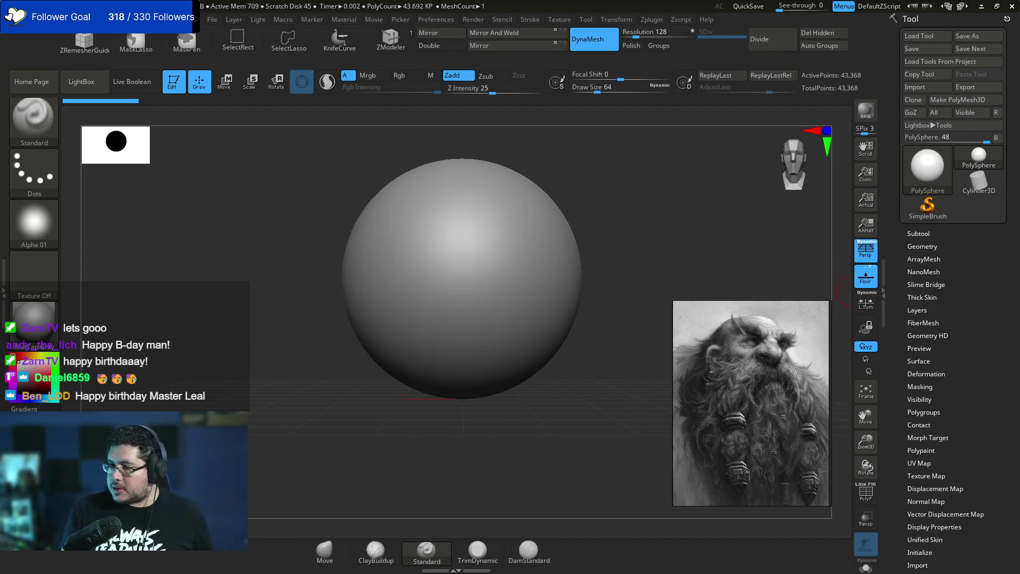
Switch to Discord and examine the giveaway post's prizes and end time in the events channel of Abe Leal 3D.
{"action": "left_click_drag", "start_coordinate": [1019, 424], "coordinate": [480, 95]}
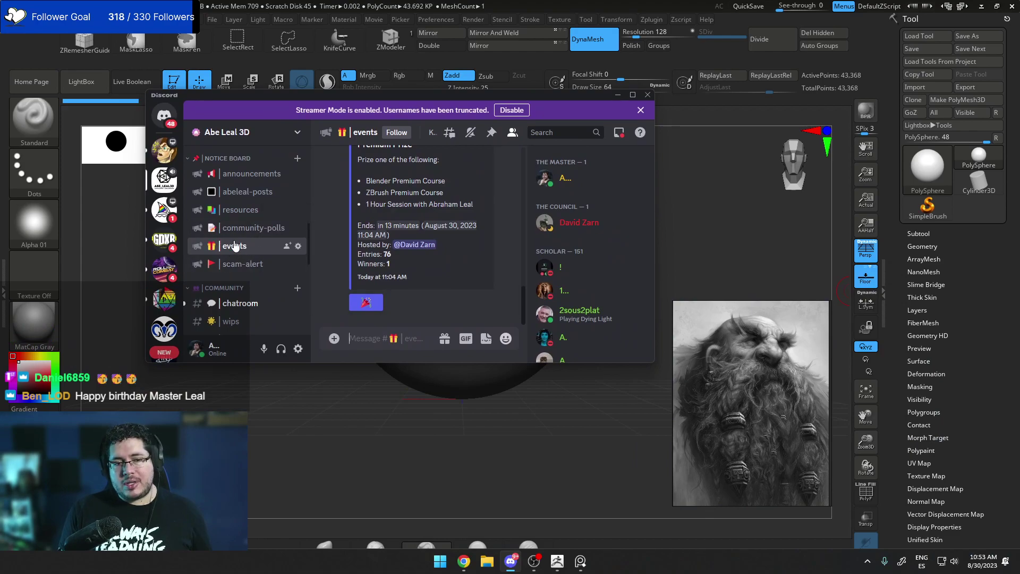
{"action": "scroll", "coordinate": [421, 248], "scroll_direction": "up", "scroll_amount": 1}
{"action": "scroll", "coordinate": [422, 239], "scroll_direction": "down", "scroll_amount": 1}
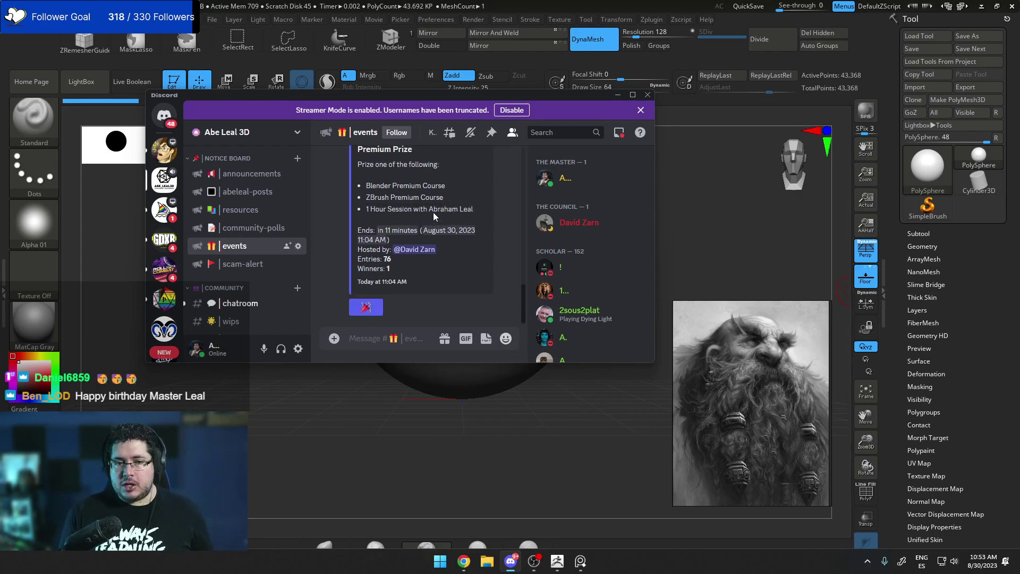
{"action": "scroll", "coordinate": [425, 217], "scroll_direction": "up", "scroll_amount": 1}
{"action": "scroll", "coordinate": [412, 197], "scroll_direction": "down", "scroll_amount": 1}
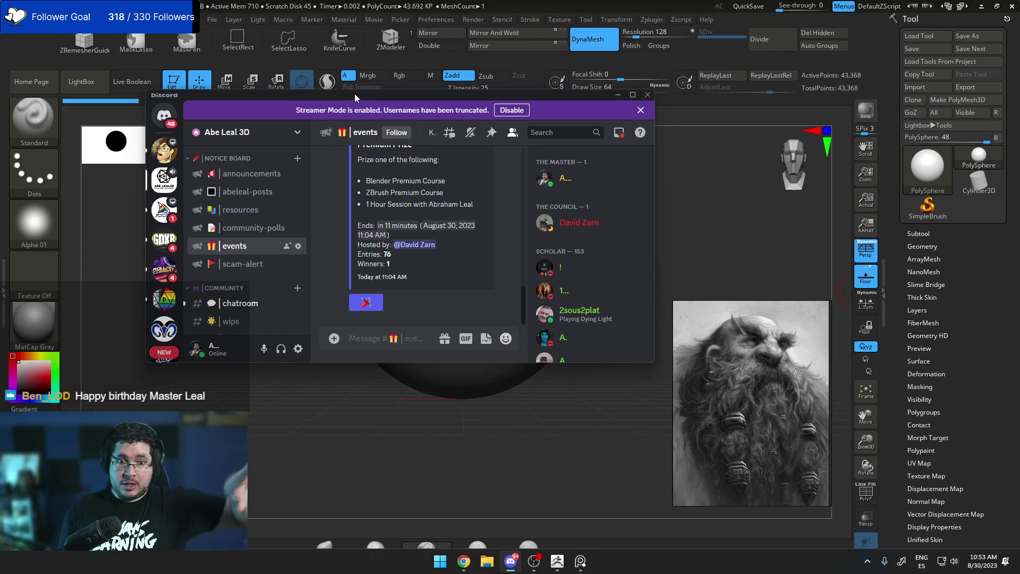
{"action": "left_click_drag", "start_coordinate": [353, 94], "coordinate": [1019, 237]}
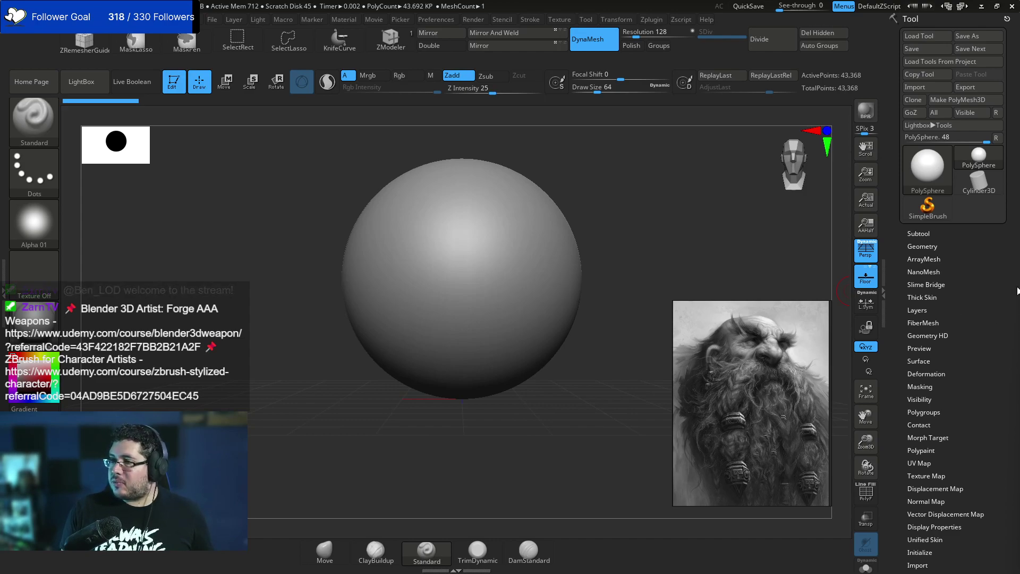
Examine the dwarf reference images on the floating reference board next to the sphere.
{"action": "mouse_move", "coordinate": [663, 247]}
{"action": "left_mouse_down"}
{"action": "mouse_move", "coordinate": [645, 269]}
{"action": "mouse_move", "coordinate": [633, 225]}
{"action": "mouse_move", "coordinate": [623, 251]}
{"action": "mouse_move", "coordinate": [607, 229]}
{"action": "mouse_move", "coordinate": [615, 297]}
{"action": "left_mouse_up"}
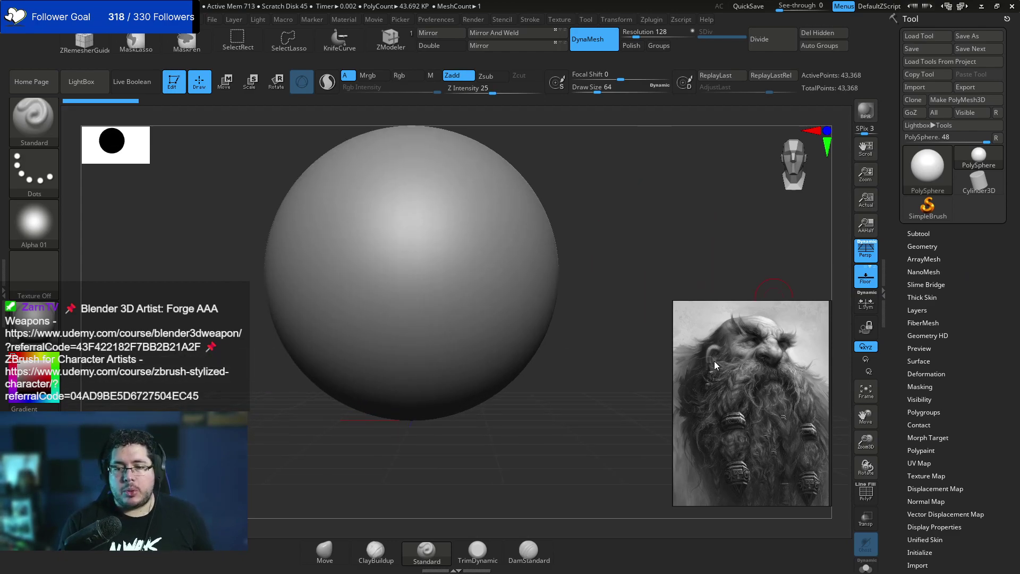
{"action": "left_click_drag", "start_coordinate": [565, 349], "coordinate": [639, 314], "text": "alt"}
{"action": "scroll", "coordinate": [757, 405], "scroll_direction": "down", "scroll_amount": 4}
{"action": "middle_click_drag", "start_coordinate": [755, 396], "coordinate": [764, 418]}
{"action": "scroll", "coordinate": [760, 393], "scroll_direction": "up", "scroll_amount": 4}
{"action": "scroll", "coordinate": [759, 373], "scroll_direction": "down", "scroll_amount": 2}
{"action": "middle_click_drag", "start_coordinate": [824, 371], "coordinate": [718, 404]}
{"action": "scroll", "coordinate": [766, 373], "scroll_direction": "up", "scroll_amount": 4}
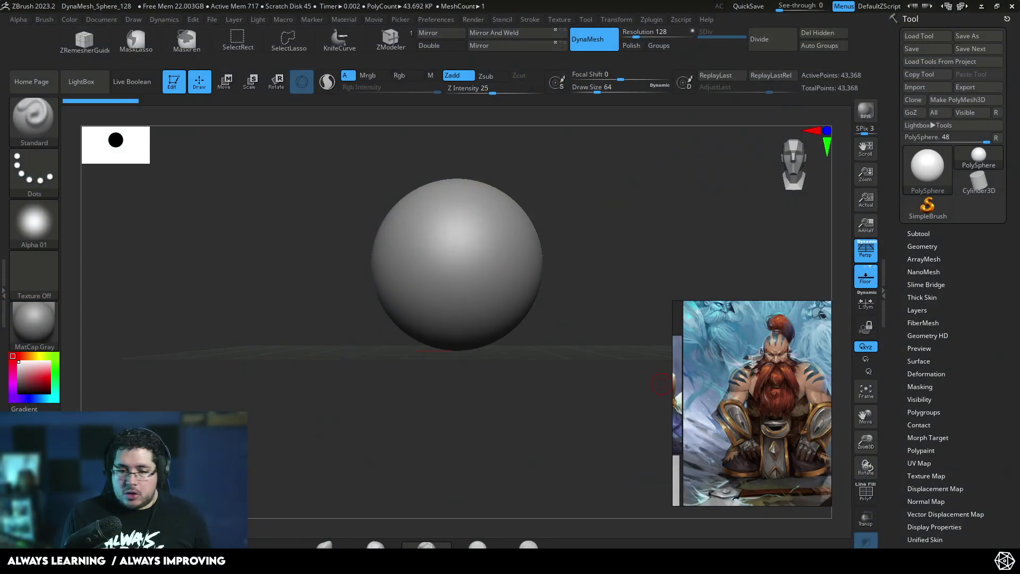
Switch to the Move brush and set its draw size to about 344.
{"action": "mouse_move", "coordinate": [595, 270]}
{"action": "left_mouse_down", "text": "alt"}
{"action": "mouse_move", "coordinate": [606, 289]}
{"action": "mouse_move", "coordinate": [632, 298]}
{"action": "mouse_move", "coordinate": [616, 275]}
{"action": "left_mouse_up", "text": "alt"}
{"action": "key", "text": "b"}
{"action": "key", "text": "m"}
{"action": "key", "text": "v"}
{"action": "key", "text": "space"}
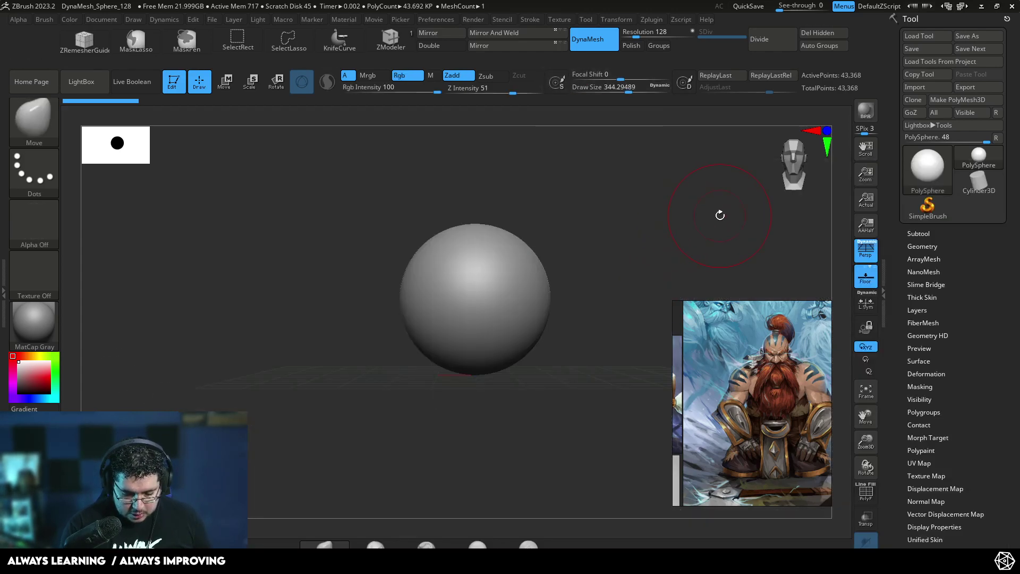
Relocate the reference board beside the brush settings and frame the grayscale bearded dwarf portrait.
{"action": "right_click_drag", "start_coordinate": [729, 341], "coordinate": [120, 136]}
{"action": "scroll", "coordinate": [166, 176], "scroll_direction": "down", "scroll_amount": 4}
{"action": "scroll", "coordinate": [107, 219], "scroll_direction": "up", "scroll_amount": 6}
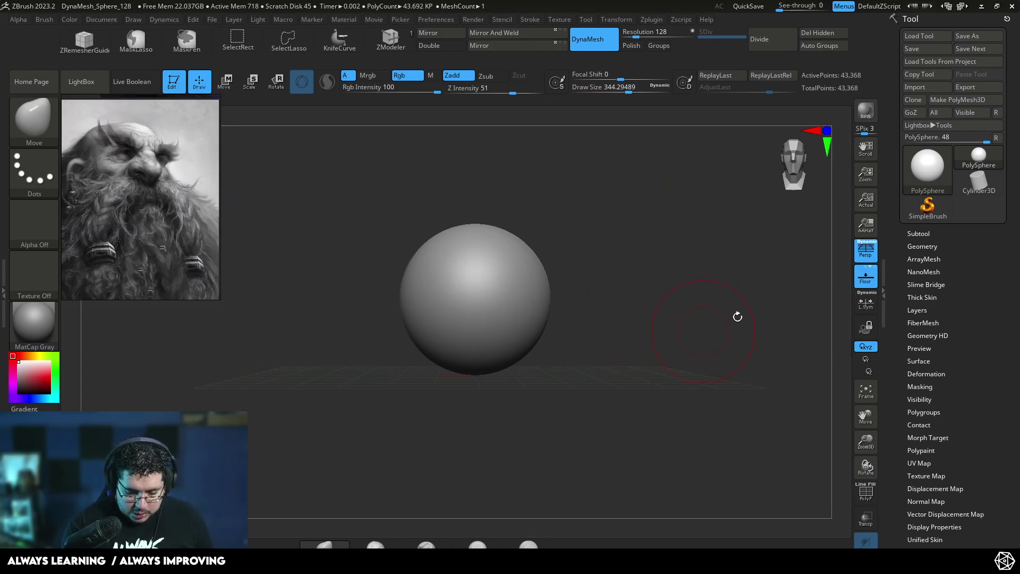
Turn off perspective and set the Move brush's draw size to about 400.
{"action": "left_click", "coordinate": [864, 252]}
{"action": "mouse_move", "coordinate": [617, 367]}
{"action": "left_mouse_down", "text": "alt"}
{"action": "mouse_move", "coordinate": [665, 380]}
{"action": "mouse_move", "coordinate": [709, 325]}
{"action": "mouse_move", "coordinate": [742, 336]}
{"action": "mouse_move", "coordinate": [712, 326]}
{"action": "left_mouse_up", "text": "alt"}
{"action": "key", "text": "b"}
{"action": "key", "text": "m"}
{"action": "key", "text": "v"}
{"action": "key", "text": "space"}
{"action": "left_click_drag", "start_coordinate": [650, 305], "coordinate": [657, 303]}
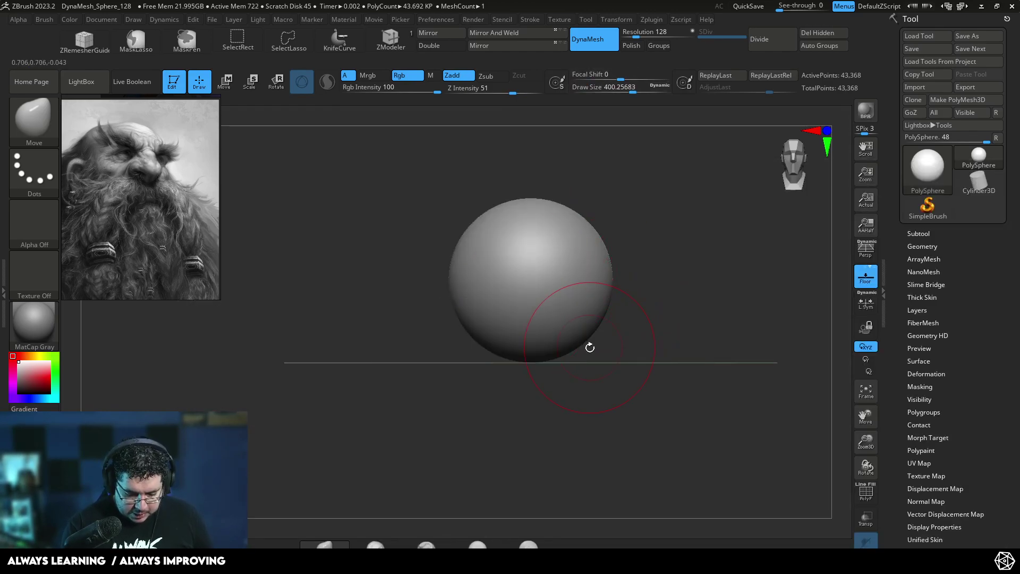
{"action": "mouse_move", "coordinate": [558, 345]}
{"action": "left_mouse_down"}
{"action": "mouse_move", "coordinate": [555, 383]}
{"action": "mouse_move", "coordinate": [610, 421]}
{"action": "mouse_move", "coordinate": [603, 353]}
{"action": "mouse_move", "coordinate": [695, 395]}
{"action": "left_mouse_up"}
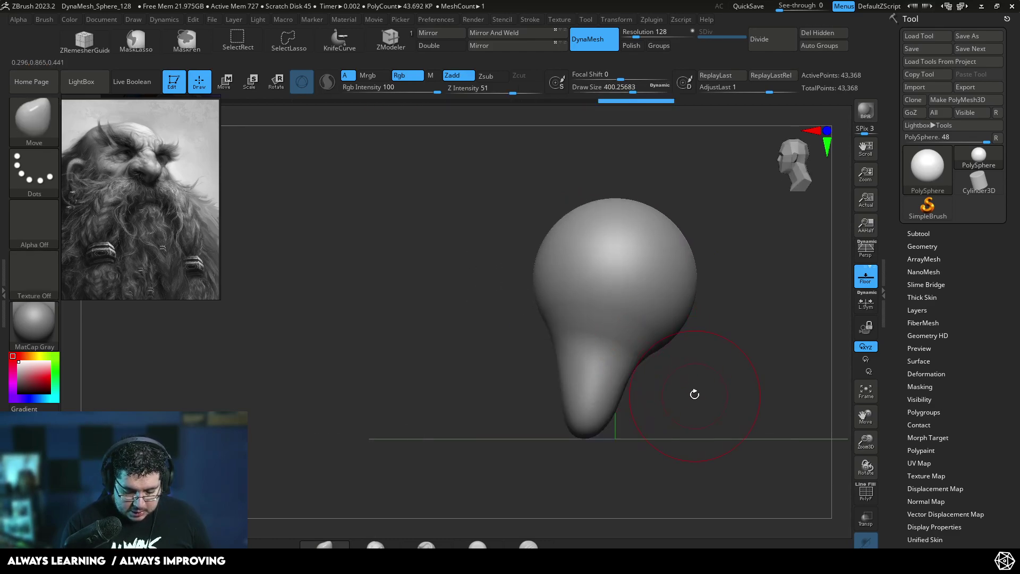
{"action": "key", "text": "ctrl+z"}
{"action": "key", "text": "ctrl+z"}
Reduce the draw size to about 197 and paint a round mask on the sphere's underside for the neck.
{"action": "key", "text": "space"}
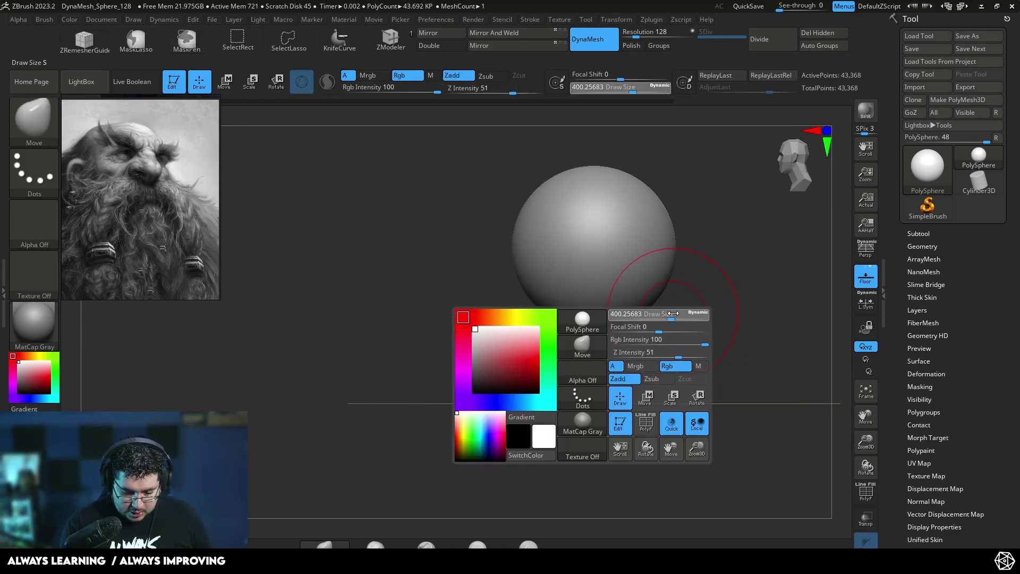
{"action": "left_click_drag", "start_coordinate": [672, 314], "coordinate": [644, 269]}
{"action": "key", "text": "space"}
{"action": "left_click_drag", "start_coordinate": [625, 306], "coordinate": [628, 306]}
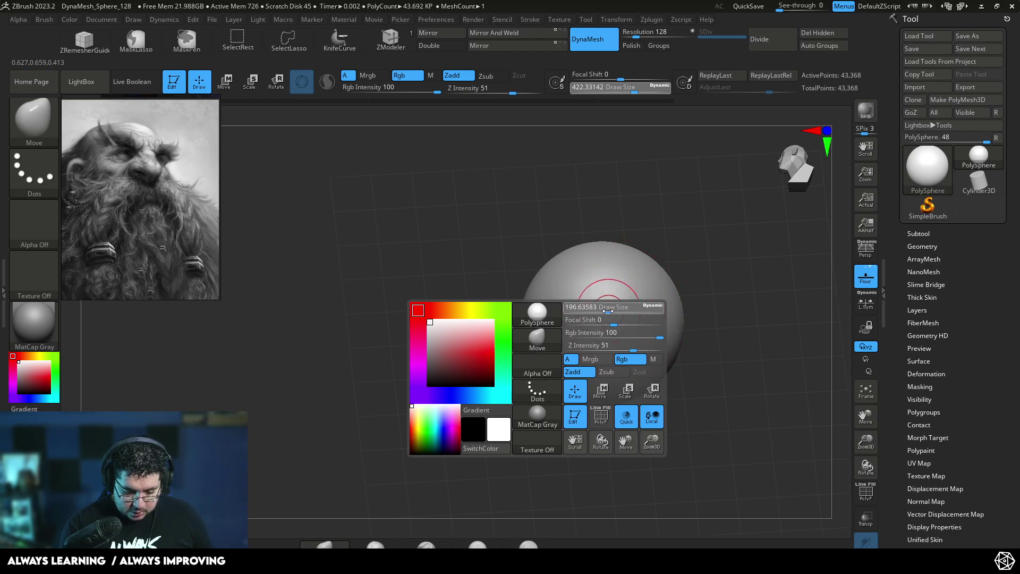
{"action": "key", "text": "ctrl"}
{"action": "left_click_drag", "start_coordinate": [721, 303], "coordinate": [728, 245]}
{"action": "key", "text": "ctrl+z"}
{"action": "mouse_move", "coordinate": [622, 352]}
{"action": "left_mouse_down", "text": "ctrl"}
{"action": "mouse_move", "coordinate": [619, 371]}
{"action": "mouse_move", "coordinate": [604, 337]}
{"action": "mouse_move", "coordinate": [644, 356]}
{"action": "mouse_move", "coordinate": [633, 333]}
{"action": "left_mouse_up", "text": "ctrl"}
Extend a thick cylindrical neck down from the sphere's underside with the move gizmo and remesh it with DynaMesh.
{"action": "left_click_drag", "start_coordinate": [726, 297], "coordinate": [730, 348], "text": "shift"}
{"action": "key", "text": "w"}
{"action": "left_click_drag", "start_coordinate": [587, 241], "coordinate": [587, 318]}
{"action": "left_click_drag", "start_coordinate": [531, 350], "coordinate": [543, 350]}
{"action": "left_click_drag", "start_coordinate": [608, 285], "coordinate": [607, 276]}
{"action": "key", "text": "q"}
Pull the base of the neck outward with the Move brush at a draw size of about 358 to start the shoulders and chest.
{"action": "mouse_move", "coordinate": [730, 336]}
{"action": "left_mouse_down"}
{"action": "mouse_move", "coordinate": [741, 343]}
{"action": "mouse_move", "coordinate": [719, 367]}
{"action": "mouse_move", "coordinate": [733, 298]}
{"action": "mouse_move", "coordinate": [707, 280]}
{"action": "left_mouse_up"}
{"action": "key", "text": "b"}
{"action": "key", "text": "m"}
{"action": "key", "text": "v"}
{"action": "key", "text": "space"}
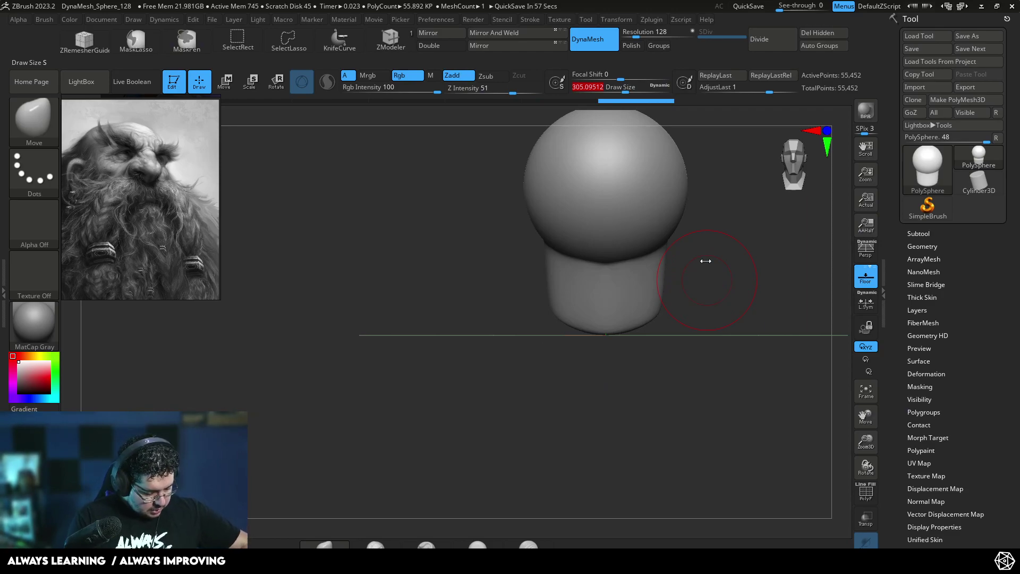
{"action": "left_click_drag", "start_coordinate": [732, 283], "coordinate": [728, 337], "text": "alt"}
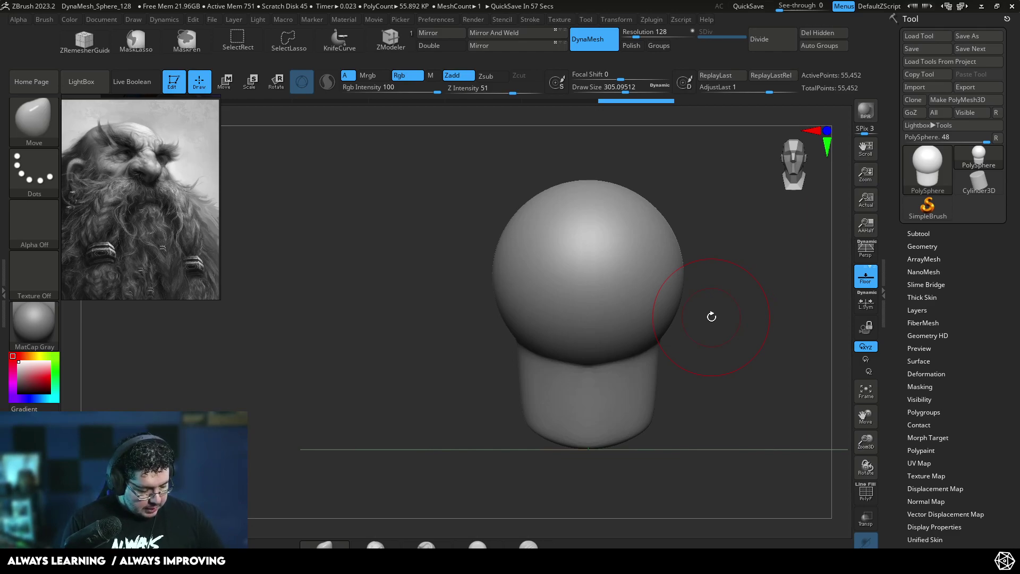
{"action": "mouse_move", "coordinate": [724, 277]}
{"action": "left_mouse_down", "text": "alt"}
{"action": "mouse_move", "coordinate": [614, 340]}
{"action": "mouse_move", "coordinate": [691, 288]}
{"action": "left_mouse_up", "text": "alt"}
{"action": "mouse_move", "coordinate": [448, 353]}
{"action": "left_mouse_down"}
{"action": "mouse_move", "coordinate": [357, 395]}
{"action": "mouse_move", "coordinate": [566, 358]}
{"action": "left_mouse_up"}
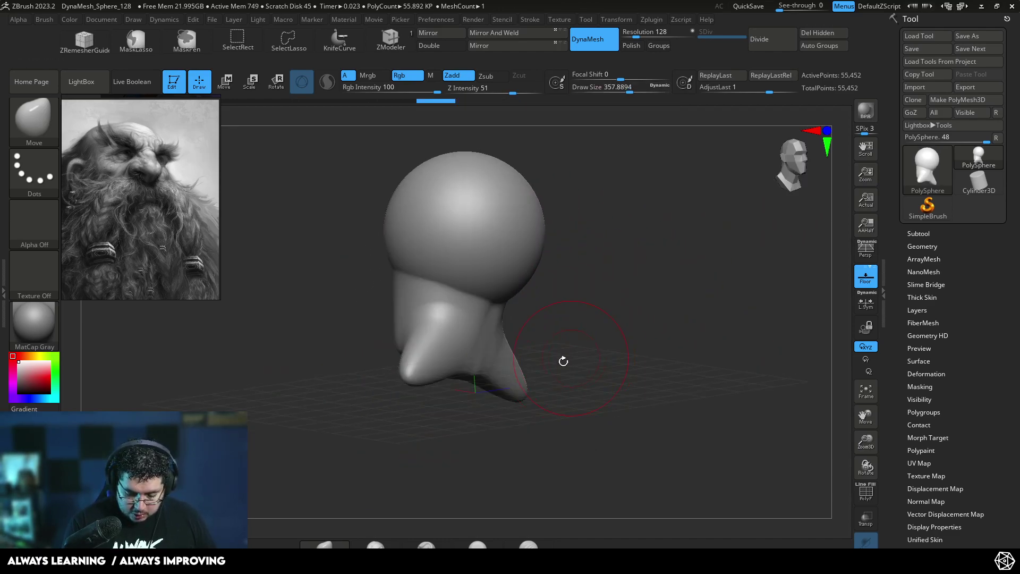
{"action": "left_click_drag", "start_coordinate": [446, 373], "coordinate": [437, 397]}
{"action": "left_click_drag", "start_coordinate": [685, 367], "coordinate": [504, 437]}
Shape broad shoulders and a chest tapering to a point with the Move brush, enlarging the draw size to about 602.
{"action": "key", "text": "space"}
{"action": "mouse_move", "coordinate": [498, 383]}
{"action": "left_mouse_down"}
{"action": "mouse_move", "coordinate": [513, 382]}
{"action": "mouse_move", "coordinate": [496, 471]}
{"action": "mouse_move", "coordinate": [581, 387]}
{"action": "left_mouse_up"}
{"action": "key", "text": "bracketright"}
{"action": "key", "text": "bracketright"}
{"action": "left_click_drag", "start_coordinate": [590, 327], "coordinate": [597, 348]}
{"action": "mouse_move", "coordinate": [493, 402]}
{"action": "left_mouse_down"}
{"action": "mouse_move", "coordinate": [503, 405]}
{"action": "mouse_move", "coordinate": [497, 374]}
{"action": "mouse_move", "coordinate": [468, 401]}
{"action": "mouse_move", "coordinate": [582, 324]}
{"action": "mouse_move", "coordinate": [544, 344]}
{"action": "left_mouse_up"}
{"action": "key", "text": "space"}
{"action": "left_click_drag", "start_coordinate": [446, 404], "coordinate": [438, 404]}
{"action": "mouse_move", "coordinate": [603, 324]}
{"action": "left_mouse_down"}
{"action": "mouse_move", "coordinate": [585, 346]}
{"action": "mouse_move", "coordinate": [579, 404]}
{"action": "left_mouse_up"}
{"action": "mouse_move", "coordinate": [516, 391]}
{"action": "left_mouse_down"}
{"action": "mouse_move", "coordinate": [531, 400]}
{"action": "mouse_move", "coordinate": [520, 346]}
{"action": "left_mouse_up"}
{"action": "key", "text": "bracketleft"}
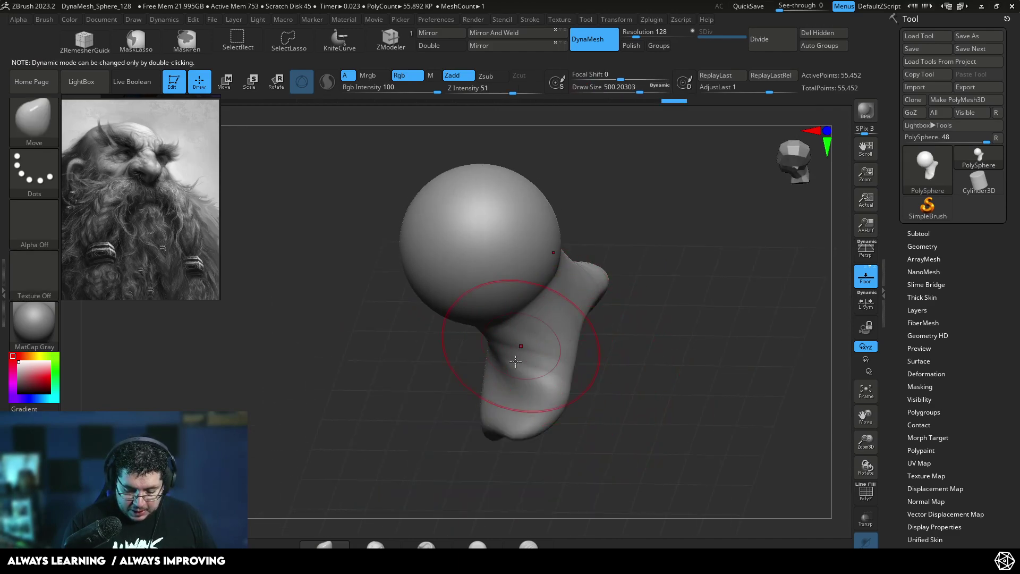
{"action": "left_click_drag", "start_coordinate": [524, 405], "coordinate": [620, 324]}
{"action": "left_click", "coordinate": [607, 326]}
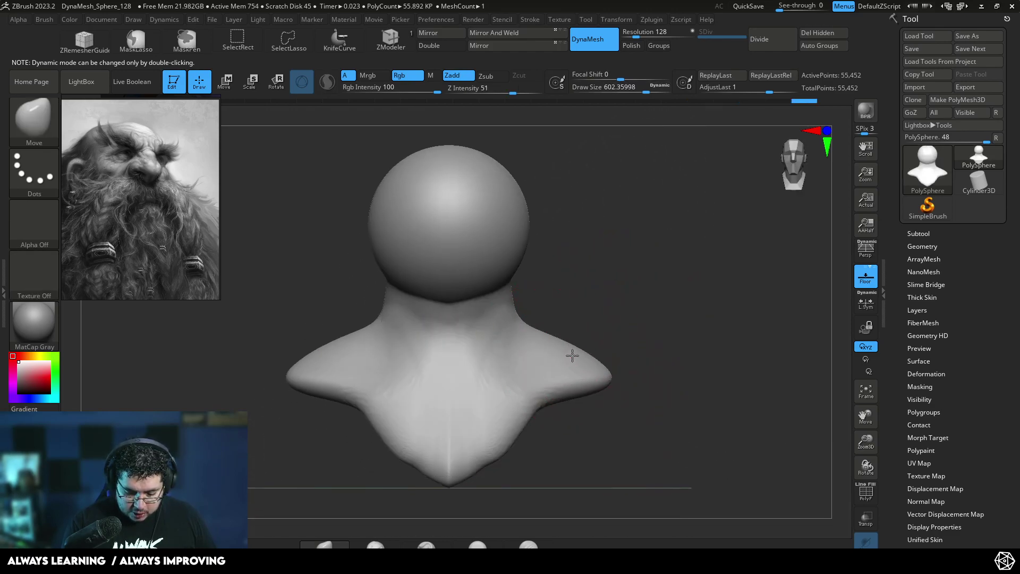
Flatten both sides of the head sphere with the TrimDynamic brush.
{"action": "mouse_move", "coordinate": [560, 278]}
{"action": "left_mouse_down"}
{"action": "mouse_move", "coordinate": [589, 313]}
{"action": "mouse_move", "coordinate": [547, 312]}
{"action": "mouse_move", "coordinate": [505, 337]}
{"action": "mouse_move", "coordinate": [530, 312]}
{"action": "mouse_move", "coordinate": [530, 324]}
{"action": "left_mouse_up"}
{"action": "key", "text": "b"}
{"action": "key", "text": "t"}
{"action": "key", "text": "d"}
{"action": "mouse_move", "coordinate": [592, 278]}
{"action": "left_mouse_down"}
{"action": "mouse_move", "coordinate": [529, 309]}
{"action": "mouse_move", "coordinate": [586, 303]}
{"action": "mouse_move", "coordinate": [581, 260]}
{"action": "left_mouse_up"}
Build up the lower face and jaw with the ClayBuildup brush at a draw size of about 239.
{"action": "key", "text": "b"}
{"action": "key", "text": "c"}
{"action": "key", "text": "b"}
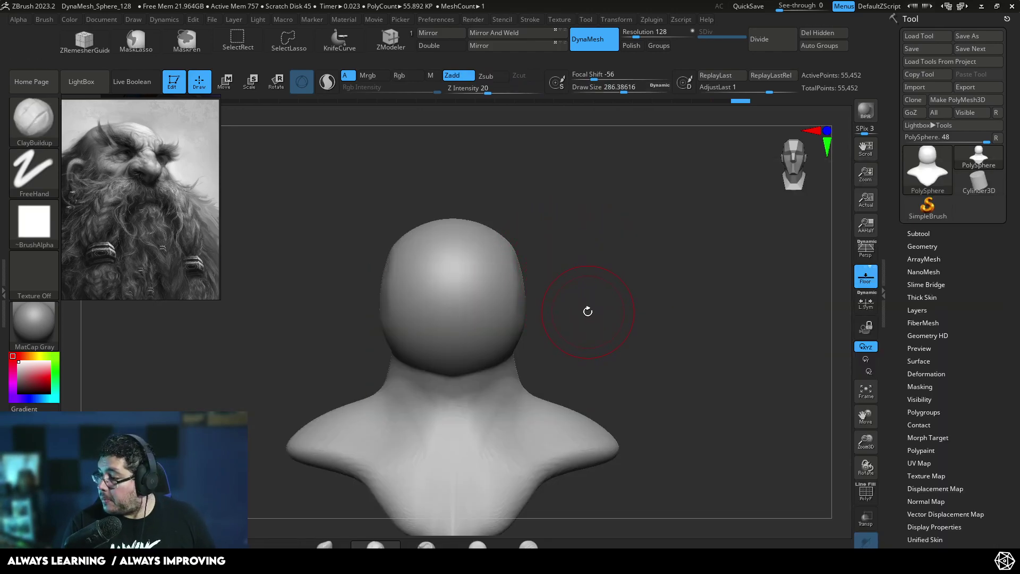
{"action": "mouse_move", "coordinate": [575, 285]}
{"action": "left_mouse_down"}
{"action": "mouse_move", "coordinate": [603, 271]}
{"action": "mouse_move", "coordinate": [606, 216]}
{"action": "left_mouse_up"}
{"action": "key", "text": "space"}
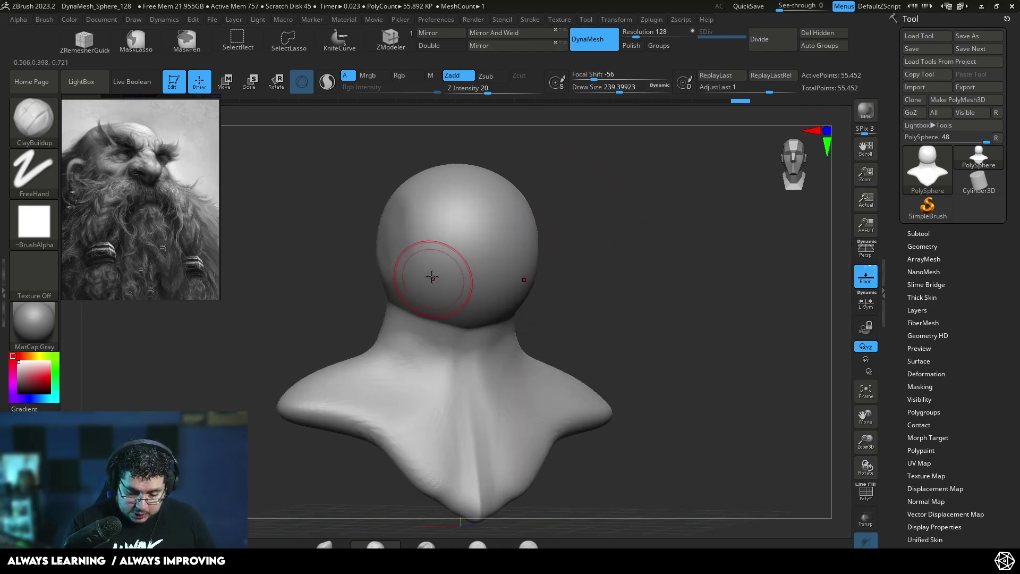
{"action": "mouse_move", "coordinate": [396, 302]}
{"action": "left_mouse_down"}
{"action": "mouse_move", "coordinate": [428, 296]}
{"action": "mouse_move", "coordinate": [445, 319]}
{"action": "mouse_move", "coordinate": [412, 294]}
{"action": "mouse_move", "coordinate": [479, 312]}
{"action": "left_mouse_up"}
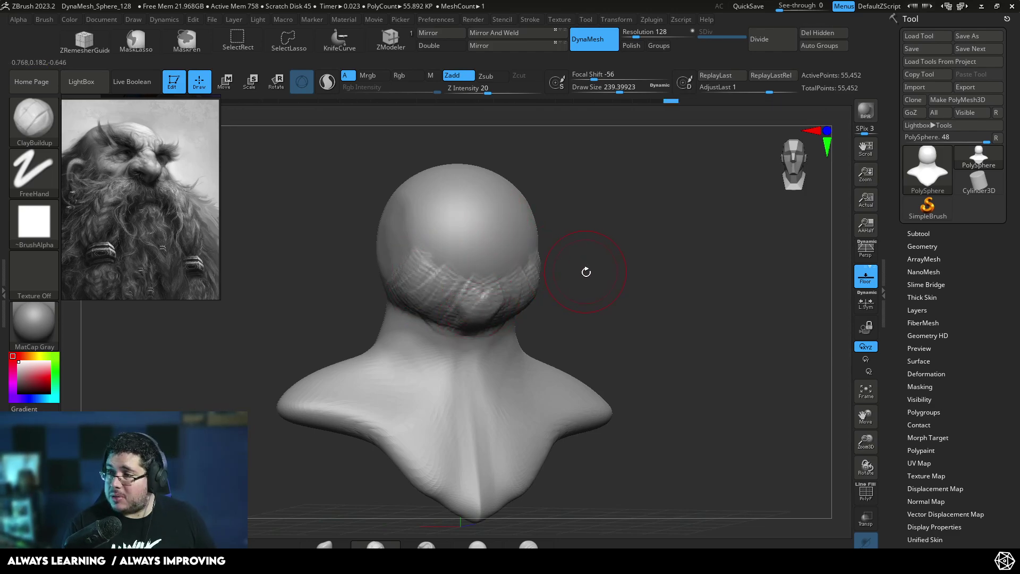
Add more volume to the front and side of the jaw with ClayBuildup, starting at a draw size of about 299.
{"action": "left_click_drag", "start_coordinate": [563, 295], "coordinate": [439, 250]}
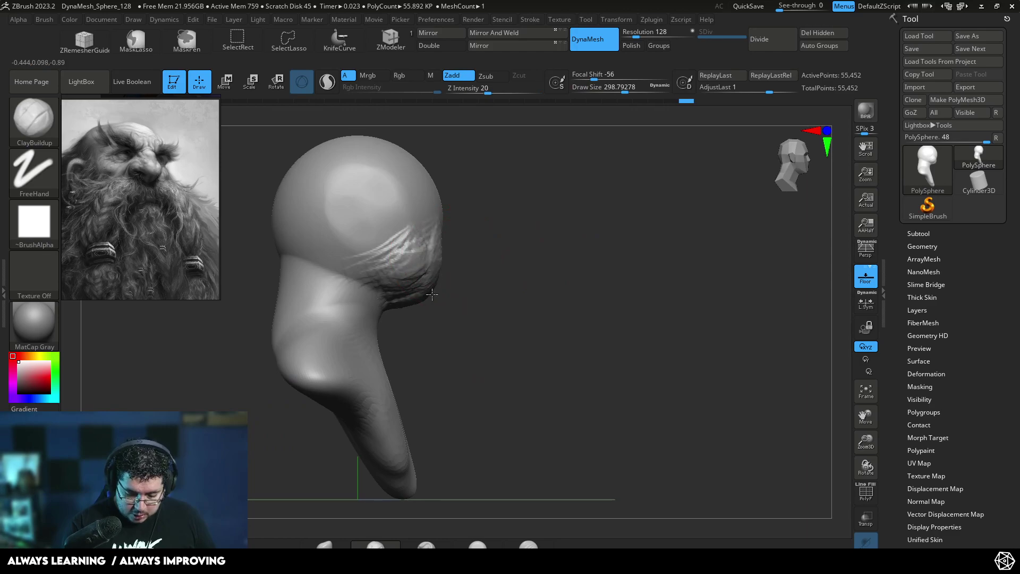
{"action": "mouse_move", "coordinate": [412, 285]}
{"action": "left_mouse_down"}
{"action": "mouse_move", "coordinate": [367, 237]}
{"action": "mouse_move", "coordinate": [389, 226]}
{"action": "mouse_move", "coordinate": [378, 265]}
{"action": "left_mouse_up"}
{"action": "left_click_drag", "start_coordinate": [523, 265], "coordinate": [436, 257]}
{"action": "mouse_move", "coordinate": [396, 231]}
{"action": "left_mouse_down"}
{"action": "mouse_move", "coordinate": [377, 284]}
{"action": "mouse_move", "coordinate": [422, 236]}
{"action": "left_mouse_up"}
{"action": "mouse_move", "coordinate": [443, 290]}
{"action": "left_mouse_down"}
{"action": "mouse_move", "coordinate": [463, 246]}
{"action": "mouse_move", "coordinate": [444, 226]}
{"action": "left_mouse_up"}
{"action": "mouse_move", "coordinate": [549, 209]}
{"action": "left_mouse_down", "text": "alt"}
{"action": "mouse_move", "coordinate": [546, 246]}
{"action": "mouse_move", "coordinate": [478, 265]}
{"action": "left_mouse_up", "text": "alt"}
{"action": "key", "text": "space"}
{"action": "left_click_drag", "start_coordinate": [529, 234], "coordinate": [525, 233]}
{"action": "key", "text": "space"}
{"action": "left_click_drag", "start_coordinate": [452, 249], "coordinate": [443, 248]}
{"action": "mouse_move", "coordinate": [554, 255]}
{"action": "left_mouse_down"}
{"action": "mouse_move", "coordinate": [542, 254]}
{"action": "mouse_move", "coordinate": [554, 241]}
{"action": "left_mouse_up"}
Flatten the built-up clay along the jaw and lower face with the TrimDynamic brush.
{"action": "key", "text": "b"}
{"action": "key", "text": "t"}
{"action": "key", "text": "d"}
{"action": "key", "text": "space"}
{"action": "left_click_drag", "start_coordinate": [616, 245], "coordinate": [543, 235]}
{"action": "key", "text": "space"}
{"action": "mouse_move", "coordinate": [543, 235]}
{"action": "left_mouse_down"}
{"action": "mouse_move", "coordinate": [542, 284]}
{"action": "mouse_move", "coordinate": [533, 259]}
{"action": "mouse_move", "coordinate": [526, 305]}
{"action": "mouse_move", "coordinate": [562, 261]}
{"action": "left_mouse_up"}
{"action": "mouse_move", "coordinate": [657, 233]}
{"action": "left_mouse_down", "text": "shift"}
{"action": "mouse_move", "coordinate": [630, 228]}
{"action": "mouse_move", "coordinate": [632, 207]}
{"action": "mouse_move", "coordinate": [703, 198]}
{"action": "left_mouse_up", "text": "shift"}
Plane and smooth the front and cheeks of the face with TrimDynamic at a draw size of about 318.
{"action": "key", "text": "space"}
{"action": "mouse_move", "coordinate": [502, 258]}
{"action": "left_mouse_down"}
{"action": "mouse_move", "coordinate": [486, 281]}
{"action": "mouse_move", "coordinate": [471, 275]}
{"action": "left_mouse_up"}
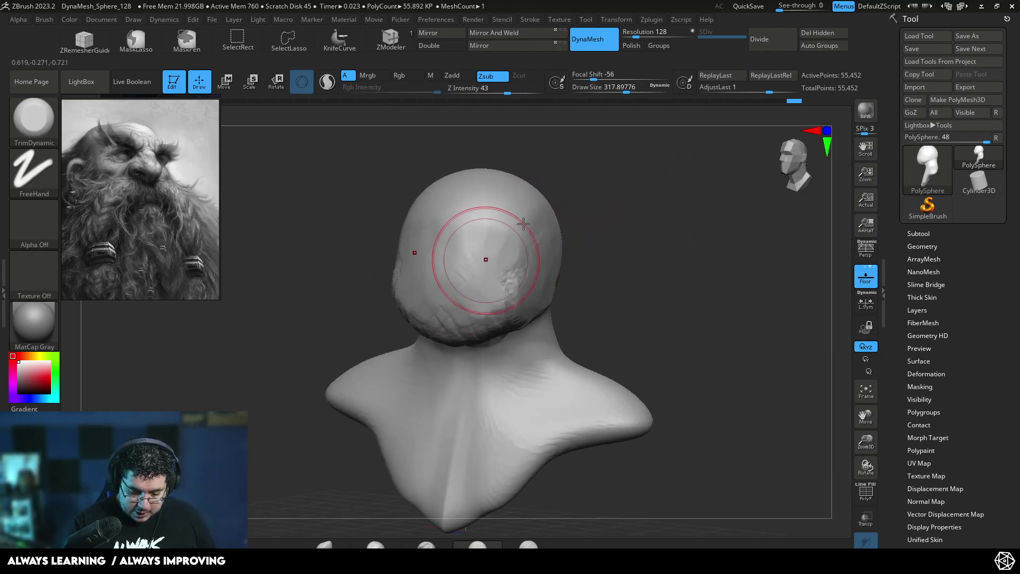
{"action": "left_click_drag", "start_coordinate": [584, 233], "coordinate": [619, 236]}
{"action": "left_click_drag", "start_coordinate": [406, 264], "coordinate": [399, 224]}
{"action": "left_click_drag", "start_coordinate": [538, 215], "coordinate": [578, 182]}
{"action": "mouse_move", "coordinate": [358, 305]}
{"action": "left_mouse_down"}
{"action": "mouse_move", "coordinate": [420, 357]}
{"action": "mouse_move", "coordinate": [419, 342]}
{"action": "left_mouse_up"}
{"action": "mouse_move", "coordinate": [472, 242]}
{"action": "left_mouse_down", "text": "shift"}
{"action": "mouse_move", "coordinate": [422, 325]}
{"action": "mouse_move", "coordinate": [449, 231]}
{"action": "left_mouse_up", "text": "shift"}
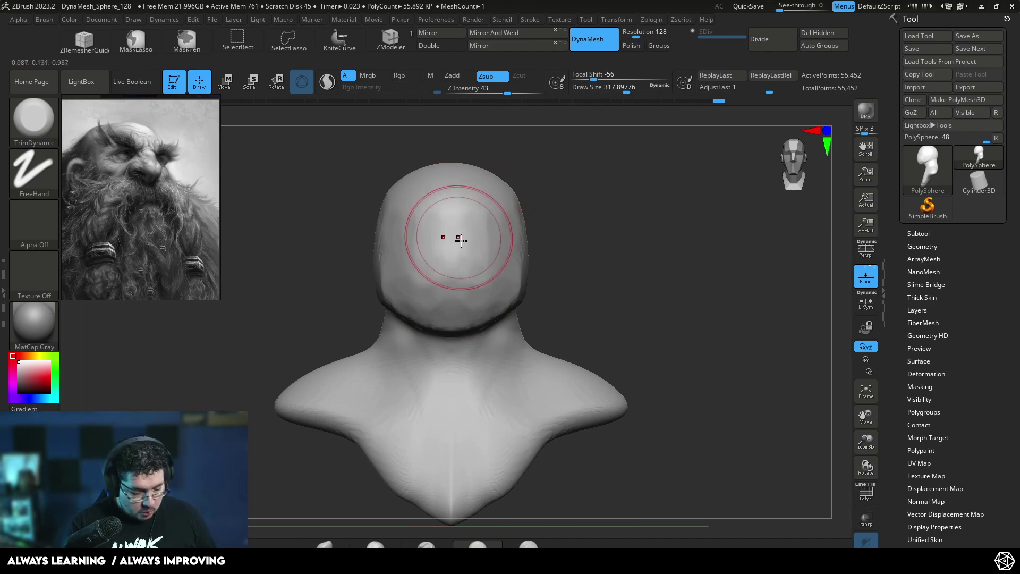
Build a nose mound in the middle of the face with ClayBuildup at a draw size of about 145.
{"action": "key", "text": "b"}
{"action": "key", "text": "c"}
{"action": "key", "text": "b"}
{"action": "key", "text": "space"}
{"action": "key", "text": "space"}
{"action": "left_click_drag", "start_coordinate": [461, 234], "coordinate": [456, 235]}
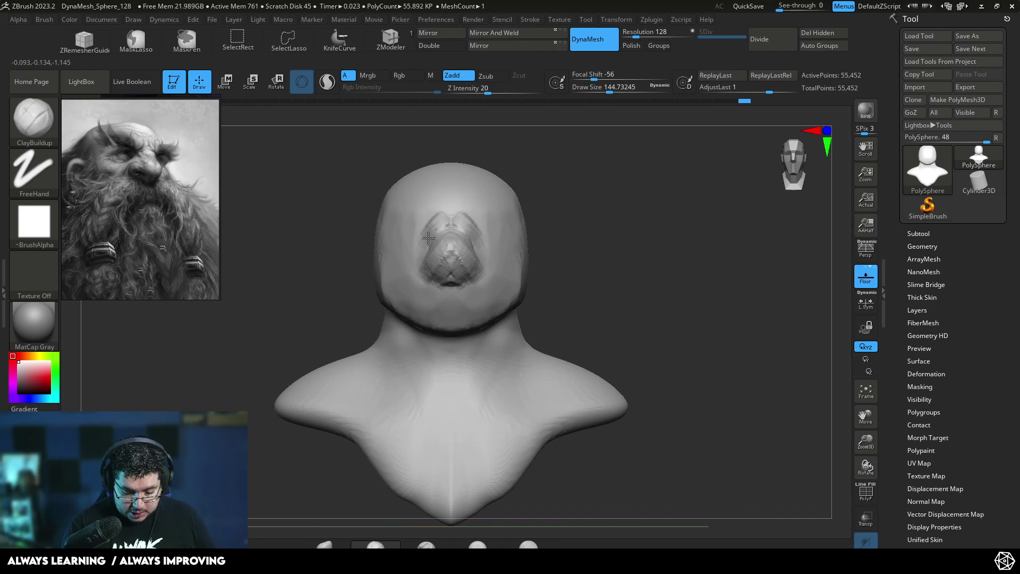
Pull the nose forward and shape its bridge with the Move brush at a draw size of about 251.
{"action": "mouse_move", "coordinate": [611, 176]}
{"action": "left_mouse_down"}
{"action": "mouse_move", "coordinate": [546, 164]}
{"action": "mouse_move", "coordinate": [547, 133]}
{"action": "left_mouse_up"}
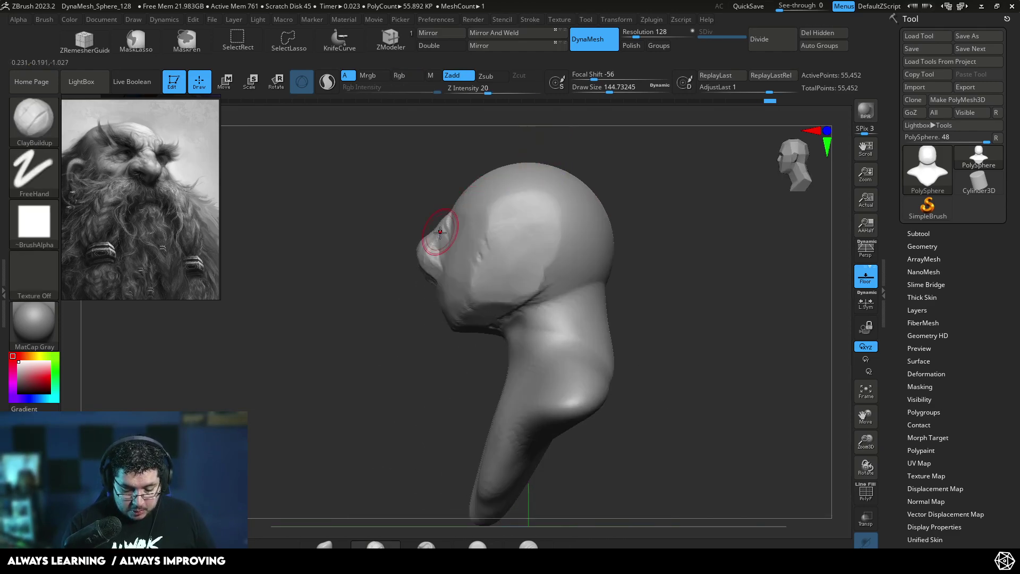
{"action": "key", "text": "b"}
{"action": "key", "text": "m"}
{"action": "key", "text": "v"}
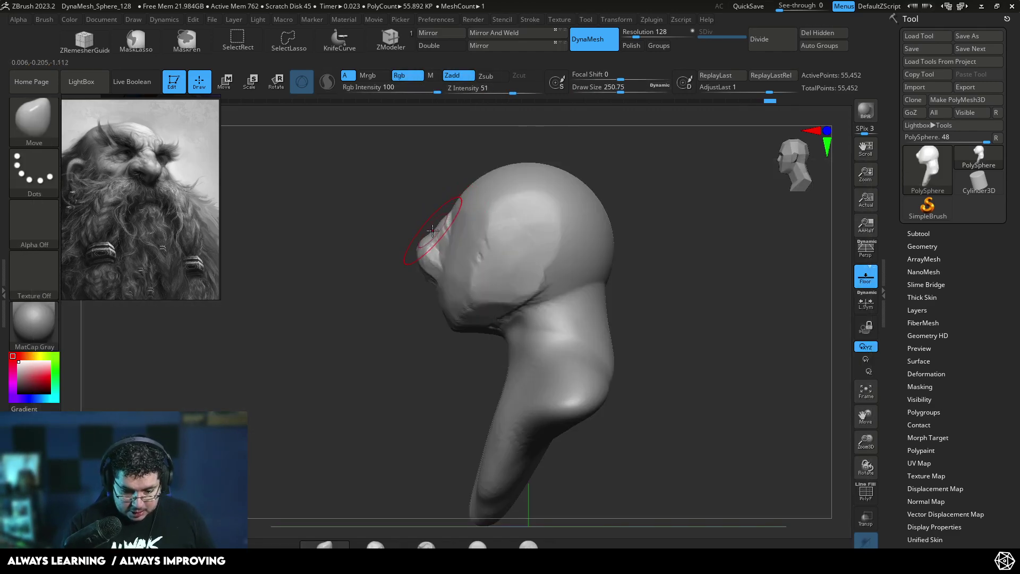
{"action": "left_click_drag", "start_coordinate": [403, 270], "coordinate": [415, 240]}
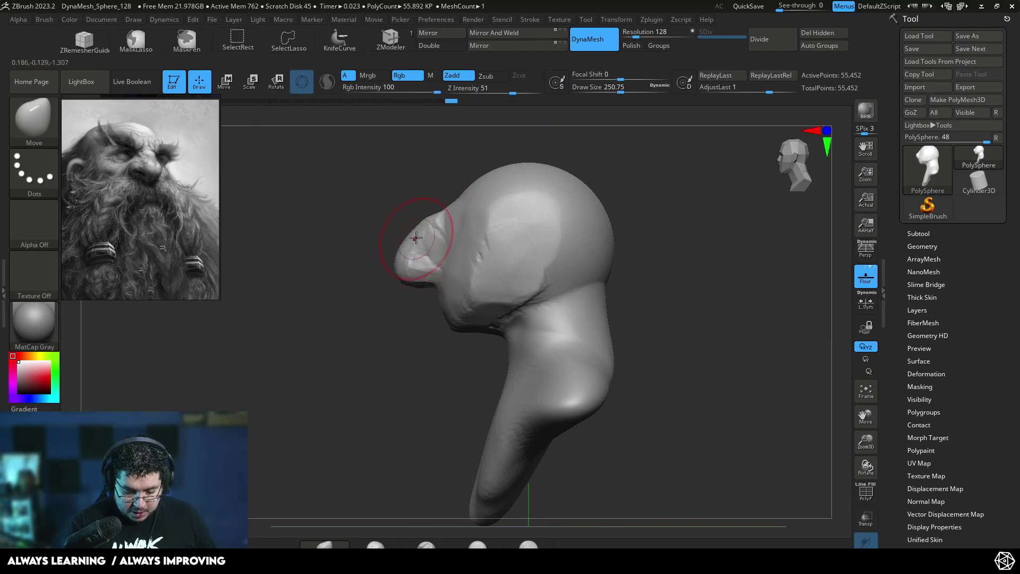
{"action": "left_click_drag", "start_coordinate": [362, 186], "coordinate": [433, 187]}
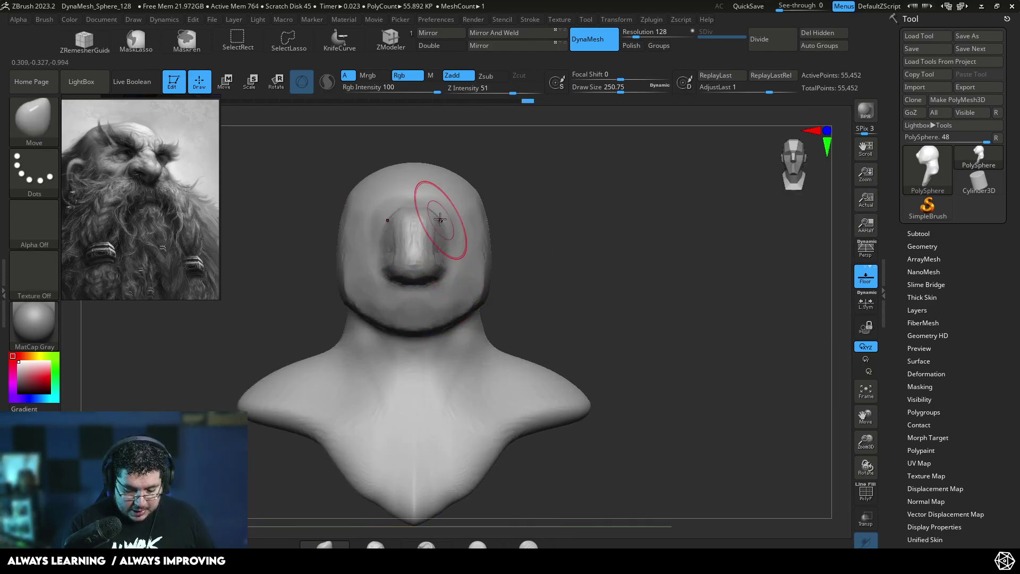
Carve the eye sockets and add eyeball mounds beside the nose with ClayBuildup at a draw size of about 145.
{"action": "left_click_drag", "start_coordinate": [519, 212], "coordinate": [501, 175]}
{"action": "key", "text": "b"}
{"action": "key", "text": "c"}
{"action": "key", "text": "b"}
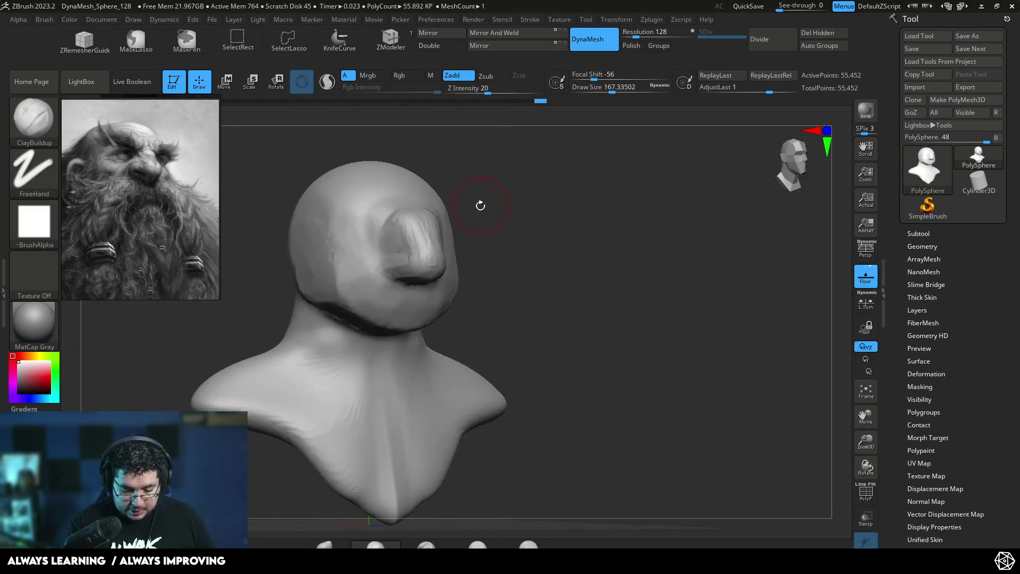
{"action": "key", "text": "space"}
{"action": "left_click_drag", "start_coordinate": [495, 234], "coordinate": [549, 202]}
{"action": "key", "text": "space"}
{"action": "left_click_drag", "start_coordinate": [445, 197], "coordinate": [422, 204]}
{"action": "right_click_drag", "start_coordinate": [460, 200], "coordinate": [531, 201], "text": "shift"}
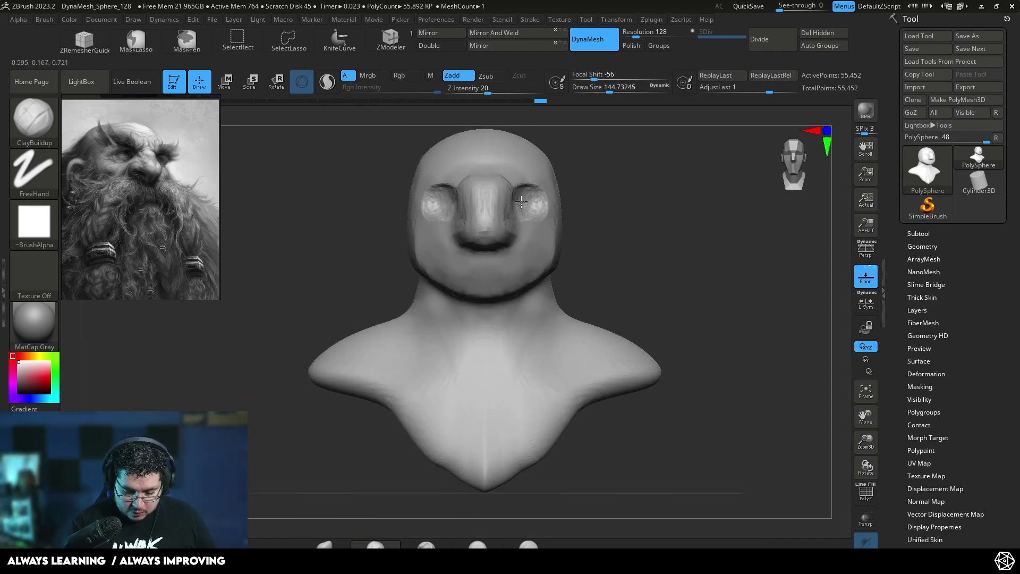
Build the brow ridge above and around the outer edge of the eyes with ClayBuildup at a draw size of about 128.
{"action": "left_click_drag", "start_coordinate": [544, 187], "coordinate": [506, 206]}
{"action": "mouse_move", "coordinate": [615, 164]}
{"action": "left_mouse_down"}
{"action": "mouse_move", "coordinate": [501, 193]}
{"action": "mouse_move", "coordinate": [636, 173]}
{"action": "mouse_move", "coordinate": [627, 218]}
{"action": "left_mouse_up"}
{"action": "left_click_drag", "start_coordinate": [467, 164], "coordinate": [541, 163]}
{"action": "key", "text": "space"}
{"action": "mouse_move", "coordinate": [497, 200]}
{"action": "left_mouse_down"}
{"action": "mouse_move", "coordinate": [480, 229]}
{"action": "mouse_move", "coordinate": [442, 225]}
{"action": "left_mouse_up"}
{"action": "right_click_drag", "start_coordinate": [432, 221], "coordinate": [477, 216]}
{"action": "left_click_drag", "start_coordinate": [466, 228], "coordinate": [421, 243]}
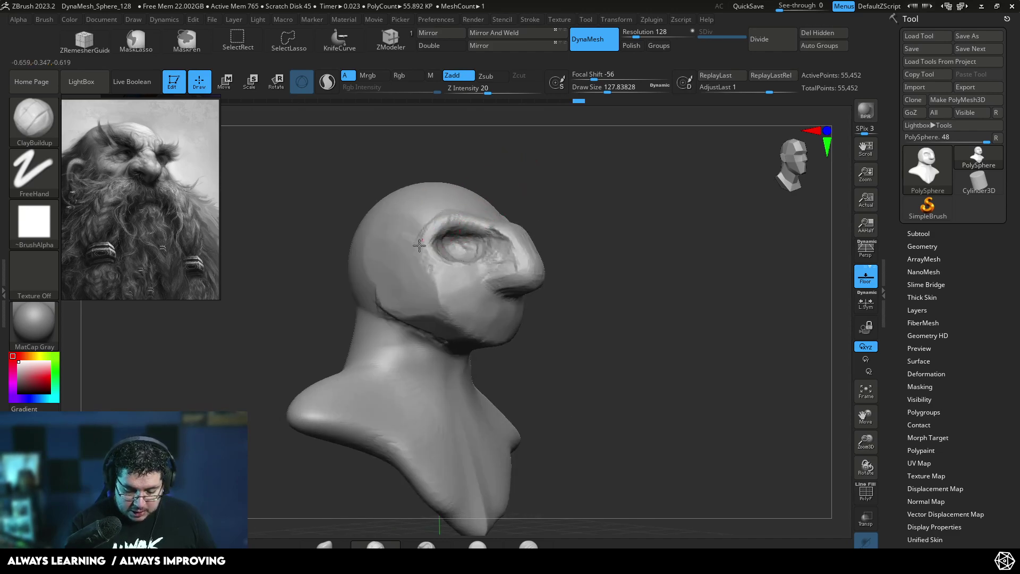
Build up the lower eye rims and cheekbones with ClayBuildup, increasing the draw size to about 154.
{"action": "mouse_move", "coordinate": [435, 253]}
{"action": "right_mouse_down"}
{"action": "mouse_move", "coordinate": [506, 209]}
{"action": "mouse_move", "coordinate": [610, 191]}
{"action": "mouse_move", "coordinate": [499, 228]}
{"action": "right_mouse_up"}
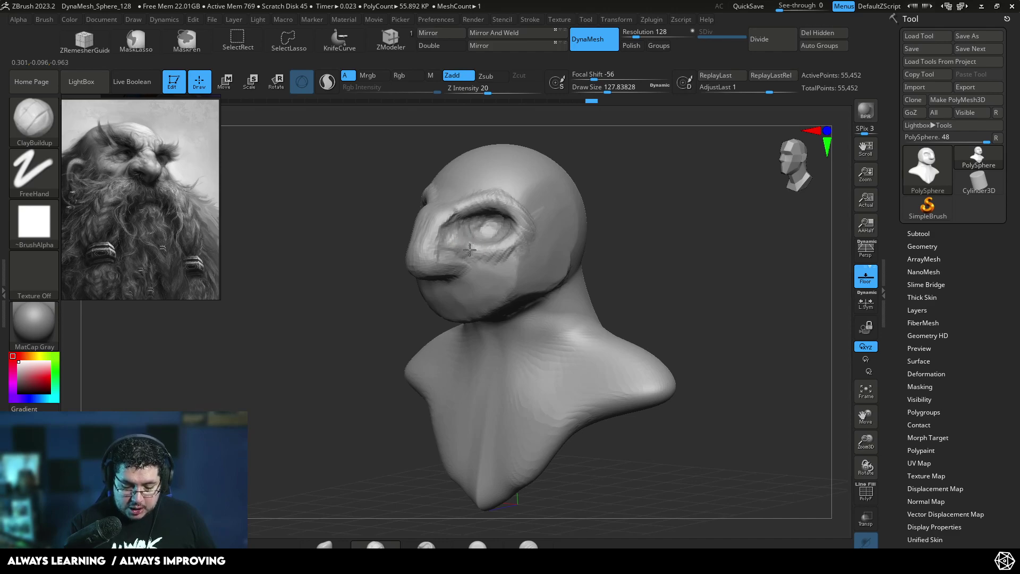
{"action": "mouse_move", "coordinate": [505, 243]}
{"action": "right_mouse_down"}
{"action": "mouse_move", "coordinate": [571, 216]}
{"action": "mouse_move", "coordinate": [582, 225]}
{"action": "mouse_move", "coordinate": [609, 216]}
{"action": "right_mouse_up"}
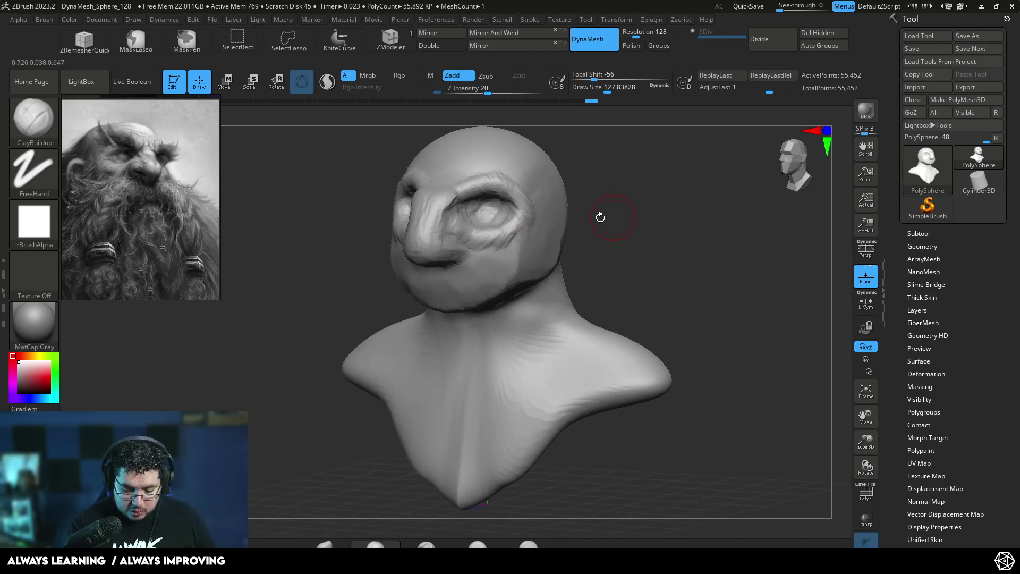
{"action": "right_click_drag", "start_coordinate": [509, 228], "coordinate": [526, 192]}
{"action": "key", "text": "space"}
{"action": "left_click_drag", "start_coordinate": [517, 246], "coordinate": [524, 252]}
{"action": "right_click_drag", "start_coordinate": [505, 252], "coordinate": [454, 300], "text": "shift"}
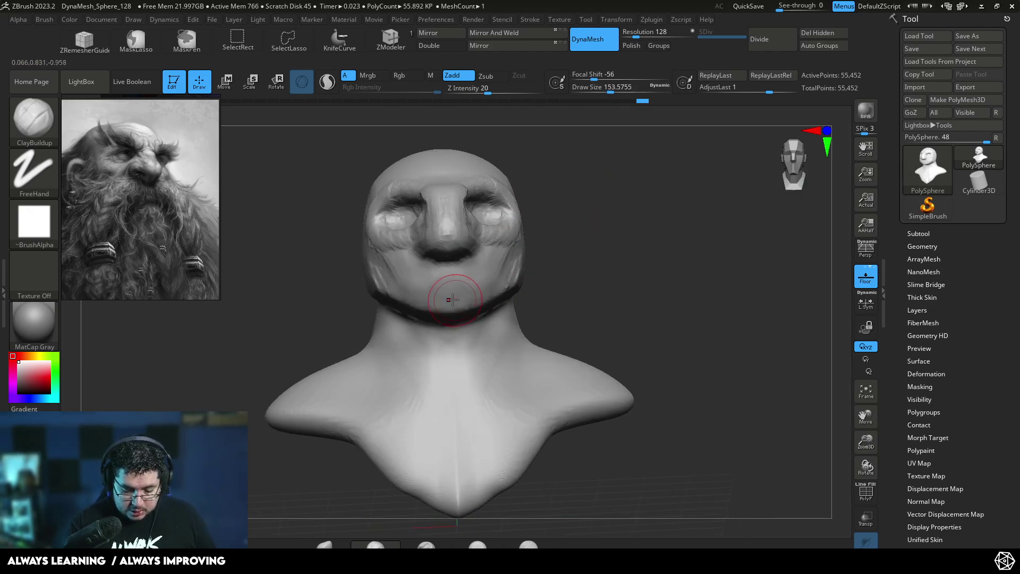
Build up the chin and mouth area below the nose with ClayBuildup at a draw size of about 187.
{"action": "left_click_drag", "start_coordinate": [443, 316], "coordinate": [462, 286]}
{"action": "key", "text": "space"}
{"action": "right_click_drag", "start_coordinate": [555, 255], "coordinate": [502, 256]}
{"action": "left_click_drag", "start_coordinate": [427, 291], "coordinate": [432, 307]}
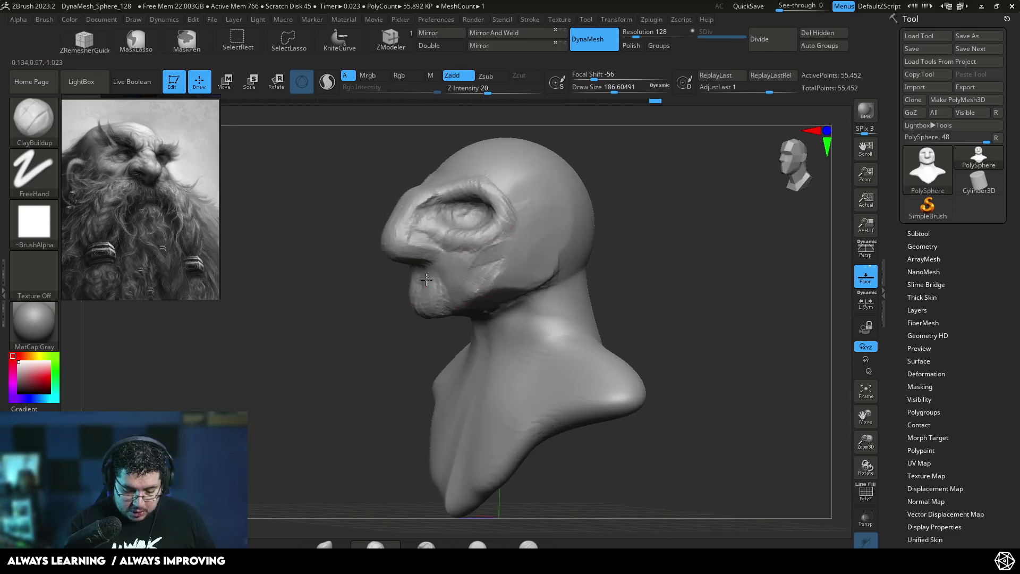
Pull the chin down and forward with the Move brush at a draw size of about 239.
{"action": "mouse_move", "coordinate": [368, 336]}
{"action": "right_mouse_down"}
{"action": "mouse_move", "coordinate": [497, 282]}
{"action": "mouse_move", "coordinate": [482, 259]}
{"action": "right_mouse_up"}
{"action": "key", "text": "b"}
{"action": "key", "text": "m"}
{"action": "key", "text": "v"}
{"action": "key", "text": "space"}
{"action": "left_click_drag", "start_coordinate": [457, 235], "coordinate": [461, 235]}
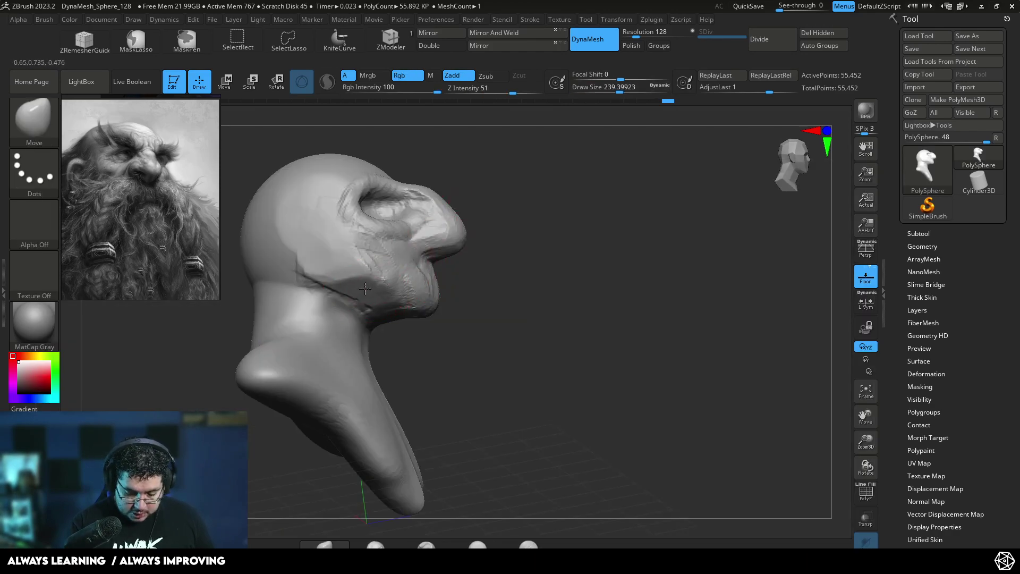
{"action": "left_click_drag", "start_coordinate": [397, 309], "coordinate": [402, 320]}
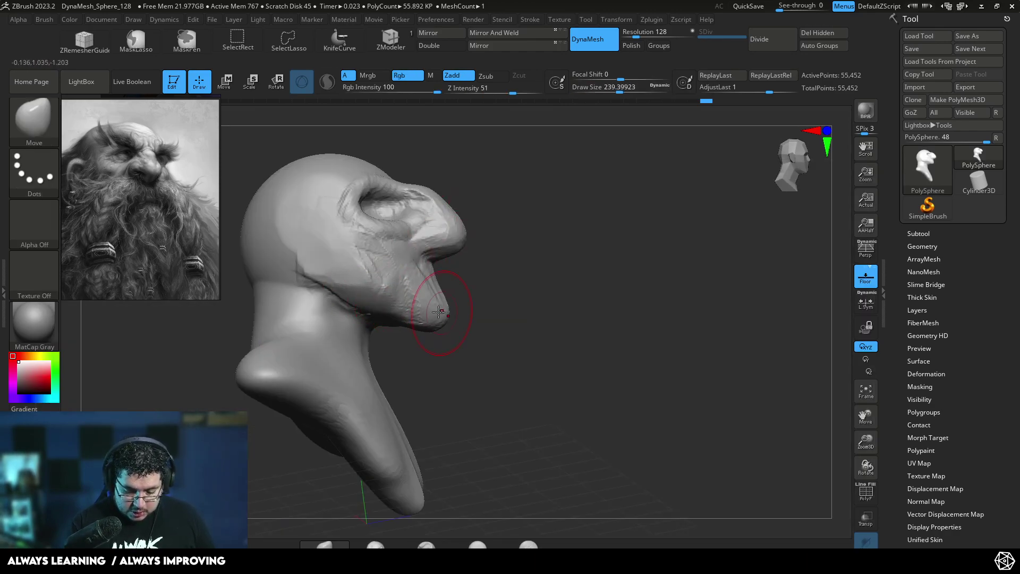
{"action": "right_click_drag", "start_coordinate": [416, 307], "coordinate": [490, 276], "text": "shift"}
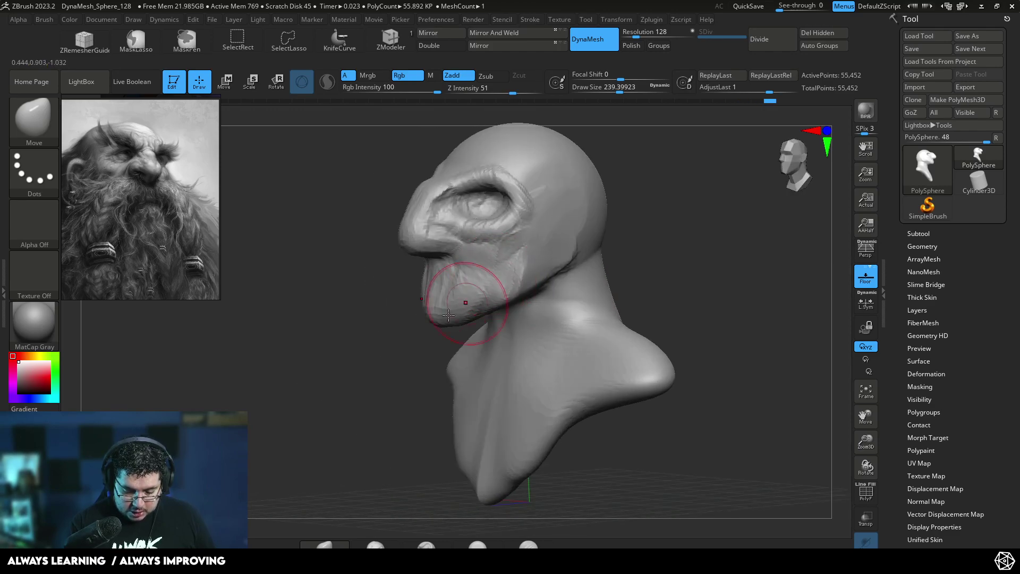
Reshape the jaw and chin in profile with the Move brush, increasing the draw size to about 299.
{"action": "right_click_drag", "start_coordinate": [425, 314], "coordinate": [471, 321]}
{"action": "left_click_drag", "start_coordinate": [467, 281], "coordinate": [457, 264]}
{"action": "right_click_drag", "start_coordinate": [457, 264], "coordinate": [458, 301], "text": "shift"}
{"action": "key", "text": "space"}
{"action": "left_click_drag", "start_coordinate": [536, 231], "coordinate": [542, 230]}
{"action": "left_click_drag", "start_coordinate": [407, 270], "coordinate": [408, 288]}
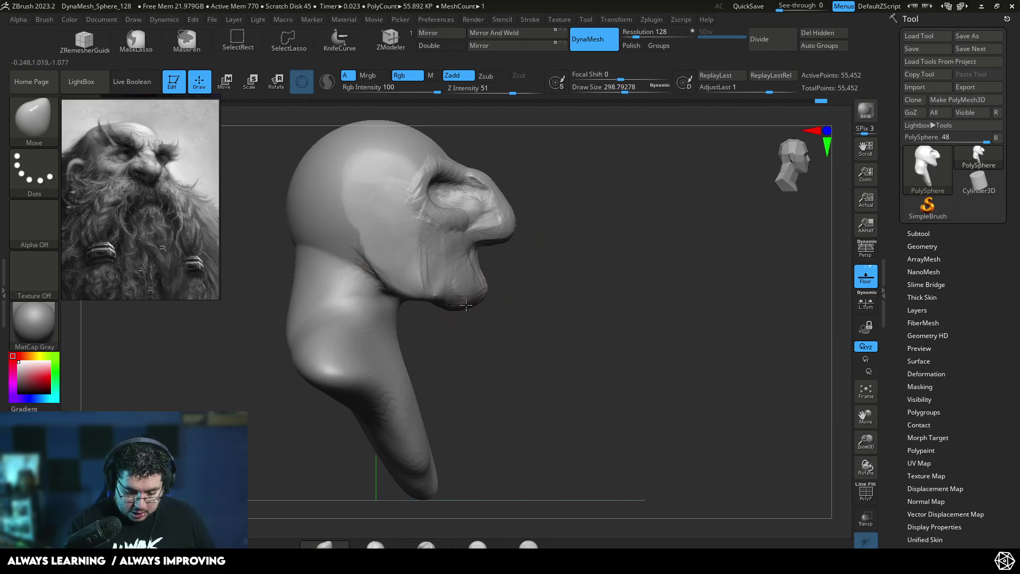
{"action": "right_click_drag", "start_coordinate": [434, 292], "coordinate": [504, 274]}
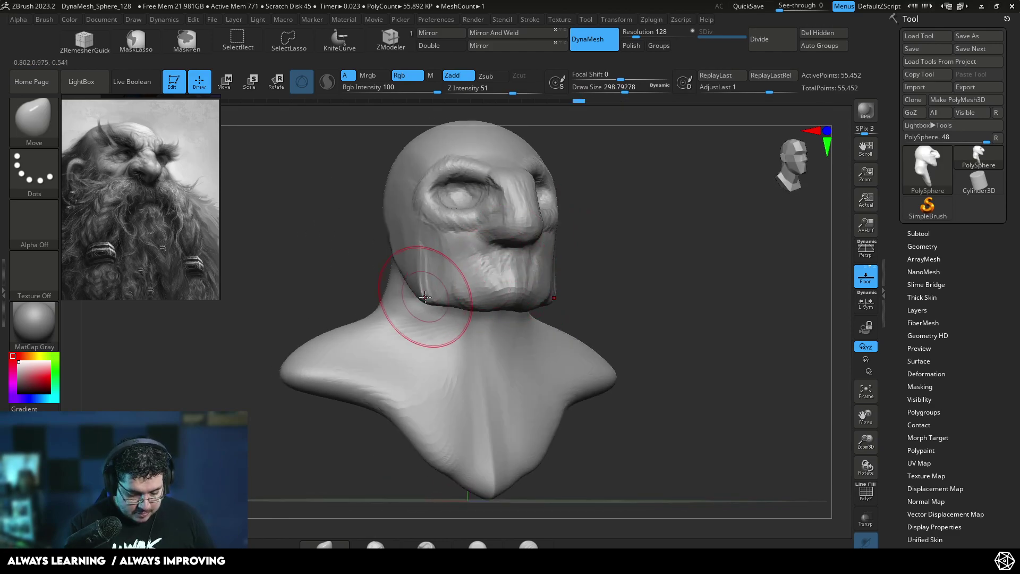
Build up the lips and mouth mound below the nose with ClayBuildup, using draw sizes of about 158 and 182.
{"action": "right_click_drag", "start_coordinate": [595, 250], "coordinate": [571, 248], "text": "shift"}
{"action": "key", "text": "b"}
{"action": "key", "text": "c"}
{"action": "key", "text": "b"}
{"action": "key", "text": "space"}
{"action": "mouse_move", "coordinate": [496, 246]}
{"action": "left_mouse_down"}
{"action": "mouse_move", "coordinate": [491, 225]}
{"action": "mouse_move", "coordinate": [483, 245]}
{"action": "left_mouse_up"}
{"action": "key", "text": "space"}
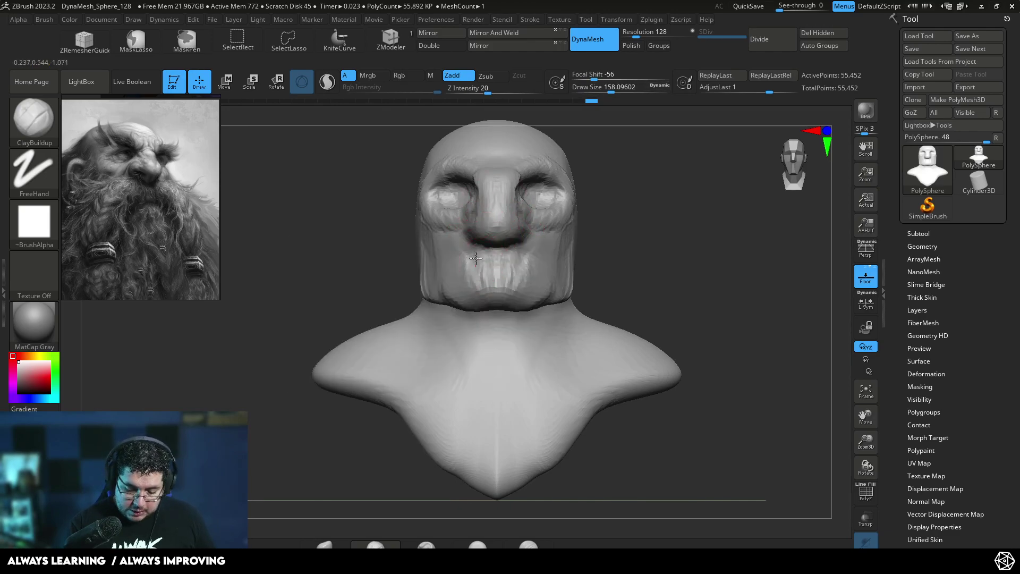
{"action": "right_click_drag", "start_coordinate": [497, 257], "coordinate": [414, 257]}
{"action": "key", "text": "space"}
{"action": "left_click_drag", "start_coordinate": [489, 258], "coordinate": [468, 251]}
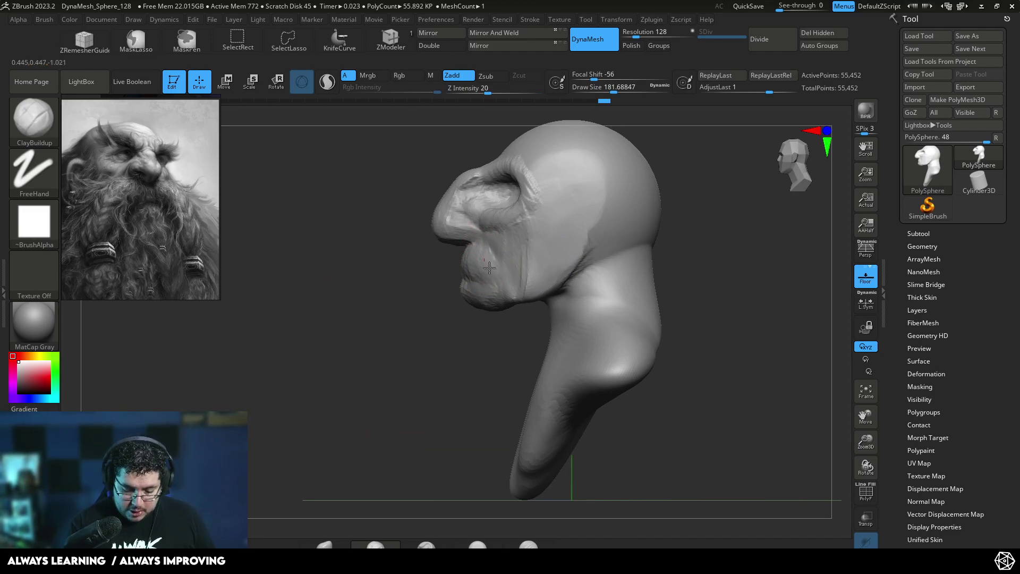
{"action": "mouse_move", "coordinate": [472, 254]}
{"action": "right_mouse_down", "text": "shift"}
{"action": "mouse_move", "coordinate": [461, 287]}
{"action": "mouse_move", "coordinate": [662, 132]}
{"action": "right_mouse_up", "text": "shift"}
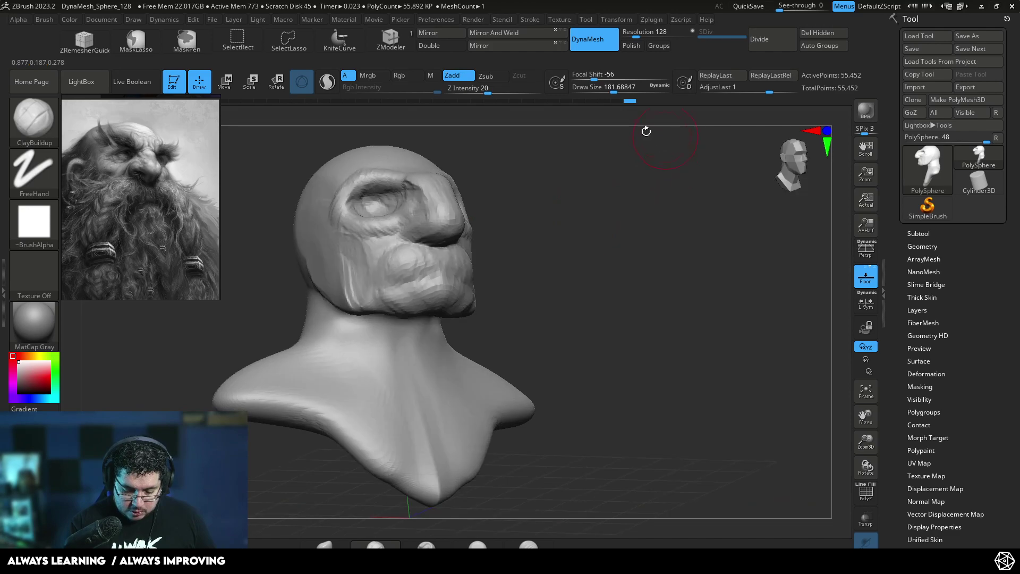
Update the DynaMesh at resolution 128 and build up the rear jawline with ClayBuildup at a draw size of about 182.
{"action": "left_click_drag", "start_coordinate": [564, 230], "coordinate": [565, 250], "text": "ctrl"}
{"action": "right_click_drag", "start_coordinate": [571, 265], "coordinate": [518, 298]}
{"action": "right_click_drag", "start_coordinate": [594, 279], "coordinate": [527, 272]}
{"action": "left_click_drag", "start_coordinate": [527, 270], "coordinate": [540, 293]}
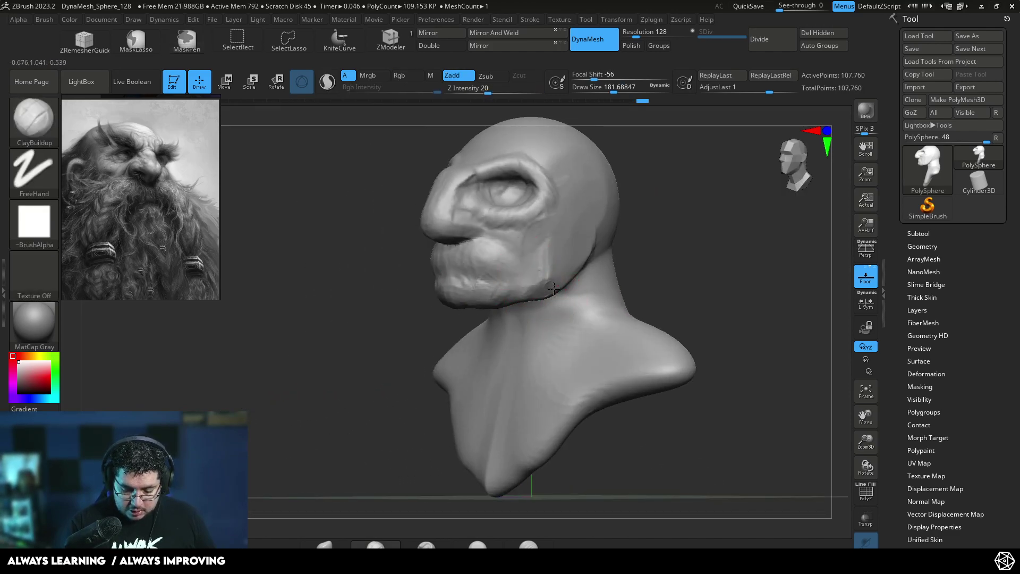
{"action": "mouse_move", "coordinate": [572, 273]}
{"action": "right_mouse_down"}
{"action": "mouse_move", "coordinate": [585, 268]}
{"action": "mouse_move", "coordinate": [576, 264]}
{"action": "right_mouse_up"}
{"action": "mouse_move", "coordinate": [716, 192]}
{"action": "right_mouse_down", "text": "ctrl"}
{"action": "mouse_move", "coordinate": [640, 241]}
{"action": "mouse_move", "coordinate": [627, 232]}
{"action": "right_mouse_up", "text": "ctrl"}
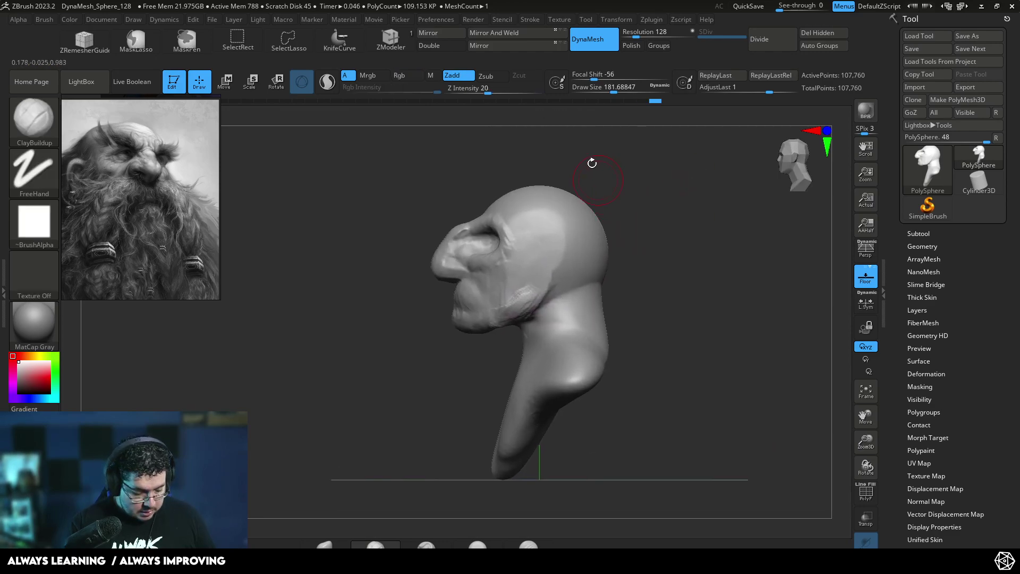
Push the chin and lower face back in profile with the Move brush, raising the draw size from about 559 to 734.
{"action": "key", "text": "b"}
{"action": "key", "text": "m"}
{"action": "key", "text": "v"}
{"action": "key", "text": "space"}
{"action": "left_click_drag", "start_coordinate": [588, 211], "coordinate": [595, 210]}
{"action": "key", "text": "space"}
{"action": "mouse_move", "coordinate": [504, 230]}
{"action": "left_mouse_down"}
{"action": "mouse_move", "coordinate": [525, 229]}
{"action": "mouse_move", "coordinate": [510, 230]}
{"action": "left_mouse_up"}
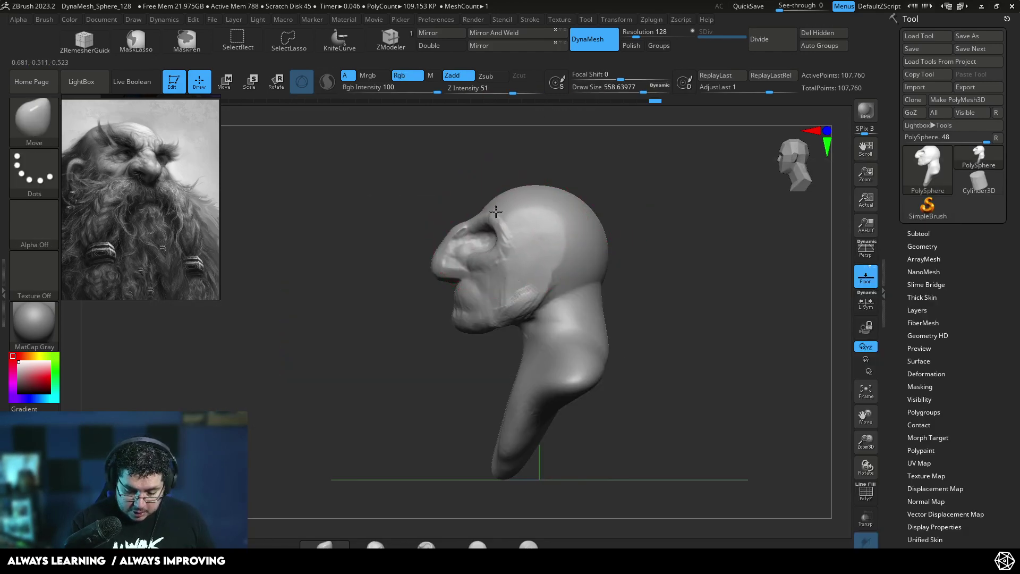
{"action": "key", "text": "space"}
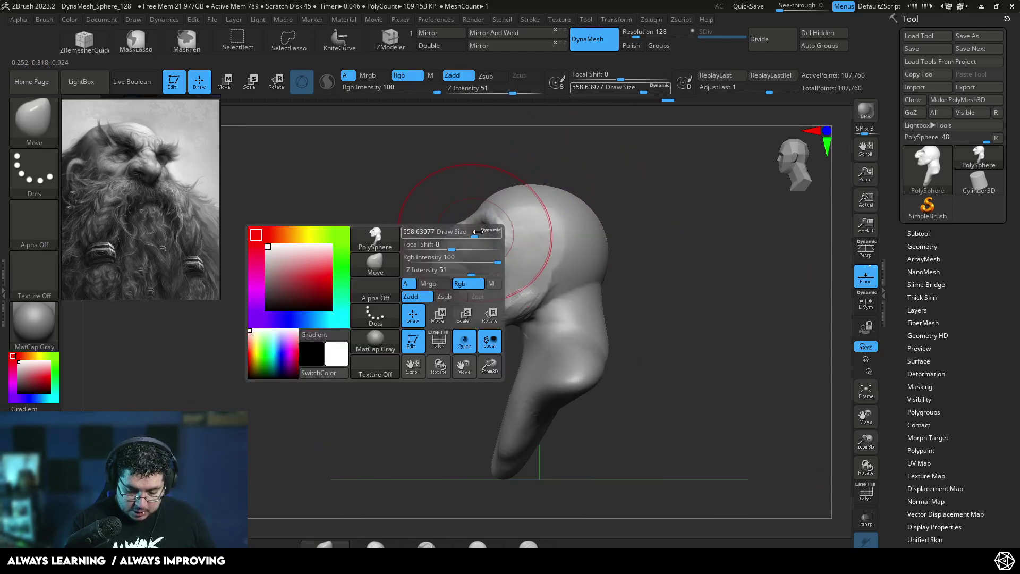
{"action": "mouse_move", "coordinate": [479, 231]}
{"action": "left_mouse_down"}
{"action": "mouse_move", "coordinate": [491, 232]}
{"action": "mouse_move", "coordinate": [470, 214]}
{"action": "left_mouse_up"}
{"action": "left_click_drag", "start_coordinate": [466, 320], "coordinate": [481, 321]}
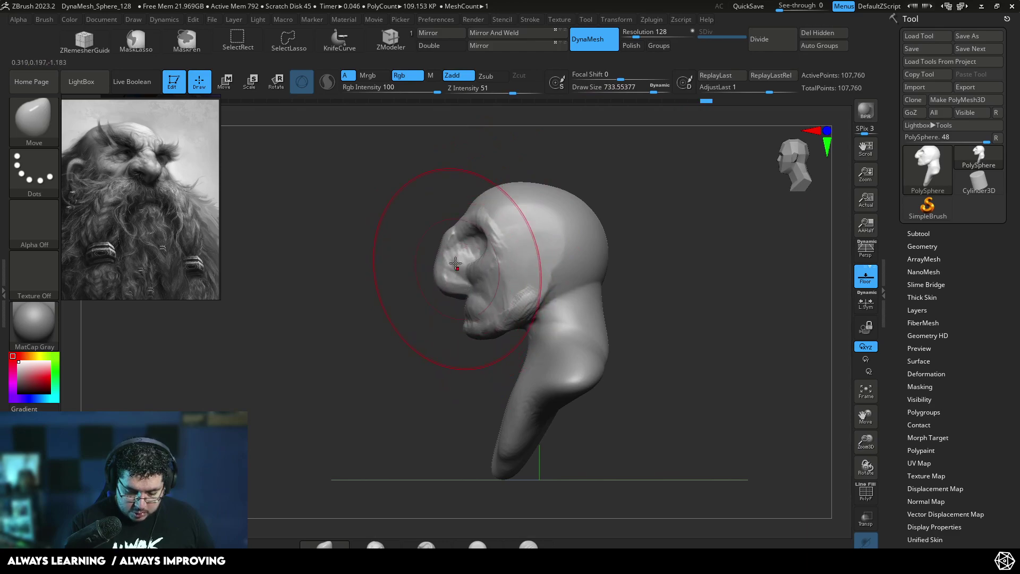
{"action": "key", "text": "bracketleft"}
{"action": "right_click_drag", "start_coordinate": [475, 202], "coordinate": [467, 205]}
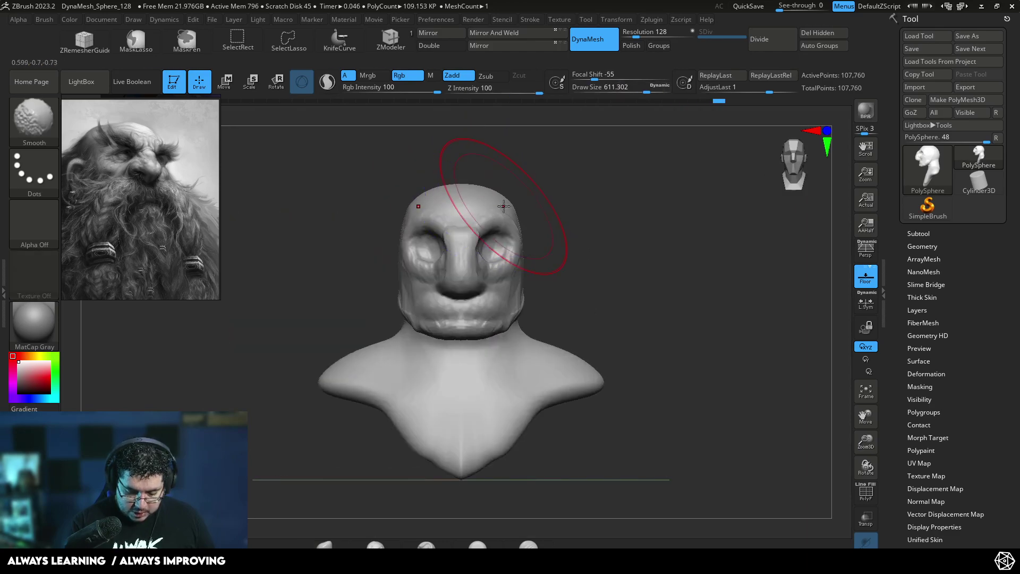
Adjust the brow, eye sockets and sides of the head with the Move brush at draw sizes of about 358 and 344.
{"action": "key", "text": "space"}
{"action": "left_click_drag", "start_coordinate": [526, 218], "coordinate": [465, 230]}
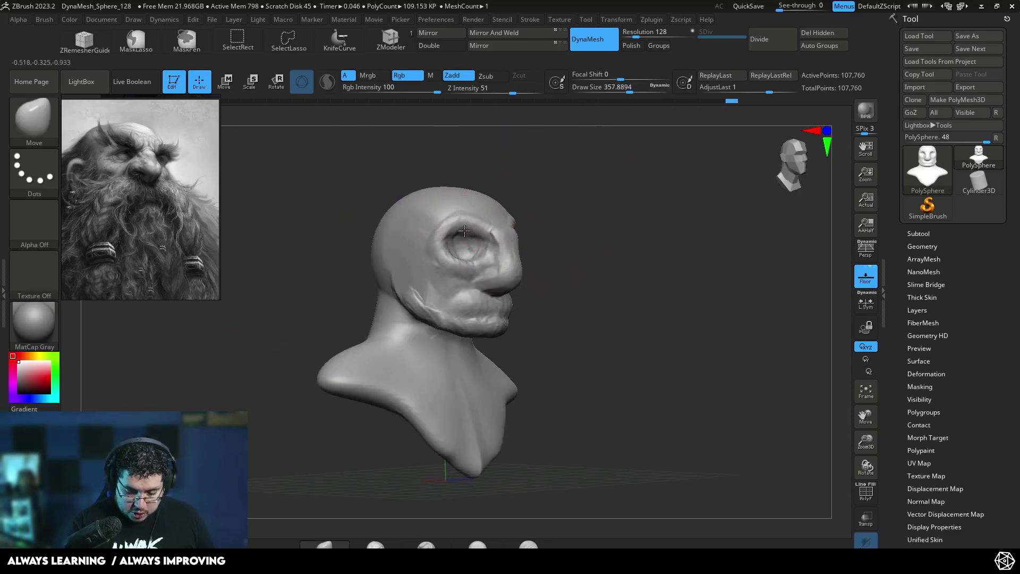
{"action": "right_click_drag", "start_coordinate": [463, 250], "coordinate": [556, 234]}
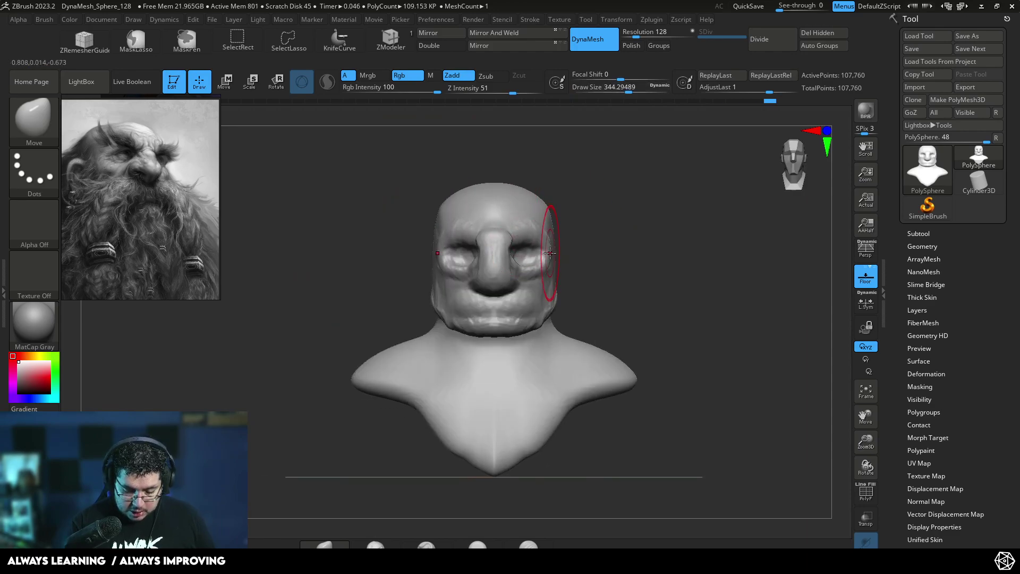
{"action": "right_click_drag", "start_coordinate": [596, 245], "coordinate": [549, 254]}
{"action": "right_click_drag", "start_coordinate": [622, 191], "coordinate": [576, 198]}
Undo the last Move stroke and reshape the nose into a longer, drooping form at a draw size of about 217.
{"action": "mouse_move", "coordinate": [501, 275]}
{"action": "left_mouse_down"}
{"action": "mouse_move", "coordinate": [482, 276]}
{"action": "mouse_move", "coordinate": [482, 258]}
{"action": "left_mouse_up"}
{"action": "key", "text": "ctrl+z"}
{"action": "key", "text": "space"}
{"action": "key", "text": "space"}
{"action": "mouse_move", "coordinate": [455, 283]}
{"action": "right_mouse_down"}
{"action": "mouse_move", "coordinate": [456, 295]}
{"action": "mouse_move", "coordinate": [537, 194]}
{"action": "right_mouse_up"}
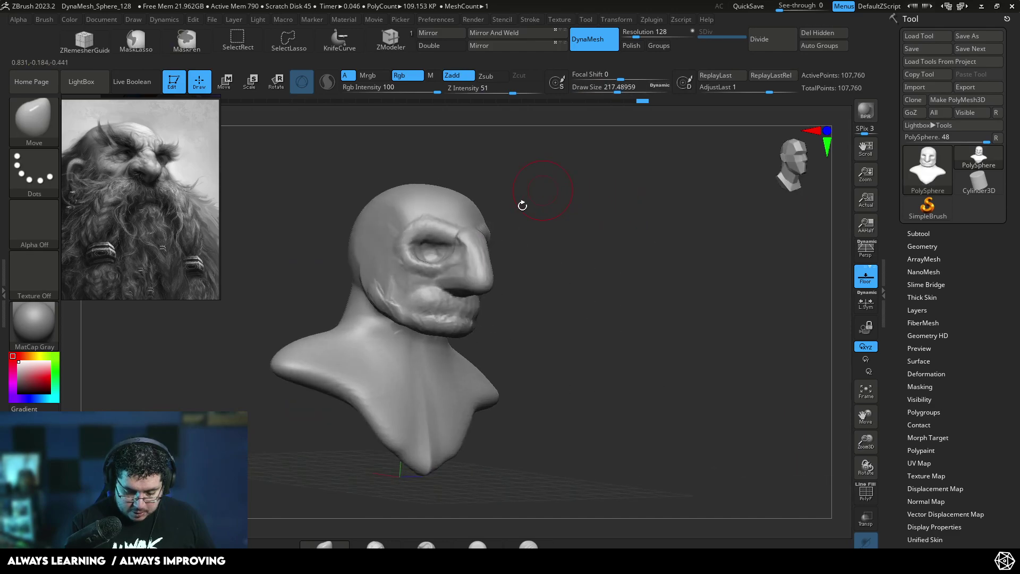
Build up the nostril wings at the sides of the nose with ClayBuildup, reducing the draw size from about 154 to 116.
{"action": "key", "text": "b"}
{"action": "key", "text": "c"}
{"action": "key", "text": "b"}
{"action": "key", "text": "space"}
{"action": "left_click_drag", "start_coordinate": [479, 248], "coordinate": [470, 246]}
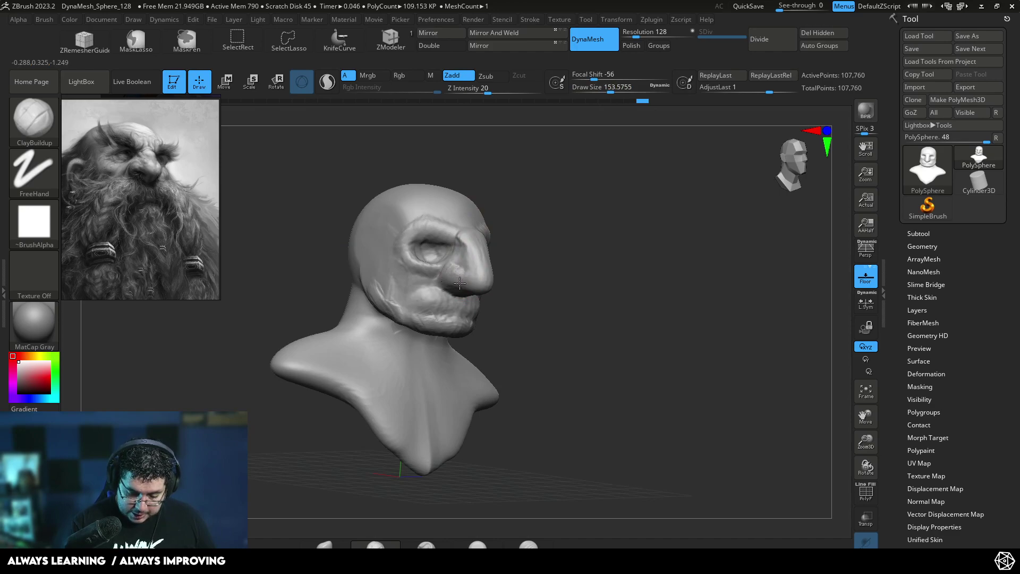
{"action": "right_click_drag", "start_coordinate": [460, 280], "coordinate": [513, 248]}
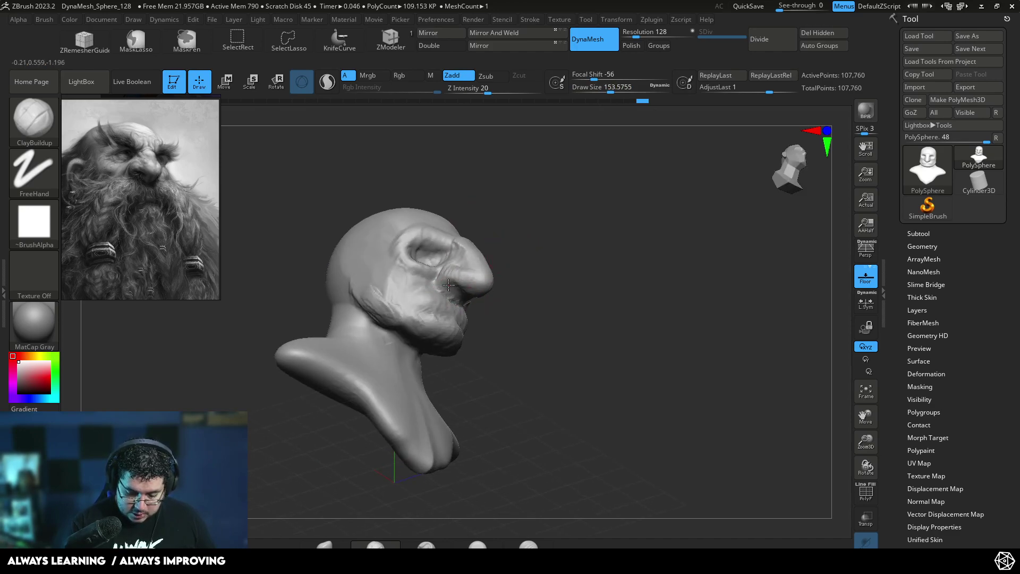
{"action": "right_click_drag", "start_coordinate": [547, 253], "coordinate": [472, 268]}
{"action": "left_click_drag", "start_coordinate": [502, 274], "coordinate": [506, 263]}
{"action": "right_click_drag", "start_coordinate": [505, 265], "coordinate": [451, 282]}
{"action": "key", "text": "space"}
{"action": "left_click_drag", "start_coordinate": [514, 252], "coordinate": [505, 252]}
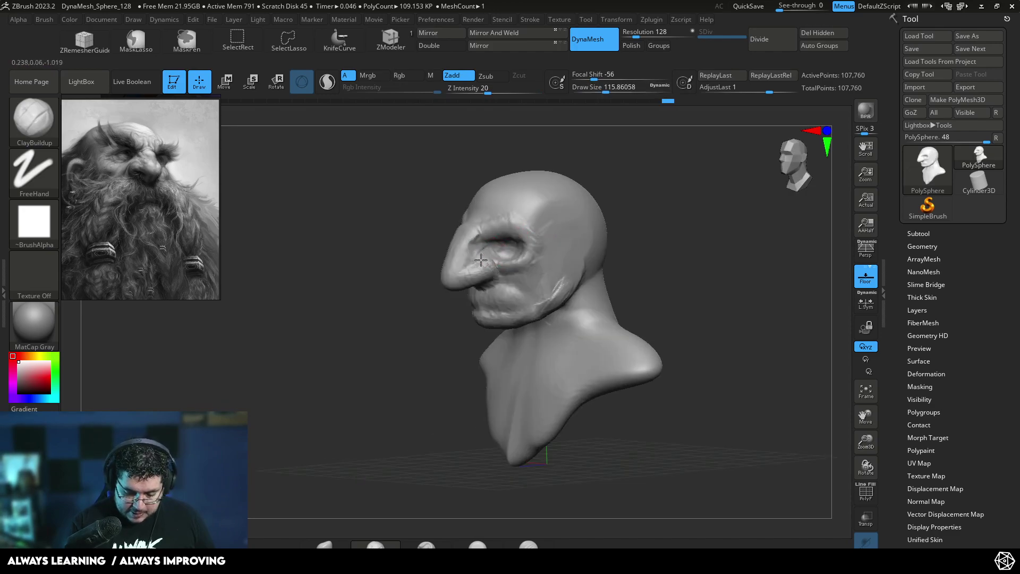
{"action": "right_click_drag", "start_coordinate": [487, 254], "coordinate": [446, 255], "text": "shift"}
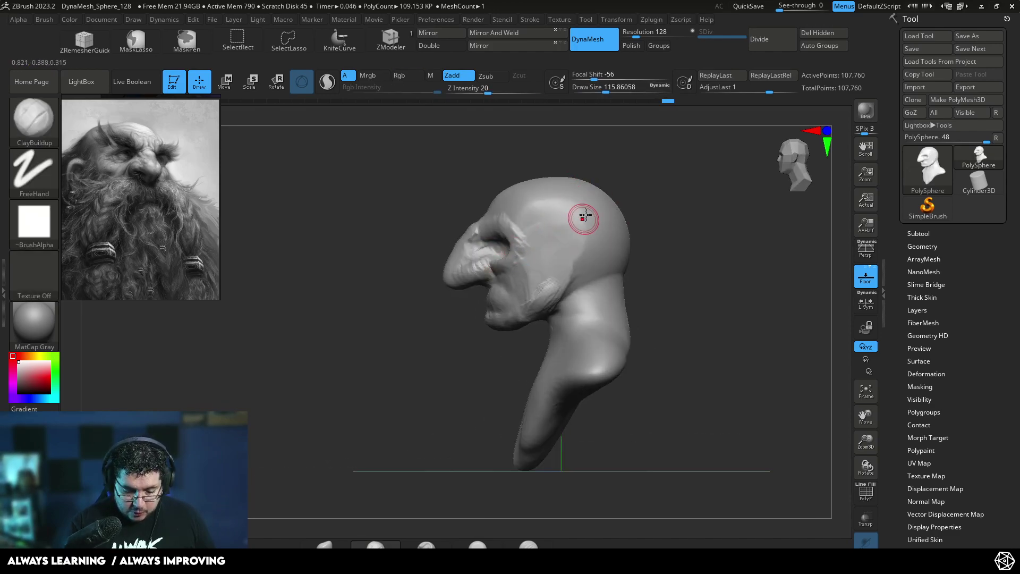
Sketch a raised ear outline on the side of the head with ClayBuildup at a draw size of about 116.
{"action": "mouse_move", "coordinate": [563, 228]}
{"action": "left_mouse_down"}
{"action": "mouse_move", "coordinate": [572, 265]}
{"action": "mouse_move", "coordinate": [546, 247]}
{"action": "mouse_move", "coordinate": [567, 251]}
{"action": "left_mouse_up"}
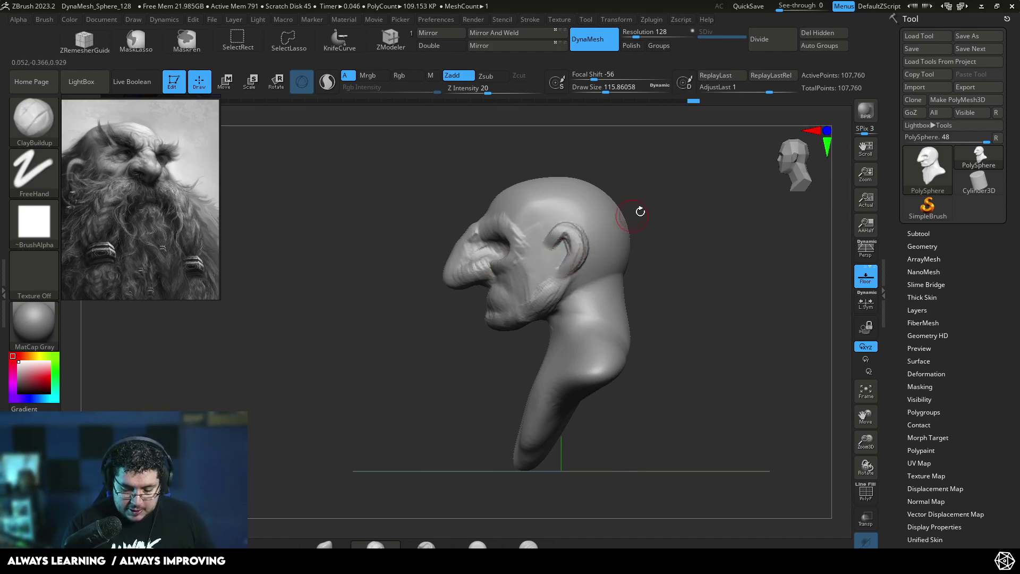
{"action": "right_click_drag", "start_coordinate": [615, 221], "coordinate": [629, 248], "text": "shift"}
{"action": "key", "text": "ctrl"}
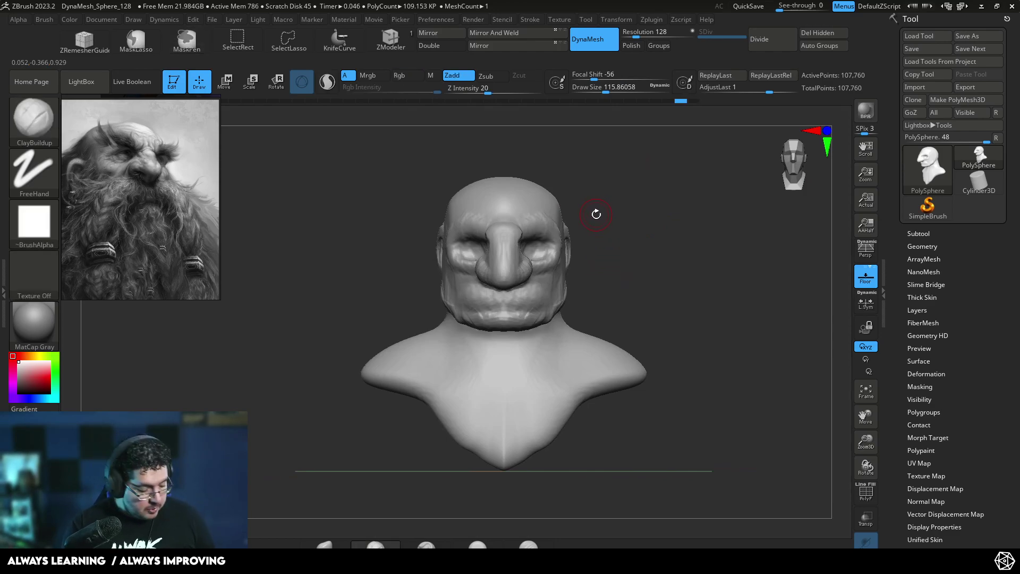
Insert the Ear mesh from the IMM BParts brush on the sides of the head.
{"action": "key", "text": "b"}
{"action": "key", "text": "i"}
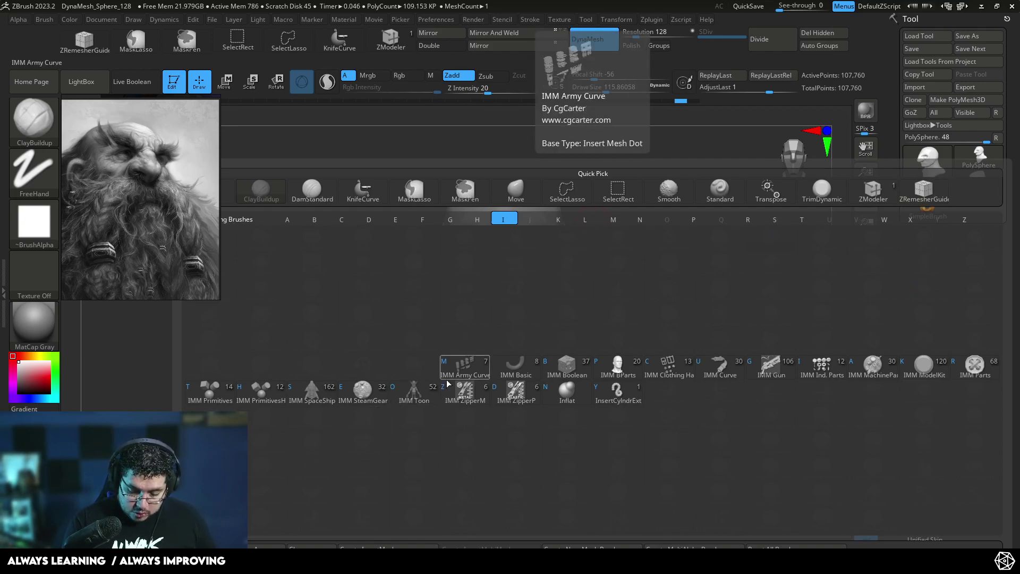
{"action": "left_click", "coordinate": [618, 365]}
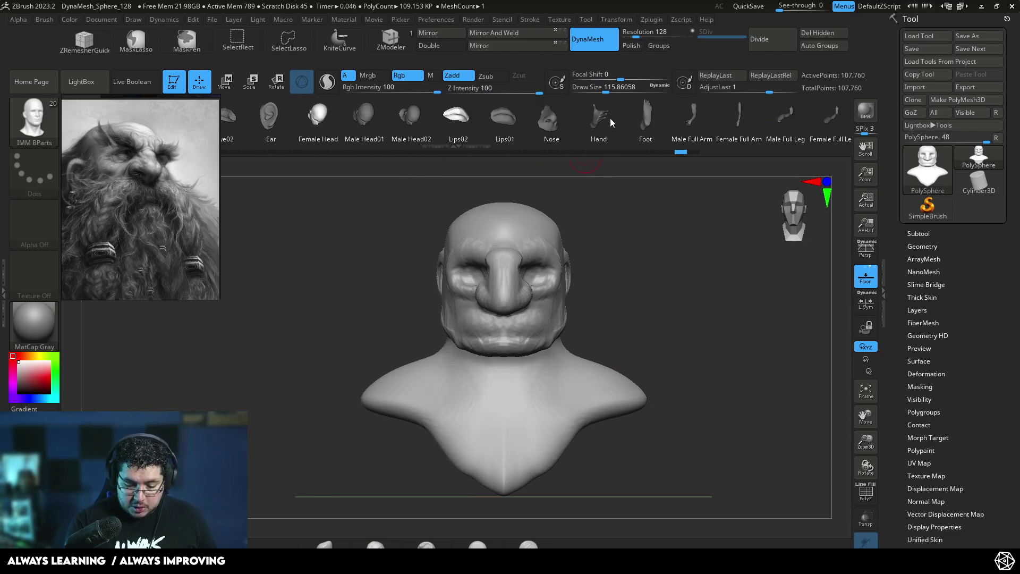
{"action": "left_click", "coordinate": [270, 118]}
{"action": "left_click_drag", "start_coordinate": [613, 232], "coordinate": [568, 304]}
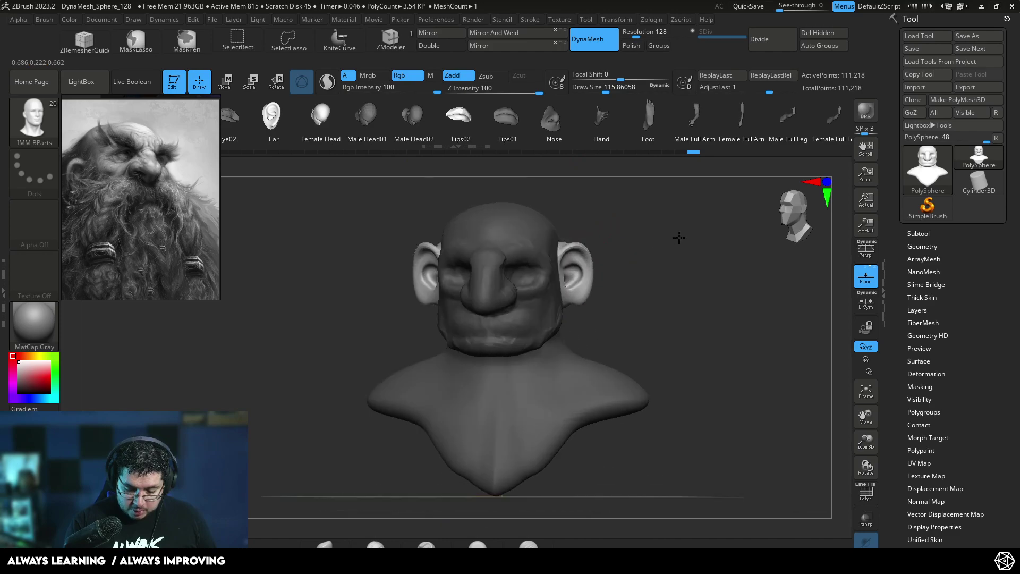
Rotate and shift the inserted ears with the transform gizmo to fit the sides of the head.
{"action": "key", "text": "w"}
{"action": "left_click_drag", "start_coordinate": [612, 275], "coordinate": [610, 259]}
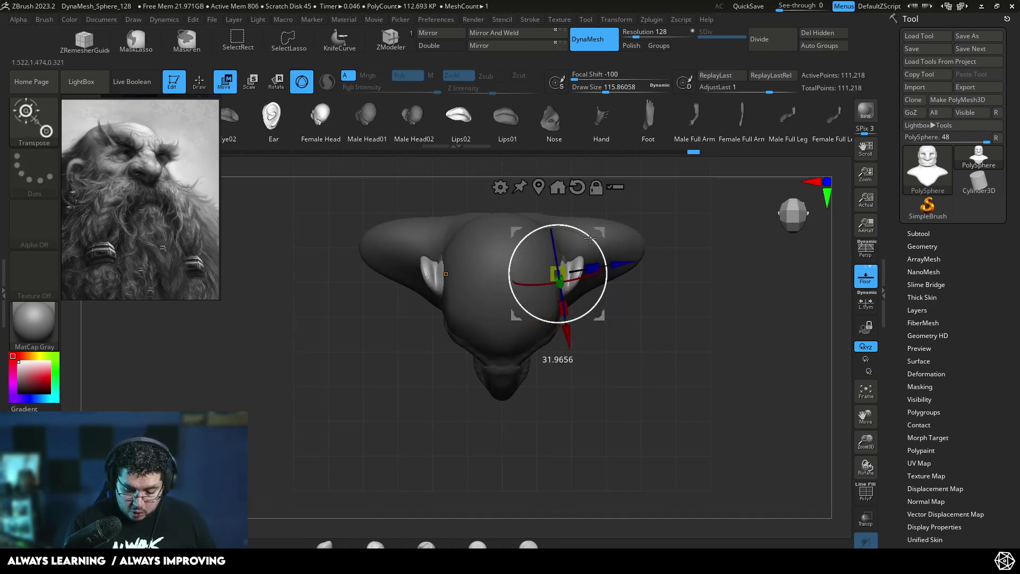
{"action": "left_click_drag", "start_coordinate": [562, 336], "coordinate": [563, 345]}
{"action": "left_click_drag", "start_coordinate": [622, 278], "coordinate": [620, 279]}
{"action": "left_click_drag", "start_coordinate": [616, 348], "coordinate": [623, 199]}
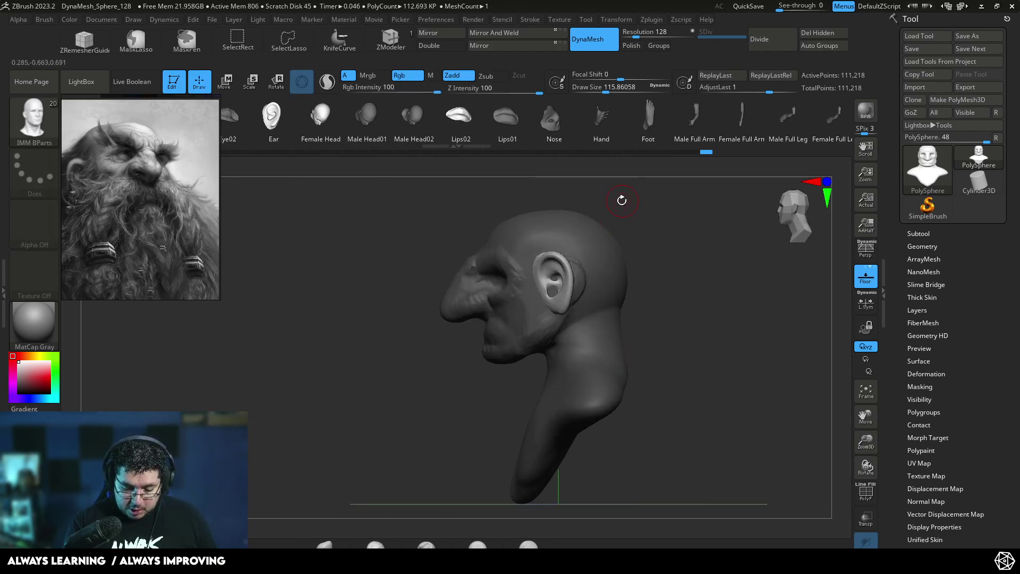
Fine-tune the ears' placement, clear the mask and merge them into the head with DynaMesh.
{"action": "left_click_drag", "start_coordinate": [494, 276], "coordinate": [506, 277]}
{"action": "left_click_drag", "start_coordinate": [658, 237], "coordinate": [735, 231], "text": "shift"}
{"action": "key", "text": "q"}
{"action": "key", "text": "w"}
{"action": "mouse_move", "coordinate": [630, 286]}
{"action": "left_mouse_down"}
{"action": "mouse_move", "coordinate": [649, 273]}
{"action": "mouse_move", "coordinate": [639, 260]}
{"action": "mouse_move", "coordinate": [655, 306]}
{"action": "left_mouse_up"}
{"action": "key", "text": "q"}
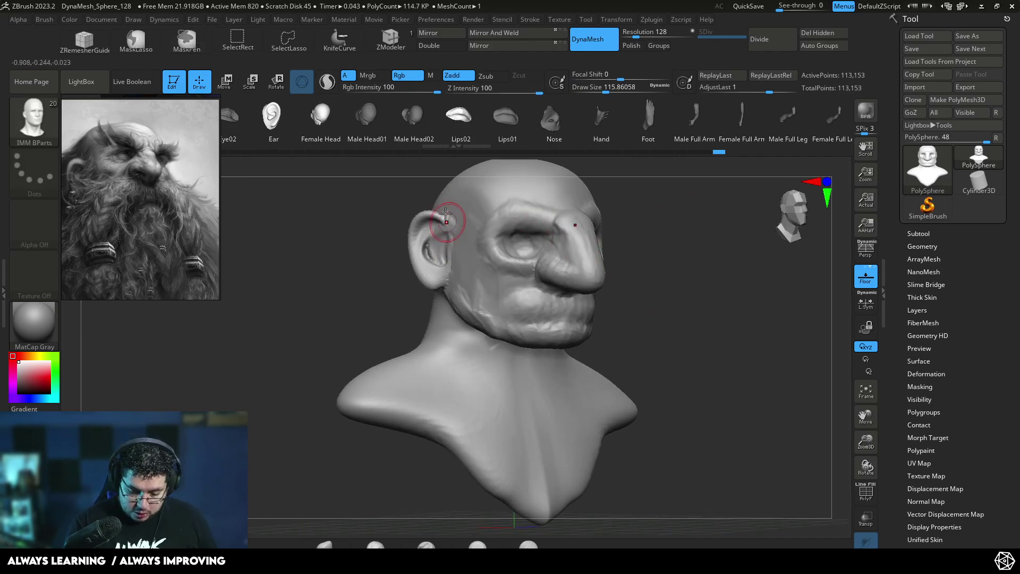
Sculpt the inner ear with ClayBuildup, reducing the draw size from about 94 to 77.
{"action": "key", "text": "b"}
{"action": "key", "text": "c"}
{"action": "key", "text": "b"}
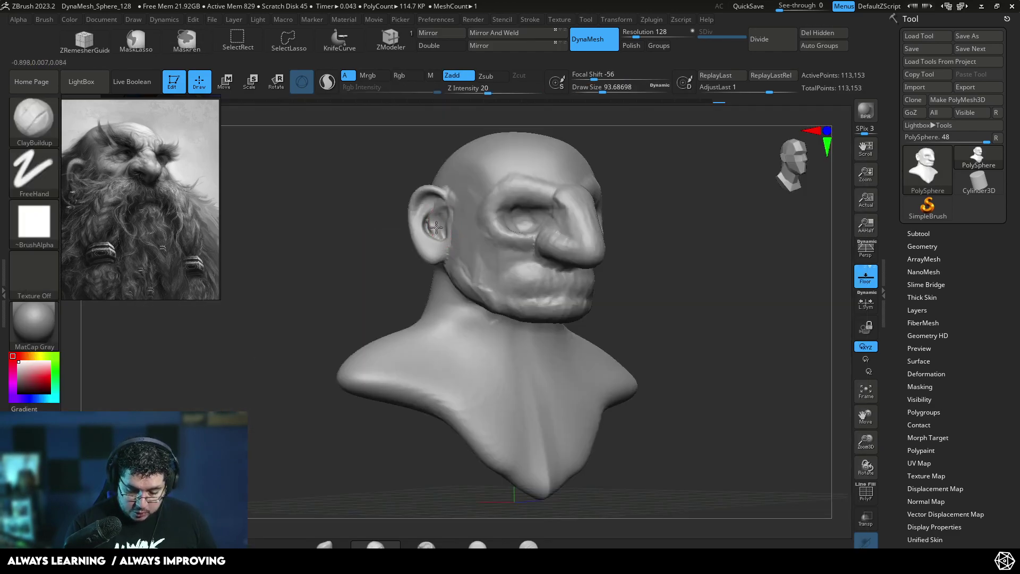
{"action": "key", "text": "space"}
{"action": "mouse_move", "coordinate": [441, 217]}
{"action": "left_mouse_down"}
{"action": "mouse_move", "coordinate": [430, 222]}
{"action": "mouse_move", "coordinate": [443, 234]}
{"action": "mouse_move", "coordinate": [439, 215]}
{"action": "left_mouse_up"}
{"action": "key", "text": "space"}
{"action": "left_click_drag", "start_coordinate": [438, 219], "coordinate": [437, 230]}
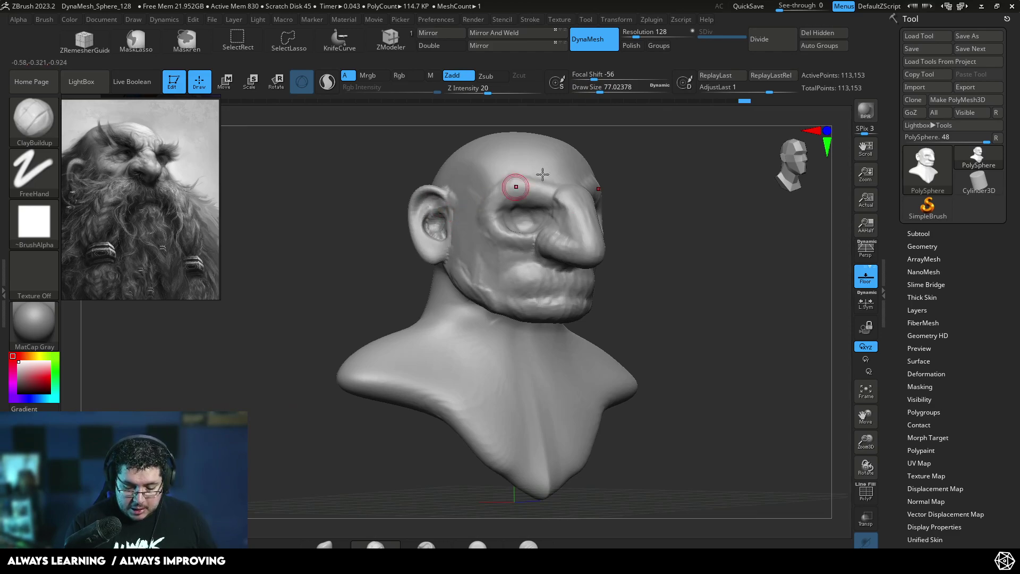
Flatten the cheek and jaw planes with TrimDynamic at a draw size of about 136.
{"action": "left_click_drag", "start_coordinate": [659, 186], "coordinate": [633, 189], "text": "shift"}
{"action": "left_click_drag", "start_coordinate": [639, 232], "coordinate": [613, 197], "text": "alt"}
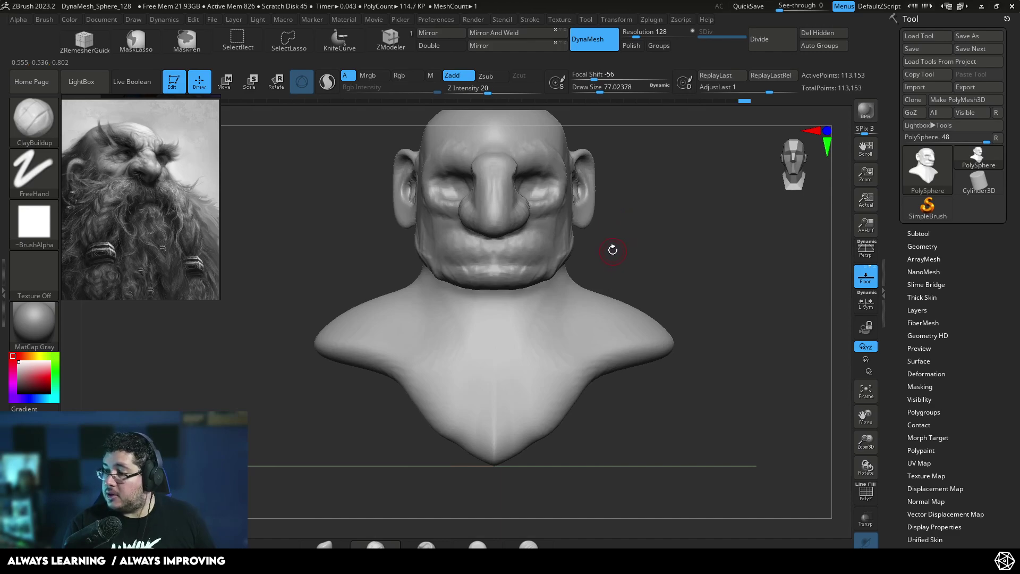
{"action": "mouse_move", "coordinate": [609, 255]}
{"action": "left_mouse_down"}
{"action": "mouse_move", "coordinate": [617, 233]}
{"action": "mouse_move", "coordinate": [611, 250]}
{"action": "mouse_move", "coordinate": [547, 194]}
{"action": "left_mouse_up"}
{"action": "key", "text": "b"}
{"action": "key", "text": "t"}
{"action": "key", "text": "d"}
{"action": "left_click_drag", "start_coordinate": [604, 239], "coordinate": [534, 240]}
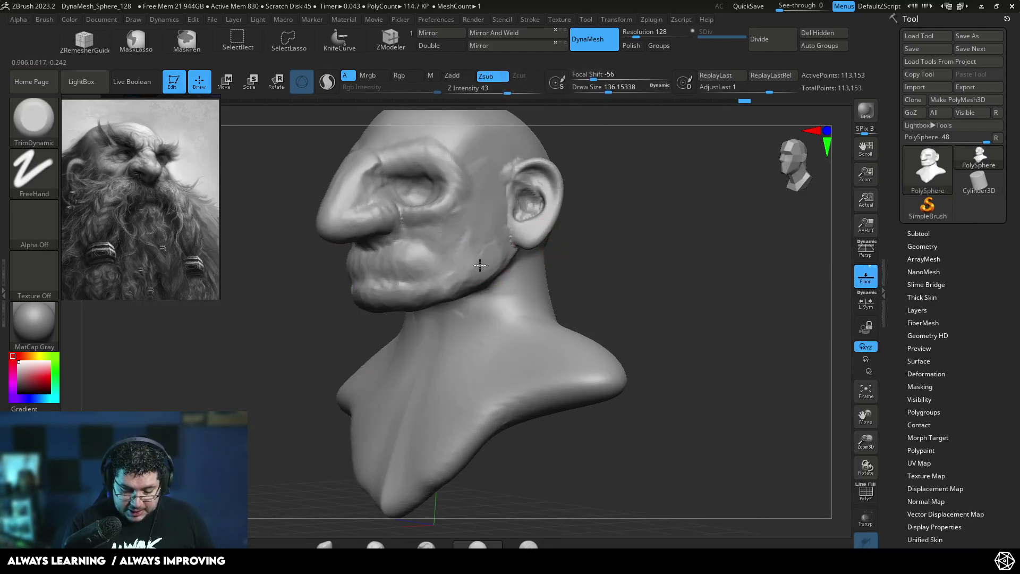
{"action": "mouse_move", "coordinate": [487, 281]}
{"action": "left_mouse_down"}
{"action": "mouse_move", "coordinate": [568, 219]}
{"action": "mouse_move", "coordinate": [537, 229]}
{"action": "mouse_move", "coordinate": [542, 210]}
{"action": "left_mouse_up"}
Build up the transition behind the ears with ClayBuildup, reducing the draw size to about 80.
{"action": "key", "text": "b"}
{"action": "key", "text": "c"}
{"action": "key", "text": "b"}
{"action": "key", "text": "space"}
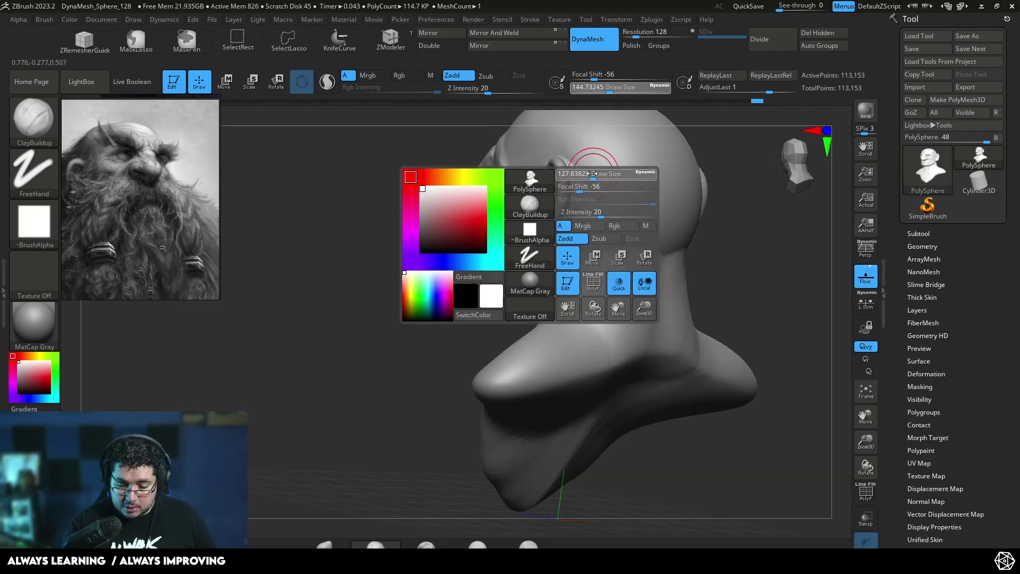
{"action": "left_click_drag", "start_coordinate": [592, 186], "coordinate": [588, 186]}
{"action": "left_click_drag", "start_coordinate": [478, 300], "coordinate": [428, 309]}
{"action": "left_click_drag", "start_coordinate": [470, 255], "coordinate": [414, 276]}
{"action": "key", "text": "space"}
{"action": "left_click_drag", "start_coordinate": [579, 167], "coordinate": [574, 167]}
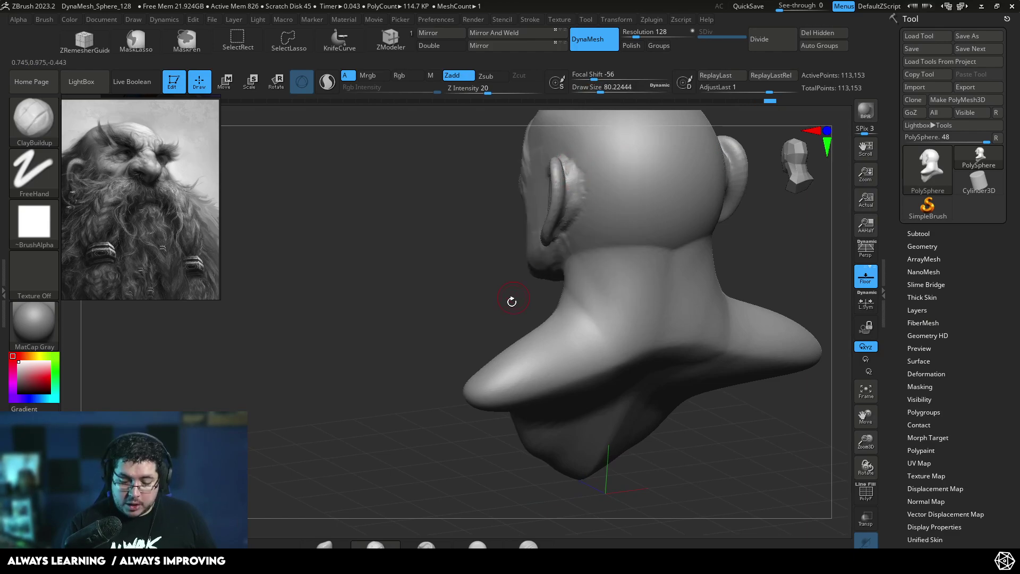
Continue building up the transition behind the ears with ClayBuildup, adjusting the draw size for the area.
{"action": "left_click_drag", "start_coordinate": [513, 296], "coordinate": [561, 225]}
{"action": "left_click_drag", "start_coordinate": [470, 308], "coordinate": [419, 292]}
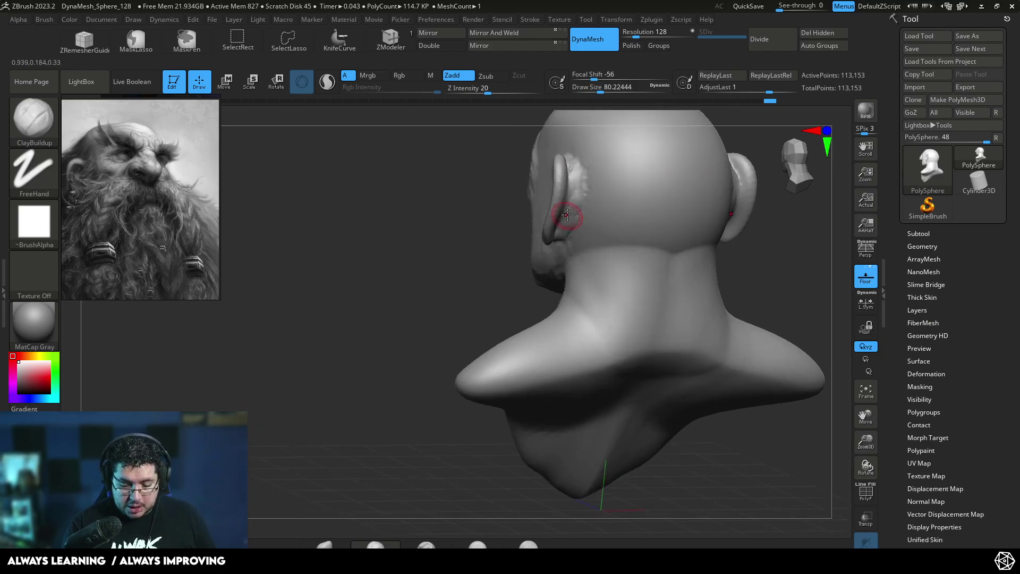
{"action": "left_click_drag", "start_coordinate": [550, 259], "coordinate": [642, 273]}
{"action": "key", "text": "b"}
{"action": "key", "text": "c"}
{"action": "key", "text": "b"}
{"action": "key", "text": "space"}
{"action": "left_click_drag", "start_coordinate": [523, 214], "coordinate": [529, 214]}
Flatten the built-up surface around the ears with TrimDynamic at an adjusted draw size.
{"action": "key", "text": "b"}
{"action": "key", "text": "t"}
{"action": "key", "text": "d"}
{"action": "key", "text": "space"}
{"action": "key", "text": "space"}
{"action": "left_click_drag", "start_coordinate": [506, 246], "coordinate": [511, 246]}
Build up the forehead and front of the skull with ClayBuildup at a draw size of about 212.
{"action": "right_click_drag", "start_coordinate": [485, 232], "coordinate": [644, 160]}
{"action": "key", "text": "b"}
{"action": "key", "text": "b"}
{"action": "key", "text": "c"}
{"action": "key", "text": "b"}
{"action": "key", "text": "space"}
{"action": "left_click_drag", "start_coordinate": [617, 179], "coordinate": [625, 181]}
{"action": "right_click_drag", "start_coordinate": [611, 181], "coordinate": [628, 192]}
{"action": "mouse_move", "coordinate": [540, 234]}
{"action": "left_mouse_down"}
{"action": "mouse_move", "coordinate": [572, 247]}
{"action": "mouse_move", "coordinate": [533, 226]}
{"action": "left_mouse_up"}
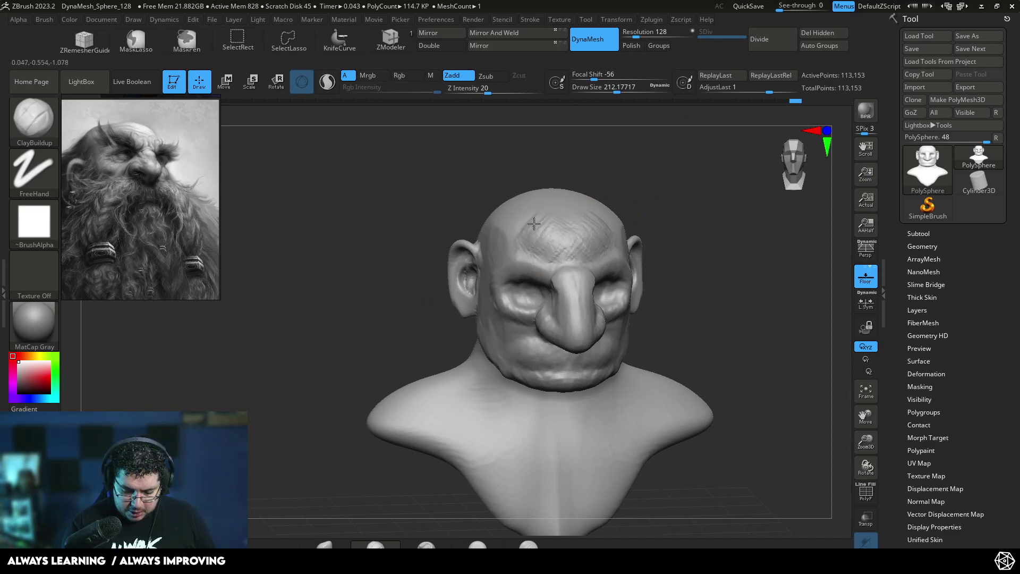
{"action": "mouse_move", "coordinate": [610, 232]}
{"action": "right_mouse_down"}
{"action": "mouse_move", "coordinate": [596, 219]}
{"action": "mouse_move", "coordinate": [599, 232]}
{"action": "right_mouse_up"}
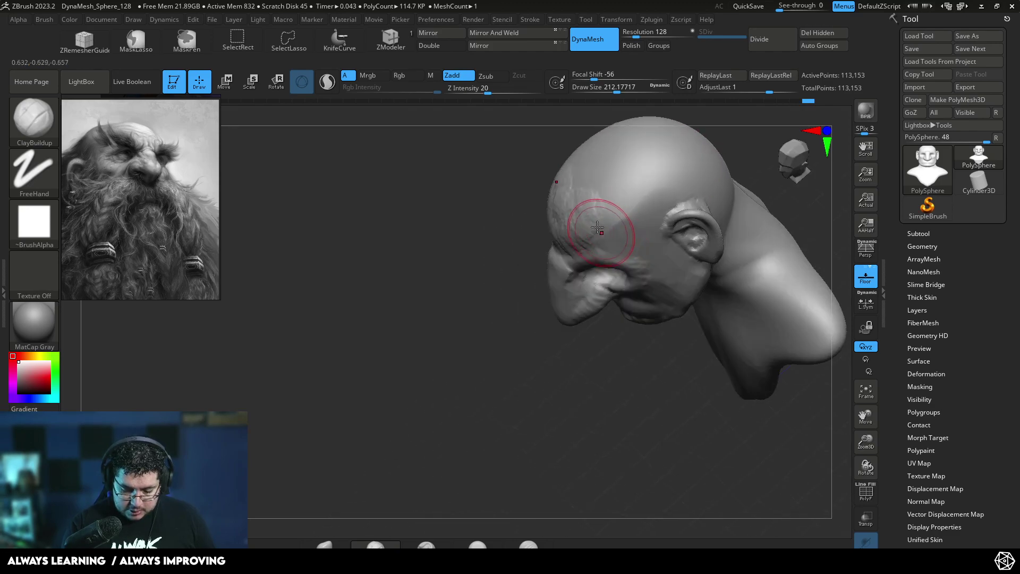
{"action": "mouse_move", "coordinate": [492, 261]}
{"action": "left_mouse_down", "text": "alt"}
{"action": "mouse_move", "coordinate": [469, 276]}
{"action": "mouse_move", "coordinate": [630, 162]}
{"action": "mouse_move", "coordinate": [576, 218]}
{"action": "mouse_move", "coordinate": [579, 165]}
{"action": "mouse_move", "coordinate": [596, 164]}
{"action": "mouse_move", "coordinate": [593, 202]}
{"action": "left_mouse_up", "text": "alt"}
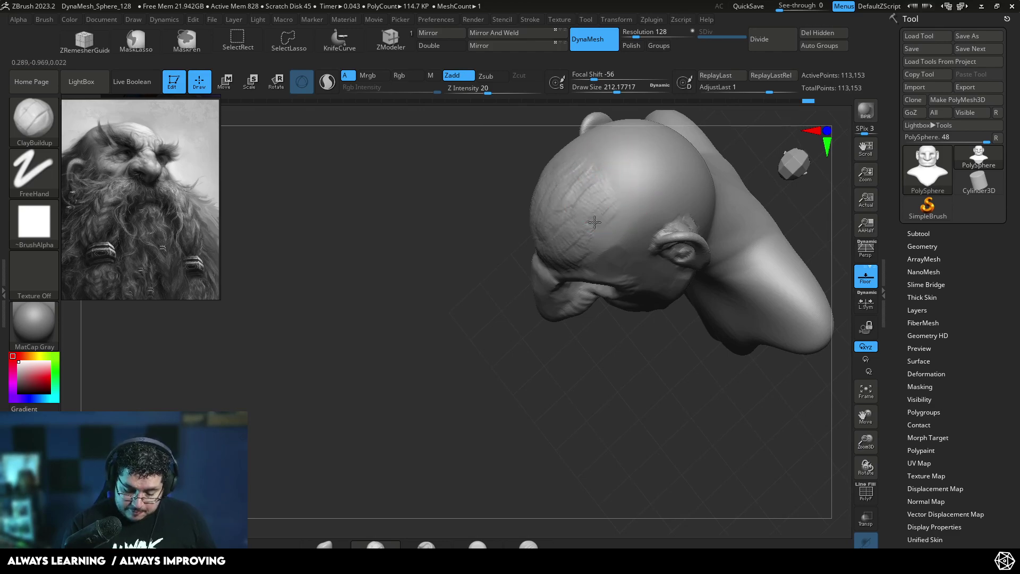
Flatten the forehead into broad planes with TrimDynamic at a draw size of about 202.
{"action": "mouse_move", "coordinate": [596, 246]}
{"action": "right_mouse_down"}
{"action": "mouse_move", "coordinate": [702, 209]}
{"action": "mouse_move", "coordinate": [667, 225]}
{"action": "mouse_move", "coordinate": [689, 220]}
{"action": "mouse_move", "coordinate": [689, 234]}
{"action": "right_mouse_up"}
{"action": "key", "text": "b"}
{"action": "key", "text": "t"}
{"action": "key", "text": "d"}
{"action": "right_click_drag", "start_coordinate": [574, 275], "coordinate": [531, 271]}
{"action": "right_click_drag", "start_coordinate": [596, 228], "coordinate": [536, 226]}
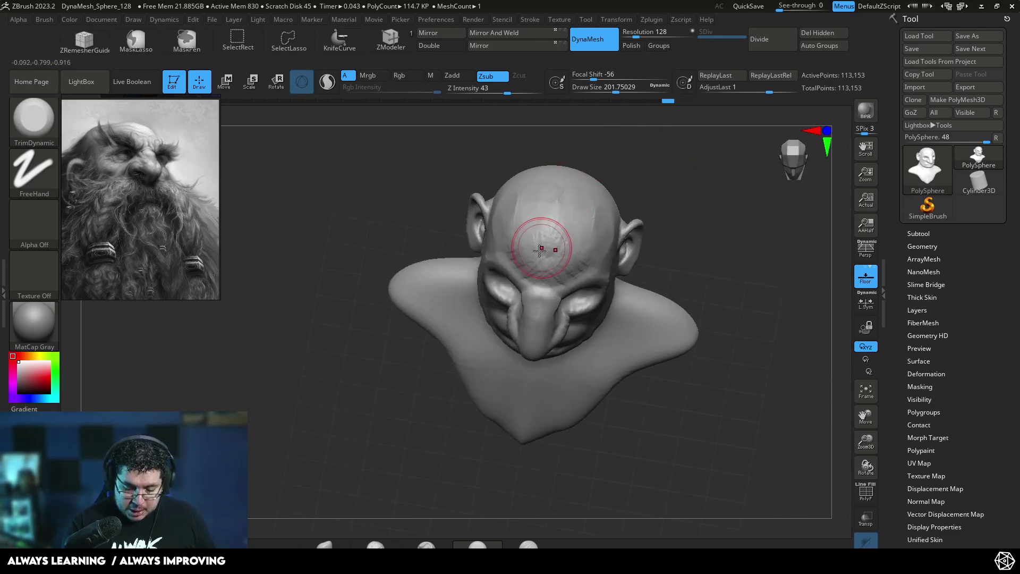
{"action": "mouse_move", "coordinate": [532, 249]}
{"action": "left_mouse_down"}
{"action": "mouse_move", "coordinate": [531, 230]}
{"action": "mouse_move", "coordinate": [558, 200]}
{"action": "mouse_move", "coordinate": [533, 242]}
{"action": "left_mouse_up"}
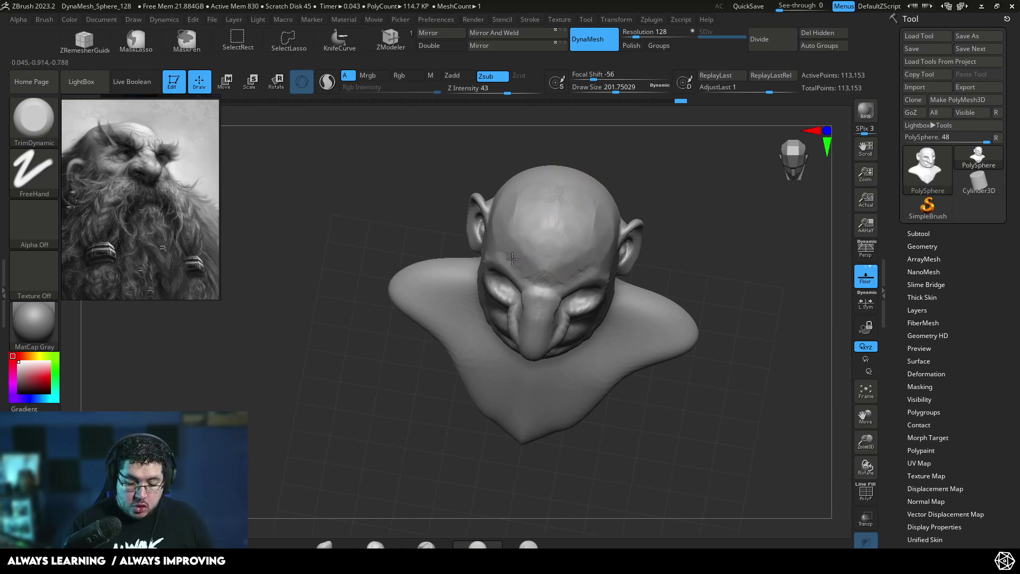
{"action": "right_click_drag", "start_coordinate": [659, 175], "coordinate": [643, 251]}
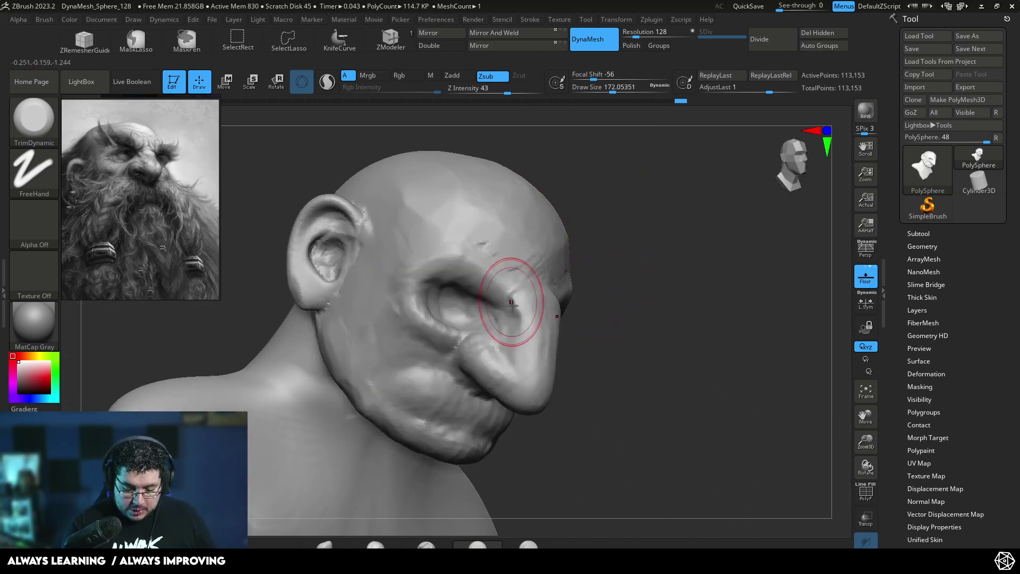
Build up the root of the nose and inner brows with ClayBuildup, reducing the draw size from about 136 to 101.
{"action": "right_click_drag", "start_coordinate": [538, 297], "coordinate": [514, 283]}
{"action": "key", "text": "2"}
{"action": "key", "text": "space"}
{"action": "left_click_drag", "start_coordinate": [526, 258], "coordinate": [519, 258]}
{"action": "left_click_drag", "start_coordinate": [516, 252], "coordinate": [511, 275]}
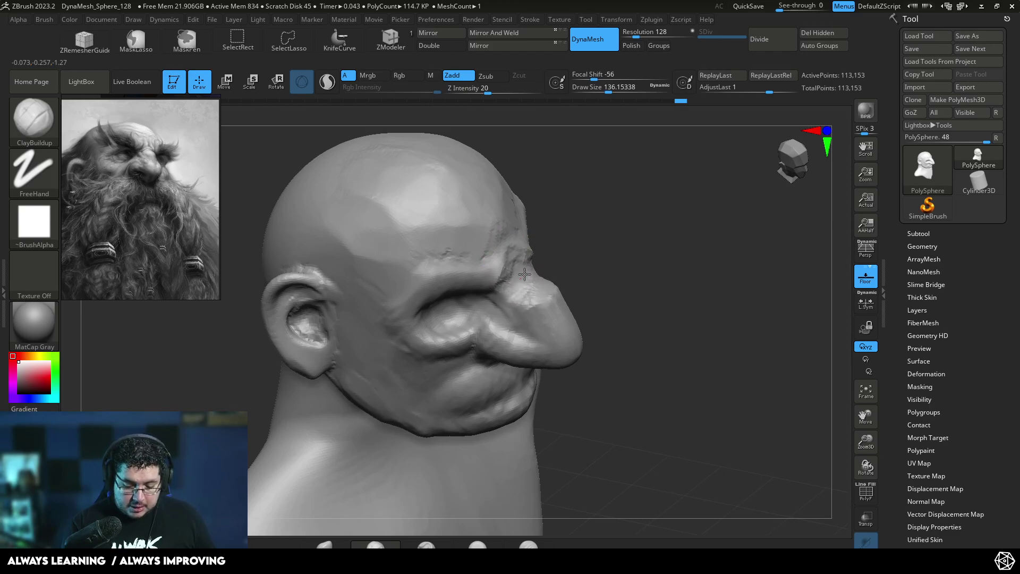
{"action": "left_click_drag", "start_coordinate": [514, 263], "coordinate": [507, 239]}
{"action": "right_click_drag", "start_coordinate": [548, 246], "coordinate": [496, 239]}
{"action": "key", "text": "space"}
{"action": "left_click_drag", "start_coordinate": [537, 227], "coordinate": [532, 228]}
{"action": "mouse_move", "coordinate": [495, 261]}
{"action": "left_mouse_down"}
{"action": "mouse_move", "coordinate": [502, 274]}
{"action": "mouse_move", "coordinate": [492, 264]}
{"action": "left_mouse_up"}
Thicken the nose bridge toward the tip with ClayBuildup at a draw size of about 136.
{"action": "key", "text": "space"}
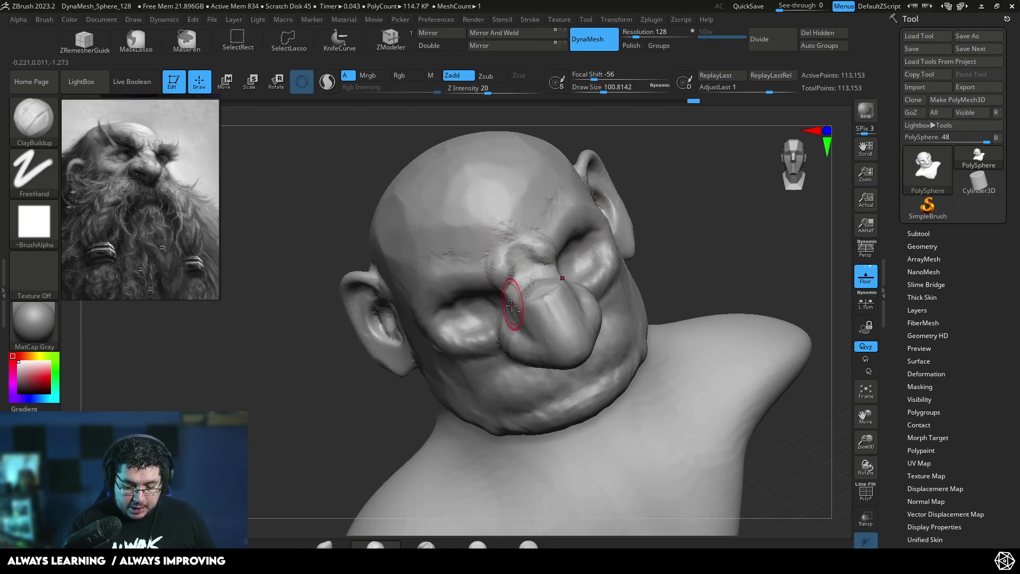
{"action": "mouse_move", "coordinate": [687, 223]}
{"action": "right_mouse_down"}
{"action": "mouse_move", "coordinate": [645, 199]}
{"action": "mouse_move", "coordinate": [770, 202]}
{"action": "mouse_move", "coordinate": [754, 220]}
{"action": "mouse_move", "coordinate": [574, 235]}
{"action": "right_mouse_up"}
{"action": "left_click_drag", "start_coordinate": [441, 262], "coordinate": [483, 348]}
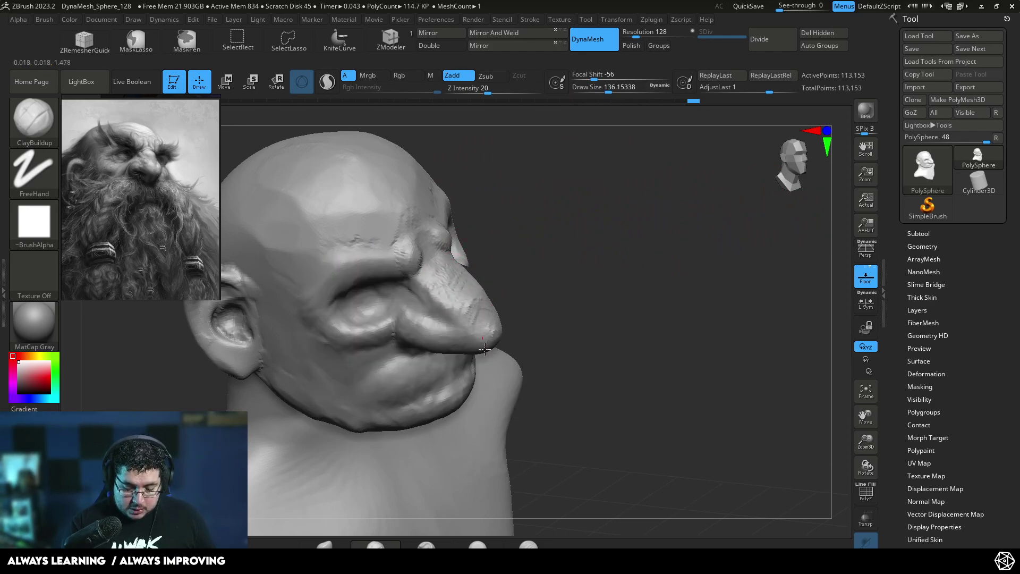
Reshape the nose tip in profile with the Move brush at an enlarged draw size.
{"action": "right_click_drag", "start_coordinate": [483, 348], "coordinate": [546, 255]}
{"action": "key", "text": "b"}
{"action": "key", "text": "m"}
{"action": "key", "text": "v"}
{"action": "key", "text": "space"}
{"action": "left_click_drag", "start_coordinate": [511, 266], "coordinate": [523, 266]}
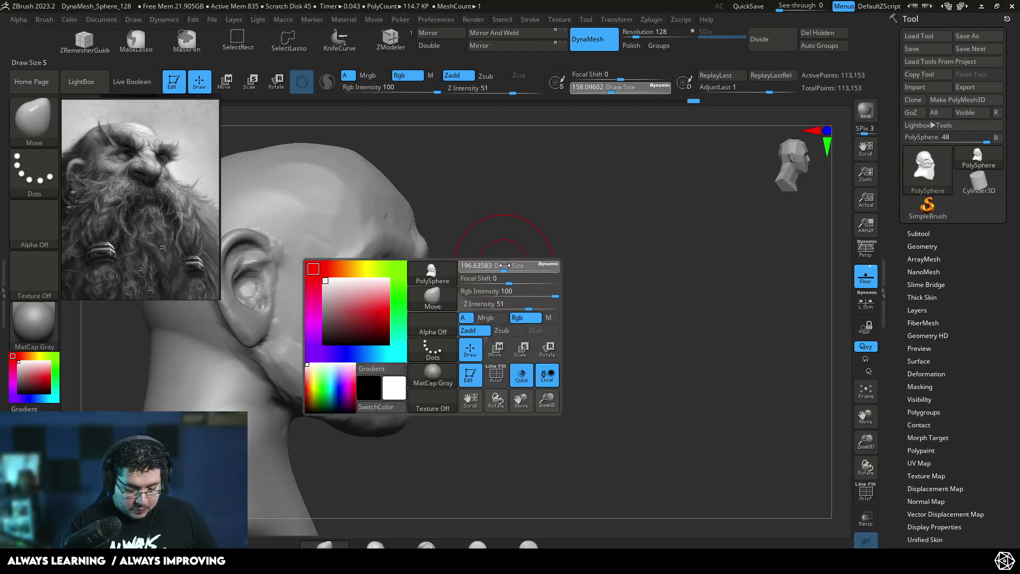
{"action": "left_click_drag", "start_coordinate": [480, 342], "coordinate": [469, 323]}
Flatten the planes on the sides and bridge of the nose with TrimDynamic at a draw size of about 124.
{"action": "right_click_drag", "start_coordinate": [469, 323], "coordinate": [480, 298]}
{"action": "key", "text": "b"}
{"action": "key", "text": "t"}
{"action": "key", "text": "d"}
{"action": "key", "text": "space"}
{"action": "left_click_drag", "start_coordinate": [492, 267], "coordinate": [474, 267]}
{"action": "key", "text": "space"}
{"action": "left_click_drag", "start_coordinate": [411, 301], "coordinate": [377, 291]}
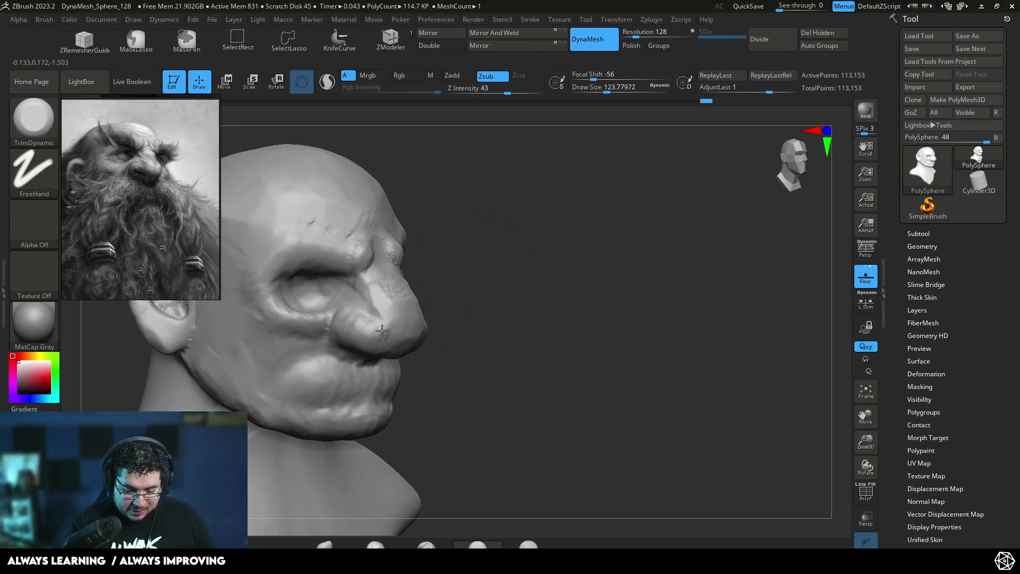
{"action": "right_click_drag", "start_coordinate": [376, 288], "coordinate": [395, 287]}
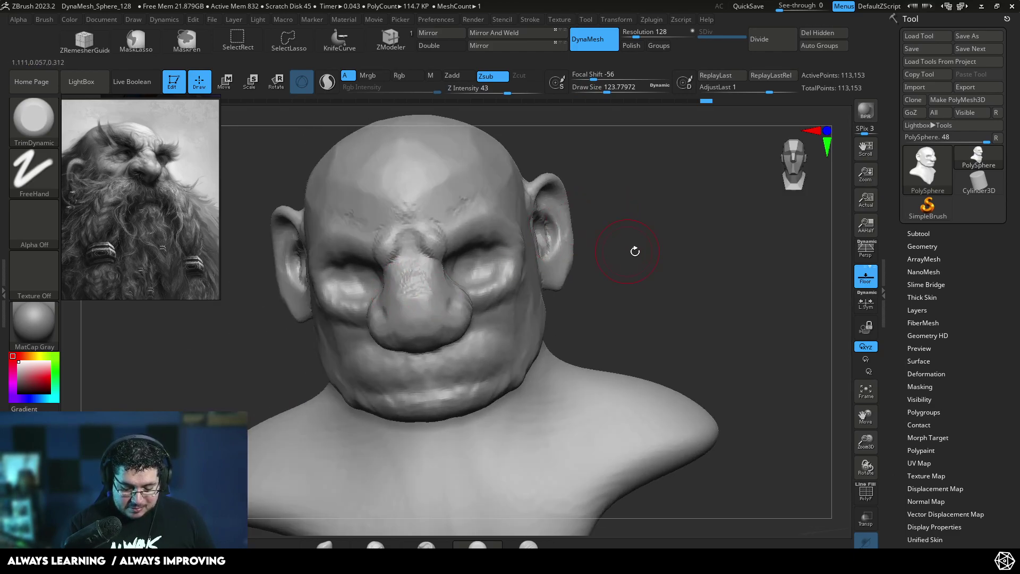
{"action": "right_click_drag", "start_coordinate": [630, 250], "coordinate": [421, 228]}
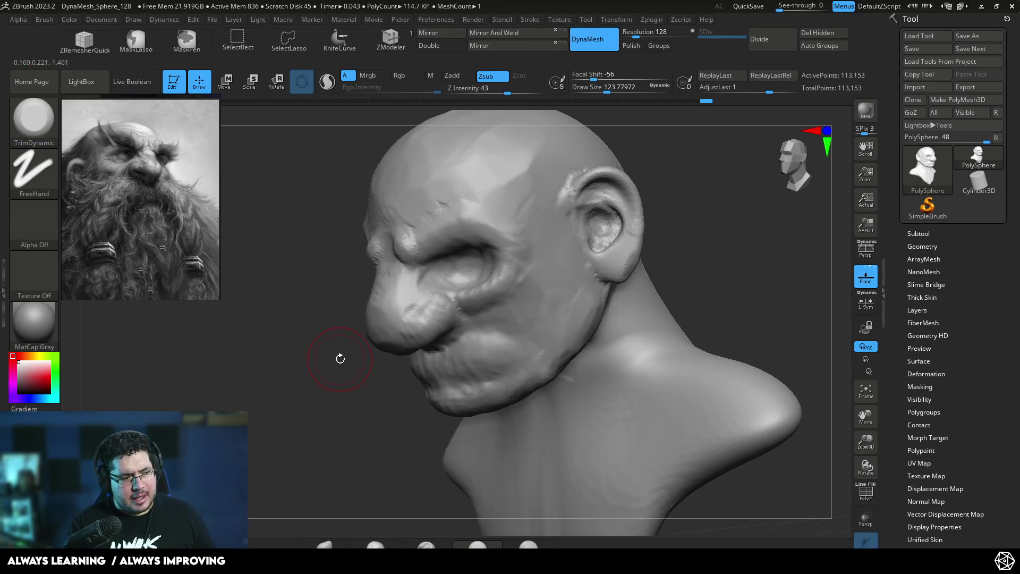
{"action": "right_click_drag", "start_coordinate": [326, 364], "coordinate": [627, 353]}
{"action": "left_click_drag", "start_coordinate": [366, 291], "coordinate": [362, 299]}
{"action": "right_click_drag", "start_coordinate": [379, 308], "coordinate": [463, 254]}
Build up the nose tip and its underside with ClayBuildup at a draw size of about 124.
{"action": "key", "text": "b"}
{"action": "key", "text": "c"}
{"action": "key", "text": "b"}
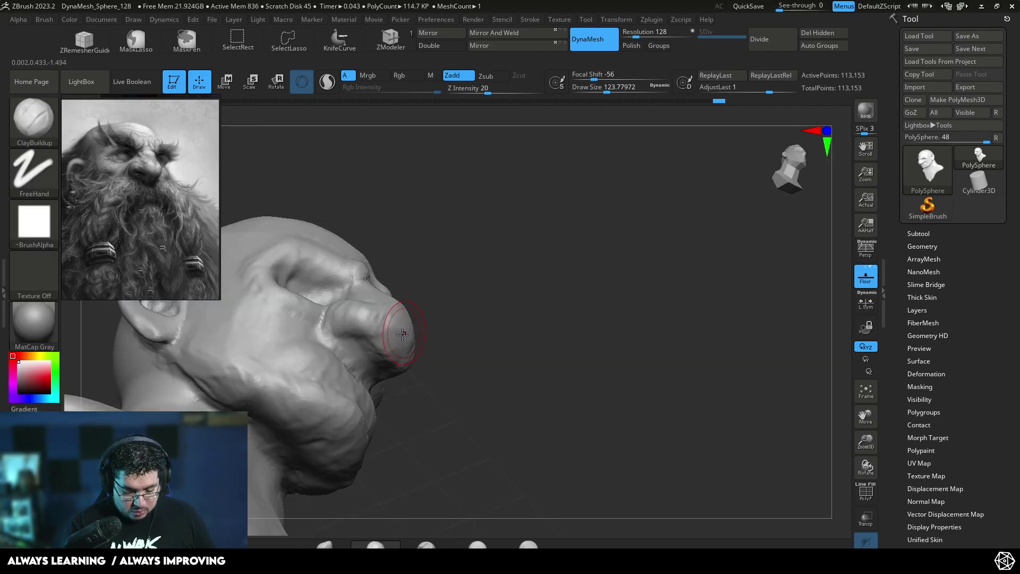
{"action": "left_click_drag", "start_coordinate": [407, 324], "coordinate": [396, 324]}
{"action": "right_click_drag", "start_coordinate": [396, 324], "coordinate": [345, 361]}
{"action": "mouse_move", "coordinate": [417, 319]}
{"action": "left_mouse_down"}
{"action": "mouse_move", "coordinate": [405, 313]}
{"action": "mouse_move", "coordinate": [409, 326]}
{"action": "left_mouse_up"}
Refine the sides of the nose and inner eye area with ClayBuildup at a draw size of about 87.
{"action": "right_click_drag", "start_coordinate": [409, 327], "coordinate": [318, 319]}
{"action": "key", "text": "bracketleft"}
{"action": "key", "text": "bracketleft"}
{"action": "left_click_drag", "start_coordinate": [461, 306], "coordinate": [469, 301]}
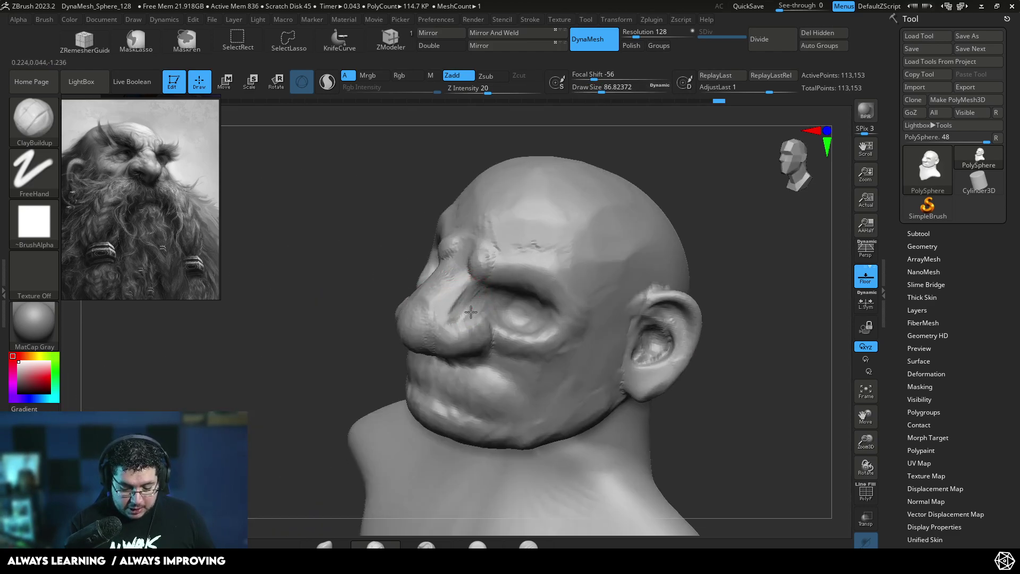
{"action": "left_click_drag", "start_coordinate": [426, 302], "coordinate": [436, 279]}
{"action": "mouse_move", "coordinate": [349, 394]}
{"action": "right_mouse_down"}
{"action": "mouse_move", "coordinate": [514, 275]}
{"action": "mouse_move", "coordinate": [471, 257]}
{"action": "right_mouse_up"}
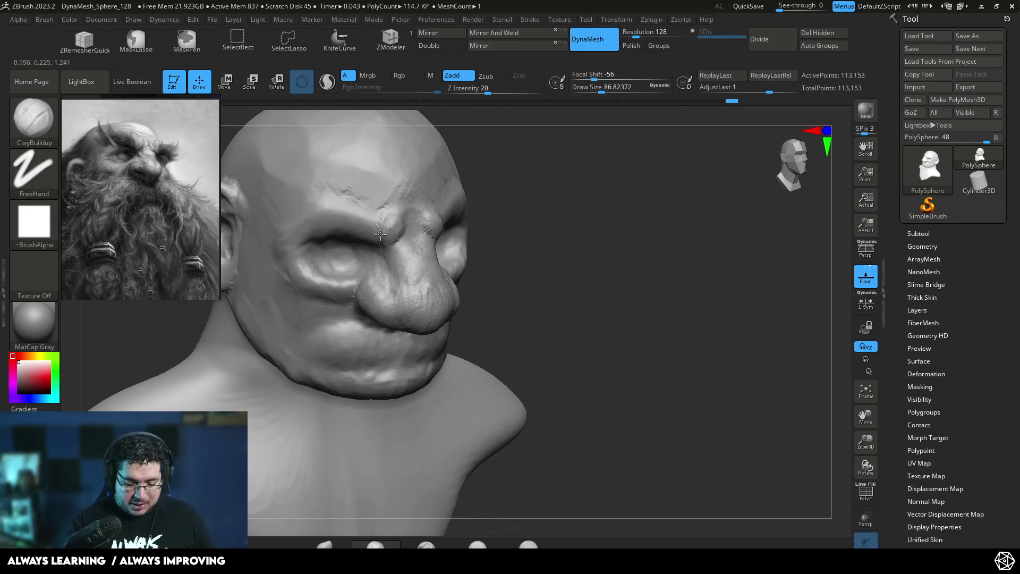
Carve the crease around the nostril wings with ClayBuildup at a draw size of about 71.
{"action": "mouse_move", "coordinate": [404, 212]}
{"action": "right_mouse_down"}
{"action": "mouse_move", "coordinate": [454, 239]}
{"action": "mouse_move", "coordinate": [392, 282]}
{"action": "mouse_move", "coordinate": [483, 235]}
{"action": "mouse_move", "coordinate": [485, 223]}
{"action": "right_mouse_up"}
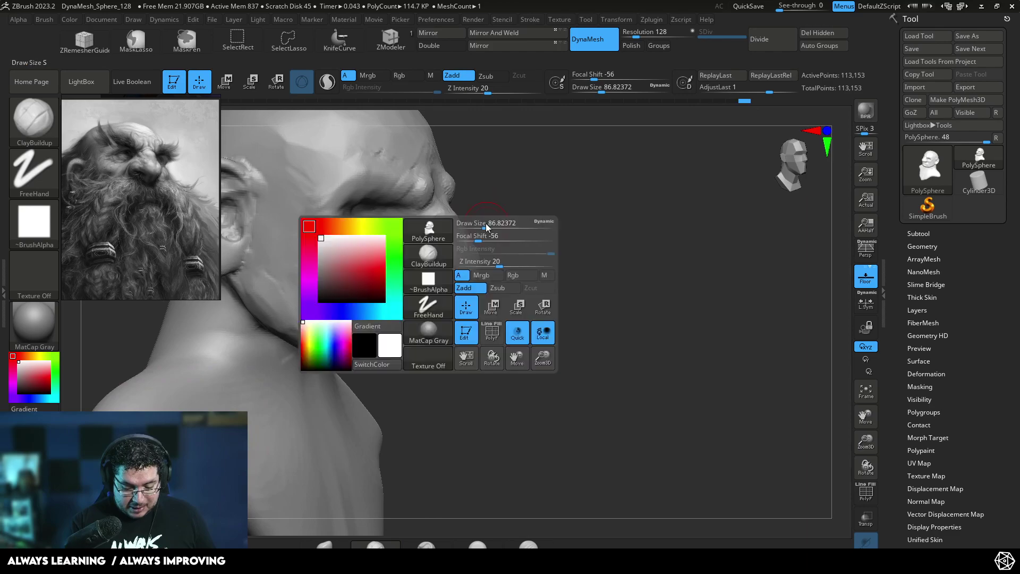
{"action": "left_click_drag", "start_coordinate": [411, 245], "coordinate": [398, 269], "text": "alt"}
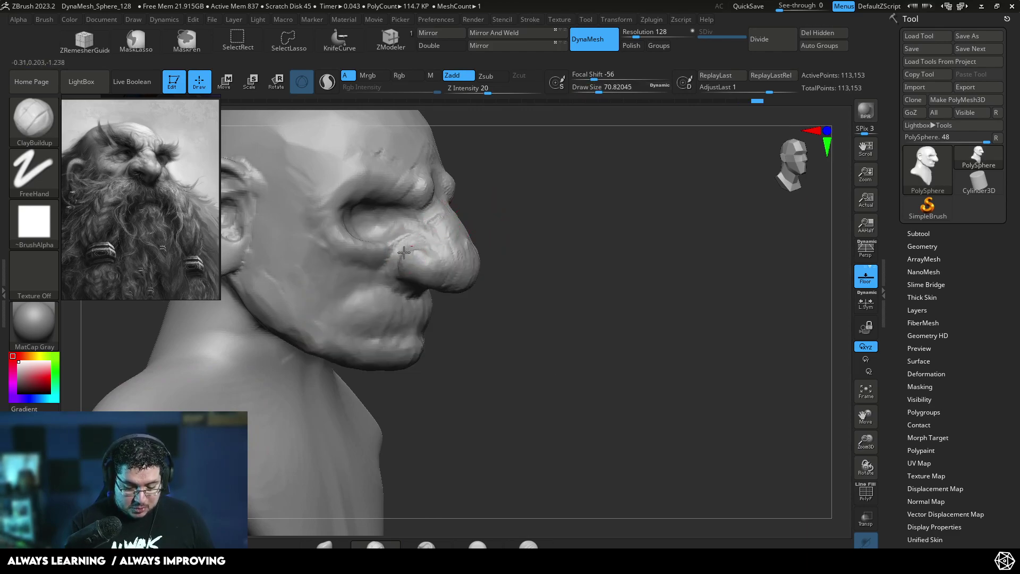
{"action": "mouse_move", "coordinate": [433, 303]}
{"action": "right_mouse_down"}
{"action": "mouse_move", "coordinate": [490, 285]}
{"action": "mouse_move", "coordinate": [450, 280]}
{"action": "mouse_move", "coordinate": [422, 221]}
{"action": "mouse_move", "coordinate": [584, 267]}
{"action": "mouse_move", "coordinate": [580, 246]}
{"action": "mouse_move", "coordinate": [607, 268]}
{"action": "mouse_move", "coordinate": [513, 289]}
{"action": "right_mouse_up"}
Build up the cheekbones below the eyes with ClayBuildup at a draw size of about 108.
{"action": "key", "text": "space"}
{"action": "left_click", "coordinate": [566, 245]}
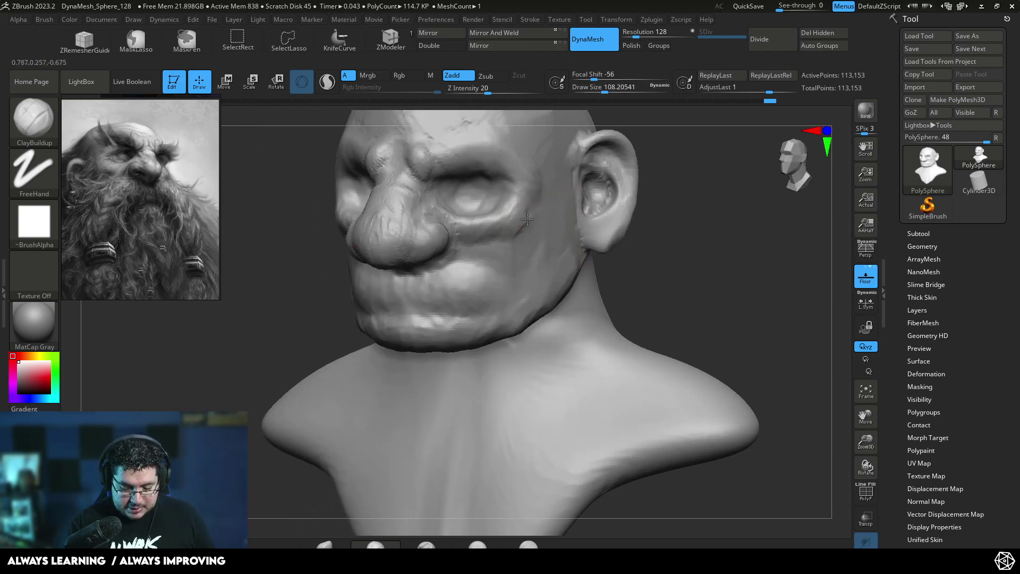
{"action": "mouse_move", "coordinate": [629, 209]}
{"action": "right_mouse_down"}
{"action": "mouse_move", "coordinate": [660, 198]}
{"action": "mouse_move", "coordinate": [626, 228]}
{"action": "right_mouse_up"}
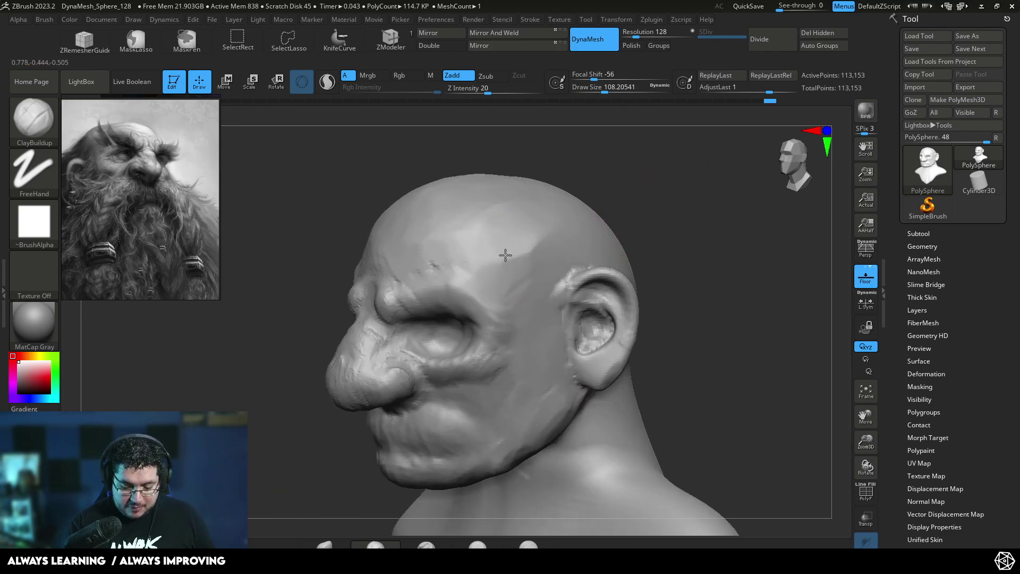
Build up the temples between the brows and ears with ClayBuildup, bringing the draw size to about 94.
{"action": "key", "text": "bracketright"}
{"action": "mouse_move", "coordinate": [507, 226]}
{"action": "left_mouse_down"}
{"action": "mouse_move", "coordinate": [491, 260]}
{"action": "mouse_move", "coordinate": [505, 276]}
{"action": "left_mouse_up"}
{"action": "mouse_move", "coordinate": [531, 244]}
{"action": "left_mouse_down"}
{"action": "mouse_move", "coordinate": [520, 307]}
{"action": "mouse_move", "coordinate": [538, 228]}
{"action": "left_mouse_up"}
{"action": "left_click_drag", "start_coordinate": [544, 303], "coordinate": [561, 223]}
{"action": "key", "text": "bracketleft"}
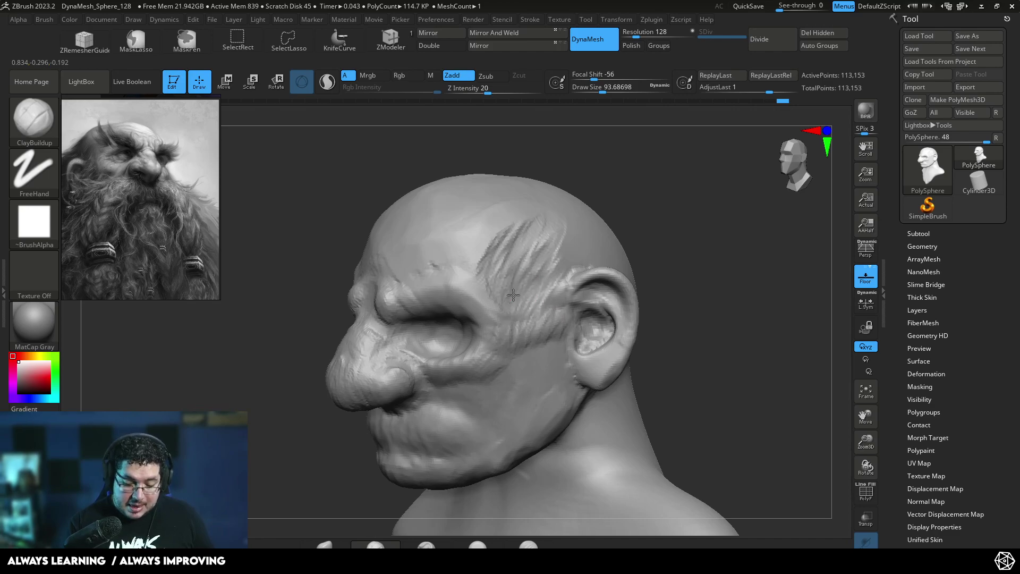
{"action": "mouse_move", "coordinate": [500, 240]}
{"action": "left_mouse_down"}
{"action": "mouse_move", "coordinate": [486, 258]}
{"action": "mouse_move", "coordinate": [523, 231]}
{"action": "mouse_move", "coordinate": [553, 266]}
{"action": "mouse_move", "coordinate": [568, 260]}
{"action": "left_mouse_up"}
{"action": "left_click_drag", "start_coordinate": [638, 223], "coordinate": [634, 206]}
{"action": "left_click_drag", "start_coordinate": [527, 264], "coordinate": [541, 233]}
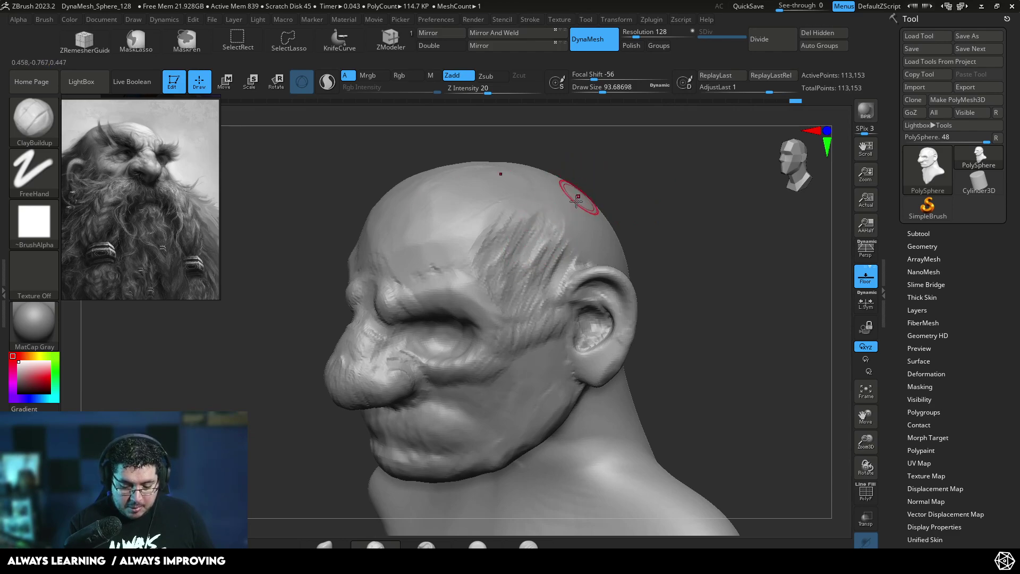
Flatten the temples with TrimDynamic at a draw size of about 101.
{"action": "key", "text": "b"}
{"action": "key", "text": "t"}
{"action": "key", "text": "d"}
{"action": "key", "text": "space"}
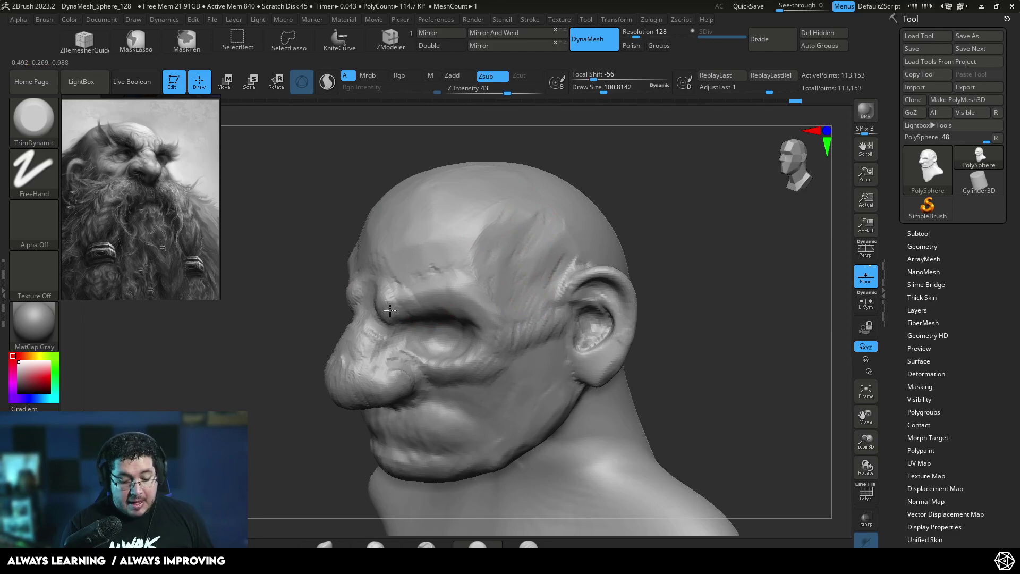
Trim the brow ridges and upper cheeks beside the nose into cleaner planes with TrimDynamic.
{"action": "left_click_drag", "start_coordinate": [643, 165], "coordinate": [739, 166]}
{"action": "mouse_move", "coordinate": [422, 289]}
{"action": "left_mouse_down"}
{"action": "mouse_move", "coordinate": [396, 305]}
{"action": "mouse_move", "coordinate": [414, 287]}
{"action": "left_mouse_up"}
{"action": "left_click_drag", "start_coordinate": [658, 181], "coordinate": [563, 233]}
{"action": "left_click_drag", "start_coordinate": [386, 305], "coordinate": [390, 293]}
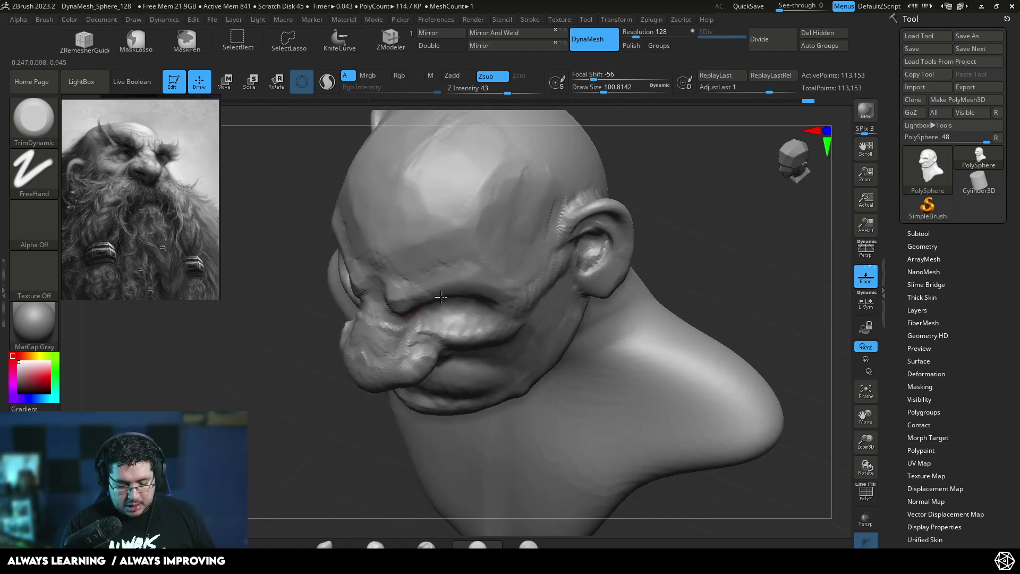
{"action": "left_click_drag", "start_coordinate": [676, 219], "coordinate": [730, 173]}
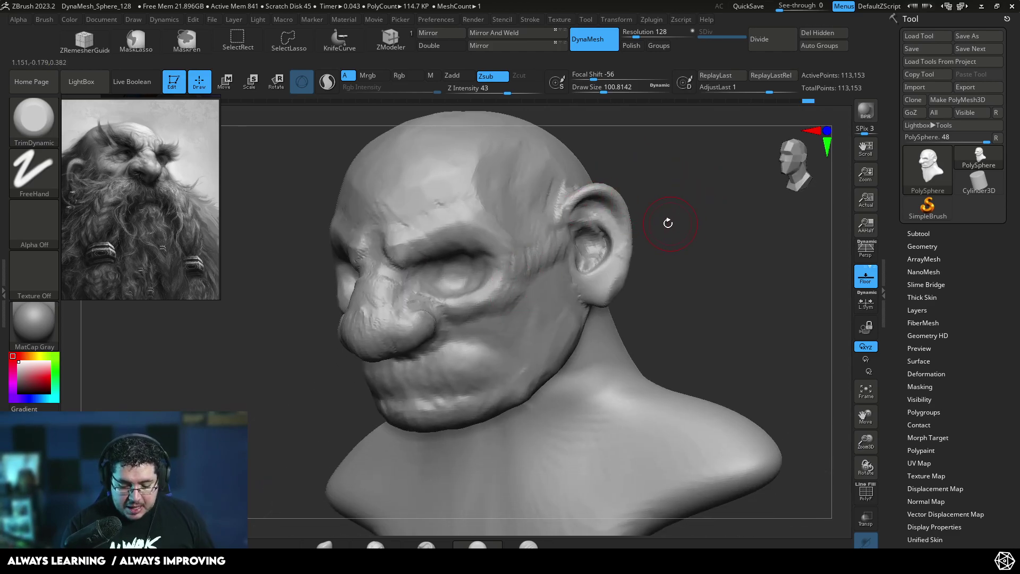
{"action": "left_click_drag", "start_coordinate": [666, 192], "coordinate": [597, 200]}
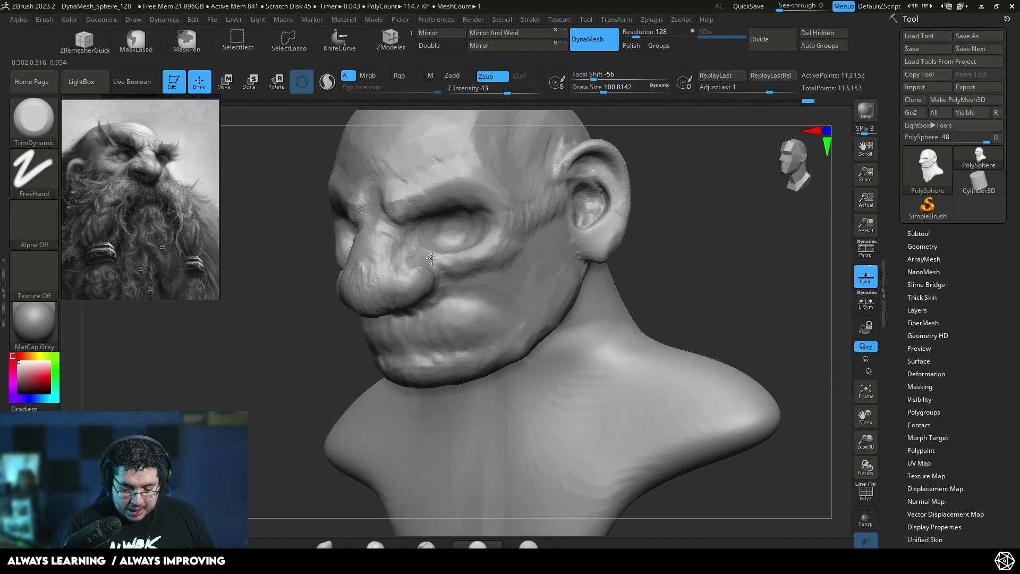
Flatten the bridge and tip of the nose with TrimDynamic.
{"action": "left_click_drag", "start_coordinate": [642, 173], "coordinate": [632, 164]}
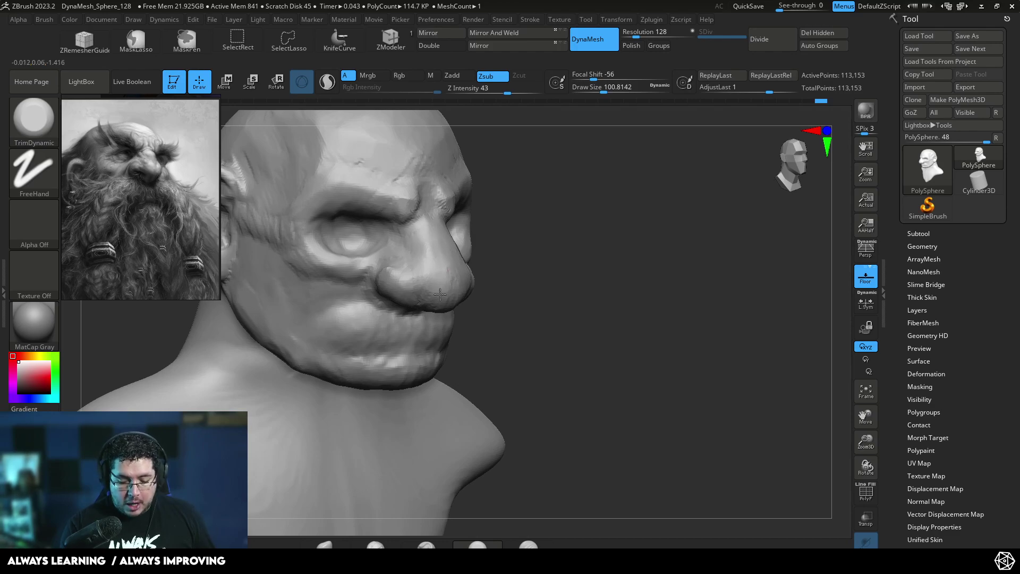
{"action": "left_click_drag", "start_coordinate": [452, 270], "coordinate": [458, 282]}
{"action": "left_click_drag", "start_coordinate": [670, 186], "coordinate": [590, 181]}
{"action": "left_click_drag", "start_coordinate": [449, 253], "coordinate": [450, 289]}
Reshape the nostril wings with the Move brush, reducing the draw size from about 212 to 167.
{"action": "mouse_move", "coordinate": [661, 173]}
{"action": "left_mouse_down"}
{"action": "mouse_move", "coordinate": [671, 186]}
{"action": "mouse_move", "coordinate": [603, 167]}
{"action": "left_mouse_up"}
{"action": "key", "text": "b"}
{"action": "key", "text": "Escape"}
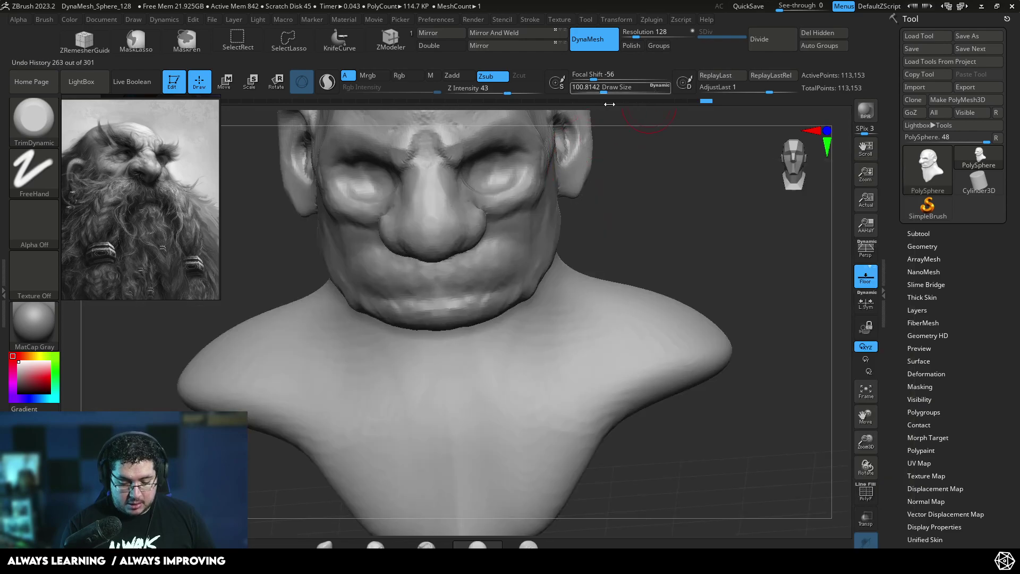
{"action": "key", "text": "b"}
{"action": "key", "text": "m"}
{"action": "key", "text": "v"}
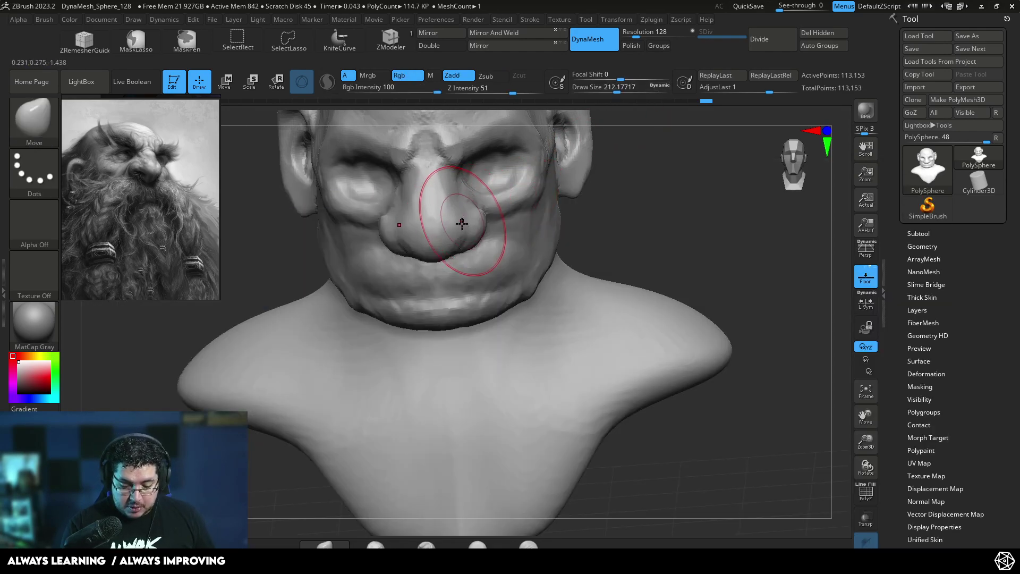
{"action": "mouse_move", "coordinate": [645, 161]}
{"action": "left_mouse_down"}
{"action": "mouse_move", "coordinate": [614, 205]}
{"action": "mouse_move", "coordinate": [486, 204]}
{"action": "left_mouse_up"}
{"action": "mouse_move", "coordinate": [387, 365]}
{"action": "left_mouse_down"}
{"action": "mouse_move", "coordinate": [399, 216]}
{"action": "mouse_move", "coordinate": [613, 196]}
{"action": "mouse_move", "coordinate": [544, 207]}
{"action": "left_mouse_up"}
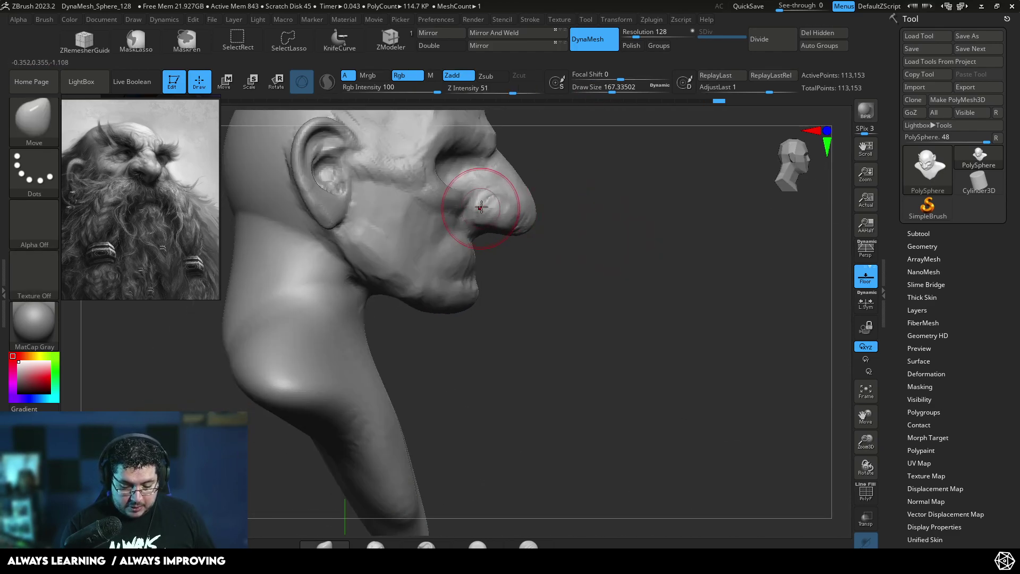
{"action": "left_click_drag", "start_coordinate": [521, 261], "coordinate": [493, 268]}
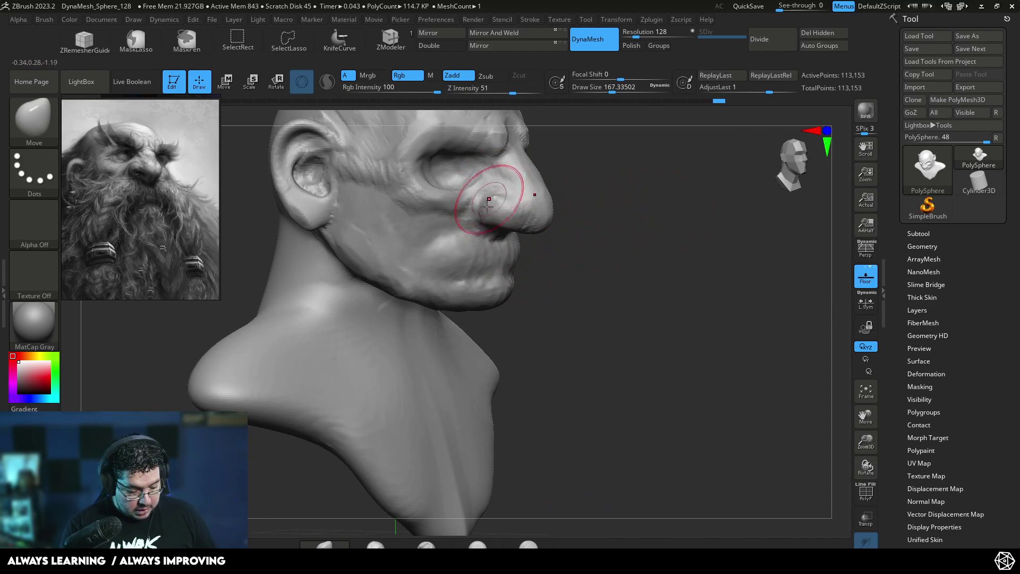
Build up the upper lip and mouth area beneath the nose with ClayBuildup at a draw size of about 128.
{"action": "key", "text": "b"}
{"action": "key", "text": "c"}
{"action": "key", "text": "b"}
{"action": "key", "text": "space"}
{"action": "mouse_move", "coordinate": [480, 224]}
{"action": "left_mouse_down"}
{"action": "mouse_move", "coordinate": [489, 260]}
{"action": "mouse_move", "coordinate": [502, 264]}
{"action": "mouse_move", "coordinate": [503, 248]}
{"action": "mouse_move", "coordinate": [480, 272]}
{"action": "mouse_move", "coordinate": [502, 281]}
{"action": "left_mouse_up"}
{"action": "left_click_drag", "start_coordinate": [494, 242], "coordinate": [463, 277]}
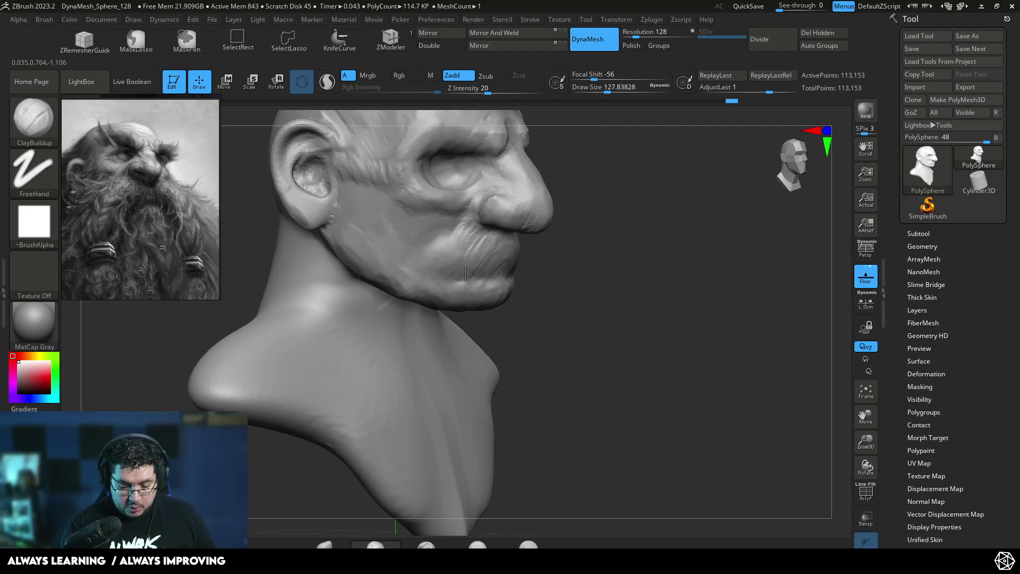
{"action": "left_click_drag", "start_coordinate": [461, 239], "coordinate": [437, 260]}
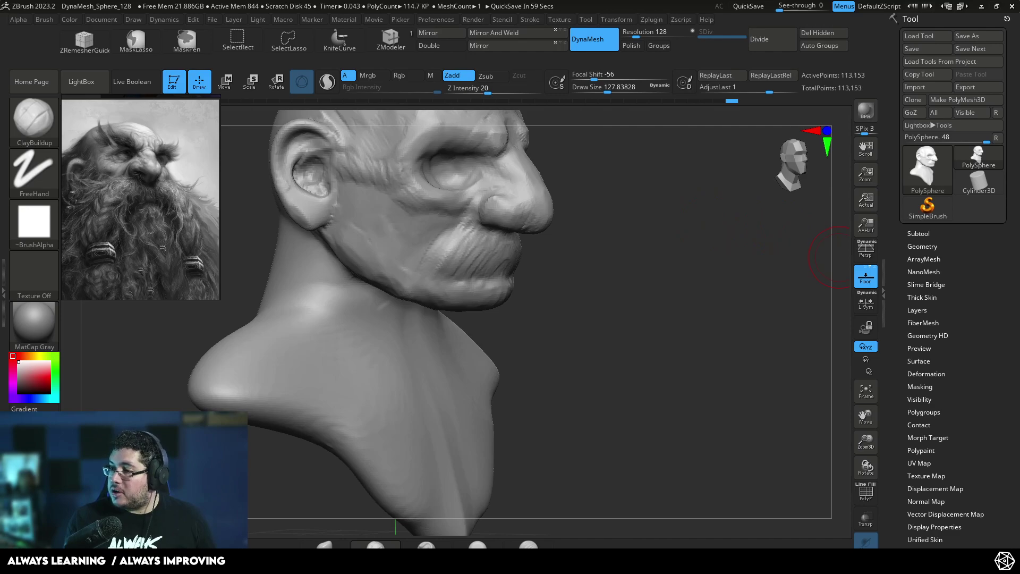
Switch to Discord and place its window over the canvas to view the giveaway in the events channel.
{"action": "left_click_drag", "start_coordinate": [1019, 319], "coordinate": [505, 160]}
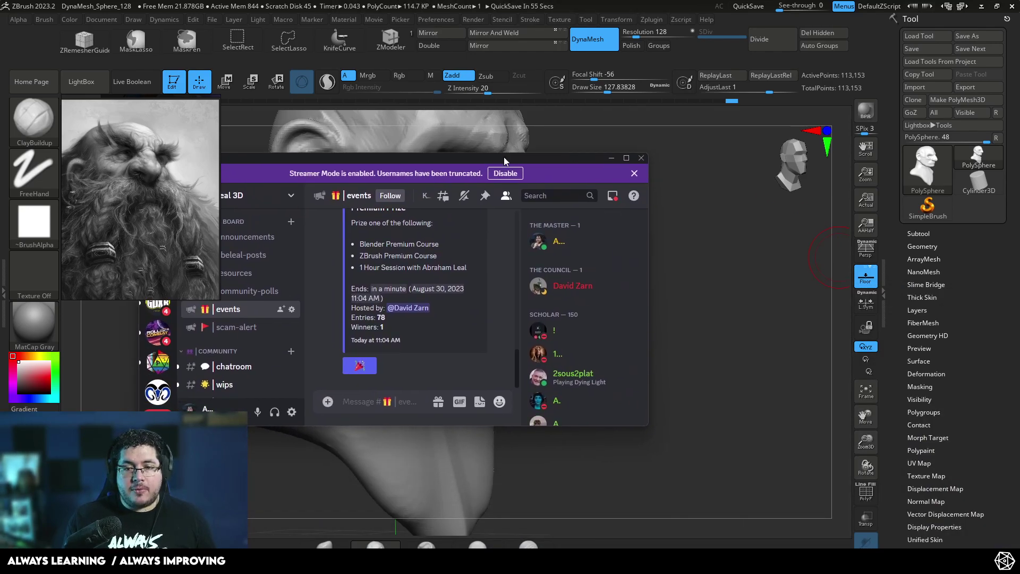
Move the reference image off the canvas and view the giveaway result in a maximized Discord window, then return to the sculpt.
{"action": "right_click_drag", "start_coordinate": [123, 153], "coordinate": [1019, 344]}
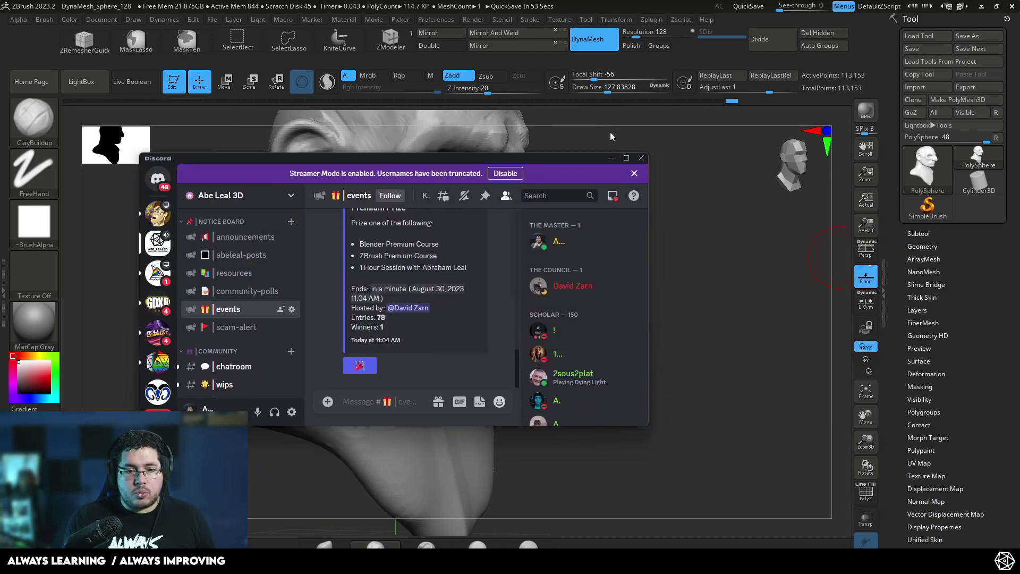
{"action": "left_click", "coordinate": [625, 158]}
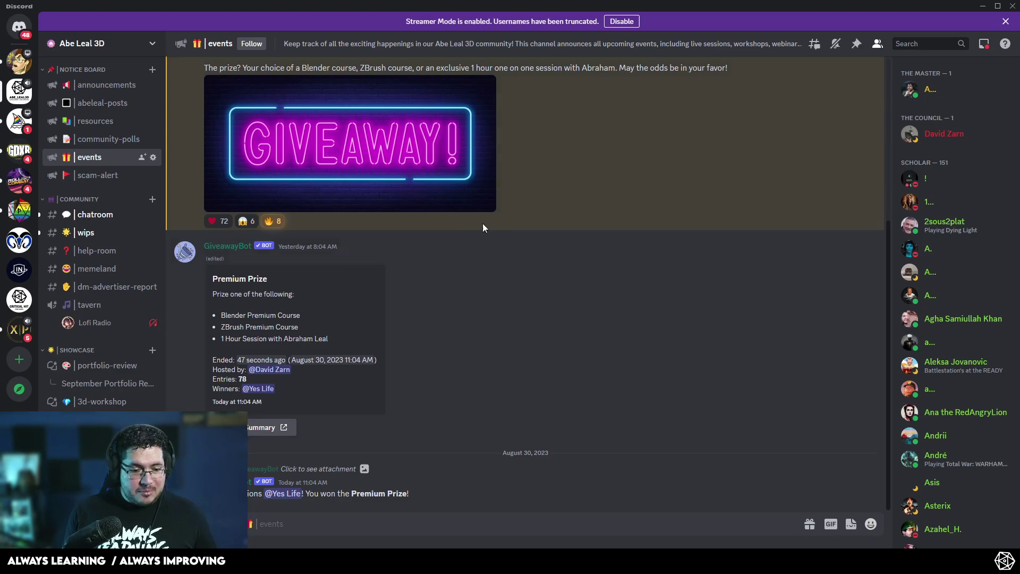
{"action": "left_click", "coordinate": [981, 7]}
Build up the lips, chin and lower jaw with ClayBuildup at a draw size of about 163.
{"action": "mouse_move", "coordinate": [569, 217]}
{"action": "left_mouse_down"}
{"action": "mouse_move", "coordinate": [607, 319]}
{"action": "mouse_move", "coordinate": [579, 315]}
{"action": "left_mouse_up"}
{"action": "left_click_drag", "start_coordinate": [637, 278], "coordinate": [664, 264]}
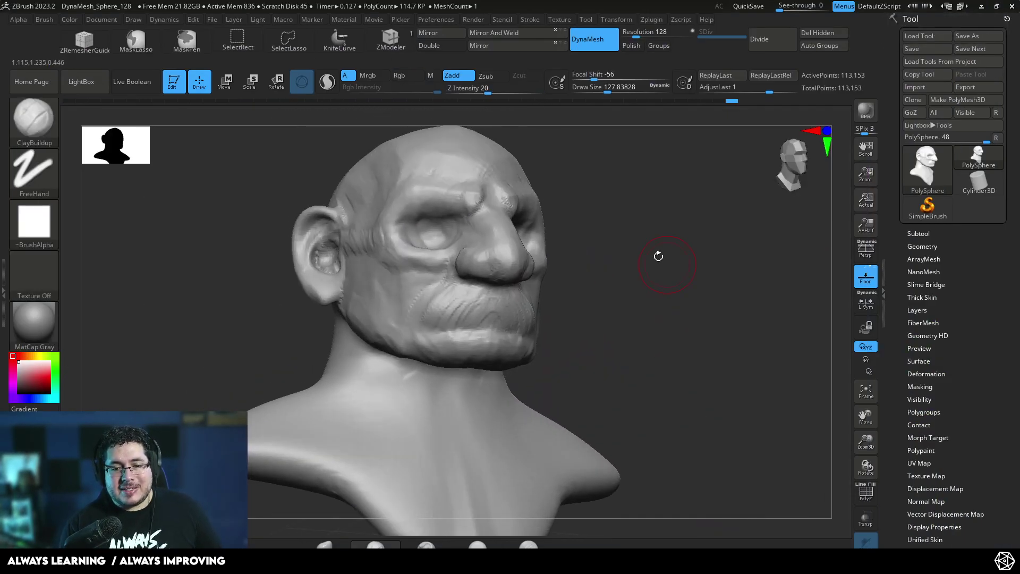
{"action": "mouse_move", "coordinate": [483, 349]}
{"action": "left_mouse_down"}
{"action": "mouse_move", "coordinate": [485, 363]}
{"action": "mouse_move", "coordinate": [498, 340]}
{"action": "mouse_move", "coordinate": [476, 327]}
{"action": "mouse_move", "coordinate": [461, 352]}
{"action": "mouse_move", "coordinate": [457, 326]}
{"action": "mouse_move", "coordinate": [447, 349]}
{"action": "mouse_move", "coordinate": [439, 330]}
{"action": "left_mouse_up"}
{"action": "key", "text": "bracketright"}
{"action": "left_click_drag", "start_coordinate": [616, 321], "coordinate": [512, 333]}
{"action": "left_click_drag", "start_coordinate": [423, 358], "coordinate": [465, 332]}
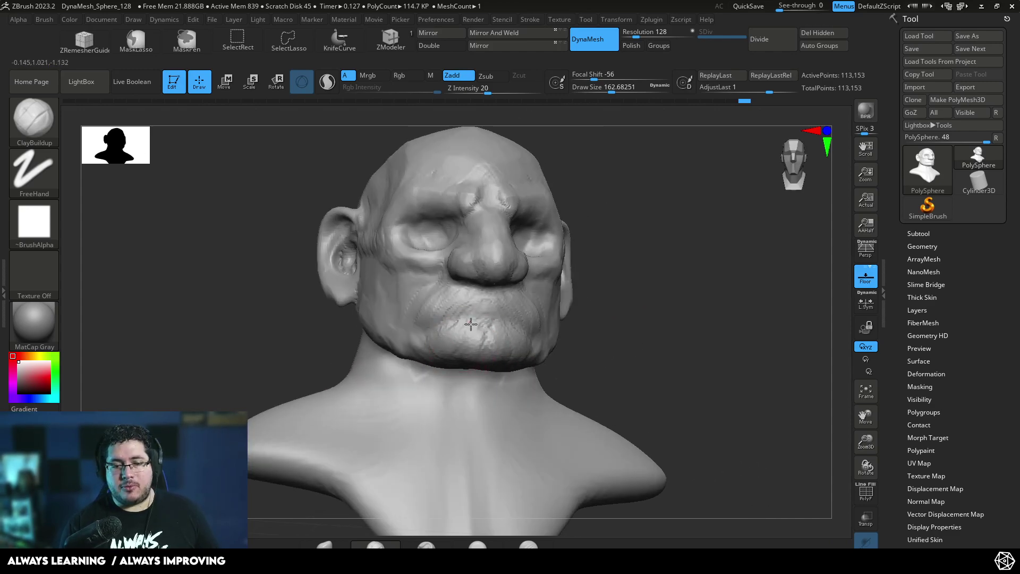
{"action": "left_click_drag", "start_coordinate": [605, 317], "coordinate": [466, 352]}
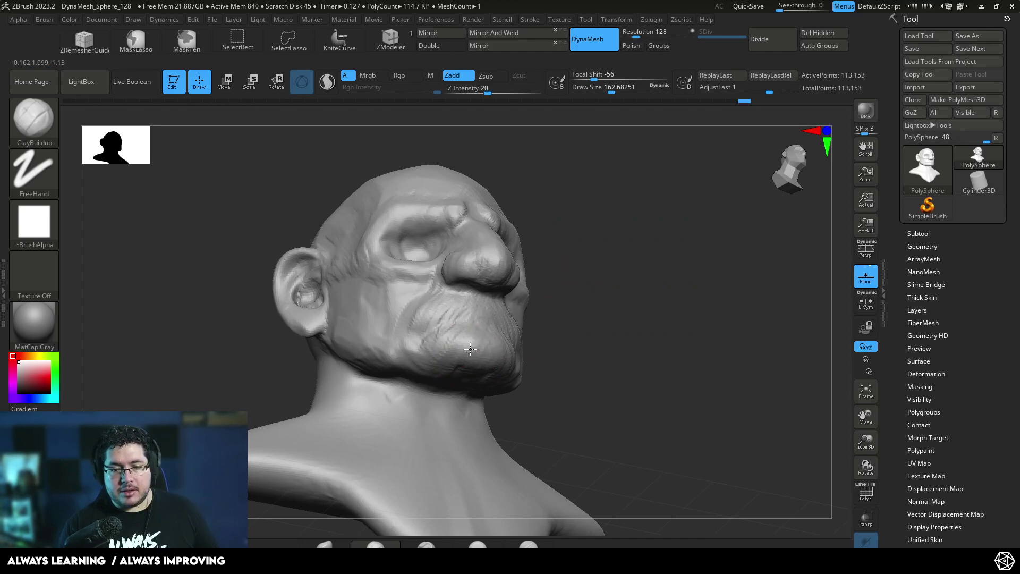
{"action": "mouse_move", "coordinate": [622, 273]}
{"action": "left_mouse_down"}
{"action": "mouse_move", "coordinate": [357, 346]}
{"action": "mouse_move", "coordinate": [423, 370]}
{"action": "left_mouse_up"}
{"action": "right_click_drag", "start_coordinate": [429, 373], "coordinate": [408, 365]}
{"action": "mouse_move", "coordinate": [407, 364]}
{"action": "left_mouse_down"}
{"action": "mouse_move", "coordinate": [415, 359]}
{"action": "mouse_move", "coordinate": [392, 378]}
{"action": "mouse_move", "coordinate": [438, 372]}
{"action": "mouse_move", "coordinate": [380, 373]}
{"action": "left_mouse_up"}
Flatten the side of the jaw and chin with TrimDynamic, reducing the draw size to about 149.
{"action": "mouse_move", "coordinate": [467, 341]}
{"action": "right_mouse_down", "text": "shift"}
{"action": "mouse_move", "coordinate": [535, 353]}
{"action": "mouse_move", "coordinate": [624, 309]}
{"action": "mouse_move", "coordinate": [560, 285]}
{"action": "right_mouse_up", "text": "shift"}
{"action": "key", "text": "b"}
{"action": "key", "text": "t"}
{"action": "key", "text": "d"}
{"action": "left_click_drag", "start_coordinate": [616, 280], "coordinate": [488, 297]}
{"action": "key", "text": "space"}
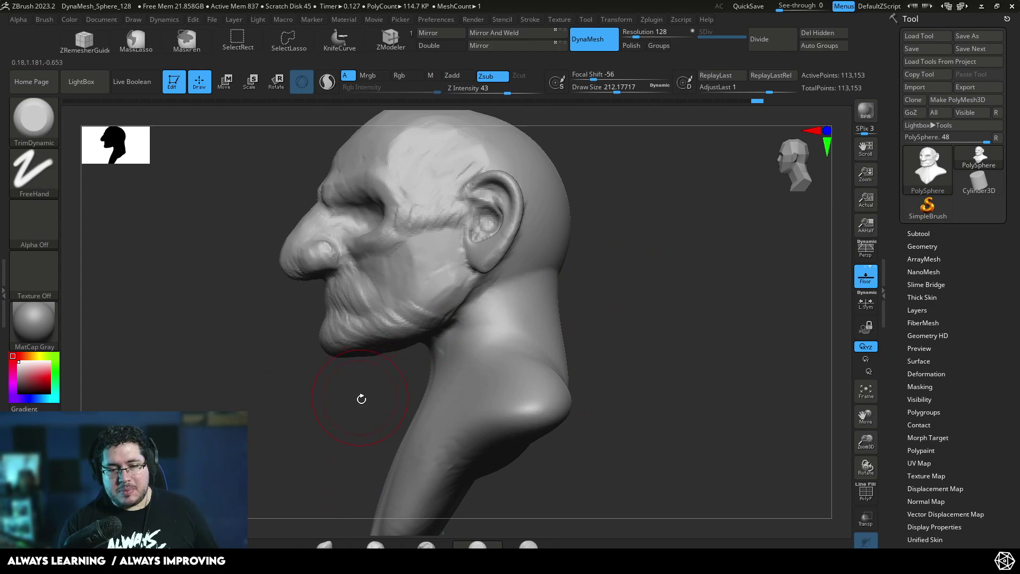
{"action": "left_click_drag", "start_coordinate": [359, 399], "coordinate": [411, 324]}
{"action": "key", "text": "space"}
{"action": "left_click_drag", "start_coordinate": [419, 314], "coordinate": [410, 314]}
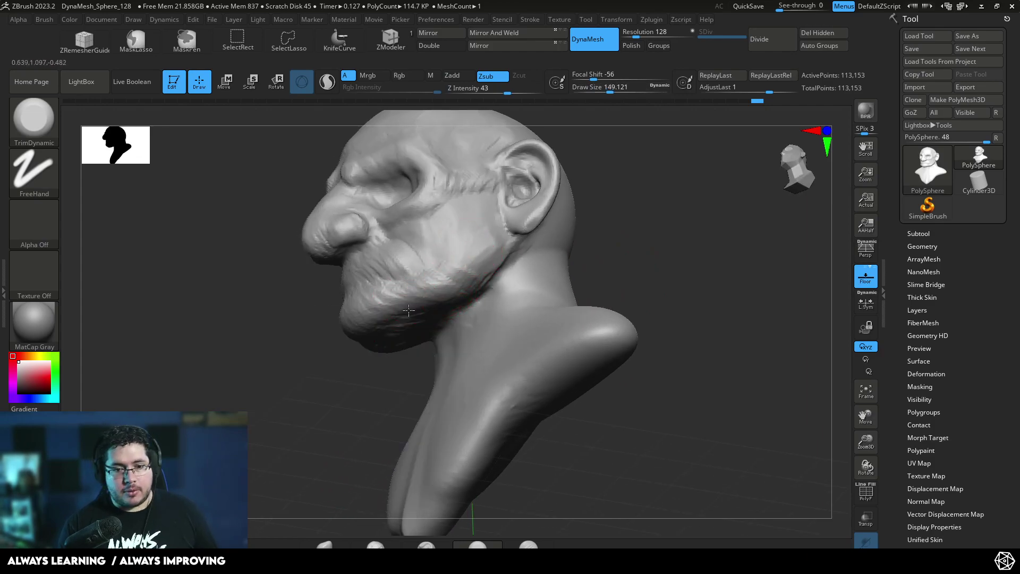
Trim the cheek and mouth planes from both sides of the face with TrimDynamic.
{"action": "key", "text": "space"}
{"action": "left_click", "coordinate": [465, 271]}
{"action": "mouse_move", "coordinate": [461, 270]}
{"action": "left_mouse_down"}
{"action": "mouse_move", "coordinate": [431, 287]}
{"action": "mouse_move", "coordinate": [505, 238]}
{"action": "left_mouse_up"}
{"action": "left_click_drag", "start_coordinate": [477, 278], "coordinate": [350, 310]}
{"action": "mouse_move", "coordinate": [600, 244]}
{"action": "left_mouse_down"}
{"action": "mouse_move", "coordinate": [549, 213]}
{"action": "mouse_move", "coordinate": [432, 287]}
{"action": "left_mouse_up"}
{"action": "mouse_move", "coordinate": [389, 318]}
{"action": "left_mouse_down"}
{"action": "mouse_move", "coordinate": [362, 336]}
{"action": "mouse_move", "coordinate": [369, 310]}
{"action": "mouse_move", "coordinate": [336, 326]}
{"action": "left_mouse_up"}
Build up the cheeks beneath the eyes with ClayBuildup at a draw size of about 101.
{"action": "key", "text": "b"}
{"action": "key", "text": "c"}
{"action": "key", "text": "b"}
{"action": "key", "text": "space"}
{"action": "key", "text": "space"}
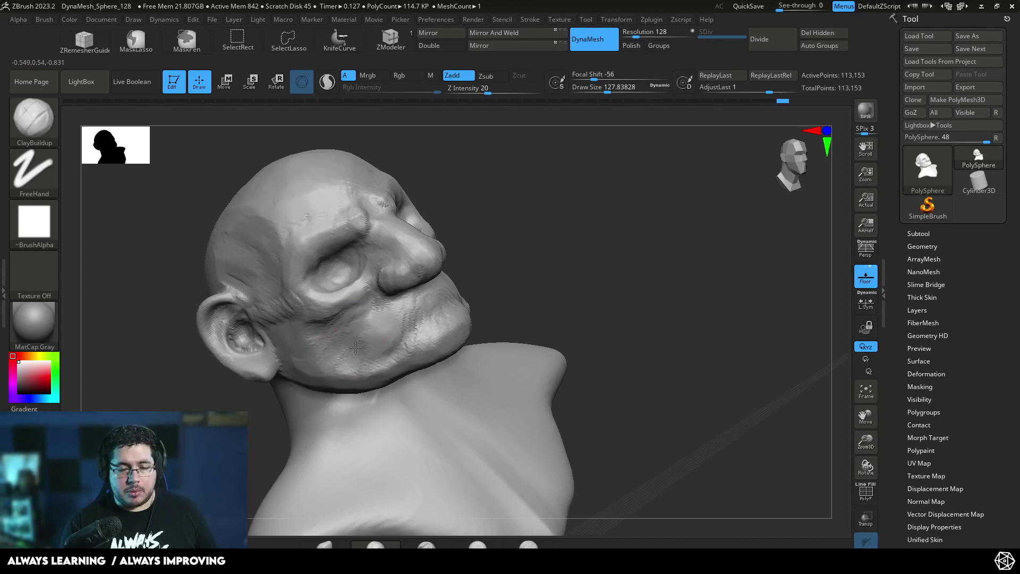
{"action": "key", "text": "space"}
{"action": "left_click_drag", "start_coordinate": [377, 313], "coordinate": [371, 313]}
{"action": "left_click_drag", "start_coordinate": [526, 263], "coordinate": [576, 257]}
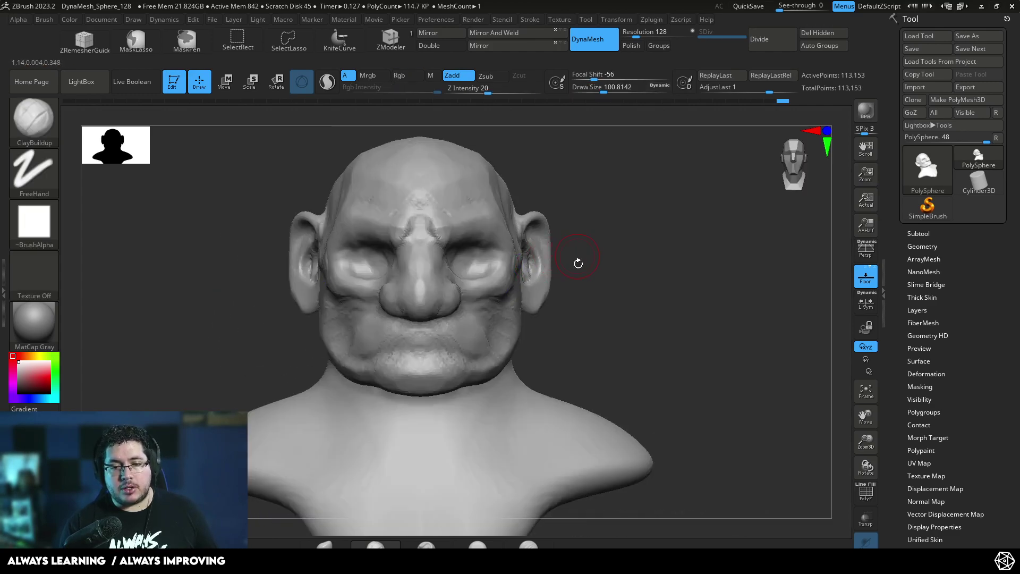
{"action": "left_click_drag", "start_coordinate": [596, 316], "coordinate": [531, 298]}
{"action": "mouse_move", "coordinate": [630, 302]}
{"action": "left_mouse_down"}
{"action": "mouse_move", "coordinate": [638, 316]}
{"action": "mouse_move", "coordinate": [511, 325]}
{"action": "left_mouse_up"}
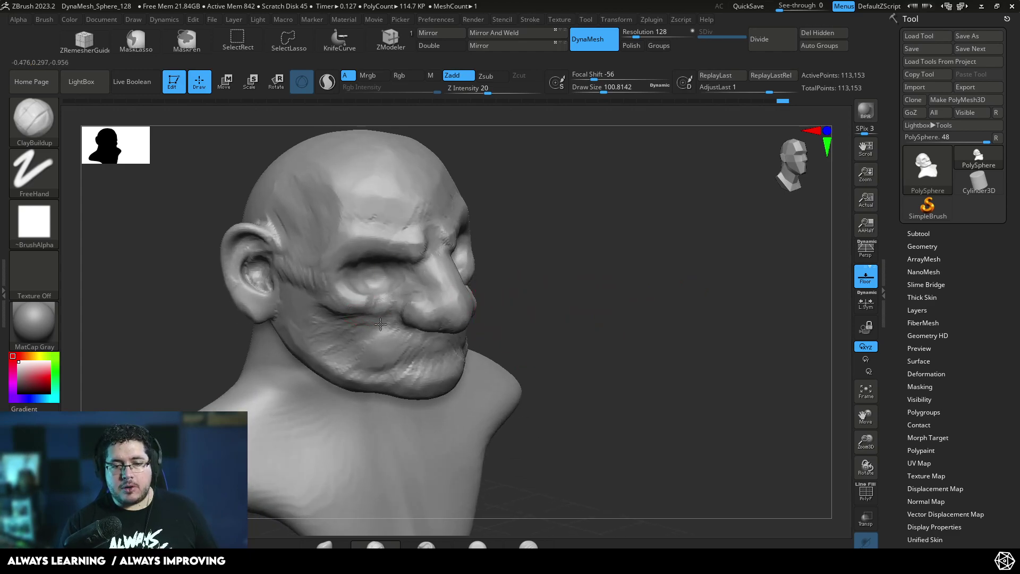
Add volume to the cheek beside the nose with ClayBuildup at a draw size of about 120.
{"action": "key", "text": "space"}
{"action": "left_click_drag", "start_coordinate": [392, 318], "coordinate": [395, 319]}
{"action": "left_click_drag", "start_coordinate": [392, 320], "coordinate": [410, 289]}
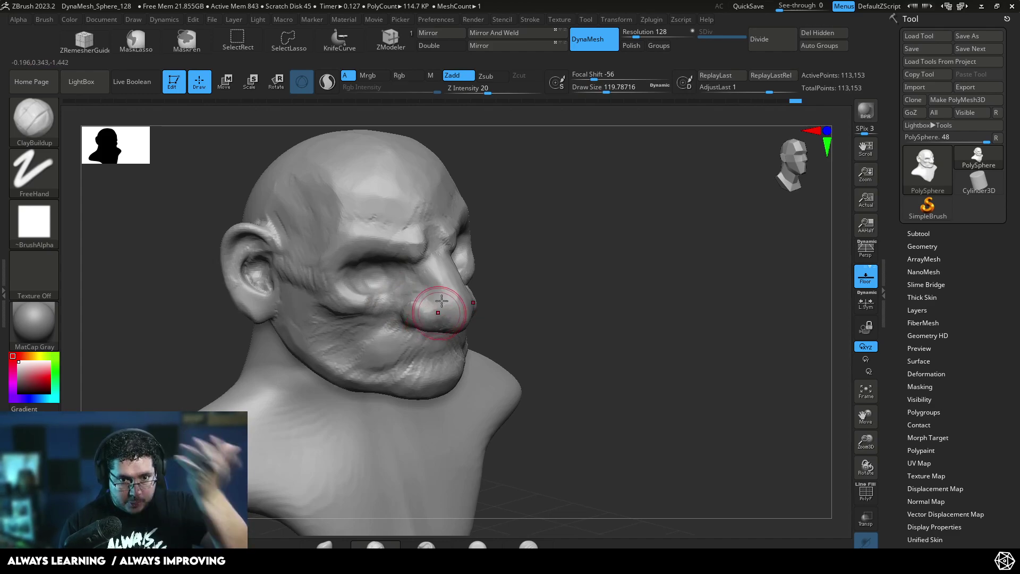
Flatten the temple and side of the forehead with TrimDynamic at a draw size of about 187.
{"action": "mouse_move", "coordinate": [530, 321]}
{"action": "left_mouse_down"}
{"action": "mouse_move", "coordinate": [619, 323]}
{"action": "mouse_move", "coordinate": [644, 306]}
{"action": "mouse_move", "coordinate": [645, 334]}
{"action": "left_mouse_up"}
{"action": "left_click_drag", "start_coordinate": [683, 203], "coordinate": [663, 265], "text": "alt"}
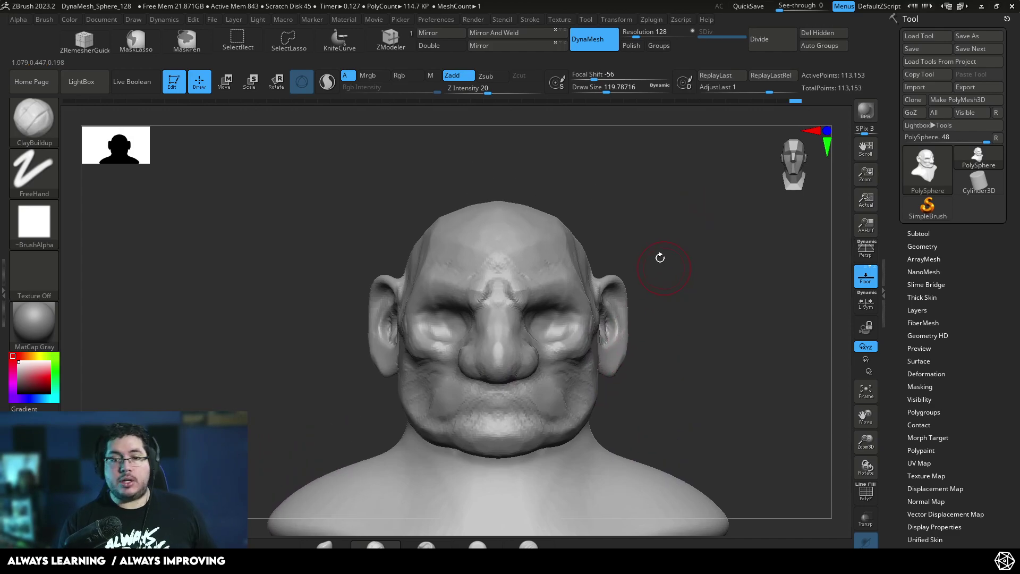
{"action": "key", "text": "b"}
{"action": "key", "text": "t"}
{"action": "key", "text": "d"}
{"action": "key", "text": "s"}
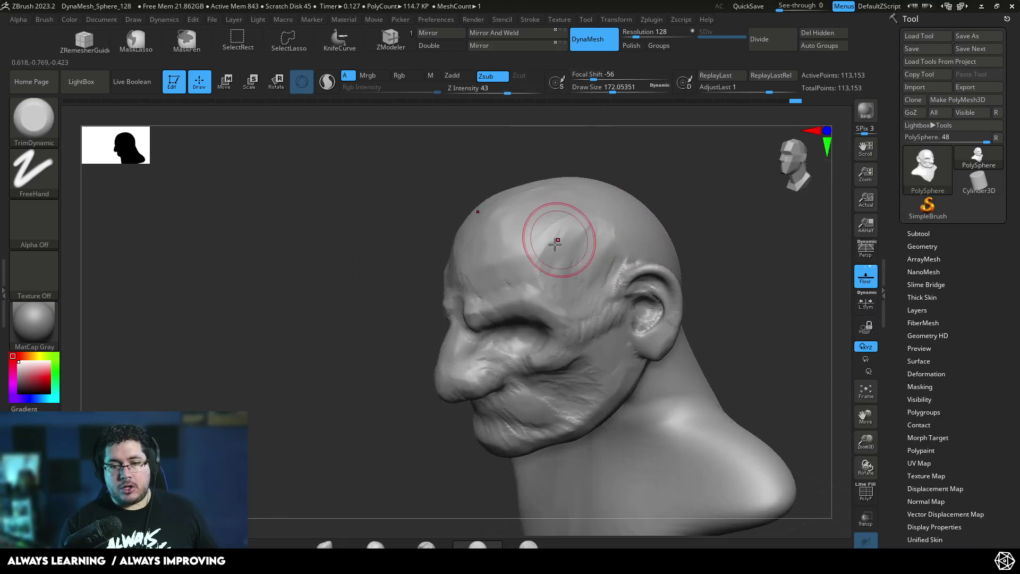
{"action": "key", "text": "space"}
{"action": "left_click_drag", "start_coordinate": [518, 234], "coordinate": [527, 234]}
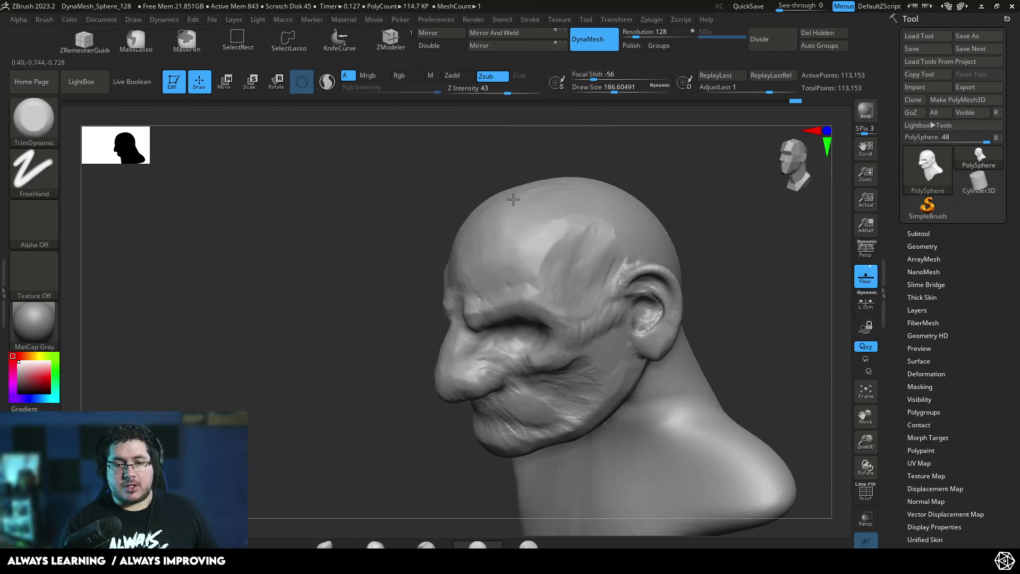
Trim the upper forehead and the front of the crown into cleaner planes with TrimDynamic.
{"action": "left_click_drag", "start_coordinate": [658, 184], "coordinate": [653, 218]}
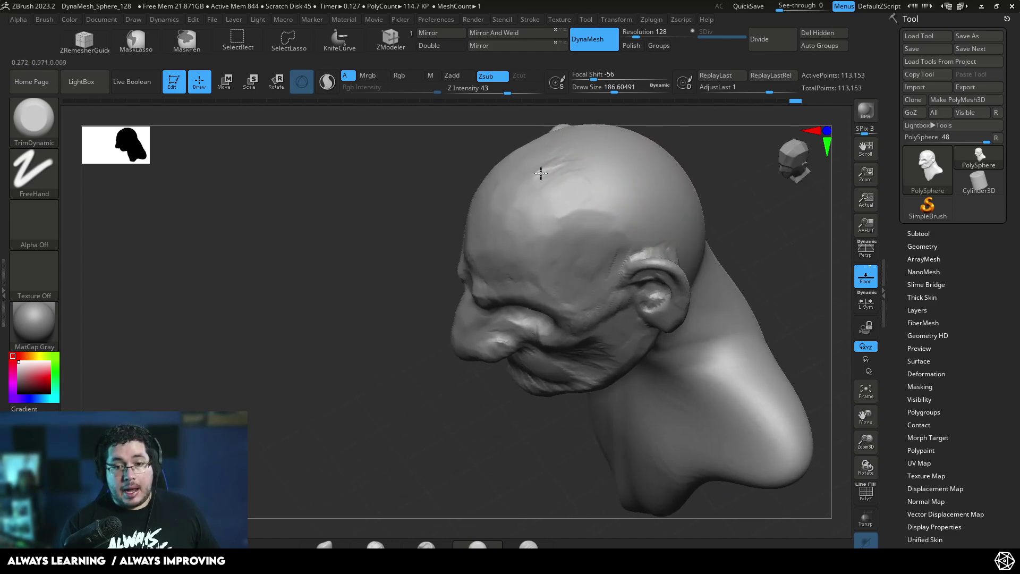
{"action": "left_click_drag", "start_coordinate": [554, 198], "coordinate": [577, 188]}
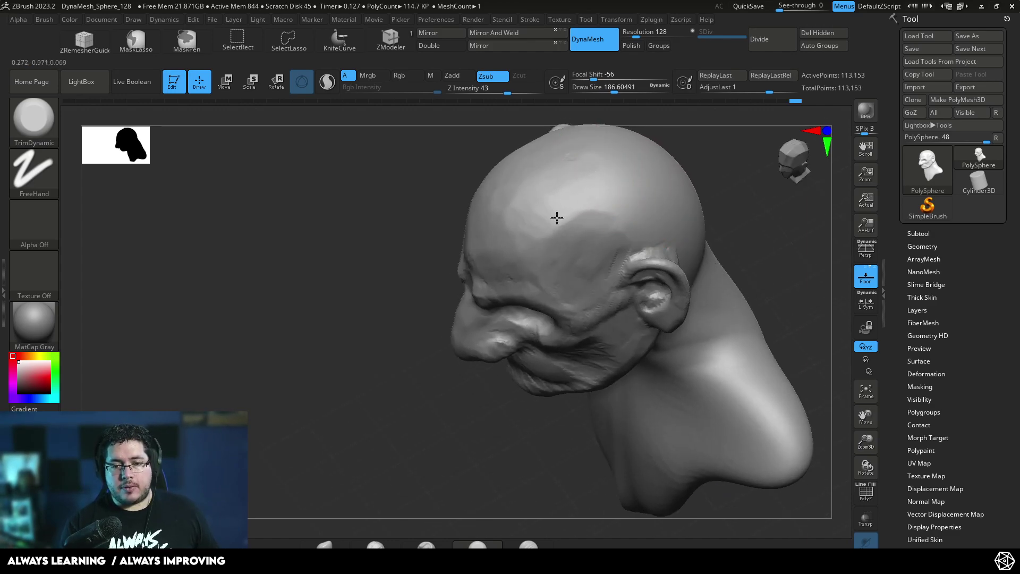
{"action": "left_click_drag", "start_coordinate": [400, 346], "coordinate": [544, 249], "text": "shift"}
{"action": "mouse_move", "coordinate": [735, 241]}
{"action": "left_mouse_down", "text": "alt"}
{"action": "mouse_move", "coordinate": [610, 225]}
{"action": "mouse_move", "coordinate": [629, 234]}
{"action": "mouse_move", "coordinate": [654, 283]}
{"action": "left_mouse_up", "text": "alt"}
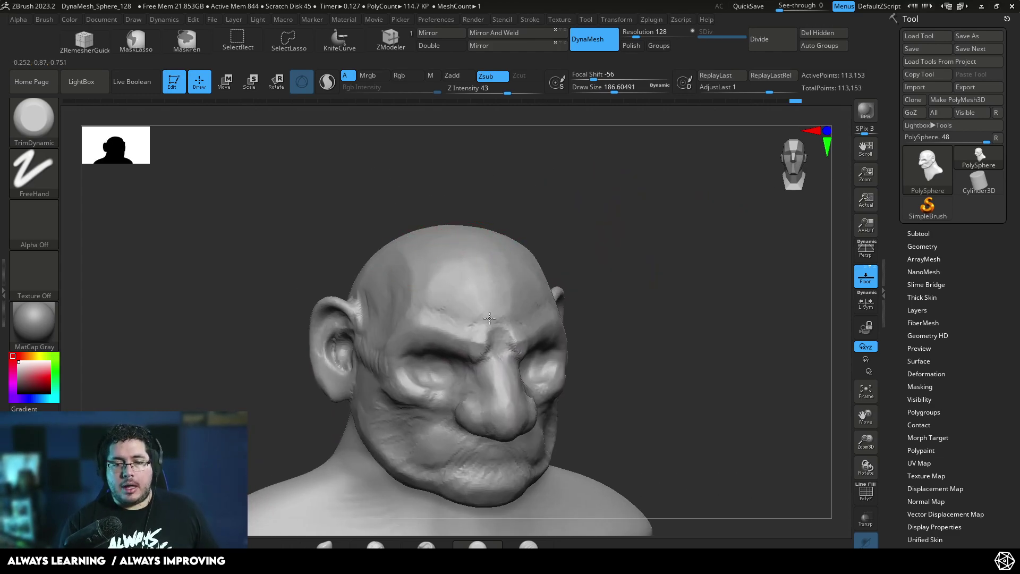
{"action": "mouse_move", "coordinate": [605, 301]}
{"action": "left_mouse_down"}
{"action": "mouse_move", "coordinate": [587, 308]}
{"action": "mouse_move", "coordinate": [583, 337]}
{"action": "mouse_move", "coordinate": [576, 299]}
{"action": "left_mouse_up"}
{"action": "left_click_drag", "start_coordinate": [592, 359], "coordinate": [580, 344]}
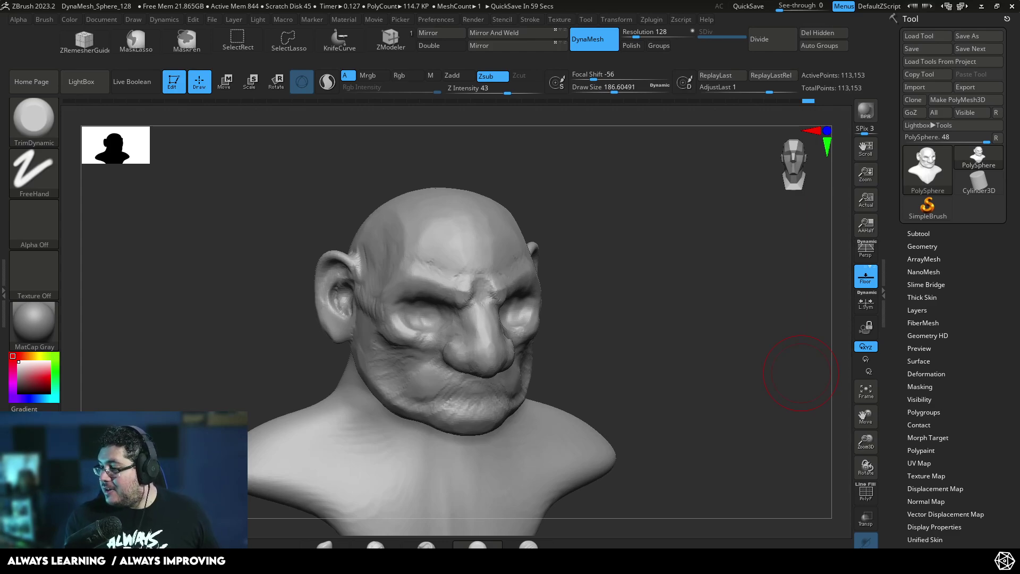
Switch to Discord, read the second giveaway post in the events channel in a resized floating window, and return to ZBrush.
{"action": "key", "text": "alt+Tab"}
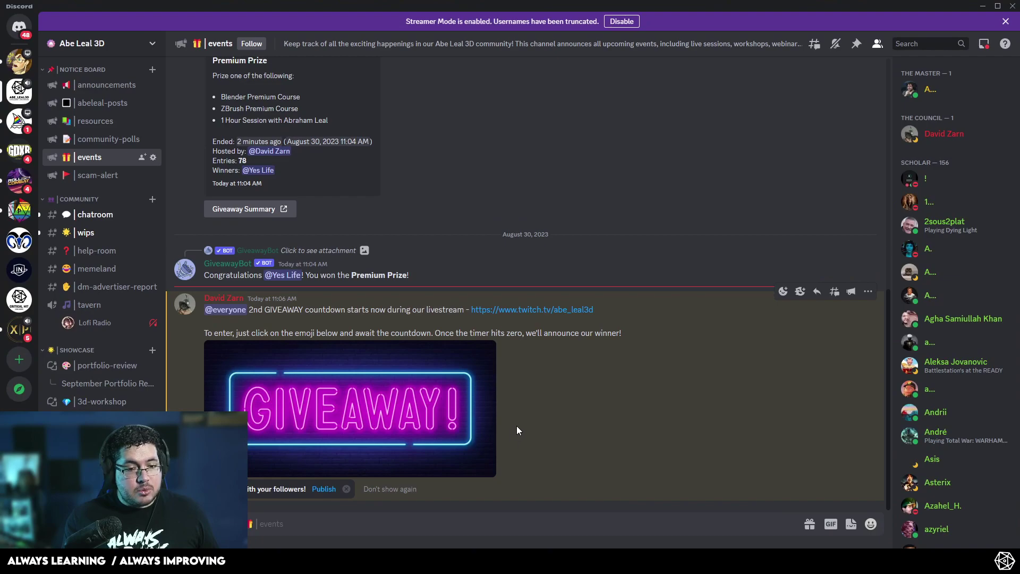
{"action": "scroll", "coordinate": [333, 327], "scroll_direction": "down", "scroll_amount": 1}
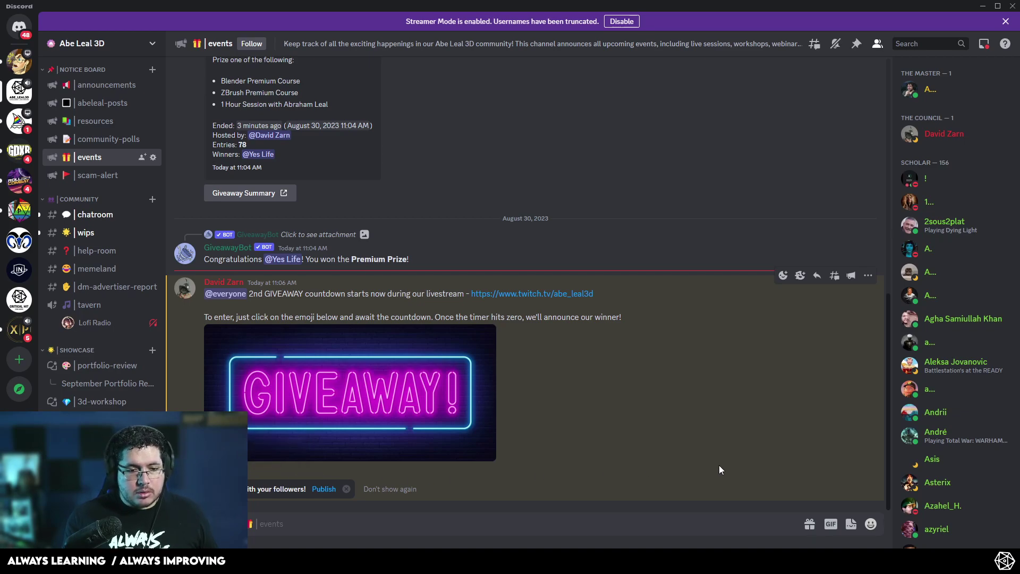
{"action": "scroll", "coordinate": [651, 429], "scroll_direction": "up", "scroll_amount": 6}
{"action": "scroll", "coordinate": [651, 429], "scroll_direction": "up", "scroll_amount": 2}
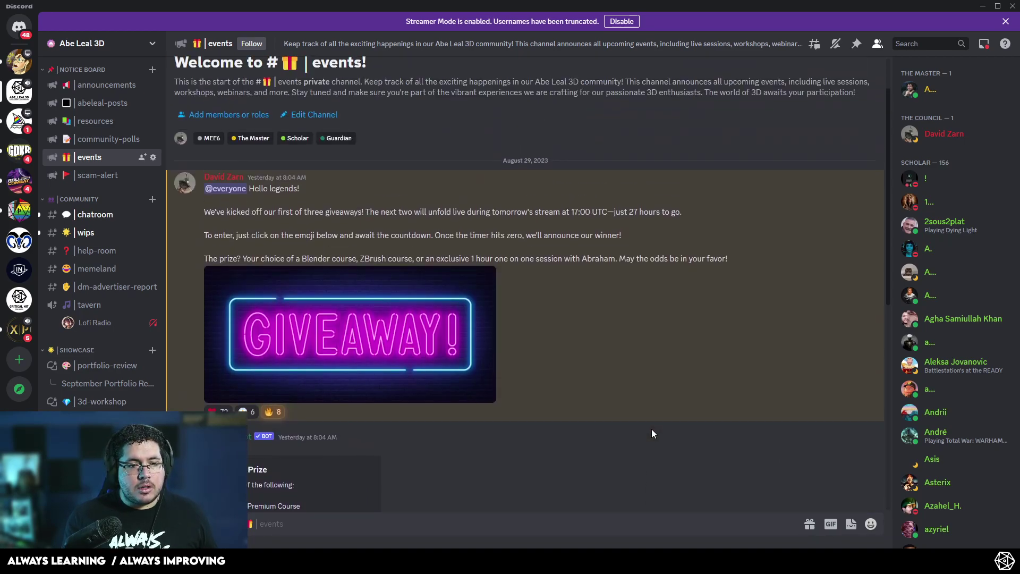
{"action": "scroll", "coordinate": [651, 429], "scroll_direction": "down", "scroll_amount": 8}
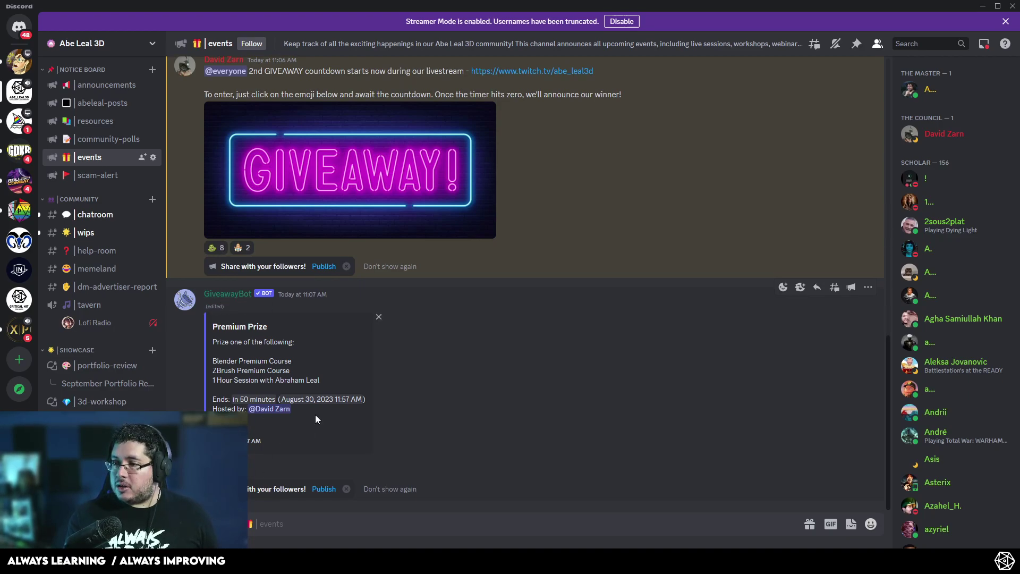
{"action": "left_click_drag", "start_coordinate": [518, 6], "coordinate": [538, 51]}
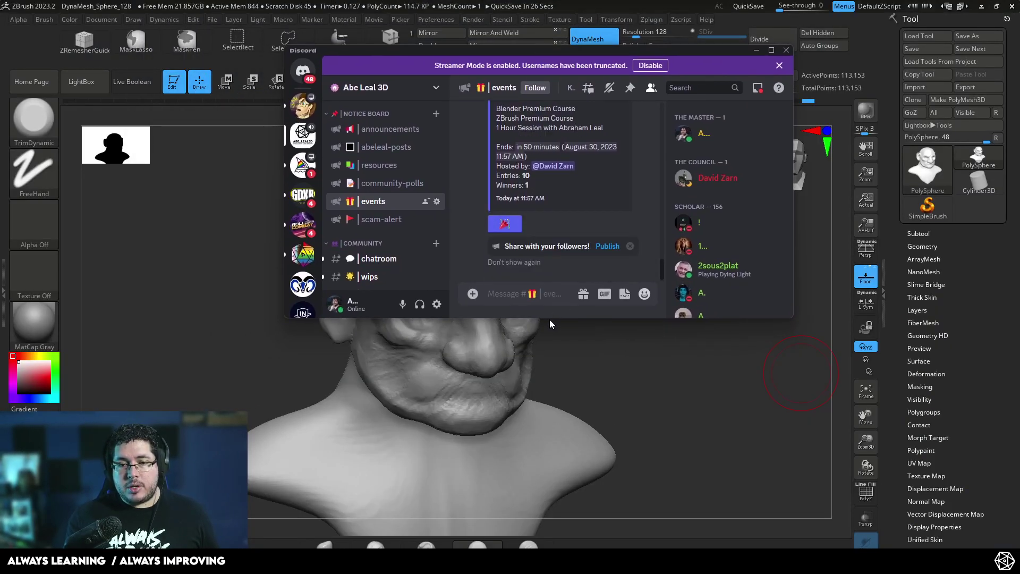
{"action": "left_click_drag", "start_coordinate": [552, 317], "coordinate": [552, 483]}
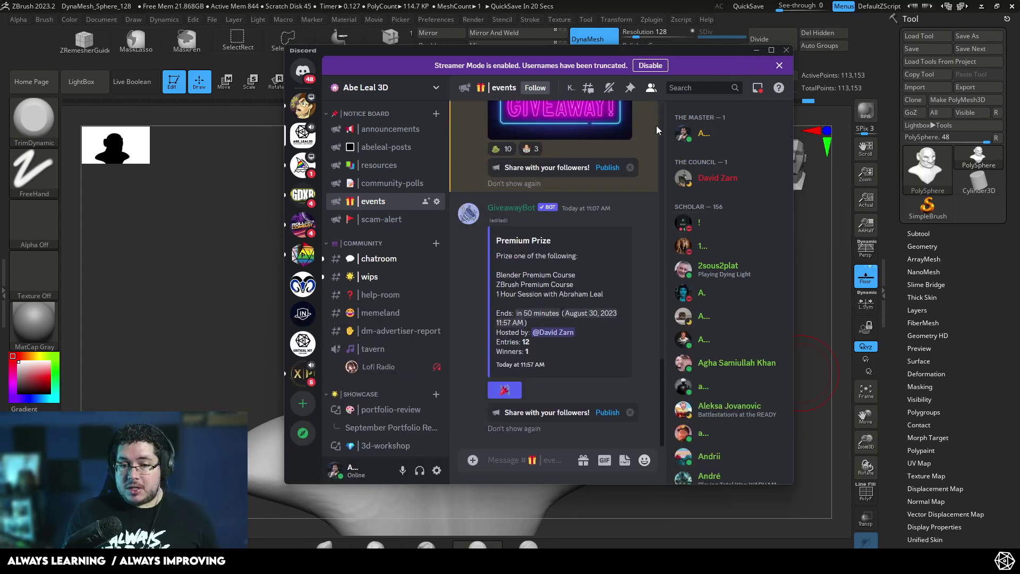
{"action": "left_click", "coordinate": [756, 50]}
Build up the lower cheeks and mouth corners with ClayBuildup at a draw size of about 140.
{"action": "mouse_move", "coordinate": [617, 341]}
{"action": "left_mouse_down"}
{"action": "mouse_move", "coordinate": [653, 325]}
{"action": "mouse_move", "coordinate": [661, 300]}
{"action": "left_mouse_up"}
{"action": "key", "text": "b"}
{"action": "key", "text": "c"}
{"action": "key", "text": "b"}
{"action": "key", "text": "space"}
{"action": "left_click_drag", "start_coordinate": [487, 348], "coordinate": [483, 346]}
{"action": "mouse_move", "coordinate": [680, 357]}
{"action": "left_mouse_down"}
{"action": "mouse_move", "coordinate": [674, 337]}
{"action": "mouse_move", "coordinate": [674, 348]}
{"action": "mouse_move", "coordinate": [655, 341]}
{"action": "left_mouse_up"}
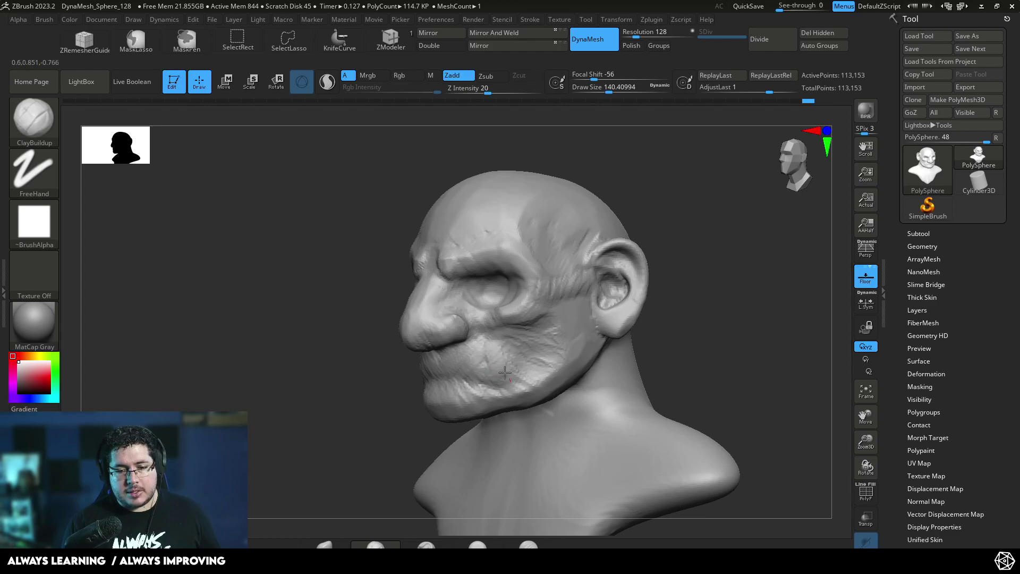
{"action": "left_click_drag", "start_coordinate": [706, 313], "coordinate": [683, 314]}
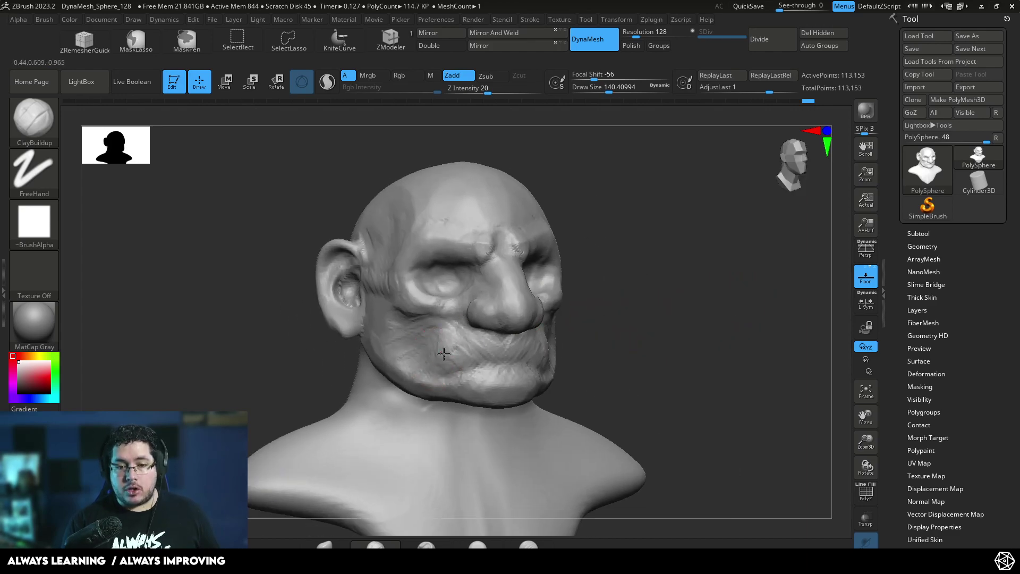
Bring the dwarf reference image back beside the bust and build up the nostril-side fold with ClayBuildup at a draw size of about 97.
{"action": "right_click_drag", "start_coordinate": [760, 571], "coordinate": [734, 447]}
{"action": "mouse_move", "coordinate": [734, 449]}
{"action": "left_mouse_down"}
{"action": "mouse_move", "coordinate": [287, 326]}
{"action": "mouse_move", "coordinate": [178, 175]}
{"action": "left_mouse_up"}
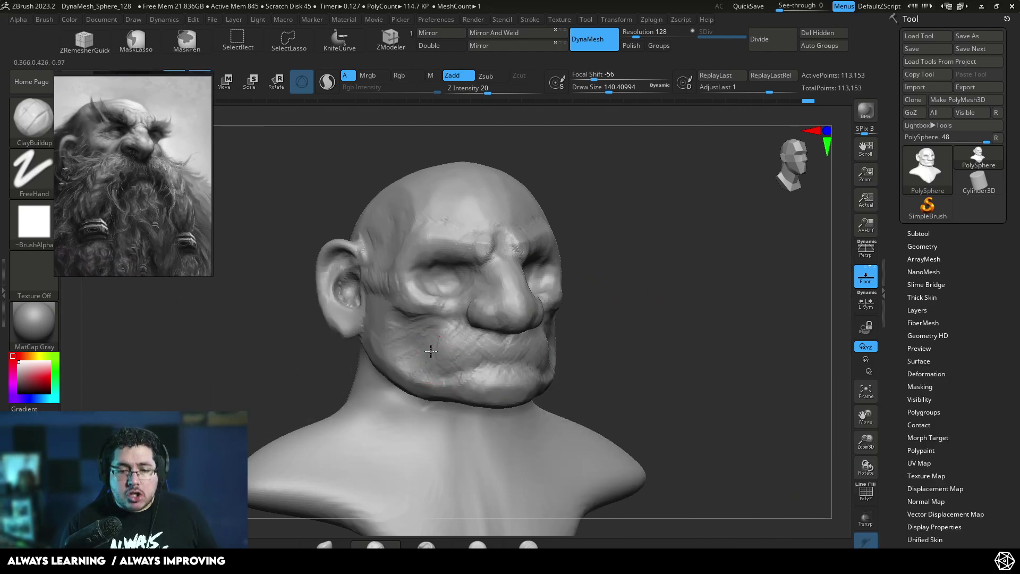
{"action": "key", "text": "space"}
{"action": "left_click_drag", "start_coordinate": [471, 297], "coordinate": [466, 297]}
{"action": "left_click_drag", "start_coordinate": [627, 284], "coordinate": [523, 295]}
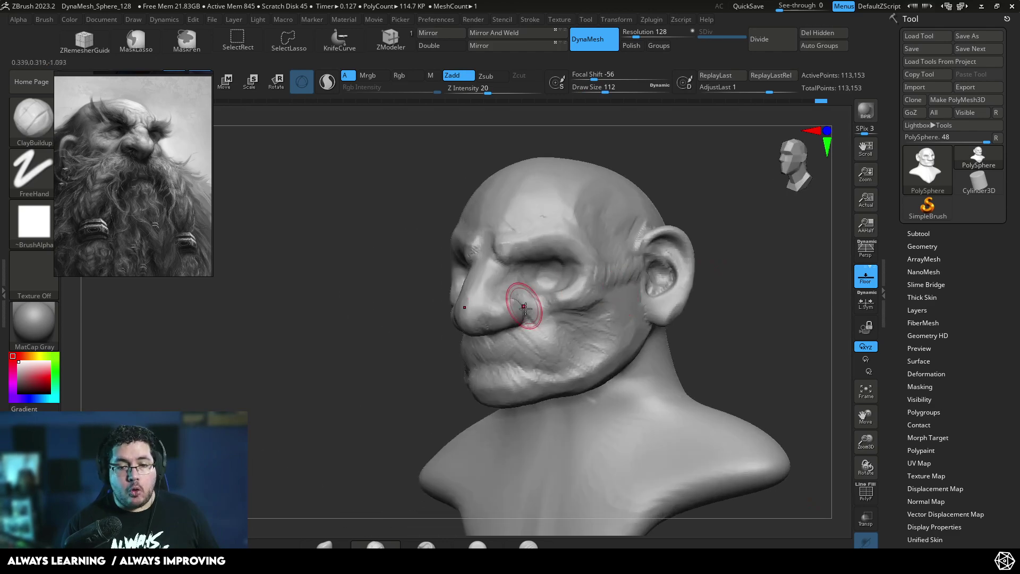
{"action": "key", "text": "["}
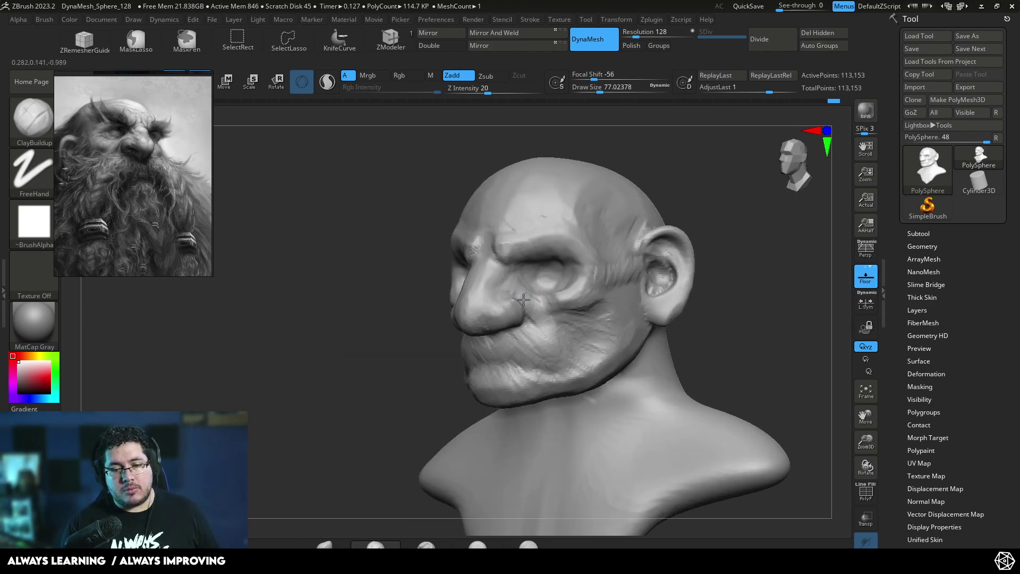
{"action": "key", "text": "space"}
{"action": "left_click_drag", "start_coordinate": [532, 316], "coordinate": [541, 317]}
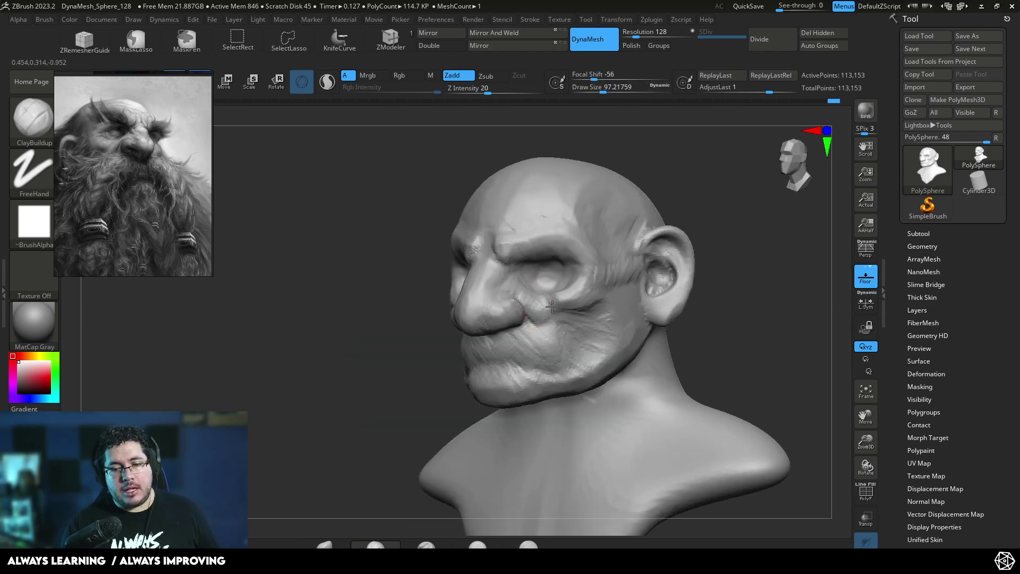
Sculpt the nasolabial folds and the hollows of the cheeks down to the jaw with ClayBuildup.
{"action": "mouse_move", "coordinate": [515, 285]}
{"action": "left_mouse_down"}
{"action": "mouse_move", "coordinate": [502, 293]}
{"action": "mouse_move", "coordinate": [510, 301]}
{"action": "left_mouse_up"}
{"action": "right_click_drag", "start_coordinate": [510, 301], "coordinate": [537, 282]}
{"action": "mouse_move", "coordinate": [536, 283]}
{"action": "left_mouse_down"}
{"action": "mouse_move", "coordinate": [517, 296]}
{"action": "mouse_move", "coordinate": [561, 343]}
{"action": "left_mouse_up"}
{"action": "mouse_move", "coordinate": [542, 309]}
{"action": "left_mouse_down"}
{"action": "mouse_move", "coordinate": [564, 353]}
{"action": "mouse_move", "coordinate": [547, 319]}
{"action": "mouse_move", "coordinate": [564, 351]}
{"action": "mouse_move", "coordinate": [569, 318]}
{"action": "left_mouse_up"}
{"action": "mouse_move", "coordinate": [397, 446]}
{"action": "left_mouse_down"}
{"action": "mouse_move", "coordinate": [667, 292]}
{"action": "mouse_move", "coordinate": [478, 330]}
{"action": "left_mouse_up"}
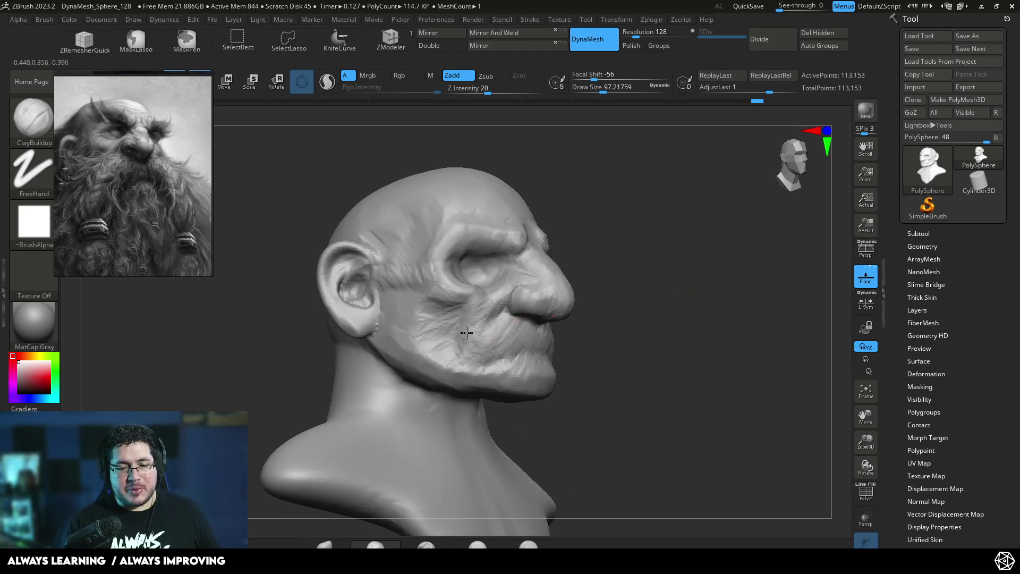
{"action": "mouse_move", "coordinate": [473, 330]}
{"action": "left_mouse_down"}
{"action": "mouse_move", "coordinate": [468, 321]}
{"action": "mouse_move", "coordinate": [463, 333]}
{"action": "mouse_move", "coordinate": [482, 319]}
{"action": "mouse_move", "coordinate": [486, 287]}
{"action": "mouse_move", "coordinate": [463, 361]}
{"action": "left_mouse_up"}
{"action": "mouse_move", "coordinate": [563, 382]}
{"action": "left_mouse_down"}
{"action": "mouse_move", "coordinate": [596, 323]}
{"action": "mouse_move", "coordinate": [505, 320]}
{"action": "left_mouse_up"}
{"action": "mouse_move", "coordinate": [724, 323]}
{"action": "left_mouse_down"}
{"action": "mouse_move", "coordinate": [648, 319]}
{"action": "mouse_move", "coordinate": [603, 365]}
{"action": "mouse_move", "coordinate": [601, 346]}
{"action": "mouse_move", "coordinate": [579, 362]}
{"action": "left_mouse_up"}
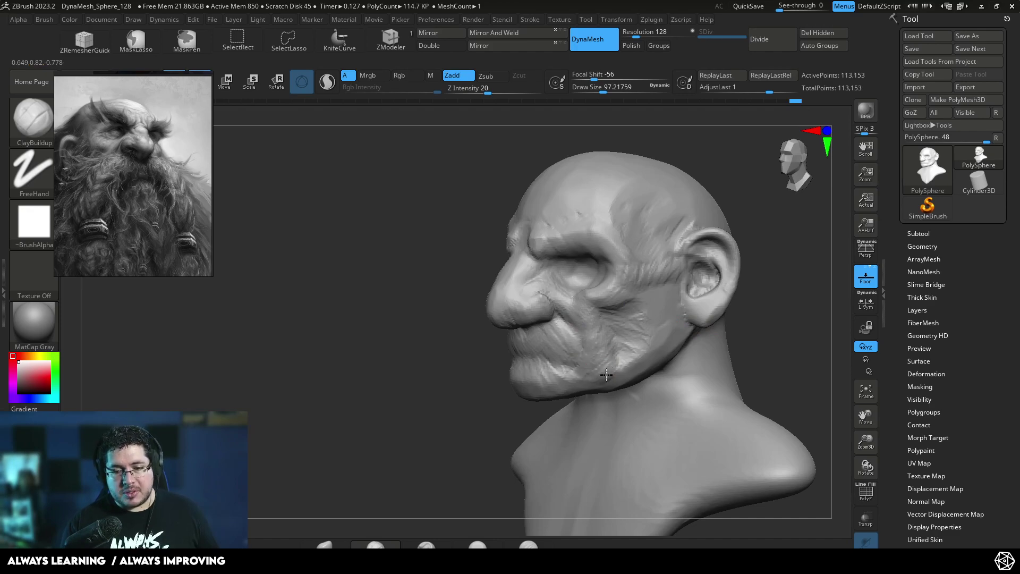
Flatten the jaw and the cheek area below the eye with TrimDynamic, reducing the draw size to about 80.
{"action": "key", "text": "b"}
{"action": "key", "text": "t"}
{"action": "key", "text": "d"}
{"action": "key", "text": "bracketright"}
{"action": "left_click_drag", "start_coordinate": [608, 370], "coordinate": [600, 350]}
{"action": "key", "text": "space"}
{"action": "left_click_drag", "start_coordinate": [585, 307], "coordinate": [577, 307]}
{"action": "left_click_drag", "start_coordinate": [578, 295], "coordinate": [583, 311]}
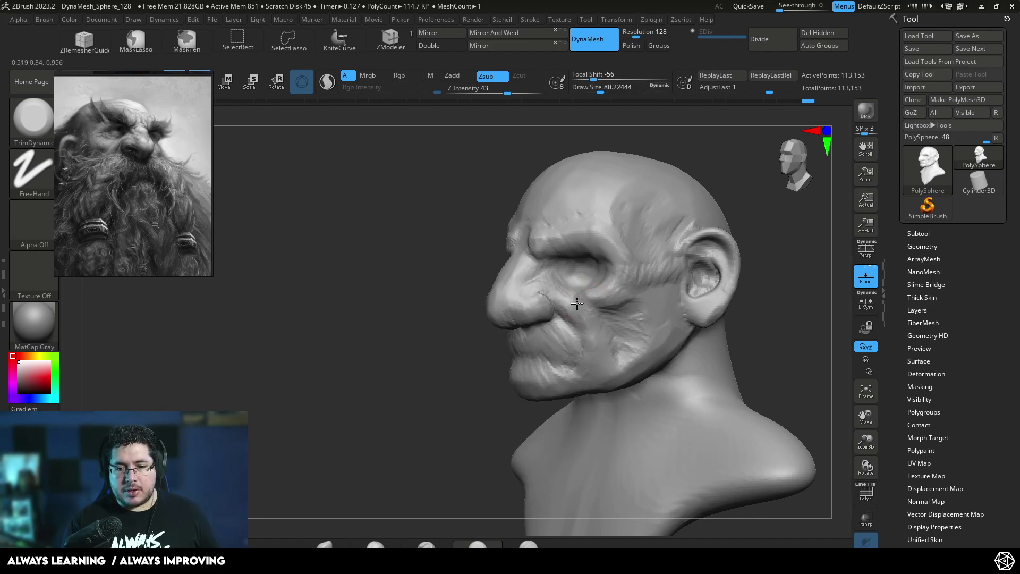
{"action": "left_click_drag", "start_coordinate": [421, 389], "coordinate": [467, 391], "text": "shift"}
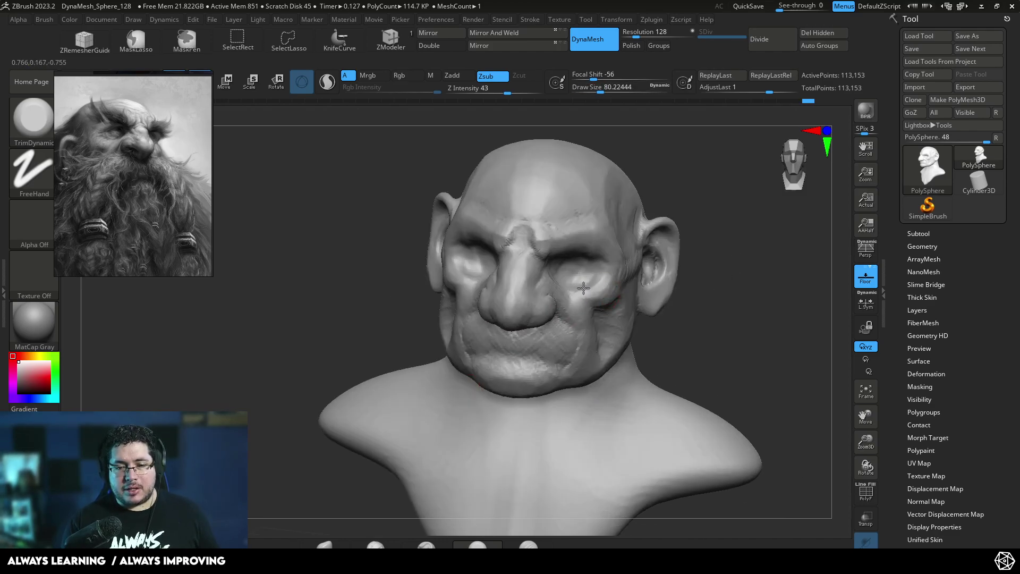
{"action": "right_click_drag", "start_coordinate": [597, 303], "coordinate": [608, 276]}
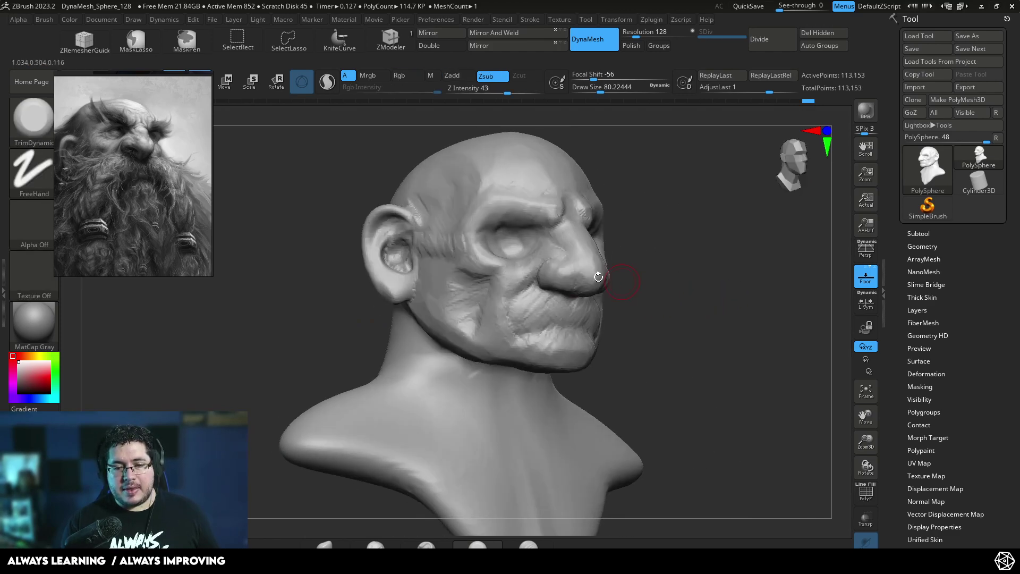
Build up the nasolabial fold and the area beside the upper lip with ClayBuildup at a draw size of about 104.
{"action": "mouse_move", "coordinate": [509, 282]}
{"action": "left_mouse_down"}
{"action": "mouse_move", "coordinate": [492, 313]}
{"action": "mouse_move", "coordinate": [501, 329]}
{"action": "left_mouse_up"}
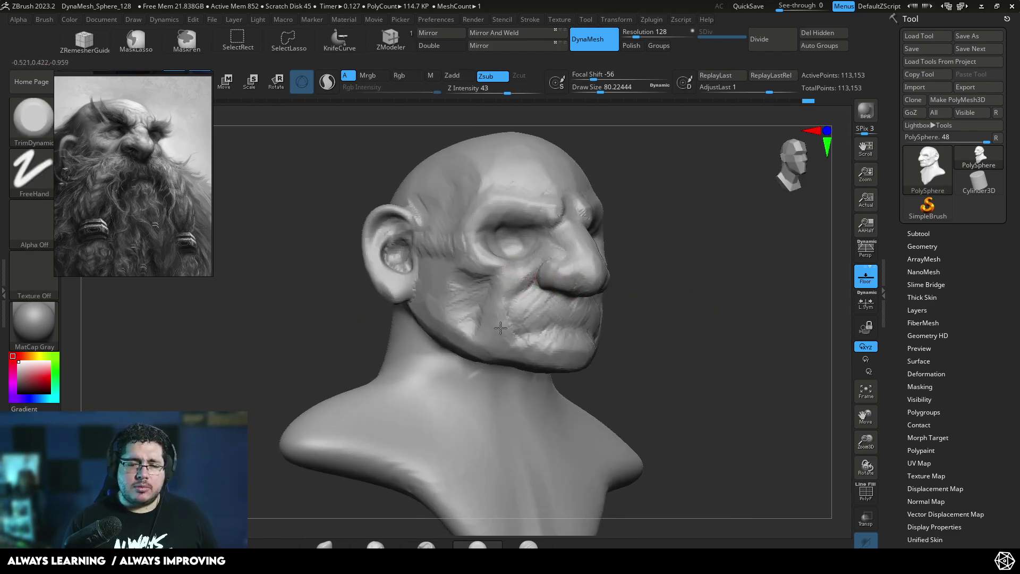
{"action": "key", "text": "b"}
{"action": "key", "text": "c"}
{"action": "key", "text": "b"}
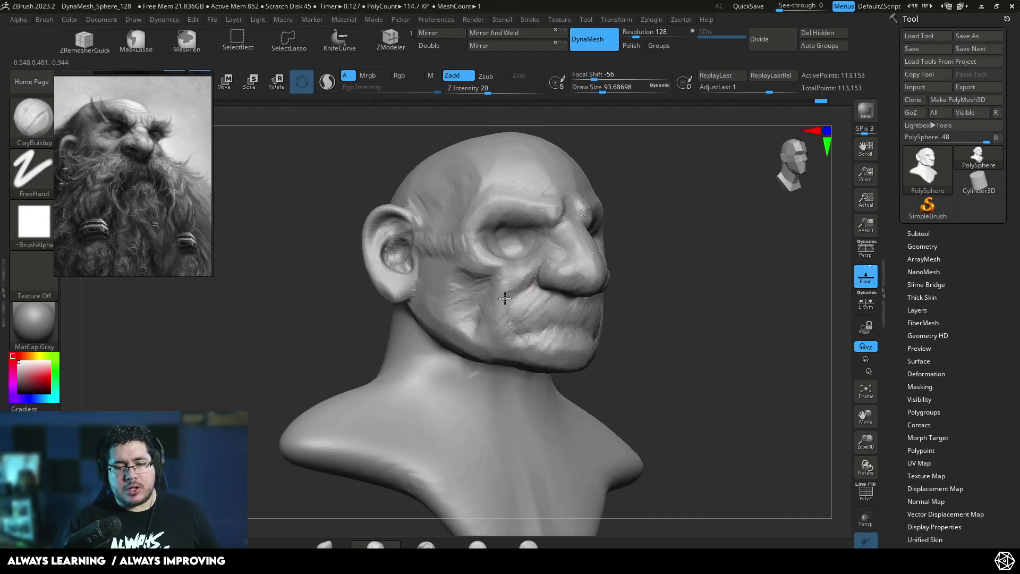
{"action": "mouse_move", "coordinate": [689, 352]}
{"action": "left_mouse_down"}
{"action": "mouse_move", "coordinate": [621, 320]}
{"action": "mouse_move", "coordinate": [551, 322]}
{"action": "left_mouse_up"}
{"action": "mouse_move", "coordinate": [610, 334]}
{"action": "left_mouse_down"}
{"action": "mouse_move", "coordinate": [531, 340]}
{"action": "mouse_move", "coordinate": [586, 301]}
{"action": "left_mouse_up"}
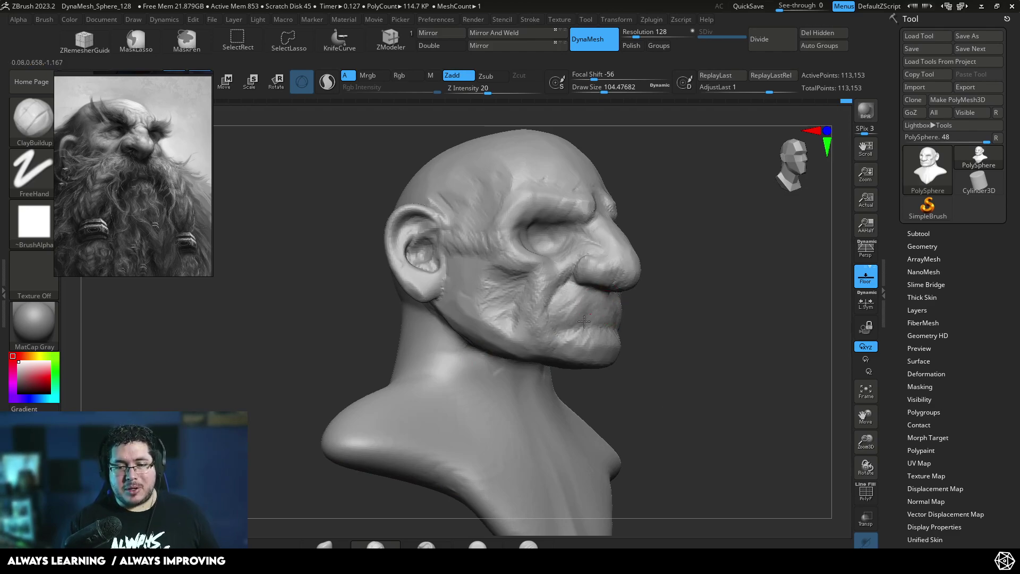
{"action": "left_click_drag", "start_coordinate": [589, 313], "coordinate": [584, 312]}
Fill out the upper lip and the mouth area below the nose with ClayBuildup at a draw size of about 124.
{"action": "key", "text": "space"}
{"action": "left_click_drag", "start_coordinate": [573, 311], "coordinate": [584, 302]}
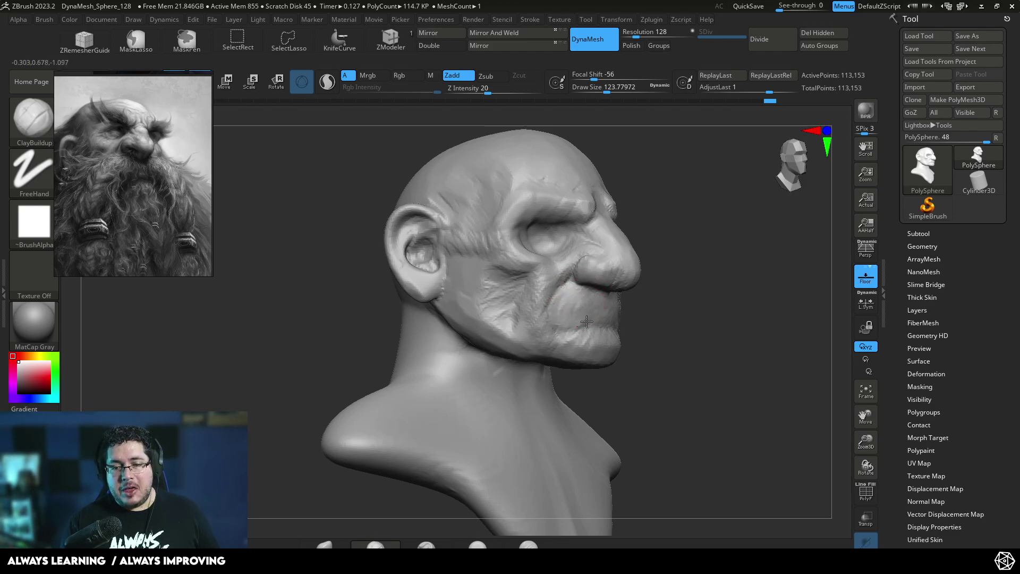
{"action": "mouse_move", "coordinate": [575, 318]}
{"action": "left_mouse_down"}
{"action": "mouse_move", "coordinate": [582, 337]}
{"action": "mouse_move", "coordinate": [600, 343]}
{"action": "mouse_move", "coordinate": [601, 316]}
{"action": "left_mouse_up"}
{"action": "right_click_drag", "start_coordinate": [601, 317], "coordinate": [606, 304], "text": "shift"}
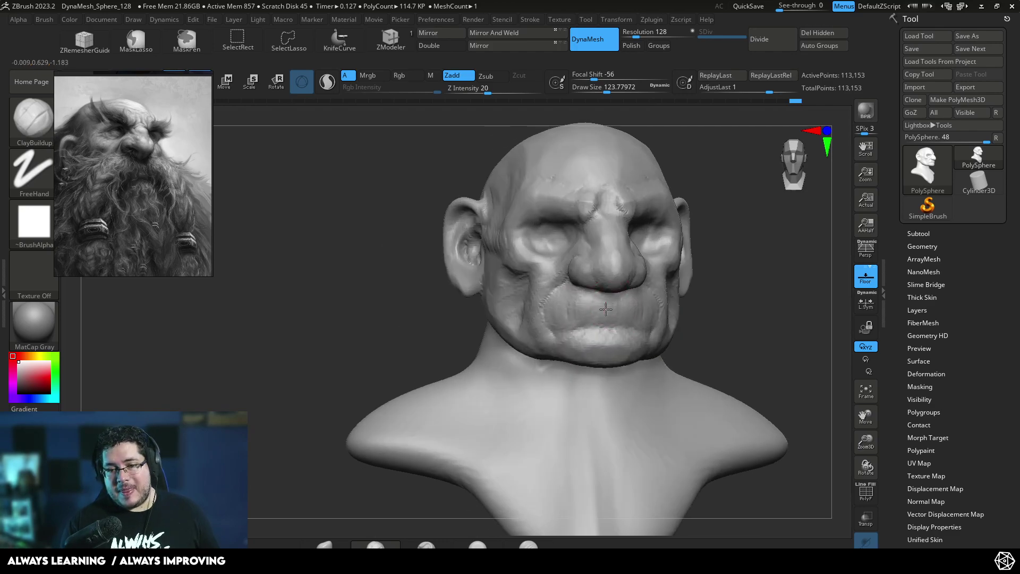
{"action": "left_click_drag", "start_coordinate": [605, 307], "coordinate": [580, 317]}
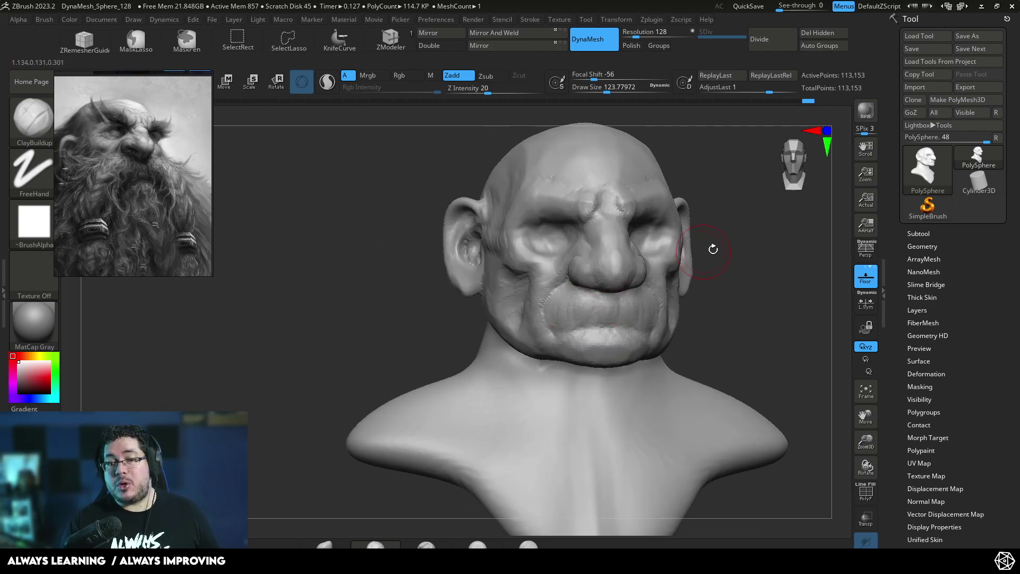
{"action": "left_click_drag", "start_coordinate": [611, 290], "coordinate": [601, 346]}
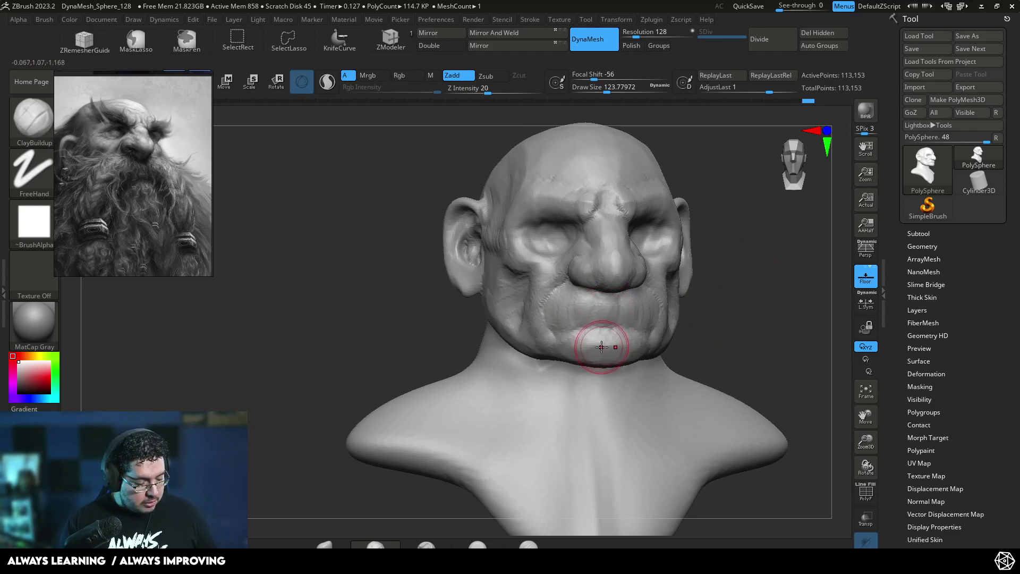
Carve the line between the lips with DamStandard at a draw size of about 56.
{"action": "key", "text": "b"}
{"action": "key", "text": "d"}
{"action": "key", "text": "s"}
{"action": "key", "text": "space"}
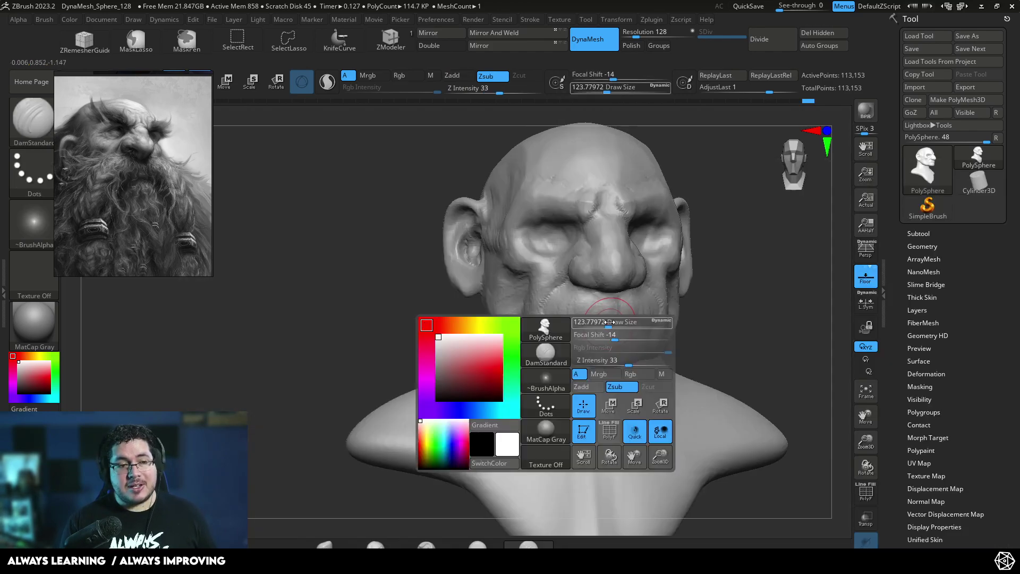
{"action": "key", "text": "space"}
{"action": "left_click_drag", "start_coordinate": [621, 321], "coordinate": [561, 315]}
{"action": "key", "text": "space"}
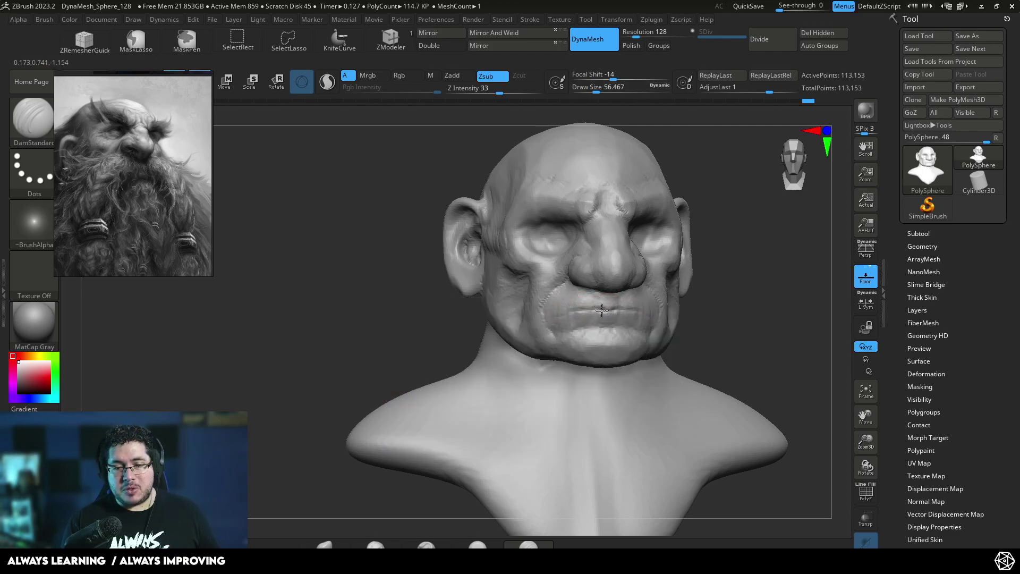
Refine the lip contour and mouth corners with DamStandard from side and three-quarter views, undoing the unwanted stroke.
{"action": "left_click_drag", "start_coordinate": [759, 301], "coordinate": [652, 301]}
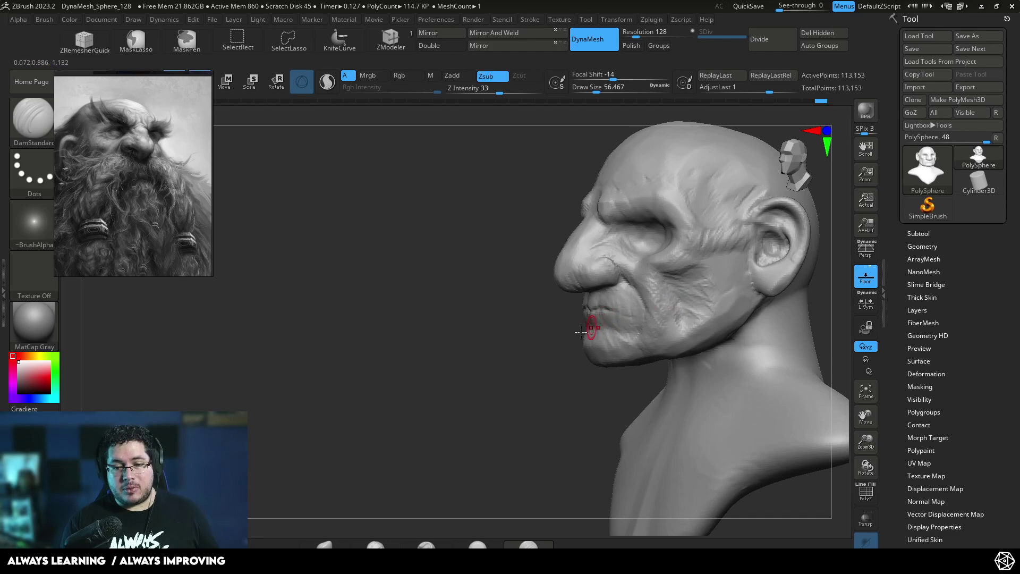
{"action": "left_click_drag", "start_coordinate": [473, 332], "coordinate": [596, 334]}
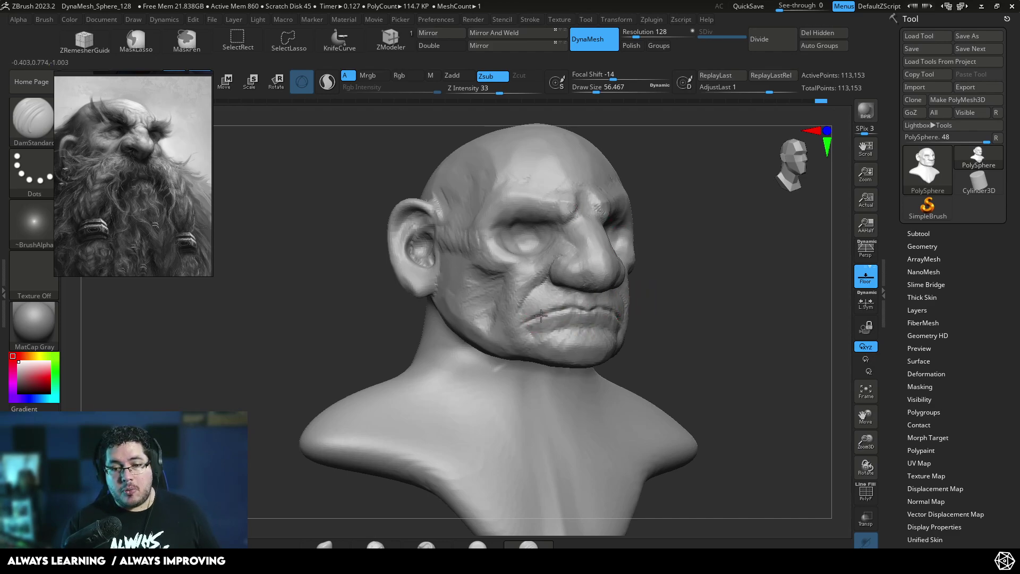
{"action": "left_click_drag", "start_coordinate": [728, 295], "coordinate": [661, 298], "text": "shift"}
{"action": "mouse_move", "coordinate": [765, 314]}
{"action": "left_mouse_down"}
{"action": "mouse_move", "coordinate": [656, 295]}
{"action": "mouse_move", "coordinate": [625, 323]}
{"action": "left_mouse_up"}
{"action": "key", "text": "ctrl+z"}
{"action": "left_click_drag", "start_coordinate": [533, 338], "coordinate": [702, 308]}
Append a Sphere3D as a new subtool for the eyeball.
{"action": "left_click", "coordinate": [921, 234]}
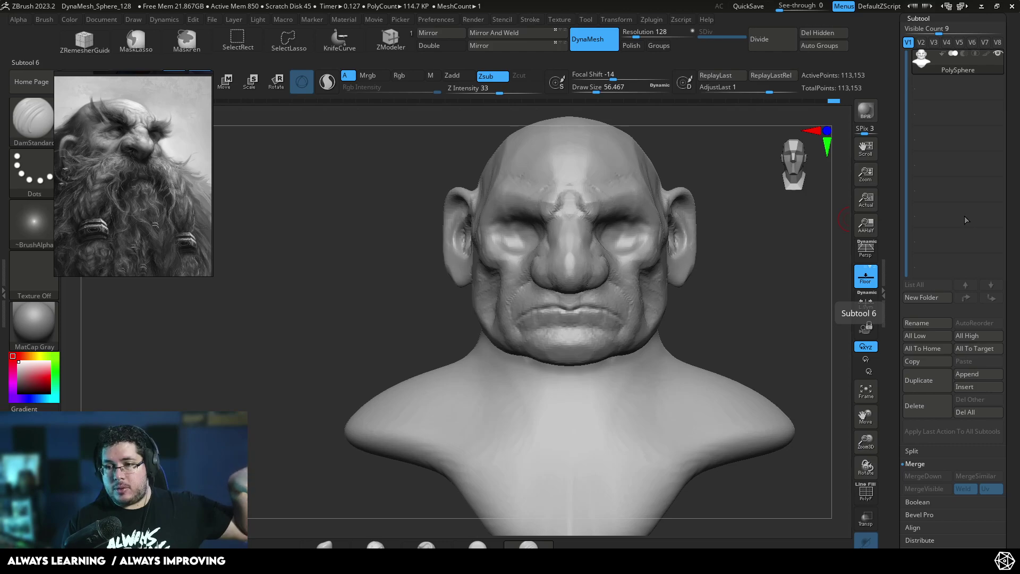
{"action": "scroll", "coordinate": [962, 354], "scroll_direction": "down", "scroll_amount": 1}
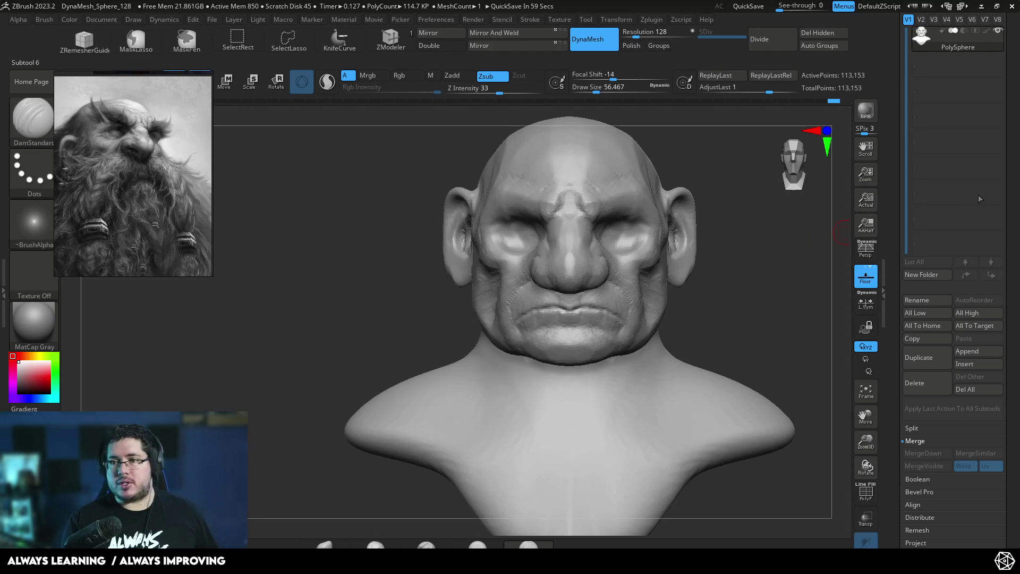
{"action": "scroll", "coordinate": [955, 328], "scroll_direction": "up", "scroll_amount": 2}
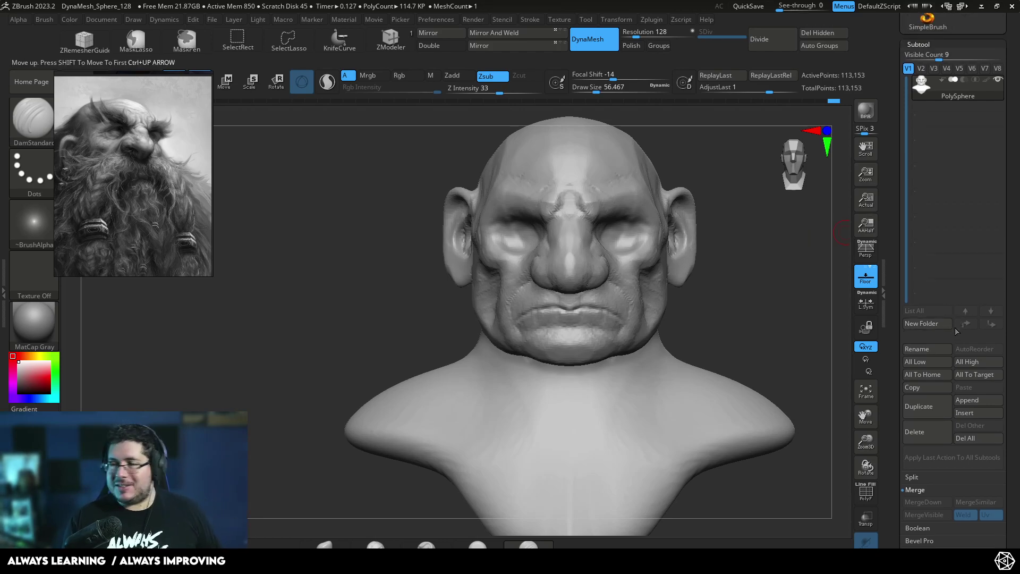
{"action": "left_click", "coordinate": [980, 401]}
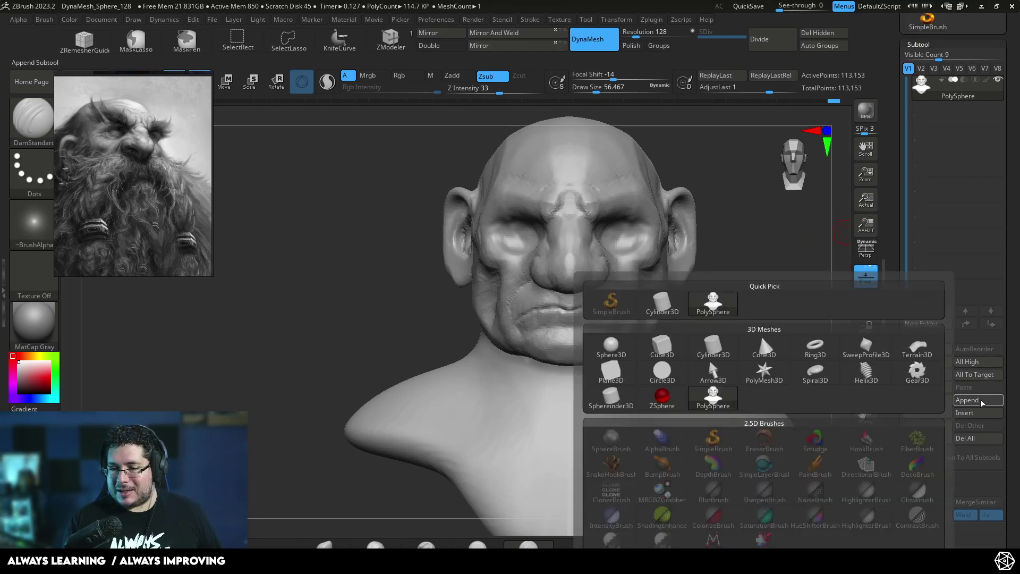
{"action": "left_click", "coordinate": [977, 400]}
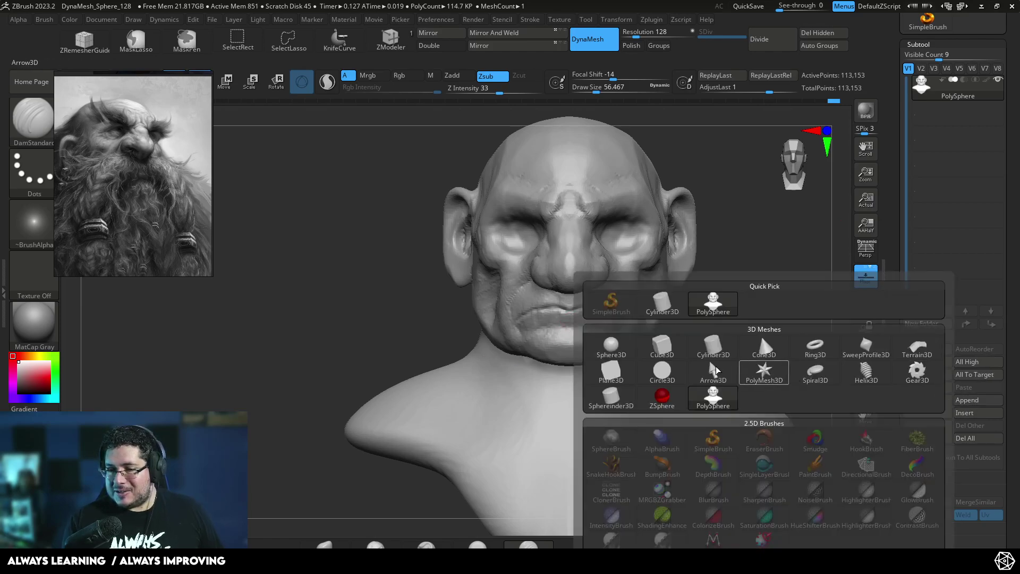
{"action": "left_click", "coordinate": [759, 333]}
Scale the sphere down to eyeball size and move it to one eye socket.
{"action": "mouse_move", "coordinate": [780, 325]}
{"action": "left_mouse_down"}
{"action": "mouse_move", "coordinate": [625, 346]}
{"action": "mouse_move", "coordinate": [505, 410]}
{"action": "mouse_move", "coordinate": [526, 437]}
{"action": "left_mouse_up"}
{"action": "key", "text": "w"}
{"action": "left_click_drag", "start_coordinate": [791, 327], "coordinate": [467, 361]}
{"action": "key", "text": "ctrl+z"}
{"action": "left_click", "coordinate": [781, 296], "text": "alt"}
{"action": "mouse_move", "coordinate": [534, 332]}
{"action": "left_mouse_down"}
{"action": "mouse_move", "coordinate": [335, 362]}
{"action": "mouse_move", "coordinate": [499, 332]}
{"action": "mouse_move", "coordinate": [580, 330]}
{"action": "mouse_move", "coordinate": [537, 334]}
{"action": "left_mouse_up"}
{"action": "left_click_drag", "start_coordinate": [780, 281], "coordinate": [654, 297], "text": "shift"}
{"action": "left_click_drag", "start_coordinate": [538, 334], "coordinate": [650, 334]}
{"action": "left_click_drag", "start_coordinate": [573, 339], "coordinate": [506, 342], "text": "alt"}
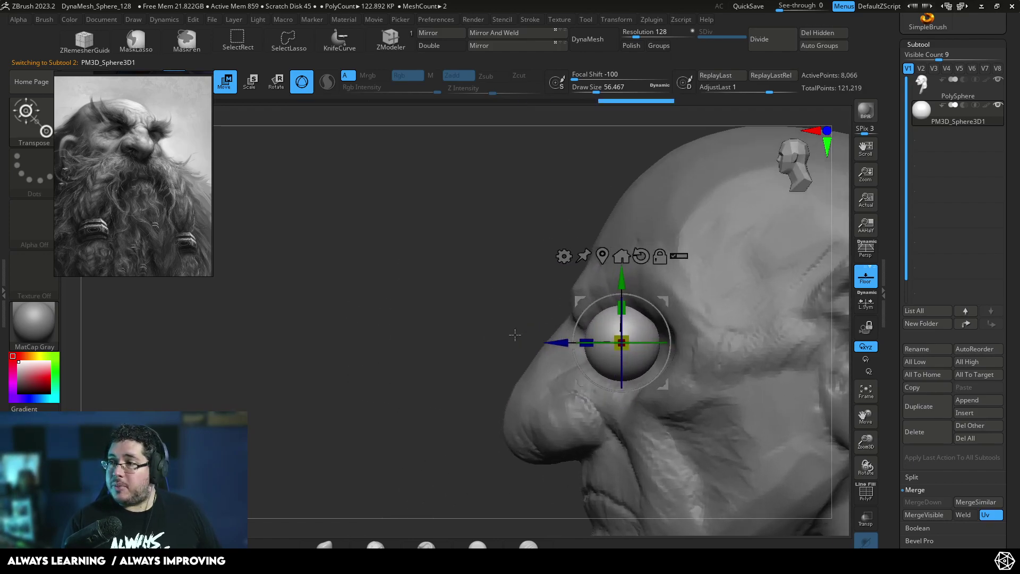
Push the eyeball back into the socket and adjust its placement from the side and front.
{"action": "left_click_drag", "start_coordinate": [569, 333], "coordinate": [612, 334]}
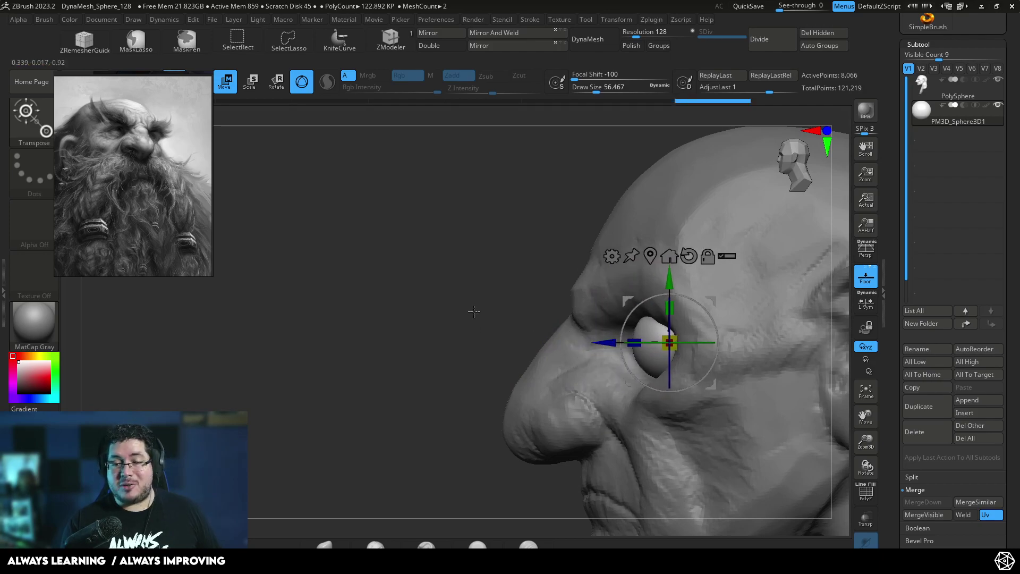
{"action": "left_click_drag", "start_coordinate": [471, 308], "coordinate": [608, 293]}
{"action": "left_click_drag", "start_coordinate": [791, 240], "coordinate": [672, 278], "text": "alt"}
{"action": "left_click_drag", "start_coordinate": [554, 318], "coordinate": [559, 318]}
{"action": "mouse_move", "coordinate": [570, 258]}
{"action": "left_mouse_down"}
{"action": "mouse_move", "coordinate": [571, 274]}
{"action": "mouse_move", "coordinate": [571, 258]}
{"action": "left_mouse_up"}
{"action": "left_click_drag", "start_coordinate": [740, 173], "coordinate": [686, 182]}
{"action": "left_click_drag", "start_coordinate": [508, 318], "coordinate": [520, 319]}
Mirror the eyeball to the other socket and apply Mirror And Weld to get a symmetrical pair.
{"action": "key", "text": "q"}
{"action": "mouse_move", "coordinate": [330, 417]}
{"action": "left_mouse_down", "text": "alt"}
{"action": "mouse_move", "coordinate": [333, 384]}
{"action": "mouse_move", "coordinate": [407, 347]}
{"action": "left_mouse_up", "text": "alt"}
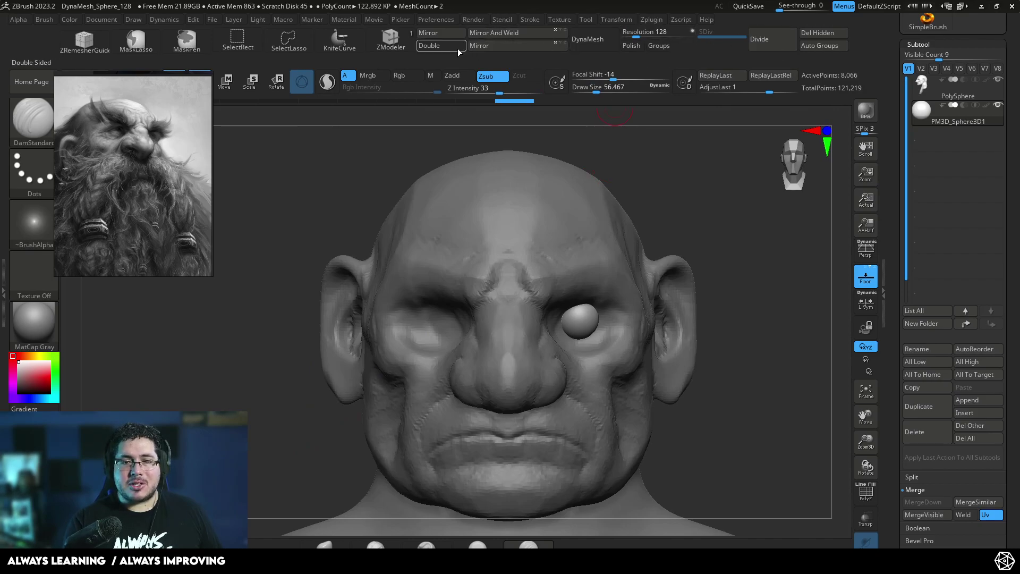
{"action": "left_click", "coordinate": [485, 47]}
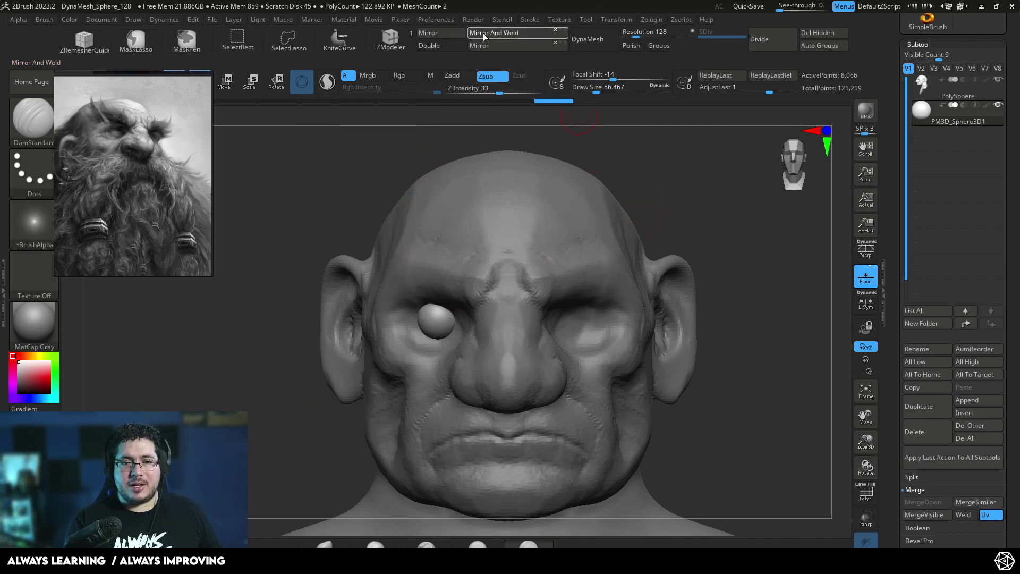
{"action": "left_click", "coordinate": [482, 33]}
{"action": "left_click_drag", "start_coordinate": [717, 234], "coordinate": [624, 256]}
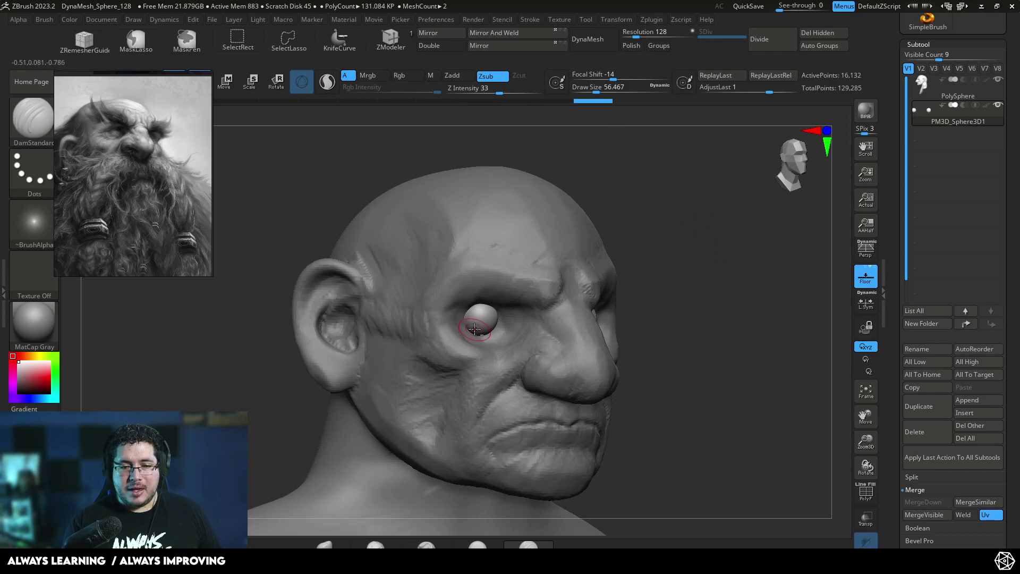
Build up the upper eyelids over the eyeballs on the head subtool with ClayBuildup at a draw size of about 54.
{"action": "key", "text": "2"}
{"action": "key", "text": "space"}
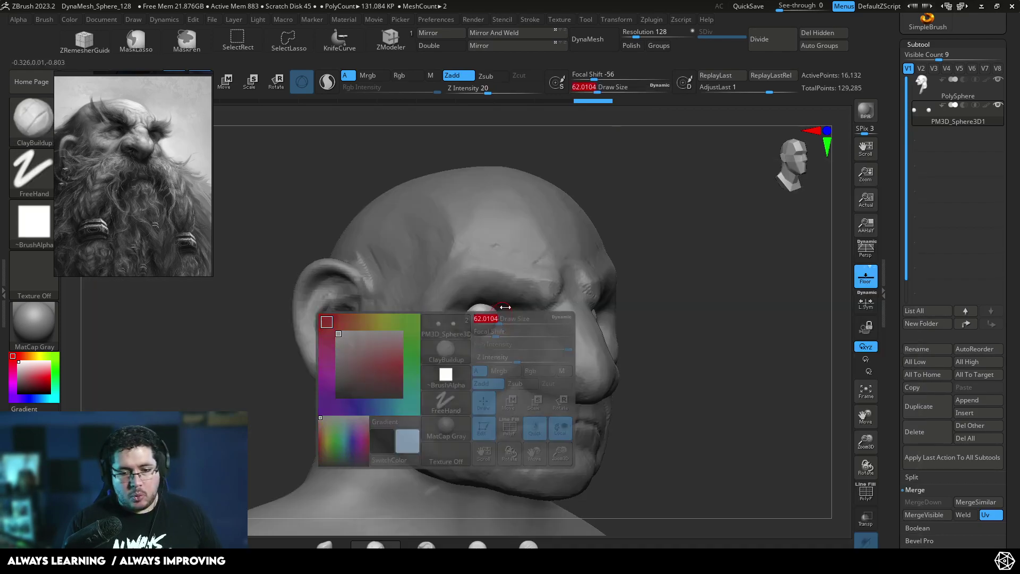
{"action": "left_click", "coordinate": [501, 299], "text": "alt"}
{"action": "key", "text": "space"}
{"action": "left_click_drag", "start_coordinate": [701, 235], "coordinate": [767, 242]}
{"action": "key", "text": "space"}
{"action": "left_click_drag", "start_coordinate": [474, 308], "coordinate": [471, 309]}
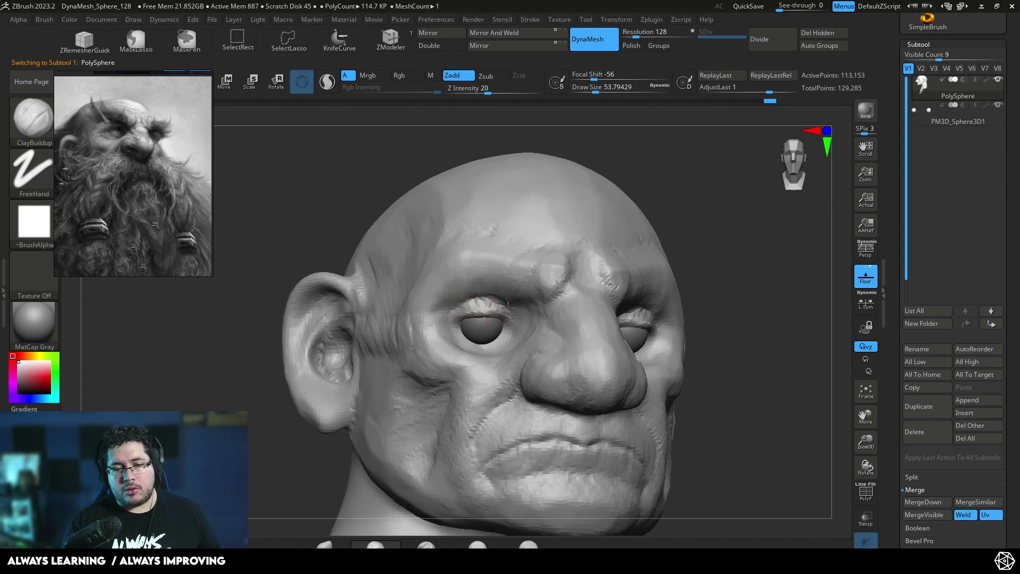
{"action": "left_click_drag", "start_coordinate": [723, 227], "coordinate": [681, 233]}
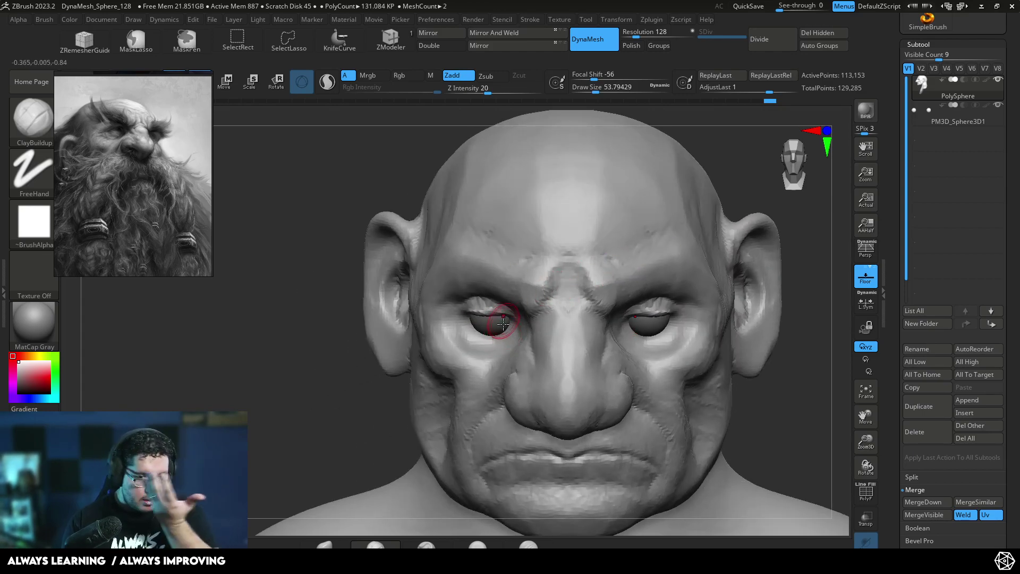
Add the lower eyelids beneath the eyeballs with ClayBuildup at a draw size of about 41.
{"action": "key", "text": "space"}
{"action": "left_click", "coordinate": [478, 333]}
{"action": "mouse_move", "coordinate": [488, 337]}
{"action": "left_mouse_down"}
{"action": "mouse_move", "coordinate": [474, 326]}
{"action": "mouse_move", "coordinate": [500, 335]}
{"action": "mouse_move", "coordinate": [470, 337]}
{"action": "mouse_move", "coordinate": [502, 335]}
{"action": "left_mouse_up"}
{"action": "mouse_move", "coordinate": [835, 261]}
{"action": "left_mouse_down", "text": "alt"}
{"action": "mouse_move", "coordinate": [804, 312]}
{"action": "mouse_move", "coordinate": [778, 233]}
{"action": "mouse_move", "coordinate": [565, 298]}
{"action": "left_mouse_up", "text": "alt"}
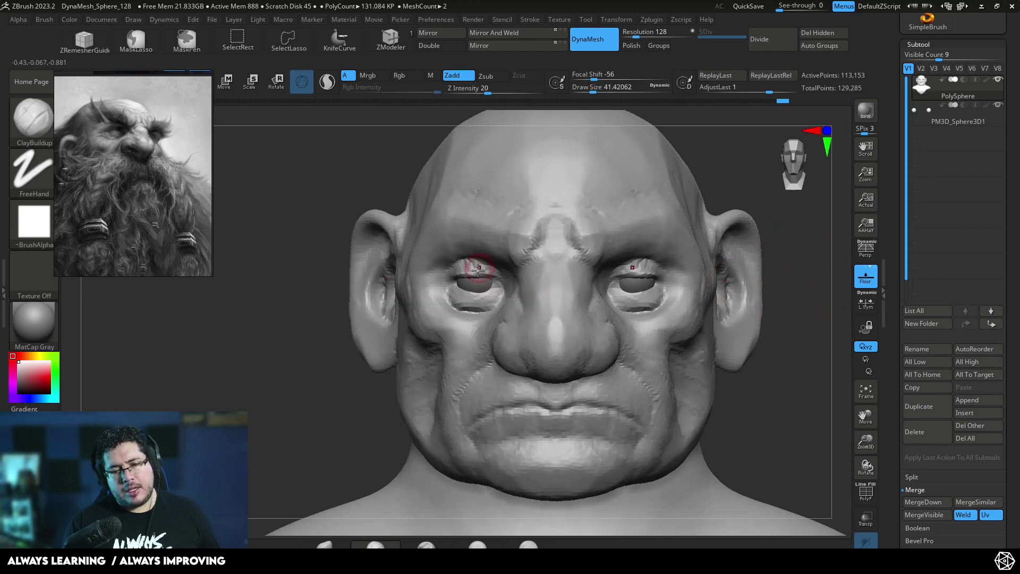
{"action": "left_click_drag", "start_coordinate": [478, 292], "coordinate": [493, 290], "text": "alt"}
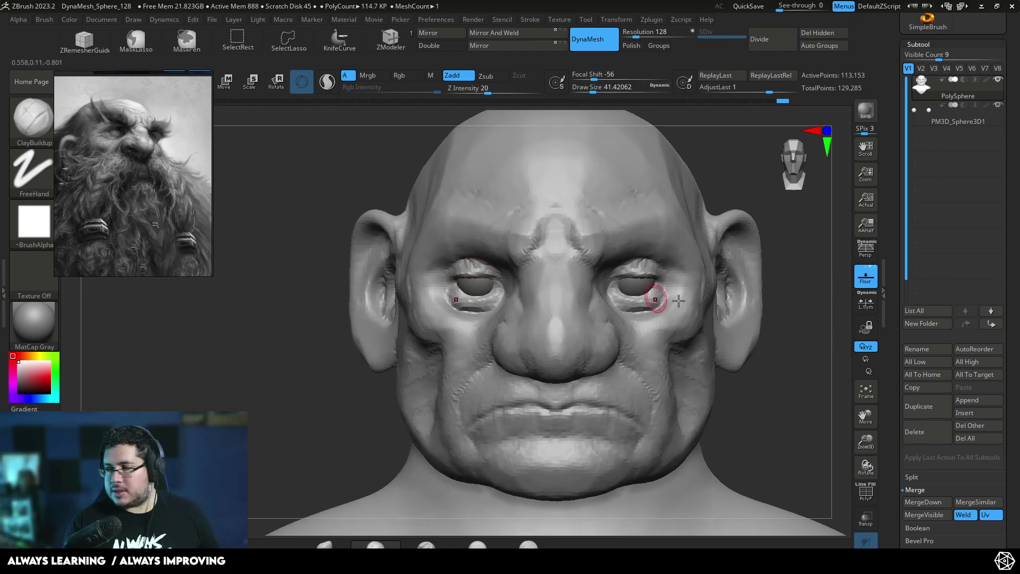
{"action": "left_click_drag", "start_coordinate": [748, 371], "coordinate": [722, 342], "text": "alt"}
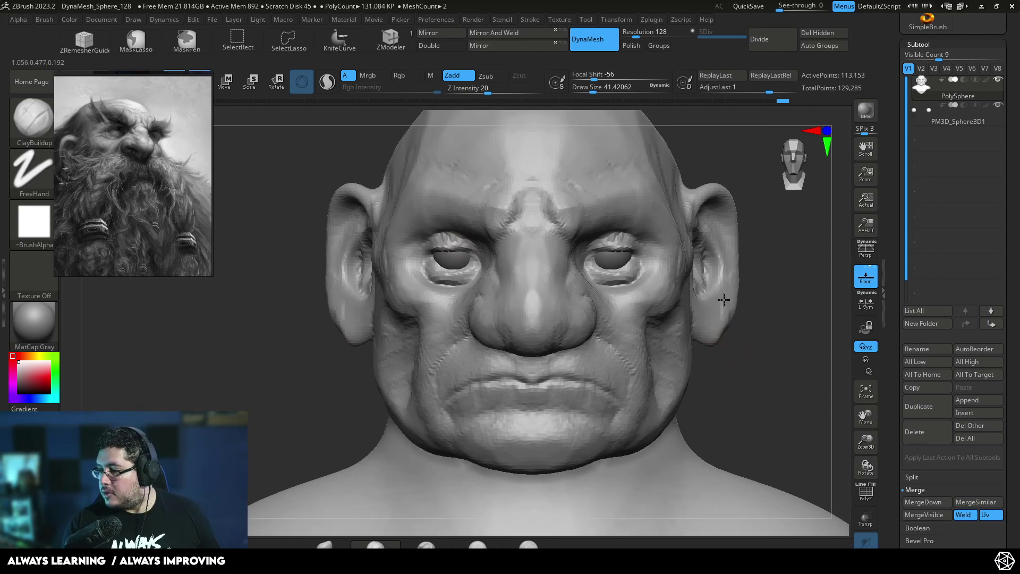
Update the head's DynaMesh at resolution 128 and thicken the eyelids with ClayBuildup, raising the draw size to about 49.
{"action": "left_click_drag", "start_coordinate": [720, 398], "coordinate": [738, 344], "text": "alt"}
{"action": "mouse_move", "coordinate": [519, 228]}
{"action": "left_mouse_down"}
{"action": "mouse_move", "coordinate": [505, 242]}
{"action": "mouse_move", "coordinate": [556, 223]}
{"action": "left_mouse_up"}
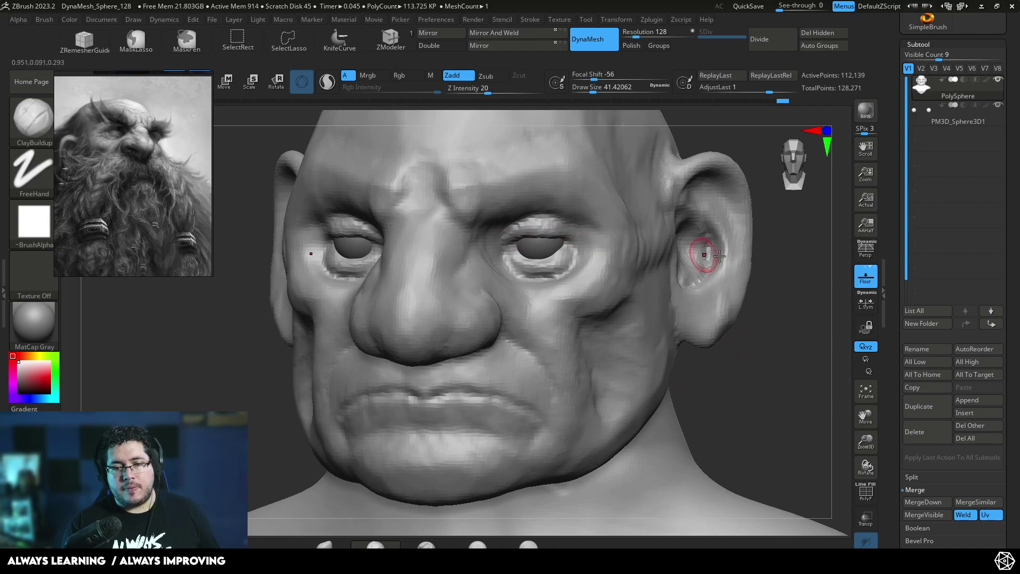
{"action": "right_click_drag", "start_coordinate": [703, 255], "coordinate": [716, 171]}
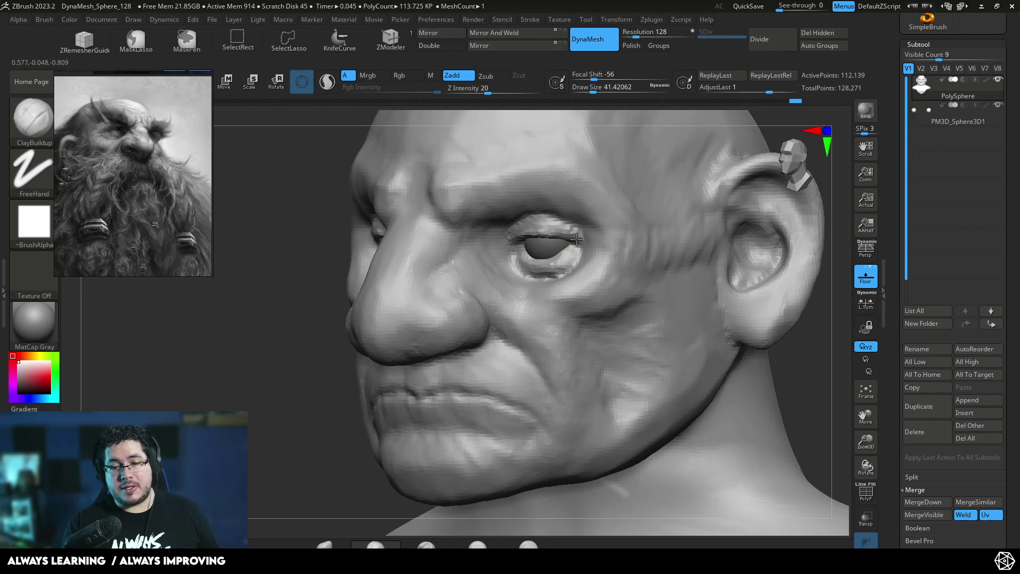
{"action": "right_click_drag", "start_coordinate": [776, 324], "coordinate": [844, 361]}
{"action": "key", "text": "space"}
{"action": "mouse_move", "coordinate": [502, 248]}
{"action": "left_mouse_down"}
{"action": "mouse_move", "coordinate": [542, 255]}
{"action": "mouse_move", "coordinate": [521, 264]}
{"action": "mouse_move", "coordinate": [566, 255]}
{"action": "left_mouse_up"}
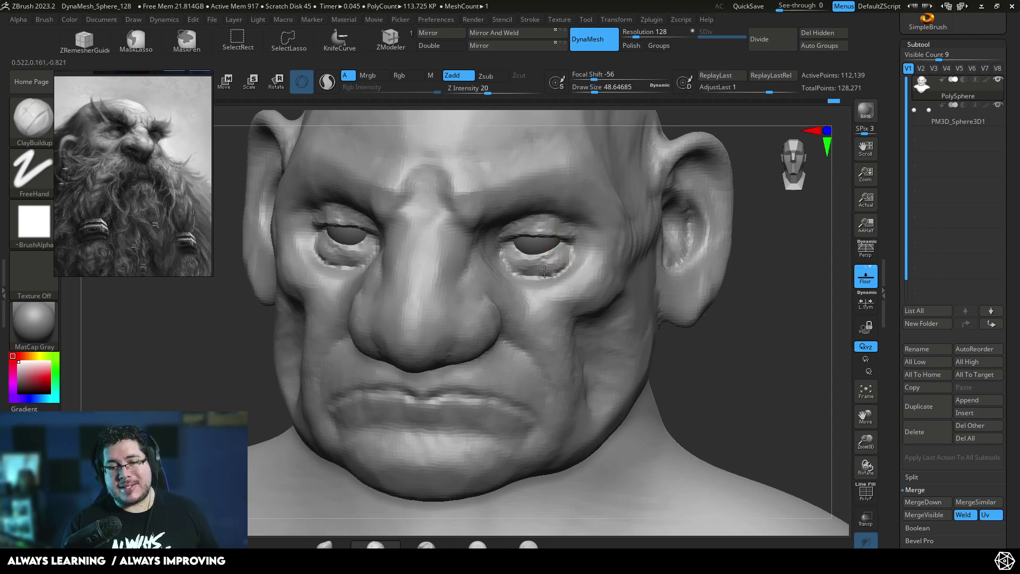
Sculpt the bags under the eyes and the outer eye corners with ClayBuildup.
{"action": "left_click_drag", "start_coordinate": [706, 335], "coordinate": [579, 332]}
{"action": "key", "text": "space"}
{"action": "left_click", "coordinate": [577, 278]}
{"action": "mouse_move", "coordinate": [544, 278]}
{"action": "left_mouse_down"}
{"action": "mouse_move", "coordinate": [572, 265]}
{"action": "mouse_move", "coordinate": [570, 284]}
{"action": "mouse_move", "coordinate": [591, 266]}
{"action": "mouse_move", "coordinate": [552, 296]}
{"action": "mouse_move", "coordinate": [606, 232]}
{"action": "left_mouse_up"}
{"action": "key", "text": "space"}
{"action": "left_click", "coordinate": [559, 278]}
Flatten the under-eye and upper cheek areas with TrimDynamic at a draw size of about 83.
{"action": "key", "text": "b"}
{"action": "key", "text": "t"}
{"action": "key", "text": "d"}
{"action": "left_click_drag", "start_coordinate": [319, 282], "coordinate": [435, 329]}
{"action": "mouse_move", "coordinate": [706, 266]}
{"action": "left_mouse_down"}
{"action": "mouse_move", "coordinate": [747, 194]}
{"action": "mouse_move", "coordinate": [669, 234]}
{"action": "mouse_move", "coordinate": [692, 243]}
{"action": "mouse_move", "coordinate": [701, 274]}
{"action": "mouse_move", "coordinate": [685, 300]}
{"action": "left_mouse_up"}
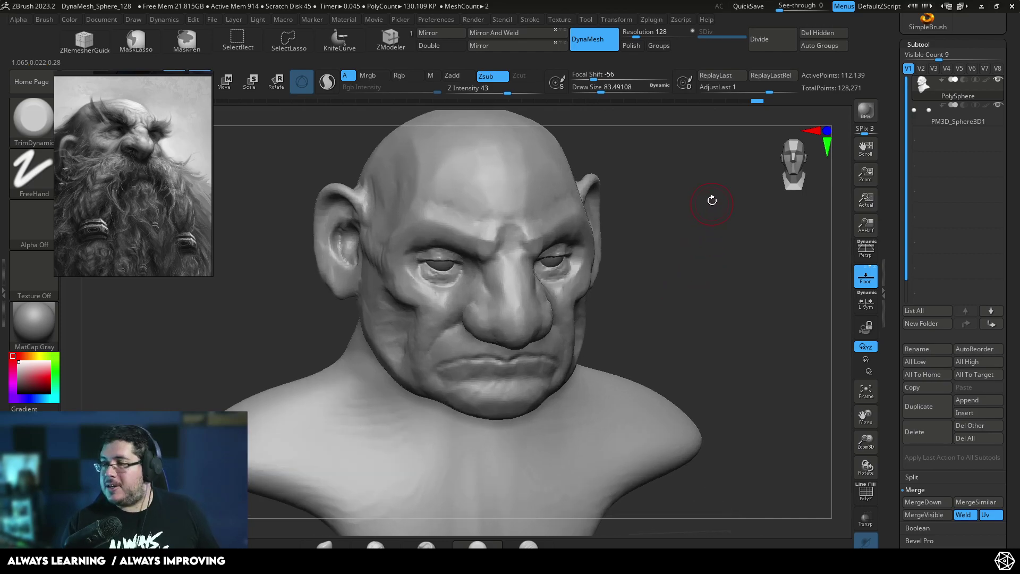
Check the eye area from the front and below, and flatten the outer eye corners with TrimDynamic.
{"action": "mouse_move", "coordinate": [669, 267]}
{"action": "left_mouse_down"}
{"action": "mouse_move", "coordinate": [656, 289]}
{"action": "mouse_move", "coordinate": [660, 209]}
{"action": "left_mouse_up"}
{"action": "left_click_drag", "start_coordinate": [681, 255], "coordinate": [733, 233], "text": "alt"}
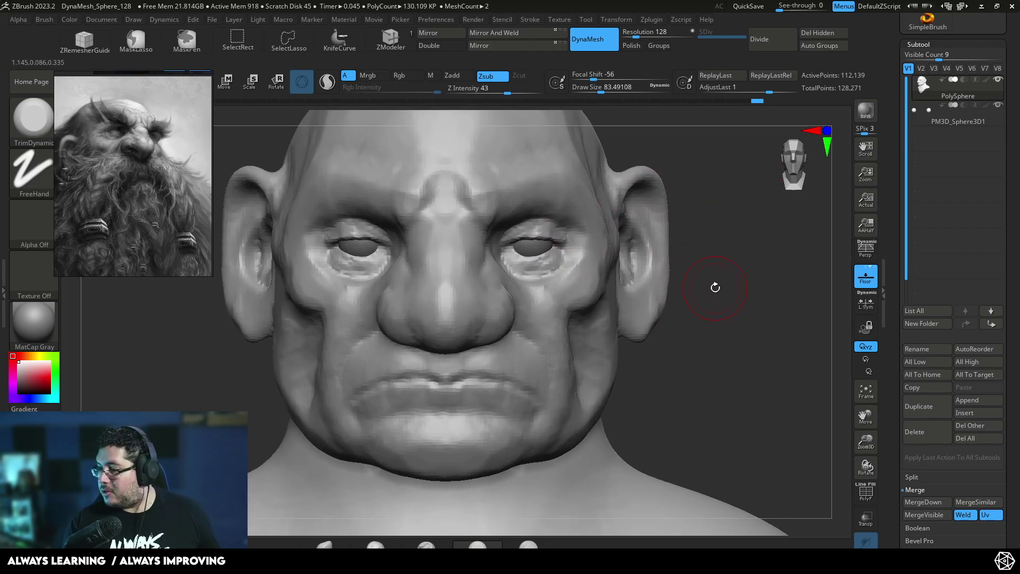
{"action": "mouse_move", "coordinate": [721, 321]}
{"action": "left_mouse_down", "text": "alt"}
{"action": "mouse_move", "coordinate": [706, 307]}
{"action": "mouse_move", "coordinate": [716, 304]}
{"action": "left_mouse_up", "text": "alt"}
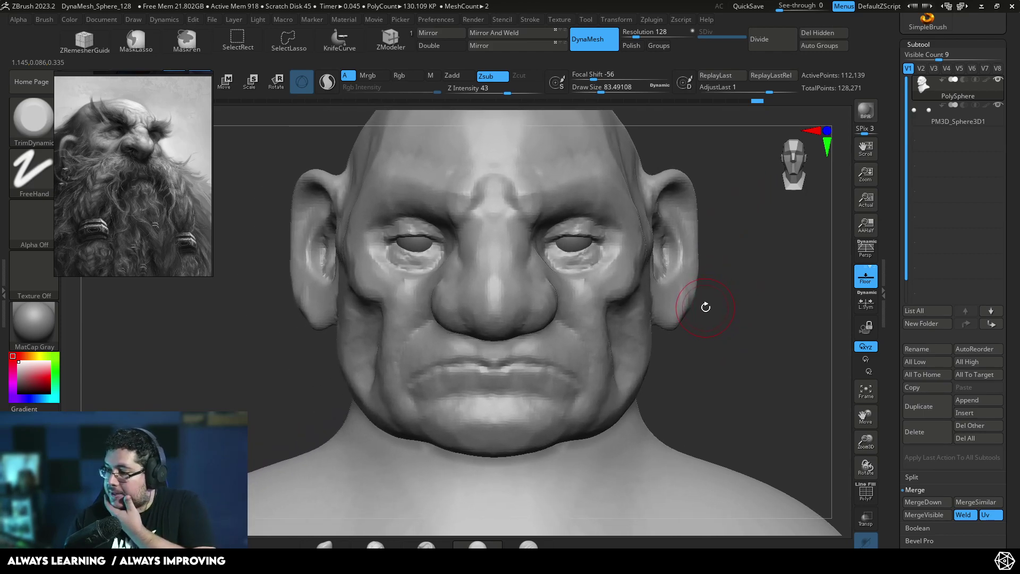
{"action": "mouse_move", "coordinate": [704, 313]}
{"action": "left_mouse_down"}
{"action": "mouse_move", "coordinate": [781, 351]}
{"action": "mouse_move", "coordinate": [764, 269]}
{"action": "mouse_move", "coordinate": [744, 298]}
{"action": "left_mouse_up"}
{"action": "left_click_drag", "start_coordinate": [712, 235], "coordinate": [690, 267], "text": "alt"}
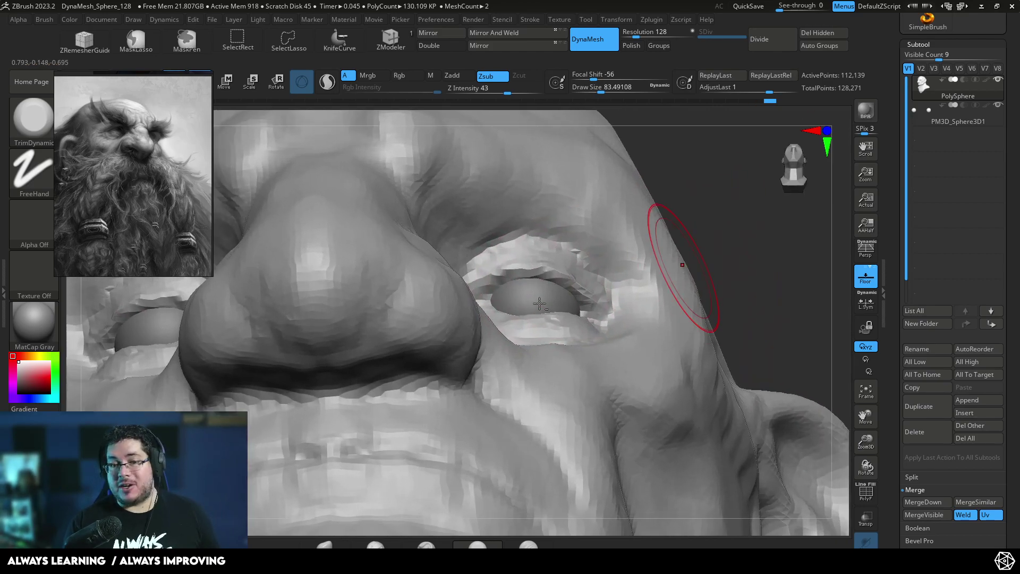
{"action": "left_click_drag", "start_coordinate": [594, 269], "coordinate": [629, 247]}
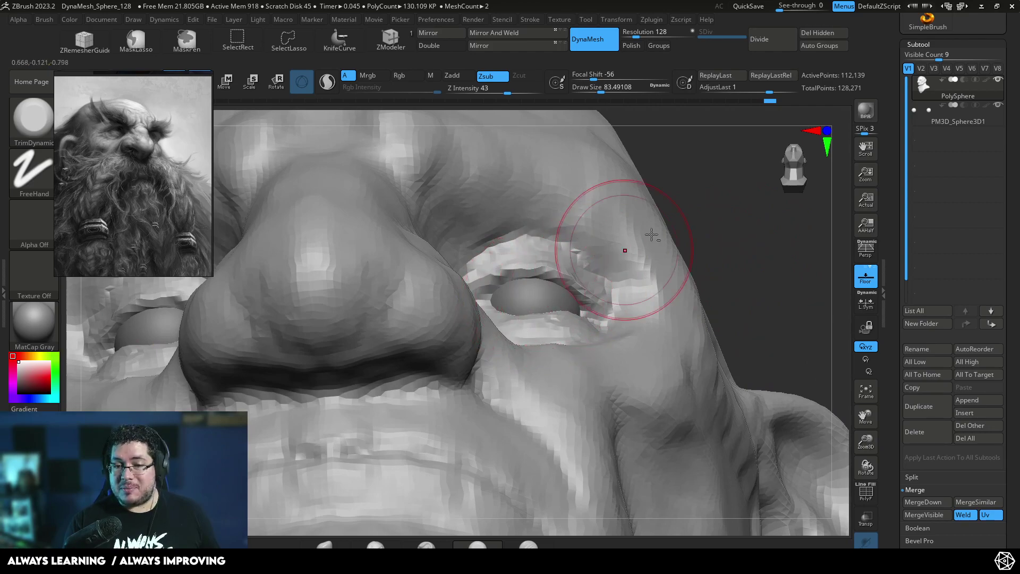
{"action": "left_click_drag", "start_coordinate": [629, 246], "coordinate": [626, 293]}
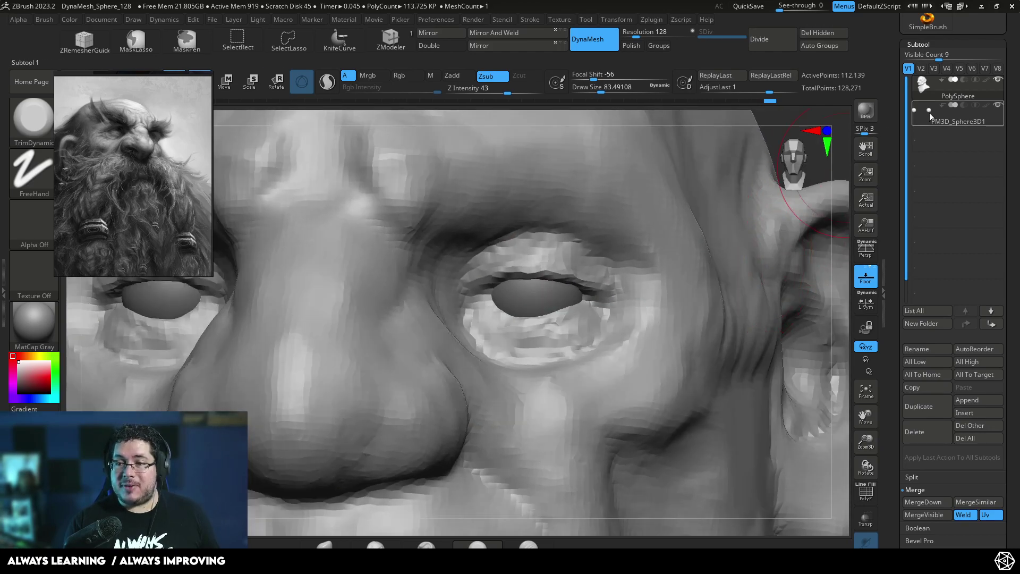
Shift one eyeball sideways along X in its socket and mirror it to the other side with Mirror And Weld.
{"action": "left_click", "coordinate": [929, 112]}
{"action": "mouse_move", "coordinate": [836, 281]}
{"action": "left_mouse_down", "text": "alt"}
{"action": "mouse_move", "coordinate": [793, 216]}
{"action": "mouse_move", "coordinate": [767, 223]}
{"action": "left_mouse_up", "text": "alt"}
{"action": "key", "text": "w"}
{"action": "left_click_drag", "start_coordinate": [474, 300], "coordinate": [456, 299]}
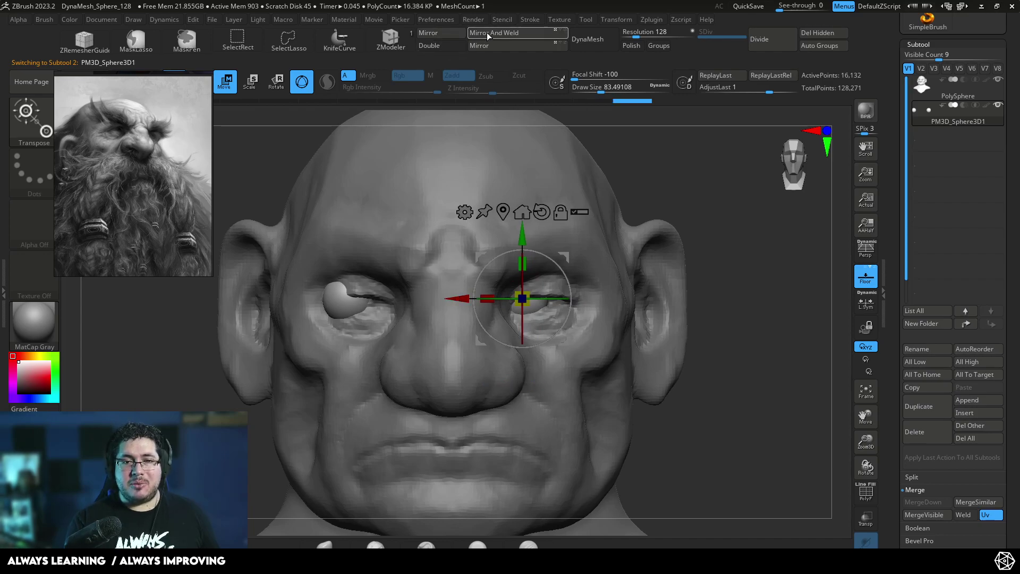
{"action": "left_click", "coordinate": [477, 44]}
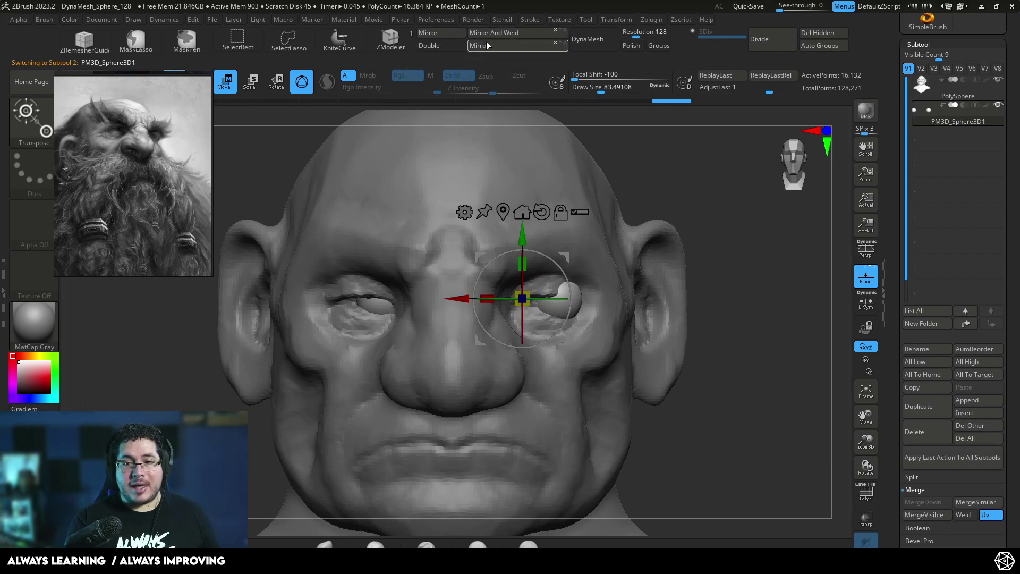
{"action": "left_click", "coordinate": [487, 34]}
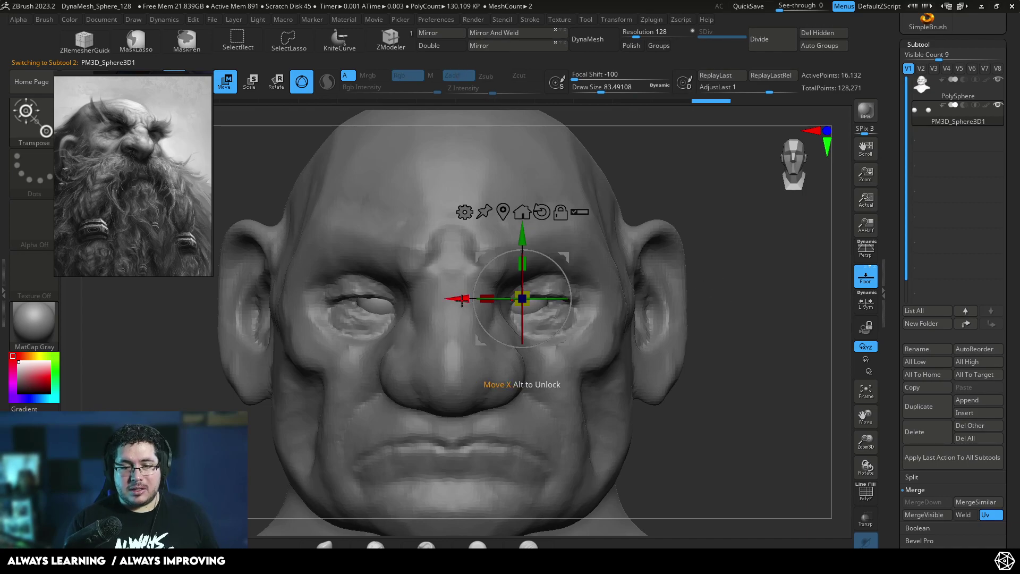
{"action": "key", "text": "ctrl+z"}
{"action": "left_click", "coordinate": [476, 33]}
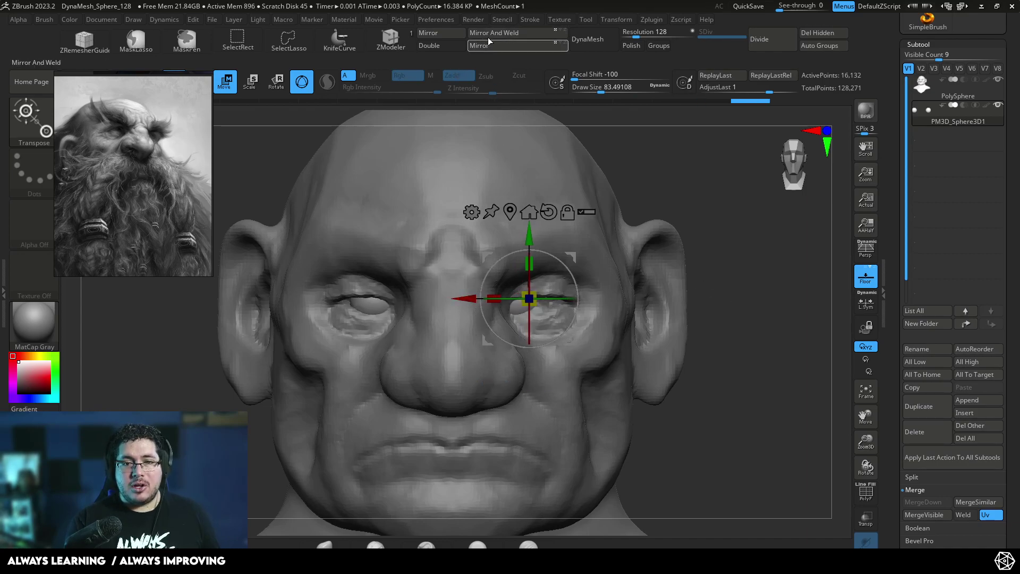
{"action": "key", "text": "q"}
{"action": "left_click_drag", "start_coordinate": [700, 294], "coordinate": [564, 315]}
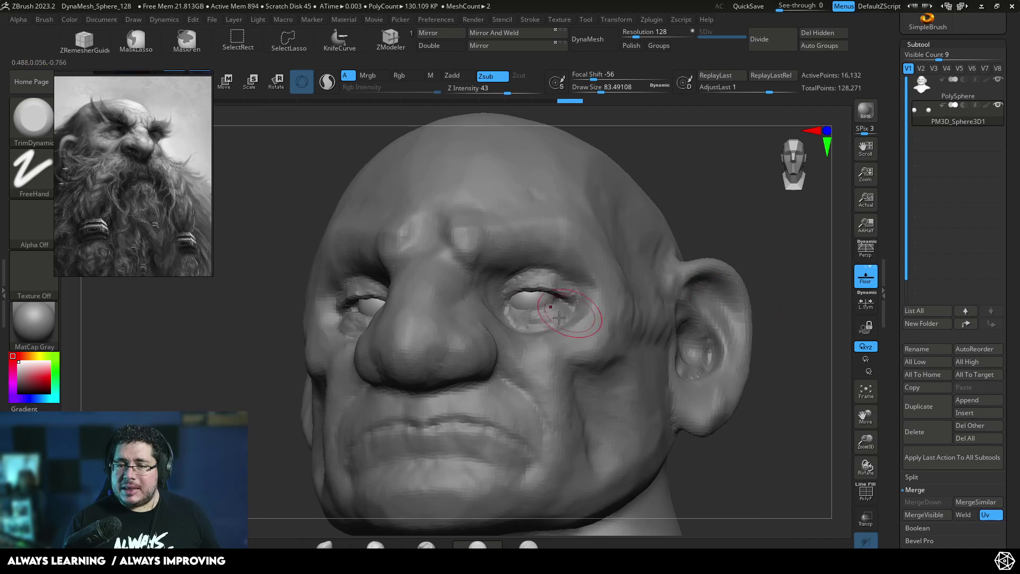
Adjust the head's eyelids around the eyeballs using the Move brush at a draw size of about 223.
{"action": "left_click", "coordinate": [619, 283], "text": "alt"}
{"action": "key", "text": "b"}
{"action": "key", "text": "m"}
{"action": "key", "text": "v"}
{"action": "key", "text": "space"}
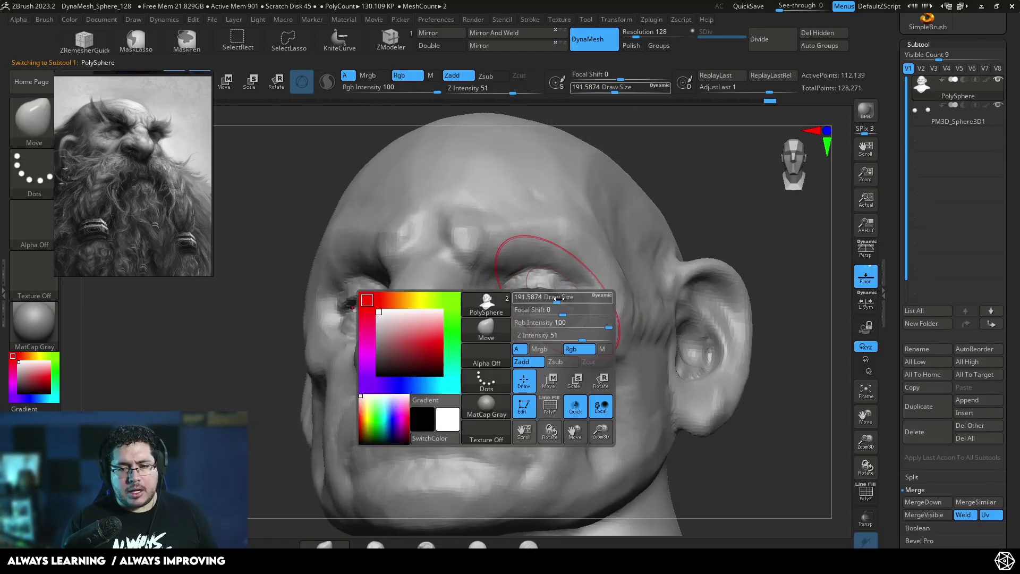
{"action": "left_click_drag", "start_coordinate": [721, 196], "coordinate": [765, 199], "text": "shift"}
{"action": "left_click_drag", "start_coordinate": [526, 304], "coordinate": [531, 300]}
{"action": "left_click_drag", "start_coordinate": [765, 298], "coordinate": [716, 284]}
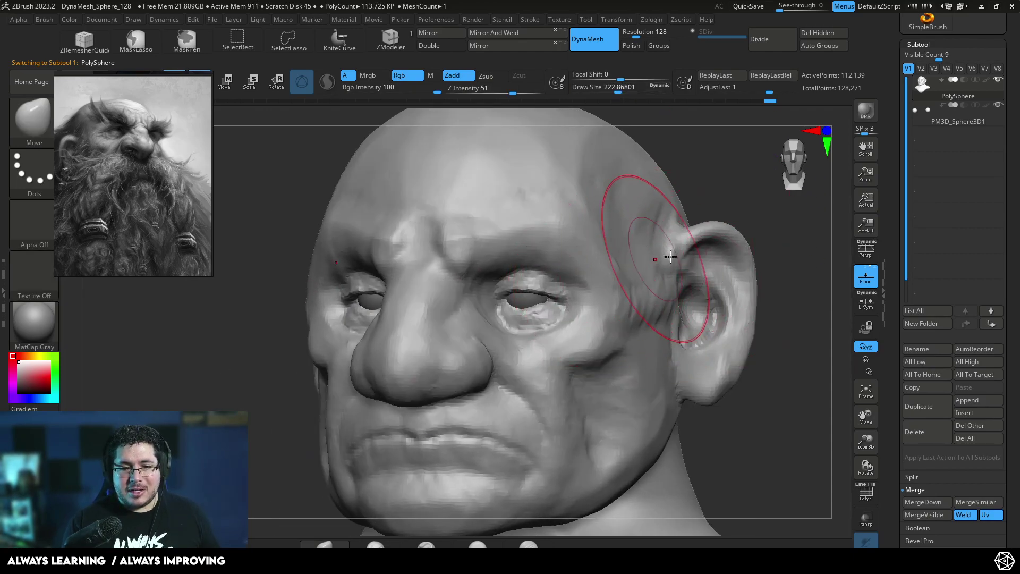
{"action": "left_click_drag", "start_coordinate": [747, 251], "coordinate": [727, 313], "text": "shift"}
{"action": "key", "text": "ctrl+z"}
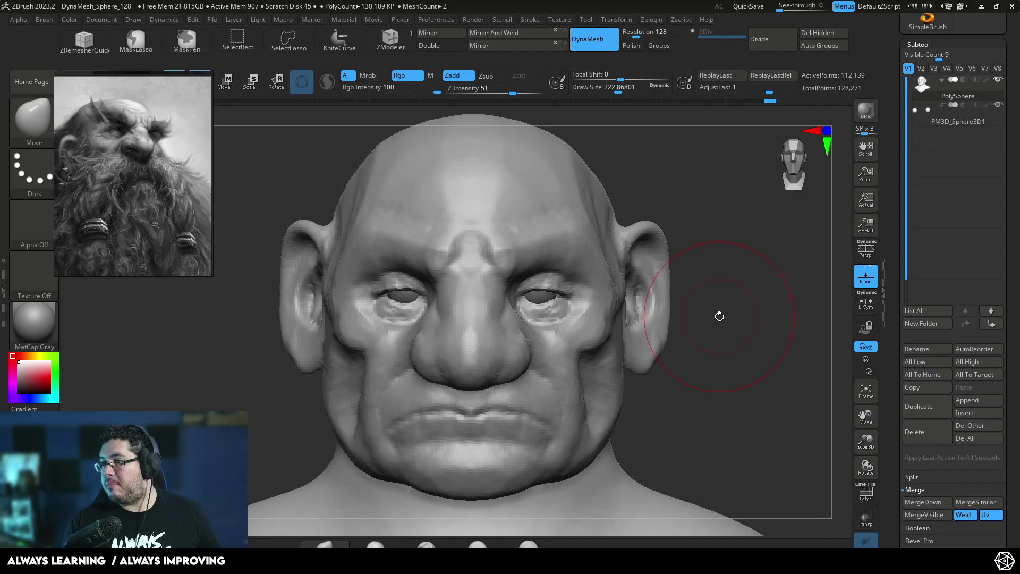
Build up the brow ridges above the eyes with ClayBuildup at a draw size of about 68.
{"action": "mouse_move", "coordinate": [690, 289]}
{"action": "left_mouse_down"}
{"action": "mouse_move", "coordinate": [698, 344]}
{"action": "mouse_move", "coordinate": [697, 321]}
{"action": "mouse_move", "coordinate": [682, 321]}
{"action": "left_mouse_up"}
{"action": "key", "text": "space"}
{"action": "left_click_drag", "start_coordinate": [643, 267], "coordinate": [648, 282], "text": "alt"}
{"action": "key", "text": "b"}
{"action": "key", "text": "c"}
{"action": "key", "text": "b"}
{"action": "key", "text": "space"}
{"action": "left_click_drag", "start_coordinate": [473, 259], "coordinate": [465, 259]}
{"action": "mouse_move", "coordinate": [704, 197]}
{"action": "left_mouse_down", "text": "alt"}
{"action": "mouse_move", "coordinate": [701, 221]}
{"action": "mouse_move", "coordinate": [744, 223]}
{"action": "left_mouse_up", "text": "alt"}
{"action": "key", "text": "space"}
{"action": "left_click_drag", "start_coordinate": [468, 271], "coordinate": [428, 285]}
{"action": "key", "text": "space"}
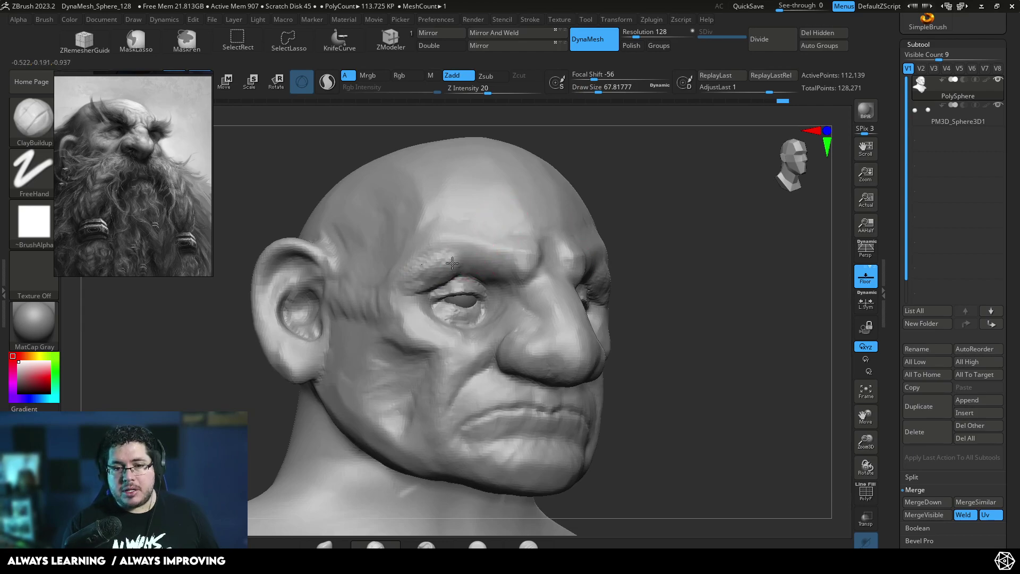
Sculpt the inner brows and the frown folds above the nose with ClayBuildup at a draw size of about 90.
{"action": "left_click_drag", "start_coordinate": [672, 202], "coordinate": [589, 207]}
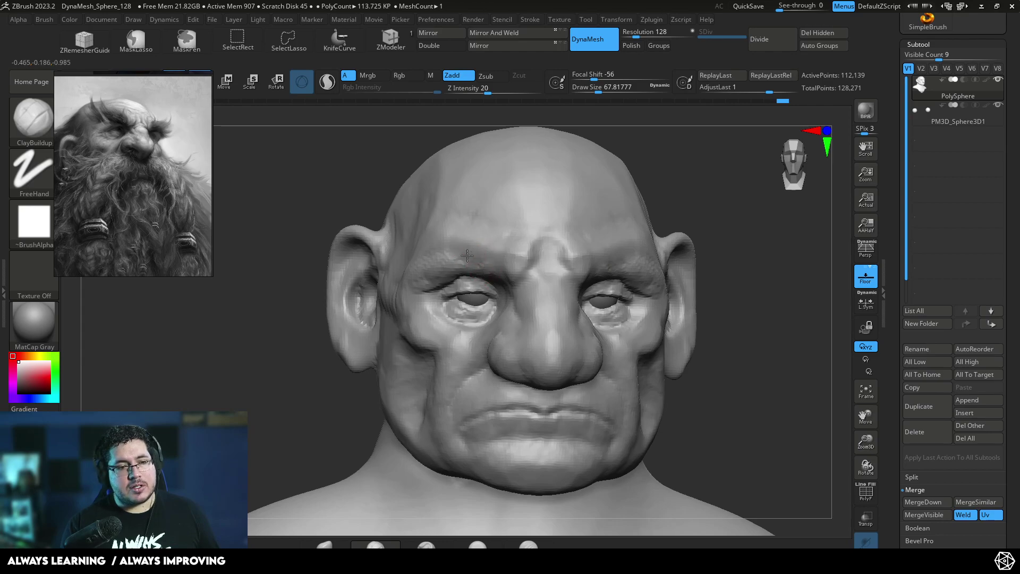
{"action": "left_click_drag", "start_coordinate": [500, 272], "coordinate": [530, 253]}
{"action": "left_click_drag", "start_coordinate": [668, 192], "coordinate": [743, 192]}
{"action": "left_click_drag", "start_coordinate": [521, 253], "coordinate": [537, 244]}
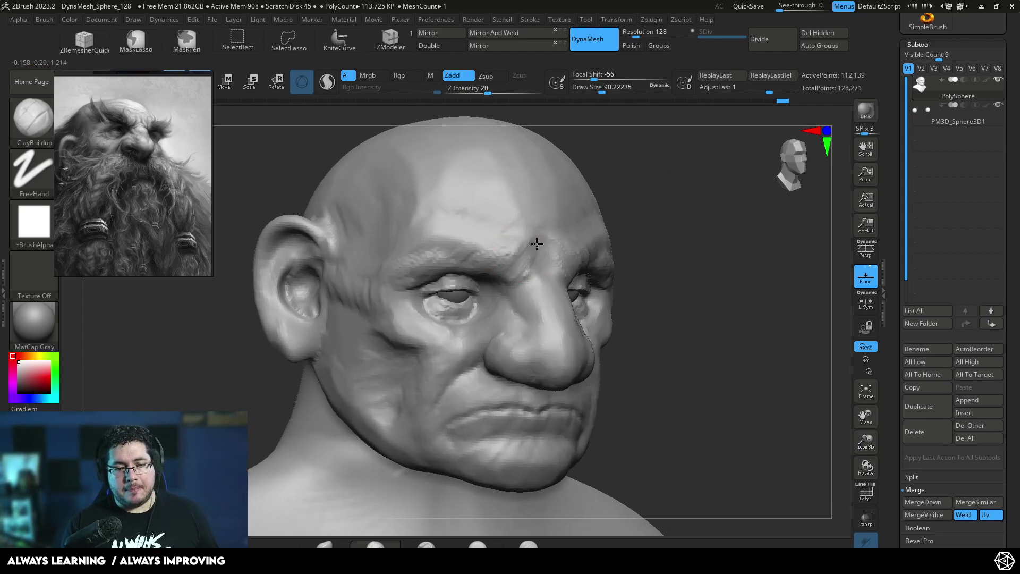
{"action": "mouse_move", "coordinate": [506, 280]}
{"action": "left_mouse_down"}
{"action": "mouse_move", "coordinate": [525, 279]}
{"action": "mouse_move", "coordinate": [540, 259]}
{"action": "left_mouse_up"}
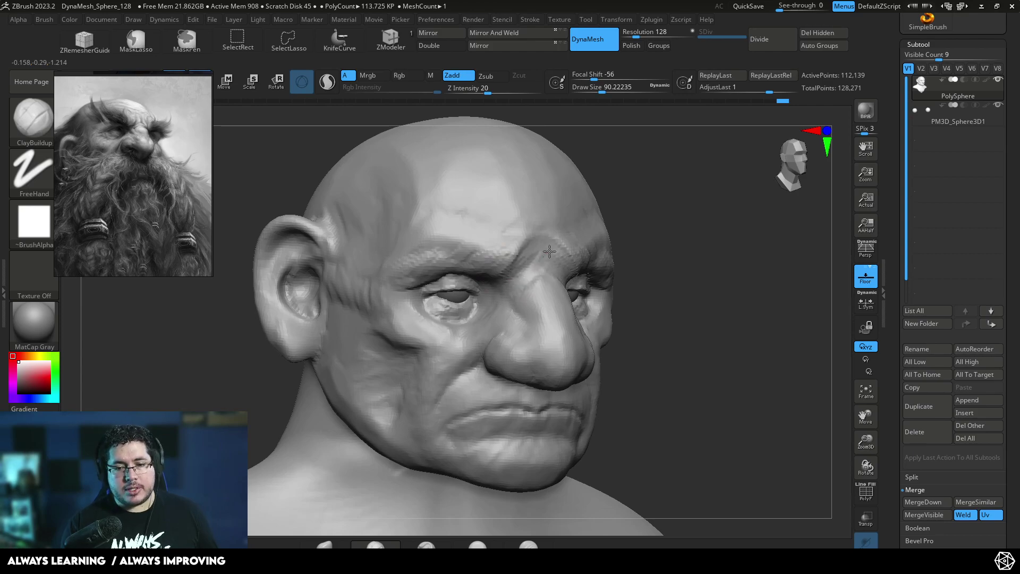
{"action": "left_click_drag", "start_coordinate": [667, 178], "coordinate": [667, 199]}
{"action": "mouse_move", "coordinate": [513, 257]}
{"action": "left_mouse_down"}
{"action": "mouse_move", "coordinate": [508, 265]}
{"action": "mouse_move", "coordinate": [506, 241]}
{"action": "mouse_move", "coordinate": [486, 277]}
{"action": "mouse_move", "coordinate": [507, 242]}
{"action": "mouse_move", "coordinate": [510, 268]}
{"action": "left_mouse_up"}
{"action": "mouse_move", "coordinate": [467, 239]}
{"action": "left_mouse_down"}
{"action": "mouse_move", "coordinate": [416, 248]}
{"action": "mouse_move", "coordinate": [452, 250]}
{"action": "mouse_move", "coordinate": [434, 235]}
{"action": "left_mouse_up"}
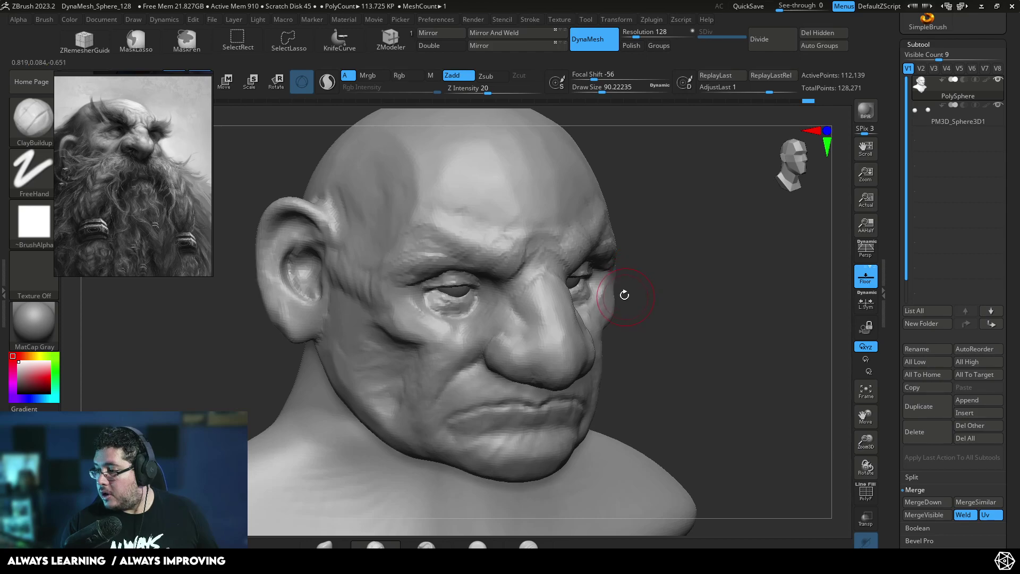
Fill in the bridge of the nose between the brows with ClayBuildup, raising the draw size to about 94.
{"action": "left_click_drag", "start_coordinate": [631, 287], "coordinate": [624, 273], "text": "alt"}
{"action": "key", "text": "space"}
{"action": "left_click_drag", "start_coordinate": [536, 262], "coordinate": [532, 262]}
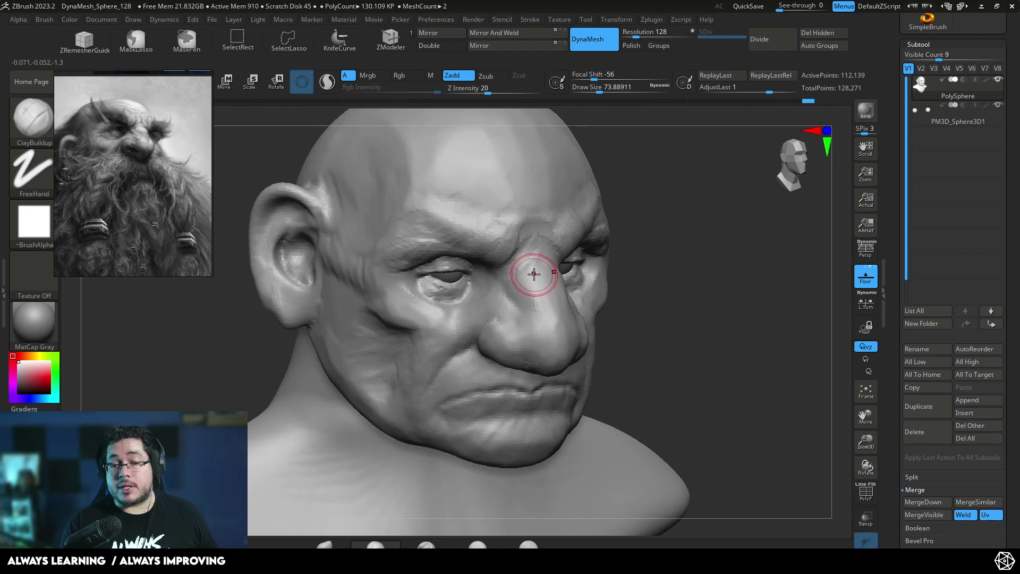
{"action": "key", "text": "space"}
{"action": "left_click_drag", "start_coordinate": [534, 271], "coordinate": [536, 251]}
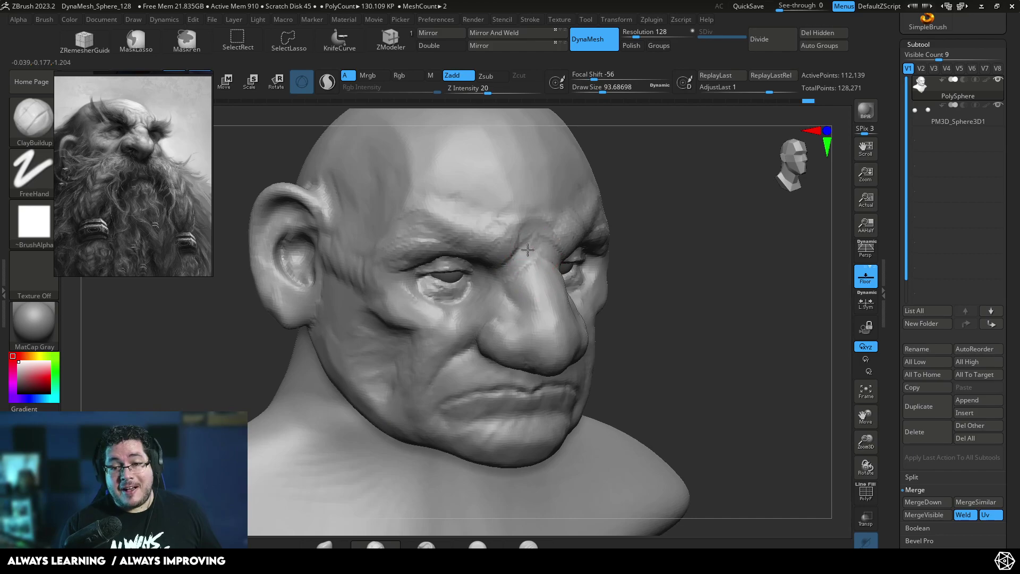
Refine the brow ridge and the bags under the eyes with ClayBuildup at a draw size of about 56.
{"action": "left_click_drag", "start_coordinate": [658, 232], "coordinate": [685, 205]}
{"action": "key", "text": "space"}
{"action": "mouse_move", "coordinate": [492, 260]}
{"action": "left_mouse_down"}
{"action": "mouse_move", "coordinate": [434, 248]}
{"action": "mouse_move", "coordinate": [455, 254]}
{"action": "left_mouse_up"}
{"action": "key", "text": "space"}
{"action": "left_click_drag", "start_coordinate": [651, 210], "coordinate": [515, 218]}
{"action": "left_click_drag", "start_coordinate": [552, 246], "coordinate": [545, 249]}
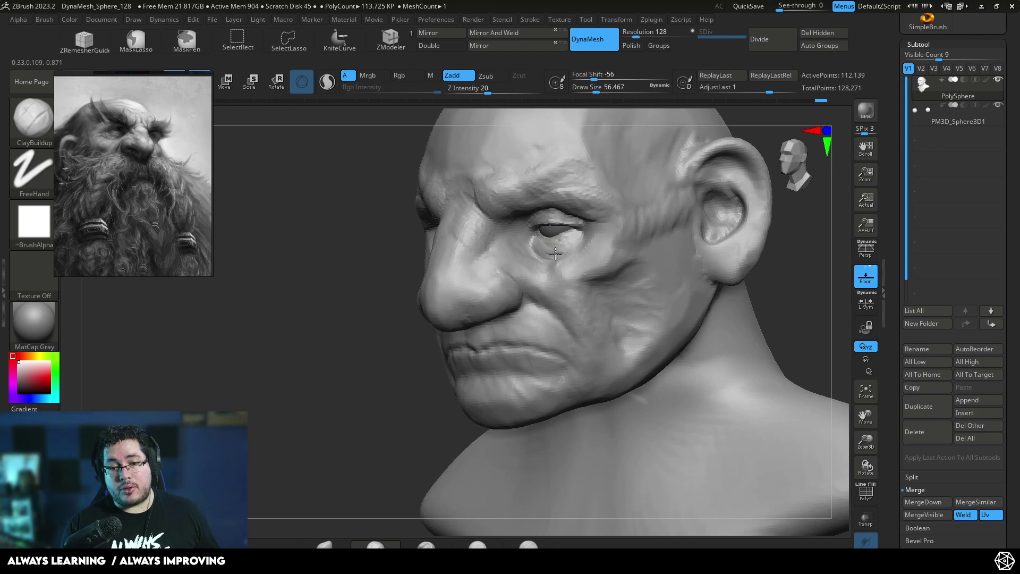
{"action": "left_click_drag", "start_coordinate": [577, 244], "coordinate": [581, 238]}
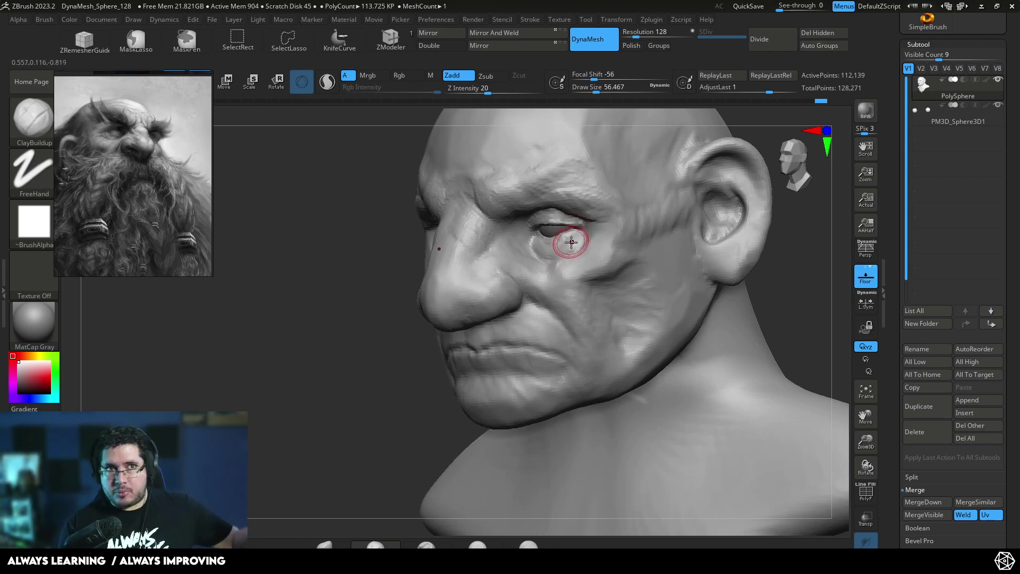
{"action": "left_click_drag", "start_coordinate": [535, 230], "coordinate": [533, 246], "text": "alt"}
Detail the inner eye corners and lower eyelid edges with ClayBuildup at draw sizes of about 27 to 33.
{"action": "key", "text": "space"}
{"action": "left_click_drag", "start_coordinate": [340, 368], "coordinate": [451, 361]}
{"action": "key", "text": "space"}
{"action": "left_click_drag", "start_coordinate": [443, 245], "coordinate": [450, 245]}
{"action": "key", "text": "space"}
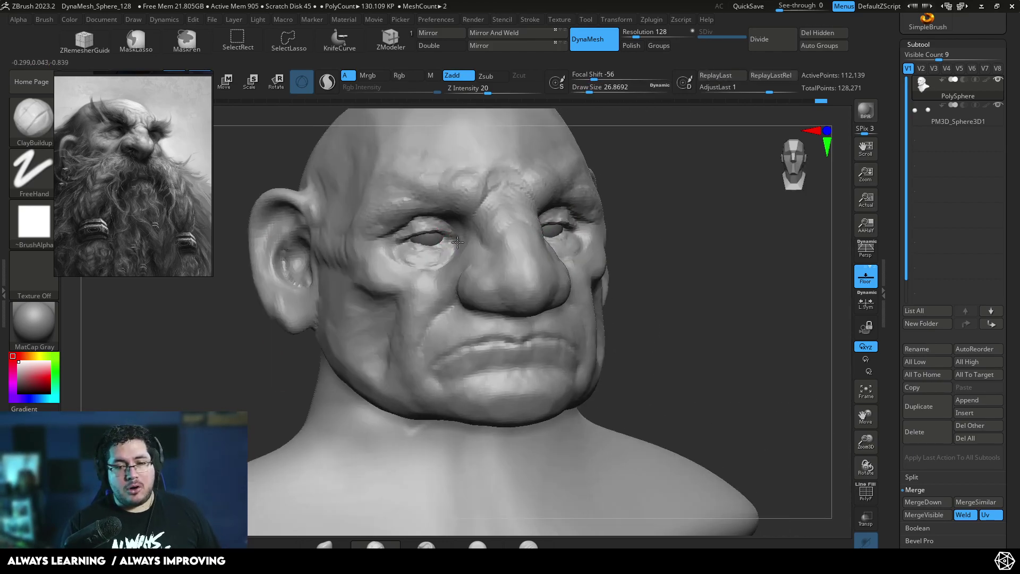
{"action": "left_click_drag", "start_coordinate": [610, 192], "coordinate": [536, 240]}
{"action": "key", "text": "space"}
{"action": "left_click_drag", "start_coordinate": [539, 239], "coordinate": [543, 239]}
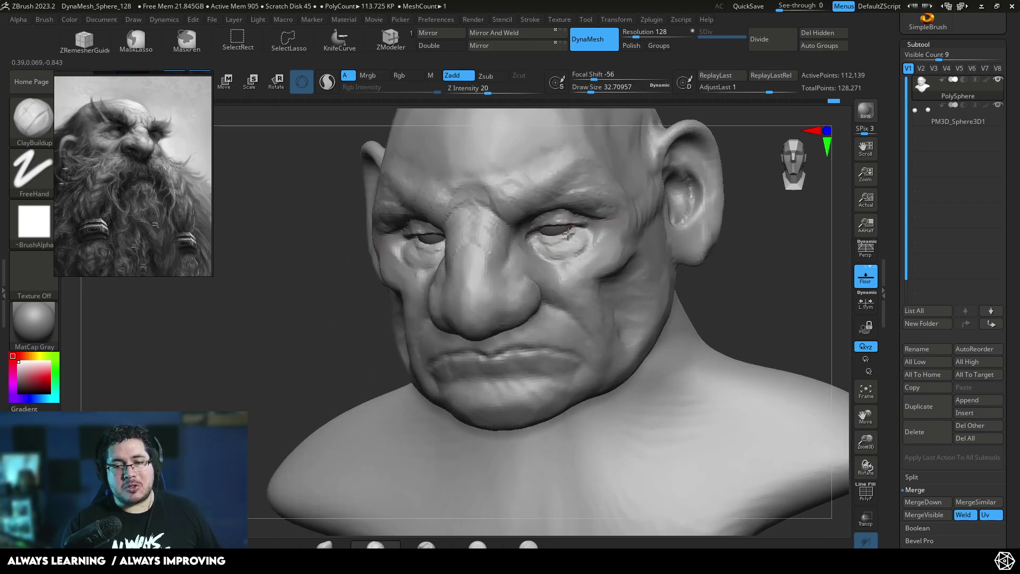
{"action": "left_click_drag", "start_coordinate": [762, 232], "coordinate": [711, 236]}
{"action": "left_click_drag", "start_coordinate": [579, 243], "coordinate": [571, 238]}
{"action": "mouse_move", "coordinate": [760, 235]}
{"action": "left_mouse_down"}
{"action": "mouse_move", "coordinate": [779, 216]}
{"action": "mouse_move", "coordinate": [682, 234]}
{"action": "left_mouse_up"}
Sculpt the philtrum below the nose and the upper lip with ClayBuildup at a draw size of about 68.
{"action": "key", "text": "space"}
{"action": "left_click_drag", "start_coordinate": [671, 237], "coordinate": [675, 237]}
{"action": "key", "text": "space"}
{"action": "left_click_drag", "start_coordinate": [458, 233], "coordinate": [468, 269]}
{"action": "key", "text": "space"}
{"action": "left_click_drag", "start_coordinate": [548, 276], "coordinate": [545, 275]}
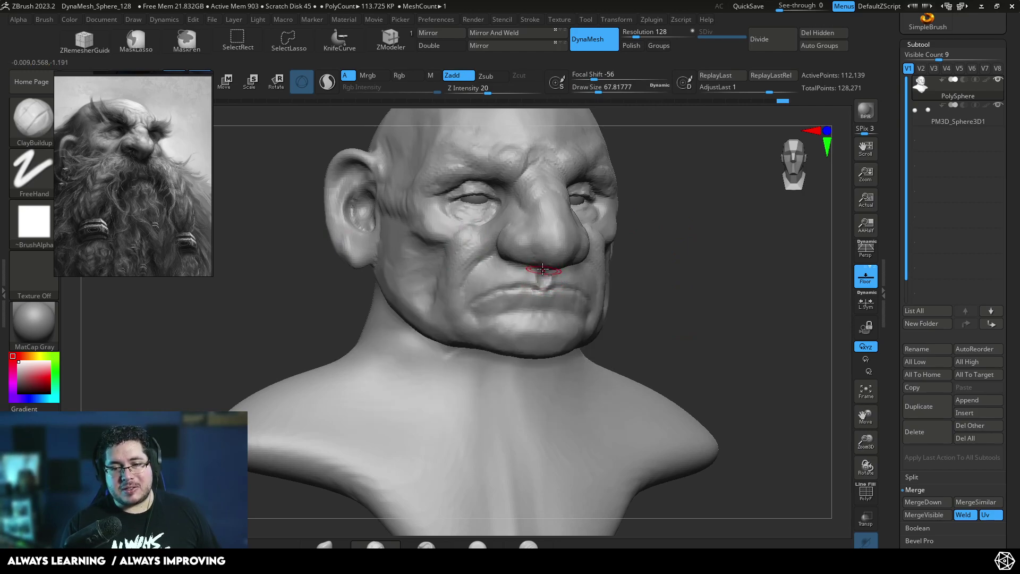
{"action": "left_click_drag", "start_coordinate": [542, 293], "coordinate": [542, 294]}
{"action": "key", "text": "f"}
{"action": "left_click_drag", "start_coordinate": [664, 243], "coordinate": [700, 243]}
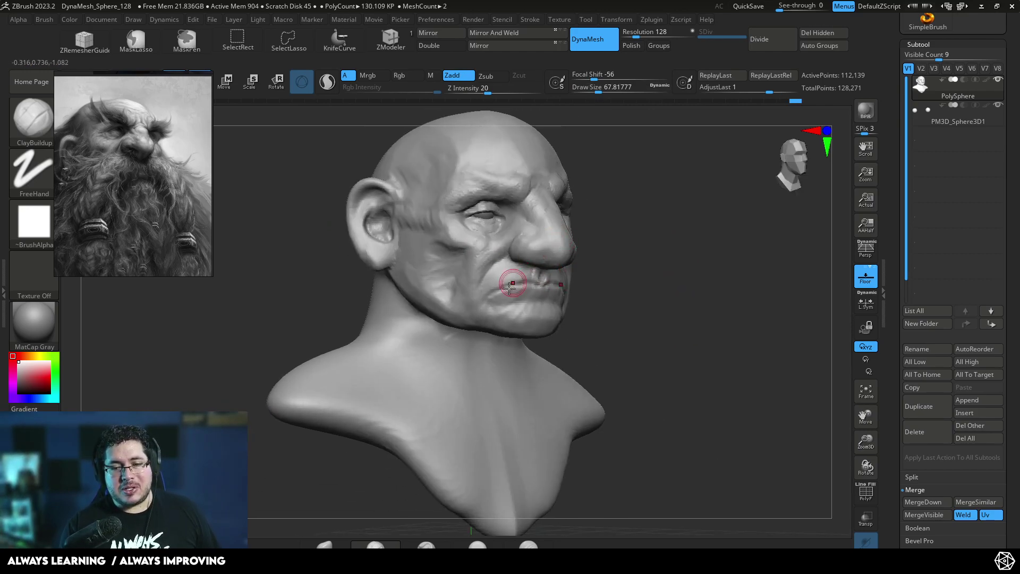
{"action": "left_click_drag", "start_coordinate": [628, 264], "coordinate": [611, 287], "text": "alt"}
{"action": "mouse_move", "coordinate": [611, 266]}
{"action": "left_mouse_down"}
{"action": "mouse_move", "coordinate": [574, 264]}
{"action": "mouse_move", "coordinate": [574, 286]}
{"action": "mouse_move", "coordinate": [523, 314]}
{"action": "left_mouse_up"}
Reshape the mouth corners and lip profile with the Move brush at a draw size of about 187.
{"action": "key", "text": "b"}
{"action": "key", "text": "m"}
{"action": "key", "text": "v"}
{"action": "key", "text": "space"}
{"action": "left_click_drag", "start_coordinate": [515, 371], "coordinate": [505, 372]}
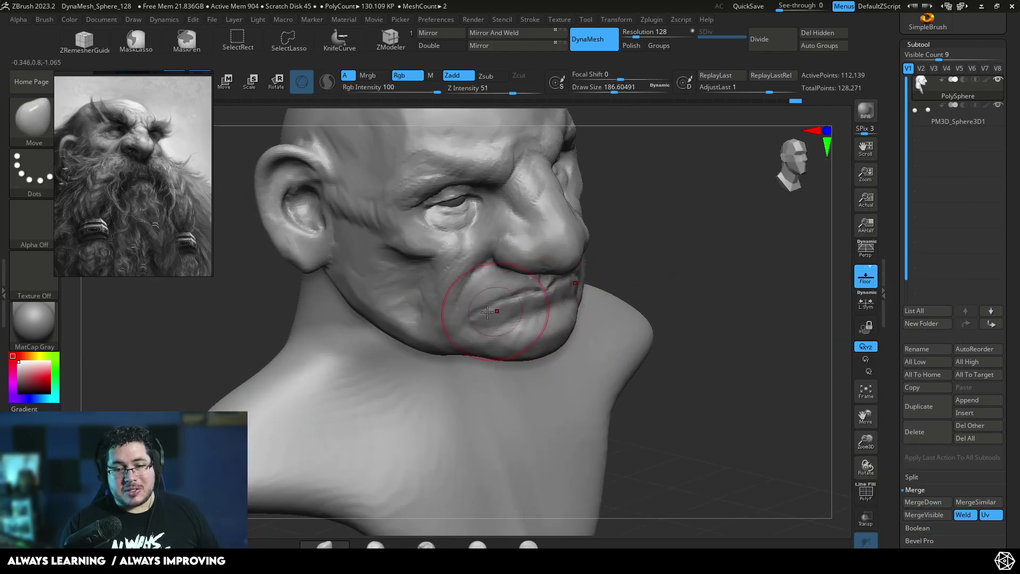
{"action": "left_click_drag", "start_coordinate": [649, 242], "coordinate": [669, 239], "text": "shift"}
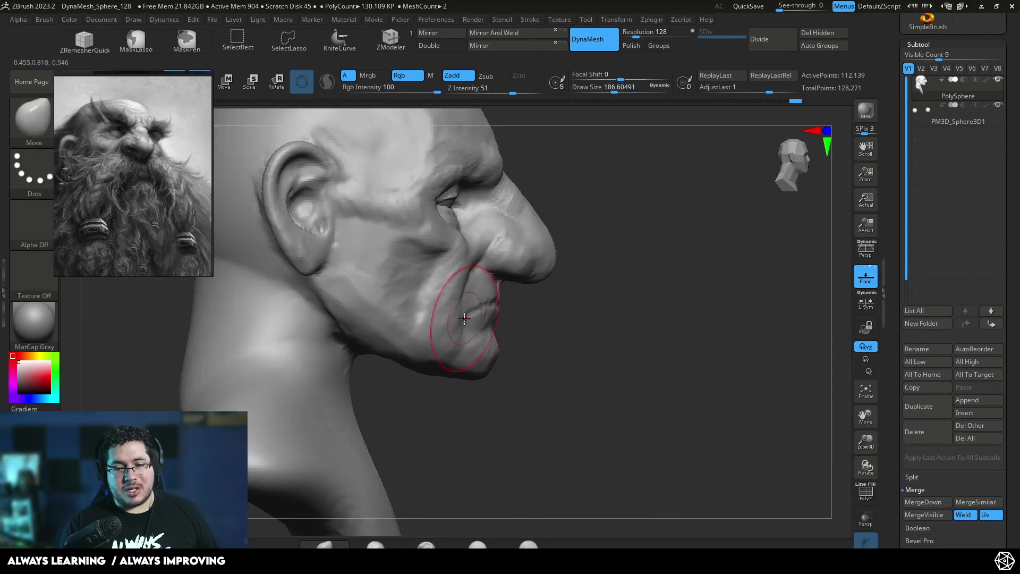
{"action": "left_click_drag", "start_coordinate": [556, 311], "coordinate": [390, 307]}
{"action": "left_click_drag", "start_coordinate": [519, 296], "coordinate": [690, 276]}
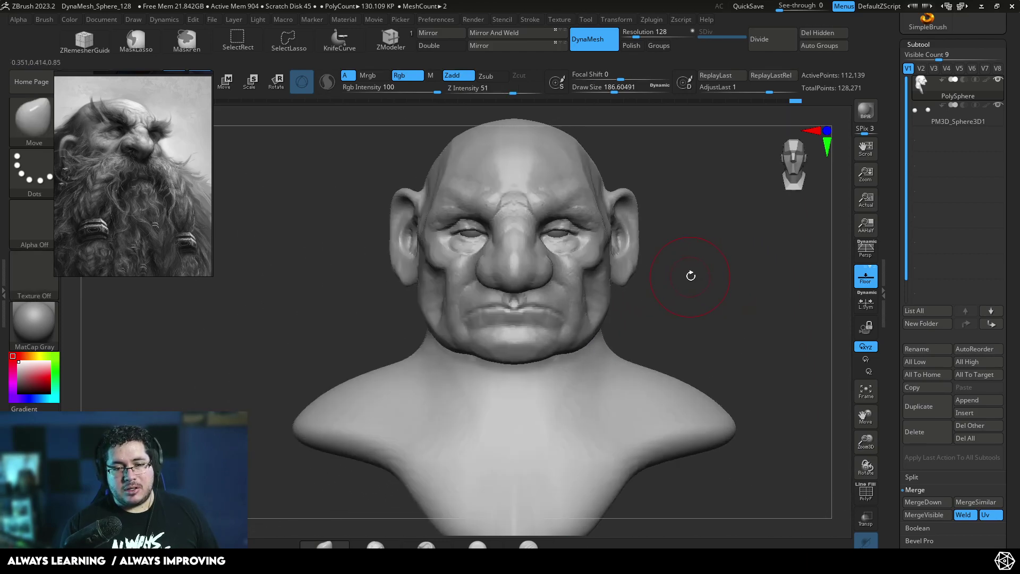
{"action": "mouse_move", "coordinate": [690, 220]}
{"action": "left_mouse_down"}
{"action": "mouse_move", "coordinate": [692, 282]}
{"action": "mouse_move", "coordinate": [678, 289]}
{"action": "left_mouse_up"}
Carve the creases around the nostril wings with DamStandard at a draw size of about 68.
{"action": "key", "text": "b"}
{"action": "key", "text": "d"}
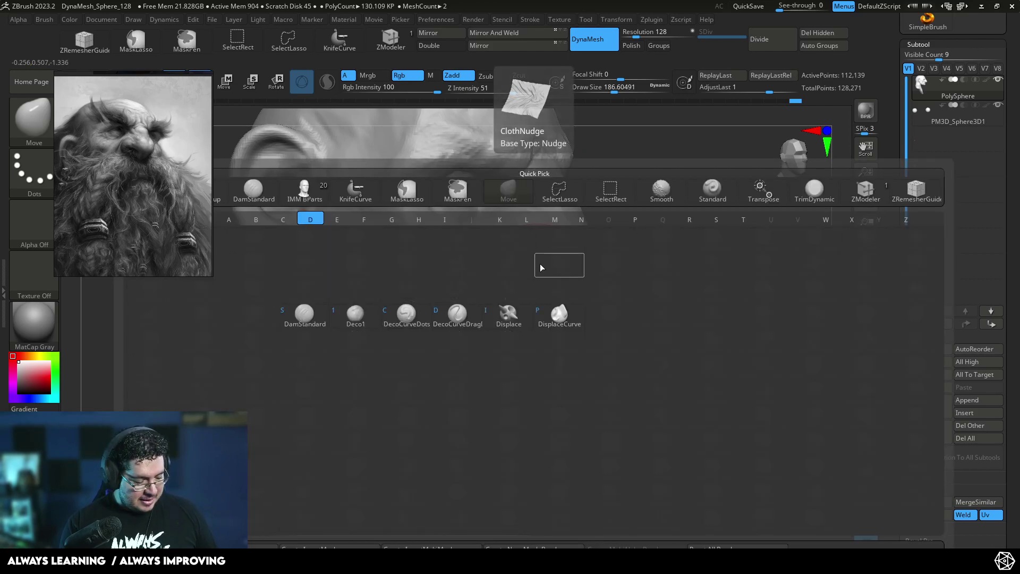
{"action": "key", "text": "s"}
{"action": "key", "text": "space"}
{"action": "left_click_drag", "start_coordinate": [653, 296], "coordinate": [662, 339]}
{"action": "key", "text": "space"}
{"action": "left_click_drag", "start_coordinate": [537, 245], "coordinate": [509, 233]}
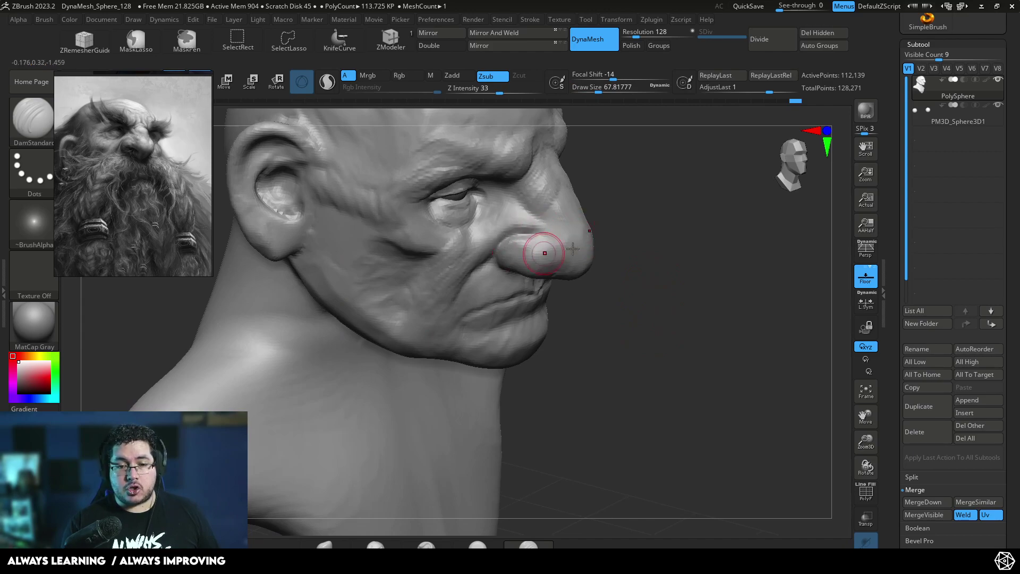
{"action": "left_click_drag", "start_coordinate": [707, 249], "coordinate": [632, 239]}
{"action": "left_click_drag", "start_coordinate": [740, 223], "coordinate": [797, 170]}
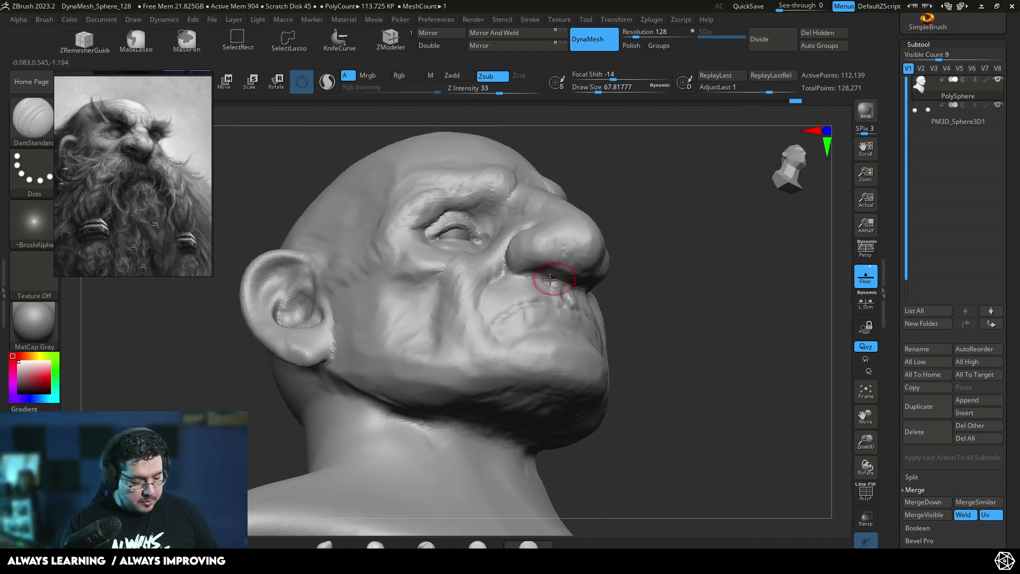
Hollow out the nostrils on the underside of the nose with ClayBuildup at a draw size of about 68.
{"action": "key", "text": "b"}
{"action": "key", "text": "c"}
{"action": "key", "text": "b"}
{"action": "key", "text": "space"}
{"action": "mouse_move", "coordinate": [543, 263]}
{"action": "left_mouse_down", "text": "alt"}
{"action": "mouse_move", "coordinate": [557, 260]}
{"action": "mouse_move", "coordinate": [547, 255]}
{"action": "left_mouse_up", "text": "alt"}
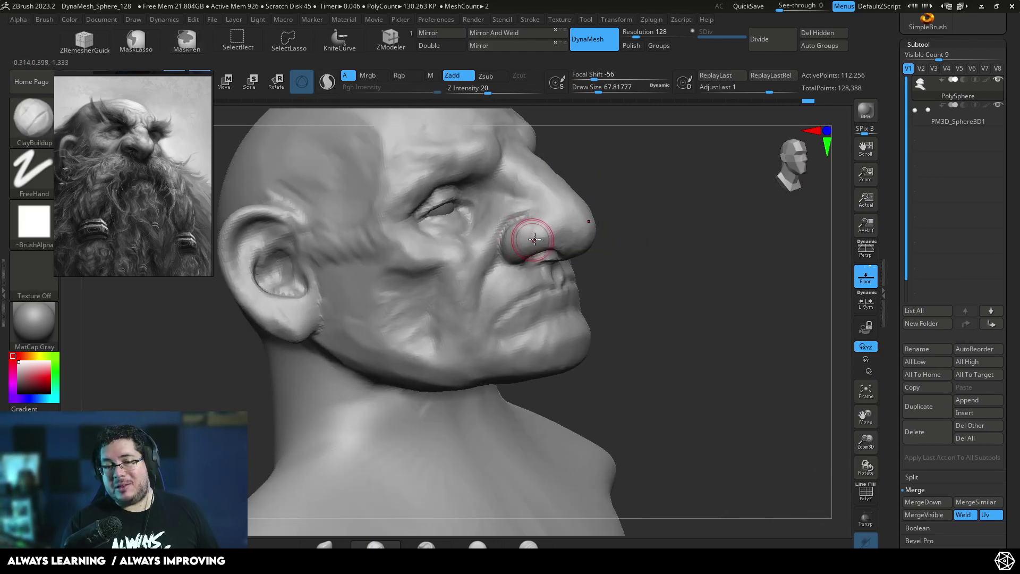
Flatten the nostril wings with TrimDynamic at a draw size of about 90.
{"action": "key", "text": "b"}
{"action": "key", "text": "space"}
{"action": "left_click_drag", "start_coordinate": [530, 235], "coordinate": [529, 241]}
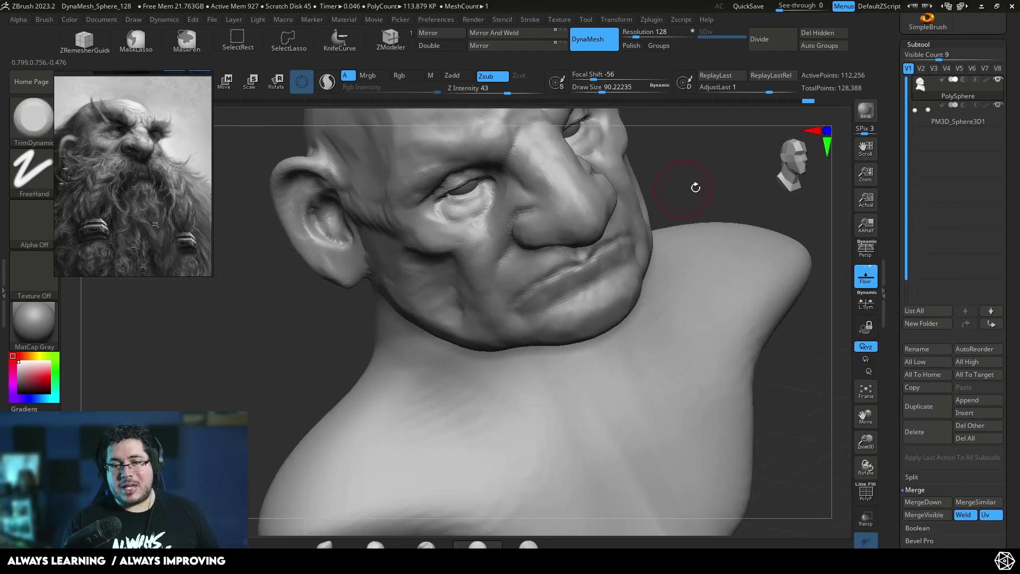
Carve the crease around the nostril wing in side view with DamStandard at a draw size of about 33.
{"action": "left_click_drag", "start_coordinate": [694, 187], "coordinate": [588, 225]}
{"action": "key", "text": "b"}
{"action": "key", "text": "d"}
{"action": "key", "text": "s"}
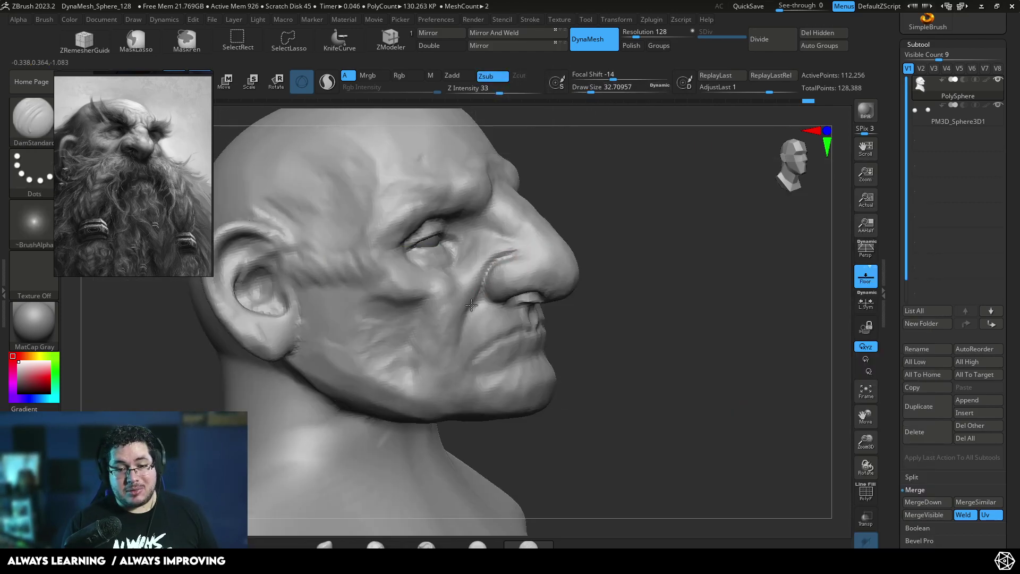
Build up the cheek beside the nose and the nasolabial fold with ClayBuildup at a draw size of about 77.
{"action": "key", "text": "b"}
{"action": "key", "text": "c"}
{"action": "key", "text": "b"}
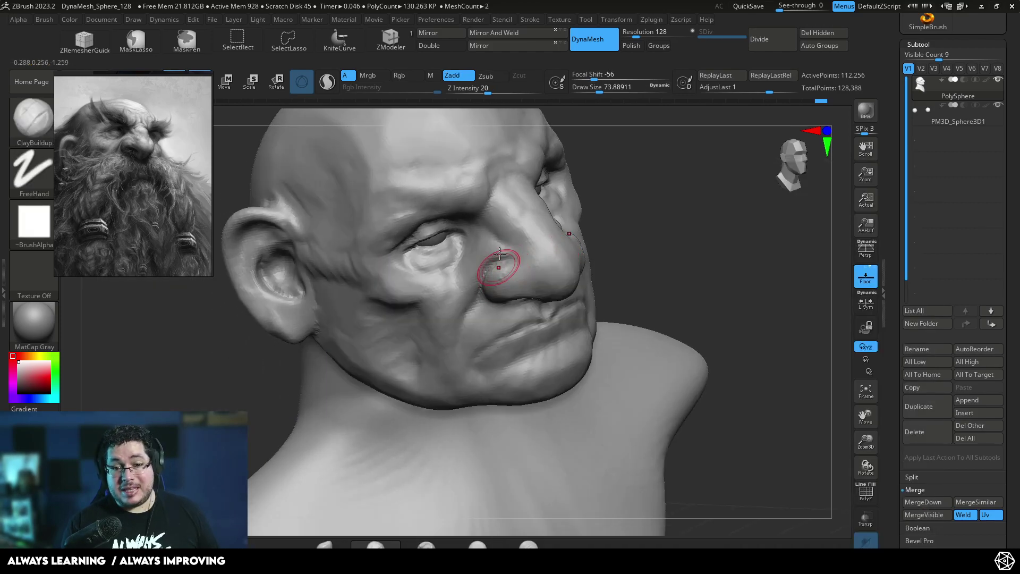
{"action": "left_click_drag", "start_coordinate": [499, 254], "coordinate": [487, 238]}
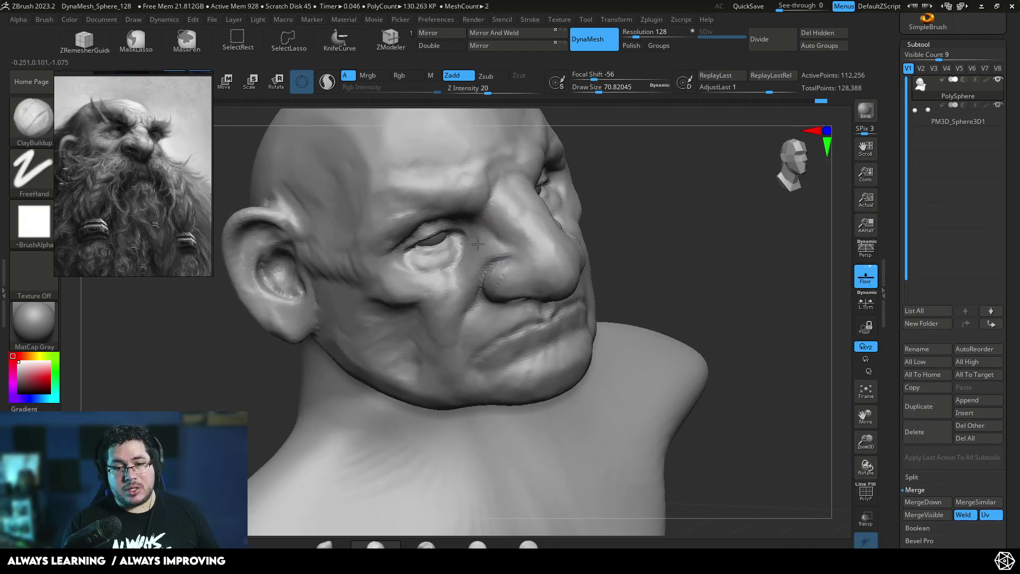
{"action": "key", "text": "space"}
{"action": "left_click_drag", "start_coordinate": [485, 231], "coordinate": [477, 230]}
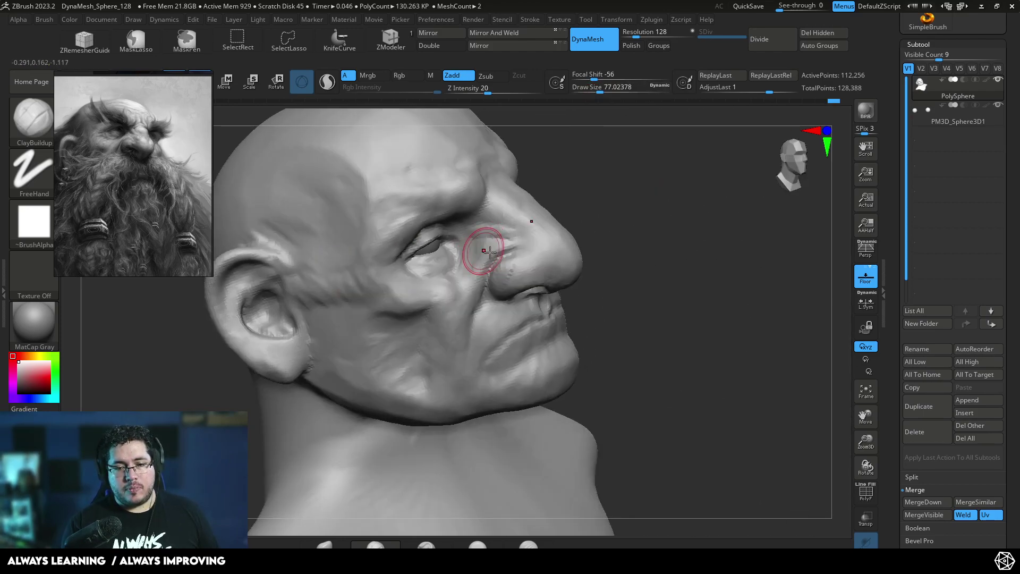
{"action": "left_click_drag", "start_coordinate": [478, 250], "coordinate": [468, 254]}
{"action": "mouse_move", "coordinate": [460, 301]}
{"action": "left_mouse_down"}
{"action": "mouse_move", "coordinate": [449, 324]}
{"action": "mouse_move", "coordinate": [459, 327]}
{"action": "left_mouse_up"}
{"action": "left_click_drag", "start_coordinate": [459, 283], "coordinate": [435, 302]}
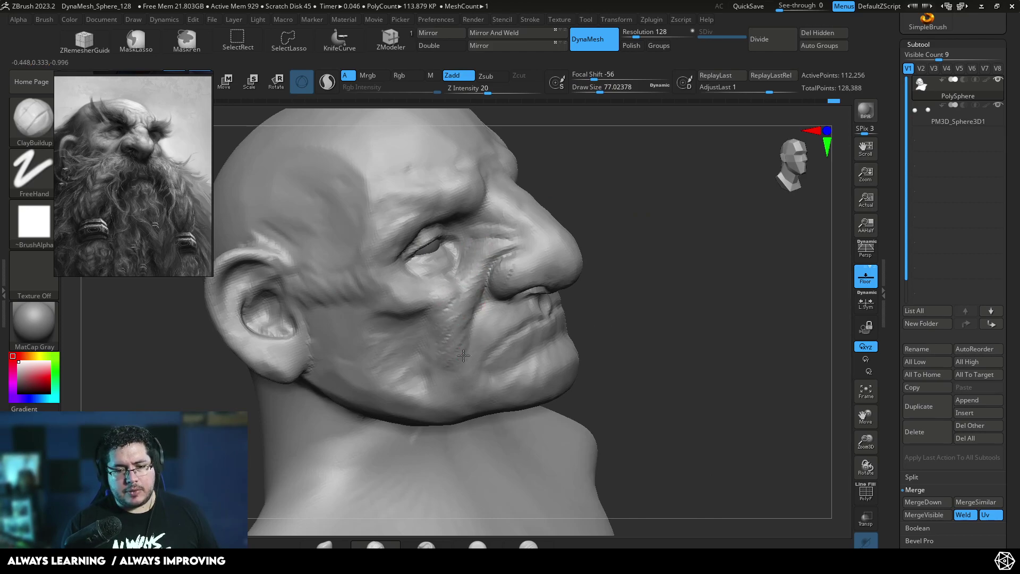
Flatten the cheek below the eye with TrimDynamic at a draw size of about 108.
{"action": "left_click_drag", "start_coordinate": [778, 229], "coordinate": [604, 257]}
{"action": "key", "text": "space"}
{"action": "key", "text": "b"}
{"action": "key", "text": "t"}
{"action": "key", "text": "d"}
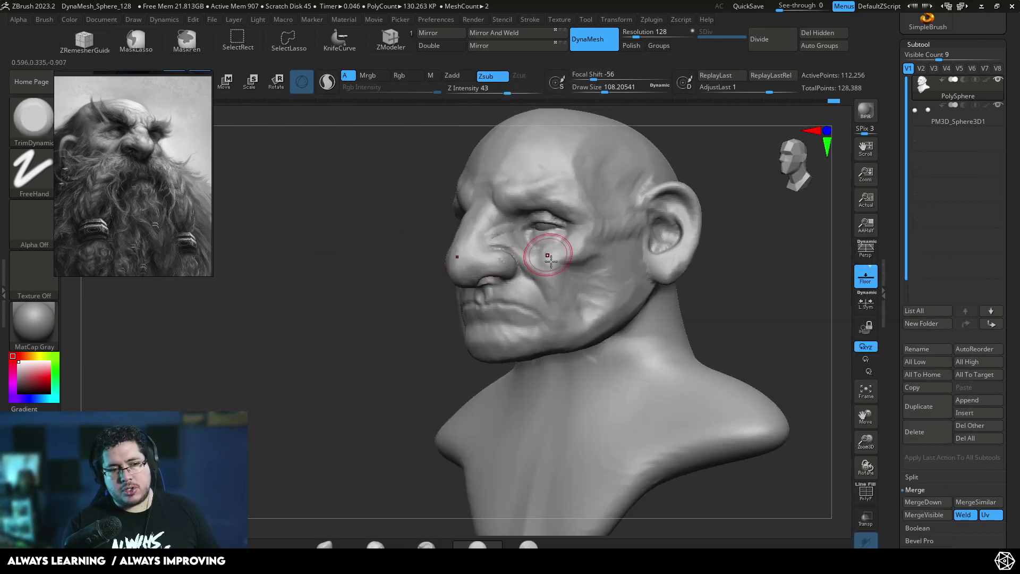
Reshape the nostril wings and the side of the nose with the Move brush from several angles.
{"action": "left_click_drag", "start_coordinate": [372, 353], "coordinate": [662, 276]}
{"action": "key", "text": "b"}
{"action": "key", "text": "m"}
{"action": "key", "text": "v"}
{"action": "key", "text": "space"}
{"action": "key", "text": "space"}
{"action": "left_click_drag", "start_coordinate": [515, 280], "coordinate": [505, 269]}
{"action": "left_click_drag", "start_coordinate": [675, 269], "coordinate": [510, 251]}
{"action": "mouse_move", "coordinate": [763, 217]}
{"action": "left_mouse_down"}
{"action": "mouse_move", "coordinate": [810, 228]}
{"action": "mouse_move", "coordinate": [845, 220]}
{"action": "left_mouse_up"}
{"action": "key", "text": "space"}
{"action": "left_click_drag", "start_coordinate": [708, 214], "coordinate": [661, 218]}
{"action": "key", "text": "space"}
{"action": "left_click_drag", "start_coordinate": [517, 242], "coordinate": [511, 240]}
Build up the area between the nose and the inner eye with ClayBuildup at a draw size of about 80.
{"action": "mouse_move", "coordinate": [759, 221]}
{"action": "left_mouse_down"}
{"action": "mouse_move", "coordinate": [600, 213]}
{"action": "mouse_move", "coordinate": [540, 241]}
{"action": "left_mouse_up"}
{"action": "key", "text": "b"}
{"action": "key", "text": "c"}
{"action": "key", "text": "b"}
{"action": "key", "text": "space"}
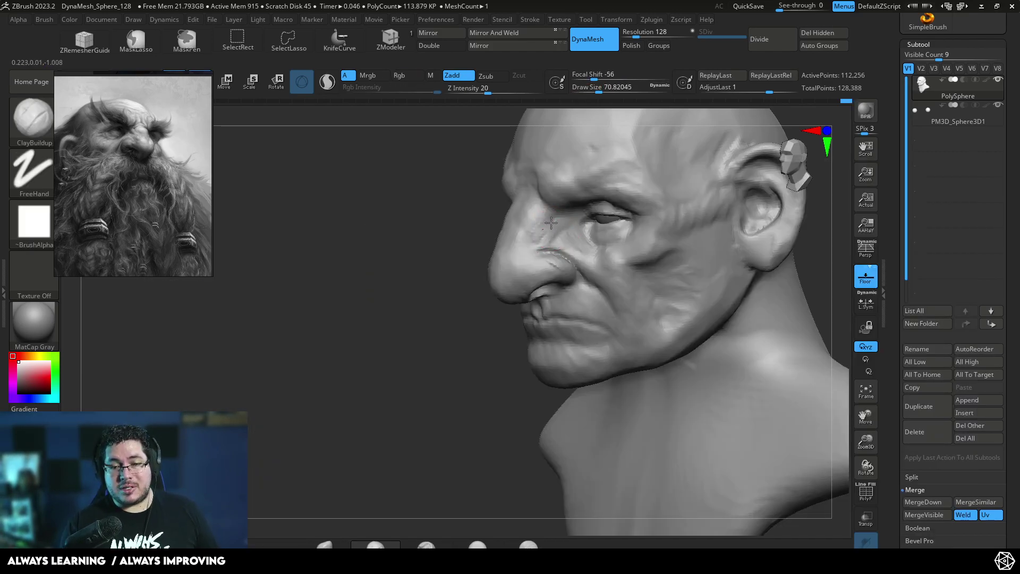
{"action": "left_click_drag", "start_coordinate": [457, 260], "coordinate": [680, 232]}
{"action": "key", "text": "space"}
{"action": "left_click_drag", "start_coordinate": [536, 249], "coordinate": [499, 255]}
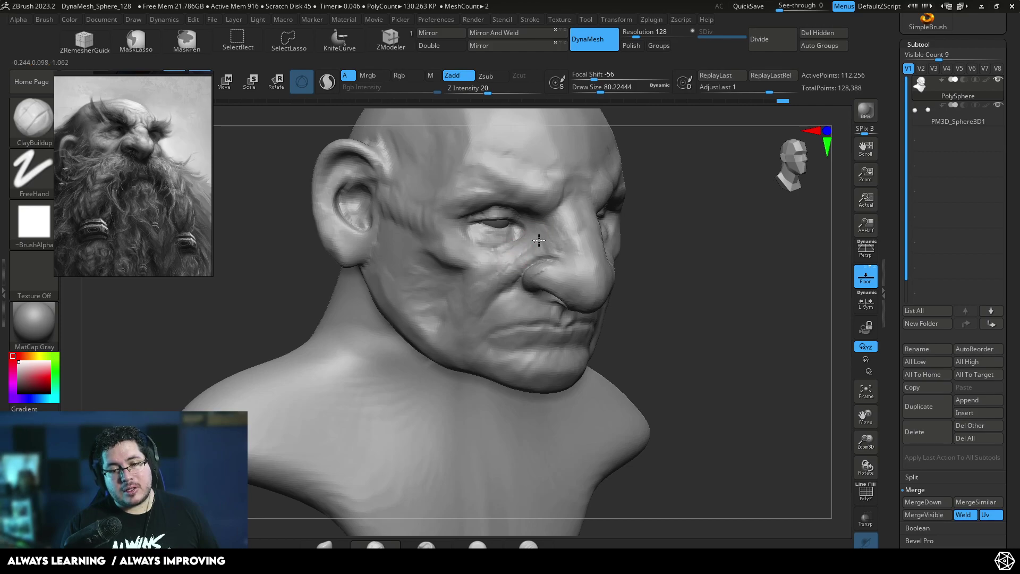
{"action": "left_click_drag", "start_coordinate": [656, 244], "coordinate": [654, 259]}
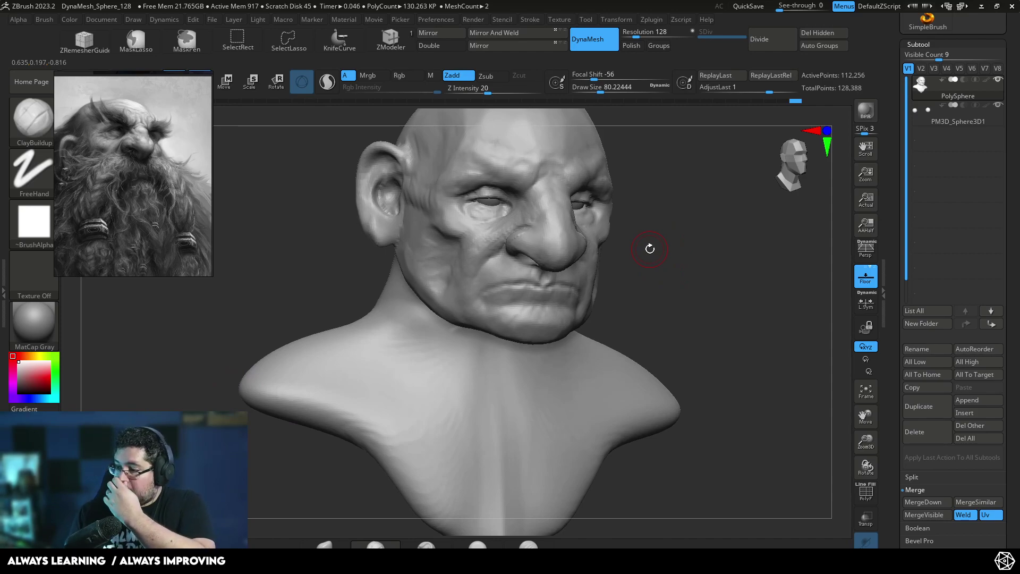
Rework the hollow beneath the cheekbone and the adjoining cheek with ClayBuildup at a draw size of about 104.
{"action": "mouse_move", "coordinate": [675, 277]}
{"action": "left_mouse_down"}
{"action": "mouse_move", "coordinate": [641, 275]}
{"action": "mouse_move", "coordinate": [664, 250]}
{"action": "left_mouse_up"}
{"action": "key", "text": "space"}
{"action": "key", "text": "space"}
{"action": "mouse_move", "coordinate": [735, 232]}
{"action": "left_mouse_down", "text": "alt"}
{"action": "mouse_move", "coordinate": [715, 261]}
{"action": "mouse_move", "coordinate": [653, 272]}
{"action": "left_mouse_up", "text": "alt"}
{"action": "left_click_drag", "start_coordinate": [733, 255], "coordinate": [696, 263]}
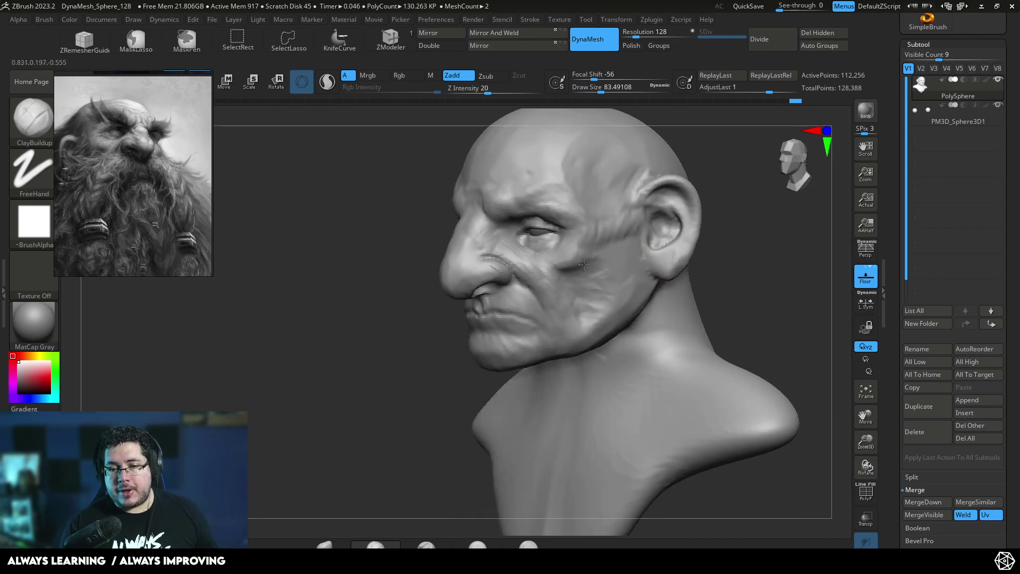
{"action": "mouse_move", "coordinate": [599, 250]}
{"action": "left_mouse_down"}
{"action": "mouse_move", "coordinate": [589, 262]}
{"action": "mouse_move", "coordinate": [601, 260]}
{"action": "left_mouse_up"}
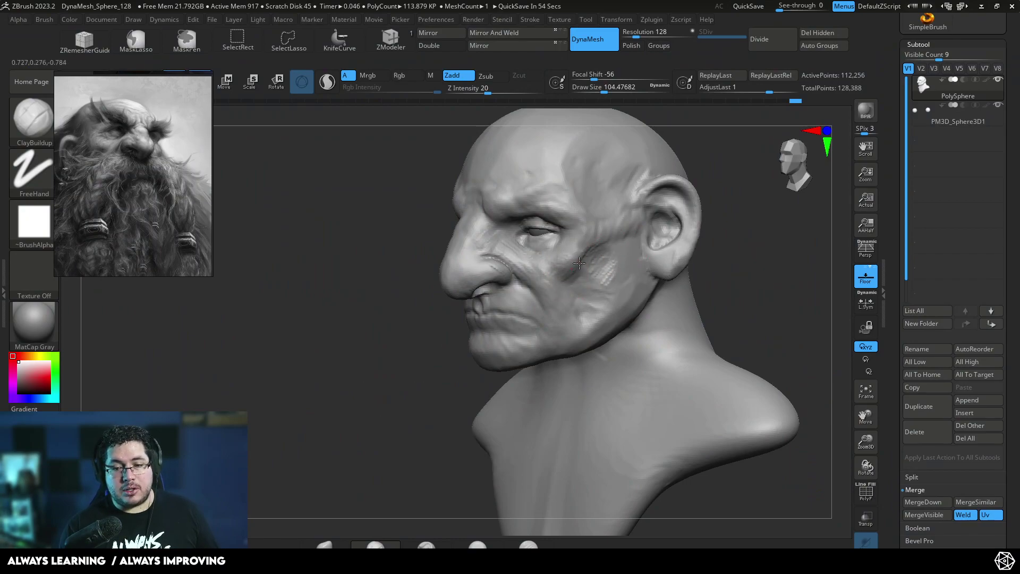
{"action": "left_click_drag", "start_coordinate": [767, 210], "coordinate": [773, 212], "text": "shift"}
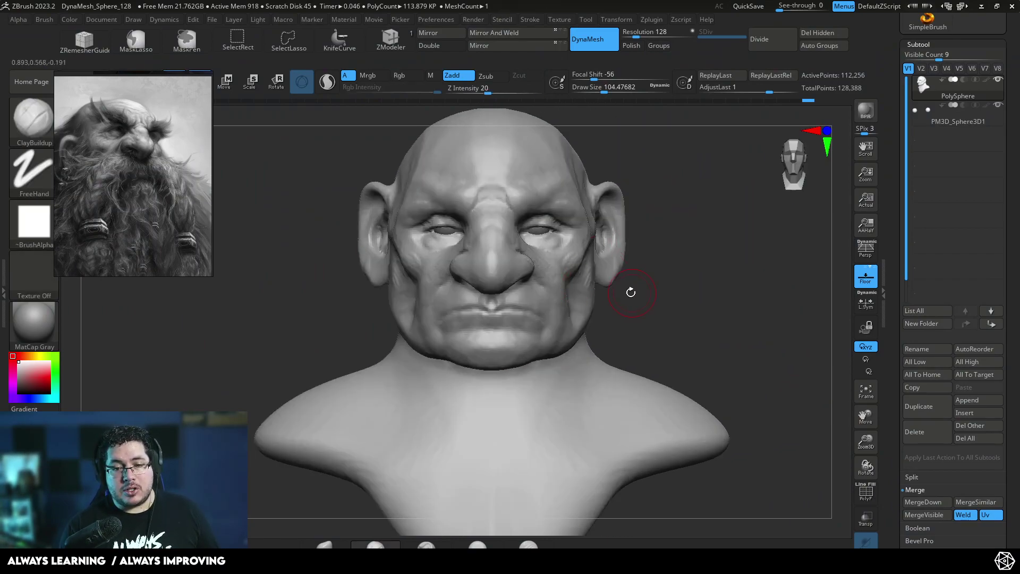
Add and smooth volume on the cheeks and around the mouth corners with ClayBuildup at a draw size of about 104.
{"action": "left_click_drag", "start_coordinate": [631, 291], "coordinate": [656, 260]}
{"action": "left_click_drag", "start_coordinate": [453, 252], "coordinate": [448, 261]}
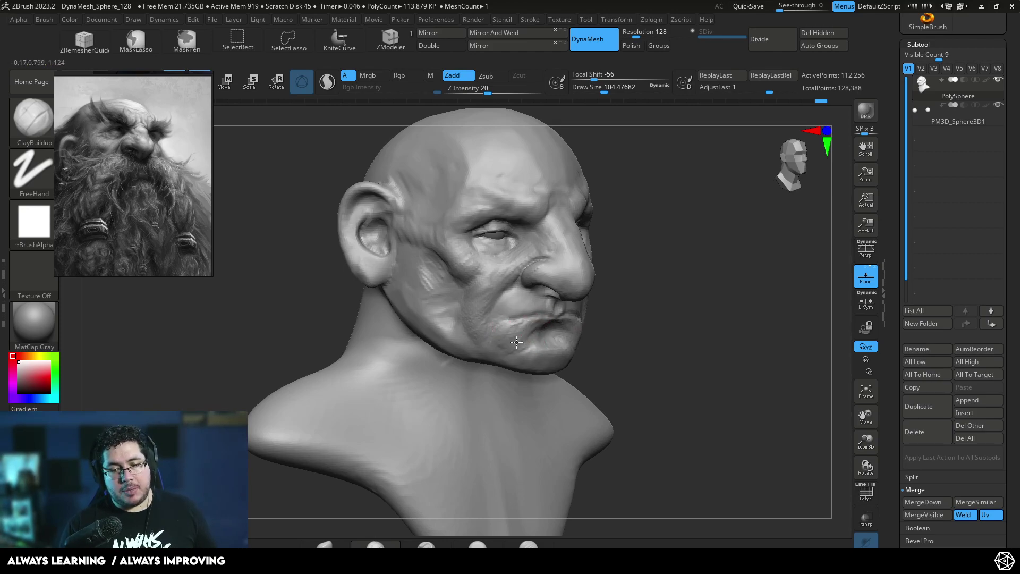
{"action": "left_click_drag", "start_coordinate": [605, 337], "coordinate": [596, 299], "text": "shift"}
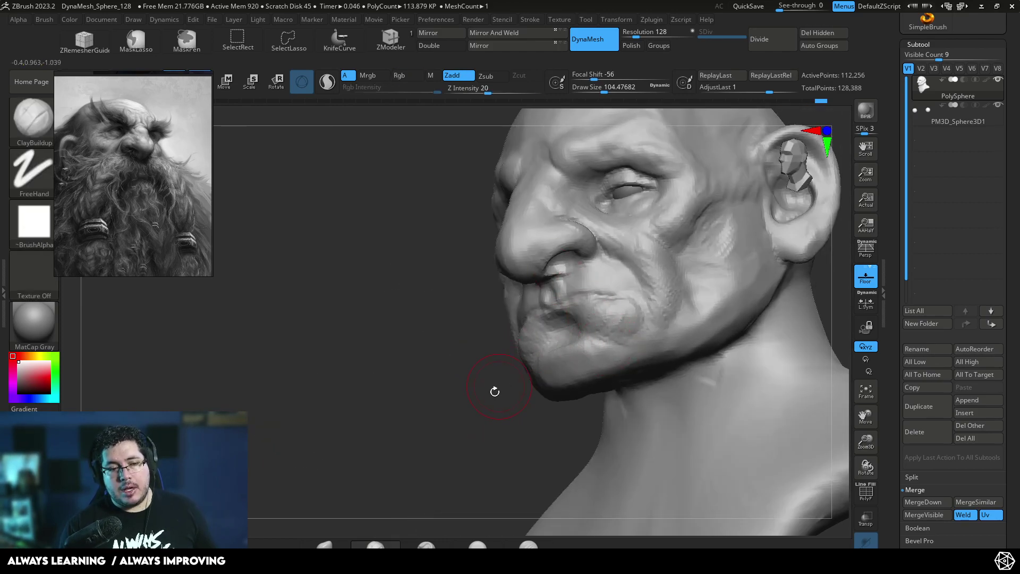
Build up the lips and the area below the nose with ClayBuildup at draw sizes of about 77 and 97.
{"action": "left_click_drag", "start_coordinate": [497, 388], "coordinate": [533, 320]}
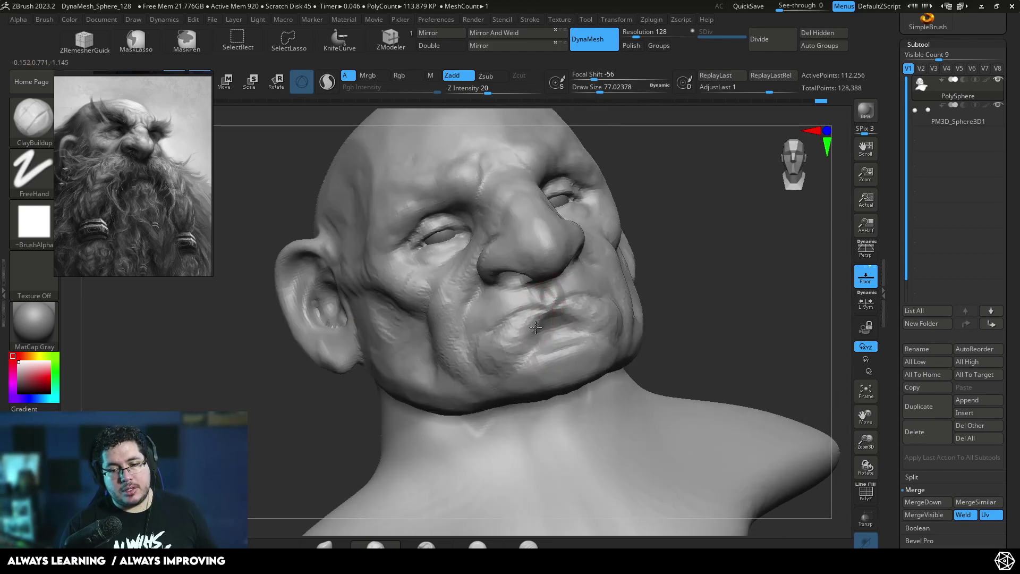
{"action": "mouse_move", "coordinate": [564, 312]}
{"action": "left_mouse_down"}
{"action": "mouse_move", "coordinate": [669, 246]}
{"action": "mouse_move", "coordinate": [616, 323]}
{"action": "mouse_move", "coordinate": [550, 296]}
{"action": "left_mouse_up"}
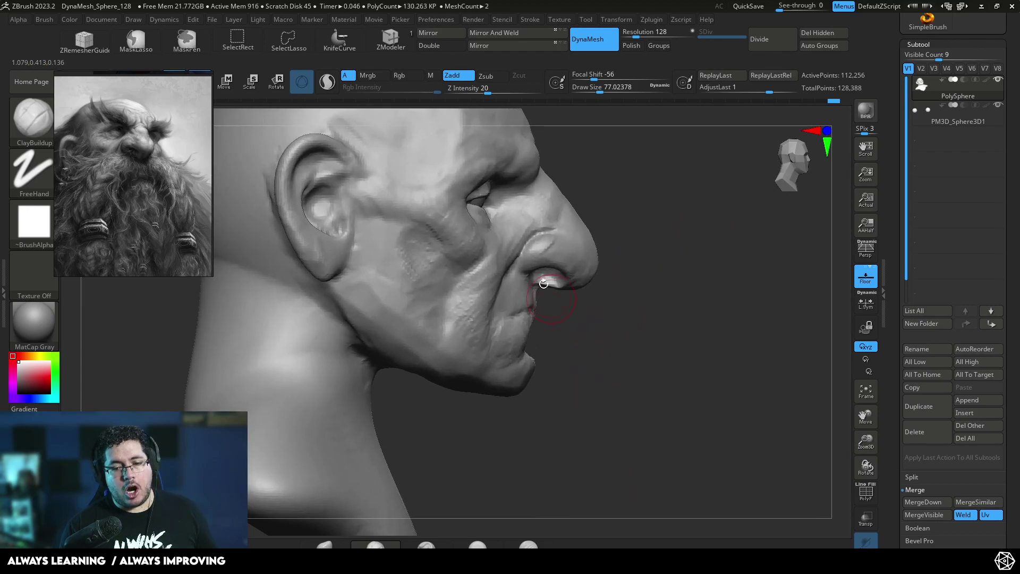
{"action": "mouse_move", "coordinate": [598, 344]}
{"action": "left_mouse_down"}
{"action": "mouse_move", "coordinate": [531, 345]}
{"action": "mouse_move", "coordinate": [621, 307]}
{"action": "mouse_move", "coordinate": [571, 314]}
{"action": "left_mouse_up"}
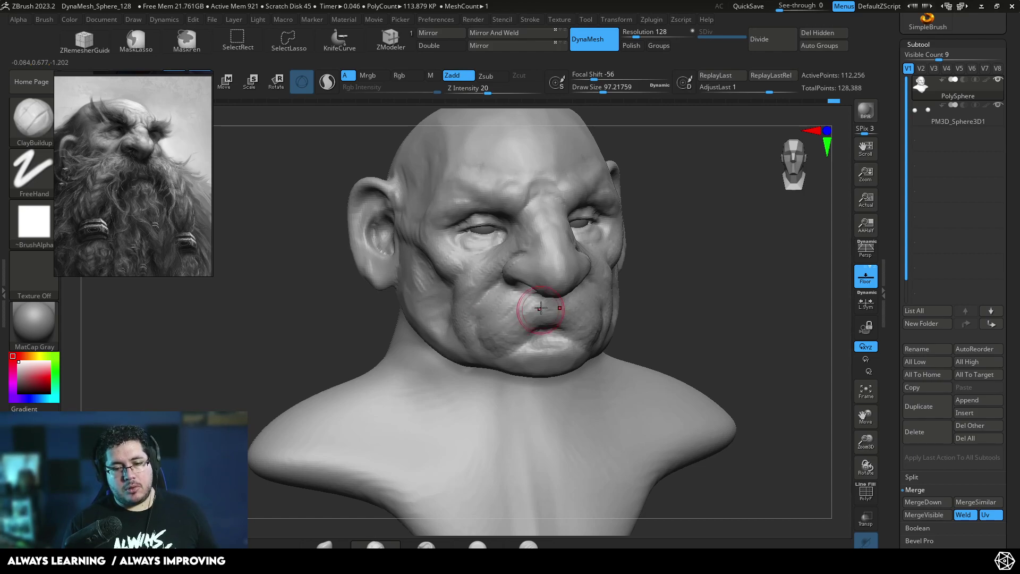
{"action": "left_click_drag", "start_coordinate": [688, 294], "coordinate": [664, 271], "text": "alt"}
{"action": "mouse_move", "coordinate": [633, 318]}
{"action": "left_mouse_down"}
{"action": "mouse_move", "coordinate": [566, 313]}
{"action": "mouse_move", "coordinate": [627, 308]}
{"action": "left_mouse_up"}
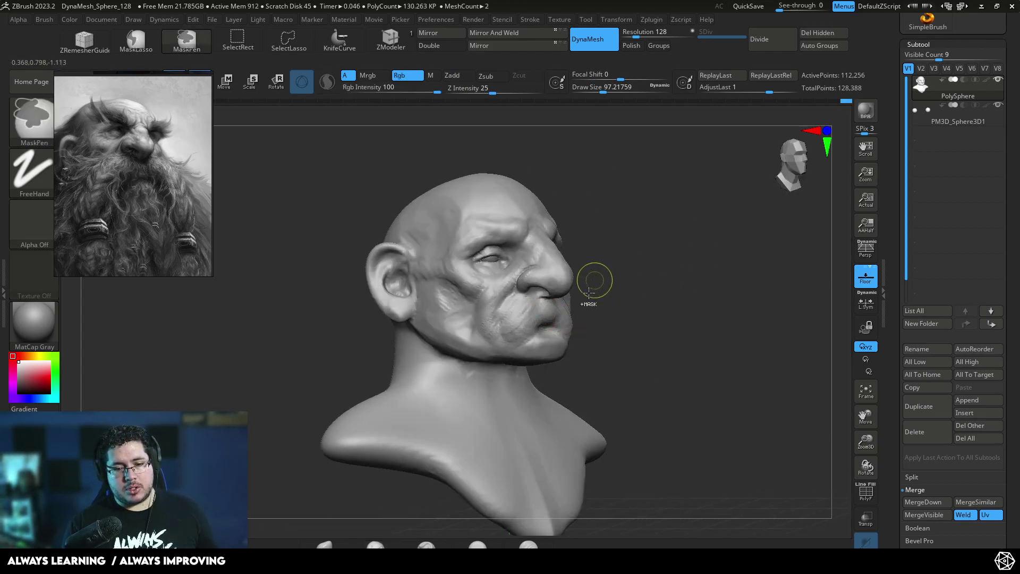
Build up the chin, jawline and the jaw muscle below the ear with ClayBuildup at a draw size of about 124.
{"action": "mouse_move", "coordinate": [509, 345]}
{"action": "left_mouse_down"}
{"action": "mouse_move", "coordinate": [601, 332]}
{"action": "mouse_move", "coordinate": [602, 351]}
{"action": "left_mouse_up"}
{"action": "key", "text": "space"}
{"action": "left_click_drag", "start_coordinate": [523, 343], "coordinate": [528, 343]}
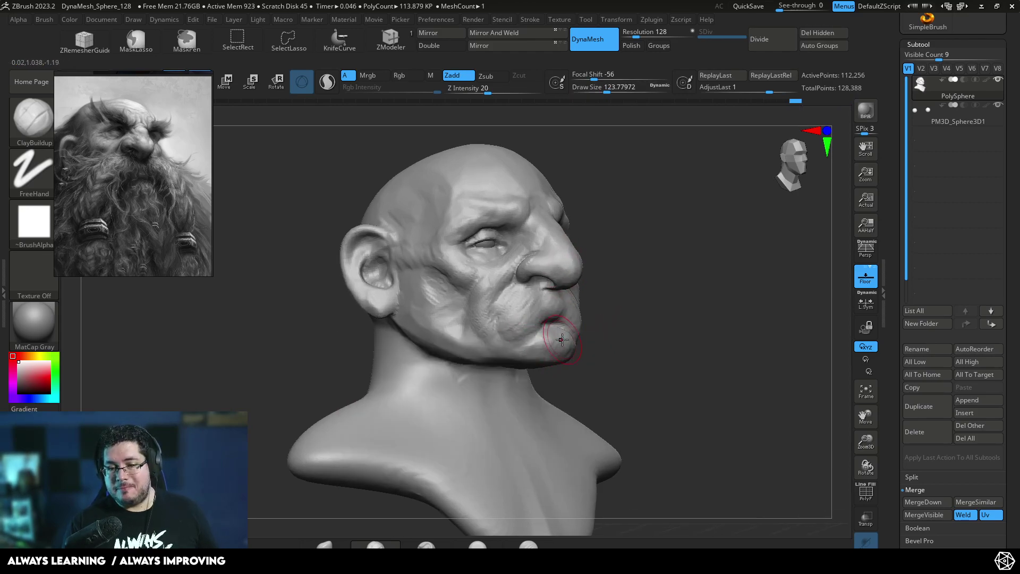
{"action": "mouse_move", "coordinate": [507, 359]}
{"action": "left_mouse_down"}
{"action": "mouse_move", "coordinate": [514, 341]}
{"action": "mouse_move", "coordinate": [479, 354]}
{"action": "left_mouse_up"}
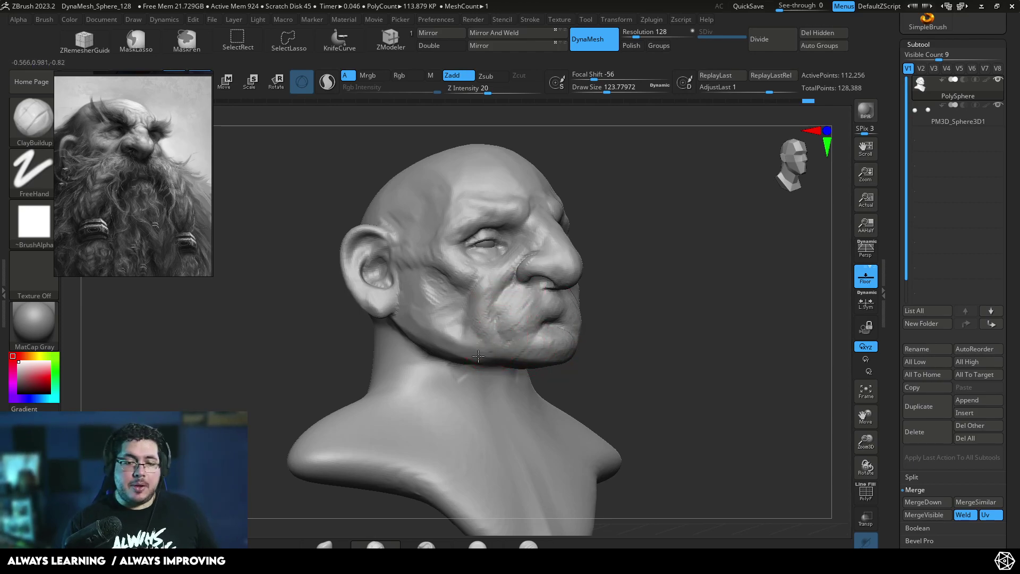
{"action": "left_click_drag", "start_coordinate": [587, 287], "coordinate": [409, 300]}
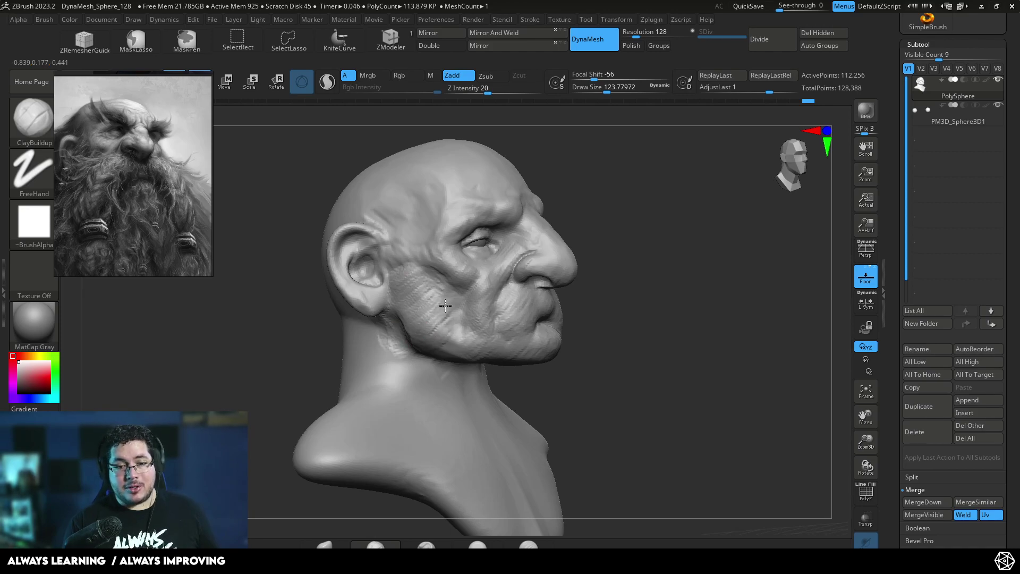
{"action": "left_click_drag", "start_coordinate": [410, 310], "coordinate": [450, 344]}
Flatten the jaw muscle in front of the ear with TrimDynamic at a draw size of about 187.
{"action": "mouse_move", "coordinate": [743, 308]}
{"action": "left_mouse_down"}
{"action": "mouse_move", "coordinate": [660, 291]}
{"action": "mouse_move", "coordinate": [579, 300]}
{"action": "left_mouse_up"}
{"action": "key", "text": "b"}
{"action": "key", "text": "t"}
{"action": "key", "text": "d"}
{"action": "key", "text": "space"}
{"action": "left_click_drag", "start_coordinate": [717, 290], "coordinate": [651, 287]}
{"action": "key", "text": "space"}
{"action": "left_click_drag", "start_coordinate": [555, 299], "coordinate": [559, 299]}
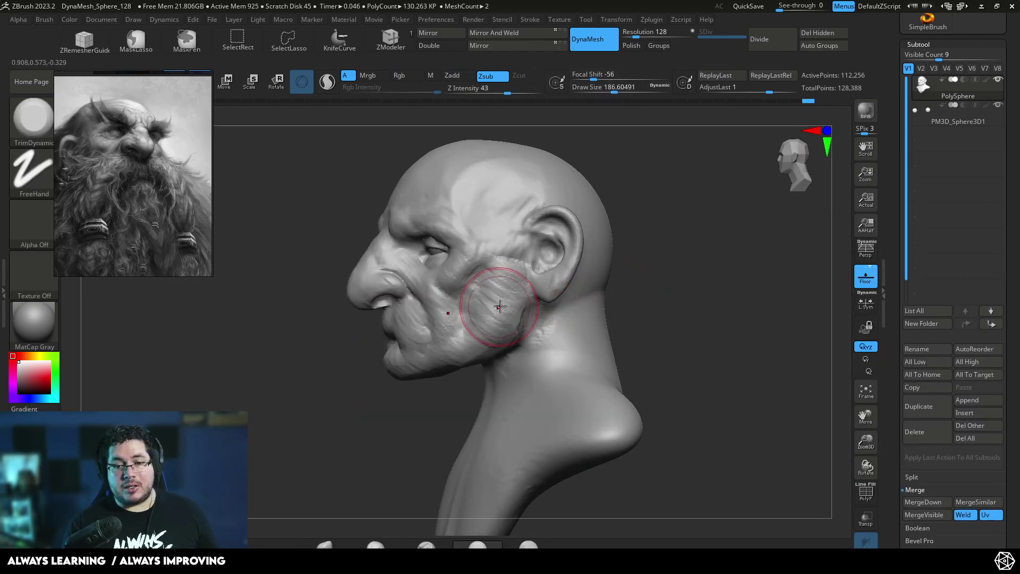
{"action": "mouse_move", "coordinate": [502, 270]}
{"action": "left_mouse_down"}
{"action": "mouse_move", "coordinate": [518, 282]}
{"action": "mouse_move", "coordinate": [506, 303]}
{"action": "left_mouse_up"}
Add volume to the lower cheek in front of the jaw muscle with ClayBuildup at a draw size of about 97.
{"action": "key", "text": "b"}
{"action": "key", "text": "c"}
{"action": "key", "text": "b"}
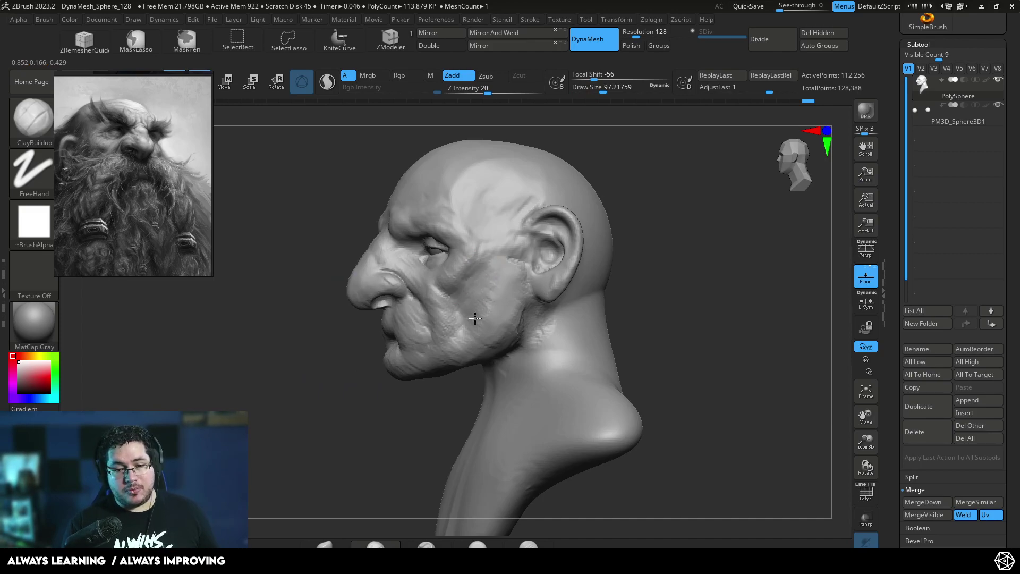
Flatten the corner of the jaw below the ear with TrimDynamic at a draw size of about 124.
{"action": "key", "text": "b"}
{"action": "key", "text": "t"}
{"action": "key", "text": "d"}
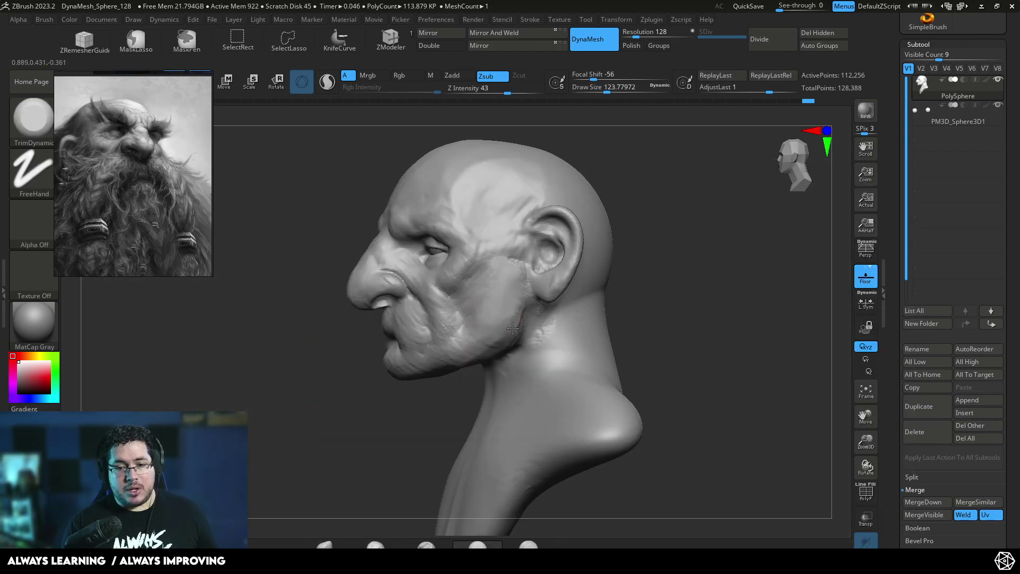
{"action": "left_click_drag", "start_coordinate": [510, 333], "coordinate": [521, 328]}
{"action": "left_click_drag", "start_coordinate": [690, 305], "coordinate": [645, 285]}
{"action": "left_click_drag", "start_coordinate": [534, 327], "coordinate": [526, 339]}
Build up the neck muscles and collarbones with ClayBuildup at a draw size of about 202.
{"action": "mouse_move", "coordinate": [458, 412]}
{"action": "left_mouse_down"}
{"action": "mouse_move", "coordinate": [501, 431]}
{"action": "mouse_move", "coordinate": [604, 336]}
{"action": "mouse_move", "coordinate": [581, 296]}
{"action": "mouse_move", "coordinate": [631, 296]}
{"action": "mouse_move", "coordinate": [639, 275]}
{"action": "mouse_move", "coordinate": [467, 292]}
{"action": "mouse_move", "coordinate": [487, 298]}
{"action": "left_mouse_up"}
{"action": "key", "text": "b"}
{"action": "key", "text": "c"}
{"action": "key", "text": "b"}
{"action": "mouse_move", "coordinate": [603, 308]}
{"action": "left_mouse_down", "text": "shift"}
{"action": "mouse_move", "coordinate": [528, 337]}
{"action": "mouse_move", "coordinate": [553, 352]}
{"action": "left_mouse_up", "text": "shift"}
{"action": "mouse_move", "coordinate": [639, 303]}
{"action": "left_mouse_down"}
{"action": "mouse_move", "coordinate": [616, 301]}
{"action": "mouse_move", "coordinate": [545, 362]}
{"action": "left_mouse_up"}
{"action": "mouse_move", "coordinate": [648, 310]}
{"action": "left_mouse_down"}
{"action": "mouse_move", "coordinate": [659, 319]}
{"action": "mouse_move", "coordinate": [591, 352]}
{"action": "mouse_move", "coordinate": [663, 341]}
{"action": "left_mouse_up"}
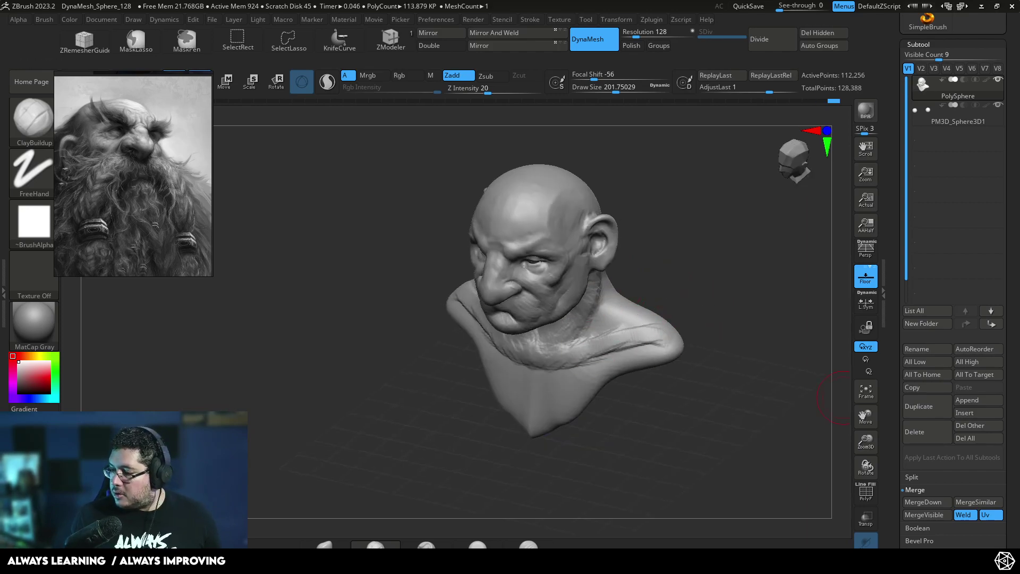
Play The Echo of Silence.mp4 from the short030 folder in VLC, close the player and return to ZBrush.
{"action": "key", "text": "super+e"}
{"action": "left_click", "coordinate": [68, 396]}
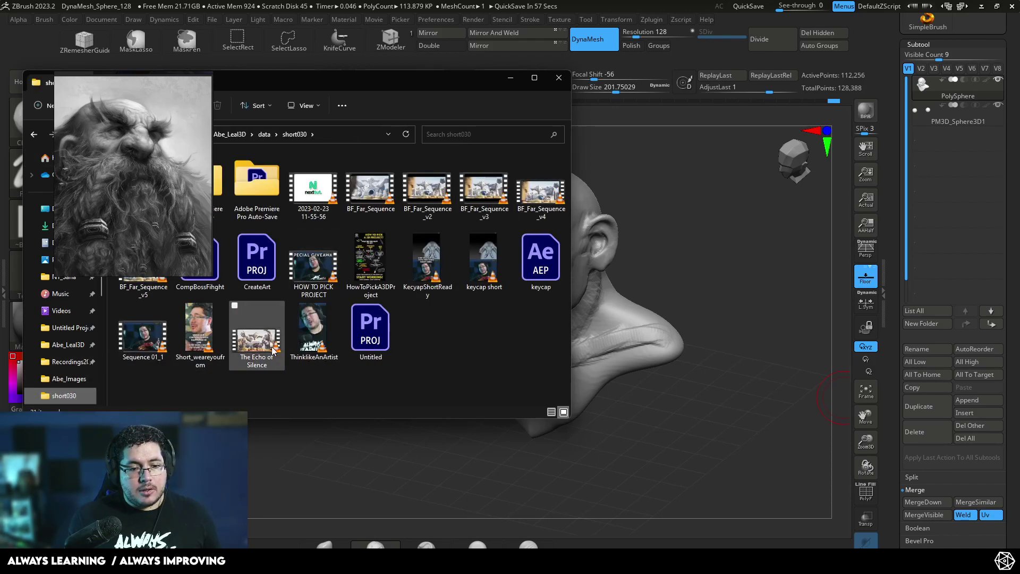
{"action": "double_click", "coordinate": [255, 345]}
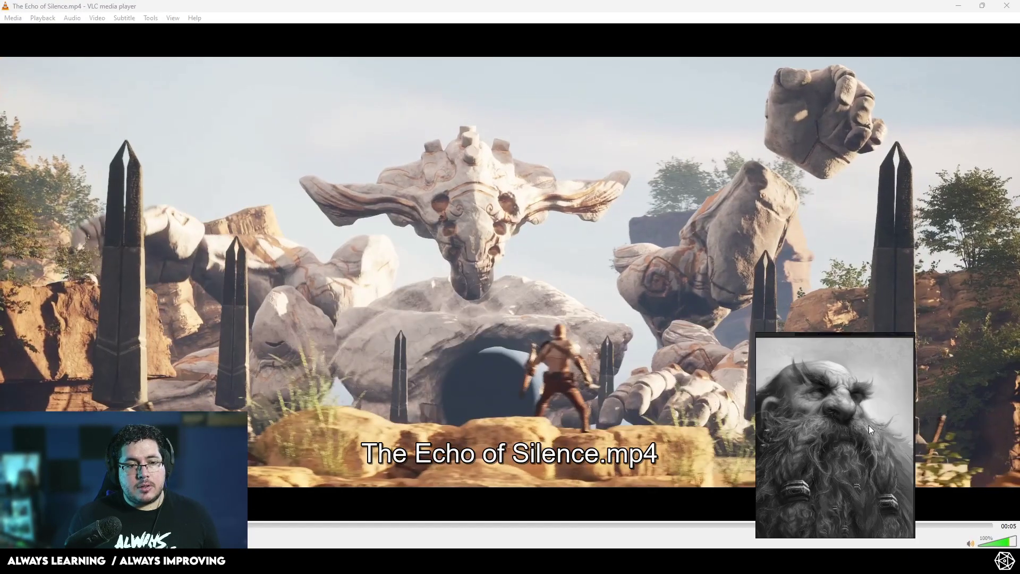
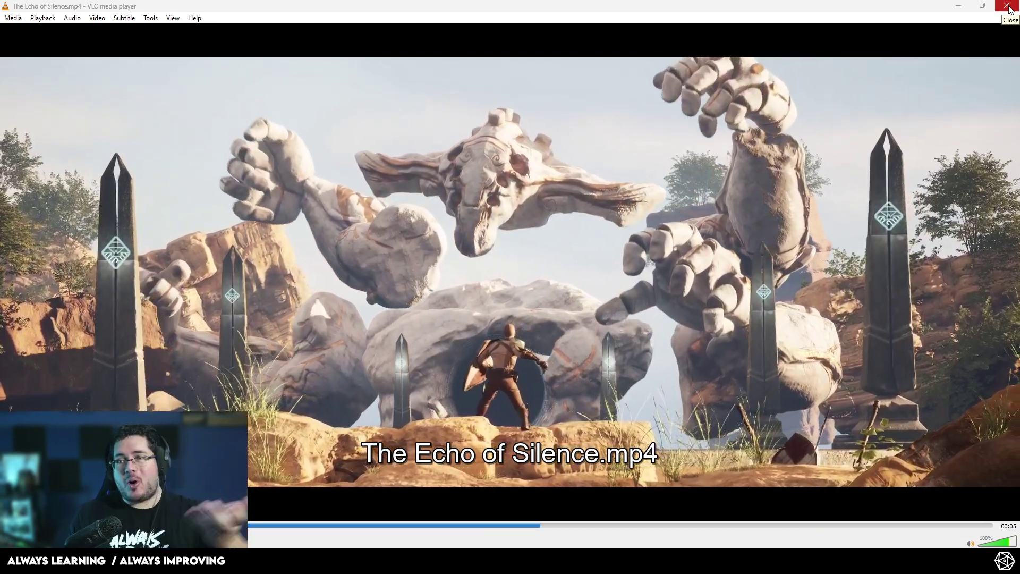
{"action": "left_click", "coordinate": [1009, 8]}
{"action": "left_click", "coordinate": [657, 204]}
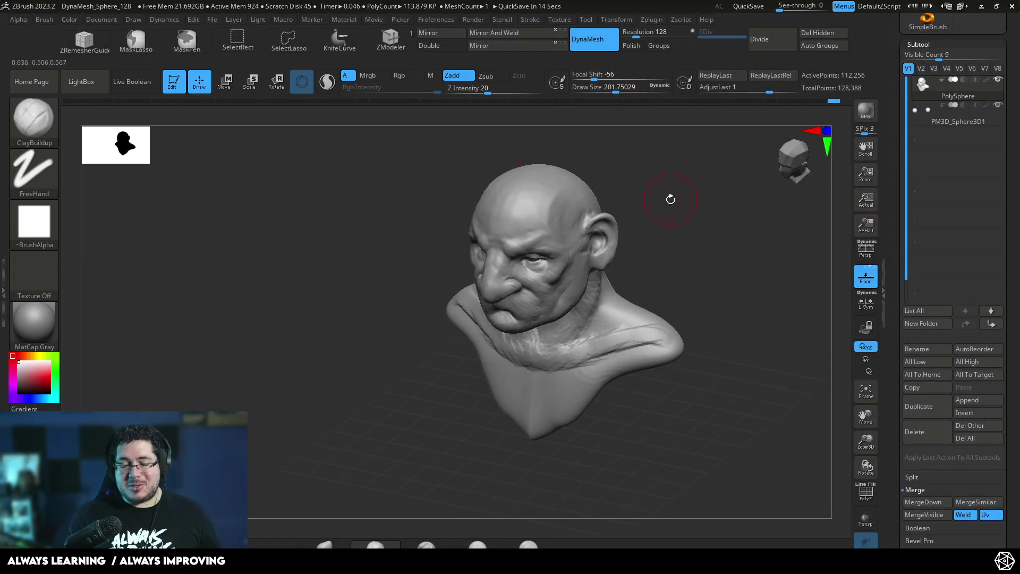
Build up the trapezius from the back of the neck onto the shoulders with ClayBuildup at a draw size of about 257.
{"action": "mouse_move", "coordinate": [650, 292]}
{"action": "left_mouse_down"}
{"action": "mouse_move", "coordinate": [694, 237]}
{"action": "mouse_move", "coordinate": [596, 245]}
{"action": "left_mouse_up"}
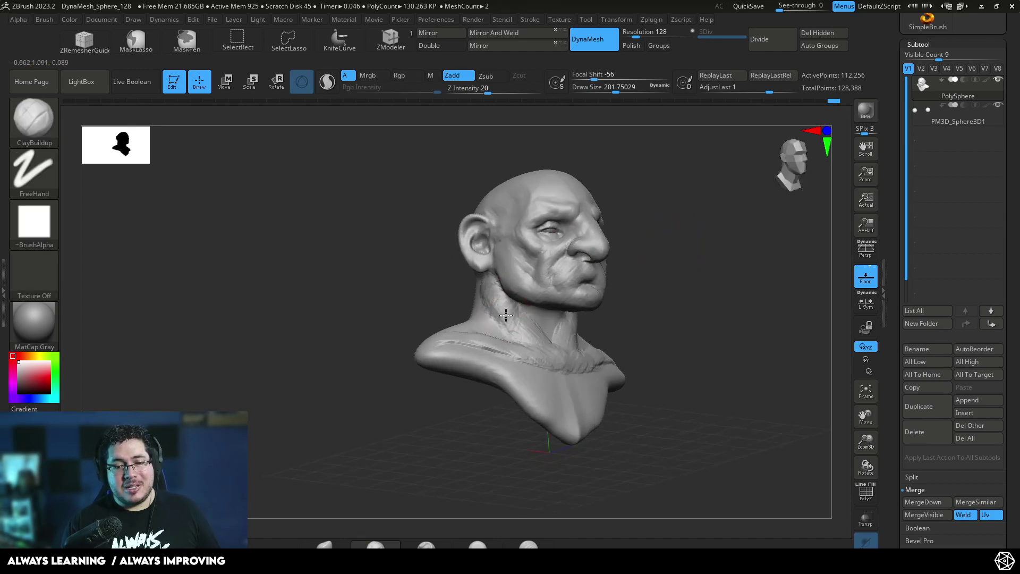
{"action": "mouse_move", "coordinate": [685, 289]}
{"action": "left_mouse_down"}
{"action": "mouse_move", "coordinate": [617, 296]}
{"action": "mouse_move", "coordinate": [611, 332]}
{"action": "mouse_move", "coordinate": [566, 332]}
{"action": "mouse_move", "coordinate": [553, 355]}
{"action": "left_mouse_up"}
{"action": "key", "text": "space"}
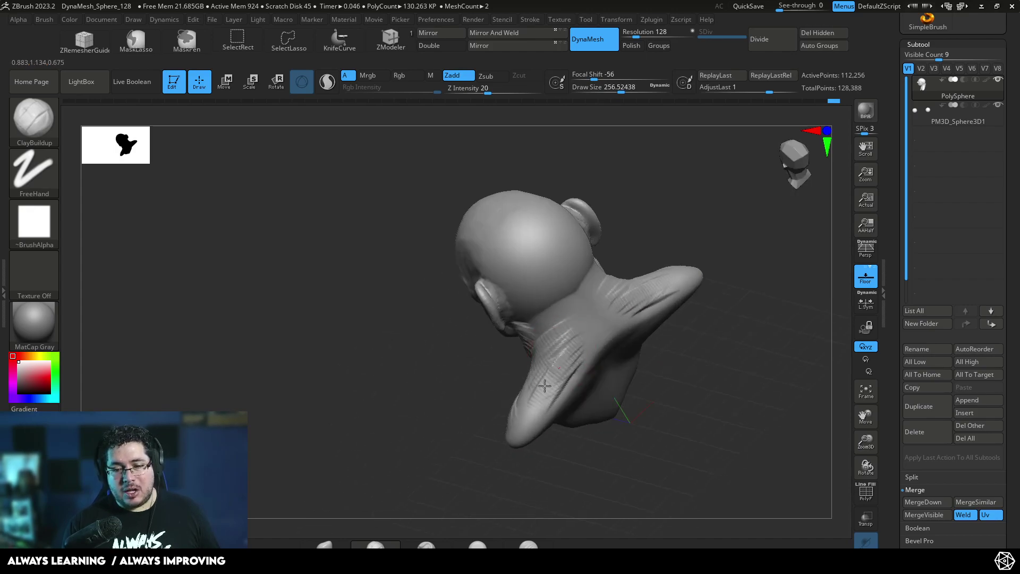
{"action": "left_click_drag", "start_coordinate": [626, 303], "coordinate": [593, 342]}
Sculpt the upper back and shoulder muscles with ClayBuildup at a draw size of about 305.
{"action": "key", "text": "space"}
{"action": "left_click_drag", "start_coordinate": [589, 350], "coordinate": [595, 350]}
{"action": "mouse_move", "coordinate": [582, 327]}
{"action": "left_mouse_down"}
{"action": "mouse_move", "coordinate": [552, 371]}
{"action": "mouse_move", "coordinate": [556, 384]}
{"action": "mouse_move", "coordinate": [584, 367]}
{"action": "mouse_move", "coordinate": [572, 402]}
{"action": "mouse_move", "coordinate": [594, 385]}
{"action": "mouse_move", "coordinate": [597, 400]}
{"action": "mouse_move", "coordinate": [478, 419]}
{"action": "mouse_move", "coordinate": [569, 352]}
{"action": "mouse_move", "coordinate": [528, 396]}
{"action": "left_mouse_up"}
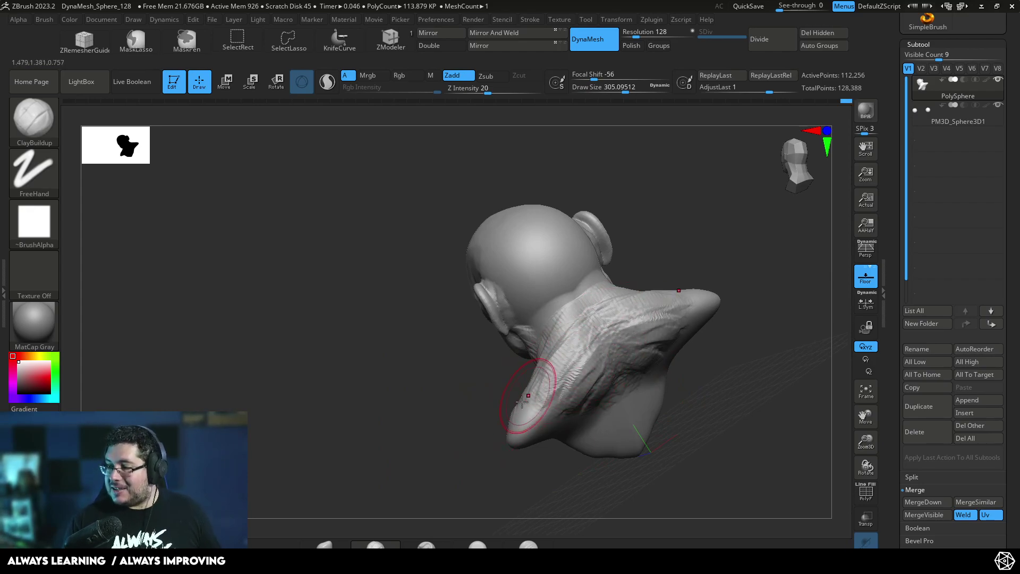
{"action": "left_click_drag", "start_coordinate": [461, 445], "coordinate": [575, 368]}
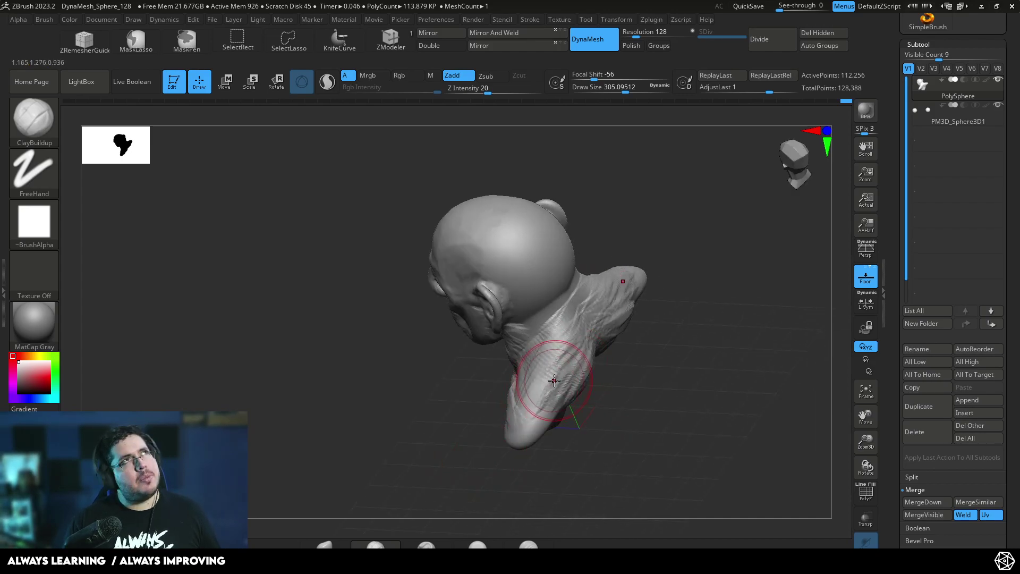
{"action": "mouse_move", "coordinate": [555, 380]}
{"action": "left_mouse_down"}
{"action": "mouse_move", "coordinate": [553, 369]}
{"action": "mouse_move", "coordinate": [519, 408]}
{"action": "mouse_move", "coordinate": [616, 359]}
{"action": "left_mouse_up"}
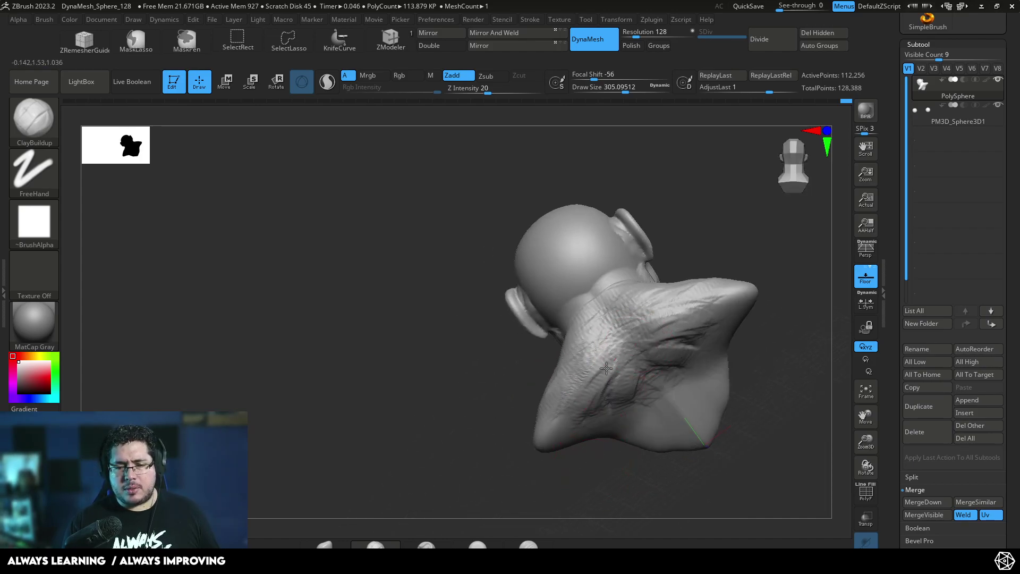
{"action": "mouse_move", "coordinate": [566, 330]}
{"action": "left_mouse_down"}
{"action": "mouse_move", "coordinate": [616, 326]}
{"action": "mouse_move", "coordinate": [585, 369]}
{"action": "mouse_move", "coordinate": [599, 362]}
{"action": "mouse_move", "coordinate": [590, 378]}
{"action": "mouse_move", "coordinate": [595, 348]}
{"action": "mouse_move", "coordinate": [584, 402]}
{"action": "mouse_move", "coordinate": [616, 372]}
{"action": "mouse_move", "coordinate": [603, 419]}
{"action": "mouse_move", "coordinate": [647, 395]}
{"action": "mouse_move", "coordinate": [635, 420]}
{"action": "left_mouse_up"}
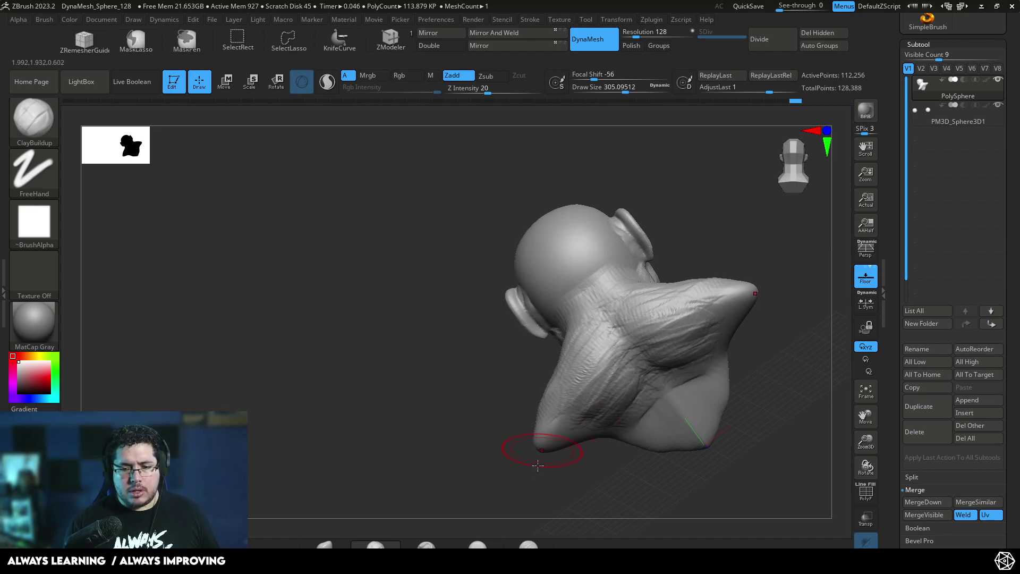
Build up the side of the neck and the shoulder slope with ClayBuildup at draw sizes of about 197 and 167.
{"action": "left_click_drag", "start_coordinate": [505, 441], "coordinate": [587, 430]}
{"action": "mouse_move", "coordinate": [685, 383]}
{"action": "left_mouse_down"}
{"action": "mouse_move", "coordinate": [683, 330]}
{"action": "mouse_move", "coordinate": [719, 345]}
{"action": "mouse_move", "coordinate": [657, 334]}
{"action": "left_mouse_up"}
{"action": "key", "text": "s"}
{"action": "left_click_drag", "start_coordinate": [664, 336], "coordinate": [709, 343]}
{"action": "mouse_move", "coordinate": [538, 343]}
{"action": "left_mouse_down"}
{"action": "mouse_move", "coordinate": [525, 369]}
{"action": "mouse_move", "coordinate": [512, 353]}
{"action": "left_mouse_up"}
{"action": "mouse_move", "coordinate": [530, 346]}
{"action": "left_mouse_down"}
{"action": "mouse_move", "coordinate": [532, 363]}
{"action": "mouse_move", "coordinate": [538, 357]}
{"action": "left_mouse_up"}
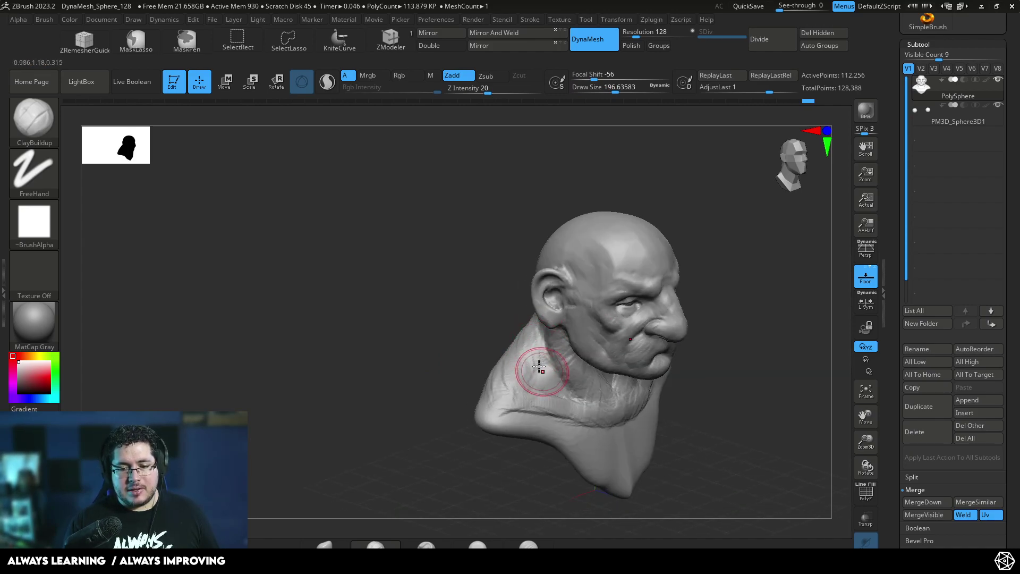
{"action": "mouse_move", "coordinate": [525, 373]}
{"action": "left_mouse_down"}
{"action": "mouse_move", "coordinate": [542, 357]}
{"action": "mouse_move", "coordinate": [555, 391]}
{"action": "mouse_move", "coordinate": [556, 383]}
{"action": "left_mouse_up"}
{"action": "key", "text": "["}
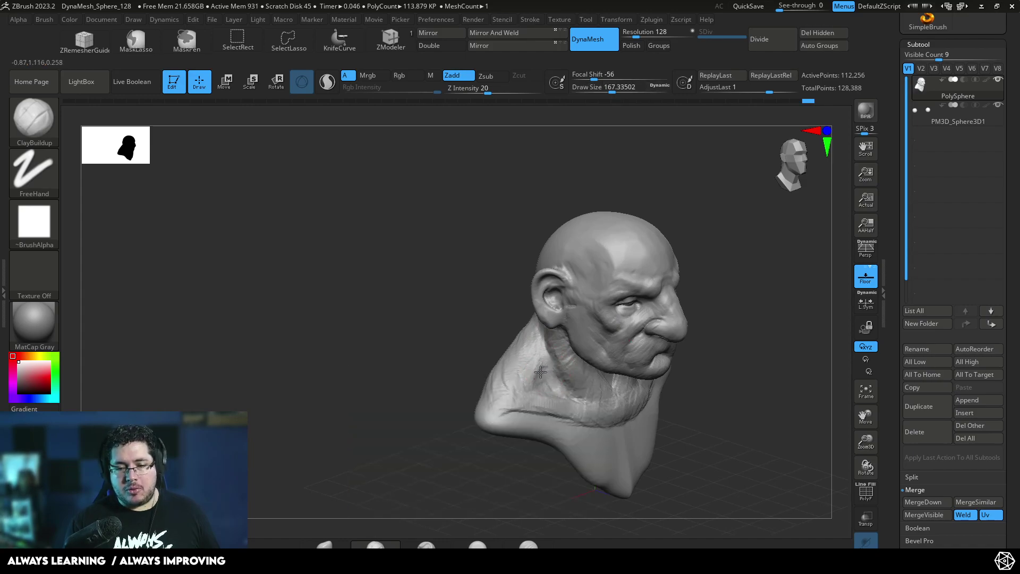
Adjust the ears and the side silhouette of the head with the Move brush at a draw size of about 172.
{"action": "mouse_move", "coordinate": [742, 352]}
{"action": "left_mouse_down", "text": "shift"}
{"action": "mouse_move", "coordinate": [740, 266]}
{"action": "mouse_move", "coordinate": [694, 325]}
{"action": "mouse_move", "coordinate": [683, 326]}
{"action": "mouse_move", "coordinate": [710, 305]}
{"action": "mouse_move", "coordinate": [704, 319]}
{"action": "mouse_move", "coordinate": [649, 296]}
{"action": "mouse_move", "coordinate": [663, 288]}
{"action": "mouse_move", "coordinate": [653, 255]}
{"action": "mouse_move", "coordinate": [641, 275]}
{"action": "left_mouse_up", "text": "shift"}
{"action": "key", "text": "b"}
{"action": "key", "text": "m"}
{"action": "key", "text": "v"}
{"action": "key", "text": "space"}
{"action": "key", "text": "space"}
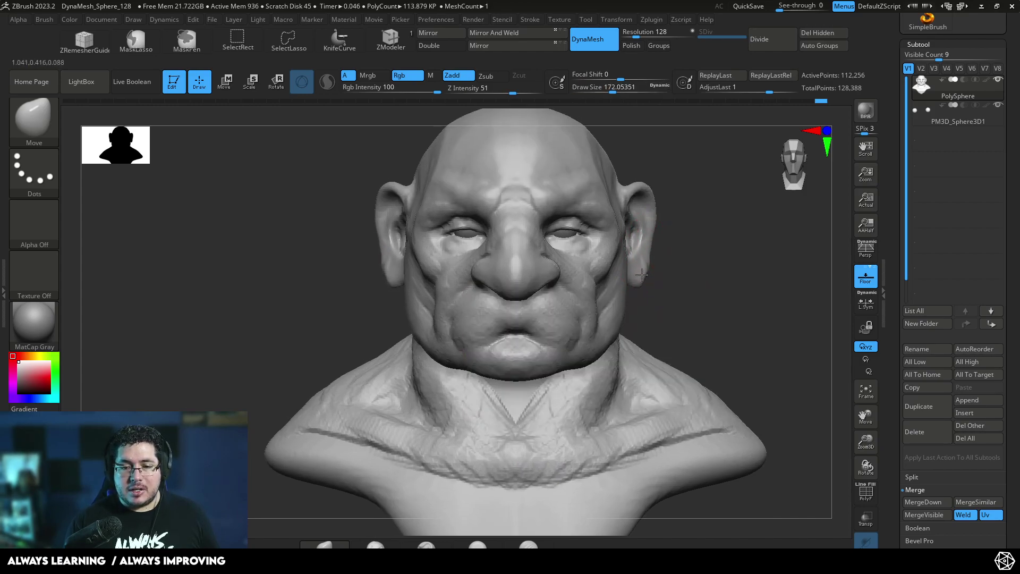
{"action": "left_click_drag", "start_coordinate": [664, 237], "coordinate": [656, 208]}
{"action": "mouse_move", "coordinate": [685, 234]}
{"action": "left_mouse_down"}
{"action": "mouse_move", "coordinate": [710, 293]}
{"action": "mouse_move", "coordinate": [685, 300]}
{"action": "mouse_move", "coordinate": [717, 296]}
{"action": "mouse_move", "coordinate": [678, 298]}
{"action": "left_mouse_up"}
{"action": "key", "text": "space"}
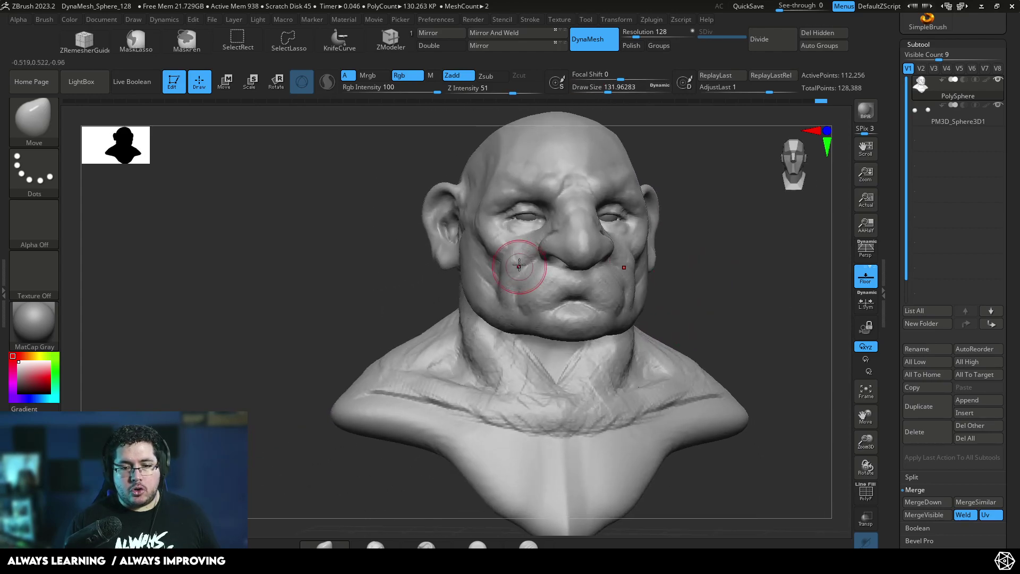
Build up the cheeks and the area around the mouth with ClayBuildup at draw sizes of about 132 and 104.
{"action": "key", "text": "b"}
{"action": "key", "text": "c"}
{"action": "key", "text": "b"}
{"action": "mouse_move", "coordinate": [478, 257]}
{"action": "left_mouse_down"}
{"action": "mouse_move", "coordinate": [478, 285]}
{"action": "mouse_move", "coordinate": [528, 291]}
{"action": "mouse_move", "coordinate": [509, 305]}
{"action": "left_mouse_up"}
{"action": "mouse_move", "coordinate": [725, 295]}
{"action": "left_mouse_down", "text": "alt"}
{"action": "mouse_move", "coordinate": [765, 275]}
{"action": "mouse_move", "coordinate": [722, 293]}
{"action": "left_mouse_up", "text": "alt"}
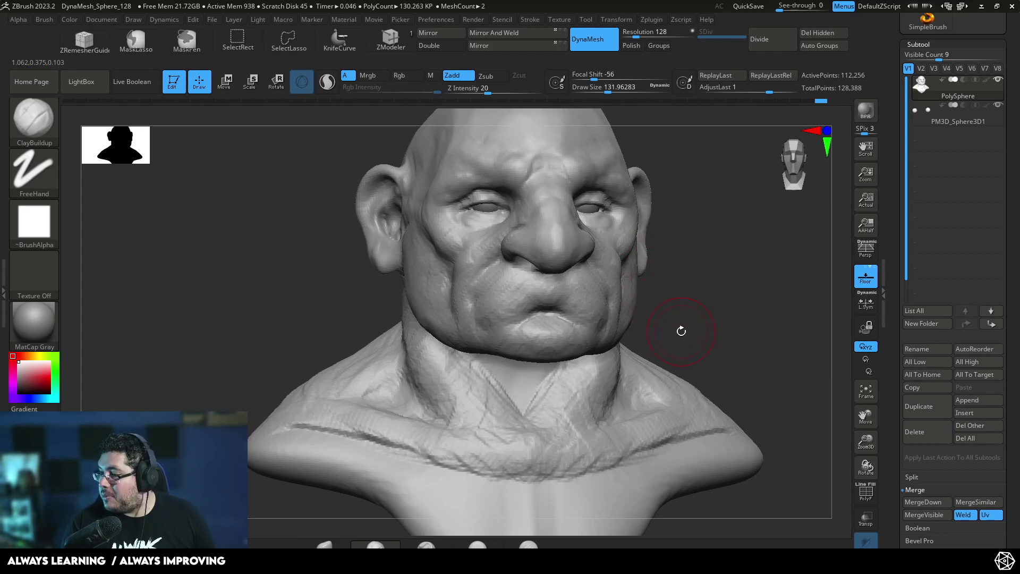
{"action": "mouse_move", "coordinate": [682, 298]}
{"action": "left_mouse_down"}
{"action": "mouse_move", "coordinate": [680, 319]}
{"action": "mouse_move", "coordinate": [701, 338]}
{"action": "mouse_move", "coordinate": [690, 286]}
{"action": "left_mouse_up"}
{"action": "key", "text": "space"}
{"action": "left_click_drag", "start_coordinate": [589, 291], "coordinate": [596, 299]}
{"action": "key", "text": "space"}
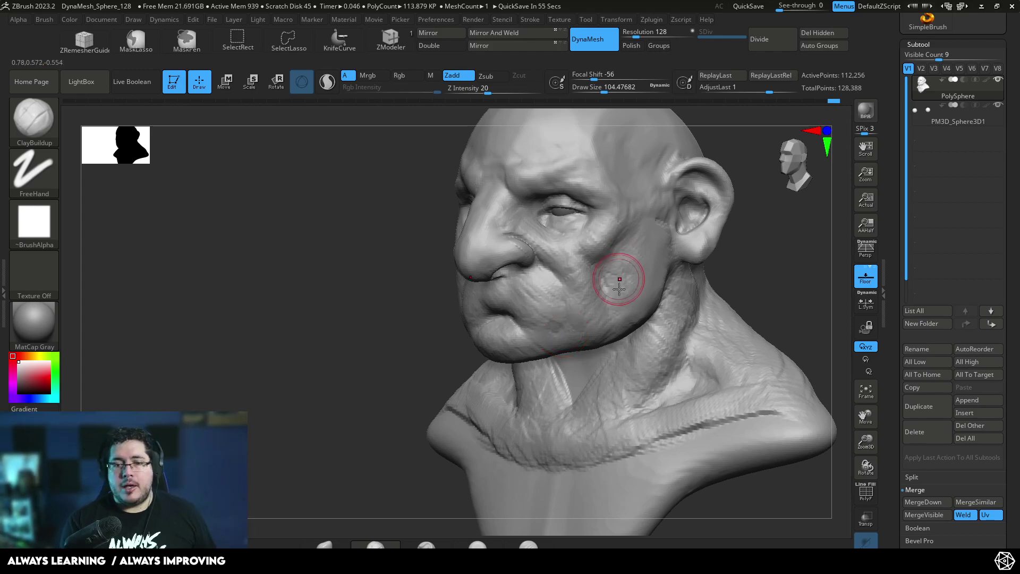
{"action": "left_click_drag", "start_coordinate": [780, 285], "coordinate": [577, 287], "text": "shift"}
{"action": "right_click_drag", "start_coordinate": [576, 287], "coordinate": [495, 280]}
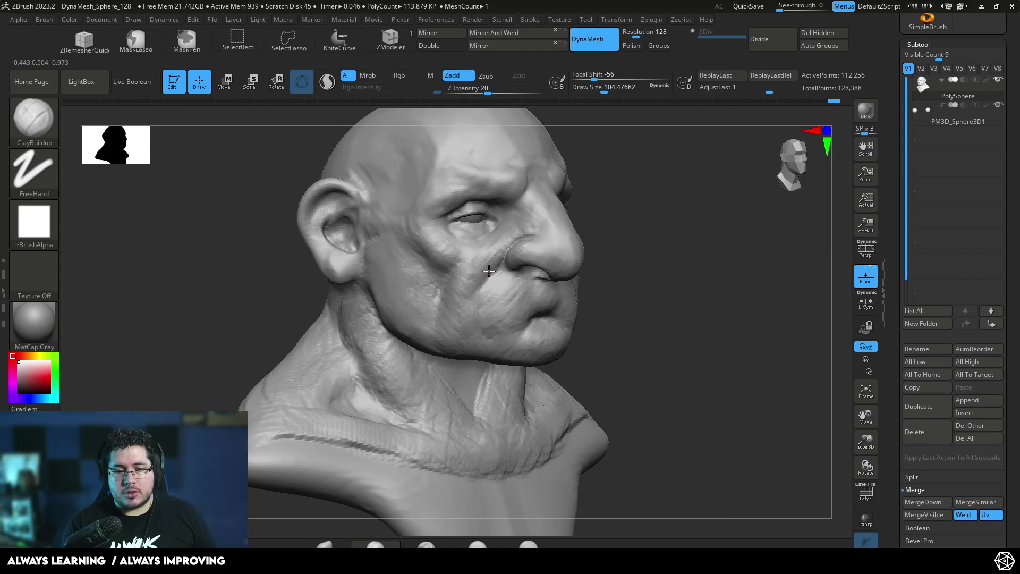
Carve the line between the lips and the downturned mouth corners with DamStandard at a draw size of about 59.
{"action": "key", "text": "b"}
{"action": "key", "text": "d"}
{"action": "key", "text": "s"}
{"action": "left_click_drag", "start_coordinate": [492, 314], "coordinate": [548, 299]}
{"action": "key", "text": "s"}
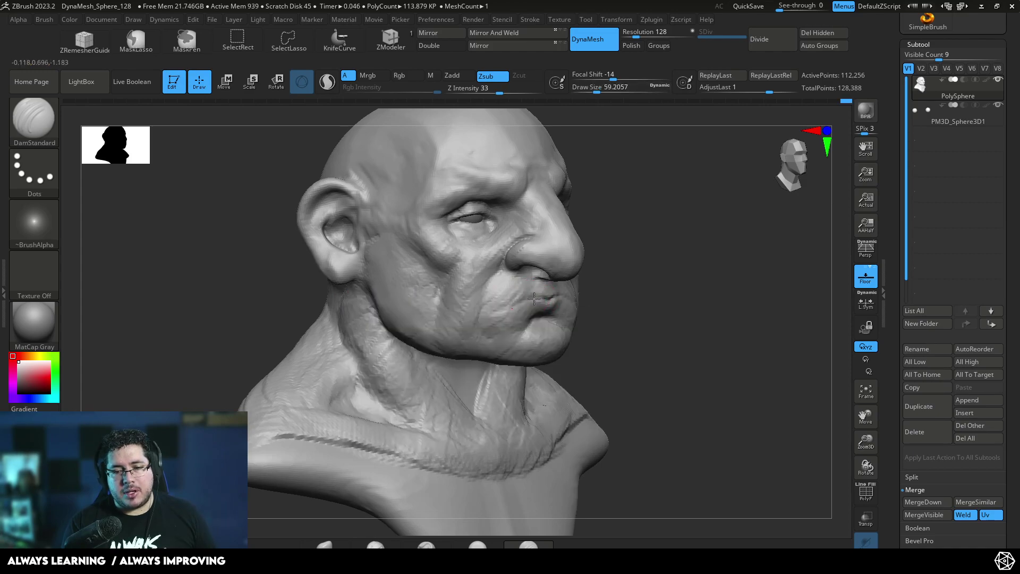
{"action": "left_click_drag", "start_coordinate": [658, 314], "coordinate": [584, 293]}
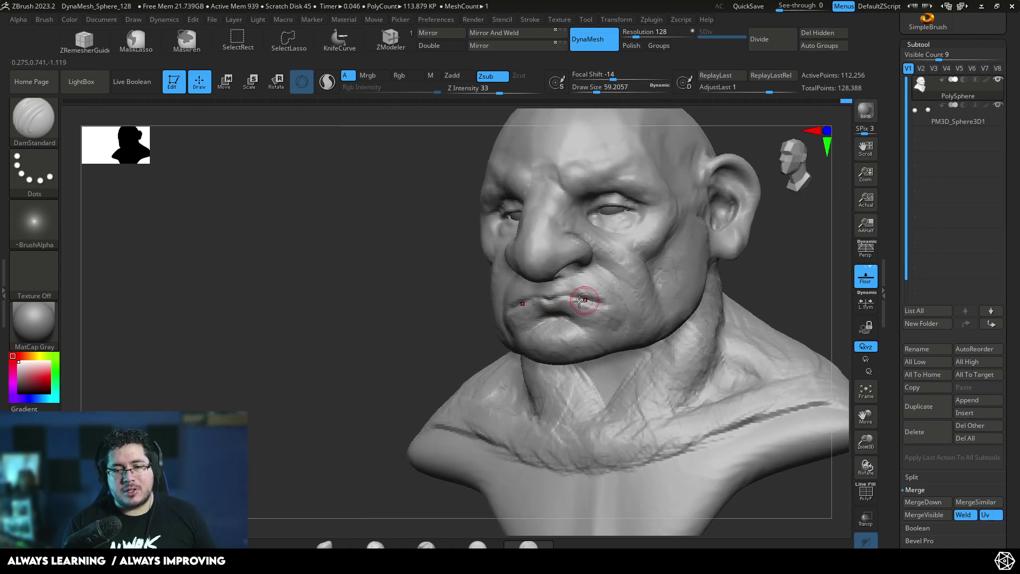
{"action": "left_click_drag", "start_coordinate": [426, 372], "coordinate": [438, 372]}
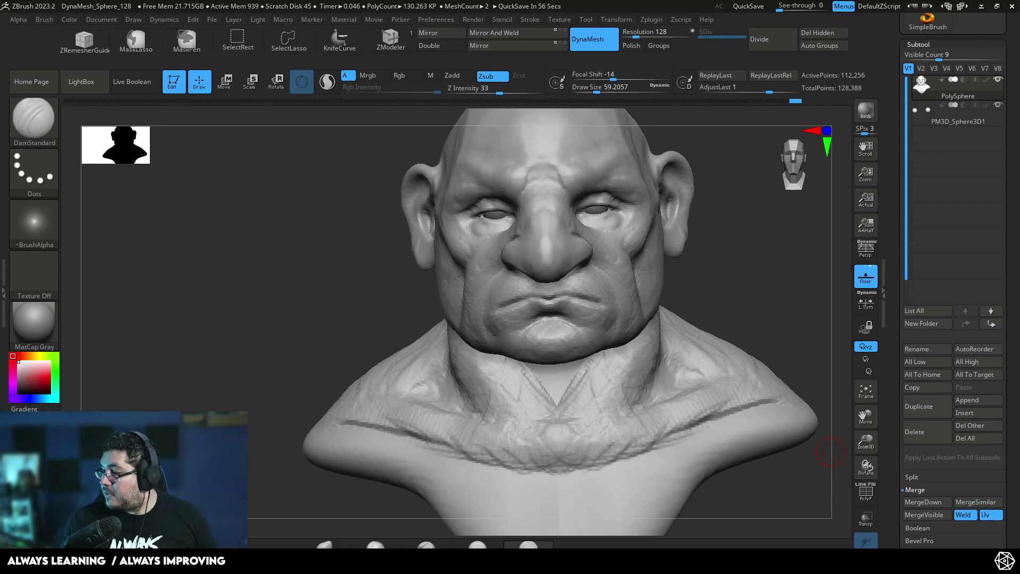
Reshape the lips and the area under the nose in profile with the Move brush at a draw size of about 149.
{"action": "left_click_drag", "start_coordinate": [742, 258], "coordinate": [577, 267]}
{"action": "left_click_drag", "start_coordinate": [329, 298], "coordinate": [524, 345]}
{"action": "key", "text": "b"}
{"action": "key", "text": "m"}
{"action": "key", "text": "v"}
{"action": "key", "text": "space"}
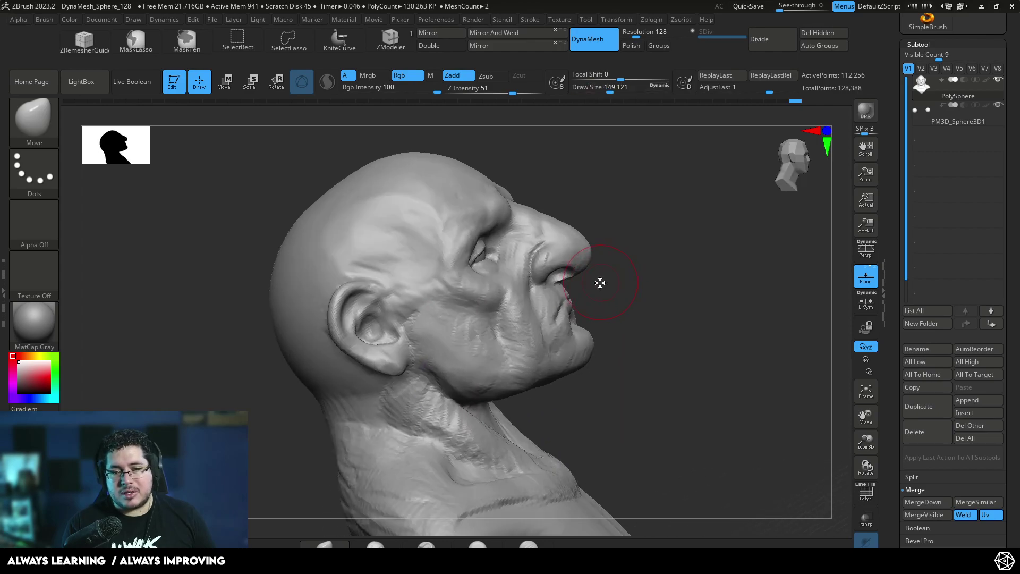
{"action": "key", "text": "space"}
{"action": "left_click_drag", "start_coordinate": [551, 313], "coordinate": [548, 313]}
{"action": "left_click_drag", "start_coordinate": [617, 278], "coordinate": [574, 304]}
{"action": "key", "text": "space"}
{"action": "left_click_drag", "start_coordinate": [574, 305], "coordinate": [568, 305]}
Reposition the mouth corners and chin from angled views with the Move brush at a draw size of about 154.
{"action": "mouse_move", "coordinate": [635, 257]}
{"action": "left_mouse_down"}
{"action": "mouse_move", "coordinate": [523, 335]}
{"action": "mouse_move", "coordinate": [510, 371]}
{"action": "left_mouse_up"}
{"action": "key", "text": "space"}
{"action": "left_click_drag", "start_coordinate": [574, 304], "coordinate": [581, 302]}
{"action": "right_click_drag", "start_coordinate": [589, 283], "coordinate": [707, 265]}
{"action": "left_click_drag", "start_coordinate": [503, 282], "coordinate": [505, 280]}
{"action": "key", "text": "space"}
{"action": "left_click_drag", "start_coordinate": [505, 280], "coordinate": [500, 280]}
{"action": "left_click_drag", "start_coordinate": [591, 249], "coordinate": [618, 271]}
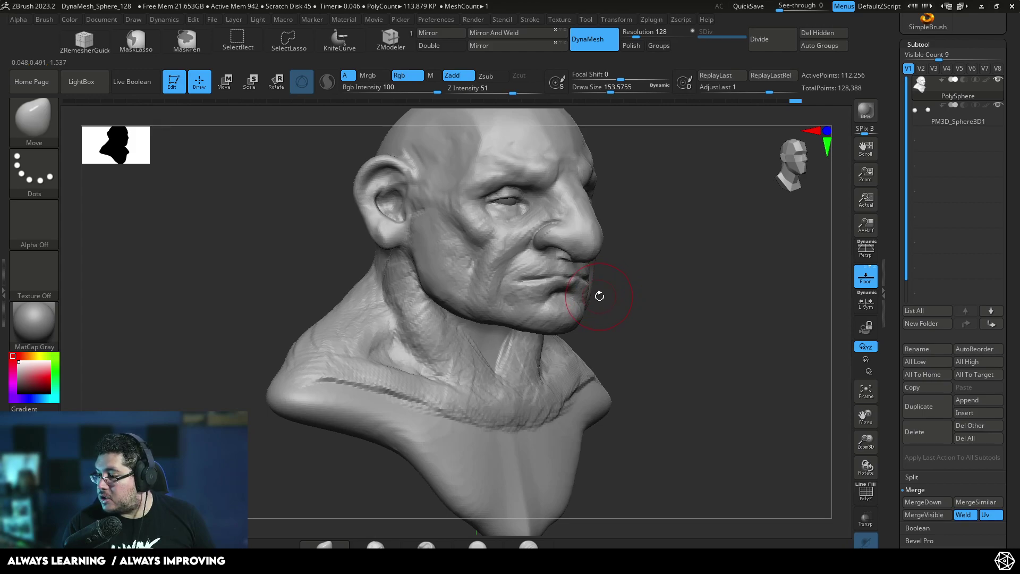
Flatten and widen the mouth line from front and side views with the Move brush.
{"action": "key", "text": "f"}
{"action": "mouse_move", "coordinate": [669, 301]}
{"action": "left_mouse_down", "text": "shift"}
{"action": "mouse_move", "coordinate": [674, 285]}
{"action": "mouse_move", "coordinate": [706, 268]}
{"action": "left_mouse_up", "text": "shift"}
{"action": "key", "text": "space"}
{"action": "left_click_drag", "start_coordinate": [524, 271], "coordinate": [523, 282]}
{"action": "key", "text": "space"}
{"action": "left_click_drag", "start_coordinate": [766, 250], "coordinate": [680, 250]}
{"action": "left_click_drag", "start_coordinate": [383, 281], "coordinate": [505, 319]}
{"action": "left_click_drag", "start_coordinate": [685, 270], "coordinate": [638, 282]}
Add volume to the lower lip with ClayBuildup at draw sizes of about 83 and 71.
{"action": "key", "text": "b"}
{"action": "key", "text": "c"}
{"action": "key", "text": "b"}
{"action": "key", "text": "space"}
{"action": "left_click_drag", "start_coordinate": [550, 282], "coordinate": [540, 283]}
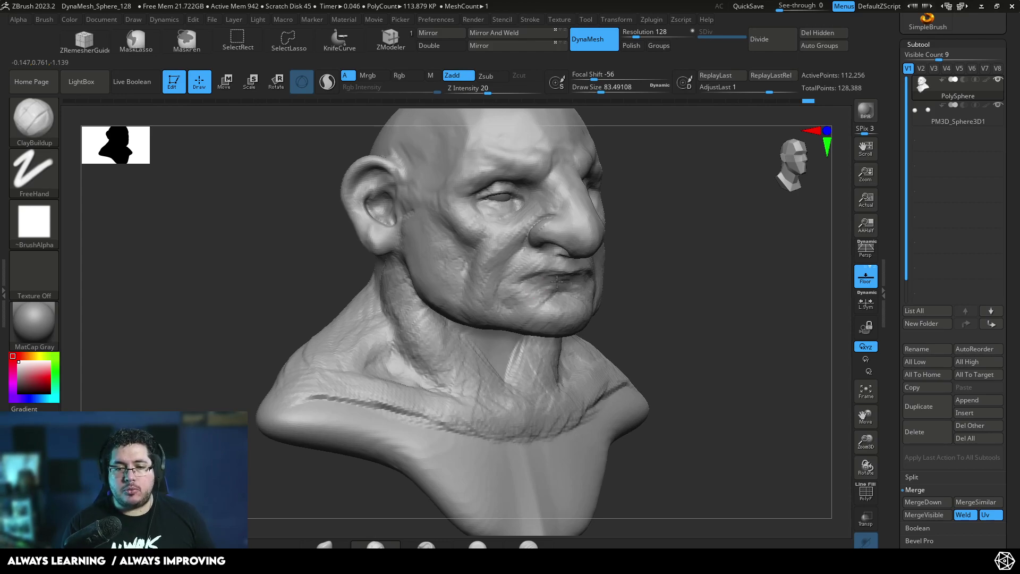
{"action": "key", "text": "space"}
{"action": "left_click_drag", "start_coordinate": [534, 285], "coordinate": [530, 286]}
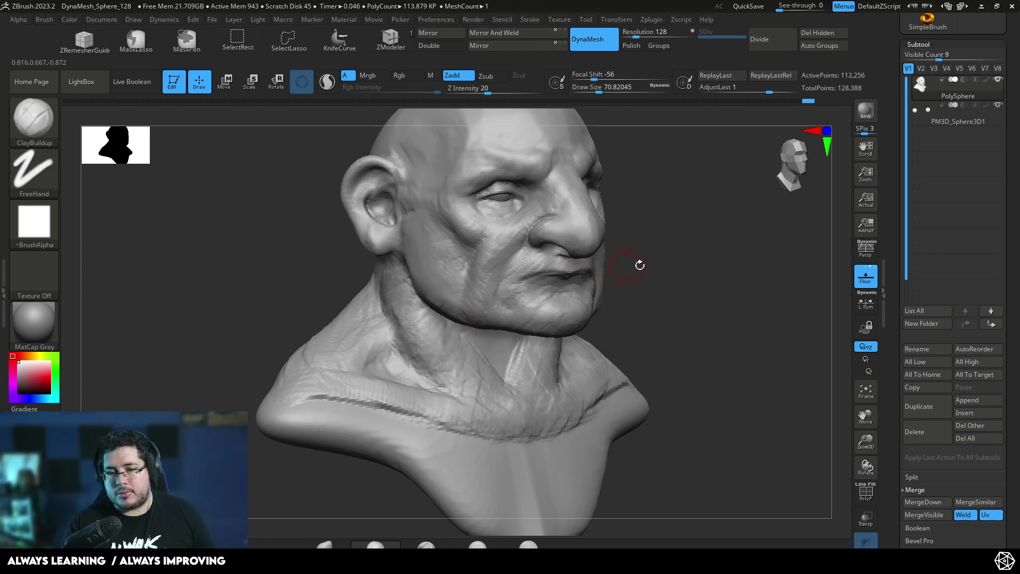
Build up both lips and the mouth corners from several angles with ClayBuildup at a draw size of about 71.
{"action": "left_click_drag", "start_coordinate": [630, 264], "coordinate": [656, 234]}
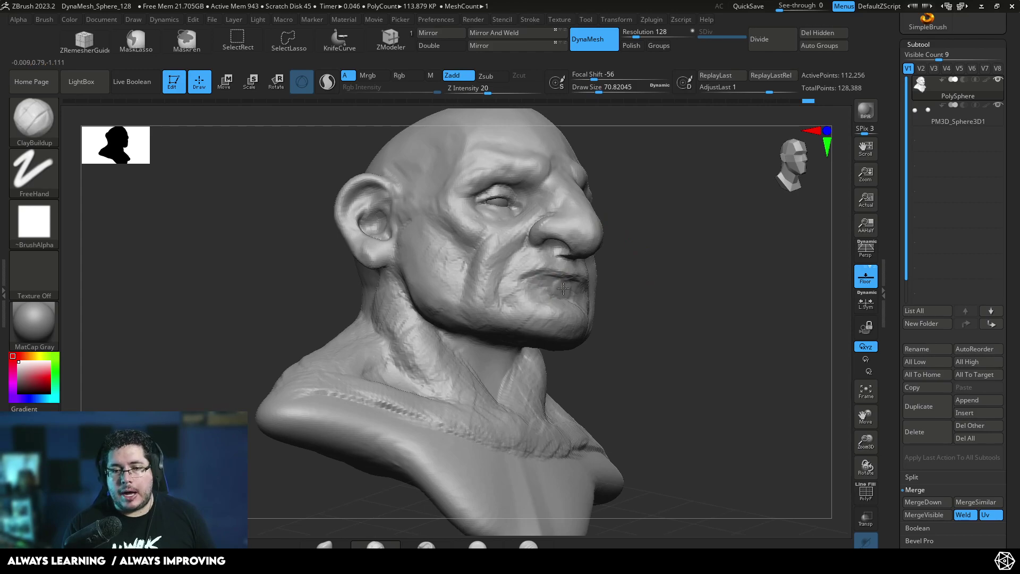
{"action": "left_click_drag", "start_coordinate": [551, 285], "coordinate": [580, 269]}
{"action": "left_click_drag", "start_coordinate": [663, 279], "coordinate": [589, 282]}
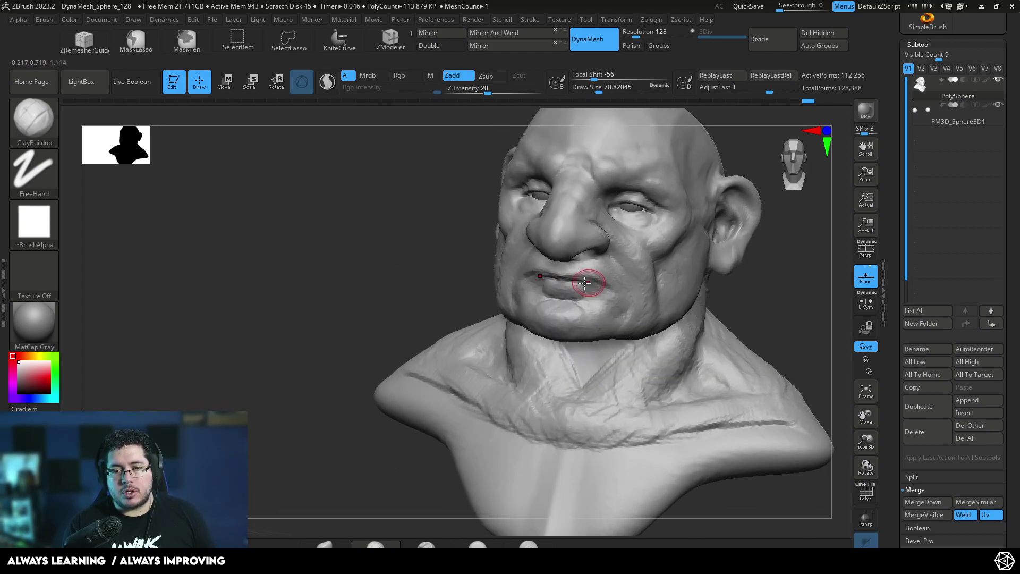
{"action": "left_click_drag", "start_coordinate": [439, 311], "coordinate": [480, 305]}
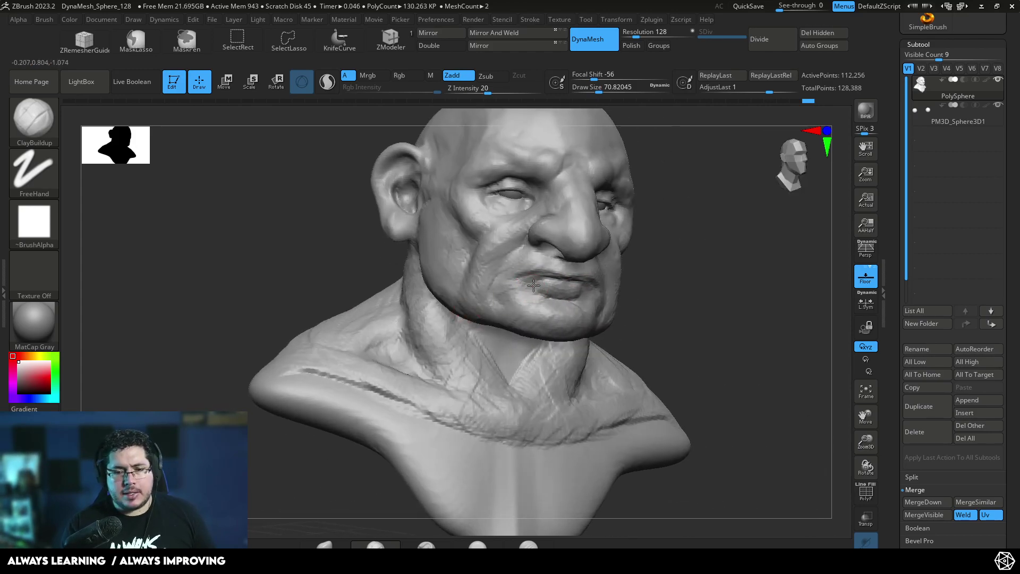
{"action": "mouse_move", "coordinate": [661, 280]}
{"action": "left_mouse_down"}
{"action": "mouse_move", "coordinate": [590, 284]}
{"action": "mouse_move", "coordinate": [597, 292]}
{"action": "left_mouse_up"}
{"action": "left_click_drag", "start_coordinate": [463, 300], "coordinate": [523, 291]}
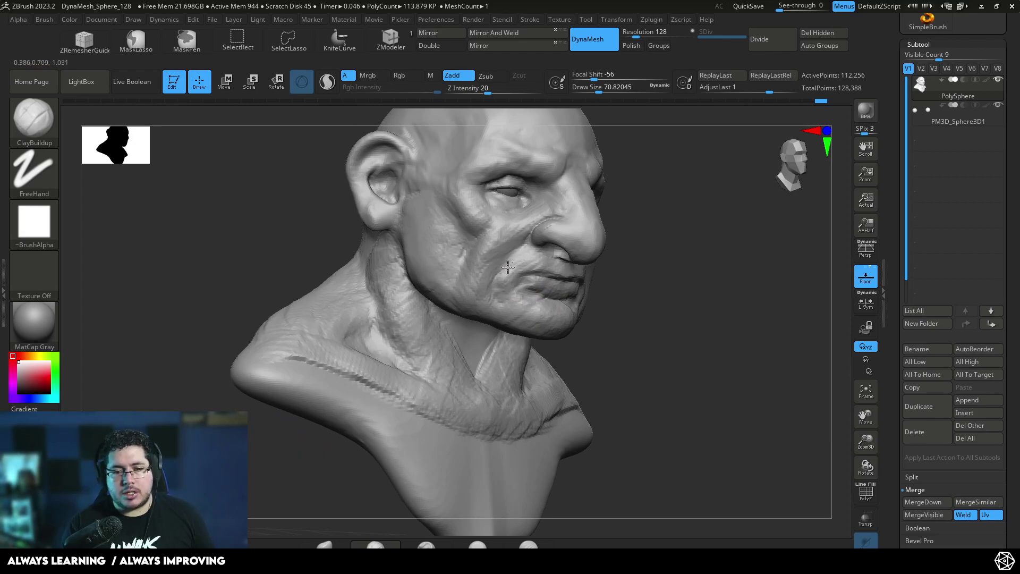
{"action": "left_click_drag", "start_coordinate": [637, 286], "coordinate": [563, 295]}
{"action": "left_click_drag", "start_coordinate": [427, 369], "coordinate": [481, 373]}
Deepen the crease between the lips with DamStandard at a draw size of about 83.
{"action": "left_click_drag", "start_coordinate": [710, 262], "coordinate": [576, 257]}
{"action": "key", "text": "b"}
{"action": "key", "text": "d"}
{"action": "key", "text": "s"}
{"action": "key", "text": "space"}
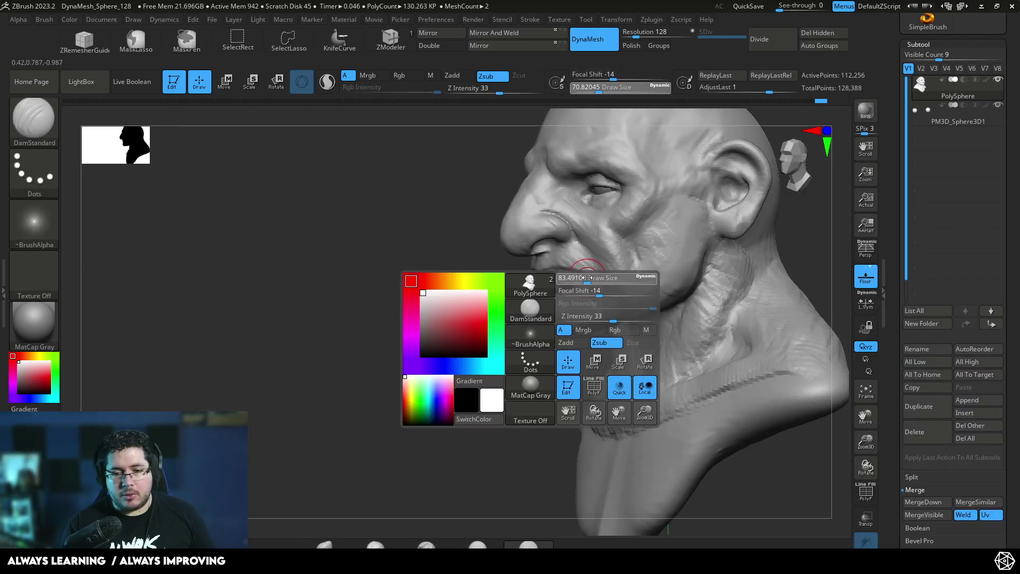
{"action": "mouse_move", "coordinate": [556, 278]}
{"action": "right_mouse_down"}
{"action": "mouse_move", "coordinate": [678, 257]}
{"action": "mouse_move", "coordinate": [592, 275]}
{"action": "right_mouse_up"}
Reshape the mouth corners and upper lip with the Move brush.
{"action": "key", "text": "b"}
{"action": "key", "text": "m"}
{"action": "key", "text": "v"}
{"action": "key", "text": "space"}
{"action": "left_click_drag", "start_coordinate": [593, 277], "coordinate": [587, 276]}
{"action": "left_click_drag", "start_coordinate": [584, 275], "coordinate": [587, 271]}
{"action": "mouse_move", "coordinate": [693, 242]}
{"action": "right_mouse_down", "text": "shift"}
{"action": "mouse_move", "coordinate": [708, 236]}
{"action": "mouse_move", "coordinate": [697, 259]}
{"action": "mouse_move", "coordinate": [643, 240]}
{"action": "right_mouse_up", "text": "shift"}
{"action": "key", "text": "space"}
{"action": "left_click_drag", "start_coordinate": [643, 240], "coordinate": [654, 240]}
Adjust the lips and chin in front and profile views with the Move brush at draw sizes of about 187 and 120.
{"action": "right_click_drag", "start_coordinate": [579, 275], "coordinate": [627, 291], "text": "shift"}
{"action": "key", "text": "space"}
{"action": "left_click_drag", "start_coordinate": [491, 285], "coordinate": [486, 284]}
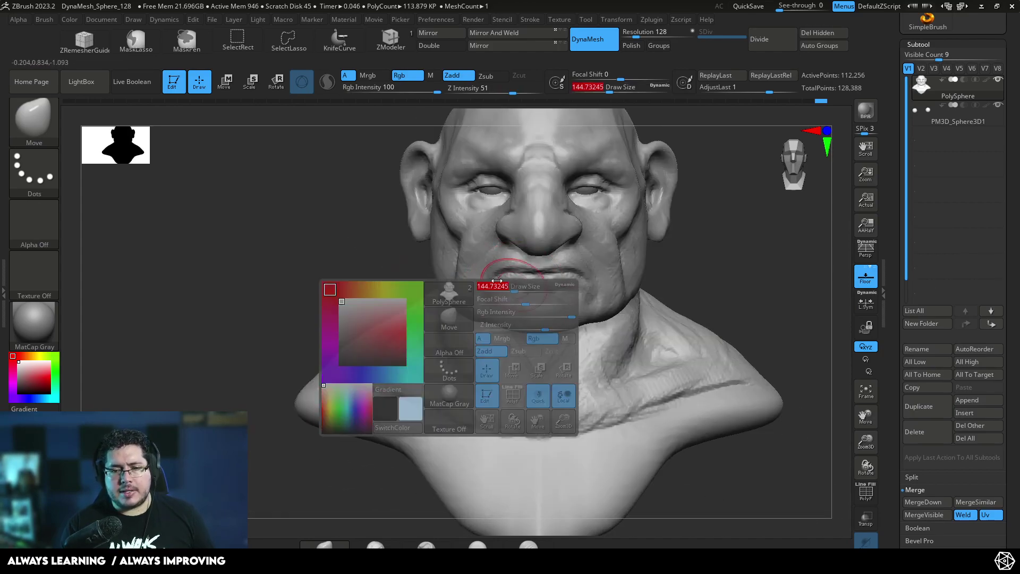
{"action": "right_click_drag", "start_coordinate": [389, 282], "coordinate": [494, 280], "text": "shift"}
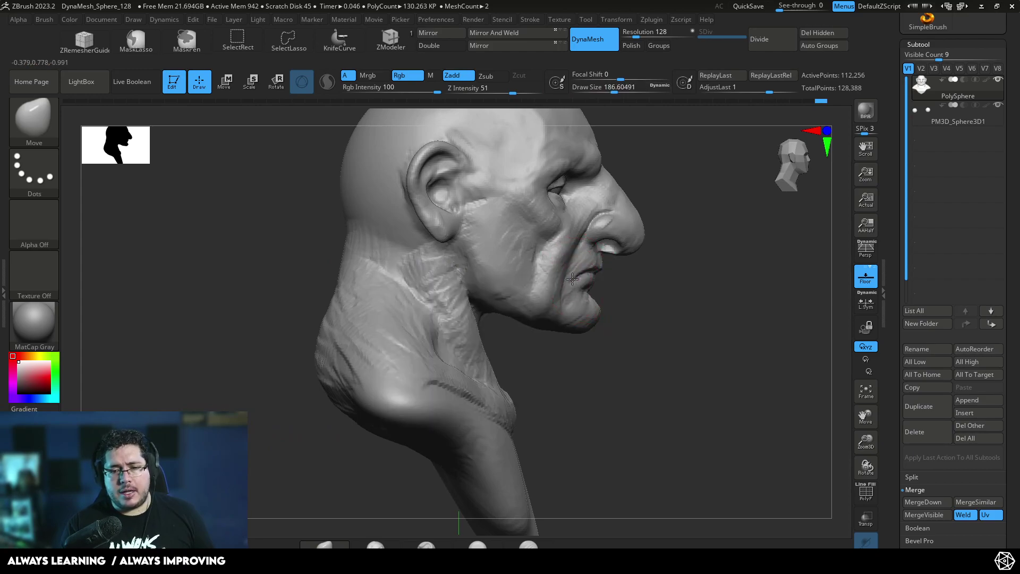
{"action": "mouse_move", "coordinate": [638, 285]}
{"action": "right_mouse_down"}
{"action": "mouse_move", "coordinate": [652, 279]}
{"action": "mouse_move", "coordinate": [638, 282]}
{"action": "mouse_move", "coordinate": [627, 257]}
{"action": "mouse_move", "coordinate": [691, 255]}
{"action": "mouse_move", "coordinate": [733, 234]}
{"action": "mouse_move", "coordinate": [742, 253]}
{"action": "mouse_move", "coordinate": [579, 292]}
{"action": "mouse_move", "coordinate": [539, 318]}
{"action": "mouse_move", "coordinate": [531, 346]}
{"action": "mouse_move", "coordinate": [603, 303]}
{"action": "right_mouse_up"}
{"action": "key", "text": "space"}
{"action": "left_click_drag", "start_coordinate": [565, 279], "coordinate": [558, 268]}
{"action": "key", "text": "space"}
{"action": "left_click_drag", "start_coordinate": [587, 259], "coordinate": [577, 260]}
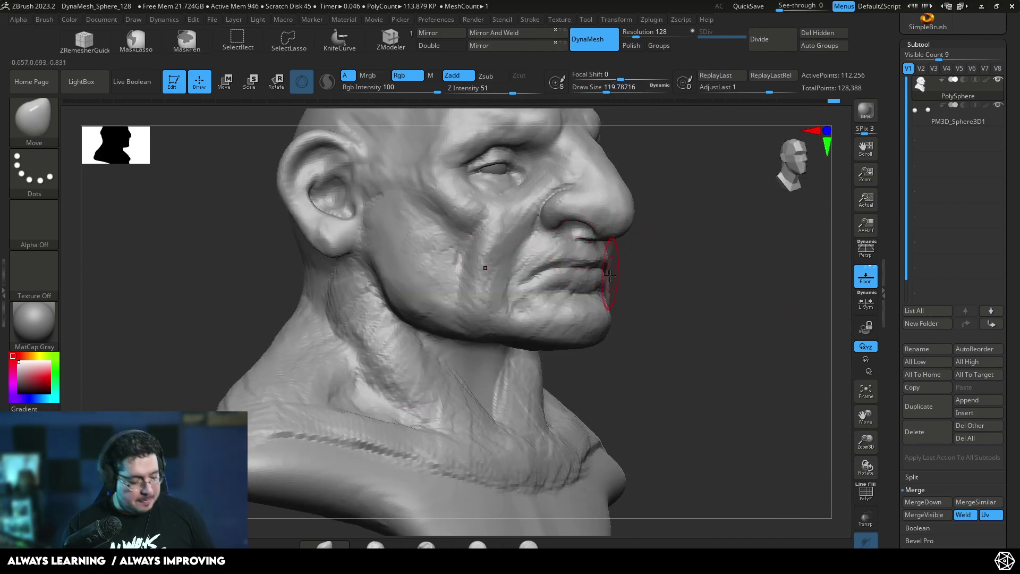
Sculpt the philtrum between the nose and upper lip with ClayBuildup at a draw size of about 49.
{"action": "key", "text": "b"}
{"action": "key", "text": "c"}
{"action": "key", "text": "b"}
{"action": "mouse_move", "coordinate": [609, 273]}
{"action": "right_mouse_down"}
{"action": "mouse_move", "coordinate": [644, 223]}
{"action": "mouse_move", "coordinate": [688, 268]}
{"action": "mouse_move", "coordinate": [671, 266]}
{"action": "right_mouse_up"}
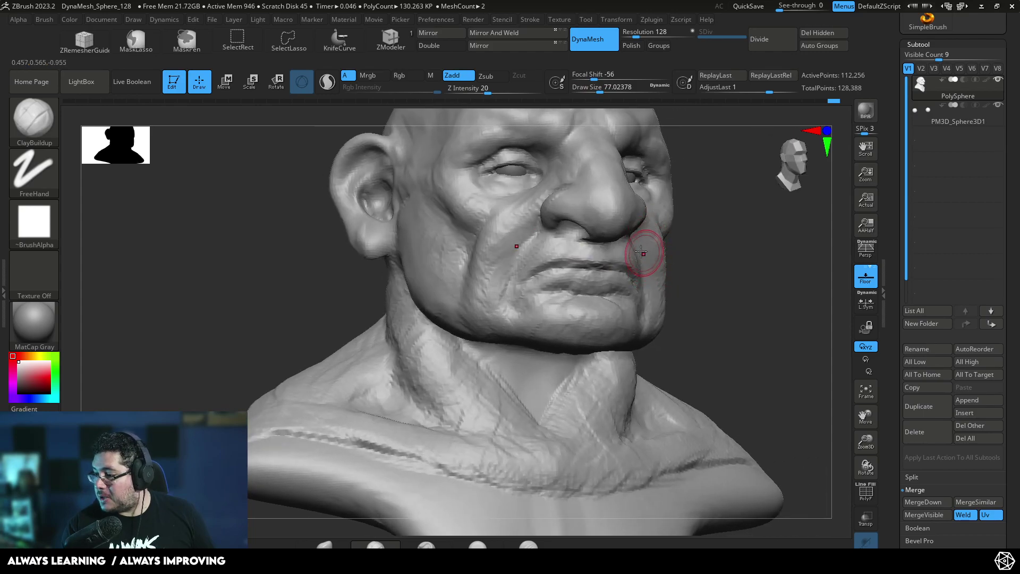
{"action": "key", "text": "space"}
{"action": "left_click_drag", "start_coordinate": [654, 263], "coordinate": [637, 263]}
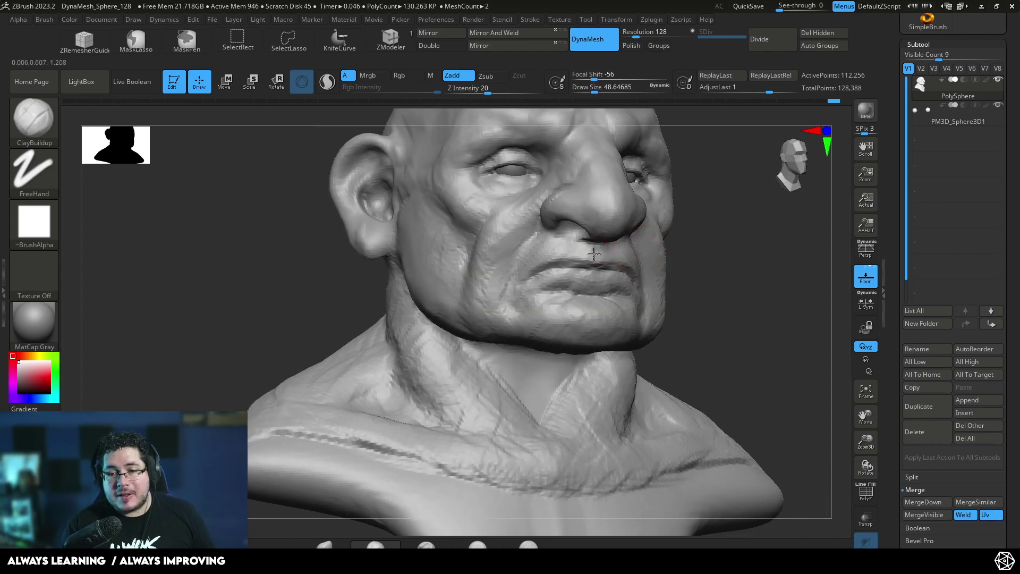
{"action": "right_click_drag", "start_coordinate": [728, 278], "coordinate": [732, 201]}
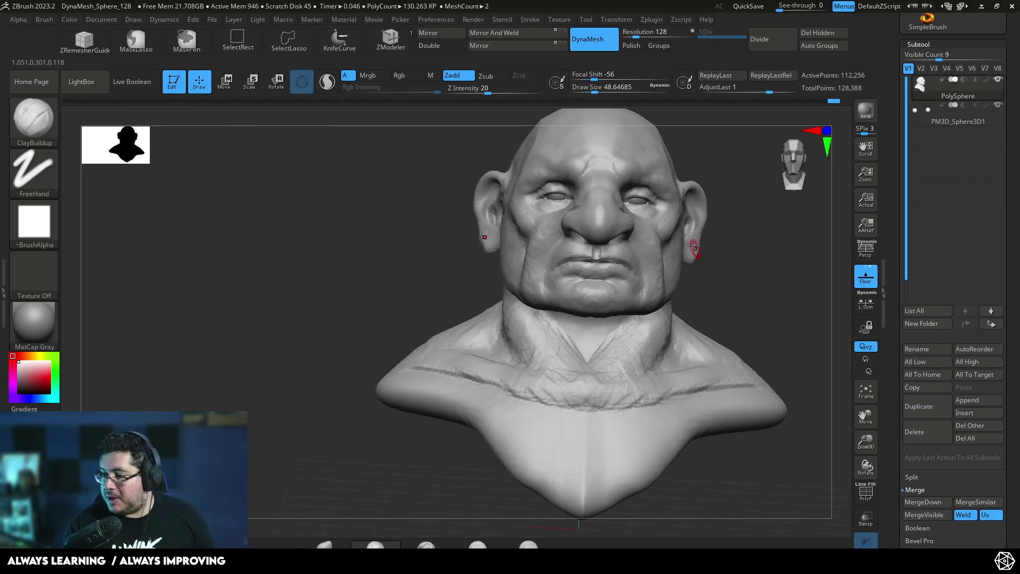
{"action": "mouse_move", "coordinate": [733, 281]}
{"action": "right_mouse_down"}
{"action": "mouse_move", "coordinate": [758, 285]}
{"action": "mouse_move", "coordinate": [736, 259]}
{"action": "right_mouse_up"}
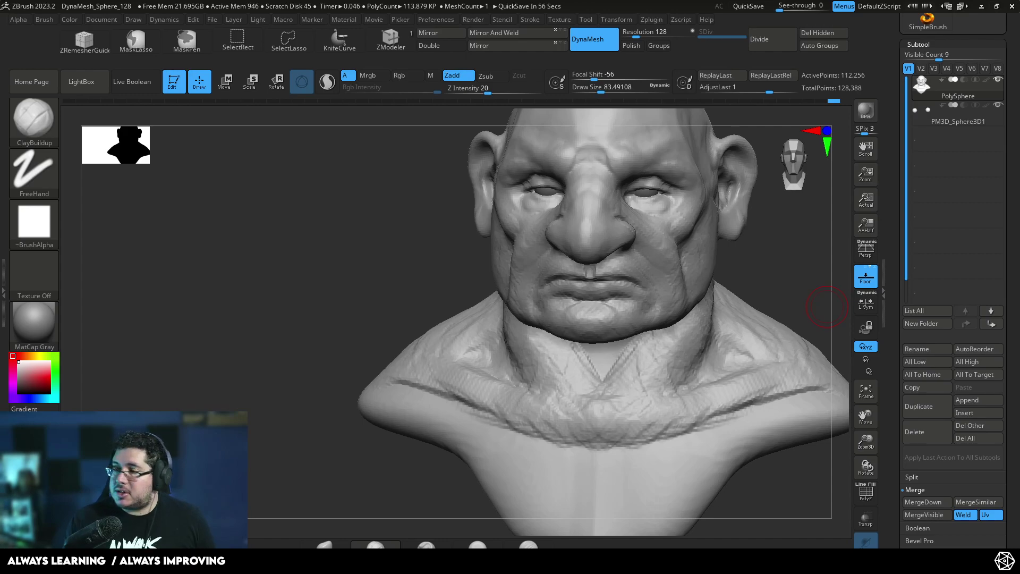
Flatten the cheek and jaw planes with TrimDynamic at a draw size of about 128.
{"action": "right_click_drag", "start_coordinate": [649, 250], "coordinate": [735, 223]}
{"action": "key", "text": "b"}
{"action": "key", "text": "t"}
{"action": "key", "text": "d"}
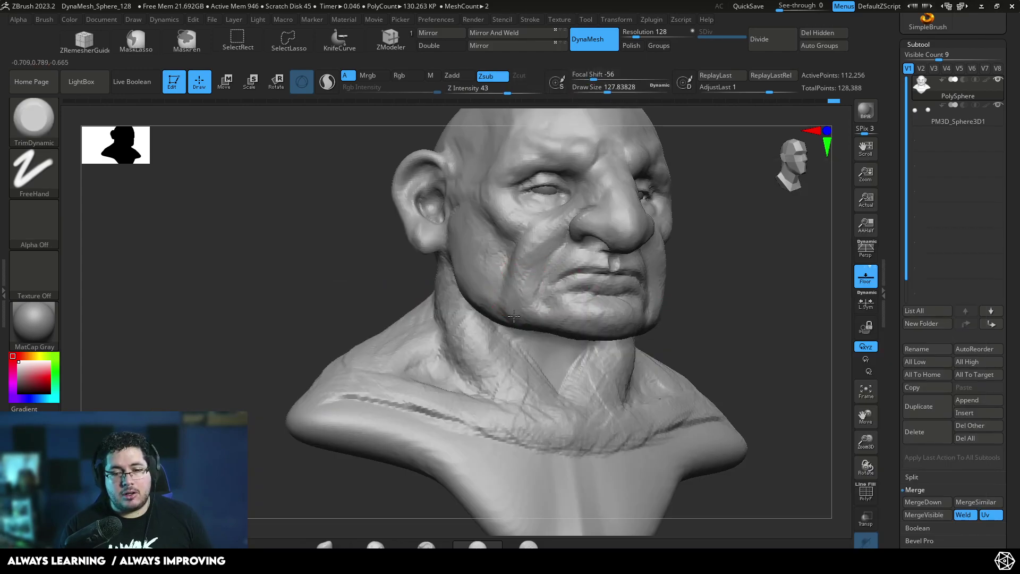
{"action": "right_click_drag", "start_coordinate": [754, 262], "coordinate": [709, 259], "text": "shift"}
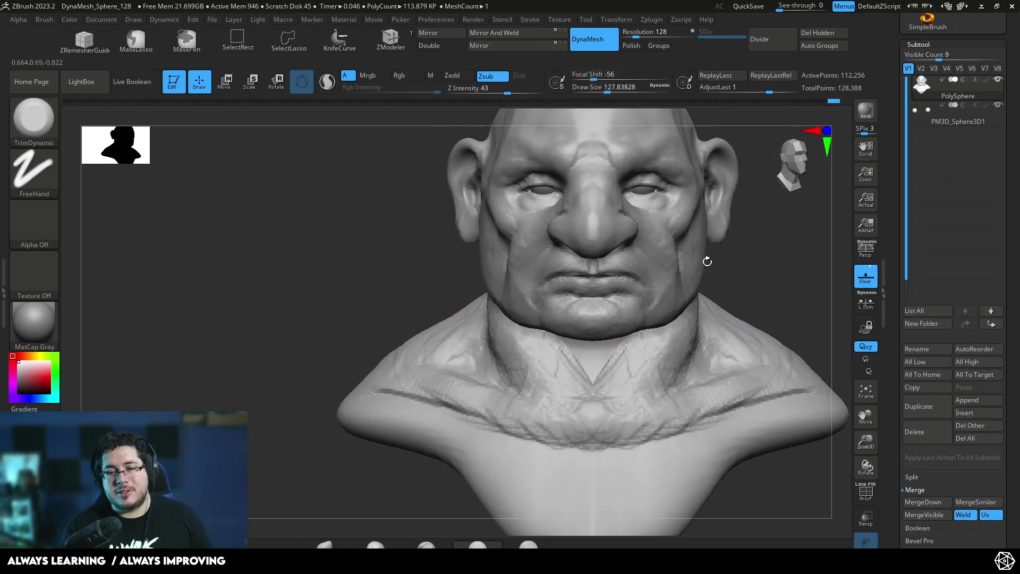
{"action": "right_click_drag", "start_coordinate": [655, 321], "coordinate": [694, 267], "text": "shift"}
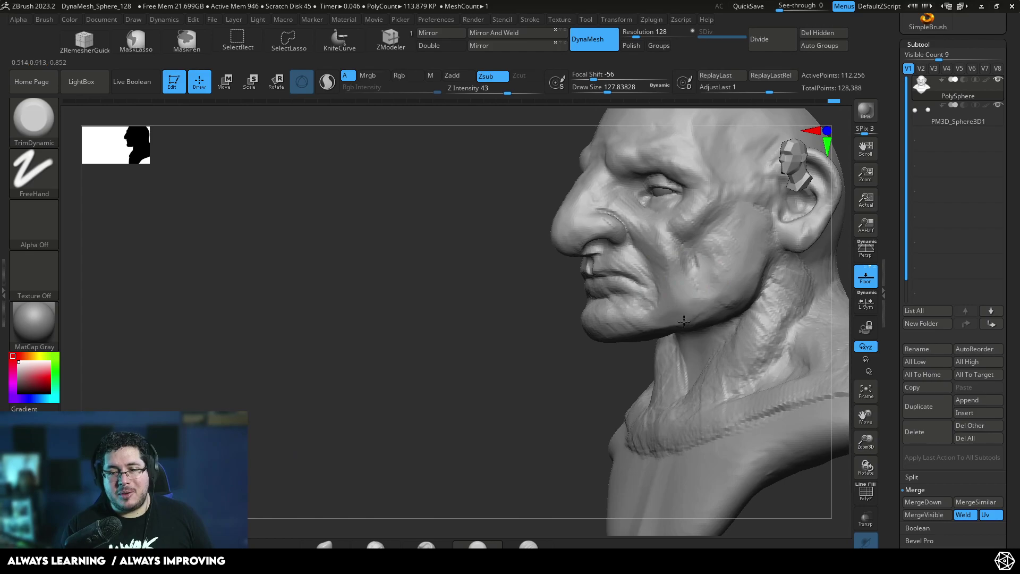
{"action": "right_click_drag", "start_coordinate": [618, 275], "coordinate": [507, 345]}
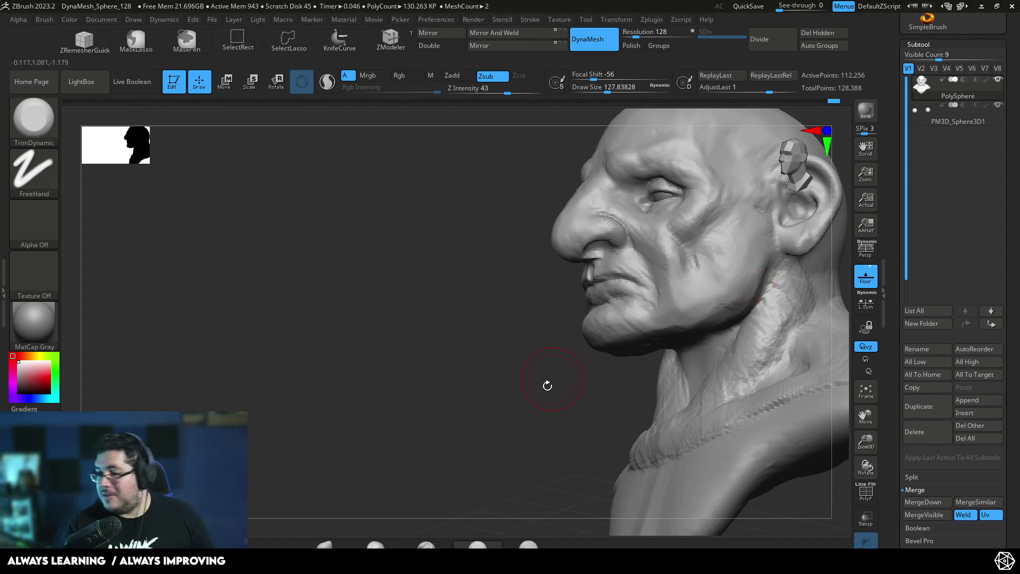
Trim the cheek folds and the lower jaw from low and three-quarter views with TrimDynamic.
{"action": "left_click_drag", "start_coordinate": [551, 381], "coordinate": [701, 300]}
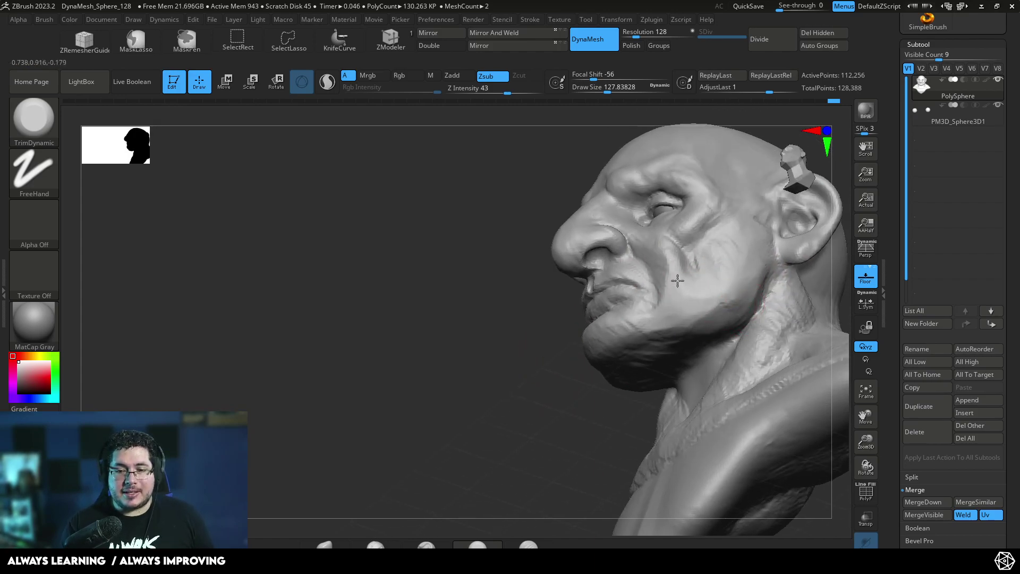
{"action": "left_click_drag", "start_coordinate": [502, 362], "coordinate": [640, 297]}
{"action": "mouse_move", "coordinate": [781, 265]}
{"action": "left_mouse_down", "text": "shift"}
{"action": "mouse_move", "coordinate": [804, 233]}
{"action": "mouse_move", "coordinate": [794, 285]}
{"action": "mouse_move", "coordinate": [658, 281]}
{"action": "left_mouse_up", "text": "shift"}
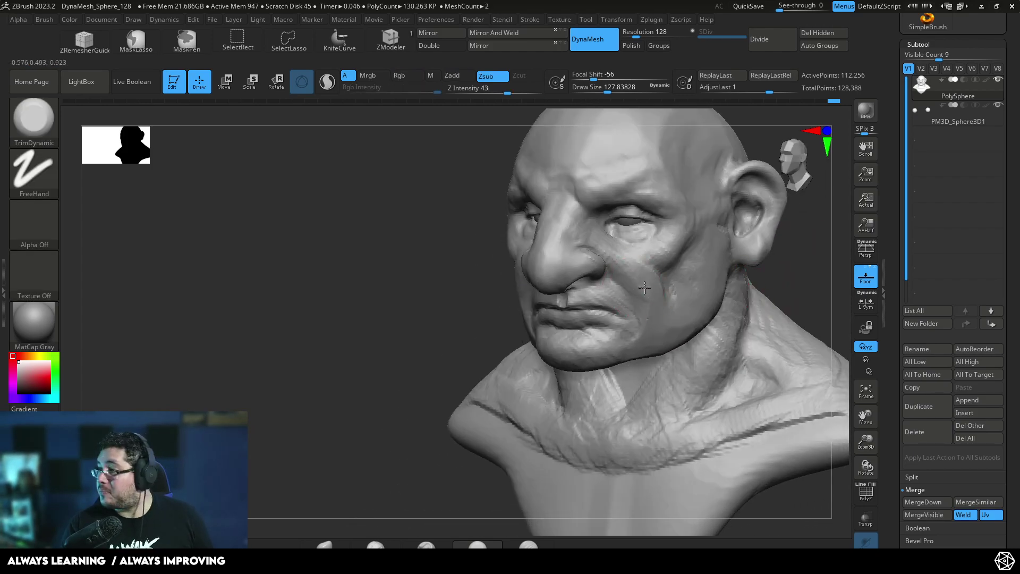
{"action": "left_click_drag", "start_coordinate": [796, 232], "coordinate": [841, 236]}
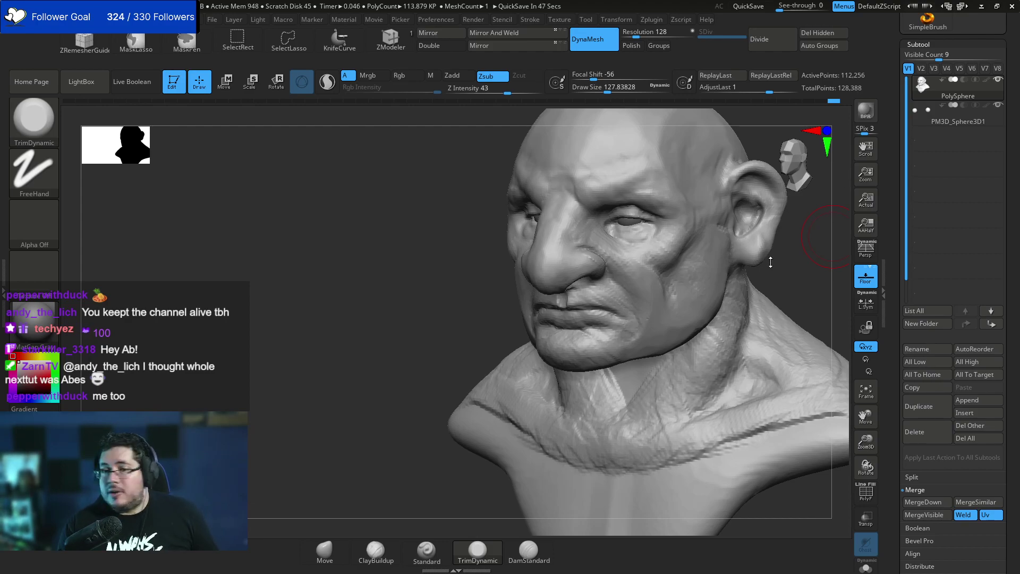
{"action": "left_click_drag", "start_coordinate": [764, 261], "coordinate": [653, 247]}
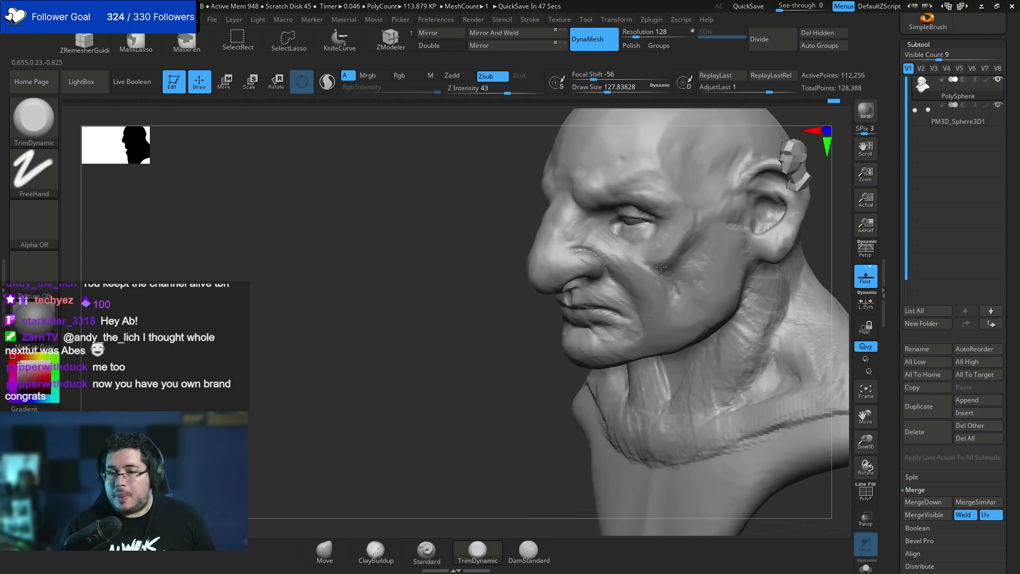
{"action": "mouse_move", "coordinate": [521, 349]}
{"action": "left_mouse_down"}
{"action": "mouse_move", "coordinate": [473, 380]}
{"action": "mouse_move", "coordinate": [768, 240]}
{"action": "mouse_move", "coordinate": [643, 269]}
{"action": "left_mouse_up"}
Build up the cheek and jaw in front of the ear with ClayBuildup at a draw size of about 116.
{"action": "key", "text": "b"}
{"action": "key", "text": "c"}
{"action": "key", "text": "b"}
{"action": "key", "text": "space"}
{"action": "key", "text": "space"}
{"action": "mouse_move", "coordinate": [481, 299]}
{"action": "left_mouse_down"}
{"action": "mouse_move", "coordinate": [481, 317]}
{"action": "mouse_move", "coordinate": [480, 292]}
{"action": "left_mouse_up"}
{"action": "key", "text": "b"}
{"action": "key", "text": "c"}
{"action": "key", "text": "b"}
{"action": "key", "text": "space"}
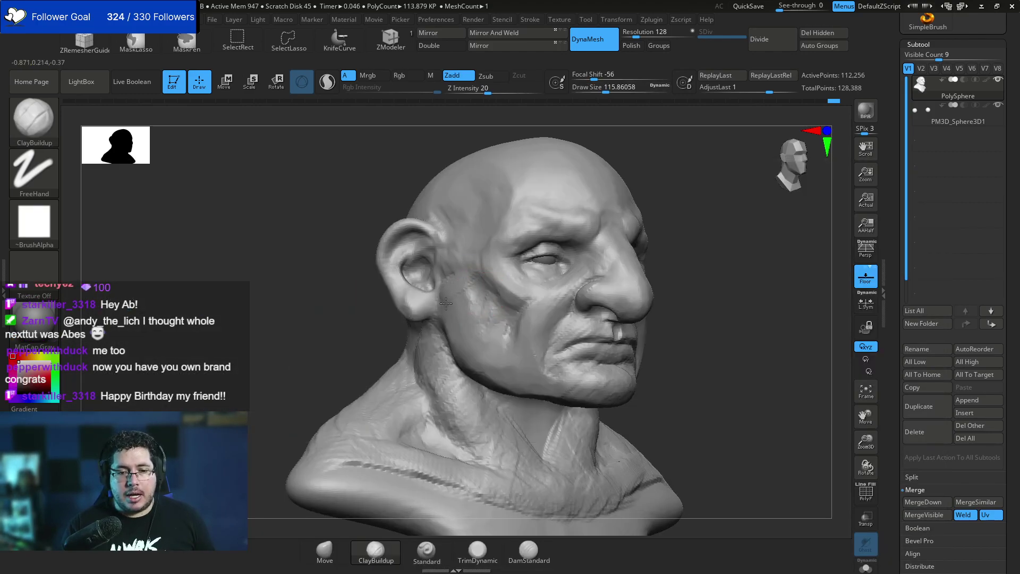
{"action": "right_click_drag", "start_coordinate": [483, 368], "coordinate": [499, 376]}
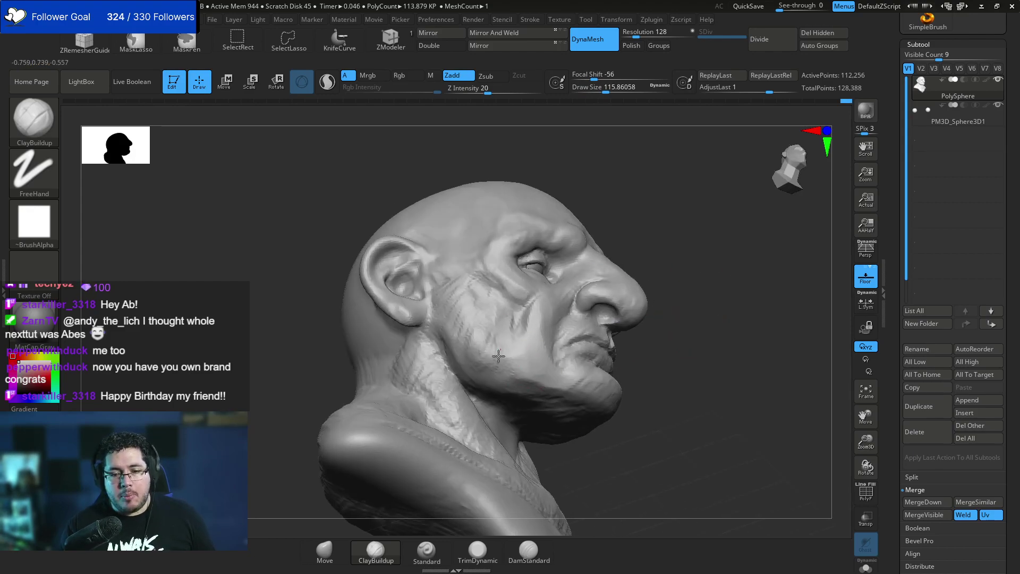
{"action": "mouse_move", "coordinate": [583, 390]}
{"action": "right_mouse_down"}
{"action": "mouse_move", "coordinate": [724, 326]}
{"action": "mouse_move", "coordinate": [630, 329]}
{"action": "mouse_move", "coordinate": [481, 363]}
{"action": "right_mouse_up"}
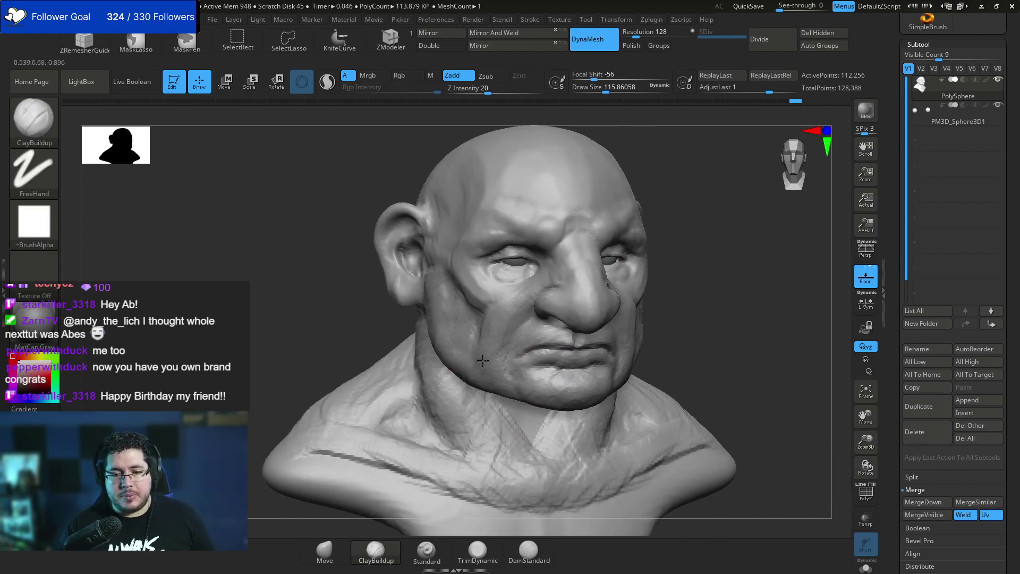
Carve the folds around the mouth corner and cheek with the DamStandard brush.
{"action": "right_click_drag", "start_coordinate": [724, 341], "coordinate": [653, 262]}
{"action": "key", "text": "b"}
{"action": "key", "text": "d"}
{"action": "key", "text": "s"}
{"action": "key", "text": "space"}
{"action": "right_click_drag", "start_coordinate": [616, 325], "coordinate": [608, 318]}
{"action": "key", "text": "space"}
{"action": "key", "text": "space"}
{"action": "mouse_move", "coordinate": [538, 337]}
{"action": "left_mouse_down"}
{"action": "mouse_move", "coordinate": [509, 366]}
{"action": "mouse_move", "coordinate": [524, 371]}
{"action": "left_mouse_up"}
{"action": "right_click_drag", "start_coordinate": [691, 313], "coordinate": [598, 339]}
{"action": "mouse_move", "coordinate": [479, 401]}
{"action": "right_mouse_down"}
{"action": "mouse_move", "coordinate": [712, 317]}
{"action": "mouse_move", "coordinate": [698, 280]}
{"action": "right_mouse_up"}
{"action": "right_click_drag", "start_coordinate": [698, 280], "coordinate": [634, 279]}
{"action": "left_click_drag", "start_coordinate": [639, 260], "coordinate": [630, 287], "text": "shift"}
Flatten the cheek and jaw planes with TrimDynamic at a draw size of about 116.
{"action": "key", "text": "b"}
{"action": "key", "text": "t"}
{"action": "key", "text": "d"}
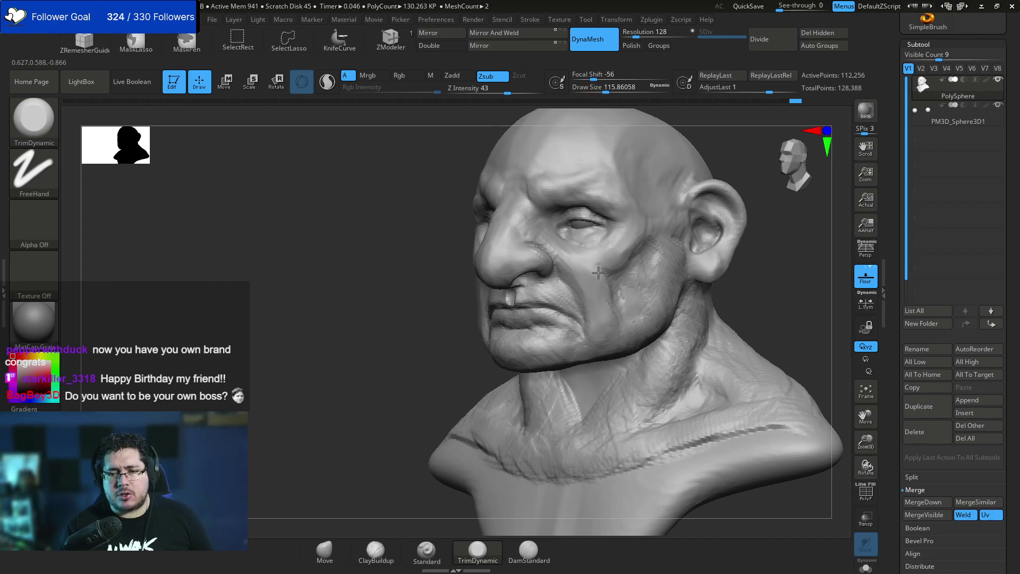
{"action": "right_click_drag", "start_coordinate": [501, 296], "coordinate": [488, 286]}
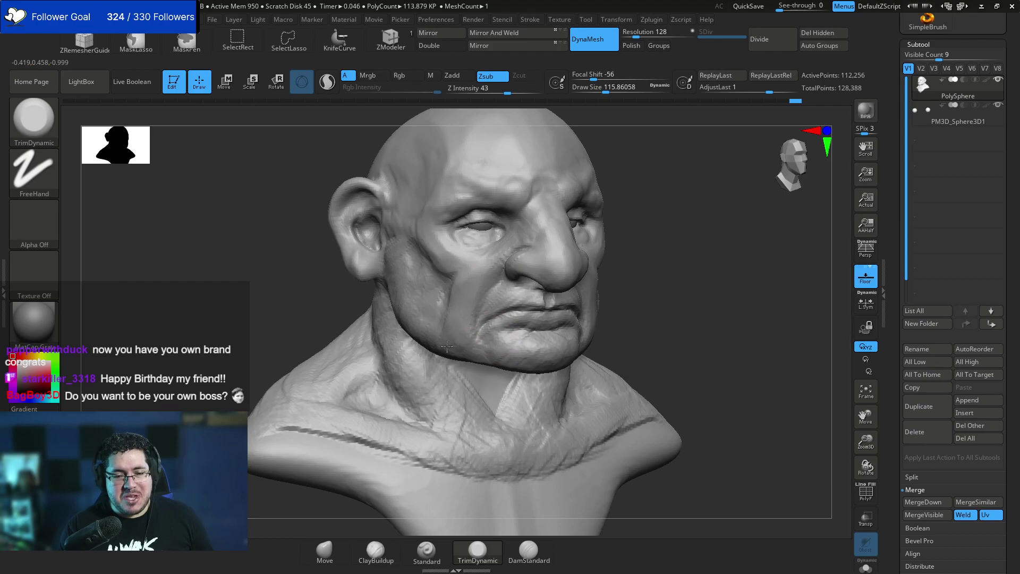
{"action": "right_click_drag", "start_coordinate": [618, 301], "coordinate": [595, 274]}
Add volume to the cheek beside the mouth with ClayBuildup at draw sizes of about 87 and 94.
{"action": "key", "text": "b"}
{"action": "key", "text": "c"}
{"action": "key", "text": "b"}
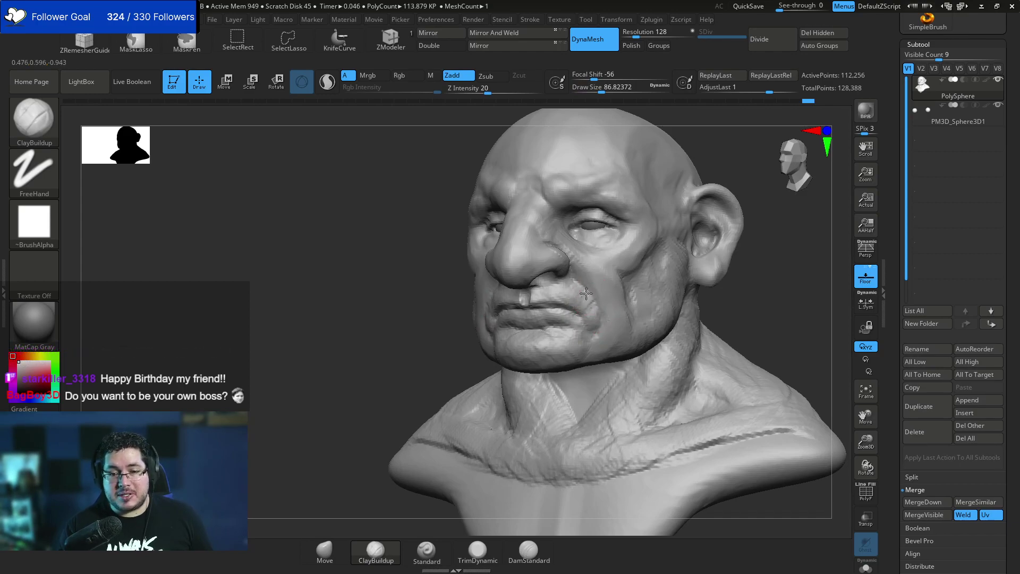
{"action": "right_click_drag", "start_coordinate": [396, 368], "coordinate": [489, 324]}
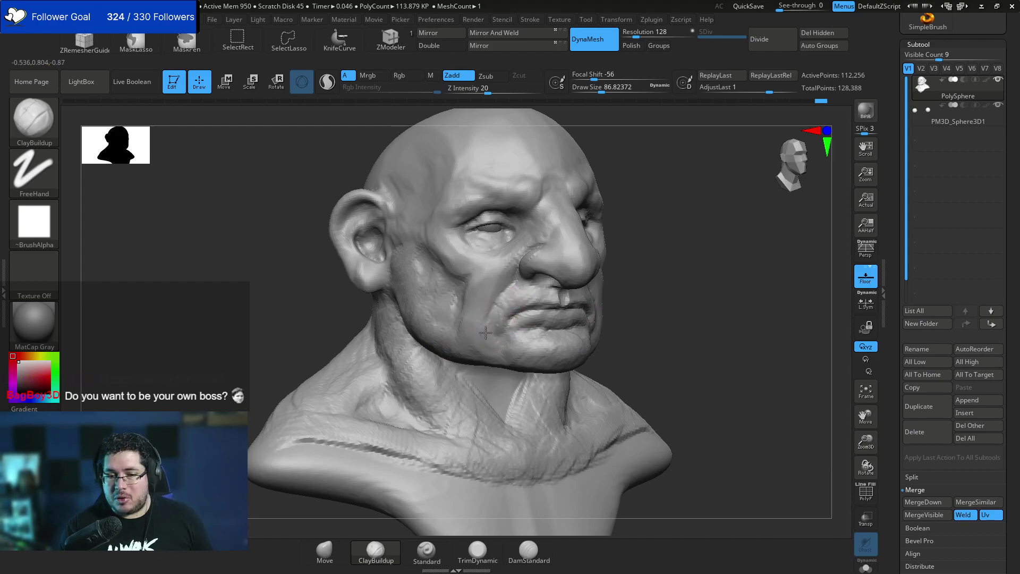
{"action": "left_click_drag", "start_coordinate": [696, 304], "coordinate": [786, 302]}
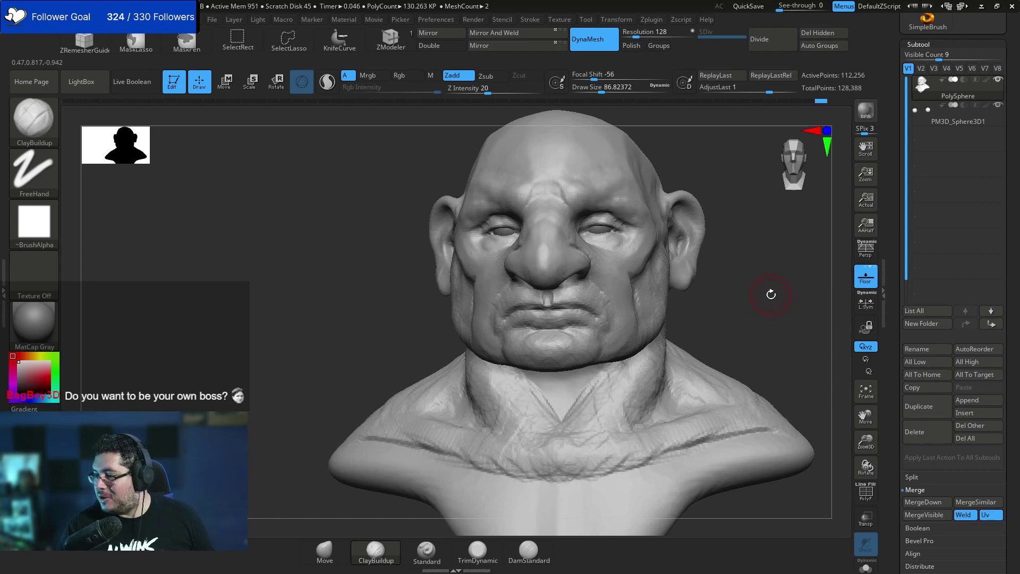
{"action": "mouse_move", "coordinate": [734, 288]}
{"action": "left_mouse_down"}
{"action": "mouse_move", "coordinate": [664, 265]}
{"action": "mouse_move", "coordinate": [606, 229]}
{"action": "left_mouse_up"}
{"action": "key", "text": "space"}
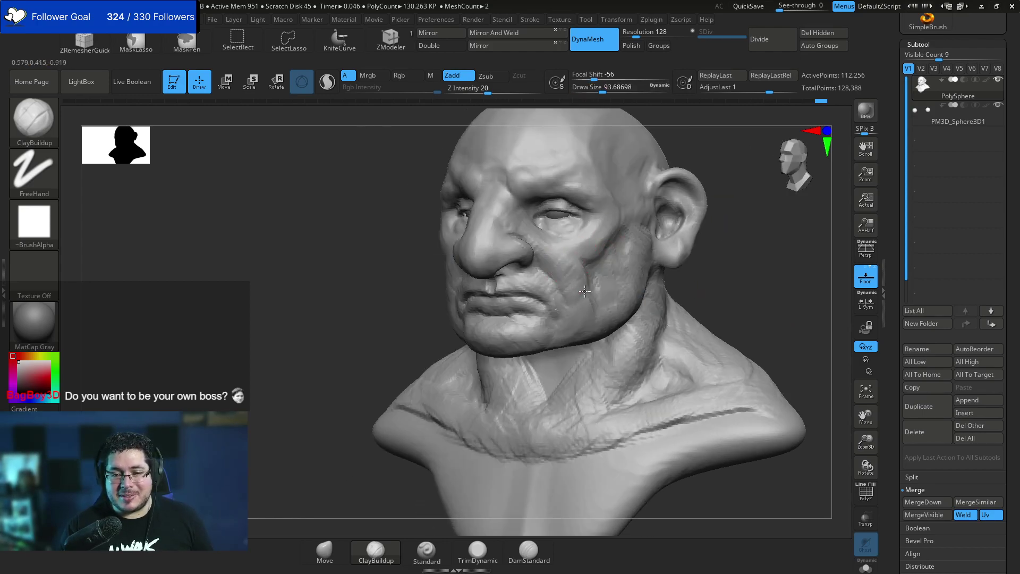
{"action": "left_click_drag", "start_coordinate": [743, 277], "coordinate": [571, 268], "text": "shift"}
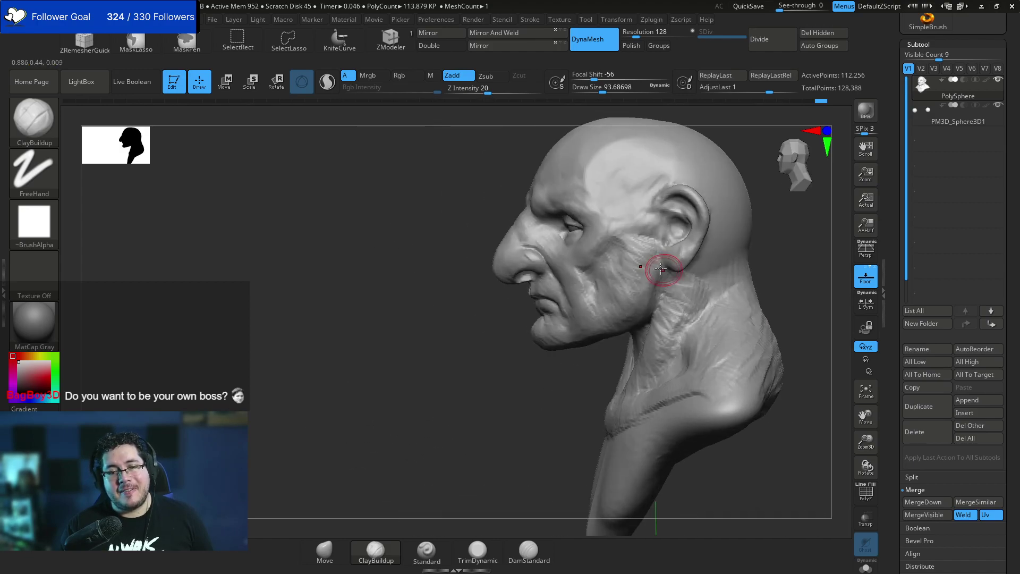
Reshape the jaw corner and the lips in profile with the Move brush at a draw size of about 128.
{"action": "left_click_drag", "start_coordinate": [516, 384], "coordinate": [576, 296], "text": "shift"}
{"action": "key", "text": "b"}
{"action": "key", "text": "m"}
{"action": "key", "text": "v"}
{"action": "key", "text": "space"}
{"action": "mouse_move", "coordinate": [661, 265]}
{"action": "left_mouse_down"}
{"action": "mouse_move", "coordinate": [671, 248]}
{"action": "mouse_move", "coordinate": [649, 245]}
{"action": "left_mouse_up"}
{"action": "left_click_drag", "start_coordinate": [482, 205], "coordinate": [483, 207]}
{"action": "key", "text": "space"}
{"action": "left_click_drag", "start_coordinate": [466, 300], "coordinate": [457, 291]}
{"action": "right_click_drag", "start_coordinate": [465, 285], "coordinate": [575, 287]}
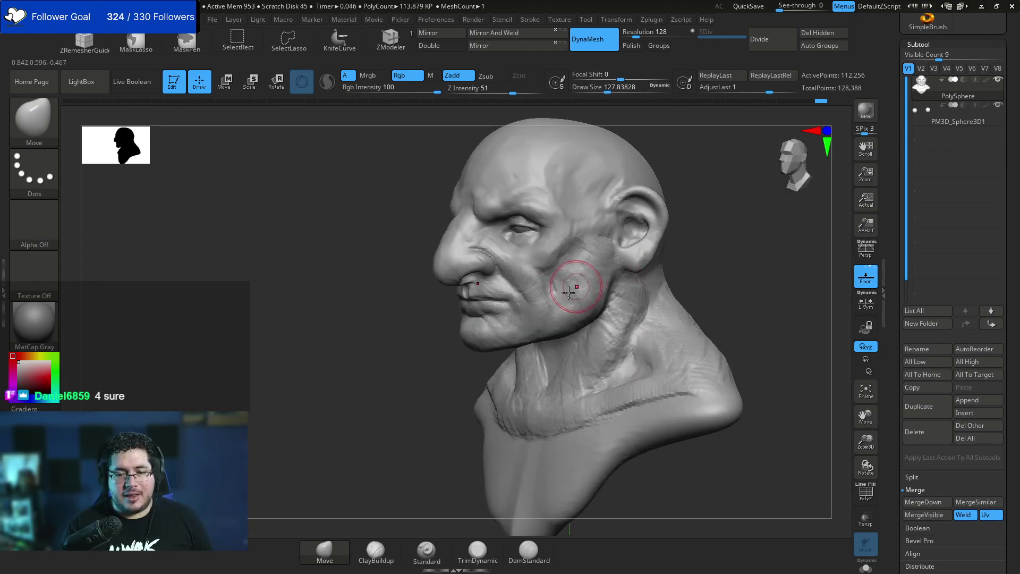
Adjust the width of the lower face and jaw with the Move brush at a draw size of about 305.
{"action": "left_click_drag", "start_coordinate": [456, 391], "coordinate": [497, 367], "text": "shift"}
{"action": "key", "text": "space"}
{"action": "key", "text": "space"}
{"action": "left_click_drag", "start_coordinate": [544, 315], "coordinate": [567, 314]}
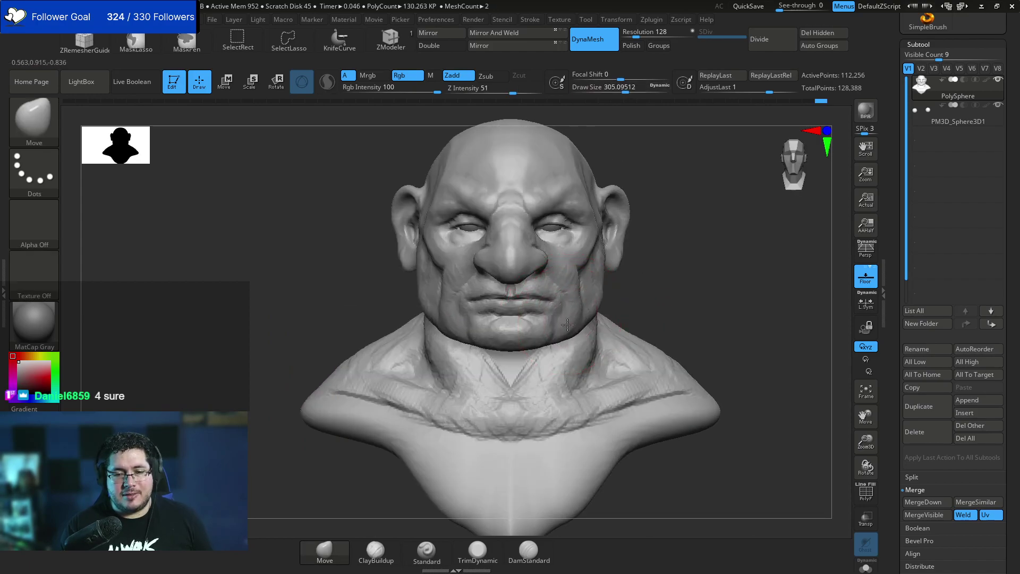
{"action": "mouse_move", "coordinate": [567, 317]}
{"action": "right_mouse_down"}
{"action": "mouse_move", "coordinate": [617, 285]}
{"action": "mouse_move", "coordinate": [667, 289]}
{"action": "right_mouse_up"}
{"action": "key", "text": "space"}
{"action": "left_click_drag", "start_coordinate": [667, 289], "coordinate": [662, 289]}
{"action": "mouse_move", "coordinate": [667, 257]}
{"action": "right_mouse_down", "text": "alt"}
{"action": "mouse_move", "coordinate": [674, 282]}
{"action": "mouse_move", "coordinate": [616, 271]}
{"action": "right_mouse_up", "text": "alt"}
Build up the cheekbone and the hollow below it with ClayBuildup at a draw size of about 94.
{"action": "key", "text": "b"}
{"action": "key", "text": "c"}
{"action": "key", "text": "b"}
{"action": "key", "text": "space"}
{"action": "left_click_drag", "start_coordinate": [597, 267], "coordinate": [586, 257]}
{"action": "key", "text": "space"}
{"action": "right_click_drag", "start_coordinate": [674, 276], "coordinate": [644, 275]}
{"action": "key", "text": "space"}
{"action": "left_click_drag", "start_coordinate": [644, 275], "coordinate": [601, 278]}
{"action": "key", "text": "space"}
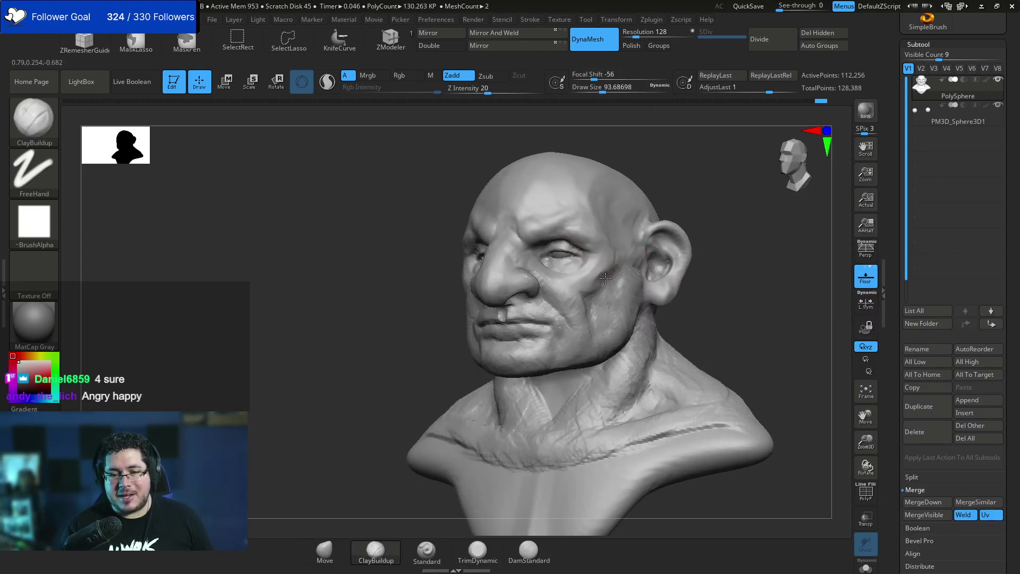
Fill out the side of the cheek with ClayBuildup at a draw size of about 116.
{"action": "right_click_drag", "start_coordinate": [693, 287], "coordinate": [619, 282], "text": "shift"}
{"action": "key", "text": "space"}
{"action": "left_click_drag", "start_coordinate": [619, 282], "coordinate": [623, 280]}
{"action": "right_click_drag", "start_coordinate": [764, 292], "coordinate": [726, 291]}
{"action": "right_click_drag", "start_coordinate": [726, 291], "coordinate": [738, 328], "text": "shift"}
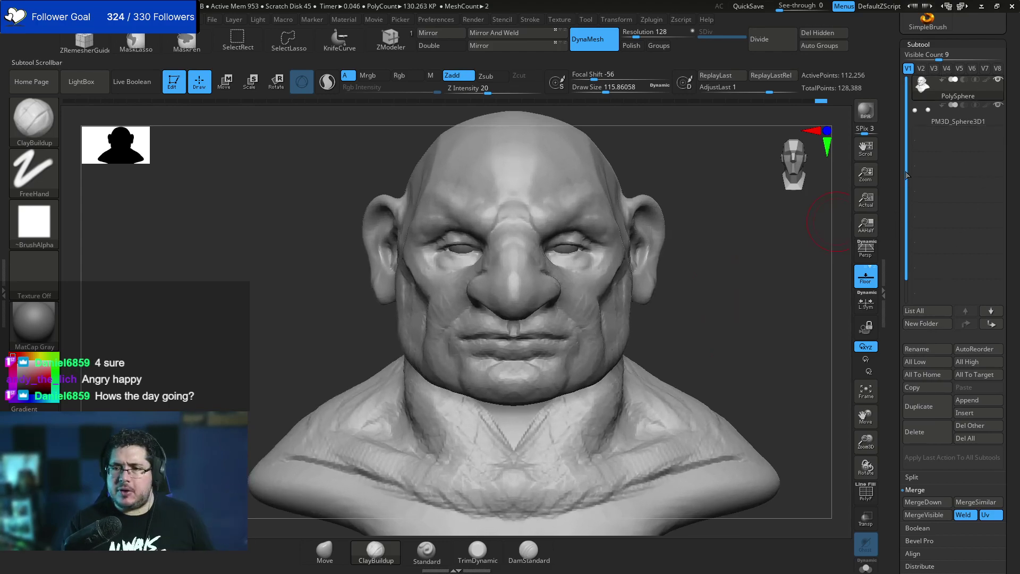
Duplicate the bust subtool and isolate the original PolySphere in Solo mode.
{"action": "left_click", "coordinate": [866, 492]}
{"action": "right_click_drag", "start_coordinate": [743, 319], "coordinate": [775, 343], "text": "ctrl"}
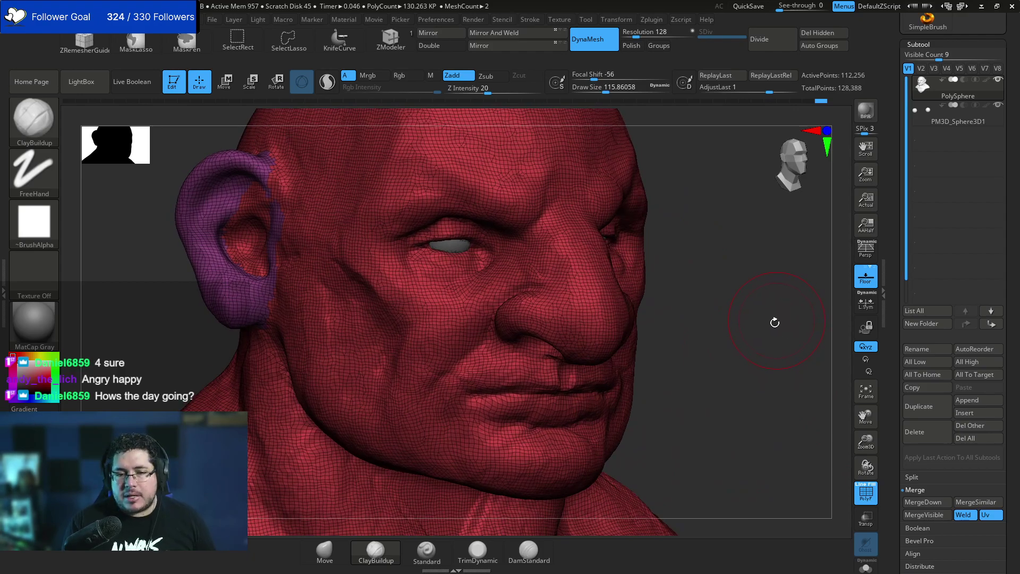
{"action": "left_click", "coordinate": [869, 492]}
{"action": "right_click_drag", "start_coordinate": [765, 416], "coordinate": [742, 395], "text": "ctrl"}
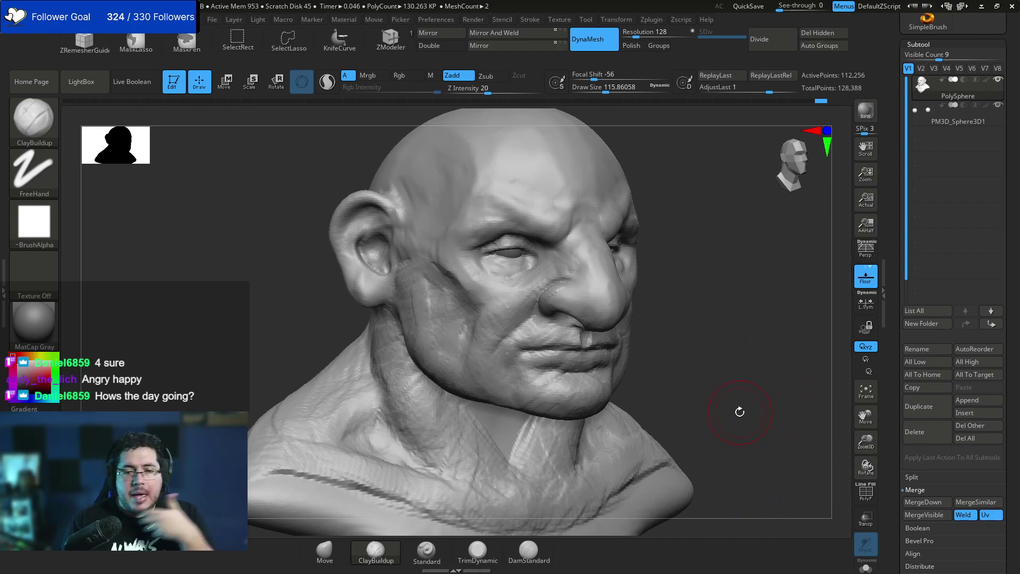
{"action": "left_click_drag", "start_coordinate": [765, 355], "coordinate": [733, 317], "text": "alt"}
{"action": "left_click", "coordinate": [924, 406]}
{"action": "left_click", "coordinate": [920, 88]}
{"action": "scroll", "coordinate": [924, 420], "scroll_direction": "down", "scroll_amount": 3}
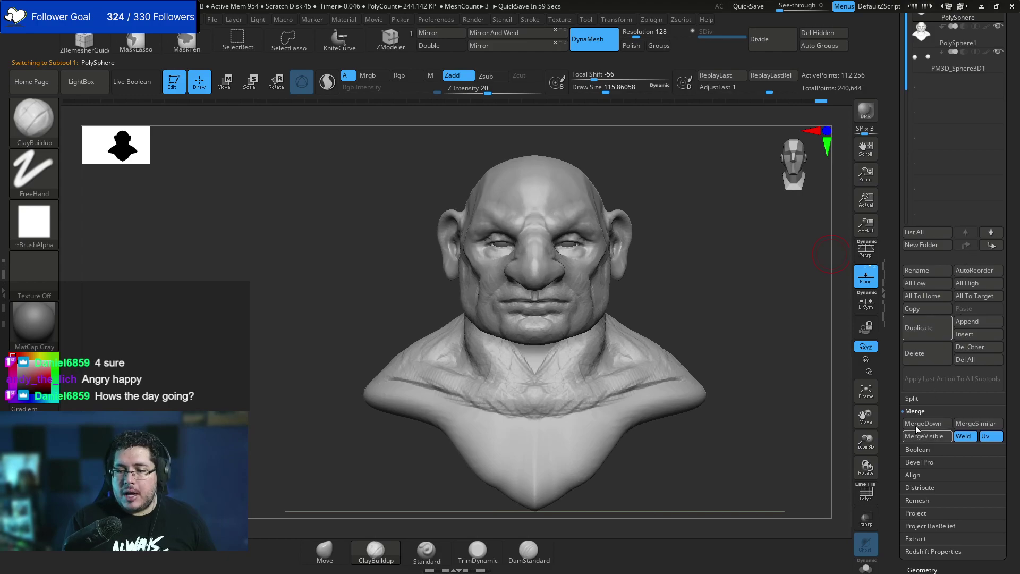
{"action": "left_click", "coordinate": [866, 567]}
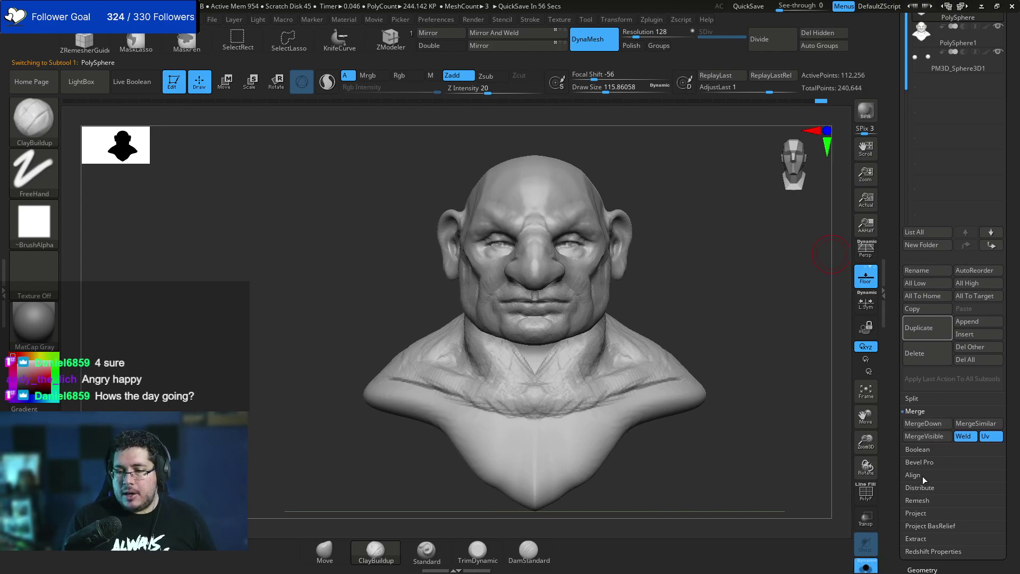
Remesh the isolated bust with ZRemesher at a target polygon count of 5.
{"action": "scroll", "coordinate": [927, 451], "scroll_direction": "down", "scroll_amount": 7}
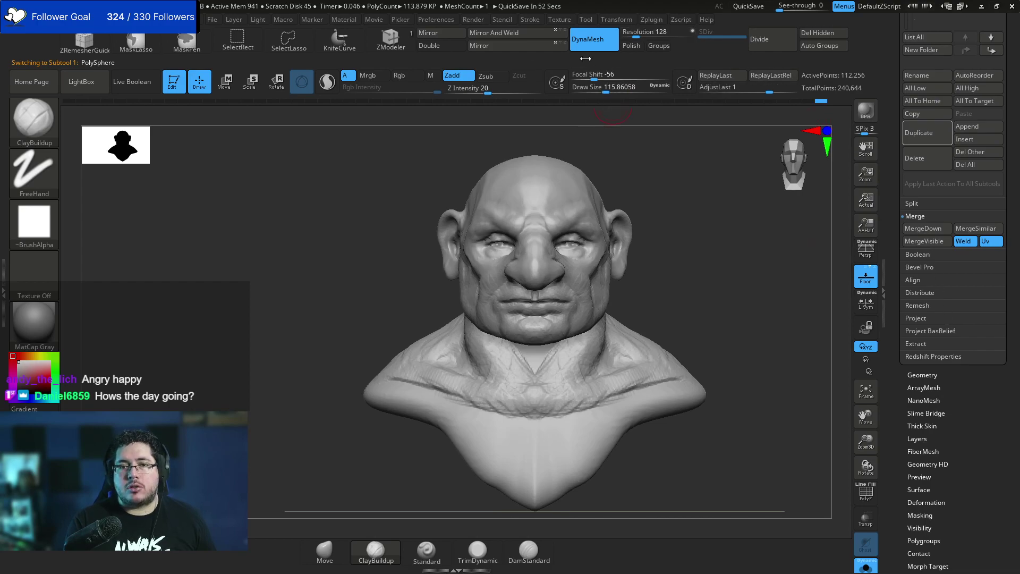
{"action": "left_click_drag", "start_coordinate": [967, 424], "coordinate": [967, 383]}
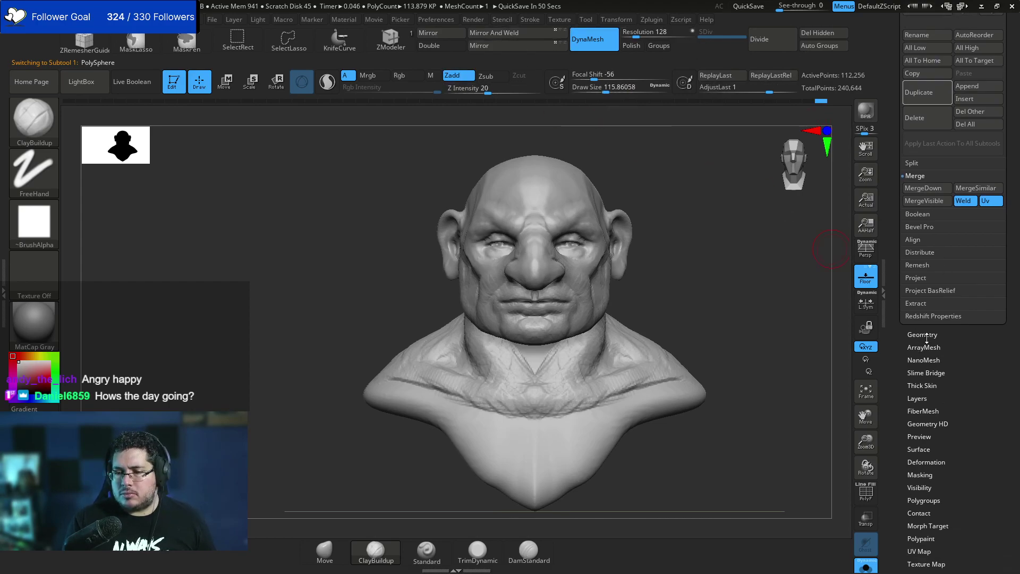
{"action": "left_click", "coordinate": [926, 336]}
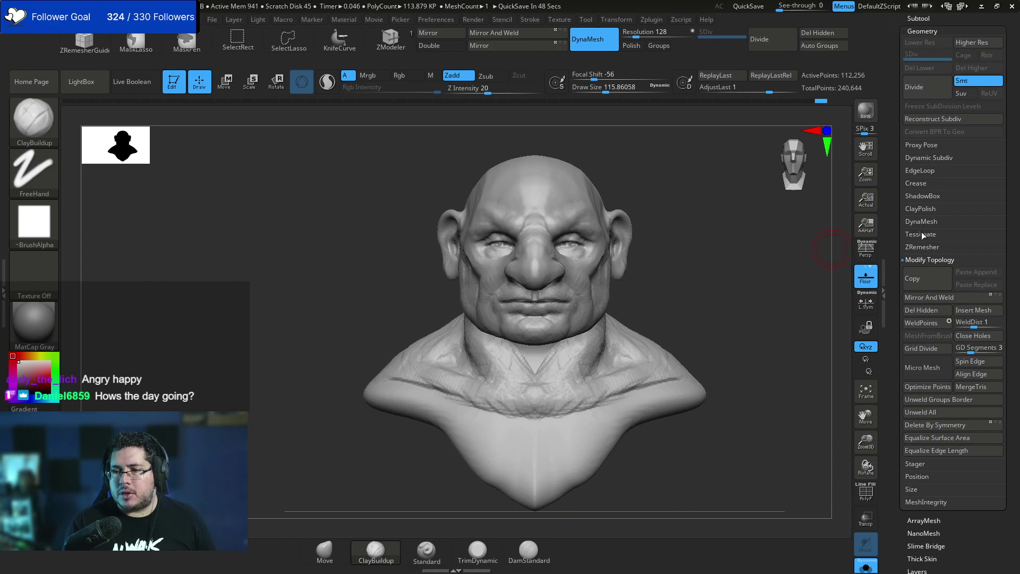
{"action": "left_click", "coordinate": [921, 247]}
{"action": "left_click", "coordinate": [911, 265]}
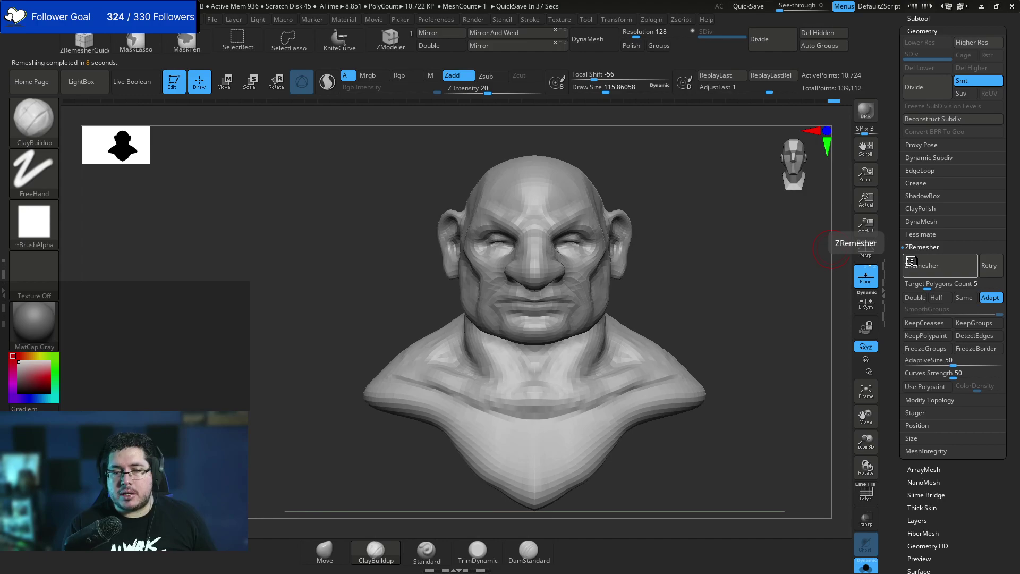
Check the remeshed bust's polygon flow and subdivide it to level 3.
{"action": "left_click_drag", "start_coordinate": [704, 285], "coordinate": [741, 298]}
{"action": "left_click_drag", "start_coordinate": [741, 298], "coordinate": [738, 390], "text": "alt"}
{"action": "left_click", "coordinate": [865, 493]}
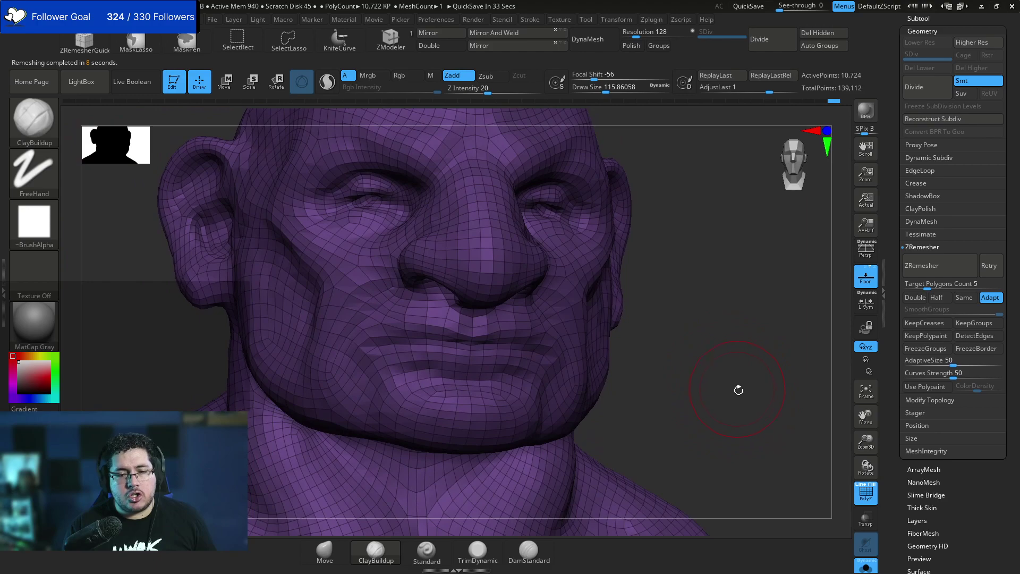
{"action": "left_click", "coordinate": [859, 497]}
{"action": "left_click_drag", "start_coordinate": [770, 433], "coordinate": [772, 296], "text": "alt"}
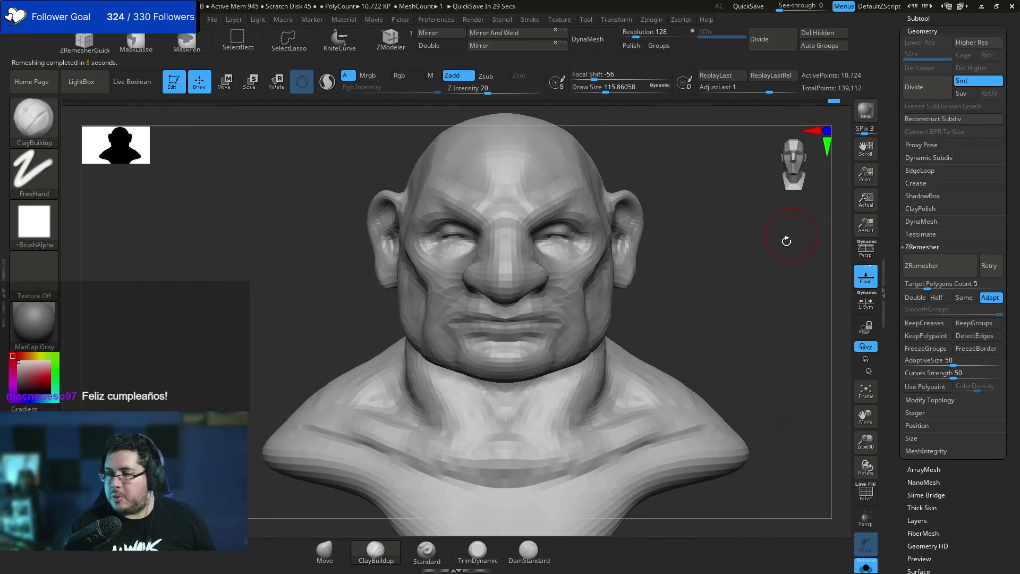
{"action": "left_click_drag", "start_coordinate": [791, 234], "coordinate": [768, 305], "text": "alt"}
{"action": "key", "text": "ctrl+d"}
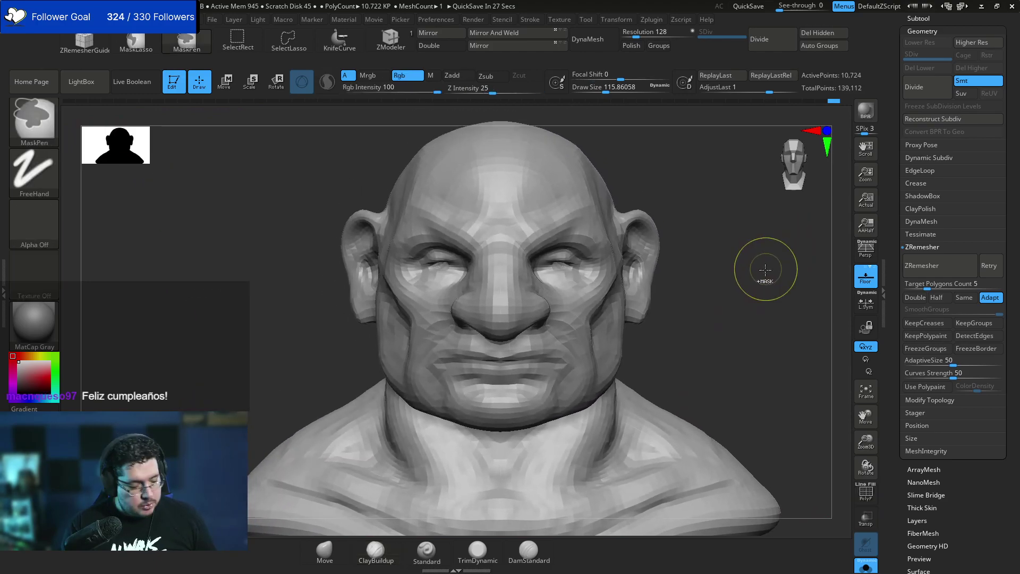
{"action": "key", "text": "ctrl+d"}
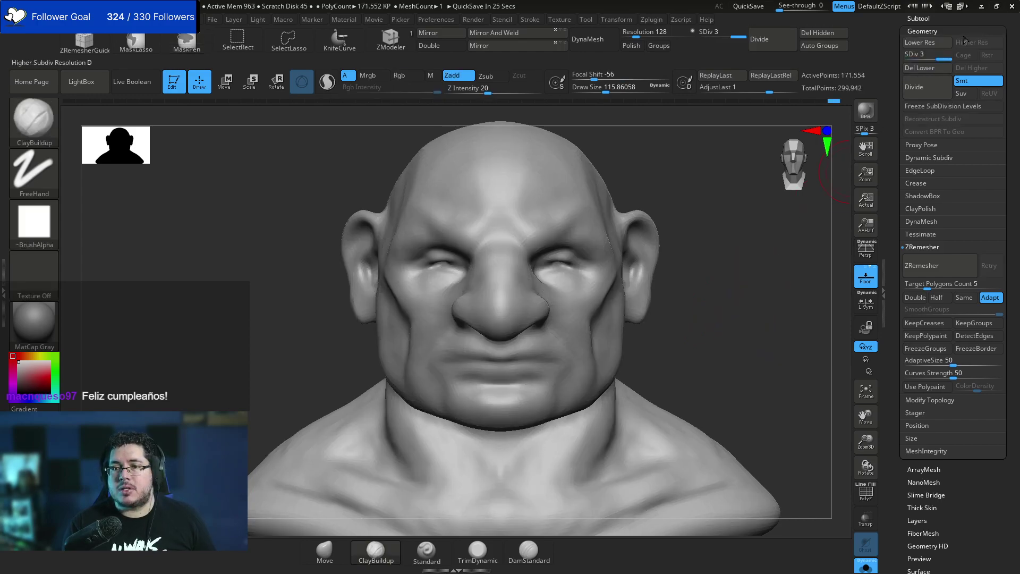
Show all subtools again and project the duplicate's sculpted detail onto the remeshed bust with ProjectAll.
{"action": "left_click", "coordinate": [955, 29]}
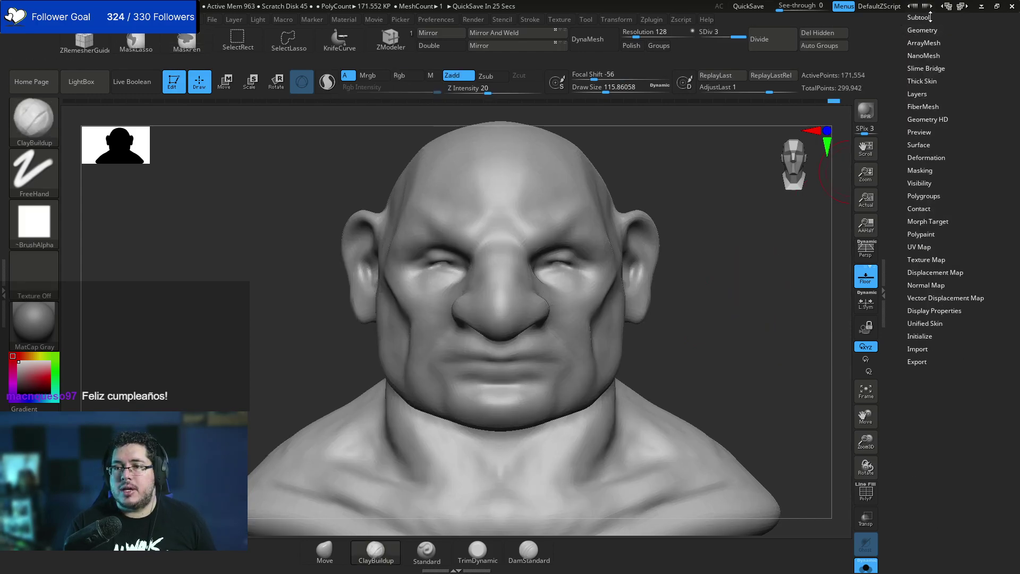
{"action": "left_click", "coordinate": [866, 567]}
{"action": "left_click_drag", "start_coordinate": [1005, 187], "coordinate": [995, 223]}
{"action": "left_click", "coordinate": [927, 117]}
{"action": "left_click", "coordinate": [928, 110]}
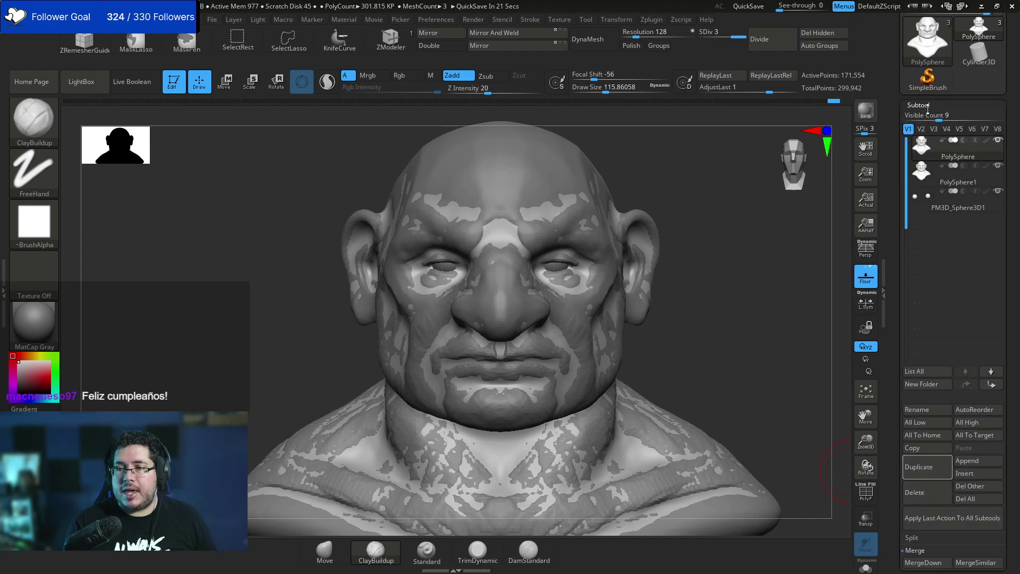
{"action": "left_click", "coordinate": [915, 463]}
{"action": "left_click", "coordinate": [914, 539]}
{"action": "left_click", "coordinate": [906, 553]}
Delete the duplicate bust subtool PolySphere1.
{"action": "left_click", "coordinate": [920, 79]}
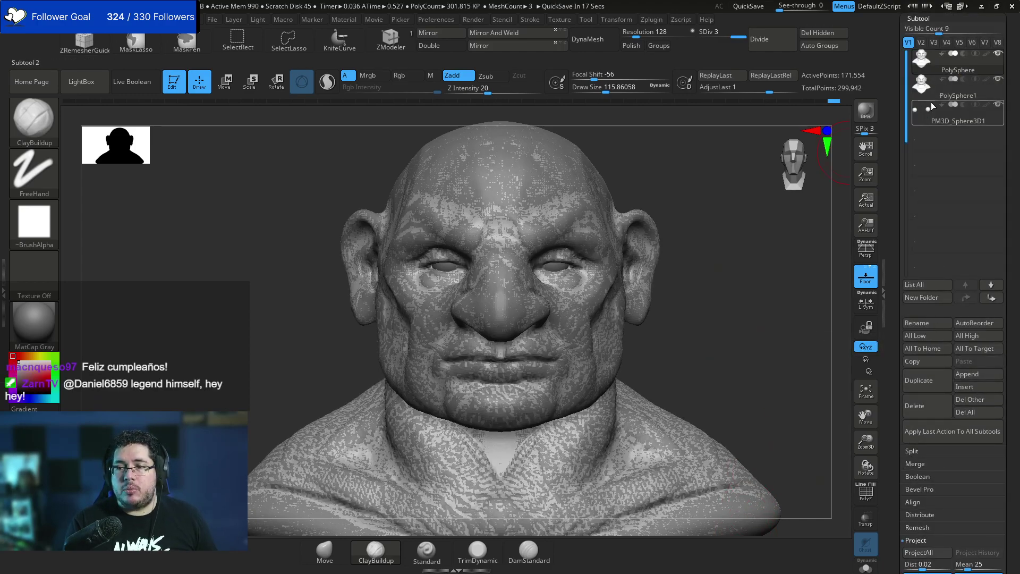
{"action": "left_click", "coordinate": [920, 405]}
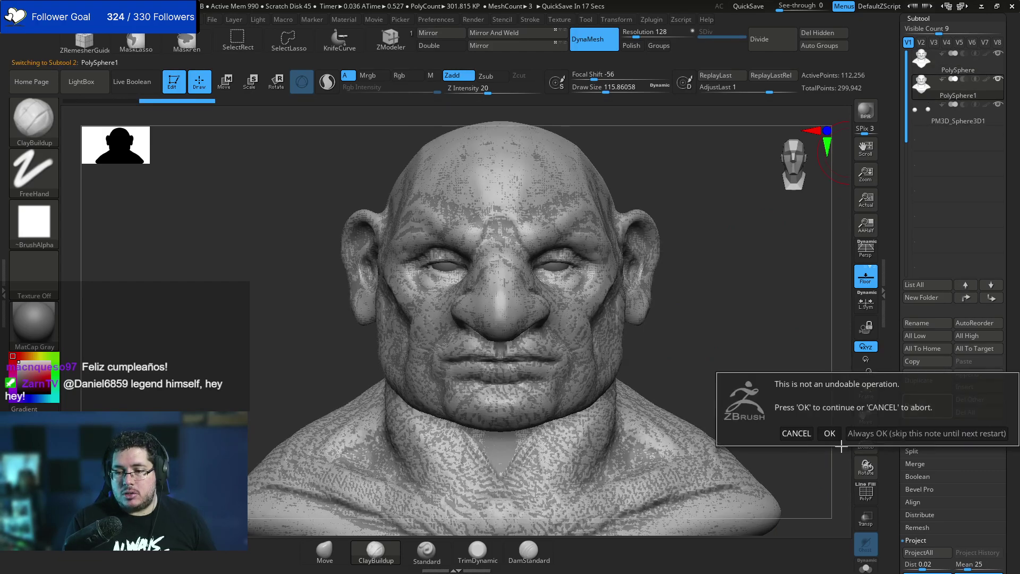
{"action": "left_click", "coordinate": [829, 430]}
Subdivide the bust to level 4 and refine the eyelids with ClayBuildup at a draw size of about 25.
{"action": "left_click_drag", "start_coordinate": [759, 391], "coordinate": [812, 387]}
{"action": "left_click_drag", "start_coordinate": [813, 387], "coordinate": [774, 385], "text": "alt"}
{"action": "key", "text": "space"}
{"action": "left_click_drag", "start_coordinate": [628, 339], "coordinate": [619, 339]}
{"action": "left_click_drag", "start_coordinate": [702, 320], "coordinate": [686, 351], "text": "alt"}
{"action": "left_click", "coordinate": [581, 376], "text": "alt"}
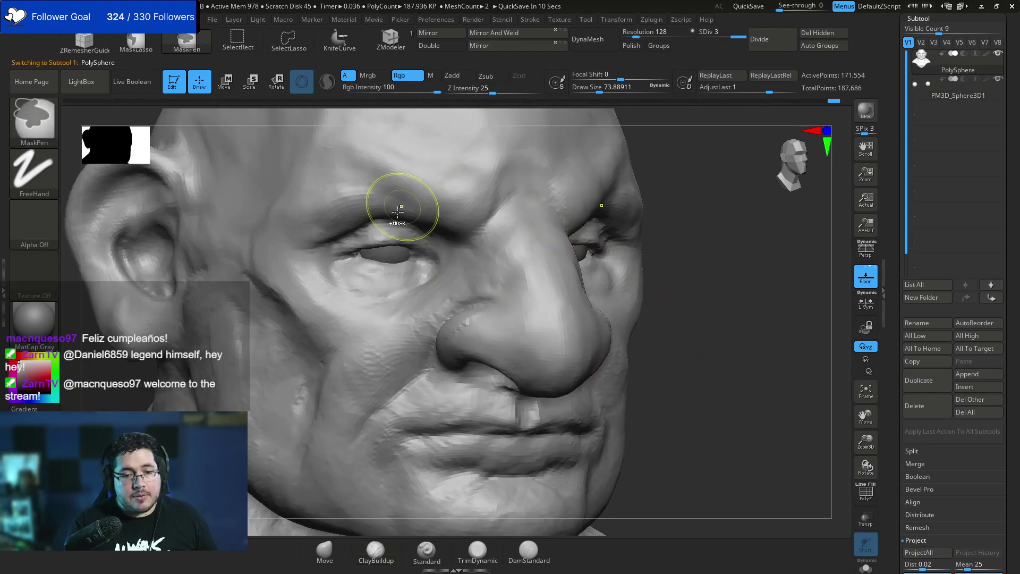
{"action": "key", "text": "d"}
{"action": "key", "text": "space"}
{"action": "left_click_drag", "start_coordinate": [377, 237], "coordinate": [366, 237]}
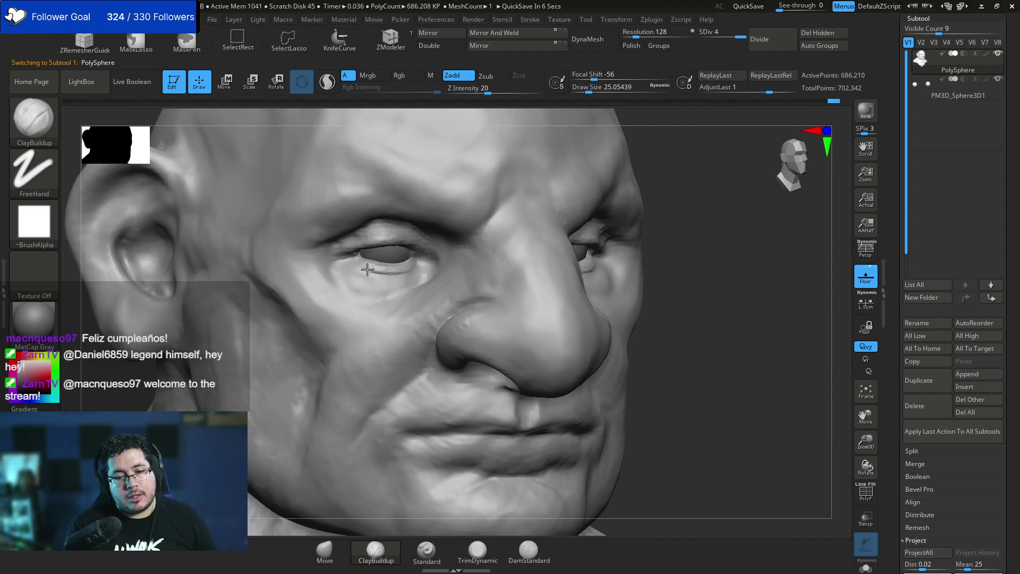
Bring the reference portrait up beside the bust and frame its eyes, nose and beard.
{"action": "right_click_drag", "start_coordinate": [1019, 404], "coordinate": [140, 165]}
{"action": "scroll", "coordinate": [112, 138], "scroll_direction": "up", "scroll_amount": 5}
{"action": "middle_click_drag", "start_coordinate": [112, 138], "coordinate": [123, 177]}
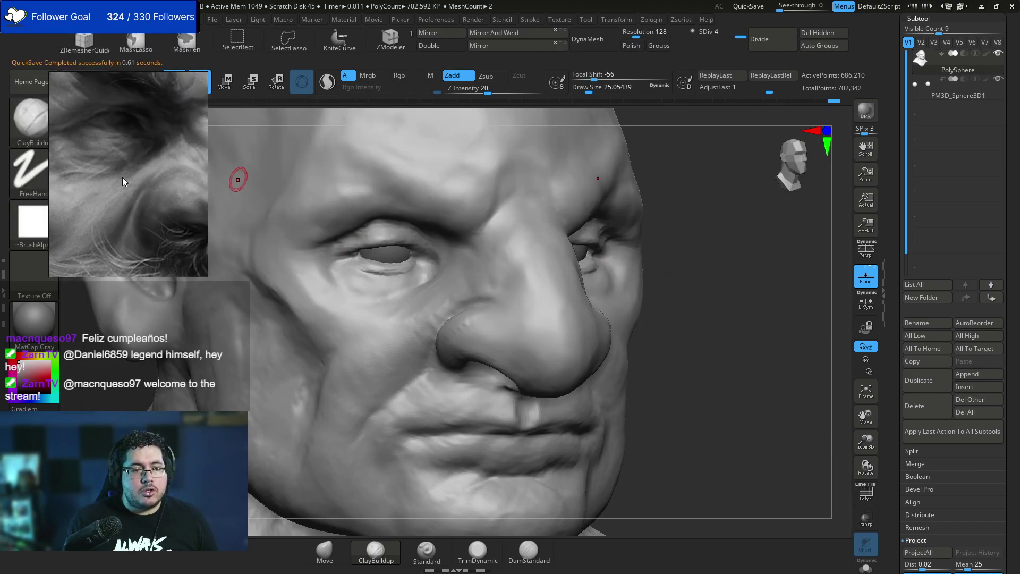
{"action": "scroll", "coordinate": [160, 176], "scroll_direction": "down", "scroll_amount": 3}
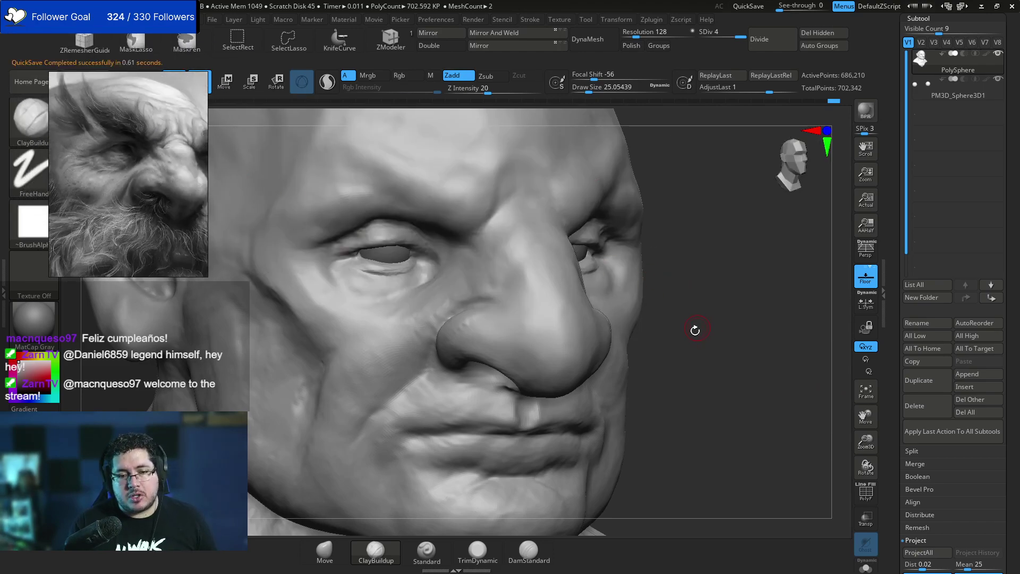
Deepen the hollow under the cheekbone with ClayBuildup at a draw size of about 54.
{"action": "left_click_drag", "start_coordinate": [696, 329], "coordinate": [738, 304]}
{"action": "key", "text": "space"}
{"action": "key", "text": "space"}
{"action": "mouse_move", "coordinate": [486, 267]}
{"action": "left_mouse_down"}
{"action": "mouse_move", "coordinate": [505, 262]}
{"action": "mouse_move", "coordinate": [472, 285]}
{"action": "left_mouse_up"}
{"action": "key", "text": "space"}
{"action": "mouse_move", "coordinate": [403, 291]}
{"action": "left_mouse_down"}
{"action": "mouse_move", "coordinate": [413, 289]}
{"action": "mouse_move", "coordinate": [376, 296]}
{"action": "mouse_move", "coordinate": [345, 278]}
{"action": "mouse_move", "coordinate": [373, 288]}
{"action": "left_mouse_up"}
{"action": "key", "text": "space"}
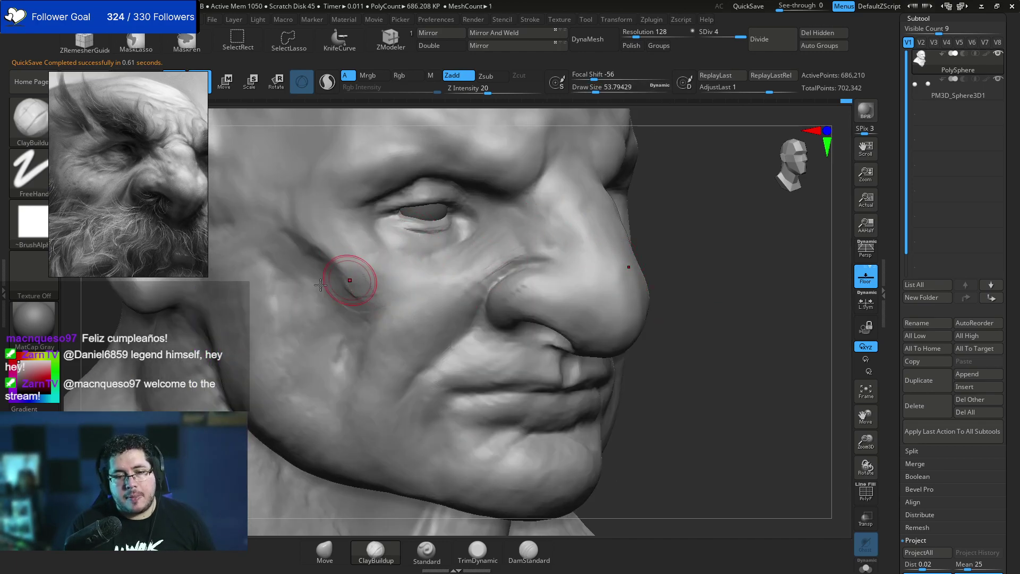
Set ClayBuildup to Alpha 06, build skin folds from the nose wing across the cheek at draw size 44 to 49, and smooth them.
{"action": "left_click", "coordinate": [32, 226]}
{"action": "left_click", "coordinate": [403, 275]}
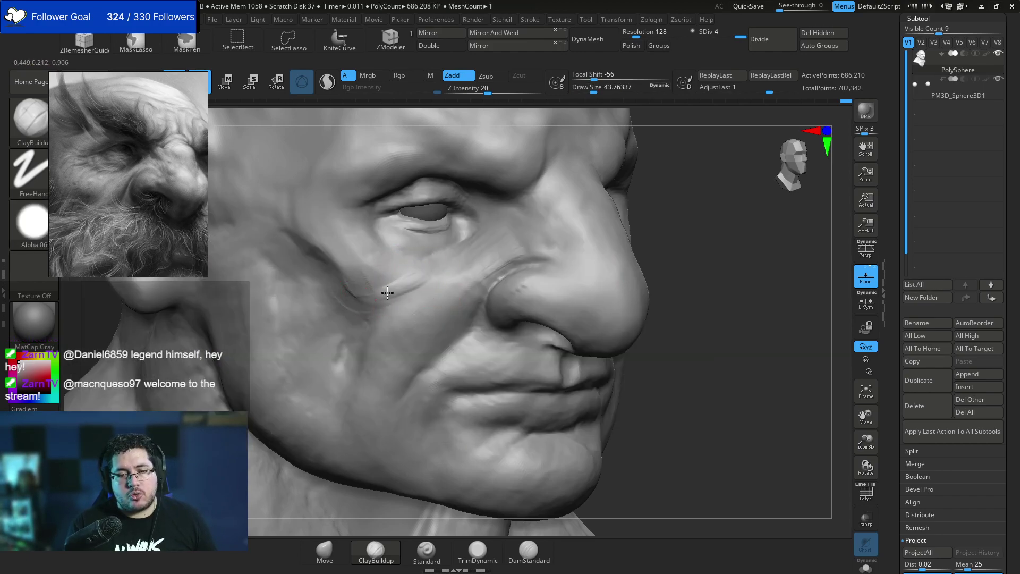
{"action": "left_click_drag", "start_coordinate": [423, 276], "coordinate": [478, 259]}
{"action": "left_click_drag", "start_coordinate": [377, 325], "coordinate": [450, 272]}
{"action": "left_click_drag", "start_coordinate": [529, 257], "coordinate": [485, 273]}
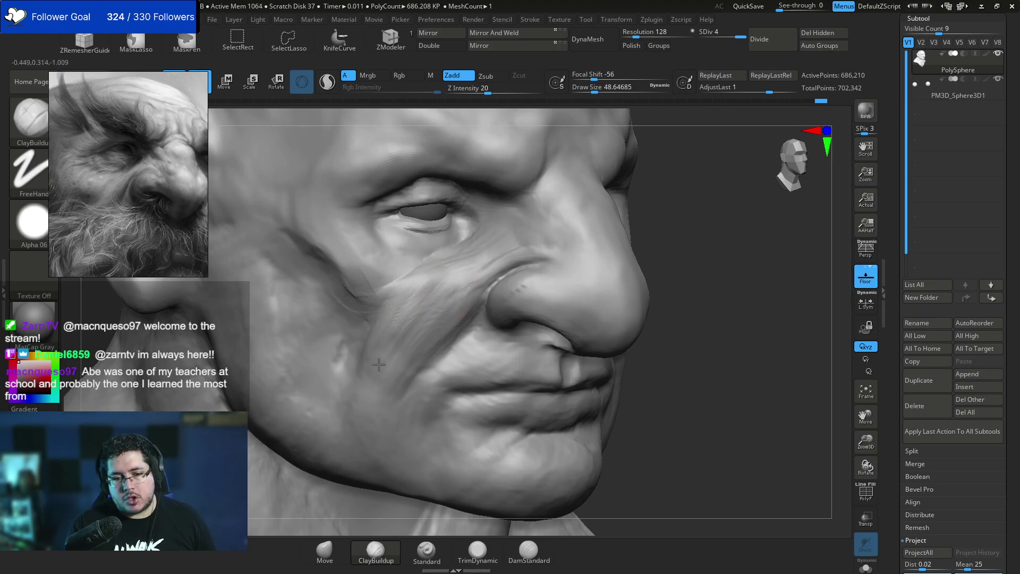
{"action": "key", "text": "shift"}
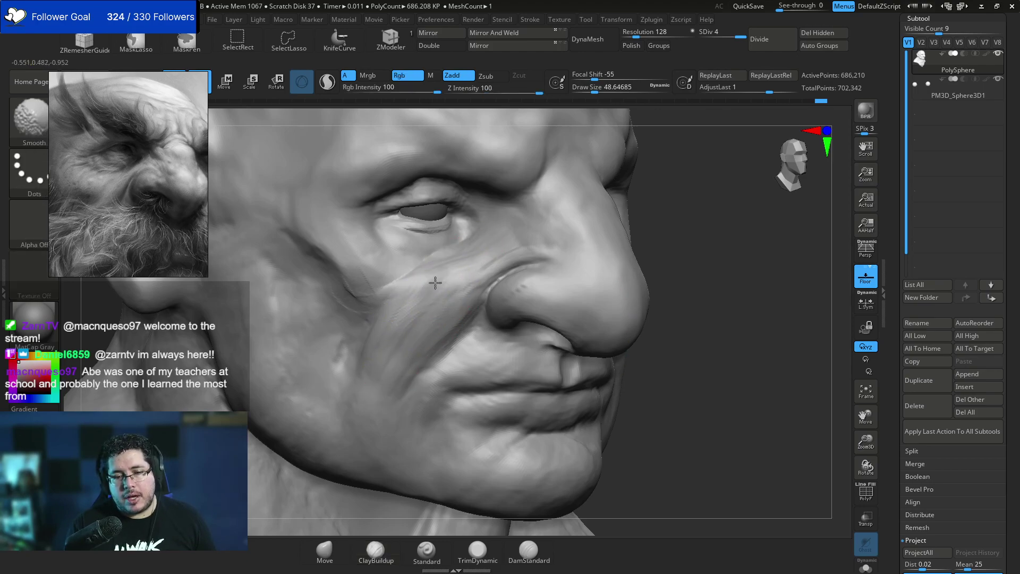
{"action": "left_click_drag", "start_coordinate": [676, 287], "coordinate": [622, 247], "text": "alt"}
{"action": "mouse_move", "coordinate": [340, 332]}
{"action": "left_mouse_down"}
{"action": "mouse_move", "coordinate": [432, 295]}
{"action": "mouse_move", "coordinate": [410, 300]}
{"action": "left_mouse_up"}
Reshape the cheek and the fold beside the mouth with the Move brush at a draw size of about 145.
{"action": "key", "text": "space"}
{"action": "key", "text": "b"}
{"action": "key", "text": "m"}
{"action": "key", "text": "v"}
{"action": "key", "text": "space"}
{"action": "key", "text": "space"}
{"action": "left_click_drag", "start_coordinate": [403, 304], "coordinate": [389, 304]}
{"action": "right_click_drag", "start_coordinate": [399, 303], "coordinate": [520, 294]}
{"action": "right_click_drag", "start_coordinate": [532, 252], "coordinate": [604, 253]}
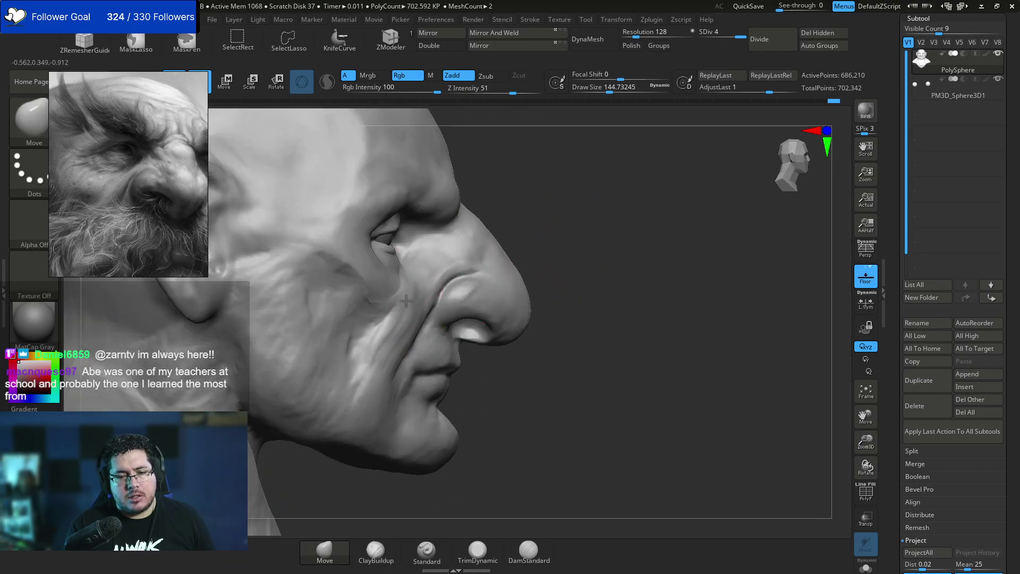
{"action": "right_click_drag", "start_coordinate": [421, 255], "coordinate": [394, 308], "text": "shift"}
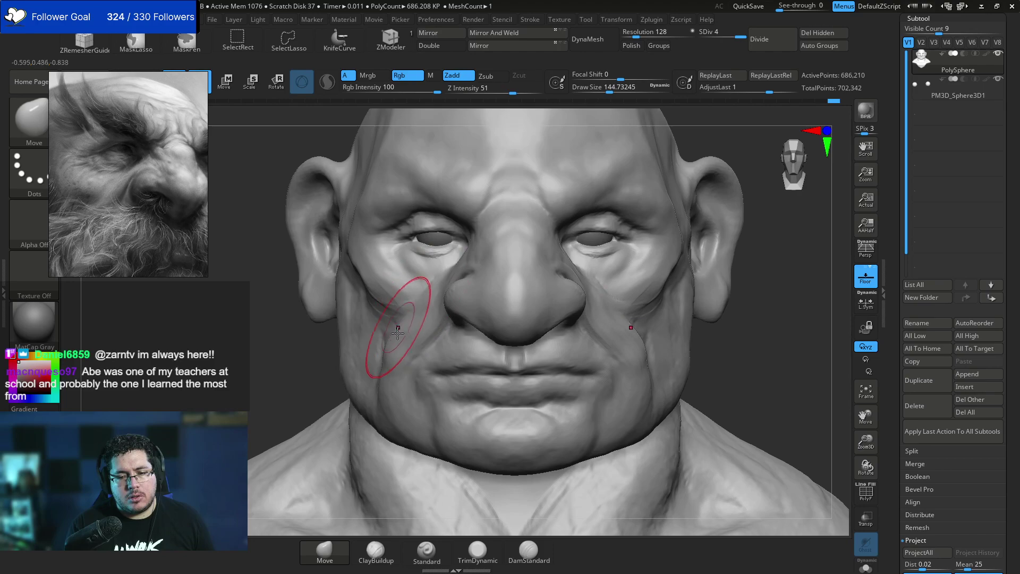
{"action": "right_click_drag", "start_coordinate": [610, 295], "coordinate": [561, 279]}
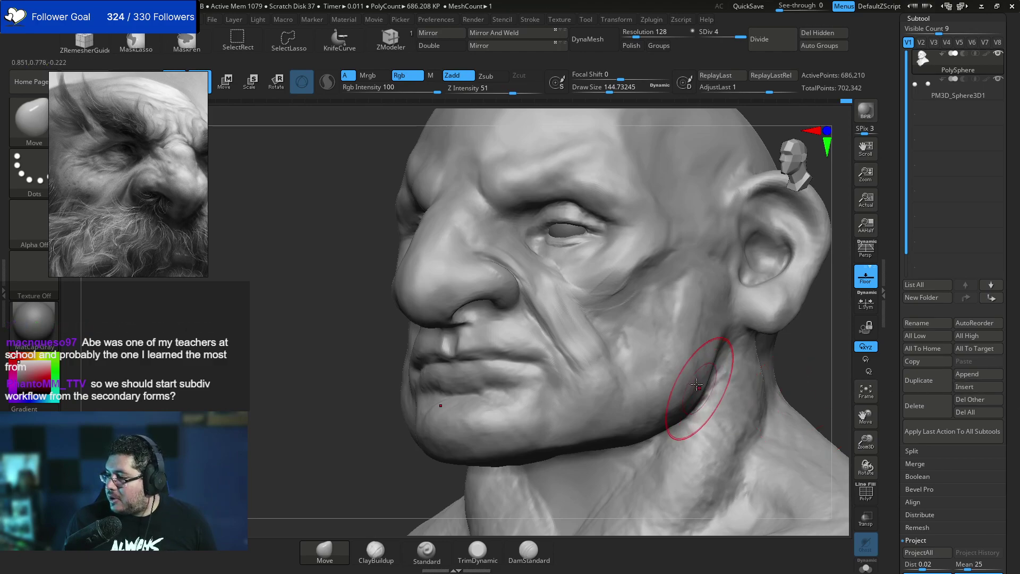
Build up the cheek fold beside the nose with ClayBuildup at a draw size of about 56.
{"action": "left_click_drag", "start_coordinate": [303, 346], "coordinate": [292, 362]}
{"action": "key", "text": "b"}
{"action": "key", "text": "c"}
{"action": "key", "text": "b"}
{"action": "key", "text": "space"}
{"action": "left_click_drag", "start_coordinate": [509, 248], "coordinate": [497, 248]}
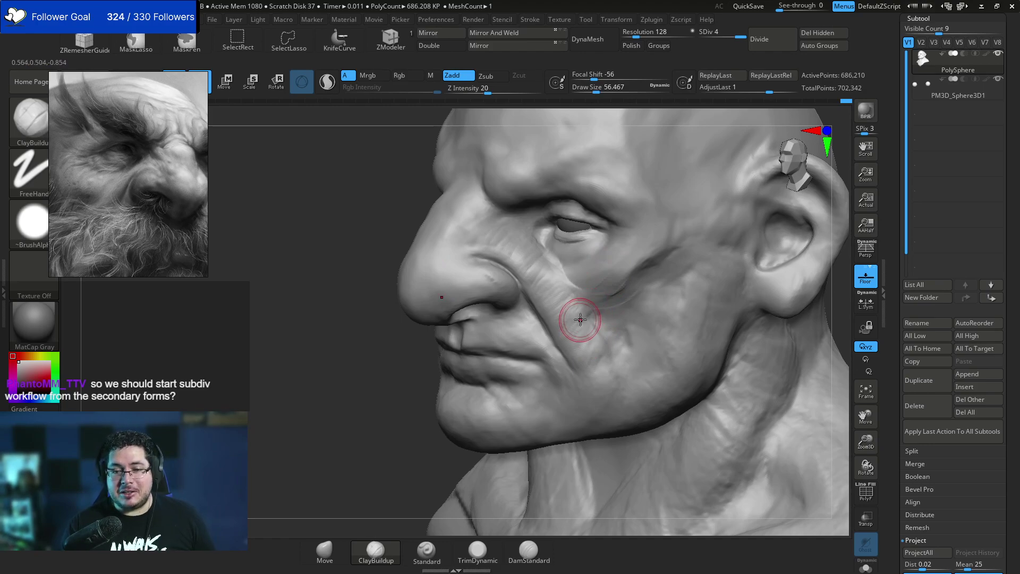
{"action": "left_click_drag", "start_coordinate": [574, 310], "coordinate": [585, 330]}
Add broader volume to the cheek below the eye bag with ClayBuildup at a draw size of about 74.
{"action": "key", "text": "space"}
{"action": "mouse_move", "coordinate": [593, 315]}
{"action": "left_mouse_down"}
{"action": "mouse_move", "coordinate": [587, 340]}
{"action": "mouse_move", "coordinate": [583, 331]}
{"action": "left_mouse_up"}
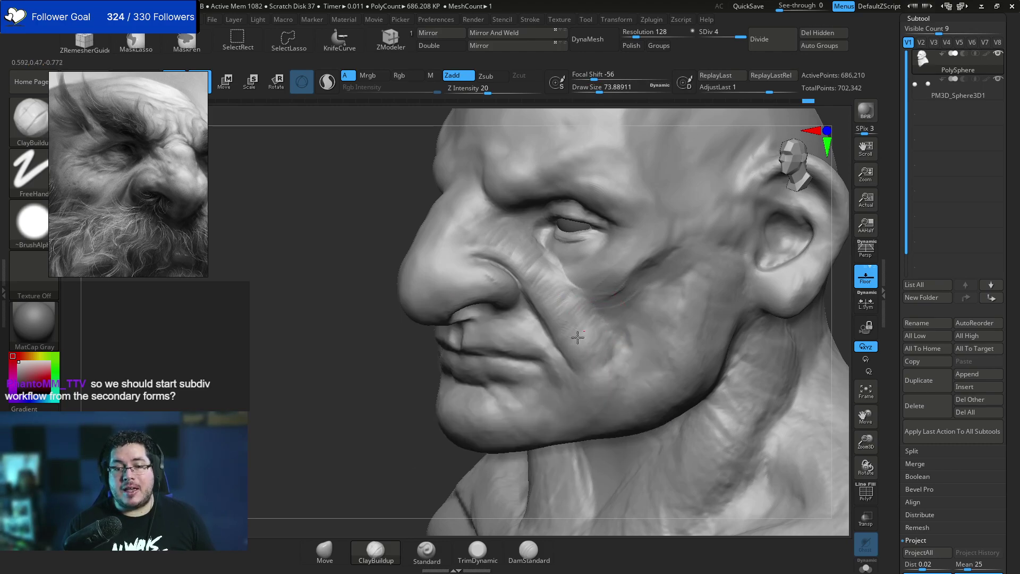
{"action": "left_click_drag", "start_coordinate": [365, 390], "coordinate": [474, 319]}
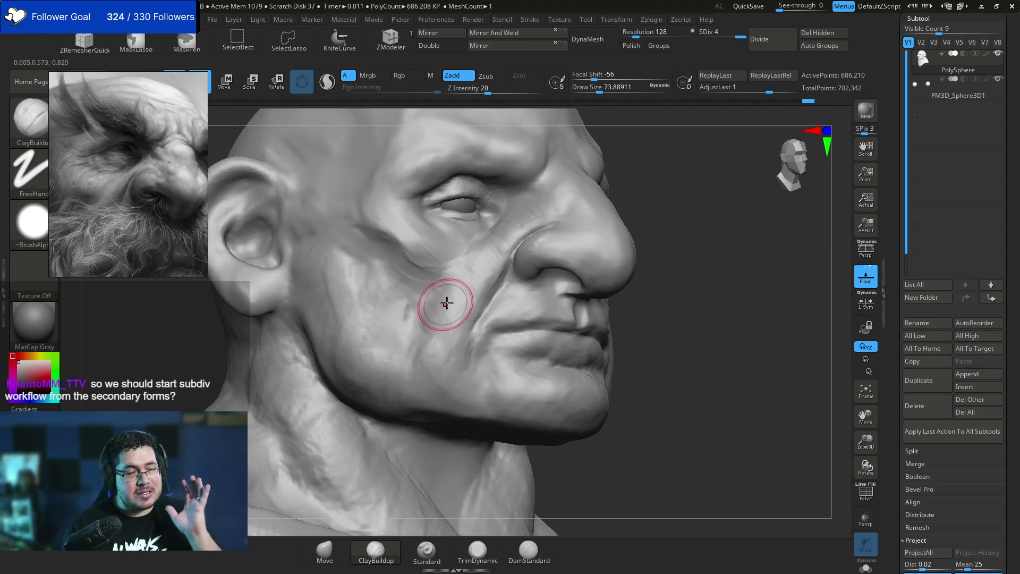
{"action": "mouse_move", "coordinate": [402, 255]}
{"action": "left_mouse_down"}
{"action": "mouse_move", "coordinate": [447, 269]}
{"action": "mouse_move", "coordinate": [418, 248]}
{"action": "mouse_move", "coordinate": [433, 257]}
{"action": "left_mouse_up"}
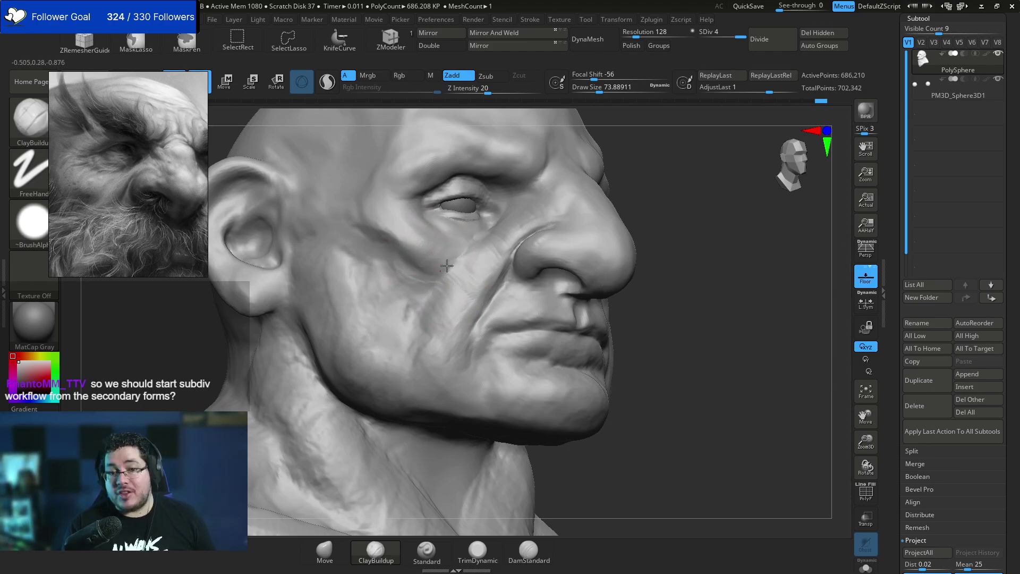
Sculpt wrinkled bags under the eyes with ClayBuildup, reducing the draw size from about 54 to 33.
{"action": "left_click_drag", "start_coordinate": [676, 189], "coordinate": [640, 234]}
{"action": "key", "text": "space"}
{"action": "left_click_drag", "start_coordinate": [574, 211], "coordinate": [564, 201]}
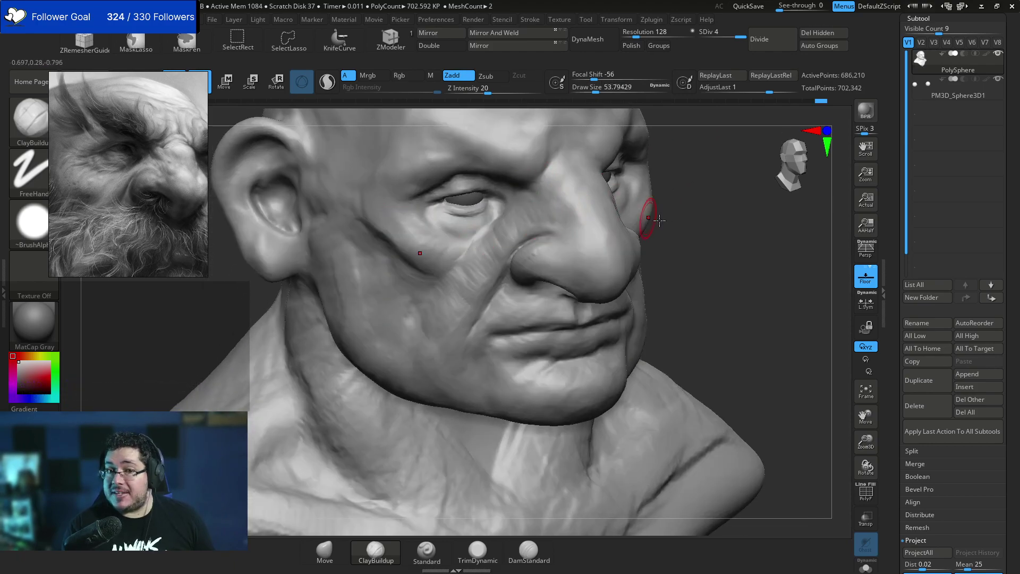
{"action": "left_click_drag", "start_coordinate": [637, 216], "coordinate": [619, 227]}
{"action": "key", "text": "space"}
{"action": "mouse_move", "coordinate": [505, 258]}
{"action": "left_mouse_down"}
{"action": "mouse_move", "coordinate": [490, 257]}
{"action": "mouse_move", "coordinate": [476, 278]}
{"action": "mouse_move", "coordinate": [445, 280]}
{"action": "left_mouse_up"}
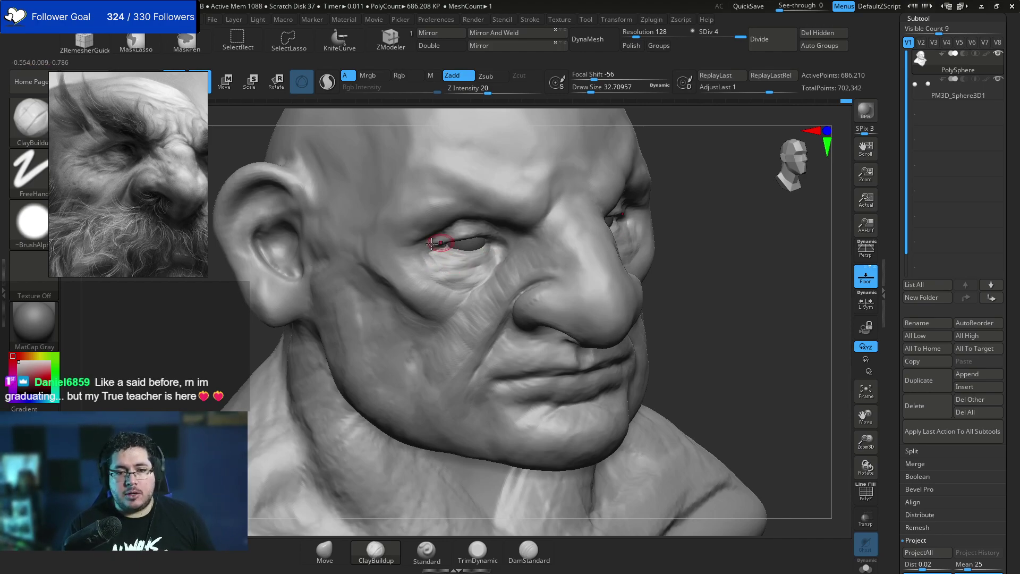
Carve fine creases around the lower eyelids and outer eye corners with DamStandard at a draw size of about 22.
{"action": "mouse_move", "coordinate": [694, 210]}
{"action": "left_mouse_down"}
{"action": "mouse_move", "coordinate": [541, 228]}
{"action": "mouse_move", "coordinate": [348, 351]}
{"action": "left_mouse_up"}
{"action": "mouse_move", "coordinate": [743, 232]}
{"action": "left_mouse_down"}
{"action": "mouse_move", "coordinate": [611, 281]}
{"action": "mouse_move", "coordinate": [563, 284]}
{"action": "left_mouse_up"}
{"action": "key", "text": "b"}
{"action": "key", "text": "d"}
{"action": "key", "text": "s"}
{"action": "key", "text": "space"}
{"action": "key", "text": "space"}
{"action": "left_click_drag", "start_coordinate": [480, 288], "coordinate": [478, 288]}
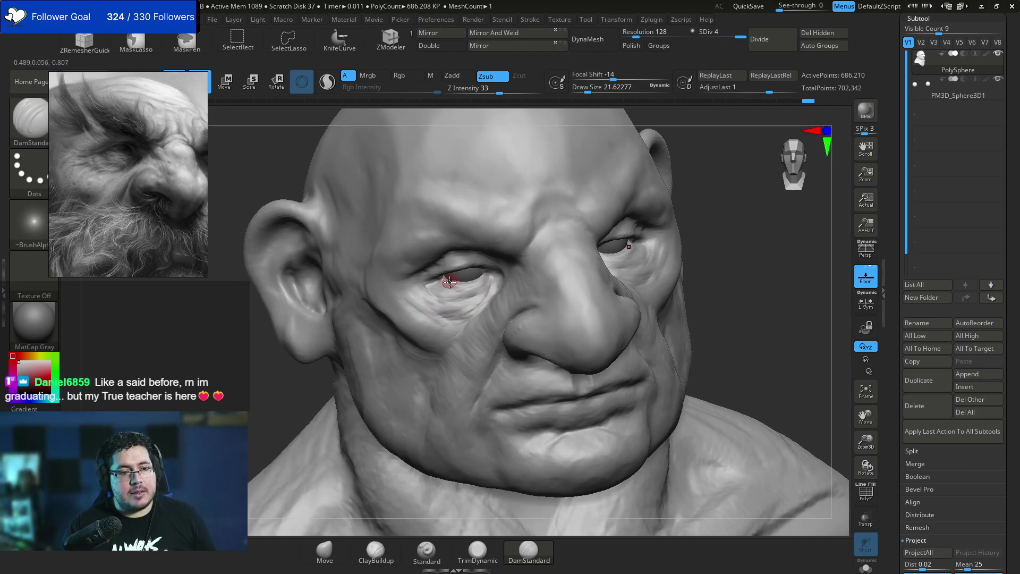
{"action": "left_click_drag", "start_coordinate": [743, 173], "coordinate": [681, 170]}
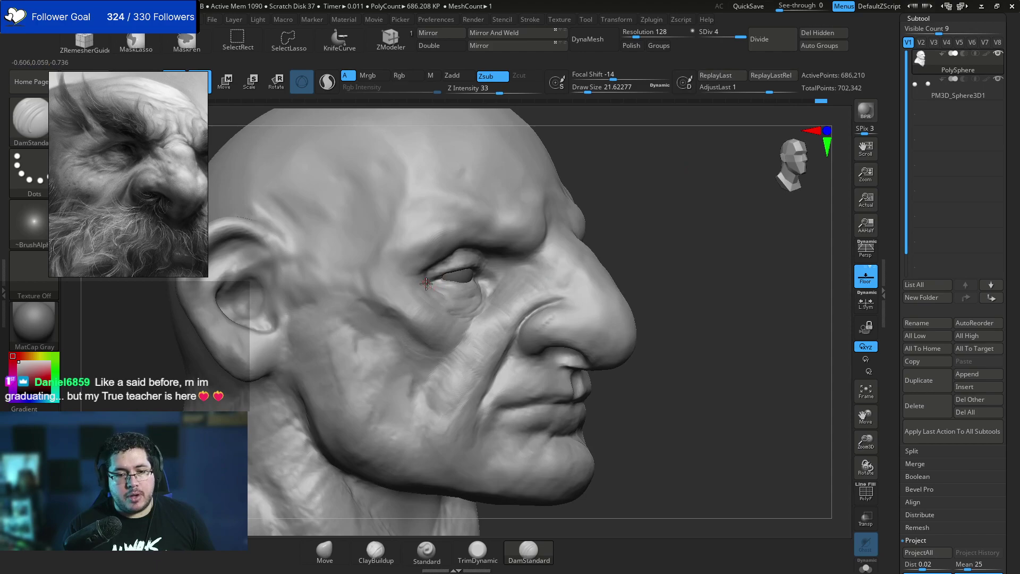
Build up the upper eyelid and outer eye area with ClayBuildup, adjusting the draw size to suit.
{"action": "key", "text": "b"}
{"action": "key", "text": "c"}
{"action": "key", "text": "b"}
{"action": "key", "text": "space"}
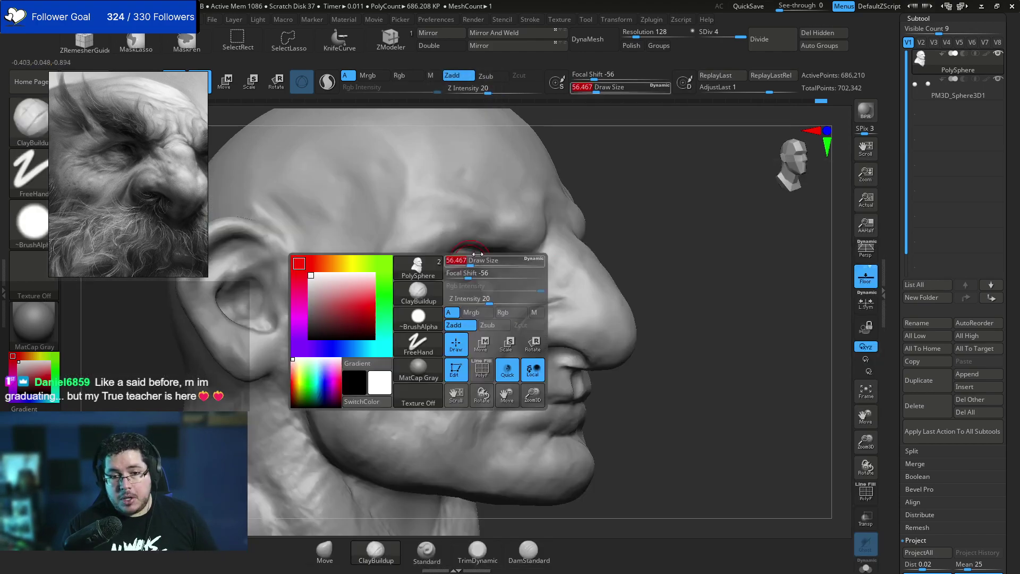
{"action": "left_click_drag", "start_coordinate": [463, 273], "coordinate": [471, 273]}
{"action": "left_click_drag", "start_coordinate": [685, 228], "coordinate": [563, 215]}
{"action": "key", "text": "space"}
{"action": "left_click_drag", "start_coordinate": [440, 274], "coordinate": [398, 274]}
{"action": "key", "text": "space"}
{"action": "key", "text": "space"}
Mask the outer eye corner and build the overlapping upper eyelid fold with ClayBuildup at a draw size of about 41.
{"action": "left_click_drag", "start_coordinate": [749, 219], "coordinate": [629, 220]}
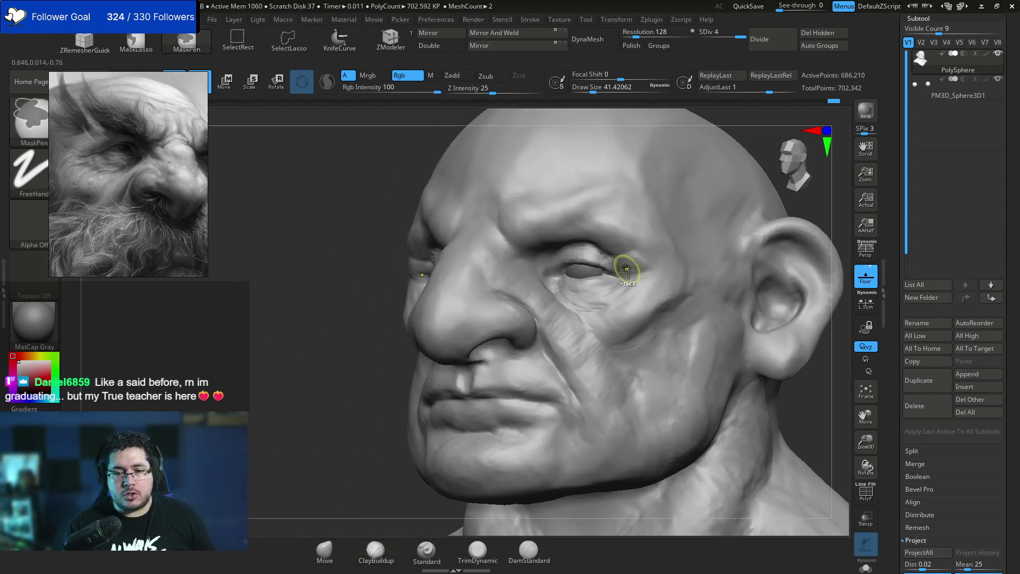
{"action": "mouse_move", "coordinate": [613, 265]}
{"action": "left_mouse_down"}
{"action": "mouse_move", "coordinate": [603, 255]}
{"action": "mouse_move", "coordinate": [640, 275]}
{"action": "left_mouse_up"}
{"action": "mouse_move", "coordinate": [799, 199]}
{"action": "left_mouse_down"}
{"action": "mouse_move", "coordinate": [842, 219]}
{"action": "mouse_move", "coordinate": [898, 215]}
{"action": "left_mouse_up"}
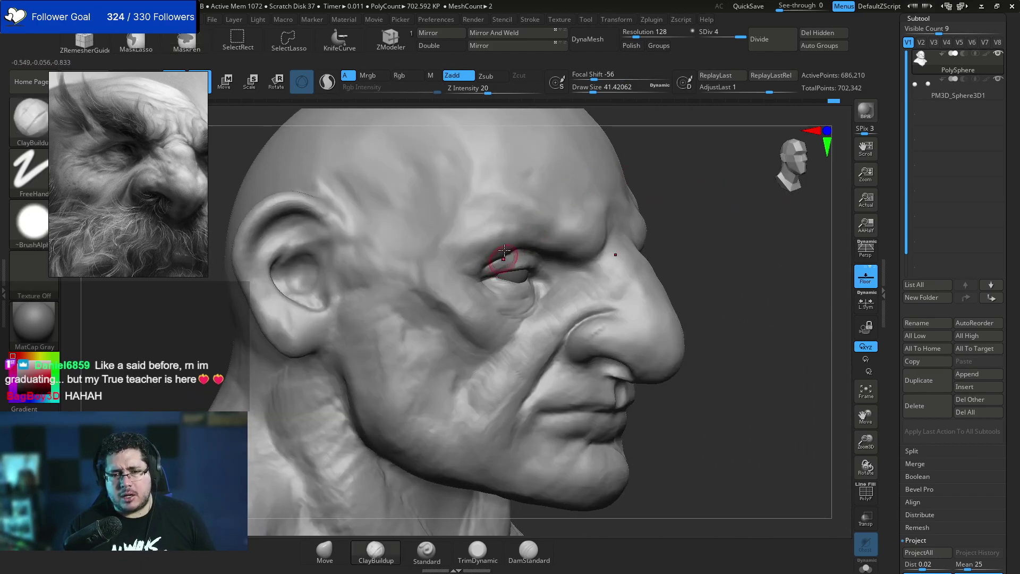
Cut crow's-feet creases at the outer eye corners with DamStandard at a draw size of about 37.
{"action": "key", "text": "b"}
{"action": "key", "text": "d"}
{"action": "key", "text": "s"}
{"action": "key", "text": "space"}
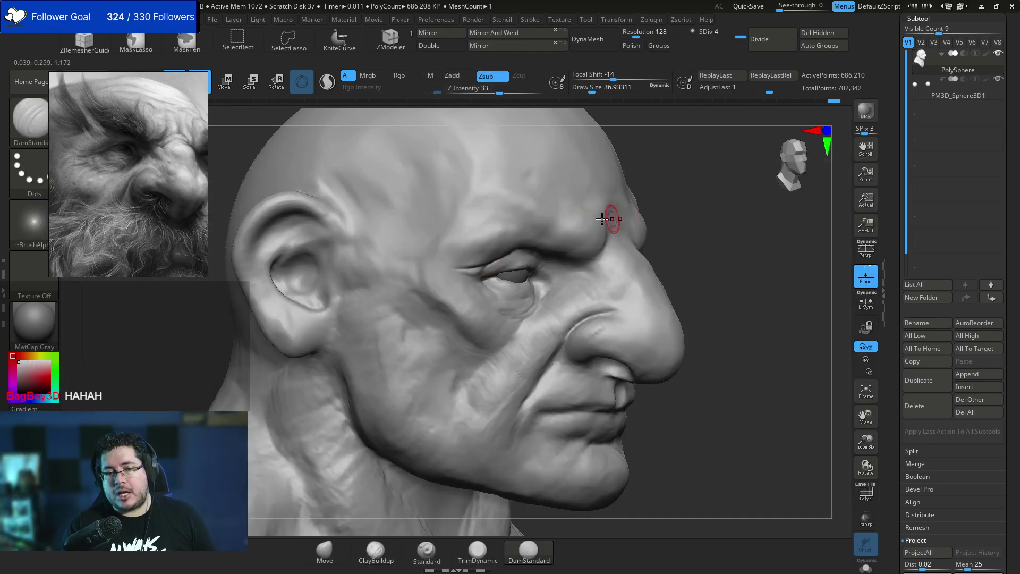
{"action": "left_click_drag", "start_coordinate": [690, 201], "coordinate": [471, 290]}
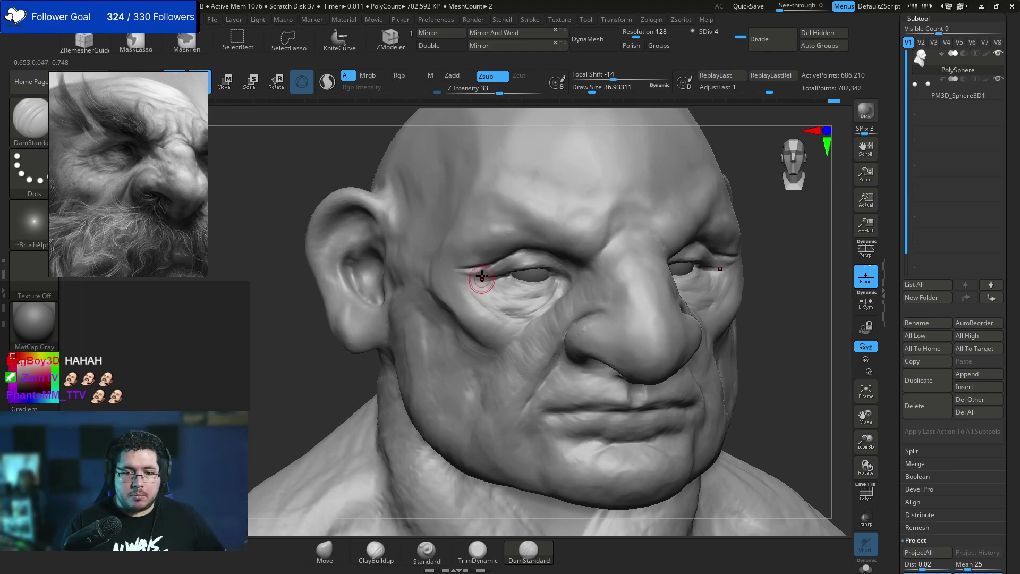
Flatten the surfaces beside the eyes toward the temples with TrimDynamic at a draw size of 51 to 59.
{"action": "key", "text": "b"}
{"action": "key", "text": "t"}
{"action": "key", "text": "d"}
{"action": "key", "text": "space"}
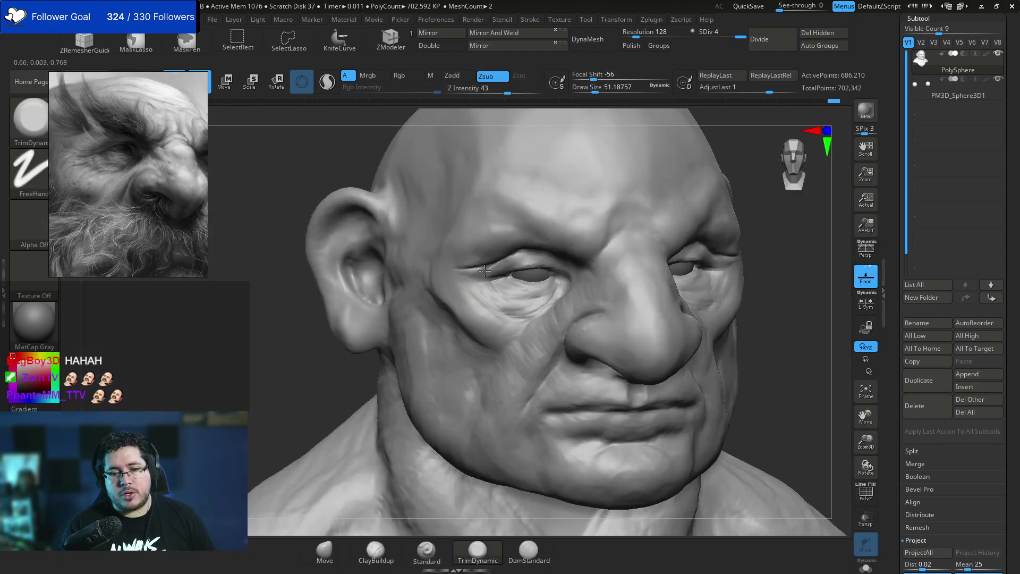
{"action": "key", "text": "space"}
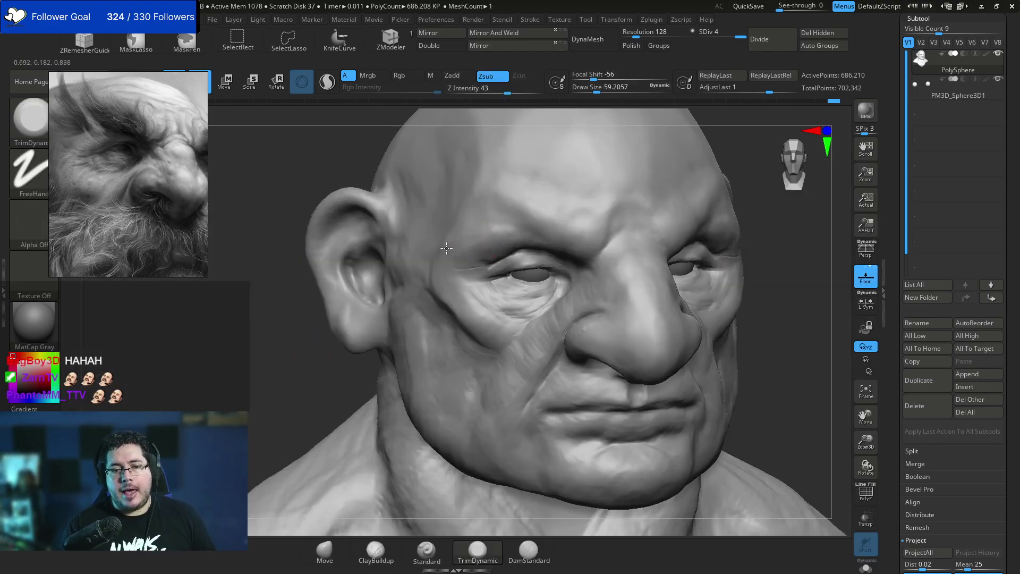
Plane the brow, forehead and temple forms with TrimDynamic at draw sizes between about 71 and 112.
{"action": "mouse_move", "coordinate": [783, 232]}
{"action": "left_mouse_down"}
{"action": "mouse_move", "coordinate": [748, 217]}
{"action": "mouse_move", "coordinate": [774, 221]}
{"action": "mouse_move", "coordinate": [537, 227]}
{"action": "left_mouse_up"}
{"action": "key", "text": "space"}
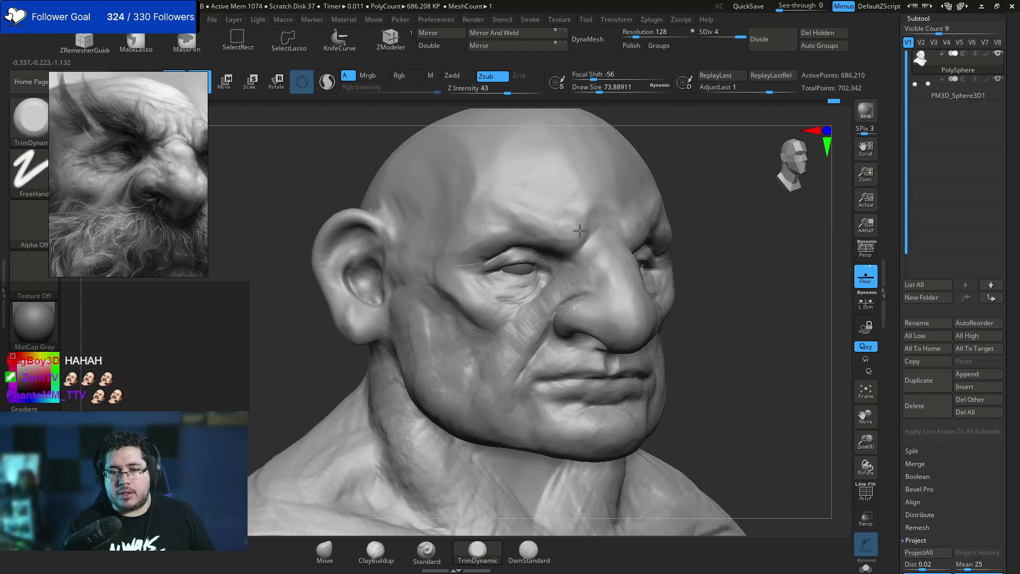
{"action": "key", "text": "space"}
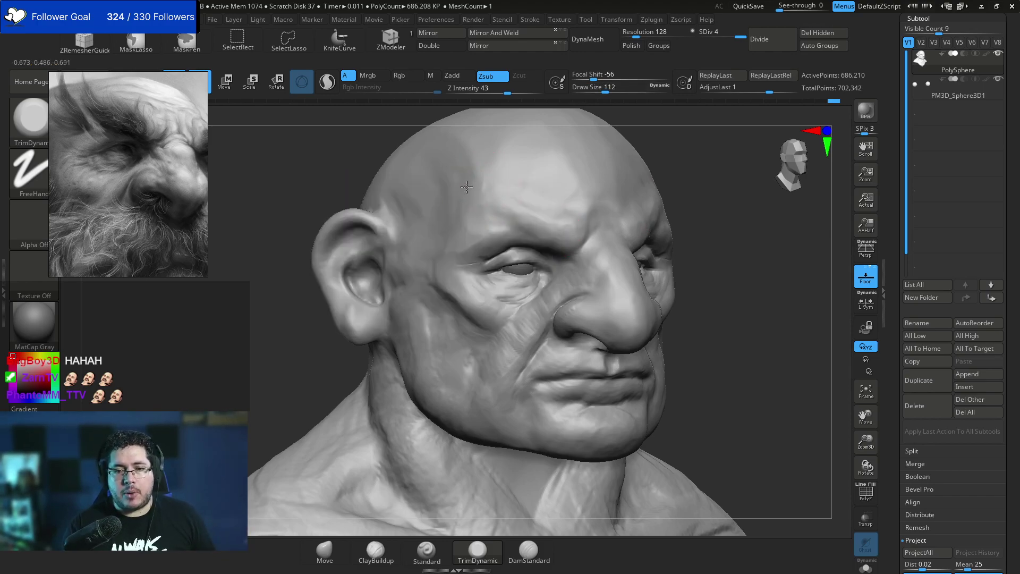
{"action": "left_click_drag", "start_coordinate": [680, 166], "coordinate": [669, 212], "text": "shift"}
{"action": "key", "text": "space"}
{"action": "left_click_drag", "start_coordinate": [743, 193], "coordinate": [667, 187]}
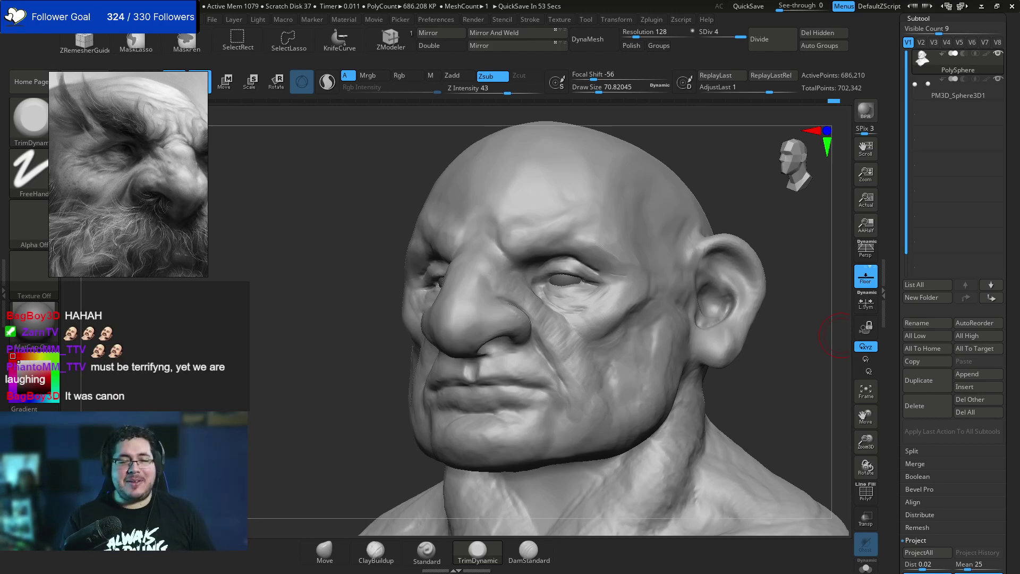
Carve a crease above the brow with DamStandard at a draw size of about 39.
{"action": "left_click_drag", "start_coordinate": [332, 381], "coordinate": [519, 296]}
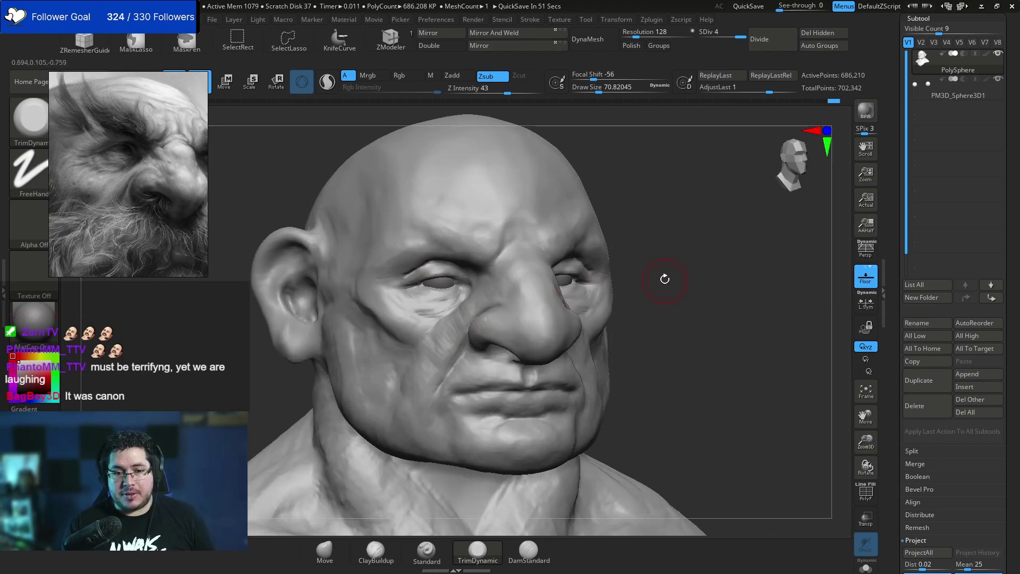
{"action": "key", "text": "b"}
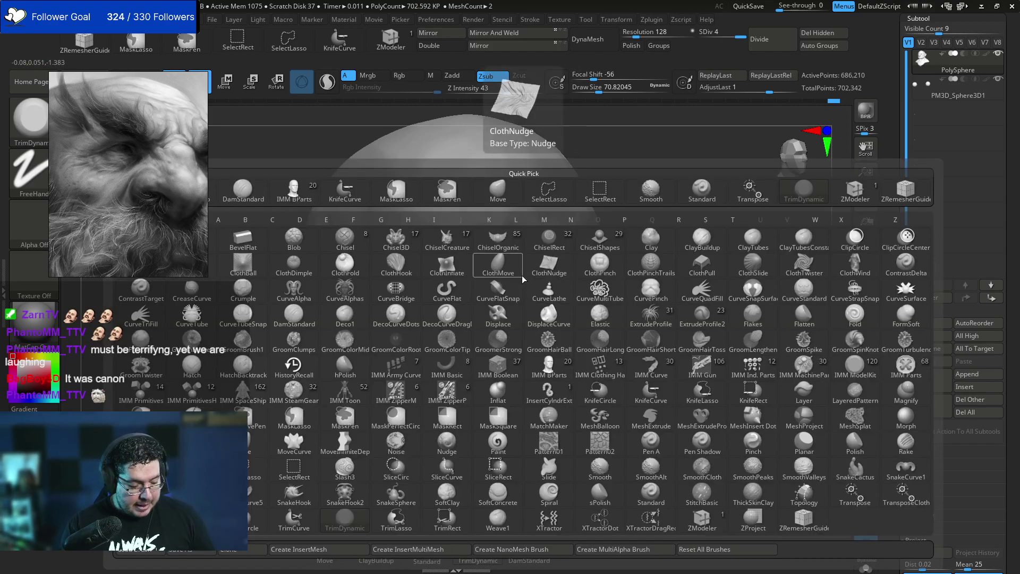
{"action": "key", "text": "b"}
{"action": "key", "text": "d"}
{"action": "key", "text": "s"}
{"action": "key", "text": "space"}
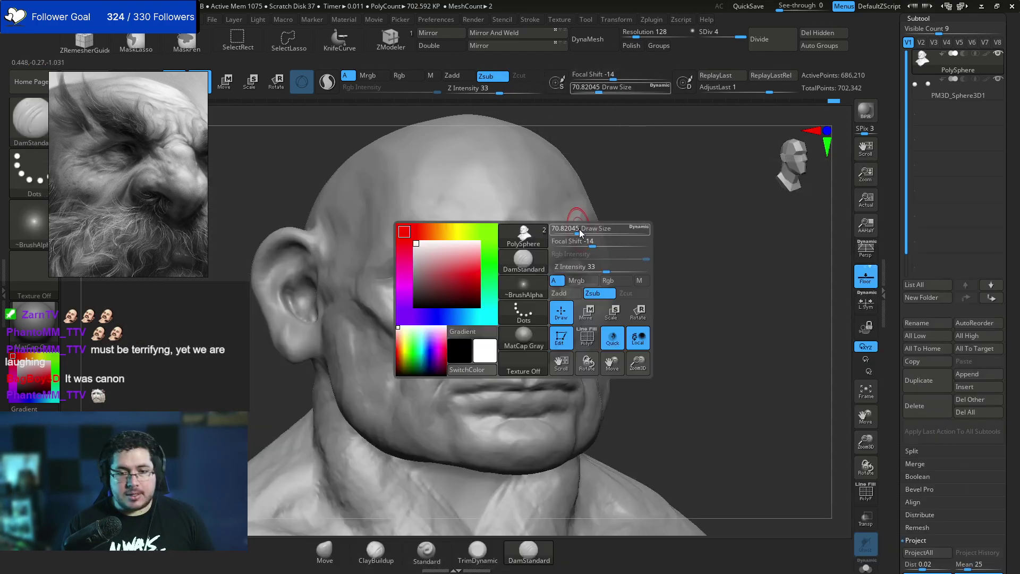
{"action": "key", "text": "space"}
{"action": "left_click_drag", "start_coordinate": [480, 257], "coordinate": [489, 263]}
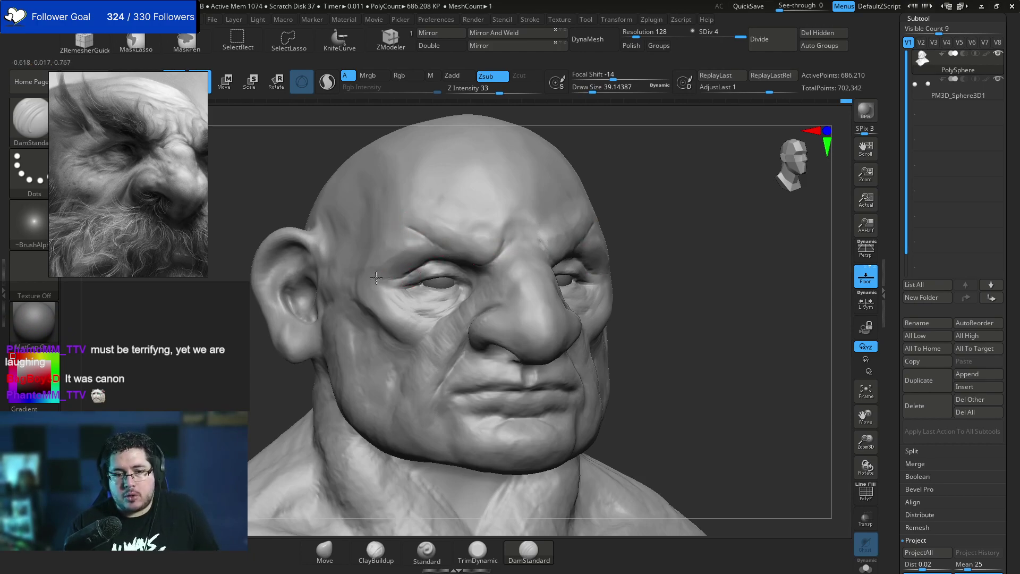
Undo the last crease stroke and cut finer lines at the inner eye corners with DamStandard at draw size about 17.
{"action": "key", "text": "ctrl+z"}
{"action": "key", "text": "space"}
{"action": "left_click_drag", "start_coordinate": [482, 260], "coordinate": [474, 259]}
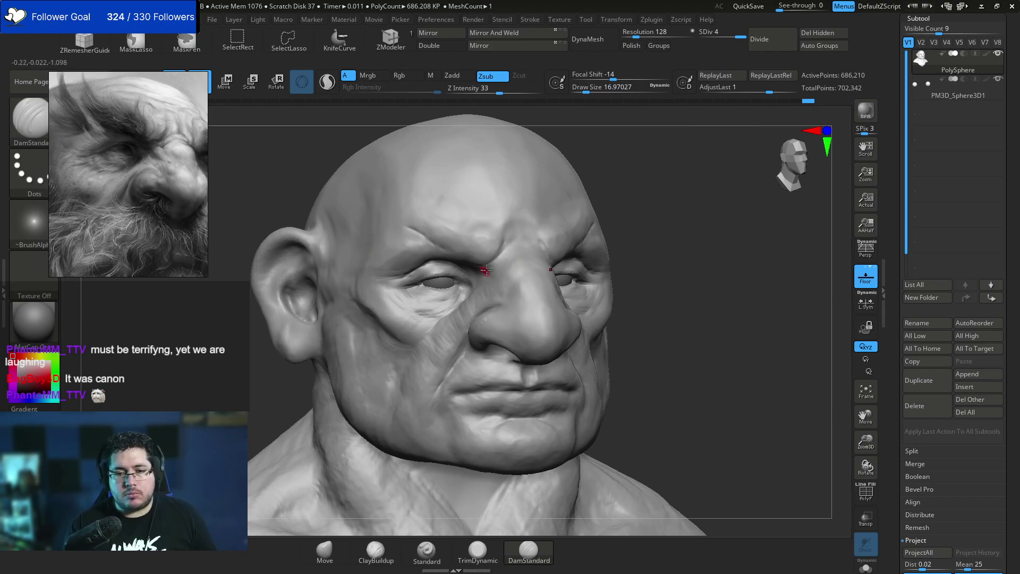
Carve frown wrinkles between the brows and across the nose bridge with DamStandard at a draw size of about 37.
{"action": "left_click_drag", "start_coordinate": [668, 217], "coordinate": [705, 219]}
{"action": "key", "text": "space"}
{"action": "left_click_drag", "start_coordinate": [511, 259], "coordinate": [518, 257]}
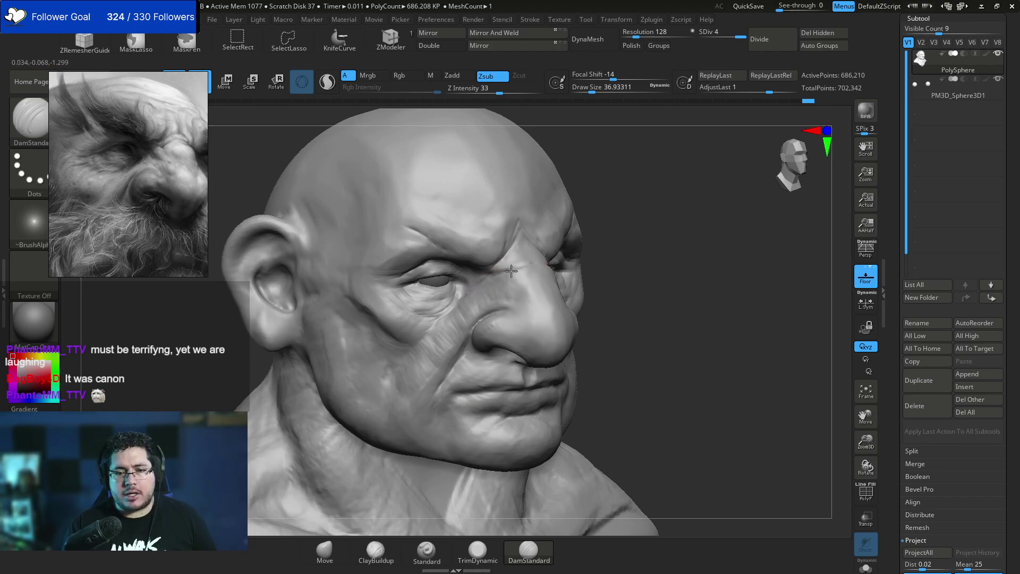
{"action": "left_click_drag", "start_coordinate": [653, 253], "coordinate": [623, 239]}
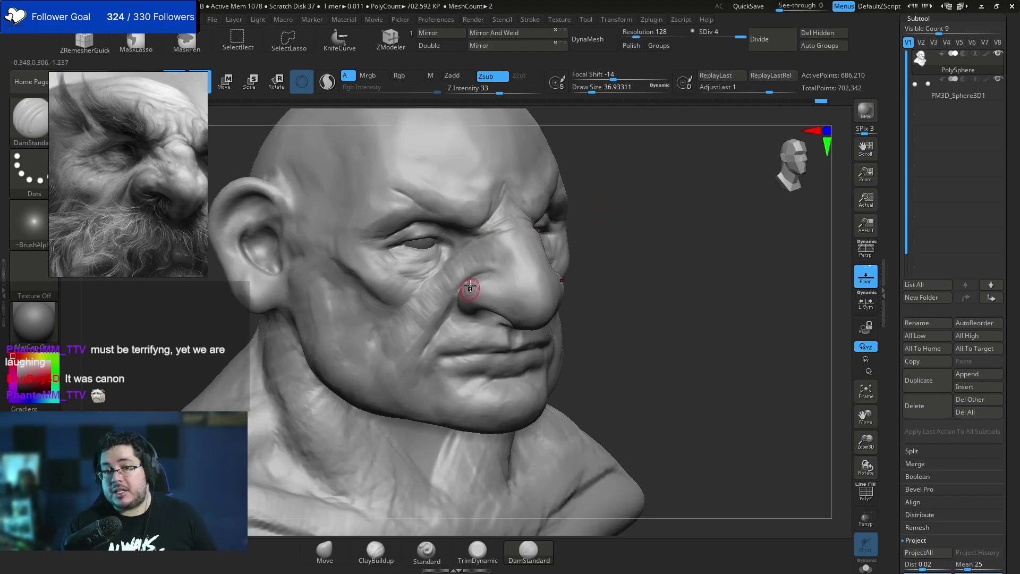
Flatten the cheek folds beside the nose and mouth with TrimDynamic at a draw size of about 56.
{"action": "key", "text": "b"}
{"action": "key", "text": "t"}
{"action": "key", "text": "d"}
{"action": "key", "text": "space"}
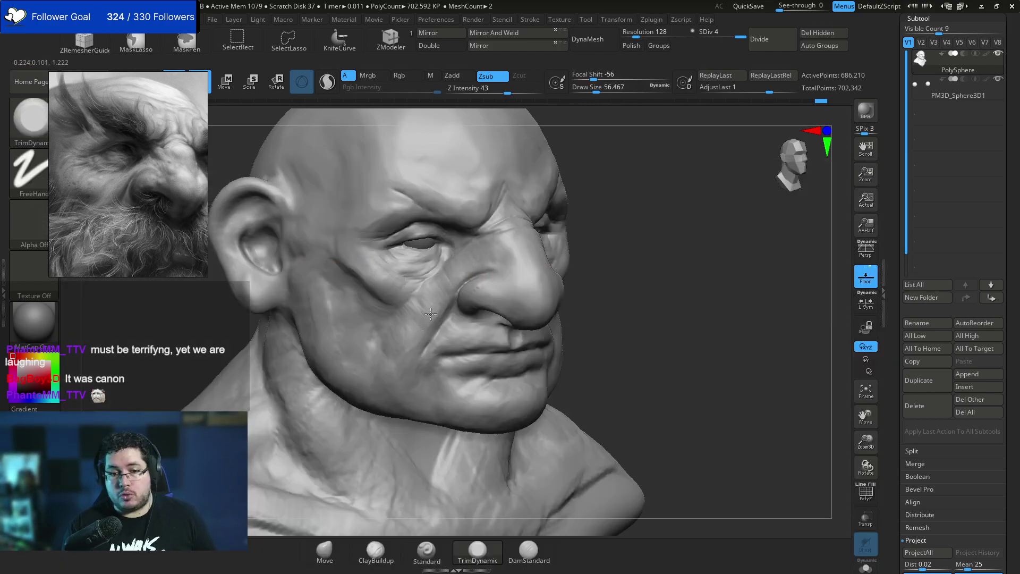
{"action": "right_click_drag", "start_coordinate": [427, 321], "coordinate": [579, 272]}
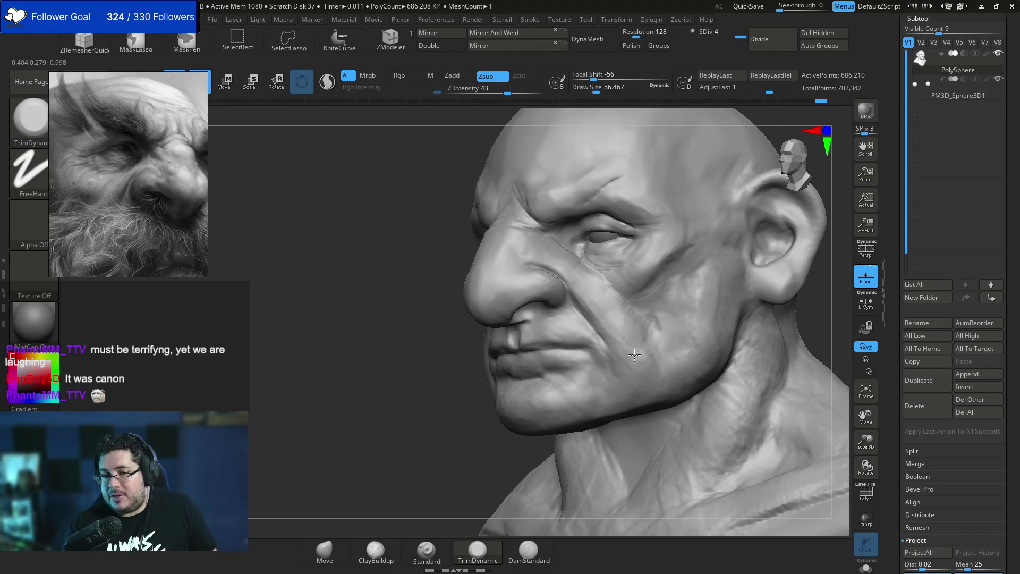
Build up the nasolabial and mouth area with the ClayBuildup brush at a draw size of about 33.
{"action": "right_click_drag", "start_coordinate": [639, 354], "coordinate": [542, 253]}
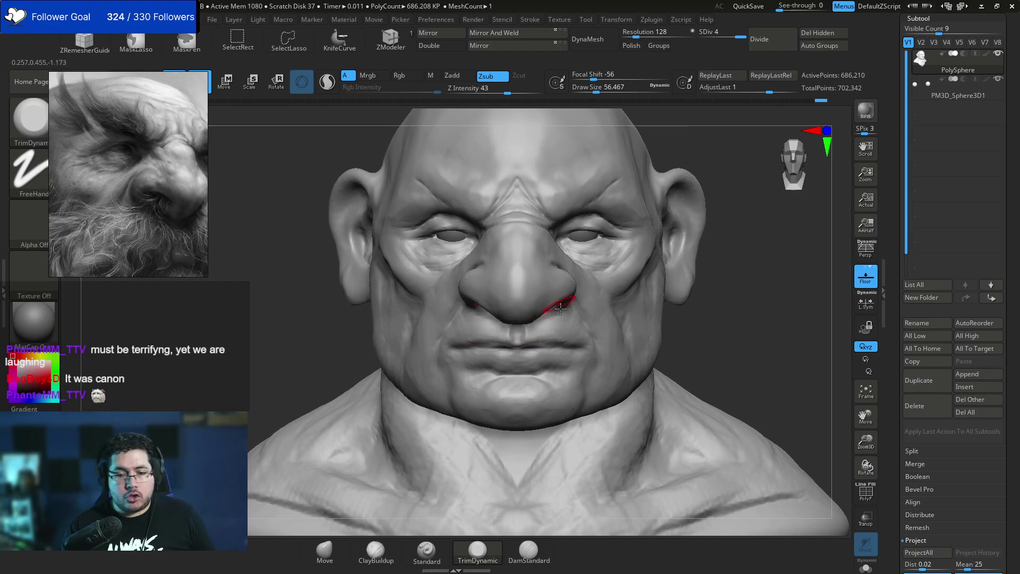
{"action": "right_click_drag", "start_coordinate": [705, 348], "coordinate": [667, 336]}
{"action": "key", "text": "b"}
{"action": "key", "text": "c"}
{"action": "key", "text": "b"}
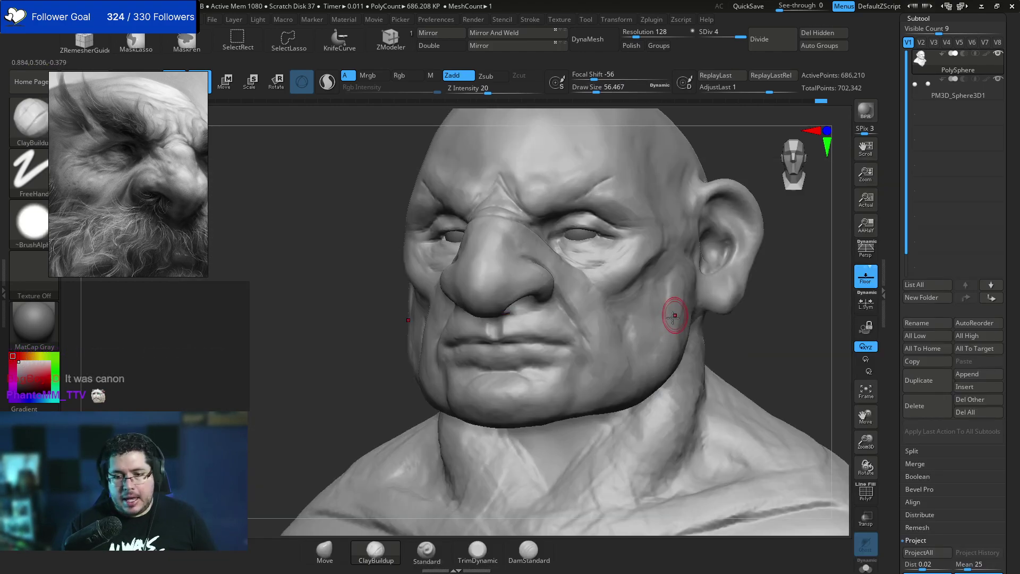
{"action": "key", "text": "space"}
{"action": "left_click_drag", "start_coordinate": [601, 371], "coordinate": [579, 359]}
{"action": "key", "text": "space"}
{"action": "mouse_move", "coordinate": [774, 325]}
{"action": "right_mouse_down"}
{"action": "mouse_move", "coordinate": [727, 353]}
{"action": "mouse_move", "coordinate": [557, 333]}
{"action": "right_mouse_up"}
Flatten the forms around the mouth and lower cheek with the TrimDynamic brush at a draw size of about 44.
{"action": "key", "text": "b"}
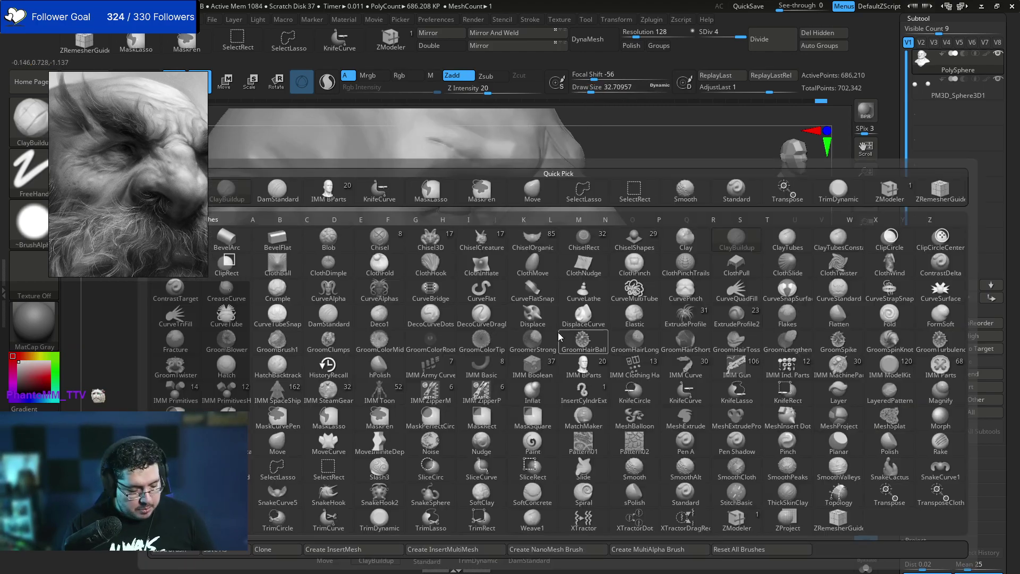
{"action": "key", "text": "t"}
{"action": "key", "text": "d"}
{"action": "key", "text": "space"}
{"action": "left_click_drag", "start_coordinate": [518, 331], "coordinate": [549, 314]}
{"action": "key", "text": "space"}
{"action": "key", "text": "space"}
{"action": "right_click_drag", "start_coordinate": [559, 324], "coordinate": [587, 309]}
{"action": "left_click_drag", "start_coordinate": [587, 309], "coordinate": [582, 328]}
{"action": "right_click_drag", "start_coordinate": [546, 332], "coordinate": [779, 289]}
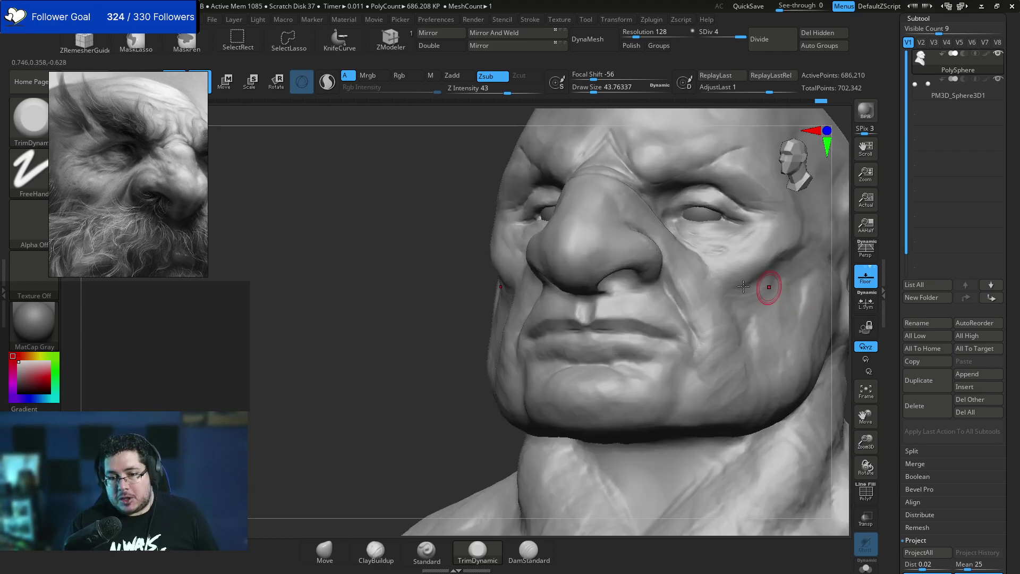
{"action": "right_click_drag", "start_coordinate": [621, 323], "coordinate": [555, 339]}
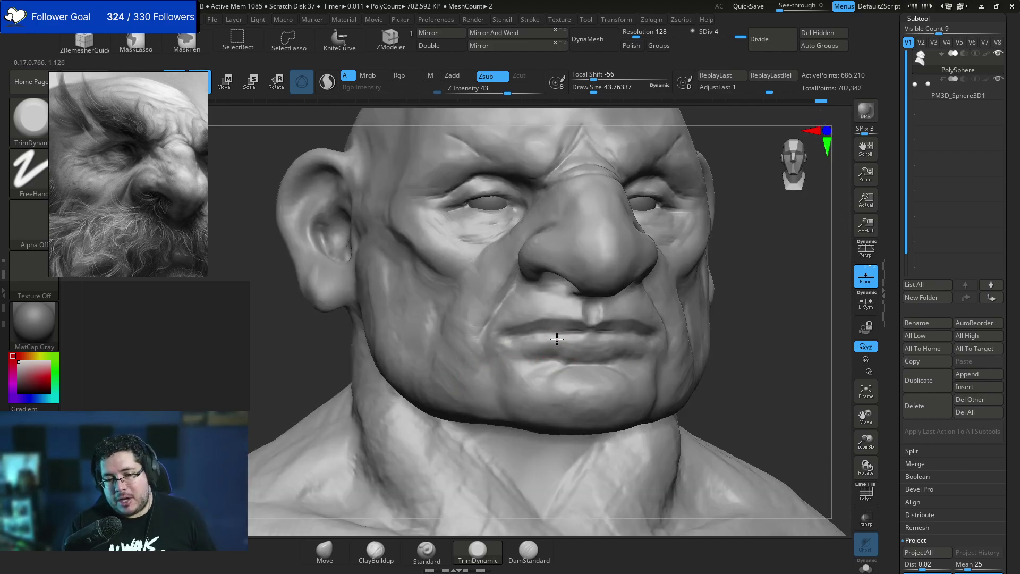
Carve the lip line and mouth corners with the DamStandard brush, using draw sizes of about 23 to 33.
{"action": "key", "text": "b"}
{"action": "key", "text": "d"}
{"action": "key", "text": "s"}
{"action": "key", "text": "space"}
{"action": "left_click_drag", "start_coordinate": [576, 325], "coordinate": [569, 325]}
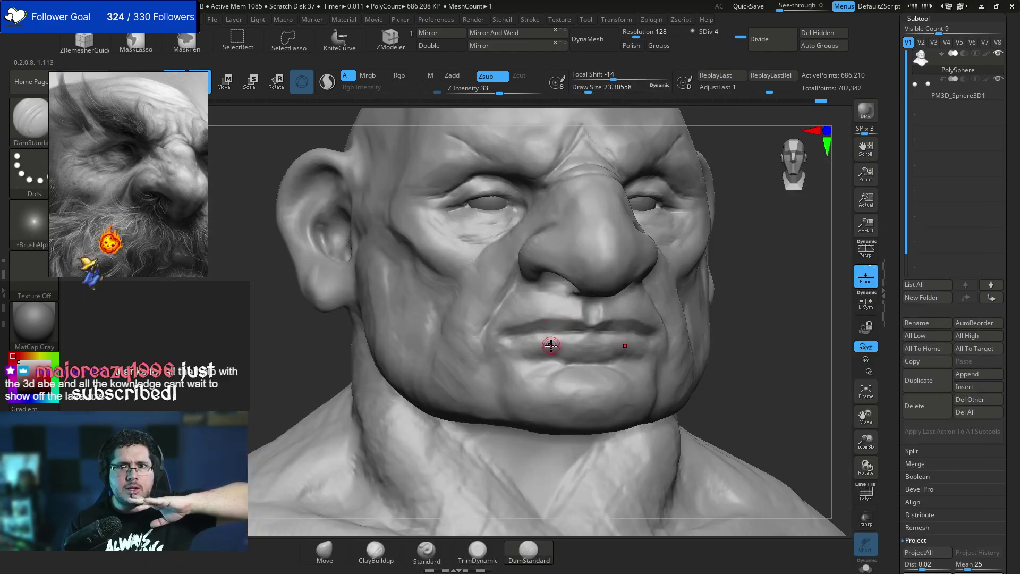
{"action": "key", "text": "space"}
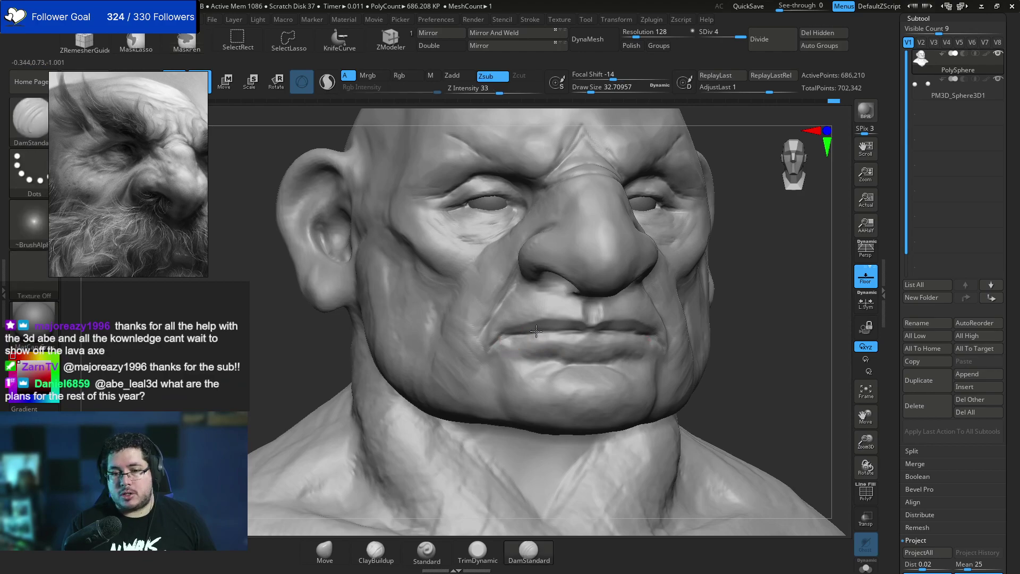
{"action": "left_click_drag", "start_coordinate": [763, 312], "coordinate": [733, 311], "text": "shift"}
{"action": "mouse_move", "coordinate": [733, 311]}
{"action": "left_mouse_down", "text": "alt"}
{"action": "mouse_move", "coordinate": [703, 305]}
{"action": "mouse_move", "coordinate": [735, 312]}
{"action": "left_mouse_up", "text": "alt"}
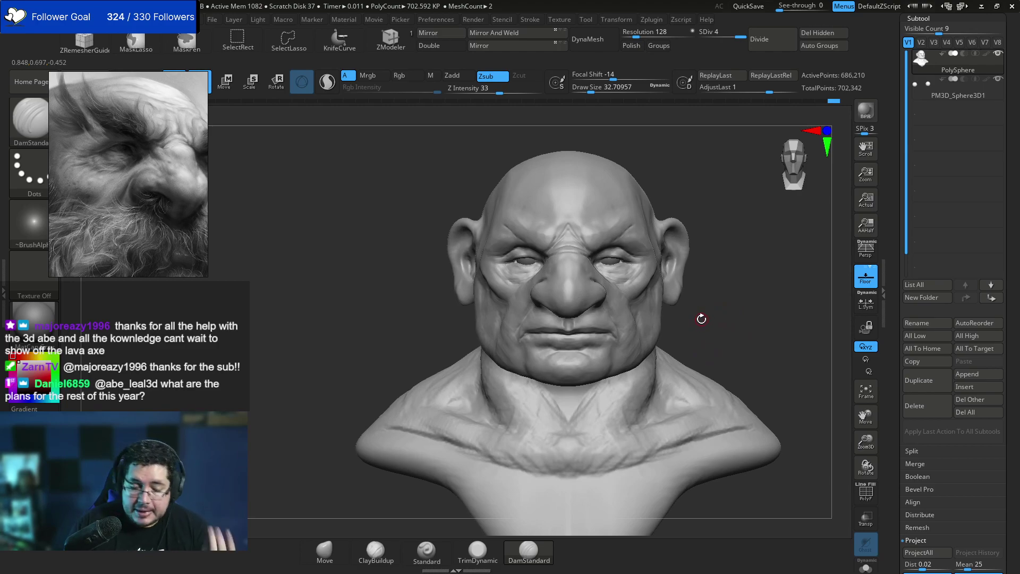
Add volume around the mouth corners with the ClayBuildup brush at a draw size of about 35.
{"action": "mouse_move", "coordinate": [708, 337]}
{"action": "left_mouse_down"}
{"action": "mouse_move", "coordinate": [713, 319]}
{"action": "mouse_move", "coordinate": [711, 353]}
{"action": "left_mouse_up"}
{"action": "key", "text": "b"}
{"action": "key", "text": "c"}
{"action": "key", "text": "b"}
{"action": "key", "text": "space"}
{"action": "mouse_move", "coordinate": [504, 342]}
{"action": "left_mouse_down"}
{"action": "mouse_move", "coordinate": [514, 342]}
{"action": "mouse_move", "coordinate": [498, 318]}
{"action": "mouse_move", "coordinate": [476, 341]}
{"action": "mouse_move", "coordinate": [493, 369]}
{"action": "mouse_move", "coordinate": [515, 322]}
{"action": "left_mouse_up"}
{"action": "key", "text": "space"}
{"action": "key", "text": "space"}
{"action": "key", "text": "space"}
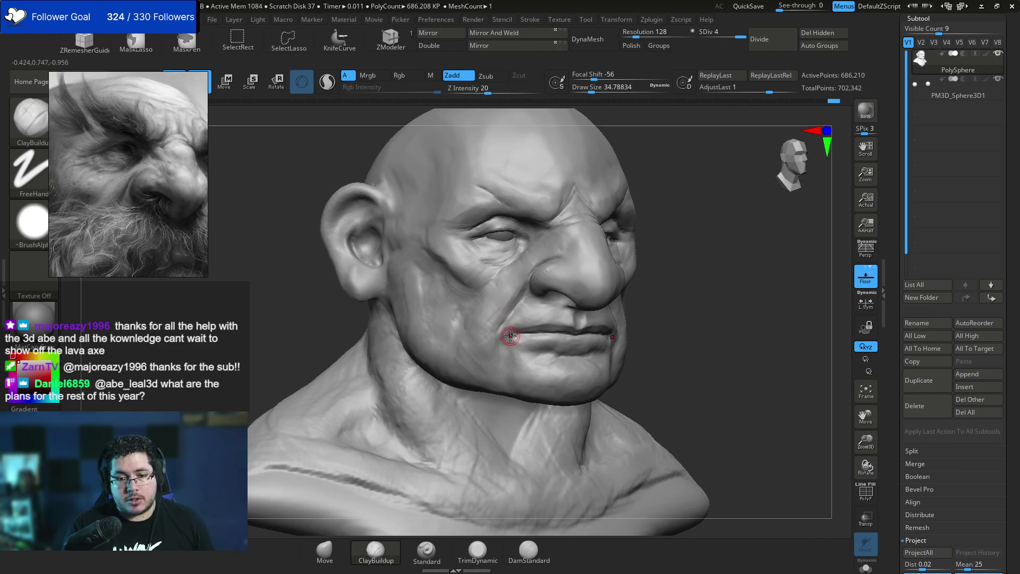
Enlarge the ClayBuildup brush to about 56 and fill out the area between the upper lip and the nasolabial fold.
{"action": "mouse_move", "coordinate": [765, 332]}
{"action": "left_mouse_down"}
{"action": "mouse_move", "coordinate": [647, 330]}
{"action": "mouse_move", "coordinate": [607, 334]}
{"action": "mouse_move", "coordinate": [613, 342]}
{"action": "left_mouse_up"}
{"action": "key", "text": "space"}
{"action": "key", "text": "space"}
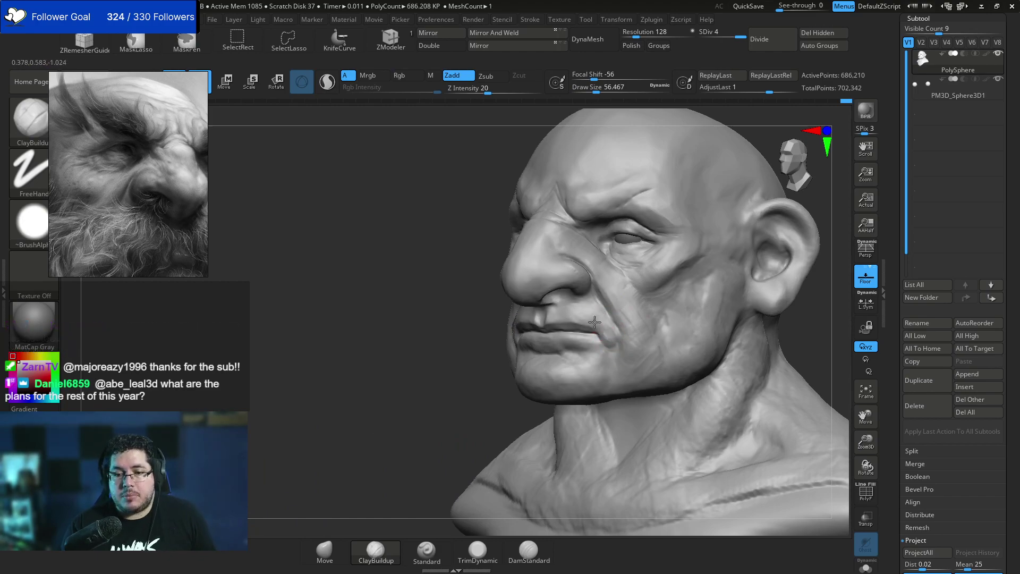
{"action": "left_click_drag", "start_coordinate": [462, 361], "coordinate": [505, 353]}
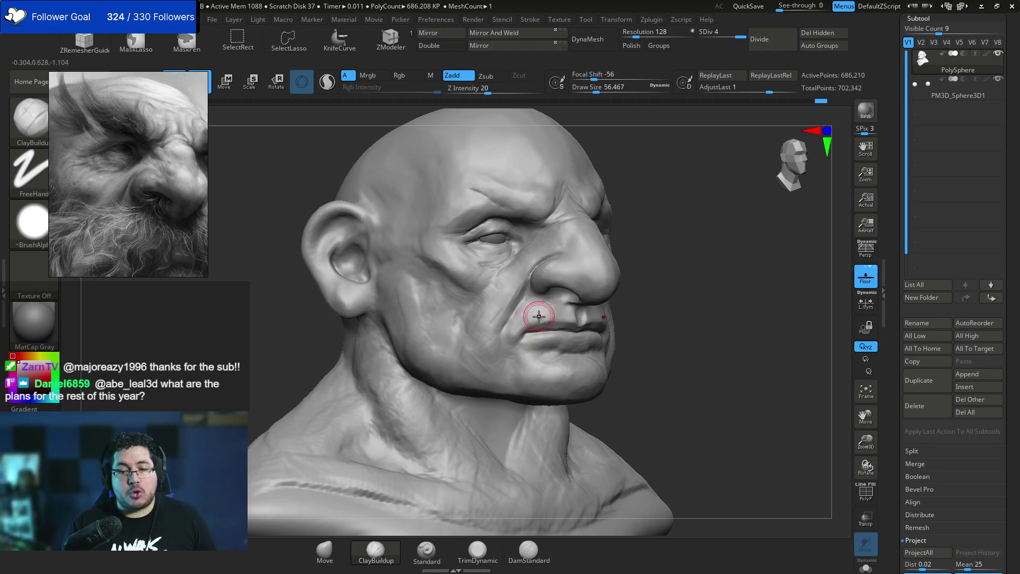
{"action": "mouse_move", "coordinate": [537, 322]}
{"action": "right_mouse_down", "text": "shift"}
{"action": "mouse_move", "coordinate": [671, 295]}
{"action": "mouse_move", "coordinate": [733, 324]}
{"action": "right_mouse_up", "text": "shift"}
{"action": "right_click", "coordinate": [599, 373]}
{"action": "right_click_drag", "start_coordinate": [600, 373], "coordinate": [554, 236]}
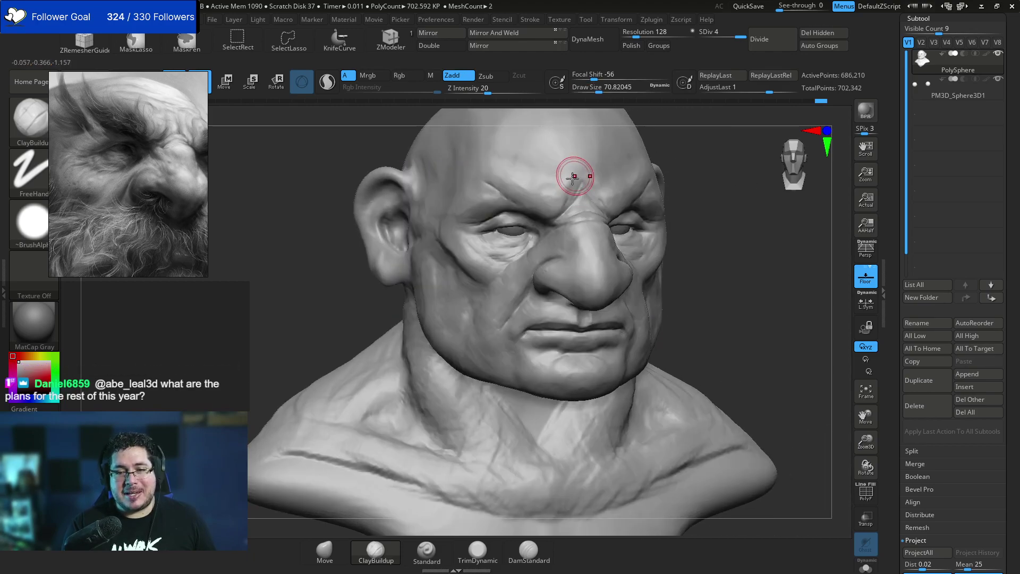
Build up and soften the area between the brows with ClayBuildup at draw sizes of about 71 to 83.
{"action": "left_click_drag", "start_coordinate": [553, 219], "coordinate": [558, 219]}
{"action": "key", "text": "bracketleft"}
{"action": "left_click_drag", "start_coordinate": [708, 218], "coordinate": [701, 170]}
{"action": "key", "text": "space"}
{"action": "left_click_drag", "start_coordinate": [578, 209], "coordinate": [583, 208]}
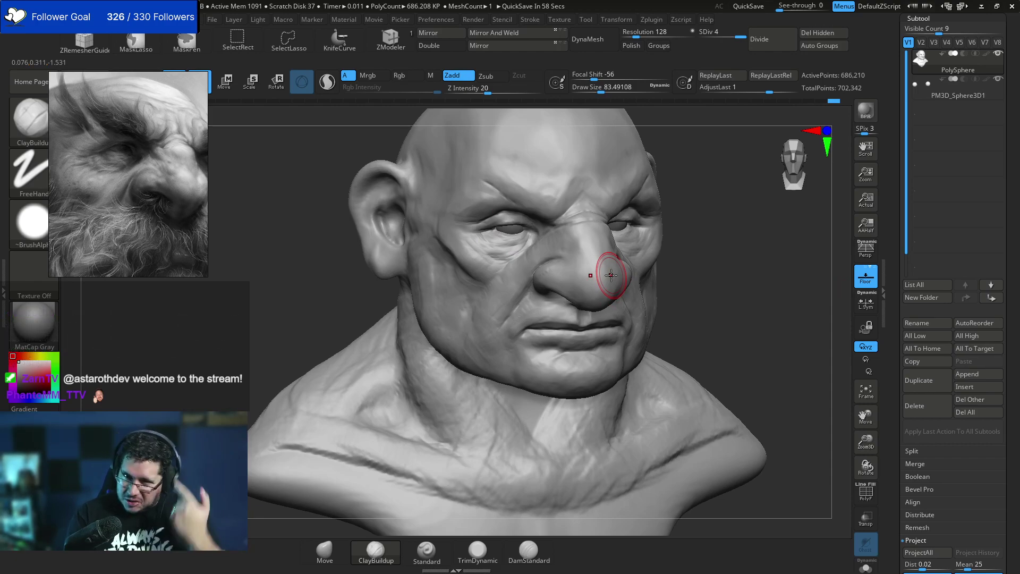
Reduce the ClayBuildup brush to about 62 and shape the fold beside the mouth corner from the profile.
{"action": "mouse_move", "coordinate": [705, 334]}
{"action": "left_mouse_down"}
{"action": "mouse_move", "coordinate": [701, 307]}
{"action": "mouse_move", "coordinate": [652, 330]}
{"action": "mouse_move", "coordinate": [635, 365]}
{"action": "left_mouse_up"}
{"action": "key", "text": "["}
{"action": "left_click_drag", "start_coordinate": [361, 389], "coordinate": [496, 396]}
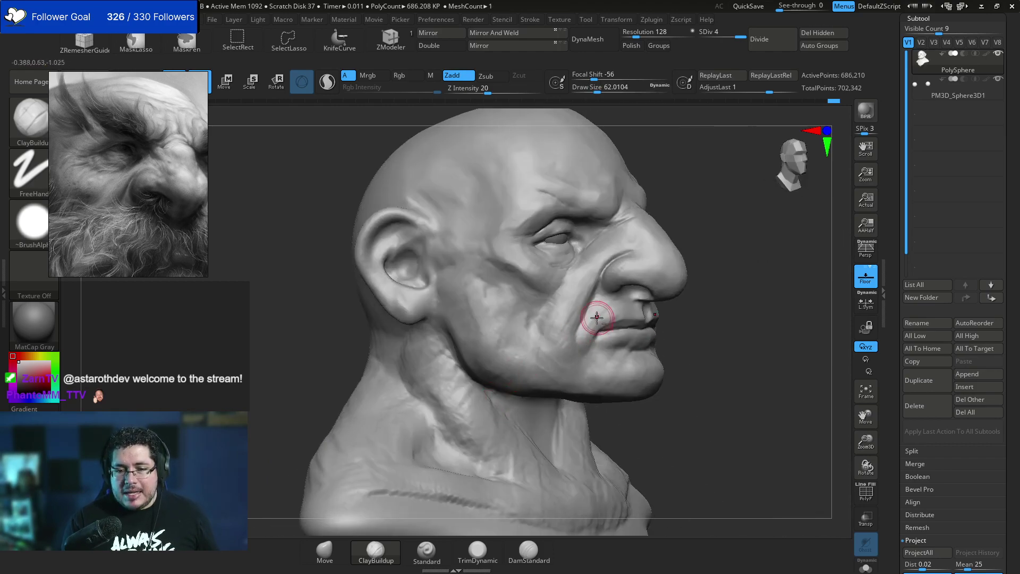
{"action": "left_click_drag", "start_coordinate": [601, 318], "coordinate": [593, 323]}
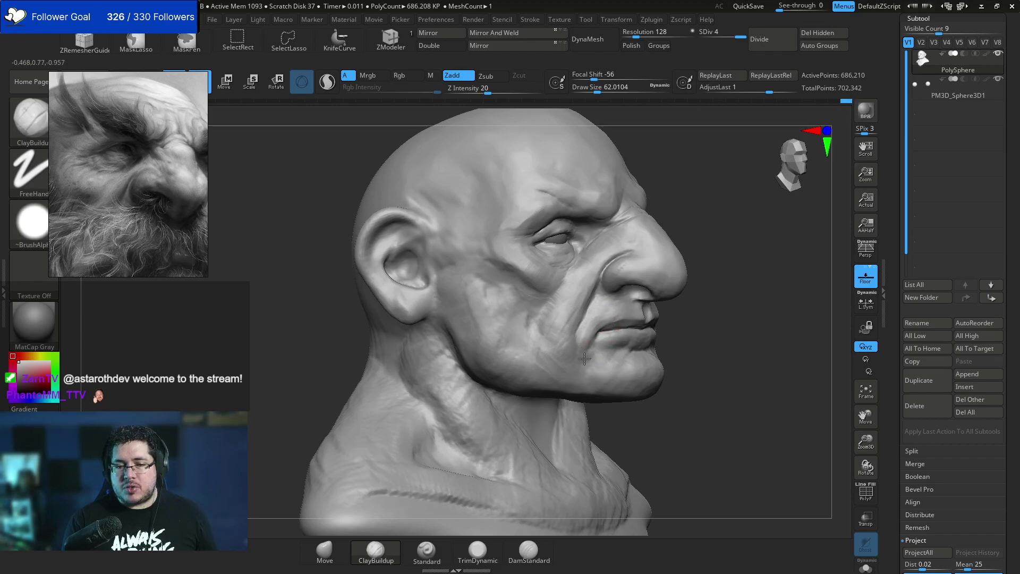
{"action": "left_click_drag", "start_coordinate": [725, 364], "coordinate": [627, 369]}
{"action": "left_click_drag", "start_coordinate": [838, 343], "coordinate": [741, 333], "text": "alt"}
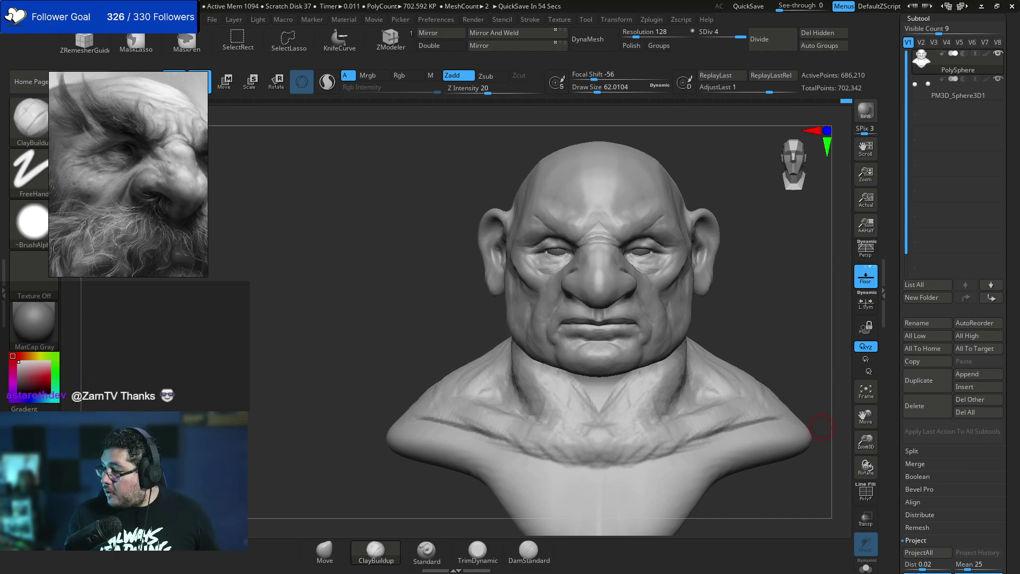
Plane the cheekbone in front of the ear with the TrimDynamic brush.
{"action": "mouse_move", "coordinate": [750, 271]}
{"action": "left_mouse_down", "text": "alt"}
{"action": "mouse_move", "coordinate": [705, 281]}
{"action": "mouse_move", "coordinate": [683, 227]}
{"action": "left_mouse_up", "text": "alt"}
{"action": "key", "text": "b"}
{"action": "key", "text": "t"}
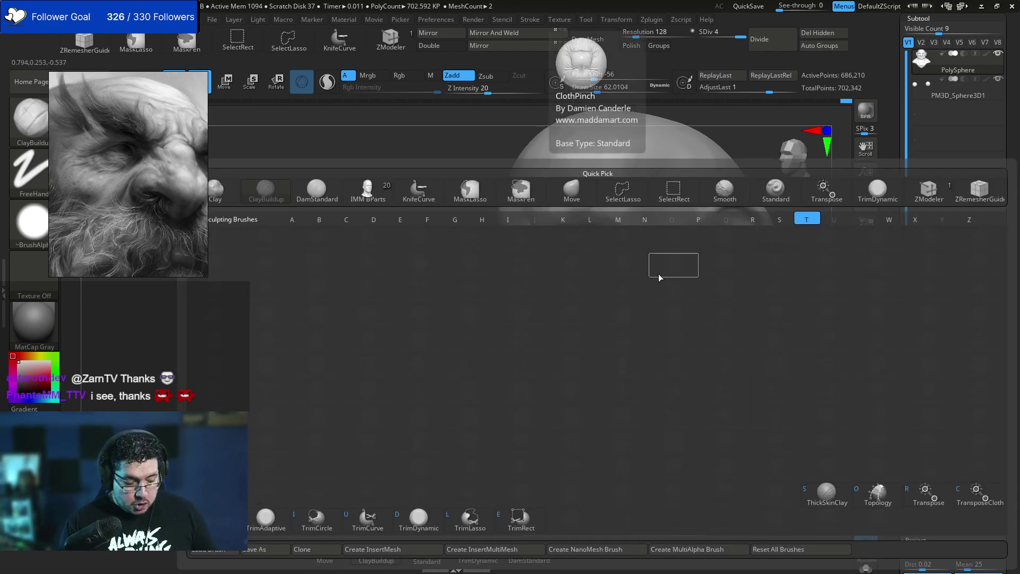
{"action": "key", "text": "d"}
{"action": "key", "text": "space"}
{"action": "left_click_drag", "start_coordinate": [649, 260], "coordinate": [621, 281]}
Build up the cheekbone toward the ear with the ClayBuildup brush, enlarging the draw size to about 104.
{"action": "key", "text": "b"}
{"action": "key", "text": "c"}
{"action": "key", "text": "b"}
{"action": "key", "text": "space"}
{"action": "key", "text": "space"}
{"action": "left_click_drag", "start_coordinate": [670, 256], "coordinate": [665, 255]}
{"action": "key", "text": "b"}
{"action": "key", "text": "c"}
{"action": "key", "text": "b"}
{"action": "key", "text": "space"}
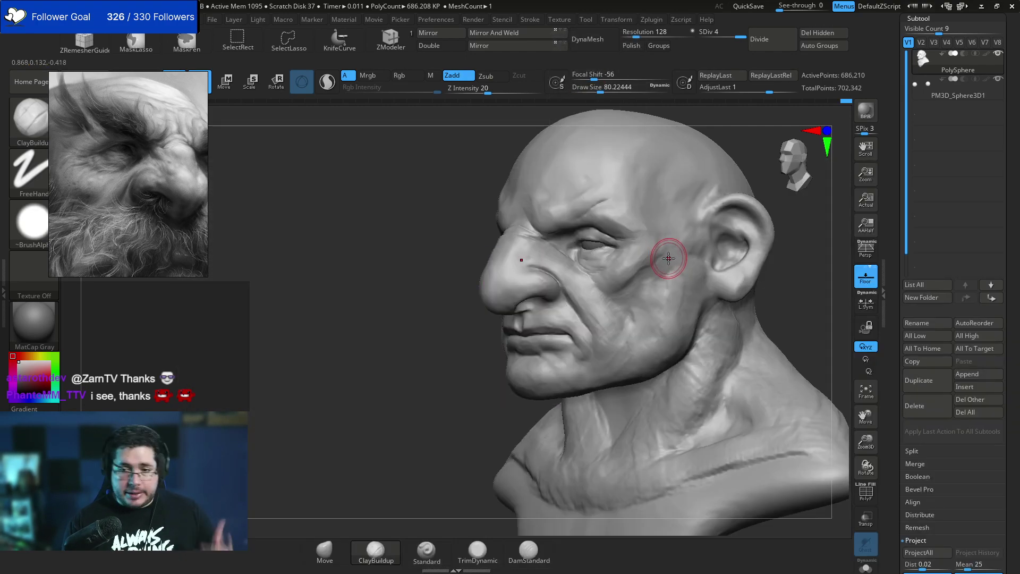
{"action": "key", "text": "space"}
{"action": "left_click_drag", "start_coordinate": [668, 258], "coordinate": [683, 264]}
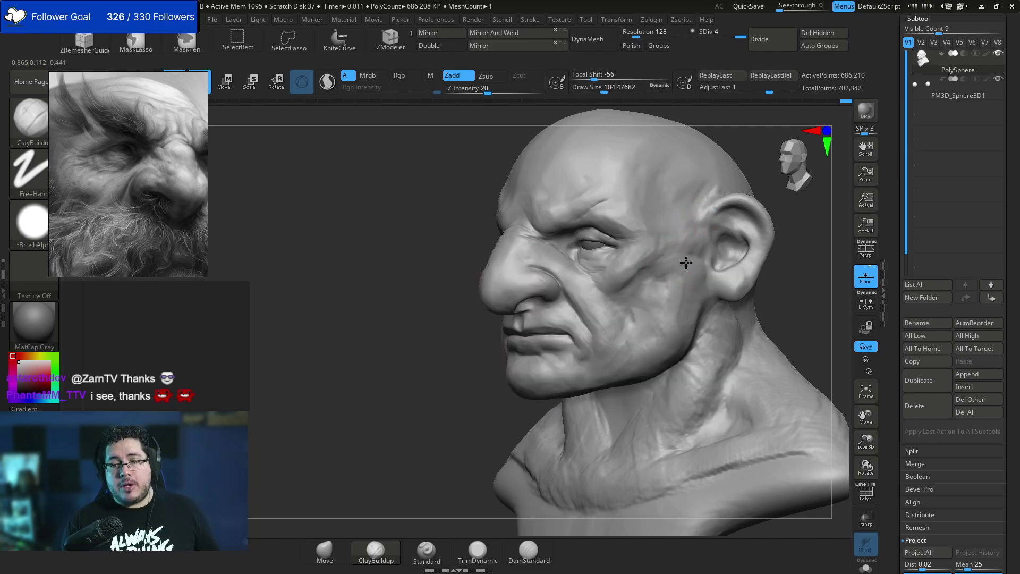
Extend the cheekbone volume along the side of the face with ClayBuildup at a draw size of about 101.
{"action": "left_click_drag", "start_coordinate": [785, 259], "coordinate": [742, 256]}
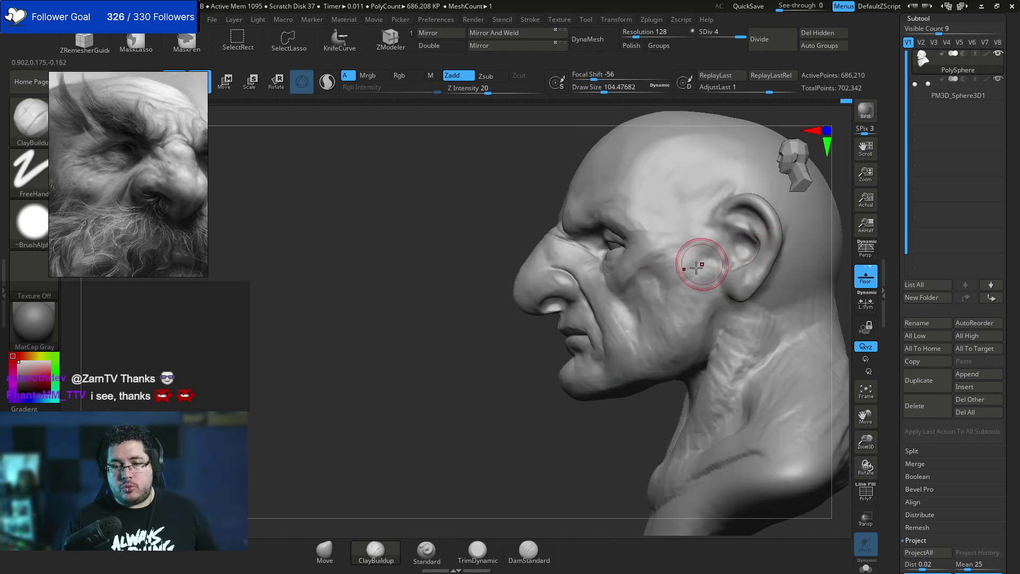
{"action": "key", "text": "bracketright"}
{"action": "mouse_move", "coordinate": [681, 270]}
{"action": "left_mouse_down"}
{"action": "mouse_move", "coordinate": [694, 269]}
{"action": "mouse_move", "coordinate": [683, 285]}
{"action": "mouse_move", "coordinate": [691, 256]}
{"action": "mouse_move", "coordinate": [670, 265]}
{"action": "left_mouse_up"}
{"action": "key", "text": "bracketleft"}
{"action": "key", "text": "bracketright"}
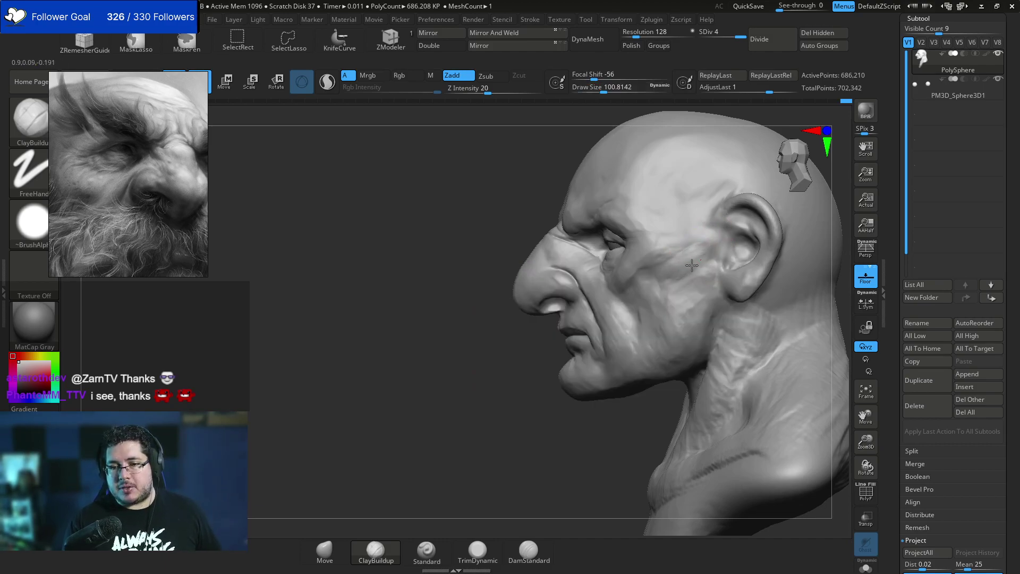
Try a ClayBuildup stroke up the side of the cheek and undo it.
{"action": "mouse_move", "coordinate": [675, 308]}
{"action": "left_mouse_down"}
{"action": "mouse_move", "coordinate": [694, 311]}
{"action": "mouse_move", "coordinate": [686, 283]}
{"action": "mouse_move", "coordinate": [715, 261]}
{"action": "mouse_move", "coordinate": [689, 244]}
{"action": "left_mouse_up"}
{"action": "key", "text": "ctrl+z"}
{"action": "key", "text": "ctrl+z"}
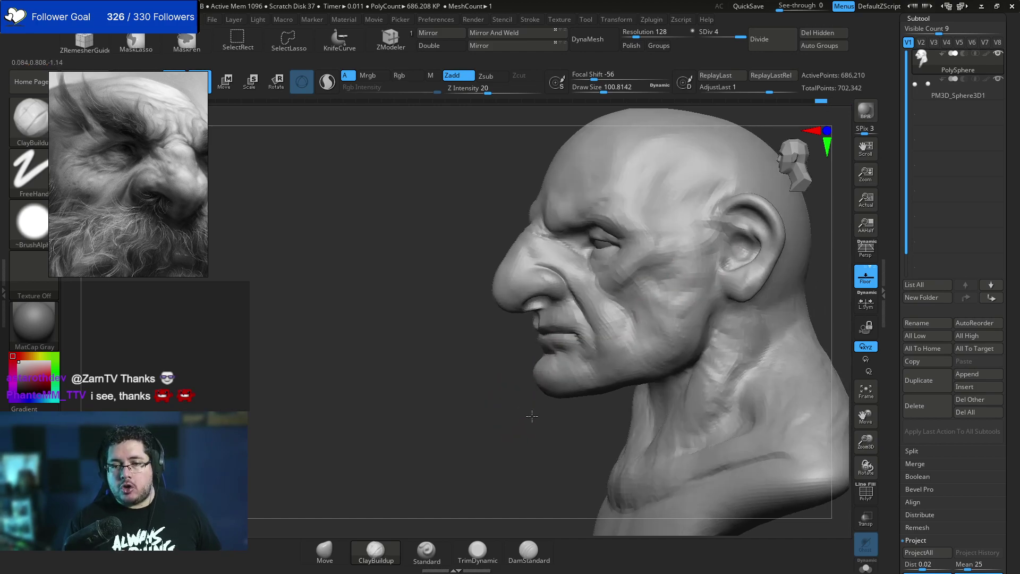
Fill out the rear cheek and jaw muscle with ClayBuildup at draw sizes of about 94 to 116.
{"action": "left_click_drag", "start_coordinate": [524, 416], "coordinate": [713, 227], "text": "shift"}
{"action": "key", "text": "space"}
{"action": "key", "text": "space"}
{"action": "left_click_drag", "start_coordinate": [508, 282], "coordinate": [500, 295]}
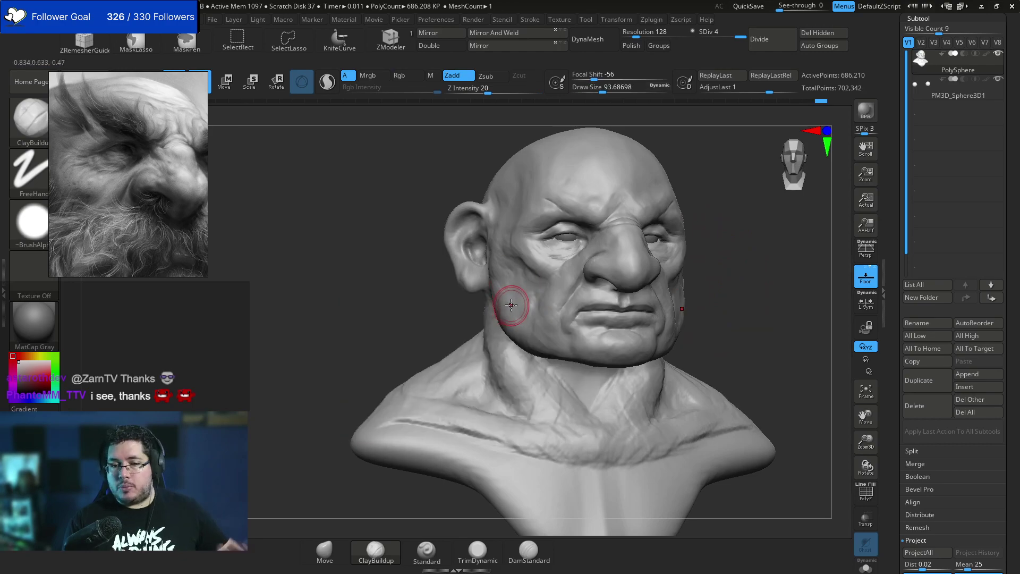
{"action": "mouse_move", "coordinate": [521, 273]}
{"action": "right_mouse_down"}
{"action": "mouse_move", "coordinate": [563, 279]}
{"action": "mouse_move", "coordinate": [508, 286]}
{"action": "right_mouse_up"}
{"action": "key", "text": "s"}
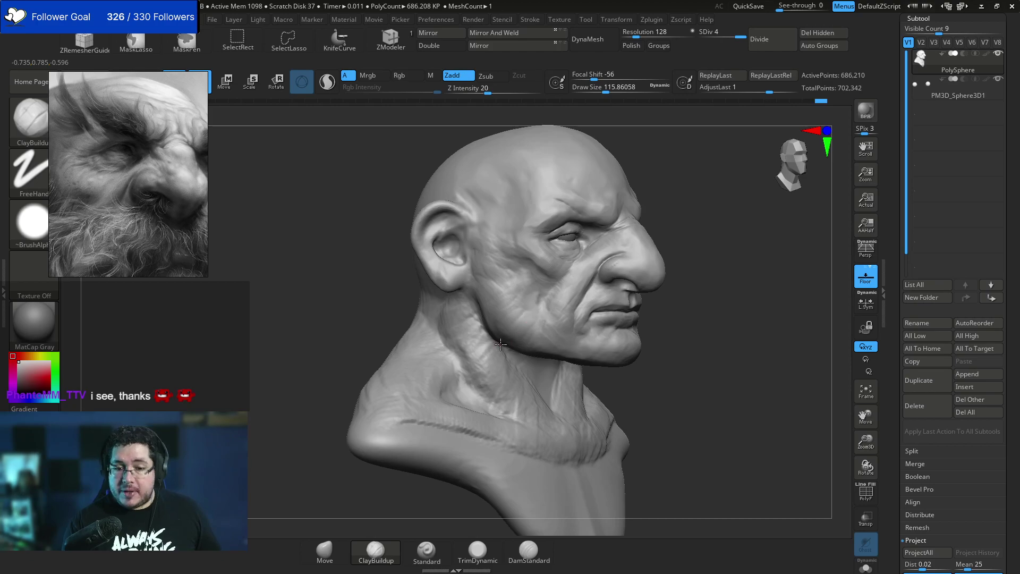
{"action": "right_click_drag", "start_coordinate": [523, 332], "coordinate": [605, 271]}
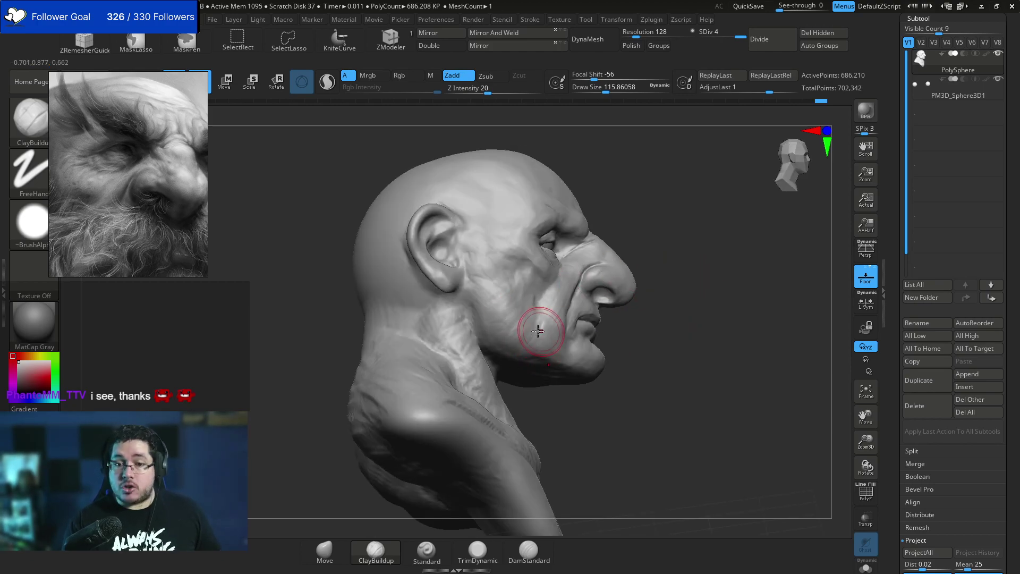
{"action": "left_click_drag", "start_coordinate": [670, 264], "coordinate": [563, 274]}
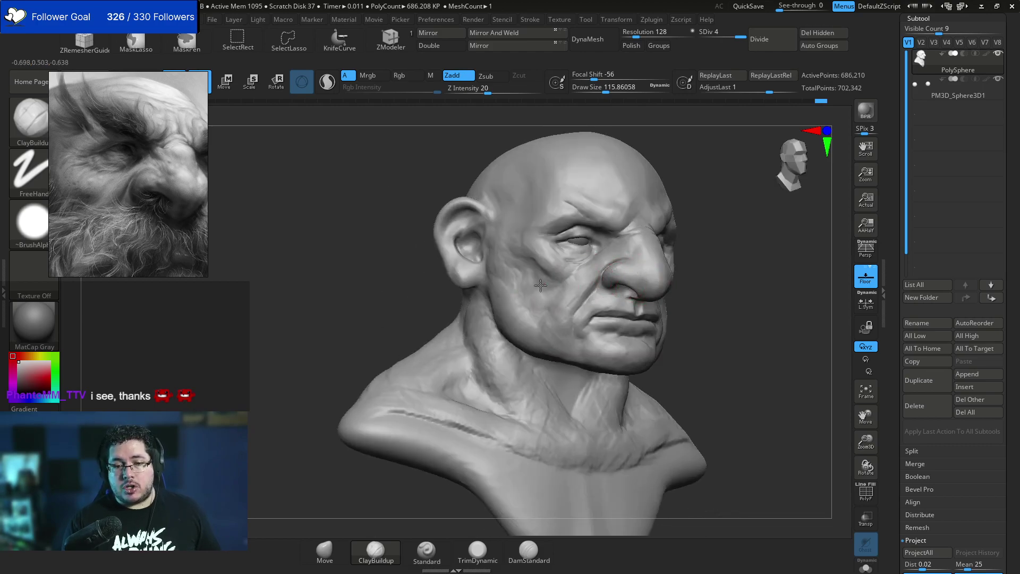
{"action": "right_click_drag", "start_coordinate": [506, 264], "coordinate": [756, 254]}
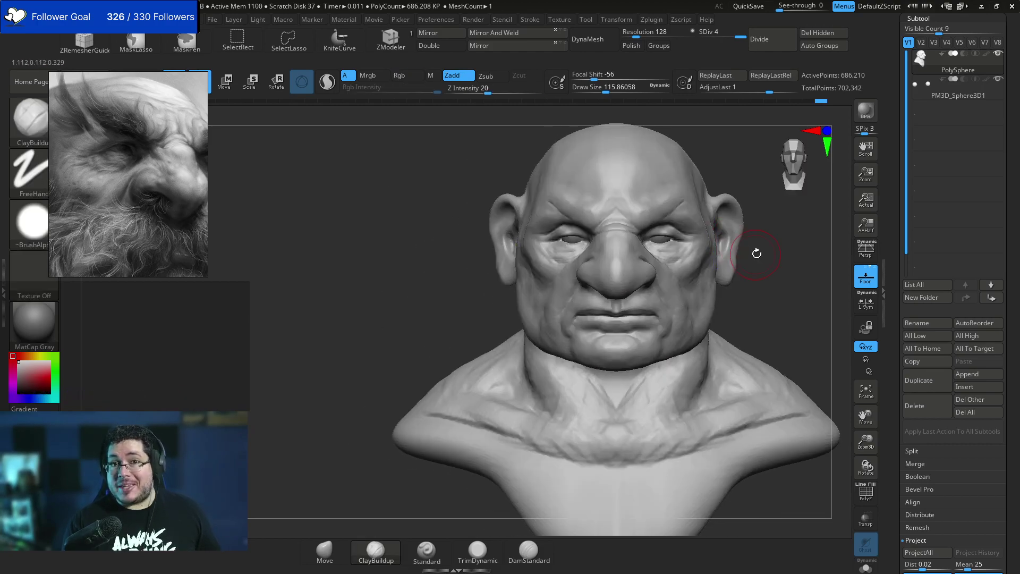
Build up the forehead and temple ridges with the ClayBuildup brush at a draw size of about 104.
{"action": "left_click_drag", "start_coordinate": [789, 259], "coordinate": [770, 297], "text": "alt"}
{"action": "left_click_drag", "start_coordinate": [770, 297], "coordinate": [712, 285]}
{"action": "key", "text": "space"}
{"action": "left_click_drag", "start_coordinate": [590, 222], "coordinate": [585, 222]}
{"action": "key", "text": "bracketright"}
{"action": "key", "text": "bracketright"}
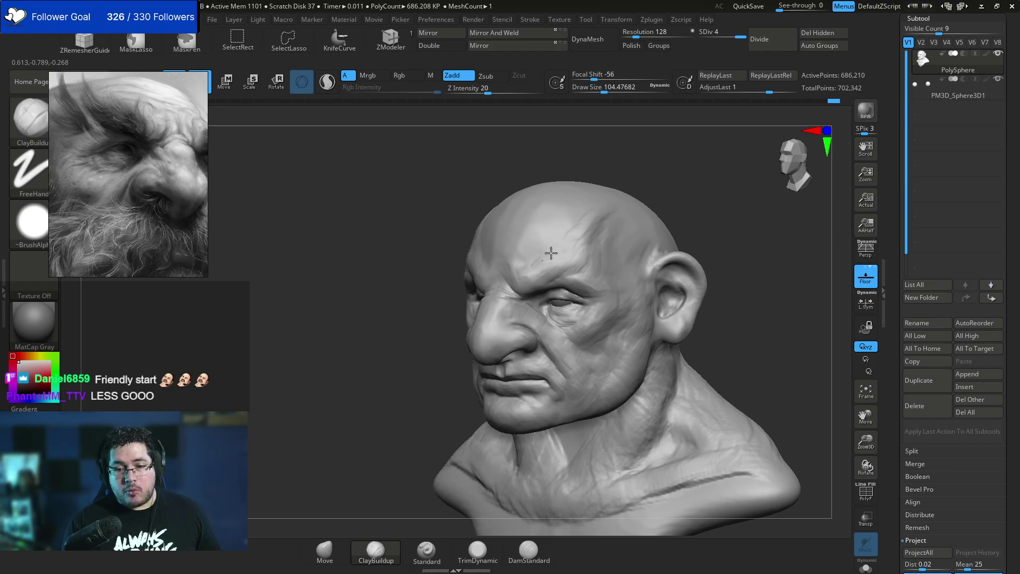
{"action": "left_click_drag", "start_coordinate": [676, 183], "coordinate": [708, 193], "text": "shift"}
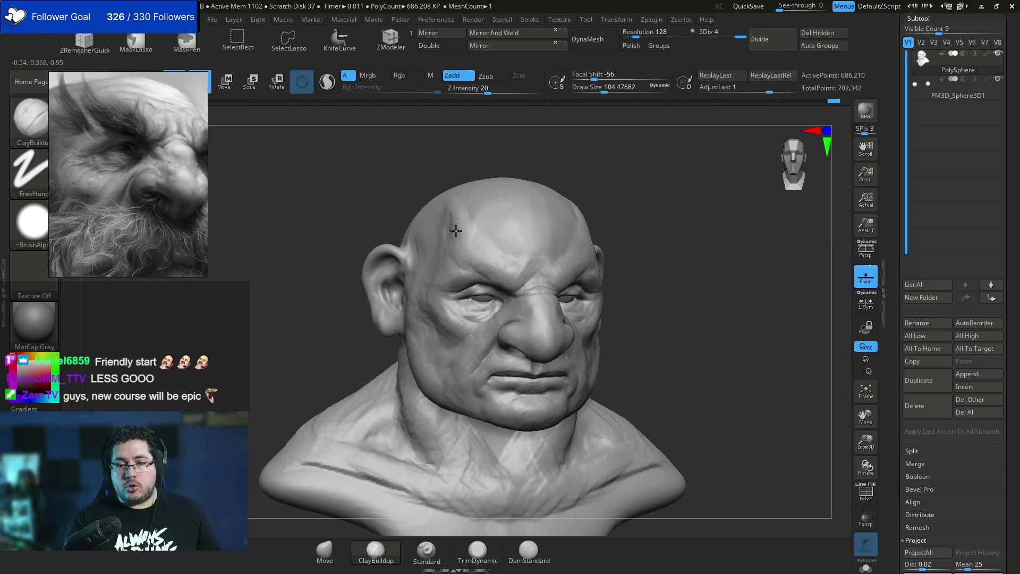
{"action": "left_click_drag", "start_coordinate": [519, 250], "coordinate": [565, 221]}
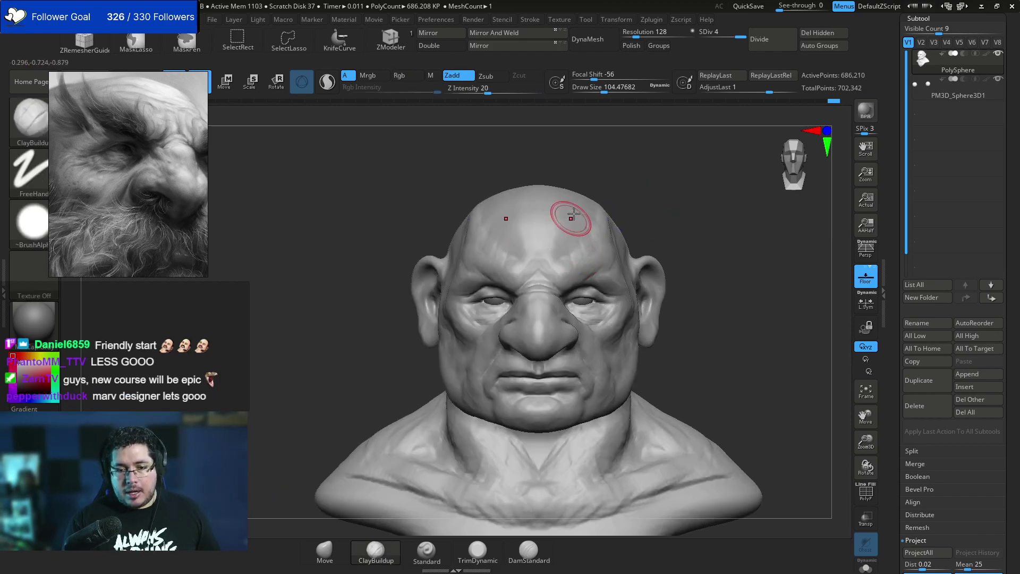
{"action": "left_click_drag", "start_coordinate": [512, 189], "coordinate": [546, 155]}
Flatten the forehead and temple planes with TrimDynamic at a draw size of about 132, and smooth the forehead.
{"action": "key", "text": "b"}
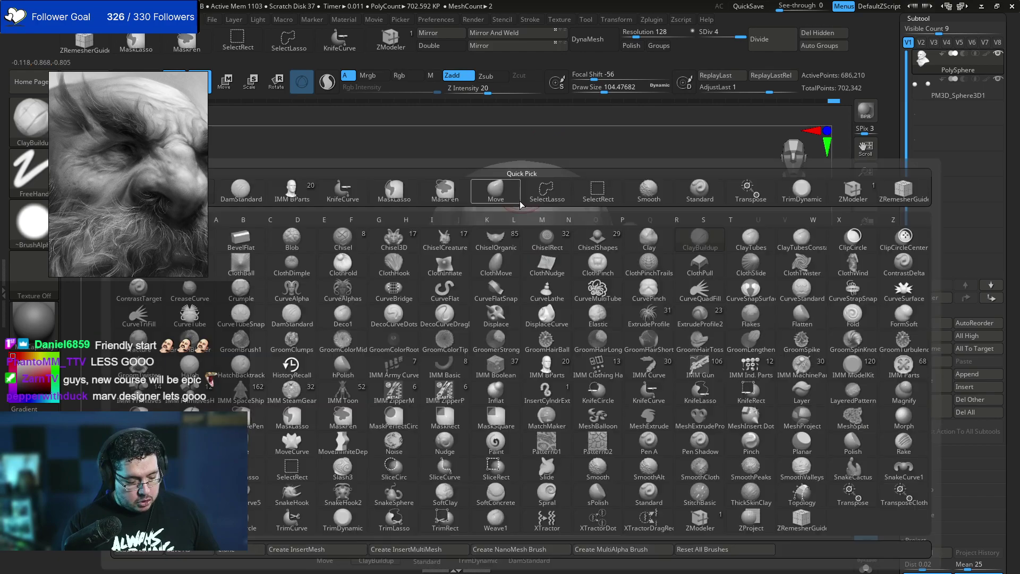
{"action": "key", "text": "t"}
{"action": "key", "text": "d"}
{"action": "key", "text": "space"}
{"action": "left_click_drag", "start_coordinate": [508, 217], "coordinate": [478, 235]}
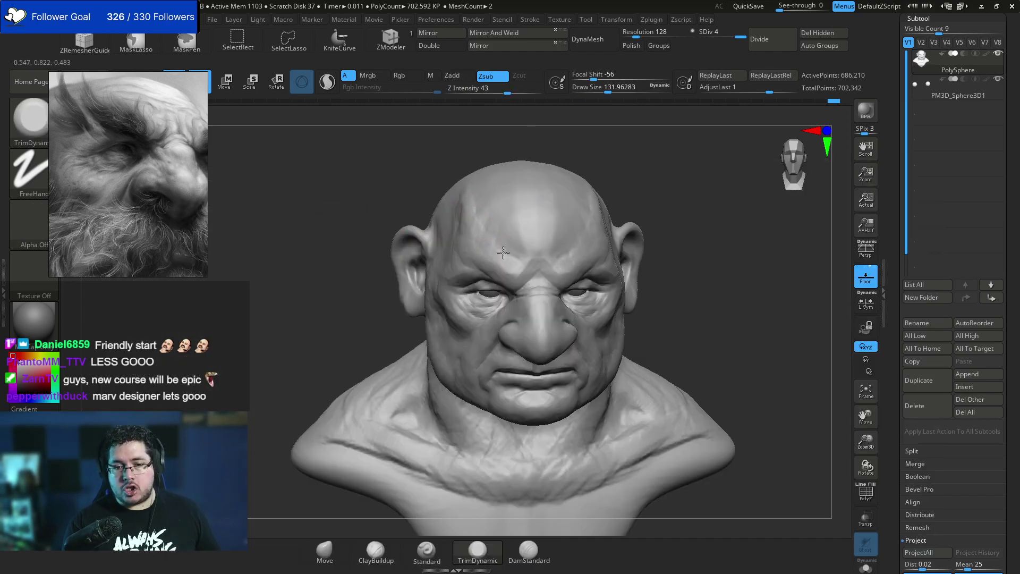
{"action": "mouse_move", "coordinate": [514, 280]}
{"action": "left_mouse_down"}
{"action": "mouse_move", "coordinate": [610, 181]}
{"action": "mouse_move", "coordinate": [631, 225]}
{"action": "left_mouse_up"}
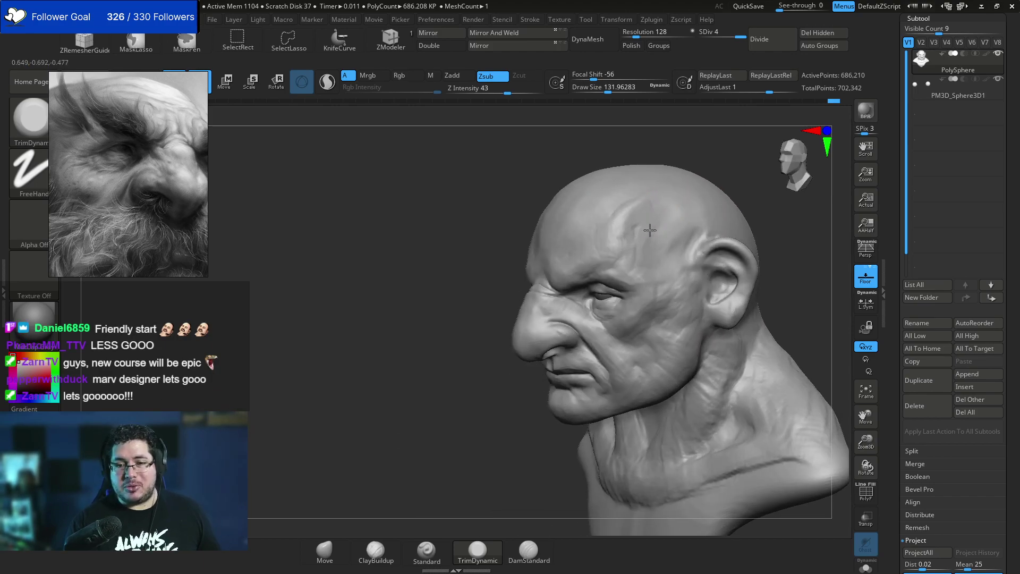
{"action": "left_click_drag", "start_coordinate": [497, 263], "coordinate": [531, 247], "text": "shift"}
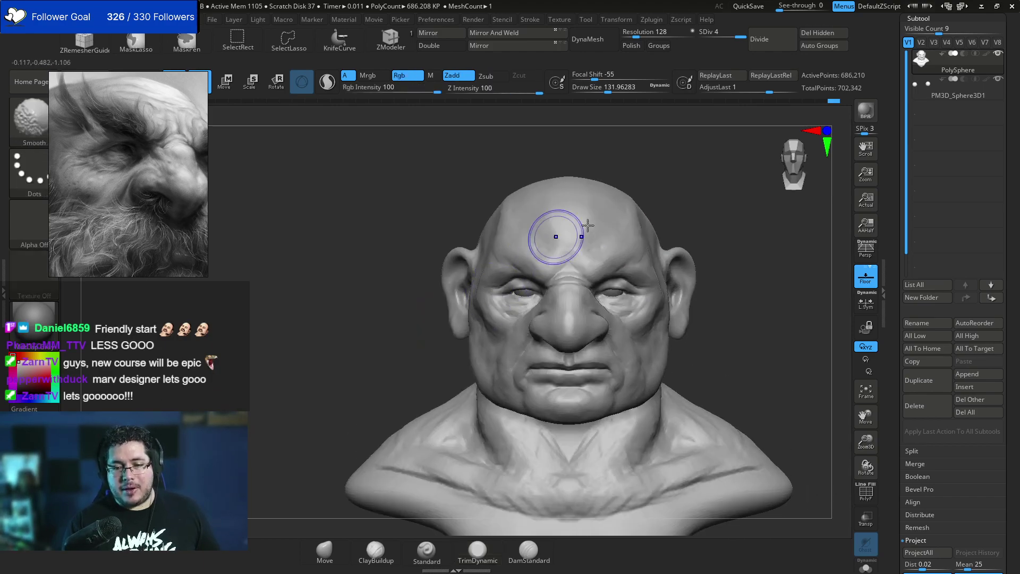
{"action": "left_click_drag", "start_coordinate": [692, 211], "coordinate": [669, 188], "text": "alt"}
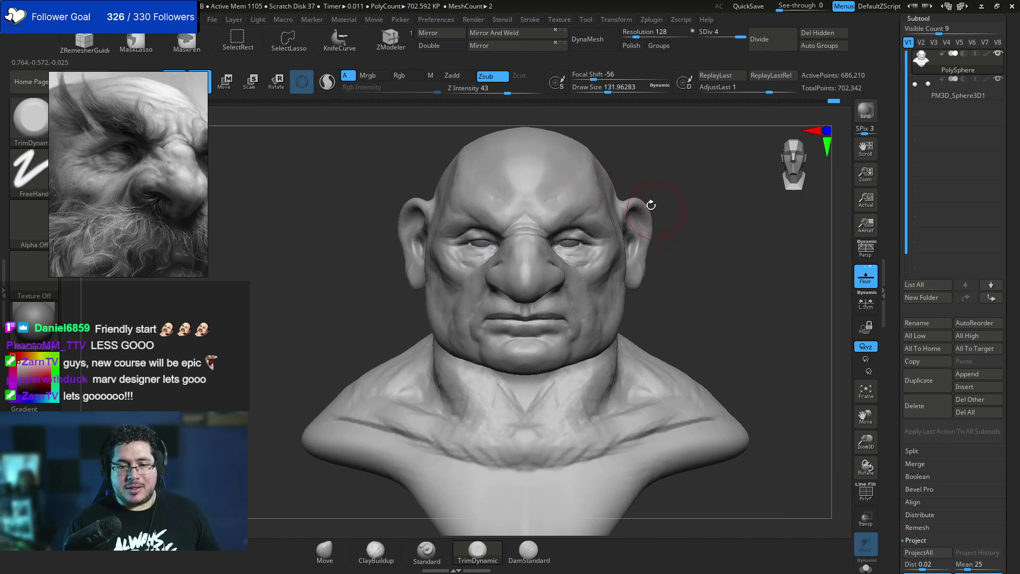
Sculpt wrinkles across the brow ridge with the ClayBuildup brush at a draw size of about 59.
{"action": "left_click_drag", "start_coordinate": [655, 230], "coordinate": [444, 249]}
{"action": "key", "text": "b"}
{"action": "key", "text": "c"}
{"action": "key", "text": "b"}
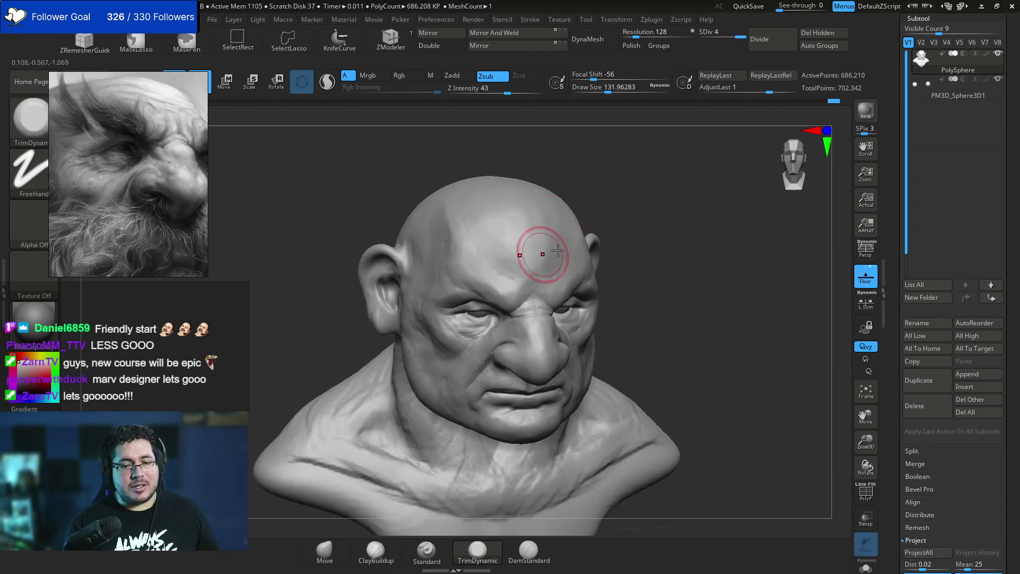
{"action": "right_click_drag", "start_coordinate": [536, 246], "coordinate": [541, 221]}
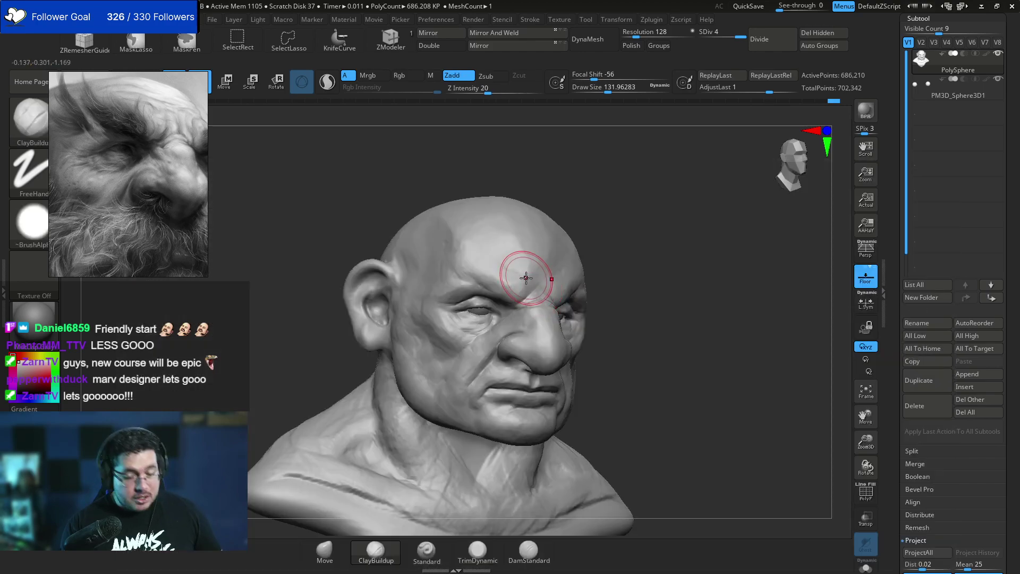
{"action": "key", "text": "space"}
{"action": "left_click_drag", "start_coordinate": [526, 278], "coordinate": [515, 279]}
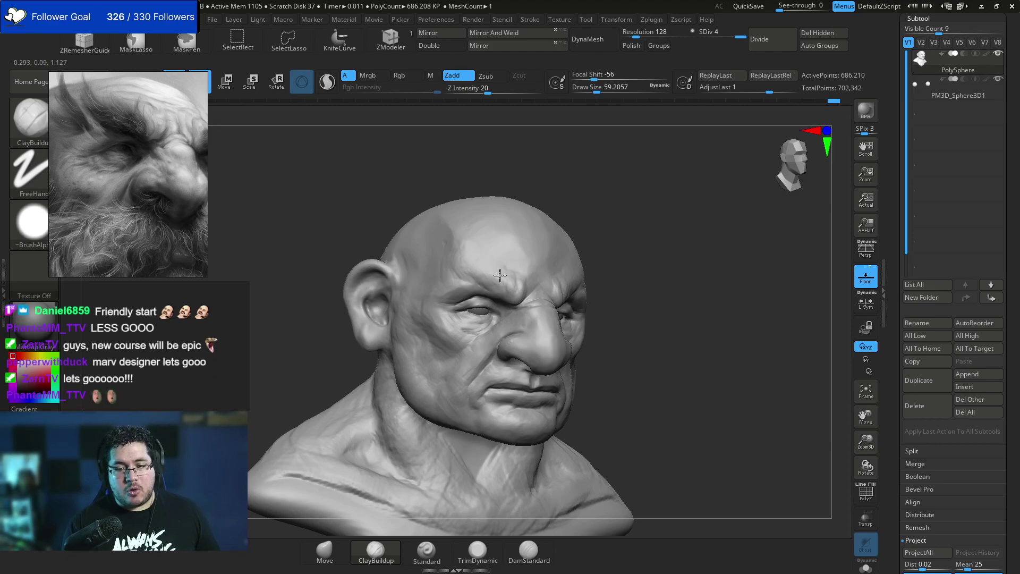
{"action": "right_click_drag", "start_coordinate": [488, 291], "coordinate": [476, 277]}
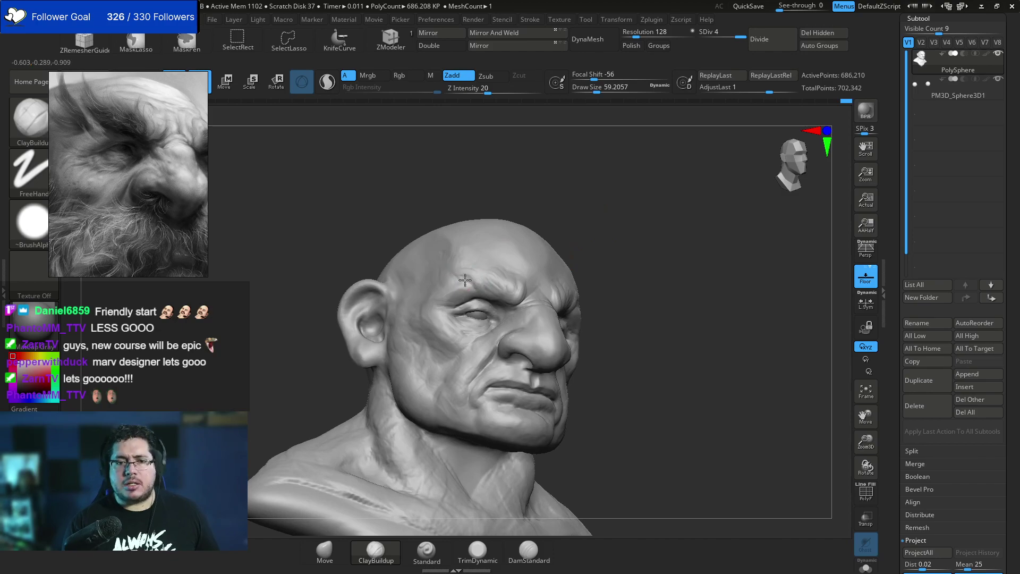
{"action": "right_click_drag", "start_coordinate": [595, 266], "coordinate": [535, 264]}
{"action": "right_click_drag", "start_coordinate": [685, 207], "coordinate": [582, 209]}
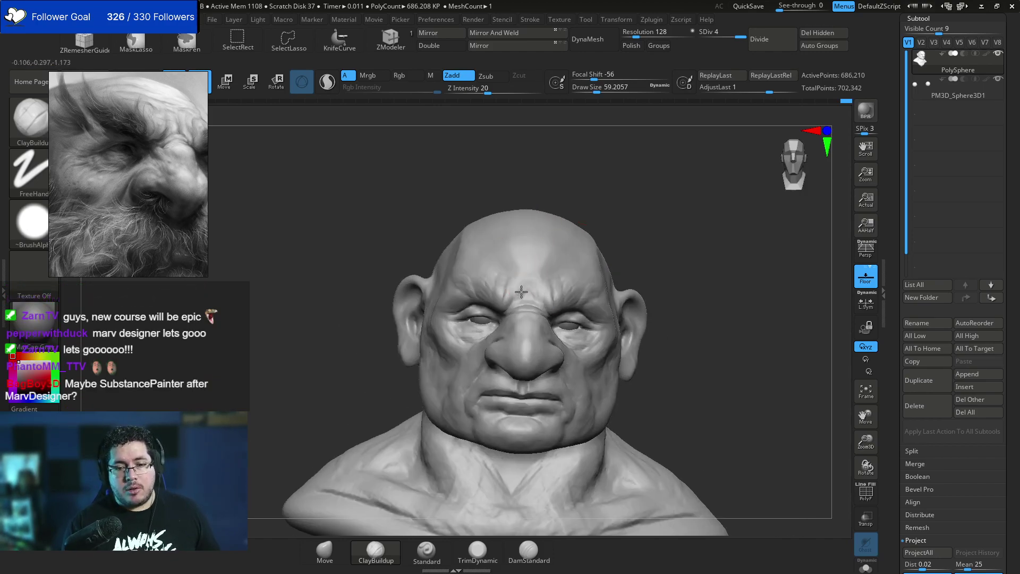
Build up the skin folds on the lower forehead above the brows with ClayBuildup at draw sizes of about 68 to 74.
{"action": "key", "text": "space"}
{"action": "left_click_drag", "start_coordinate": [491, 260], "coordinate": [494, 260]}
{"action": "right_click_drag", "start_coordinate": [494, 262], "coordinate": [530, 298]}
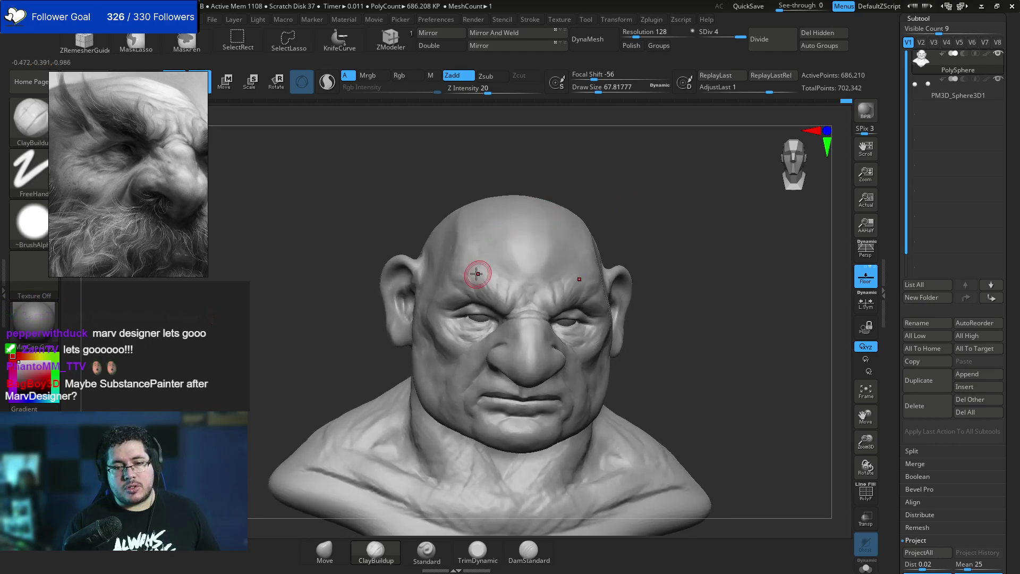
{"action": "left_click_drag", "start_coordinate": [464, 261], "coordinate": [494, 271]}
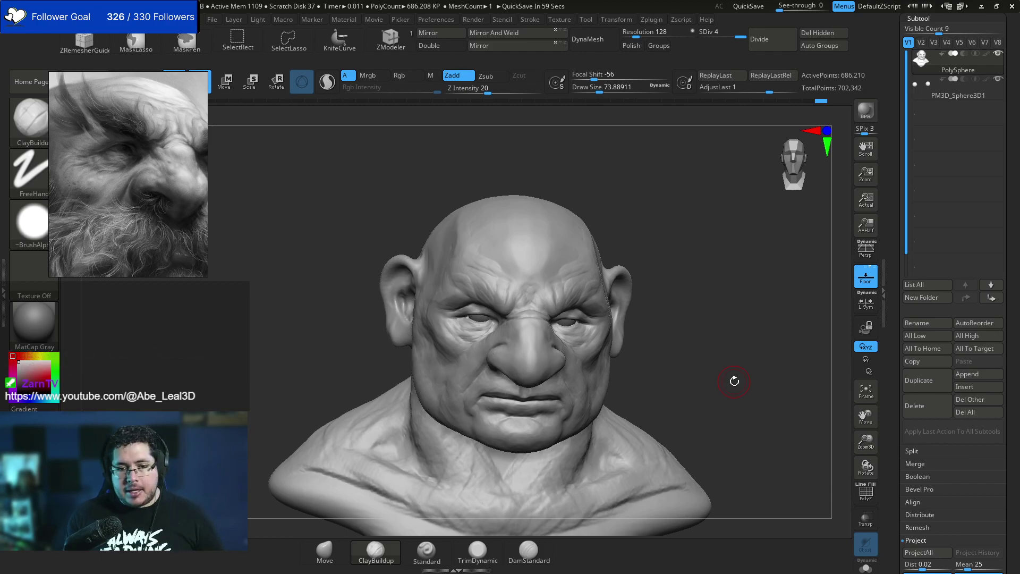
Add broad ClayBuildup strokes over the cheek and side of the face at draw sizes of about 83 to 101.
{"action": "left_click_drag", "start_coordinate": [639, 250], "coordinate": [723, 276]}
{"action": "key", "text": "space"}
{"action": "left_click_drag", "start_coordinate": [458, 359], "coordinate": [465, 359]}
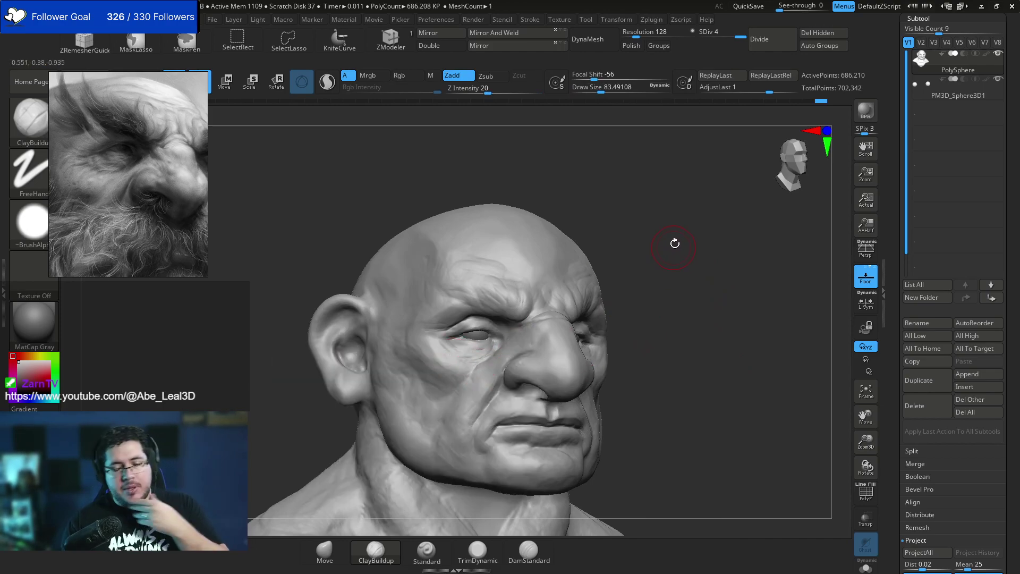
{"action": "left_click_drag", "start_coordinate": [661, 289], "coordinate": [460, 366]}
{"action": "key", "text": "space"}
{"action": "left_click_drag", "start_coordinate": [694, 314], "coordinate": [686, 267]}
{"action": "key", "text": "]"}
{"action": "left_click_drag", "start_coordinate": [762, 212], "coordinate": [715, 207]}
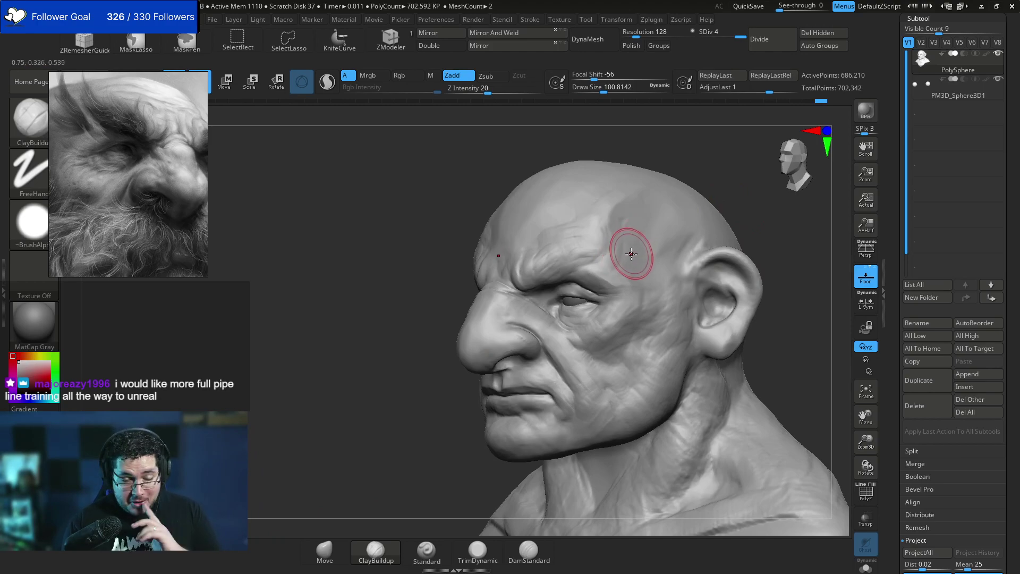
Build up the temple and the outer edge of the forehead with ClayBuildup at a draw size of about 90.
{"action": "key", "text": "space"}
{"action": "left_click_drag", "start_coordinate": [613, 258], "coordinate": [609, 257]}
{"action": "left_click_drag", "start_coordinate": [760, 199], "coordinate": [729, 203]}
{"action": "key", "text": "space"}
{"action": "left_click_drag", "start_coordinate": [628, 236], "coordinate": [635, 215]}
{"action": "key", "text": "space"}
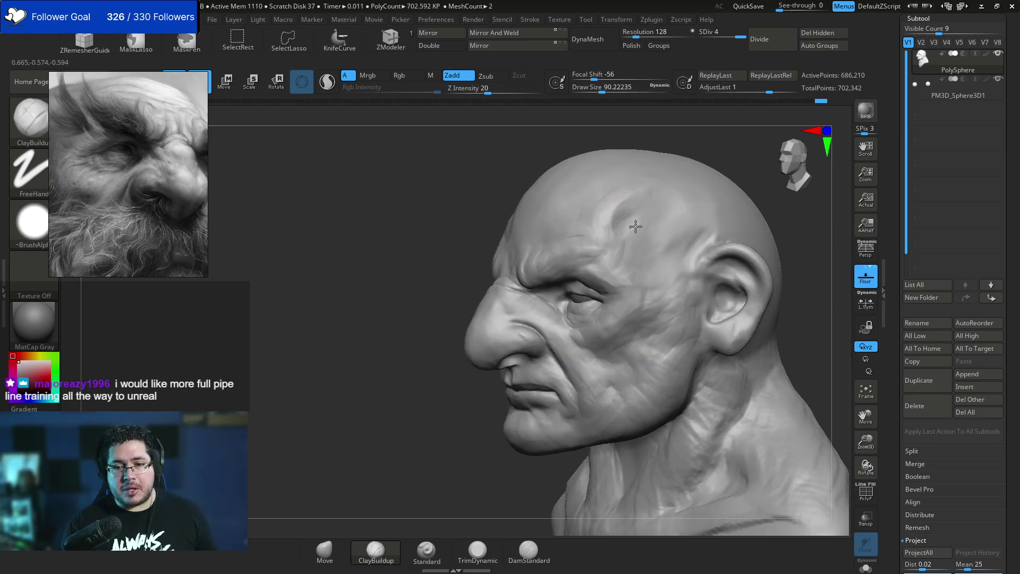
{"action": "mouse_move", "coordinate": [628, 269]}
{"action": "left_mouse_down"}
{"action": "mouse_move", "coordinate": [607, 269]}
{"action": "mouse_move", "coordinate": [641, 292]}
{"action": "left_mouse_up"}
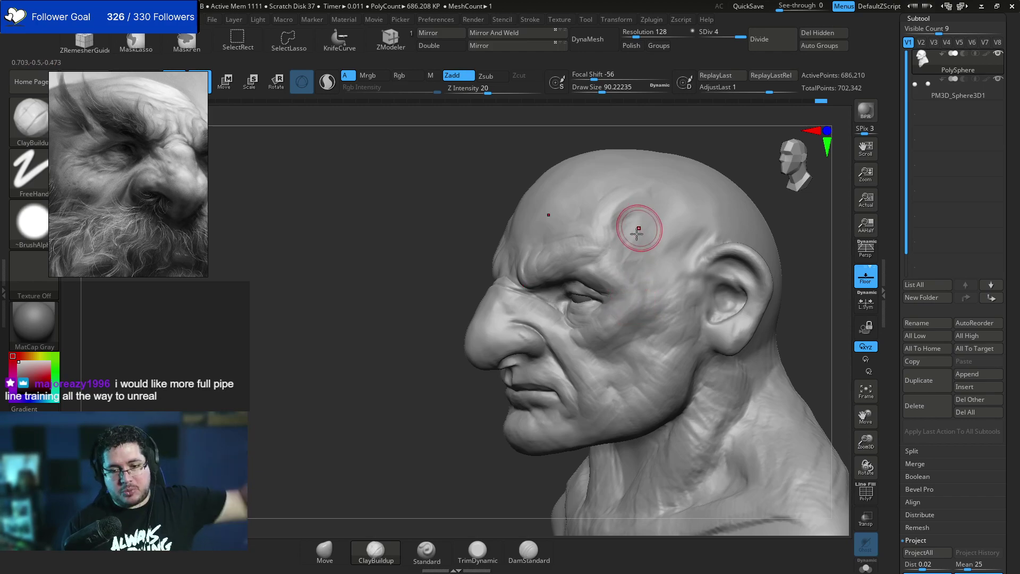
Refine the eyelids and the small frown folds between the brows with ClayBuildup at a draw size of about 33.
{"action": "left_click_drag", "start_coordinate": [426, 365], "coordinate": [542, 273]}
{"action": "mouse_move", "coordinate": [653, 179]}
{"action": "left_mouse_down"}
{"action": "mouse_move", "coordinate": [731, 180]}
{"action": "mouse_move", "coordinate": [712, 218]}
{"action": "mouse_move", "coordinate": [743, 239]}
{"action": "left_mouse_up"}
{"action": "key", "text": "space"}
{"action": "mouse_move", "coordinate": [494, 323]}
{"action": "left_mouse_down"}
{"action": "mouse_move", "coordinate": [489, 317]}
{"action": "mouse_move", "coordinate": [517, 314]}
{"action": "left_mouse_up"}
{"action": "key", "text": "space"}
{"action": "key", "text": "space"}
{"action": "key", "text": "space"}
{"action": "left_click_drag", "start_coordinate": [674, 266], "coordinate": [630, 227]}
{"action": "left_click_drag", "start_coordinate": [510, 321], "coordinate": [514, 314]}
{"action": "key", "text": "space"}
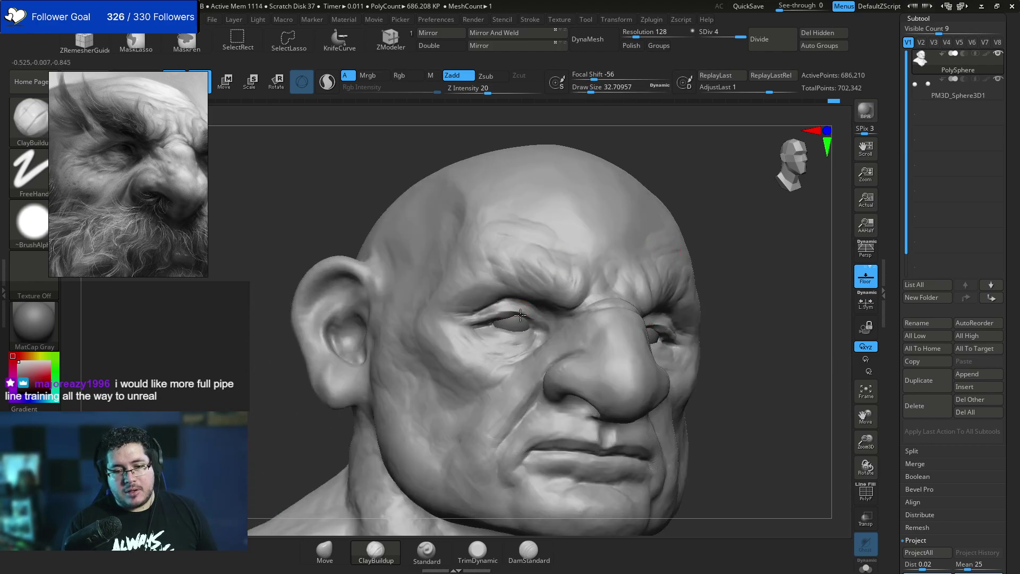
{"action": "left_click_drag", "start_coordinate": [757, 223], "coordinate": [701, 228]}
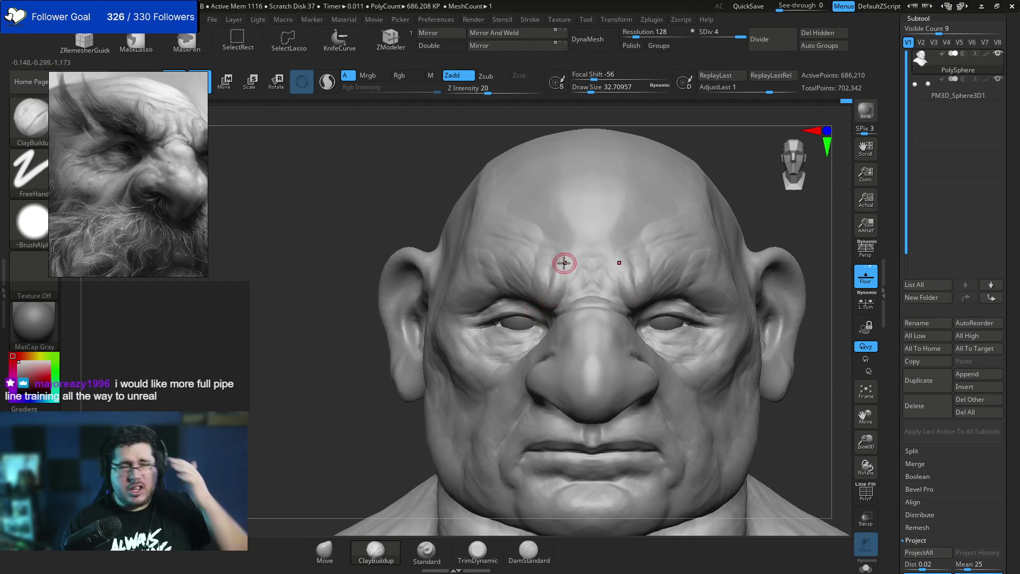
{"action": "left_click_drag", "start_coordinate": [790, 207], "coordinate": [769, 207]}
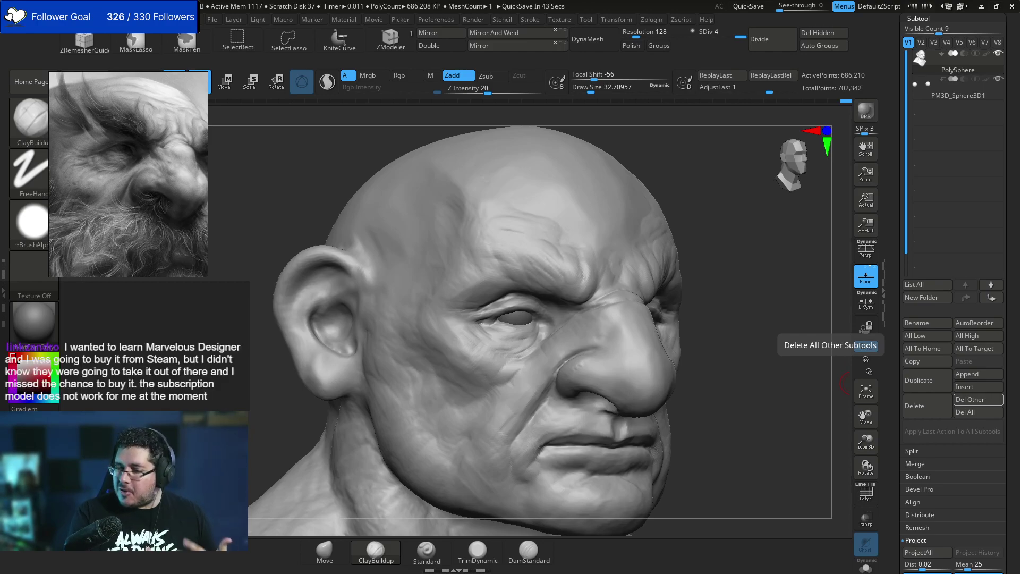
Sculpt the lower eyelids and eye bags with ClayBuildup at draw sizes of about 37 to 51.
{"action": "key", "text": "space"}
{"action": "left_click_drag", "start_coordinate": [490, 351], "coordinate": [497, 351]}
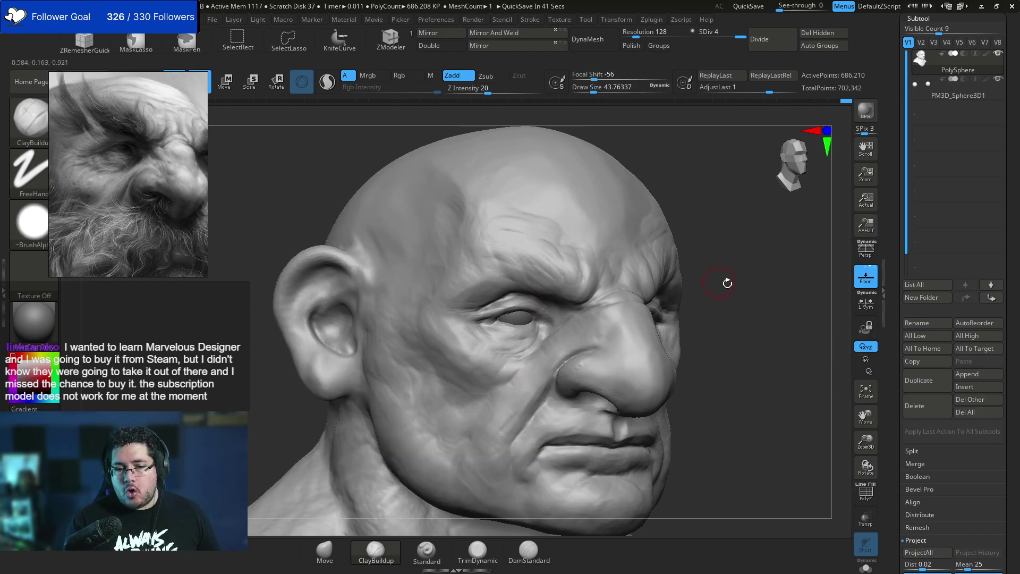
{"action": "left_click_drag", "start_coordinate": [722, 282], "coordinate": [701, 287]}
{"action": "key", "text": "space"}
{"action": "left_click_drag", "start_coordinate": [483, 324], "coordinate": [490, 325]}
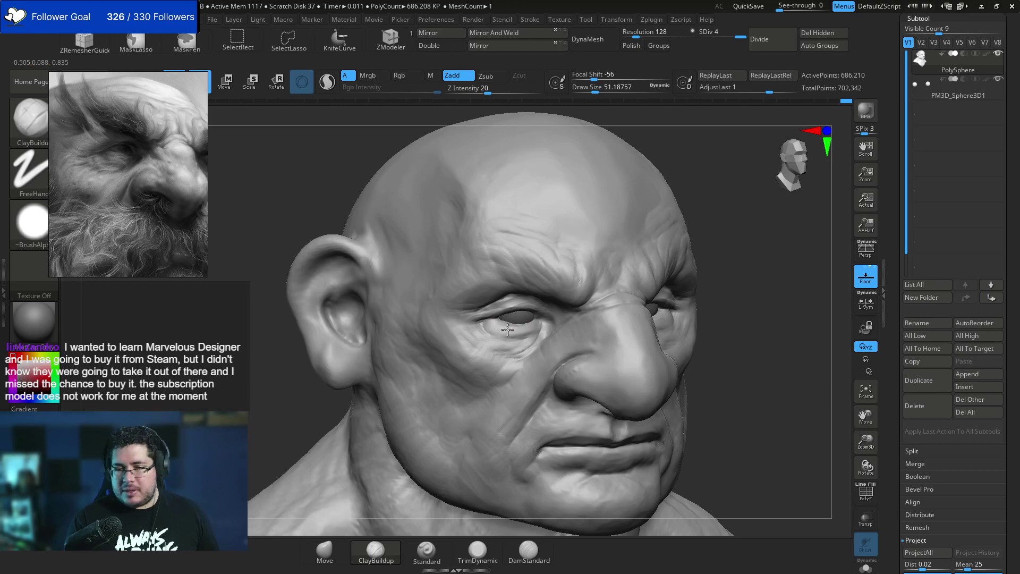
{"action": "key", "text": "bracketleft"}
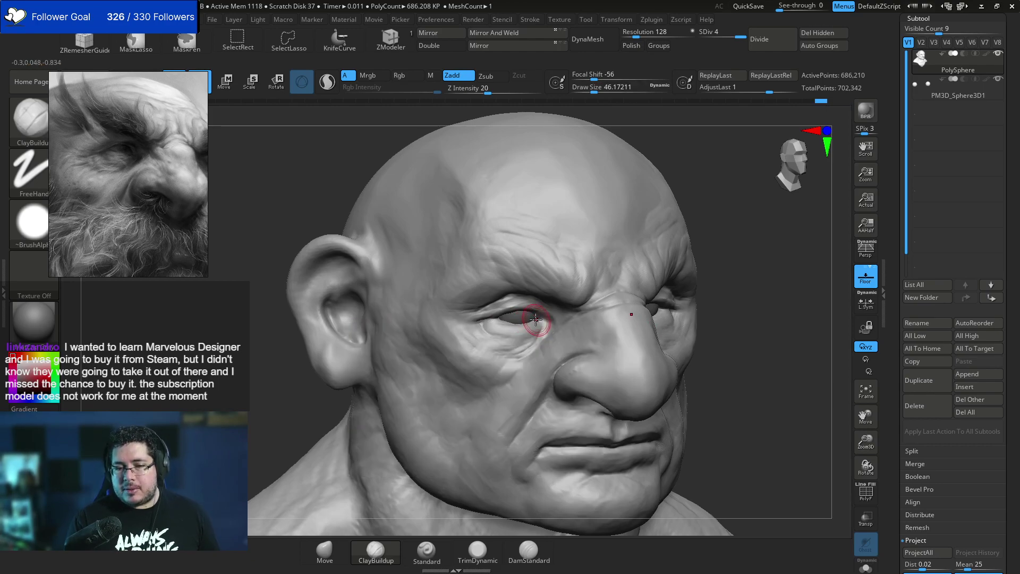
{"action": "key", "text": "space"}
{"action": "left_click_drag", "start_coordinate": [514, 325], "coordinate": [509, 325]}
{"action": "left_click_drag", "start_coordinate": [731, 276], "coordinate": [751, 286]}
{"action": "key", "text": "space"}
{"action": "mouse_move", "coordinate": [534, 314]}
{"action": "left_mouse_down"}
{"action": "mouse_move", "coordinate": [494, 325]}
{"action": "mouse_move", "coordinate": [526, 329]}
{"action": "mouse_move", "coordinate": [511, 322]}
{"action": "left_mouse_up"}
Flatten the inner eye corner and eye bag planes with TrimDynamic at a draw size of about 37.
{"action": "key", "text": "b"}
{"action": "key", "text": "t"}
{"action": "key", "text": "d"}
{"action": "key", "text": "space"}
{"action": "key", "text": "space"}
{"action": "key", "text": "space"}
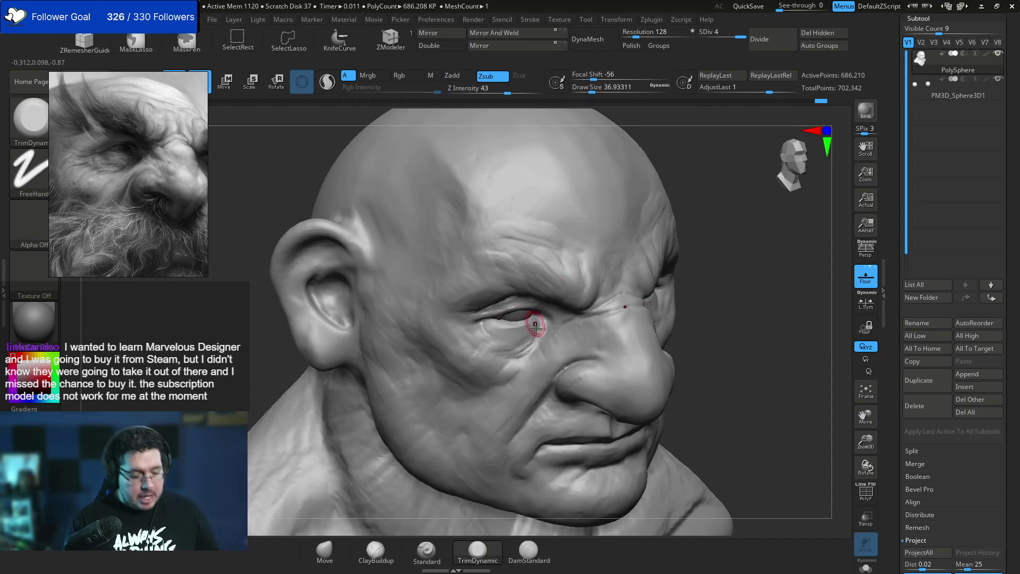
{"action": "key", "text": "b"}
{"action": "key", "text": "space"}
{"action": "left_click_drag", "start_coordinate": [536, 328], "coordinate": [513, 346]}
Carve fine creases around the eyes with DamStandard at a draw size of about 31.
{"action": "key", "text": "b"}
{"action": "key", "text": "d"}
{"action": "key", "text": "s"}
{"action": "key", "text": "space"}
{"action": "key", "text": "space"}
{"action": "left_click_drag", "start_coordinate": [744, 324], "coordinate": [687, 314], "text": "shift"}
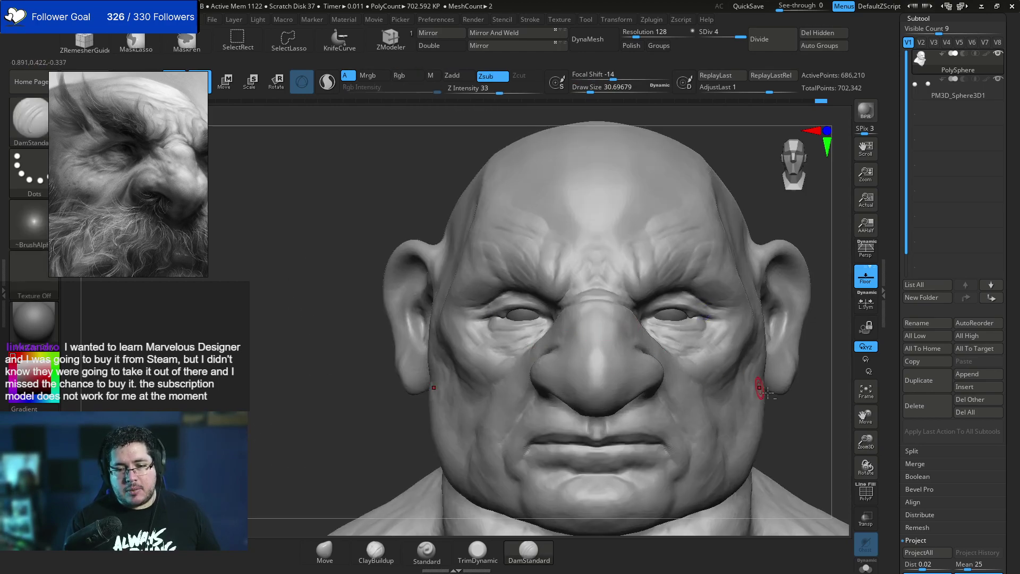
{"action": "mouse_move", "coordinate": [781, 379]}
{"action": "left_mouse_down"}
{"action": "mouse_move", "coordinate": [807, 388]}
{"action": "mouse_move", "coordinate": [793, 370]}
{"action": "left_mouse_up"}
{"action": "right_click_drag", "start_coordinate": [792, 366], "coordinate": [769, 349], "text": "ctrl"}
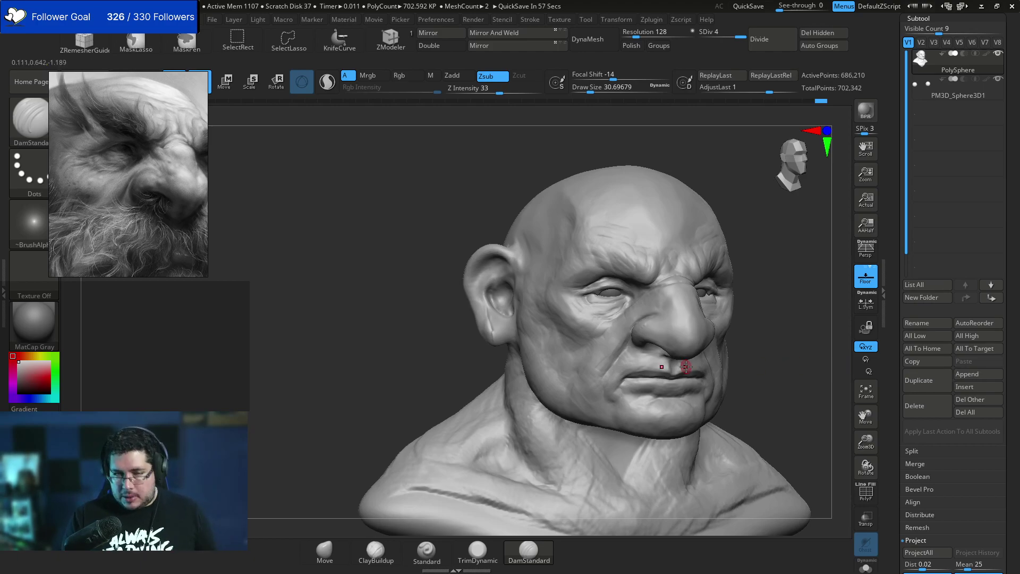
{"action": "left_click_drag", "start_coordinate": [779, 358], "coordinate": [770, 360], "text": "shift"}
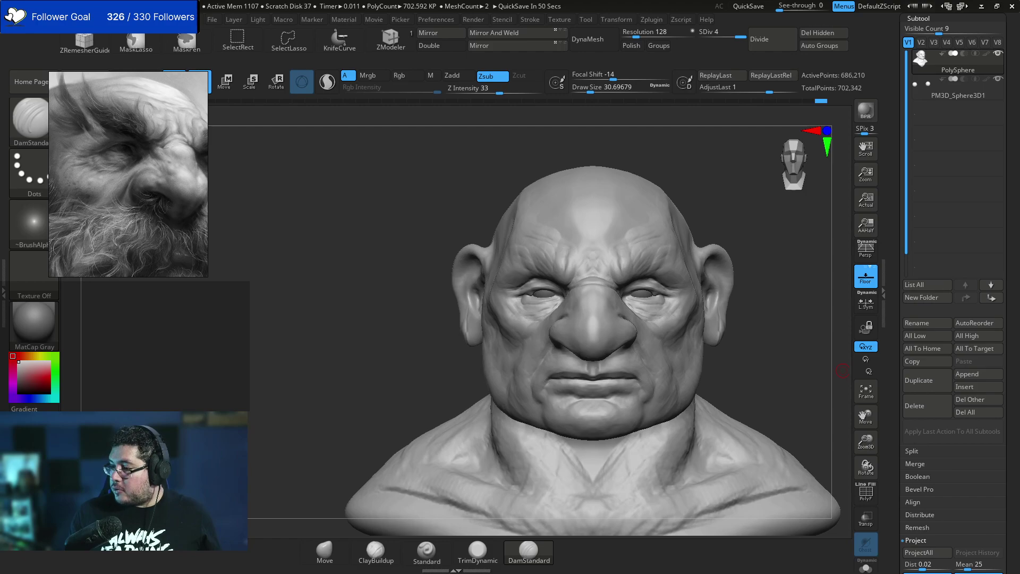
Carve the frown creases between the brows with DamStandard at a draw size of about 49.
{"action": "mouse_move", "coordinate": [747, 341]}
{"action": "left_mouse_down"}
{"action": "mouse_move", "coordinate": [773, 293]}
{"action": "mouse_move", "coordinate": [761, 307]}
{"action": "left_mouse_up"}
{"action": "key", "text": "s"}
{"action": "left_click_drag", "start_coordinate": [573, 288], "coordinate": [570, 292]}
{"action": "left_click_drag", "start_coordinate": [768, 284], "coordinate": [723, 294]}
{"action": "key", "text": "space"}
{"action": "left_click_drag", "start_coordinate": [579, 306], "coordinate": [586, 306]}
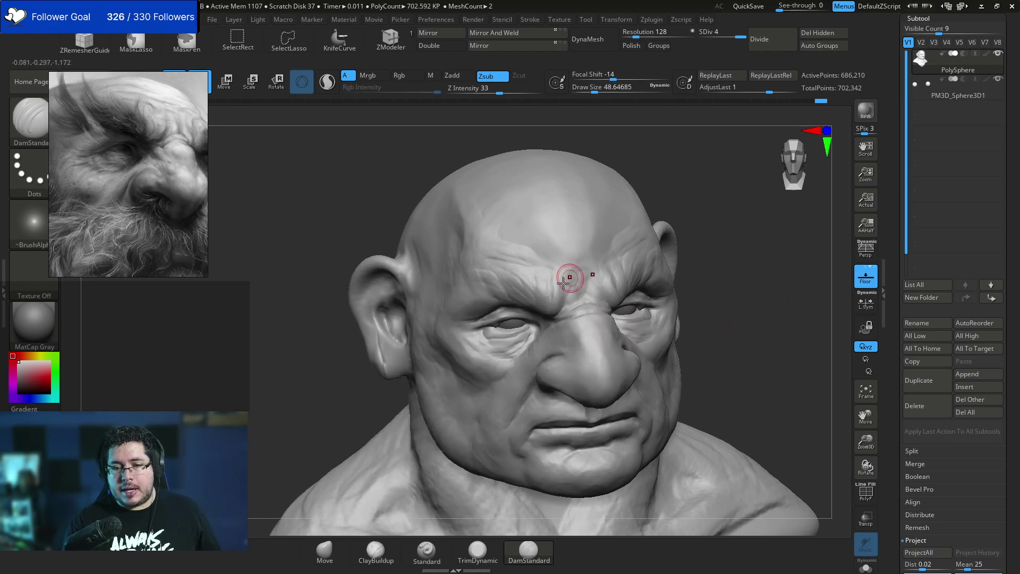
Build up the folds between the brows and the nose bridge with ClayBuildup at draw sizes of about 35 to 46.
{"action": "key", "text": "b"}
{"action": "key", "text": "c"}
{"action": "key", "text": "b"}
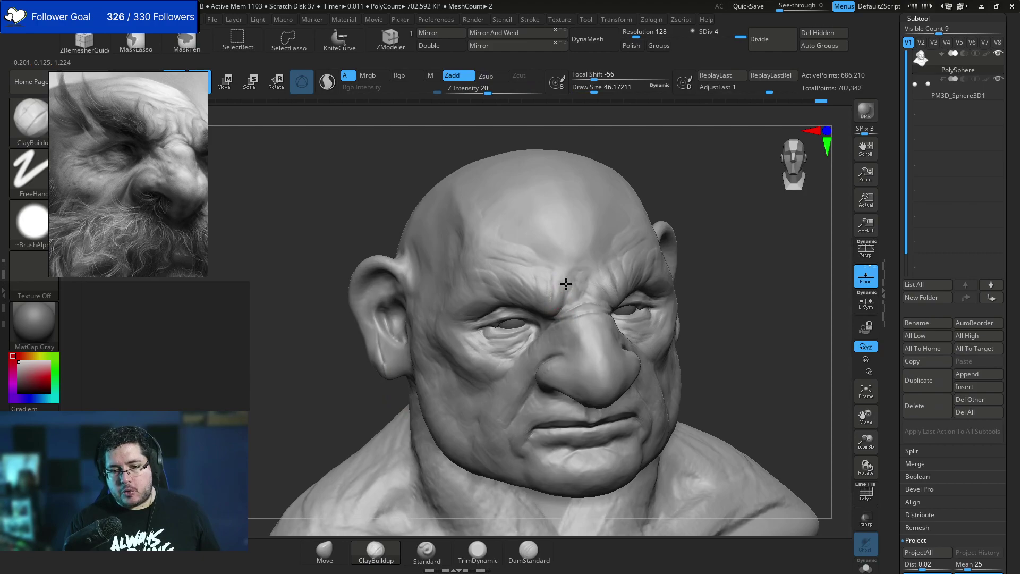
{"action": "mouse_move", "coordinate": [722, 292]}
{"action": "left_mouse_down", "text": "alt"}
{"action": "mouse_move", "coordinate": [719, 261]}
{"action": "mouse_move", "coordinate": [732, 271]}
{"action": "left_mouse_up", "text": "alt"}
{"action": "key", "text": "space"}
{"action": "mouse_move", "coordinate": [551, 287]}
{"action": "left_mouse_down"}
{"action": "mouse_move", "coordinate": [544, 320]}
{"action": "mouse_move", "coordinate": [581, 339]}
{"action": "left_mouse_up"}
{"action": "key", "text": "space"}
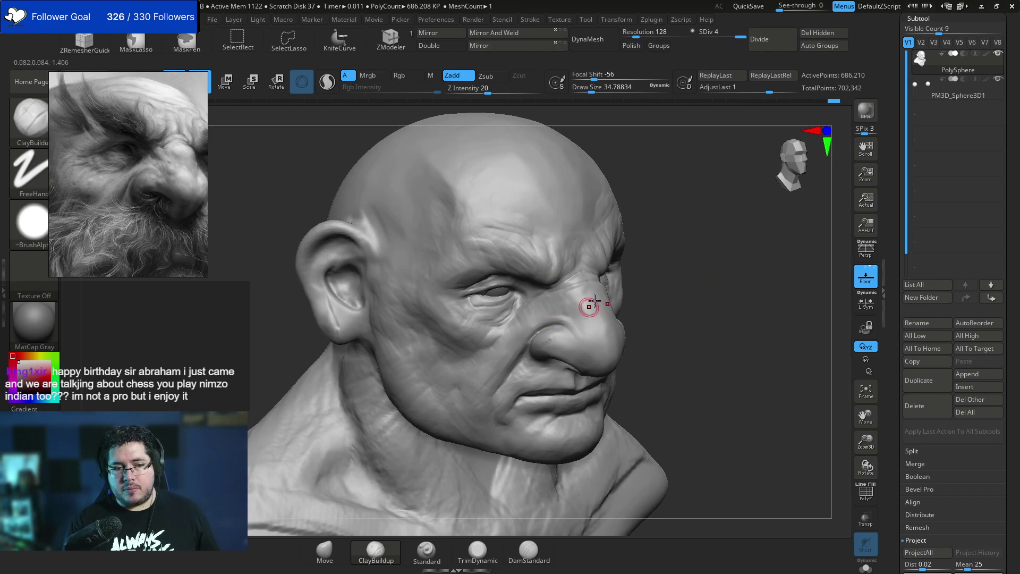
{"action": "key", "text": "space"}
{"action": "left_click_drag", "start_coordinate": [587, 295], "coordinate": [592, 295]}
Shape the bony bridge and side planes of the nose with ClayBuildup at draw sizes of about 44 to 83.
{"action": "left_click_drag", "start_coordinate": [738, 271], "coordinate": [690, 276]}
{"action": "key", "text": "space"}
{"action": "mouse_move", "coordinate": [583, 295]}
{"action": "left_mouse_down"}
{"action": "mouse_move", "coordinate": [578, 307]}
{"action": "mouse_move", "coordinate": [587, 304]}
{"action": "left_mouse_up"}
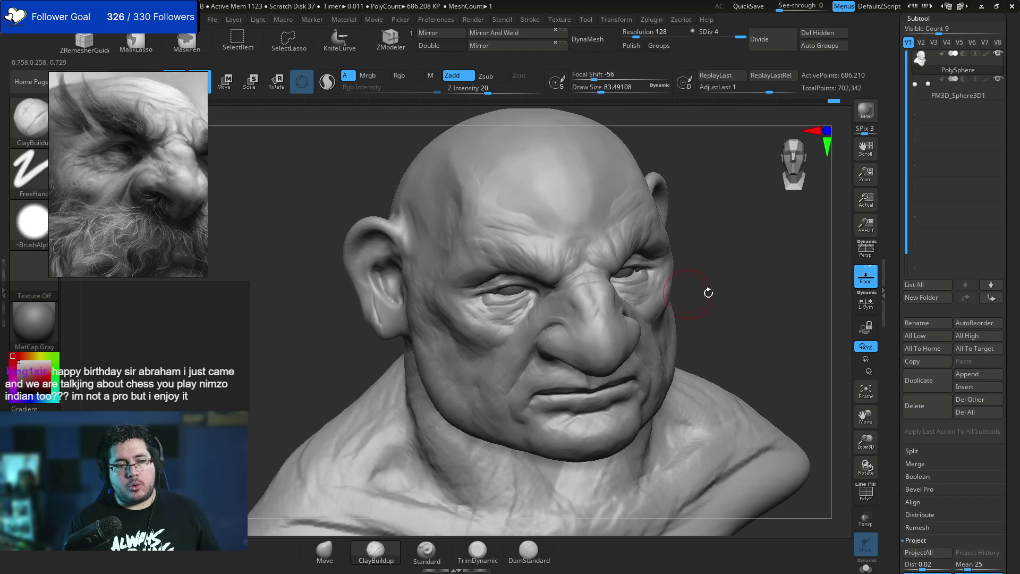
{"action": "left_click_drag", "start_coordinate": [696, 293], "coordinate": [717, 240]}
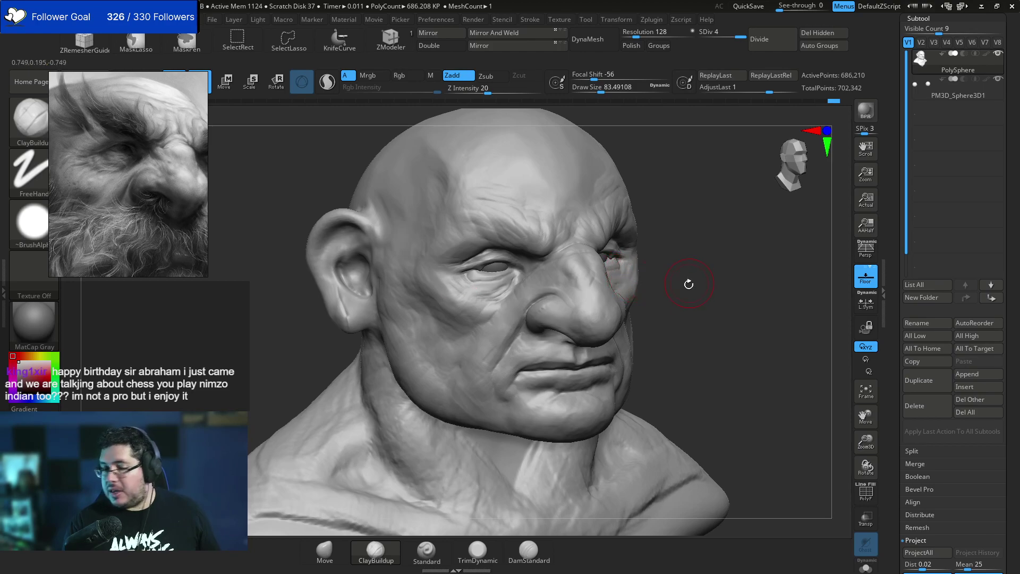
{"action": "left_click_drag", "start_coordinate": [687, 282], "coordinate": [587, 296]}
{"action": "key", "text": "space"}
{"action": "key", "text": "shift"}
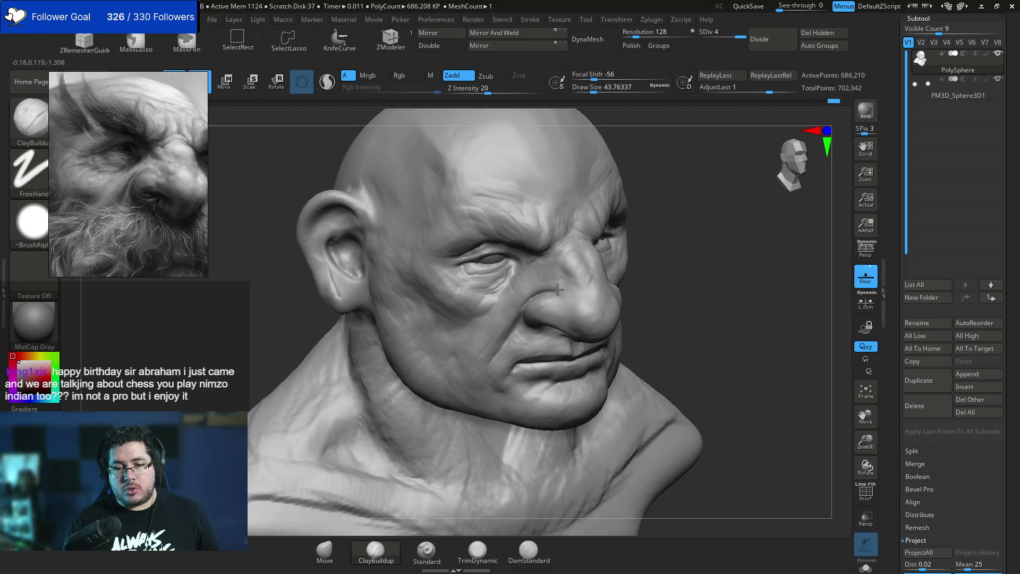
{"action": "mouse_move", "coordinate": [550, 288]}
{"action": "left_mouse_down"}
{"action": "mouse_move", "coordinate": [567, 284]}
{"action": "mouse_move", "coordinate": [558, 295]}
{"action": "left_mouse_up"}
Build up the nostril wings and underside of the nose with ClayBuildup at a draw size of about 46.
{"action": "left_click_drag", "start_coordinate": [714, 250], "coordinate": [629, 276]}
{"action": "left_click_drag", "start_coordinate": [383, 399], "coordinate": [424, 383]}
{"action": "left_click_drag", "start_coordinate": [671, 367], "coordinate": [656, 276]}
{"action": "key", "text": "space"}
{"action": "mouse_move", "coordinate": [658, 317]}
{"action": "left_mouse_down"}
{"action": "mouse_move", "coordinate": [658, 295]}
{"action": "mouse_move", "coordinate": [682, 329]}
{"action": "left_mouse_up"}
{"action": "key", "text": "space"}
{"action": "mouse_move", "coordinate": [581, 371]}
{"action": "left_mouse_down"}
{"action": "mouse_move", "coordinate": [571, 374]}
{"action": "mouse_move", "coordinate": [582, 374]}
{"action": "left_mouse_up"}
Flatten the planes around the nostril and the fold beside the mouth with TrimDynamic at draw sizes of about 46 to 65.
{"action": "key", "text": "b"}
{"action": "key", "text": "t"}
{"action": "key", "text": "d"}
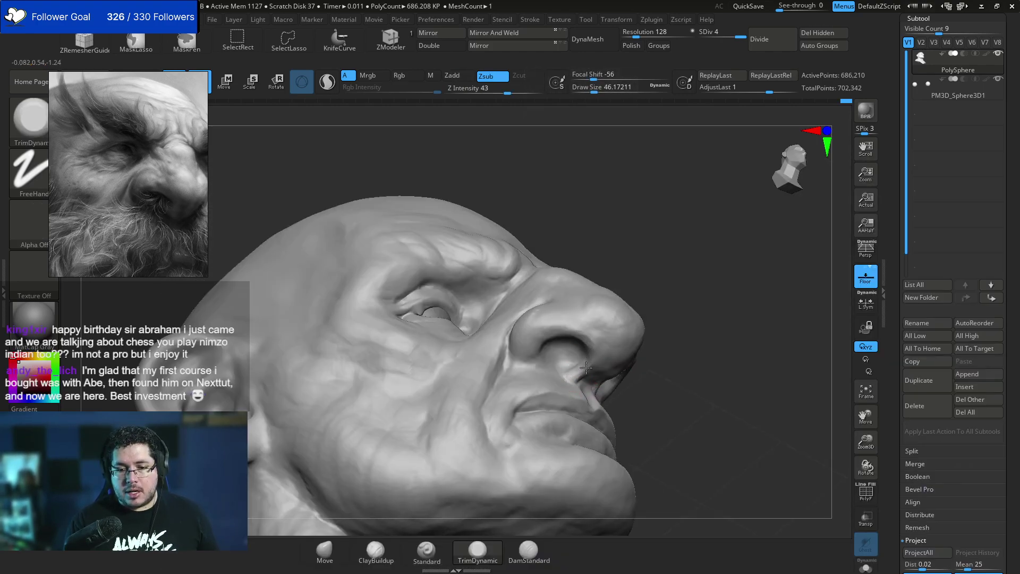
{"action": "mouse_move", "coordinate": [706, 292]}
{"action": "left_mouse_down"}
{"action": "mouse_move", "coordinate": [710, 337]}
{"action": "mouse_move", "coordinate": [708, 315]}
{"action": "mouse_move", "coordinate": [691, 303]}
{"action": "left_mouse_up"}
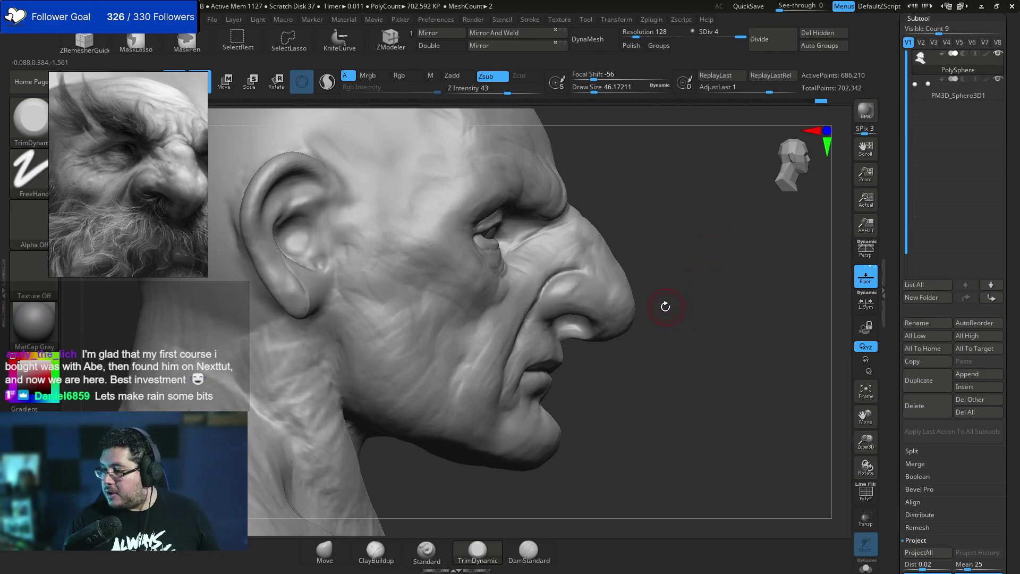
{"action": "left_click_drag", "start_coordinate": [668, 302], "coordinate": [667, 320], "text": "alt"}
{"action": "key", "text": "space"}
{"action": "mouse_move", "coordinate": [503, 282]}
{"action": "left_mouse_down"}
{"action": "mouse_move", "coordinate": [512, 294]}
{"action": "mouse_move", "coordinate": [477, 345]}
{"action": "left_mouse_up"}
Build up the nasolabial fold and the area beside the mouth corner with ClayBuildup at a draw size of about 59.
{"action": "key", "text": "b"}
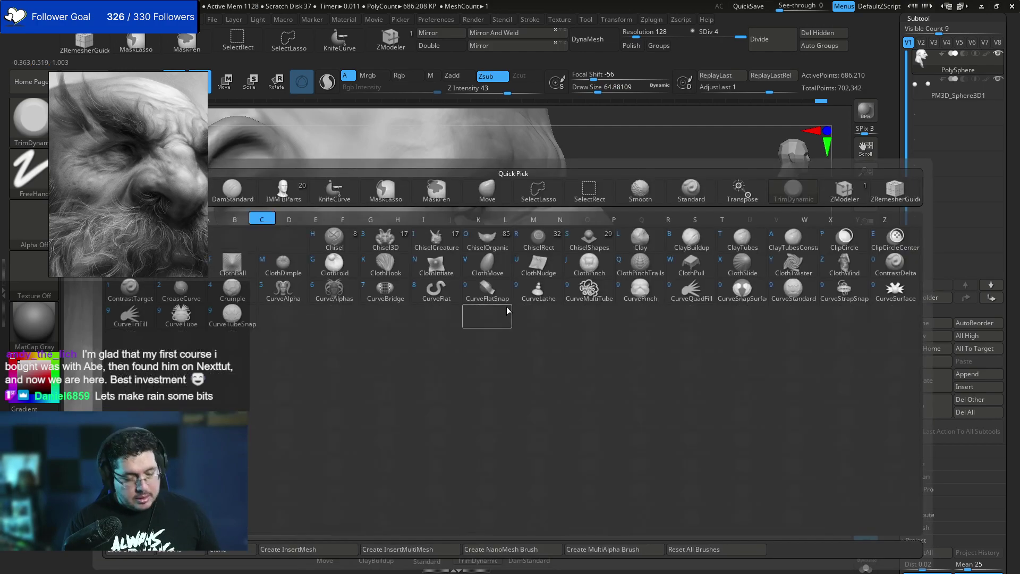
{"action": "key", "text": "c"}
{"action": "key", "text": "b"}
{"action": "mouse_move", "coordinate": [504, 304]}
{"action": "left_mouse_down"}
{"action": "mouse_move", "coordinate": [480, 339]}
{"action": "mouse_move", "coordinate": [470, 386]}
{"action": "mouse_move", "coordinate": [480, 392]}
{"action": "left_mouse_up"}
{"action": "left_click_drag", "start_coordinate": [626, 409], "coordinate": [524, 298]}
{"action": "left_click_drag", "start_coordinate": [485, 386], "coordinate": [483, 408]}
Build up the upper lip, mouth corners and lower lip with ClayBuildup at a draw size of about 59.
{"action": "left_click_drag", "start_coordinate": [511, 345], "coordinate": [499, 375]}
{"action": "left_click_drag", "start_coordinate": [551, 397], "coordinate": [516, 372]}
{"action": "mouse_move", "coordinate": [632, 404]}
{"action": "left_mouse_down"}
{"action": "mouse_move", "coordinate": [563, 379]}
{"action": "mouse_move", "coordinate": [531, 387]}
{"action": "left_mouse_up"}
{"action": "left_click_drag", "start_coordinate": [539, 380], "coordinate": [553, 372]}
{"action": "left_click_drag", "start_coordinate": [736, 313], "coordinate": [621, 340]}
{"action": "left_click_drag", "start_coordinate": [709, 340], "coordinate": [611, 361]}
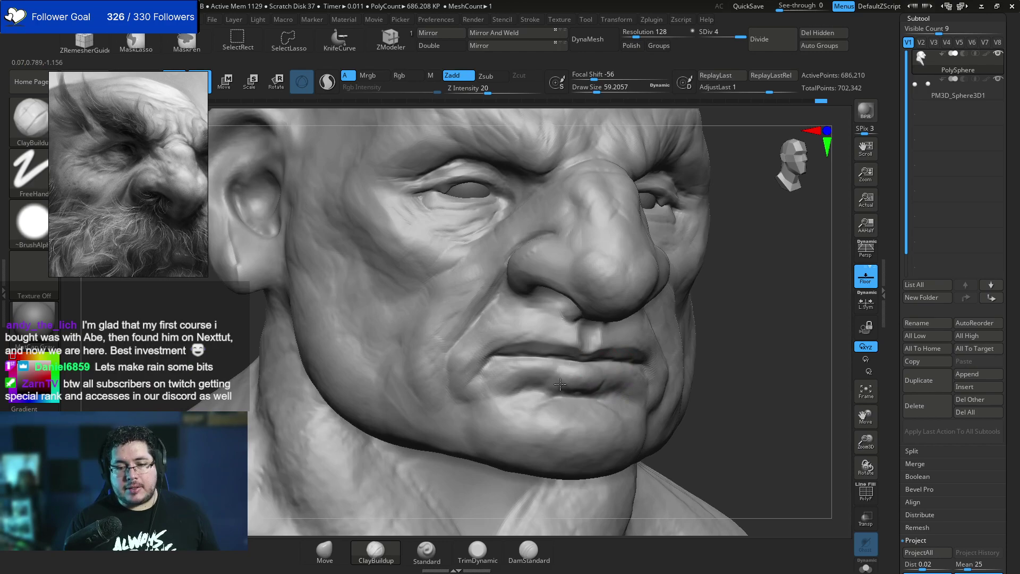
{"action": "mouse_move", "coordinate": [745, 320]}
{"action": "left_mouse_down"}
{"action": "mouse_move", "coordinate": [512, 359]}
{"action": "mouse_move", "coordinate": [485, 353]}
{"action": "mouse_move", "coordinate": [529, 391]}
{"action": "left_mouse_up"}
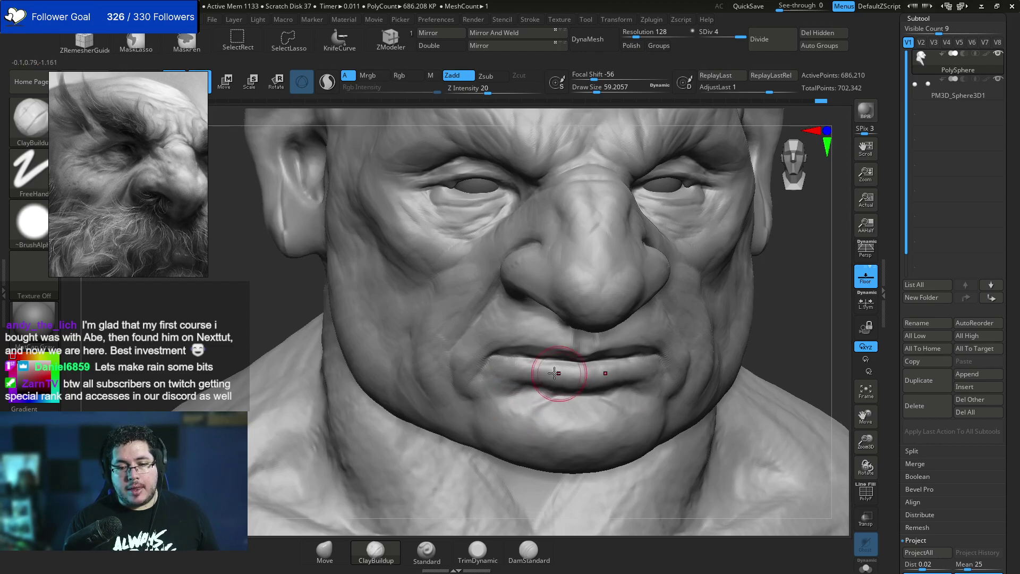
{"action": "right_click_drag", "start_coordinate": [476, 381], "coordinate": [514, 374]}
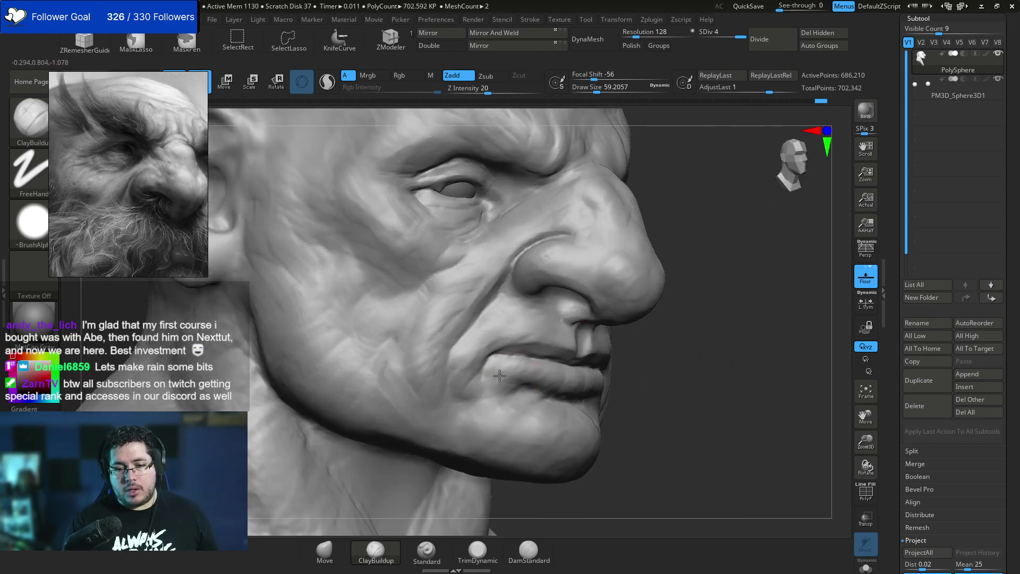
{"action": "mouse_move", "coordinate": [594, 373]}
{"action": "right_mouse_down"}
{"action": "mouse_move", "coordinate": [655, 371]}
{"action": "mouse_move", "coordinate": [610, 289]}
{"action": "right_mouse_up"}
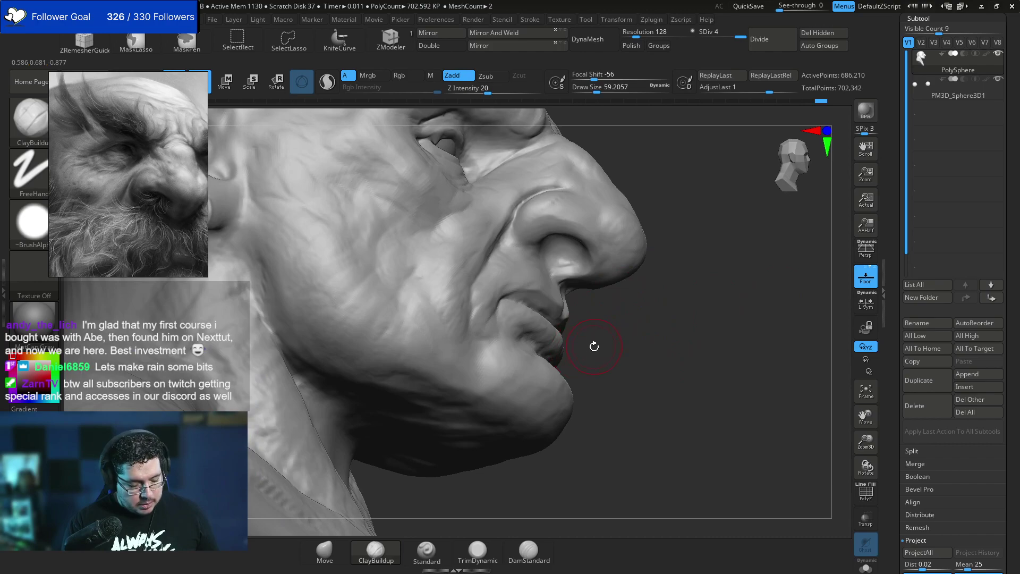
Reshape the lips and mouth corners with the Move brush at draw sizes of about 182 to 187.
{"action": "key", "text": "b"}
{"action": "key", "text": "m"}
{"action": "key", "text": "v"}
{"action": "key", "text": "space"}
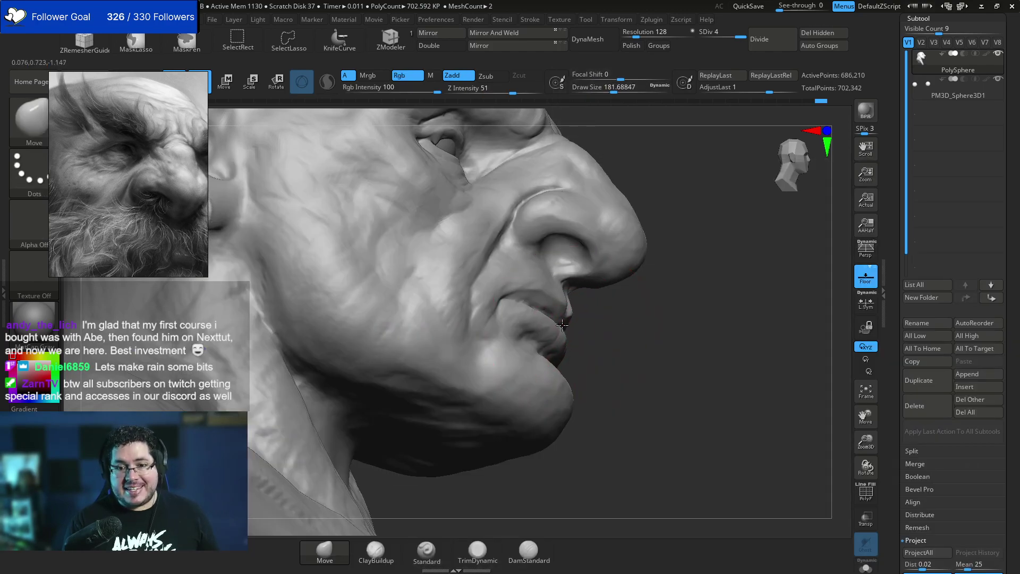
{"action": "right_click_drag", "start_coordinate": [628, 347], "coordinate": [590, 310]}
{"action": "left_click_drag", "start_coordinate": [576, 305], "coordinate": [563, 300]}
{"action": "mouse_move", "coordinate": [587, 310]}
{"action": "right_mouse_down"}
{"action": "mouse_move", "coordinate": [605, 375]}
{"action": "mouse_move", "coordinate": [621, 339]}
{"action": "mouse_move", "coordinate": [486, 289]}
{"action": "mouse_move", "coordinate": [653, 314]}
{"action": "right_mouse_up"}
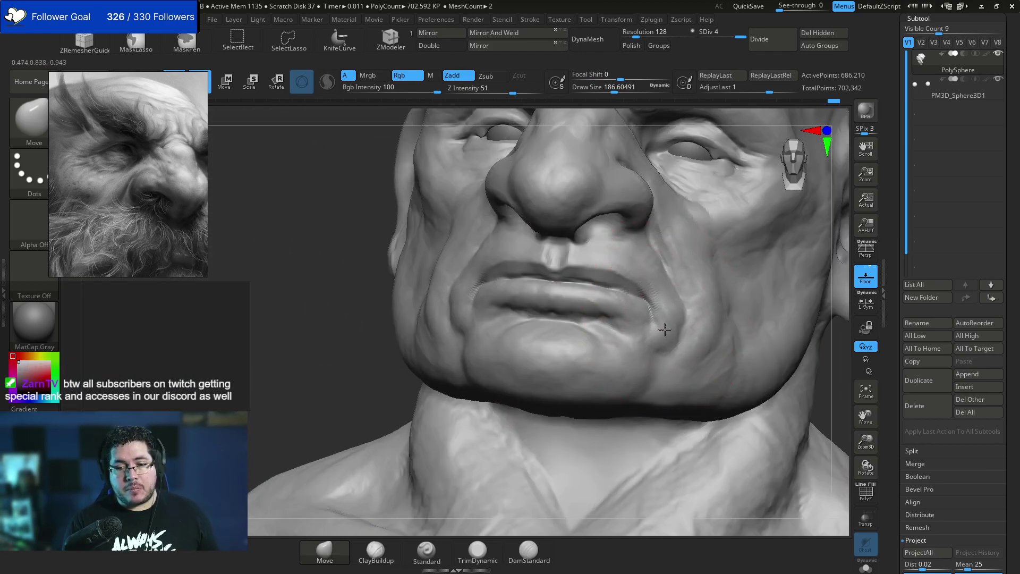
{"action": "key", "text": "space"}
{"action": "left_click_drag", "start_coordinate": [668, 325], "coordinate": [661, 325]}
{"action": "left_click_drag", "start_coordinate": [655, 286], "coordinate": [646, 282]}
{"action": "mouse_move", "coordinate": [646, 282]}
{"action": "right_mouse_down"}
{"action": "mouse_move", "coordinate": [648, 265]}
{"action": "mouse_move", "coordinate": [720, 313]}
{"action": "mouse_move", "coordinate": [661, 298]}
{"action": "mouse_move", "coordinate": [770, 275]}
{"action": "mouse_move", "coordinate": [731, 294]}
{"action": "mouse_move", "coordinate": [771, 288]}
{"action": "right_mouse_up"}
Build up the fold beside the mouth corner with ClayBuildup at a draw size of about 59.
{"action": "key", "text": "b"}
{"action": "key", "text": "c"}
{"action": "key", "text": "b"}
{"action": "key", "text": "space"}
{"action": "left_click_drag", "start_coordinate": [499, 324], "coordinate": [480, 326]}
{"action": "key", "text": "space"}
{"action": "key", "text": "b"}
{"action": "key", "text": "t"}
{"action": "key", "text": "d"}
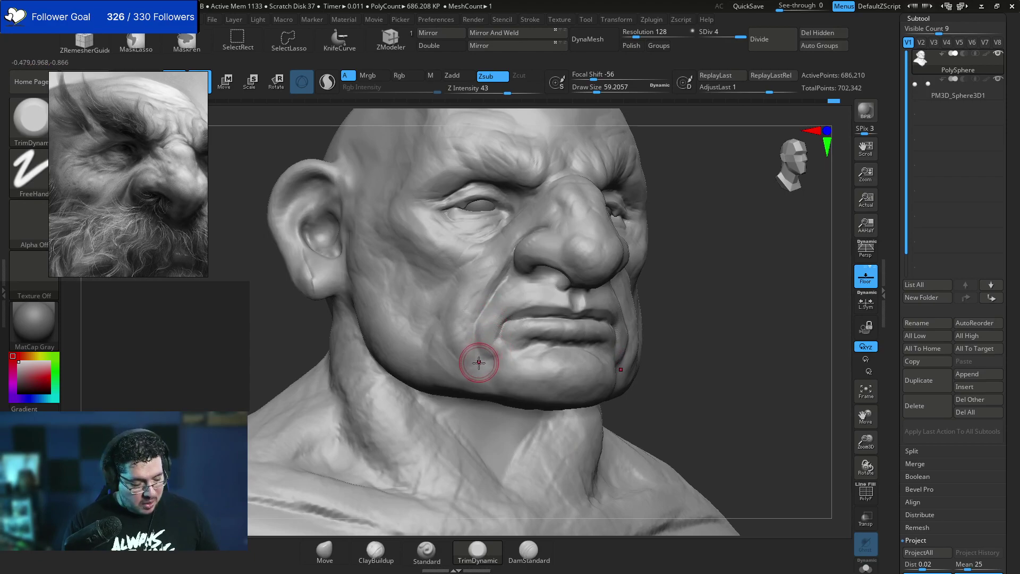
{"action": "key", "text": "b"}
{"action": "key", "text": "c"}
{"action": "key", "text": "b"}
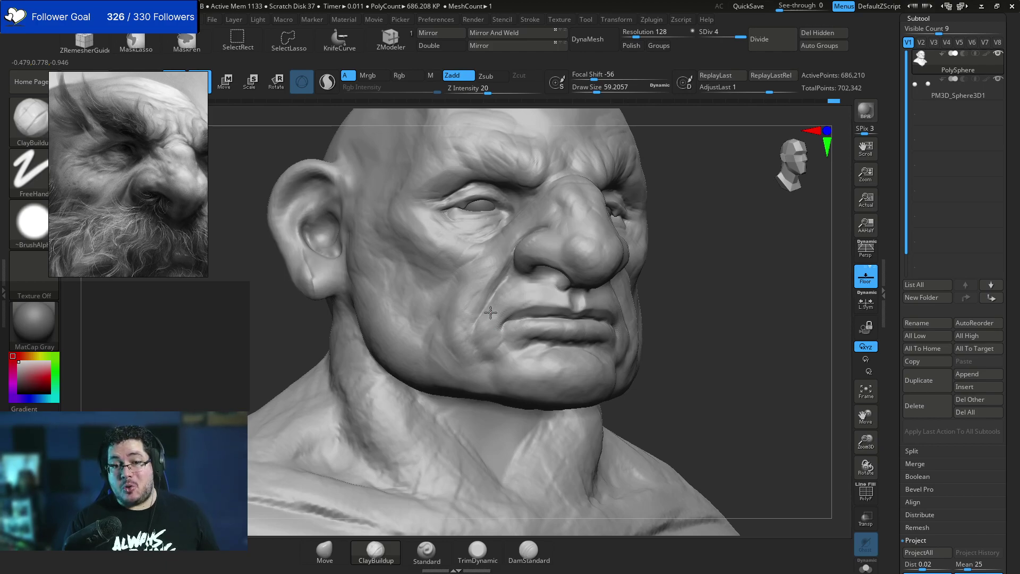
{"action": "mouse_move", "coordinate": [491, 327]}
{"action": "left_mouse_down"}
{"action": "mouse_move", "coordinate": [505, 292]}
{"action": "mouse_move", "coordinate": [476, 327]}
{"action": "left_mouse_up"}
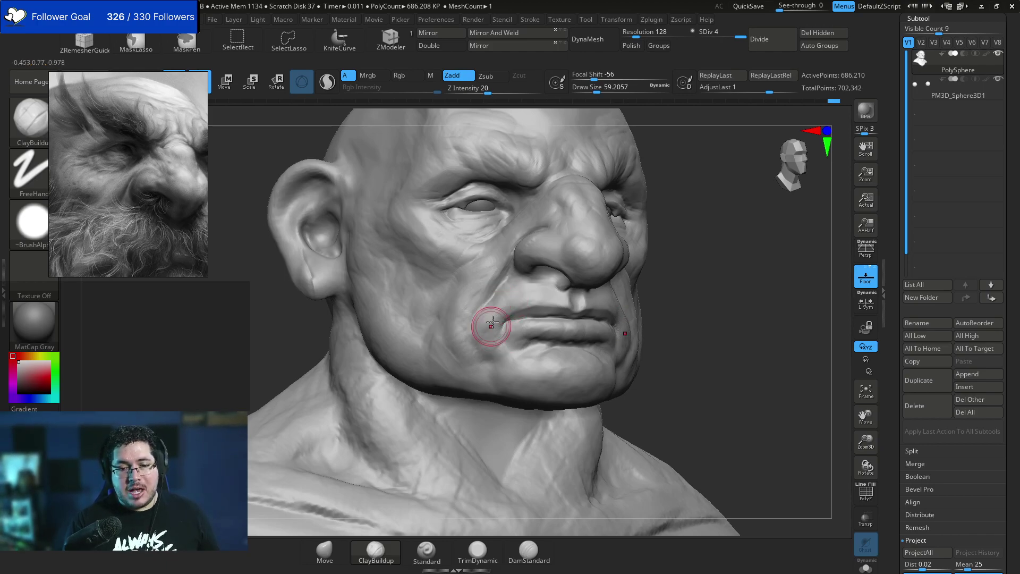
{"action": "mouse_move", "coordinate": [493, 300]}
{"action": "left_mouse_down"}
{"action": "mouse_move", "coordinate": [477, 322]}
{"action": "mouse_move", "coordinate": [501, 296]}
{"action": "mouse_move", "coordinate": [482, 336]}
{"action": "left_mouse_up"}
{"action": "key", "text": "bracketright"}
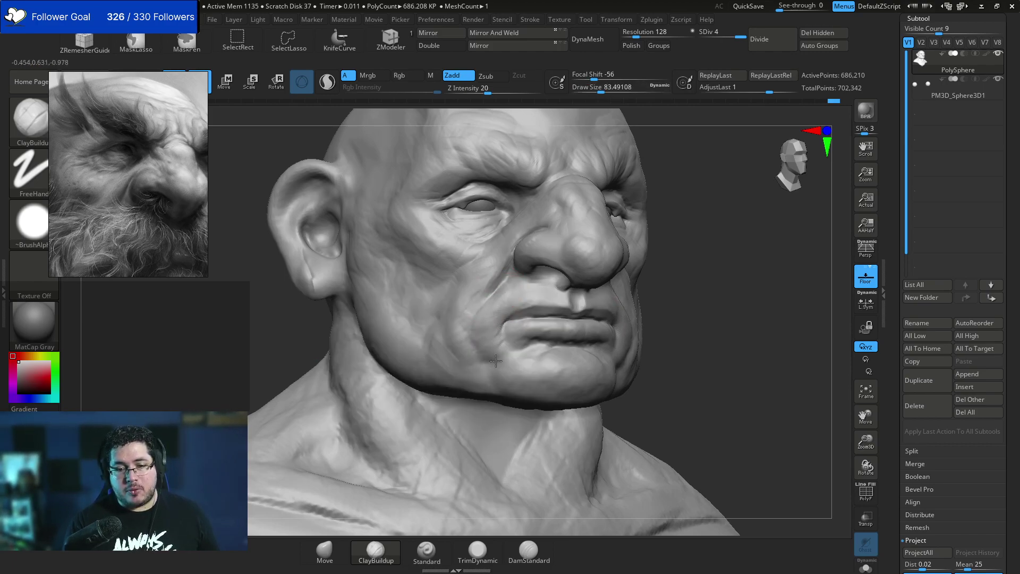
Adjust the mouth corners and lip line in front view with the Move brush, starting at a draw size of about 128.
{"action": "left_click_drag", "start_coordinate": [744, 340], "coordinate": [696, 318]}
{"action": "mouse_move", "coordinate": [766, 306]}
{"action": "left_mouse_down"}
{"action": "mouse_move", "coordinate": [648, 296]}
{"action": "mouse_move", "coordinate": [644, 319]}
{"action": "left_mouse_up"}
{"action": "key", "text": "b"}
{"action": "key", "text": "t"}
{"action": "key", "text": "d"}
{"action": "mouse_move", "coordinate": [801, 298]}
{"action": "left_mouse_down", "text": "shift"}
{"action": "mouse_move", "coordinate": [772, 302]}
{"action": "mouse_move", "coordinate": [765, 281]}
{"action": "left_mouse_up", "text": "shift"}
{"action": "key", "text": "b"}
{"action": "key", "text": "m"}
{"action": "key", "text": "v"}
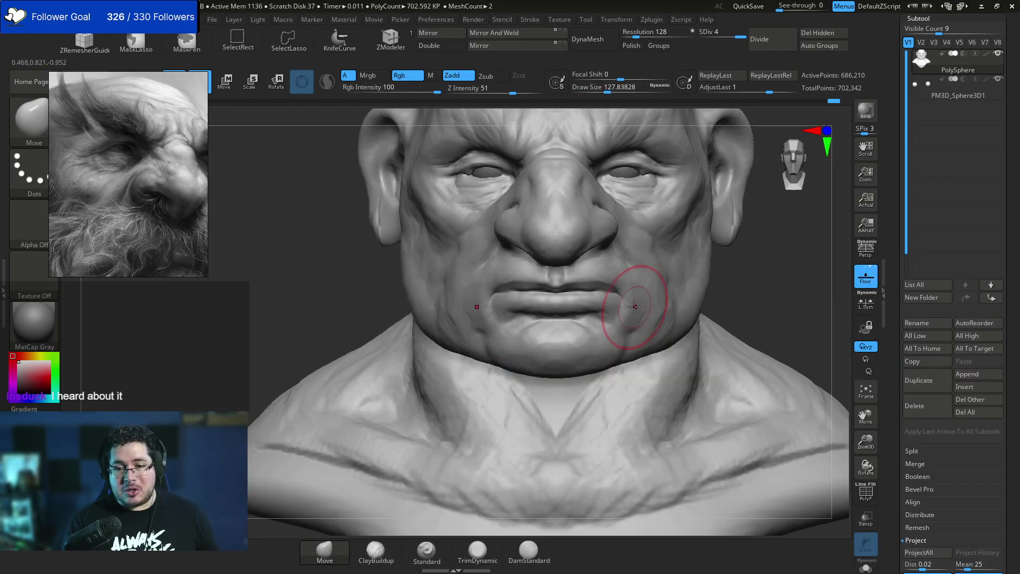
{"action": "key", "text": "space"}
{"action": "left_click_drag", "start_coordinate": [627, 294], "coordinate": [620, 293]}
{"action": "left_click_drag", "start_coordinate": [566, 284], "coordinate": [567, 277]}
{"action": "left_click_drag", "start_coordinate": [490, 290], "coordinate": [490, 294]}
Refine the upper lip's curve and the downturned mouth shape with the Move brush at a draw size of about 192.
{"action": "left_click_drag", "start_coordinate": [775, 284], "coordinate": [648, 284]}
{"action": "key", "text": "space"}
{"action": "left_click_drag", "start_coordinate": [514, 278], "coordinate": [515, 272]}
{"action": "left_click_drag", "start_coordinate": [340, 298], "coordinate": [467, 298]}
{"action": "key", "text": "space"}
{"action": "left_click_drag", "start_coordinate": [455, 318], "coordinate": [460, 318]}
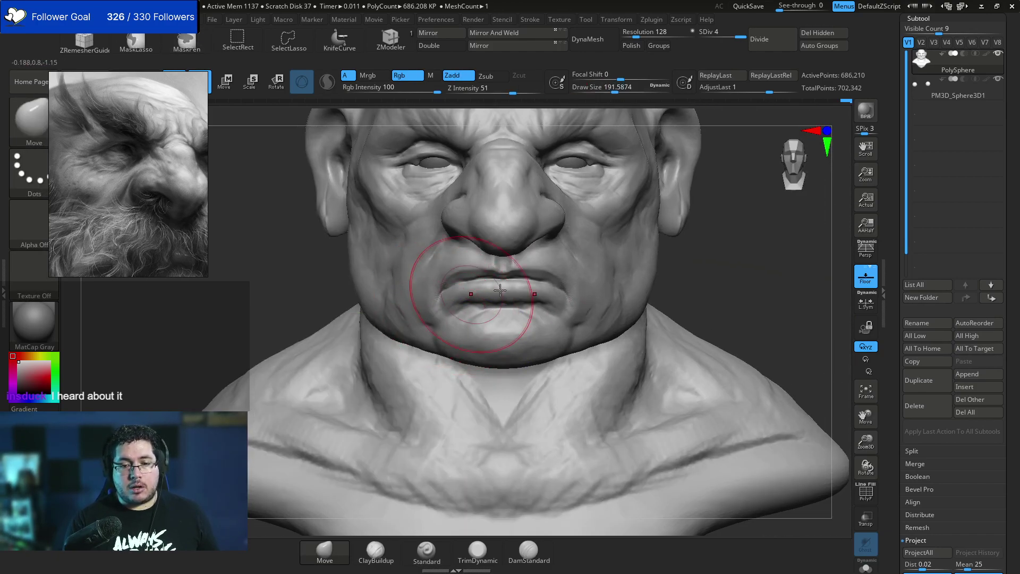
{"action": "left_click_drag", "start_coordinate": [433, 273], "coordinate": [596, 273]}
{"action": "mouse_move", "coordinate": [376, 347]}
{"action": "left_mouse_down"}
{"action": "mouse_move", "coordinate": [387, 361]}
{"action": "mouse_move", "coordinate": [707, 278]}
{"action": "mouse_move", "coordinate": [630, 312]}
{"action": "mouse_move", "coordinate": [403, 318]}
{"action": "mouse_move", "coordinate": [365, 310]}
{"action": "mouse_move", "coordinate": [363, 294]}
{"action": "mouse_move", "coordinate": [374, 302]}
{"action": "left_mouse_up"}
Try to fill the area below the mouth corner with ClayBuildup at draw sizes of about 65 to 97.
{"action": "key", "text": "b"}
{"action": "key", "text": "c"}
{"action": "key", "text": "b"}
{"action": "key", "text": "space"}
{"action": "key", "text": "space"}
{"action": "key", "text": "space"}
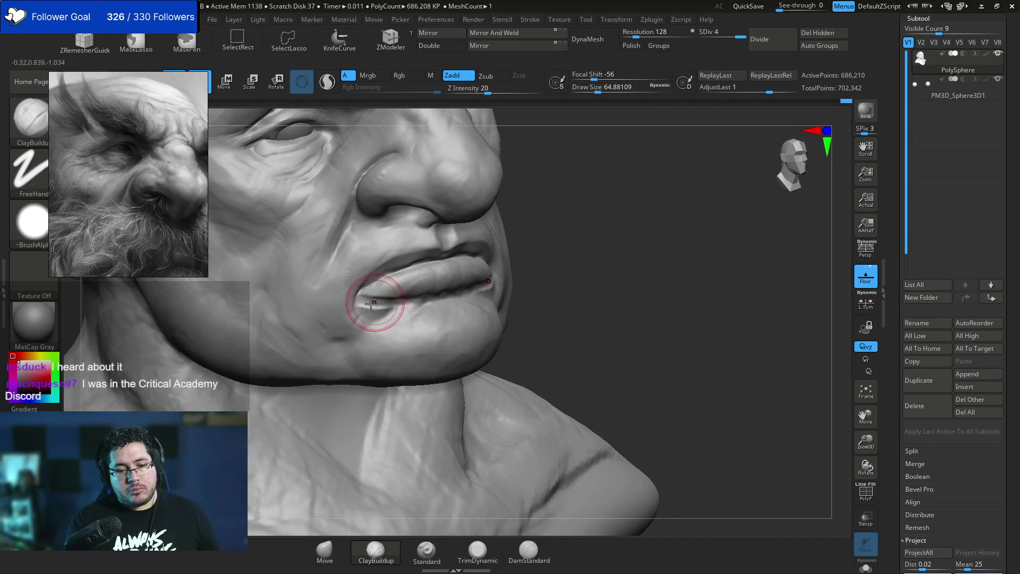
{"action": "key", "text": "space"}
{"action": "left_click_drag", "start_coordinate": [365, 299], "coordinate": [393, 304]}
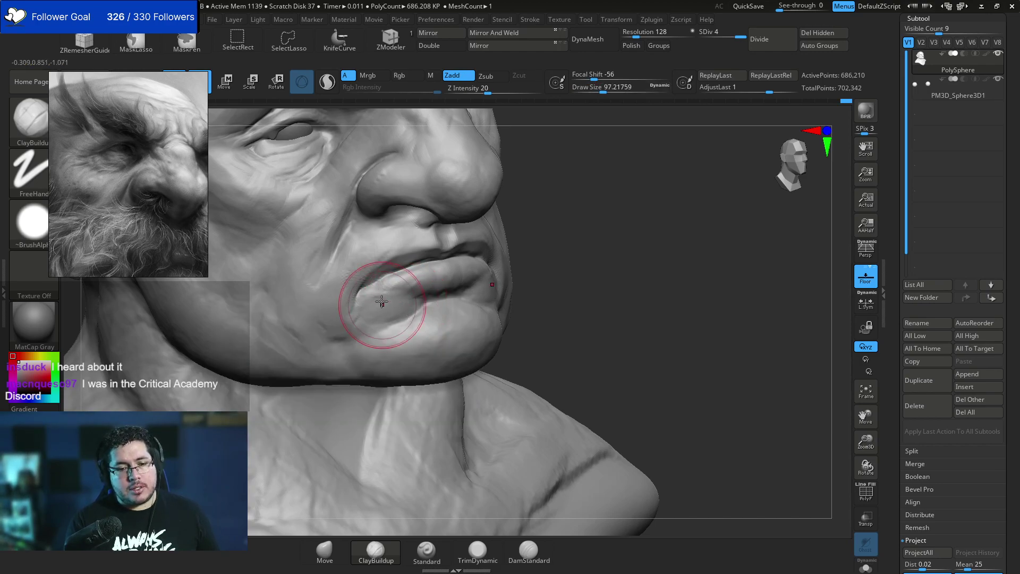
{"action": "key", "text": "ctrl+z"}
{"action": "key", "text": "ctrl+z"}
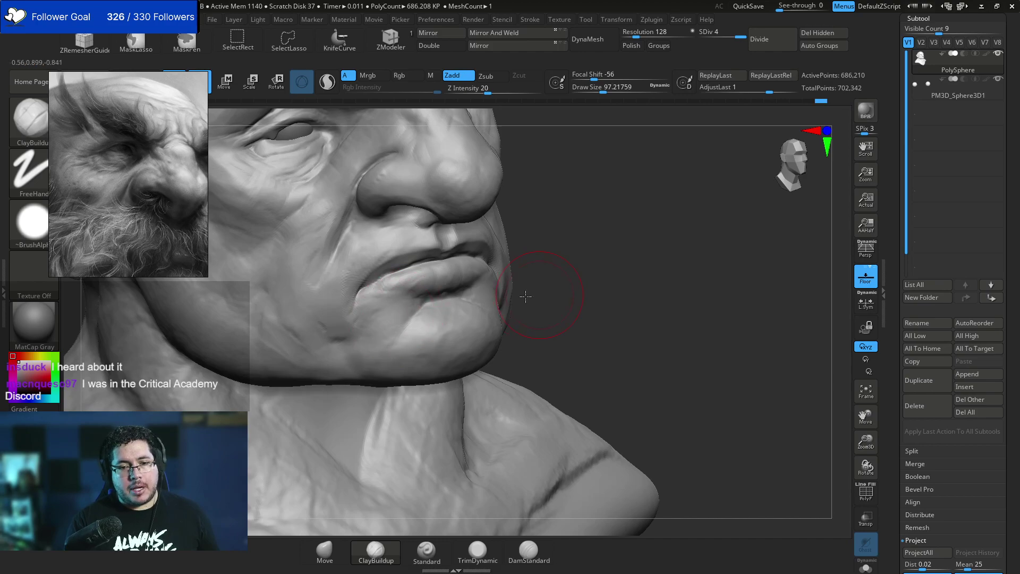
Build up the lower cheek and jowl beside the mouth with ClayBuildup at draw sizes of about 83 to 101.
{"action": "left_click_drag", "start_coordinate": [535, 295], "coordinate": [511, 311]}
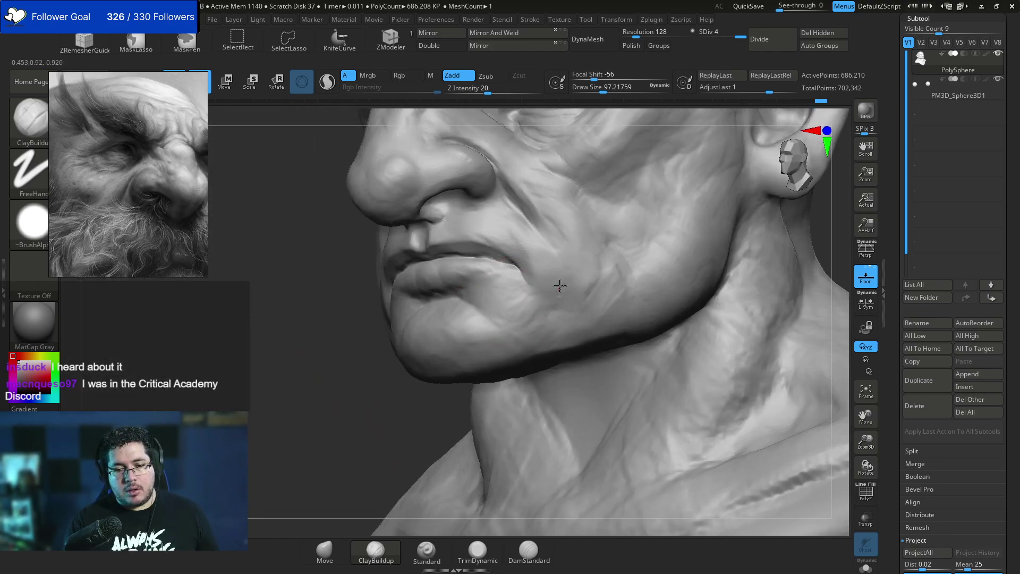
{"action": "key", "text": "space"}
{"action": "left_click_drag", "start_coordinate": [553, 276], "coordinate": [548, 276]}
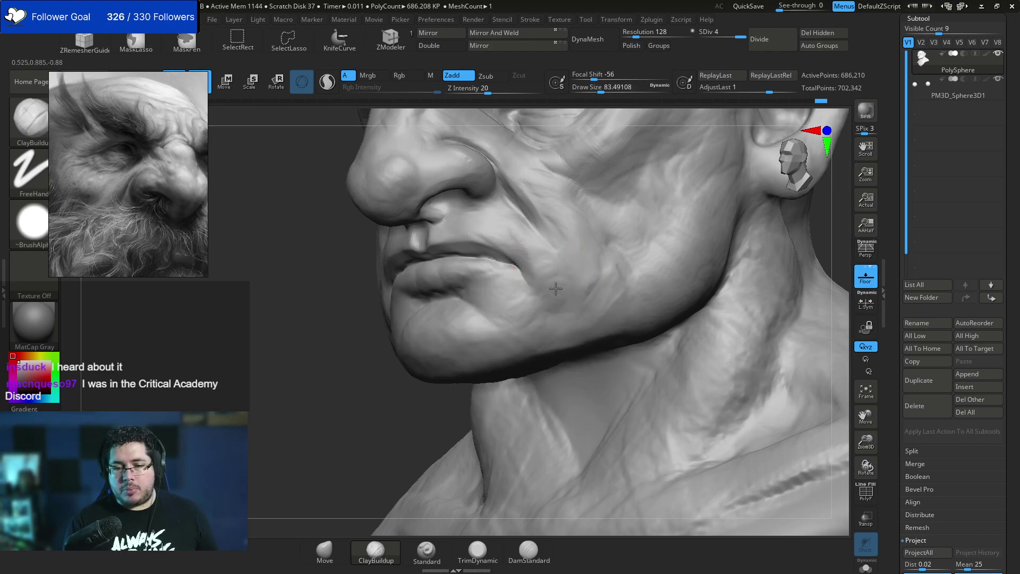
{"action": "mouse_move", "coordinate": [336, 412]}
{"action": "left_mouse_down"}
{"action": "mouse_move", "coordinate": [341, 394]}
{"action": "mouse_move", "coordinate": [691, 250]}
{"action": "mouse_move", "coordinate": [667, 312]}
{"action": "mouse_move", "coordinate": [651, 303]}
{"action": "mouse_move", "coordinate": [712, 314]}
{"action": "left_mouse_up"}
{"action": "mouse_move", "coordinate": [712, 314]}
{"action": "left_mouse_down", "text": "alt"}
{"action": "mouse_move", "coordinate": [639, 318]}
{"action": "mouse_move", "coordinate": [421, 285]}
{"action": "left_mouse_up", "text": "alt"}
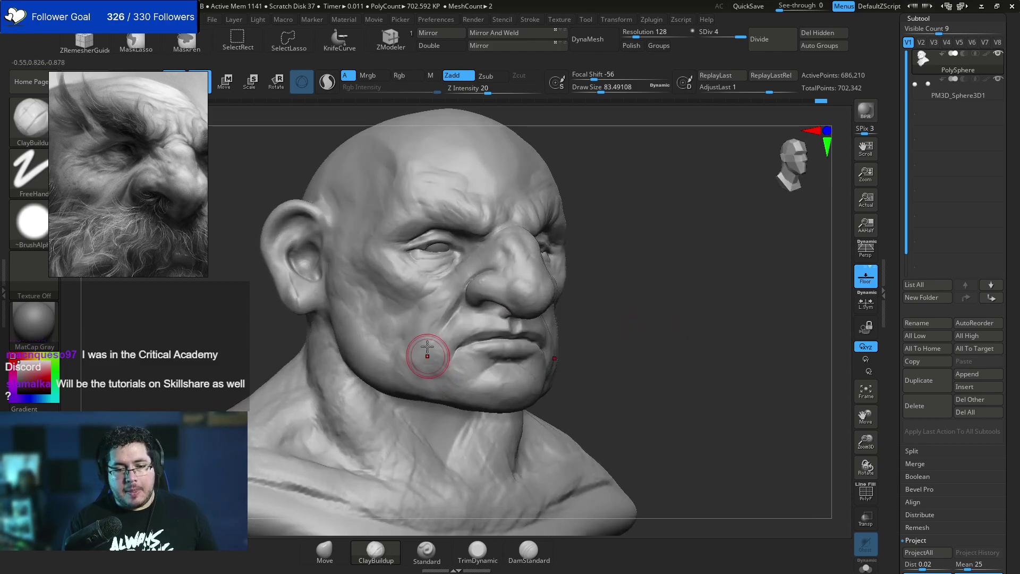
{"action": "left_click_drag", "start_coordinate": [433, 357], "coordinate": [426, 353]}
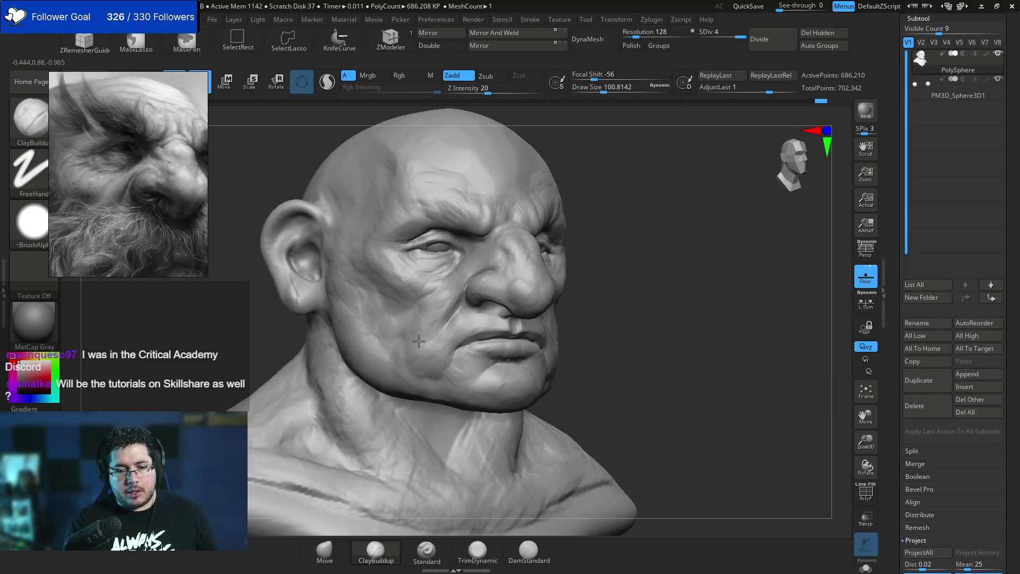
{"action": "left_click_drag", "start_coordinate": [443, 375], "coordinate": [570, 379]}
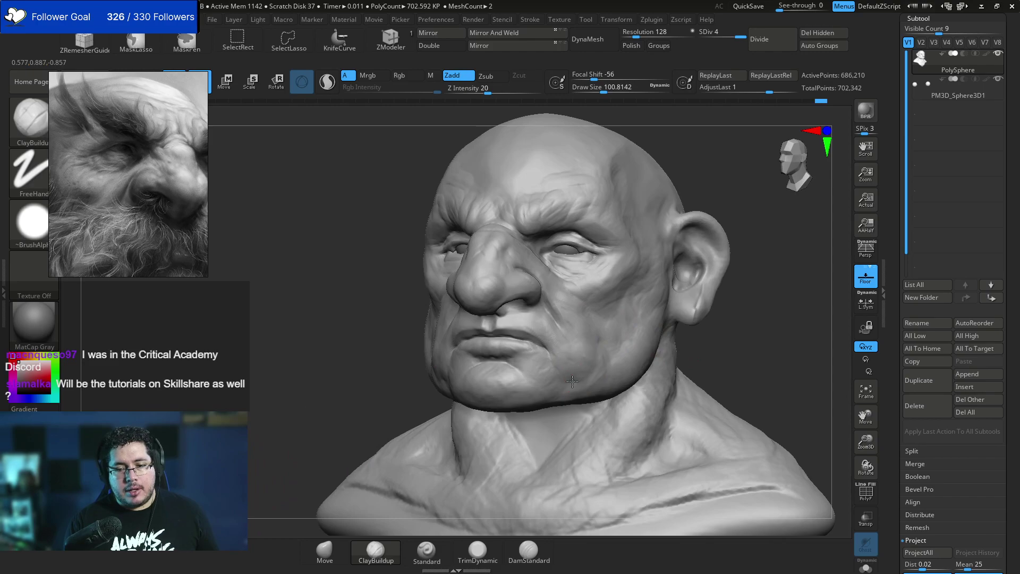
{"action": "mouse_move", "coordinate": [680, 332]}
{"action": "left_mouse_down"}
{"action": "mouse_move", "coordinate": [632, 278]}
{"action": "mouse_move", "coordinate": [608, 346]}
{"action": "left_mouse_up"}
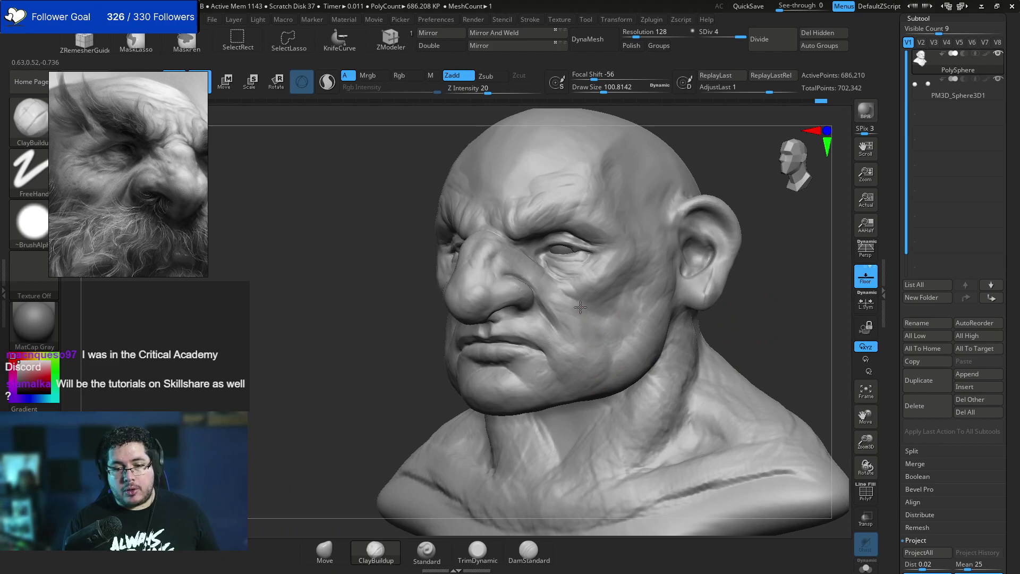
Build up the nasolabial fold and the cheek beside the nose with ClayBuildup at a draw size of about 68.
{"action": "key", "text": "space"}
{"action": "left_click_drag", "start_coordinate": [566, 292], "coordinate": [540, 292]}
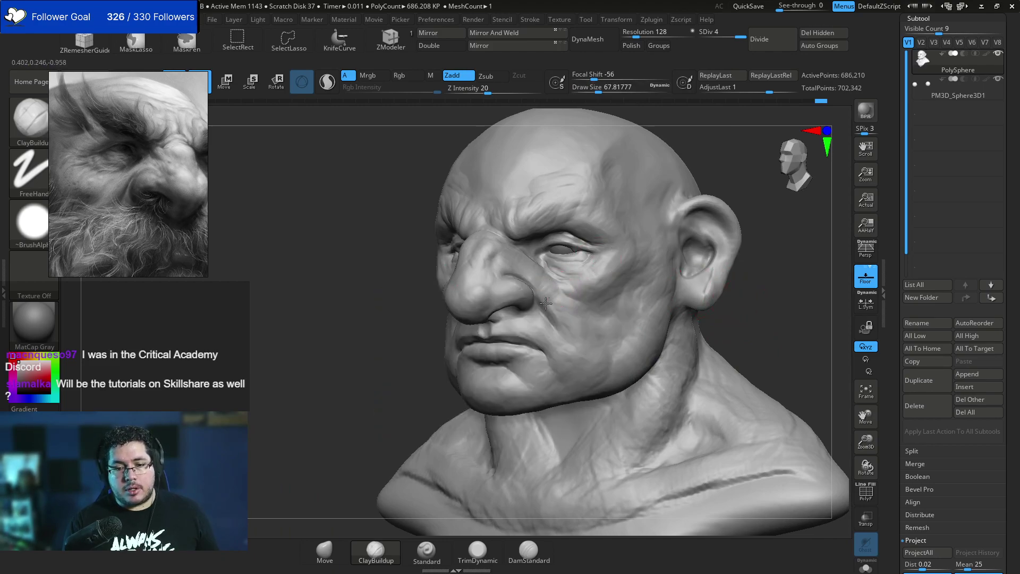
{"action": "left_click_drag", "start_coordinate": [552, 332], "coordinate": [462, 313]}
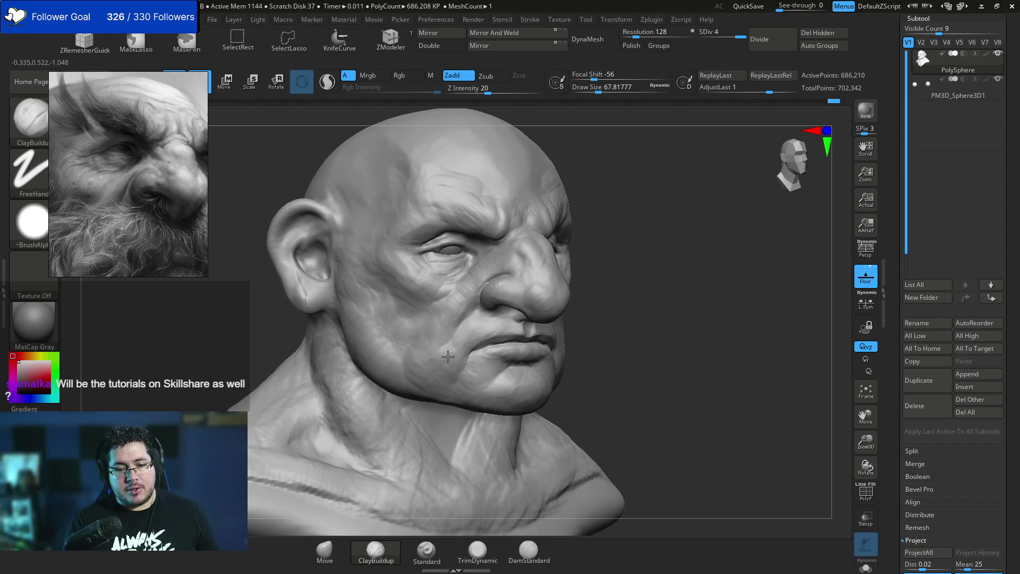
{"action": "mouse_move", "coordinate": [419, 359]}
{"action": "right_mouse_down"}
{"action": "mouse_move", "coordinate": [747, 303]}
{"action": "mouse_move", "coordinate": [682, 284]}
{"action": "right_mouse_up"}
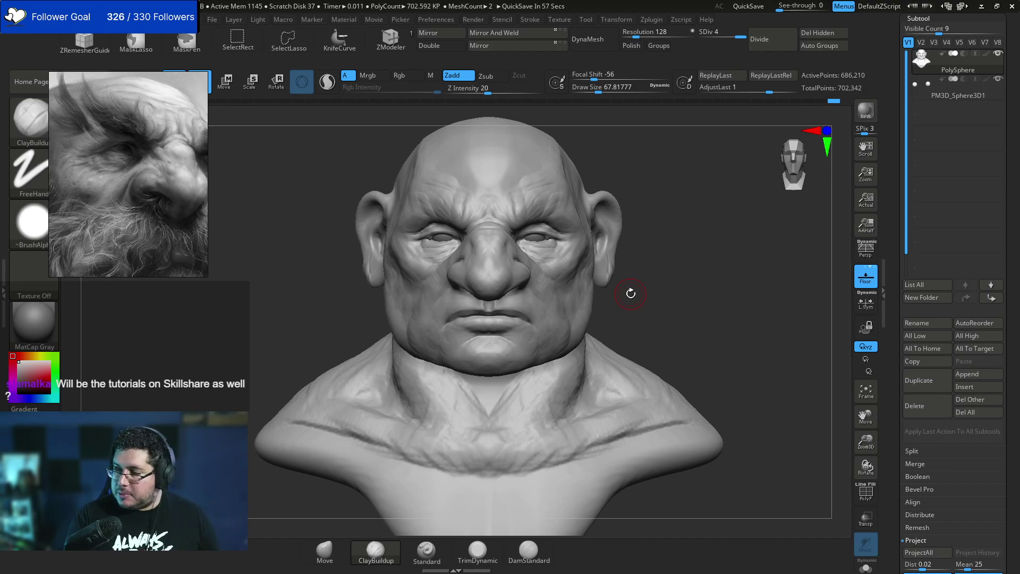
Build up the cheek and jowl volumes on the side of the face with ClayBuildup at draw sizes of about 80 to 104.
{"action": "mouse_move", "coordinate": [631, 293]}
{"action": "left_mouse_down"}
{"action": "mouse_move", "coordinate": [692, 310]}
{"action": "mouse_move", "coordinate": [526, 273]}
{"action": "left_mouse_up"}
{"action": "left_click_drag", "start_coordinate": [676, 305], "coordinate": [553, 280]}
{"action": "key", "text": "space"}
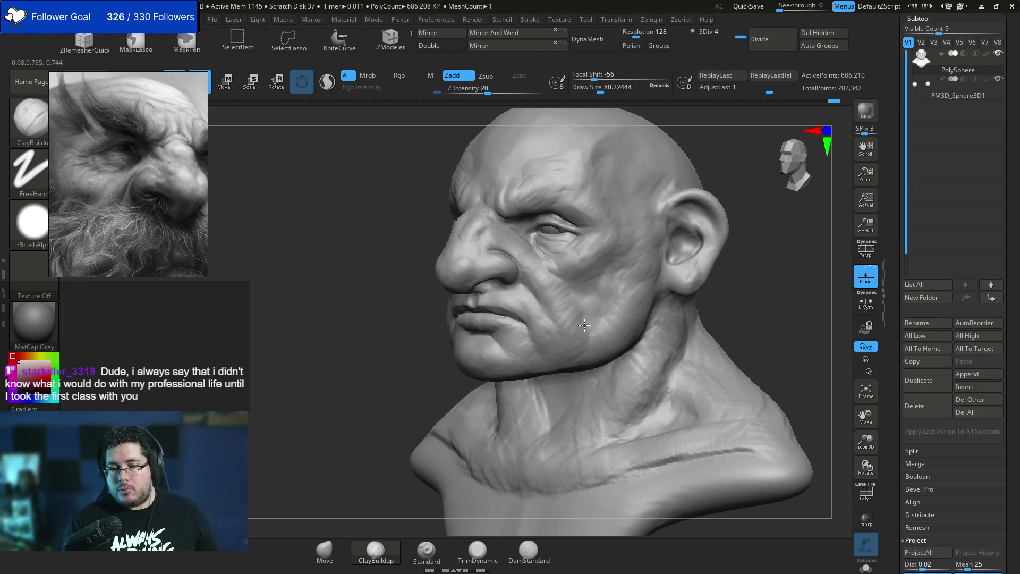
{"action": "left_click_drag", "start_coordinate": [724, 321], "coordinate": [726, 299]}
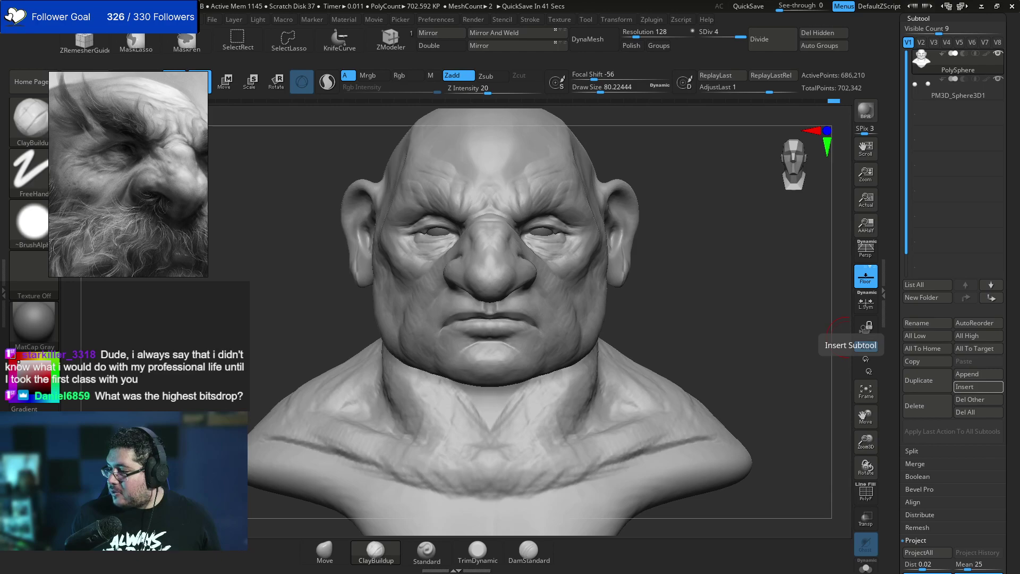
{"action": "left_click_drag", "start_coordinate": [655, 309], "coordinate": [730, 307]}
{"action": "key", "text": "space"}
{"action": "left_click_drag", "start_coordinate": [479, 299], "coordinate": [489, 299]}
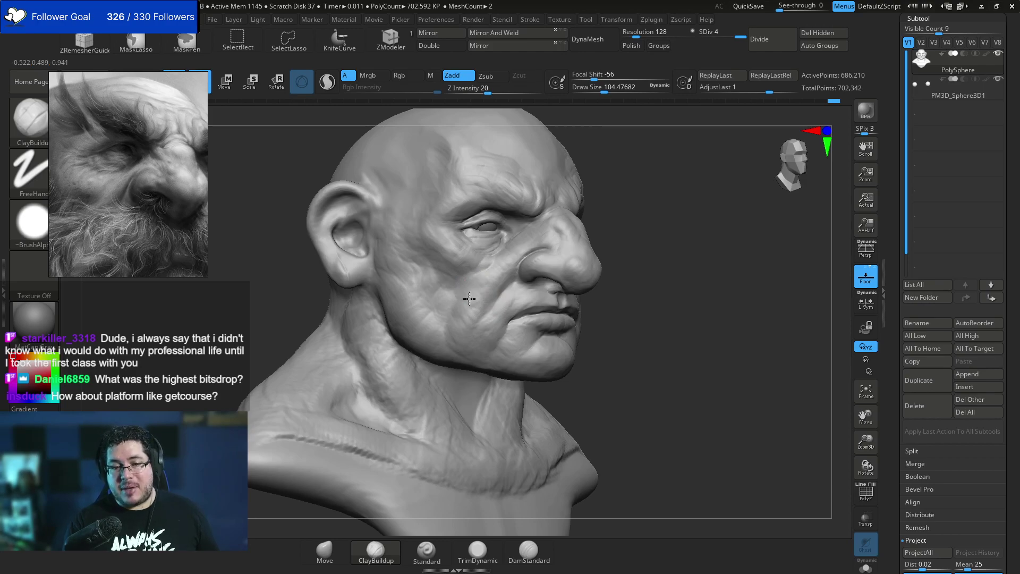
{"action": "mouse_move", "coordinate": [735, 298]}
{"action": "left_mouse_down"}
{"action": "mouse_move", "coordinate": [660, 285]}
{"action": "mouse_move", "coordinate": [692, 296]}
{"action": "left_mouse_up"}
{"action": "key", "text": "space"}
{"action": "left_click_drag", "start_coordinate": [485, 344], "coordinate": [475, 344]}
{"action": "left_click_drag", "start_coordinate": [522, 242], "coordinate": [497, 273]}
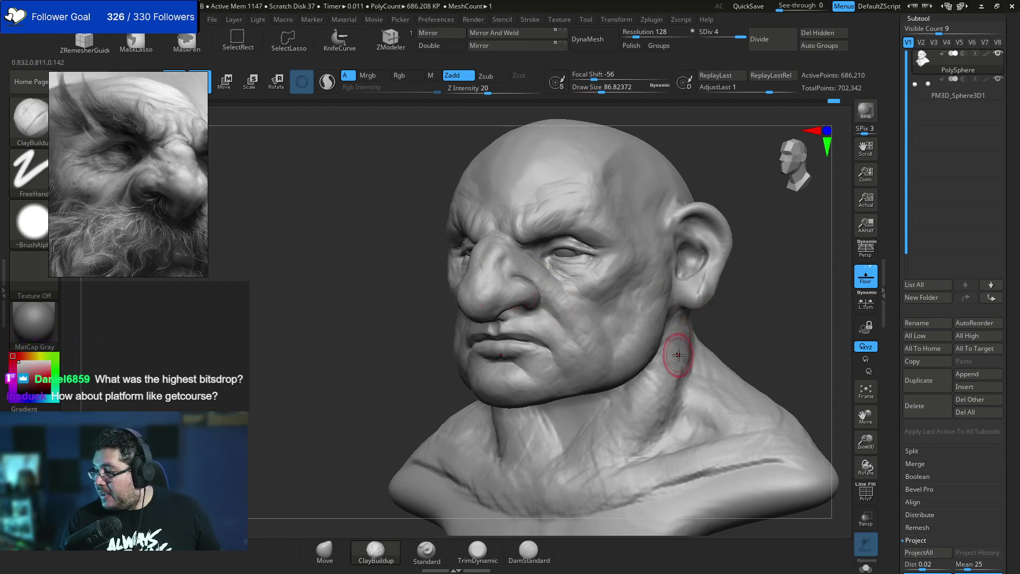
Refine the cheekbone and the bag under the eye with ClayBuildup at draw sizes of about 71 down to 51.
{"action": "key", "text": "s"}
{"action": "left_click_drag", "start_coordinate": [746, 321], "coordinate": [742, 322]}
{"action": "left_click_drag", "start_coordinate": [577, 283], "coordinate": [589, 292]}
{"action": "key", "text": "space"}
{"action": "mouse_move", "coordinate": [808, 250]}
{"action": "left_mouse_down"}
{"action": "mouse_move", "coordinate": [807, 268]}
{"action": "mouse_move", "coordinate": [749, 273]}
{"action": "mouse_move", "coordinate": [749, 305]}
{"action": "left_mouse_up"}
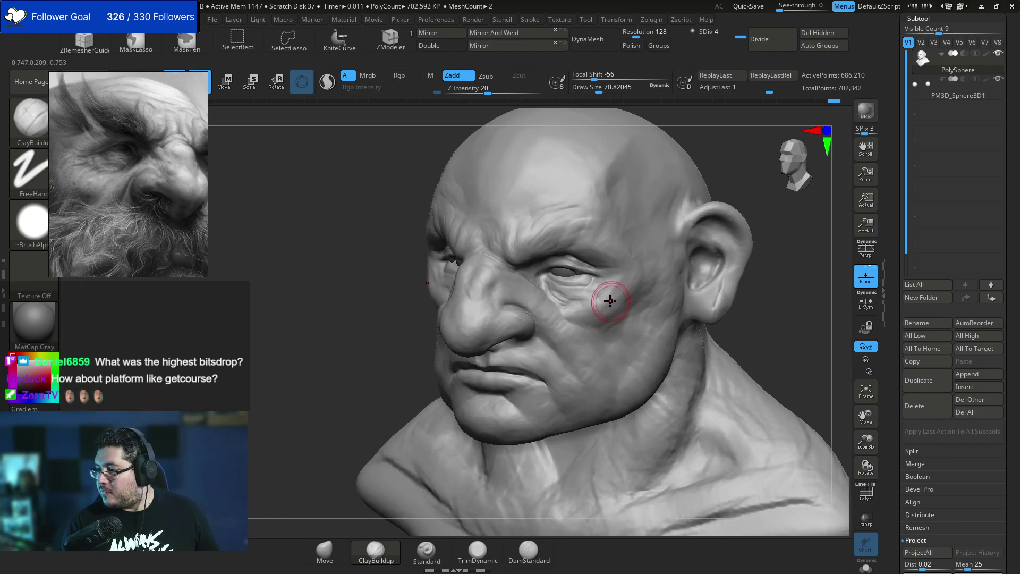
{"action": "key", "text": "space"}
{"action": "left_click_drag", "start_coordinate": [565, 292], "coordinate": [563, 292]}
{"action": "left_click_drag", "start_coordinate": [789, 247], "coordinate": [754, 243]}
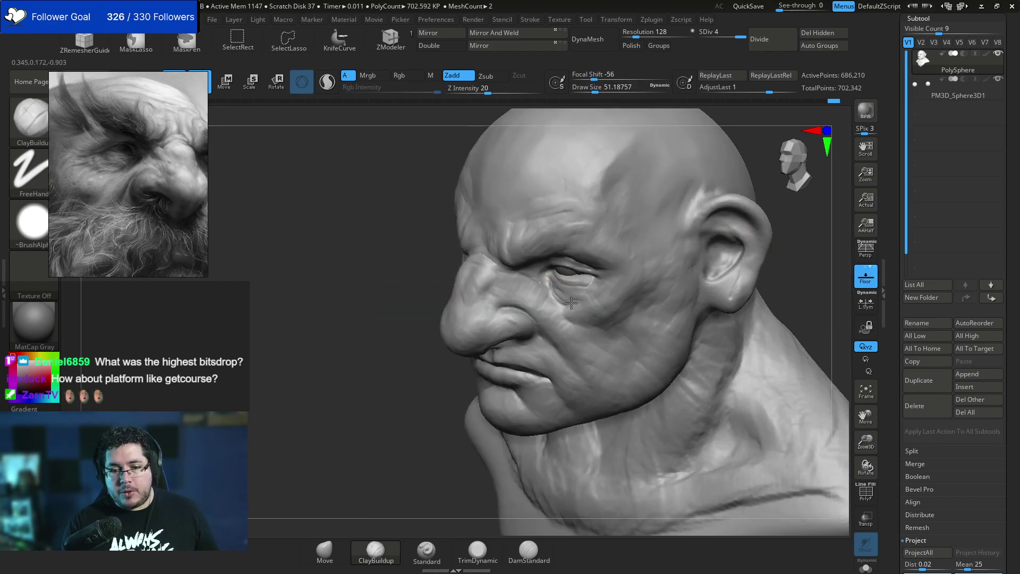
Carve wrinkles under the eye and at its outer corner with DamStandard at a draw size of about 23.
{"action": "key", "text": "b"}
{"action": "key", "text": "d"}
{"action": "key", "text": "s"}
{"action": "key", "text": "space"}
{"action": "left_click_drag", "start_coordinate": [579, 297], "coordinate": [571, 302]}
{"action": "key", "text": "space"}
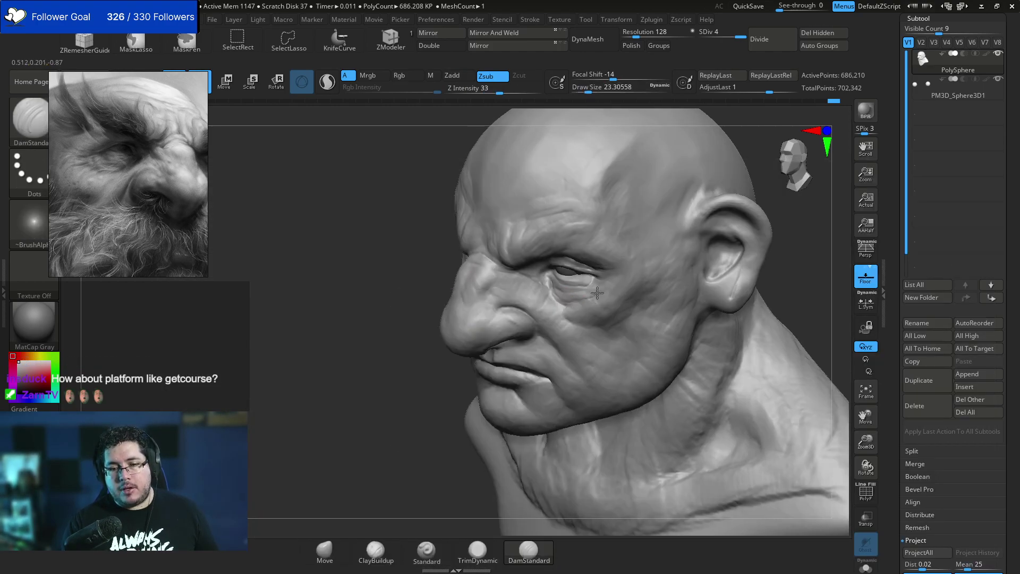
{"action": "right_click_drag", "start_coordinate": [581, 299], "coordinate": [723, 263]}
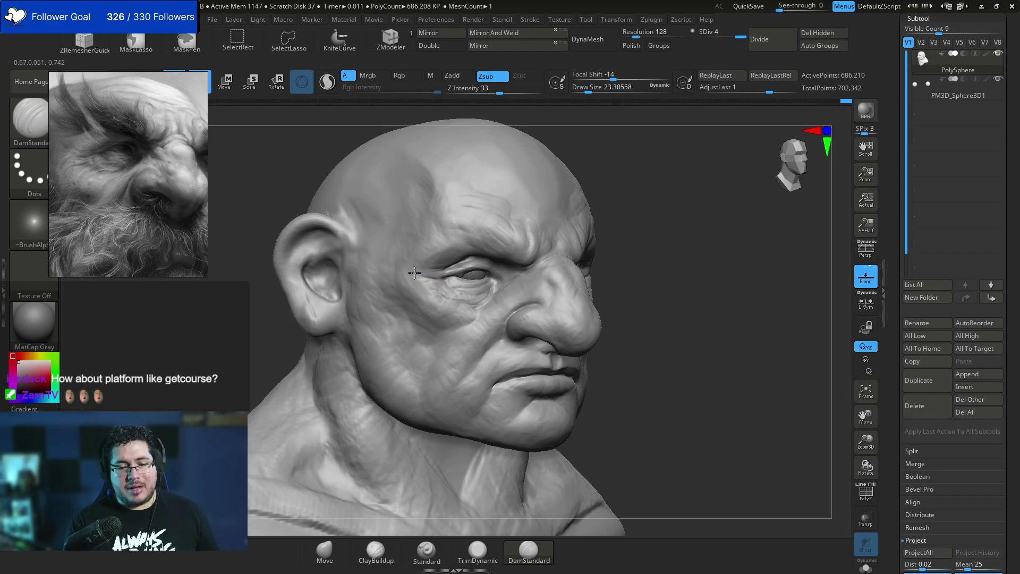
{"action": "right_click_drag", "start_coordinate": [547, 260], "coordinate": [576, 233]}
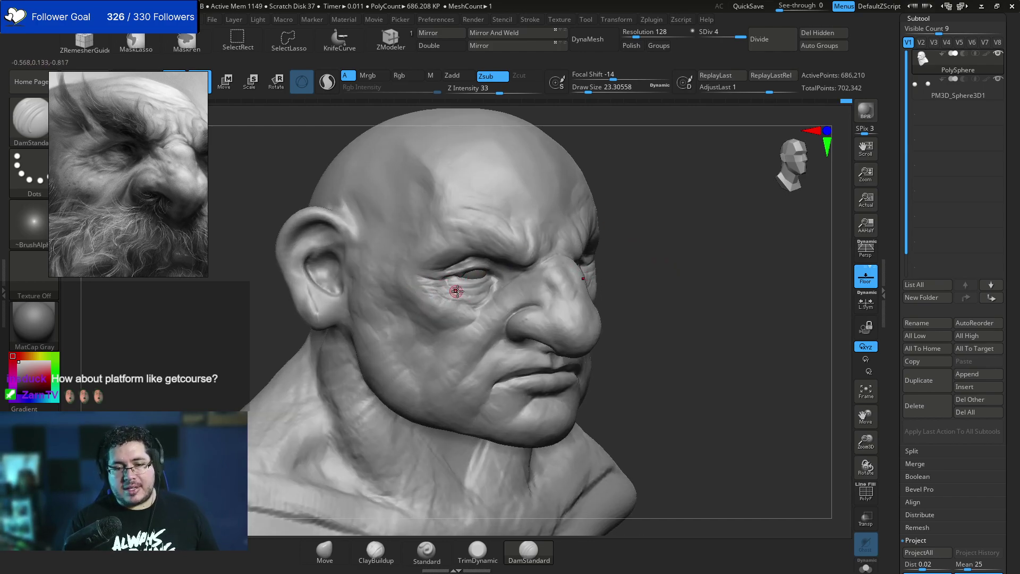
{"action": "mouse_move", "coordinate": [474, 322]}
{"action": "right_mouse_down"}
{"action": "mouse_move", "coordinate": [632, 274]}
{"action": "mouse_move", "coordinate": [613, 276]}
{"action": "right_mouse_up"}
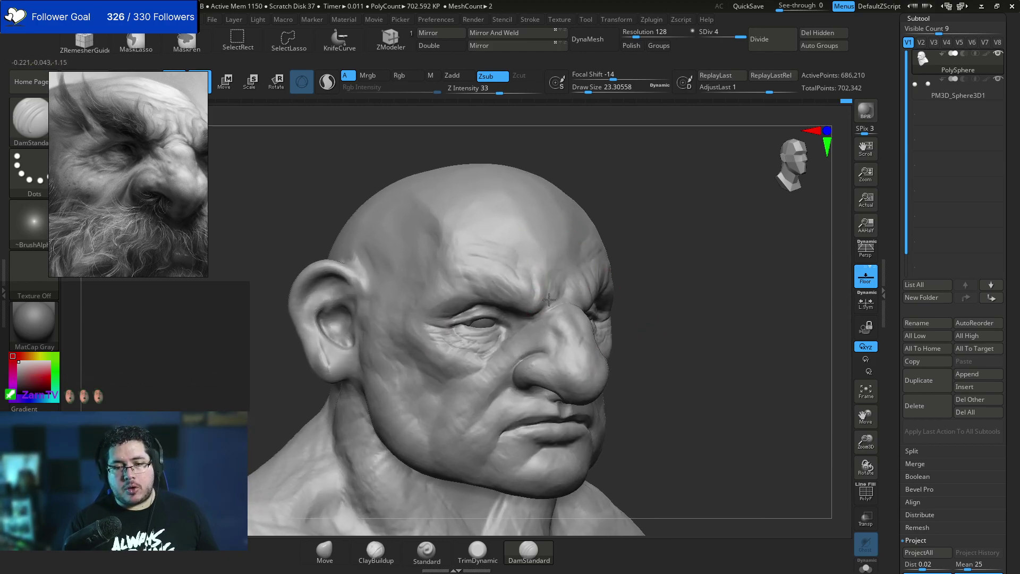
Carve the frown creases between the eyebrows and at the nose bridge with DamStandard at a draw size of about 33.
{"action": "left_click_drag", "start_coordinate": [545, 304], "coordinate": [549, 287]}
{"action": "key", "text": "space"}
{"action": "left_click_drag", "start_coordinate": [541, 288], "coordinate": [545, 288]}
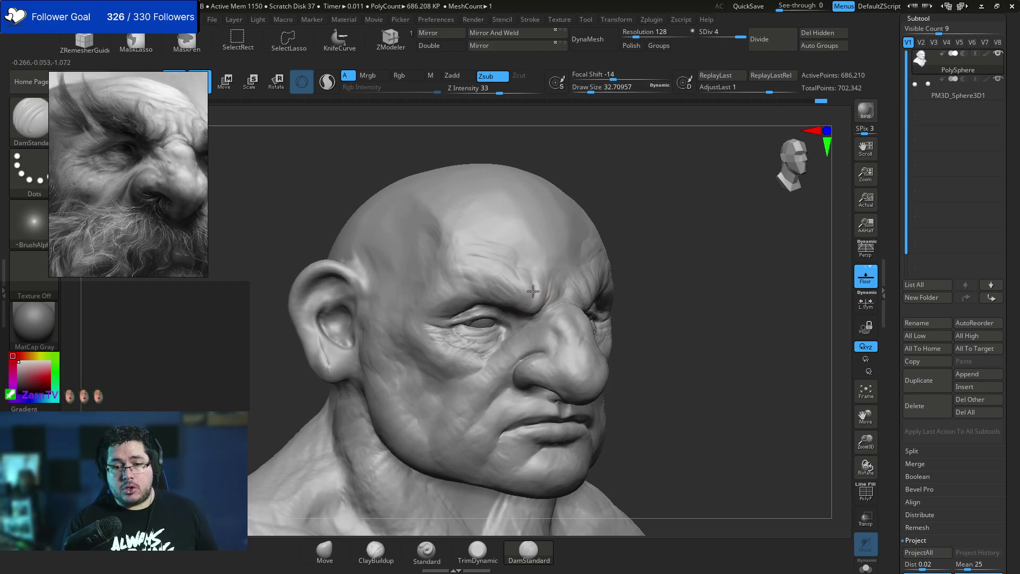
{"action": "right_click_drag", "start_coordinate": [654, 291], "coordinate": [587, 282], "text": "shift"}
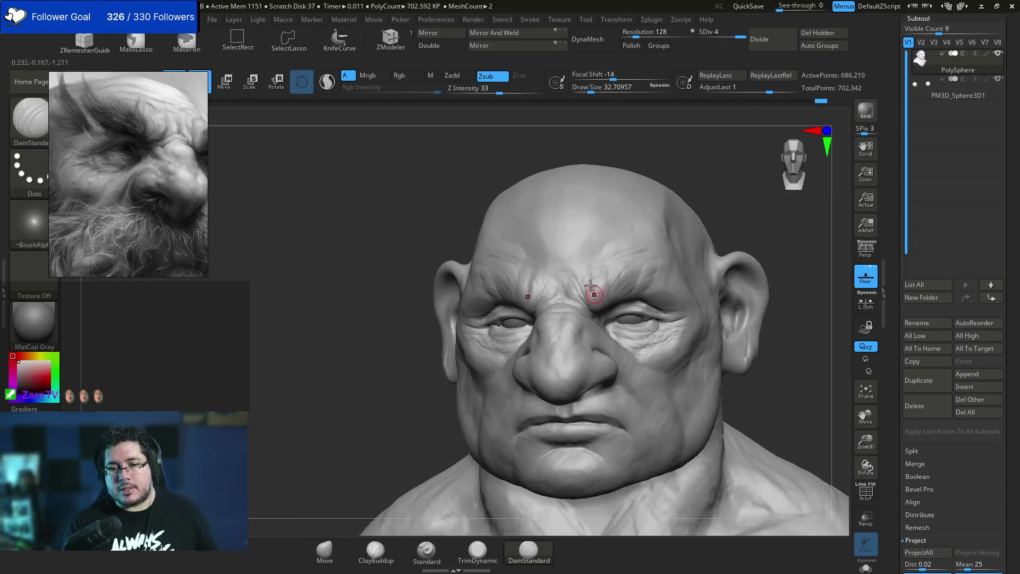
{"action": "mouse_move", "coordinate": [758, 244]}
{"action": "left_mouse_down", "text": "alt"}
{"action": "mouse_move", "coordinate": [705, 210]}
{"action": "mouse_move", "coordinate": [770, 222]}
{"action": "left_mouse_up", "text": "alt"}
{"action": "left_click_drag", "start_coordinate": [663, 285], "coordinate": [672, 281]}
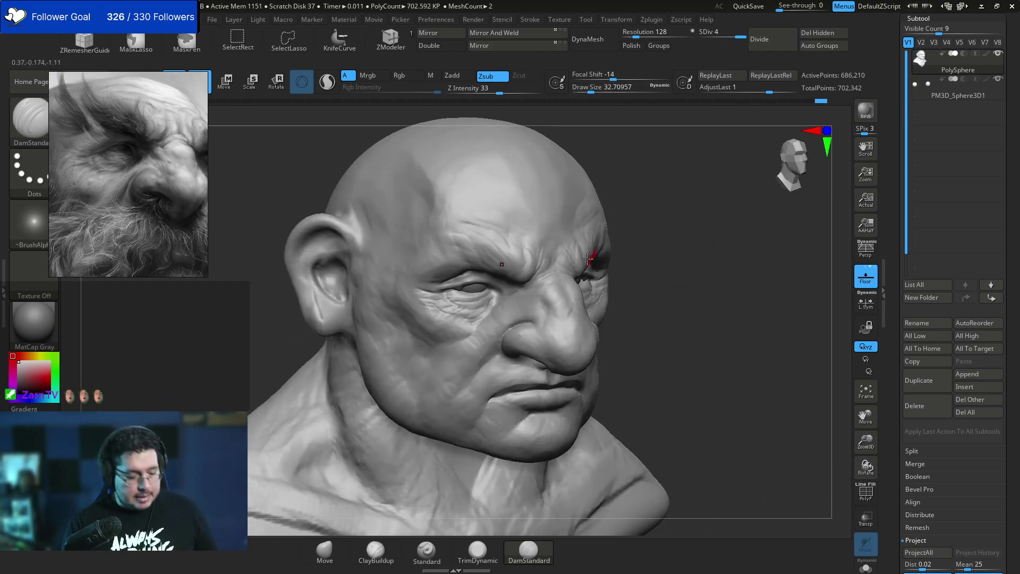
Build up the cheek folds beside the nose and below the eye with ClayBuildup at draw sizes of about 62 to 74.
{"action": "key", "text": "b"}
{"action": "key", "text": "c"}
{"action": "key", "text": "b"}
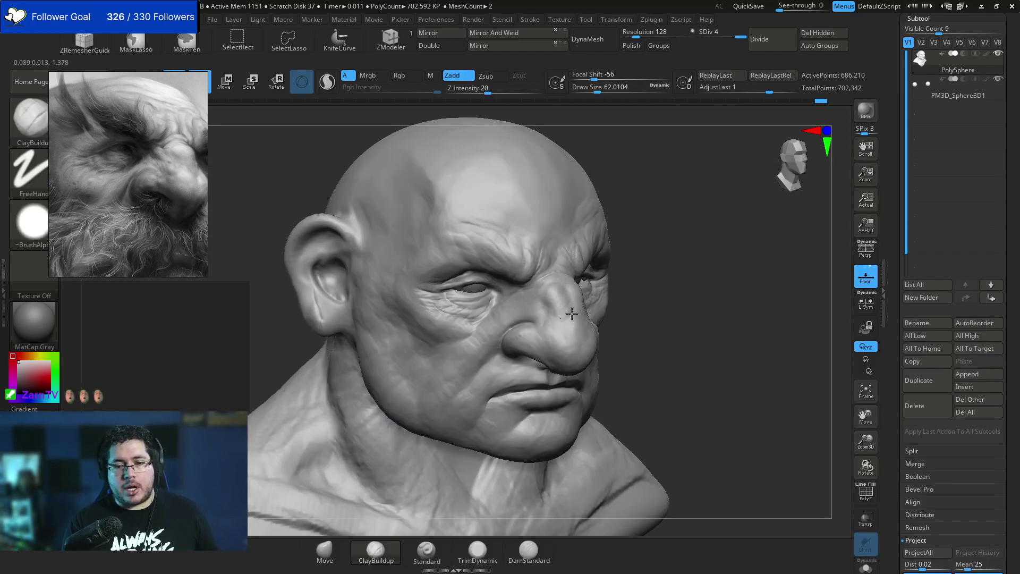
{"action": "right_click_drag", "start_coordinate": [556, 301], "coordinate": [491, 313]}
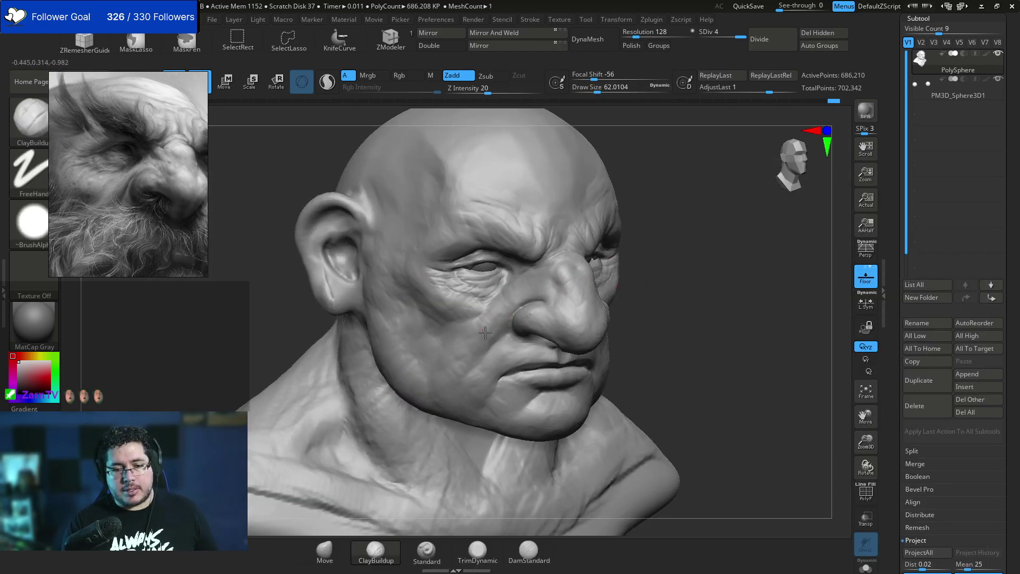
{"action": "key", "text": "space"}
{"action": "left_click_drag", "start_coordinate": [486, 315], "coordinate": [491, 313]}
{"action": "left_click_drag", "start_coordinate": [675, 301], "coordinate": [637, 292]}
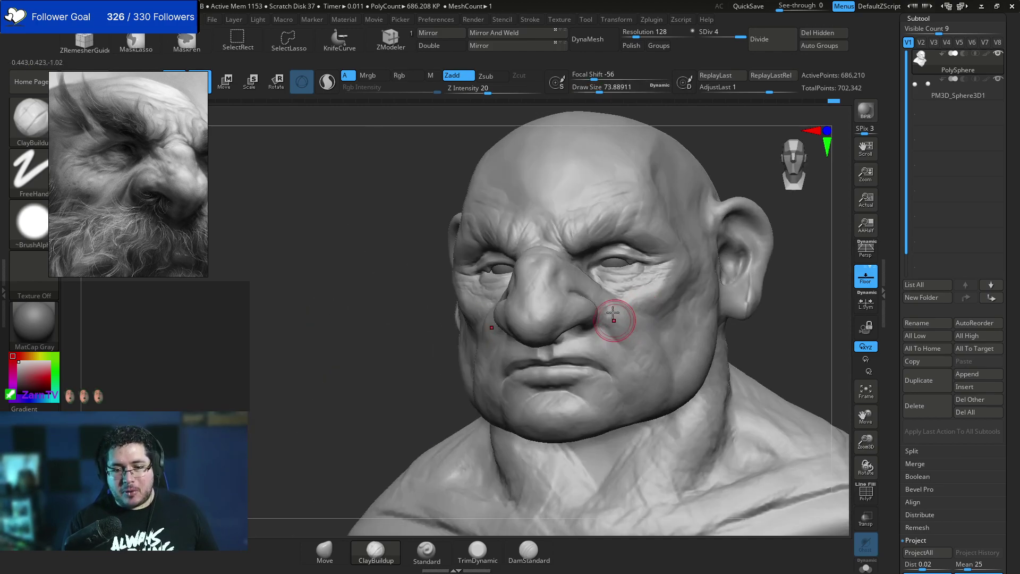
{"action": "mouse_move", "coordinate": [436, 345]}
{"action": "left_mouse_down"}
{"action": "mouse_move", "coordinate": [478, 306]}
{"action": "mouse_move", "coordinate": [496, 321]}
{"action": "mouse_move", "coordinate": [509, 311]}
{"action": "mouse_move", "coordinate": [481, 367]}
{"action": "left_mouse_up"}
{"action": "mouse_move", "coordinate": [700, 294]}
{"action": "left_mouse_down", "text": "alt"}
{"action": "mouse_move", "coordinate": [722, 253]}
{"action": "mouse_move", "coordinate": [748, 254]}
{"action": "left_mouse_up", "text": "alt"}
{"action": "mouse_move", "coordinate": [474, 291]}
{"action": "left_mouse_down"}
{"action": "mouse_move", "coordinate": [457, 297]}
{"action": "mouse_move", "coordinate": [471, 300]}
{"action": "mouse_move", "coordinate": [445, 271]}
{"action": "left_mouse_up"}
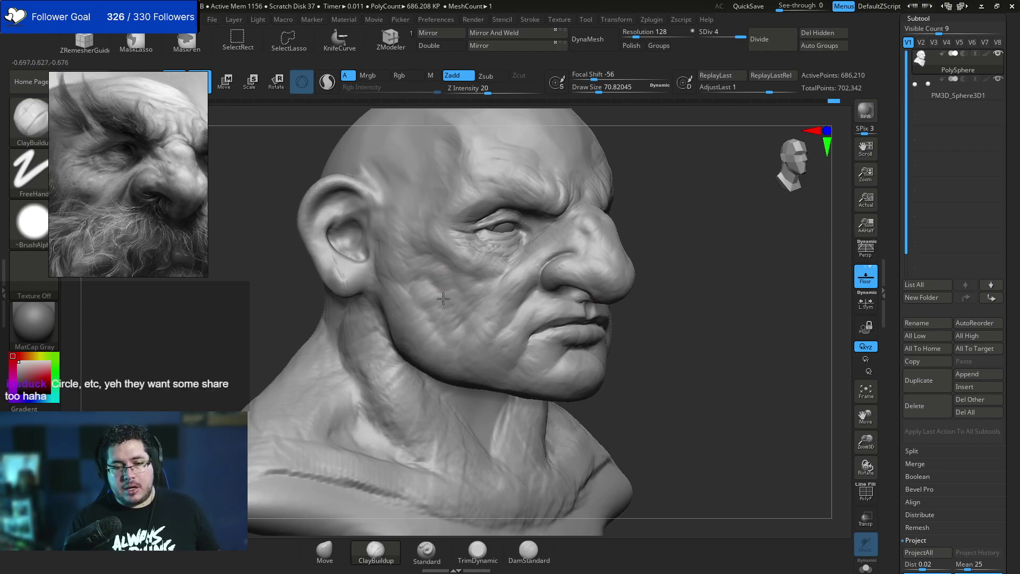
Add sagging skin forms to the side of the cheek in front of the ear with ClayBuildup at draw sizes of about 80 to 83.
{"action": "mouse_move", "coordinate": [781, 314]}
{"action": "left_mouse_down"}
{"action": "mouse_move", "coordinate": [664, 286]}
{"action": "mouse_move", "coordinate": [685, 255]}
{"action": "left_mouse_up"}
{"action": "key", "text": "space"}
{"action": "mouse_move", "coordinate": [751, 295]}
{"action": "left_mouse_down"}
{"action": "mouse_move", "coordinate": [766, 319]}
{"action": "mouse_move", "coordinate": [751, 326]}
{"action": "mouse_move", "coordinate": [706, 262]}
{"action": "left_mouse_up"}
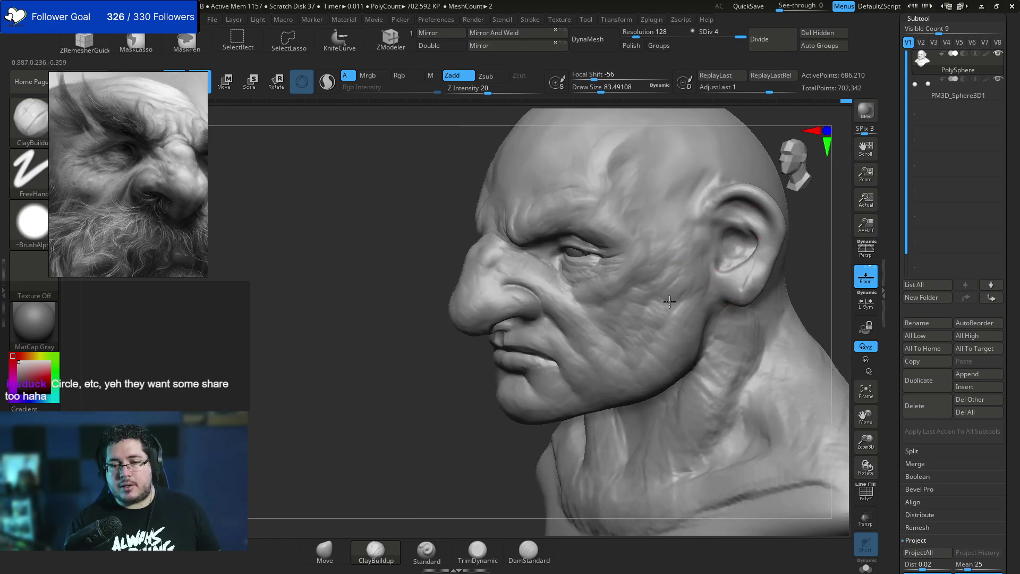
{"action": "left_click_drag", "start_coordinate": [796, 205], "coordinate": [744, 259], "text": "alt"}
{"action": "key", "text": "space"}
{"action": "mouse_move", "coordinate": [658, 280]}
{"action": "left_mouse_down"}
{"action": "mouse_move", "coordinate": [645, 286]}
{"action": "mouse_move", "coordinate": [663, 251]}
{"action": "left_mouse_up"}
{"action": "left_click_drag", "start_coordinate": [760, 302], "coordinate": [743, 270], "text": "alt"}
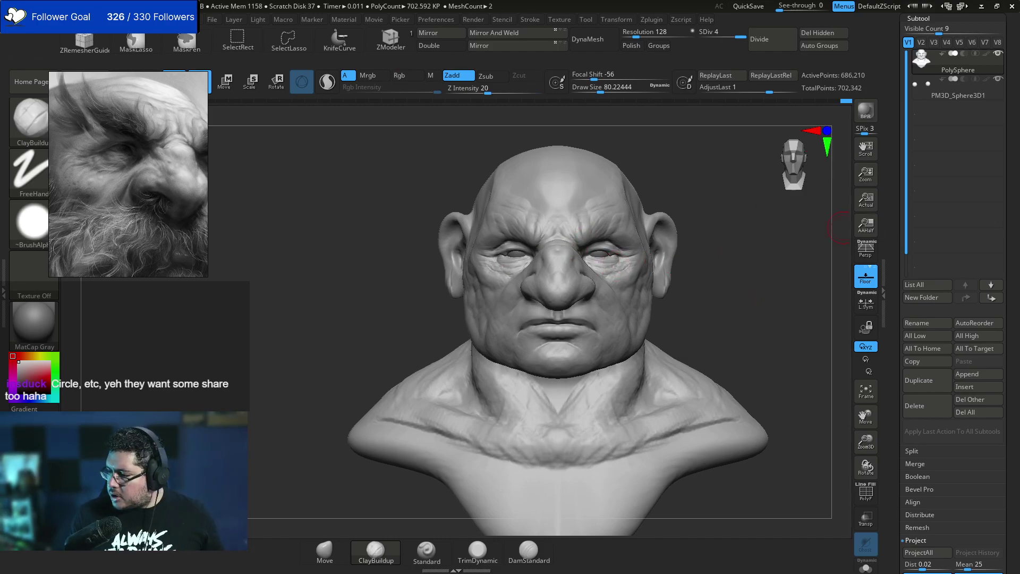
Switch to Discord to check the giveaway post in the events channel, and return to ZBrush.
{"action": "key", "text": "alt+Tab"}
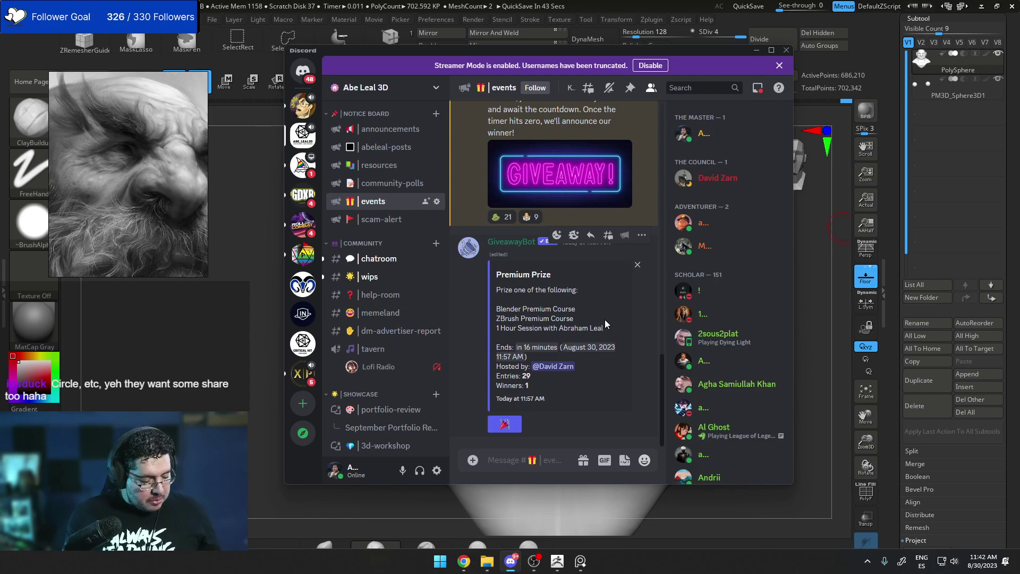
{"action": "left_click", "coordinate": [233, 341]}
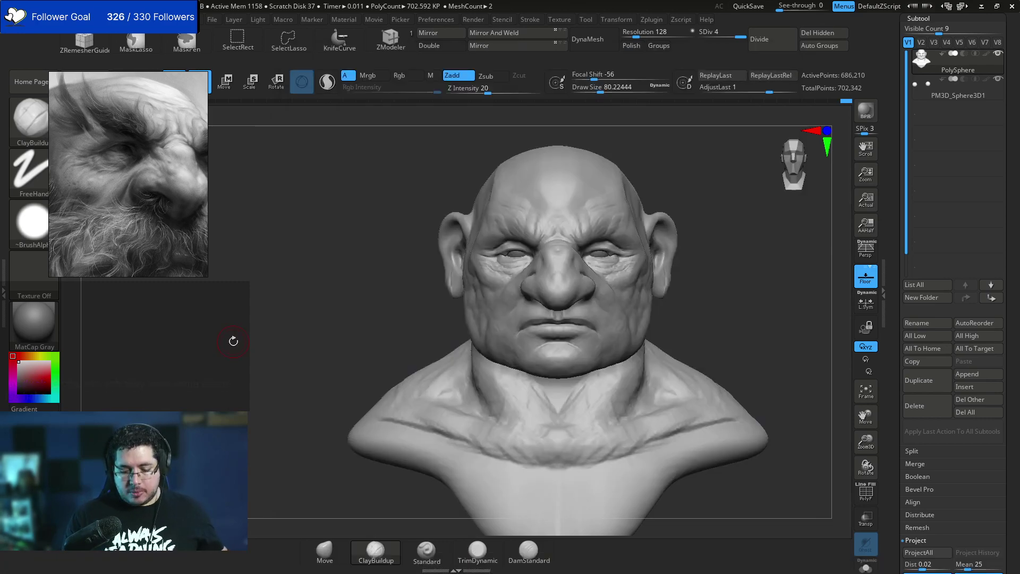
Build up the ridge along the temple with ClayBuildup, reducing the draw size from about 108 to 90.
{"action": "mouse_move", "coordinate": [724, 300]}
{"action": "left_mouse_down"}
{"action": "mouse_move", "coordinate": [746, 312]}
{"action": "mouse_move", "coordinate": [746, 332]}
{"action": "left_mouse_up"}
{"action": "key", "text": "space"}
{"action": "left_click_drag", "start_coordinate": [689, 311], "coordinate": [692, 310]}
{"action": "left_click_drag", "start_coordinate": [743, 241], "coordinate": [744, 252], "text": "alt"}
{"action": "key", "text": "space"}
{"action": "left_click_drag", "start_coordinate": [693, 311], "coordinate": [691, 312]}
{"action": "key", "text": "b"}
{"action": "key", "text": "c"}
{"action": "key", "text": "b"}
{"action": "key", "text": "space"}
{"action": "left_click_drag", "start_coordinate": [483, 277], "coordinate": [486, 277]}
{"action": "left_click_drag", "start_coordinate": [535, 218], "coordinate": [538, 233]}
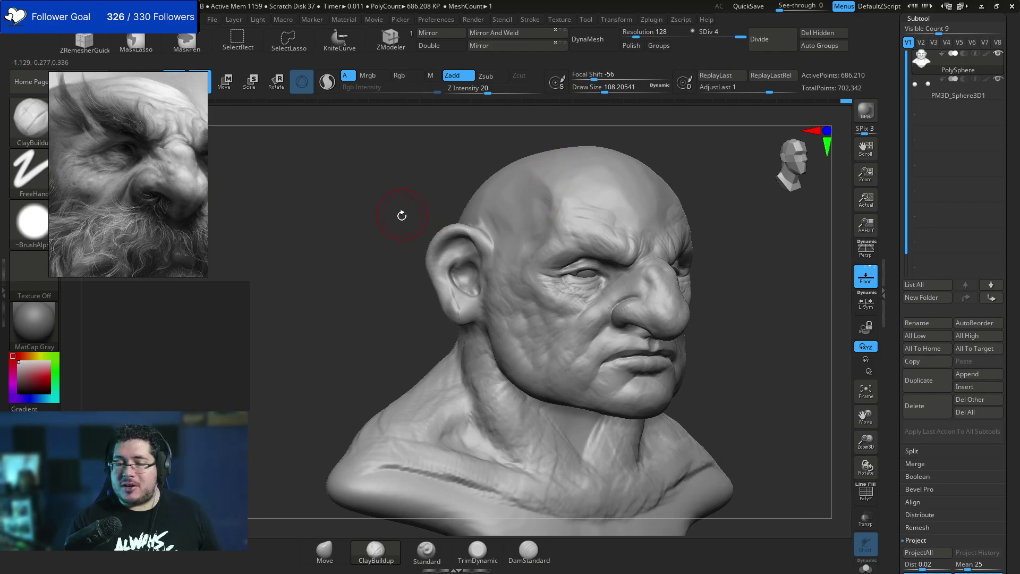
{"action": "left_click_drag", "start_coordinate": [400, 211], "coordinate": [428, 228]}
{"action": "mouse_move", "coordinate": [540, 241]}
{"action": "left_mouse_down"}
{"action": "mouse_move", "coordinate": [537, 205]}
{"action": "mouse_move", "coordinate": [545, 214]}
{"action": "left_mouse_up"}
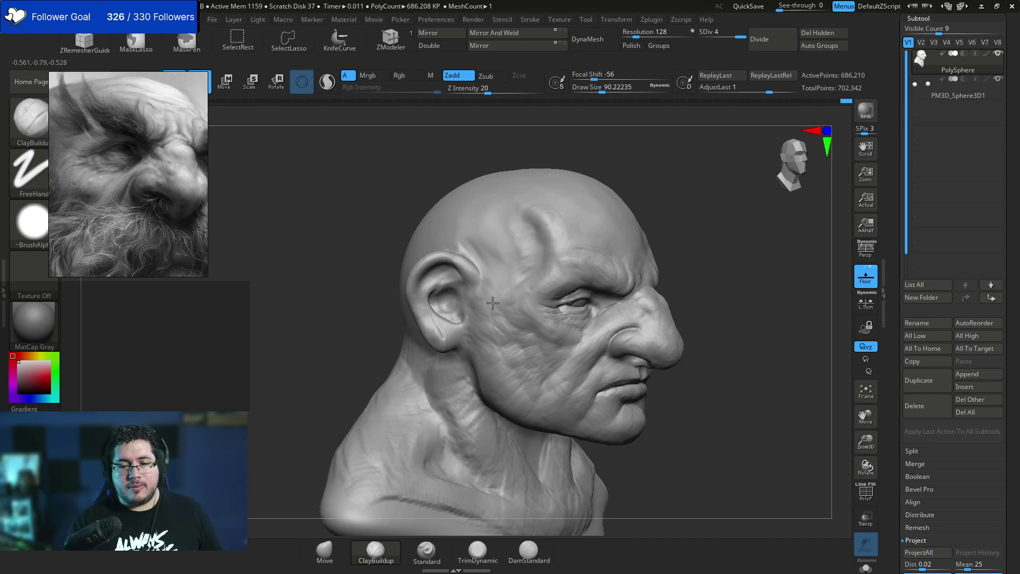
Sculpt the temple hollow and the side of the skull above the ear with ClayBuildup at draw sizes of about 90 to 101.
{"action": "right_click_drag", "start_coordinate": [501, 266], "coordinate": [512, 239]}
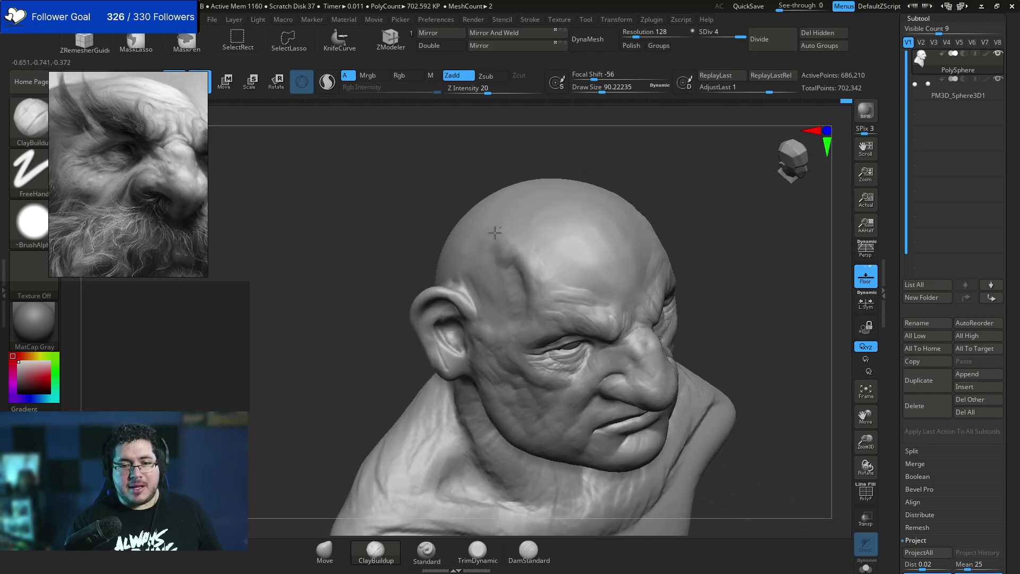
{"action": "right_click_drag", "start_coordinate": [378, 270], "coordinate": [476, 229]}
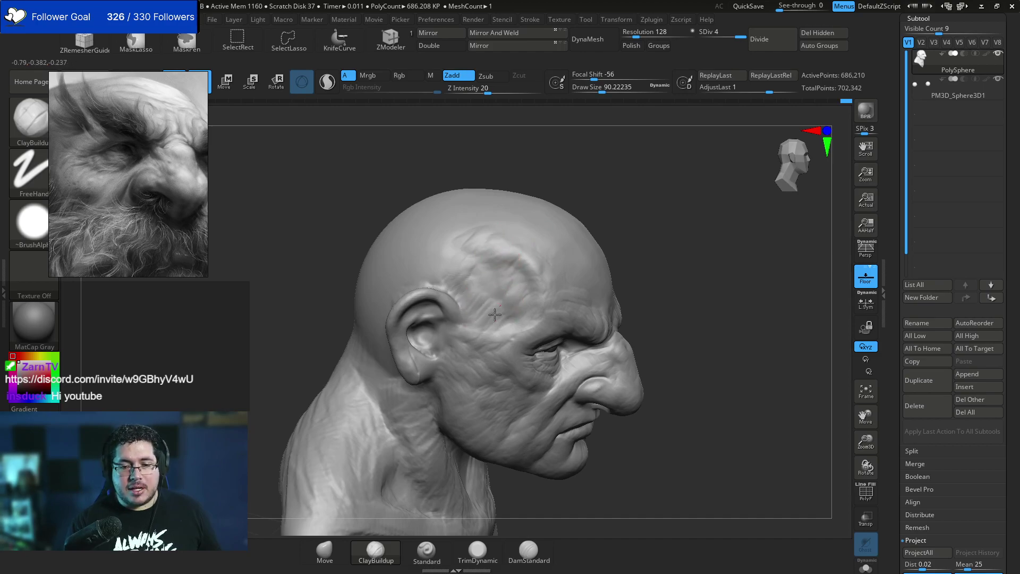
{"action": "key", "text": "bracketright"}
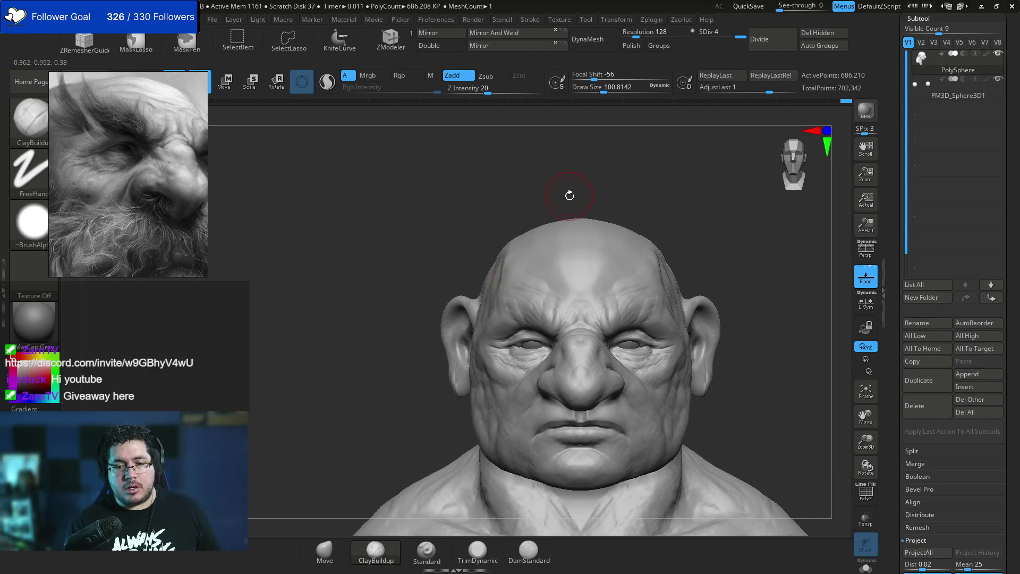
Sculpt horizontal skin folds and surface variation across the forehead with ClayBuildup.
{"action": "left_click_drag", "start_coordinate": [569, 195], "coordinate": [573, 233]}
{"action": "key", "text": "space"}
{"action": "mouse_move", "coordinate": [533, 353]}
{"action": "left_mouse_down"}
{"action": "mouse_move", "coordinate": [605, 354]}
{"action": "mouse_move", "coordinate": [550, 343]}
{"action": "mouse_move", "coordinate": [550, 315]}
{"action": "left_mouse_up"}
{"action": "key", "text": "space"}
{"action": "left_click_drag", "start_coordinate": [755, 278], "coordinate": [616, 298]}
{"action": "mouse_move", "coordinate": [430, 324]}
{"action": "left_mouse_down"}
{"action": "mouse_move", "coordinate": [519, 339]}
{"action": "mouse_move", "coordinate": [682, 263]}
{"action": "mouse_move", "coordinate": [651, 257]}
{"action": "left_mouse_up"}
Reshape the profile of the cranium with the Move brush at a draw size of about 648.
{"action": "key", "text": "b"}
{"action": "key", "text": "m"}
{"action": "key", "text": "v"}
{"action": "key", "text": "comma"}
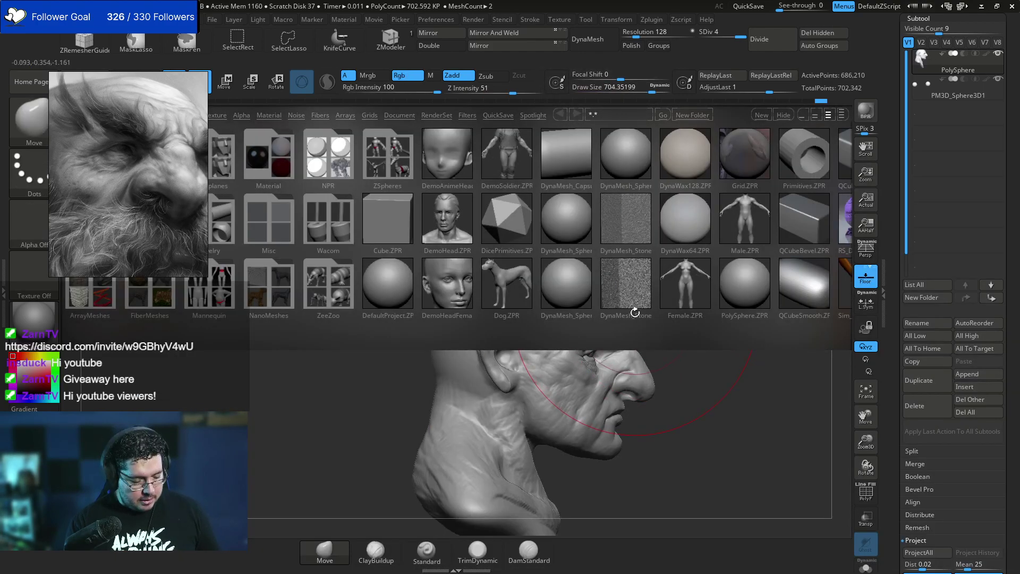
{"action": "key", "text": "comma"}
{"action": "key", "text": "ctrl"}
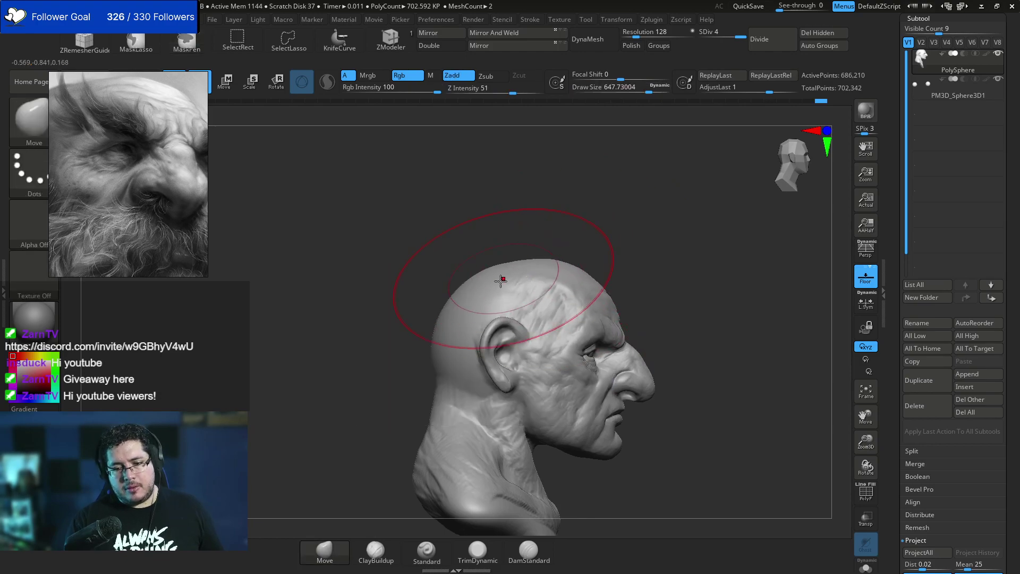
{"action": "left_click_drag", "start_coordinate": [451, 290], "coordinate": [448, 288]}
{"action": "left_click_drag", "start_coordinate": [405, 471], "coordinate": [398, 404], "text": "alt"}
Adjust the neck under the jaw and the back of the head with the Move brush at draw size 445 and focal shift 41.
{"action": "key", "text": "space"}
{"action": "left_click", "coordinate": [401, 405]}
{"action": "left_click_drag", "start_coordinate": [547, 396], "coordinate": [532, 379]}
{"action": "key", "text": "ctrl"}
{"action": "key", "text": "space"}
{"action": "left_click", "coordinate": [554, 403]}
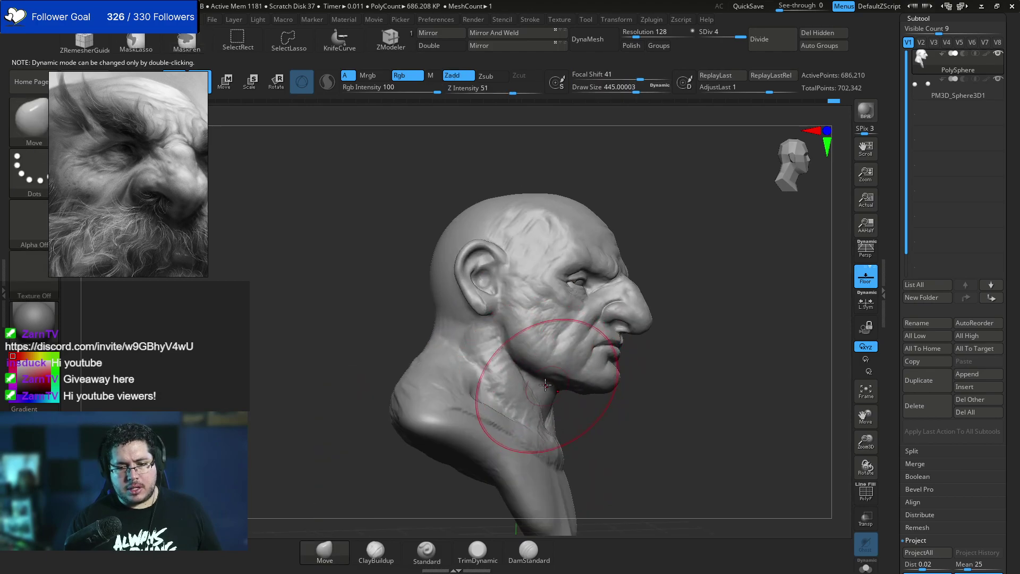
{"action": "left_click_drag", "start_coordinate": [576, 413], "coordinate": [599, 424]}
{"action": "left_click_drag", "start_coordinate": [547, 399], "coordinate": [556, 398]}
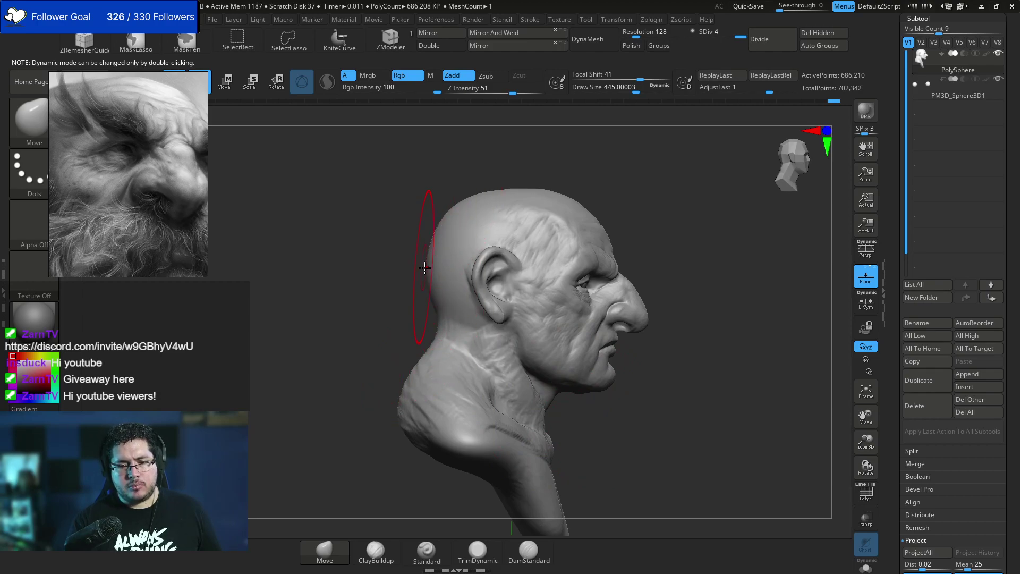
{"action": "mouse_move", "coordinate": [419, 267]}
{"action": "left_mouse_down"}
{"action": "mouse_move", "coordinate": [551, 284]}
{"action": "mouse_move", "coordinate": [656, 321]}
{"action": "mouse_move", "coordinate": [631, 311]}
{"action": "mouse_move", "coordinate": [617, 365]}
{"action": "mouse_move", "coordinate": [674, 296]}
{"action": "mouse_move", "coordinate": [658, 266]}
{"action": "mouse_move", "coordinate": [669, 243]}
{"action": "left_mouse_up"}
Try to carve a crease below the corner of the mouth with DamStandard at a draw size of about 41.
{"action": "key", "text": "space"}
{"action": "key", "text": "b"}
{"action": "key", "text": "d"}
{"action": "key", "text": "s"}
{"action": "key", "text": "space"}
{"action": "left_click_drag", "start_coordinate": [535, 319], "coordinate": [533, 320]}
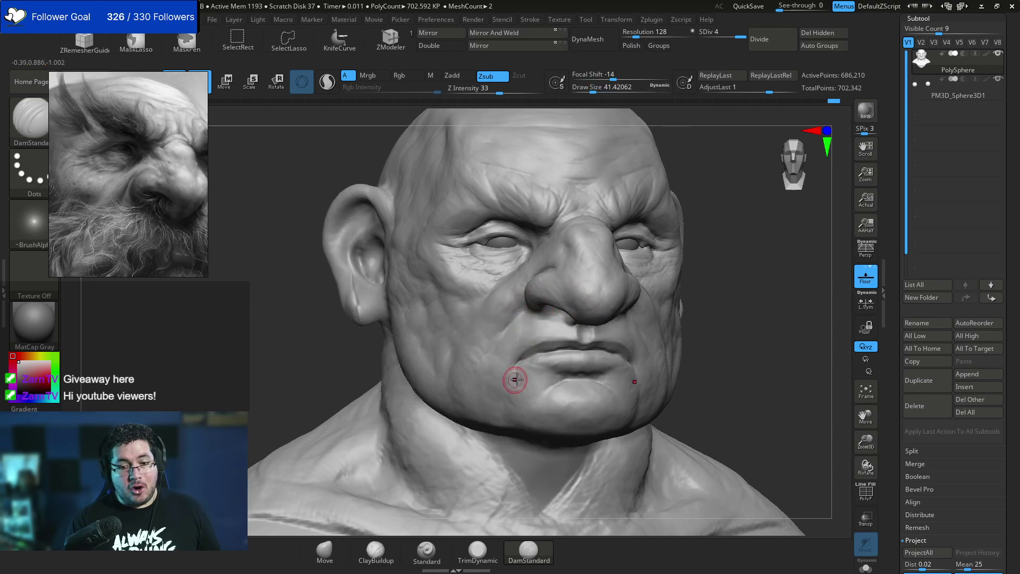
{"action": "key", "text": "ctrl+z"}
Carve a fine crease at the corner of the mouth with DamStandard at a draw size of about 27.
{"action": "key", "text": "b"}
{"action": "key", "text": "d"}
{"action": "key", "text": "s"}
{"action": "key", "text": "space"}
{"action": "left_click_drag", "start_coordinate": [534, 362], "coordinate": [529, 363]}
{"action": "left_click_drag", "start_coordinate": [529, 349], "coordinate": [513, 369]}
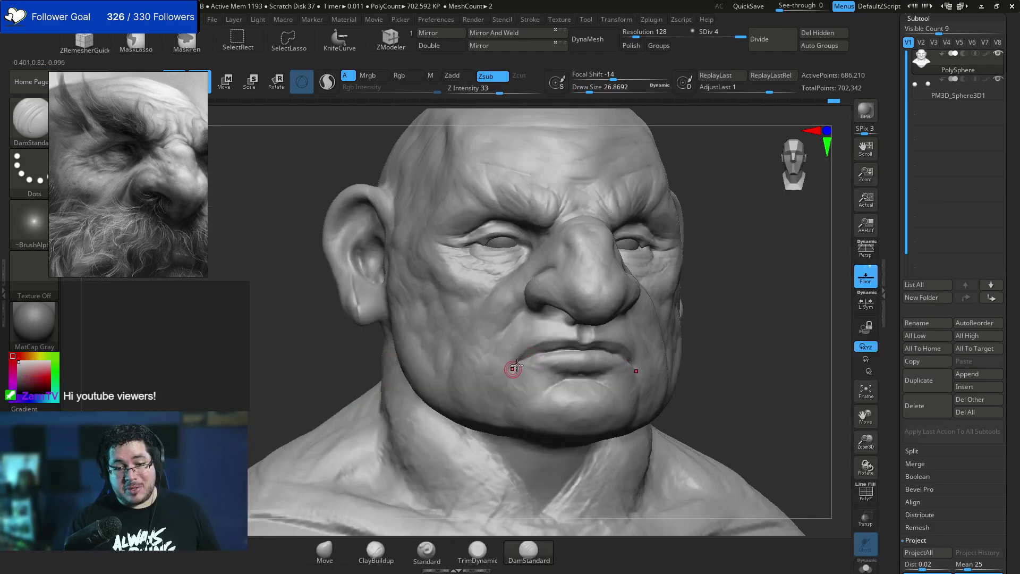
Deepen the nasolabial fold beside the nostril with DamStandard at a draw size of about 41.
{"action": "left_click_drag", "start_coordinate": [786, 325], "coordinate": [722, 318]}
{"action": "left_click_drag", "start_coordinate": [412, 401], "coordinate": [508, 374]}
{"action": "key", "text": "]"}
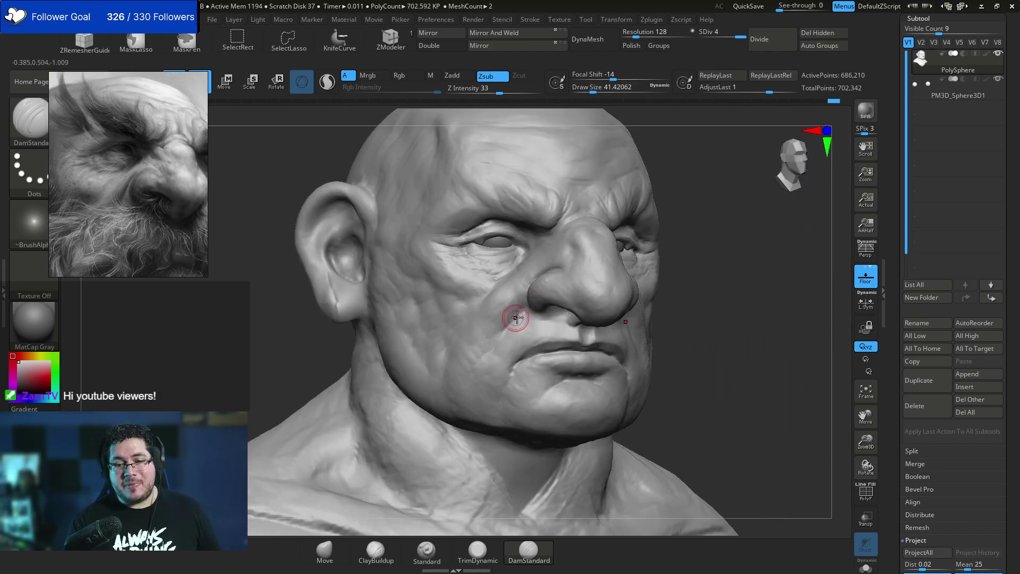
{"action": "left_click_drag", "start_coordinate": [715, 292], "coordinate": [645, 269]}
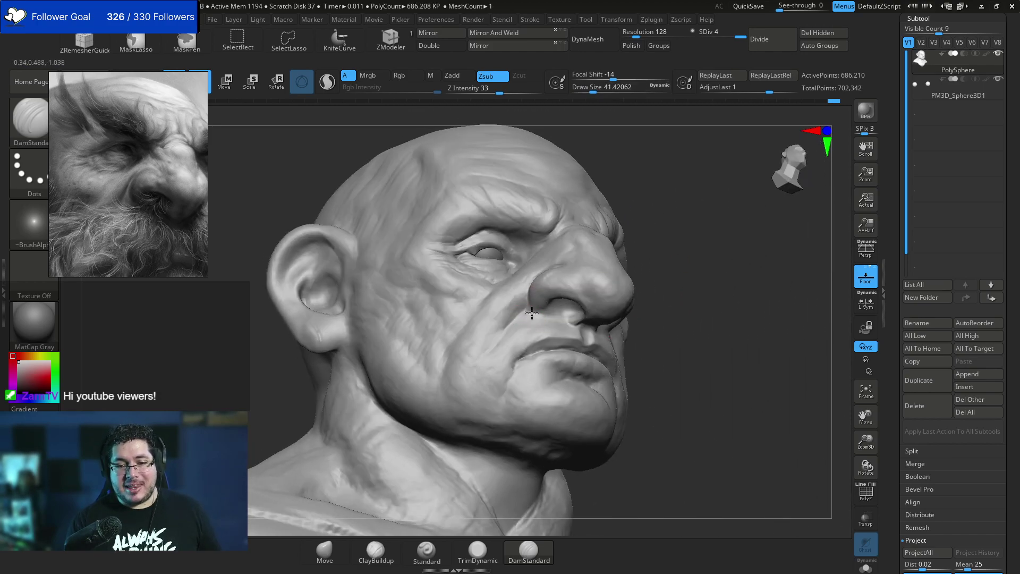
{"action": "left_click_drag", "start_coordinate": [701, 289], "coordinate": [594, 291]}
Build up the upper lip area beneath the nostrils with ClayBuildup at draw sizes of about 54 to 56.
{"action": "key", "text": "b"}
{"action": "key", "text": "c"}
{"action": "key", "text": "b"}
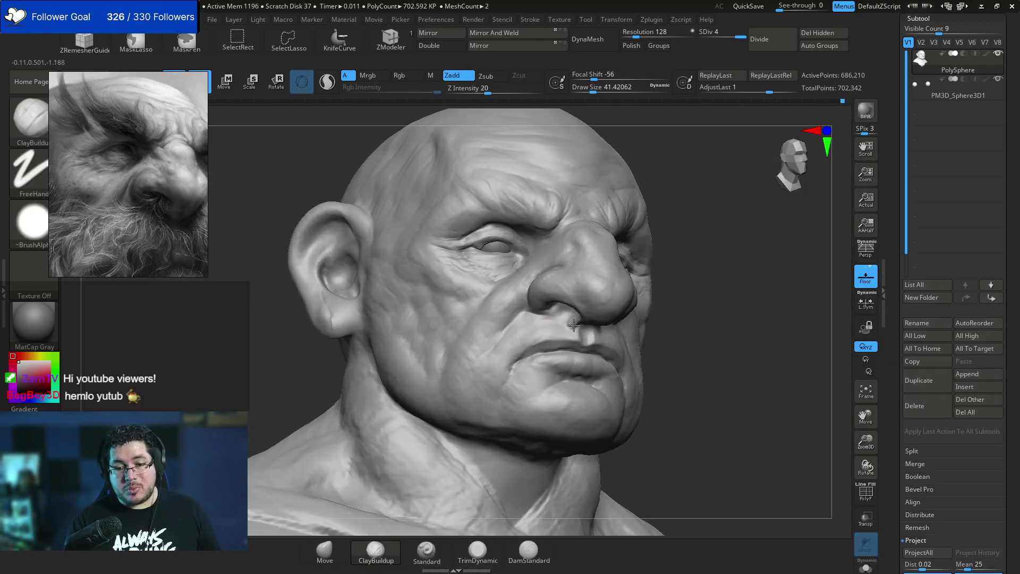
{"action": "key", "text": "space"}
{"action": "left_click_drag", "start_coordinate": [574, 332], "coordinate": [578, 331]}
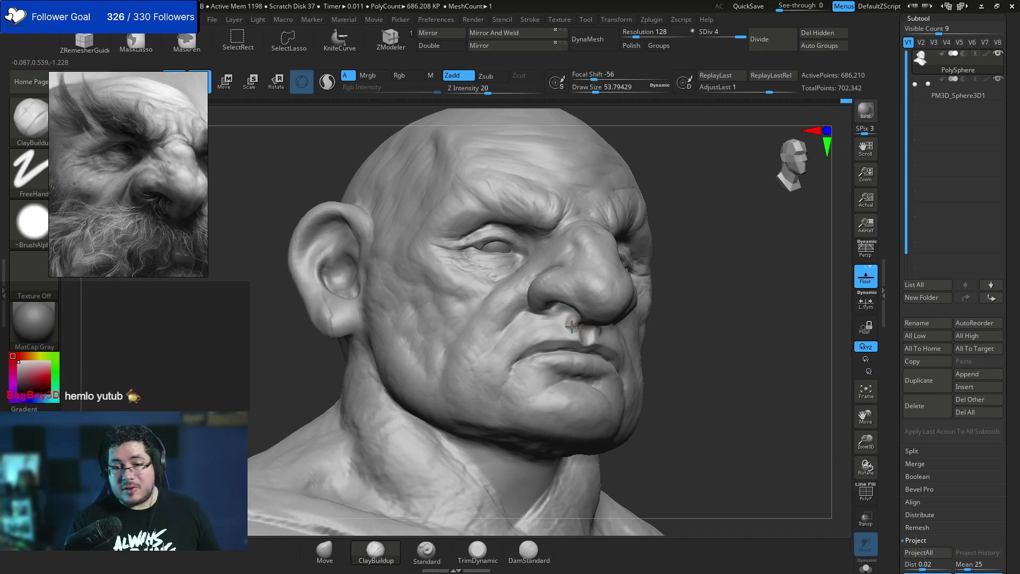
{"action": "mouse_move", "coordinate": [696, 312]}
{"action": "left_mouse_down"}
{"action": "mouse_move", "coordinate": [602, 333]}
{"action": "mouse_move", "coordinate": [608, 322]}
{"action": "left_mouse_up"}
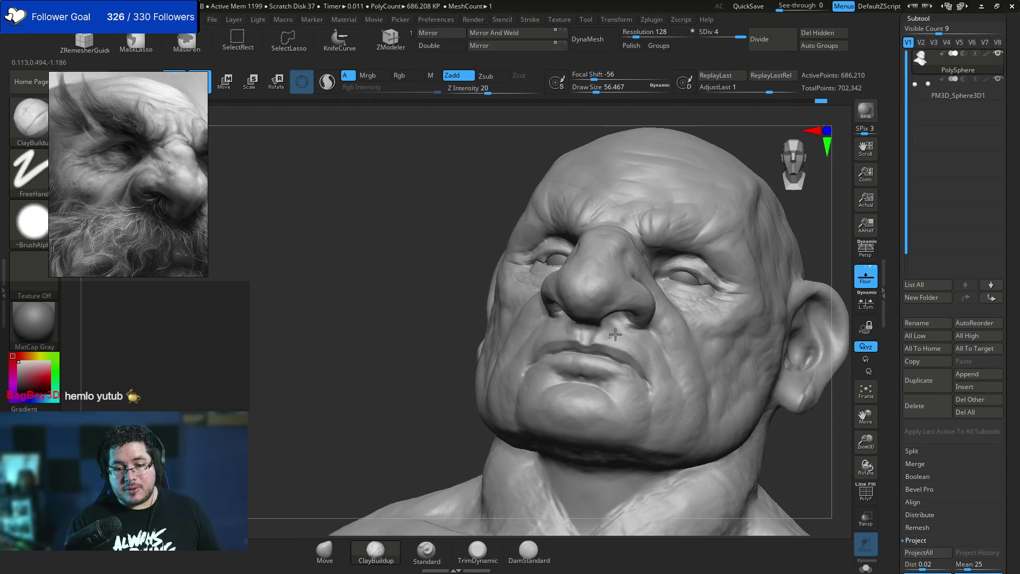
{"action": "left_click_drag", "start_coordinate": [433, 391], "coordinate": [512, 405]}
Refine the philtrum and upper lip with ClayBuildup at draw sizes of about 77 down to 56, and smooth the area.
{"action": "key", "text": "space"}
{"action": "left_click_drag", "start_coordinate": [554, 341], "coordinate": [560, 341]}
{"action": "left_click_drag", "start_coordinate": [580, 321], "coordinate": [586, 322]}
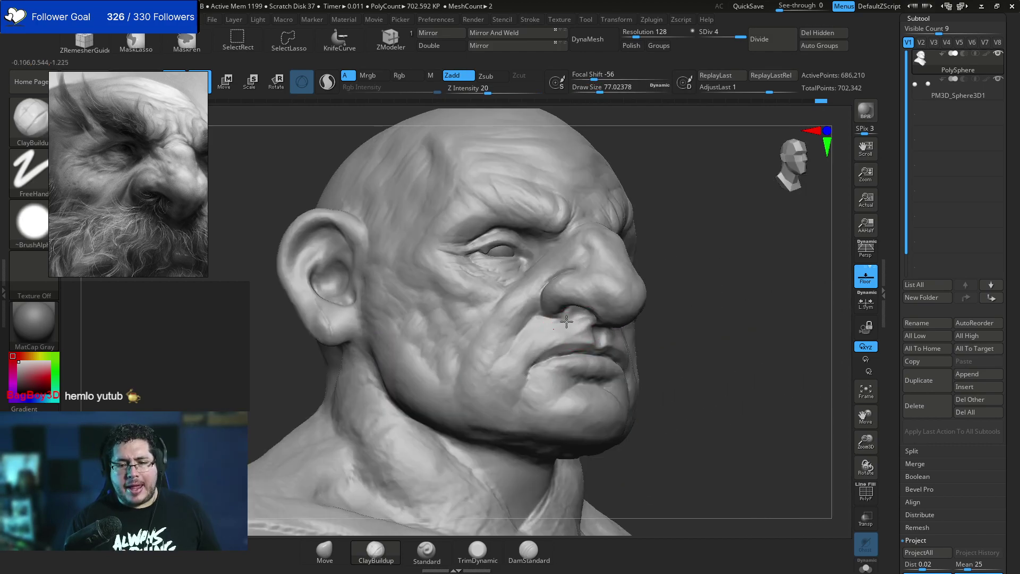
{"action": "key", "text": "space"}
{"action": "left_click_drag", "start_coordinate": [586, 327], "coordinate": [582, 328]}
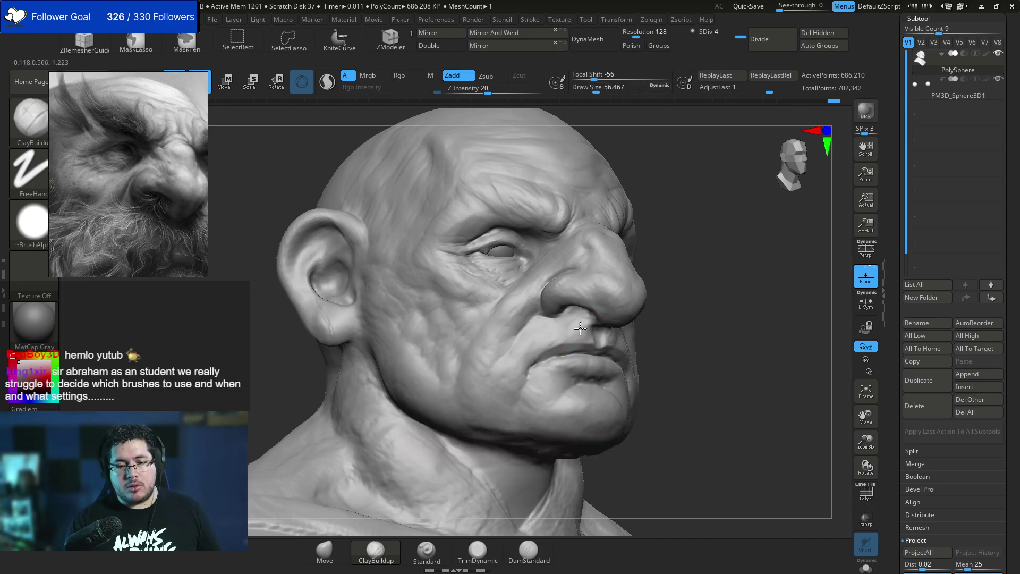
{"action": "left_click_drag", "start_coordinate": [690, 329], "coordinate": [640, 328], "text": "shift"}
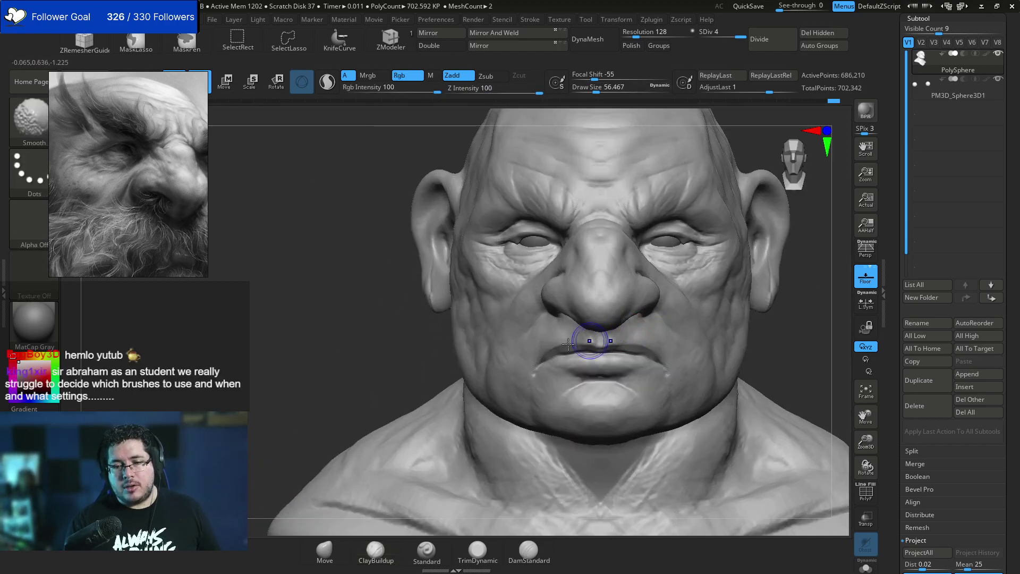
Build up the lower cheek beside the nasolabial fold with ClayBuildup at draw sizes of about 74 to 87.
{"action": "left_click_drag", "start_coordinate": [363, 389], "coordinate": [549, 339]}
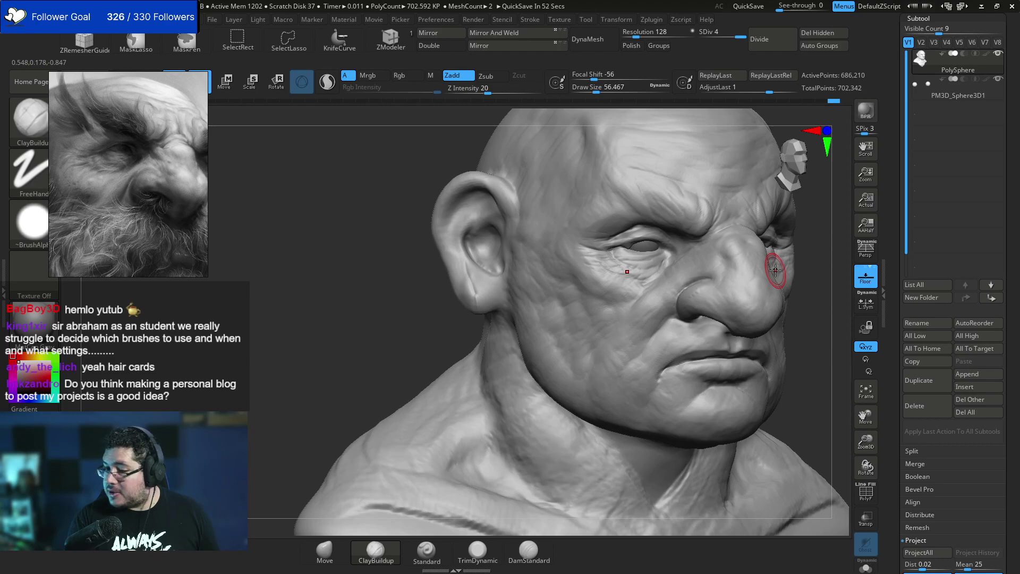
{"action": "left_click_drag", "start_coordinate": [424, 352], "coordinate": [373, 324], "text": "alt"}
{"action": "left_click_drag", "start_coordinate": [721, 335], "coordinate": [683, 330], "text": "alt"}
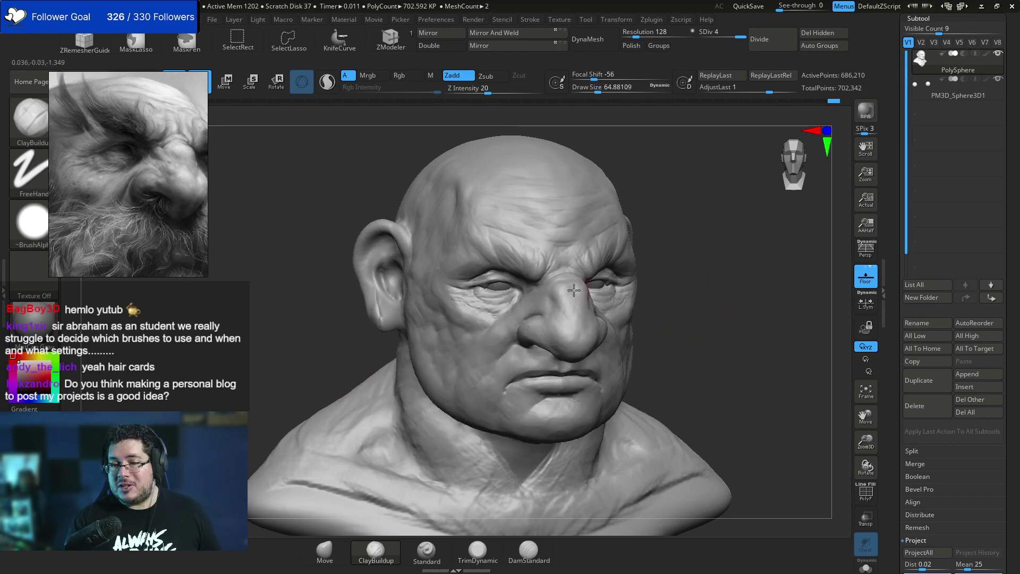
{"action": "left_click_drag", "start_coordinate": [644, 243], "coordinate": [689, 292]}
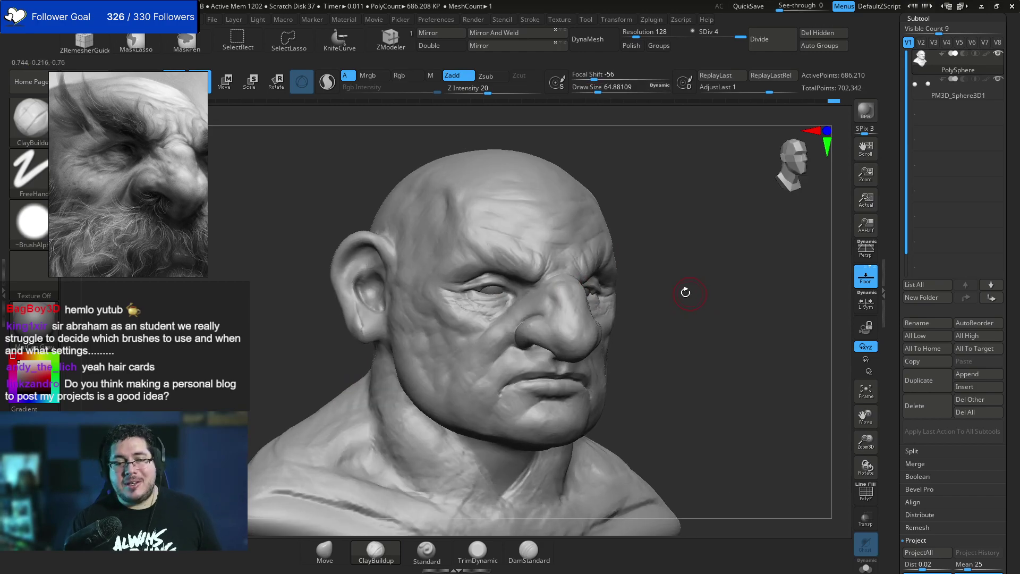
{"action": "key", "text": "space"}
{"action": "key", "text": "space"}
{"action": "left_click_drag", "start_coordinate": [481, 351], "coordinate": [484, 351]}
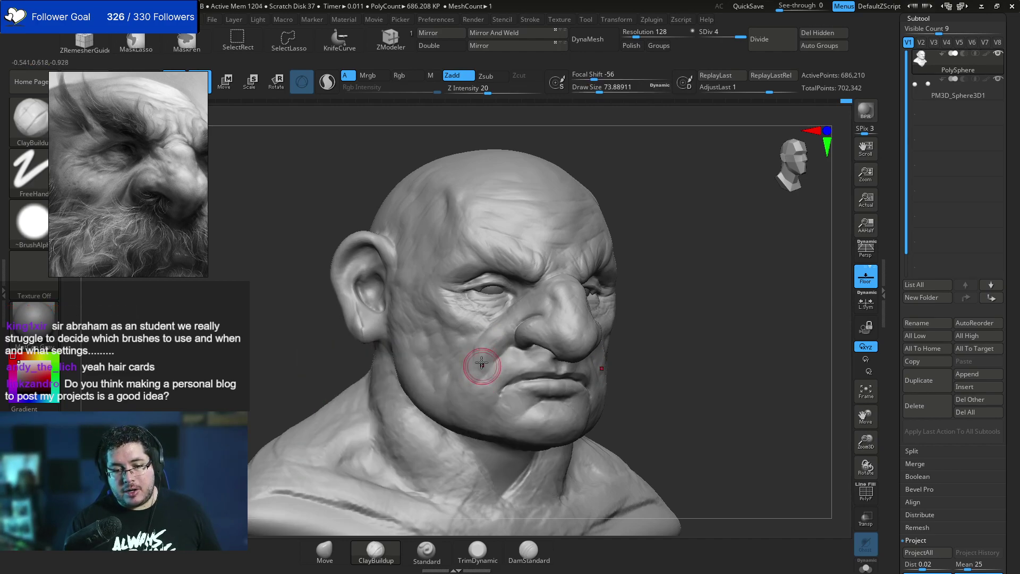
{"action": "key", "text": "bracketright"}
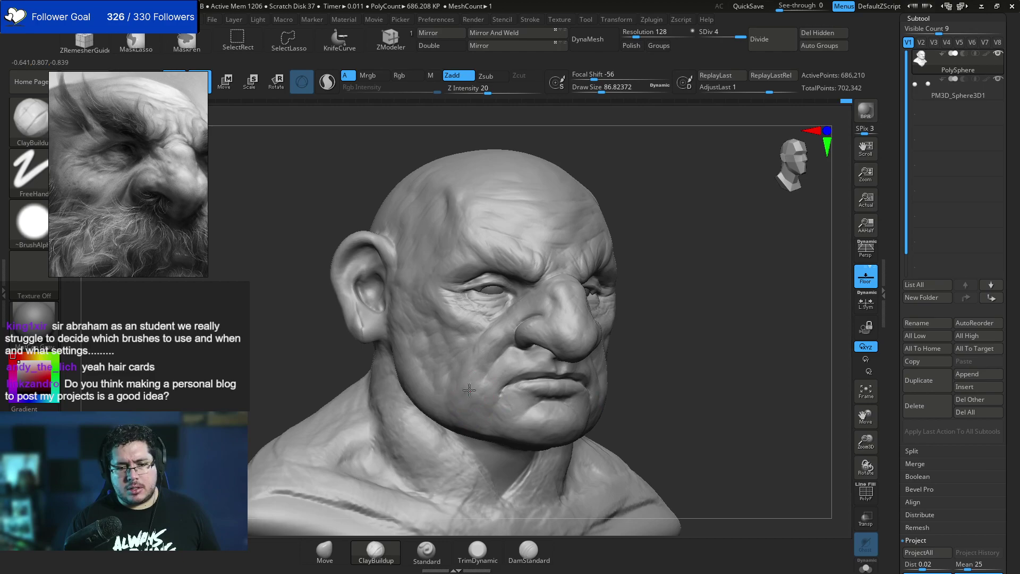
Add volume along the jawline and the side of the chin with ClayBuildup at a draw size of about 87.
{"action": "left_click_drag", "start_coordinate": [646, 375], "coordinate": [560, 365]}
{"action": "mouse_move", "coordinate": [645, 351]}
{"action": "left_mouse_down"}
{"action": "mouse_move", "coordinate": [733, 327]}
{"action": "mouse_move", "coordinate": [638, 342]}
{"action": "left_mouse_up"}
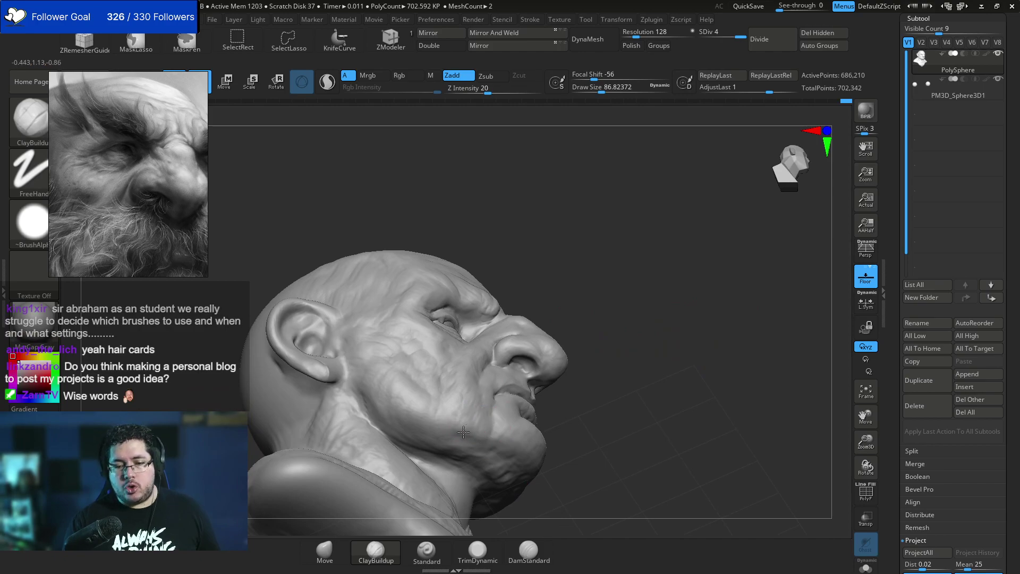
{"action": "left_click_drag", "start_coordinate": [472, 443], "coordinate": [497, 423]}
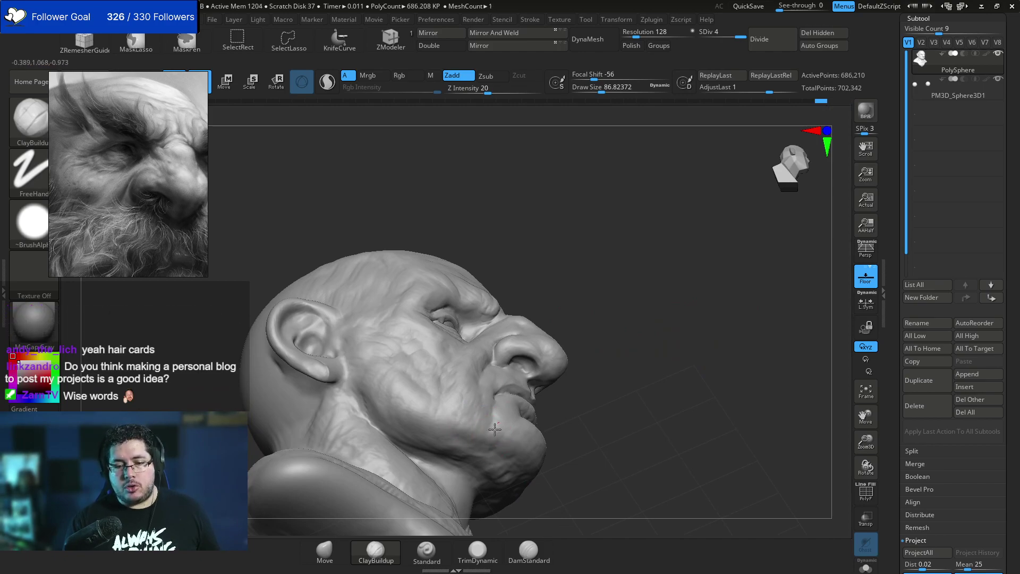
{"action": "left_click_drag", "start_coordinate": [580, 411], "coordinate": [564, 438]}
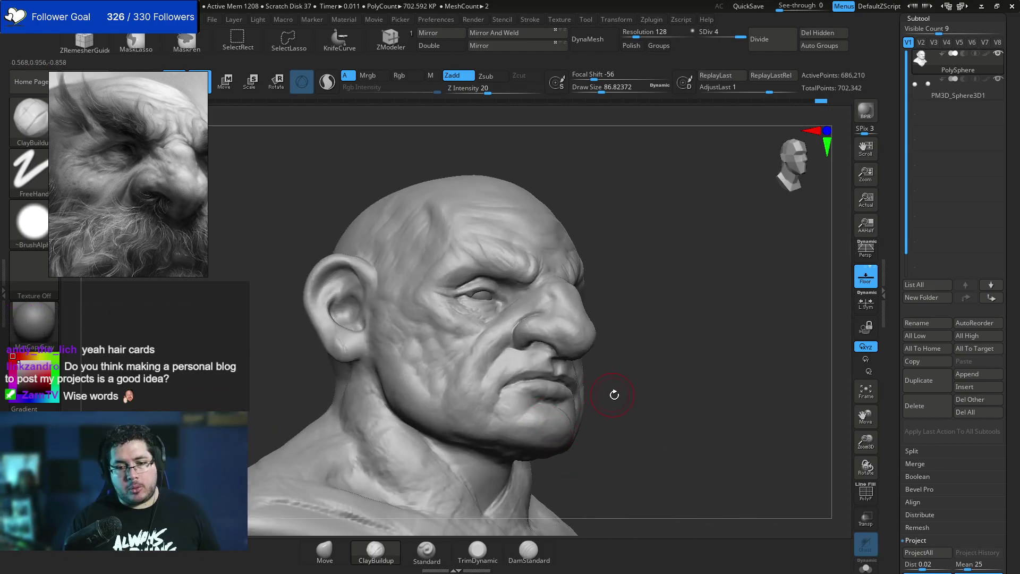
Refine the inner eye corner beside the nose bridge with ClayBuildup at a draw size of about 22.
{"action": "left_click_drag", "start_coordinate": [640, 419], "coordinate": [592, 398]}
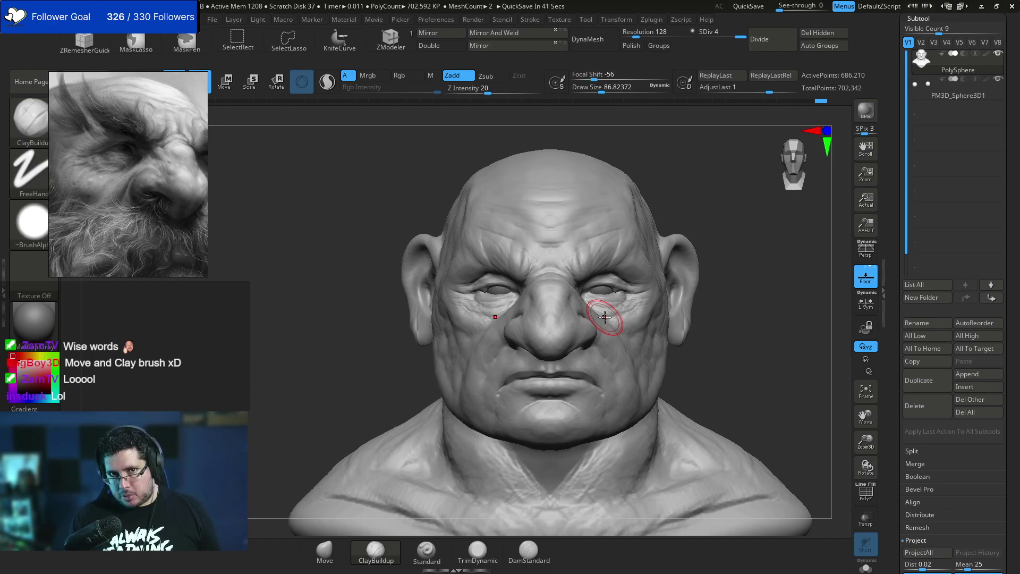
{"action": "left_click_drag", "start_coordinate": [762, 337], "coordinate": [818, 340]}
{"action": "left_click_drag", "start_coordinate": [765, 327], "coordinate": [762, 352], "text": "alt"}
{"action": "left_click_drag", "start_coordinate": [602, 89], "coordinate": [590, 89]}
{"action": "key", "text": "space"}
{"action": "key", "text": "space"}
{"action": "mouse_move", "coordinate": [463, 234]}
{"action": "left_mouse_down"}
{"action": "mouse_move", "coordinate": [470, 246]}
{"action": "mouse_move", "coordinate": [504, 245]}
{"action": "left_mouse_up"}
{"action": "key", "text": "space"}
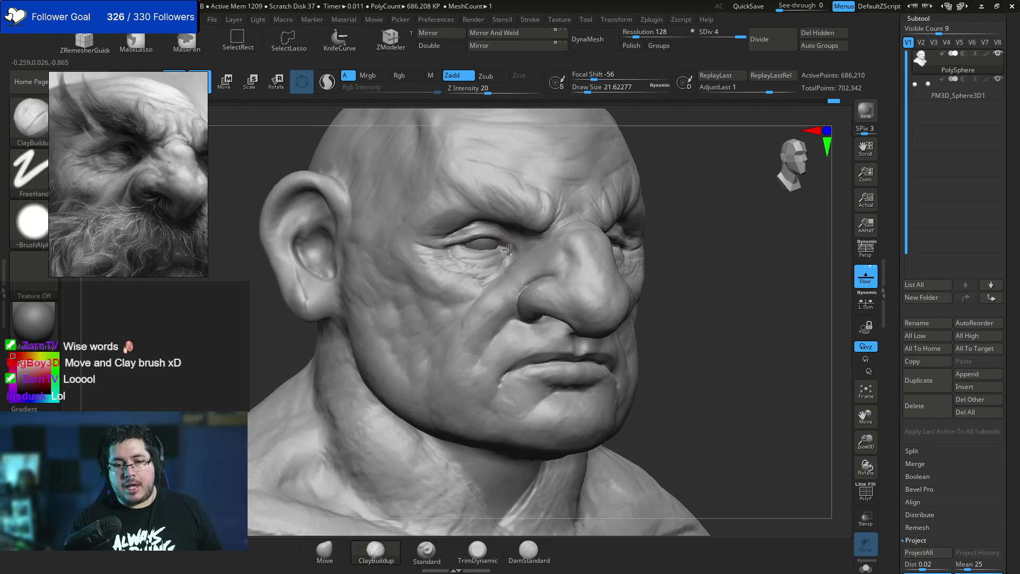
{"action": "left_click_drag", "start_coordinate": [738, 239], "coordinate": [657, 234]}
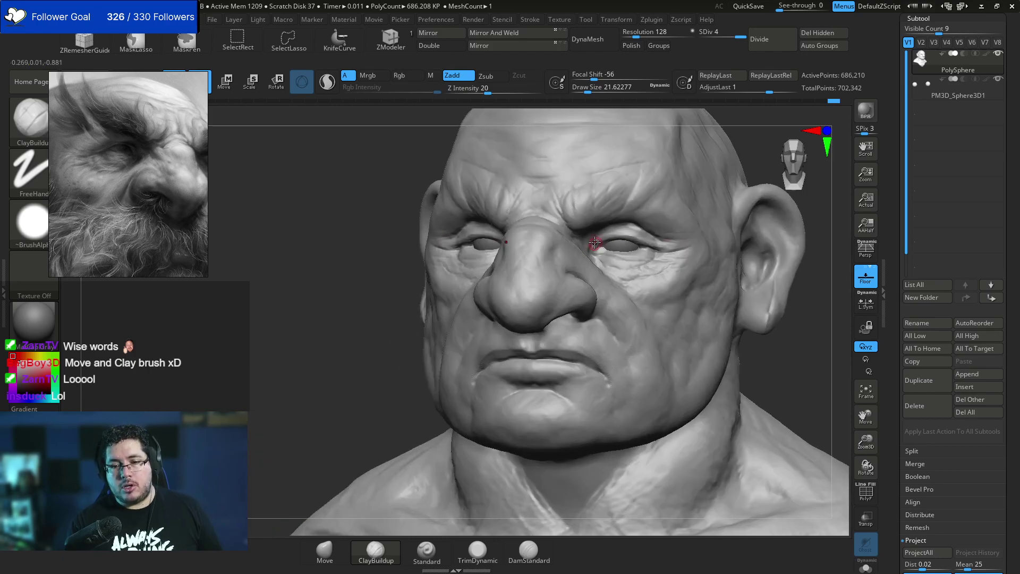
{"action": "left_click_drag", "start_coordinate": [595, 244], "coordinate": [696, 290]}
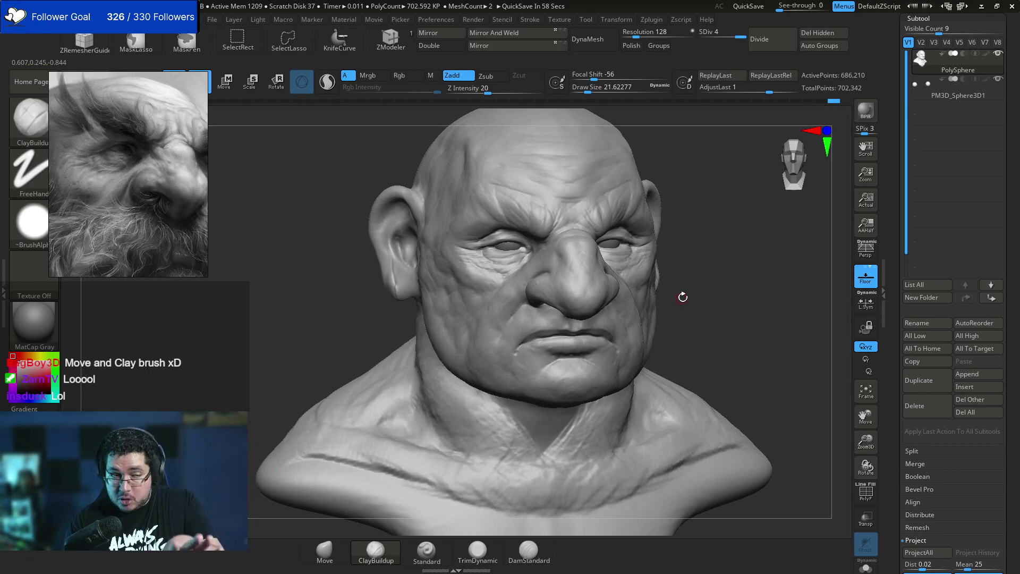
Build up the eye bag and the area beside the inner eye corner with ClayBuildup at draw sizes of about 31 to 37.
{"action": "left_click_drag", "start_coordinate": [330, 340], "coordinate": [420, 339]}
{"action": "key", "text": "space"}
{"action": "left_click_drag", "start_coordinate": [467, 303], "coordinate": [479, 302]}
{"action": "mouse_move", "coordinate": [531, 280]}
{"action": "left_mouse_down"}
{"action": "mouse_move", "coordinate": [521, 284]}
{"action": "mouse_move", "coordinate": [499, 259]}
{"action": "left_mouse_up"}
{"action": "key", "text": "space"}
{"action": "key", "text": "space"}
{"action": "mouse_move", "coordinate": [671, 221]}
{"action": "left_mouse_down"}
{"action": "mouse_move", "coordinate": [740, 223]}
{"action": "mouse_move", "coordinate": [640, 219]}
{"action": "left_mouse_up"}
{"action": "key", "text": "space"}
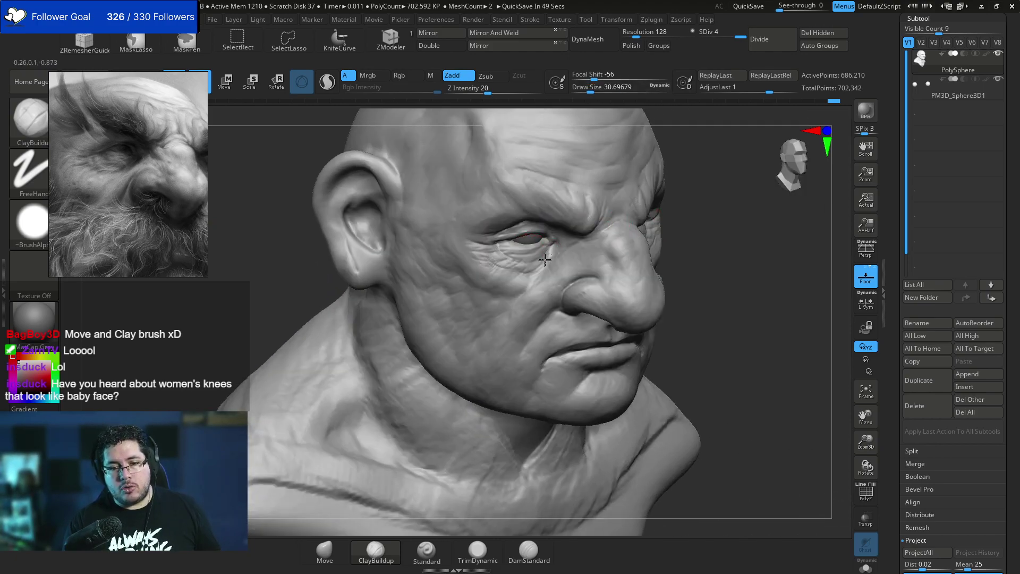
{"action": "key", "text": "space"}
{"action": "left_click_drag", "start_coordinate": [562, 246], "coordinate": [567, 238]}
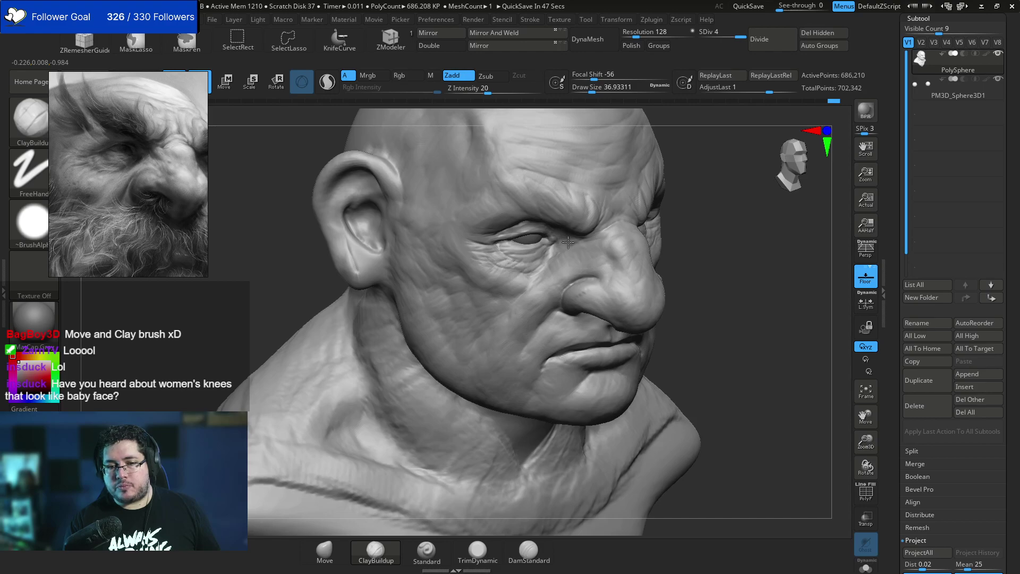
Refine the nasolabial fold beside the nostril with ClayBuildup at a draw size of about 62.
{"action": "left_click_drag", "start_coordinate": [740, 252], "coordinate": [659, 260]}
{"action": "left_click_drag", "start_coordinate": [792, 302], "coordinate": [765, 260], "text": "alt"}
{"action": "left_click_drag", "start_coordinate": [792, 277], "coordinate": [746, 271]}
{"action": "key", "text": "space"}
{"action": "left_click_drag", "start_coordinate": [605, 268], "coordinate": [618, 268]}
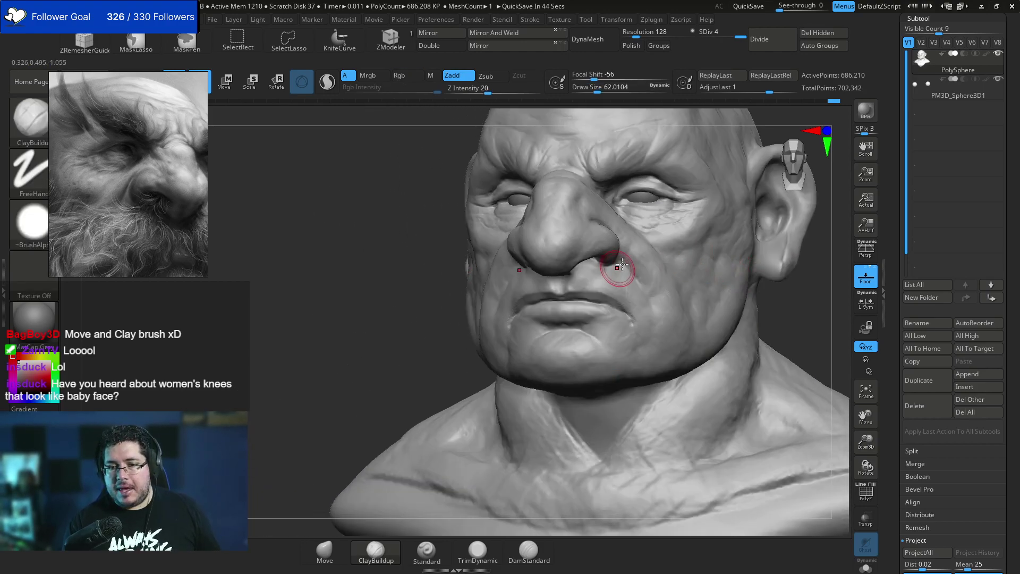
{"action": "left_click_drag", "start_coordinate": [630, 303], "coordinate": [483, 319]}
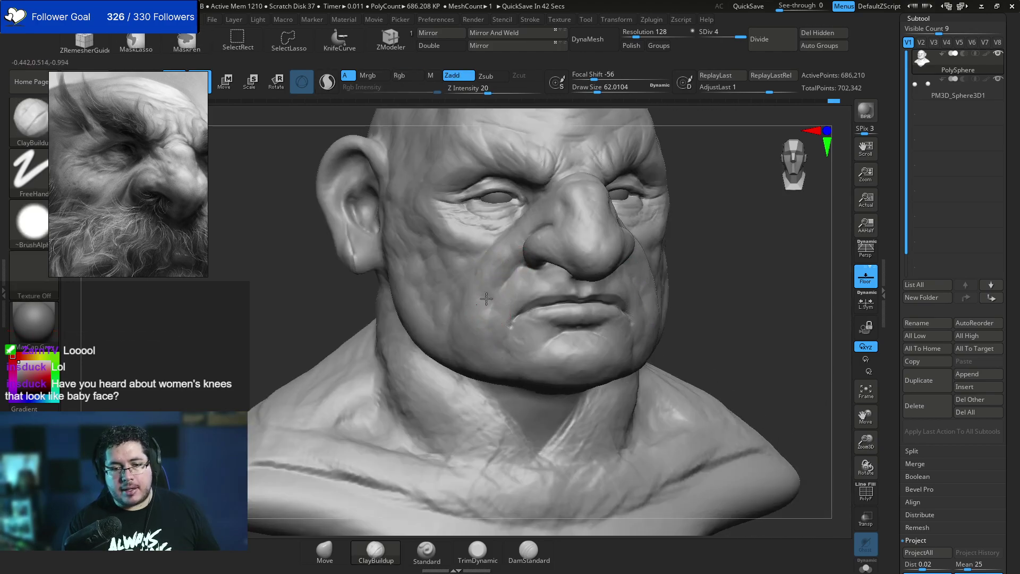
{"action": "left_click_drag", "start_coordinate": [728, 300], "coordinate": [732, 245], "text": "alt"}
Build up the side of the chin and the lower cheek with ClayBuildup at a draw size of about 94.
{"action": "key", "text": "space"}
{"action": "key", "text": "space"}
{"action": "left_click_drag", "start_coordinate": [569, 280], "coordinate": [552, 300]}
{"action": "key", "text": "bracketright"}
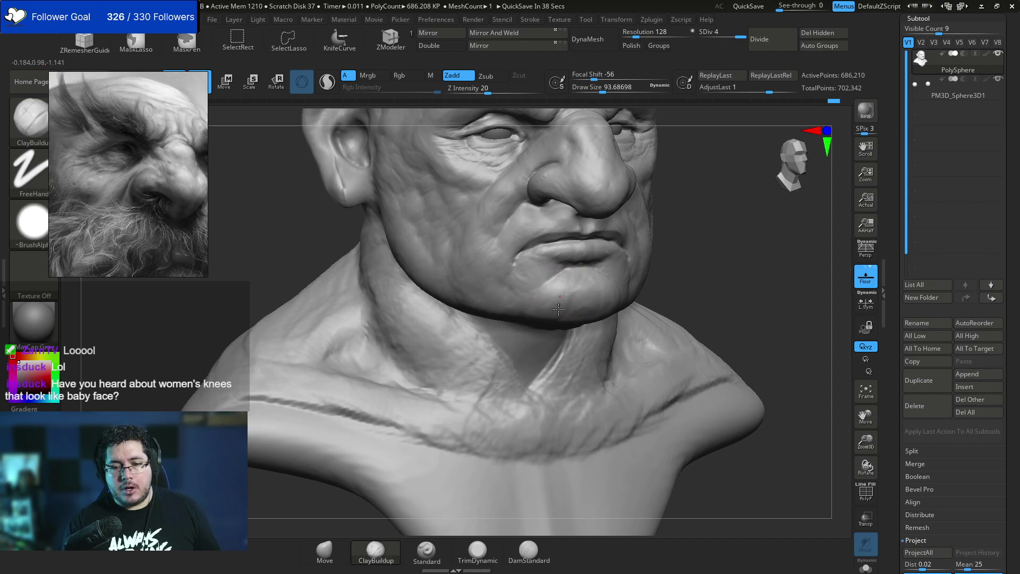
{"action": "left_click_drag", "start_coordinate": [658, 255], "coordinate": [674, 219]}
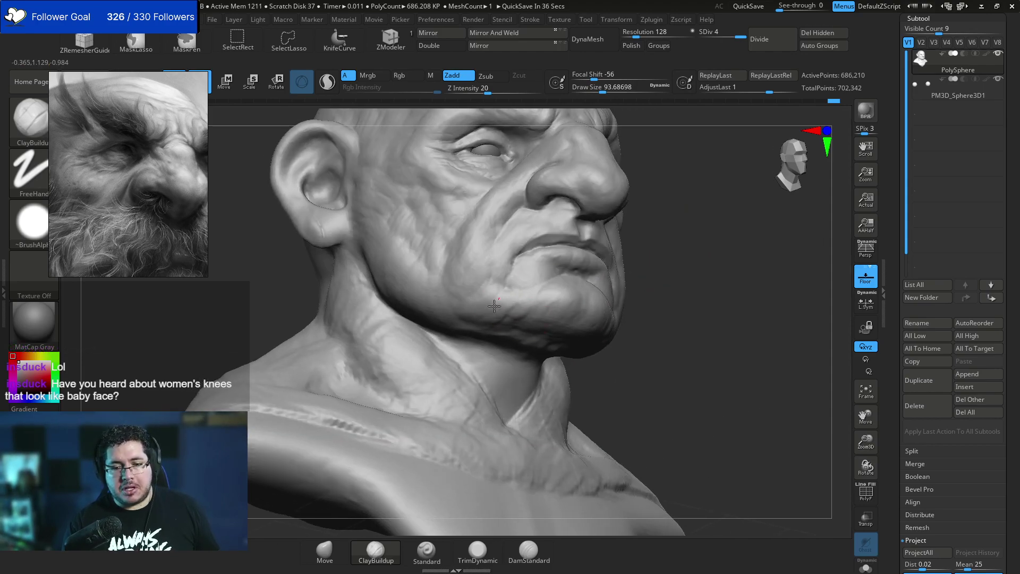
{"action": "mouse_move", "coordinate": [585, 299]}
{"action": "left_mouse_down"}
{"action": "mouse_move", "coordinate": [603, 251]}
{"action": "mouse_move", "coordinate": [598, 295]}
{"action": "mouse_move", "coordinate": [596, 274]}
{"action": "left_mouse_up"}
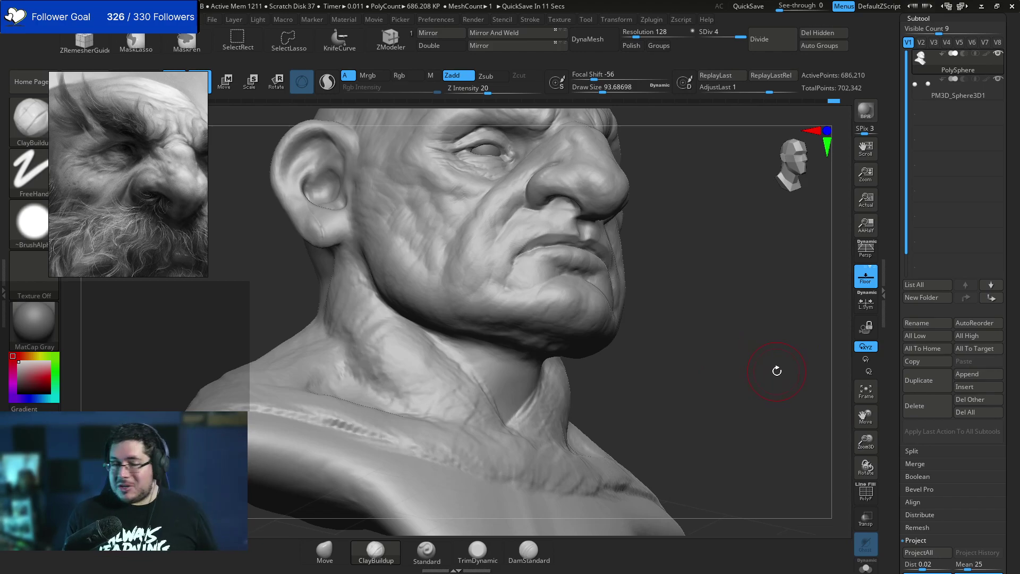
{"action": "left_click_drag", "start_coordinate": [654, 310], "coordinate": [678, 269]}
Sharpen the creases around the mouth with the DamStandard brush.
{"action": "key", "text": "b"}
{"action": "key", "text": "d"}
{"action": "key", "text": "s"}
{"action": "key", "text": "space"}
{"action": "mouse_move", "coordinate": [524, 321]}
{"action": "left_mouse_down"}
{"action": "mouse_move", "coordinate": [470, 341]}
{"action": "mouse_move", "coordinate": [454, 360]}
{"action": "mouse_move", "coordinate": [479, 334]}
{"action": "left_mouse_up"}
{"action": "key", "text": "space"}
{"action": "key", "text": "space"}
{"action": "mouse_move", "coordinate": [524, 329]}
{"action": "right_mouse_down"}
{"action": "mouse_move", "coordinate": [555, 324]}
{"action": "mouse_move", "coordinate": [552, 304]}
{"action": "mouse_move", "coordinate": [549, 314]}
{"action": "right_mouse_up"}
Refine the philtrum with ClayBuildup at a draw size of about 41 and the upper nose bridge at about 54.
{"action": "key", "text": "b"}
{"action": "key", "text": "c"}
{"action": "key", "text": "b"}
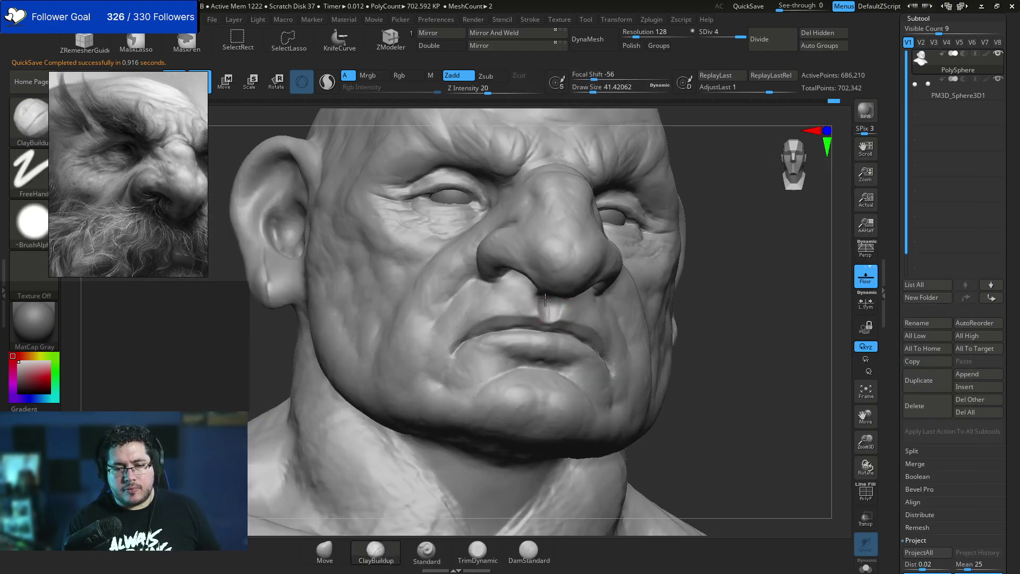
{"action": "right_click_drag", "start_coordinate": [760, 296], "coordinate": [758, 279], "text": "ctrl"}
{"action": "right_click_drag", "start_coordinate": [758, 279], "coordinate": [704, 295]}
{"action": "key", "text": "space"}
{"action": "left_click_drag", "start_coordinate": [697, 297], "coordinate": [704, 298]}
{"action": "key", "text": "bracketleft"}
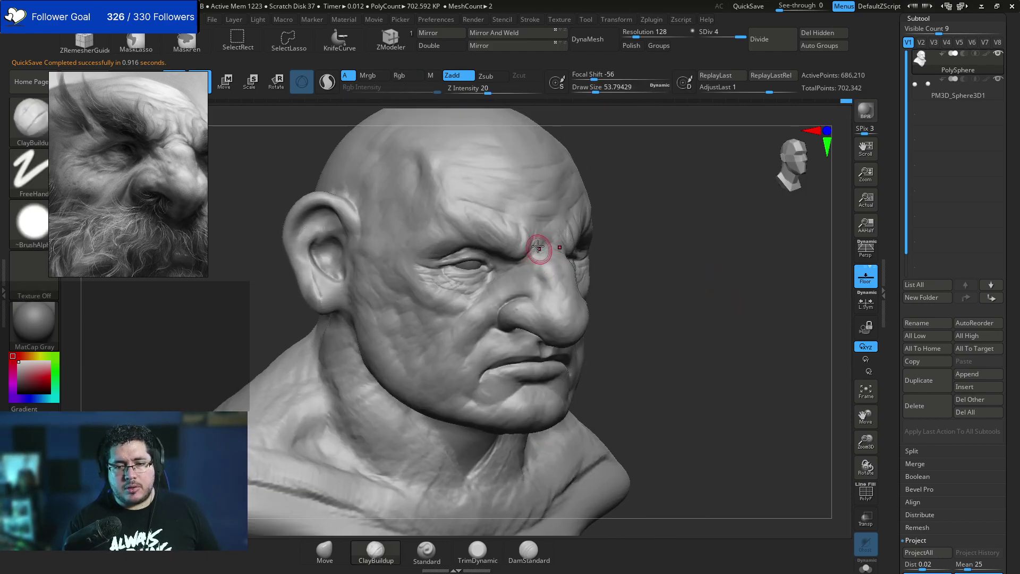
Append a sphere as a new subtool and make it the active subtool.
{"action": "right_click_drag", "start_coordinate": [653, 241], "coordinate": [637, 258]}
{"action": "right_click_drag", "start_coordinate": [648, 343], "coordinate": [675, 318], "text": "ctrl"}
{"action": "right_click_drag", "start_coordinate": [676, 317], "coordinate": [708, 285], "text": "shift"}
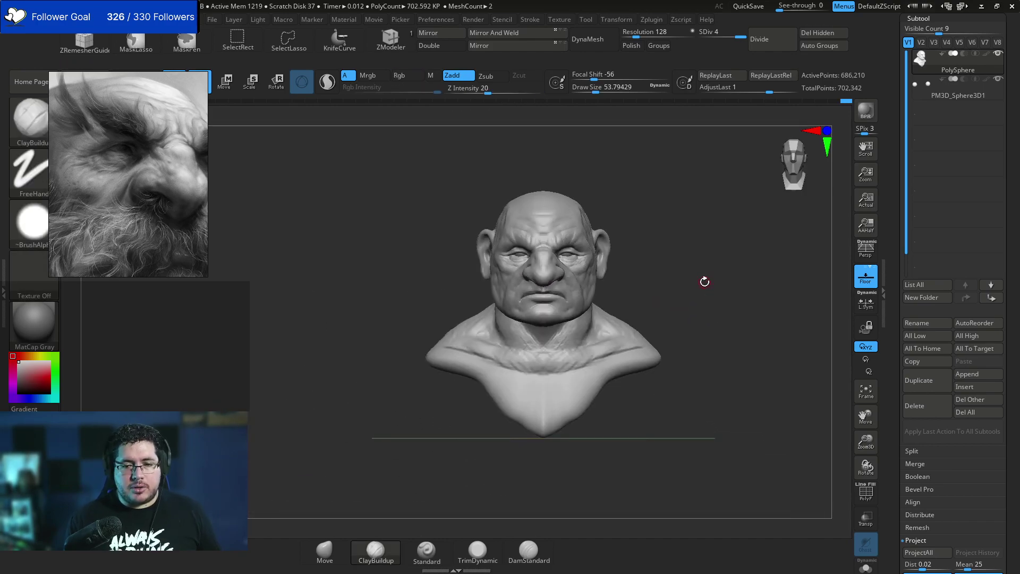
{"action": "left_click", "coordinate": [966, 374]}
{"action": "left_click", "coordinate": [614, 358]}
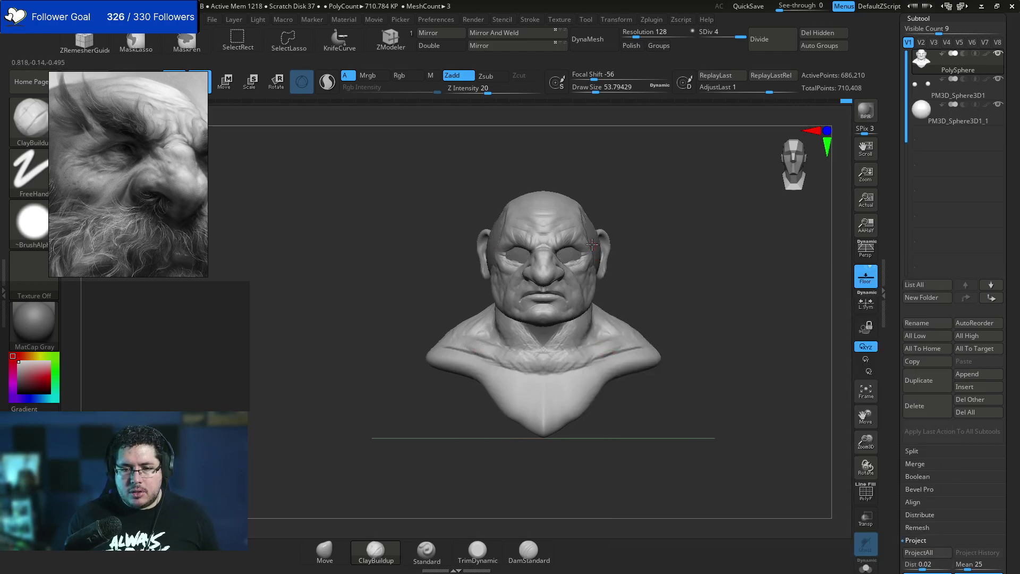
{"action": "left_click_drag", "start_coordinate": [372, 382], "coordinate": [447, 382]}
{"action": "scroll", "coordinate": [111, 217], "scroll_direction": "down", "scroll_amount": 8}
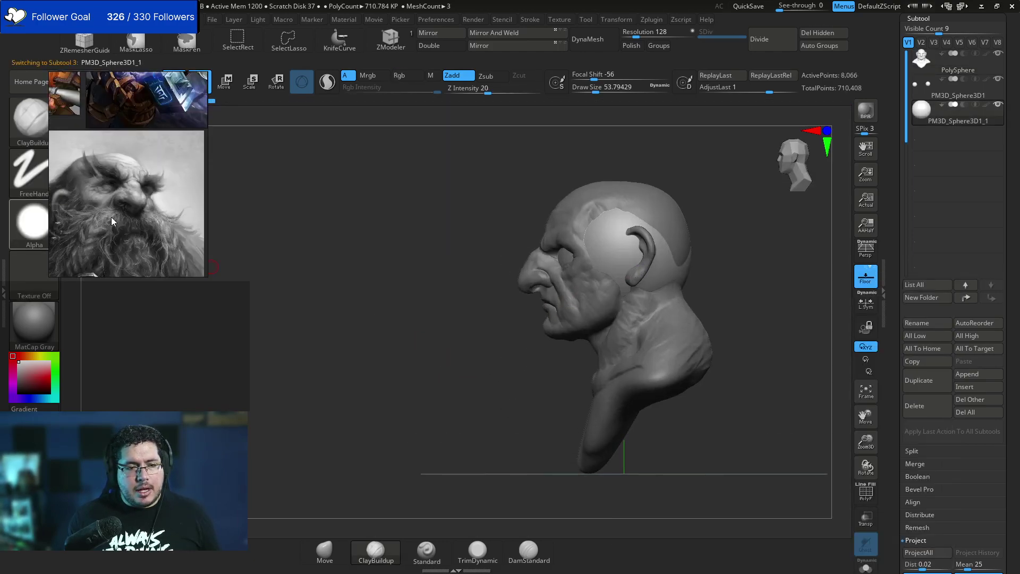
{"action": "scroll", "coordinate": [196, 238], "scroll_direction": "down", "scroll_amount": 2}
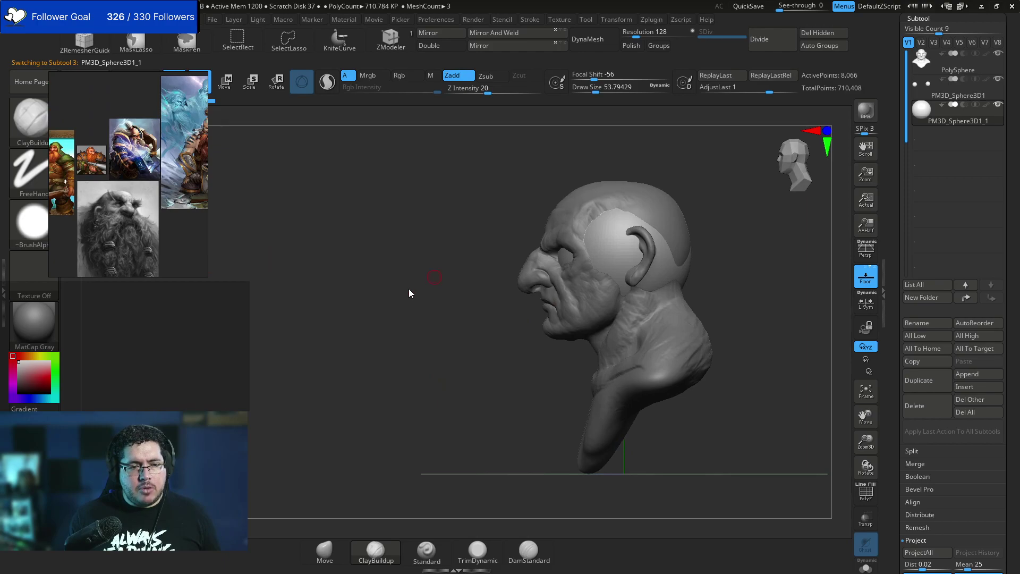
Move the sphere forward and down so it sits in front of the mouth and chin.
{"action": "key", "text": "w"}
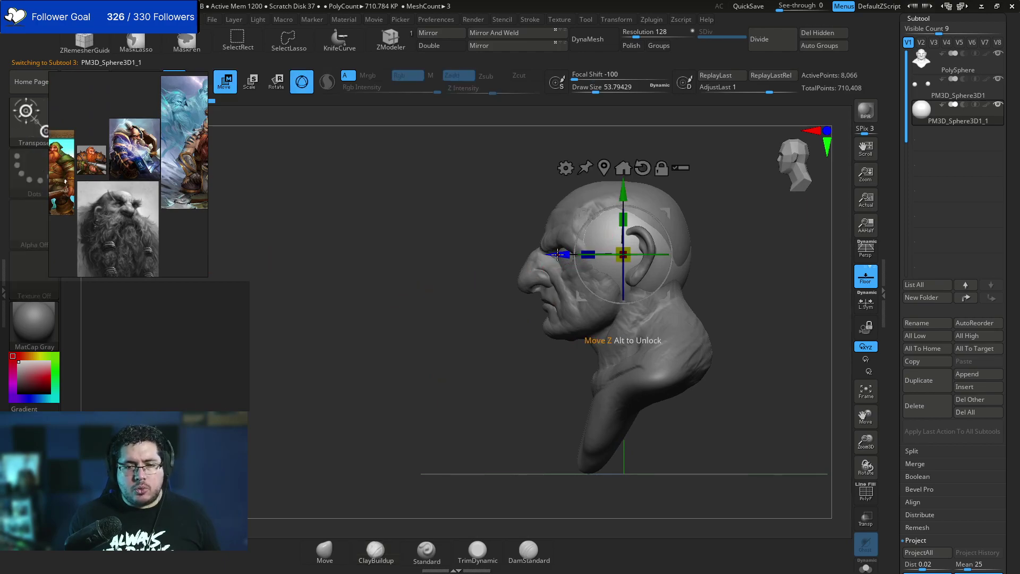
{"action": "left_click_drag", "start_coordinate": [619, 251], "coordinate": [537, 250]}
{"action": "left_click_drag", "start_coordinate": [531, 203], "coordinate": [502, 257]}
{"action": "key", "text": "ctrl+z"}
{"action": "left_click_drag", "start_coordinate": [534, 194], "coordinate": [534, 270]}
{"action": "left_click_drag", "start_coordinate": [396, 313], "coordinate": [444, 317]}
{"action": "left_click_drag", "start_coordinate": [444, 318], "coordinate": [412, 330], "text": "alt"}
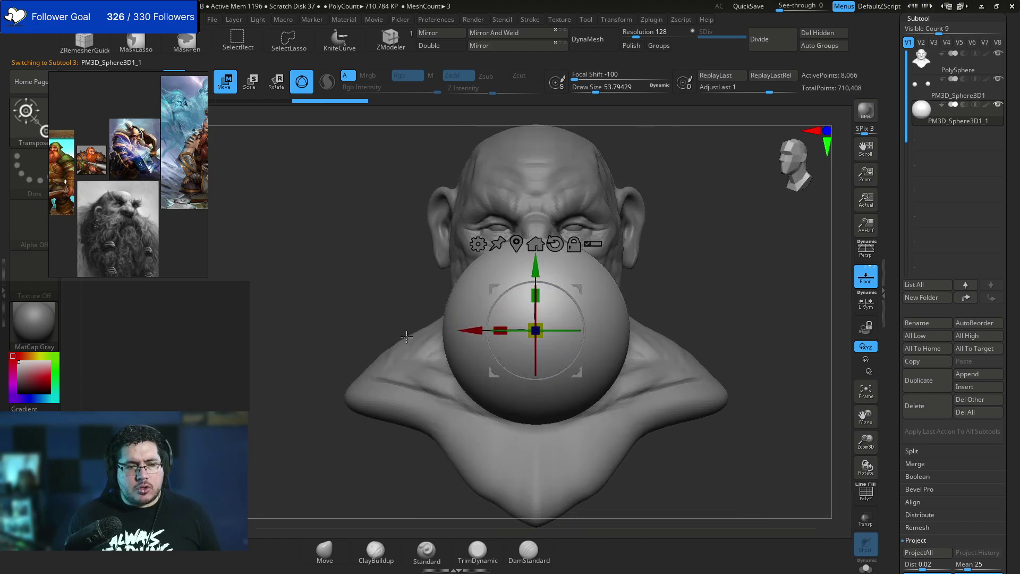
Examine the dwarf reference images for the beard's overall shape, length and braids.
{"action": "scroll", "coordinate": [106, 183], "scroll_direction": "up", "scroll_amount": 4}
{"action": "scroll", "coordinate": [77, 152], "scroll_direction": "down", "scroll_amount": 3}
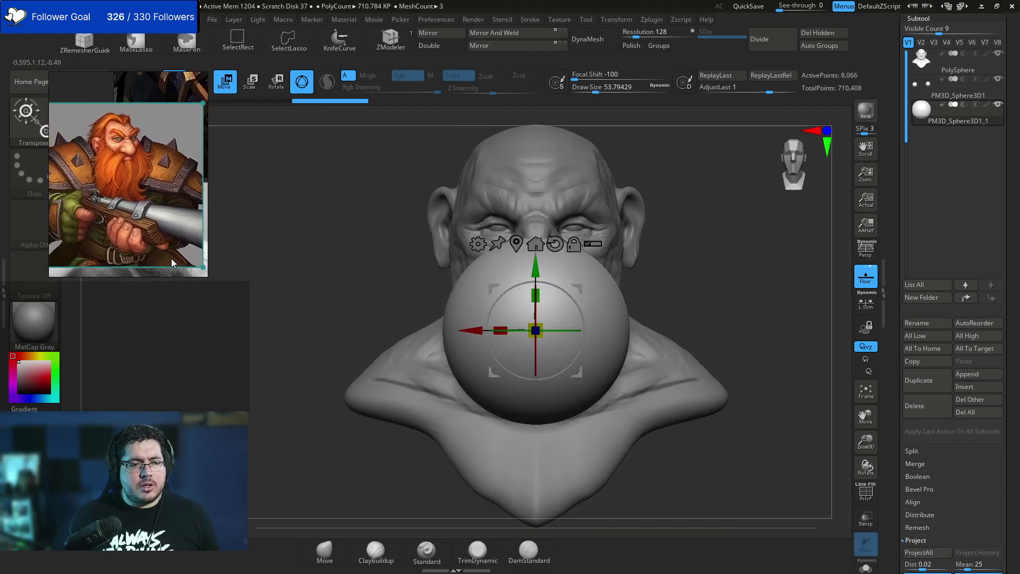
{"action": "scroll", "coordinate": [131, 168], "scroll_direction": "down", "scroll_amount": 3}
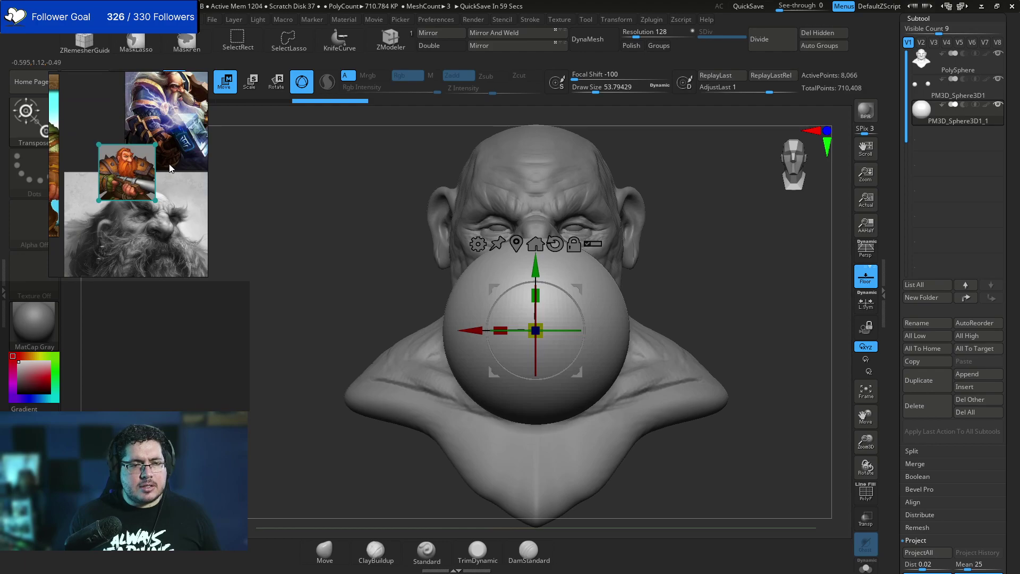
{"action": "scroll", "coordinate": [122, 186], "scroll_direction": "up", "scroll_amount": 5}
{"action": "scroll", "coordinate": [154, 176], "scroll_direction": "down", "scroll_amount": 2}
{"action": "scroll", "coordinate": [122, 163], "scroll_direction": "up", "scroll_amount": 4}
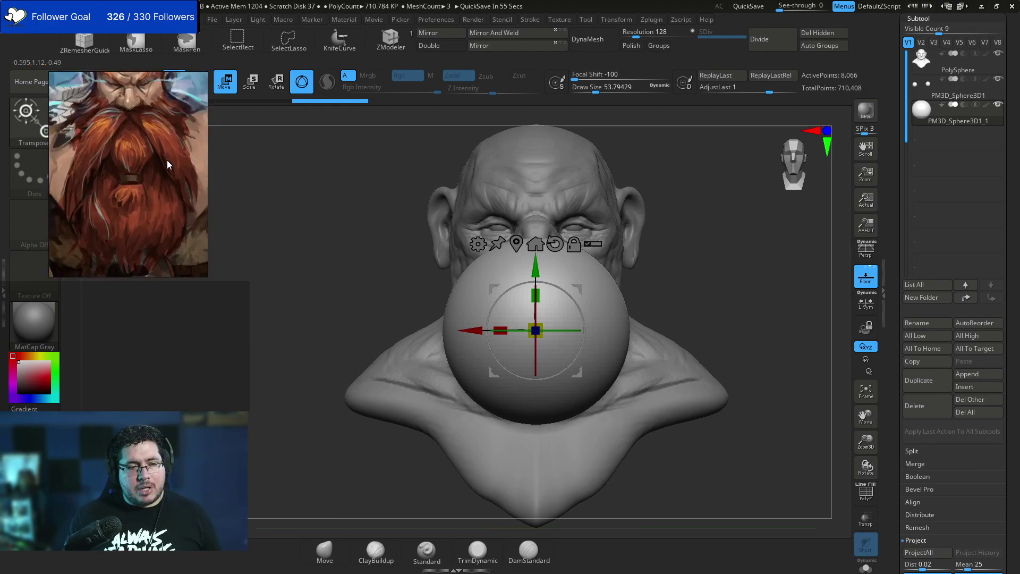
{"action": "scroll", "coordinate": [168, 168], "scroll_direction": "down", "scroll_amount": 4}
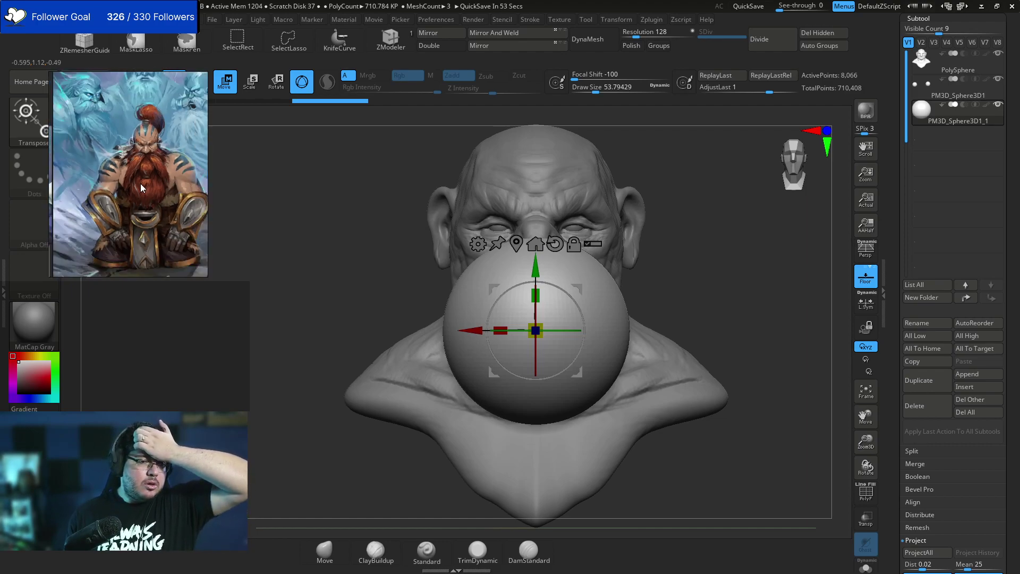
{"action": "middle_click_drag", "start_coordinate": [73, 240], "coordinate": [134, 166]}
{"action": "scroll", "coordinate": [98, 202], "scroll_direction": "up", "scroll_amount": 2}
{"action": "scroll", "coordinate": [140, 166], "scroll_direction": "up", "scroll_amount": 3}
{"action": "middle_click_drag", "start_coordinate": [155, 226], "coordinate": [127, 162]}
{"action": "scroll", "coordinate": [132, 164], "scroll_direction": "up", "scroll_amount": 2}
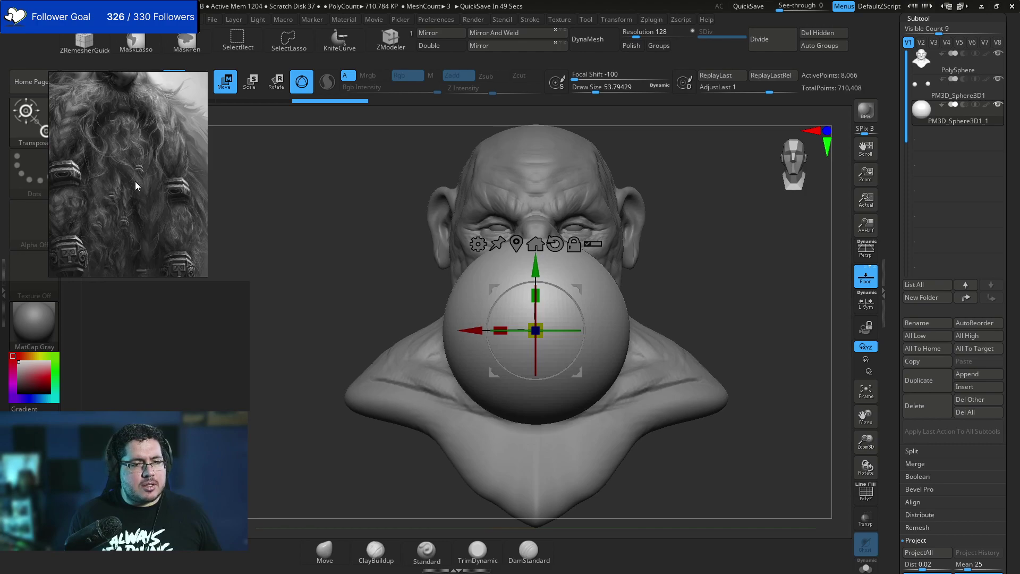
{"action": "scroll", "coordinate": [141, 170], "scroll_direction": "down", "scroll_amount": 3}
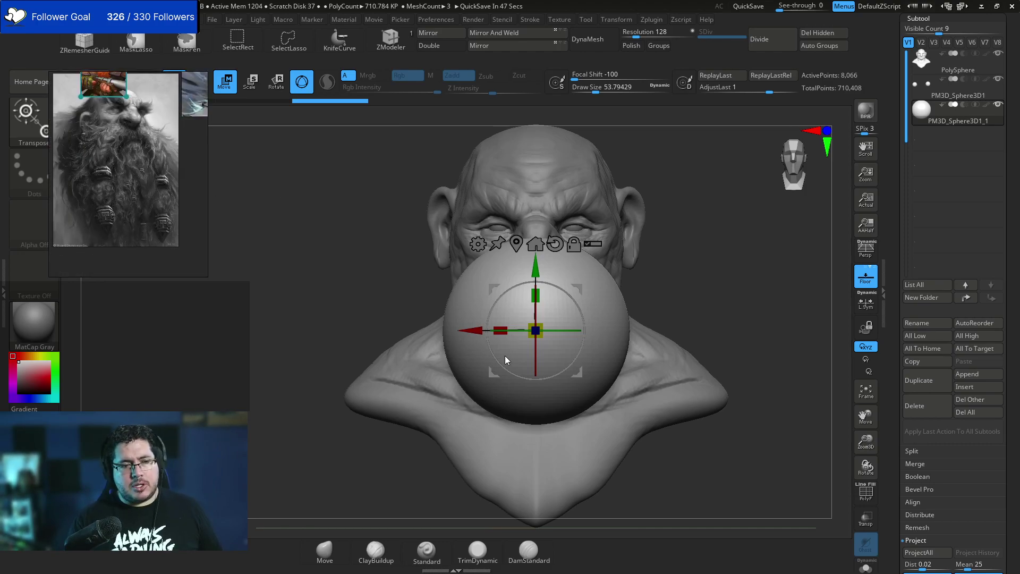
View the sphere from the side and select the Move brush with a draw size of 1000.
{"action": "mouse_move", "coordinate": [382, 304]}
{"action": "left_mouse_down"}
{"action": "mouse_move", "coordinate": [599, 276]}
{"action": "mouse_move", "coordinate": [688, 278]}
{"action": "left_mouse_up"}
{"action": "key", "text": "b"}
{"action": "key", "text": "c"}
{"action": "key", "text": "b"}
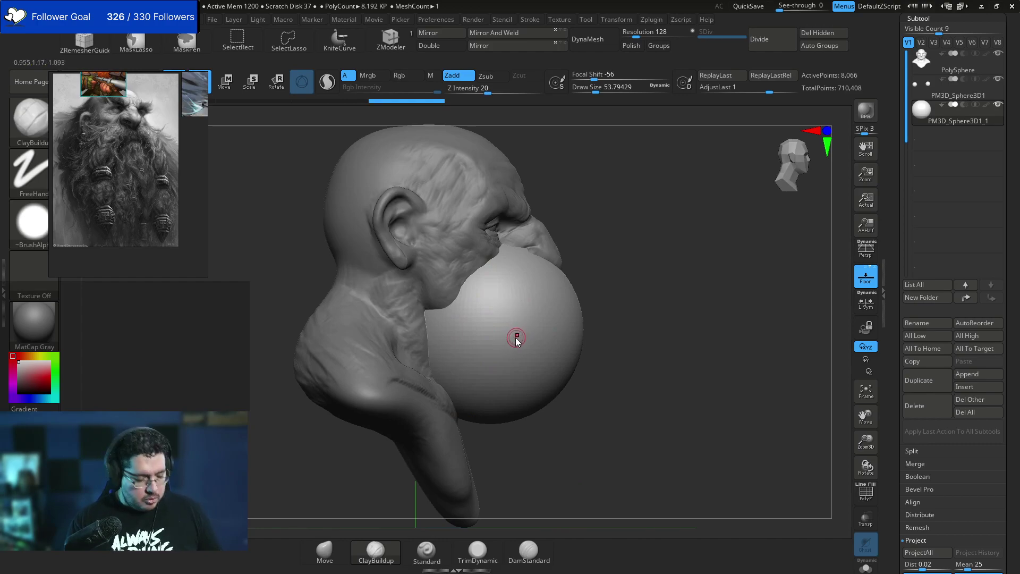
{"action": "key", "text": "b"}
{"action": "key", "text": "m"}
{"action": "key", "text": "v"}
{"action": "key", "text": "space"}
{"action": "left_click", "coordinate": [582, 323]}
{"action": "left_click_drag", "start_coordinate": [574, 305], "coordinate": [539, 304]}
{"action": "mouse_move", "coordinate": [437, 334]}
{"action": "left_mouse_down"}
{"action": "mouse_move", "coordinate": [469, 325]}
{"action": "mouse_move", "coordinate": [480, 336]}
{"action": "mouse_move", "coordinate": [459, 355]}
{"action": "left_mouse_up"}
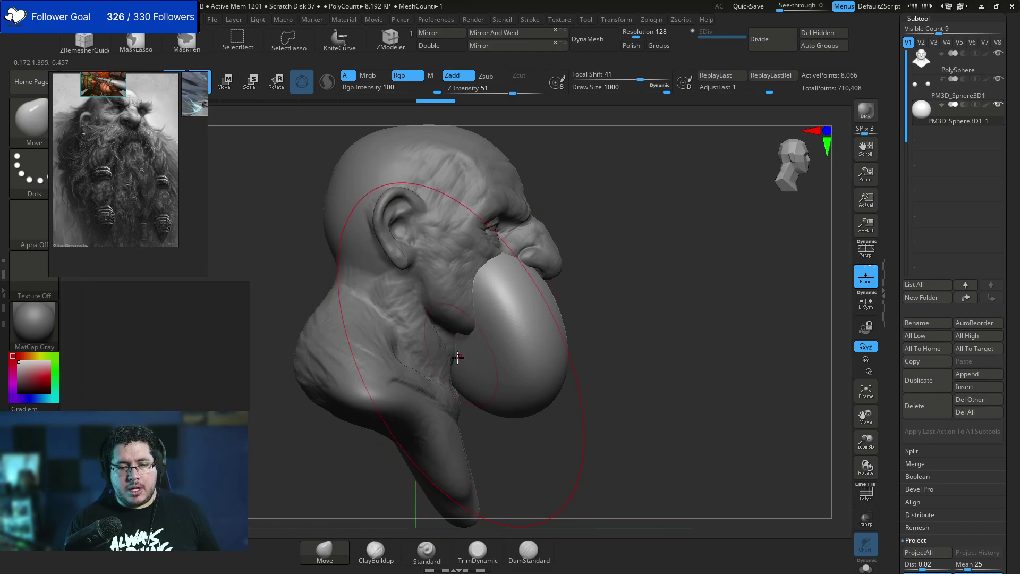
{"action": "key", "text": "ctrl"}
{"action": "key", "text": "ctrl+z"}
{"action": "key", "text": "ctrl+z"}
{"action": "key", "text": "ctrl+z"}
{"action": "key", "text": "ctrl+z"}
{"action": "key", "text": "ctrl+z"}
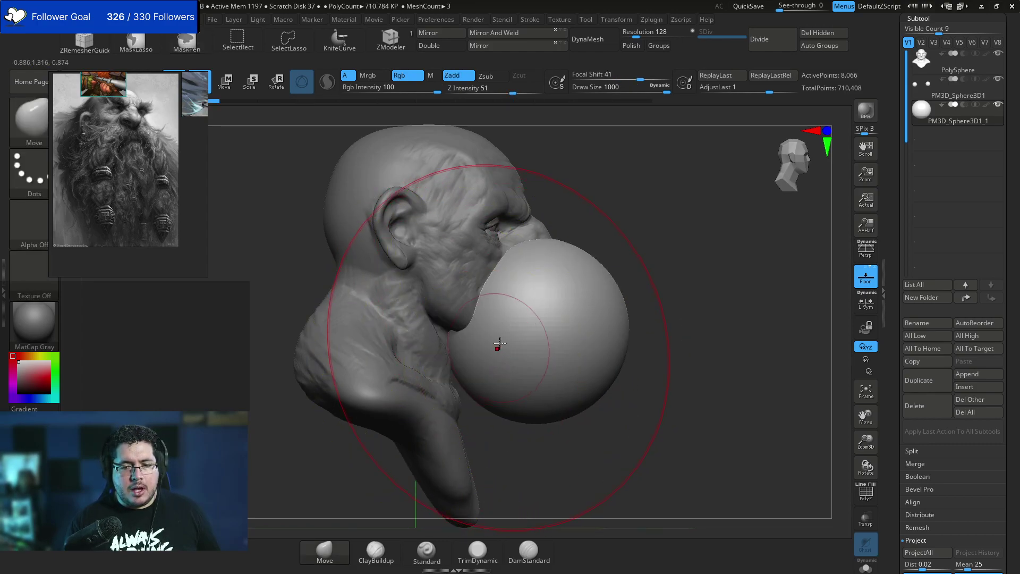
Stretch the sphere back and down into a long beard mass with the Move brush at draw sizes of 1000 to about 743.
{"action": "left_click_drag", "start_coordinate": [499, 333], "coordinate": [463, 339]}
{"action": "mouse_move", "coordinate": [565, 289]}
{"action": "left_mouse_down"}
{"action": "mouse_move", "coordinate": [533, 336]}
{"action": "mouse_move", "coordinate": [531, 406]}
{"action": "mouse_move", "coordinate": [512, 430]}
{"action": "mouse_move", "coordinate": [536, 417]}
{"action": "left_mouse_up"}
{"action": "right_click_drag", "start_coordinate": [685, 390], "coordinate": [534, 381]}
{"action": "right_click_drag", "start_coordinate": [642, 319], "coordinate": [573, 324], "text": "alt"}
{"action": "key", "text": "space"}
{"action": "left_click_drag", "start_coordinate": [671, 302], "coordinate": [659, 301]}
{"action": "mouse_move", "coordinate": [620, 300]}
{"action": "right_mouse_down"}
{"action": "mouse_move", "coordinate": [660, 307]}
{"action": "mouse_move", "coordinate": [597, 336]}
{"action": "right_mouse_up"}
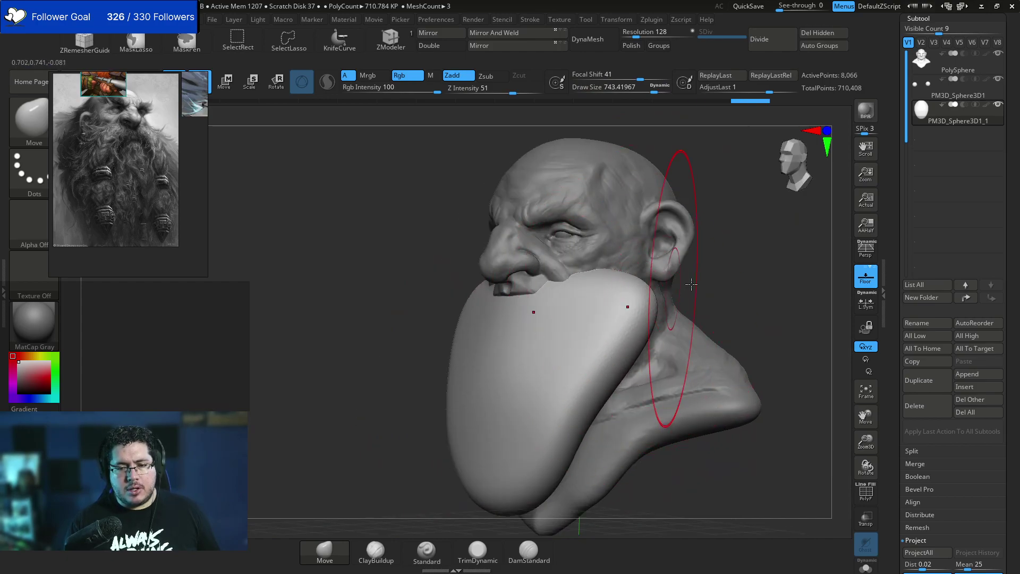
Pull the beard's upper edge up along the cheek towards the ear with the Move brush at draw sizes of about 743 to 445.
{"action": "right_click_drag", "start_coordinate": [678, 287], "coordinate": [691, 283]}
{"action": "left_click_drag", "start_coordinate": [683, 277], "coordinate": [686, 269]}
{"action": "right_click_drag", "start_coordinate": [686, 270], "coordinate": [744, 287]}
{"action": "left_click_drag", "start_coordinate": [565, 301], "coordinate": [566, 292]}
{"action": "mouse_move", "coordinate": [694, 269]}
{"action": "right_mouse_down"}
{"action": "mouse_move", "coordinate": [648, 265]}
{"action": "mouse_move", "coordinate": [667, 257]}
{"action": "mouse_move", "coordinate": [728, 285]}
{"action": "mouse_move", "coordinate": [707, 282]}
{"action": "right_mouse_up"}
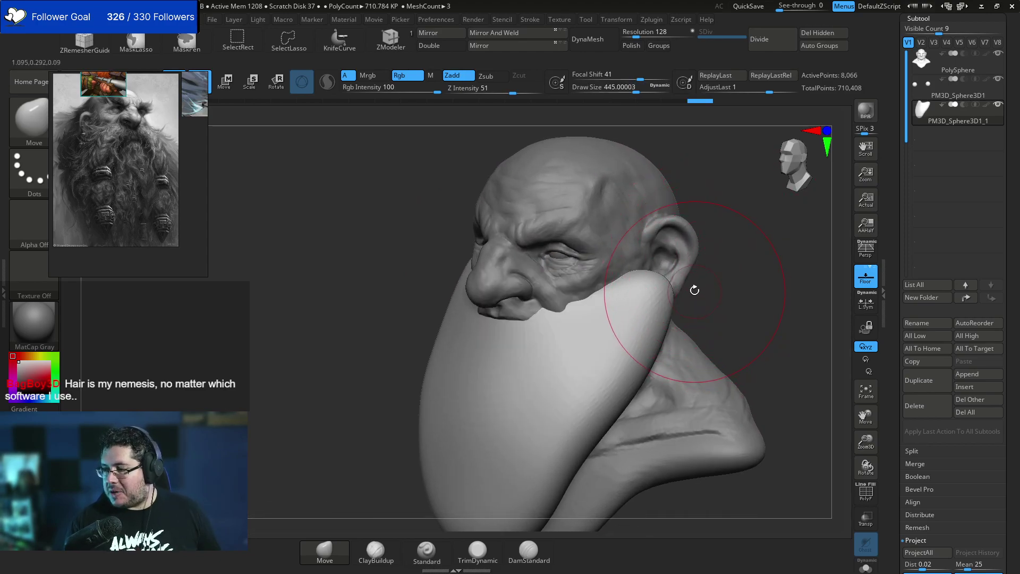
{"action": "mouse_move", "coordinate": [699, 289]}
{"action": "right_mouse_down"}
{"action": "mouse_move", "coordinate": [669, 294]}
{"action": "mouse_move", "coordinate": [741, 279]}
{"action": "right_mouse_up"}
Shape the beard's sides and back contour beneath the ear with the Move brush at draw sizes of about 445 to 492.
{"action": "mouse_move", "coordinate": [743, 318]}
{"action": "right_mouse_down"}
{"action": "mouse_move", "coordinate": [656, 306]}
{"action": "mouse_move", "coordinate": [645, 313]}
{"action": "right_mouse_up"}
{"action": "left_click_drag", "start_coordinate": [670, 314], "coordinate": [695, 319]}
{"action": "right_click_drag", "start_coordinate": [696, 321], "coordinate": [638, 324]}
{"action": "left_click_drag", "start_coordinate": [691, 332], "coordinate": [679, 344]}
{"action": "mouse_move", "coordinate": [583, 362]}
{"action": "right_mouse_down"}
{"action": "mouse_move", "coordinate": [539, 376]}
{"action": "mouse_move", "coordinate": [617, 280]}
{"action": "right_mouse_up"}
{"action": "mouse_move", "coordinate": [692, 297]}
{"action": "left_mouse_down"}
{"action": "mouse_move", "coordinate": [658, 295]}
{"action": "mouse_move", "coordinate": [627, 353]}
{"action": "left_mouse_up"}
{"action": "right_click_drag", "start_coordinate": [547, 470], "coordinate": [632, 470]}
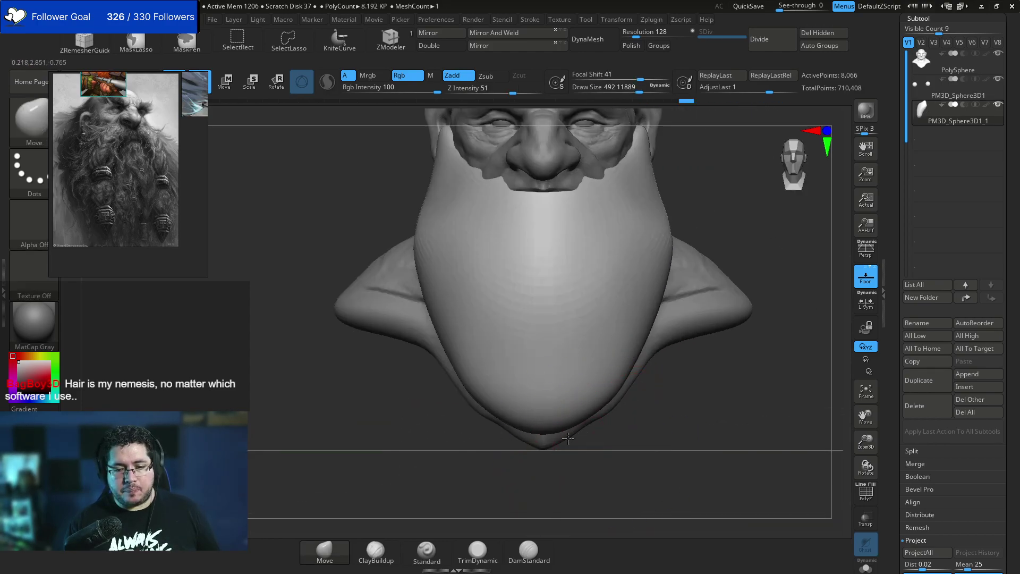
Taper the beard's lower end into a narrower tip with the Move brush at draw sizes of about 492 to 338.
{"action": "left_click_drag", "start_coordinate": [592, 411], "coordinate": [578, 435]}
{"action": "mouse_move", "coordinate": [660, 296]}
{"action": "right_mouse_down"}
{"action": "mouse_move", "coordinate": [724, 269]}
{"action": "mouse_move", "coordinate": [732, 248]}
{"action": "mouse_move", "coordinate": [557, 262]}
{"action": "right_mouse_up"}
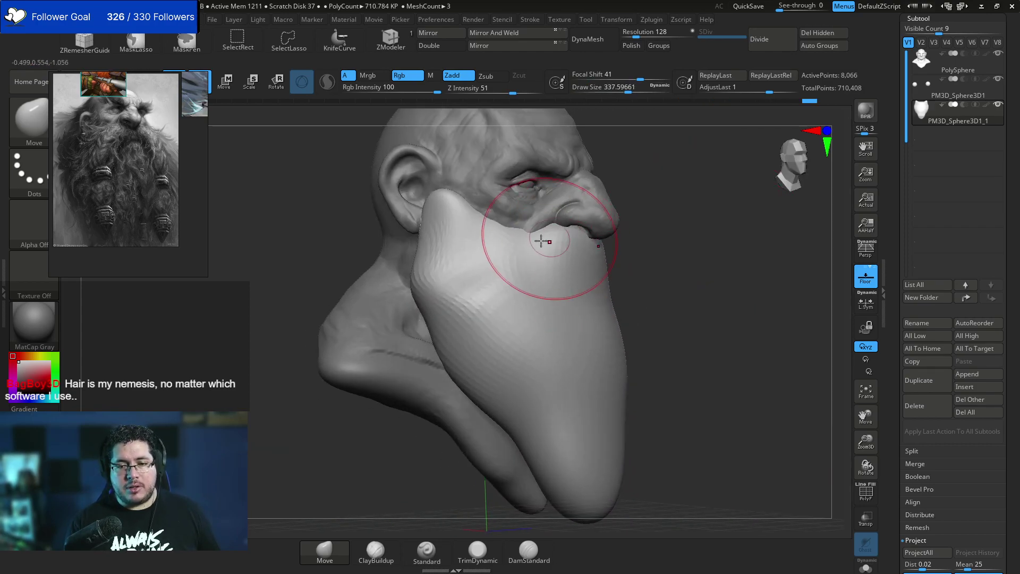
{"action": "right_click_drag", "start_coordinate": [648, 243], "coordinate": [656, 234], "text": "shift"}
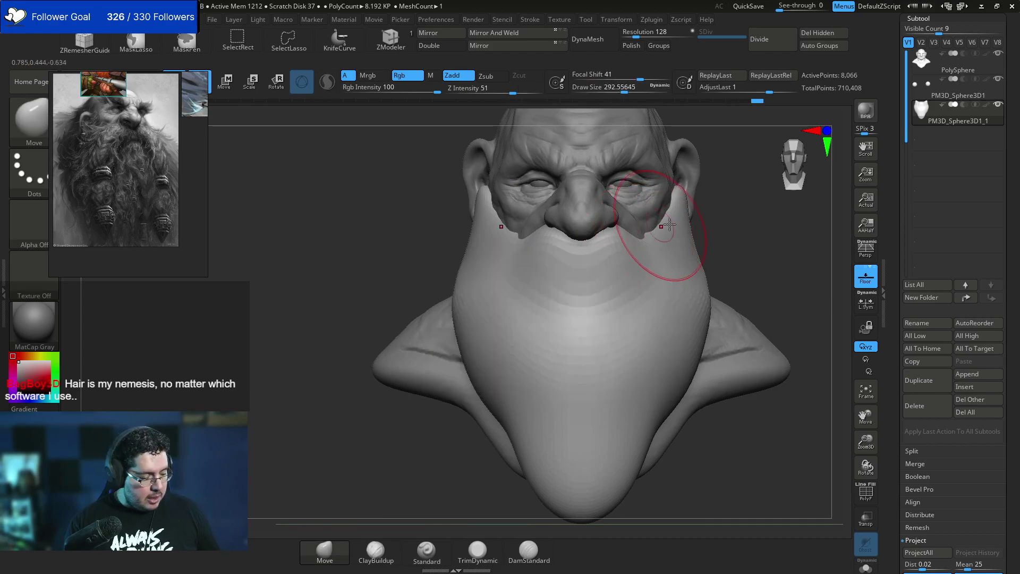
Lift the beard's upper corner beside the ear and push its back contour out with the Move brush at a draw size of about 239.
{"action": "mouse_move", "coordinate": [728, 286]}
{"action": "right_mouse_down", "text": "ctrl"}
{"action": "mouse_move", "coordinate": [733, 250]}
{"action": "mouse_move", "coordinate": [731, 277]}
{"action": "right_mouse_up", "text": "ctrl"}
{"action": "right_click_drag", "start_coordinate": [731, 277], "coordinate": [730, 297], "text": "ctrl"}
{"action": "key", "text": "space"}
{"action": "left_click_drag", "start_coordinate": [672, 319], "coordinate": [663, 319]}
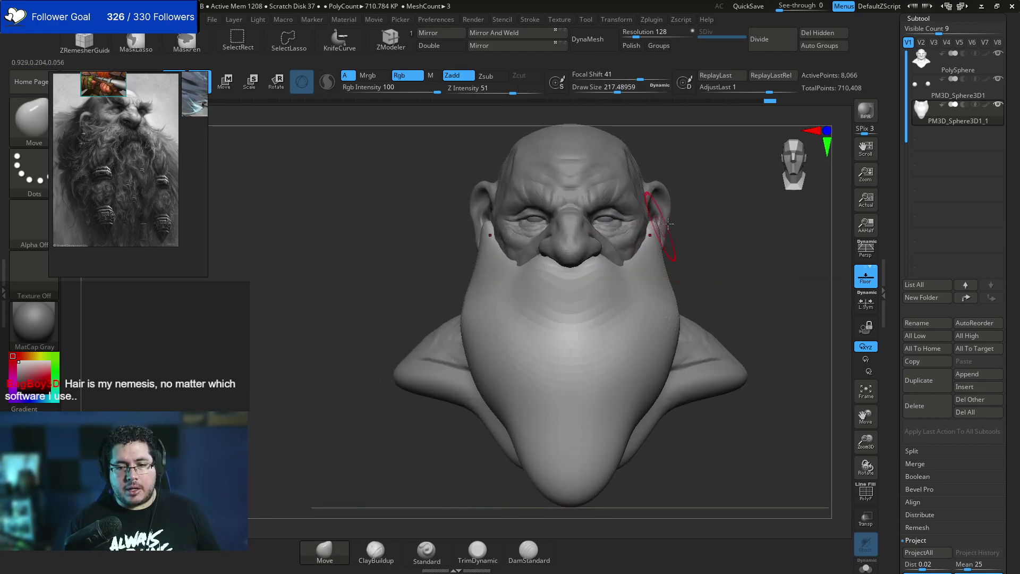
{"action": "right_click_drag", "start_coordinate": [664, 226], "coordinate": [642, 237]}
{"action": "right_click_drag", "start_coordinate": [735, 211], "coordinate": [761, 213], "text": "shift"}
{"action": "key", "text": "space"}
{"action": "left_click_drag", "start_coordinate": [636, 234], "coordinate": [640, 234]}
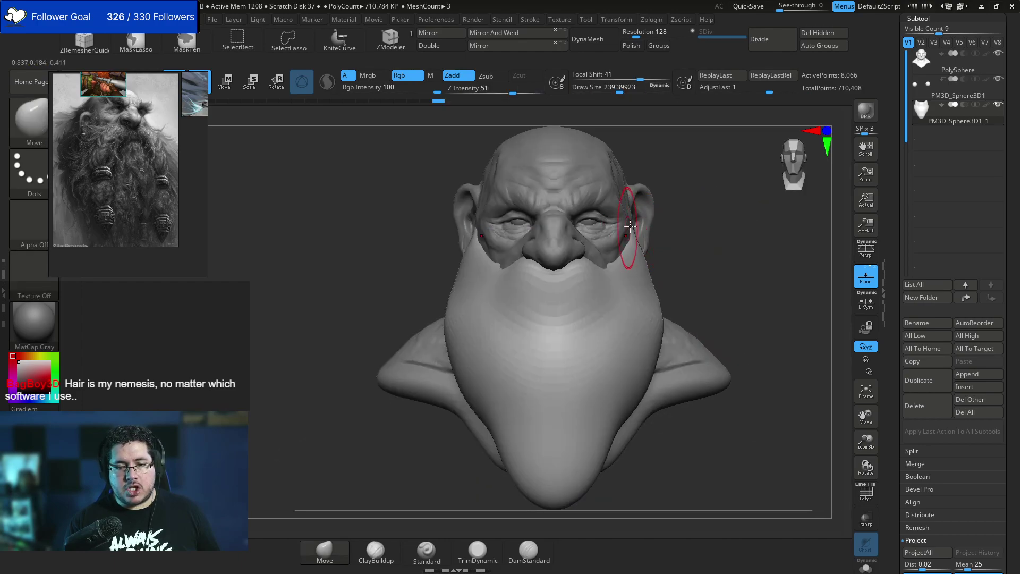
{"action": "right_click_drag", "start_coordinate": [676, 230], "coordinate": [643, 231]}
{"action": "left_click_drag", "start_coordinate": [618, 236], "coordinate": [613, 221]}
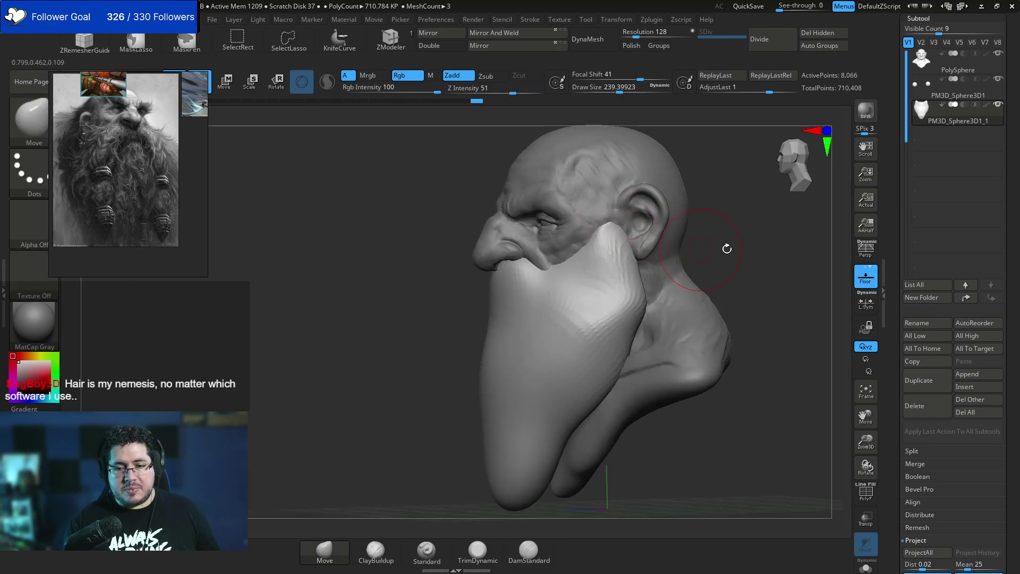
{"action": "right_click_drag", "start_coordinate": [708, 250], "coordinate": [680, 261]}
{"action": "left_click_drag", "start_coordinate": [631, 285], "coordinate": [643, 280]}
{"action": "right_click_drag", "start_coordinate": [491, 330], "coordinate": [520, 344]}
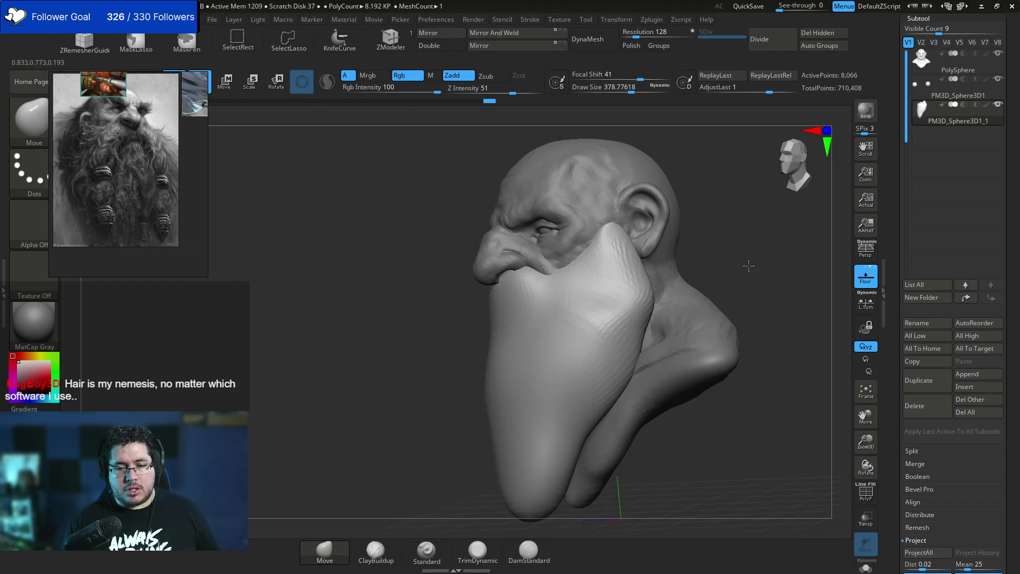
Pull the side of the beard outward over the shoulder with the Move brush.
{"action": "right_click_drag", "start_coordinate": [746, 264], "coordinate": [764, 266]}
{"action": "key", "text": "space"}
{"action": "left_click_drag", "start_coordinate": [725, 266], "coordinate": [732, 266]}
{"action": "right_click_drag", "start_coordinate": [714, 273], "coordinate": [728, 282], "text": "shift"}
{"action": "key", "text": "space"}
{"action": "left_click_drag", "start_coordinate": [685, 284], "coordinate": [693, 283]}
{"action": "key", "text": "b"}
{"action": "key", "text": "space"}
{"action": "mouse_move", "coordinate": [538, 379]}
{"action": "left_mouse_down"}
{"action": "mouse_move", "coordinate": [467, 349]}
{"action": "mouse_move", "coordinate": [452, 358]}
{"action": "left_mouse_up"}
Refine the flared side corners of the beard from several angles with the Move brush at a draw size of about 331.
{"action": "key", "text": "space"}
{"action": "right_click_drag", "start_coordinate": [464, 341], "coordinate": [520, 346]}
{"action": "left_click_drag", "start_coordinate": [443, 357], "coordinate": [433, 365]}
{"action": "right_click_drag", "start_coordinate": [616, 300], "coordinate": [653, 338]}
{"action": "left_click_drag", "start_coordinate": [427, 361], "coordinate": [425, 367]}
{"action": "right_click_drag", "start_coordinate": [616, 316], "coordinate": [572, 307], "text": "shift"}
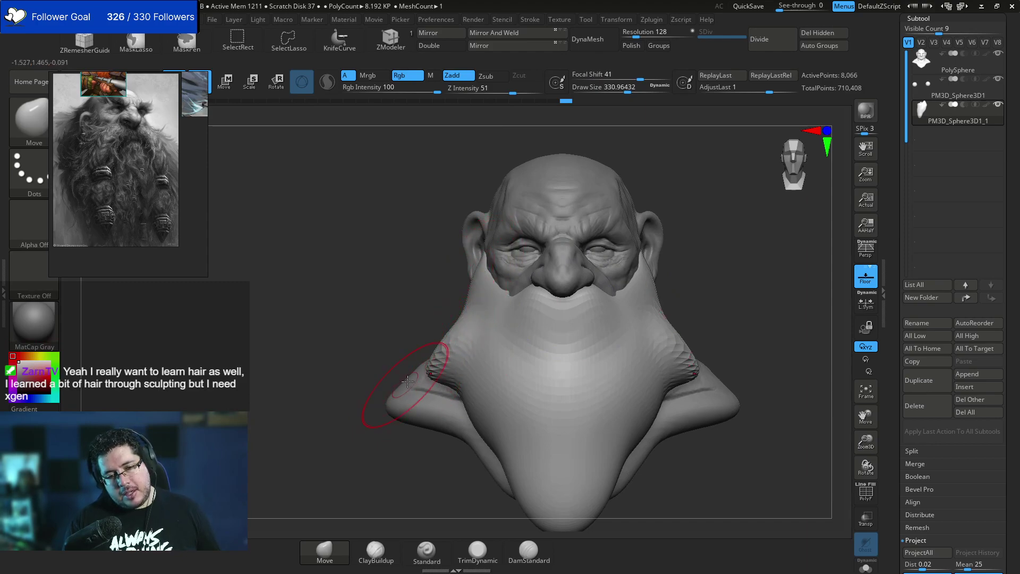
Raise the flared sides of the beard into rounder lobes with the Move brush at draw sizes of about 331 to 299.
{"action": "right_click_drag", "start_coordinate": [348, 319], "coordinate": [420, 328]}
{"action": "right_click_drag", "start_coordinate": [571, 311], "coordinate": [505, 318], "text": "shift"}
{"action": "key", "text": "space"}
{"action": "mouse_move", "coordinate": [440, 352]}
{"action": "left_mouse_down"}
{"action": "mouse_move", "coordinate": [448, 353]}
{"action": "mouse_move", "coordinate": [436, 359]}
{"action": "mouse_move", "coordinate": [427, 334]}
{"action": "mouse_move", "coordinate": [453, 312]}
{"action": "mouse_move", "coordinate": [440, 296]}
{"action": "left_mouse_up"}
{"action": "key", "text": "space"}
{"action": "right_click_drag", "start_coordinate": [378, 303], "coordinate": [428, 303]}
{"action": "left_click_drag", "start_coordinate": [438, 363], "coordinate": [434, 358]}
{"action": "right_click_drag", "start_coordinate": [518, 338], "coordinate": [468, 328]}
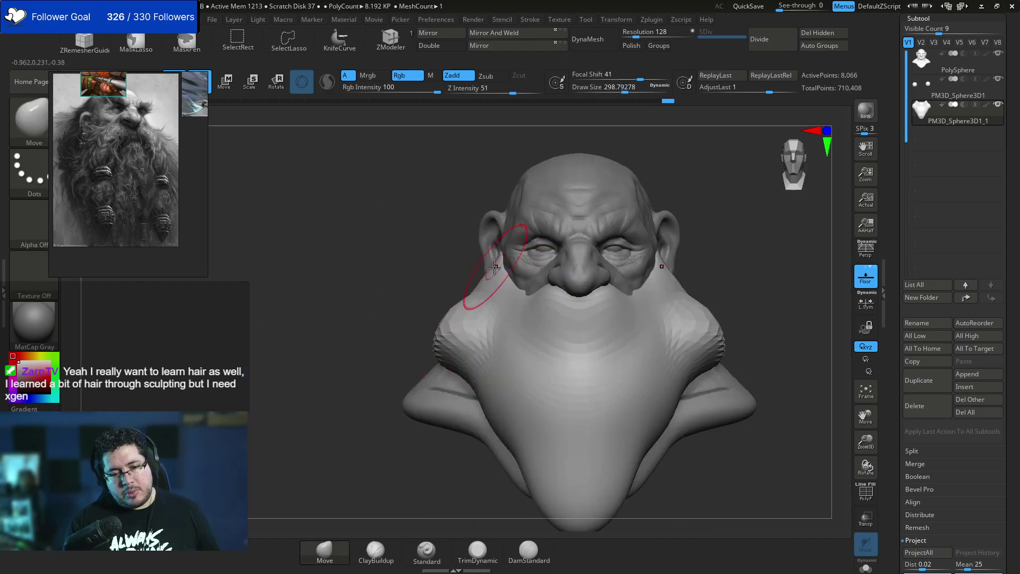
Pull stepped clumps out of the beard's lower side outline with the Move brush at a draw size of about 262.
{"action": "key", "text": "space"}
{"action": "left_click_drag", "start_coordinate": [448, 331], "coordinate": [454, 348]}
{"action": "mouse_move", "coordinate": [470, 386]}
{"action": "left_mouse_down"}
{"action": "mouse_move", "coordinate": [445, 409]}
{"action": "mouse_move", "coordinate": [470, 396]}
{"action": "left_mouse_up"}
{"action": "mouse_move", "coordinate": [501, 435]}
{"action": "left_mouse_down"}
{"action": "mouse_move", "coordinate": [487, 444]}
{"action": "mouse_move", "coordinate": [509, 501]}
{"action": "left_mouse_up"}
{"action": "right_click_drag", "start_coordinate": [509, 501], "coordinate": [480, 397], "text": "alt"}
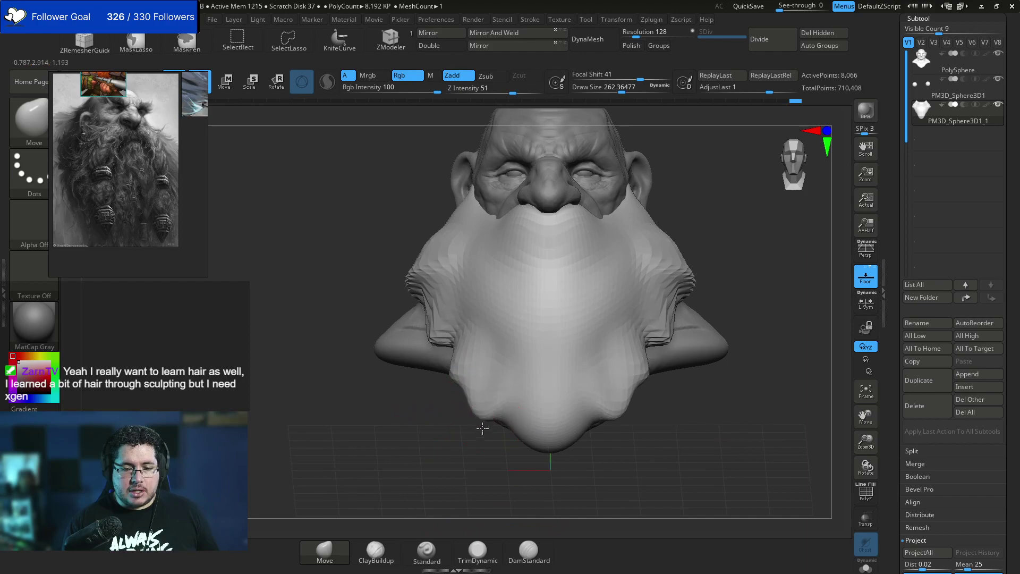
Try to pull the beard's tip downward and undo the last edits.
{"action": "left_click_drag", "start_coordinate": [537, 441], "coordinate": [542, 480]}
{"action": "key", "text": "ctrl+z"}
{"action": "key", "text": "ctrl+z"}
{"action": "key", "text": "ctrl+z"}
{"action": "key", "text": "ctrl+z"}
Push the beard's lower side clump back in profile with the Move brush at a draw size of about 372.
{"action": "left_click_drag", "start_coordinate": [424, 462], "coordinate": [472, 445]}
{"action": "left_click_drag", "start_coordinate": [564, 367], "coordinate": [569, 351]}
{"action": "key", "text": "space"}
{"action": "left_click_drag", "start_coordinate": [442, 422], "coordinate": [452, 422]}
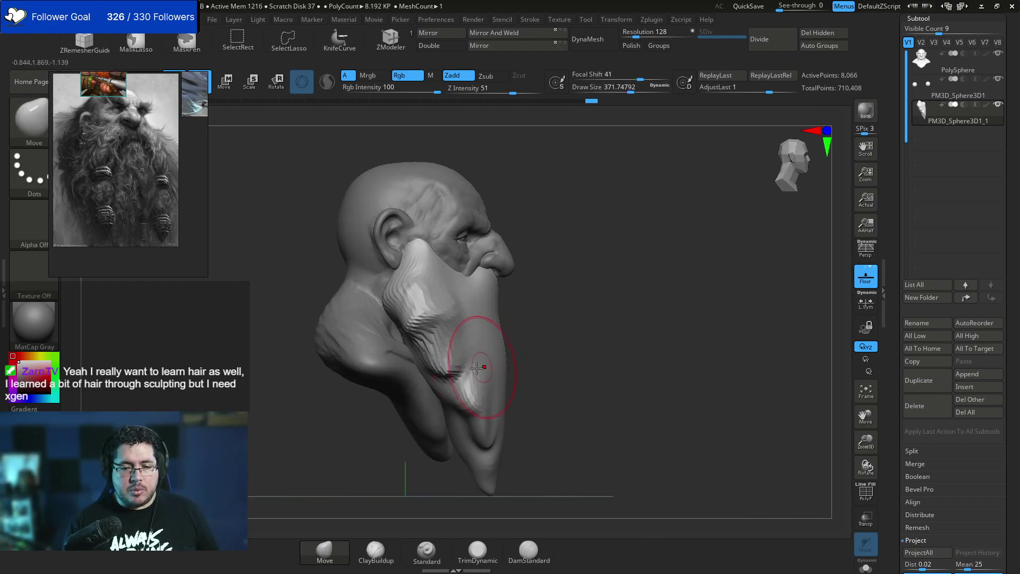
{"action": "left_click_drag", "start_coordinate": [498, 363], "coordinate": [486, 363]}
{"action": "mouse_move", "coordinate": [635, 332]}
{"action": "left_mouse_down"}
{"action": "mouse_move", "coordinate": [634, 346]}
{"action": "mouse_move", "coordinate": [579, 338]}
{"action": "left_mouse_up"}
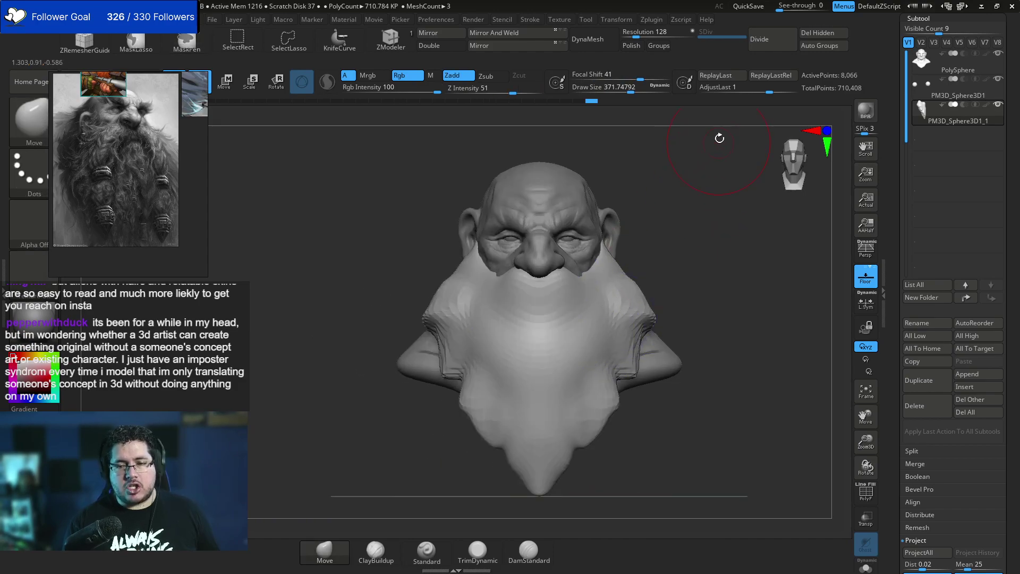
Rebuild the beard mesh with DynaMesh at a resolution of 128.
{"action": "left_click", "coordinate": [550, 46]}
{"action": "left_click", "coordinate": [587, 39]}
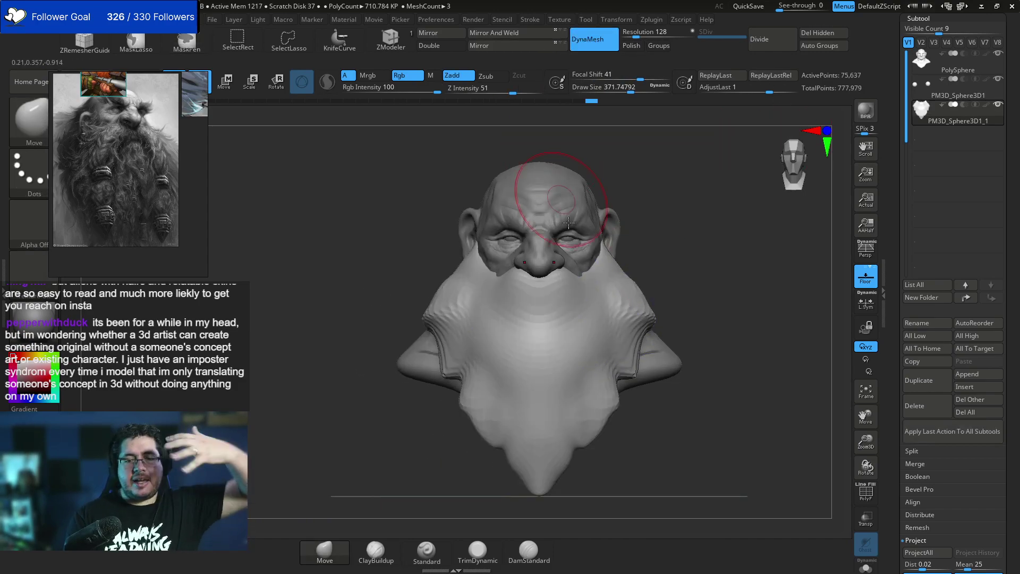
Scratch hair-direction grooves from beneath the nose along the moustache area with the Rake brush at a draw size of about 197.
{"action": "key", "text": "b"}
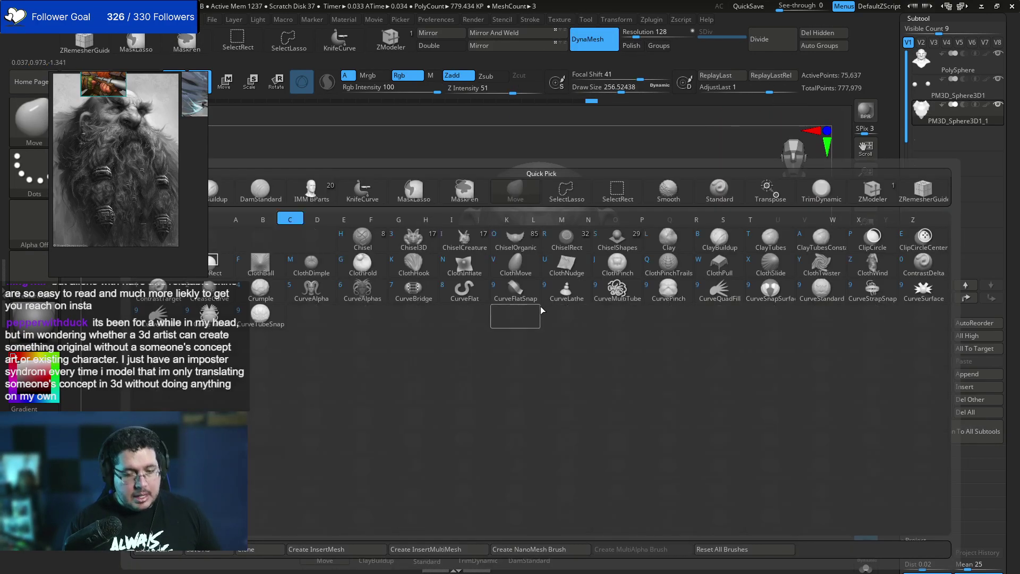
{"action": "key", "text": "c"}
{"action": "key", "text": "b"}
{"action": "key", "text": "space"}
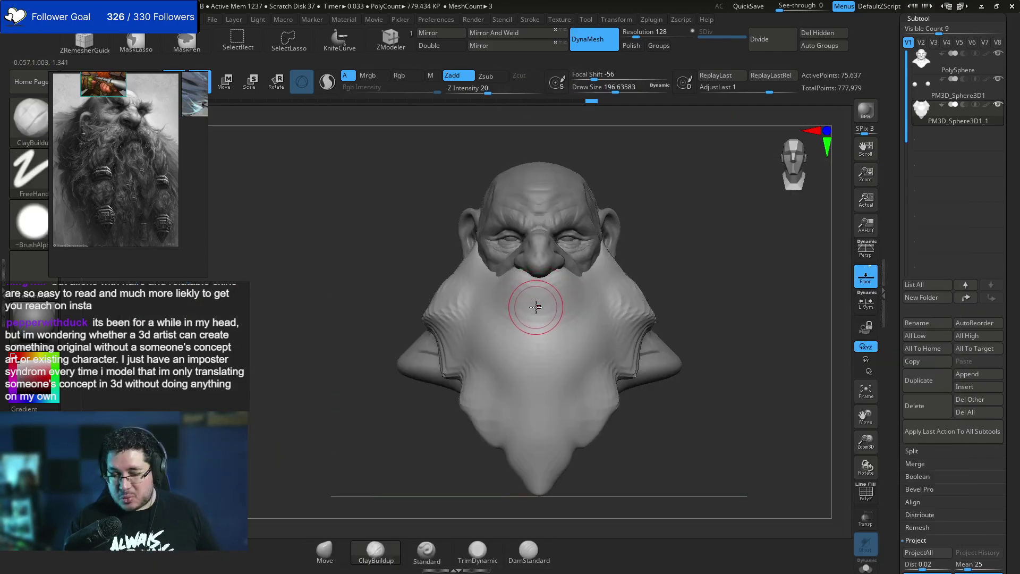
{"action": "key", "text": "b"}
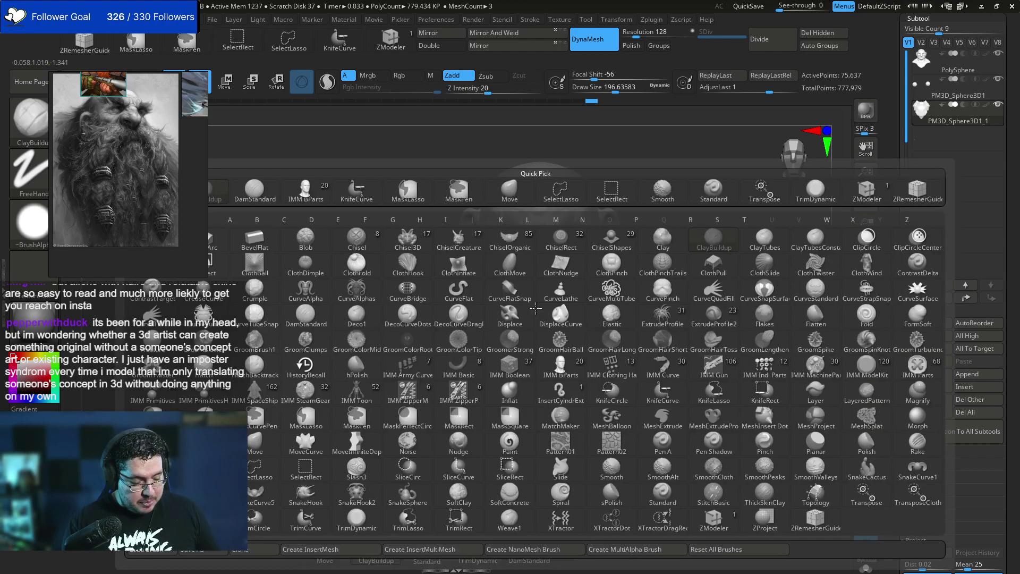
{"action": "key", "text": "r"}
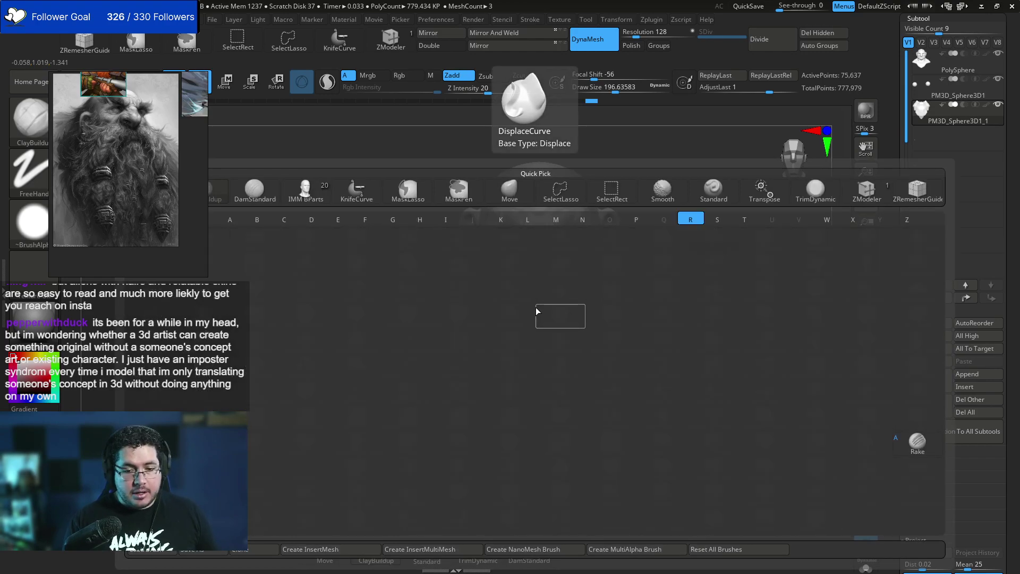
{"action": "left_click", "coordinate": [907, 448]}
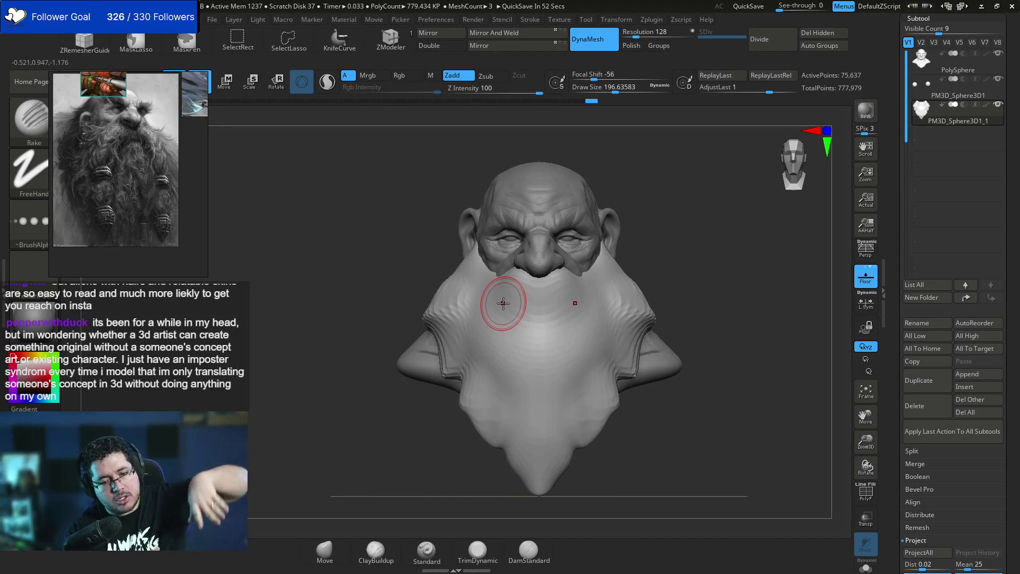
{"action": "mouse_move", "coordinate": [503, 303]}
{"action": "left_mouse_down"}
{"action": "mouse_move", "coordinate": [453, 354]}
{"action": "mouse_move", "coordinate": [560, 286]}
{"action": "mouse_move", "coordinate": [467, 353]}
{"action": "mouse_move", "coordinate": [552, 300]}
{"action": "left_mouse_up"}
{"action": "left_click_drag", "start_coordinate": [632, 266], "coordinate": [689, 240]}
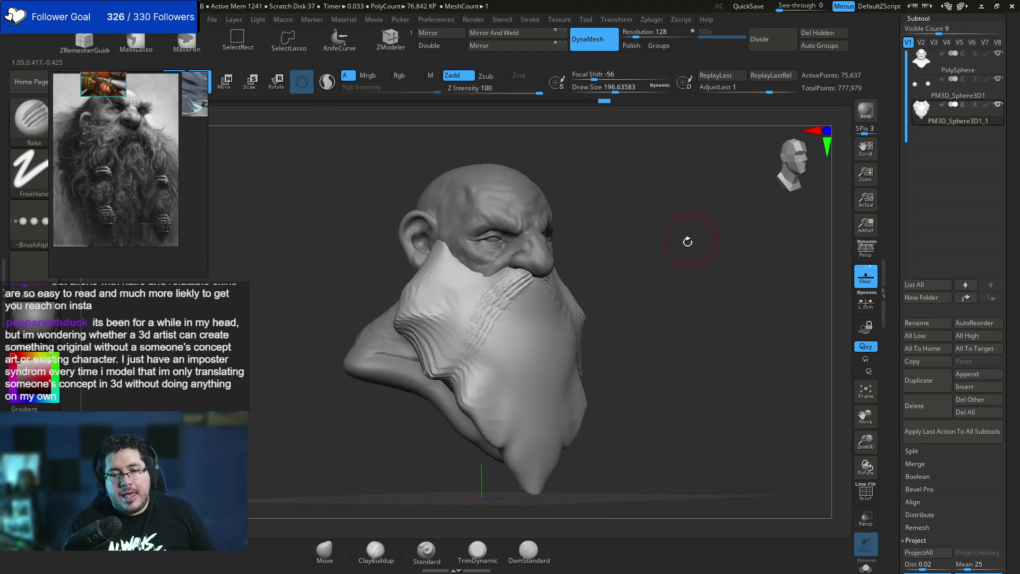
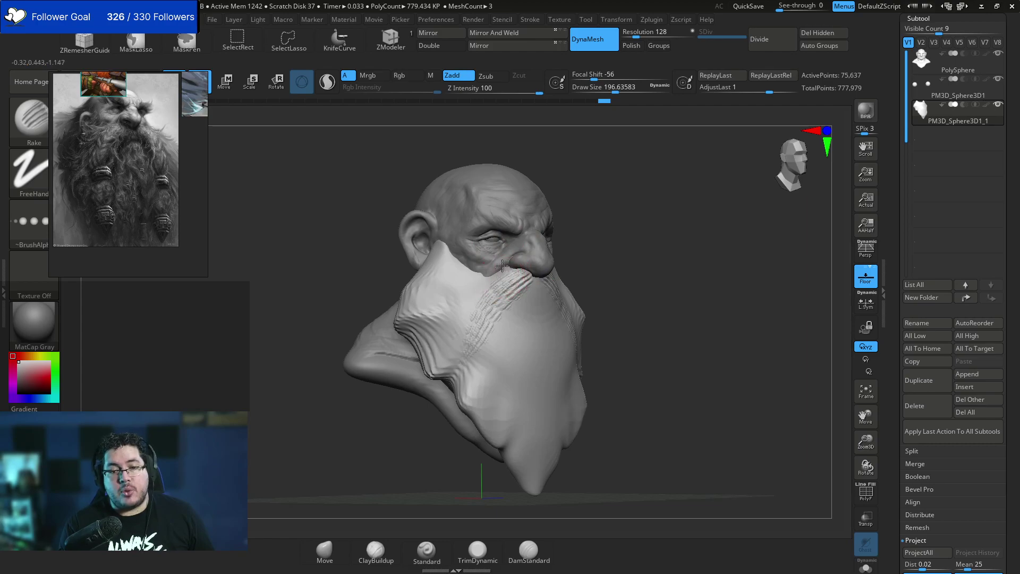
{"action": "mouse_move", "coordinate": [519, 274]}
{"action": "left_mouse_down"}
{"action": "mouse_move", "coordinate": [503, 300]}
{"action": "mouse_move", "coordinate": [506, 282]}
{"action": "mouse_move", "coordinate": [526, 271]}
{"action": "mouse_move", "coordinate": [518, 289]}
{"action": "left_mouse_up"}
Start a raised moustache strand beneath the nose with the ClayBuildup brush at draw sizes of 112 to about 154.
{"action": "key", "text": "space"}
{"action": "key", "text": "b"}
{"action": "key", "text": "c"}
{"action": "key", "text": "b"}
{"action": "key", "text": "space"}
{"action": "key", "text": "space"}
{"action": "key", "text": "space"}
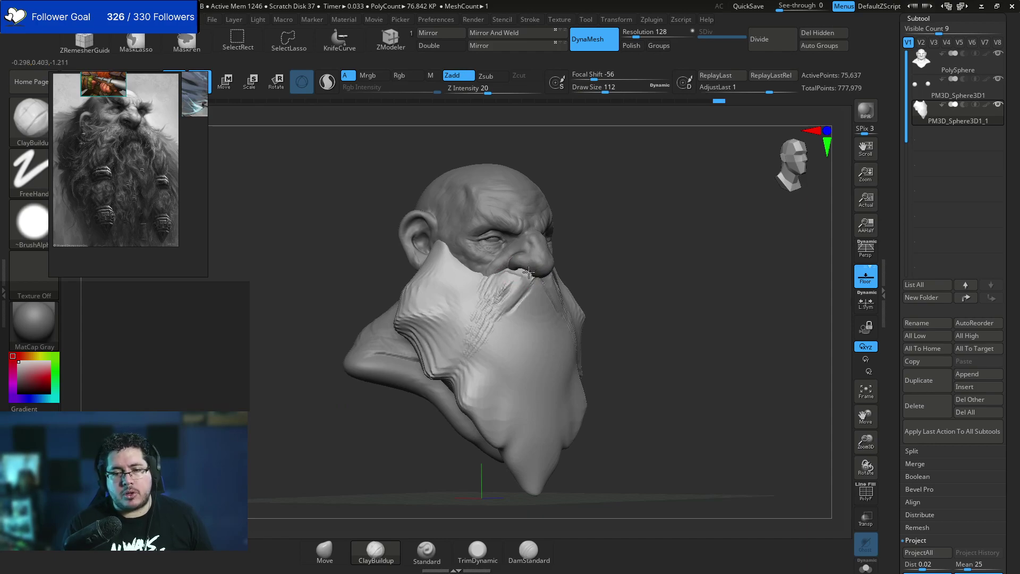
{"action": "key", "text": "space"}
{"action": "left_click_drag", "start_coordinate": [521, 269], "coordinate": [536, 269]}
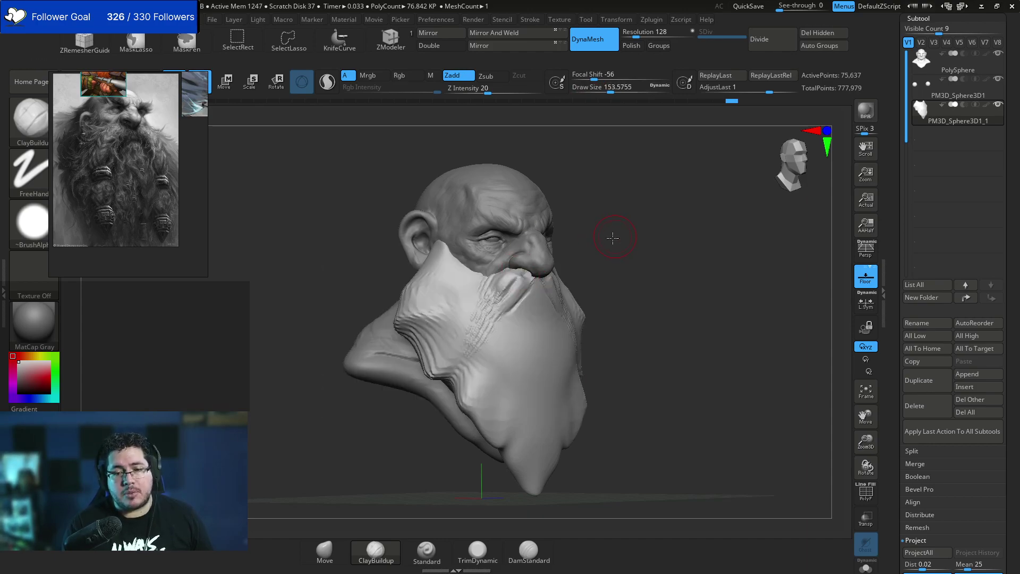
Build up the full moustache on both sides of the nose with the ClayBuildup brush at draw sizes of about 124 to 163.
{"action": "left_click_drag", "start_coordinate": [615, 232], "coordinate": [683, 209], "text": "shift"}
{"action": "key", "text": "space"}
{"action": "left_click_drag", "start_coordinate": [493, 268], "coordinate": [482, 269]}
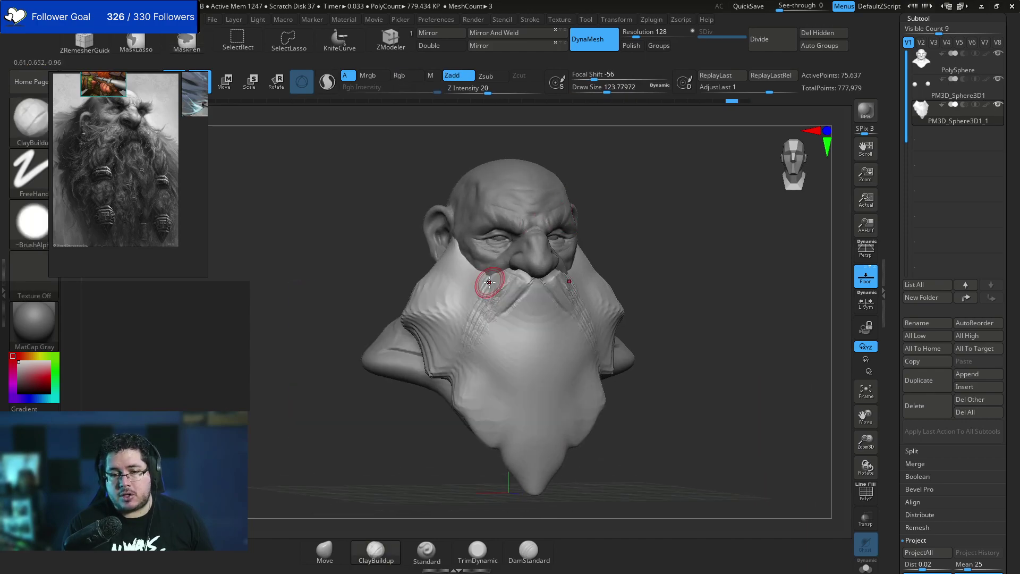
{"action": "key", "text": "space"}
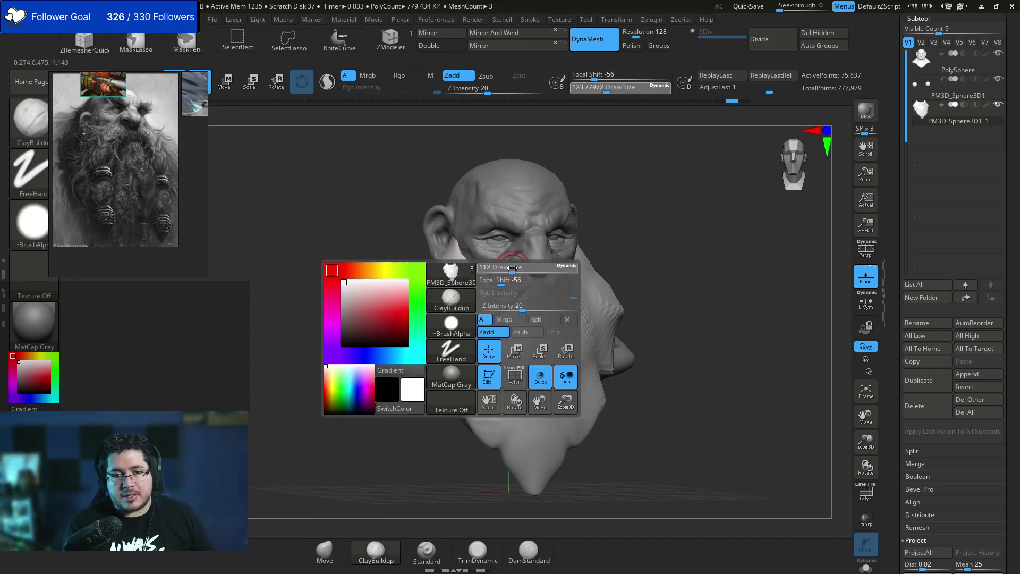
{"action": "left_click_drag", "start_coordinate": [524, 279], "coordinate": [540, 279]}
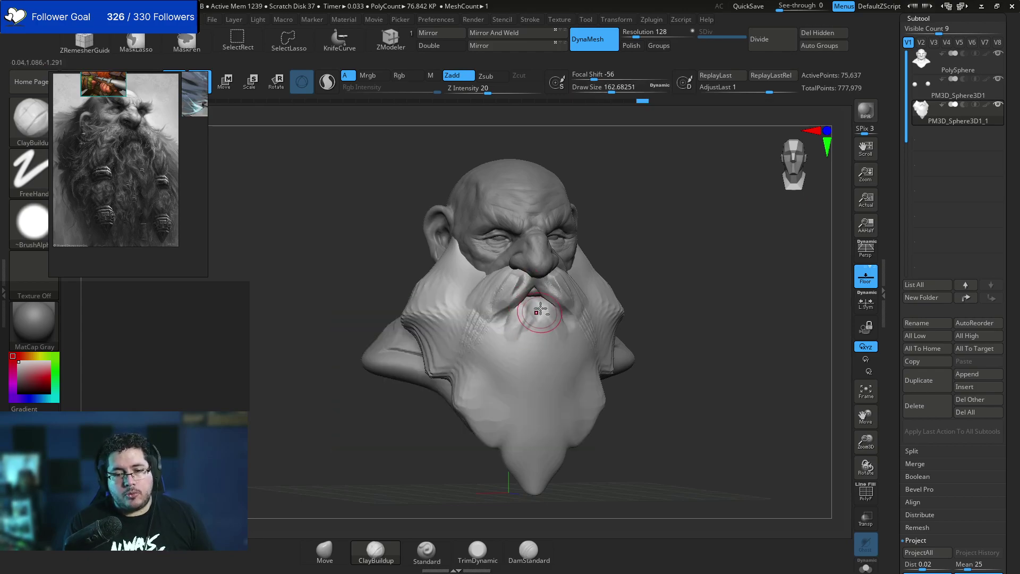
Build long vertical strands below the mouth and extend the moustache's ends with the ClayBuildup brush at draw sizes of about 163 to 74.
{"action": "mouse_move", "coordinate": [514, 325]}
{"action": "left_mouse_down"}
{"action": "mouse_move", "coordinate": [533, 323]}
{"action": "mouse_move", "coordinate": [499, 371]}
{"action": "mouse_move", "coordinate": [503, 382]}
{"action": "mouse_move", "coordinate": [495, 338]}
{"action": "mouse_move", "coordinate": [514, 405]}
{"action": "left_mouse_up"}
{"action": "key", "text": "space"}
{"action": "left_click_drag", "start_coordinate": [521, 307], "coordinate": [507, 303]}
{"action": "key", "text": "space"}
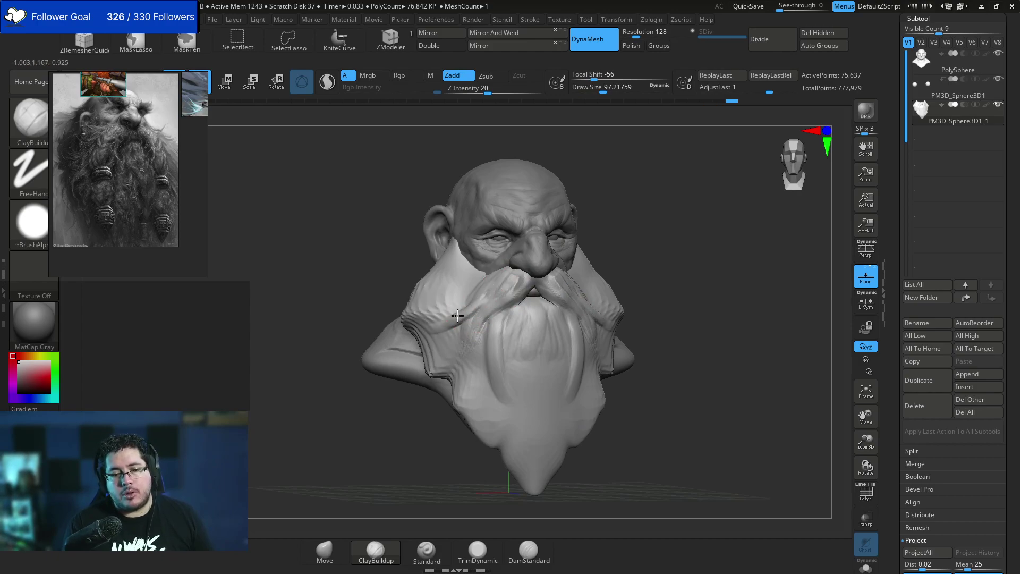
{"action": "left_click_drag", "start_coordinate": [484, 308], "coordinate": [476, 287]}
{"action": "key", "text": "space"}
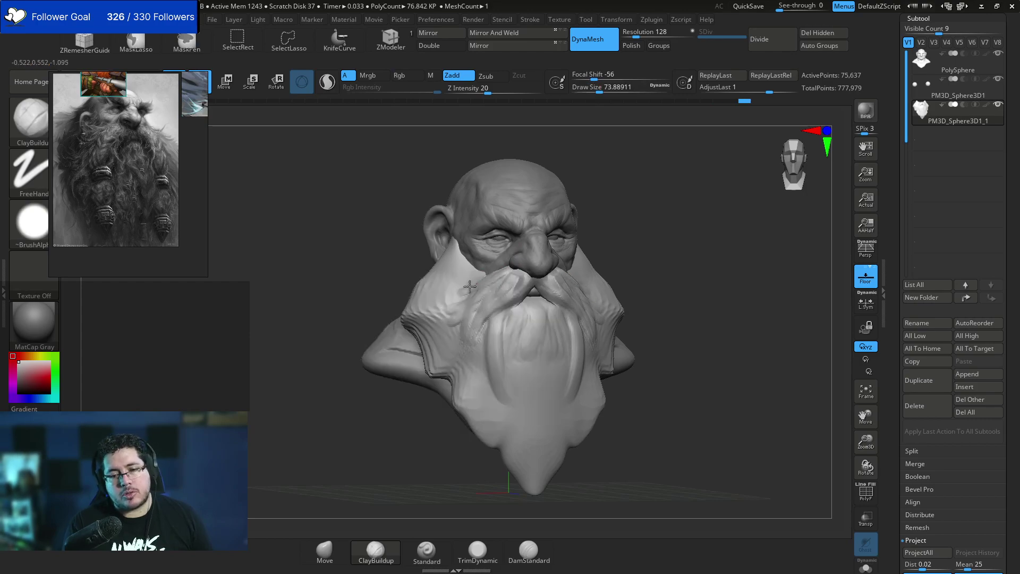
Add thinner hair strands over the cheek side of the moustache with the ClayBuildup brush at draw sizes of about 74 to 77.
{"action": "right_click_drag", "start_coordinate": [542, 258], "coordinate": [614, 228]}
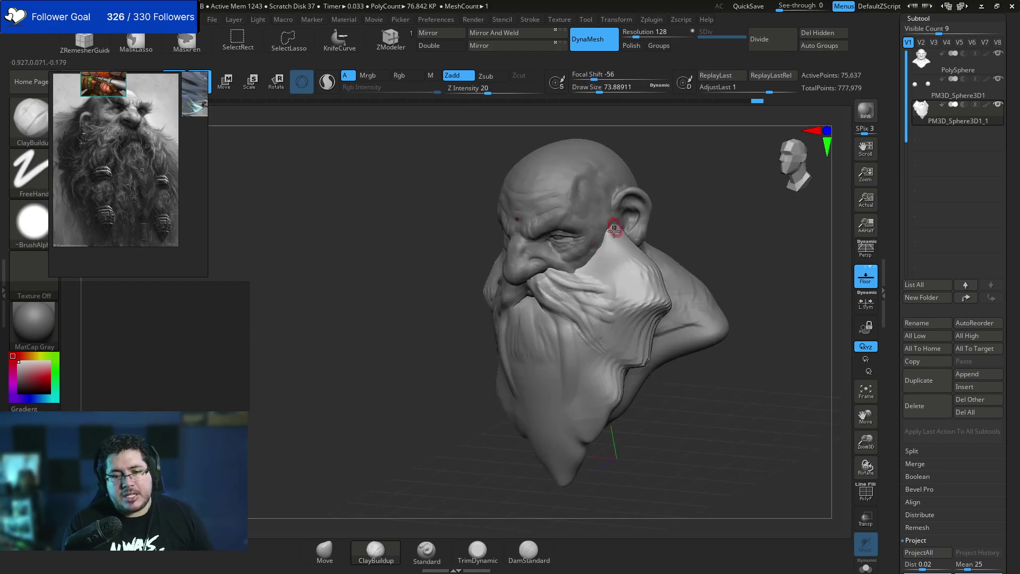
{"action": "mouse_move", "coordinate": [580, 265]}
{"action": "right_mouse_down"}
{"action": "mouse_move", "coordinate": [696, 214]}
{"action": "mouse_move", "coordinate": [664, 191]}
{"action": "mouse_move", "coordinate": [670, 223]}
{"action": "right_mouse_up"}
{"action": "key", "text": "space"}
{"action": "mouse_move", "coordinate": [489, 276]}
{"action": "left_mouse_down"}
{"action": "mouse_move", "coordinate": [518, 270]}
{"action": "mouse_move", "coordinate": [486, 328]}
{"action": "left_mouse_up"}
{"action": "key", "text": "space"}
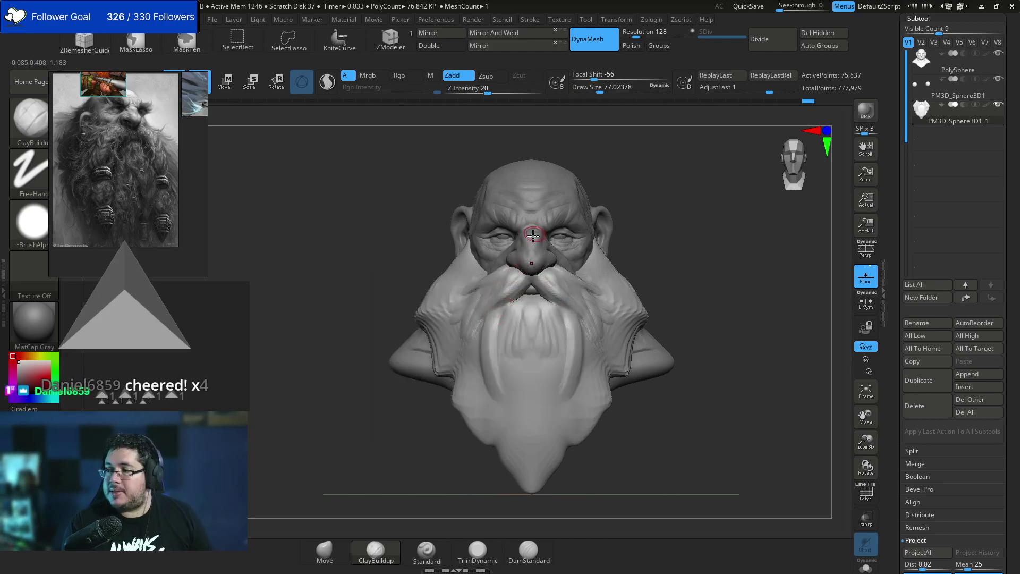
Thicken and lengthen the moustache's drooping strands beside the mouth with the ClayBuildup brush at draw sizes of about 77 to 120.
{"action": "left_click_drag", "start_coordinate": [513, 274], "coordinate": [502, 296]}
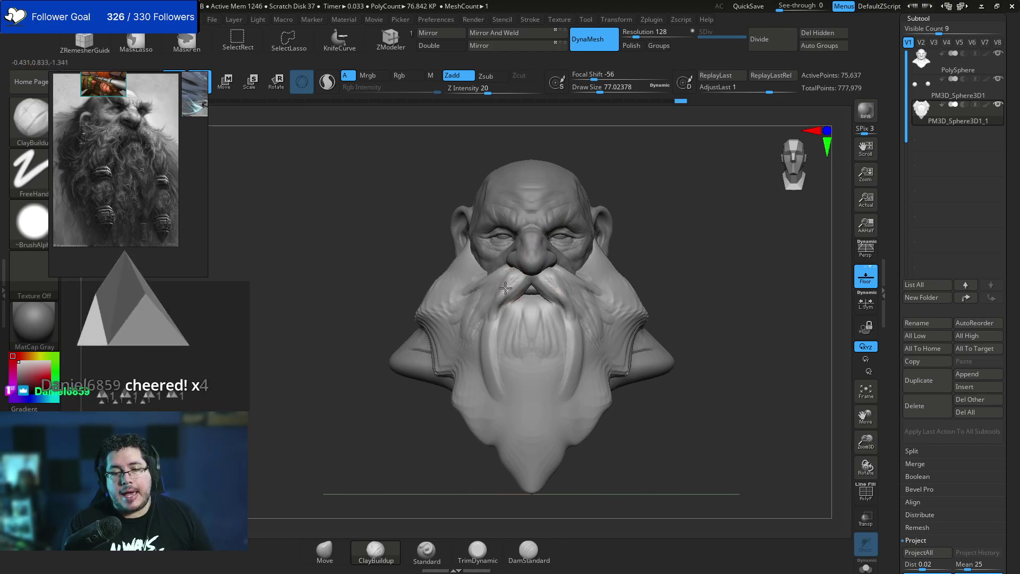
{"action": "mouse_move", "coordinate": [495, 328]}
{"action": "left_mouse_down"}
{"action": "mouse_move", "coordinate": [499, 291]}
{"action": "mouse_move", "coordinate": [493, 314]}
{"action": "left_mouse_up"}
{"action": "key", "text": "space"}
{"action": "key", "text": "space"}
{"action": "left_click_drag", "start_coordinate": [485, 290], "coordinate": [506, 287]}
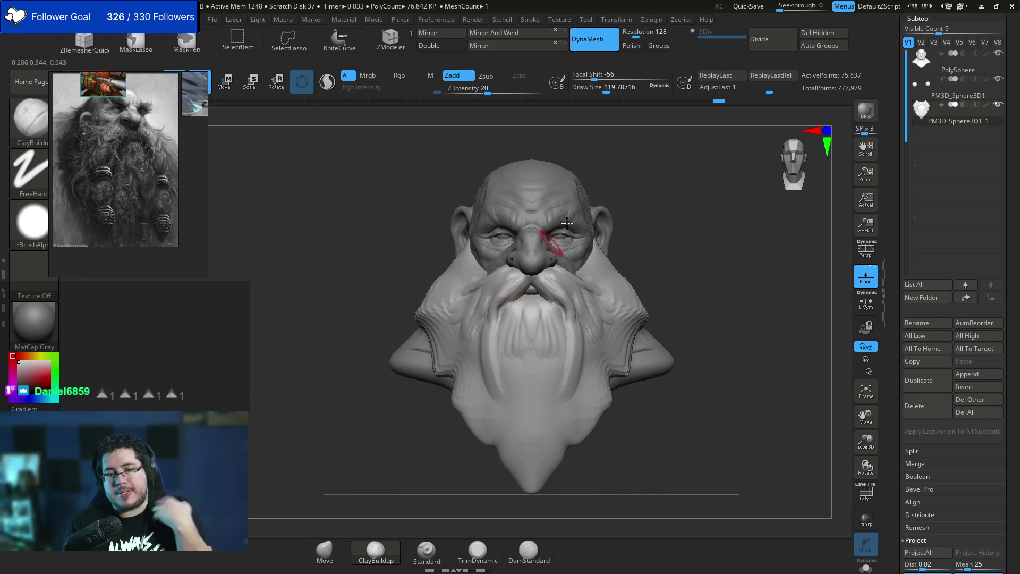
{"action": "key", "text": "space"}
{"action": "mouse_move", "coordinate": [636, 259]}
{"action": "left_mouse_down"}
{"action": "mouse_move", "coordinate": [639, 244]}
{"action": "mouse_move", "coordinate": [629, 241]}
{"action": "left_mouse_up"}
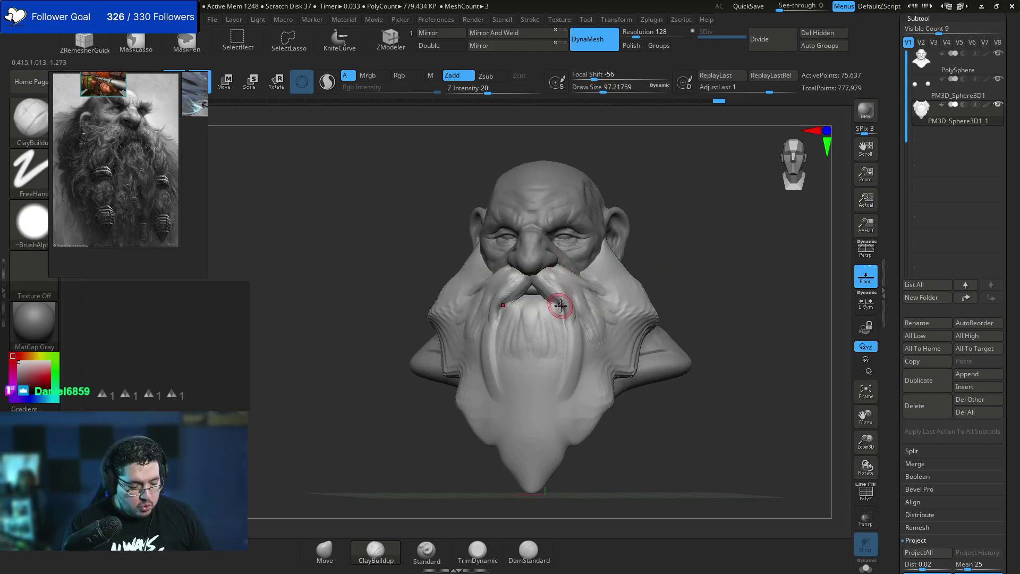
Carve grooves between the moustache and cheek strands with the DamStandard brush at a draw size of about 74.
{"action": "key", "text": "b"}
{"action": "key", "text": "d"}
{"action": "key", "text": "s"}
{"action": "key", "text": "space"}
{"action": "mouse_move", "coordinate": [554, 295]}
{"action": "left_mouse_down"}
{"action": "mouse_move", "coordinate": [541, 293]}
{"action": "mouse_move", "coordinate": [560, 308]}
{"action": "left_mouse_up"}
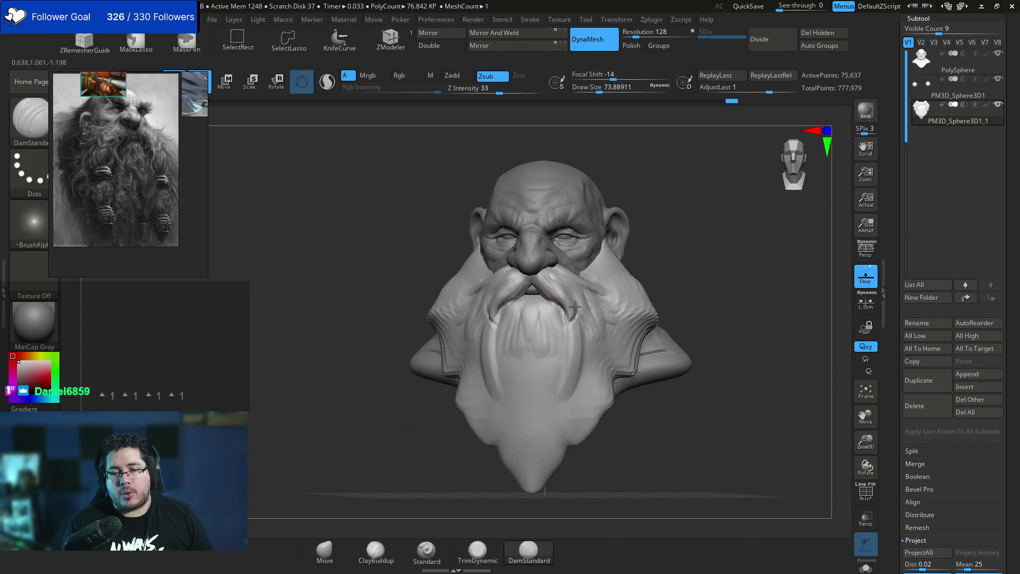
{"action": "left_click_drag", "start_coordinate": [675, 267], "coordinate": [583, 321]}
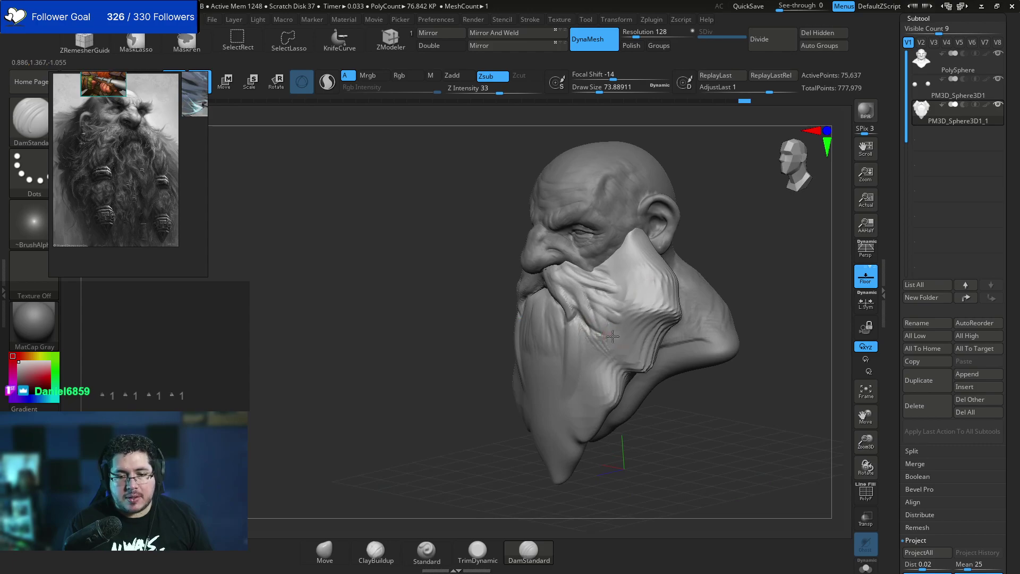
{"action": "left_click_drag", "start_coordinate": [600, 328], "coordinate": [597, 309]}
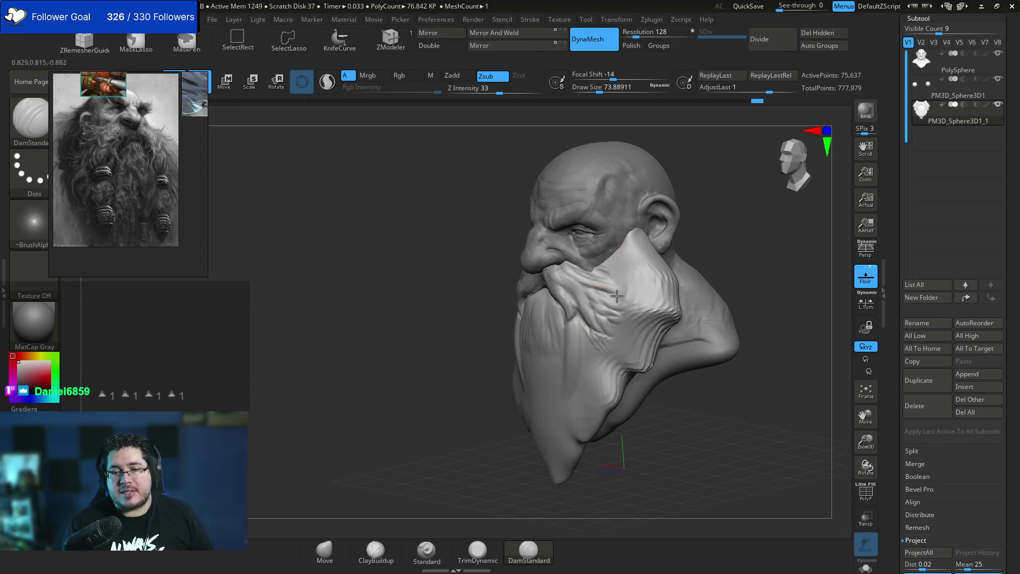
Sharpen the creases along the moustache's drooping ends with the DamStandard brush at a draw size of about 54.
{"action": "left_click_drag", "start_coordinate": [437, 317], "coordinate": [564, 262], "text": "shift"}
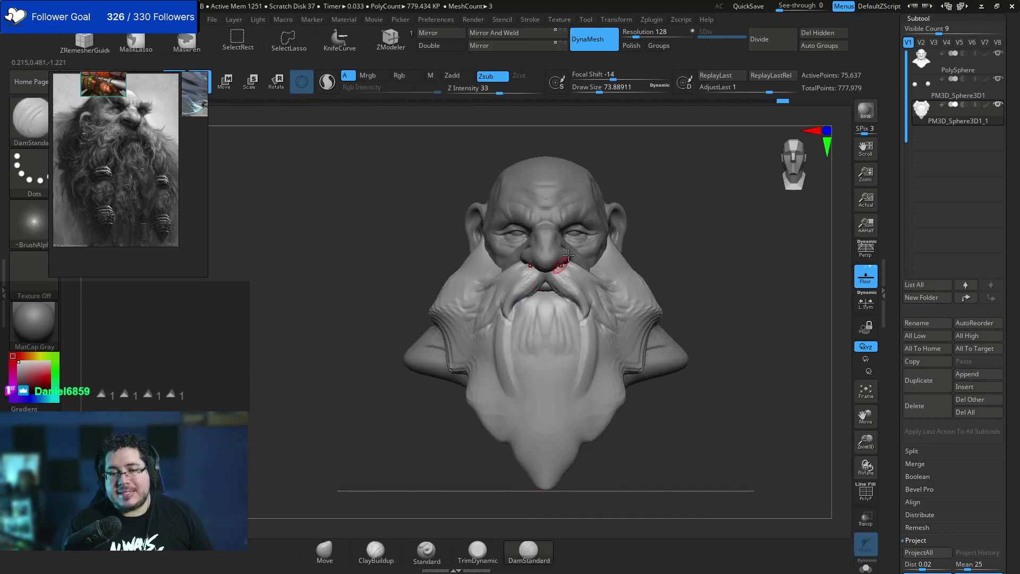
{"action": "key", "text": "space"}
{"action": "left_click_drag", "start_coordinate": [512, 285], "coordinate": [501, 311]}
{"action": "left_click_drag", "start_coordinate": [664, 248], "coordinate": [717, 252]}
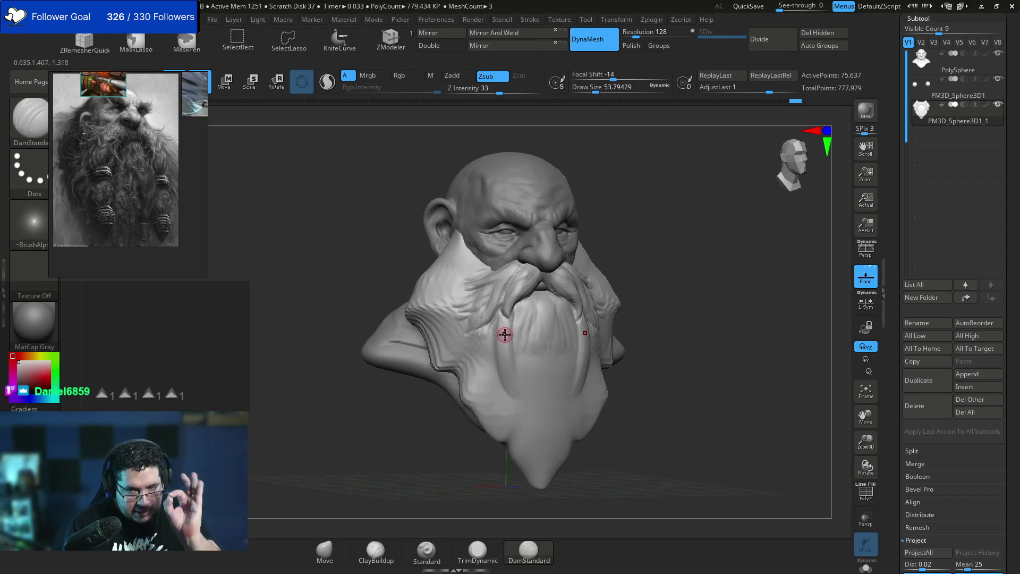
Add a small strand at the moustache's upper cheek edge on the beard subtool with the ClayBuildup brush at a draw size of about 54.
{"action": "key", "text": "b"}
{"action": "key", "text": "c"}
{"action": "key", "text": "b"}
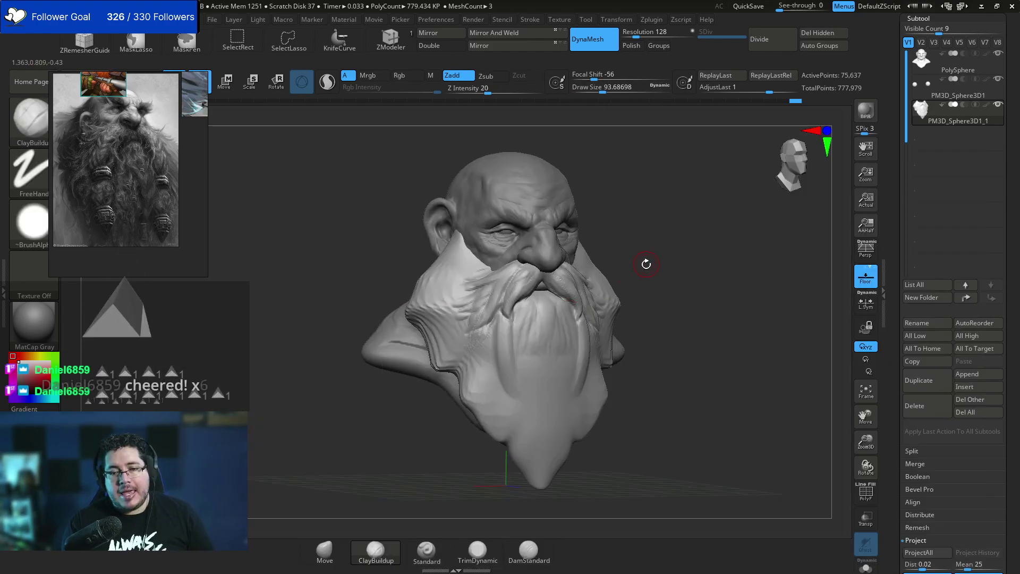
{"action": "left_click_drag", "start_coordinate": [646, 262], "coordinate": [662, 259]}
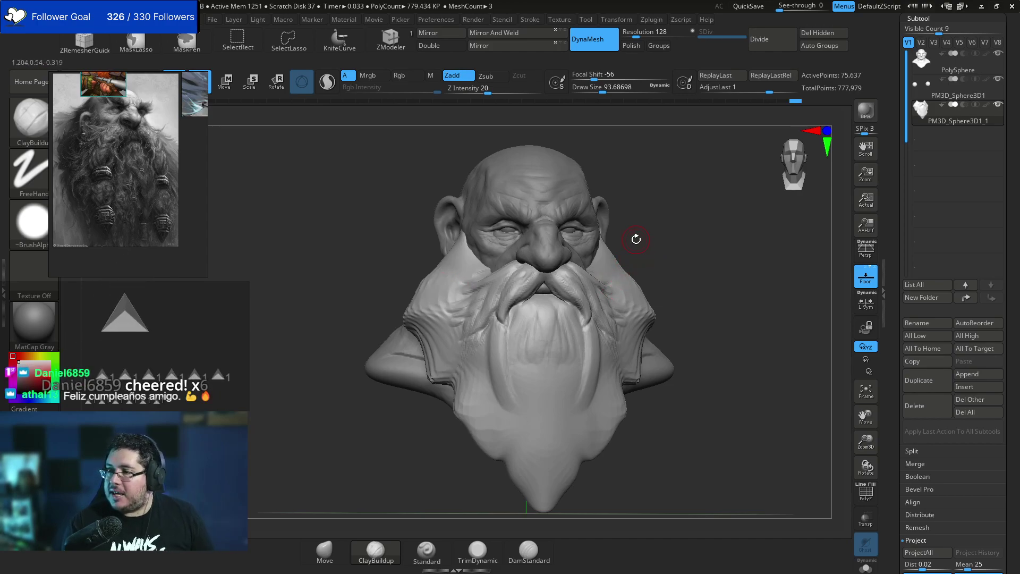
{"action": "key", "text": "space"}
{"action": "left_click_drag", "start_coordinate": [530, 322], "coordinate": [532, 322]}
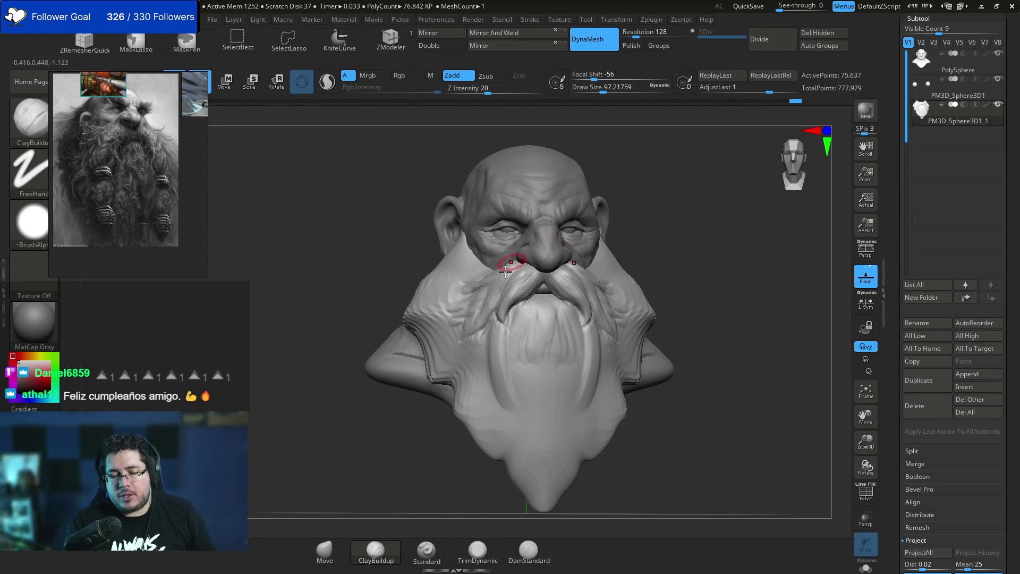
{"action": "key", "text": "space"}
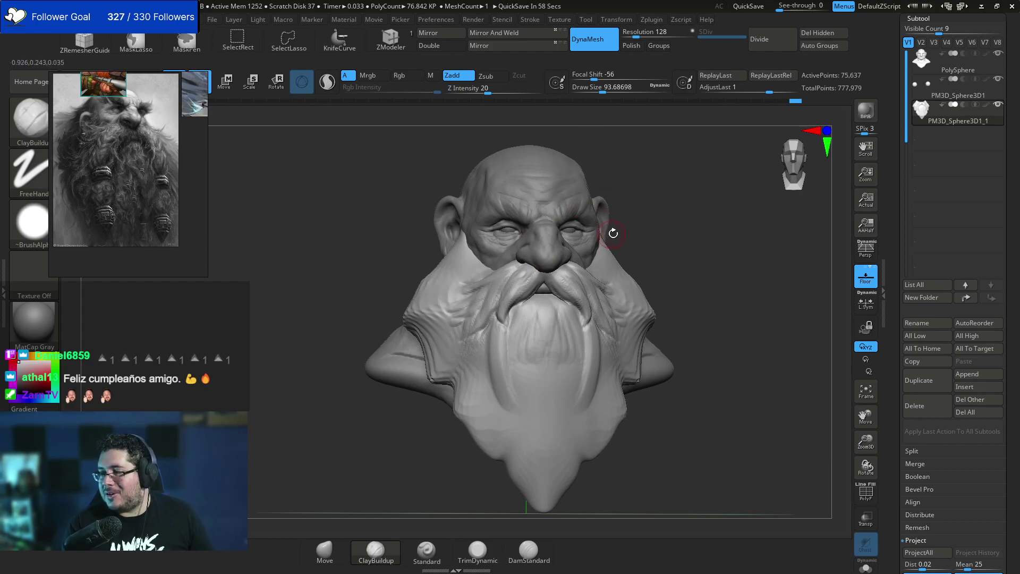
{"action": "left_click", "coordinate": [496, 206], "text": "alt"}
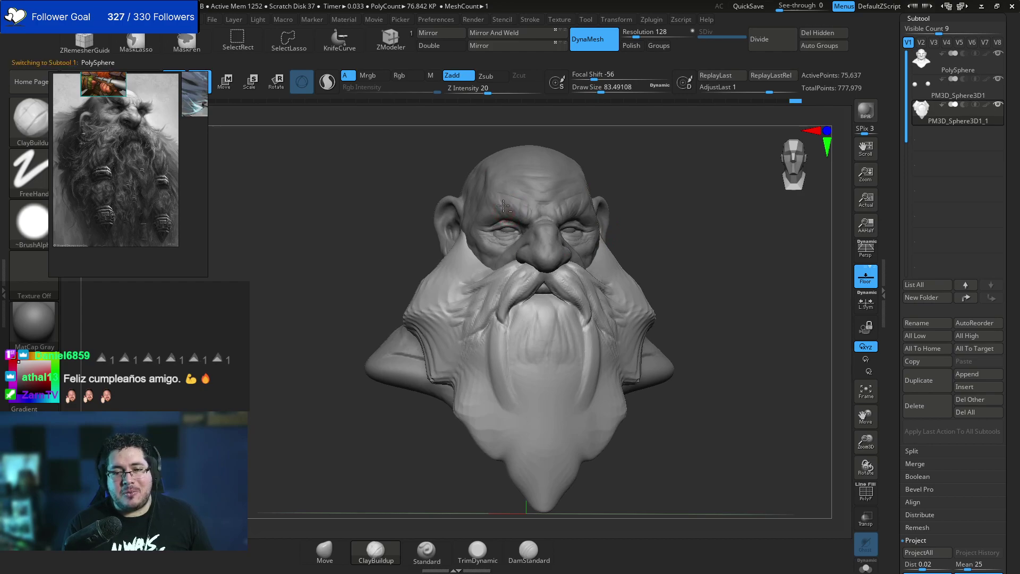
{"action": "left_click", "coordinate": [492, 297], "text": "alt"}
{"action": "key", "text": "space"}
{"action": "left_click_drag", "start_coordinate": [495, 290], "coordinate": [491, 290]}
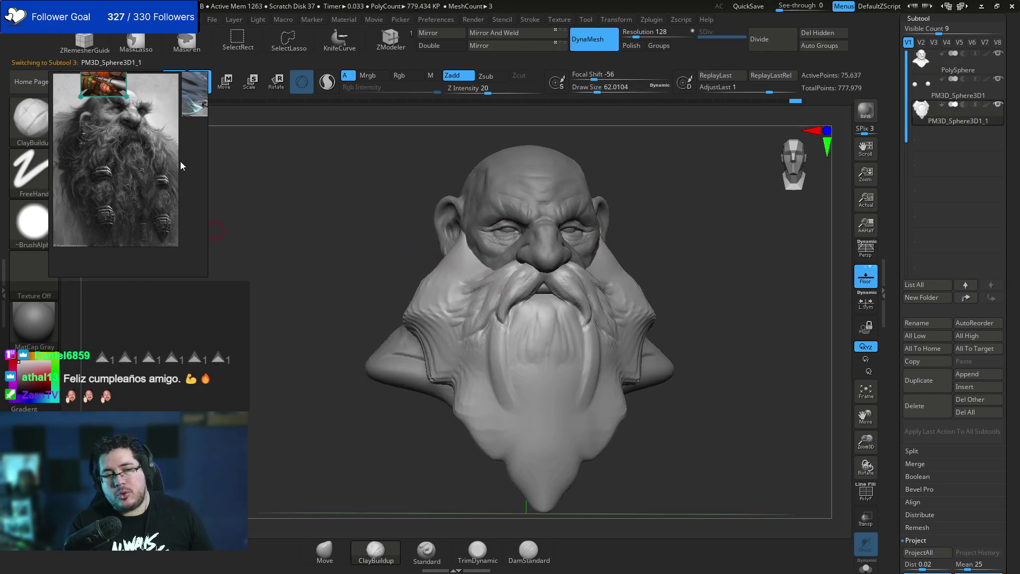
{"action": "left_click_drag", "start_coordinate": [734, 223], "coordinate": [629, 223]}
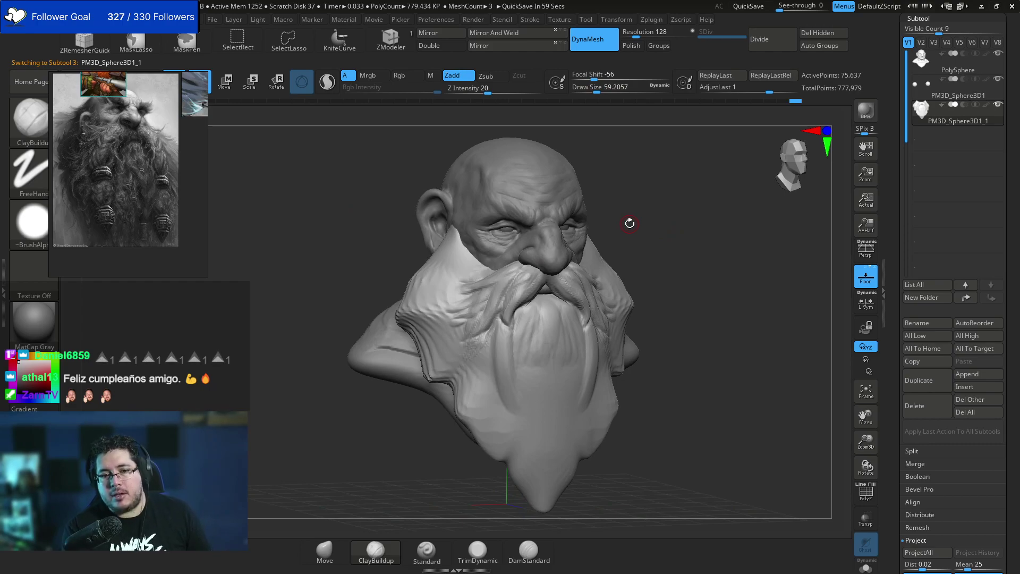
{"action": "key", "text": "space"}
{"action": "left_click", "coordinate": [514, 264]}
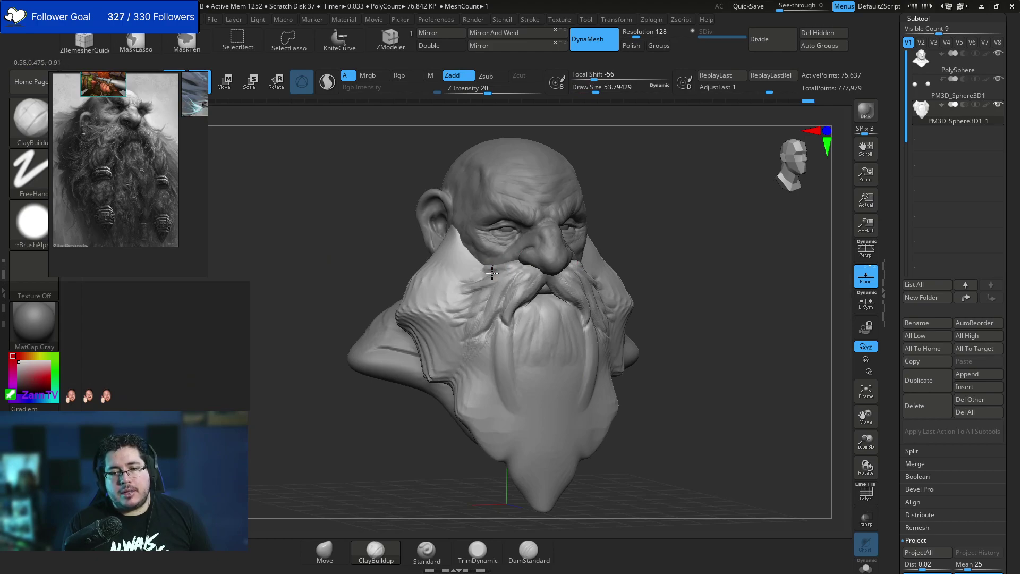
Build up the side of the moustache with the ClayBuildup brush at a draw size of about 97.
{"action": "key", "text": "ctrl"}
{"action": "left_click_drag", "start_coordinate": [660, 218], "coordinate": [528, 273]}
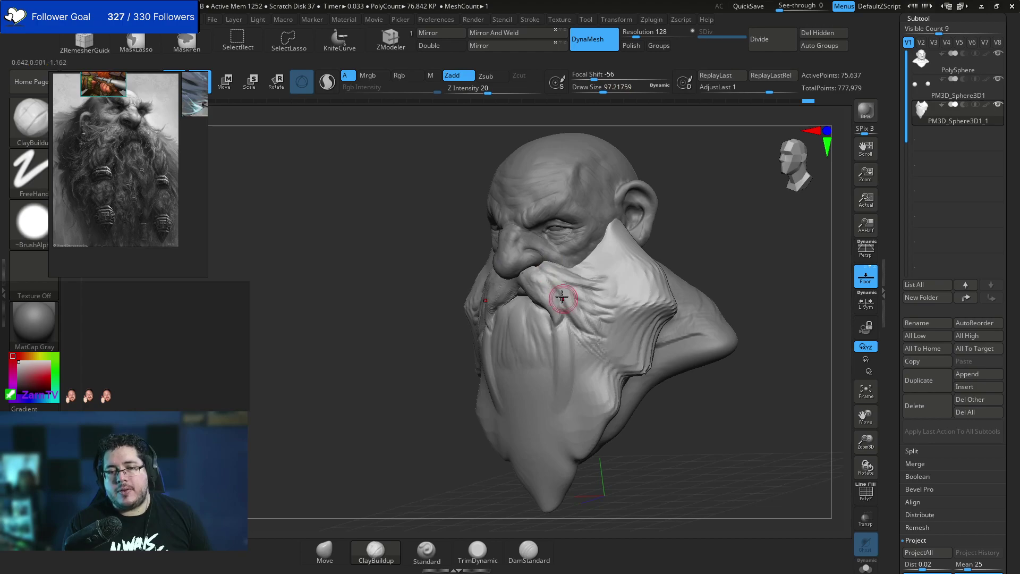
{"action": "left_click_drag", "start_coordinate": [547, 282], "coordinate": [539, 292]}
{"action": "mouse_move", "coordinate": [367, 291]}
{"action": "left_mouse_down"}
{"action": "mouse_move", "coordinate": [507, 284]}
{"action": "mouse_move", "coordinate": [498, 273]}
{"action": "left_mouse_up"}
{"action": "key", "text": "space"}
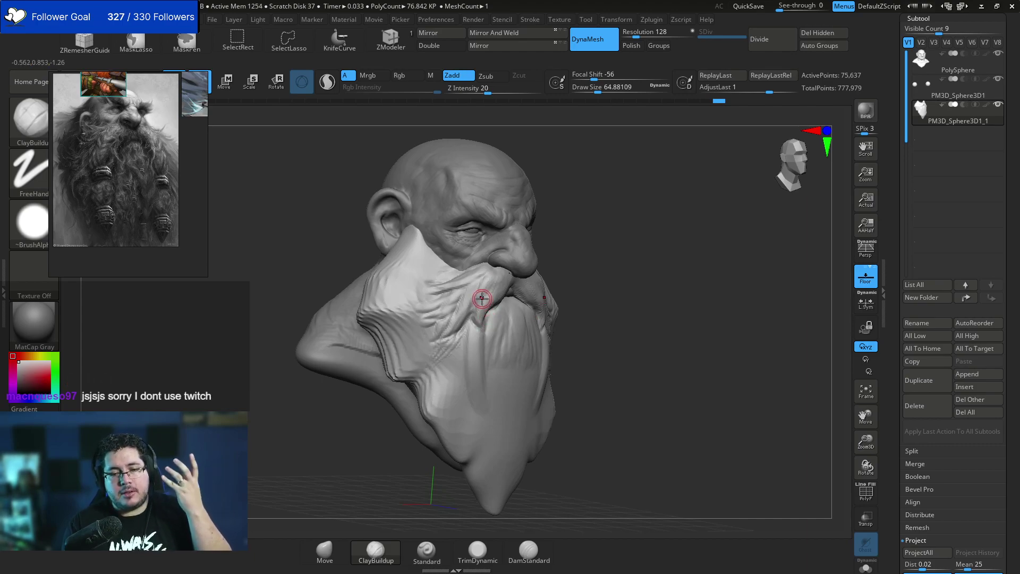
Build hair strands flowing down and back over the sideburn in front of the ear, using ClayBuildup at draw sizes of about 80 to 112.
{"action": "key", "text": "space"}
{"action": "left_click_drag", "start_coordinate": [408, 254], "coordinate": [416, 232]}
{"action": "key", "text": "space"}
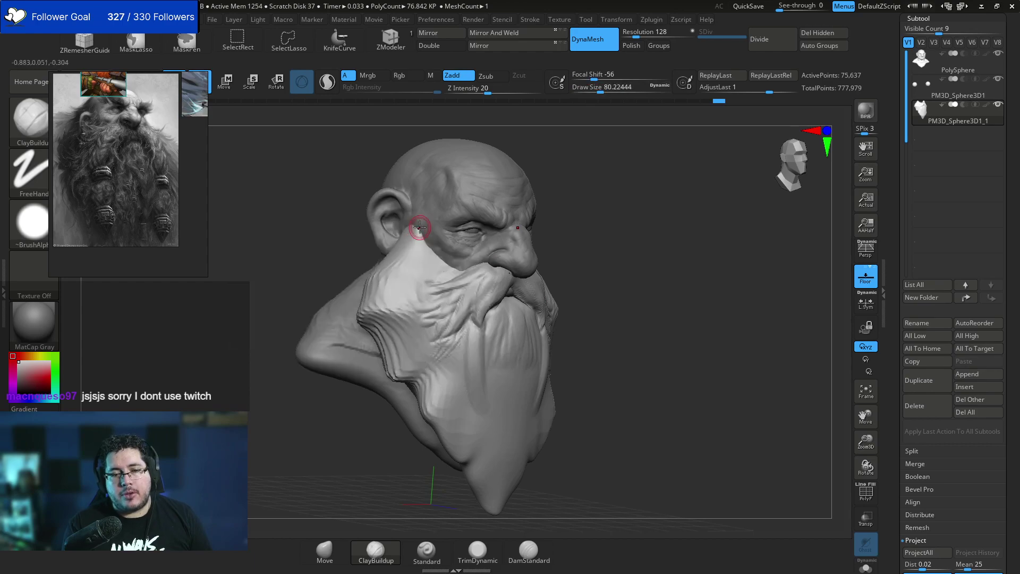
{"action": "mouse_move", "coordinate": [394, 269]}
{"action": "left_mouse_down"}
{"action": "mouse_move", "coordinate": [419, 252]}
{"action": "mouse_move", "coordinate": [387, 267]}
{"action": "left_mouse_up"}
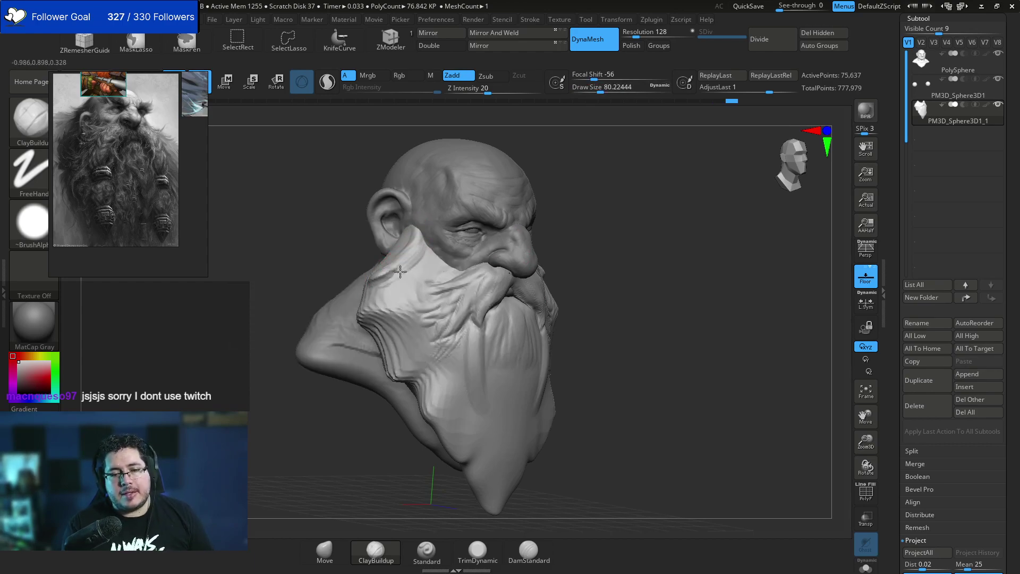
{"action": "key", "text": "space"}
{"action": "left_click_drag", "start_coordinate": [407, 264], "coordinate": [389, 285]}
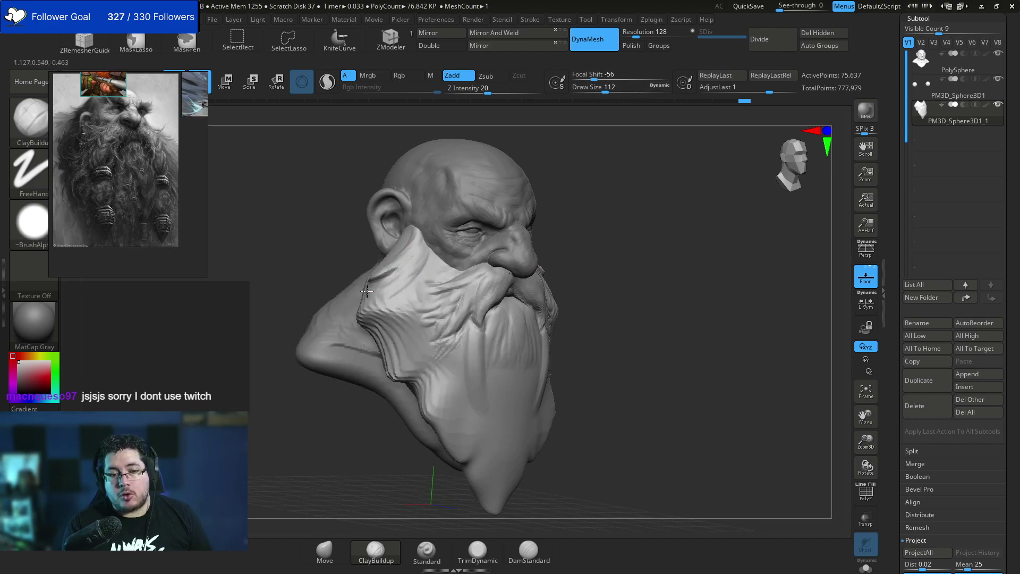
{"action": "left_click_drag", "start_coordinate": [646, 185], "coordinate": [592, 181], "text": "shift"}
{"action": "key", "text": "space"}
{"action": "left_click_drag", "start_coordinate": [598, 239], "coordinate": [590, 239]}
{"action": "mouse_move", "coordinate": [632, 238]}
{"action": "left_mouse_down"}
{"action": "mouse_move", "coordinate": [508, 247]}
{"action": "mouse_move", "coordinate": [531, 278]}
{"action": "mouse_move", "coordinate": [528, 255]}
{"action": "mouse_move", "coordinate": [559, 302]}
{"action": "left_mouse_up"}
{"action": "key", "text": "space"}
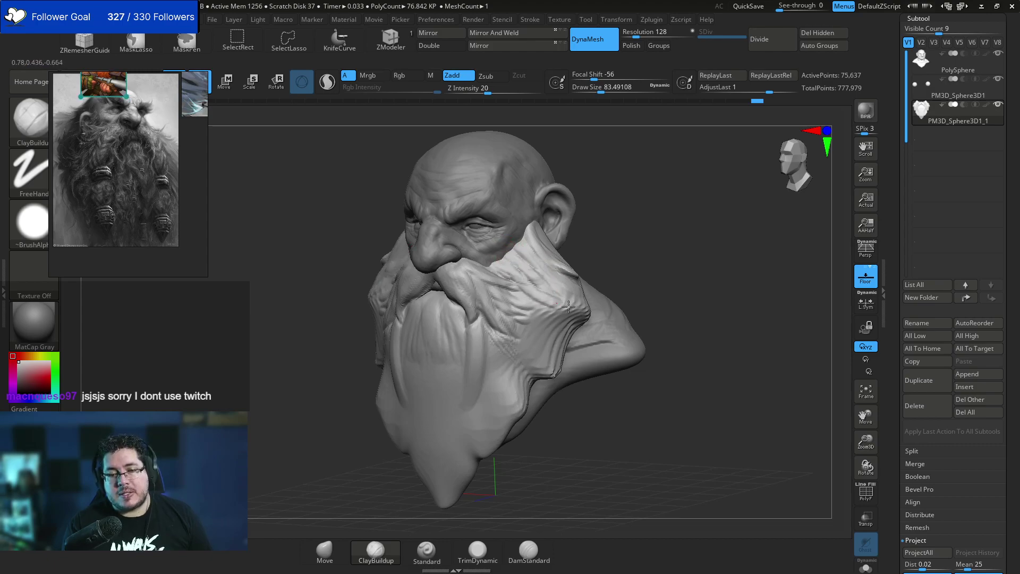
Build a braid of stacked V-shaped segments down the beard's centre below the mouth, using ClayBuildup at a draw size of about 145.
{"action": "left_click_drag", "start_coordinate": [600, 229], "coordinate": [649, 231]}
{"action": "key", "text": "space"}
{"action": "left_click_drag", "start_coordinate": [444, 292], "coordinate": [448, 292]}
{"action": "left_click_drag", "start_coordinate": [601, 223], "coordinate": [599, 191]}
{"action": "key", "text": "space"}
{"action": "mouse_move", "coordinate": [472, 262]}
{"action": "left_mouse_down"}
{"action": "mouse_move", "coordinate": [461, 297]}
{"action": "mouse_move", "coordinate": [478, 304]}
{"action": "left_mouse_up"}
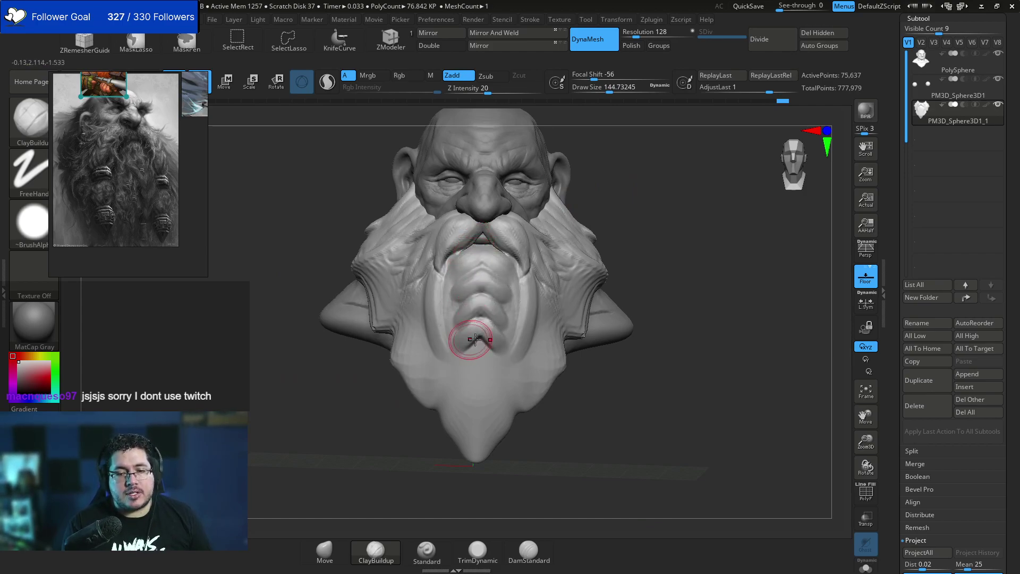
{"action": "key", "text": "ctrl+z"}
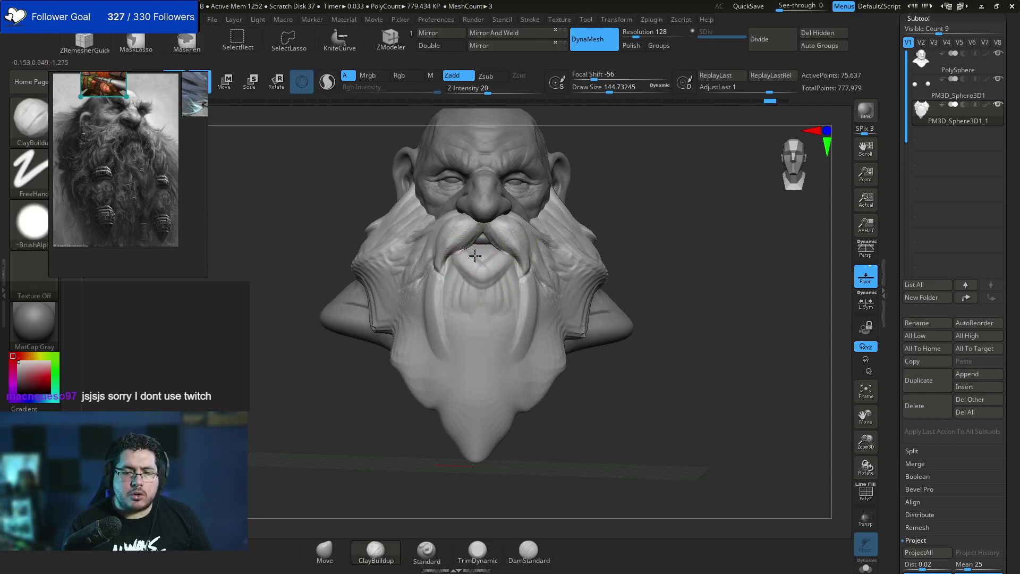
{"action": "mouse_move", "coordinate": [455, 272]}
{"action": "left_mouse_down"}
{"action": "mouse_move", "coordinate": [449, 295]}
{"action": "mouse_move", "coordinate": [484, 322]}
{"action": "mouse_move", "coordinate": [467, 357]}
{"action": "mouse_move", "coordinate": [470, 378]}
{"action": "mouse_move", "coordinate": [486, 385]}
{"action": "left_mouse_up"}
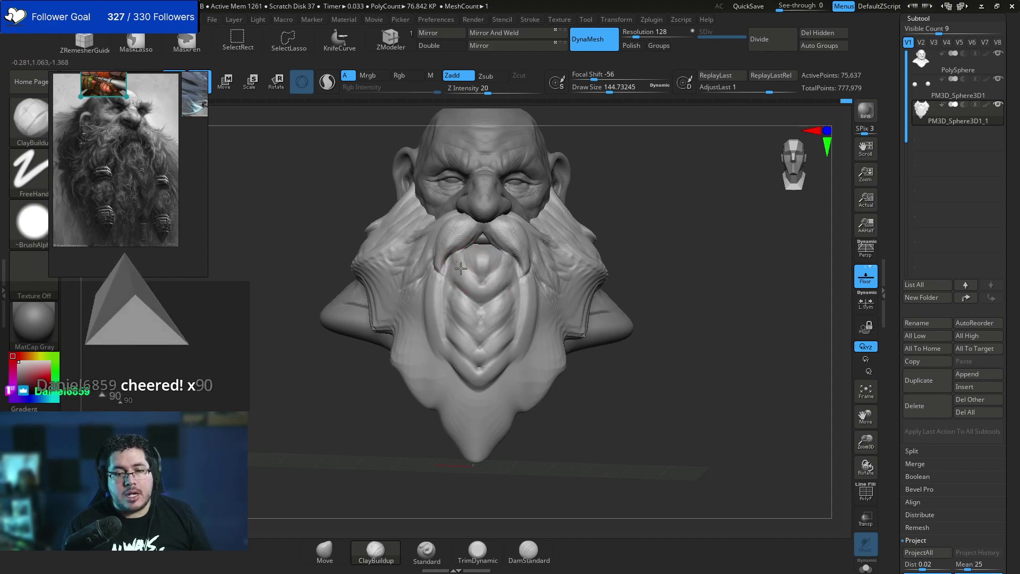
Add volume to the braid's topmost segments under the lip with the ClayBuildup brush at a draw size of about 145.
{"action": "left_click_drag", "start_coordinate": [463, 269], "coordinate": [472, 301]}
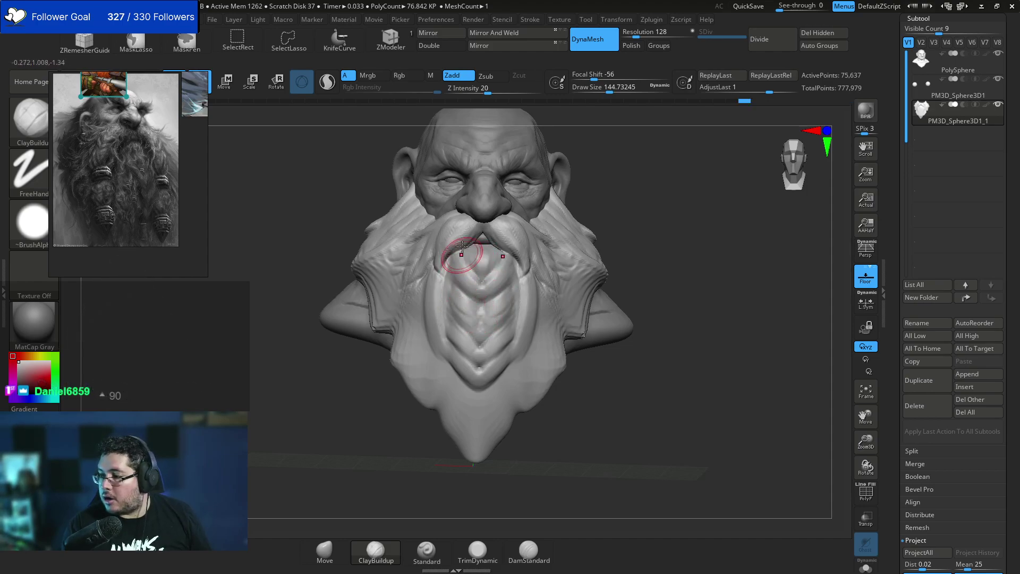
{"action": "left_click_drag", "start_coordinate": [466, 260], "coordinate": [478, 308]}
{"action": "left_click_drag", "start_coordinate": [463, 271], "coordinate": [472, 310]}
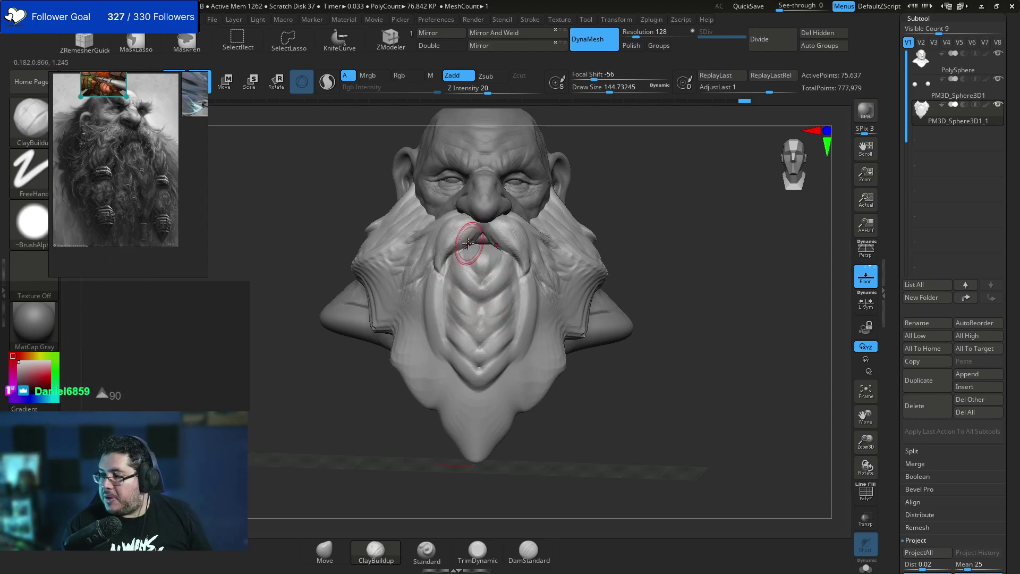
{"action": "left_click_drag", "start_coordinate": [464, 249], "coordinate": [466, 314]}
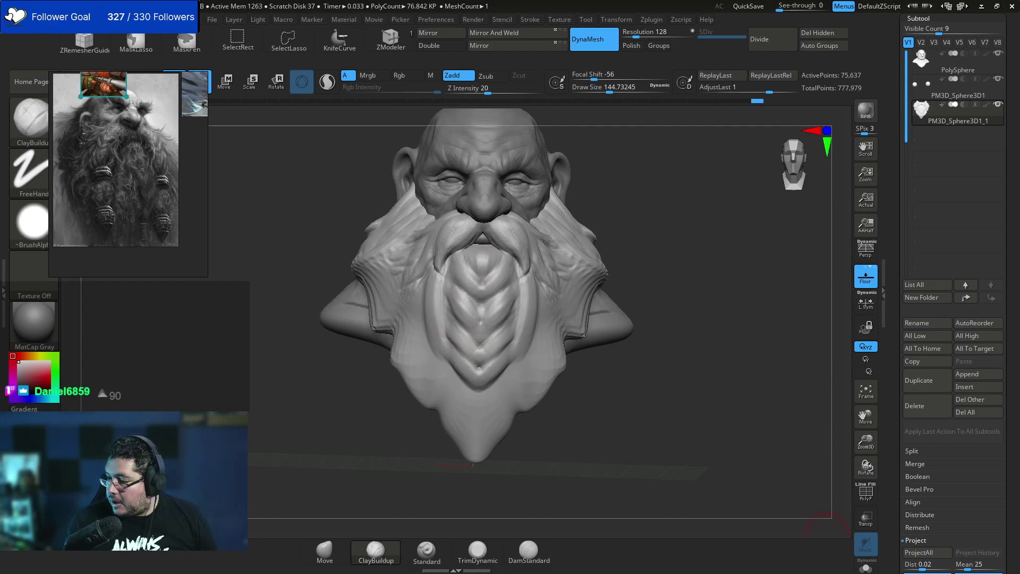
Switch to Discord to check the giveaway post in the events channel, and return to ZBrush.
{"action": "key", "text": "alt+Tab"}
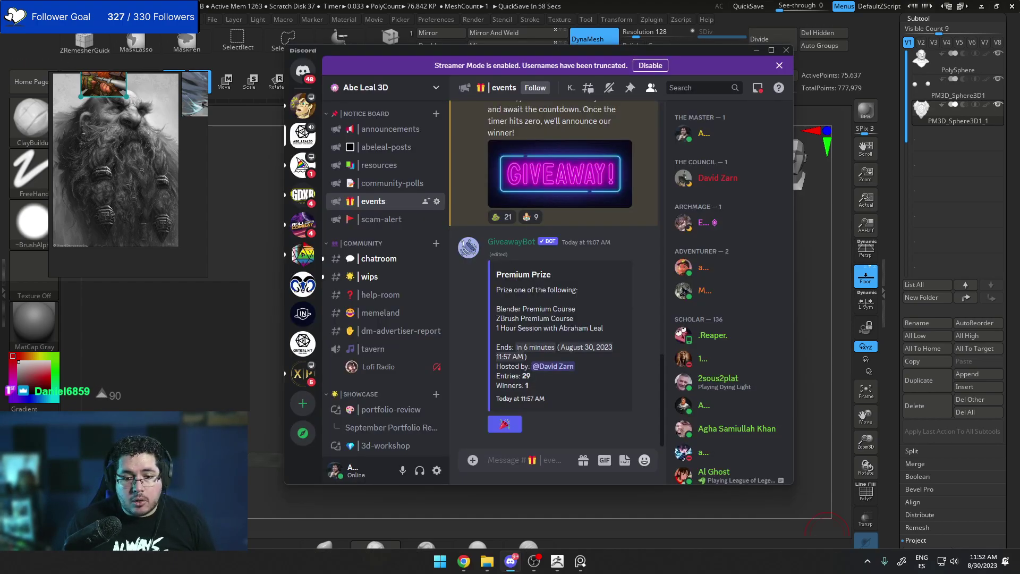
{"action": "key", "text": "alt+Tab"}
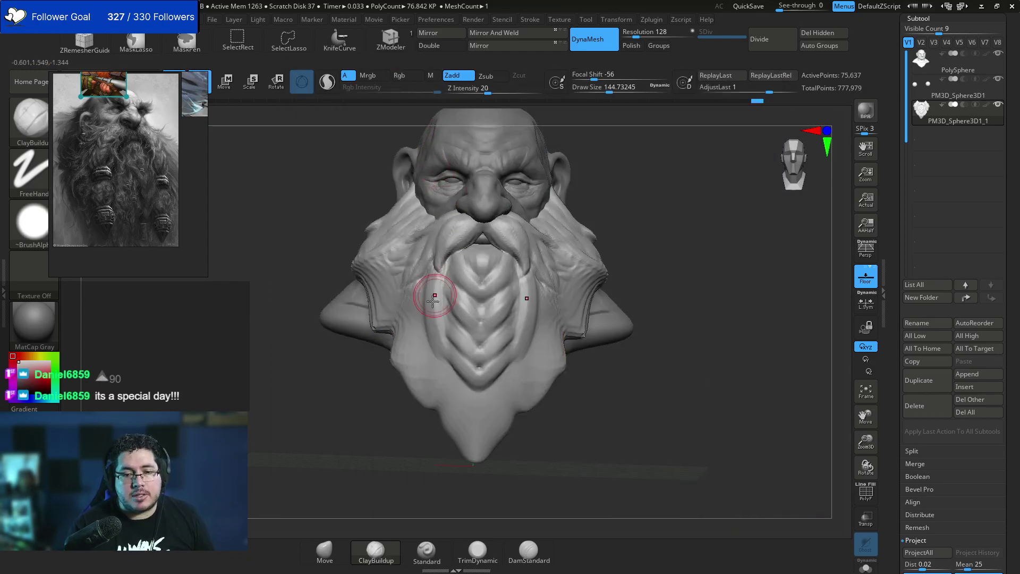
Fill the grooves flanking the braid and round out its outer lobes with the ClayBuildup brush at a draw size of about 112.
{"action": "key", "text": "space"}
{"action": "mouse_move", "coordinate": [432, 297]}
{"action": "left_mouse_down"}
{"action": "mouse_move", "coordinate": [434, 353]}
{"action": "mouse_move", "coordinate": [424, 327]}
{"action": "left_mouse_up"}
{"action": "key", "text": "space"}
{"action": "mouse_move", "coordinate": [434, 278]}
{"action": "left_mouse_down"}
{"action": "mouse_move", "coordinate": [466, 255]}
{"action": "mouse_move", "coordinate": [463, 288]}
{"action": "left_mouse_up"}
{"action": "key", "text": "space"}
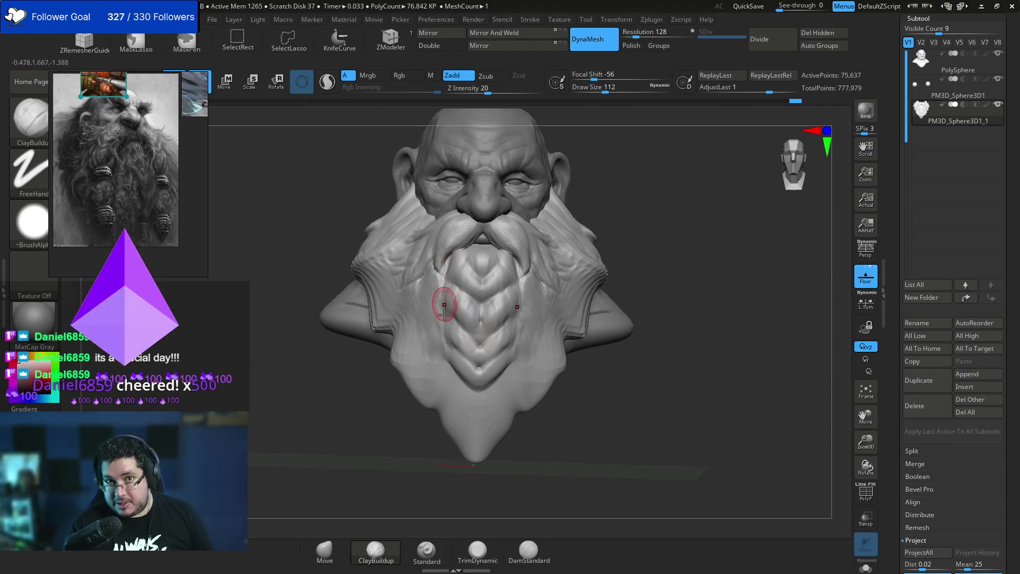
{"action": "left_click_drag", "start_coordinate": [451, 334], "coordinate": [479, 350]}
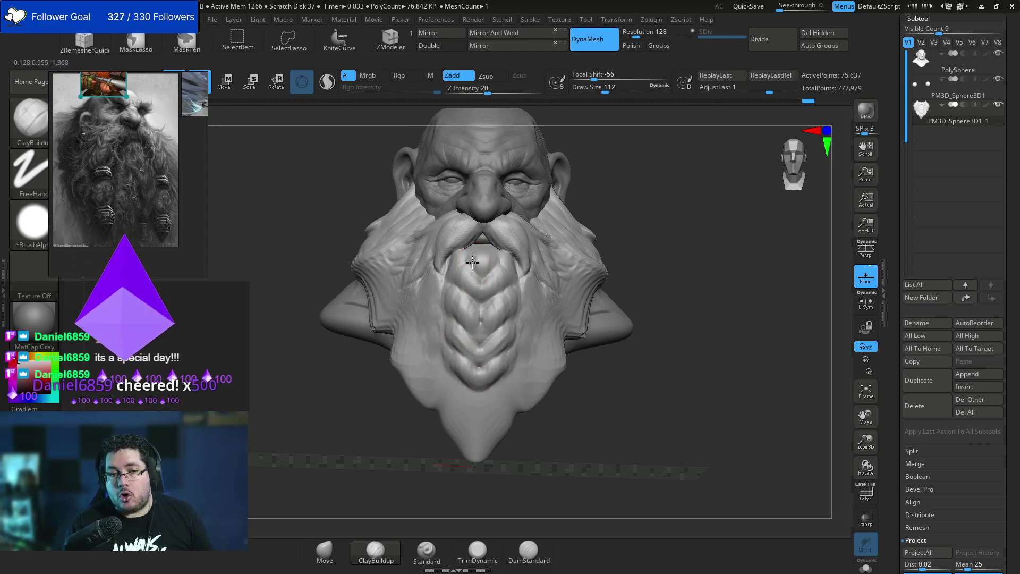
{"action": "left_click_drag", "start_coordinate": [491, 262], "coordinate": [457, 254]}
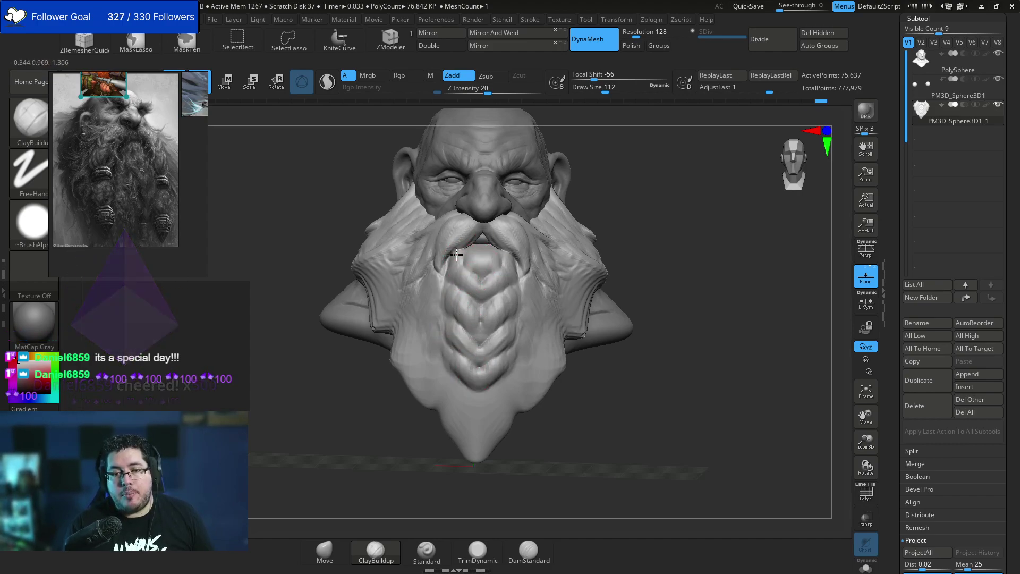
{"action": "key", "text": "ctrl"}
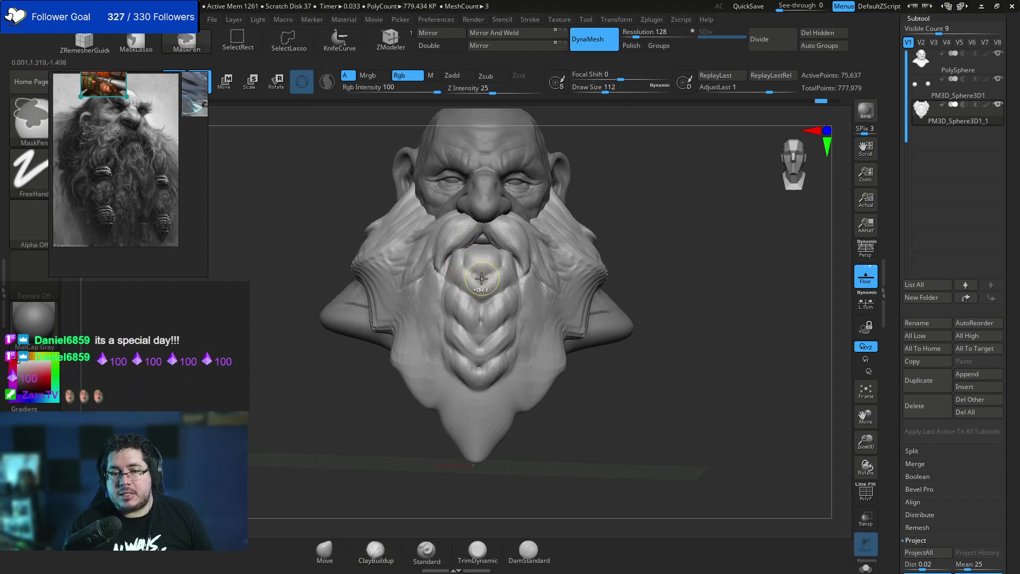
Carve the creases between the braid's segments and along its centre line with the DamStandard brush at a draw size of about 90.
{"action": "key", "text": "b"}
{"action": "key", "text": "d"}
{"action": "key", "text": "s"}
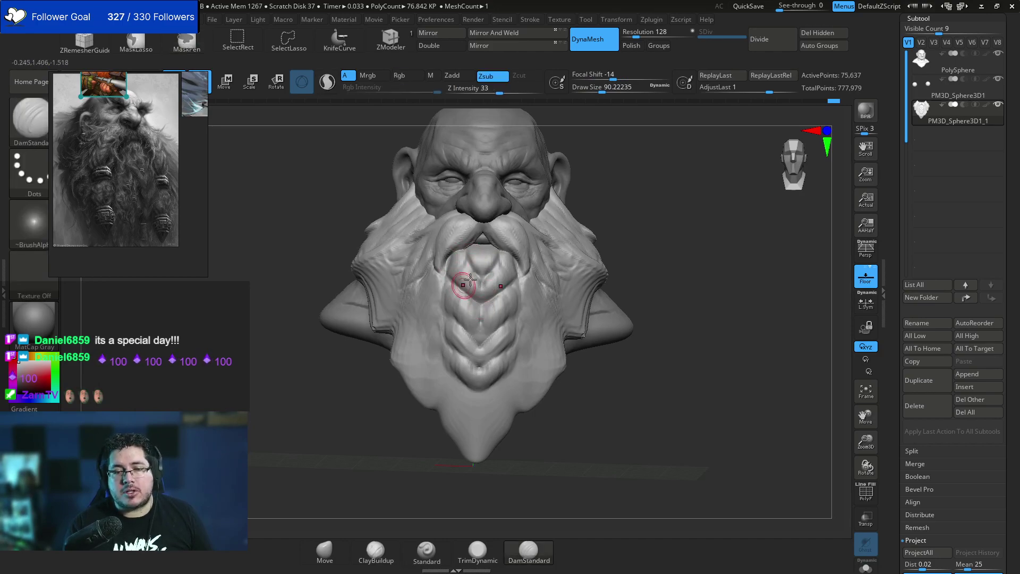
{"action": "left_click_drag", "start_coordinate": [564, 391], "coordinate": [616, 426]}
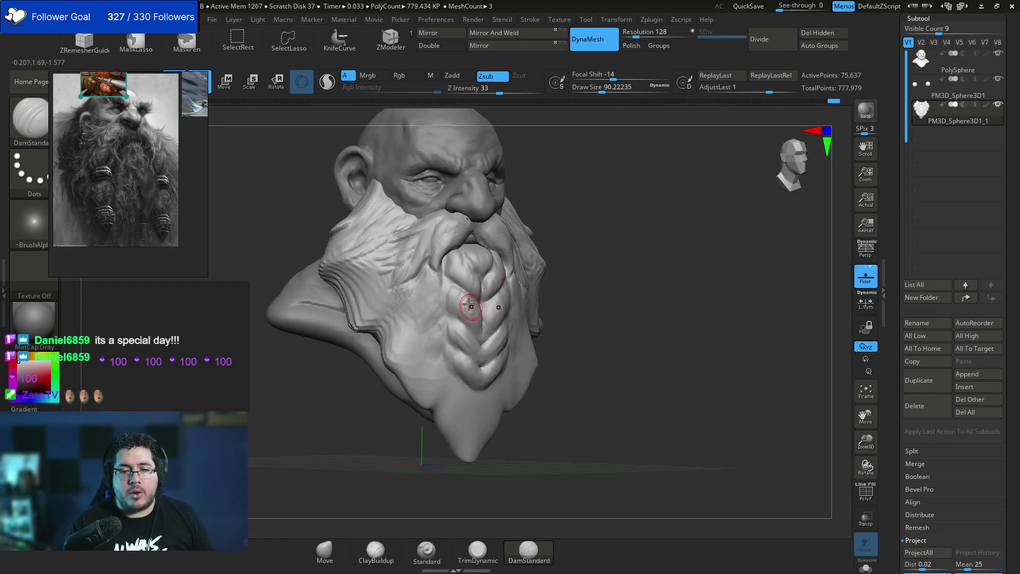
{"action": "left_click_drag", "start_coordinate": [450, 315], "coordinate": [473, 342]}
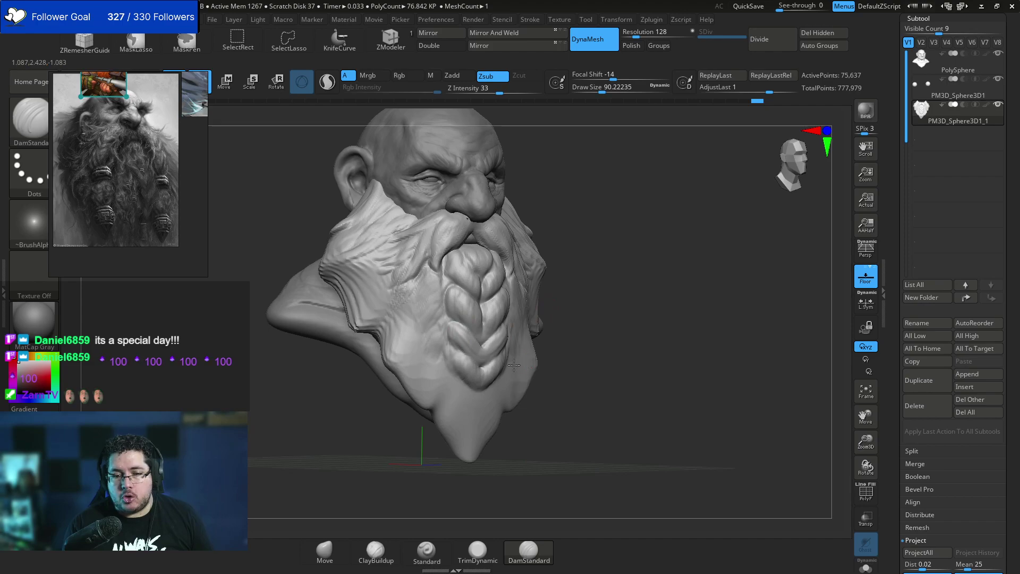
{"action": "right_click_drag", "start_coordinate": [513, 402], "coordinate": [505, 392]}
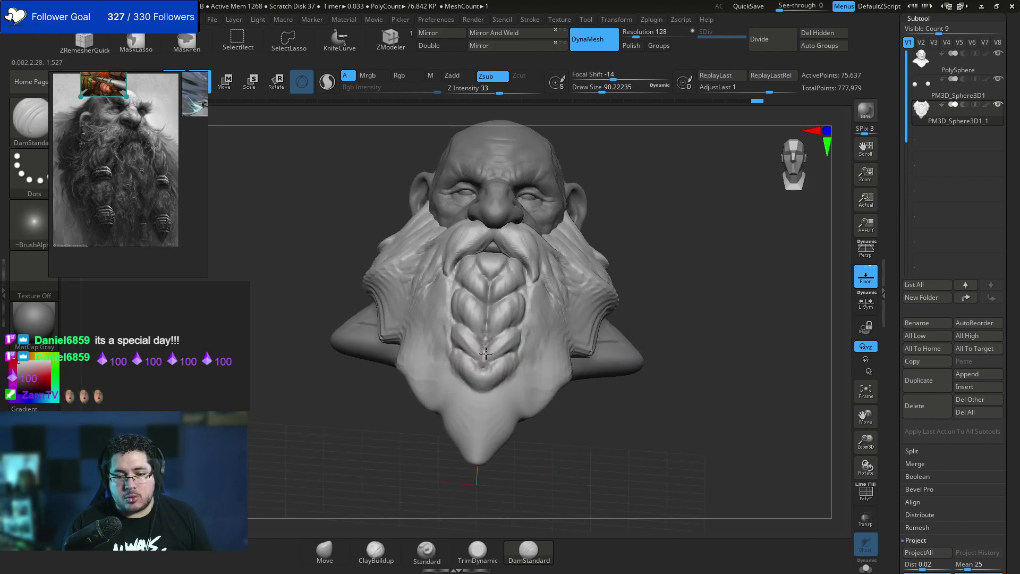
{"action": "left_click_drag", "start_coordinate": [483, 372], "coordinate": [455, 351]}
{"action": "mouse_move", "coordinate": [456, 367]}
{"action": "right_mouse_down", "text": "ctrl"}
{"action": "mouse_move", "coordinate": [549, 425]}
{"action": "mouse_move", "coordinate": [470, 286]}
{"action": "right_mouse_up", "text": "ctrl"}
{"action": "mouse_move", "coordinate": [477, 279]}
{"action": "left_mouse_down"}
{"action": "mouse_move", "coordinate": [476, 315]}
{"action": "mouse_move", "coordinate": [482, 304]}
{"action": "left_mouse_up"}
Add hair strands on the cheek beside the moustache with the ClayBuildup brush at draw sizes of about 77 to 83.
{"action": "key", "text": "2"}
{"action": "key", "text": "space"}
{"action": "key", "text": "space"}
{"action": "key", "text": "space"}
{"action": "left_click_drag", "start_coordinate": [452, 241], "coordinate": [446, 254]}
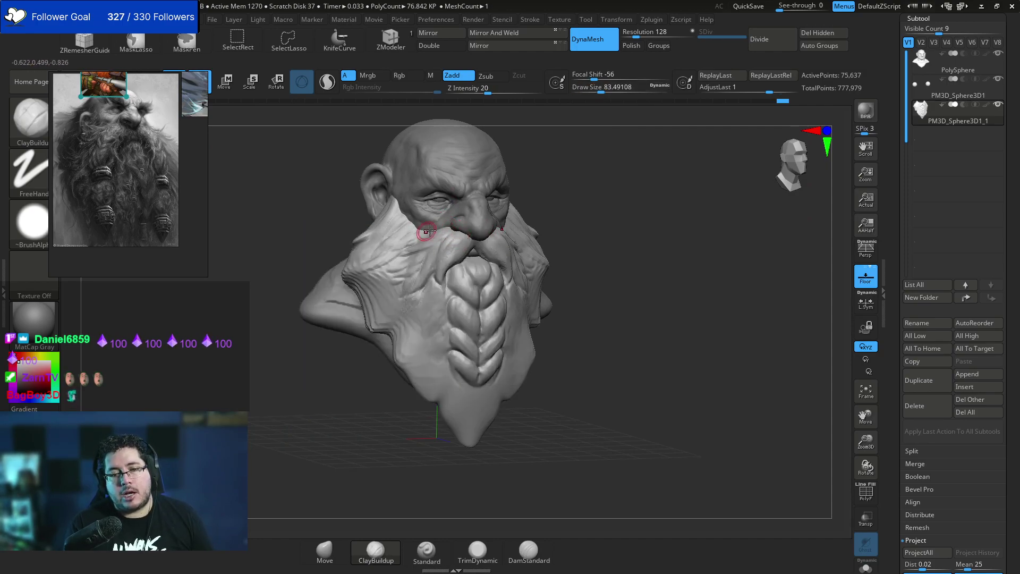
{"action": "key", "text": "space"}
{"action": "left_click_drag", "start_coordinate": [424, 232], "coordinate": [426, 254]}
{"action": "key", "text": "space"}
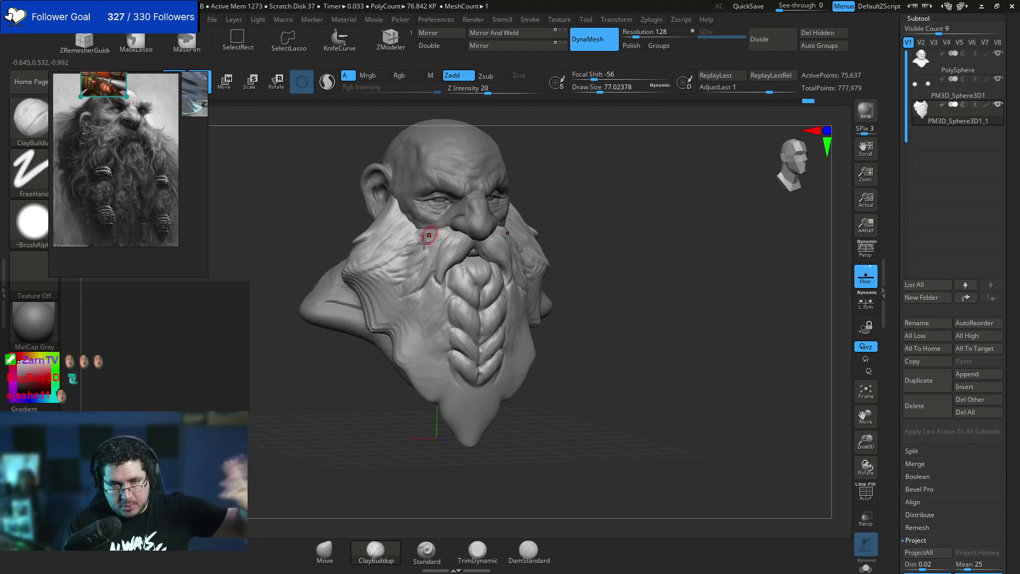
Build strands sweeping outward below the moustache's drooping end with ClayBuildup at a draw size of about 112, and reduce the size to about 65.
{"action": "key", "text": "space"}
{"action": "left_click_drag", "start_coordinate": [428, 259], "coordinate": [435, 281]}
{"action": "key", "text": "space"}
{"action": "key", "text": "space"}
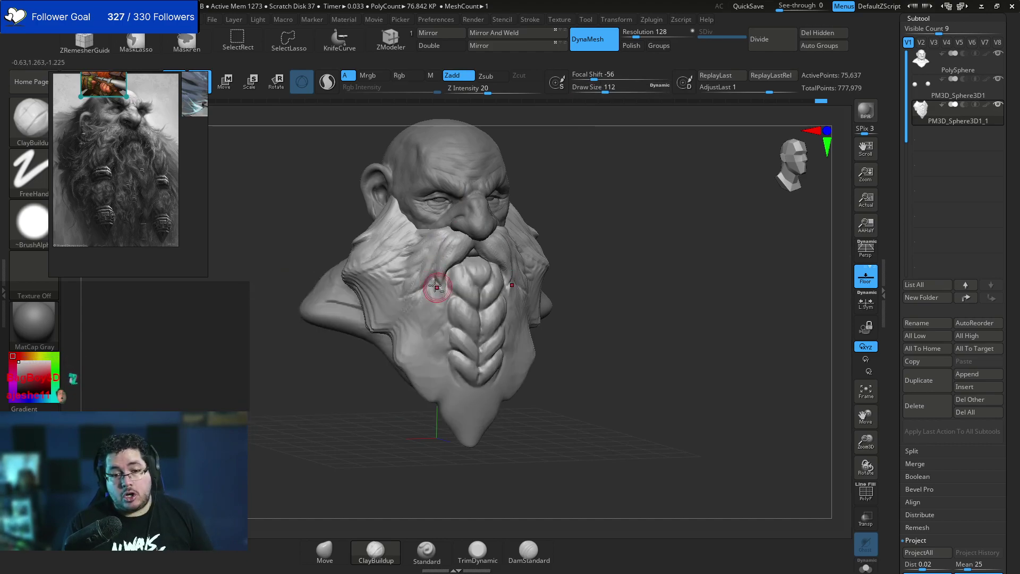
{"action": "key", "text": "]"}
{"action": "left_click_drag", "start_coordinate": [442, 293], "coordinate": [412, 303]}
{"action": "key", "text": "space"}
{"action": "left_click_drag", "start_coordinate": [430, 288], "coordinate": [426, 288]}
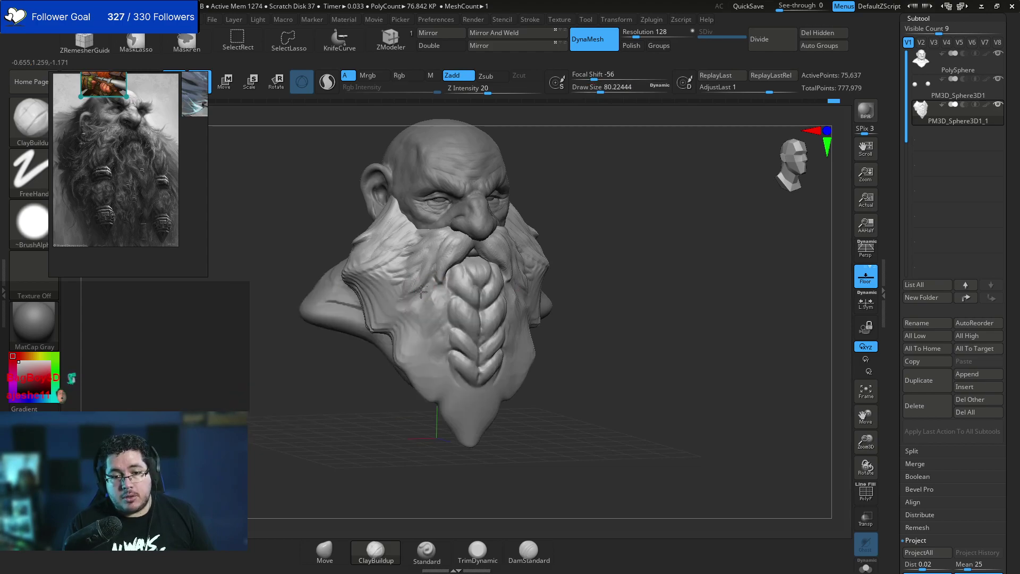
{"action": "key", "text": "space"}
{"action": "left_click_drag", "start_coordinate": [405, 216], "coordinate": [394, 223]}
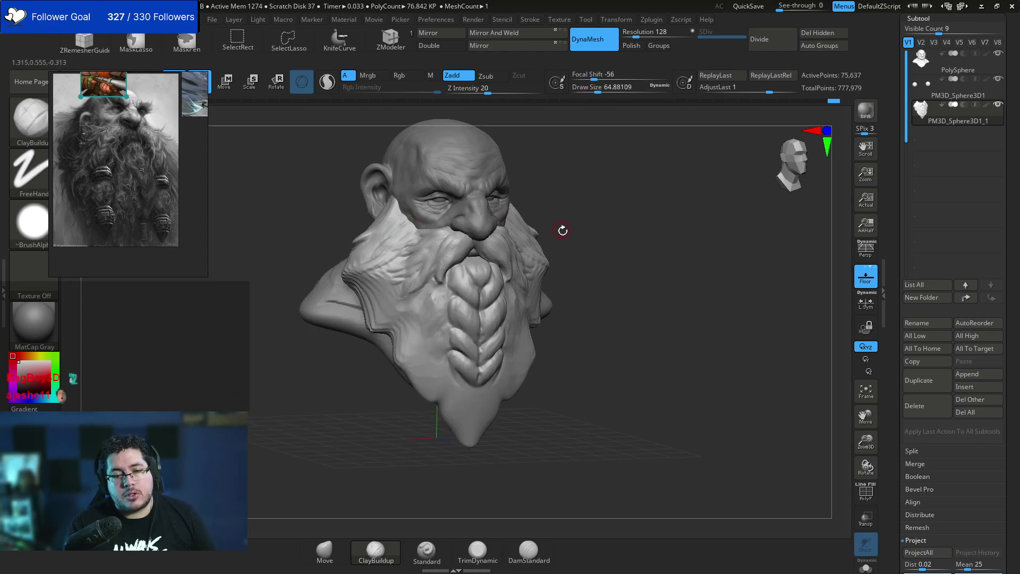
Build hair strands down the side of the beard beside the braid with ClayBuildup at a draw size of about 87.
{"action": "mouse_move", "coordinate": [575, 267]}
{"action": "left_mouse_down", "text": "shift"}
{"action": "mouse_move", "coordinate": [589, 237]}
{"action": "mouse_move", "coordinate": [505, 263]}
{"action": "left_mouse_up", "text": "shift"}
{"action": "key", "text": "space"}
{"action": "key", "text": "space"}
{"action": "left_click_drag", "start_coordinate": [481, 268], "coordinate": [465, 254]}
{"action": "key", "text": "space"}
{"action": "mouse_move", "coordinate": [535, 343]}
{"action": "left_mouse_down"}
{"action": "mouse_move", "coordinate": [485, 295]}
{"action": "mouse_move", "coordinate": [528, 339]}
{"action": "left_mouse_up"}
{"action": "key", "text": "space"}
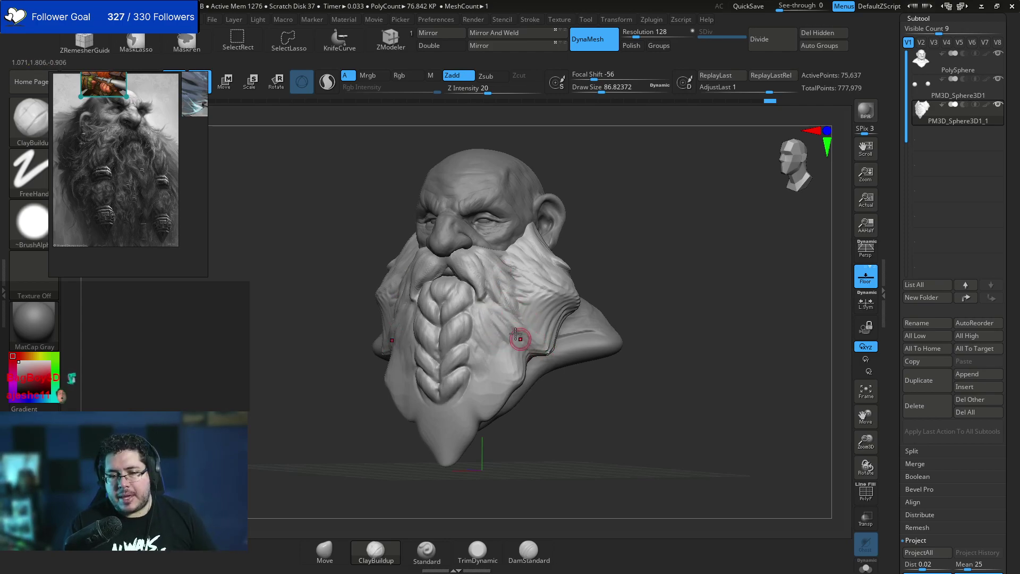
{"action": "left_click_drag", "start_coordinate": [487, 322], "coordinate": [521, 356]}
{"action": "left_click_drag", "start_coordinate": [483, 322], "coordinate": [512, 379]}
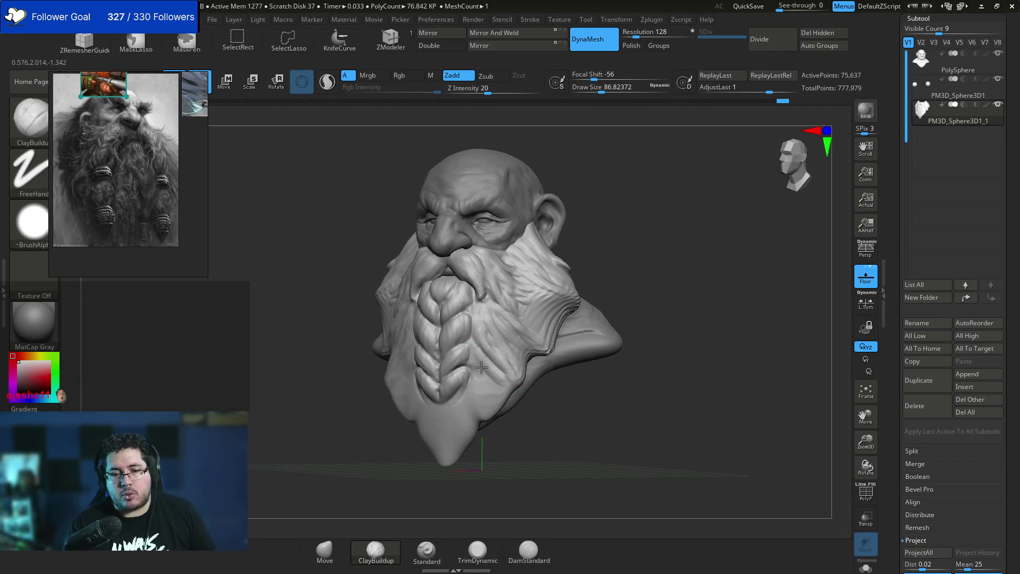
Bulk up the lower beard and its tip below the braid with ClayBuildup at focal shift -22 and a draw size of about 158.
{"action": "right_click_drag", "start_coordinate": [477, 358], "coordinate": [574, 354]}
{"action": "key", "text": "]"}
{"action": "mouse_move", "coordinate": [410, 320]}
{"action": "left_mouse_down"}
{"action": "mouse_move", "coordinate": [371, 376]}
{"action": "mouse_move", "coordinate": [388, 371]}
{"action": "mouse_move", "coordinate": [391, 407]}
{"action": "mouse_move", "coordinate": [381, 402]}
{"action": "mouse_move", "coordinate": [385, 371]}
{"action": "mouse_move", "coordinate": [398, 421]}
{"action": "mouse_move", "coordinate": [415, 432]}
{"action": "mouse_move", "coordinate": [449, 402]}
{"action": "mouse_move", "coordinate": [441, 388]}
{"action": "left_mouse_up"}
{"action": "key", "text": "space"}
{"action": "key", "text": "space"}
{"action": "key", "text": "space"}
{"action": "key", "text": "space"}
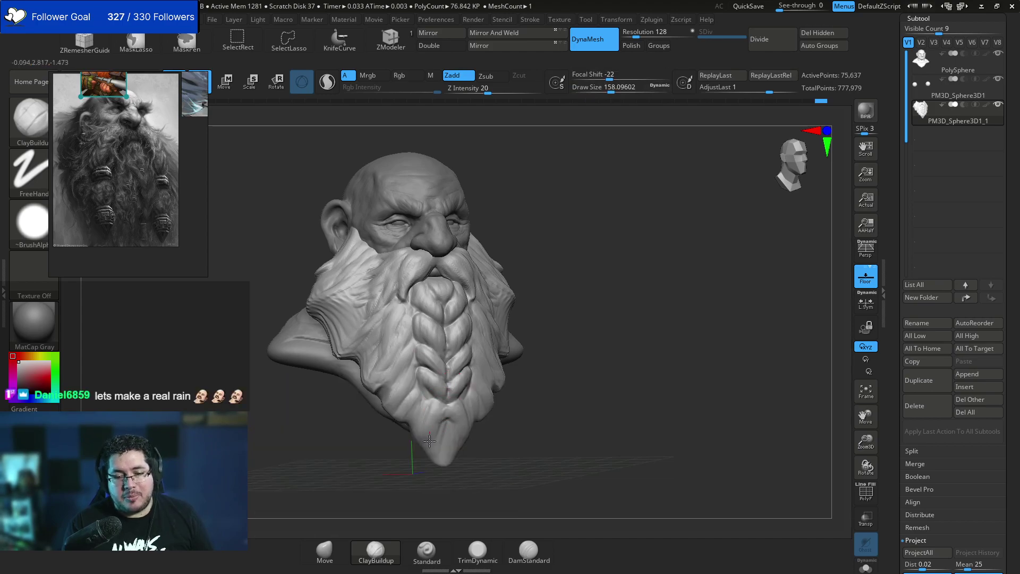
{"action": "left_click_drag", "start_coordinate": [438, 443], "coordinate": [447, 421]}
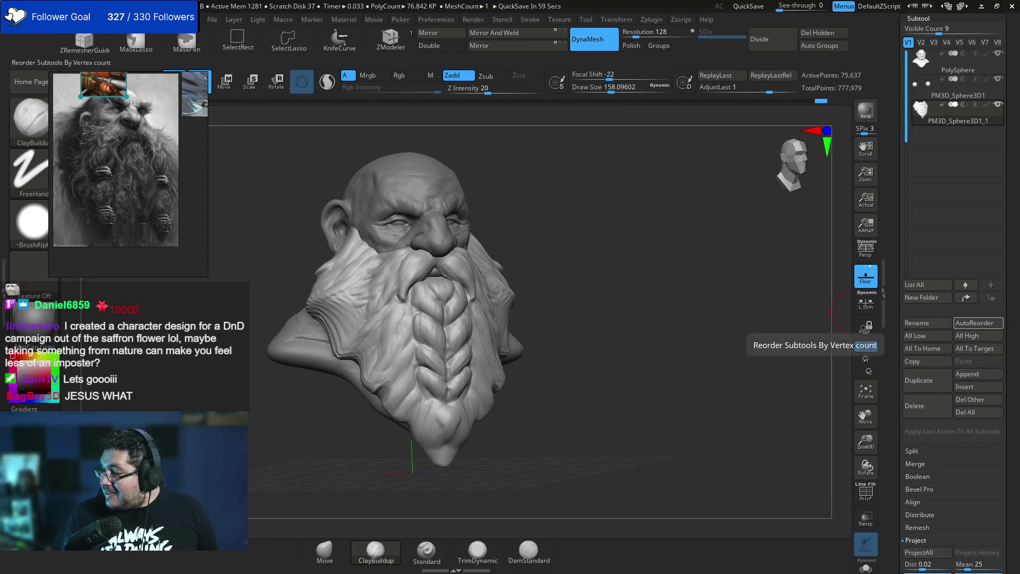
Touch up the moustache's drooping end with ClayBuildup, reducing the draw size from about 108 to about 65.
{"action": "left_click_drag", "start_coordinate": [587, 361], "coordinate": [557, 336]}
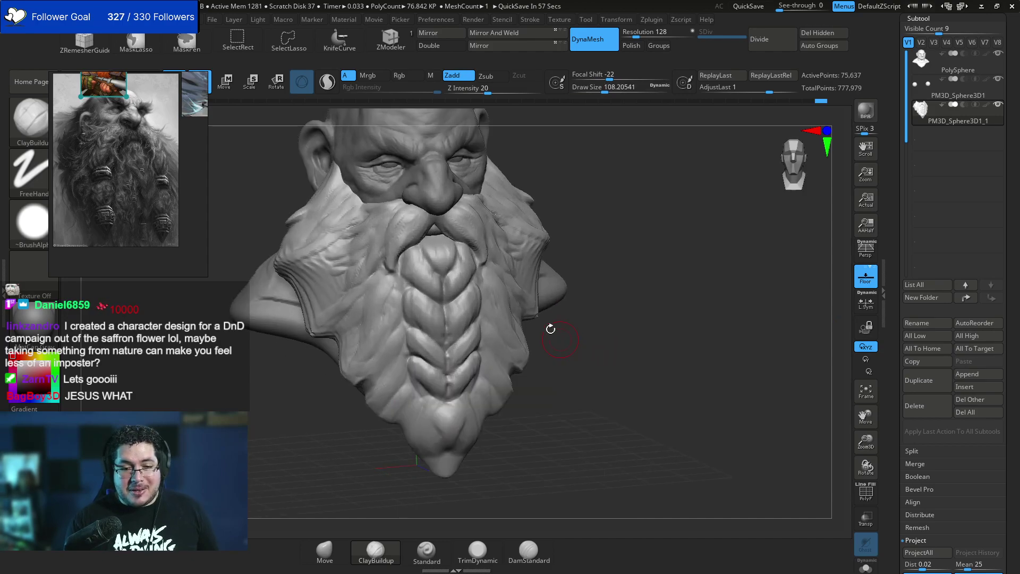
{"action": "key", "text": "b"}
{"action": "key", "text": "c"}
{"action": "key", "text": "b"}
{"action": "key", "text": "space"}
{"action": "left_click_drag", "start_coordinate": [414, 262], "coordinate": [405, 262]}
{"action": "key", "text": "space"}
{"action": "key", "text": "space"}
{"action": "key", "text": "b"}
{"action": "key", "text": "c"}
{"action": "key", "text": "b"}
{"action": "key", "text": "space"}
{"action": "left_click_drag", "start_coordinate": [405, 216], "coordinate": [404, 216]}
{"action": "key", "text": "space"}
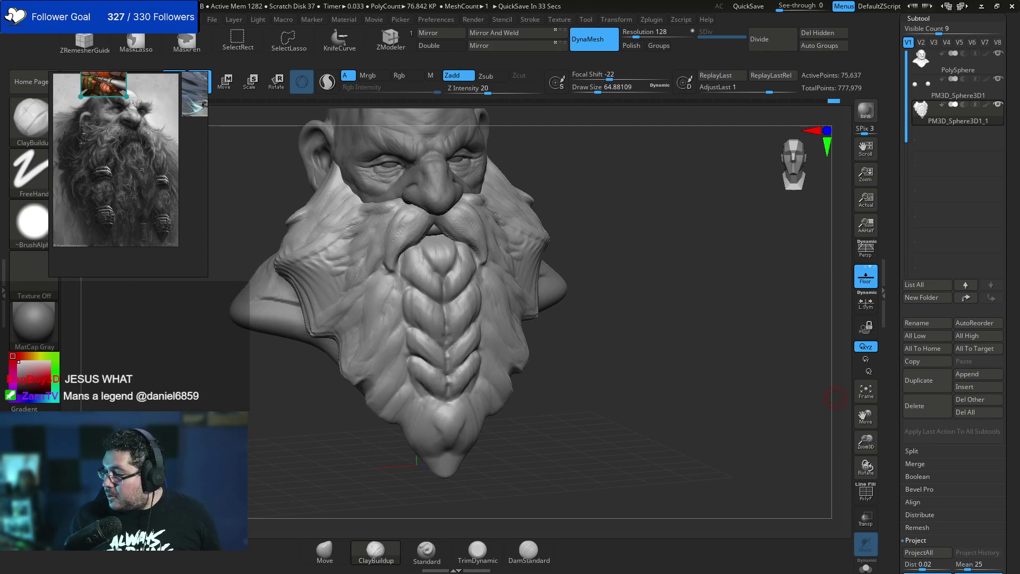
Add hair strands along the outer side of the beard with ClayBuildup at a draw size of about 77.
{"action": "mouse_move", "coordinate": [557, 314]}
{"action": "left_mouse_down"}
{"action": "mouse_move", "coordinate": [576, 323]}
{"action": "mouse_move", "coordinate": [541, 323]}
{"action": "mouse_move", "coordinate": [553, 322]}
{"action": "left_mouse_up"}
{"action": "key", "text": "space"}
{"action": "key", "text": "space"}
{"action": "left_click_drag", "start_coordinate": [370, 314], "coordinate": [363, 316]}
Select the head subtool and carve skin wrinkles around the eyes with DamStandard at a draw size of about 35.
{"action": "key", "text": "b"}
{"action": "key", "text": "d"}
{"action": "key", "text": "s"}
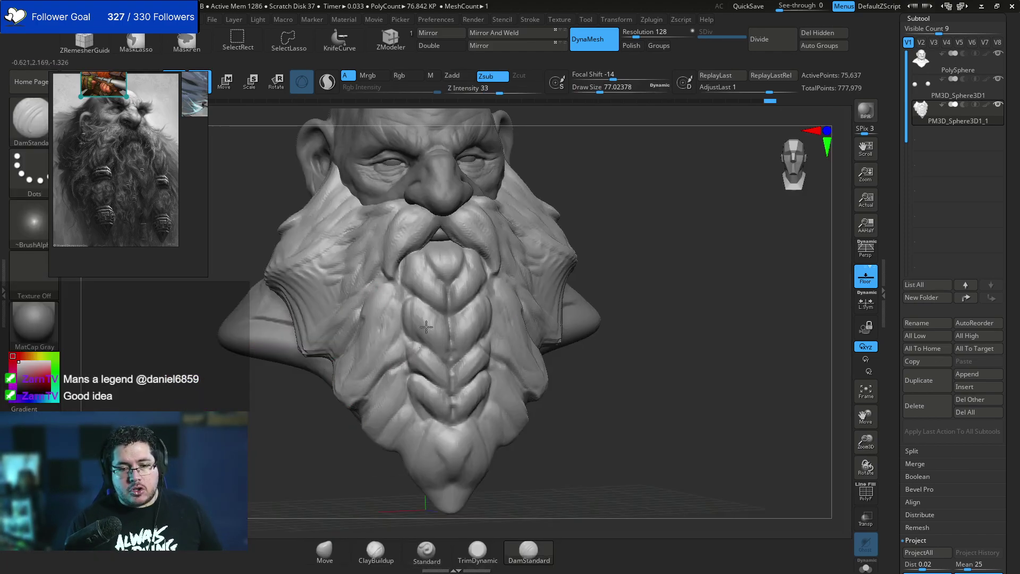
{"action": "key", "text": "ctrl"}
{"action": "mouse_move", "coordinate": [634, 329]}
{"action": "left_mouse_down", "text": "alt"}
{"action": "mouse_move", "coordinate": [640, 272]}
{"action": "mouse_move", "coordinate": [658, 244]}
{"action": "mouse_move", "coordinate": [644, 291]}
{"action": "mouse_move", "coordinate": [651, 268]}
{"action": "left_mouse_up", "text": "alt"}
{"action": "key", "text": "space"}
{"action": "left_click_drag", "start_coordinate": [646, 268], "coordinate": [641, 268]}
{"action": "left_click_drag", "start_coordinate": [671, 228], "coordinate": [668, 274], "text": "alt"}
{"action": "key", "text": "space"}
{"action": "left_click_drag", "start_coordinate": [577, 266], "coordinate": [572, 266]}
{"action": "mouse_move", "coordinate": [658, 263]}
{"action": "left_mouse_down", "text": "alt"}
{"action": "mouse_move", "coordinate": [671, 239]}
{"action": "mouse_move", "coordinate": [670, 266]}
{"action": "mouse_move", "coordinate": [744, 260]}
{"action": "left_mouse_up", "text": "alt"}
{"action": "left_click", "coordinate": [597, 263], "text": "alt"}
{"action": "key", "text": "space"}
{"action": "left_click_drag", "start_coordinate": [471, 293], "coordinate": [497, 303]}
{"action": "key", "text": "b"}
{"action": "key", "text": "space"}
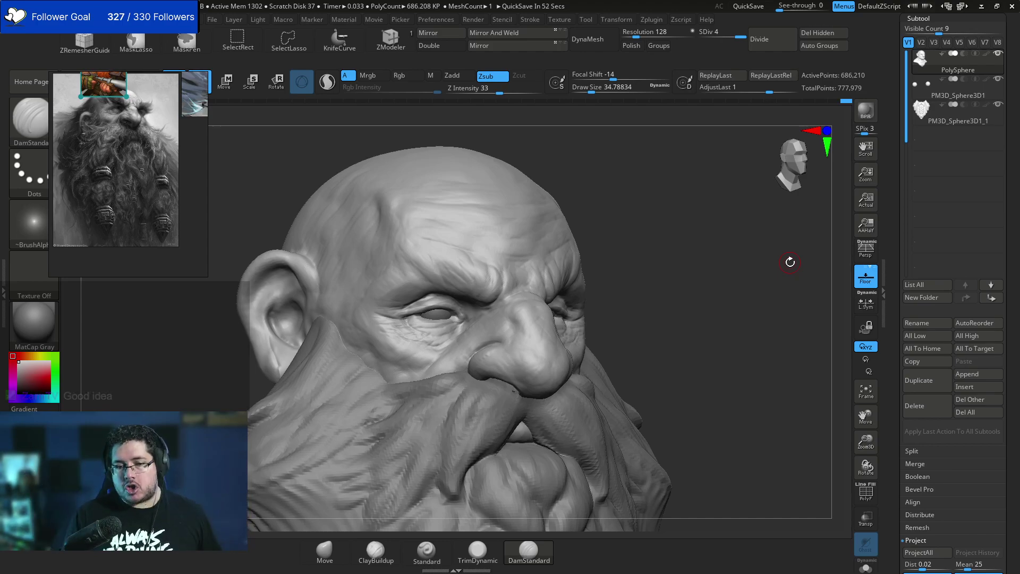
Switch to the beard subtool and carve strand grooves into the cheek hair and moustache with DamStandard at a draw size of about 62.
{"action": "left_click_drag", "start_coordinate": [653, 337], "coordinate": [725, 313], "text": "shift"}
{"action": "left_click_drag", "start_coordinate": [616, 294], "coordinate": [657, 293]}
{"action": "left_click", "coordinate": [474, 336], "text": "alt"}
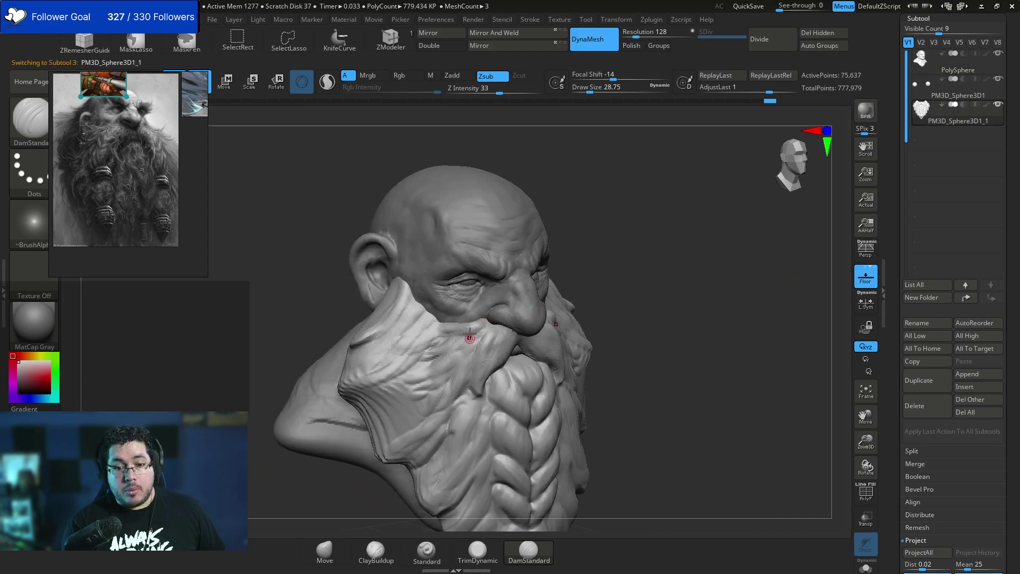
{"action": "key", "text": "b"}
{"action": "key", "text": "space"}
{"action": "key", "text": "space"}
{"action": "mouse_move", "coordinate": [476, 317]}
{"action": "left_mouse_down"}
{"action": "mouse_move", "coordinate": [499, 316]}
{"action": "mouse_move", "coordinate": [441, 340]}
{"action": "mouse_move", "coordinate": [481, 342]}
{"action": "left_mouse_up"}
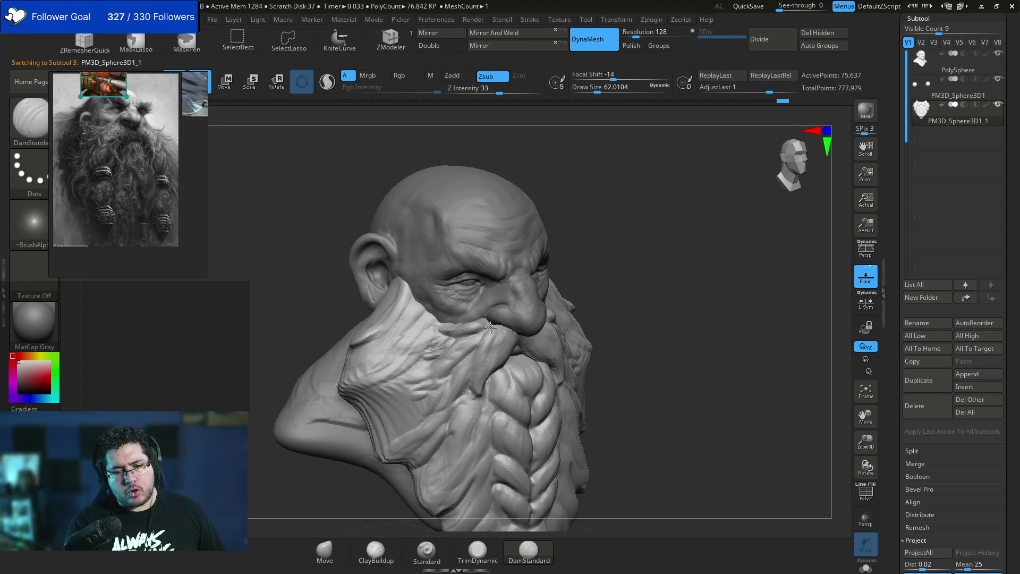
{"action": "left_click_drag", "start_coordinate": [402, 383], "coordinate": [444, 375]}
{"action": "left_click_drag", "start_coordinate": [637, 313], "coordinate": [506, 340]}
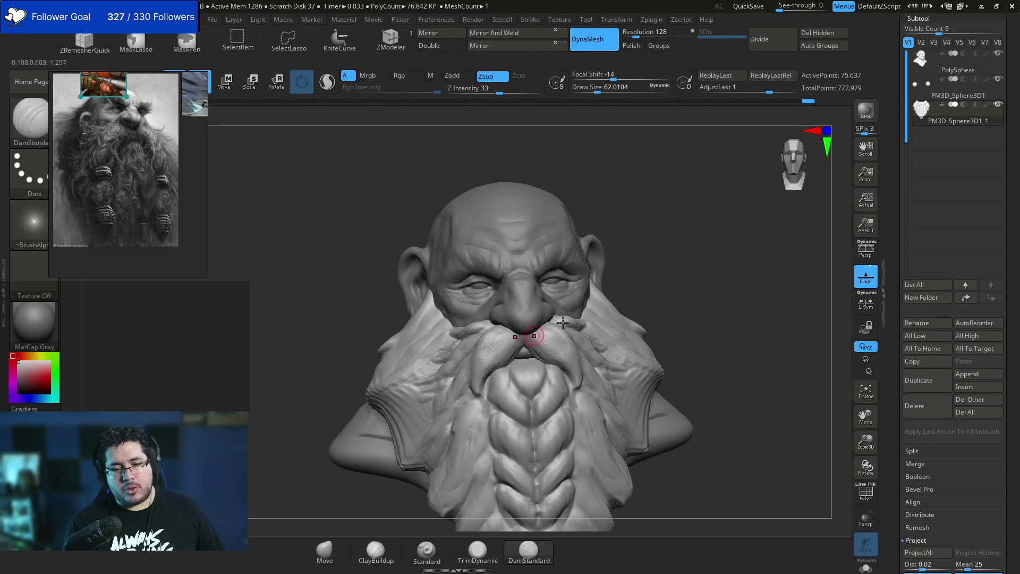
{"action": "right_click_drag", "start_coordinate": [500, 343], "coordinate": [584, 361]}
{"action": "left_click_drag", "start_coordinate": [548, 366], "coordinate": [582, 395]}
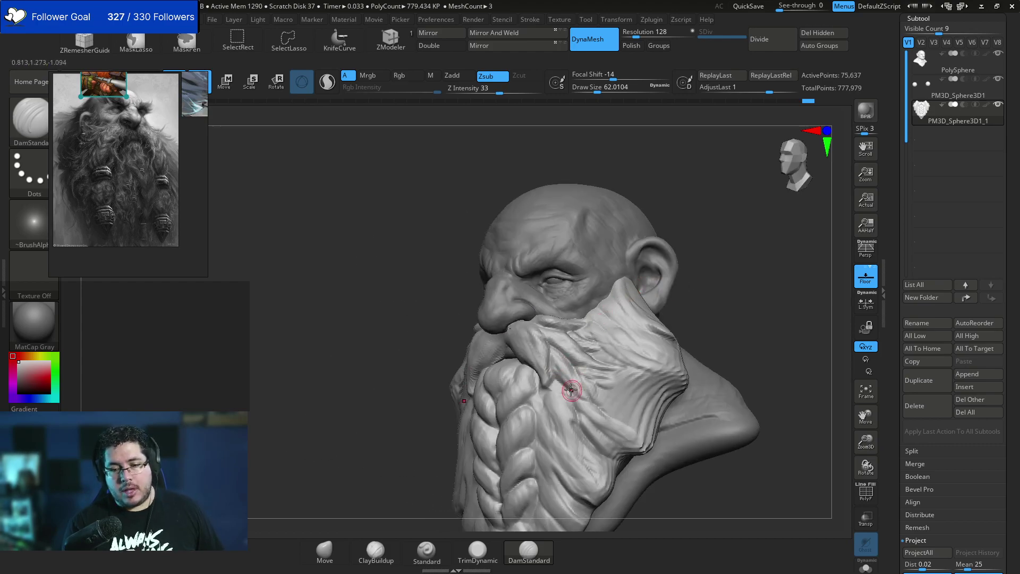
Fill out the upper moustache with ClayBuildup at draw sizes of about 97 and 77.
{"action": "right_click_drag", "start_coordinate": [584, 336], "coordinate": [552, 365]}
{"action": "mouse_move", "coordinate": [548, 321]}
{"action": "right_mouse_down"}
{"action": "mouse_move", "coordinate": [456, 346]}
{"action": "mouse_move", "coordinate": [519, 353]}
{"action": "right_mouse_up"}
{"action": "key", "text": "b"}
{"action": "key", "text": "c"}
{"action": "key", "text": "b"}
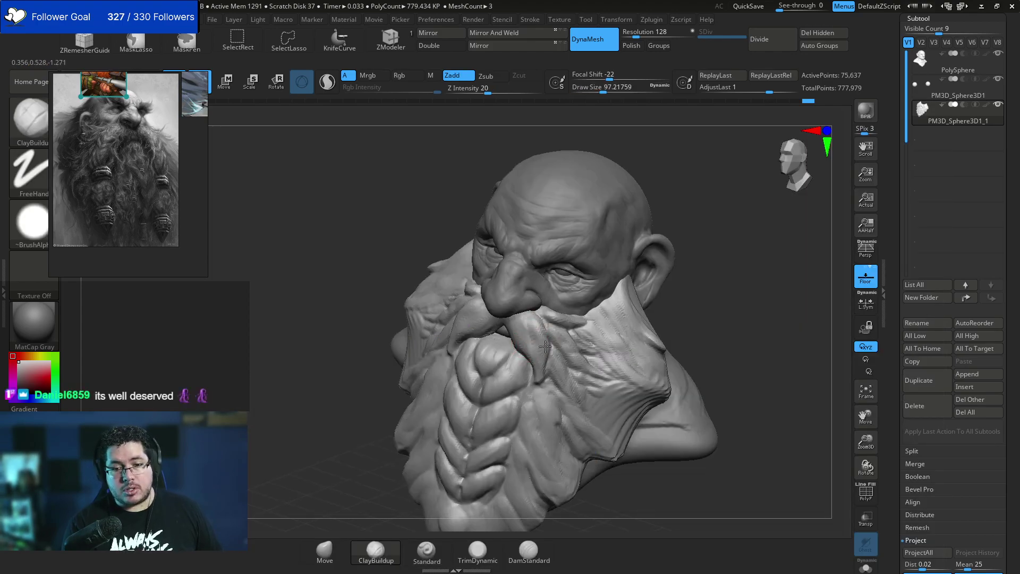
{"action": "right_click_drag", "start_coordinate": [609, 314], "coordinate": [690, 297], "text": "shift"}
{"action": "left_click_drag", "start_coordinate": [675, 283], "coordinate": [656, 307]}
{"action": "key", "text": "bracketleft"}
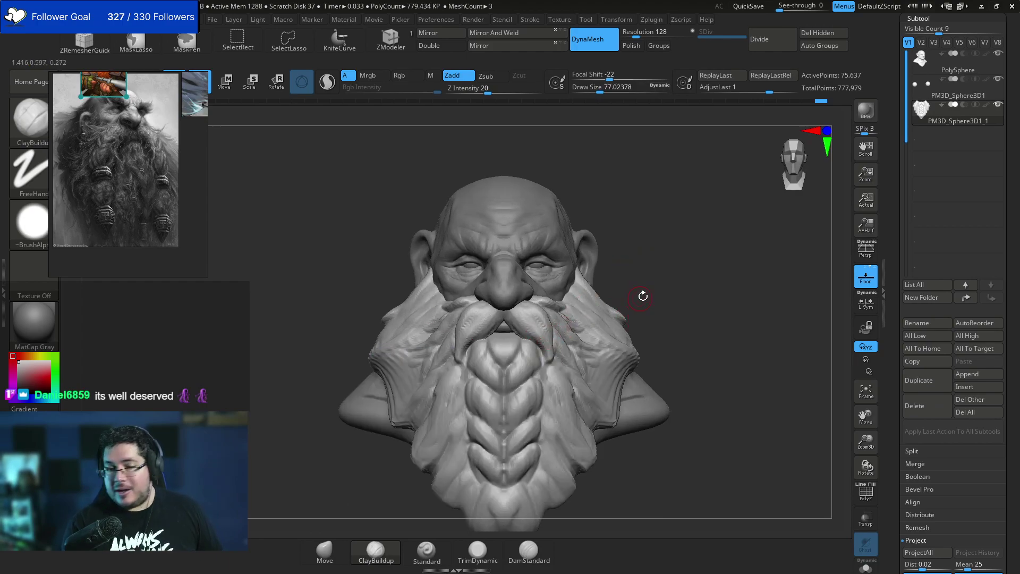
Shape the moustache's drooping ends with ClayBuildup at draw sizes of about 65 to 77.
{"action": "left_click_drag", "start_coordinate": [642, 297], "coordinate": [548, 359]}
{"action": "key", "text": "space"}
{"action": "key", "text": "bracketright"}
{"action": "key", "text": "space"}
{"action": "key", "text": "bracketleft"}
{"action": "key", "text": "bracketleft"}
{"action": "key", "text": "bracketleft"}
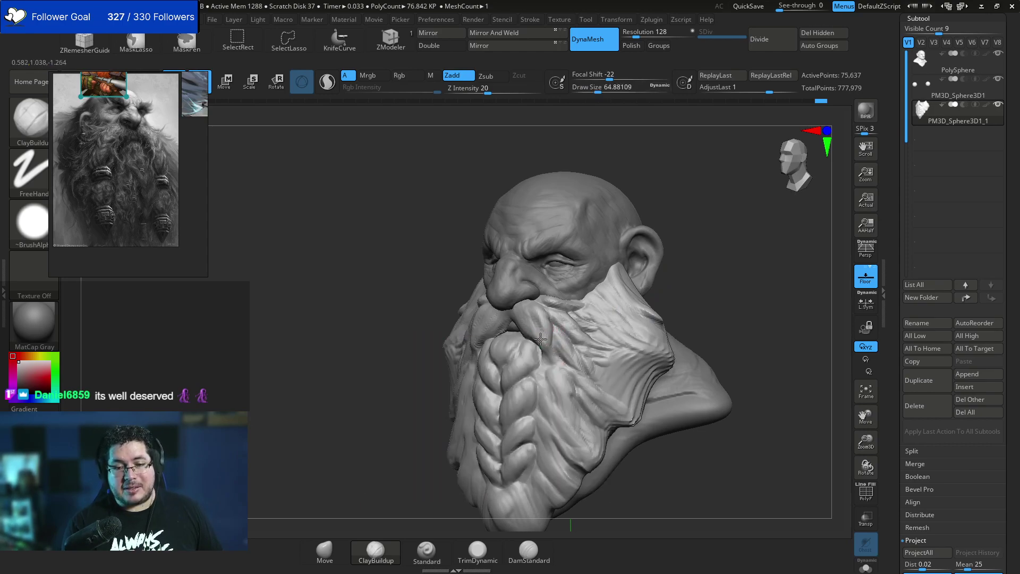
{"action": "left_click_drag", "start_coordinate": [548, 333], "coordinate": [549, 349]}
{"action": "left_click_drag", "start_coordinate": [708, 266], "coordinate": [703, 253]}
{"action": "key", "text": "space"}
{"action": "left_click_drag", "start_coordinate": [462, 334], "coordinate": [638, 273]}
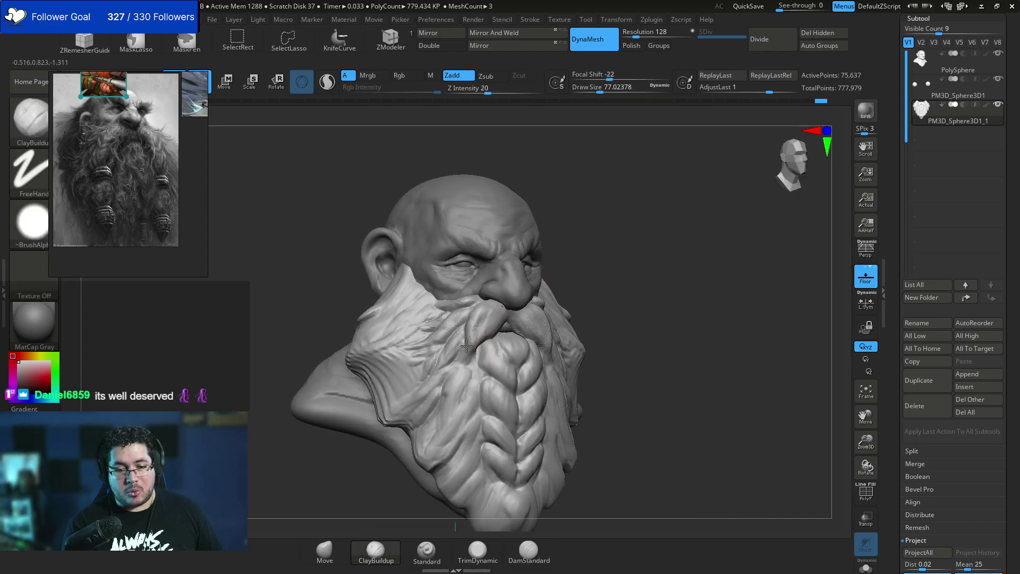
Refine the moustache's volume and outer edge with ClayBuildup at a draw size of about 108, reduced to about 59 and 46.
{"action": "key", "text": "space"}
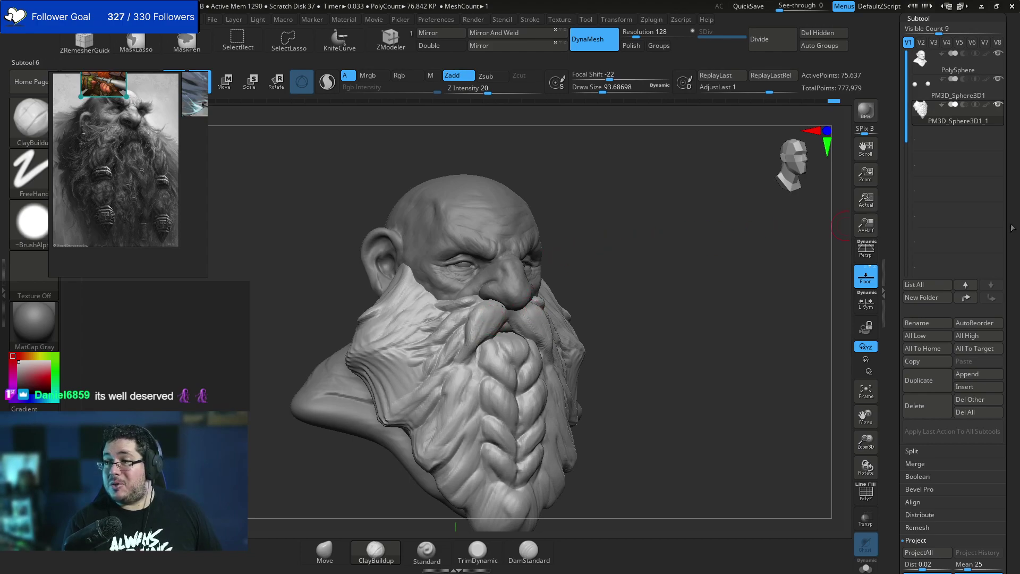
{"action": "key", "text": "space"}
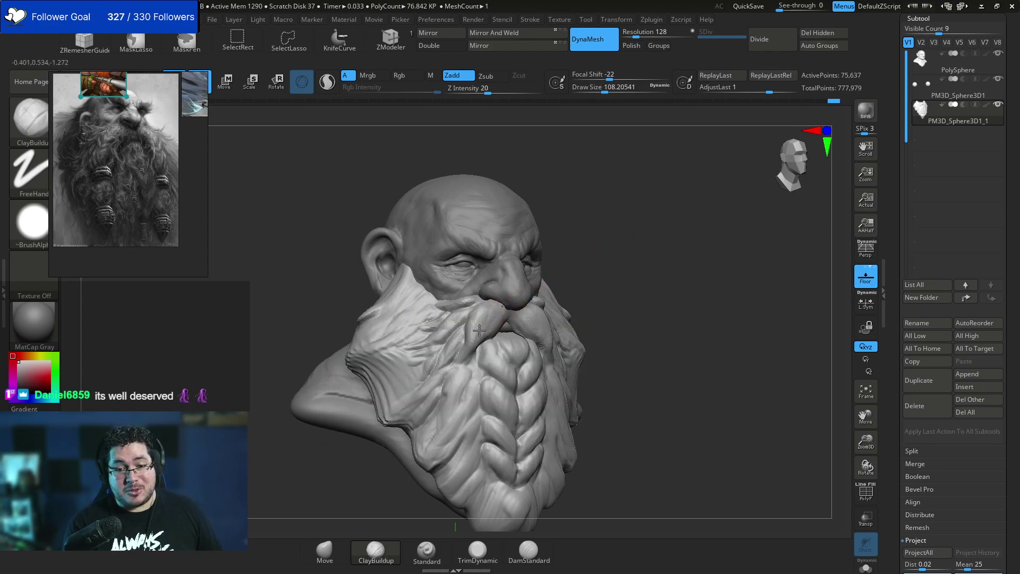
{"action": "right_click_drag", "start_coordinate": [555, 302], "coordinate": [513, 340]}
{"action": "key", "text": "space"}
{"action": "left_click", "coordinate": [561, 283]}
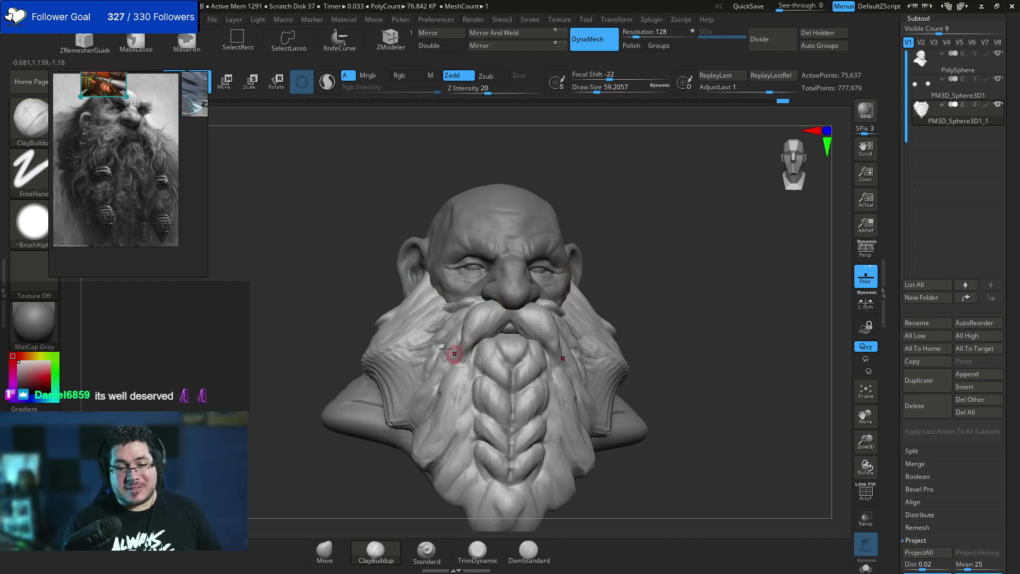
{"action": "right_click_drag", "start_coordinate": [520, 302], "coordinate": [576, 340]}
{"action": "key", "text": "space"}
{"action": "left_click", "coordinate": [626, 282]}
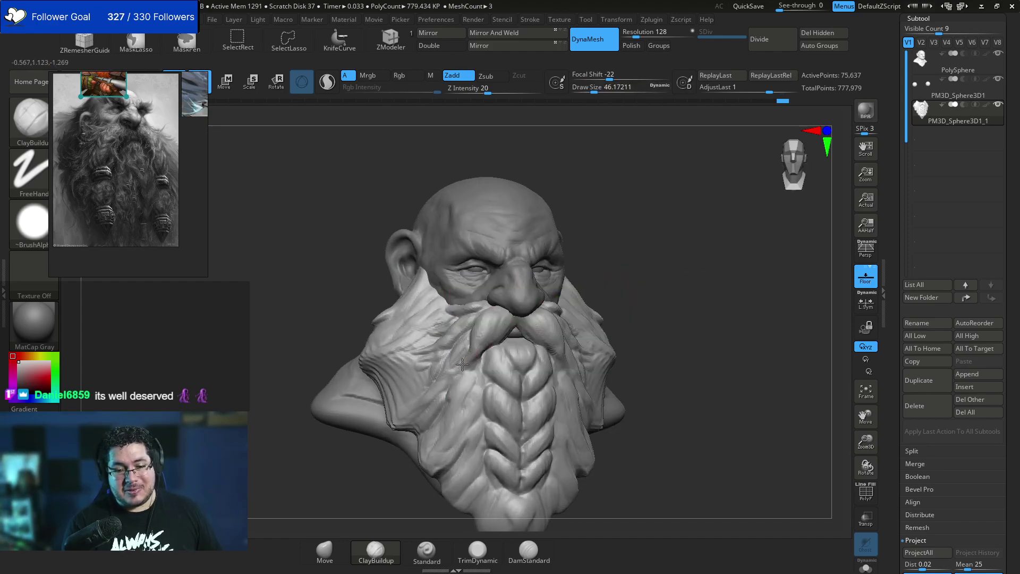
Carve the crease between the moustache and the beard with DamStandard at draw sizes of about 46 and 74.
{"action": "key", "text": "b"}
{"action": "key", "text": "d"}
{"action": "key", "text": "s"}
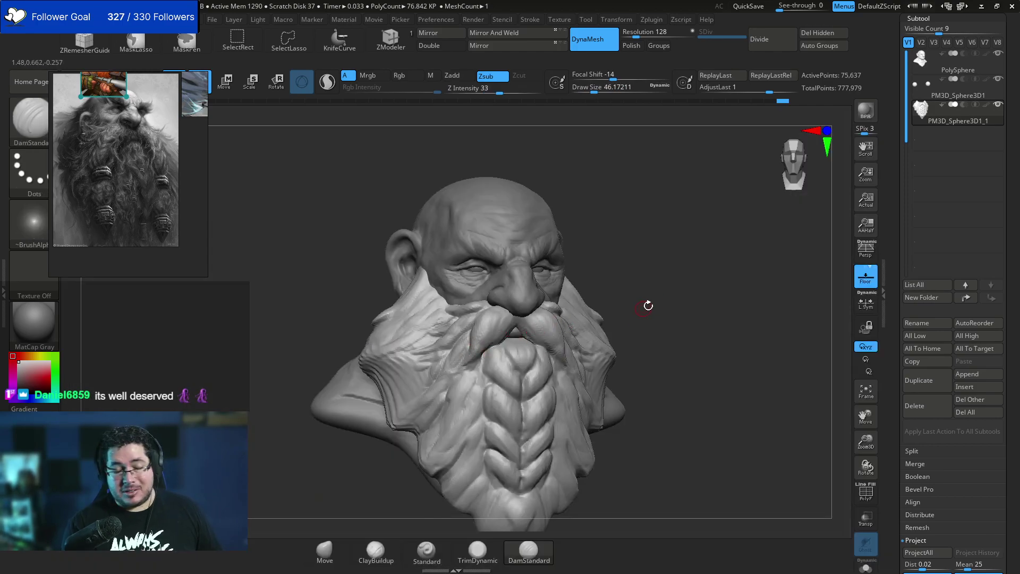
{"action": "right_click_drag", "start_coordinate": [644, 307], "coordinate": [489, 359]}
{"action": "key", "text": "space"}
{"action": "left_click", "coordinate": [460, 347]}
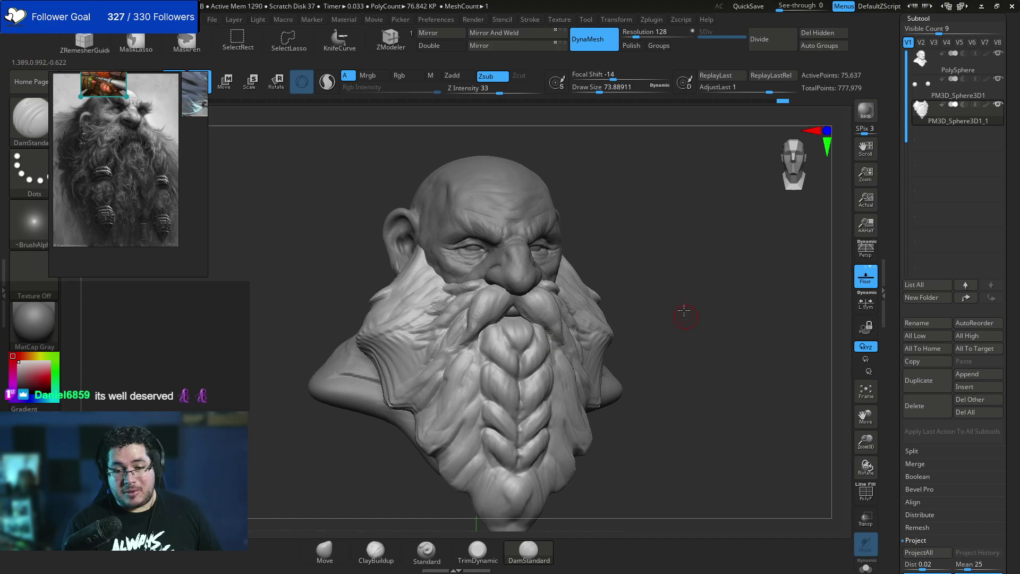
{"action": "right_click_drag", "start_coordinate": [685, 315], "coordinate": [609, 306]}
{"action": "mouse_move", "coordinate": [598, 341]}
{"action": "right_mouse_down"}
{"action": "mouse_move", "coordinate": [670, 248]}
{"action": "mouse_move", "coordinate": [594, 185]}
{"action": "mouse_move", "coordinate": [621, 289]}
{"action": "right_mouse_up"}
Build up the sideburn's rear edge below the ear with ClayBuildup at a draw size of about 120.
{"action": "key", "text": "b"}
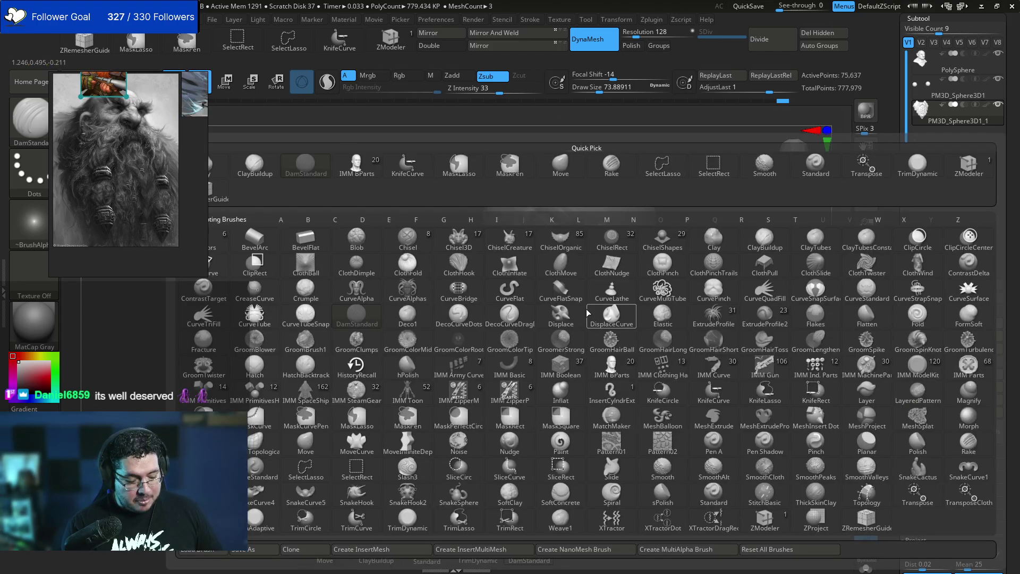
{"action": "key", "text": "c"}
{"action": "key", "text": "b"}
{"action": "key", "text": "space"}
{"action": "left_click_drag", "start_coordinate": [592, 280], "coordinate": [616, 298]}
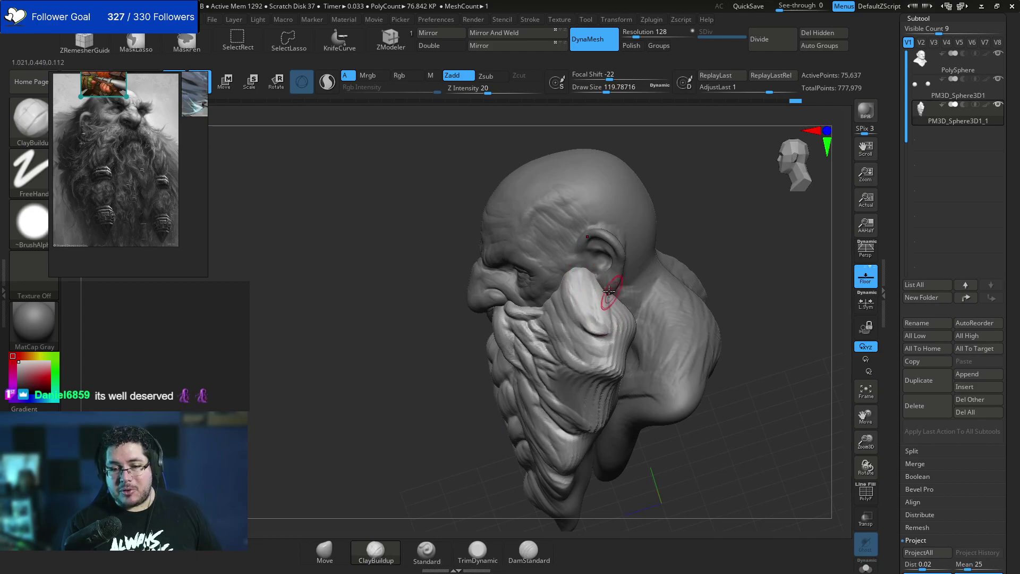
{"action": "right_click_drag", "start_coordinate": [630, 288], "coordinate": [536, 361]}
Add volume to the back of the beard behind the jaw with ClayBuildup at draw sizes of about 104 to 149.
{"action": "key", "text": "space"}
{"action": "left_click_drag", "start_coordinate": [536, 366], "coordinate": [547, 366]}
{"action": "mouse_move", "coordinate": [613, 331]}
{"action": "left_mouse_down"}
{"action": "mouse_move", "coordinate": [632, 325]}
{"action": "mouse_move", "coordinate": [619, 330]}
{"action": "mouse_move", "coordinate": [606, 297]}
{"action": "mouse_move", "coordinate": [627, 305]}
{"action": "left_mouse_up"}
{"action": "key", "text": "space"}
{"action": "key", "text": "space"}
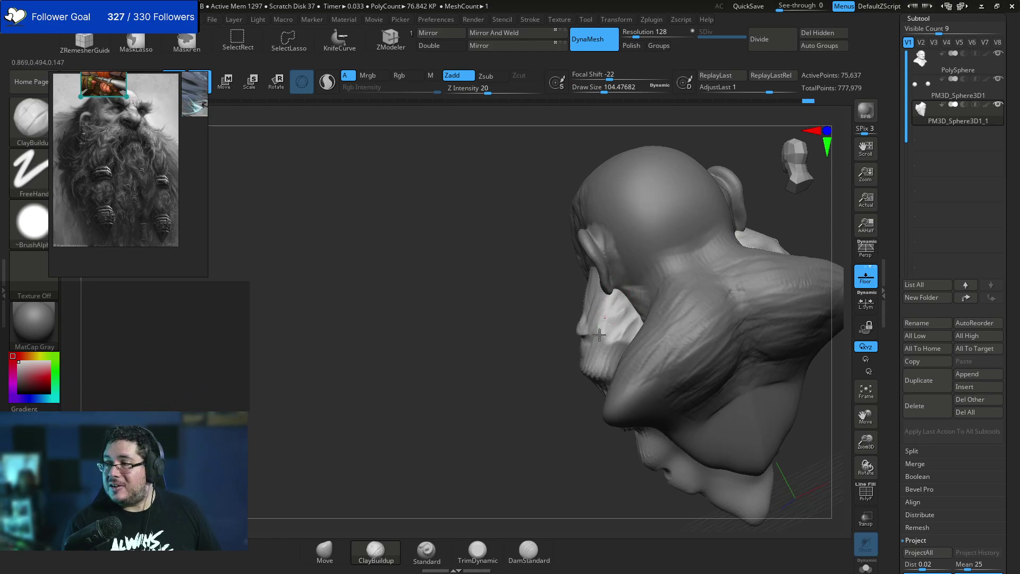
{"action": "key", "text": "space"}
{"action": "left_click_drag", "start_coordinate": [617, 344], "coordinate": [630, 328]}
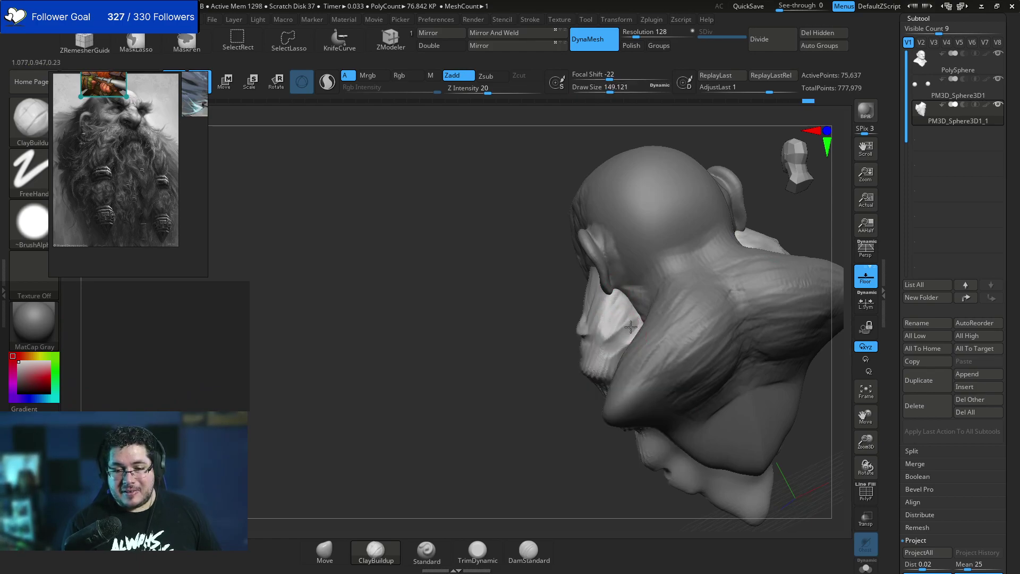
{"action": "right_click_drag", "start_coordinate": [614, 347], "coordinate": [598, 376]}
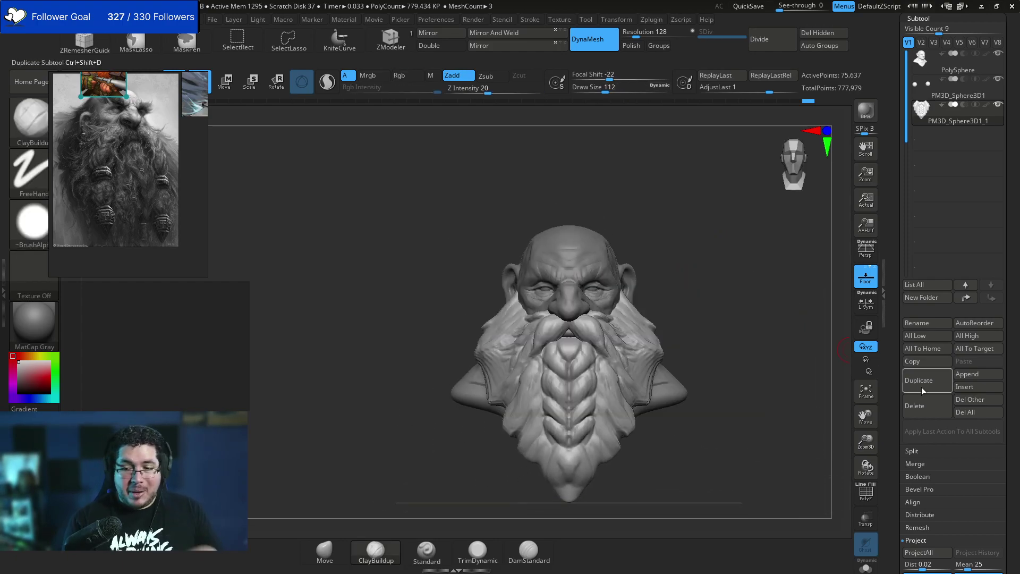
Append a sphere subtool and position it on top of the dwarf's head.
{"action": "left_click", "coordinate": [967, 374]}
{"action": "left_click", "coordinate": [611, 345]}
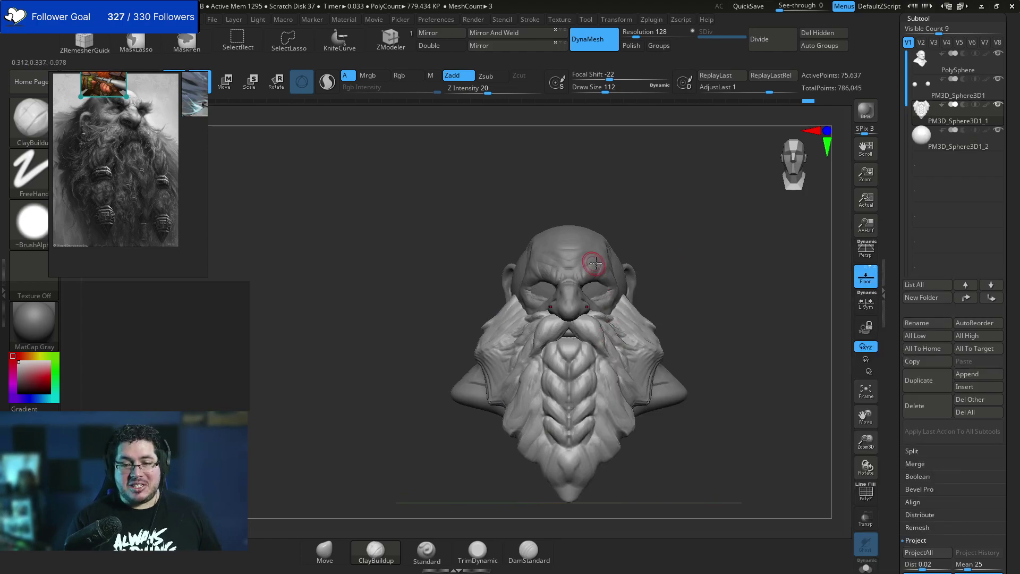
{"action": "right_click_drag", "start_coordinate": [653, 250], "coordinate": [618, 272]}
{"action": "key", "text": "w"}
{"action": "mouse_move", "coordinate": [632, 222]}
{"action": "left_mouse_down"}
{"action": "mouse_move", "coordinate": [632, 157]}
{"action": "mouse_move", "coordinate": [623, 226]}
{"action": "left_mouse_up"}
{"action": "key", "text": "q"}
{"action": "mouse_move", "coordinate": [747, 207]}
{"action": "right_mouse_down", "text": "alt"}
{"action": "mouse_move", "coordinate": [634, 258]}
{"action": "mouse_move", "coordinate": [630, 292]}
{"action": "right_mouse_up", "text": "alt"}
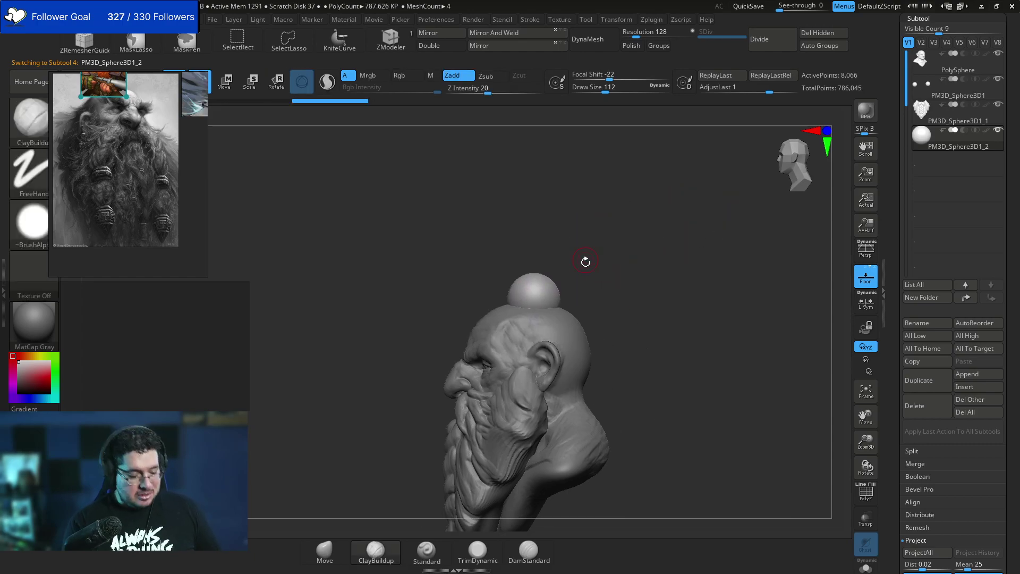
Try to stretch the sphere into a tall hair shape above the head with the Move brush at a draw size of about 430.
{"action": "key", "text": "b"}
{"action": "key", "text": "m"}
{"action": "key", "text": "v"}
{"action": "key", "text": "s"}
{"action": "mouse_move", "coordinate": [575, 273]}
{"action": "left_mouse_down"}
{"action": "mouse_move", "coordinate": [671, 269]}
{"action": "mouse_move", "coordinate": [690, 365]}
{"action": "left_mouse_up"}
{"action": "right_click_drag", "start_coordinate": [690, 365], "coordinate": [712, 407]}
{"action": "key", "text": "ctrl+z"}
{"action": "key", "text": "ctrl+z"}
{"action": "key", "text": "ctrl+z"}
{"action": "key", "text": "space"}
{"action": "mouse_move", "coordinate": [574, 293]}
{"action": "left_mouse_down"}
{"action": "mouse_move", "coordinate": [586, 294]}
{"action": "mouse_move", "coordinate": [550, 308]}
{"action": "mouse_move", "coordinate": [553, 247]}
{"action": "mouse_move", "coordinate": [596, 228]}
{"action": "mouse_move", "coordinate": [672, 273]}
{"action": "left_mouse_up"}
{"action": "mouse_move", "coordinate": [672, 273]}
{"action": "right_mouse_down"}
{"action": "mouse_move", "coordinate": [612, 268]}
{"action": "mouse_move", "coordinate": [656, 291]}
{"action": "right_mouse_up"}
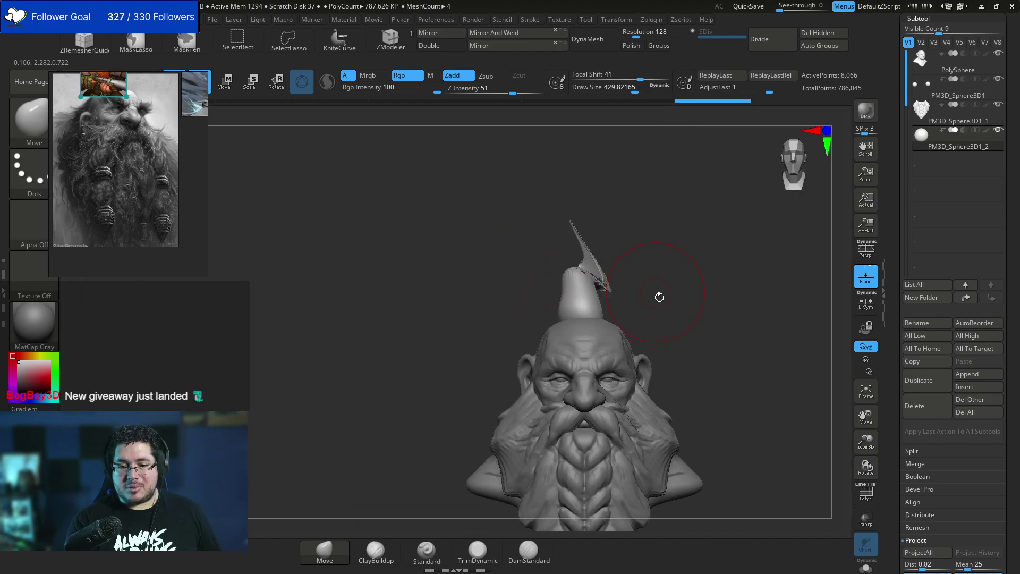
Undo the sphere's deformation and delete the sphere subtool.
{"action": "key", "text": "ctrl+z"}
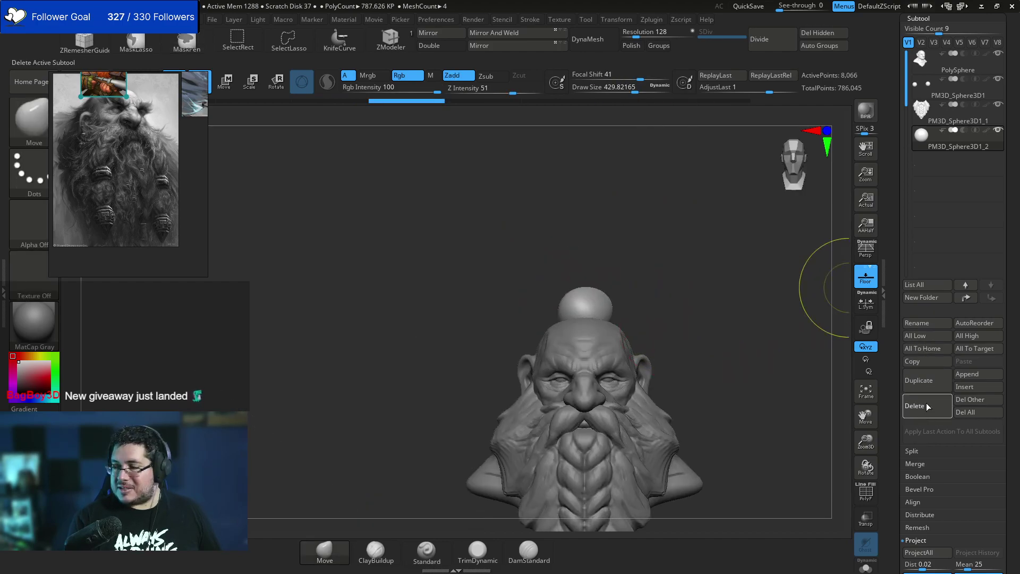
{"action": "left_click", "coordinate": [924, 407]}
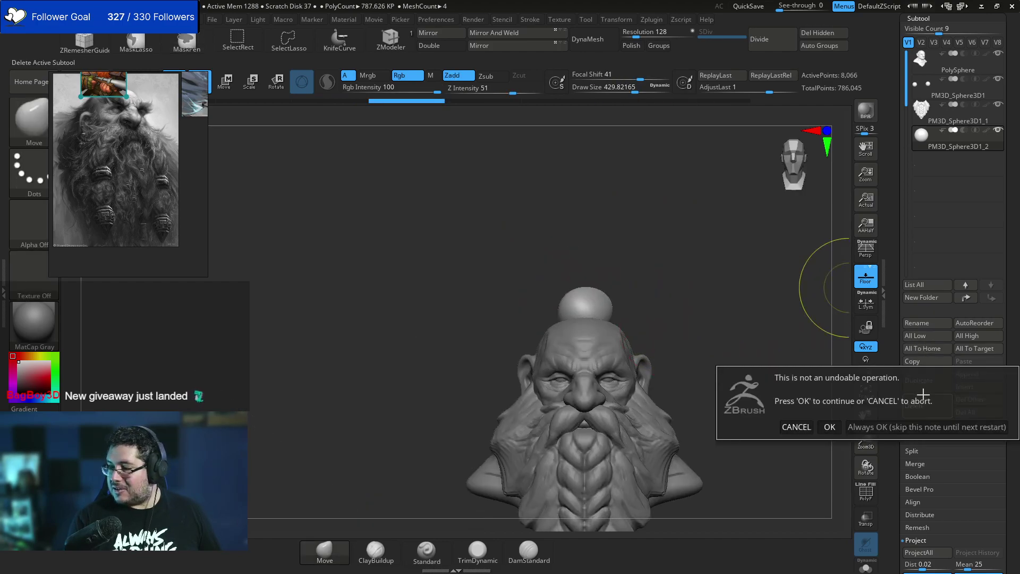
{"action": "left_click", "coordinate": [829, 427]}
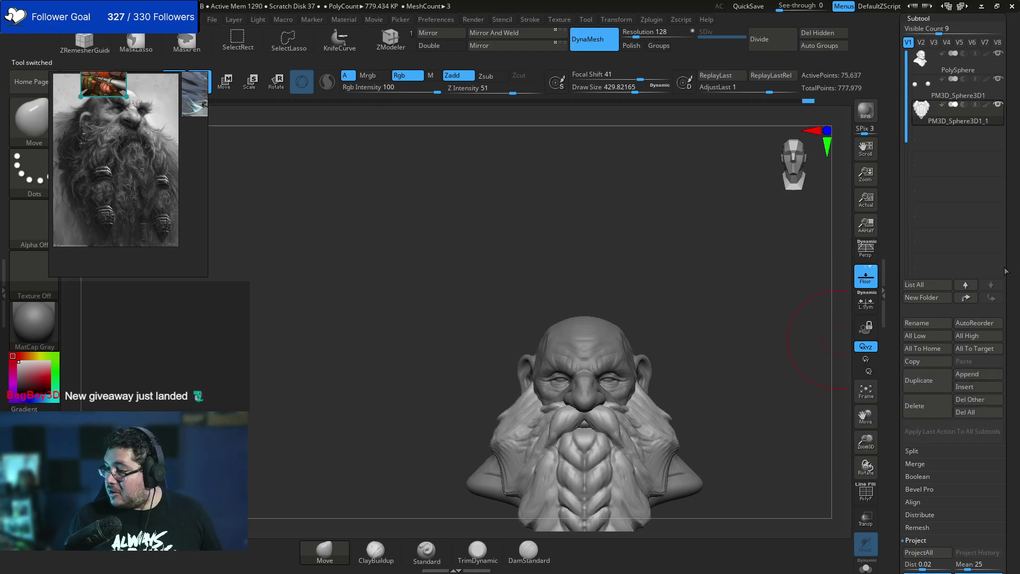
Switch to Discord and enlarge its window to view the giveaway result in the events channel.
{"action": "key", "text": "alt+Tab"}
{"action": "key", "text": "Tab"}
{"action": "left_click", "coordinate": [434, 260]}
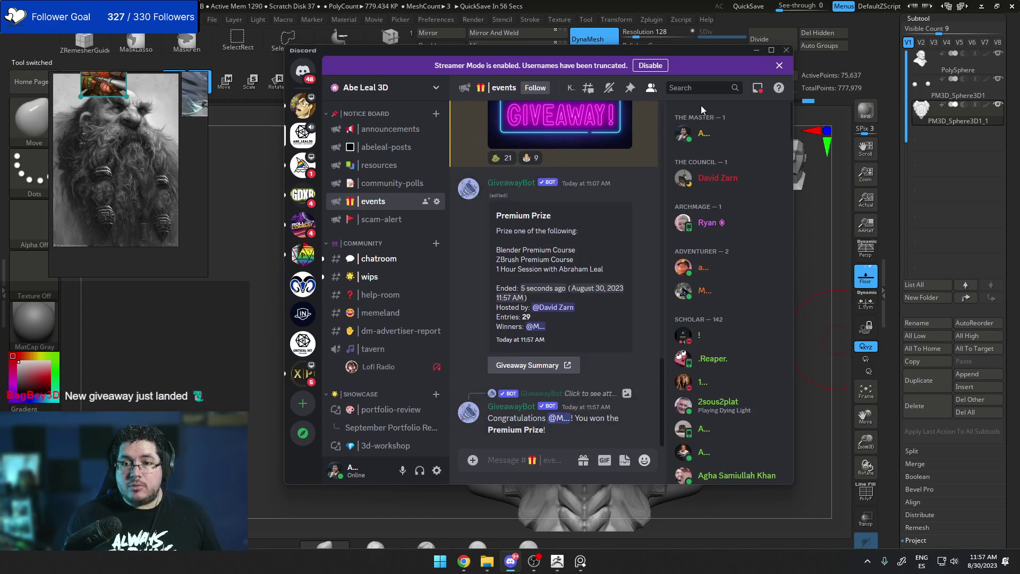
{"action": "left_click", "coordinate": [771, 51]}
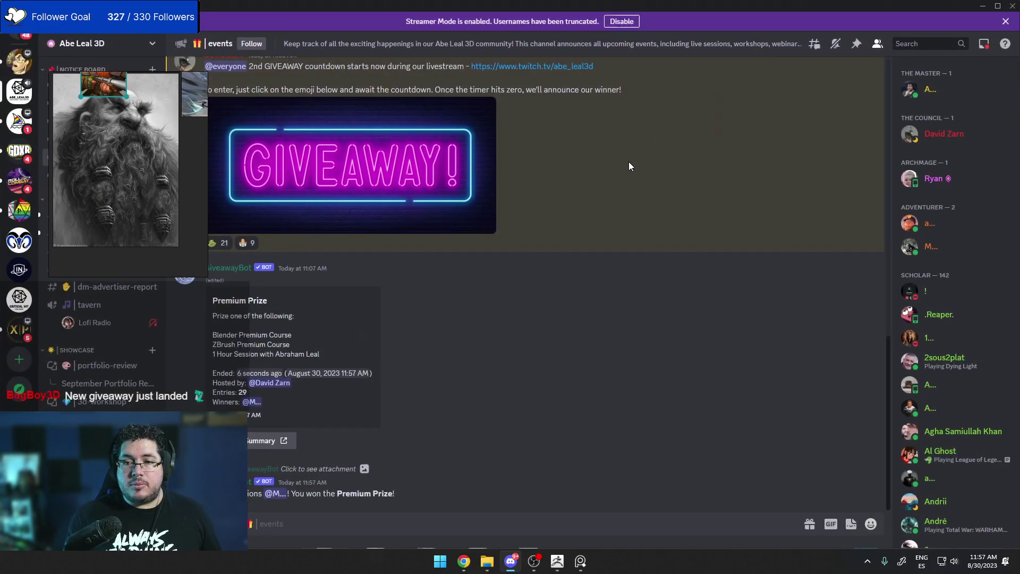
View the giveaway winner's profile card in Discord, and return to ZBrush.
{"action": "left_click", "coordinate": [277, 494]}
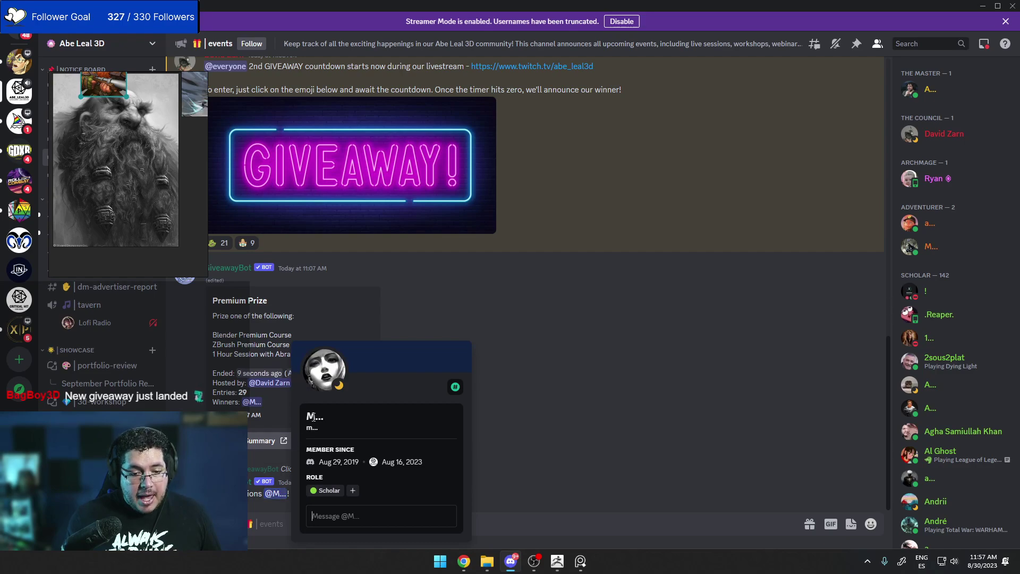
{"action": "left_click", "coordinate": [546, 420]}
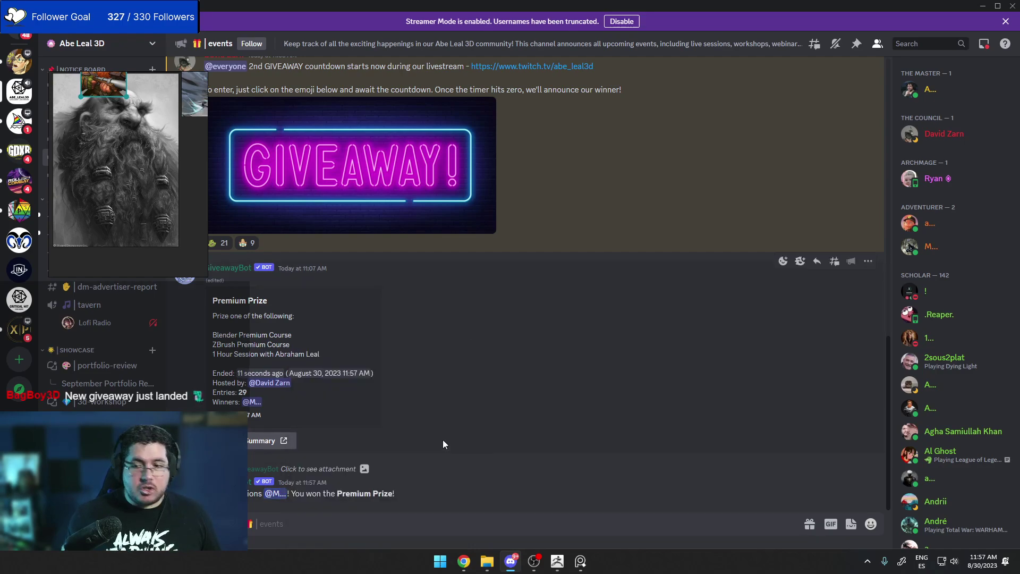
{"action": "left_click", "coordinate": [276, 494]}
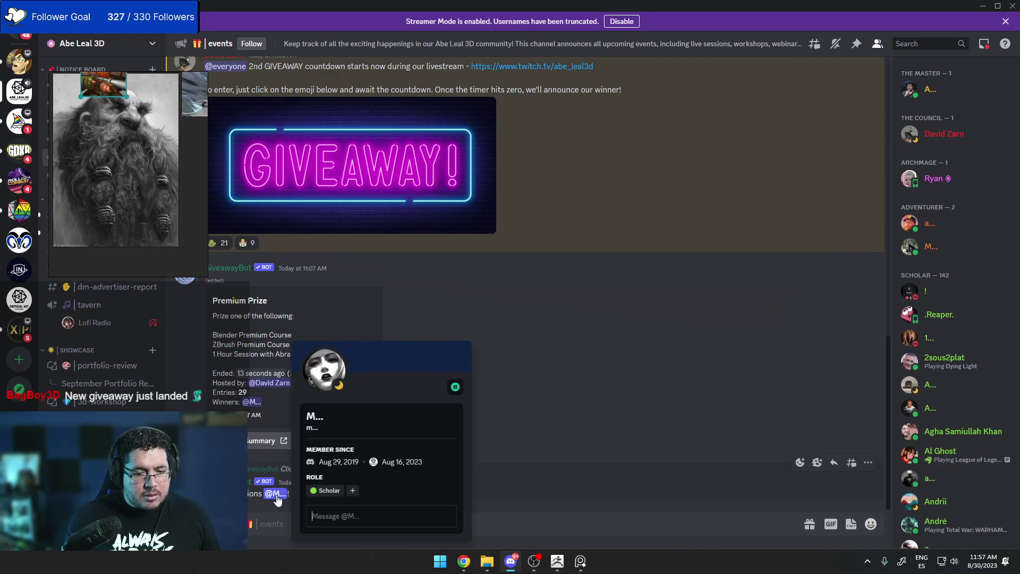
{"action": "left_click", "coordinate": [782, 417]}
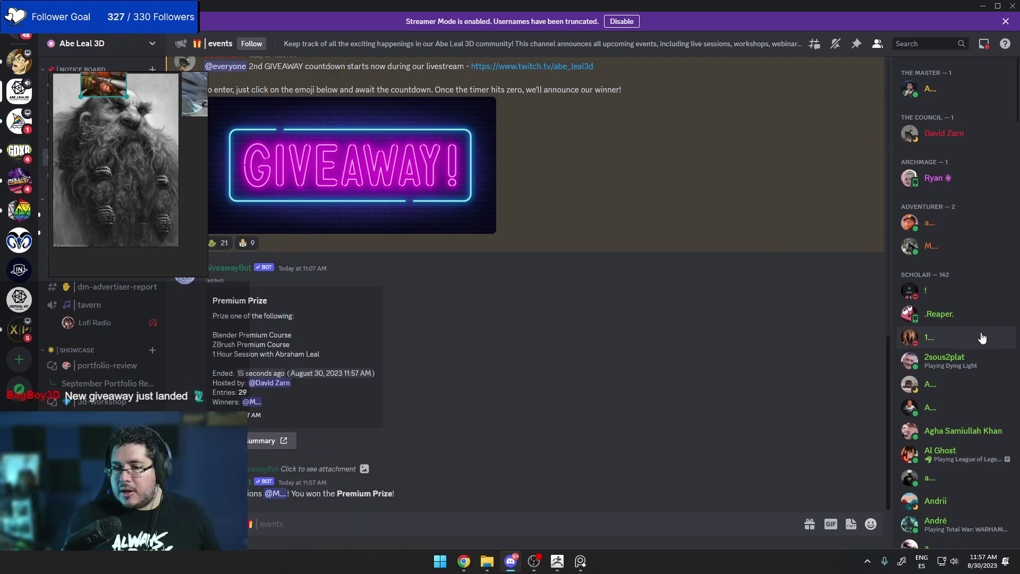
{"action": "left_click", "coordinate": [273, 494]}
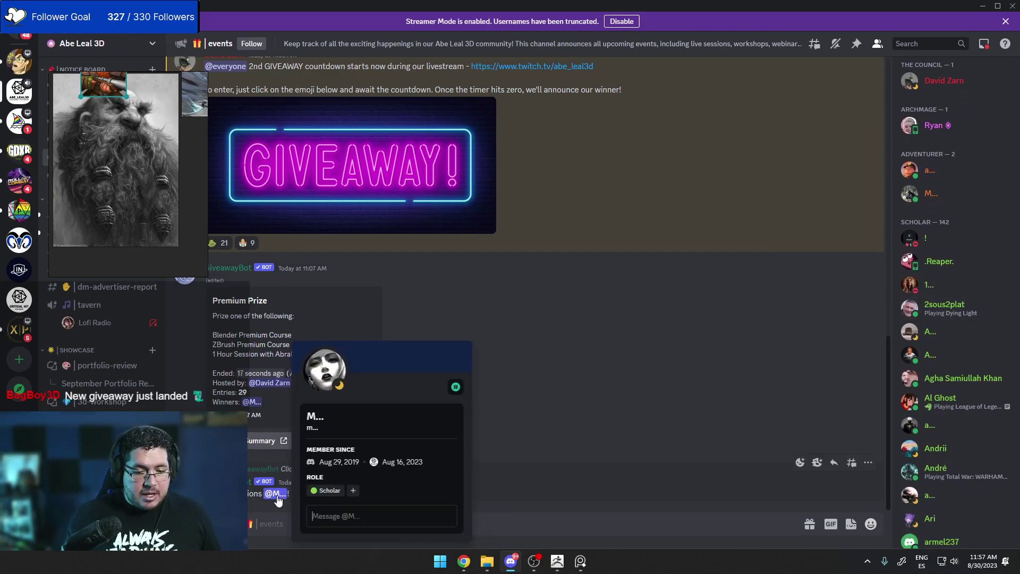
{"action": "left_click", "coordinate": [620, 360]}
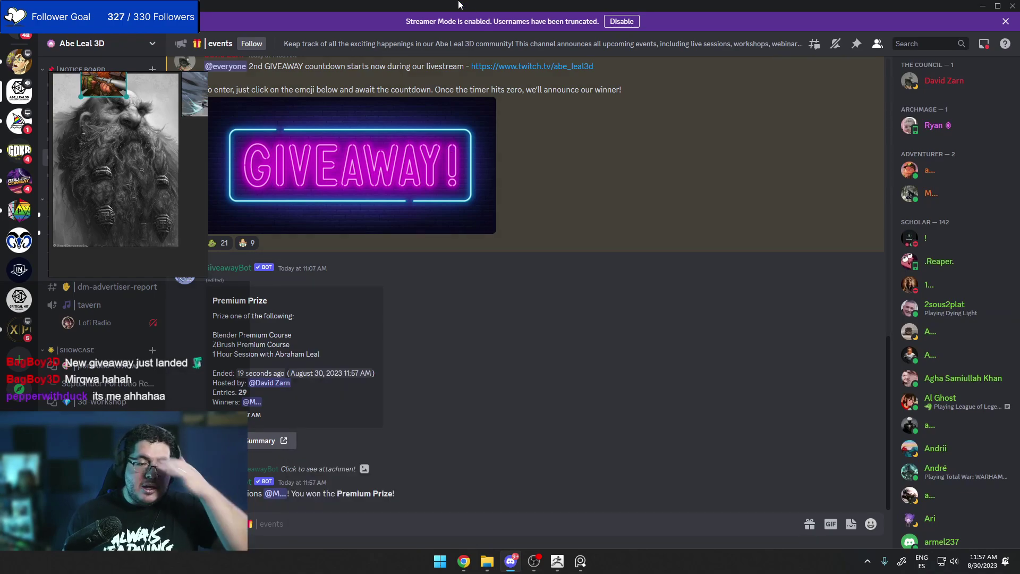
{"action": "left_click_drag", "start_coordinate": [471, 6], "coordinate": [534, 36]}
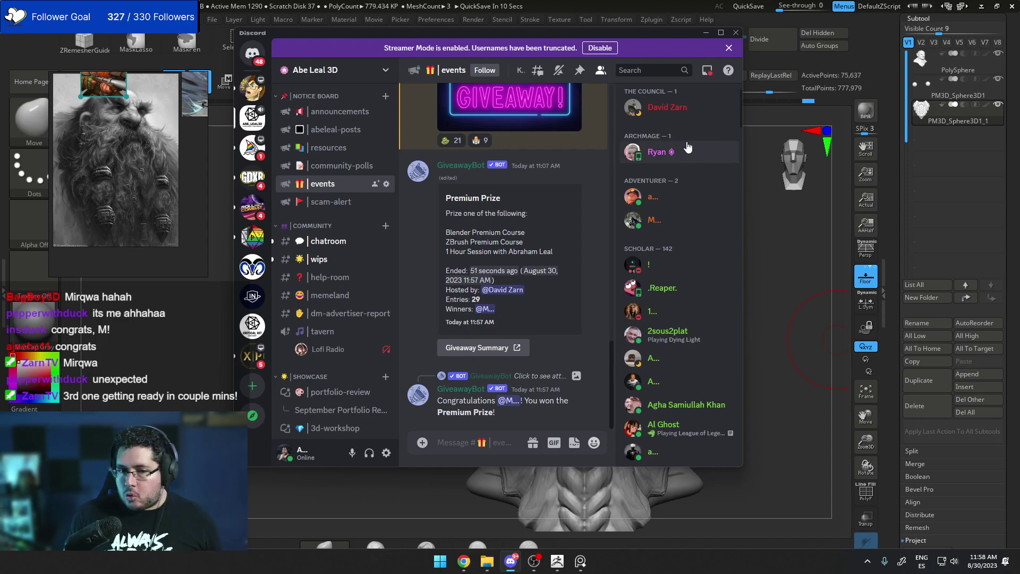
{"action": "left_click", "coordinate": [707, 35]}
Adjust the sideburn's upper edge below the ear with the Move brush, and set up ClayBuildup at a draw size of about 80.
{"action": "mouse_move", "coordinate": [713, 361]}
{"action": "left_mouse_down", "text": "alt"}
{"action": "mouse_move", "coordinate": [703, 315]}
{"action": "mouse_move", "coordinate": [744, 346]}
{"action": "left_mouse_up", "text": "alt"}
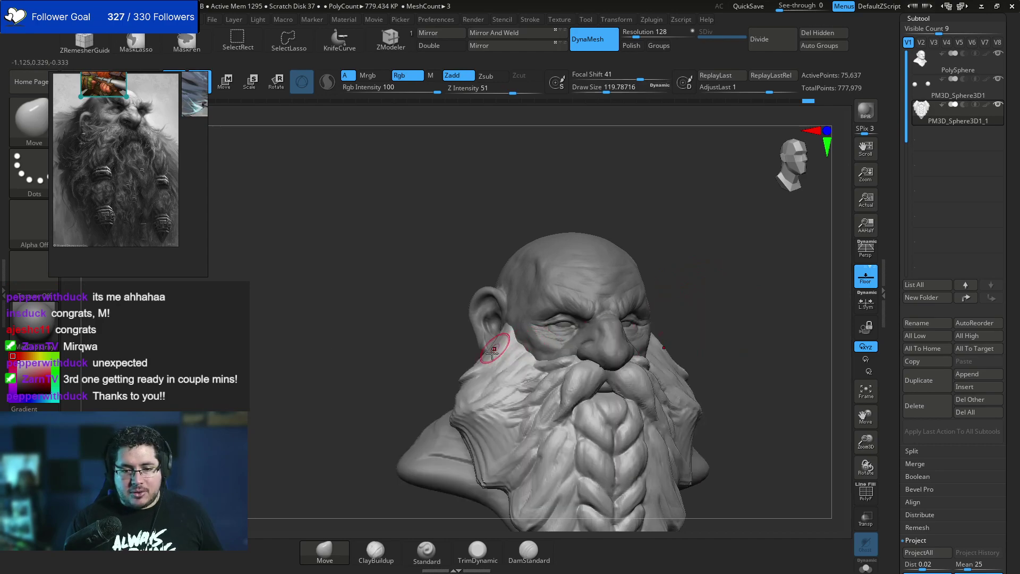
{"action": "left_click_drag", "start_coordinate": [502, 334], "coordinate": [505, 366]}
{"action": "key", "text": "b"}
{"action": "key", "text": "c"}
{"action": "key", "text": "b"}
{"action": "key", "text": "space"}
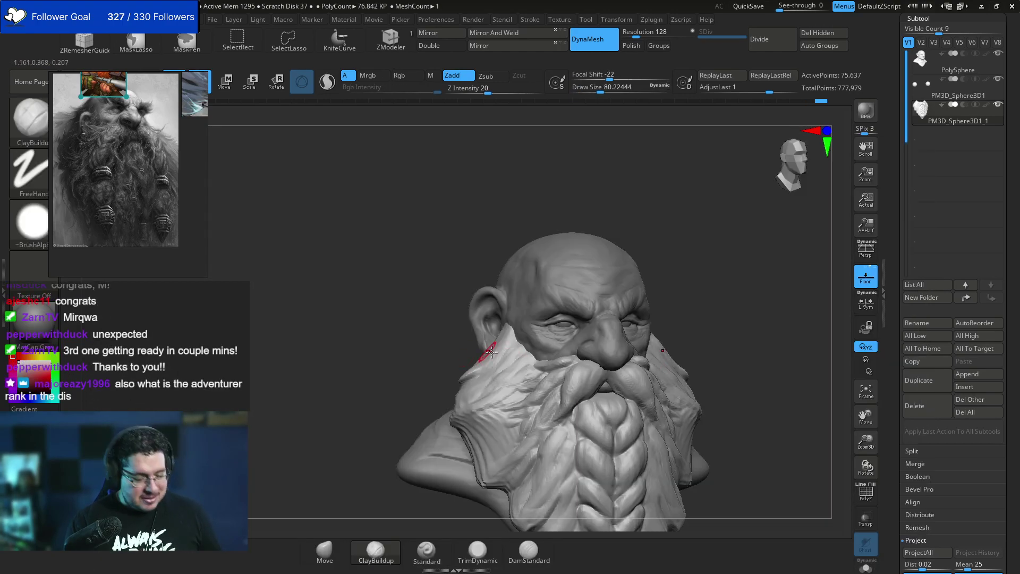
Carve hair strand grooves into the sideburn beside the ear with DamStandard at a draw size of about 68.
{"action": "key", "text": "b"}
{"action": "key", "text": "d"}
{"action": "key", "text": "s"}
{"action": "left_click_drag", "start_coordinate": [423, 342], "coordinate": [506, 346]}
{"action": "key", "text": "space"}
{"action": "left_click_drag", "start_coordinate": [667, 319], "coordinate": [598, 332], "text": "shift"}
{"action": "left_click_drag", "start_coordinate": [510, 356], "coordinate": [513, 339]}
{"action": "mouse_move", "coordinate": [703, 305]}
{"action": "left_mouse_down", "text": "alt"}
{"action": "mouse_move", "coordinate": [693, 303]}
{"action": "mouse_move", "coordinate": [699, 292]}
{"action": "mouse_move", "coordinate": [714, 299]}
{"action": "mouse_move", "coordinate": [696, 302]}
{"action": "mouse_move", "coordinate": [674, 337]}
{"action": "left_mouse_up", "text": "alt"}
{"action": "left_click_drag", "start_coordinate": [664, 371], "coordinate": [614, 319]}
{"action": "mouse_move", "coordinate": [739, 313]}
{"action": "left_mouse_down", "text": "shift"}
{"action": "mouse_move", "coordinate": [701, 287]}
{"action": "mouse_move", "coordinate": [711, 310]}
{"action": "mouse_move", "coordinate": [703, 296]}
{"action": "mouse_move", "coordinate": [712, 278]}
{"action": "mouse_move", "coordinate": [754, 303]}
{"action": "mouse_move", "coordinate": [743, 318]}
{"action": "left_mouse_up", "text": "shift"}
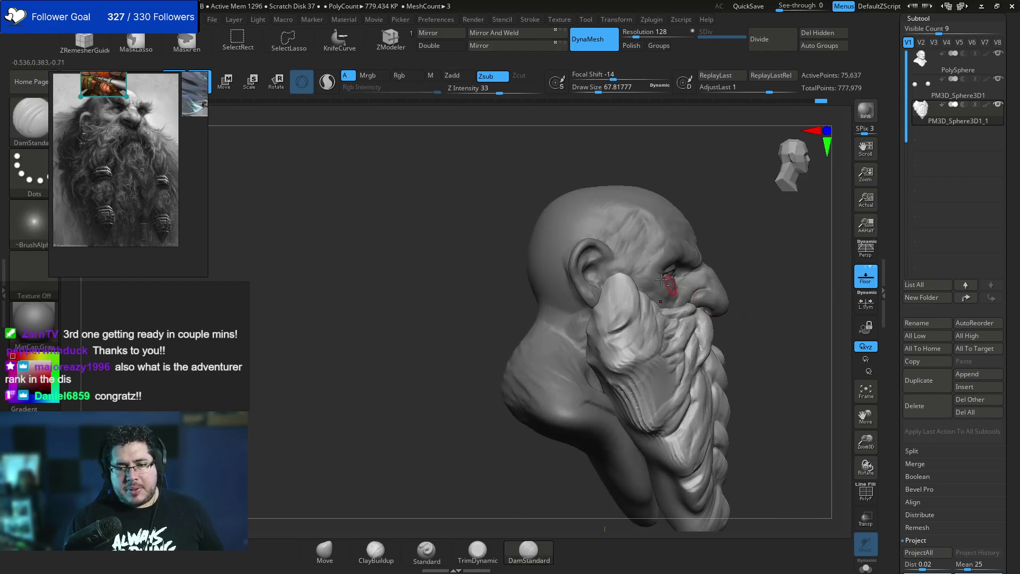
Select the head subtool and carve the crease behind the ear with DamStandard at a draw size of about 56.
{"action": "left_click", "coordinate": [670, 285], "text": "alt"}
{"action": "mouse_move", "coordinate": [728, 237]}
{"action": "left_mouse_down"}
{"action": "mouse_move", "coordinate": [629, 237]}
{"action": "mouse_move", "coordinate": [759, 229]}
{"action": "mouse_move", "coordinate": [664, 239]}
{"action": "mouse_move", "coordinate": [685, 193]}
{"action": "left_mouse_up"}
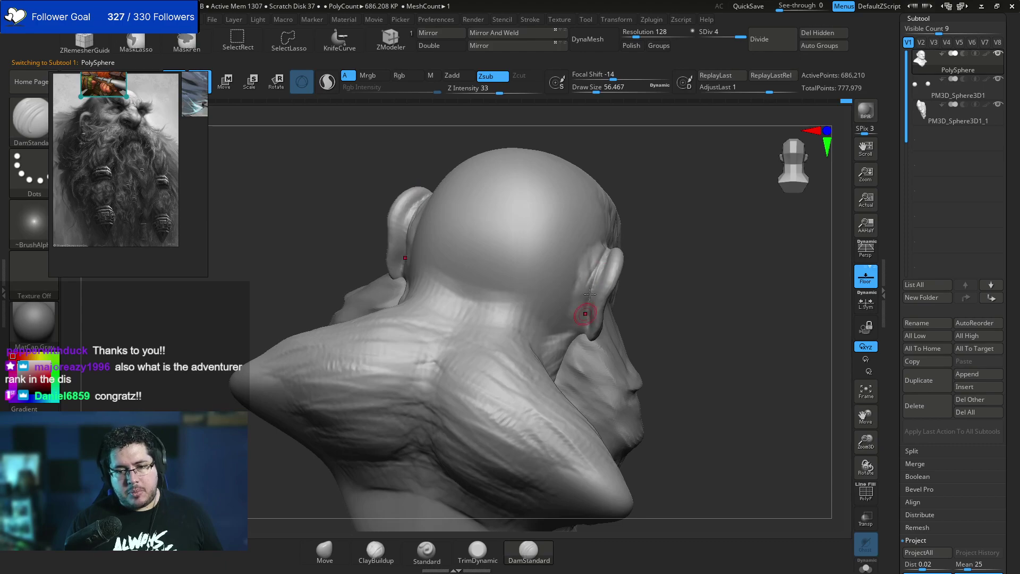
{"action": "left_click_drag", "start_coordinate": [662, 229], "coordinate": [665, 211]}
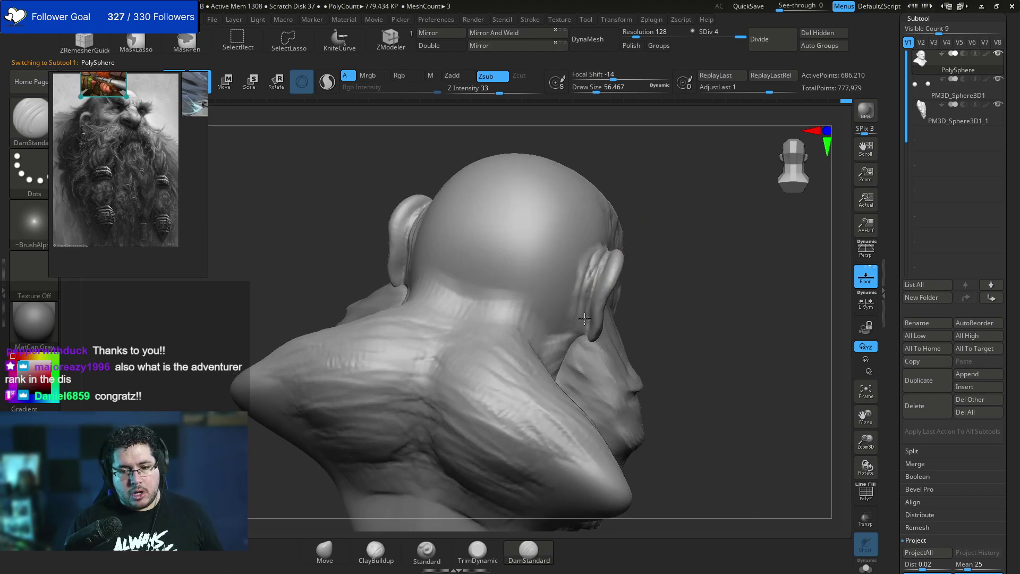
{"action": "left_click_drag", "start_coordinate": [586, 336], "coordinate": [637, 245]}
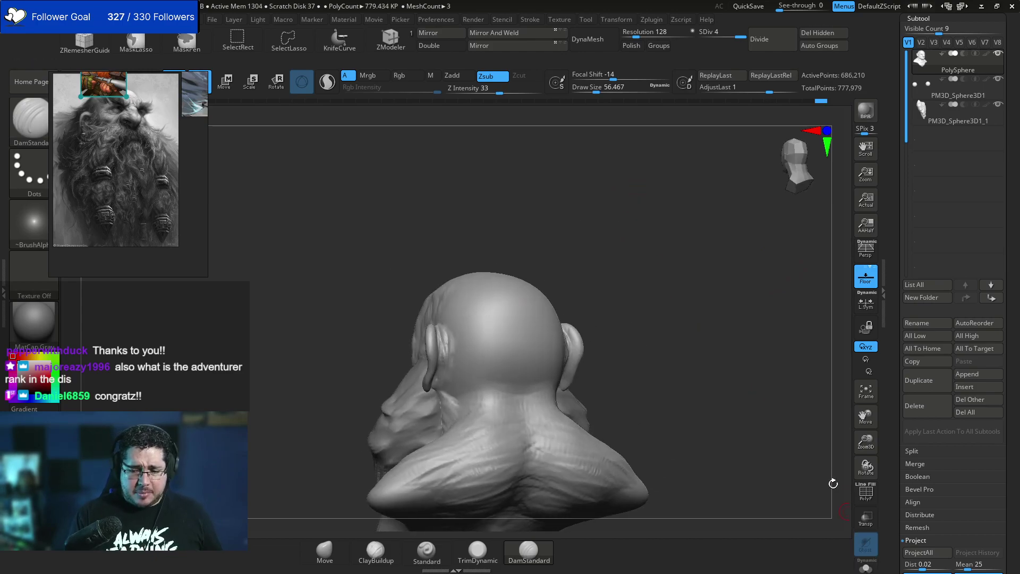
Isolate the head with Solo mode and plane the back of the skull with TrimDynamic at a draw size of about 207.
{"action": "left_click", "coordinate": [865, 566]}
{"action": "left_click_drag", "start_coordinate": [762, 452], "coordinate": [432, 308]}
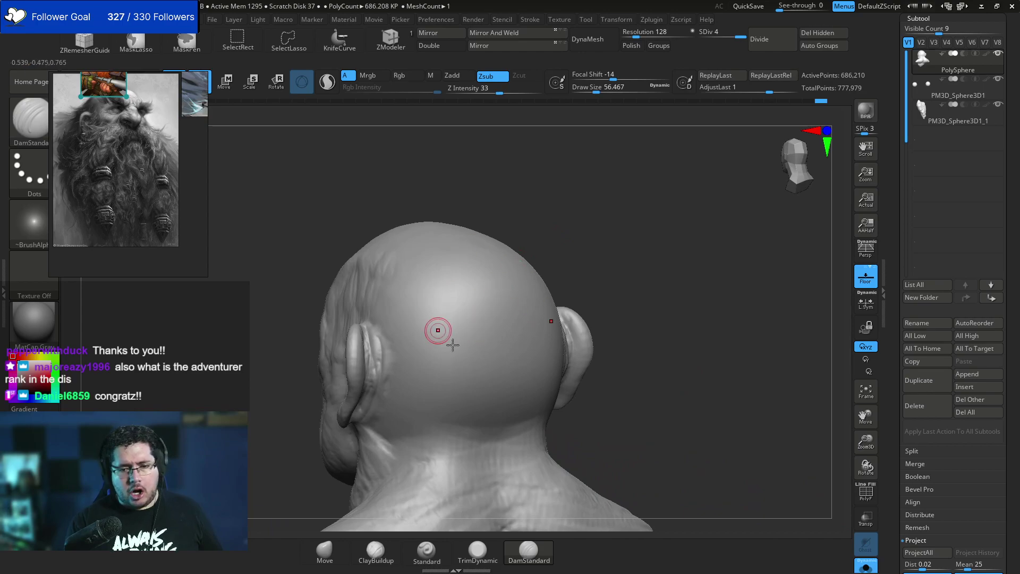
{"action": "key", "text": "b"}
{"action": "key", "text": "t"}
{"action": "key", "text": "d"}
{"action": "key", "text": "space"}
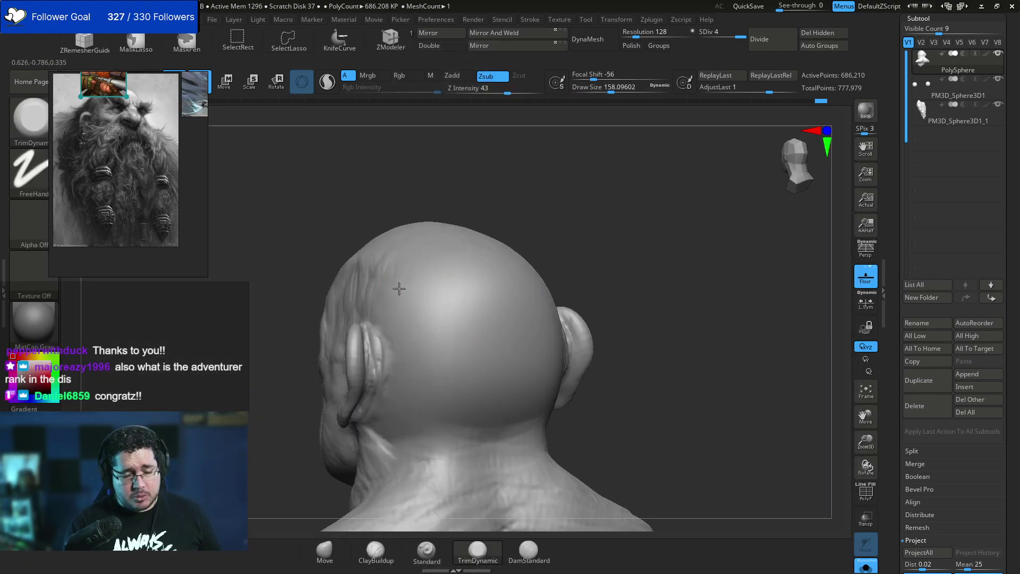
{"action": "mouse_move", "coordinate": [378, 205]}
{"action": "left_mouse_down"}
{"action": "mouse_move", "coordinate": [415, 233]}
{"action": "mouse_move", "coordinate": [396, 218]}
{"action": "left_mouse_up"}
{"action": "key", "text": "space"}
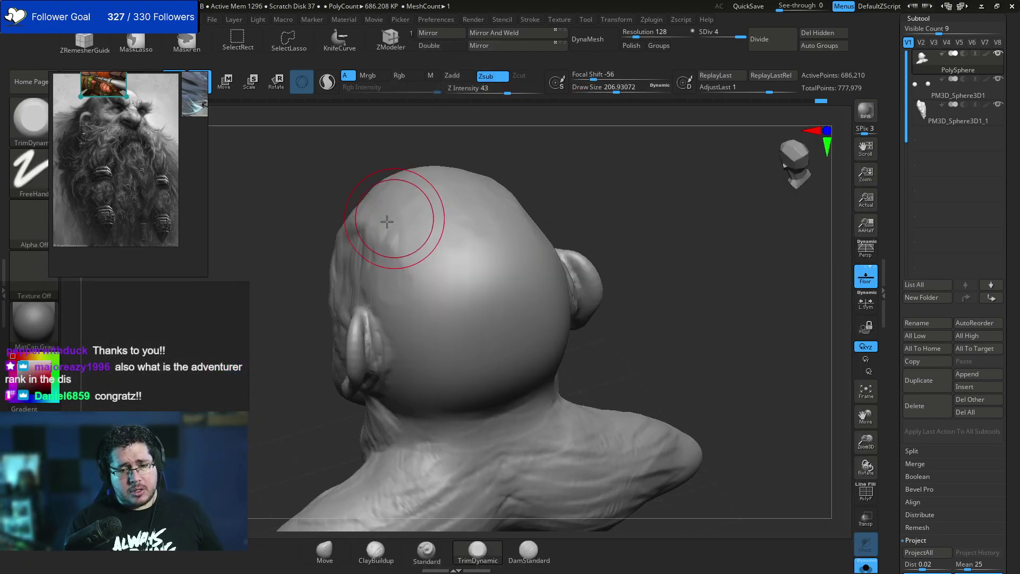
{"action": "left_click_drag", "start_coordinate": [552, 223], "coordinate": [446, 281]}
{"action": "mouse_move", "coordinate": [402, 322]}
{"action": "left_mouse_down"}
{"action": "mouse_move", "coordinate": [480, 293]}
{"action": "mouse_move", "coordinate": [479, 350]}
{"action": "left_mouse_up"}
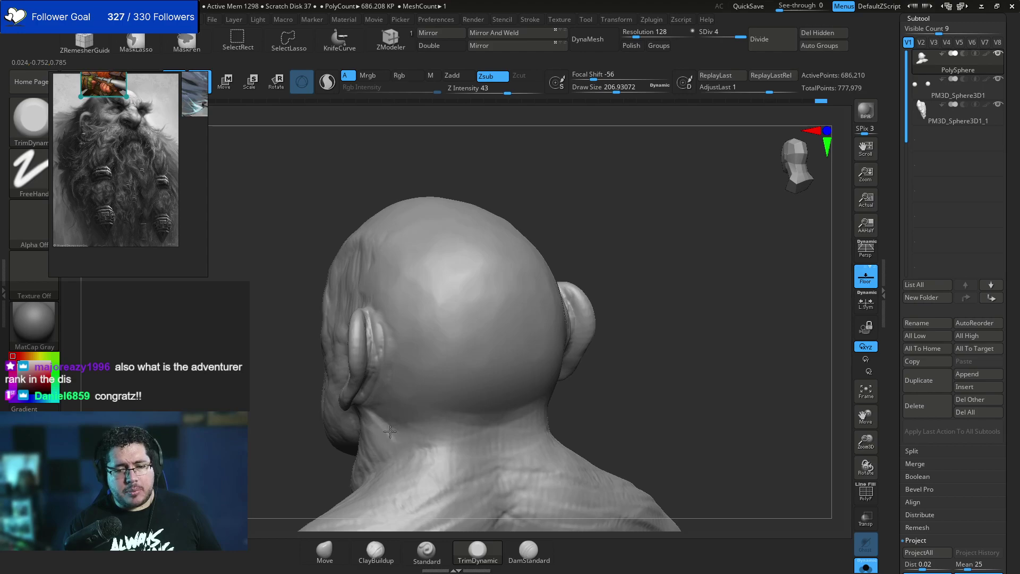
{"action": "mouse_move", "coordinate": [615, 257]}
{"action": "left_mouse_down"}
{"action": "mouse_move", "coordinate": [436, 346]}
{"action": "mouse_move", "coordinate": [484, 322]}
{"action": "mouse_move", "coordinate": [448, 325]}
{"action": "left_mouse_up"}
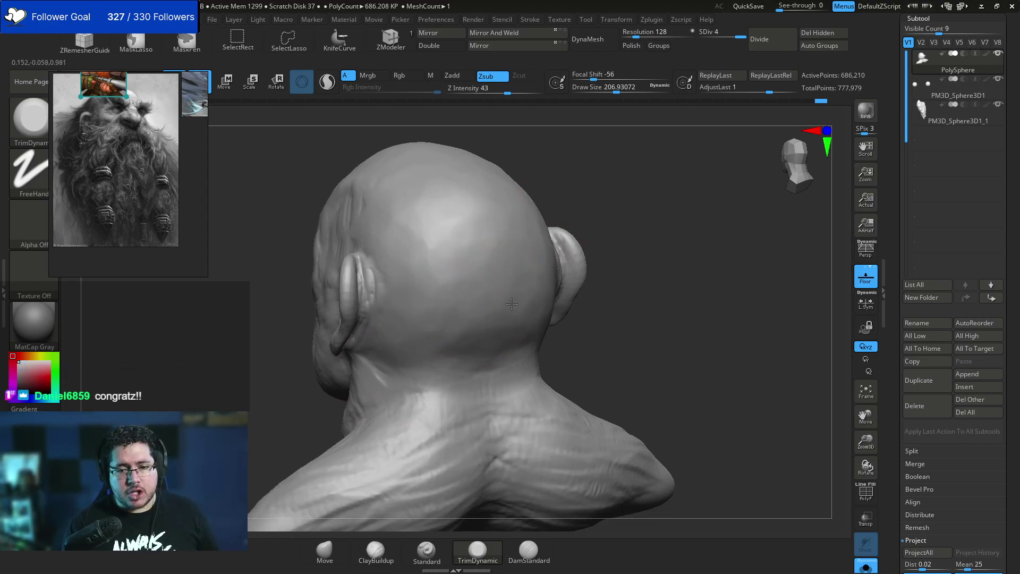
Build up the side and back of the skull with ClayBuildup at draw sizes from about 128 to 172.
{"action": "right_click_drag", "start_coordinate": [466, 265], "coordinate": [428, 221]}
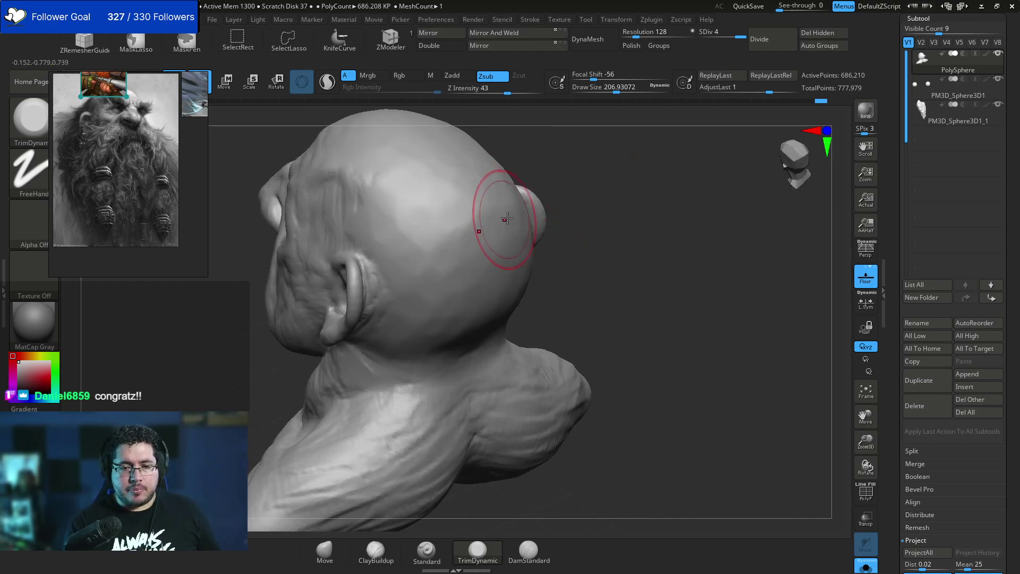
{"action": "key", "text": "b"}
{"action": "key", "text": "c"}
{"action": "key", "text": "b"}
{"action": "key", "text": "space"}
{"action": "left_click_drag", "start_coordinate": [402, 229], "coordinate": [350, 220]}
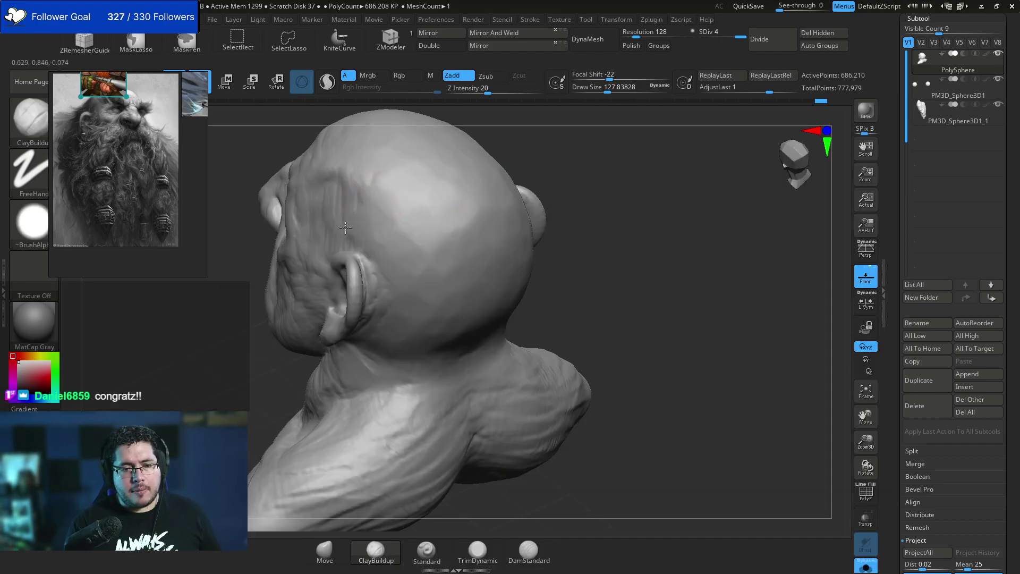
{"action": "right_click_drag", "start_coordinate": [428, 249], "coordinate": [395, 224]}
{"action": "key", "text": "space"}
{"action": "left_click_drag", "start_coordinate": [434, 237], "coordinate": [439, 237]}
{"action": "mouse_move", "coordinate": [444, 255]}
{"action": "left_mouse_down"}
{"action": "mouse_move", "coordinate": [402, 278]}
{"action": "mouse_move", "coordinate": [447, 265]}
{"action": "left_mouse_up"}
{"action": "right_click_drag", "start_coordinate": [479, 262], "coordinate": [446, 249]}
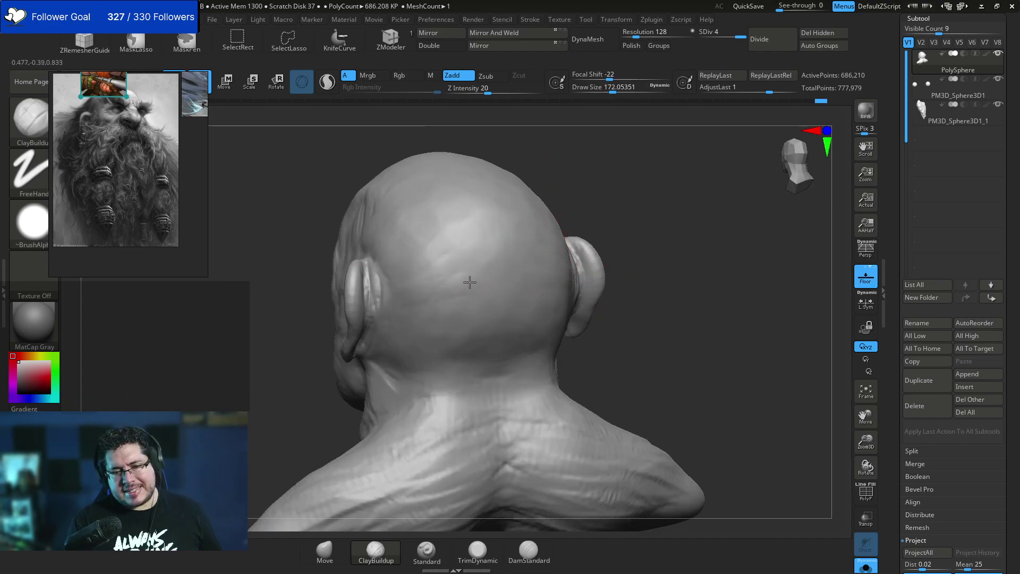
Add horizontal skin folds across the lower back of the head with ClayBuildup, smoothing them into the surface.
{"action": "mouse_move", "coordinate": [411, 367]}
{"action": "left_mouse_down"}
{"action": "mouse_move", "coordinate": [531, 373]}
{"action": "mouse_move", "coordinate": [499, 334]}
{"action": "mouse_move", "coordinate": [489, 264]}
{"action": "left_mouse_up"}
{"action": "left_click_drag", "start_coordinate": [432, 286], "coordinate": [474, 308], "text": "shift"}
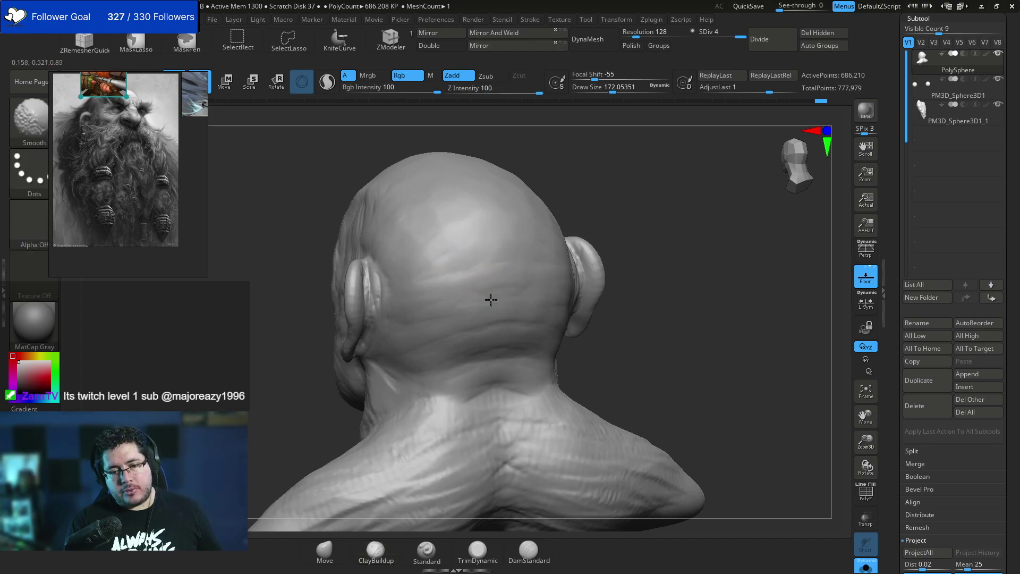
{"action": "right_click_drag", "start_coordinate": [479, 380], "coordinate": [436, 241]}
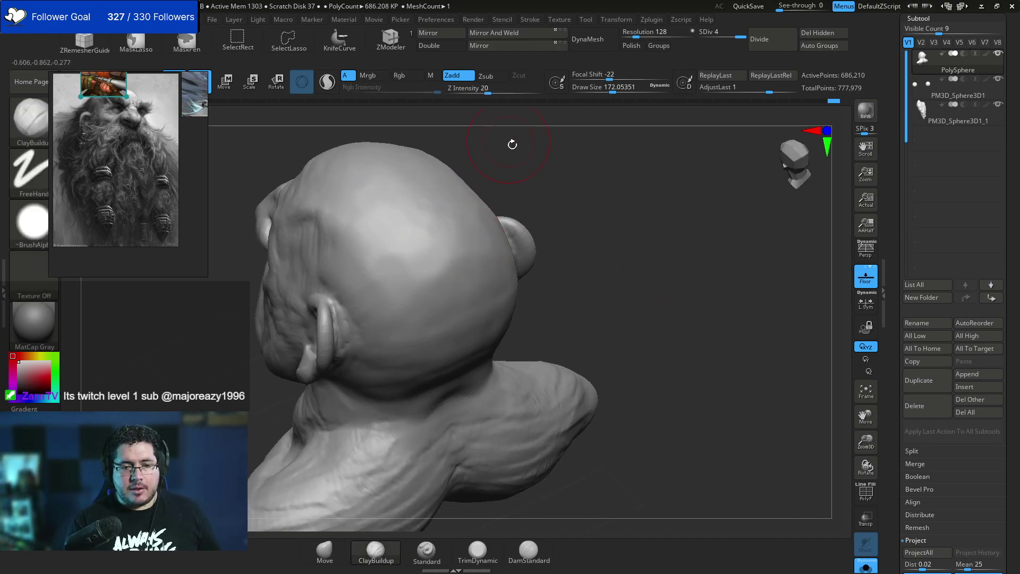
{"action": "right_click_drag", "start_coordinate": [512, 142], "coordinate": [430, 287]}
{"action": "mouse_move", "coordinate": [436, 328]}
{"action": "left_mouse_down"}
{"action": "mouse_move", "coordinate": [459, 282]}
{"action": "mouse_move", "coordinate": [467, 200]}
{"action": "left_mouse_up"}
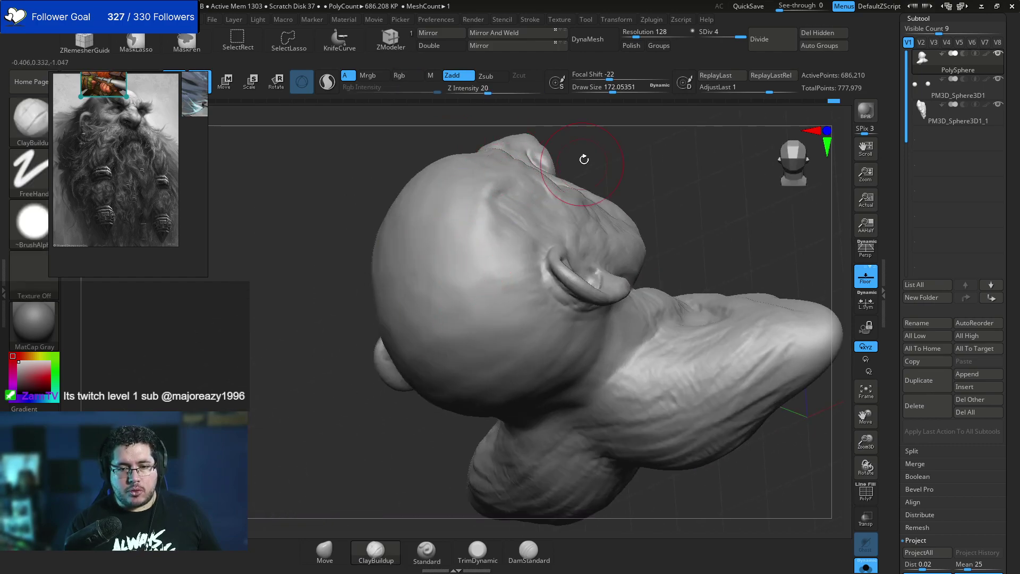
Flatten the crown, temples and back of the skull into planes with TrimDynamic at a draw size of about 172.
{"action": "key", "text": "b"}
{"action": "key", "text": "t"}
{"action": "key", "text": "d"}
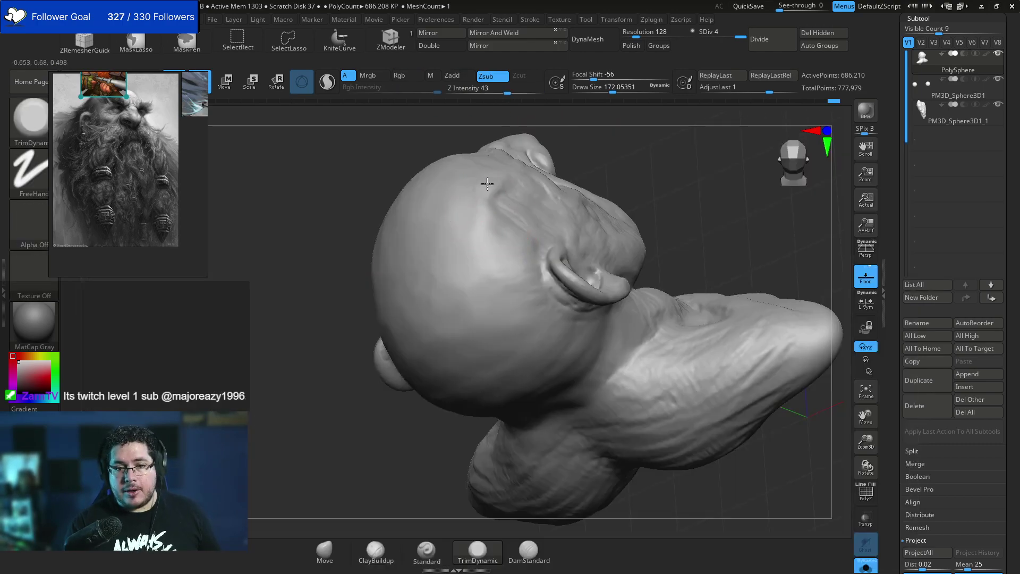
{"action": "left_click_drag", "start_coordinate": [603, 156], "coordinate": [594, 196], "text": "alt"}
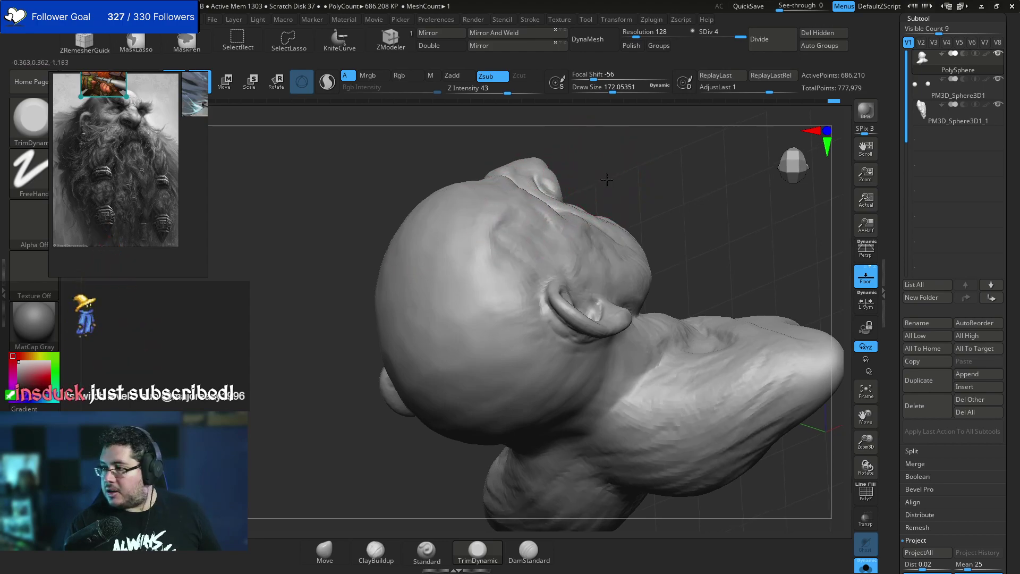
{"action": "left_click_drag", "start_coordinate": [600, 175], "coordinate": [590, 209]}
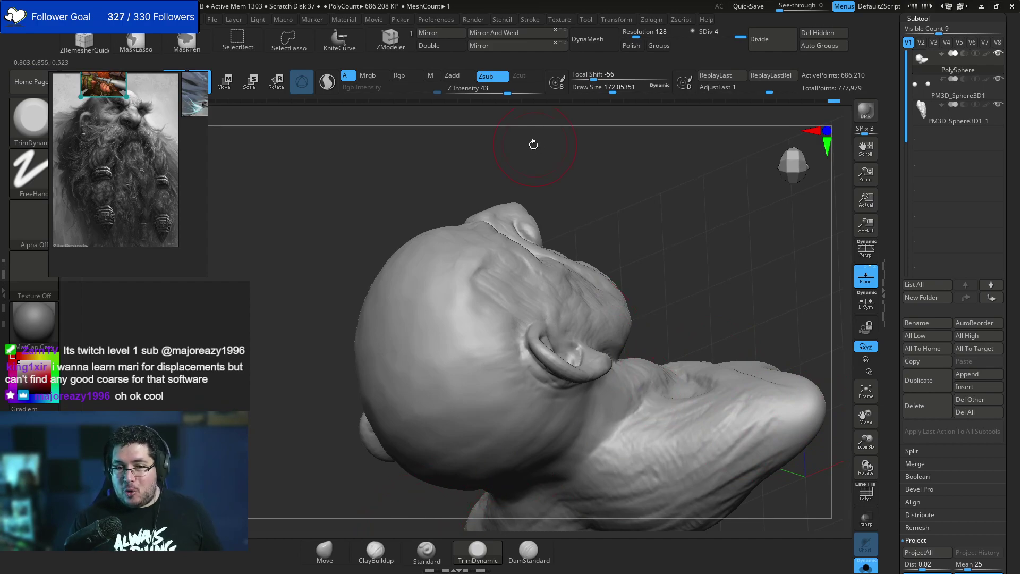
{"action": "right_click_drag", "start_coordinate": [488, 253], "coordinate": [483, 234]}
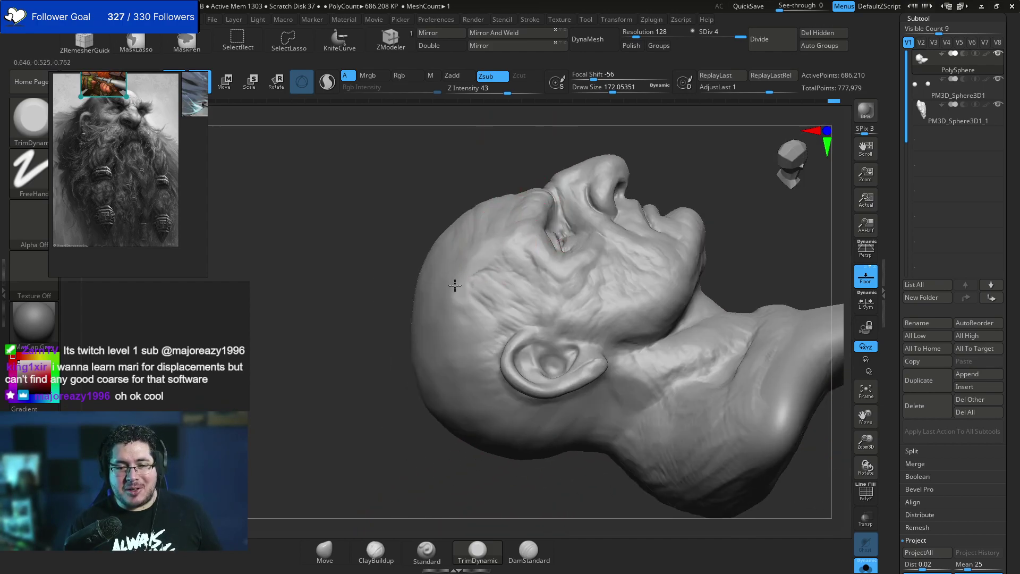
{"action": "right_click_drag", "start_coordinate": [459, 289], "coordinate": [446, 228]}
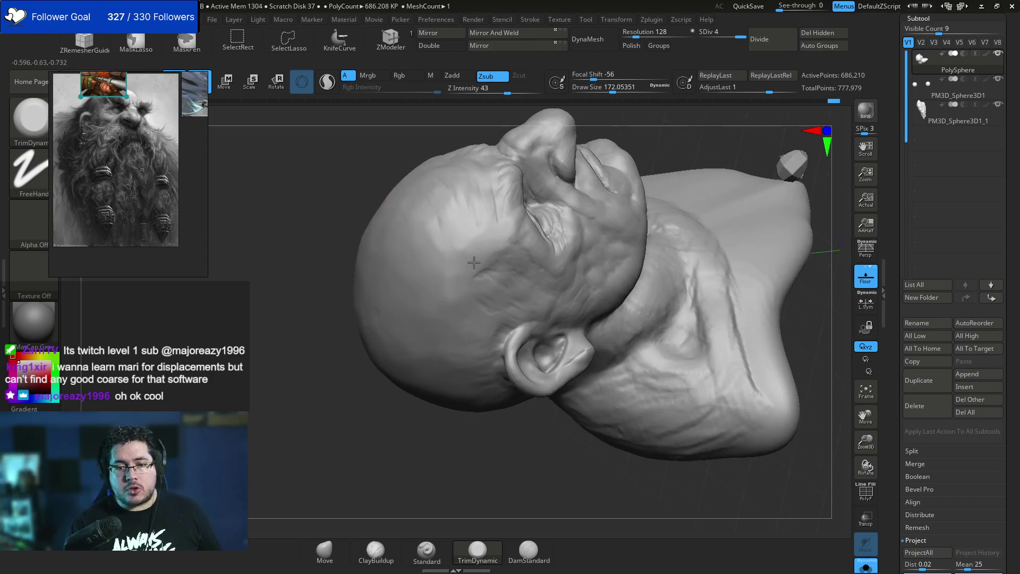
{"action": "mouse_move", "coordinate": [781, 273]}
{"action": "right_mouse_down"}
{"action": "mouse_move", "coordinate": [710, 214]}
{"action": "mouse_move", "coordinate": [479, 286]}
{"action": "right_mouse_up"}
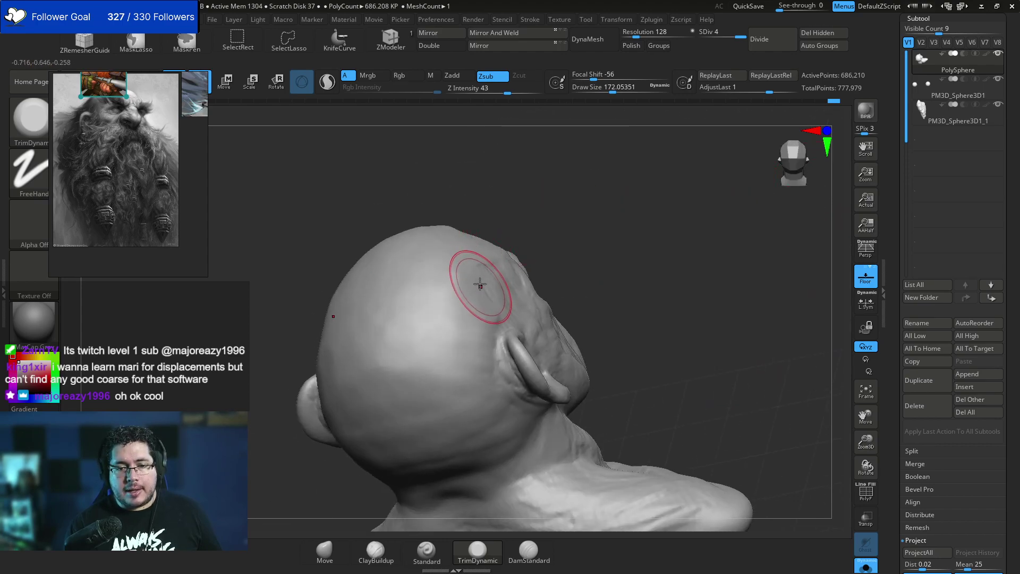
{"action": "mouse_move", "coordinate": [558, 224]}
{"action": "right_mouse_down"}
{"action": "mouse_move", "coordinate": [572, 237]}
{"action": "mouse_move", "coordinate": [462, 301]}
{"action": "right_mouse_up"}
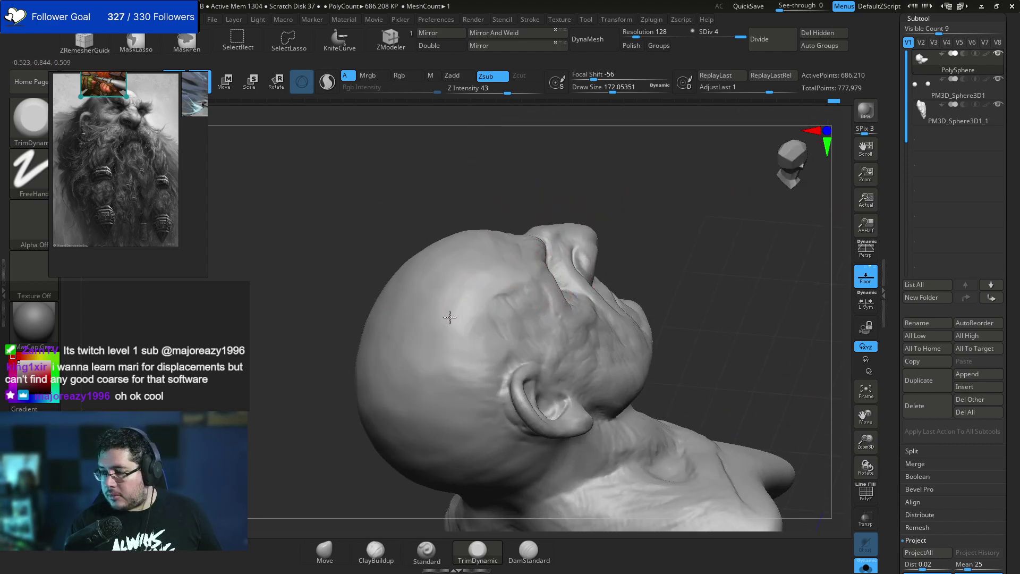
{"action": "right_click_drag", "start_coordinate": [523, 313], "coordinate": [463, 319]}
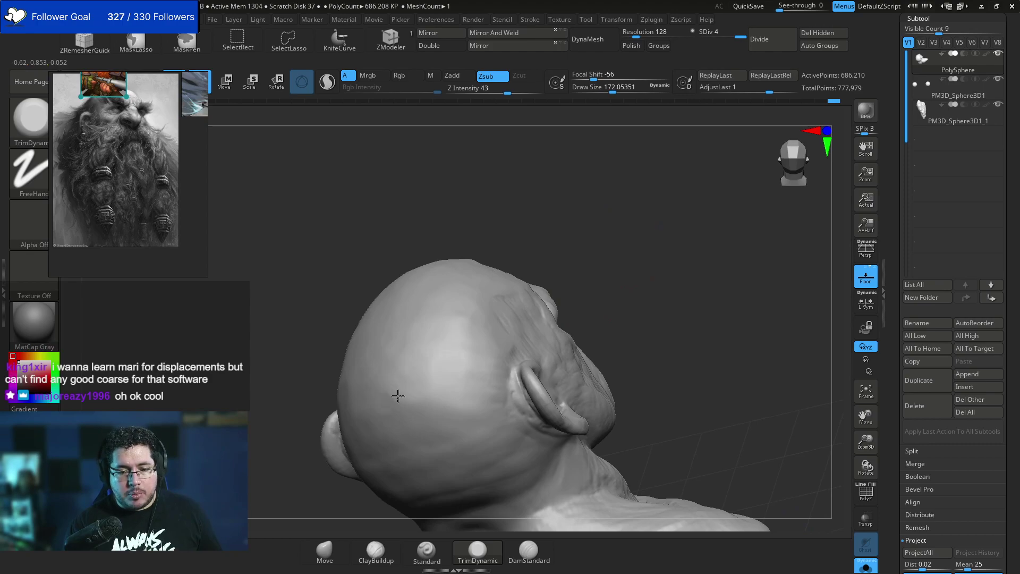
{"action": "right_click_drag", "start_coordinate": [388, 407], "coordinate": [414, 332]}
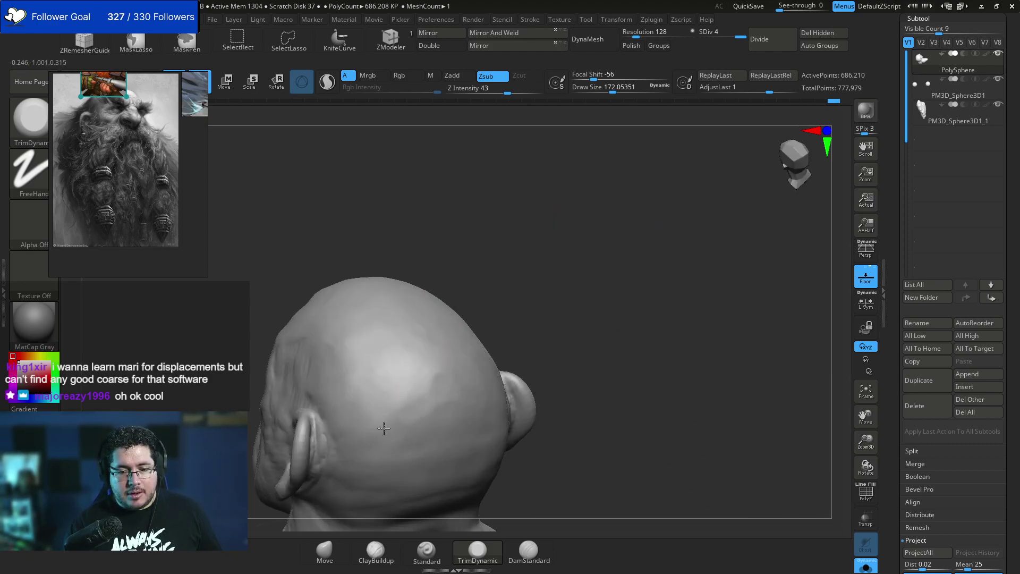
{"action": "right_click_drag", "start_coordinate": [471, 358], "coordinate": [565, 299]}
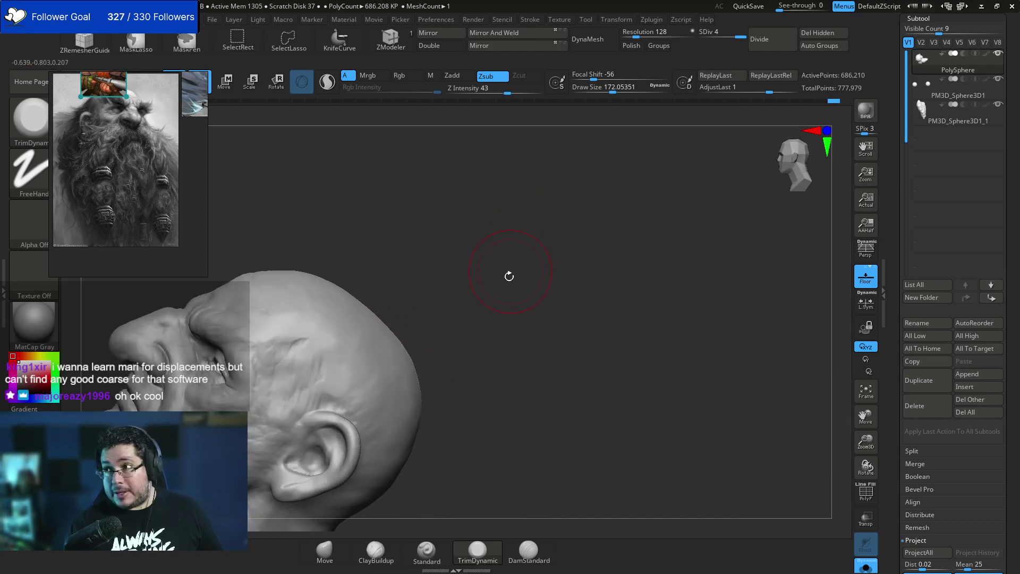
{"action": "mouse_move", "coordinate": [488, 296]}
{"action": "right_mouse_down"}
{"action": "mouse_move", "coordinate": [503, 337]}
{"action": "mouse_move", "coordinate": [399, 337]}
{"action": "right_mouse_up"}
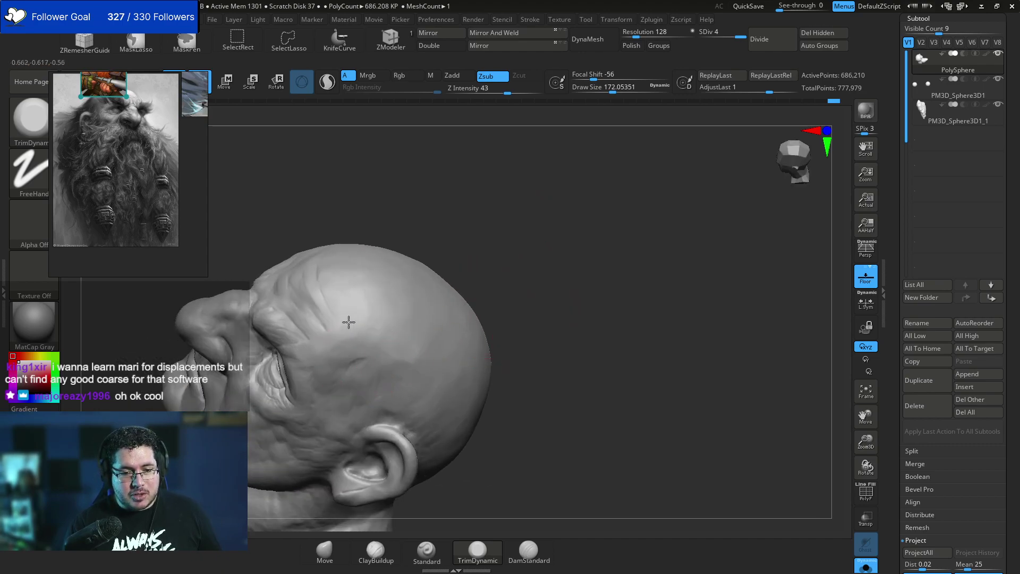
Build up the temple and the side of the skull above the ear with ClayBuildup at draw sizes from about 108 to 120.
{"action": "right_click_drag", "start_coordinate": [400, 349], "coordinate": [407, 298]}
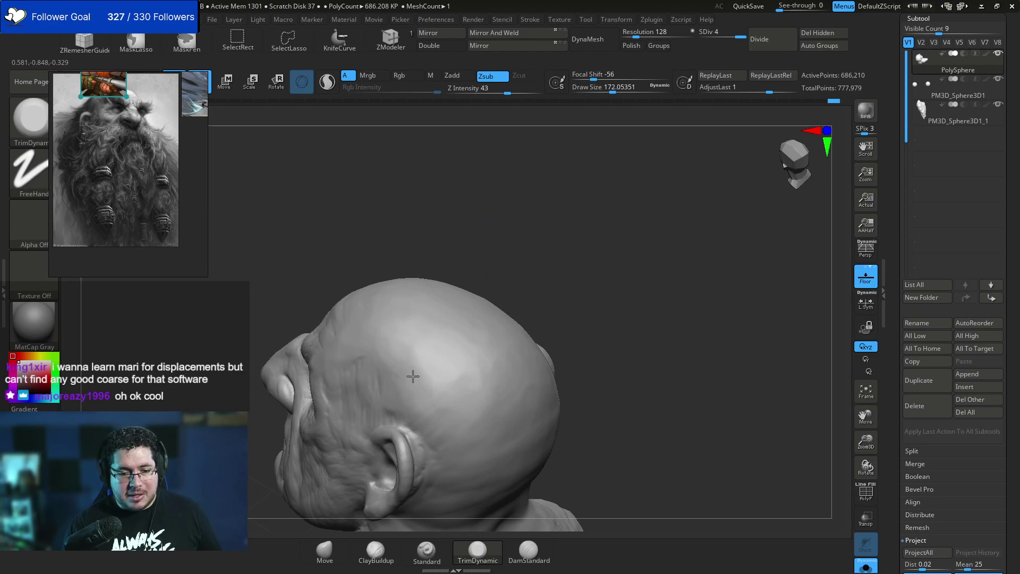
{"action": "mouse_move", "coordinate": [537, 285]}
{"action": "right_mouse_down"}
{"action": "mouse_move", "coordinate": [537, 233]}
{"action": "mouse_move", "coordinate": [639, 266]}
{"action": "mouse_move", "coordinate": [575, 234]}
{"action": "mouse_move", "coordinate": [592, 251]}
{"action": "mouse_move", "coordinate": [405, 226]}
{"action": "right_mouse_up"}
{"action": "key", "text": "b"}
{"action": "key", "text": "c"}
{"action": "key", "text": "b"}
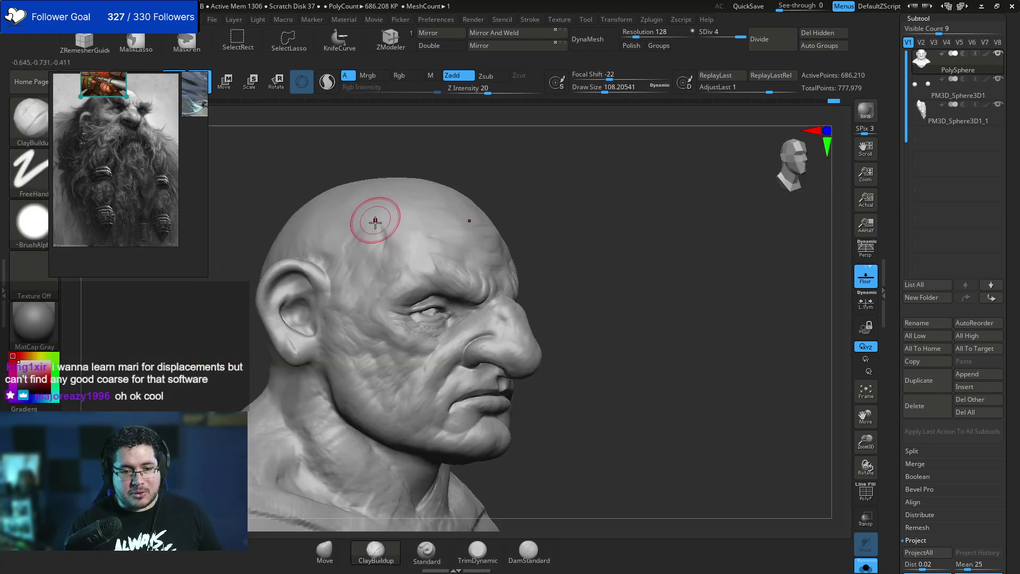
{"action": "key", "text": "space"}
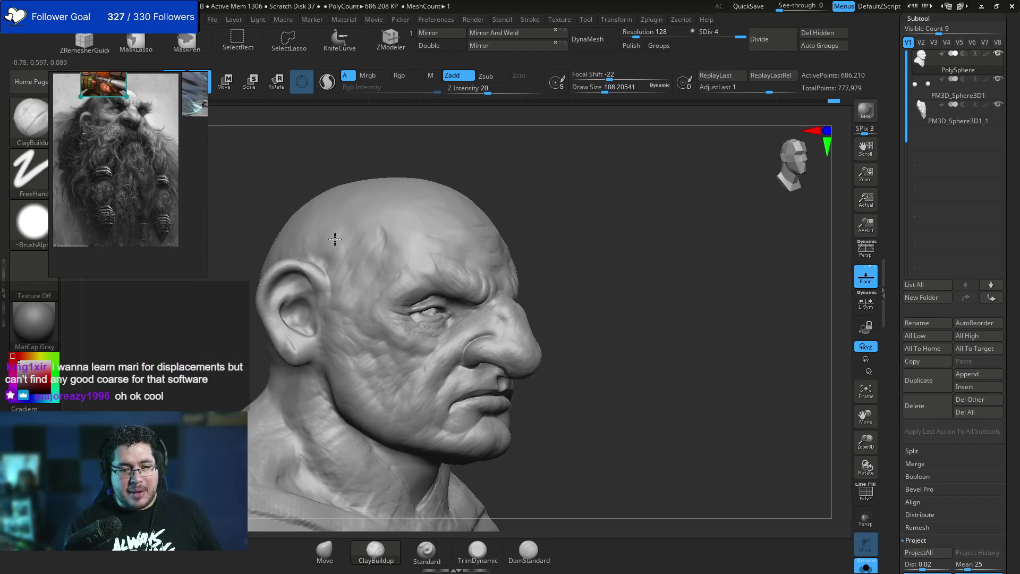
{"action": "left_click_drag", "start_coordinate": [349, 244], "coordinate": [333, 231]}
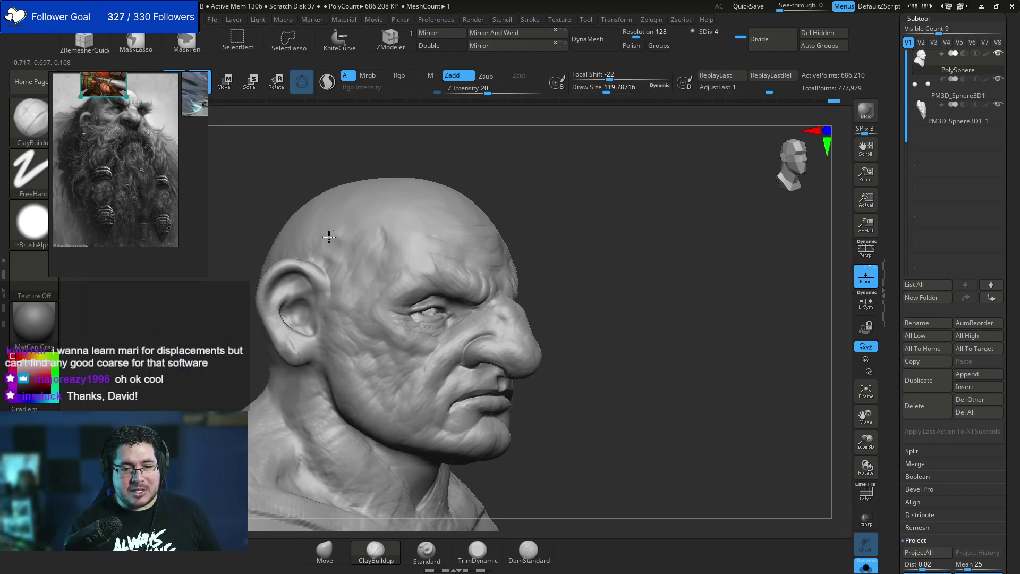
{"action": "right_click_drag", "start_coordinate": [346, 244], "coordinate": [372, 257]}
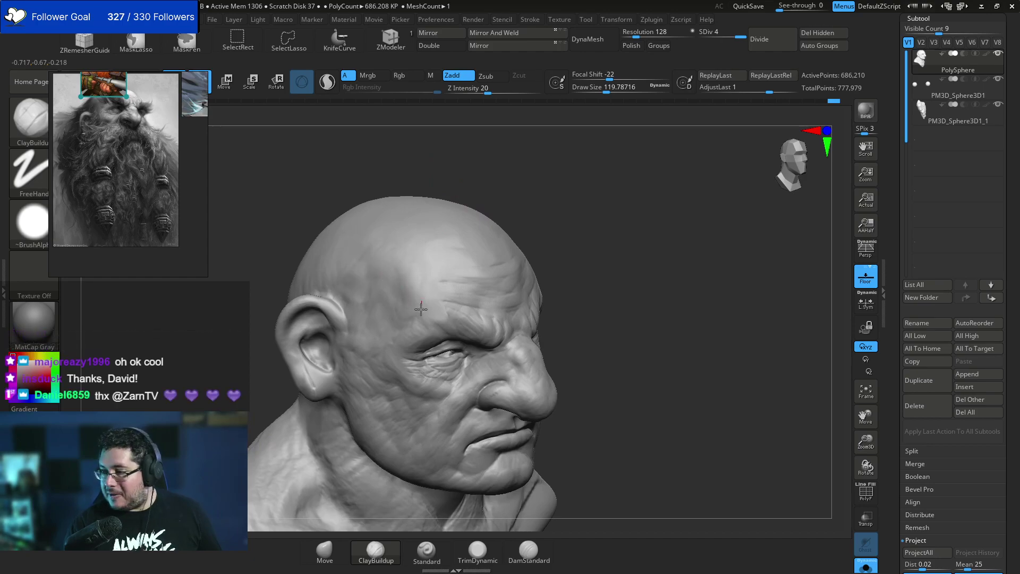
Add volume above the eyebrow and along the brow ridge with ClayBuildup at a draw size of about 68.
{"action": "right_click_drag", "start_coordinate": [474, 205], "coordinate": [435, 280]}
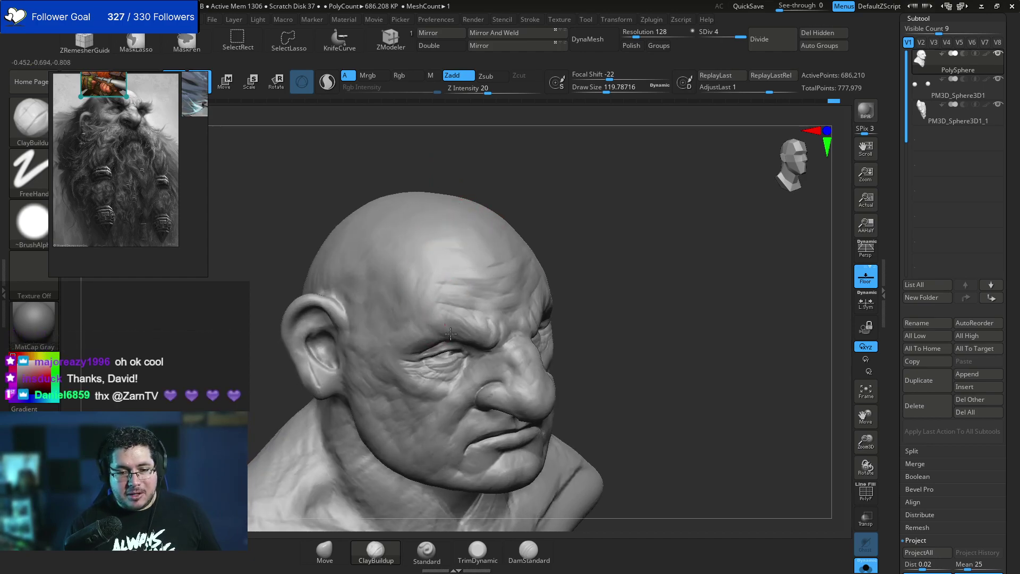
{"action": "key", "text": "space"}
{"action": "left_click_drag", "start_coordinate": [456, 321], "coordinate": [447, 320]}
{"action": "mouse_move", "coordinate": [523, 324]}
{"action": "right_mouse_down"}
{"action": "mouse_move", "coordinate": [455, 346]}
{"action": "mouse_move", "coordinate": [557, 183]}
{"action": "mouse_move", "coordinate": [459, 312]}
{"action": "right_mouse_up"}
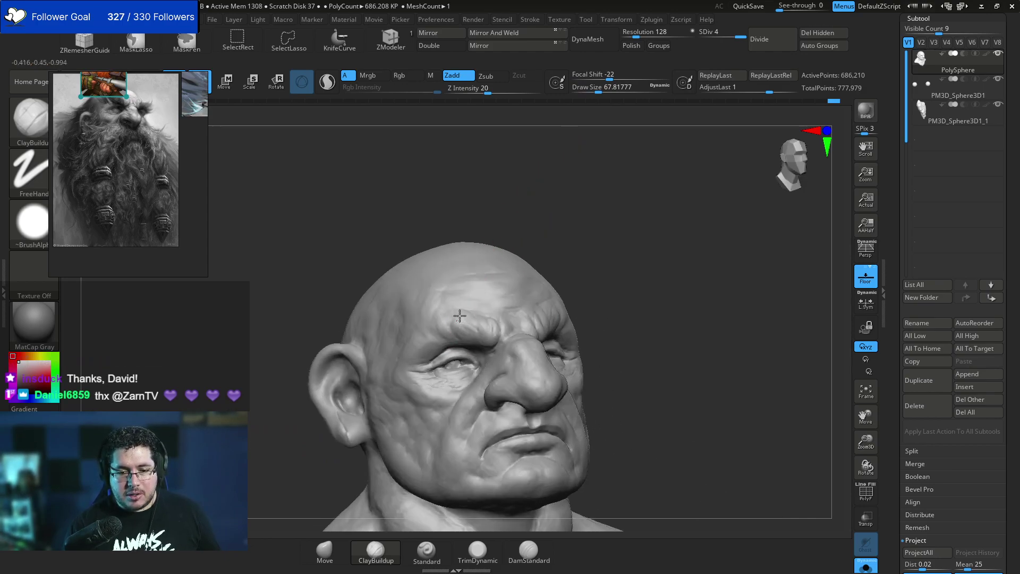
{"action": "right_click_drag", "start_coordinate": [531, 204], "coordinate": [501, 248]}
{"action": "key", "text": "space"}
{"action": "left_click_drag", "start_coordinate": [479, 270], "coordinate": [482, 271]}
{"action": "left_click_drag", "start_coordinate": [455, 305], "coordinate": [480, 308]}
Build up broad forms across the forehead with ClayBuildup at a draw size of about 136.
{"action": "key", "text": "space"}
{"action": "left_click_drag", "start_coordinate": [481, 269], "coordinate": [487, 269]}
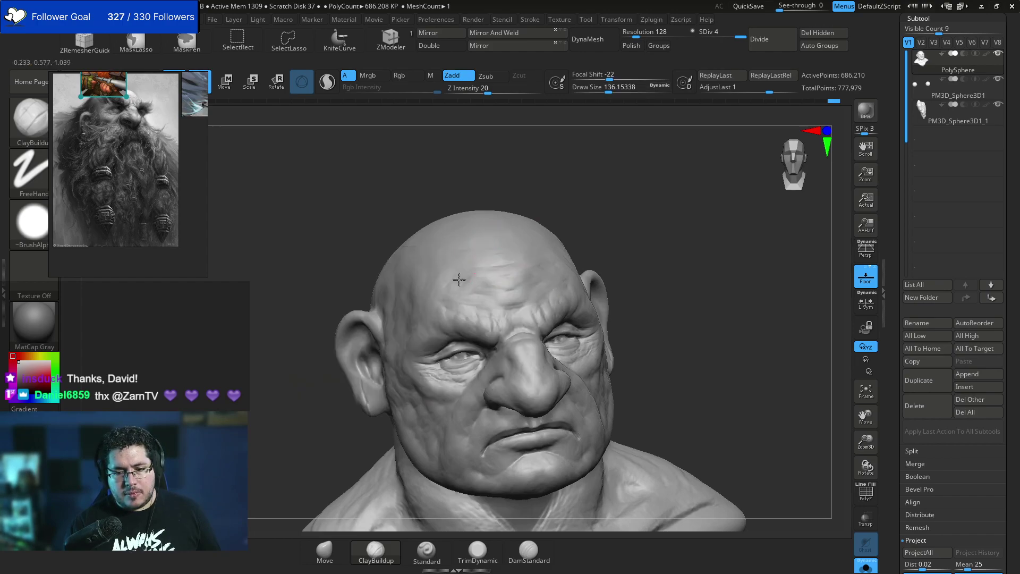
{"action": "right_click_drag", "start_coordinate": [467, 275], "coordinate": [455, 266]}
{"action": "left_click_drag", "start_coordinate": [421, 267], "coordinate": [503, 261]}
{"action": "key", "text": "space"}
{"action": "mouse_move", "coordinate": [469, 293]}
{"action": "left_mouse_down"}
{"action": "mouse_move", "coordinate": [502, 300]}
{"action": "mouse_move", "coordinate": [446, 283]}
{"action": "mouse_move", "coordinate": [496, 308]}
{"action": "left_mouse_up"}
{"action": "left_click_drag", "start_coordinate": [658, 193], "coordinate": [670, 152], "text": "shift"}
{"action": "left_click_drag", "start_coordinate": [512, 269], "coordinate": [517, 309]}
{"action": "mouse_move", "coordinate": [675, 223]}
{"action": "left_mouse_down"}
{"action": "mouse_move", "coordinate": [577, 227]}
{"action": "mouse_move", "coordinate": [553, 248]}
{"action": "left_mouse_up"}
Flatten the forehead and temple into planes with TrimDynamic at a draw size of about 172, smoothing the surface.
{"action": "key", "text": "space"}
{"action": "key", "text": "b"}
{"action": "key", "text": "t"}
{"action": "key", "text": "d"}
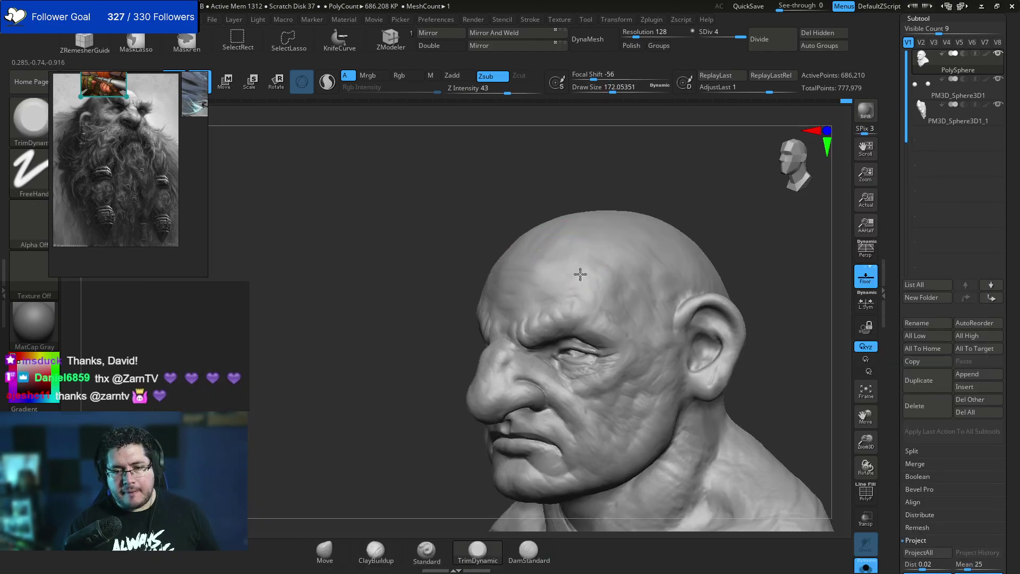
{"action": "right_click_drag", "start_coordinate": [662, 226], "coordinate": [604, 214]}
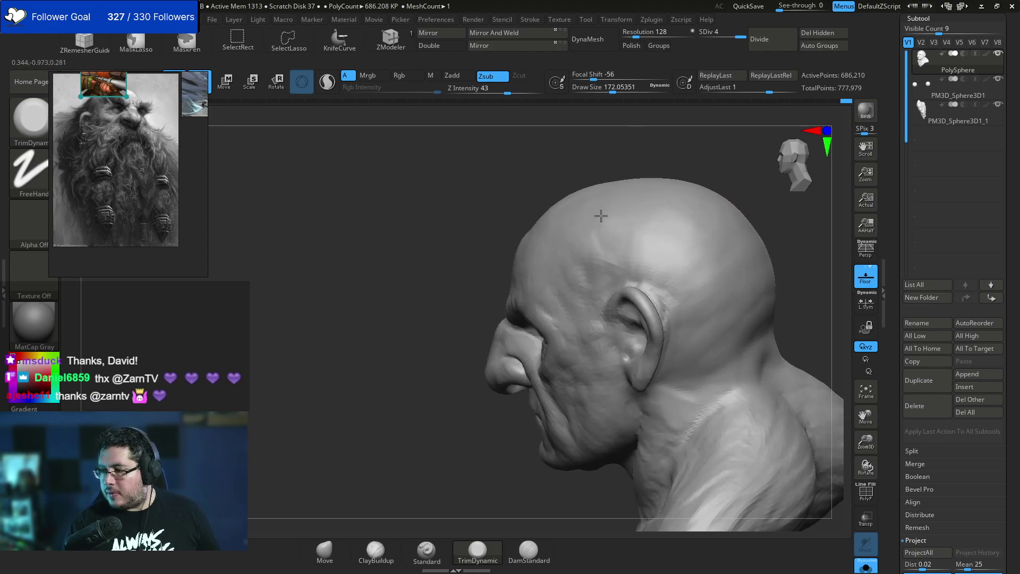
{"action": "right_click_drag", "start_coordinate": [515, 226], "coordinate": [512, 244]}
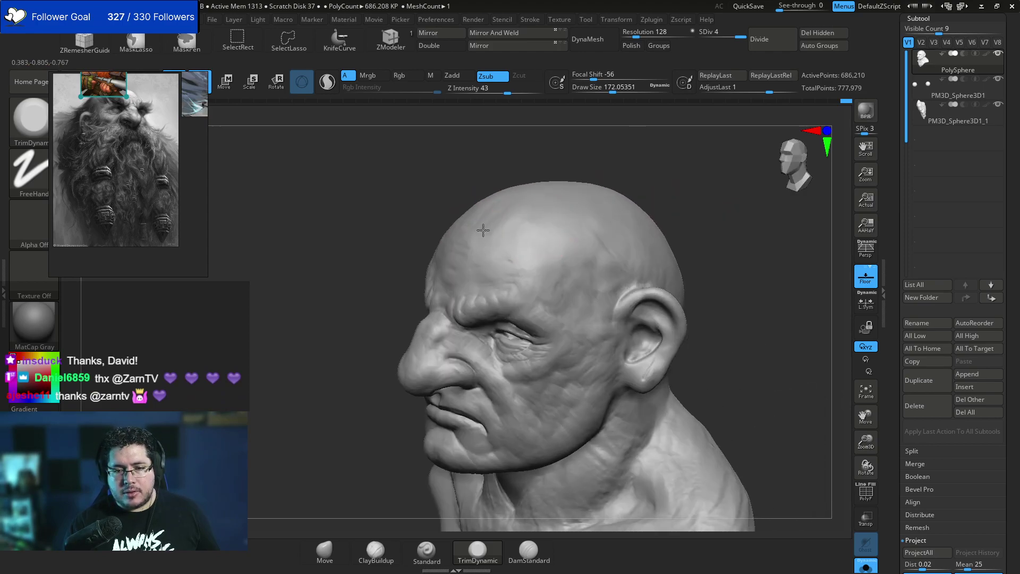
{"action": "right_click_drag", "start_coordinate": [468, 213], "coordinate": [504, 221]}
{"action": "left_click_drag", "start_coordinate": [449, 230], "coordinate": [458, 265]}
{"action": "right_click_drag", "start_coordinate": [519, 236], "coordinate": [496, 239], "text": "shift"}
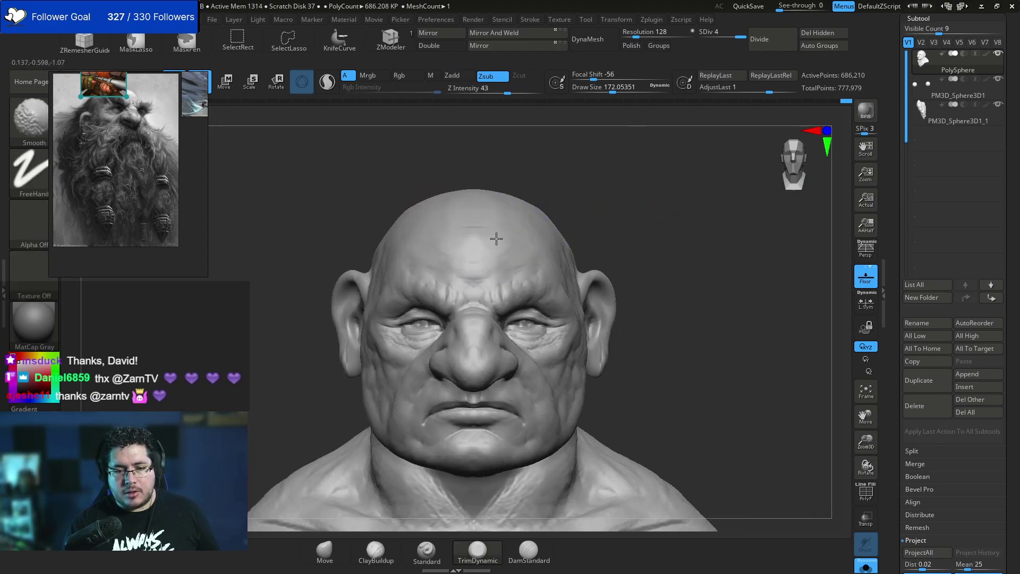
Trim smaller planes around the brow and the root of the nose with TrimDynamic at a draw size of about 68.
{"action": "right_click_drag", "start_coordinate": [600, 218], "coordinate": [592, 178], "text": "alt"}
{"action": "key", "text": "space"}
{"action": "left_click_drag", "start_coordinate": [606, 192], "coordinate": [591, 193]}
{"action": "right_click_drag", "start_coordinate": [576, 210], "coordinate": [515, 226]}
{"action": "key", "text": "space"}
{"action": "left_click_drag", "start_coordinate": [501, 248], "coordinate": [482, 266]}
{"action": "key", "text": "space"}
{"action": "right_click_drag", "start_coordinate": [528, 243], "coordinate": [577, 214]}
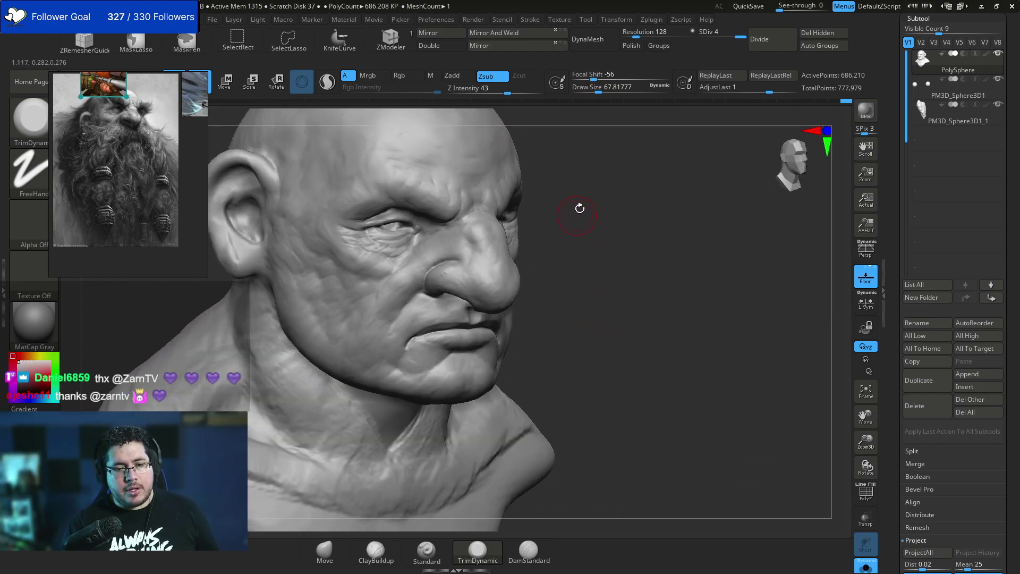
Turn off Solo mode to show the beard and the other subtools around the face.
{"action": "right_click_drag", "start_coordinate": [580, 253], "coordinate": [598, 278], "text": "ctrl"}
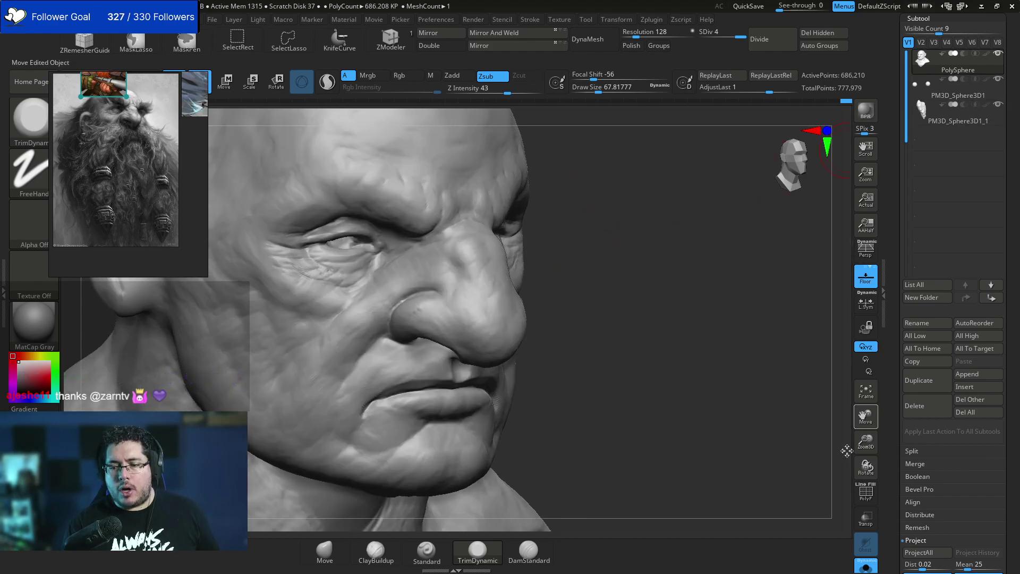
{"action": "left_click", "coordinate": [866, 566]}
{"action": "right_click_drag", "start_coordinate": [765, 410], "coordinate": [778, 394], "text": "ctrl"}
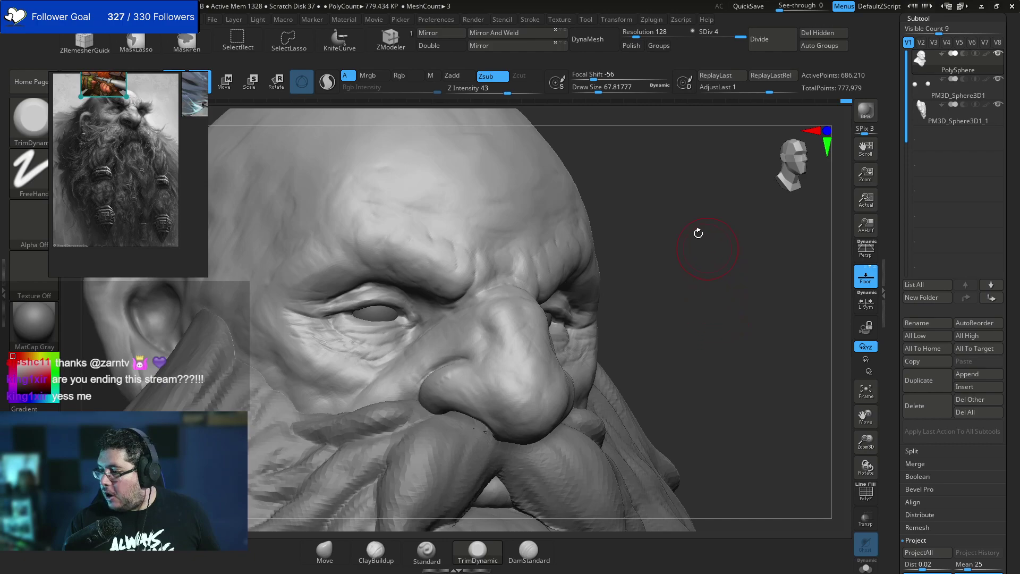
{"action": "left_click_drag", "start_coordinate": [639, 224], "coordinate": [637, 199]}
Subdivide the head to level 5 and carve vertical frown creases between the eyebrows with DamStandard at a draw size of about 25.
{"action": "key", "text": "b"}
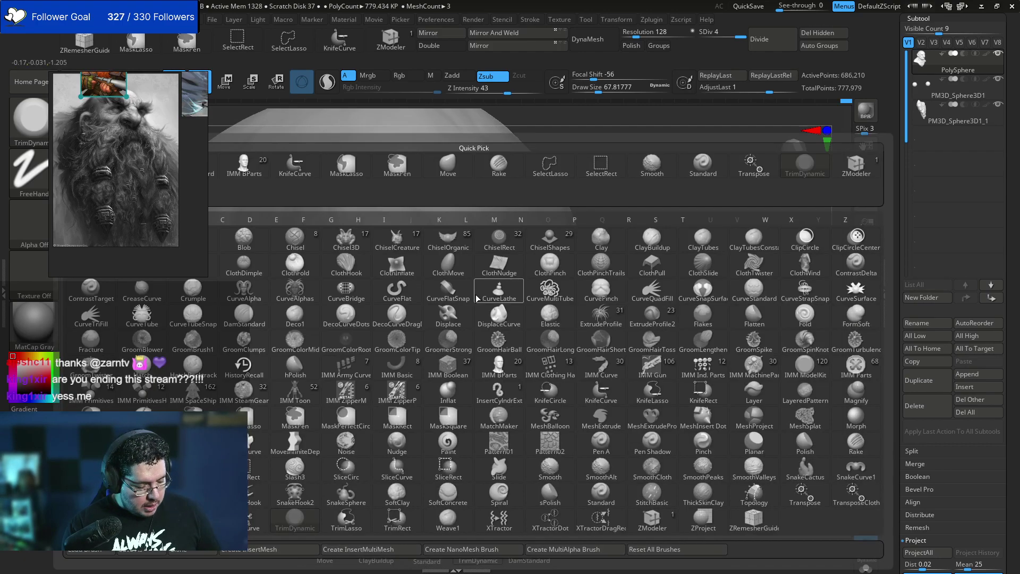
{"action": "key", "text": "d"}
{"action": "key", "text": "s"}
{"action": "key", "text": "space"}
{"action": "key", "text": "ctrl+d"}
{"action": "left_click_drag", "start_coordinate": [685, 180], "coordinate": [674, 271]}
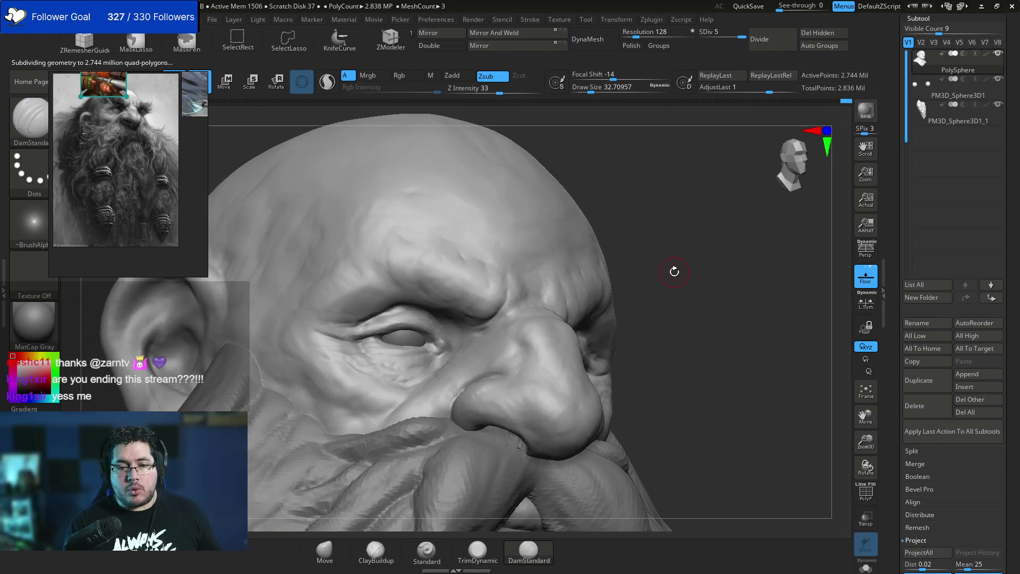
{"action": "key", "text": "bracketleft"}
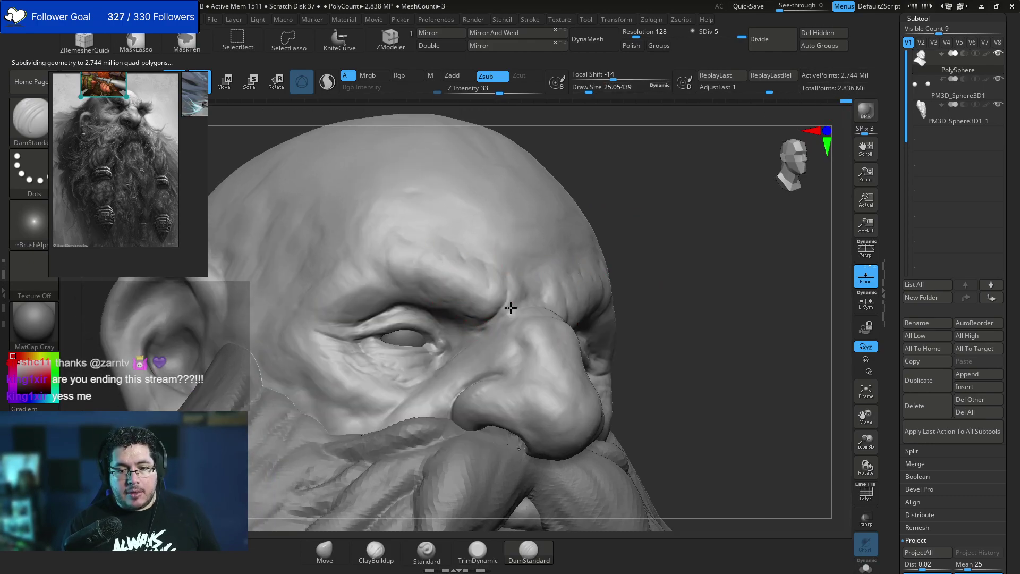
{"action": "left_click_drag", "start_coordinate": [494, 320], "coordinate": [500, 259]}
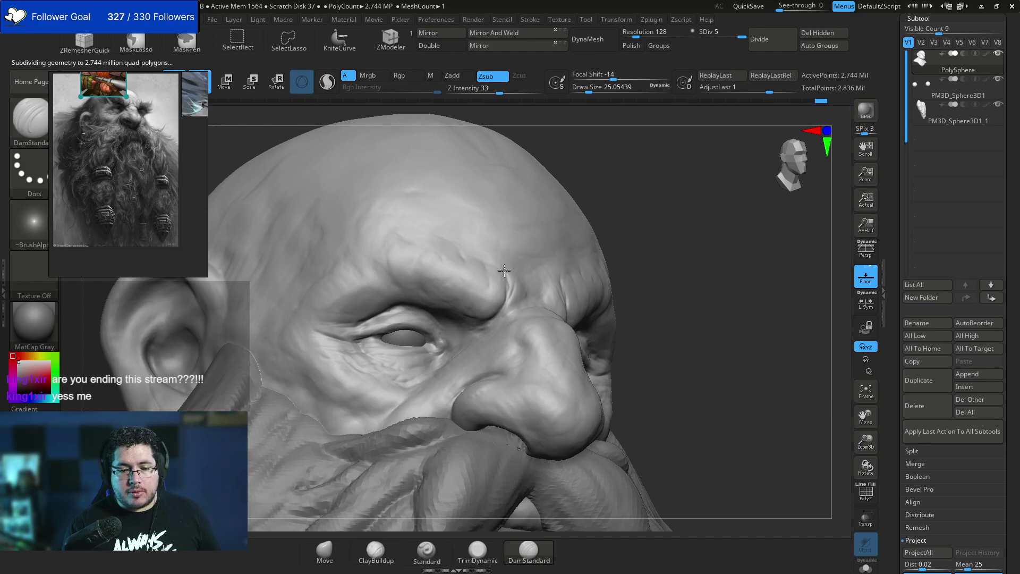
{"action": "left_click_drag", "start_coordinate": [624, 165], "coordinate": [547, 178]}
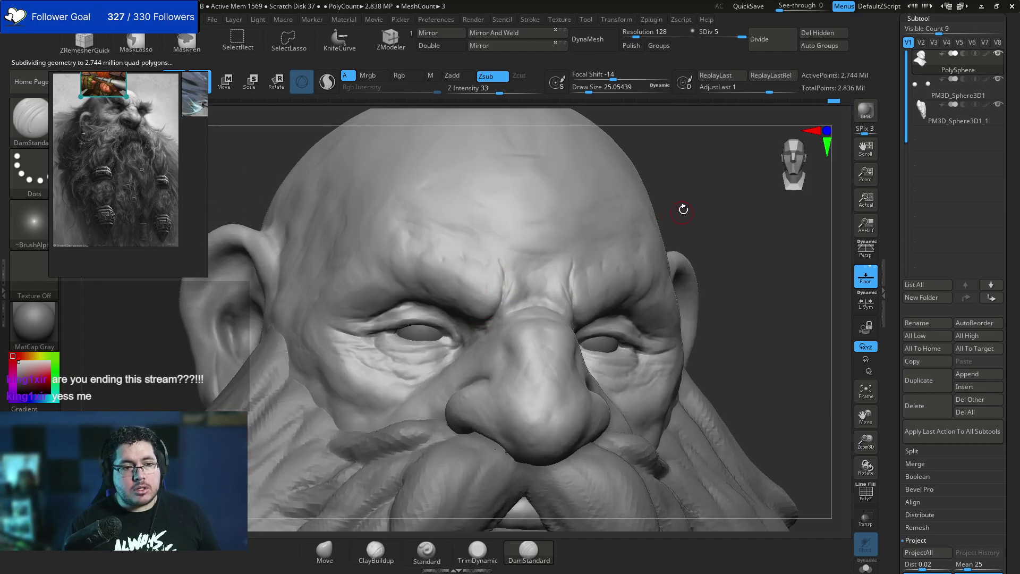
Enlarge the eye area of the reference image and cut finer creases at the root of the nose with DamStandard.
{"action": "scroll", "coordinate": [162, 114], "scroll_direction": "up", "scroll_amount": 10}
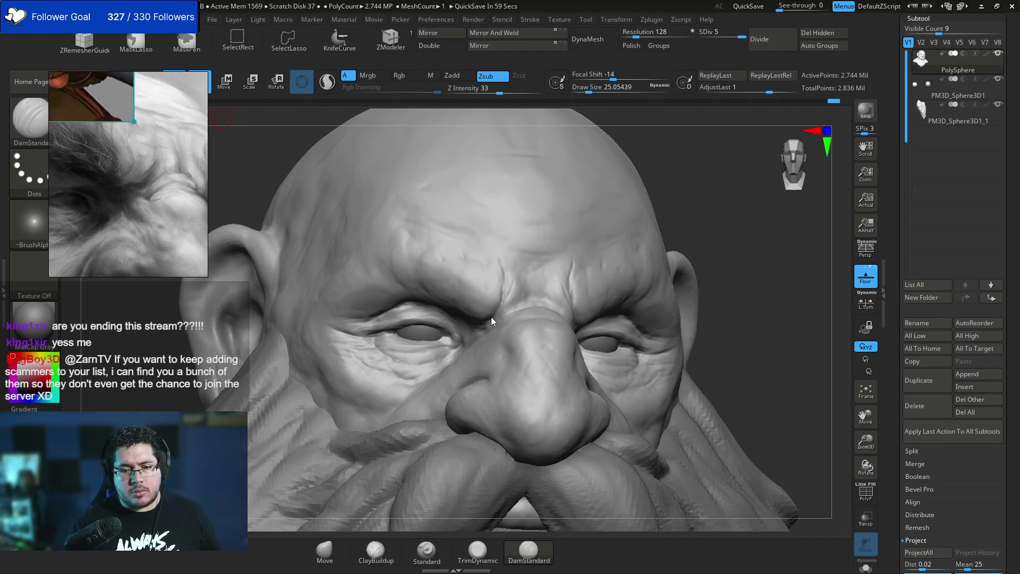
{"action": "left_click_drag", "start_coordinate": [524, 290], "coordinate": [509, 307]}
{"action": "left_click_drag", "start_coordinate": [696, 249], "coordinate": [764, 246]}
{"action": "left_click_drag", "start_coordinate": [763, 245], "coordinate": [640, 235], "text": "alt"}
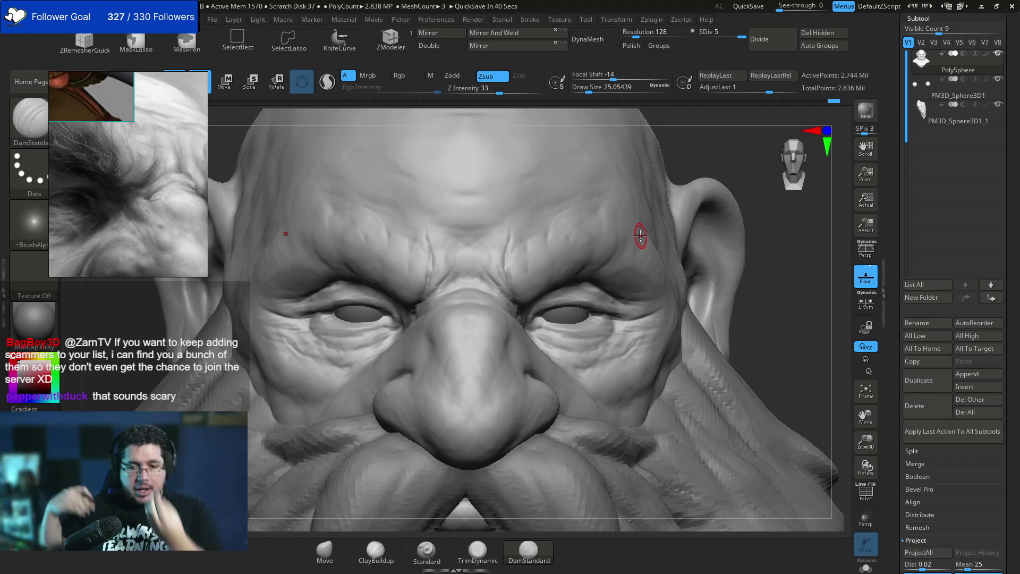
{"action": "mouse_move", "coordinate": [450, 287]}
{"action": "left_mouse_down"}
{"action": "mouse_move", "coordinate": [462, 285]}
{"action": "mouse_move", "coordinate": [456, 295]}
{"action": "left_mouse_up"}
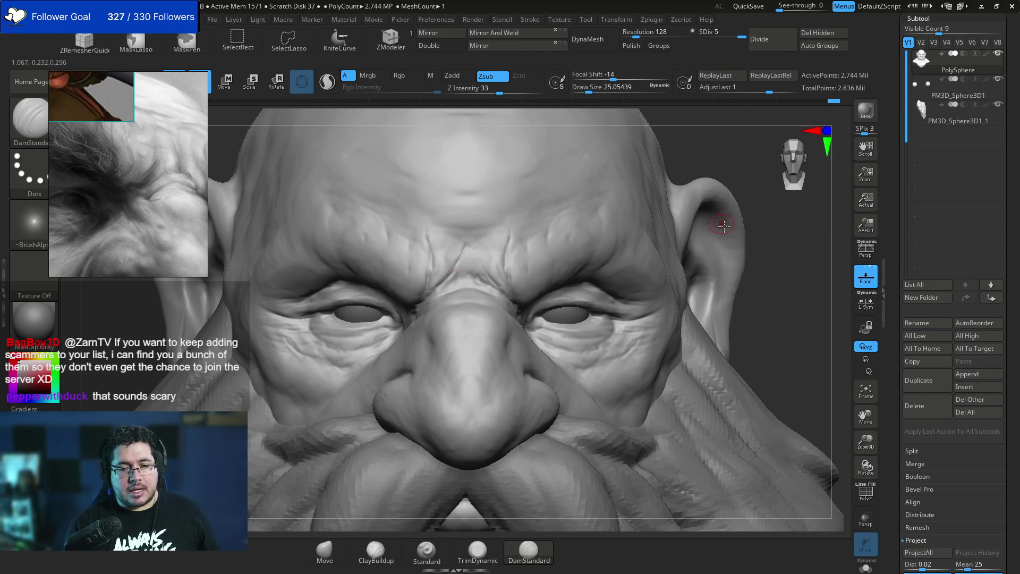
Carve curved wrinkles across the bridge of the nose toward the inner eye corners with DamStandard at a draw size of about 25.
{"action": "left_click_drag", "start_coordinate": [646, 242], "coordinate": [604, 245]}
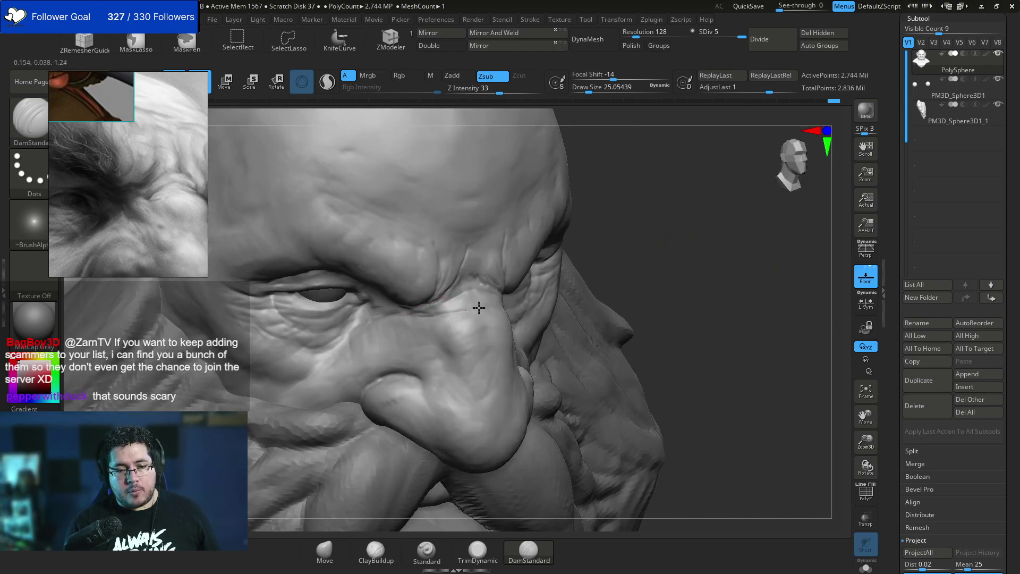
{"action": "left_click_drag", "start_coordinate": [612, 249], "coordinate": [508, 259]}
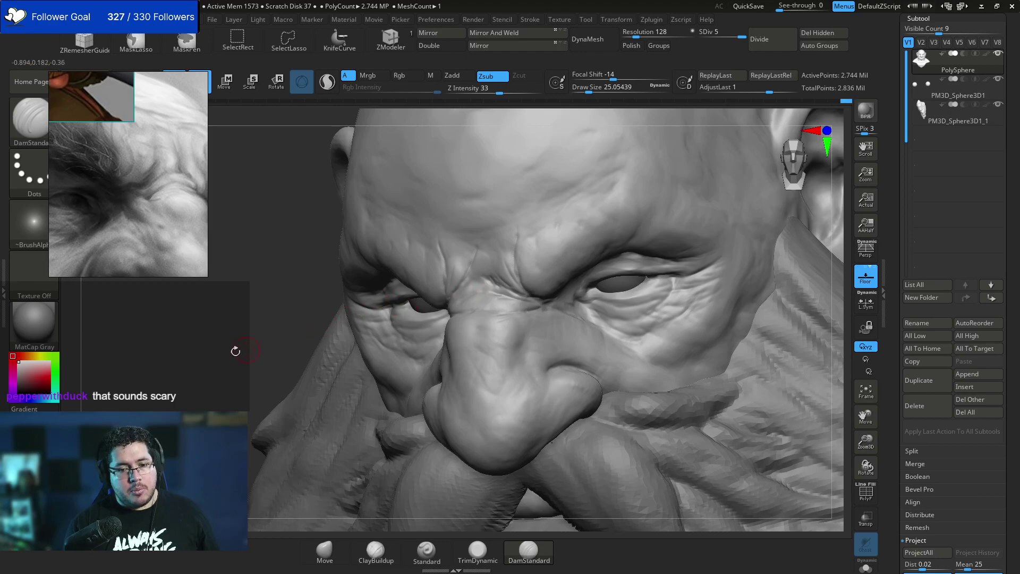
{"action": "left_click_drag", "start_coordinate": [241, 348], "coordinate": [361, 342]}
{"action": "left_click_drag", "start_coordinate": [615, 244], "coordinate": [579, 260]}
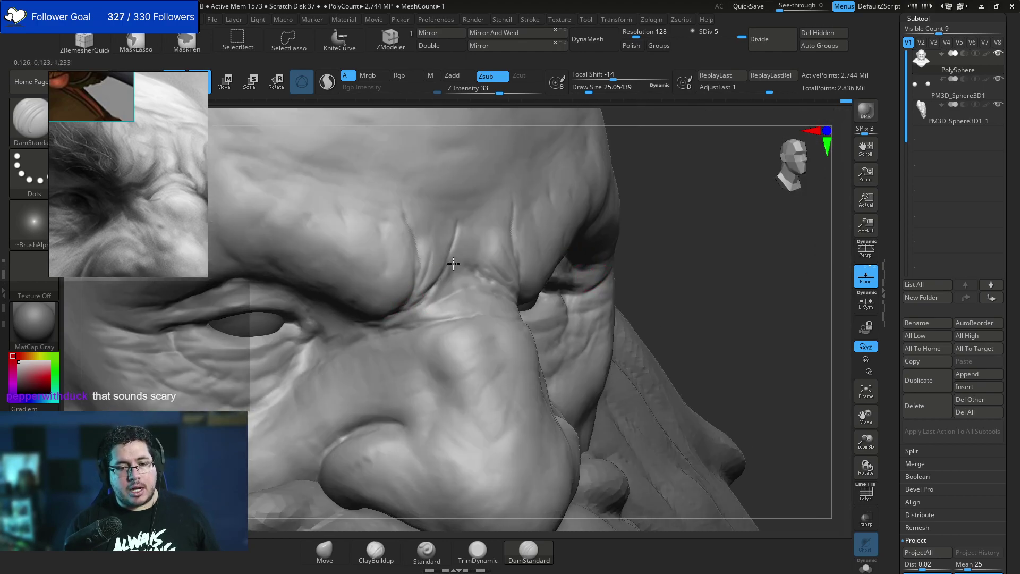
{"action": "right_click_drag", "start_coordinate": [449, 287], "coordinate": [485, 276]}
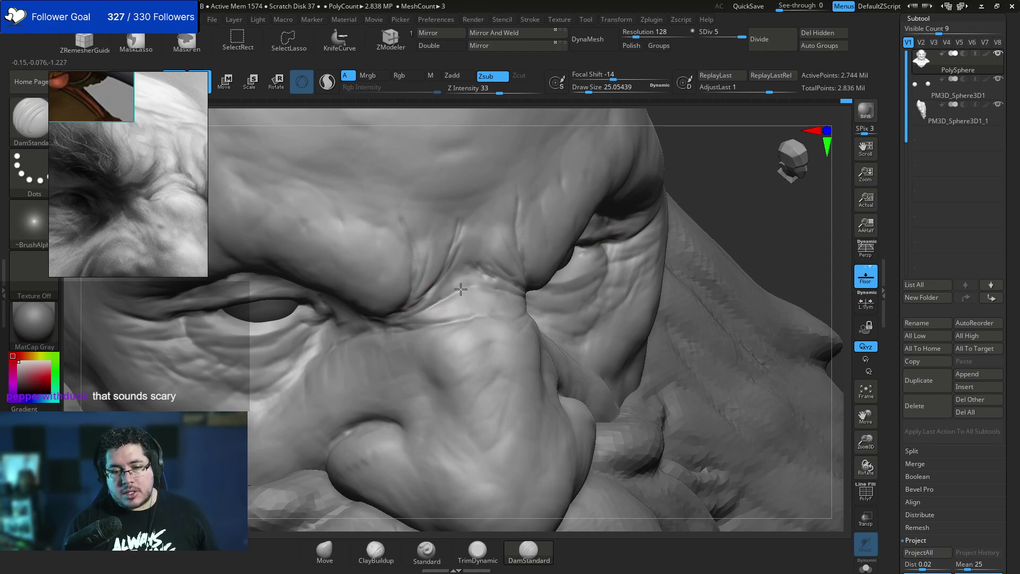
{"action": "mouse_move", "coordinate": [520, 219]}
{"action": "right_mouse_down"}
{"action": "mouse_move", "coordinate": [706, 216]}
{"action": "mouse_move", "coordinate": [485, 273]}
{"action": "right_mouse_up"}
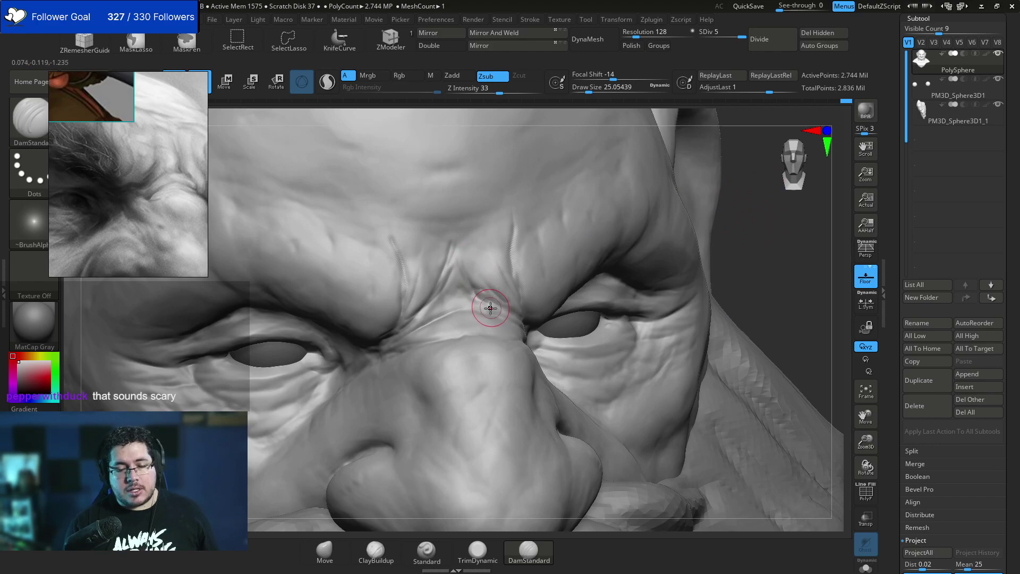
Raise the small skin folds between the eyebrows just above the nose bridge with ClayBuildup.
{"action": "key", "text": "b"}
{"action": "key", "text": "c"}
{"action": "key", "text": "b"}
{"action": "key", "text": "space"}
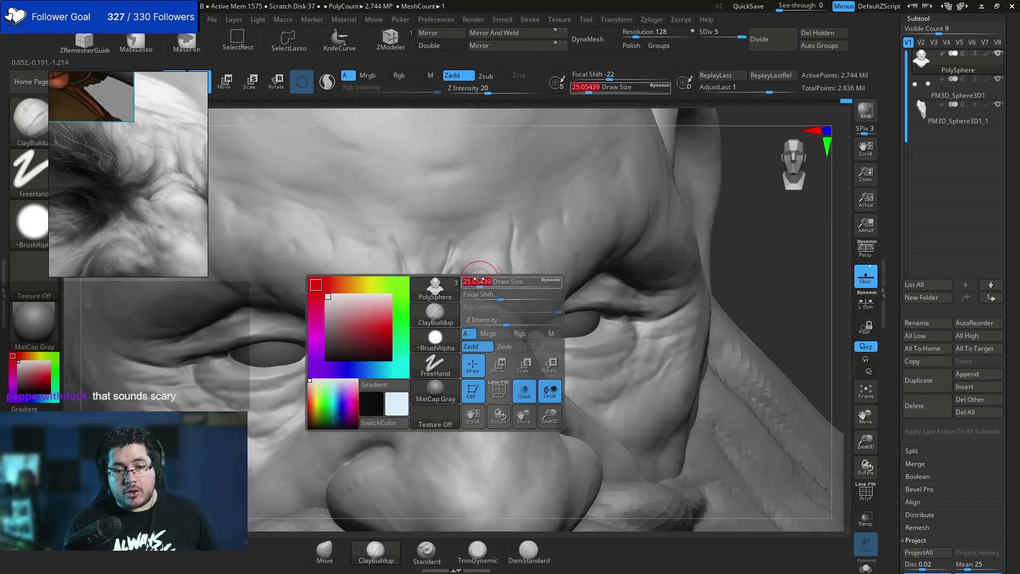
{"action": "left_click_drag", "start_coordinate": [471, 265], "coordinate": [490, 298]}
{"action": "key", "text": "space"}
{"action": "mouse_move", "coordinate": [475, 279]}
{"action": "left_mouse_down"}
{"action": "mouse_move", "coordinate": [475, 269]}
{"action": "mouse_move", "coordinate": [491, 295]}
{"action": "left_mouse_up"}
{"action": "key", "text": "space"}
{"action": "left_click_drag", "start_coordinate": [480, 260], "coordinate": [503, 299]}
Thicken the vertical frown folds beside the inner eyebrow with ClayBuildup at a draw size of about 25.
{"action": "key", "text": "["}
{"action": "left_click_drag", "start_coordinate": [430, 259], "coordinate": [405, 324]}
{"action": "left_click_drag", "start_coordinate": [423, 226], "coordinate": [404, 279]}
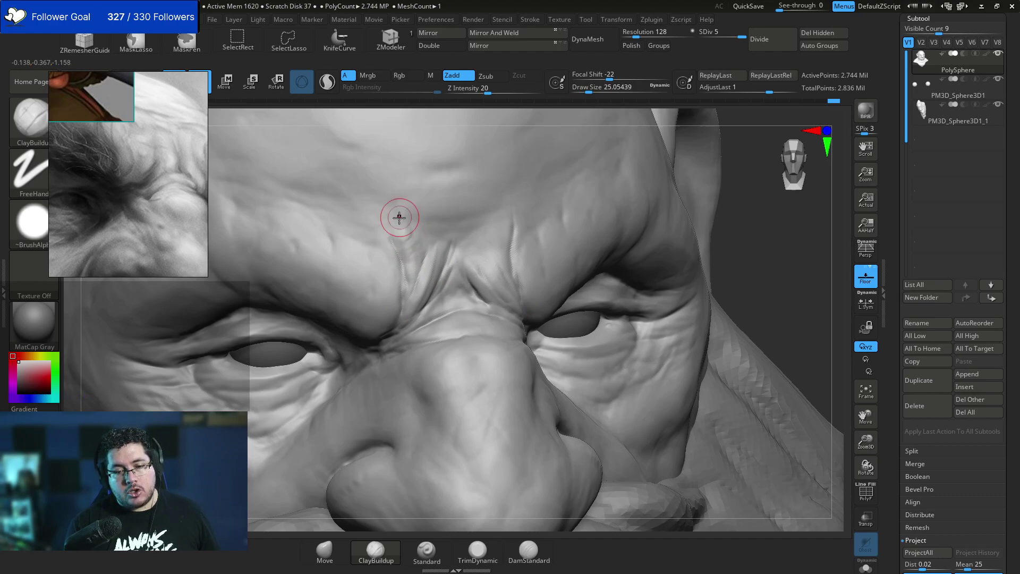
{"action": "left_click_drag", "start_coordinate": [392, 240], "coordinate": [406, 286]}
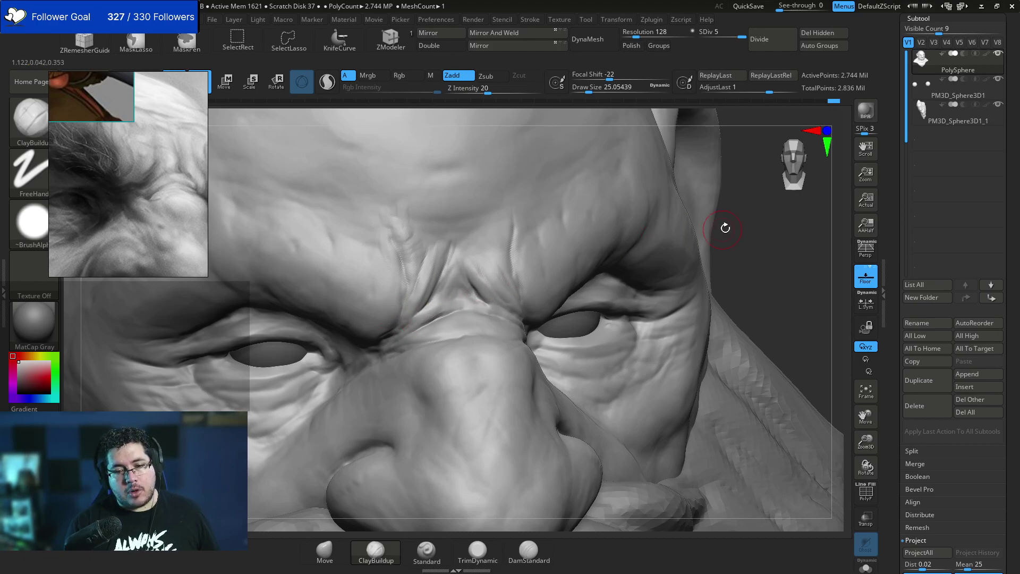
{"action": "left_click_drag", "start_coordinate": [721, 228], "coordinate": [413, 324]}
Build up the horizontal skin folds across the nose bridge with ClayBuildup at draw sizes from about 37 down to 23.
{"action": "key", "text": "bracketright"}
{"action": "key", "text": "bracketright"}
{"action": "key", "text": "space"}
{"action": "left_click", "coordinate": [470, 345]}
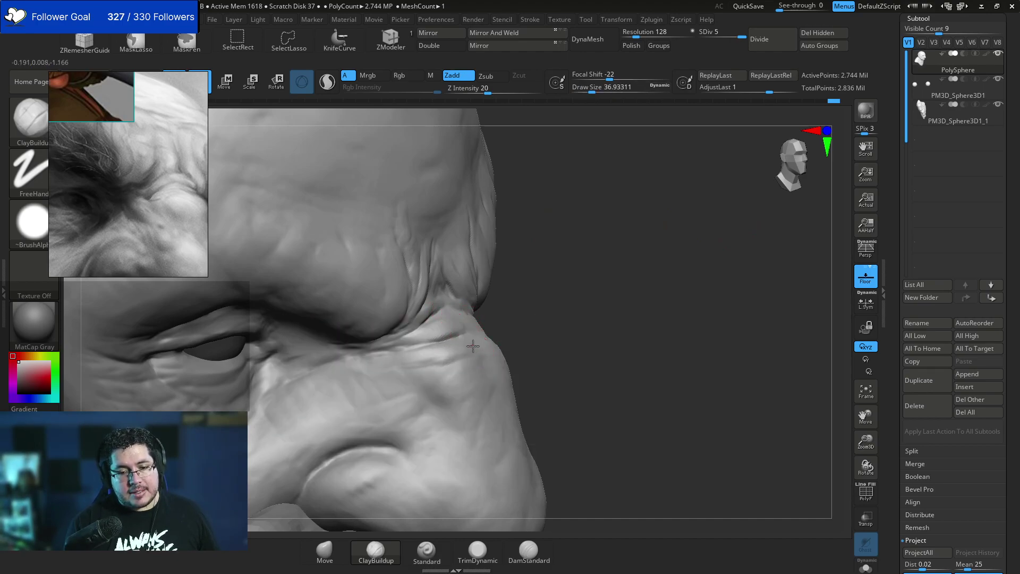
{"action": "left_click_drag", "start_coordinate": [601, 302], "coordinate": [500, 337]}
{"action": "key", "text": "bracketleft"}
{"action": "key", "text": "space"}
{"action": "left_click", "coordinate": [526, 310]}
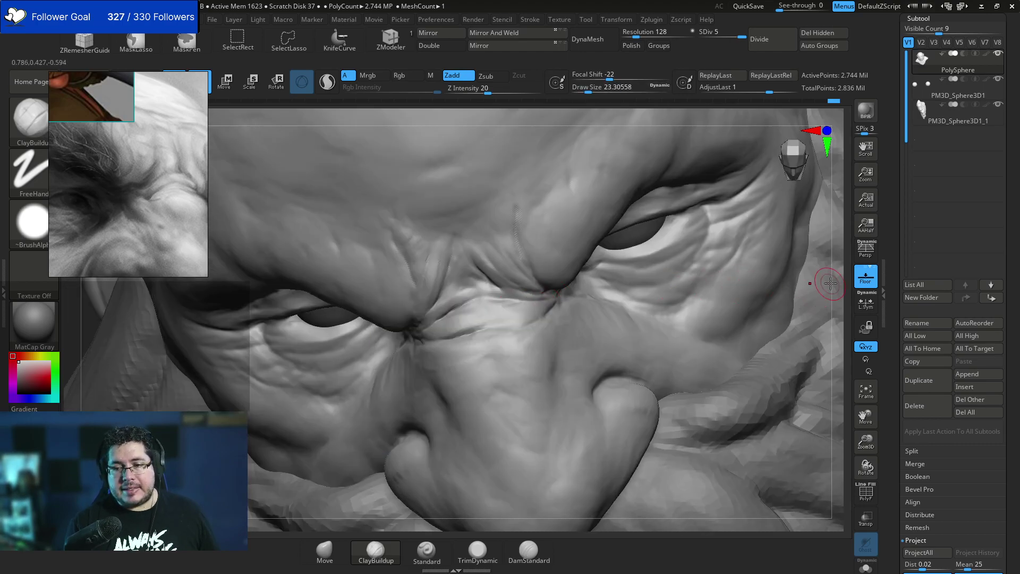
Carve the frown creases between the brows and above the nose bridge with the DamStandard brush and smooth them.
{"action": "left_click_drag", "start_coordinate": [830, 284], "coordinate": [503, 316]}
{"action": "mouse_move", "coordinate": [497, 320]}
{"action": "right_mouse_down", "text": "shift"}
{"action": "mouse_move", "coordinate": [346, 398]}
{"action": "mouse_move", "coordinate": [509, 311]}
{"action": "right_mouse_up", "text": "shift"}
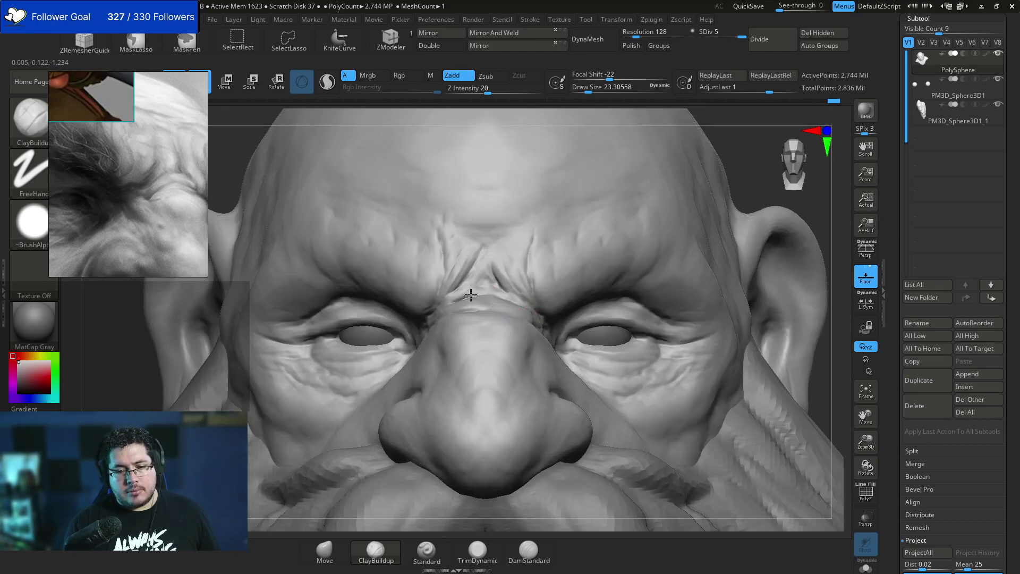
{"action": "mouse_move", "coordinate": [664, 229]}
{"action": "right_mouse_down"}
{"action": "mouse_move", "coordinate": [706, 228]}
{"action": "mouse_move", "coordinate": [701, 256]}
{"action": "mouse_move", "coordinate": [644, 269]}
{"action": "right_mouse_up"}
{"action": "key", "text": "b"}
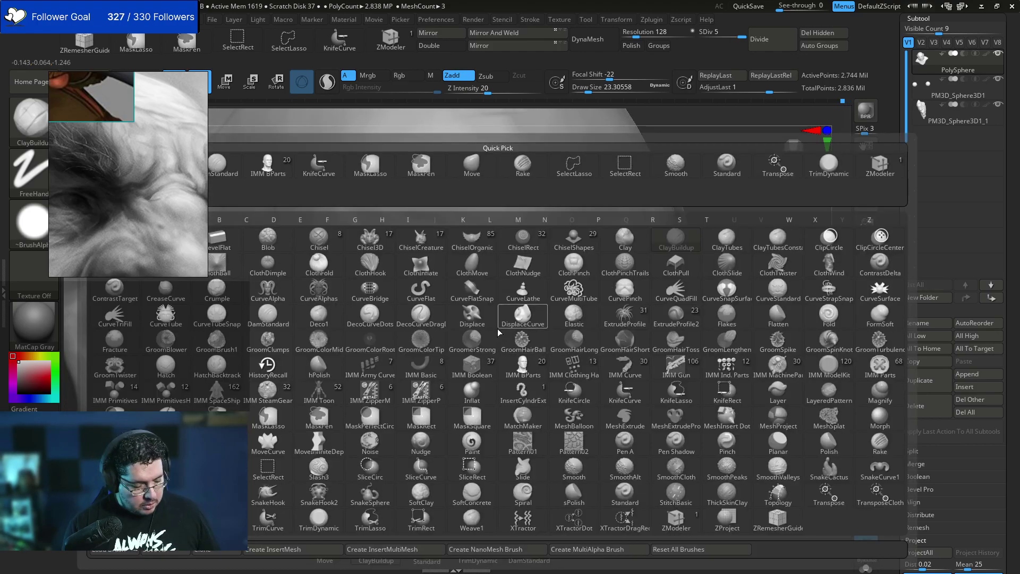
{"action": "key", "text": "d"}
{"action": "key", "text": "s"}
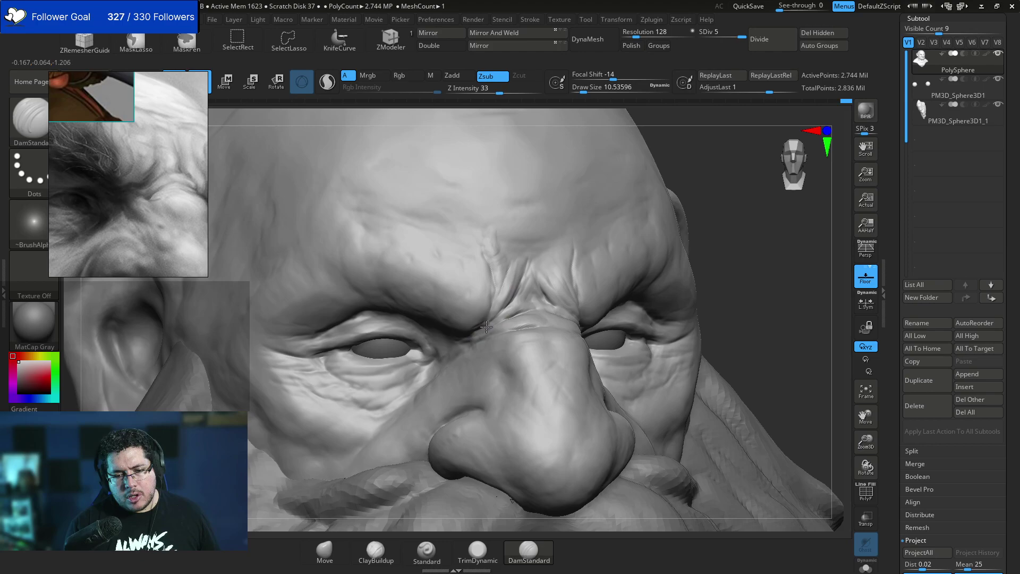
{"action": "right_click", "coordinate": [524, 303]}
{"action": "key", "text": "shift"}
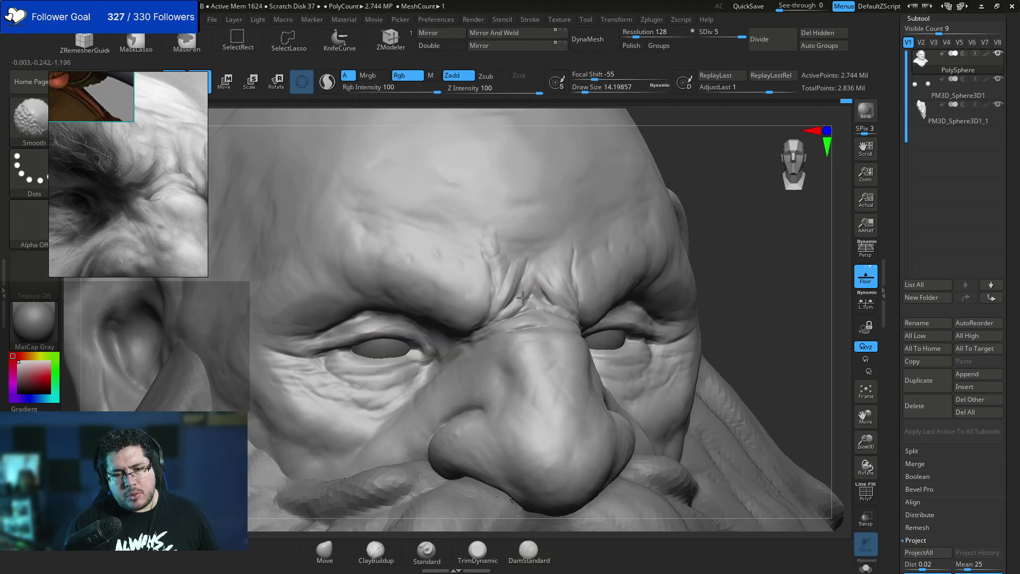
{"action": "right_click_drag", "start_coordinate": [519, 264], "coordinate": [665, 225], "text": "shift"}
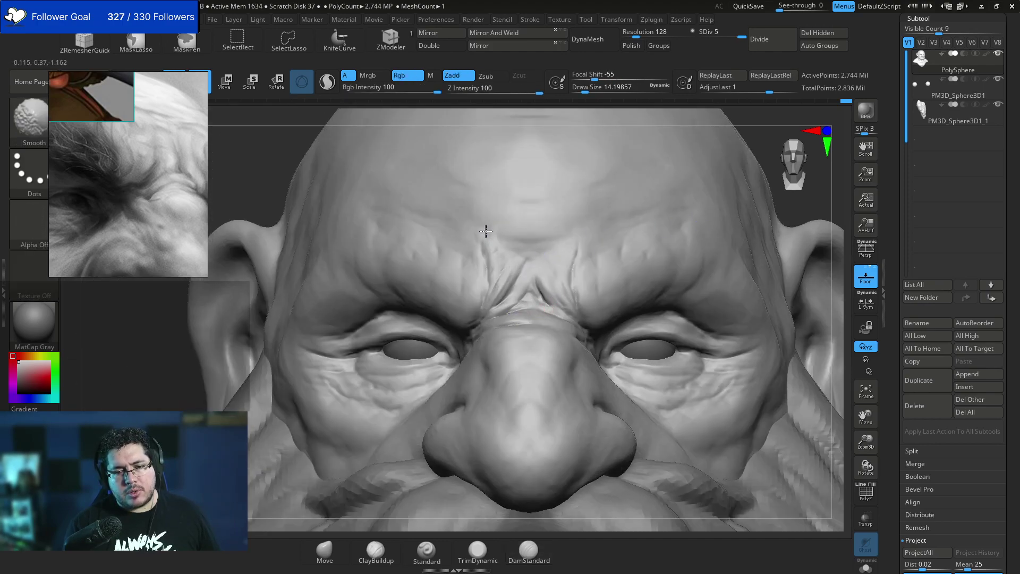
Build up the rim of the lower eyelid with the ClayBuildup brush at a draw size of about 18.
{"action": "mouse_move", "coordinate": [820, 221]}
{"action": "right_mouse_down"}
{"action": "mouse_move", "coordinate": [769, 227]}
{"action": "mouse_move", "coordinate": [757, 205]}
{"action": "mouse_move", "coordinate": [707, 271]}
{"action": "right_mouse_up"}
{"action": "right_click_drag", "start_coordinate": [563, 277], "coordinate": [786, 223], "text": "alt"}
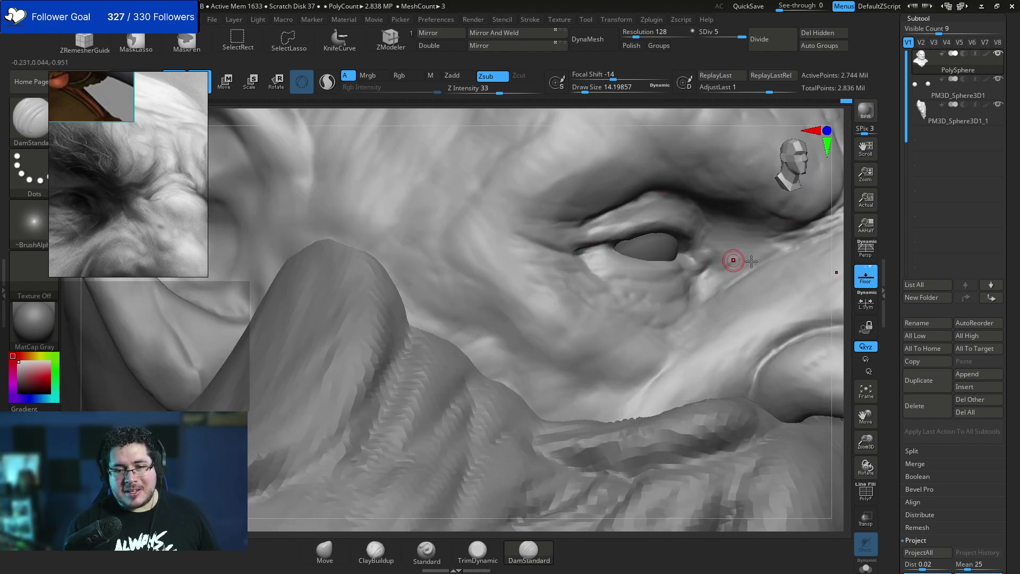
{"action": "mouse_move", "coordinate": [828, 271]}
{"action": "right_mouse_down"}
{"action": "mouse_move", "coordinate": [751, 239]}
{"action": "mouse_move", "coordinate": [611, 309]}
{"action": "mouse_move", "coordinate": [451, 361]}
{"action": "right_mouse_up"}
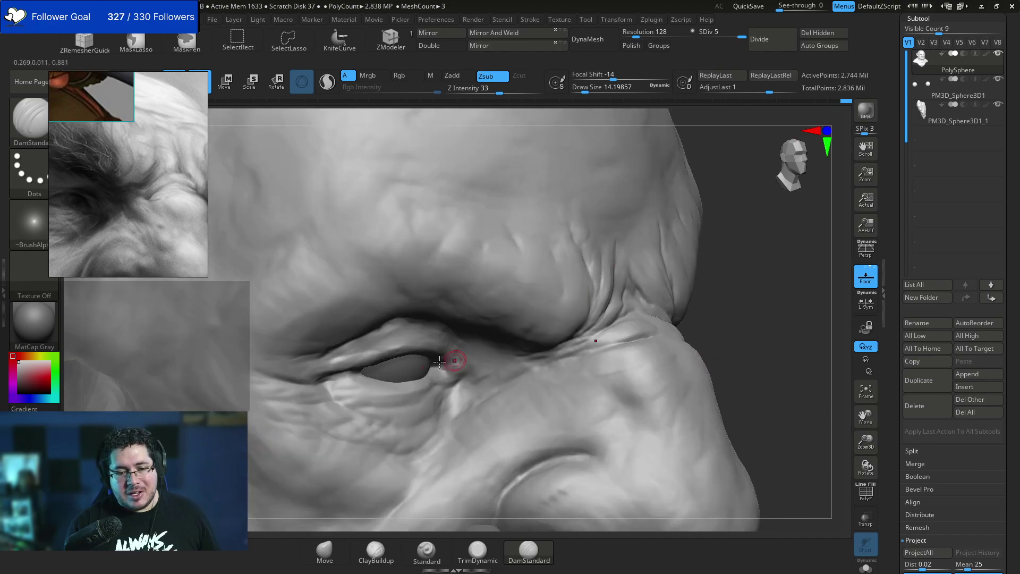
{"action": "right_click_drag", "start_coordinate": [671, 275], "coordinate": [582, 260]}
{"action": "key", "text": "b"}
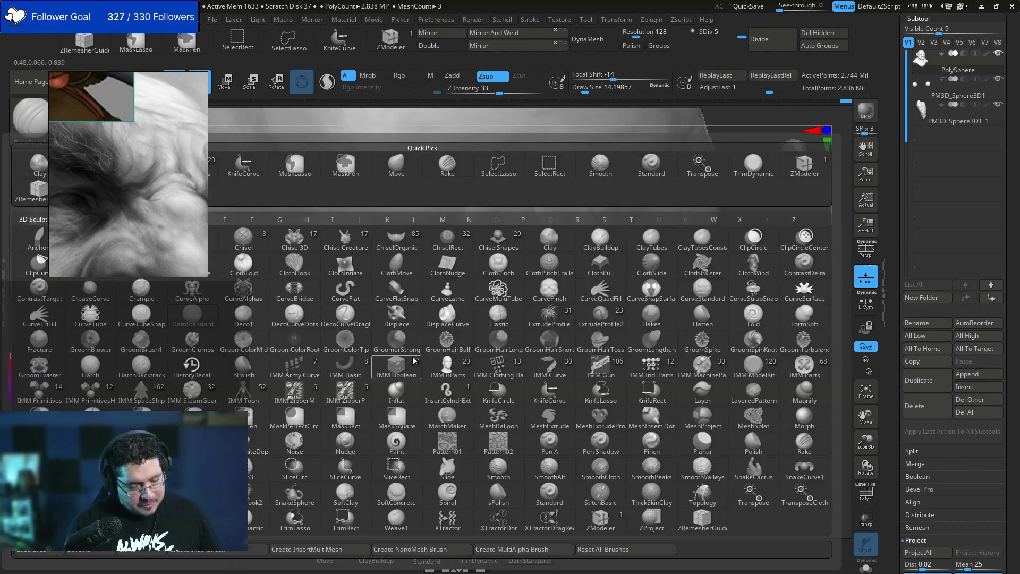
{"action": "key", "text": "c"}
{"action": "key", "text": "b"}
{"action": "key", "text": "s"}
{"action": "left_click_drag", "start_coordinate": [395, 348], "coordinate": [384, 348]}
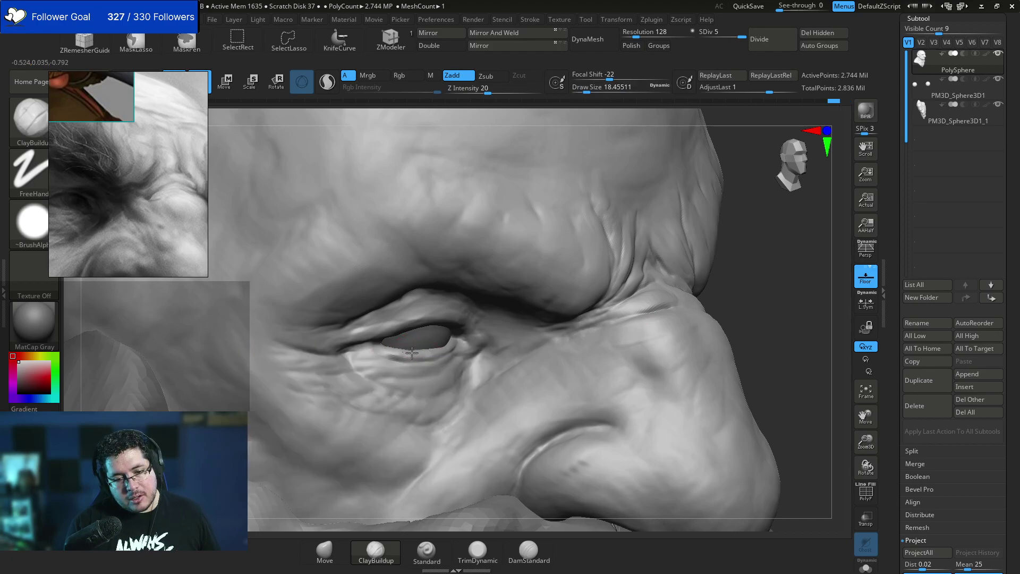
Flatten the rim of the lower eyelid with the TrimDynamic brush at a draw size of about 23.
{"action": "key", "text": "b"}
{"action": "key", "text": "t"}
{"action": "key", "text": "d"}
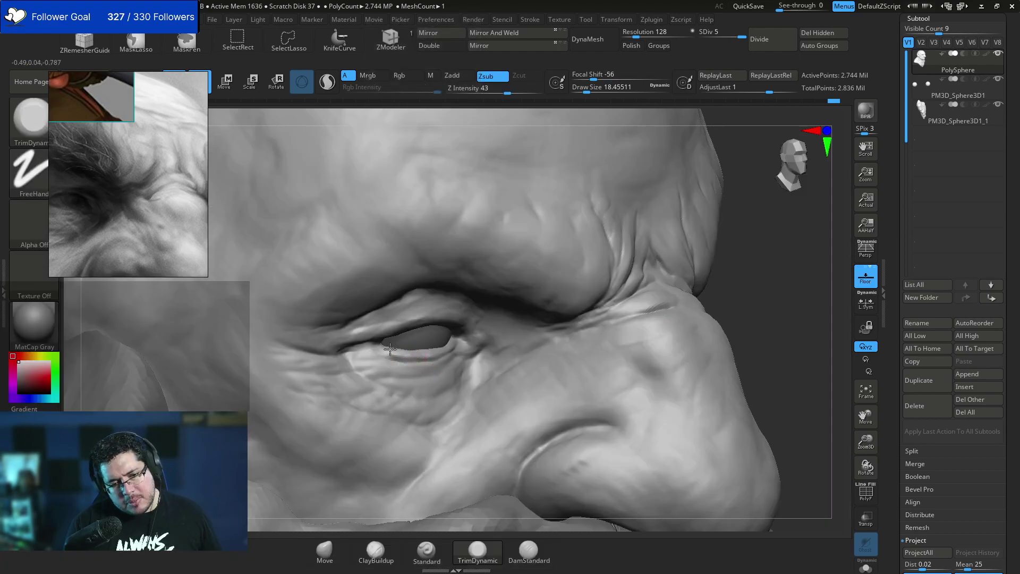
{"action": "key", "text": "s"}
{"action": "left_click_drag", "start_coordinate": [389, 352], "coordinate": [399, 352]}
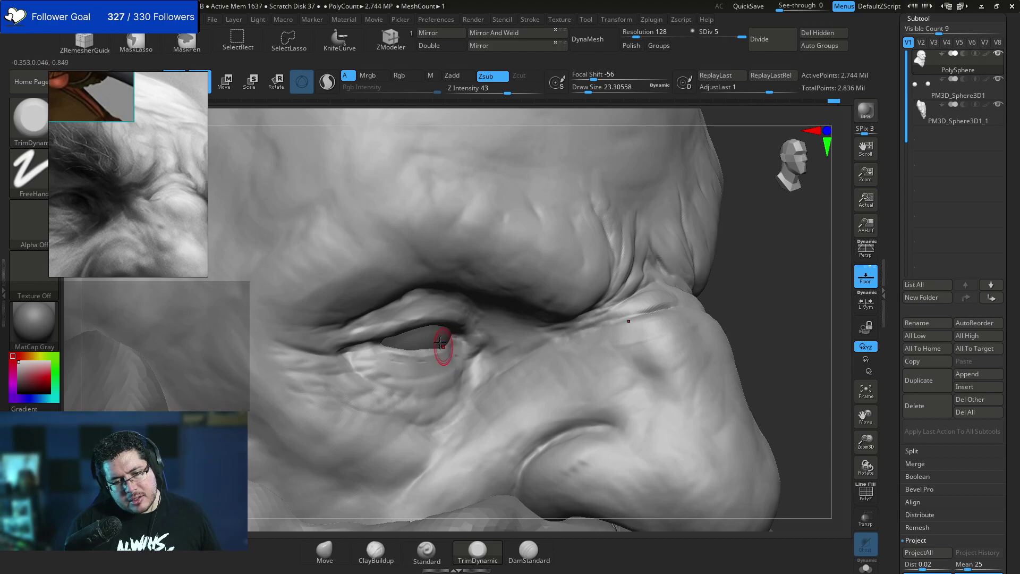
Add fine clay along the lower eyelid's edge towards the inner corner with ClayBuildup at a draw size of about 13.
{"action": "key", "text": "b"}
{"action": "key", "text": "c"}
{"action": "key", "text": "b"}
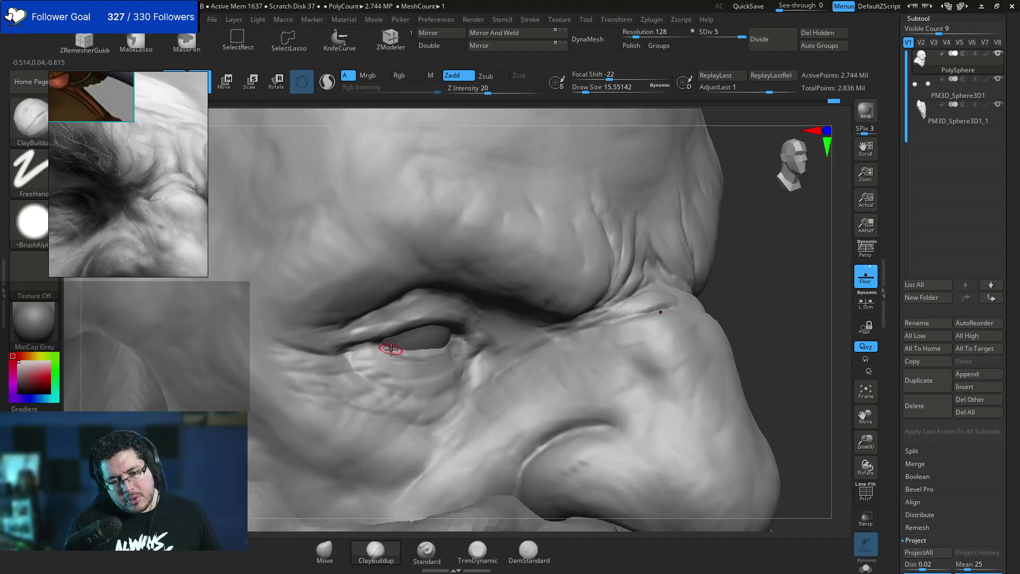
{"action": "left_click_drag", "start_coordinate": [730, 286], "coordinate": [428, 351]}
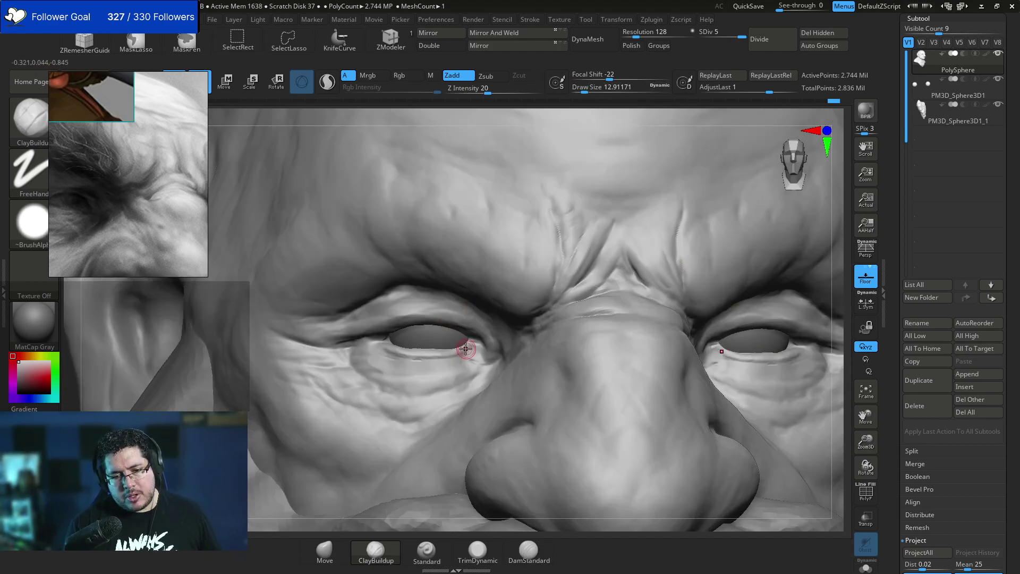
Adjust the shape of the lower eyelid with the Move brush at a draw size of about 54.
{"action": "key", "text": "b"}
{"action": "key", "text": "m"}
{"action": "key", "text": "v"}
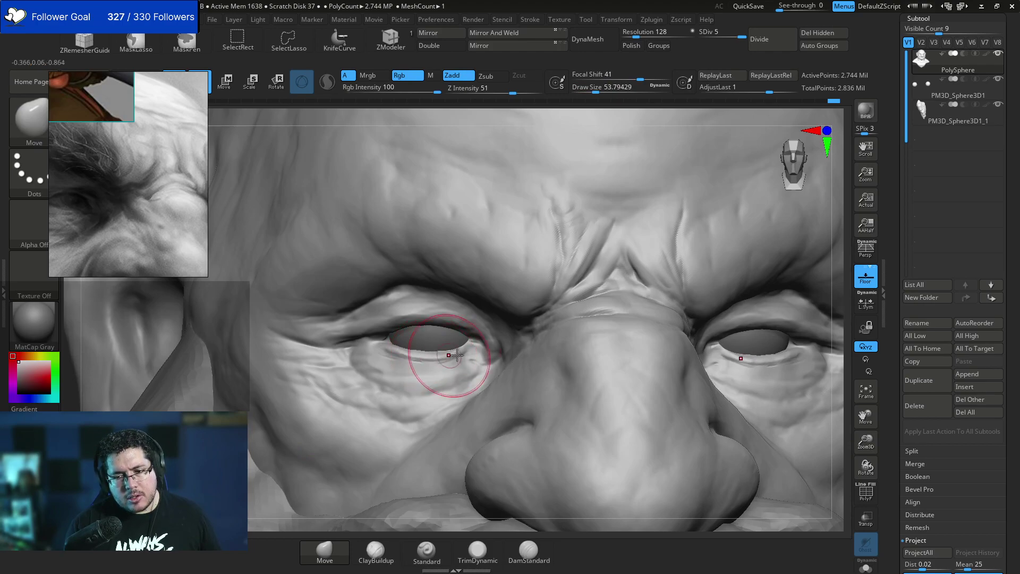
Carve fine wrinkles under the eye and at its outer corner with DamStandard at a draw size of about 16.
{"action": "key", "text": "b"}
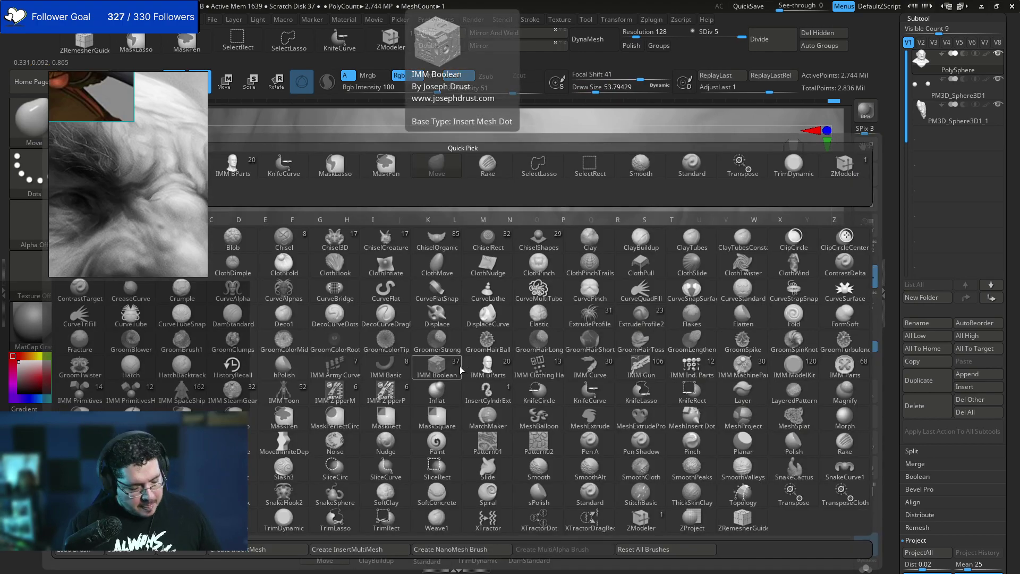
{"action": "key", "text": "d"}
{"action": "key", "text": "s"}
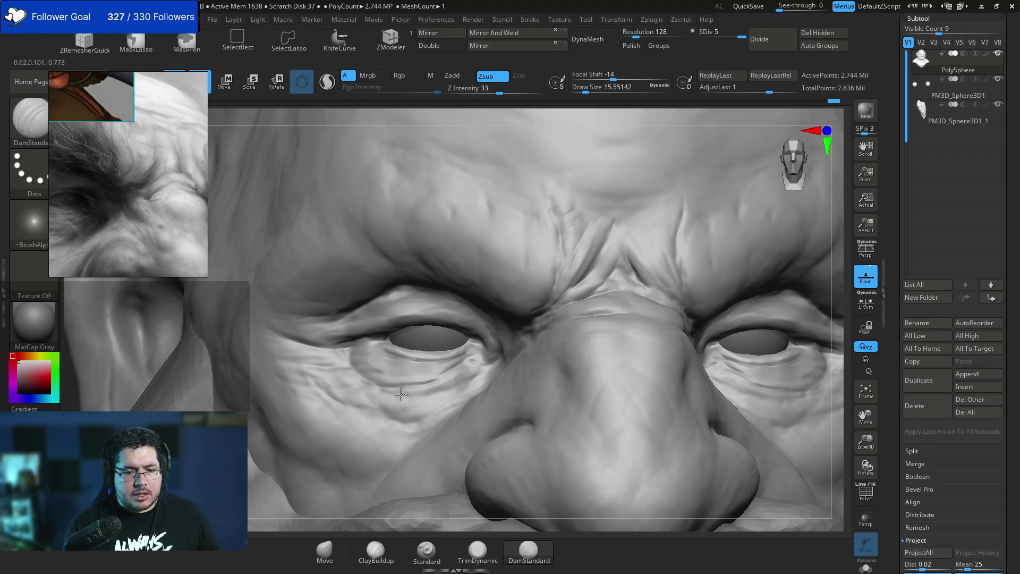
{"action": "mouse_move", "coordinate": [437, 373]}
{"action": "left_mouse_down"}
{"action": "mouse_move", "coordinate": [368, 360]}
{"action": "mouse_move", "coordinate": [374, 345]}
{"action": "left_mouse_up"}
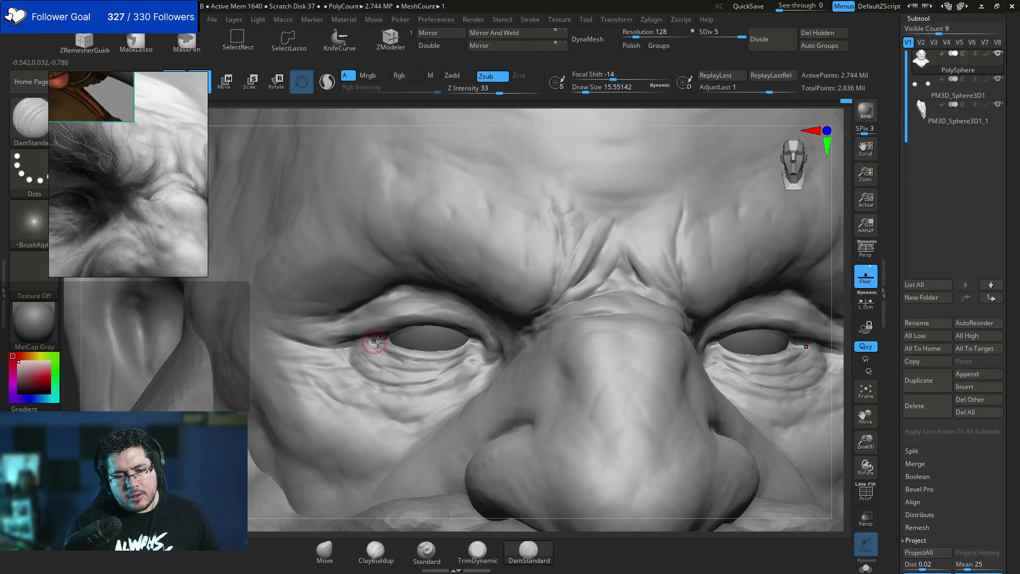
{"action": "left_click_drag", "start_coordinate": [833, 330], "coordinate": [837, 321]}
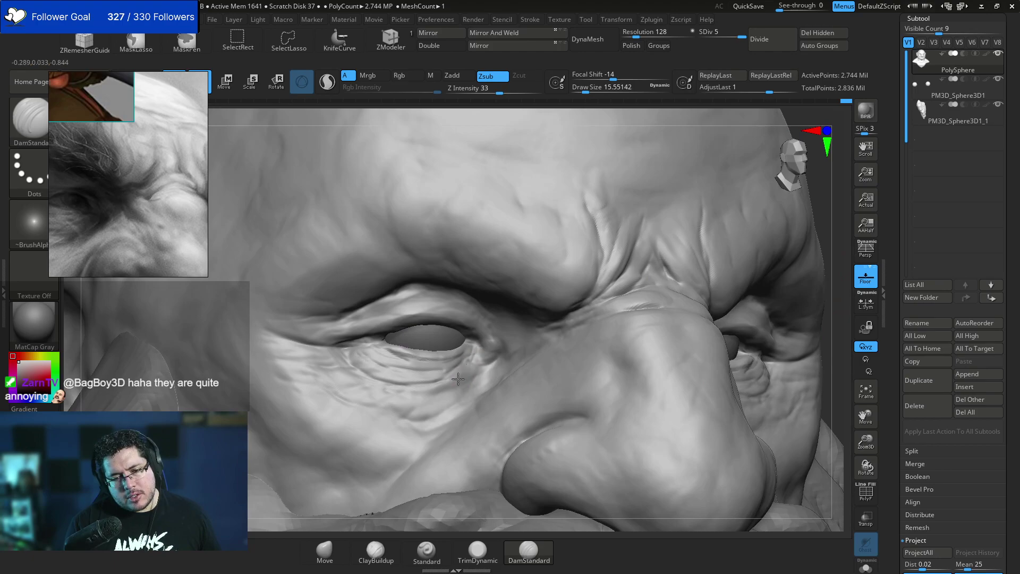
{"action": "mouse_move", "coordinate": [843, 322]}
{"action": "left_mouse_down"}
{"action": "mouse_move", "coordinate": [808, 237]}
{"action": "mouse_move", "coordinate": [717, 304]}
{"action": "mouse_move", "coordinate": [725, 269]}
{"action": "left_mouse_up"}
Deepen the fold between the eye bag and the cheek with DamStandard at a draw size of about 31.
{"action": "key", "text": "space"}
{"action": "left_click_drag", "start_coordinate": [472, 350], "coordinate": [489, 334]}
{"action": "left_click_drag", "start_coordinate": [451, 381], "coordinate": [461, 371]}
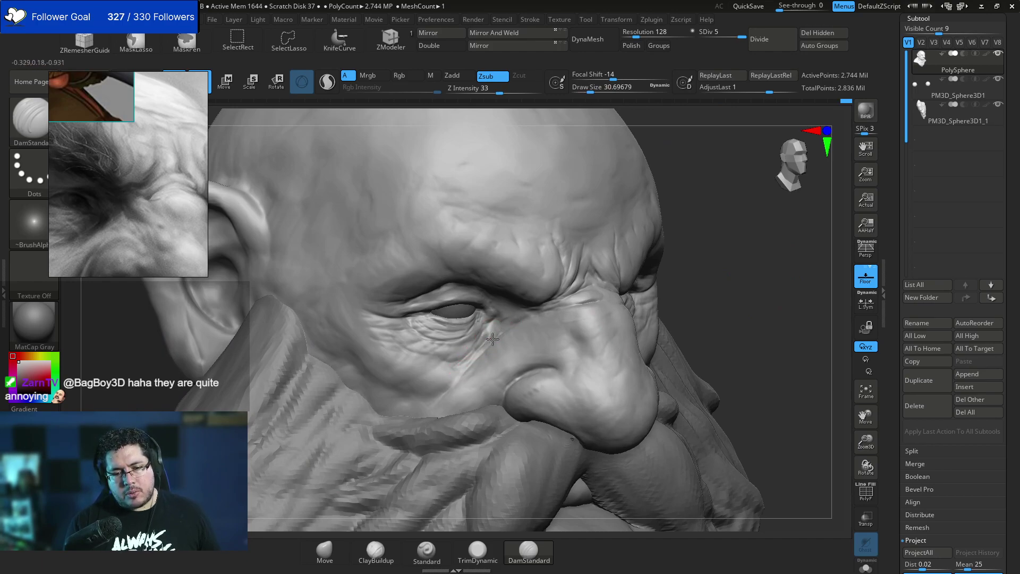
{"action": "left_click_drag", "start_coordinate": [733, 290], "coordinate": [703, 290]}
{"action": "left_click_drag", "start_coordinate": [300, 356], "coordinate": [457, 356]}
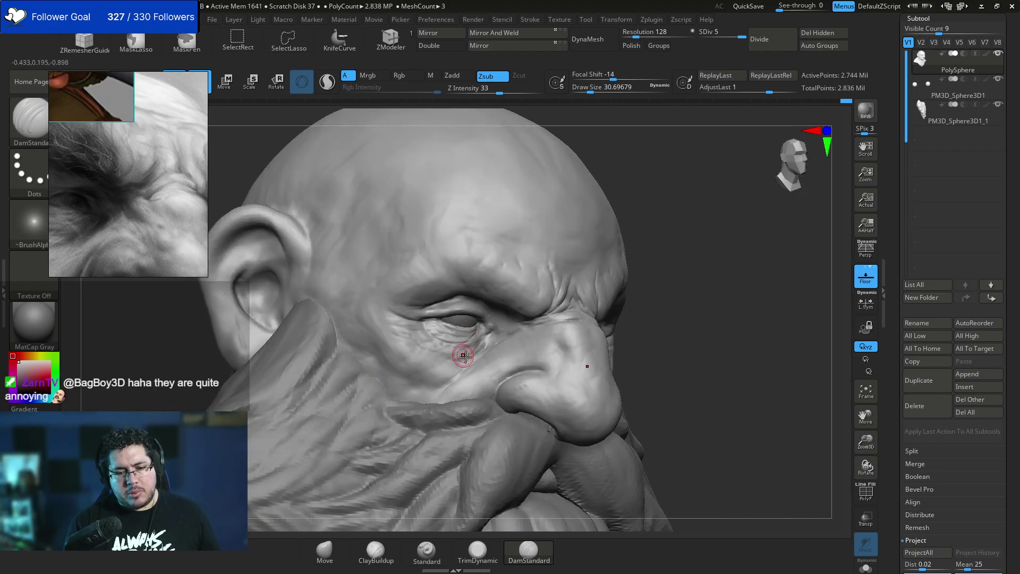
Build up the eye bag and upper cheek folds with ClayBuildup at a draw size of about 25.
{"action": "key", "text": "b"}
{"action": "key", "text": "c"}
{"action": "key", "text": "b"}
{"action": "key", "text": "space"}
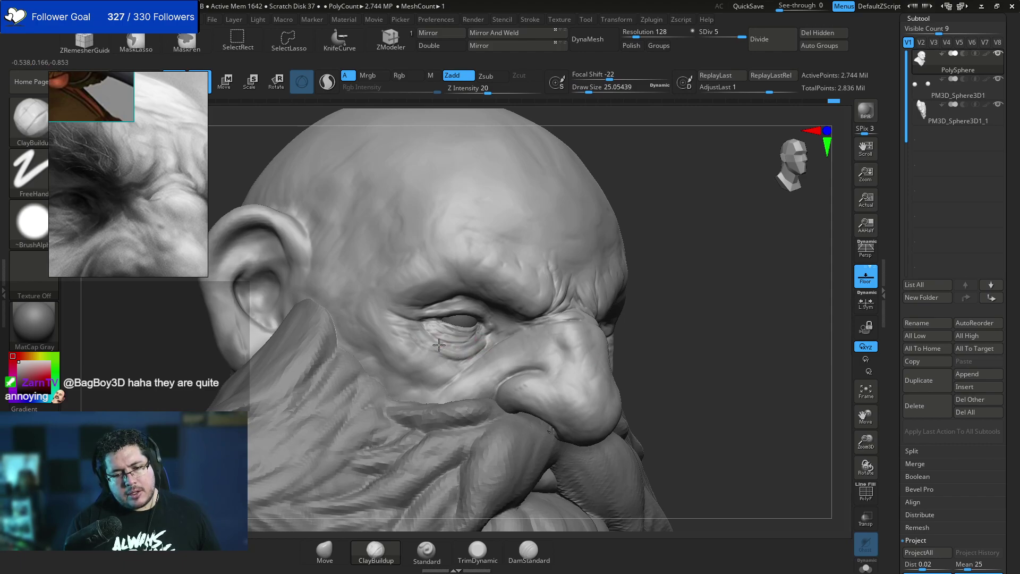
{"action": "left_click_drag", "start_coordinate": [419, 332], "coordinate": [423, 336]}
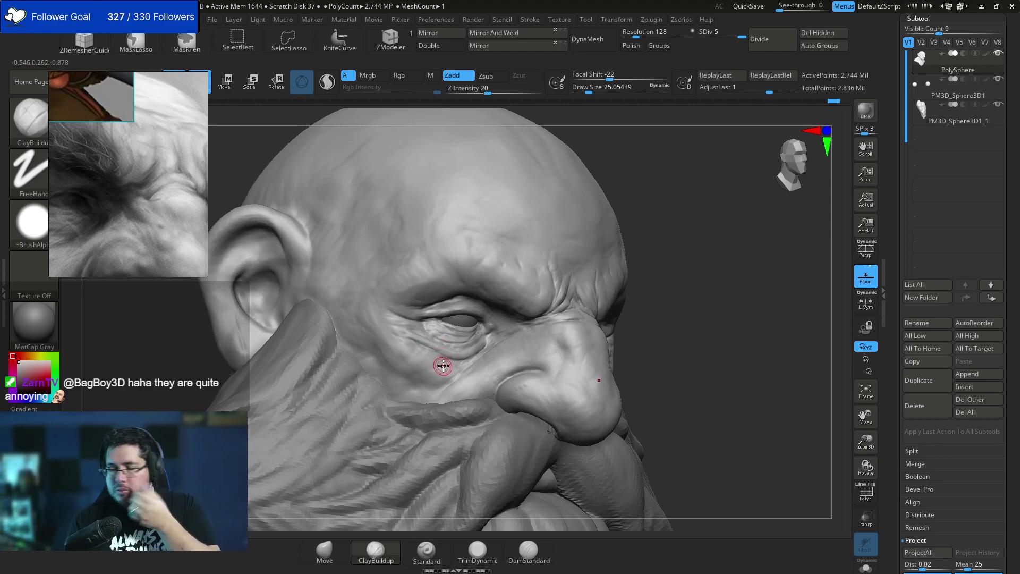
Add broader volume to the cheek folds below the eye with ClayBuildup at a draw size of about 37.
{"action": "key", "text": "space"}
{"action": "left_click_drag", "start_coordinate": [435, 338], "coordinate": [437, 338]}
{"action": "left_click_drag", "start_coordinate": [717, 297], "coordinate": [679, 299]}
{"action": "key", "text": "space"}
{"action": "left_click_drag", "start_coordinate": [438, 340], "coordinate": [437, 341]}
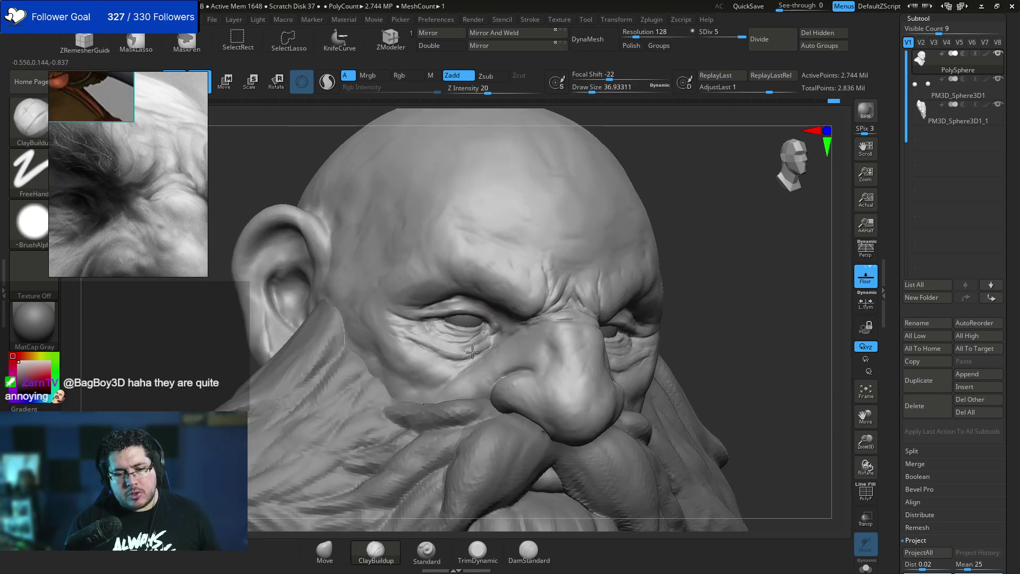
{"action": "left_click_drag", "start_coordinate": [744, 296], "coordinate": [689, 293]}
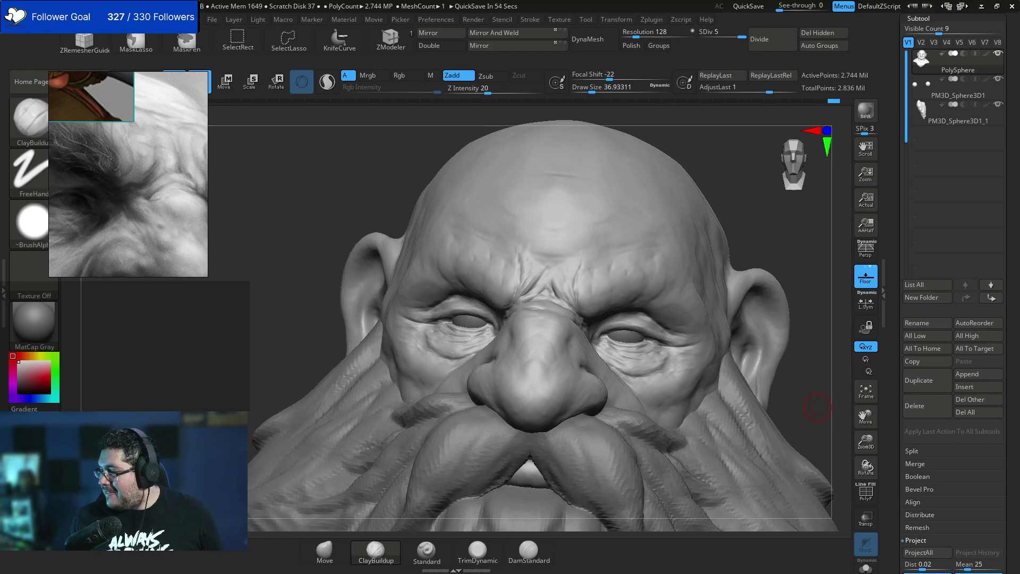
Build up the skin folds at the outer eye corner with ClayBuildup, using draw sizes of about 41 and 25.
{"action": "mouse_move", "coordinate": [764, 229]}
{"action": "left_mouse_down"}
{"action": "mouse_move", "coordinate": [785, 225]}
{"action": "mouse_move", "coordinate": [758, 268]}
{"action": "mouse_move", "coordinate": [783, 276]}
{"action": "mouse_move", "coordinate": [714, 260]}
{"action": "left_mouse_up"}
{"action": "key", "text": "space"}
{"action": "left_click_drag", "start_coordinate": [424, 340], "coordinate": [406, 352]}
{"action": "key", "text": "bracketright"}
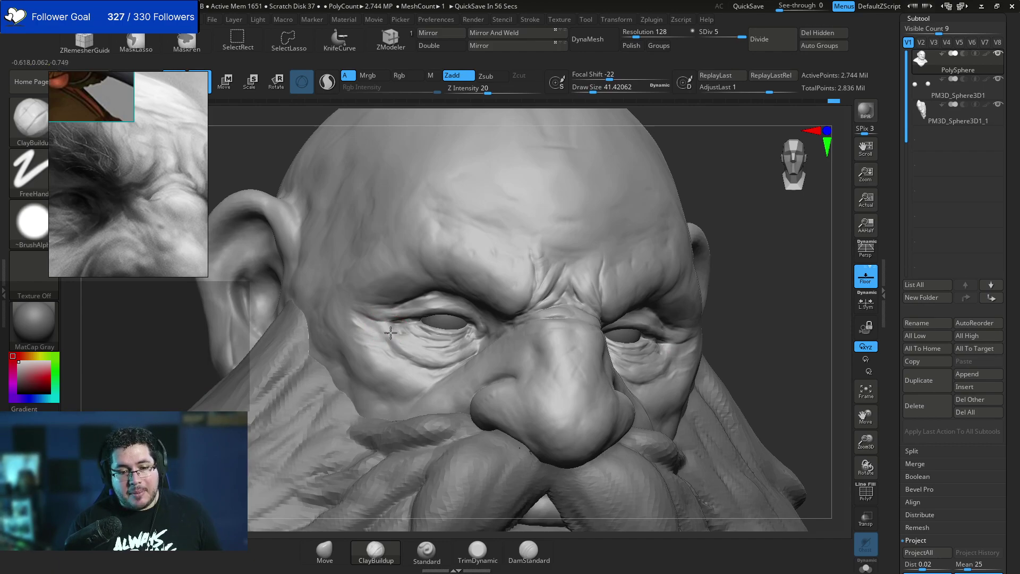
{"action": "left_click_drag", "start_coordinate": [403, 330], "coordinate": [398, 326]}
{"action": "key", "text": "bracketleft"}
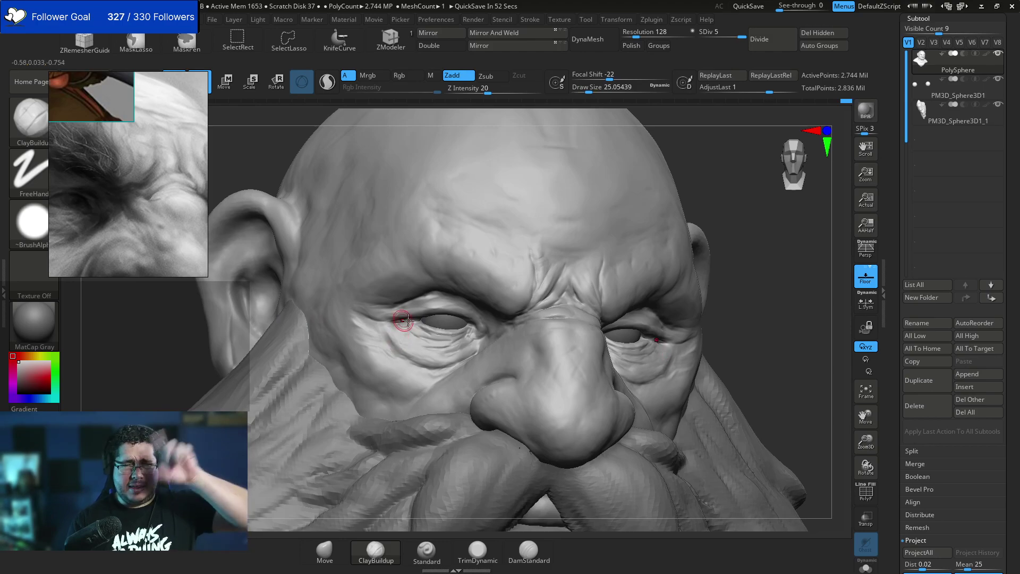
Carve crow's-feet creases beside the outer eye corner with DamStandard at a draw size of about 35.
{"action": "key", "text": "b"}
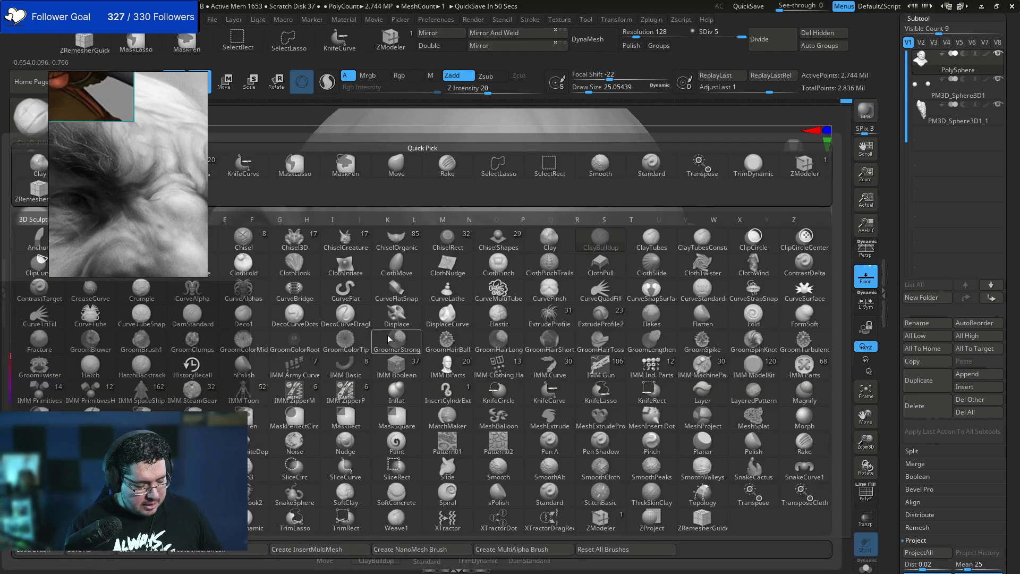
{"action": "key", "text": "d"}
{"action": "key", "text": "s"}
{"action": "left_click_drag", "start_coordinate": [388, 340], "coordinate": [394, 349]}
{"action": "mouse_move", "coordinate": [797, 241]}
{"action": "left_mouse_down"}
{"action": "mouse_move", "coordinate": [744, 252]}
{"action": "mouse_move", "coordinate": [801, 230]}
{"action": "mouse_move", "coordinate": [737, 246]}
{"action": "left_mouse_up"}
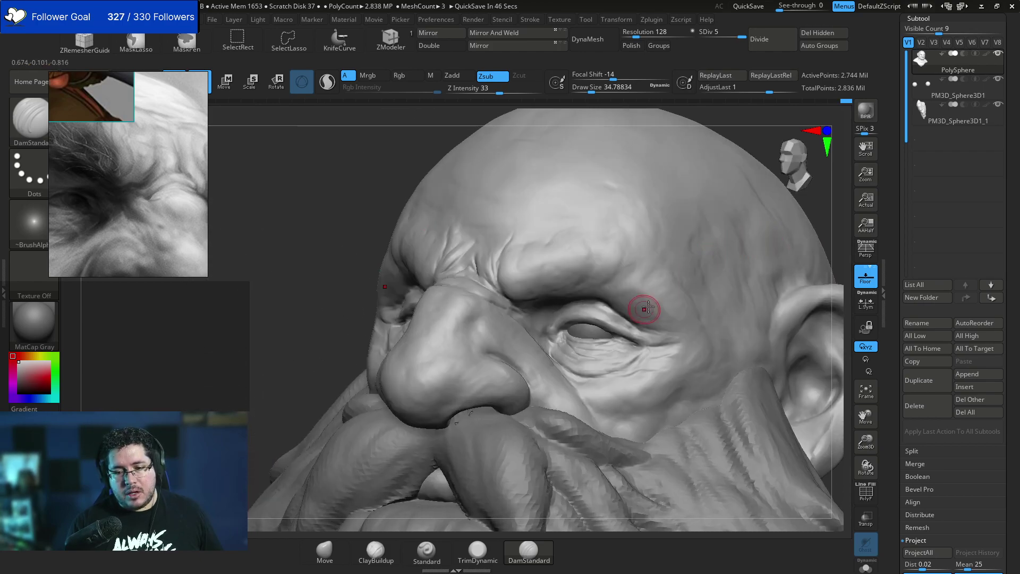
{"action": "mouse_move", "coordinate": [848, 225]}
{"action": "left_mouse_down"}
{"action": "mouse_move", "coordinate": [716, 252]}
{"action": "mouse_move", "coordinate": [739, 253]}
{"action": "left_mouse_up"}
{"action": "key", "text": "space"}
{"action": "left_click_drag", "start_coordinate": [527, 328], "coordinate": [522, 328]}
{"action": "mouse_move", "coordinate": [739, 246]}
{"action": "left_mouse_down"}
{"action": "mouse_move", "coordinate": [759, 255]}
{"action": "mouse_move", "coordinate": [751, 272]}
{"action": "mouse_move", "coordinate": [703, 277]}
{"action": "left_mouse_up"}
Build up the forms around the brow, temple and outer eye with ClayBuildup at a draw size of about 51.
{"action": "key", "text": "2"}
{"action": "key", "text": "bracketright"}
{"action": "key", "text": "bracketright"}
{"action": "left_click_drag", "start_coordinate": [743, 239], "coordinate": [709, 261]}
{"action": "mouse_move", "coordinate": [409, 282]}
{"action": "left_mouse_down"}
{"action": "mouse_move", "coordinate": [367, 301]}
{"action": "mouse_move", "coordinate": [408, 299]}
{"action": "mouse_move", "coordinate": [433, 325]}
{"action": "mouse_move", "coordinate": [429, 307]}
{"action": "left_mouse_up"}
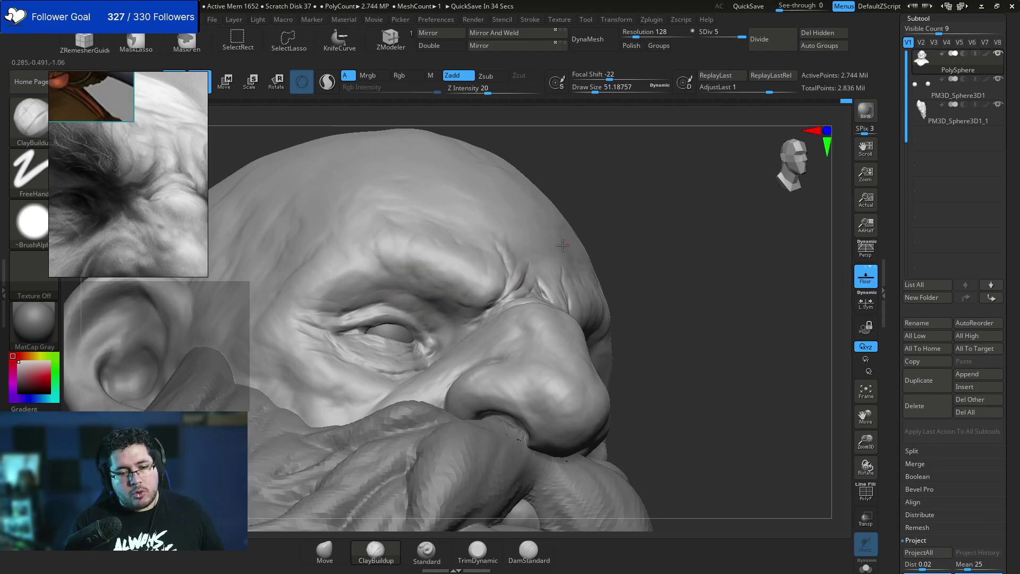
{"action": "mouse_move", "coordinate": [664, 249]}
{"action": "left_mouse_down", "text": "shift"}
{"action": "mouse_move", "coordinate": [772, 234]}
{"action": "mouse_move", "coordinate": [531, 313]}
{"action": "left_mouse_up", "text": "shift"}
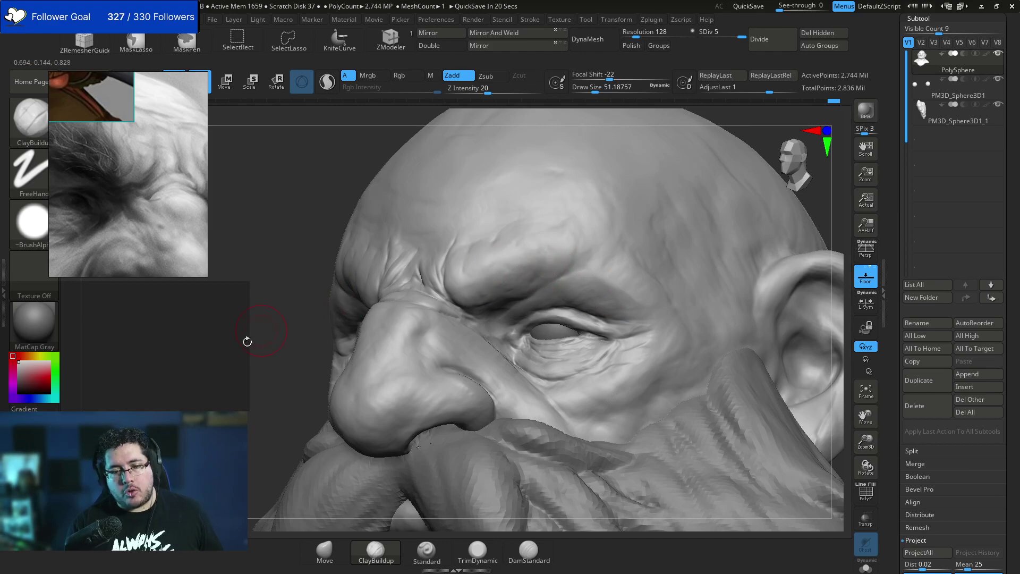
{"action": "left_click_drag", "start_coordinate": [255, 335], "coordinate": [546, 250]}
{"action": "left_click_drag", "start_coordinate": [776, 283], "coordinate": [758, 264]}
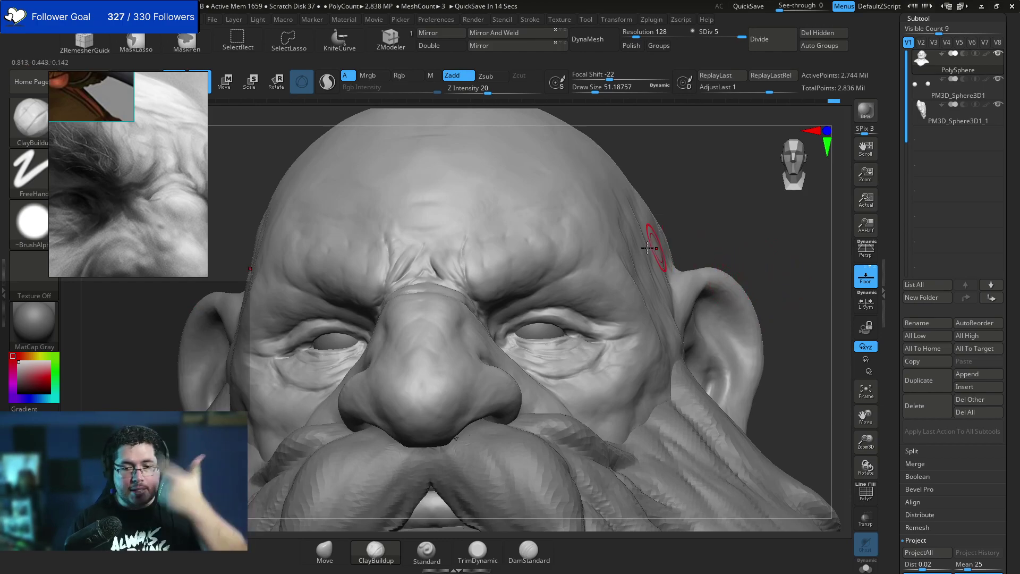
Refine the upper eyelid and inner eye folds with ClayBuildup at a draw size of about 18.
{"action": "left_click_drag", "start_coordinate": [699, 239], "coordinate": [730, 278]}
{"action": "right_click", "coordinate": [711, 290]}
{"action": "right_click_drag", "start_coordinate": [730, 278], "coordinate": [726, 304], "text": "ctrl"}
{"action": "right_click", "coordinate": [710, 294]}
{"action": "left_click_drag", "start_coordinate": [727, 303], "coordinate": [708, 237]}
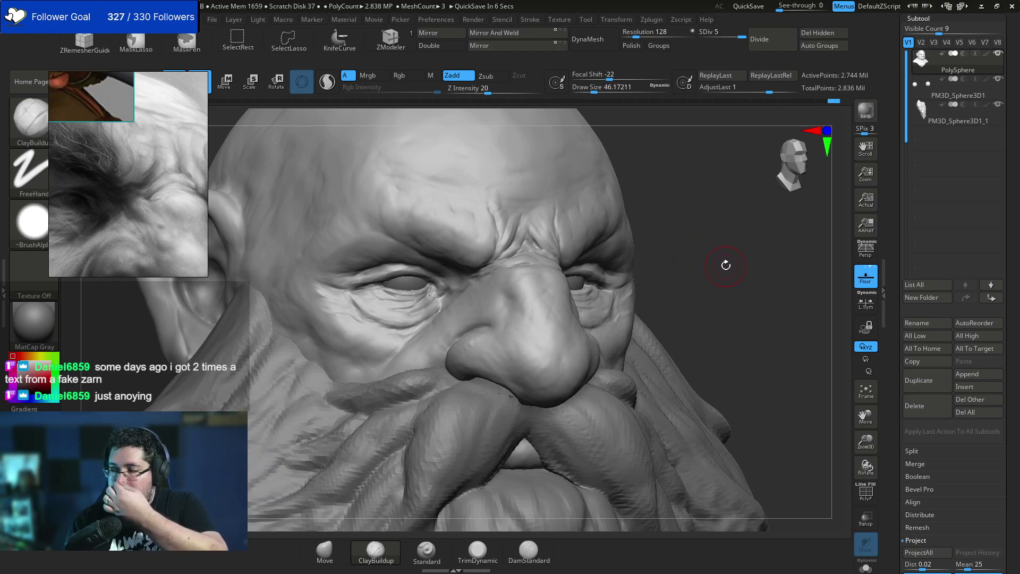
{"action": "right_click", "coordinate": [473, 306]}
{"action": "left_click_drag", "start_coordinate": [474, 307], "coordinate": [452, 308]}
{"action": "left_click_drag", "start_coordinate": [688, 242], "coordinate": [725, 256]}
{"action": "left_click_drag", "start_coordinate": [639, 273], "coordinate": [658, 278]}
{"action": "right_click", "coordinate": [476, 298]}
{"action": "left_click_drag", "start_coordinate": [477, 299], "coordinate": [466, 298]}
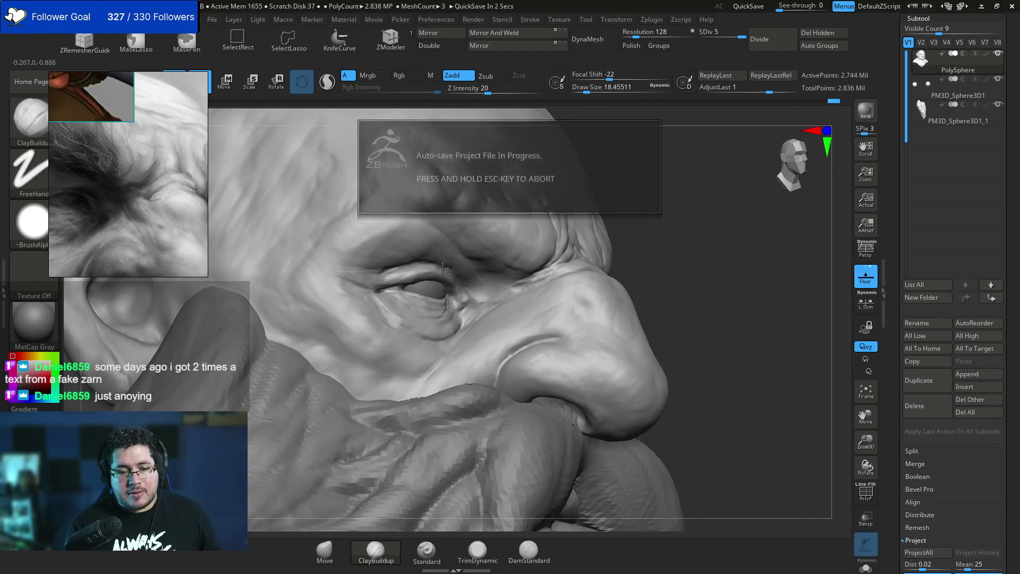
{"action": "scroll", "coordinate": [710, 282], "scroll_direction": "up", "scroll_amount": 3}
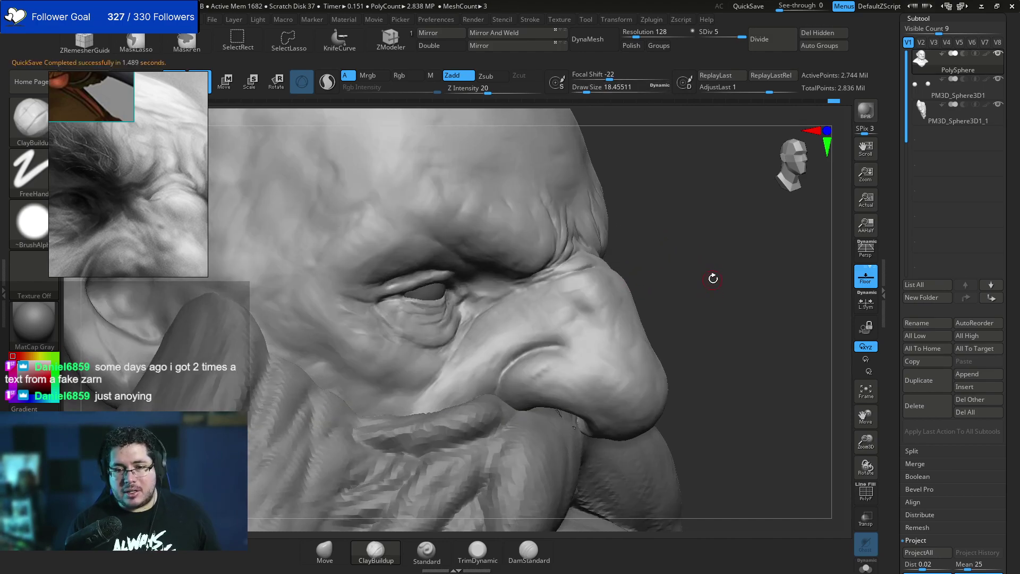
Flatten the forms around the inner eye corner and eyelid with TrimDynamic at a draw size of about 25.
{"action": "key", "text": "b"}
{"action": "key", "text": "t"}
{"action": "key", "text": "d"}
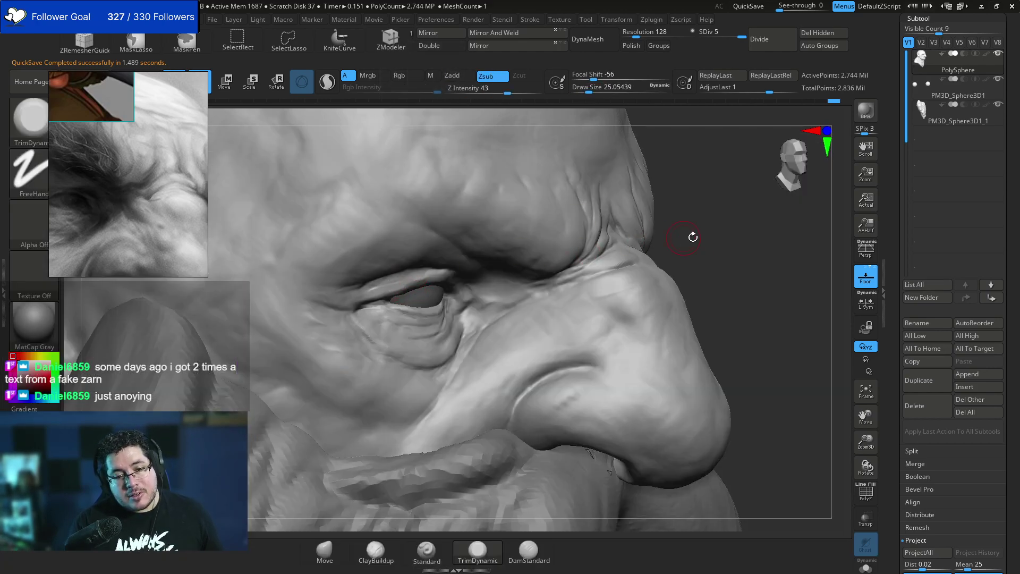
{"action": "left_click_drag", "start_coordinate": [685, 234], "coordinate": [433, 234]}
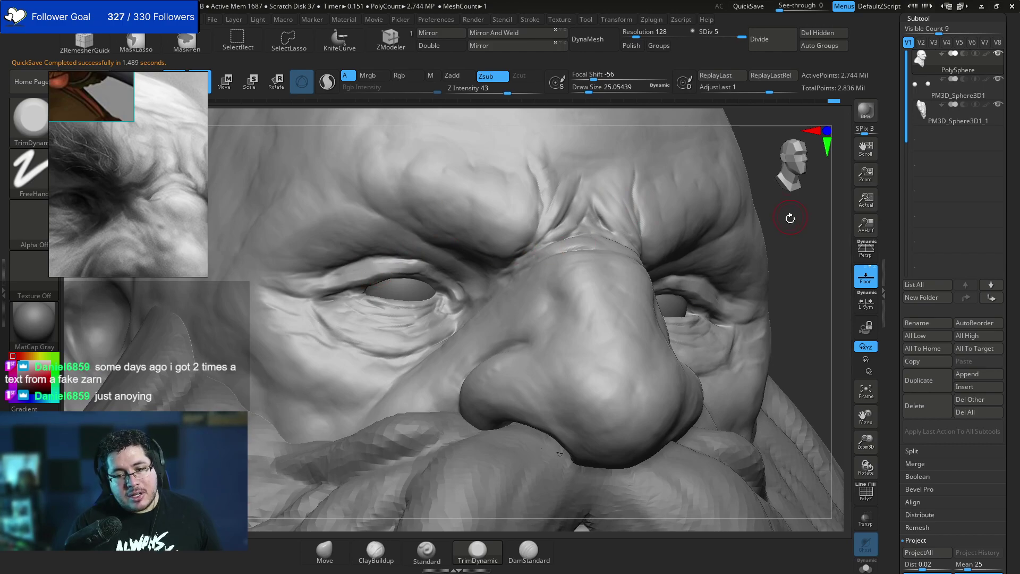
{"action": "left_click_drag", "start_coordinate": [788, 217], "coordinate": [467, 247]}
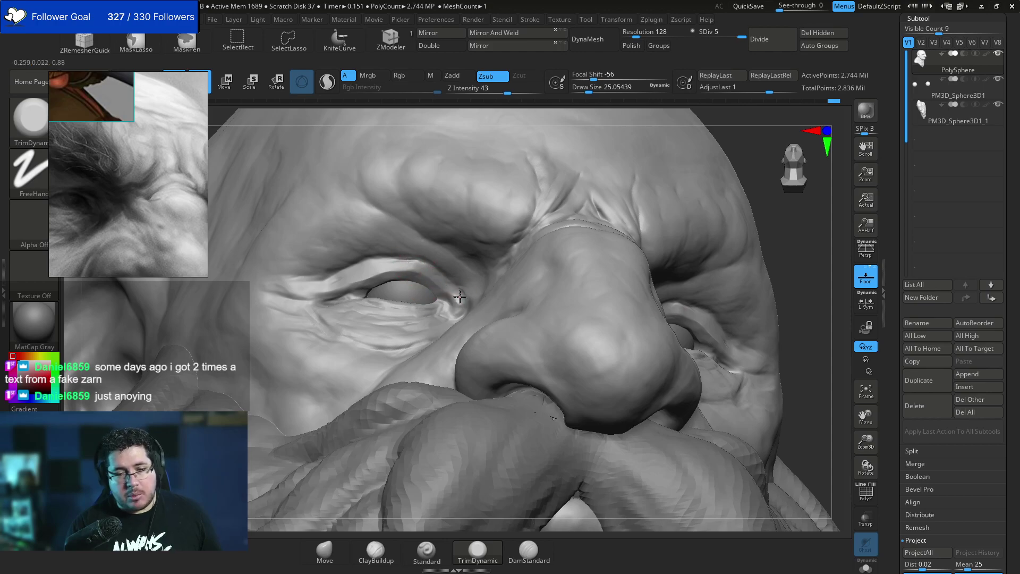
{"action": "left_click_drag", "start_coordinate": [799, 218], "coordinate": [843, 236]}
{"action": "mouse_move", "coordinate": [478, 284]}
{"action": "left_mouse_down"}
{"action": "mouse_move", "coordinate": [473, 300]}
{"action": "mouse_move", "coordinate": [461, 289]}
{"action": "left_mouse_up"}
Carve fine creases around the upper eyelid and outer brow with DamStandard at a draw size of about 20.
{"action": "key", "text": "b"}
{"action": "key", "text": "d"}
{"action": "key", "text": "s"}
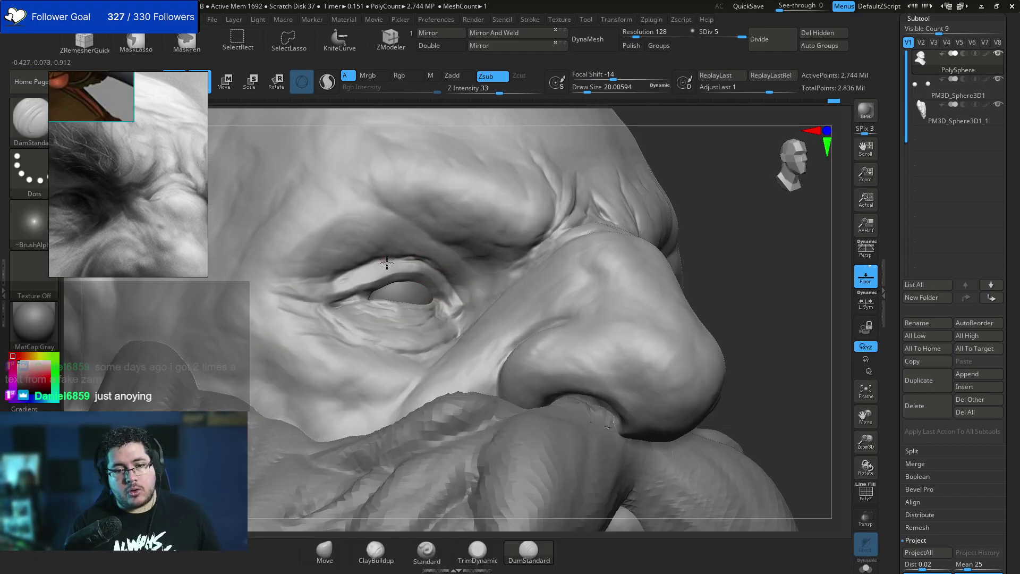
{"action": "right_click_drag", "start_coordinate": [530, 209], "coordinate": [445, 212]}
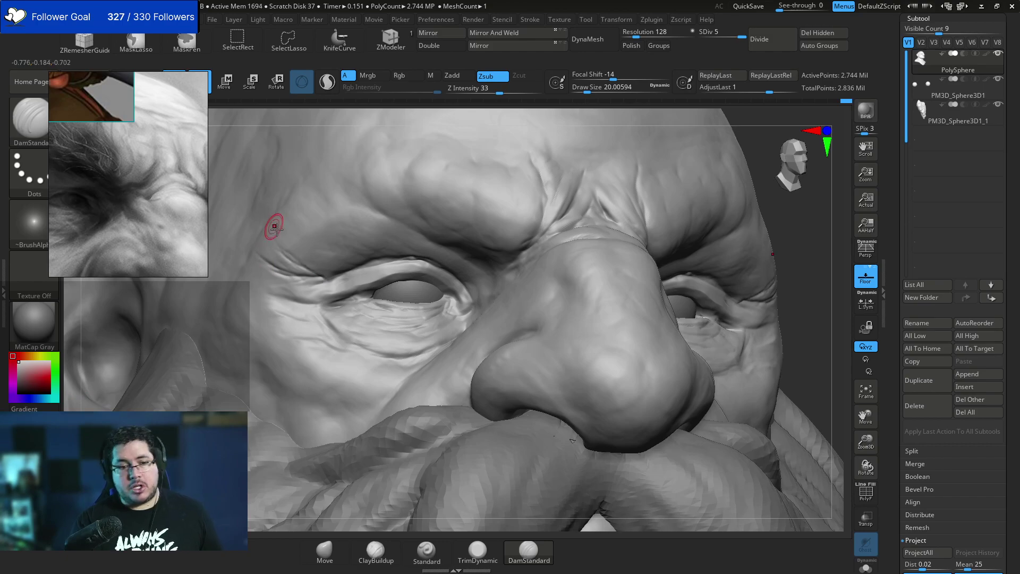
{"action": "mouse_move", "coordinate": [816, 287]}
{"action": "left_mouse_down", "text": "alt"}
{"action": "mouse_move", "coordinate": [818, 250]}
{"action": "mouse_move", "coordinate": [768, 278]}
{"action": "left_mouse_up", "text": "alt"}
{"action": "left_click_drag", "start_coordinate": [666, 280], "coordinate": [695, 248]}
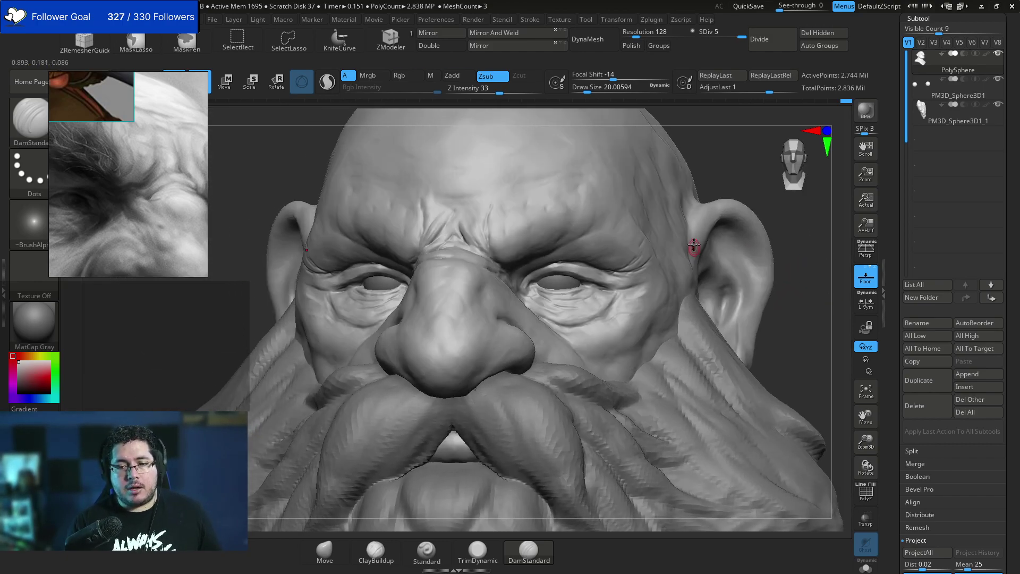
Build up the outer brow and temple area with ClayBuildup, using draw sizes of about 41 and 51.
{"action": "key", "text": "b"}
{"action": "key", "text": "c"}
{"action": "key", "text": "b"}
{"action": "key", "text": "space"}
{"action": "left_click_drag", "start_coordinate": [627, 261], "coordinate": [628, 263]}
{"action": "key", "text": "space"}
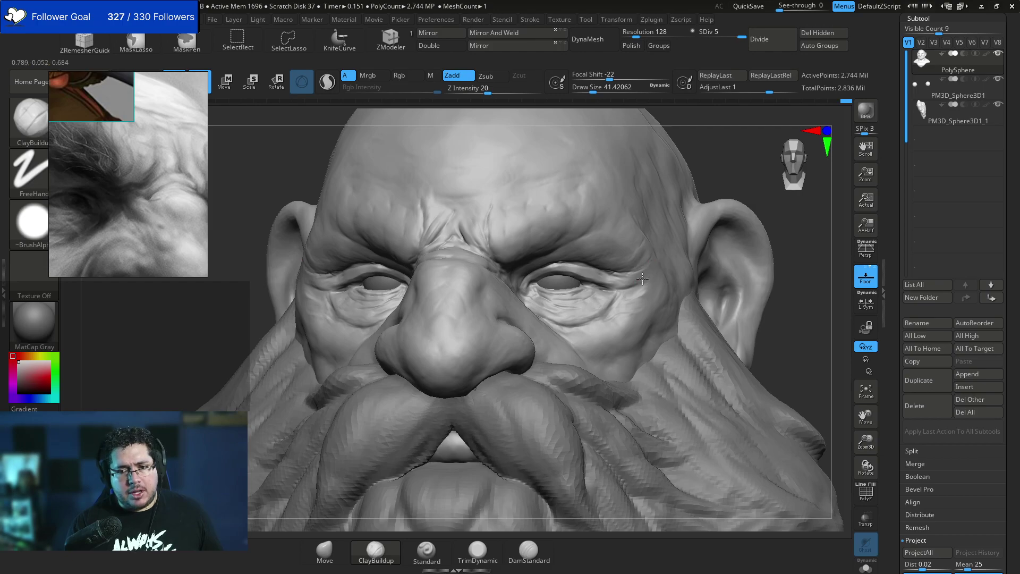
{"action": "key", "text": "space"}
{"action": "left_click_drag", "start_coordinate": [635, 281], "coordinate": [638, 282]}
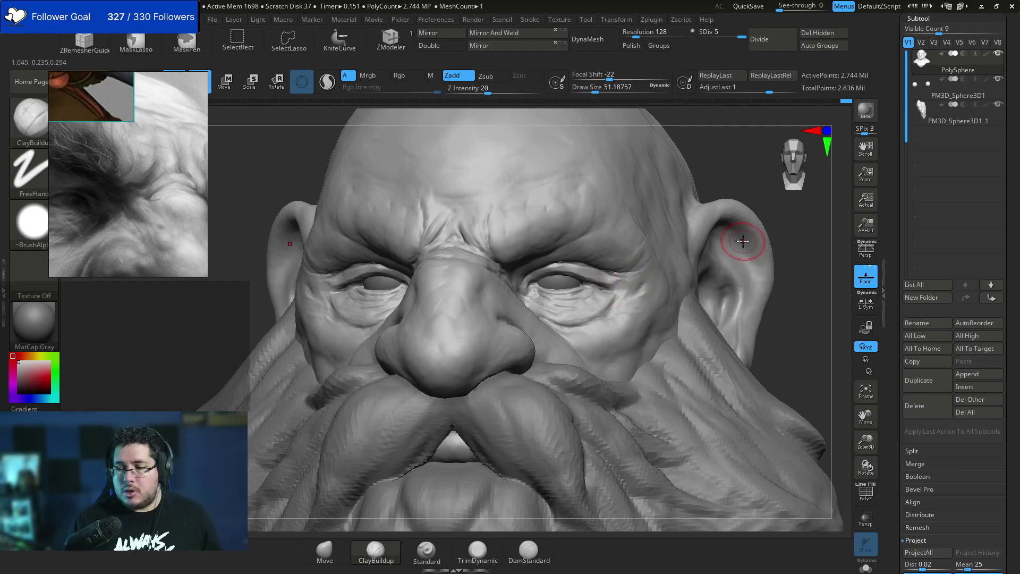
Reframe the reference photo on the wrinkles at the outer eye corner.
{"action": "scroll", "coordinate": [139, 182], "scroll_direction": "down", "scroll_amount": 3}
{"action": "middle_click_drag", "start_coordinate": [60, 183], "coordinate": [134, 192]}
{"action": "scroll", "coordinate": [126, 195], "scroll_direction": "up", "scroll_amount": 4}
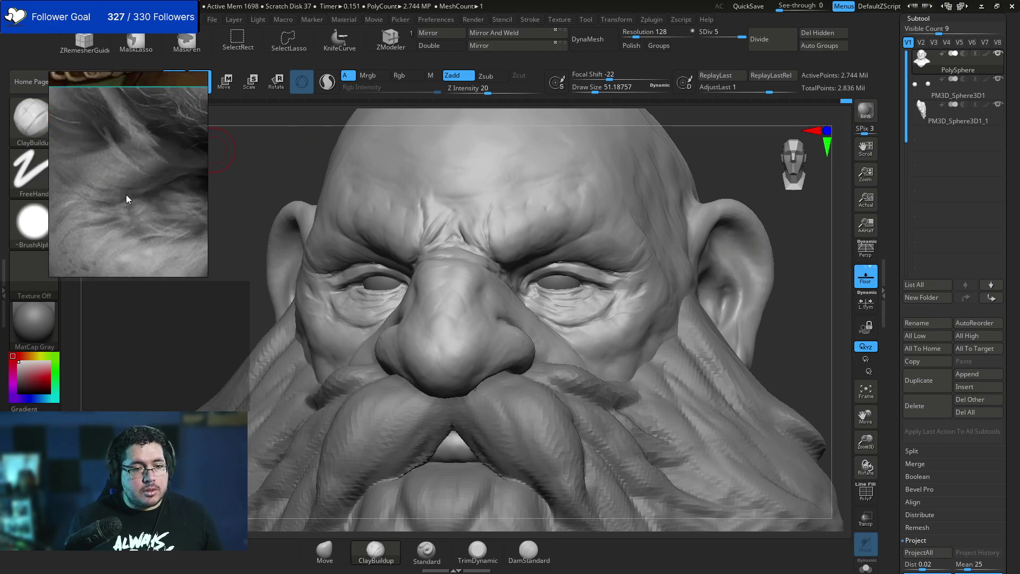
Adjust the shape of the outer eye corner from below with the Move brush at a draw size of about 90.
{"action": "left_click_drag", "start_coordinate": [799, 275], "coordinate": [728, 227]}
{"action": "key", "text": "b"}
{"action": "key", "text": "m"}
{"action": "key", "text": "v"}
{"action": "key", "text": "space"}
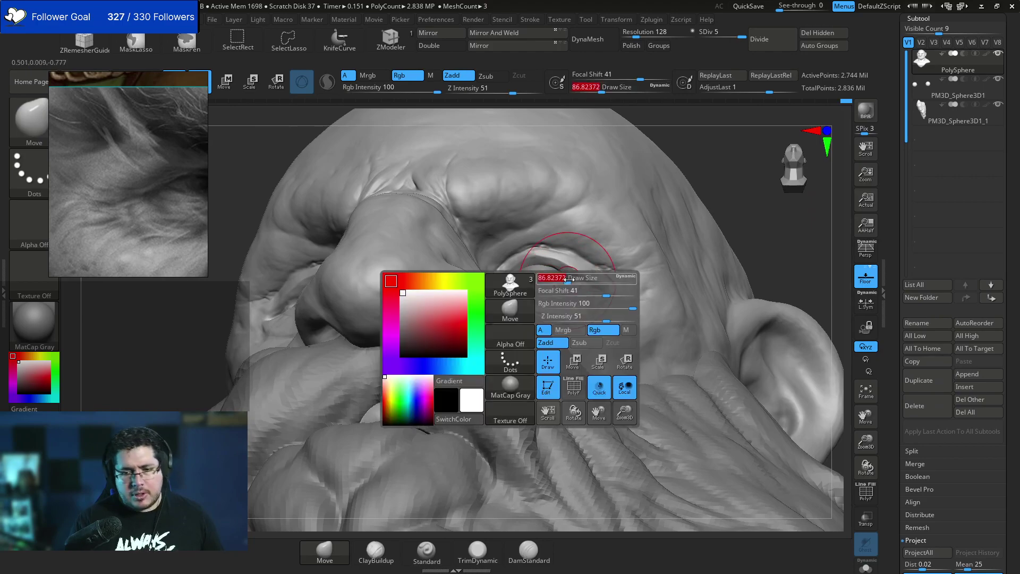
{"action": "left_click_drag", "start_coordinate": [609, 278], "coordinate": [611, 272]}
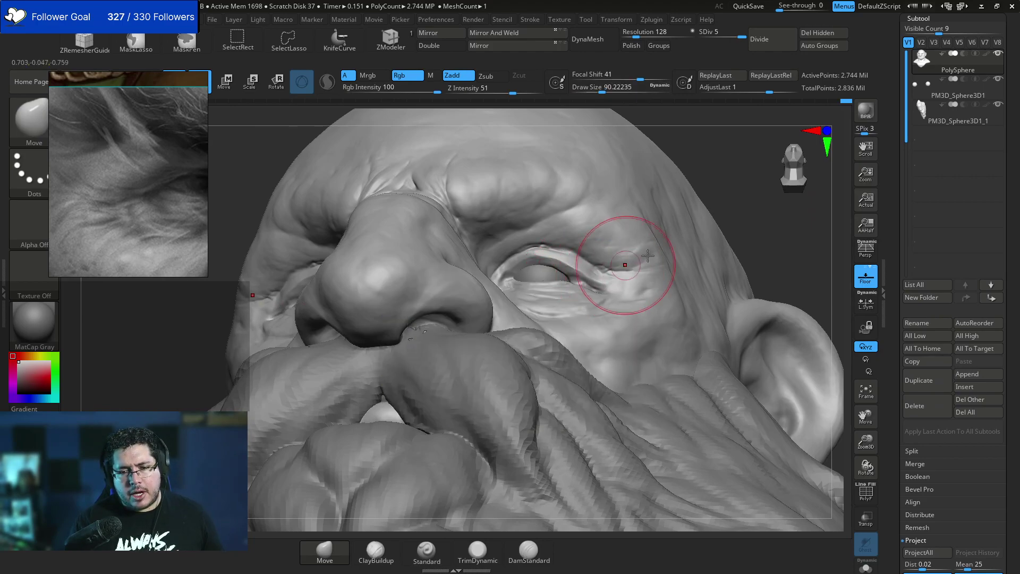
{"action": "left_click_drag", "start_coordinate": [765, 234], "coordinate": [797, 276], "text": "shift"}
Reshape the larger forms around the eye and temple with the Move brush at a draw size of about 177.
{"action": "key", "text": "space"}
{"action": "left_click_drag", "start_coordinate": [523, 351], "coordinate": [530, 352]}
{"action": "left_click_drag", "start_coordinate": [604, 280], "coordinate": [660, 266]}
{"action": "key", "text": "space"}
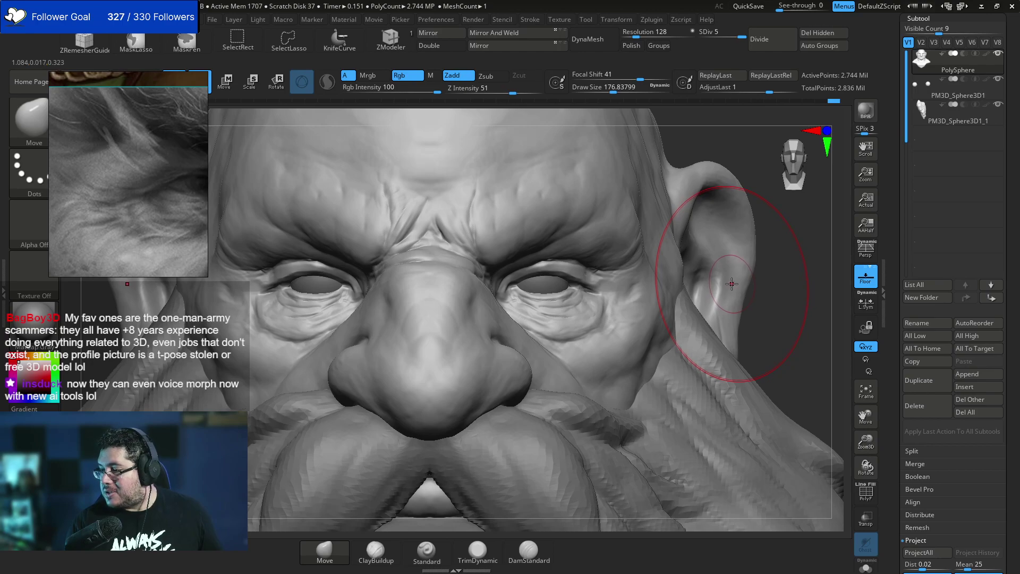
{"action": "mouse_move", "coordinate": [731, 290]}
{"action": "right_mouse_down"}
{"action": "mouse_move", "coordinate": [831, 216]}
{"action": "mouse_move", "coordinate": [785, 291]}
{"action": "mouse_move", "coordinate": [686, 250]}
{"action": "right_mouse_up"}
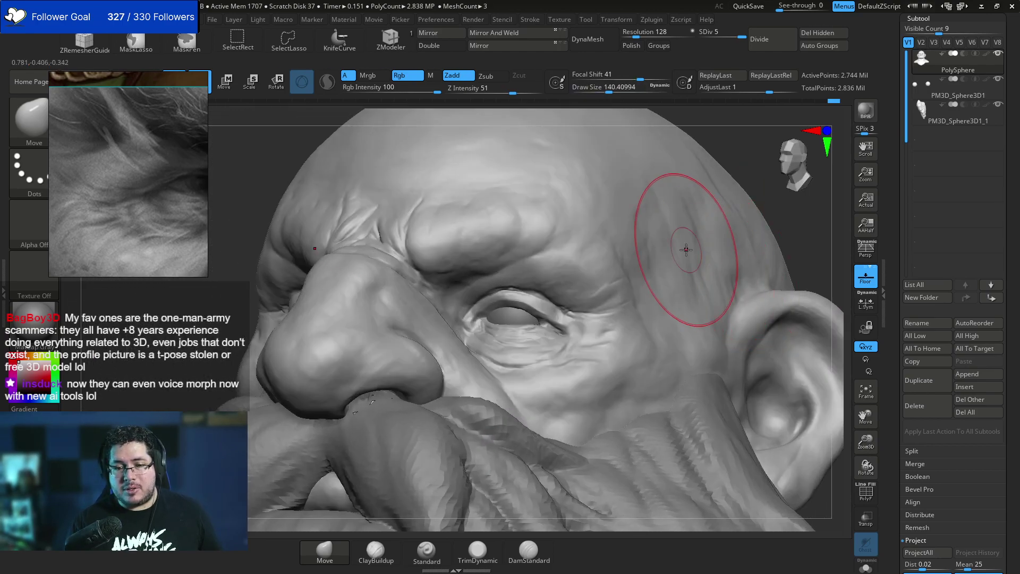
Flatten the temple beside the brow with TrimDynamic at a draw size of about 80.
{"action": "key", "text": "b"}
{"action": "key", "text": "t"}
{"action": "key", "text": "d"}
{"action": "key", "text": "space"}
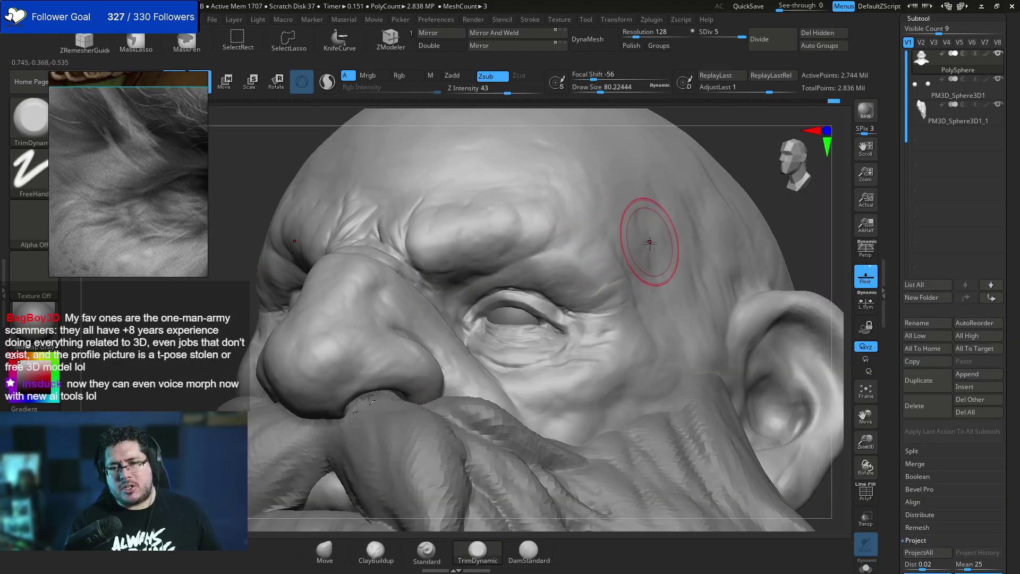
{"action": "right_click_drag", "start_coordinate": [787, 223], "coordinate": [718, 237]}
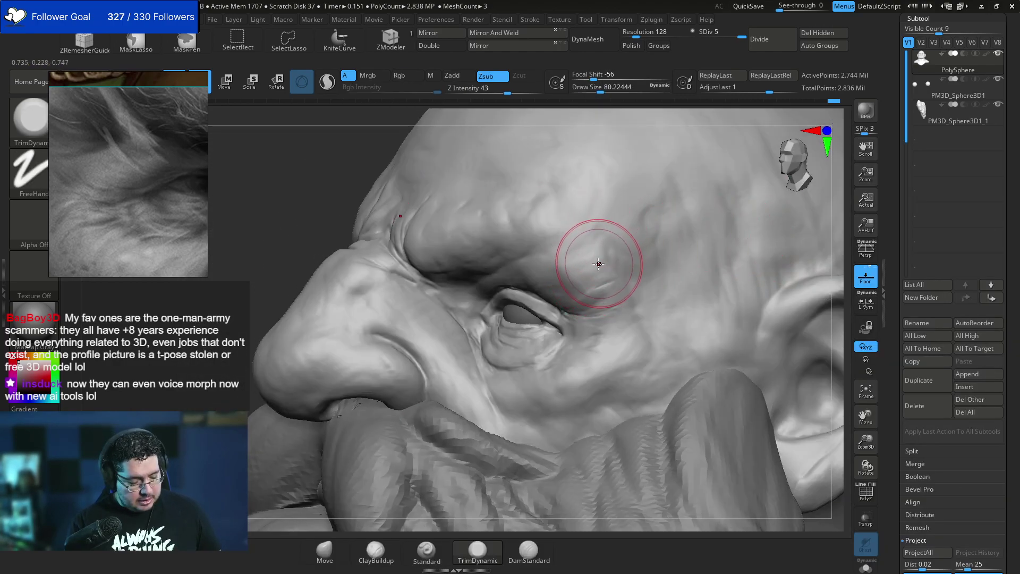
Build up volume on the temple and outer brow with ClayBuildup at a draw size of about 80.
{"action": "key", "text": "b"}
{"action": "key", "text": "c"}
{"action": "key", "text": "b"}
{"action": "key", "text": "space"}
{"action": "key", "text": "space"}
{"action": "left_click_drag", "start_coordinate": [602, 222], "coordinate": [629, 293]}
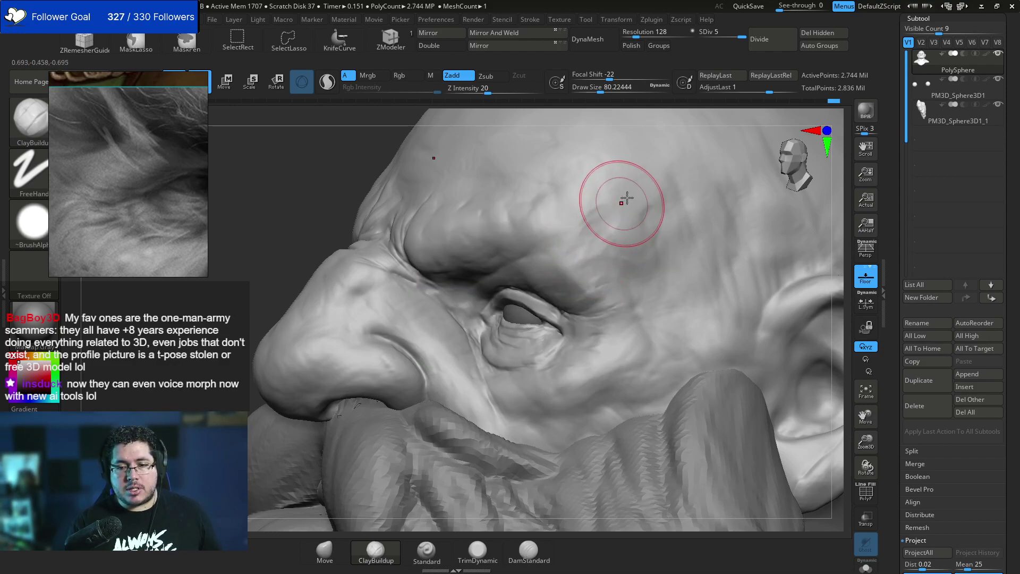
Flatten the planes beside the eye and above the brow with TrimDynamic, using draw sizes of about 59 and 46.
{"action": "key", "text": "b"}
{"action": "key", "text": "t"}
{"action": "key", "text": "Escape"}
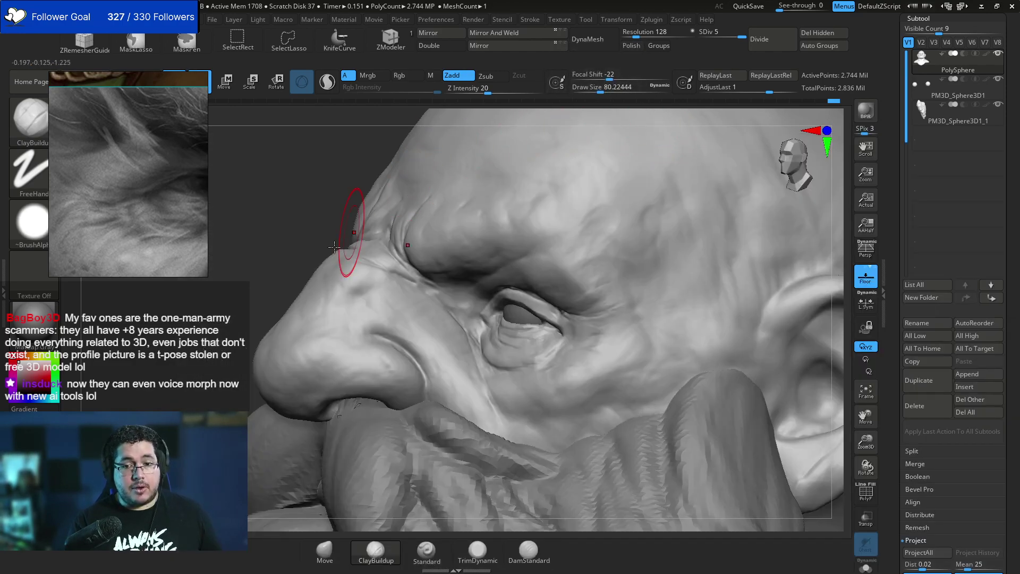
{"action": "key", "text": "b"}
{"action": "key", "text": "t"}
{"action": "key", "text": "d"}
{"action": "key", "text": "space"}
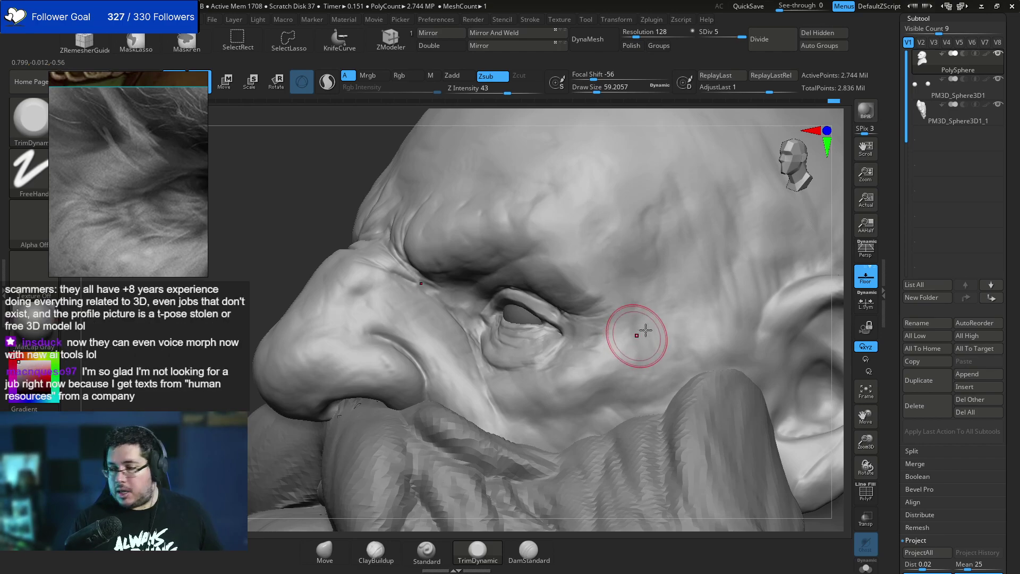
{"action": "mouse_move", "coordinate": [839, 335]}
{"action": "left_mouse_down", "text": "alt"}
{"action": "mouse_move", "coordinate": [808, 299]}
{"action": "mouse_move", "coordinate": [816, 314]}
{"action": "mouse_move", "coordinate": [787, 346]}
{"action": "left_mouse_up", "text": "alt"}
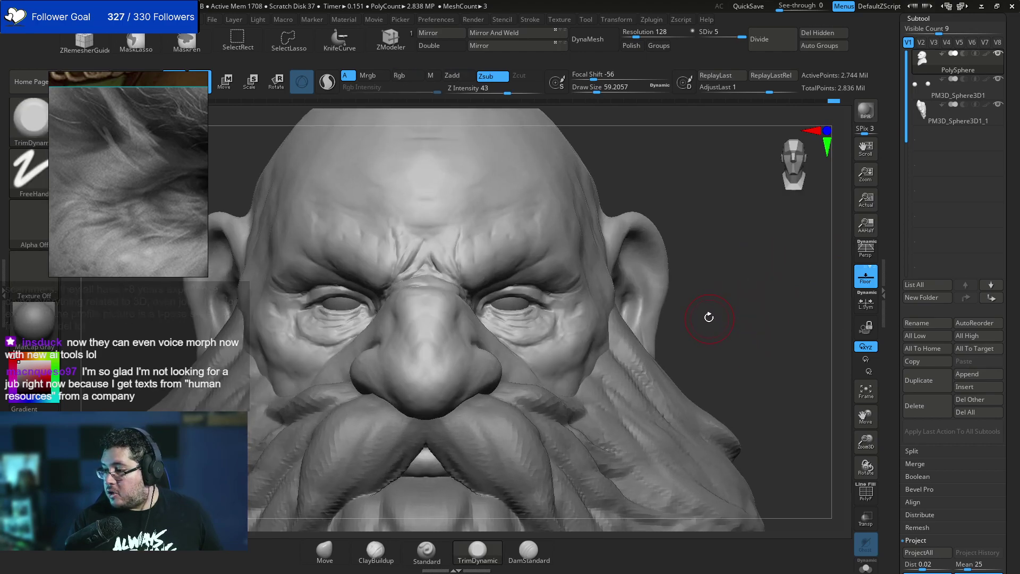
{"action": "mouse_move", "coordinate": [737, 309]}
{"action": "left_mouse_down"}
{"action": "mouse_move", "coordinate": [719, 318]}
{"action": "mouse_move", "coordinate": [724, 293]}
{"action": "mouse_move", "coordinate": [736, 314]}
{"action": "left_mouse_up"}
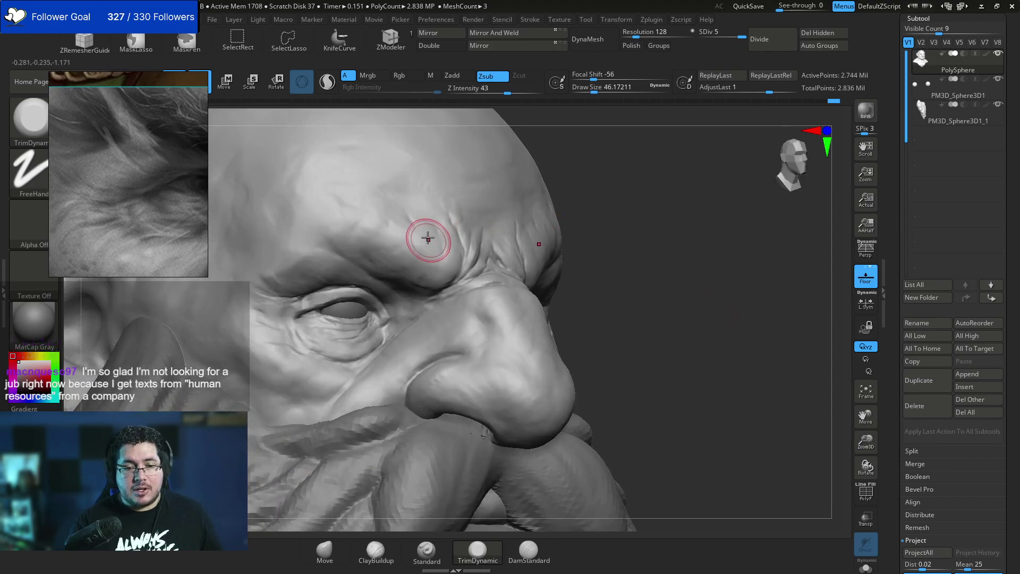
Carve diagonal creases above the brow with DamStandard at a draw size of about 37 and smooth them.
{"action": "key", "text": "b"}
{"action": "key", "text": "d"}
{"action": "key", "text": "s"}
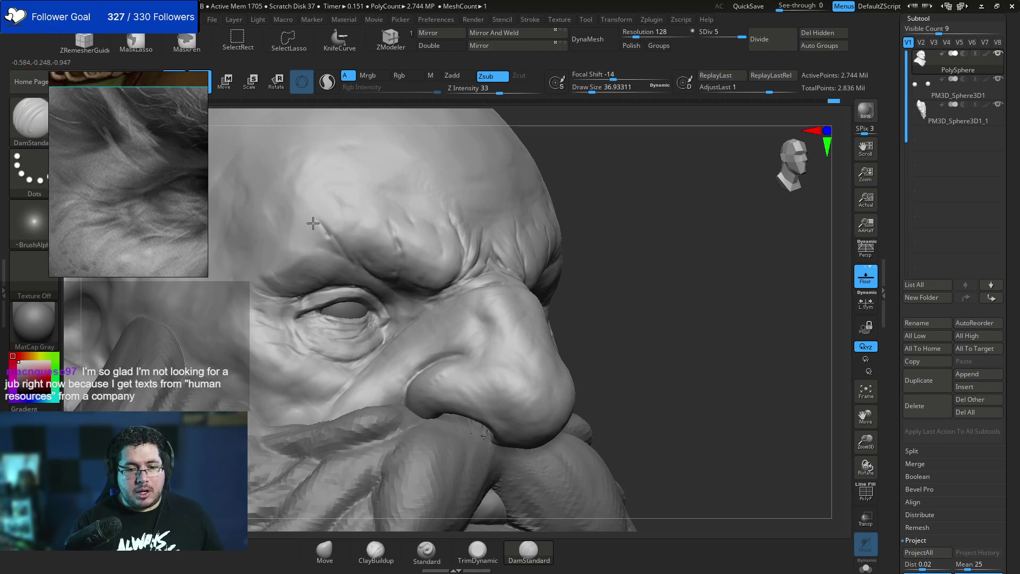
{"action": "left_click_drag", "start_coordinate": [712, 196], "coordinate": [611, 188]}
{"action": "key", "text": "shift"}
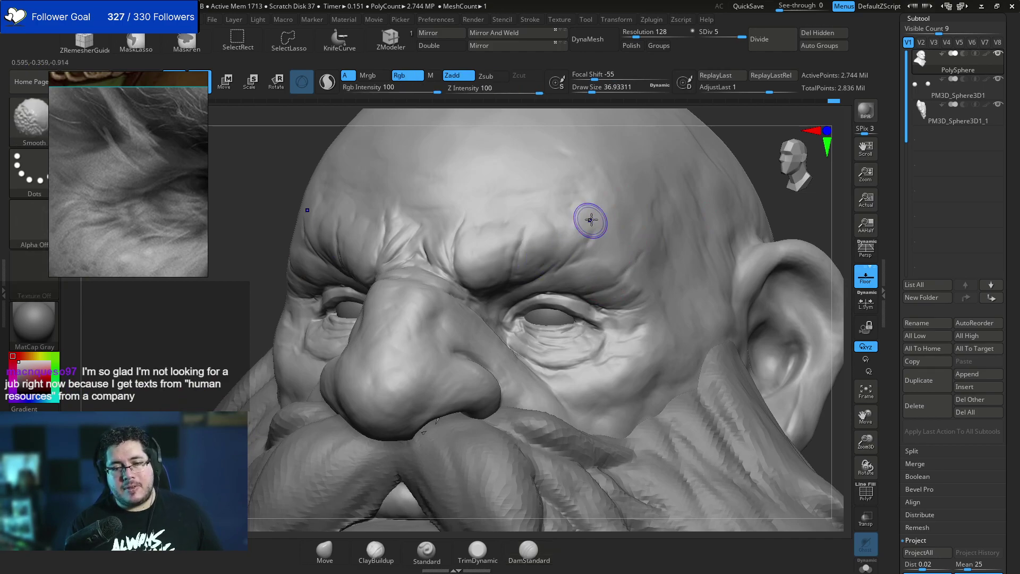
Build up the folds between the brow creases with ClayBuildup, using draw sizes of about 39, 41 and 44.
{"action": "key", "text": "space"}
{"action": "left_click_drag", "start_coordinate": [512, 243], "coordinate": [505, 266]}
{"action": "key", "text": "space"}
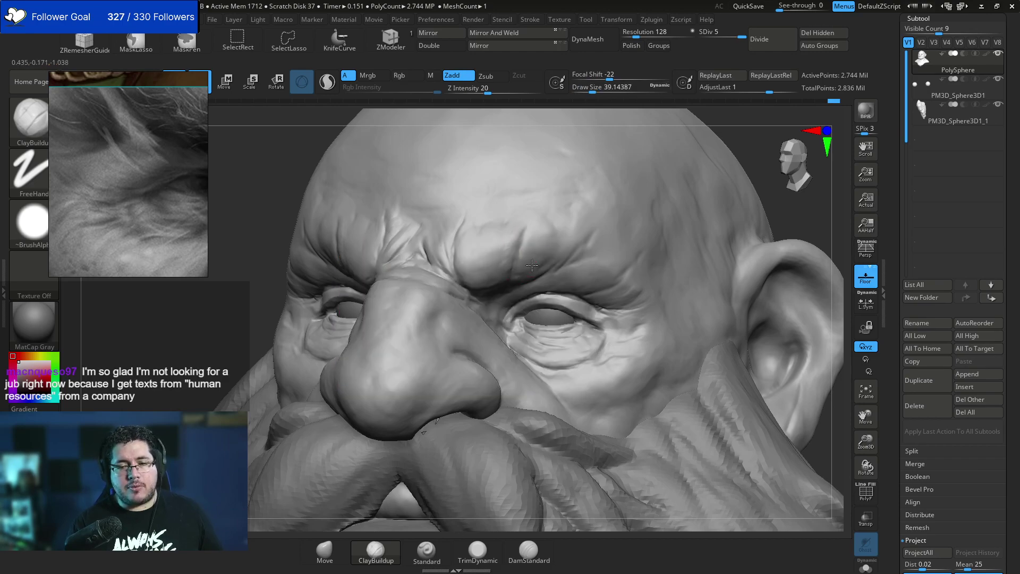
{"action": "key", "text": "space"}
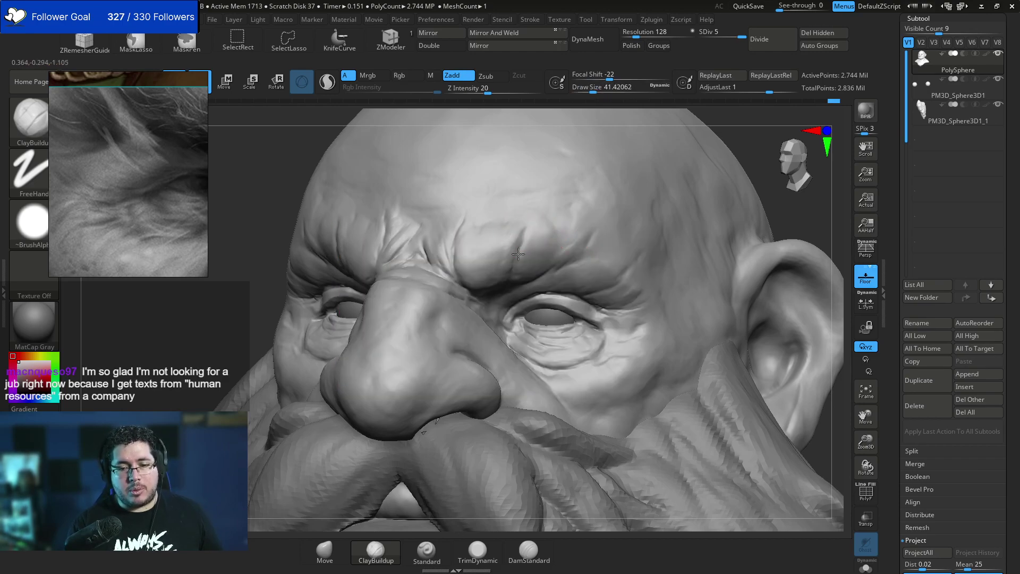
{"action": "key", "text": "space"}
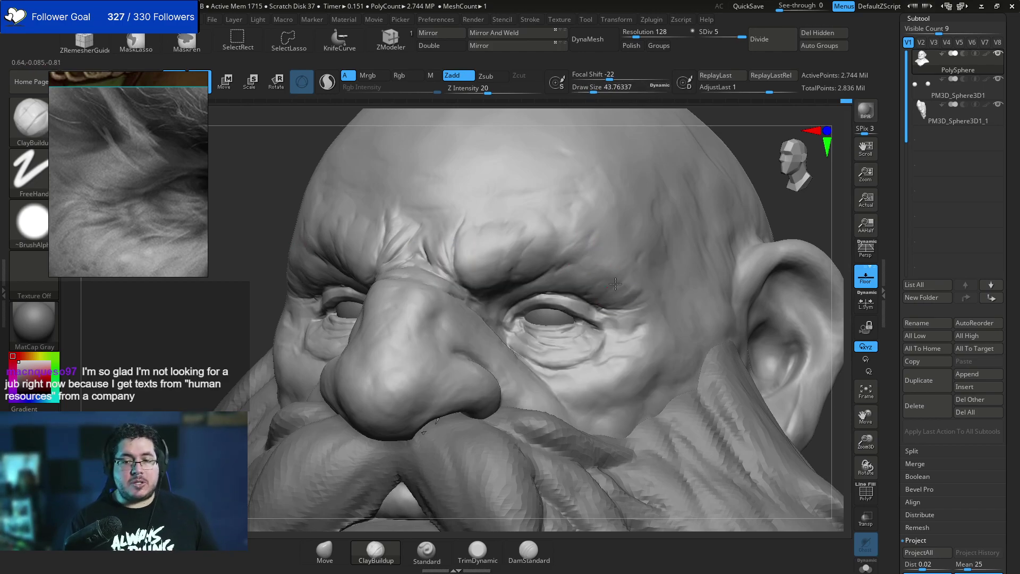
Refine and smooth the outer brow and lower forehead with ClayBuildup and Smooth at a draw size of about 44.
{"action": "left_click_drag", "start_coordinate": [794, 221], "coordinate": [714, 210], "text": "alt"}
{"action": "left_click_drag", "start_coordinate": [180, 233], "coordinate": [363, 233]}
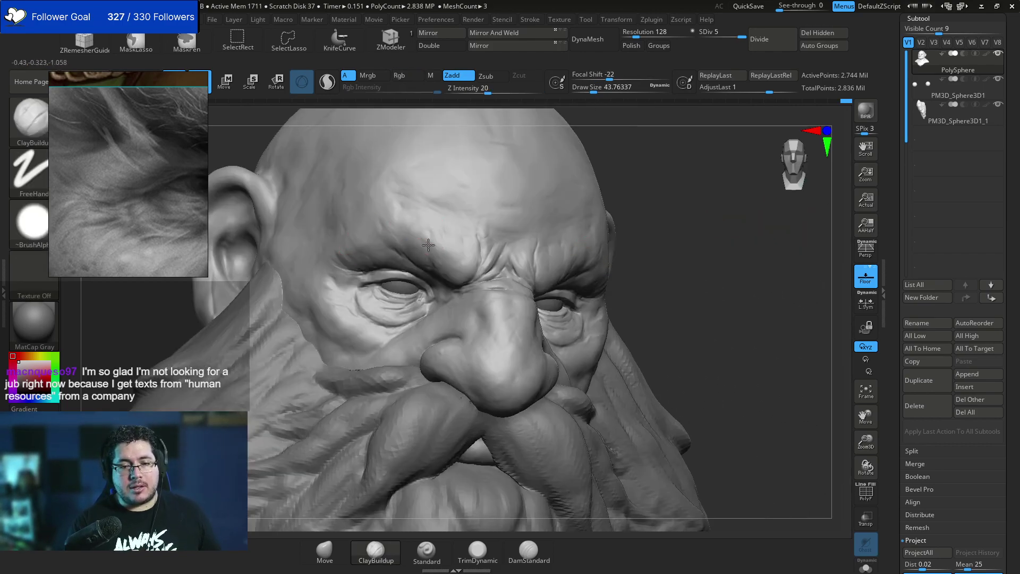
{"action": "left_click_drag", "start_coordinate": [685, 217], "coordinate": [642, 214], "text": "shift"}
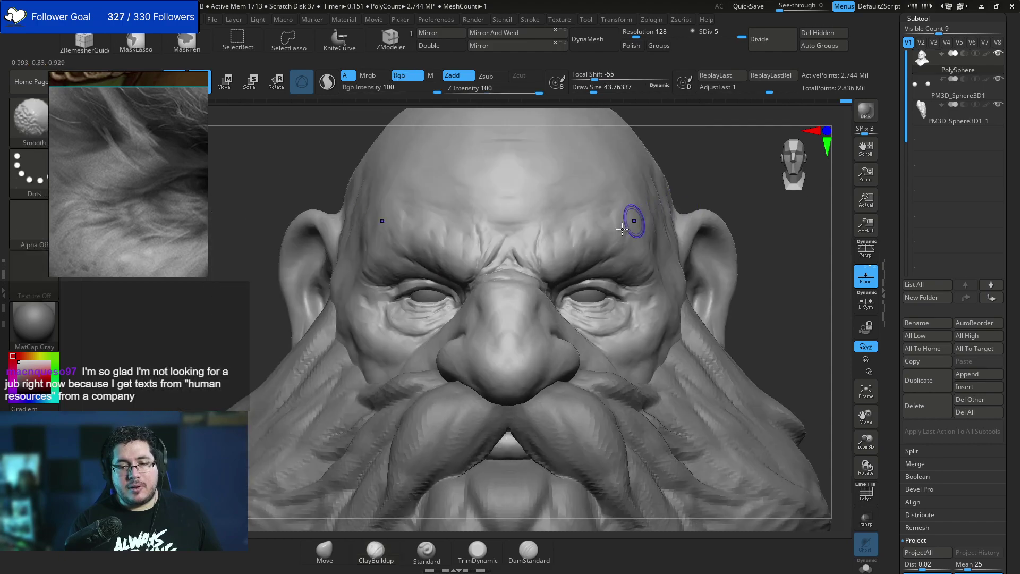
{"action": "mouse_move", "coordinate": [759, 230]}
{"action": "left_mouse_down", "text": "alt"}
{"action": "mouse_move", "coordinate": [709, 226]}
{"action": "mouse_move", "coordinate": [726, 277]}
{"action": "mouse_move", "coordinate": [797, 273]}
{"action": "left_mouse_up", "text": "alt"}
{"action": "left_click_drag", "start_coordinate": [653, 249], "coordinate": [640, 244]}
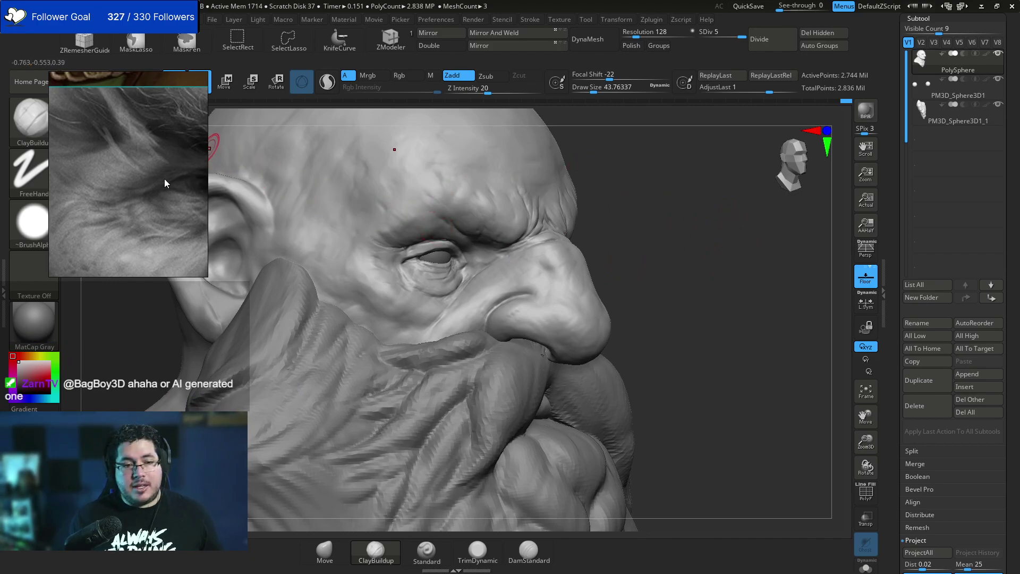
Reframe the reference photo on the nose and eye, and build up the side of the nose with ClayBuildup at a draw size of about 44.
{"action": "scroll", "coordinate": [160, 183], "scroll_direction": "down", "scroll_amount": 3}
{"action": "mouse_move", "coordinate": [156, 189]}
{"action": "middle_mouse_down"}
{"action": "mouse_move", "coordinate": [126, 187]}
{"action": "mouse_move", "coordinate": [147, 190]}
{"action": "mouse_move", "coordinate": [139, 178]}
{"action": "mouse_move", "coordinate": [151, 179]}
{"action": "middle_mouse_up"}
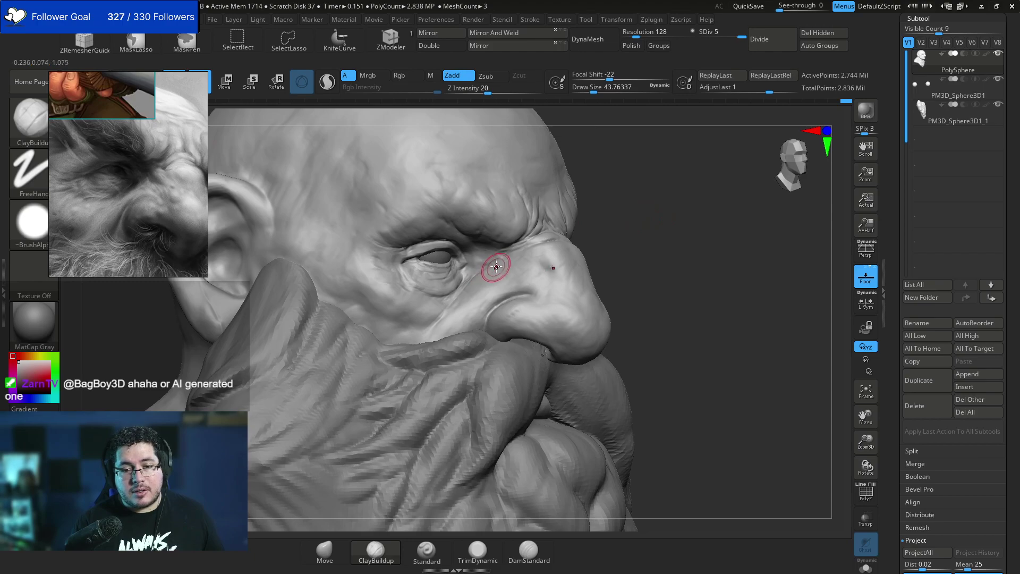
{"action": "right_click_drag", "start_coordinate": [525, 265], "coordinate": [573, 239]}
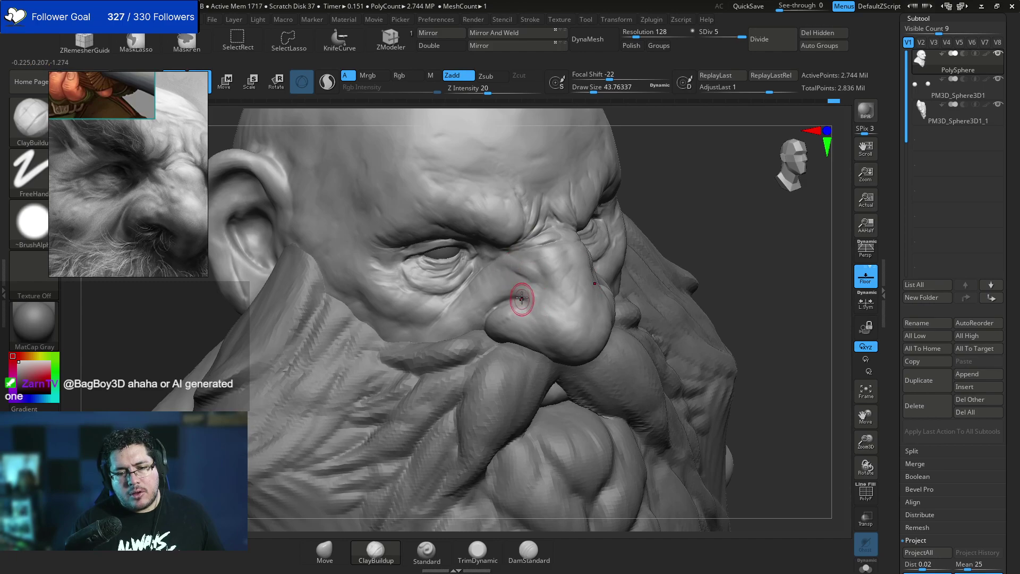
{"action": "key", "text": "ctrl+z"}
{"action": "mouse_move", "coordinate": [610, 272]}
{"action": "right_mouse_down"}
{"action": "mouse_move", "coordinate": [527, 282]}
{"action": "mouse_move", "coordinate": [671, 246]}
{"action": "mouse_move", "coordinate": [608, 271]}
{"action": "right_mouse_up"}
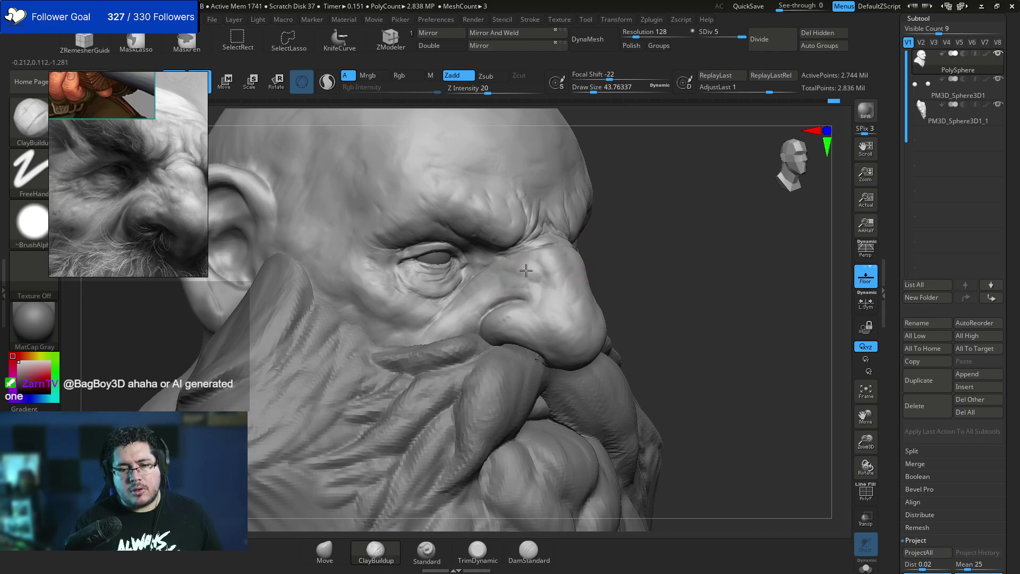
{"action": "mouse_move", "coordinate": [502, 281]}
{"action": "right_mouse_down"}
{"action": "mouse_move", "coordinate": [659, 255]}
{"action": "mouse_move", "coordinate": [794, 248]}
{"action": "mouse_move", "coordinate": [556, 267]}
{"action": "mouse_move", "coordinate": [449, 304]}
{"action": "right_mouse_up"}
{"action": "right_click_drag", "start_coordinate": [829, 251], "coordinate": [519, 228]}
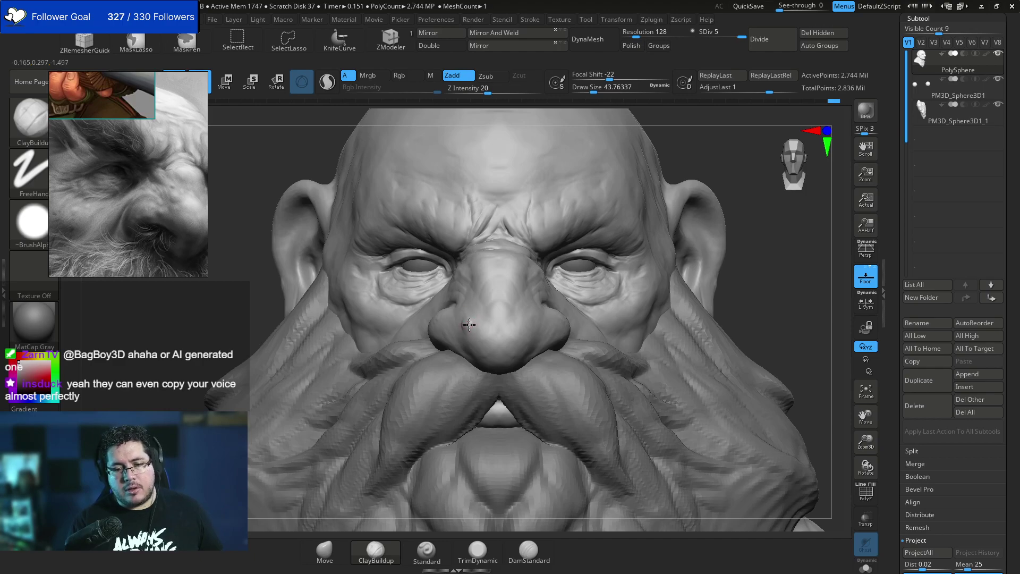
{"action": "mouse_move", "coordinate": [678, 260]}
{"action": "right_mouse_down"}
{"action": "mouse_move", "coordinate": [473, 303]}
{"action": "mouse_move", "coordinate": [751, 243]}
{"action": "mouse_move", "coordinate": [715, 247]}
{"action": "right_mouse_up"}
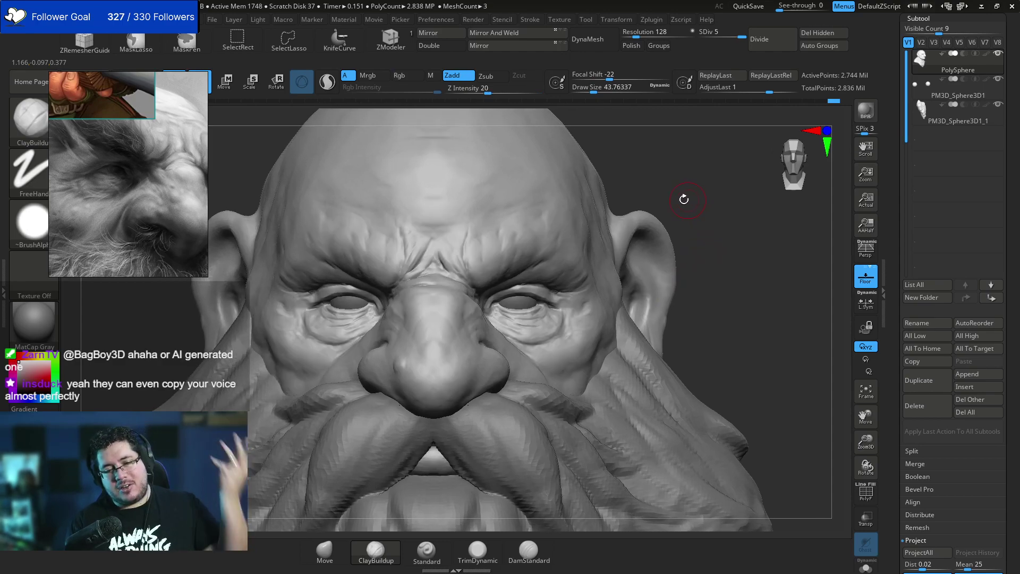
{"action": "right_click_drag", "start_coordinate": [641, 259], "coordinate": [472, 331]}
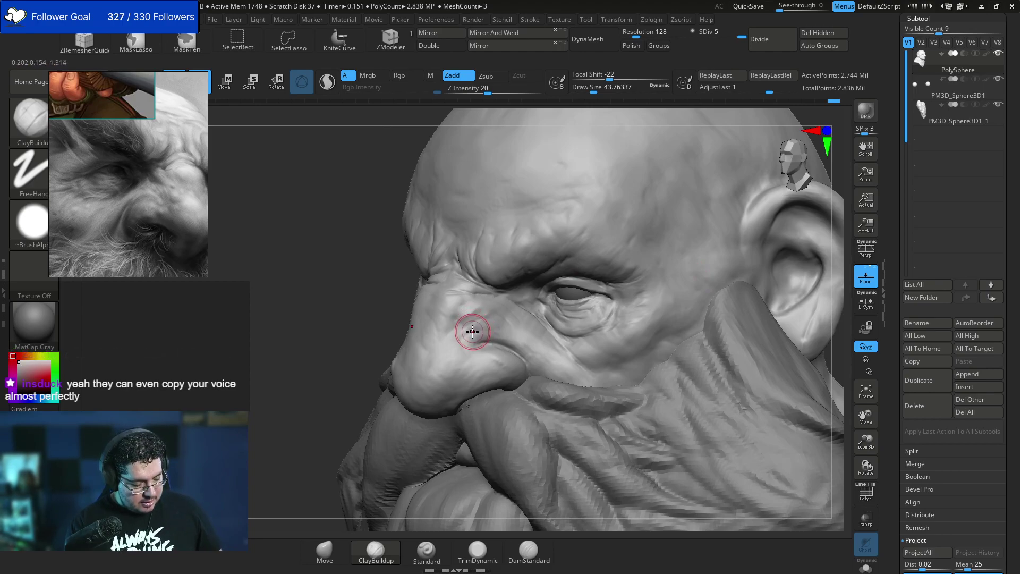
Try building up the side of the nose with ThickSkinClay at a draw size of about 54.
{"action": "key", "text": "b"}
{"action": "key", "text": "s"}
{"action": "key", "text": "t"}
{"action": "key", "text": "space"}
{"action": "left_click_drag", "start_coordinate": [472, 302], "coordinate": [475, 325]}
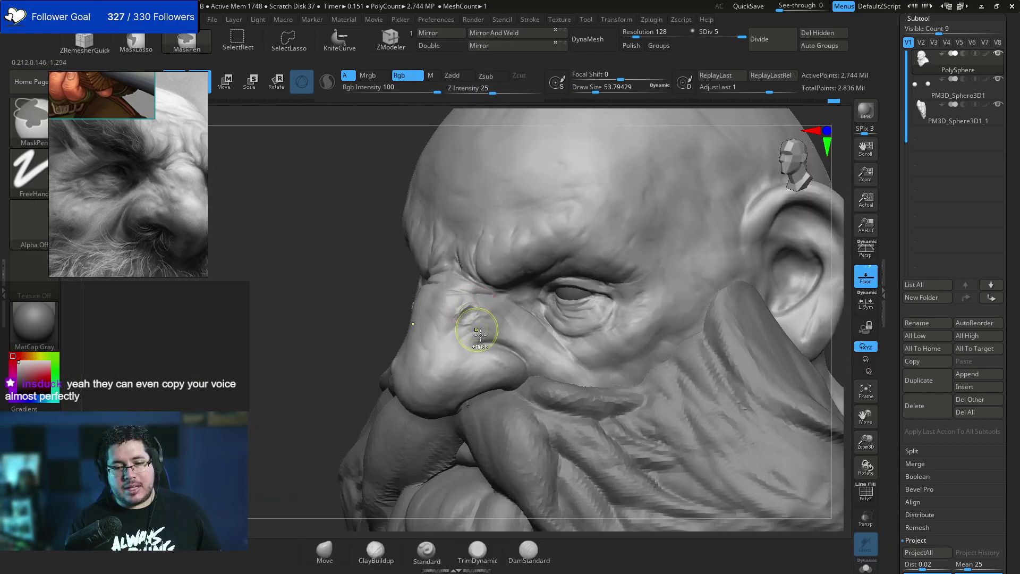
Flatten the side of the nose with TrimDynamic at a draw size of about 54.
{"action": "key", "text": "b"}
{"action": "key", "text": "t"}
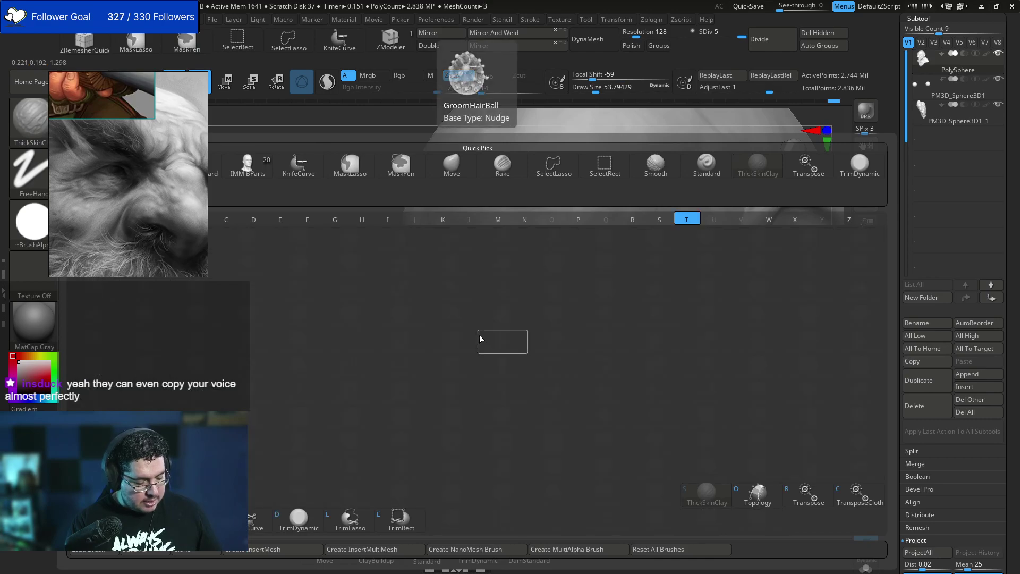
{"action": "key", "text": "d"}
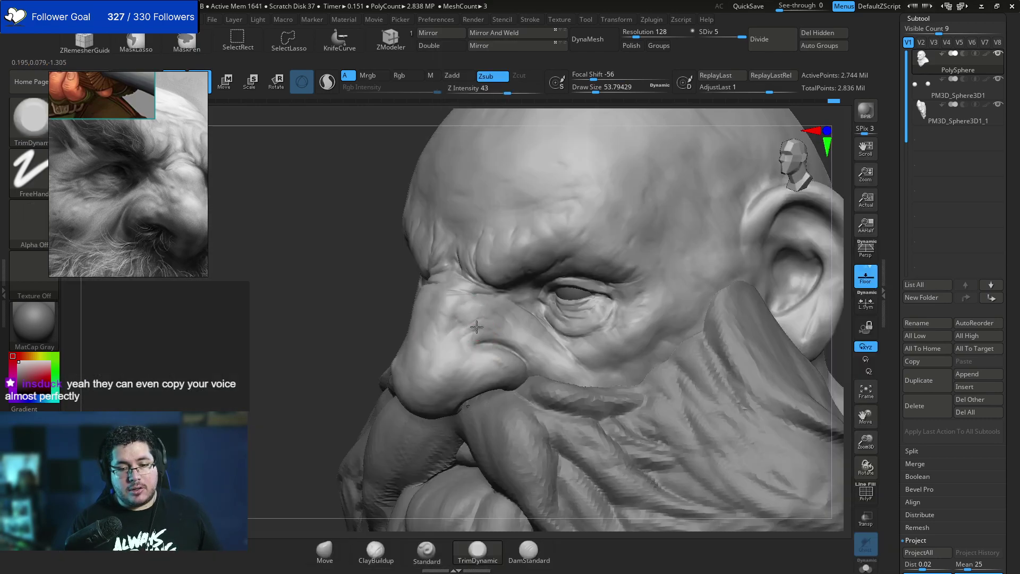
{"action": "right_click_drag", "start_coordinate": [481, 326], "coordinate": [423, 335]}
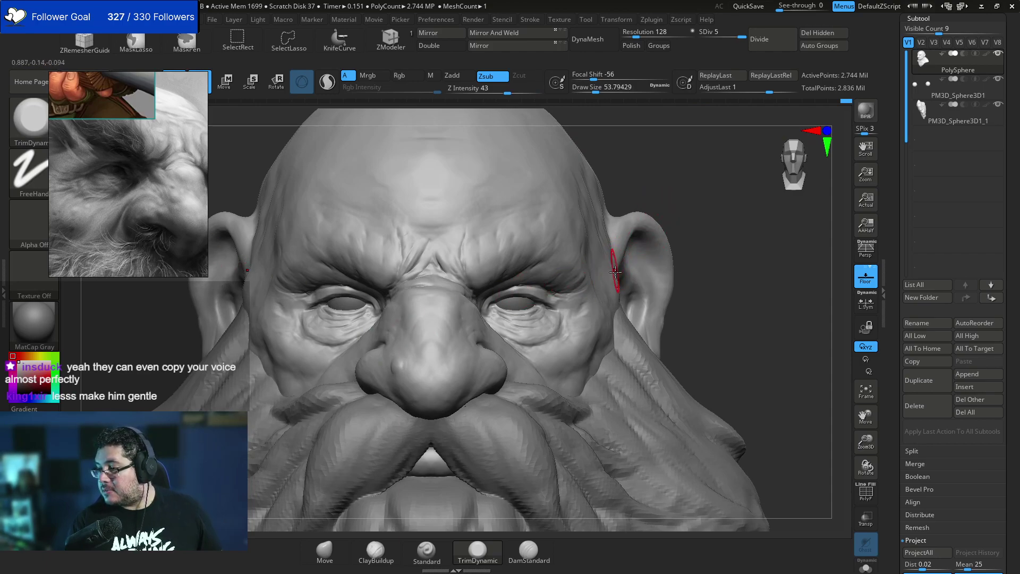
{"action": "right_click_drag", "start_coordinate": [643, 245], "coordinate": [627, 233]}
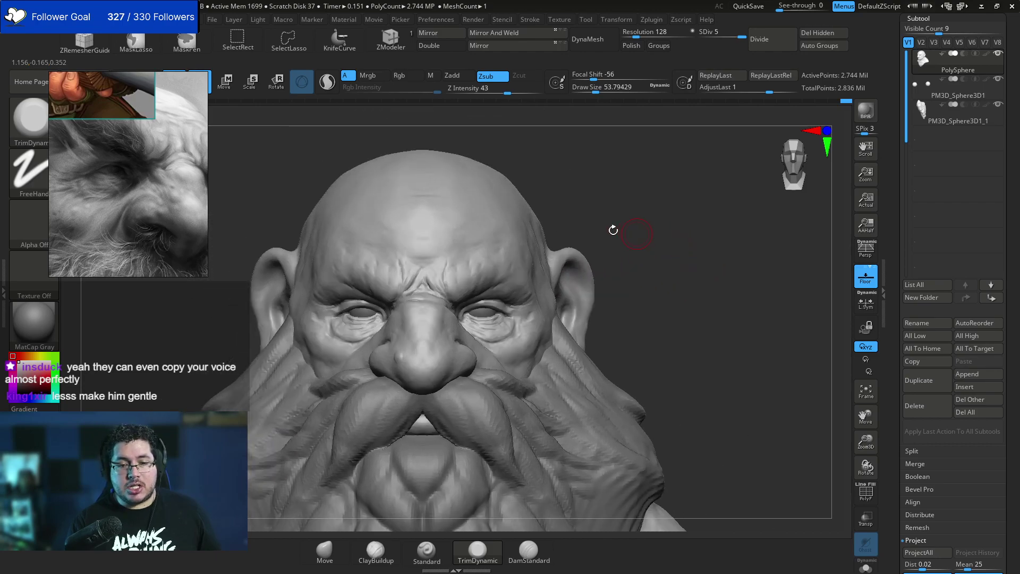
Reshape the eyelids and the area around the eyes with the Move brush, undoing one unwanted pull.
{"action": "key", "text": "b"}
{"action": "key", "text": "m"}
{"action": "key", "text": "v"}
{"action": "key", "text": "space"}
{"action": "mouse_move", "coordinate": [484, 295]}
{"action": "left_mouse_down"}
{"action": "mouse_move", "coordinate": [500, 296]}
{"action": "mouse_move", "coordinate": [474, 302]}
{"action": "left_mouse_up"}
{"action": "key", "text": "b"}
{"action": "key", "text": "m"}
{"action": "key", "text": "v"}
{"action": "key", "text": "space"}
{"action": "mouse_move", "coordinate": [471, 301]}
{"action": "left_mouse_down"}
{"action": "mouse_move", "coordinate": [459, 275]}
{"action": "mouse_move", "coordinate": [478, 298]}
{"action": "mouse_move", "coordinate": [482, 270]}
{"action": "left_mouse_up"}
{"action": "key", "text": "ctrl+z"}
{"action": "key", "text": "space"}
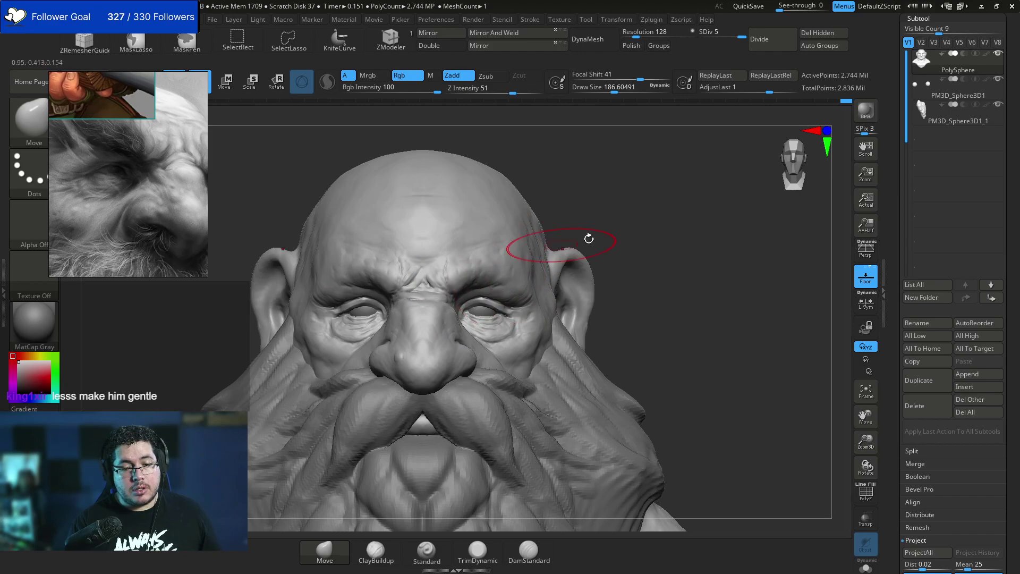
Adjust the brow and outer eye shapes with the Move brush, starting at a draw size of about 187.
{"action": "right_click_drag", "start_coordinate": [547, 282], "coordinate": [500, 291]}
{"action": "right_click_drag", "start_coordinate": [325, 337], "coordinate": [466, 262]}
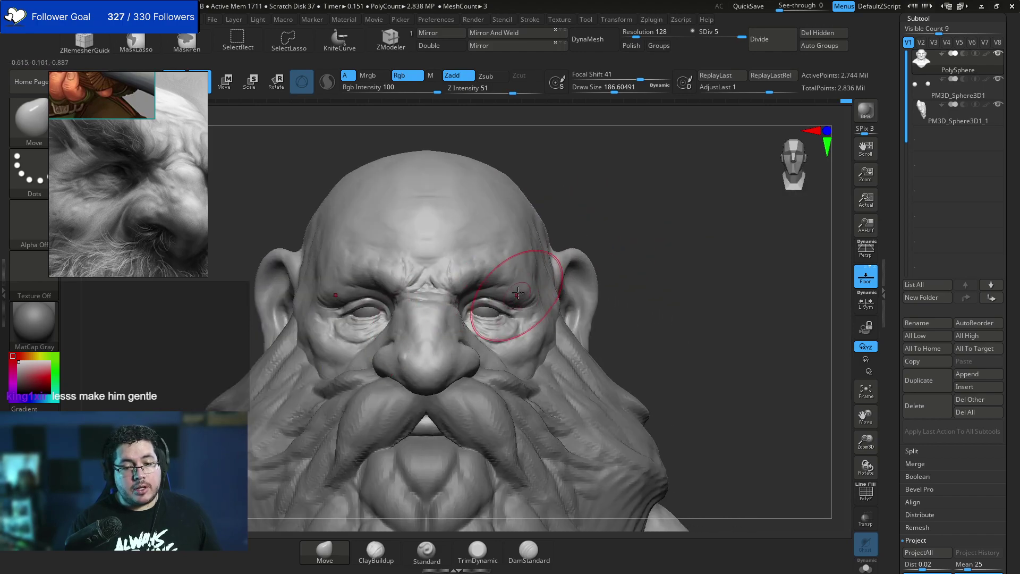
{"action": "right_click_drag", "start_coordinate": [651, 245], "coordinate": [691, 245]}
{"action": "key", "text": "space"}
{"action": "right_click_drag", "start_coordinate": [589, 256], "coordinate": [632, 258]}
{"action": "key", "text": "space"}
{"action": "left_click_drag", "start_coordinate": [642, 250], "coordinate": [631, 249]}
{"action": "mouse_move", "coordinate": [631, 250]}
{"action": "right_mouse_down"}
{"action": "mouse_move", "coordinate": [580, 228]}
{"action": "mouse_move", "coordinate": [626, 232]}
{"action": "mouse_move", "coordinate": [595, 255]}
{"action": "mouse_move", "coordinate": [479, 279]}
{"action": "right_mouse_up"}
Add small moles on the forehead, nose and cheek with ClayBuildup at a draw size of about 27.
{"action": "key", "text": "b"}
{"action": "key", "text": "c"}
{"action": "key", "text": "b"}
{"action": "key", "text": "space"}
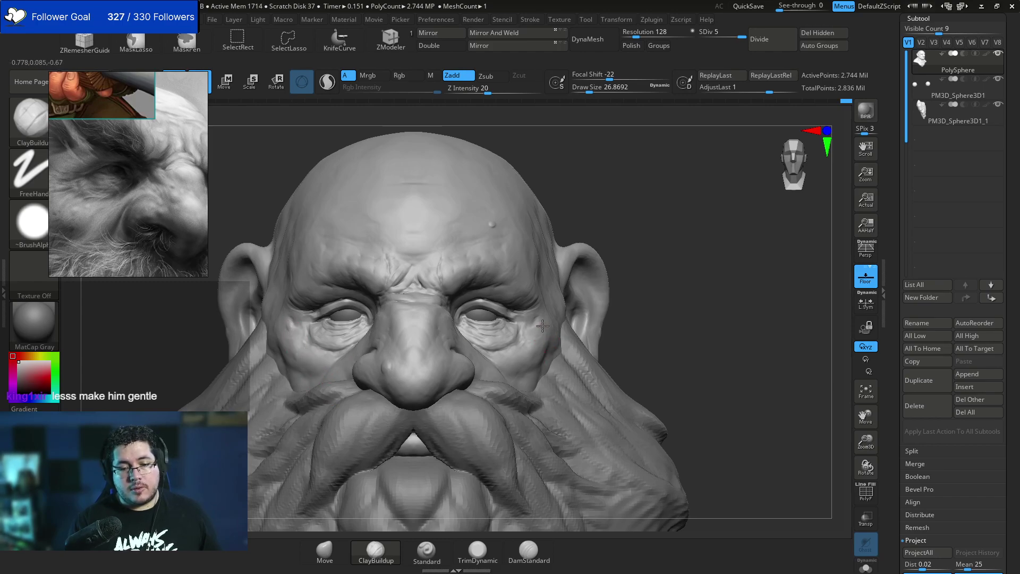
{"action": "mouse_move", "coordinate": [524, 357]}
{"action": "right_mouse_down"}
{"action": "mouse_move", "coordinate": [680, 292]}
{"action": "mouse_move", "coordinate": [482, 252]}
{"action": "mouse_move", "coordinate": [607, 221]}
{"action": "mouse_move", "coordinate": [611, 193]}
{"action": "right_mouse_up"}
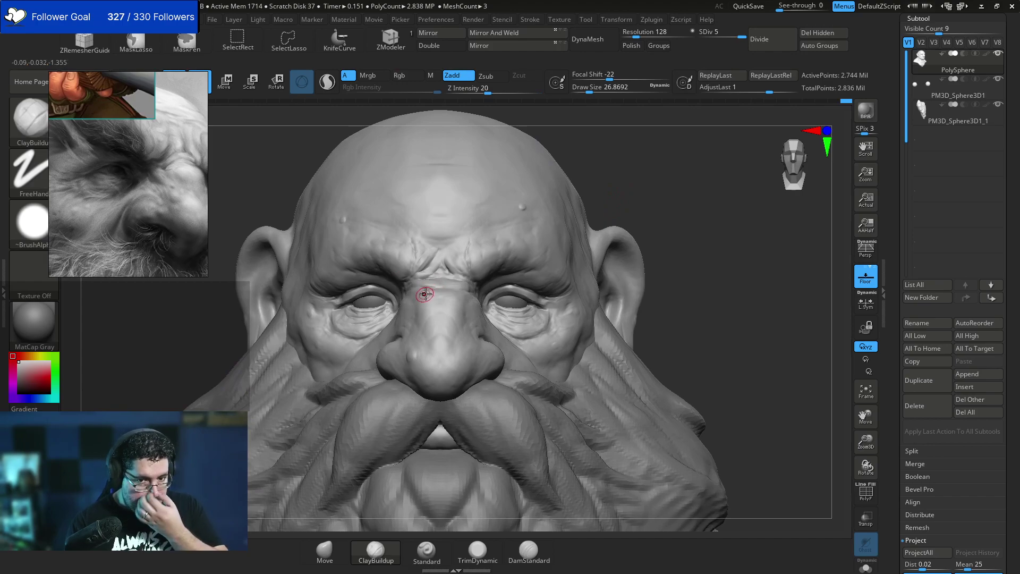
Reshape the eye openings and surrounding face with the Move brush, using draw sizes of about 136 and 318.
{"action": "key", "text": "b"}
{"action": "key", "text": "m"}
{"action": "key", "text": "v"}
{"action": "key", "text": "space"}
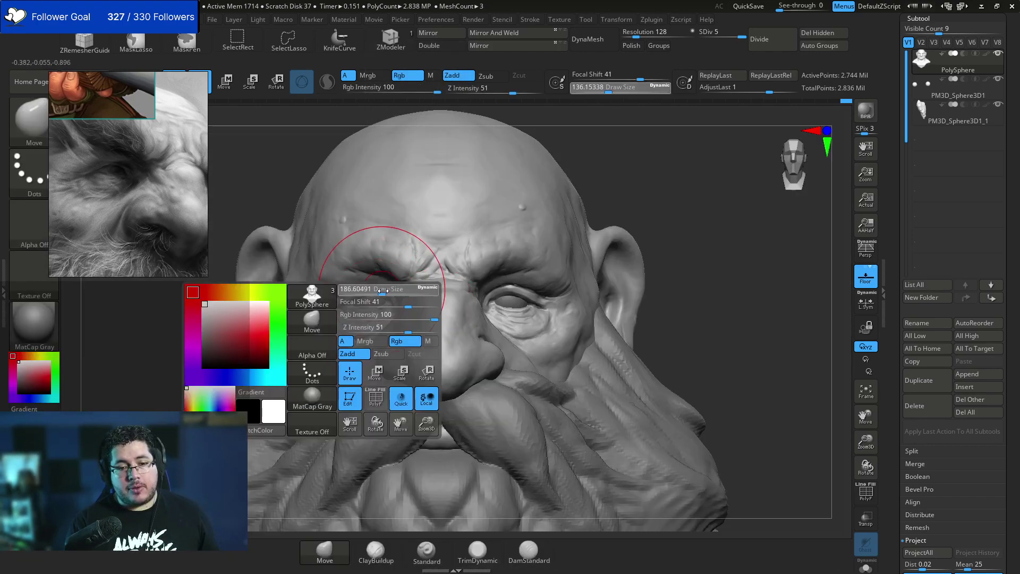
{"action": "left_click_drag", "start_coordinate": [349, 270], "coordinate": [350, 282]}
{"action": "key", "text": "]"}
{"action": "mouse_move", "coordinate": [667, 175]}
{"action": "left_mouse_down"}
{"action": "mouse_move", "coordinate": [640, 255]}
{"action": "mouse_move", "coordinate": [585, 249]}
{"action": "left_mouse_up"}
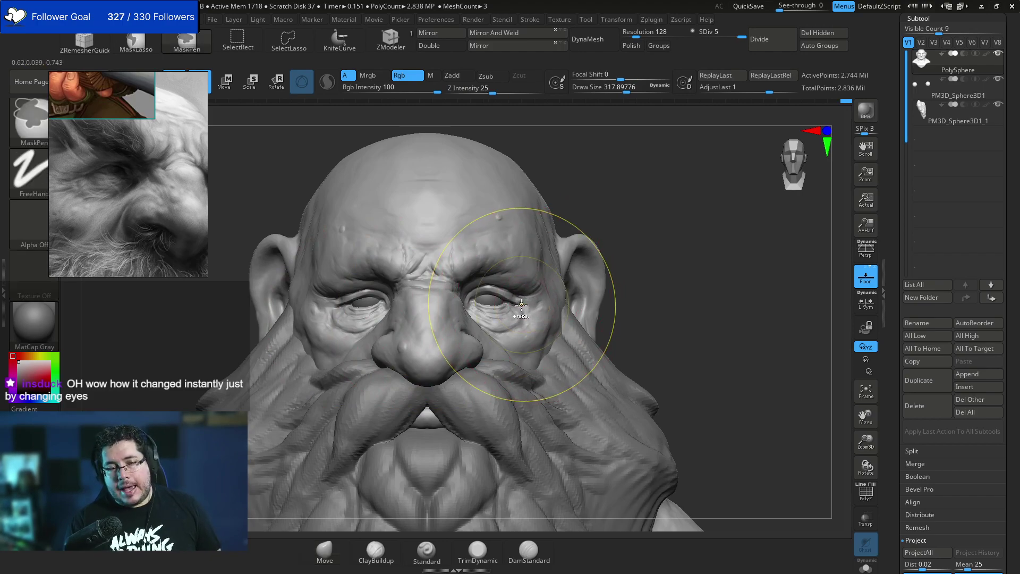
Undo the last Move strokes and readjust the eye and brow area at a draw size of about 83.
{"action": "key", "text": "ctrl+z"}
{"action": "key", "text": "ctrl+z"}
{"action": "key", "text": "s"}
{"action": "mouse_move", "coordinate": [649, 273]}
{"action": "left_mouse_down"}
{"action": "mouse_move", "coordinate": [627, 250]}
{"action": "mouse_move", "coordinate": [674, 295]}
{"action": "left_mouse_up"}
{"action": "key", "text": "s"}
{"action": "key", "text": "s"}
{"action": "left_click_drag", "start_coordinate": [661, 250], "coordinate": [635, 241]}
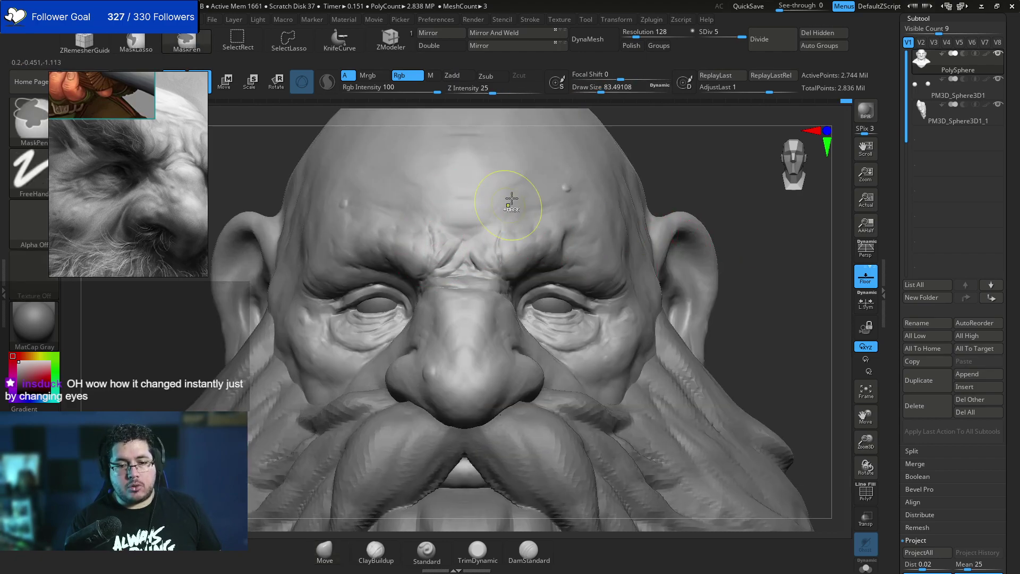
{"action": "key", "text": "ctrl+z"}
Build up the nose bridge between the brows with ClayBuildup at a draw size of about 51.
{"action": "key", "text": "b"}
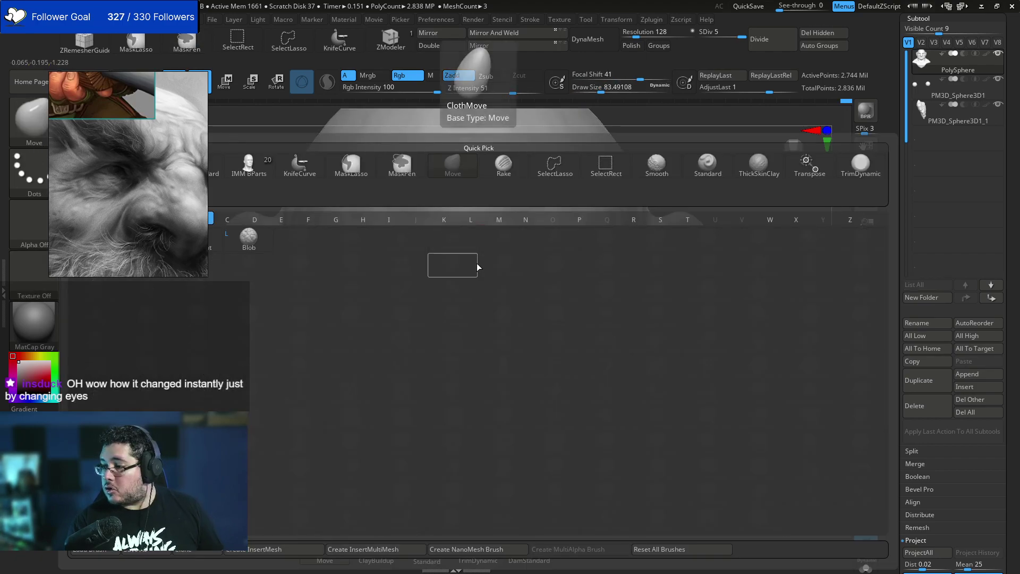
{"action": "key", "text": "c"}
{"action": "key", "text": "b"}
Select the eyeballs, shift them slightly in their sockets, and make the head the active subtool again.
{"action": "left_click_drag", "start_coordinate": [747, 210], "coordinate": [699, 233], "text": "alt"}
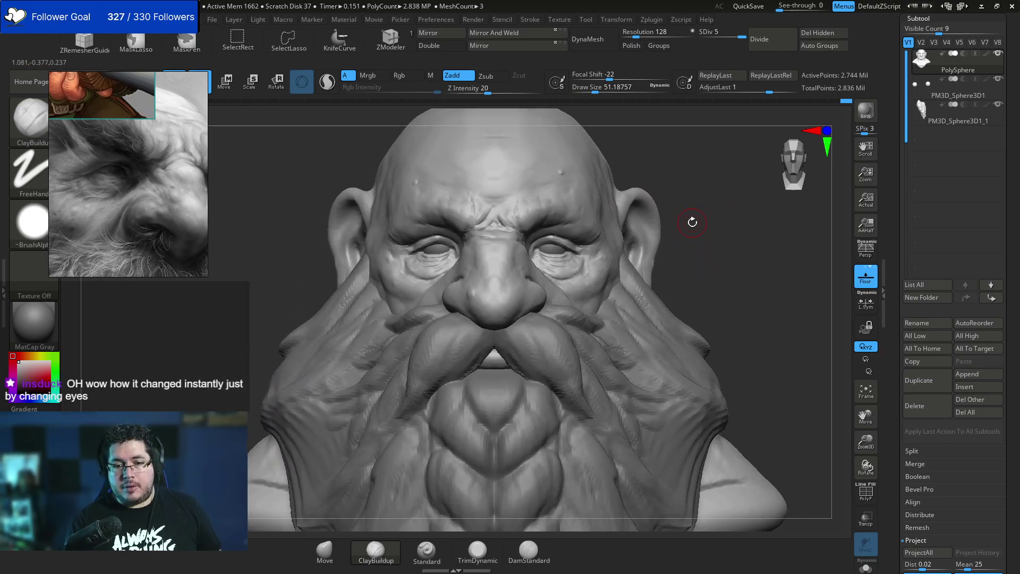
{"action": "mouse_move", "coordinate": [686, 198]}
{"action": "left_mouse_down"}
{"action": "mouse_move", "coordinate": [723, 262]}
{"action": "mouse_move", "coordinate": [738, 218]}
{"action": "mouse_move", "coordinate": [717, 176]}
{"action": "left_mouse_up"}
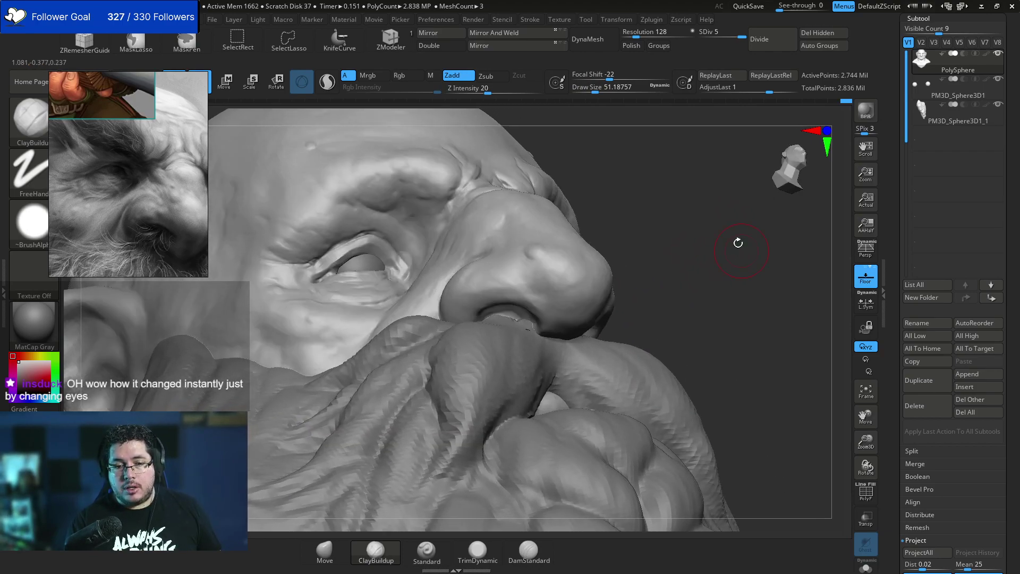
{"action": "left_click", "coordinate": [360, 272], "text": "alt"}
{"action": "left_click_drag", "start_coordinate": [625, 207], "coordinate": [649, 221], "text": "shift"}
{"action": "key", "text": "w"}
{"action": "left_click_drag", "start_coordinate": [402, 262], "coordinate": [408, 263]}
{"action": "key", "text": "q"}
{"action": "mouse_move", "coordinate": [578, 230]}
{"action": "left_mouse_down"}
{"action": "mouse_move", "coordinate": [534, 229]}
{"action": "mouse_move", "coordinate": [544, 240]}
{"action": "left_mouse_up"}
{"action": "left_click", "coordinate": [395, 263], "text": "alt"}
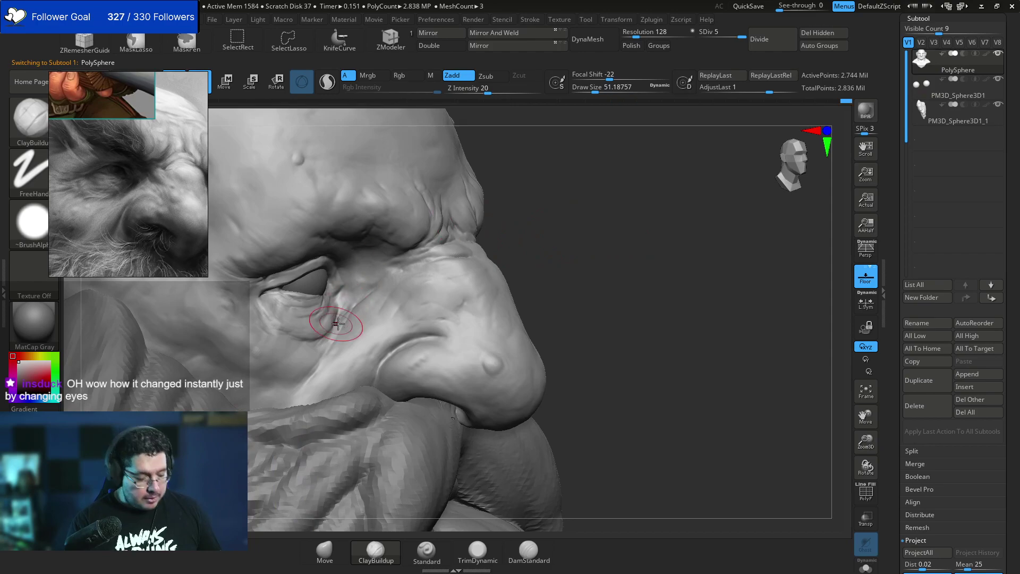
Fit the eyelids and inner eye corner around the eyeball with the Move brush at draw sizes of about 177, 116 and 136.
{"action": "key", "text": "b"}
{"action": "key", "text": "m"}
{"action": "key", "text": "v"}
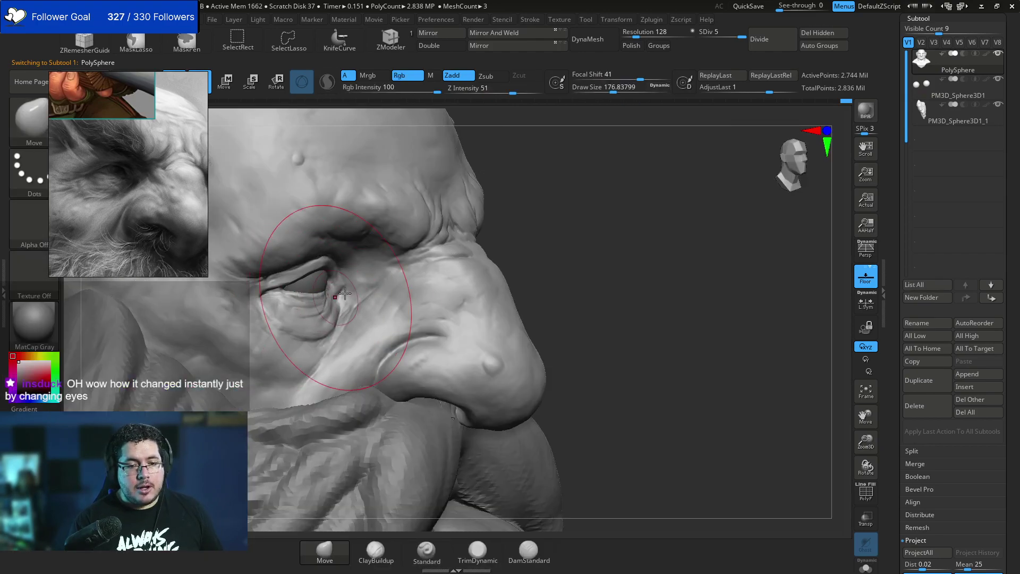
{"action": "key", "text": "s"}
{"action": "left_click_drag", "start_coordinate": [337, 297], "coordinate": [324, 299]}
{"action": "right_click_drag", "start_coordinate": [399, 264], "coordinate": [339, 311]}
{"action": "key", "text": "s"}
{"action": "left_click_drag", "start_coordinate": [336, 293], "coordinate": [328, 289]}
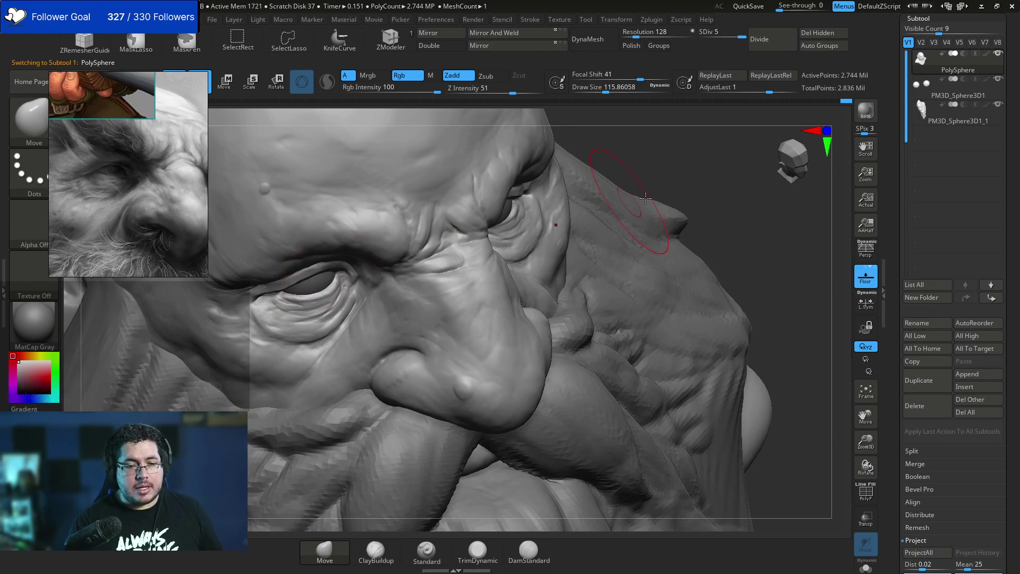
{"action": "key", "text": "ctrl"}
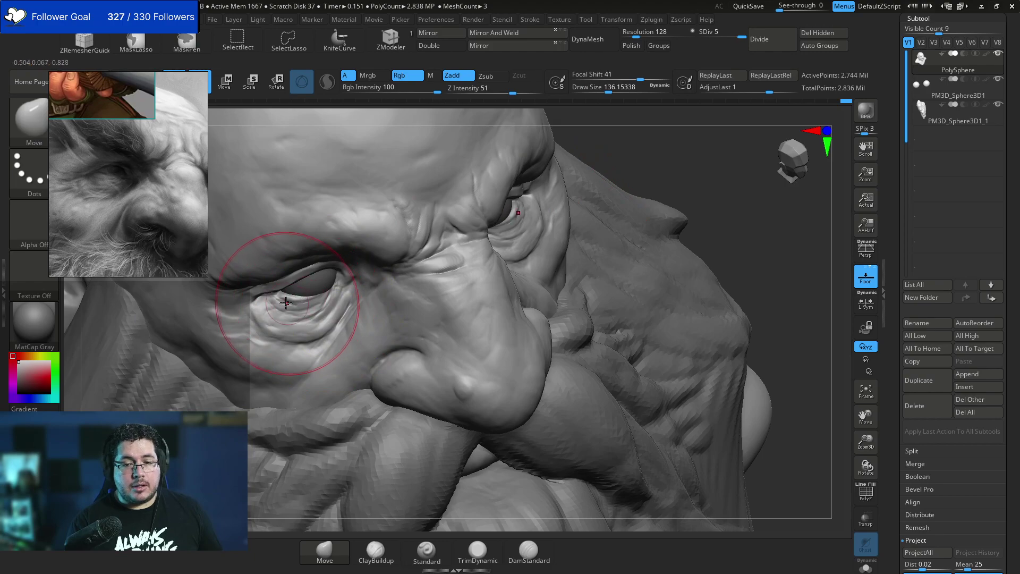
{"action": "left_click_drag", "start_coordinate": [319, 301], "coordinate": [328, 301]}
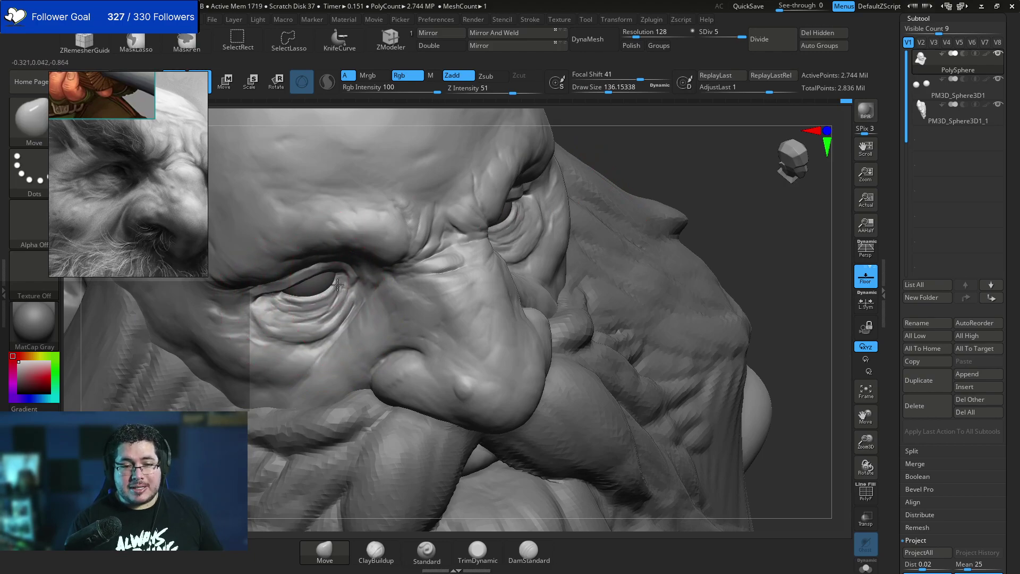
Refine the eyelid shape from the side and below with the Move brush at a draw size of about 132.
{"action": "mouse_move", "coordinate": [706, 208]}
{"action": "left_mouse_down"}
{"action": "mouse_move", "coordinate": [707, 195]}
{"action": "mouse_move", "coordinate": [731, 223]}
{"action": "mouse_move", "coordinate": [578, 224]}
{"action": "left_mouse_up"}
{"action": "key", "text": "space"}
{"action": "left_click_drag", "start_coordinate": [496, 222], "coordinate": [449, 229]}
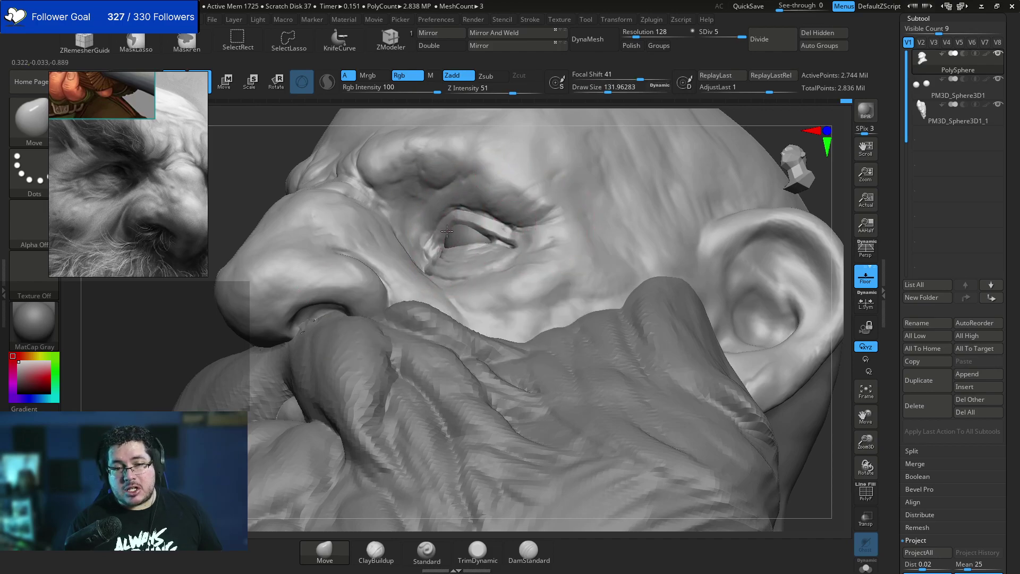
{"action": "mouse_move", "coordinate": [189, 353]}
{"action": "left_mouse_down"}
{"action": "mouse_move", "coordinate": [198, 395]}
{"action": "mouse_move", "coordinate": [210, 390]}
{"action": "left_mouse_up"}
{"action": "mouse_move", "coordinate": [531, 256]}
{"action": "right_mouse_down"}
{"action": "mouse_move", "coordinate": [603, 244]}
{"action": "mouse_move", "coordinate": [595, 284]}
{"action": "right_mouse_up"}
{"action": "key", "text": "space"}
{"action": "left_click_drag", "start_coordinate": [607, 243], "coordinate": [584, 243]}
{"action": "key", "text": "space"}
Carve fine creases around the eyelids and outer eye corner with DamStandard at draw sizes of about 16 and 25.
{"action": "key", "text": "b"}
{"action": "key", "text": "d"}
{"action": "key", "text": "s"}
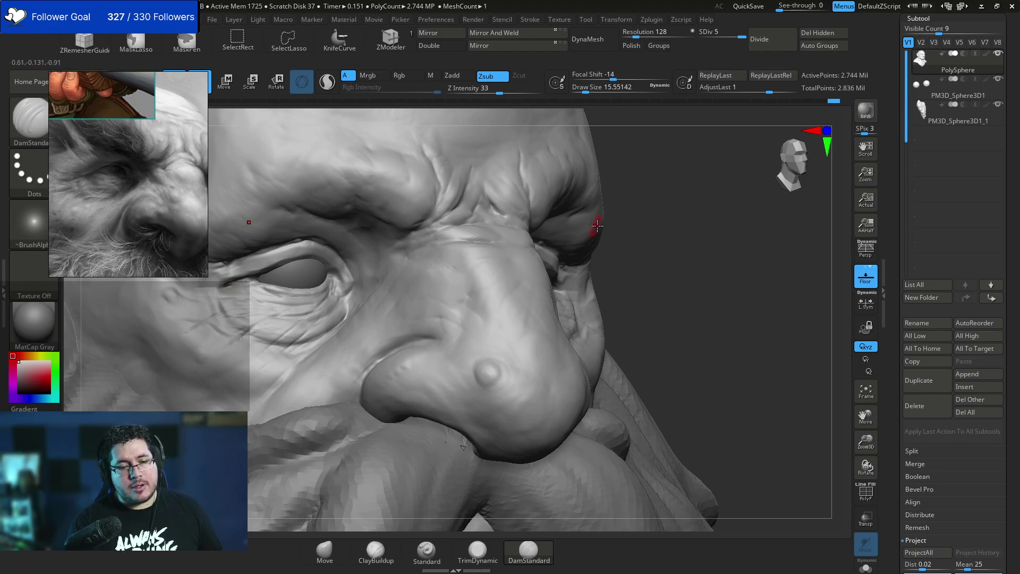
{"action": "left_click_drag", "start_coordinate": [631, 261], "coordinate": [606, 256]}
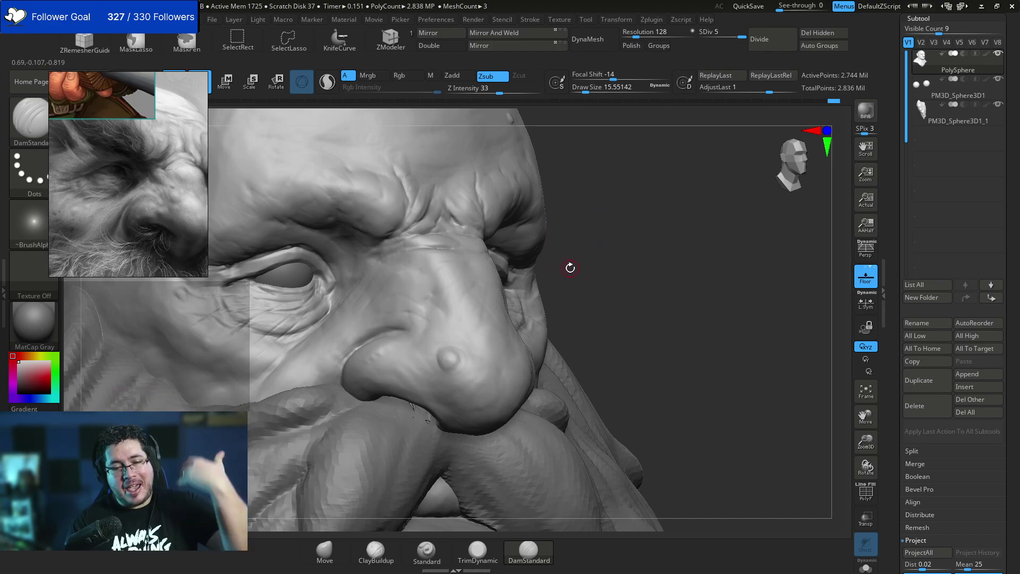
{"action": "mouse_move", "coordinate": [606, 282]}
{"action": "left_mouse_down"}
{"action": "mouse_move", "coordinate": [590, 266]}
{"action": "mouse_move", "coordinate": [515, 271]}
{"action": "mouse_move", "coordinate": [480, 250]}
{"action": "left_mouse_up"}
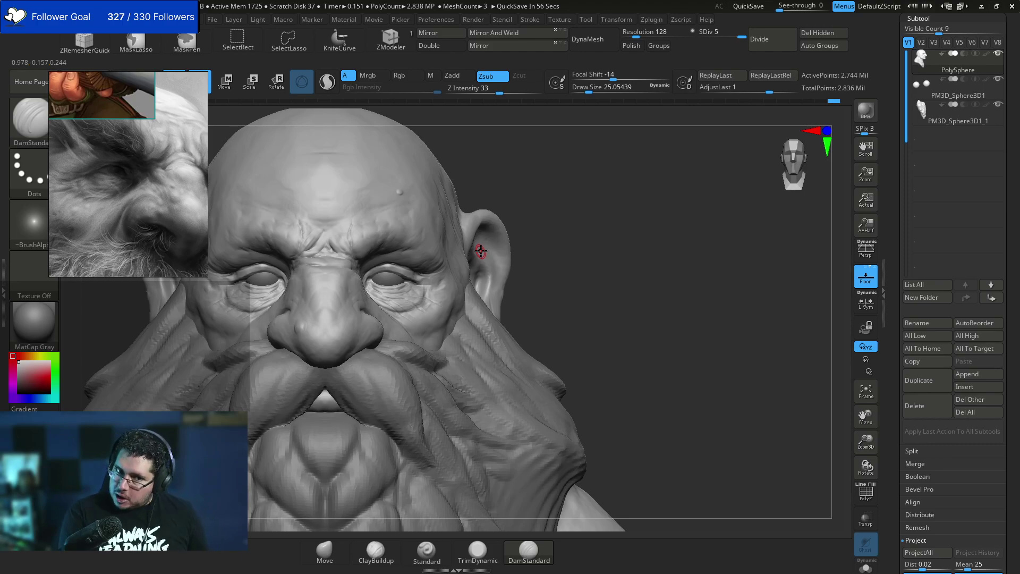
{"action": "mouse_move", "coordinate": [587, 314]}
{"action": "left_mouse_down"}
{"action": "mouse_move", "coordinate": [603, 327]}
{"action": "mouse_move", "coordinate": [597, 334]}
{"action": "left_mouse_up"}
Build up the nostril wing and side of the nose with ClayBuildup at a draw size of about 46.
{"action": "key", "text": "b"}
{"action": "key", "text": "c"}
{"action": "key", "text": "b"}
{"action": "left_click_drag", "start_coordinate": [360, 333], "coordinate": [355, 310]}
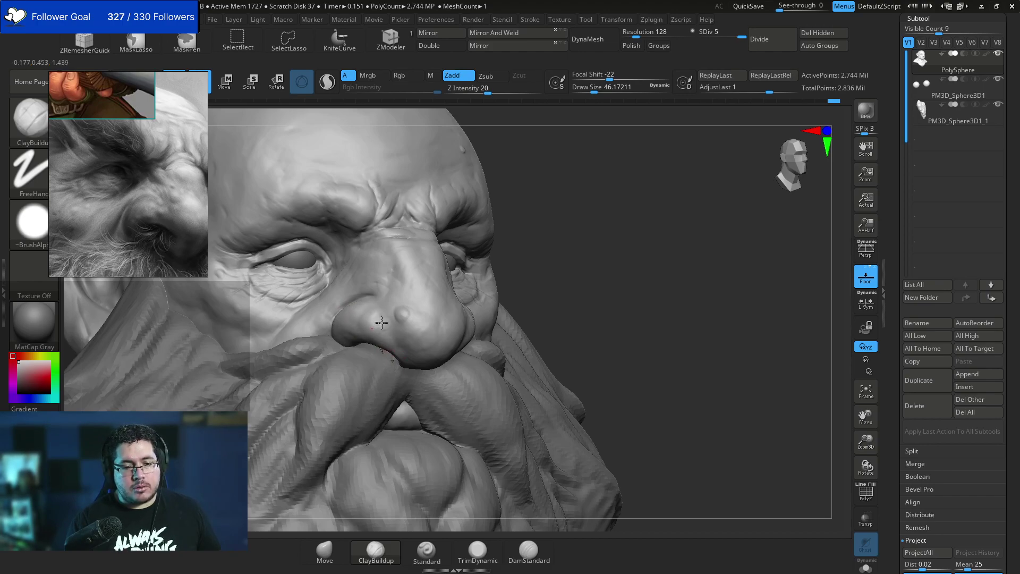
{"action": "left_click_drag", "start_coordinate": [504, 258], "coordinate": [531, 260]}
{"action": "left_click_drag", "start_coordinate": [633, 230], "coordinate": [690, 234]}
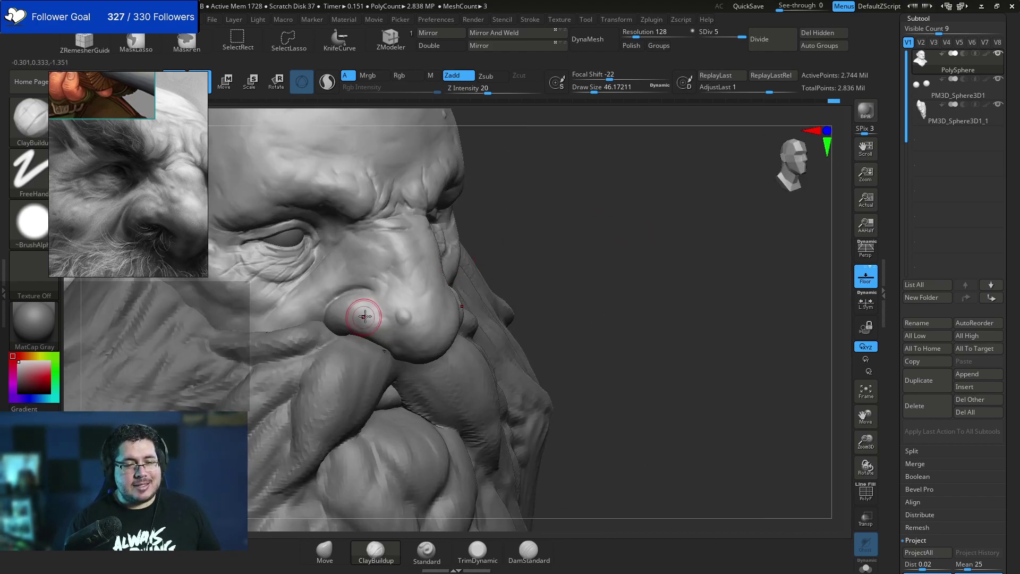
{"action": "left_click_drag", "start_coordinate": [486, 294], "coordinate": [511, 274]}
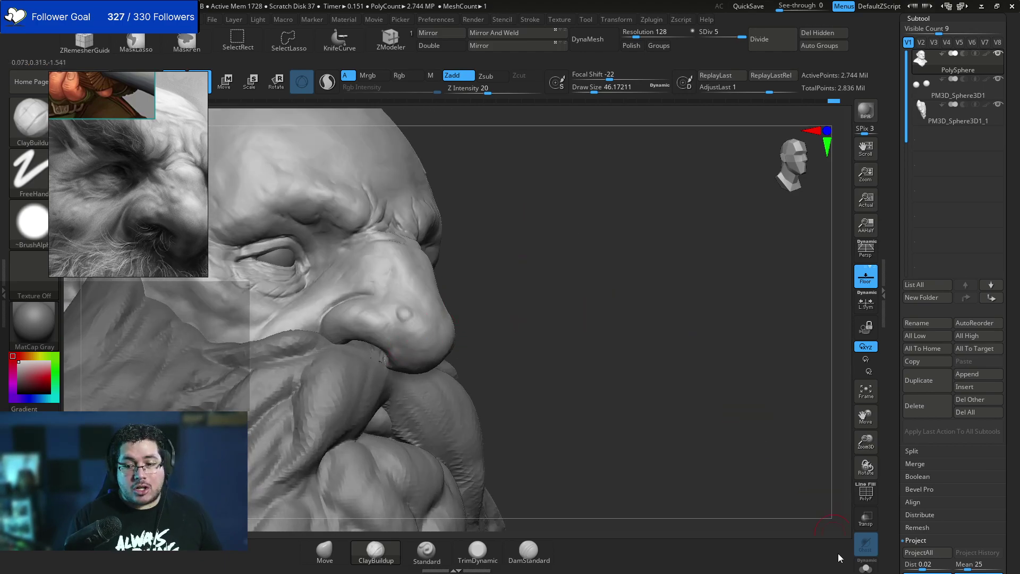
Isolate the head without the beard and build up the cheek around the nostril with ClayBuildup at draw sizes of about 68 and 39.
{"action": "left_click_drag", "start_coordinate": [859, 570], "coordinate": [729, 471]}
{"action": "left_click_drag", "start_coordinate": [483, 298], "coordinate": [471, 303]}
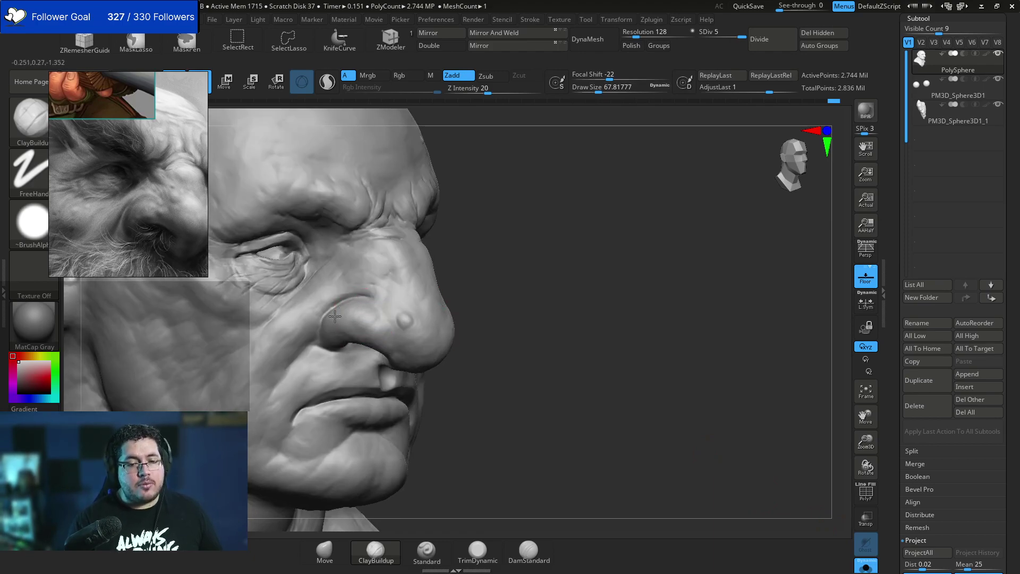
{"action": "key", "text": "space"}
{"action": "key", "text": "space"}
{"action": "left_click_drag", "start_coordinate": [346, 313], "coordinate": [335, 317]}
{"action": "left_click_drag", "start_coordinate": [475, 281], "coordinate": [530, 261]}
Carve the nasolabial fold from the nostril down the cheek with DamStandard at a draw size of about 27.
{"action": "key", "text": "b"}
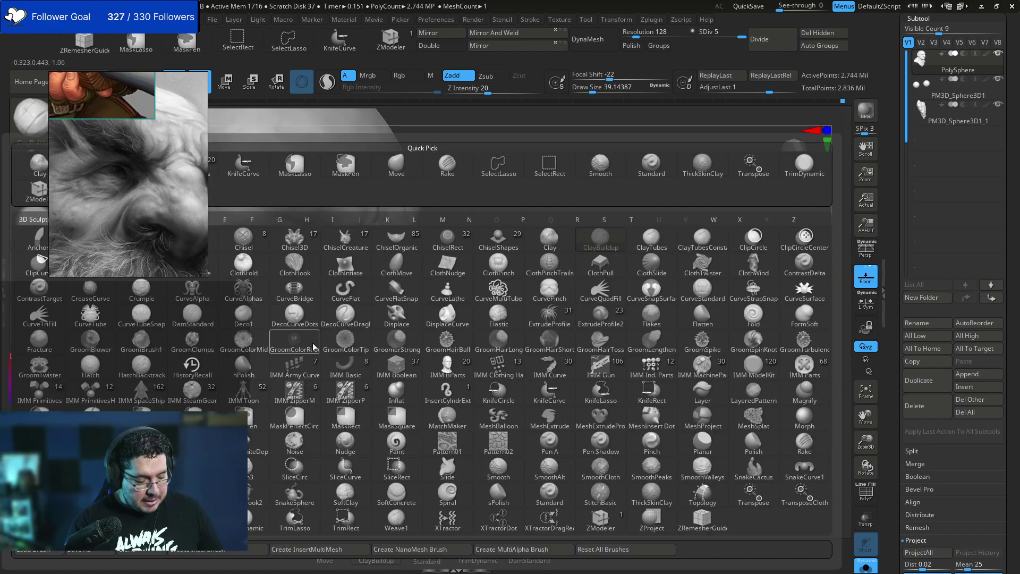
{"action": "key", "text": "d"}
{"action": "key", "text": "s"}
{"action": "key", "text": "space"}
{"action": "left_click_drag", "start_coordinate": [314, 327], "coordinate": [309, 327]}
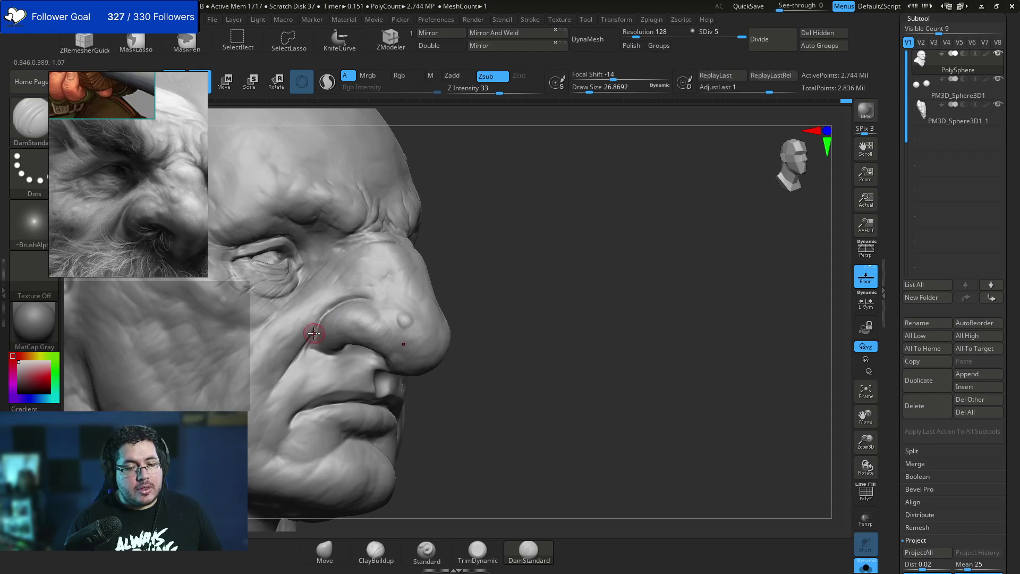
{"action": "left_click_drag", "start_coordinate": [507, 267], "coordinate": [465, 257]}
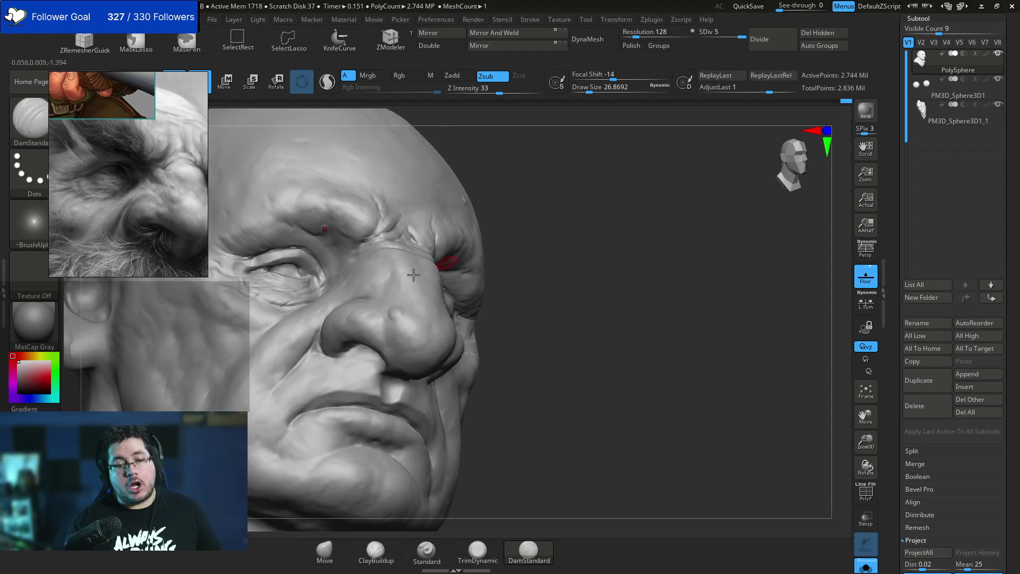
{"action": "key", "text": "space"}
{"action": "left_click_drag", "start_coordinate": [306, 352], "coordinate": [310, 352]}
Build up and soften the nasolabial fold beside the nostril with ClayBuildup at a draw size of about 46.
{"action": "key", "text": "b"}
{"action": "key", "text": "c"}
{"action": "key", "text": "b"}
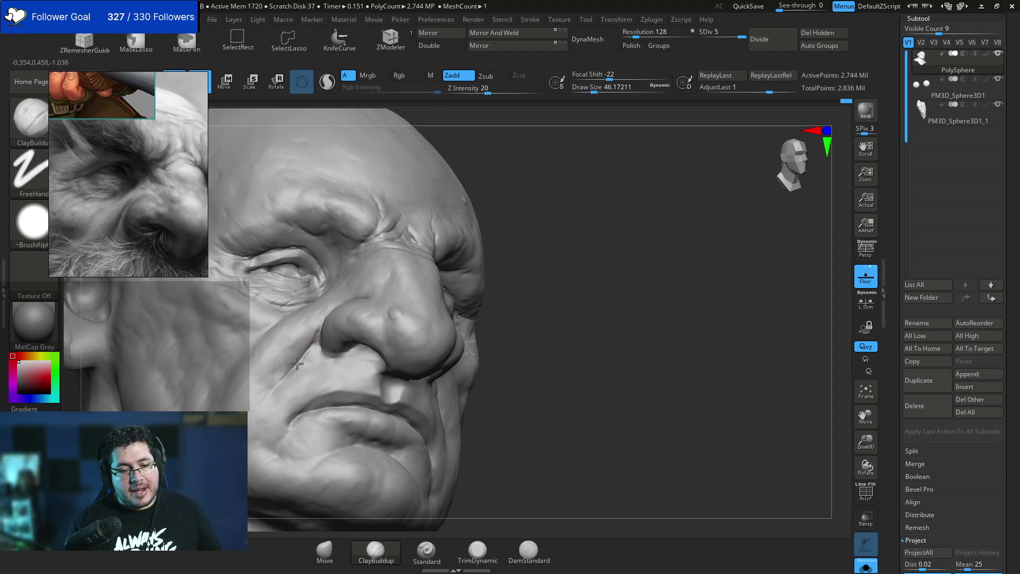
{"action": "mouse_move", "coordinate": [600, 329]}
{"action": "left_mouse_down"}
{"action": "mouse_move", "coordinate": [504, 327]}
{"action": "mouse_move", "coordinate": [598, 349]}
{"action": "mouse_move", "coordinate": [616, 335]}
{"action": "left_mouse_up"}
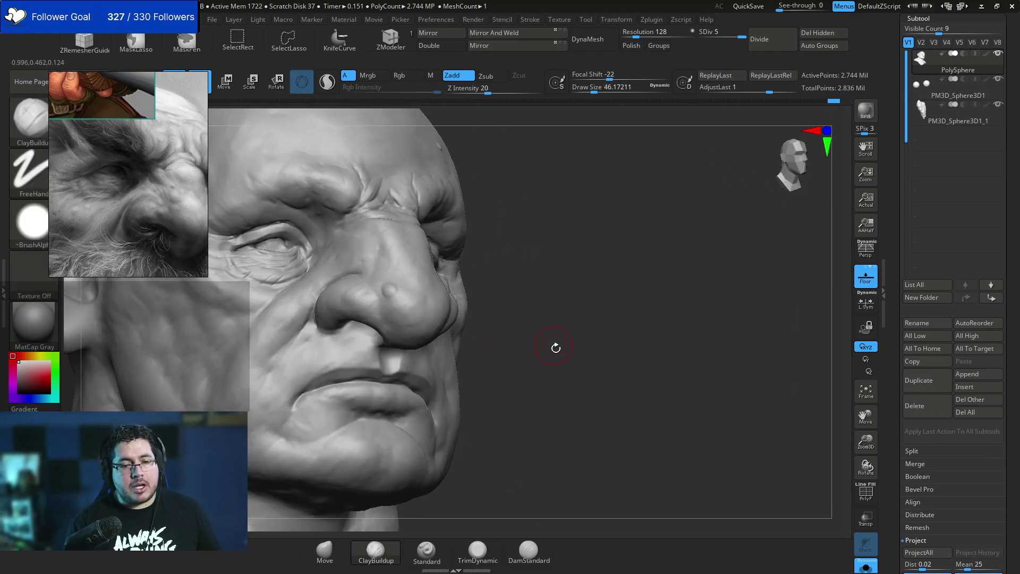
{"action": "left_click_drag", "start_coordinate": [554, 346], "coordinate": [557, 357]}
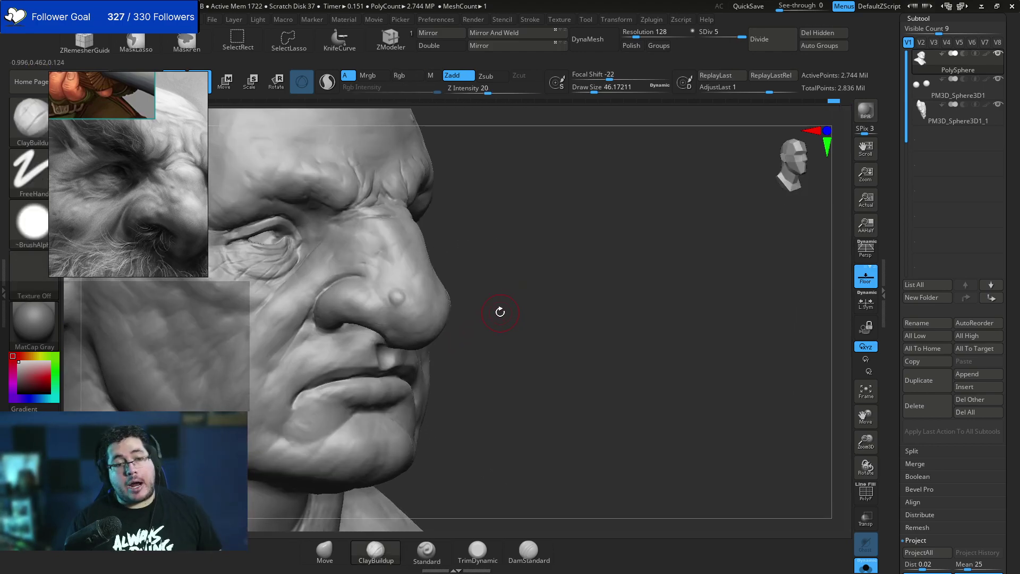
Carve creases around the outer brow and upper eyelid fold with DamStandard at a draw size of 28.75.
{"action": "left_click_drag", "start_coordinate": [500, 312], "coordinate": [341, 170]}
{"action": "key", "text": "b"}
{"action": "key", "text": "d"}
{"action": "key", "text": "s"}
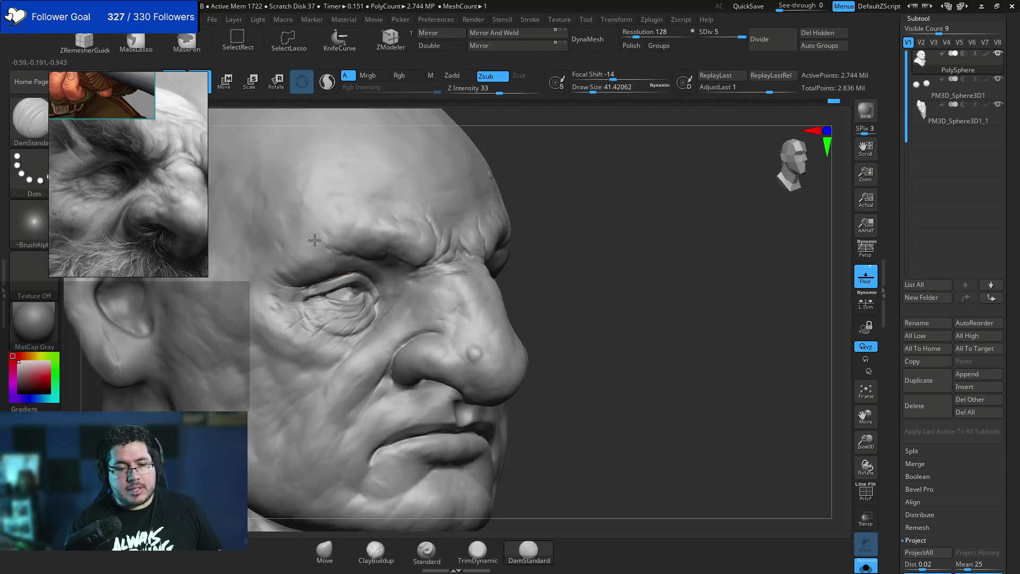
{"action": "key", "text": "space"}
{"action": "left_click_drag", "start_coordinate": [354, 263], "coordinate": [342, 254]}
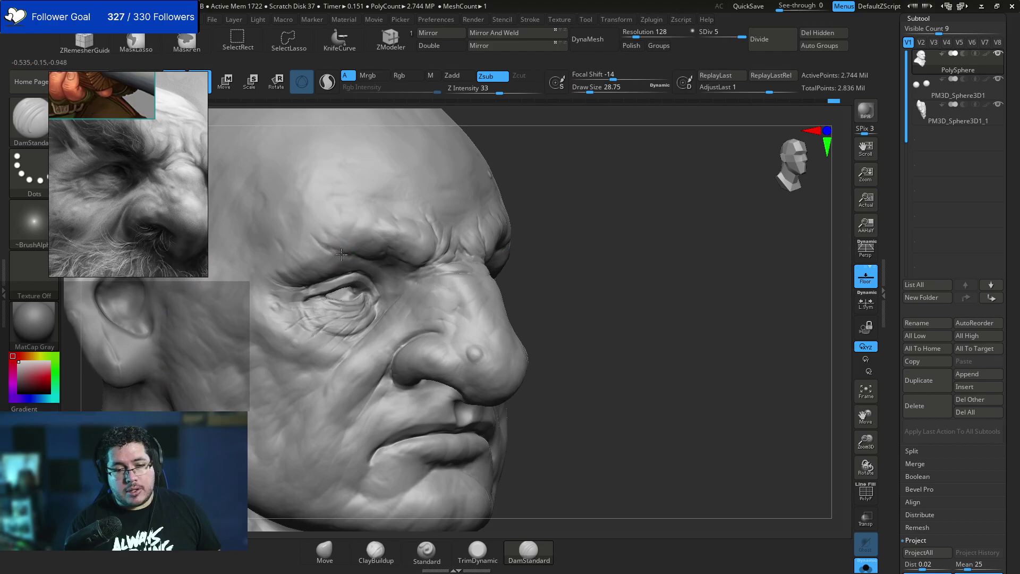
{"action": "left_click_drag", "start_coordinate": [552, 189], "coordinate": [364, 237]}
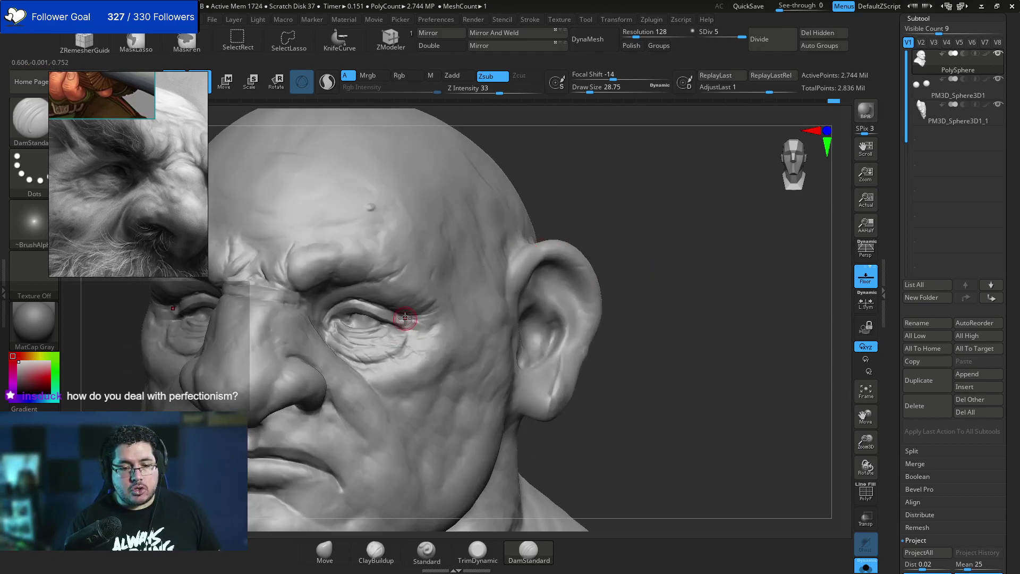
Build up the skin beside the outer eye corner with ClayBuildup at a draw size of about 35.
{"action": "key", "text": "space"}
{"action": "left_click_drag", "start_coordinate": [402, 322], "coordinate": [414, 326]}
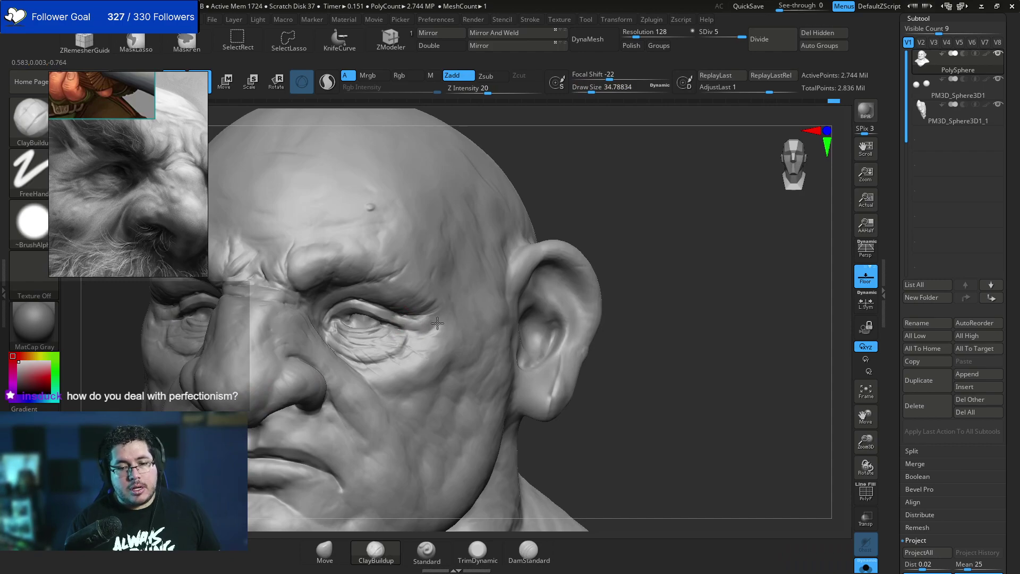
{"action": "left_click_drag", "start_coordinate": [623, 280], "coordinate": [657, 258], "text": "shift"}
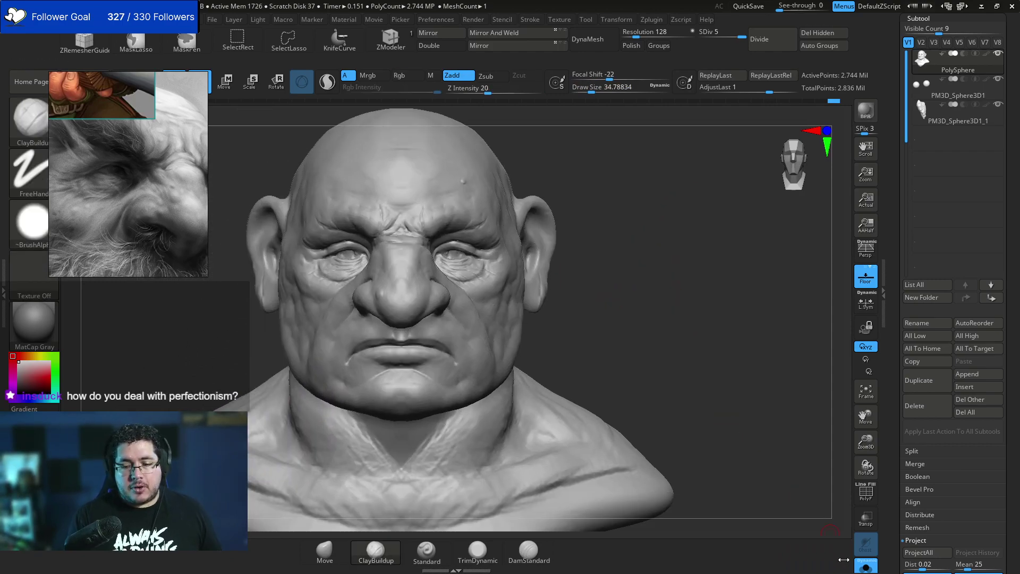
Bring the beard back into view and build up the upper side of the face with ClayBuildup at a draw size of about 71.
{"action": "left_click", "coordinate": [865, 566]}
{"action": "mouse_move", "coordinate": [672, 344]}
{"action": "left_mouse_down"}
{"action": "mouse_move", "coordinate": [706, 351]}
{"action": "mouse_move", "coordinate": [670, 367]}
{"action": "mouse_move", "coordinate": [679, 383]}
{"action": "left_mouse_up"}
{"action": "key", "text": "space"}
{"action": "mouse_move", "coordinate": [293, 272]}
{"action": "left_mouse_down"}
{"action": "mouse_move", "coordinate": [357, 304]}
{"action": "mouse_move", "coordinate": [338, 313]}
{"action": "mouse_move", "coordinate": [339, 304]}
{"action": "mouse_move", "coordinate": [301, 299]}
{"action": "left_mouse_up"}
{"action": "key", "text": "space"}
{"action": "left_click_drag", "start_coordinate": [574, 175], "coordinate": [628, 235], "text": "alt"}
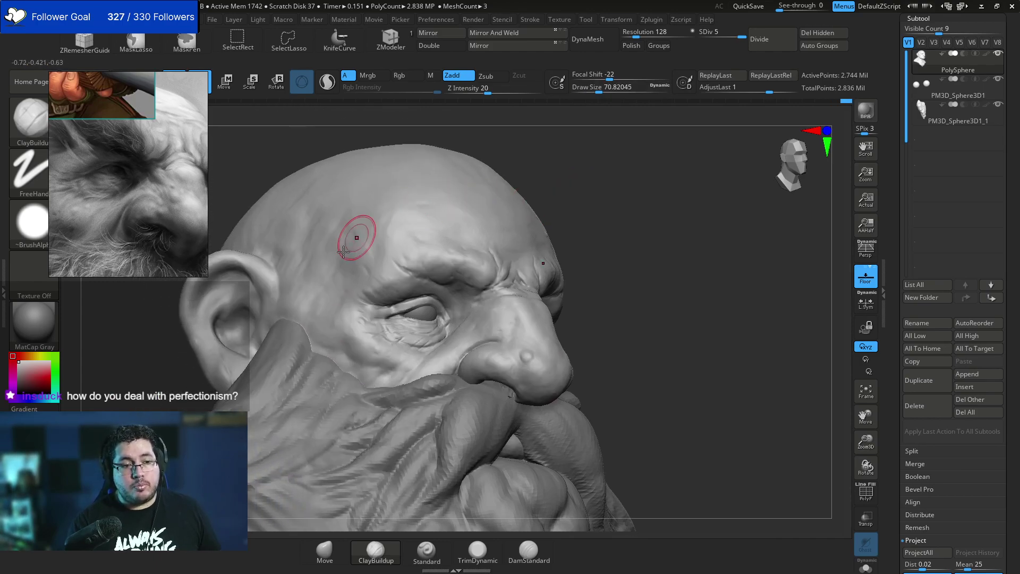
Sculpt the temple ridge between the brow and ear with ClayBuildup at draw sizes of about 97 and 77.
{"action": "key", "text": "space"}
{"action": "left_click_drag", "start_coordinate": [352, 260], "coordinate": [368, 253]}
{"action": "mouse_move", "coordinate": [555, 196]}
{"action": "left_mouse_down"}
{"action": "mouse_move", "coordinate": [578, 202]}
{"action": "mouse_move", "coordinate": [587, 234]}
{"action": "left_mouse_up"}
{"action": "mouse_move", "coordinate": [378, 300]}
{"action": "left_mouse_down"}
{"action": "mouse_move", "coordinate": [362, 322]}
{"action": "mouse_move", "coordinate": [372, 290]}
{"action": "mouse_move", "coordinate": [359, 268]}
{"action": "left_mouse_up"}
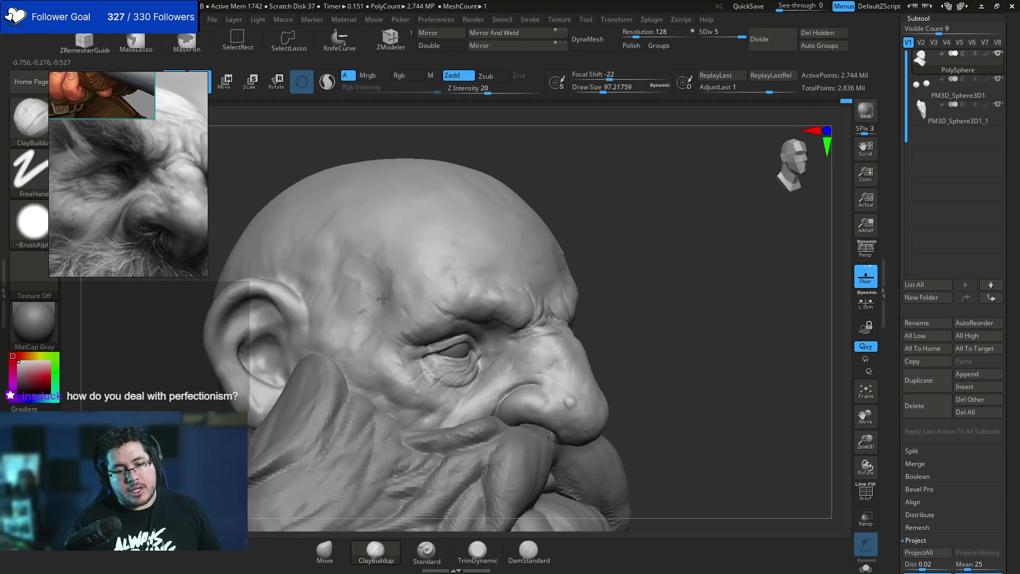
{"action": "mouse_move", "coordinate": [383, 306]}
{"action": "left_mouse_down"}
{"action": "mouse_move", "coordinate": [349, 262]}
{"action": "mouse_move", "coordinate": [350, 329]}
{"action": "left_mouse_up"}
{"action": "key", "text": "bracketleft"}
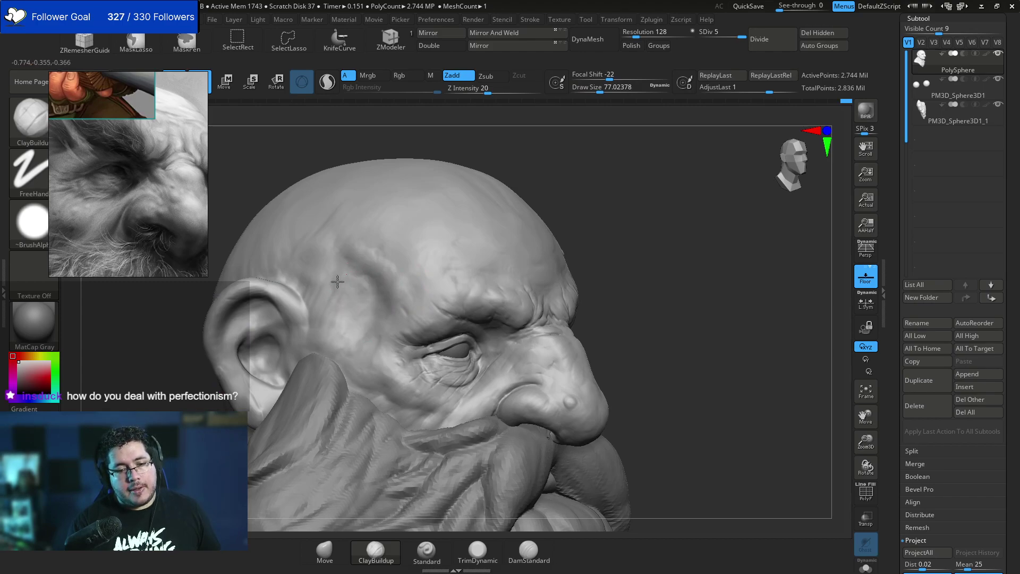
{"action": "mouse_move", "coordinate": [599, 187]}
{"action": "left_mouse_down", "text": "alt"}
{"action": "mouse_move", "coordinate": [608, 232]}
{"action": "mouse_move", "coordinate": [587, 213]}
{"action": "left_mouse_up", "text": "alt"}
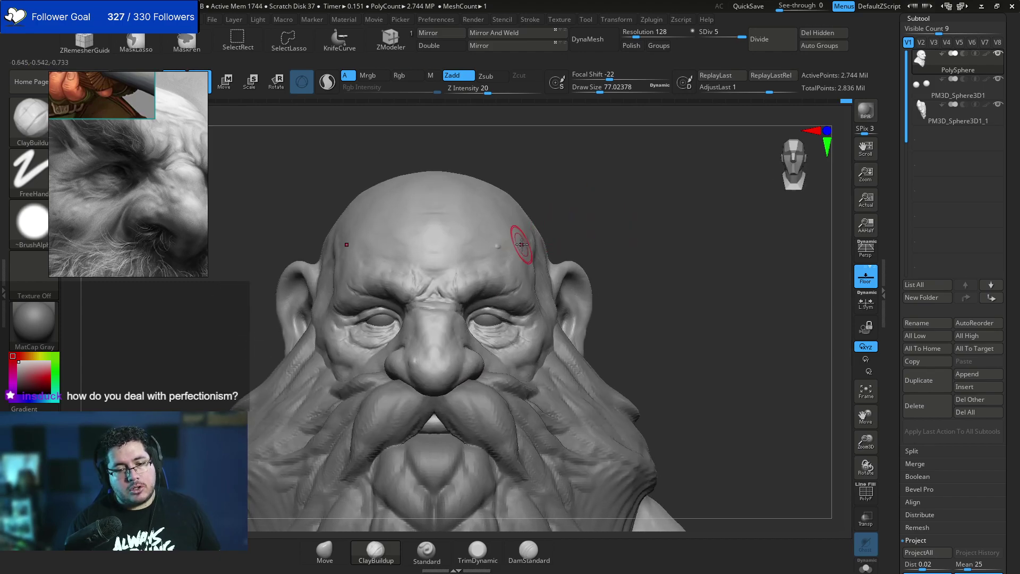
{"action": "mouse_move", "coordinate": [566, 249]}
{"action": "left_mouse_down"}
{"action": "mouse_move", "coordinate": [496, 250]}
{"action": "mouse_move", "coordinate": [514, 248]}
{"action": "left_mouse_up"}
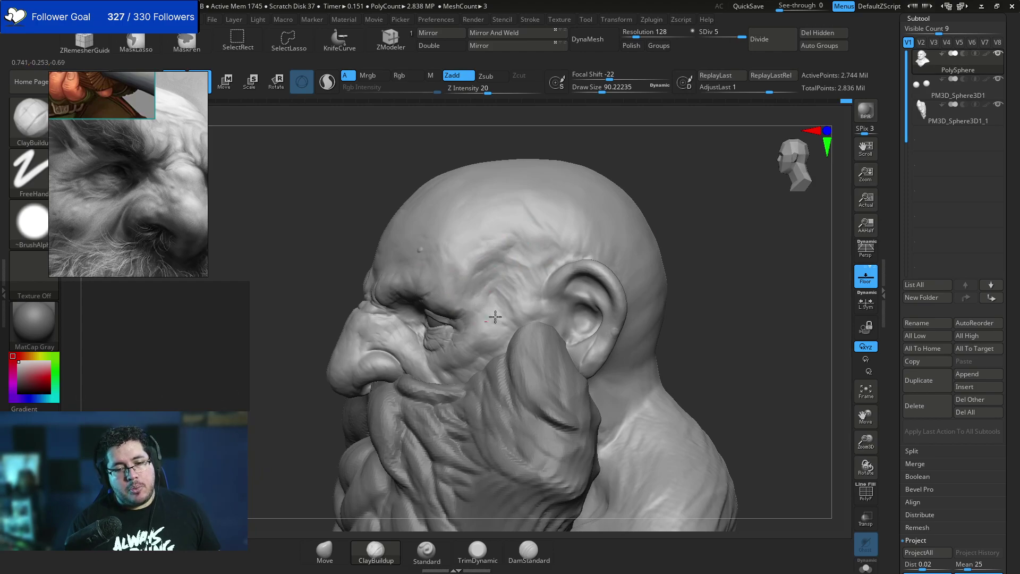
Build up and blend the temple beside the outer brow with ClayBuildup at a draw size of about 90.
{"action": "mouse_move", "coordinate": [596, 187]}
{"action": "left_mouse_down"}
{"action": "mouse_move", "coordinate": [510, 232]}
{"action": "mouse_move", "coordinate": [349, 268]}
{"action": "left_mouse_up"}
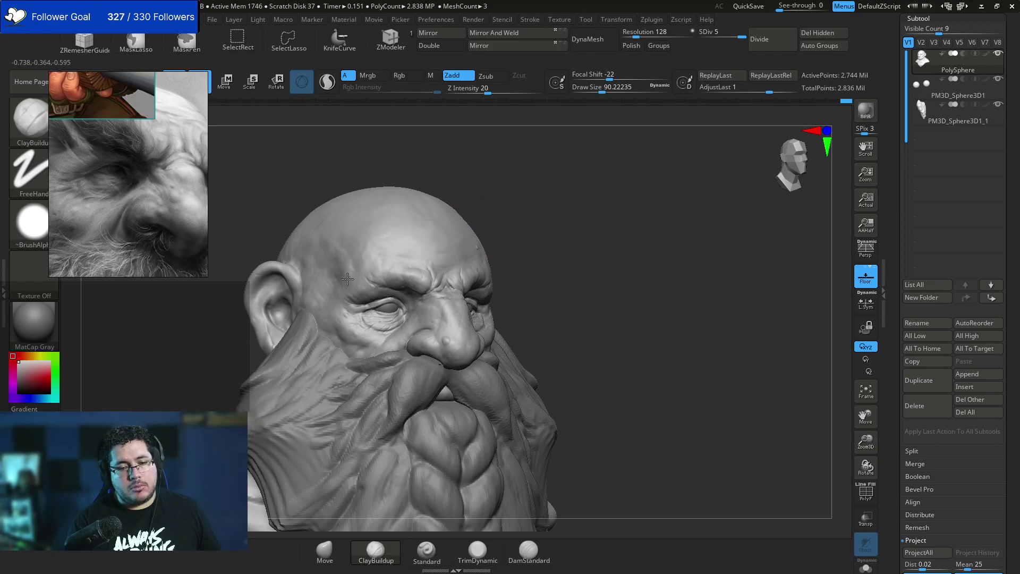
{"action": "left_click_drag", "start_coordinate": [347, 255], "coordinate": [321, 246]}
{"action": "left_click_drag", "start_coordinate": [337, 281], "coordinate": [307, 257]}
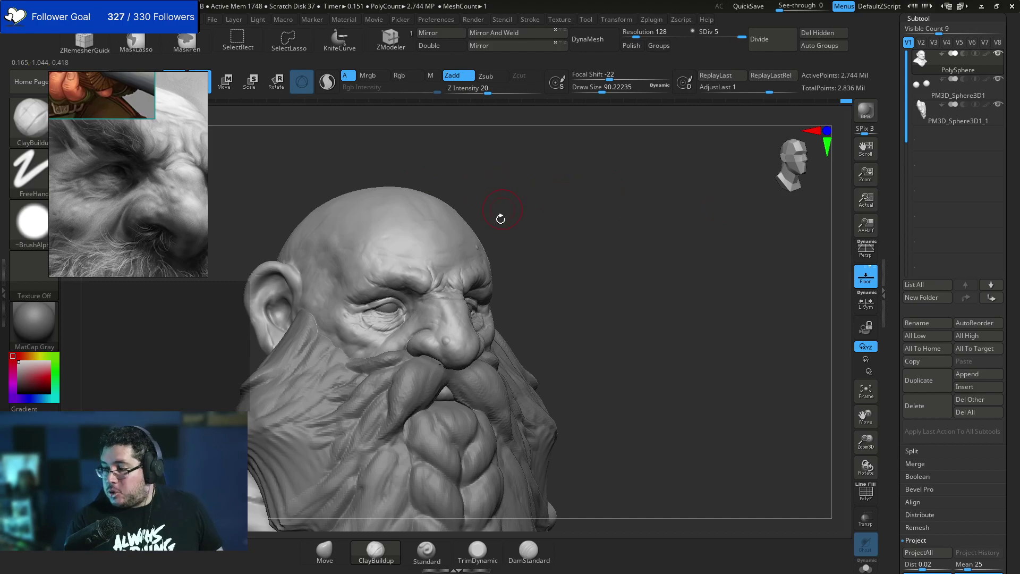
{"action": "left_click_drag", "start_coordinate": [554, 301], "coordinate": [544, 320]}
{"action": "scroll", "coordinate": [555, 287], "scroll_direction": "up", "scroll_amount": 3}
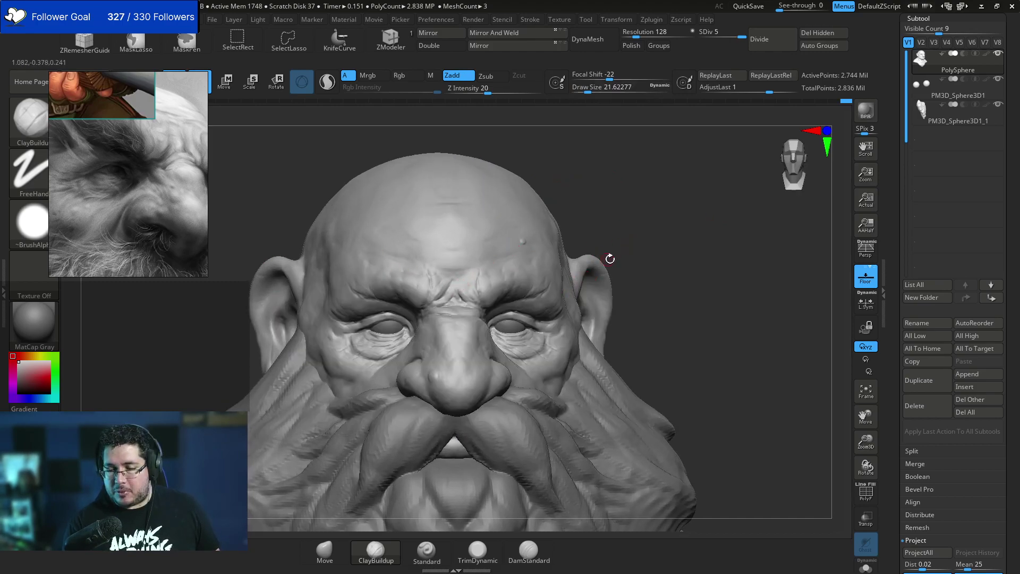
{"action": "scroll", "coordinate": [624, 246], "scroll_direction": "up", "scroll_amount": 2}
{"action": "scroll", "coordinate": [645, 238], "scroll_direction": "up", "scroll_amount": 2}
{"action": "mouse_move", "coordinate": [645, 238]}
{"action": "left_mouse_down"}
{"action": "mouse_move", "coordinate": [614, 269]}
{"action": "mouse_move", "coordinate": [520, 245]}
{"action": "left_mouse_up"}
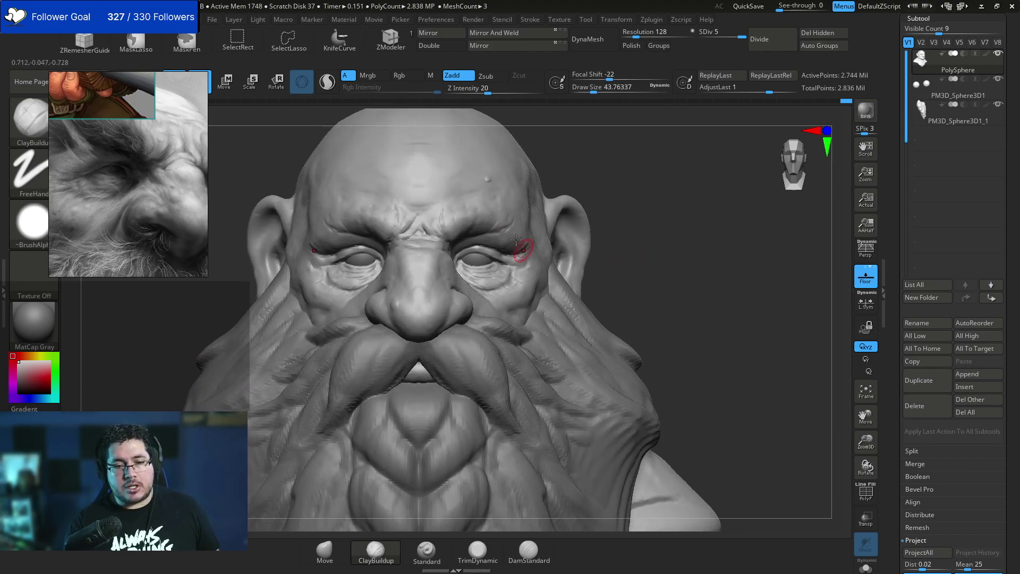
Adjust the shape of the face around the nose bridge and eyes with the Move brush at draw sizes of about 158 and 71.
{"action": "key", "text": "b"}
{"action": "key", "text": "m"}
{"action": "key", "text": "v"}
{"action": "left_click_drag", "start_coordinate": [451, 299], "coordinate": [519, 285]}
{"action": "key", "text": "space"}
{"action": "left_click_drag", "start_coordinate": [398, 321], "coordinate": [406, 318]}
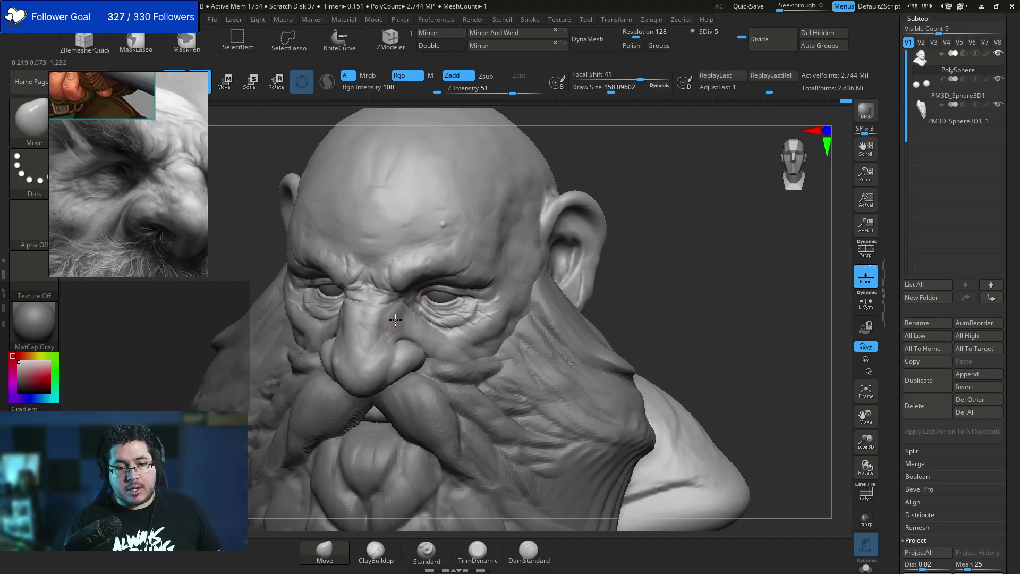
{"action": "left_click_drag", "start_coordinate": [650, 257], "coordinate": [408, 314]}
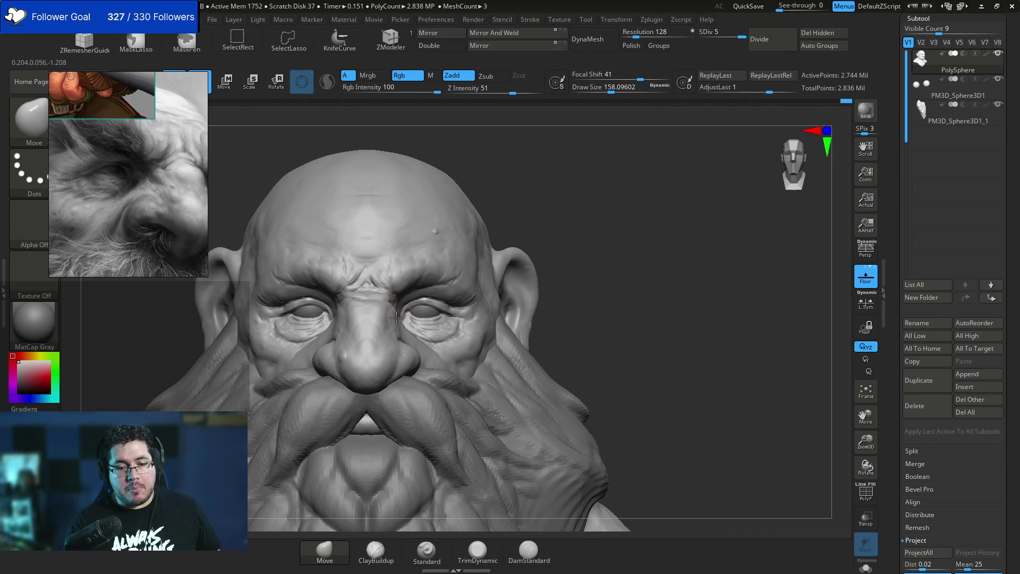
{"action": "mouse_move", "coordinate": [569, 277]}
{"action": "left_mouse_down", "text": "alt"}
{"action": "mouse_move", "coordinate": [553, 273]}
{"action": "mouse_move", "coordinate": [567, 287]}
{"action": "mouse_move", "coordinate": [539, 295]}
{"action": "left_mouse_up", "text": "alt"}
{"action": "key", "text": "space"}
{"action": "left_click_drag", "start_coordinate": [539, 293], "coordinate": [581, 362], "text": "alt"}
{"action": "mouse_move", "coordinate": [632, 273]}
{"action": "left_mouse_down", "text": "shift"}
{"action": "mouse_move", "coordinate": [574, 266]}
{"action": "mouse_move", "coordinate": [571, 223]}
{"action": "left_mouse_up", "text": "shift"}
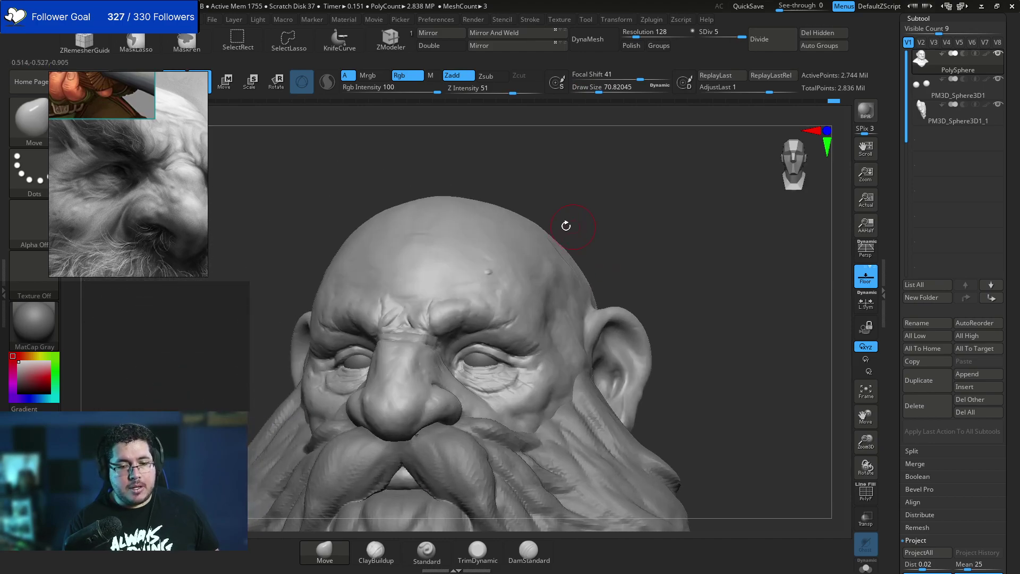
Build up the brow above the eye with ClayBuildup at a draw size of about 51.
{"action": "key", "text": "b"}
{"action": "key", "text": "c"}
{"action": "key", "text": "b"}
{"action": "key", "text": "space"}
{"action": "left_click_drag", "start_coordinate": [494, 303], "coordinate": [489, 303]}
{"action": "right_click_drag", "start_coordinate": [514, 230], "coordinate": [518, 255], "text": "alt"}
{"action": "key", "text": "space"}
{"action": "left_click_drag", "start_coordinate": [478, 314], "coordinate": [461, 339]}
{"action": "key", "text": "space"}
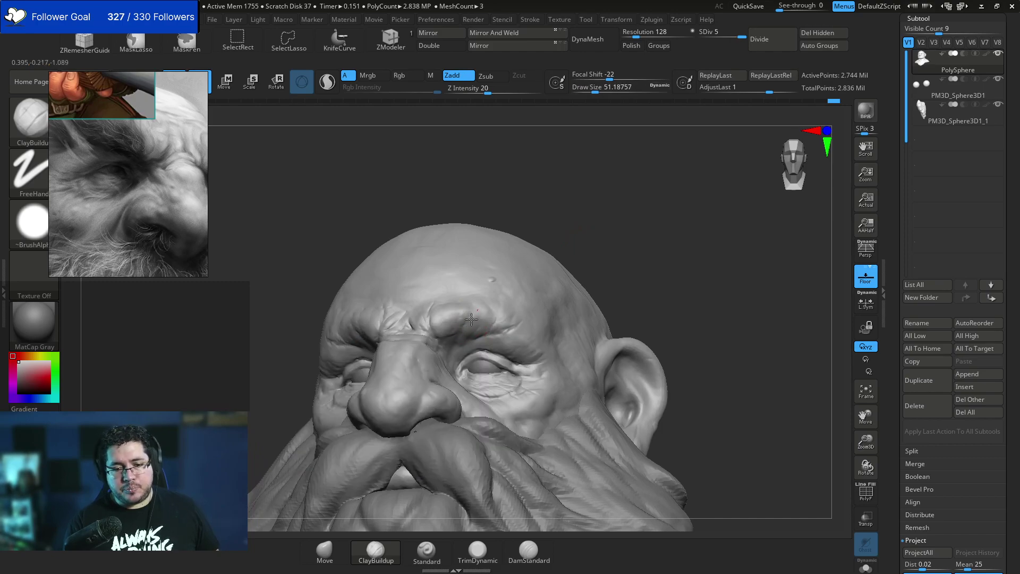
{"action": "left_click_drag", "start_coordinate": [554, 258], "coordinate": [473, 319]}
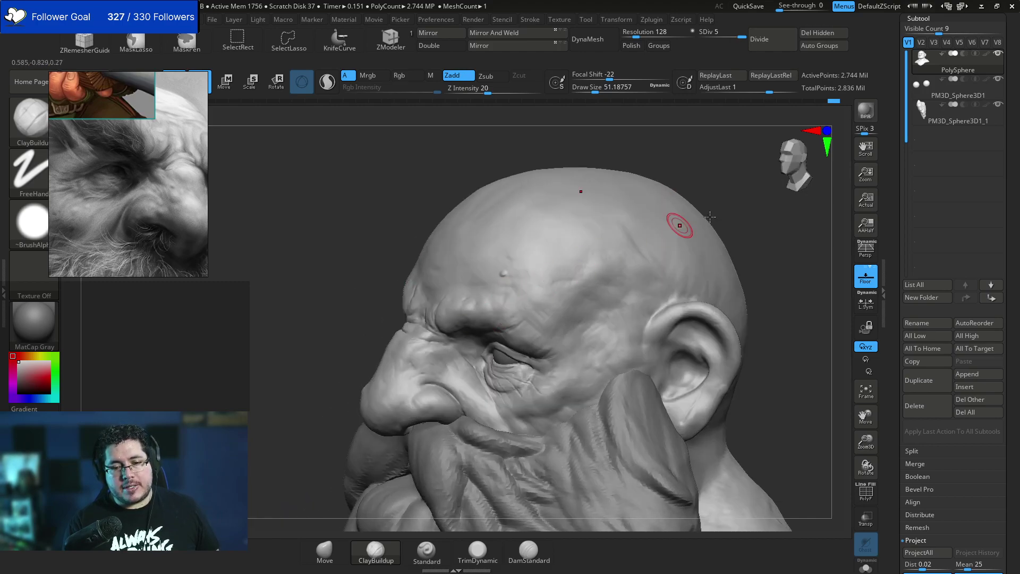
Refine the outer brow and the skin around the outer eye corner with ClayBuildup at the same draw size.
{"action": "left_click_drag", "start_coordinate": [701, 213], "coordinate": [681, 171]}
{"action": "left_click_drag", "start_coordinate": [606, 245], "coordinate": [647, 230], "text": "shift"}
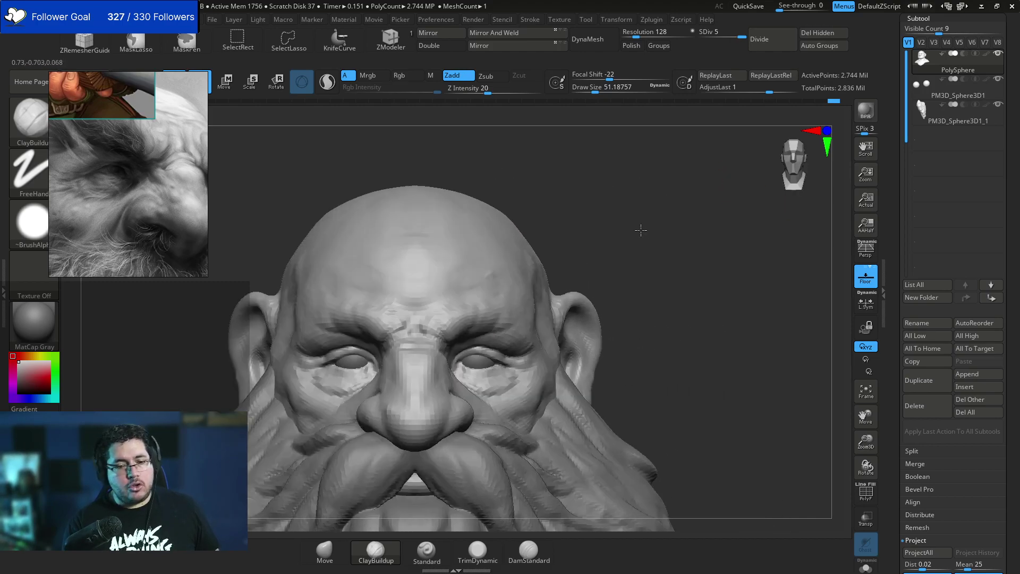
{"action": "right_click_drag", "start_coordinate": [499, 287], "coordinate": [506, 300], "text": "ctrl"}
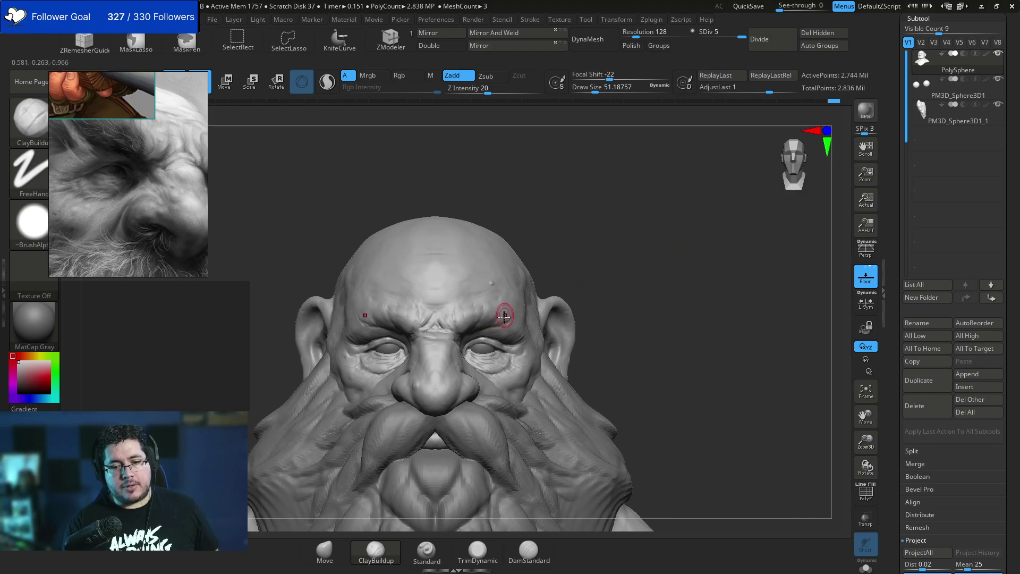
{"action": "left_click_drag", "start_coordinate": [590, 275], "coordinate": [587, 246], "text": "alt"}
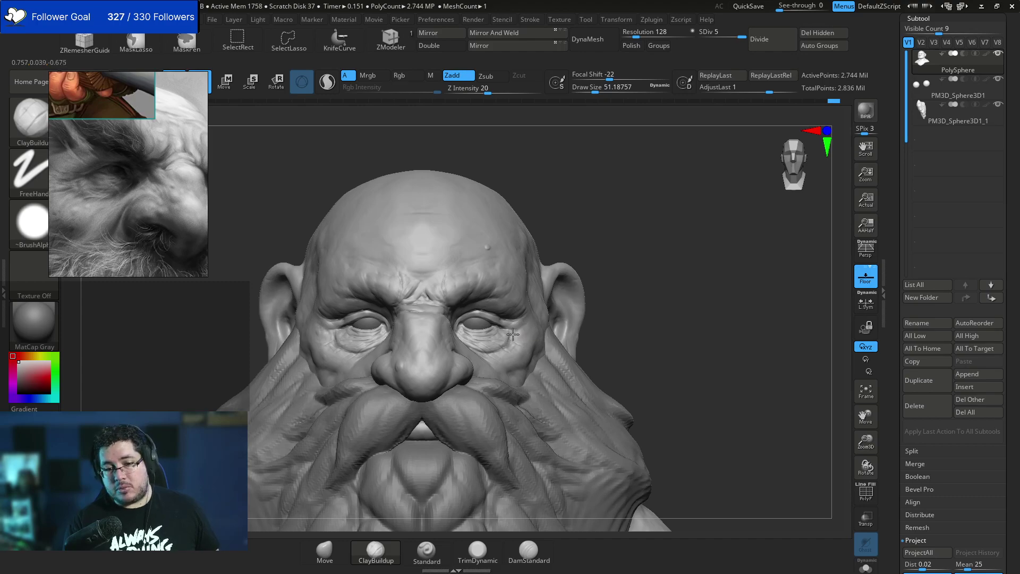
Build up the upper cheek between the nostril and moustache edge with ClayBuildup at a draw size of about 59.
{"action": "mouse_move", "coordinate": [609, 287]}
{"action": "left_mouse_down", "text": "alt"}
{"action": "mouse_move", "coordinate": [613, 242]}
{"action": "mouse_move", "coordinate": [639, 239]}
{"action": "left_mouse_up", "text": "alt"}
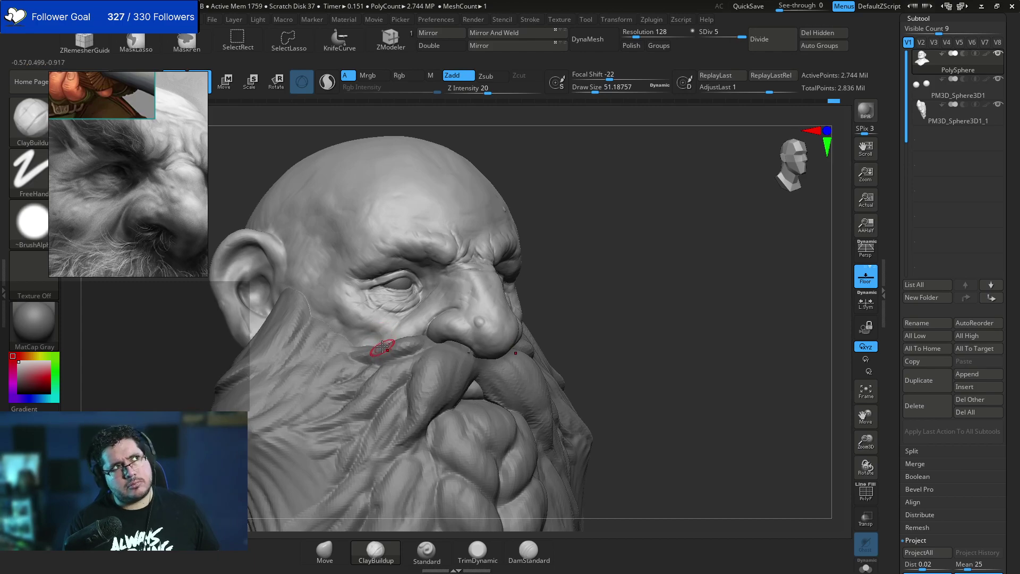
{"action": "key", "text": "space"}
{"action": "left_click_drag", "start_coordinate": [375, 344], "coordinate": [373, 347]}
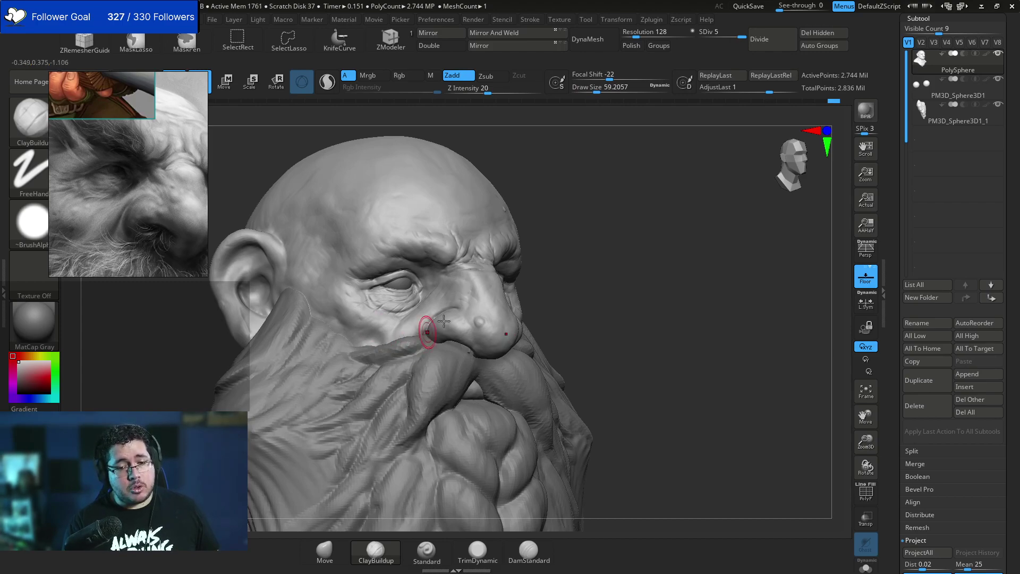
{"action": "left_click_drag", "start_coordinate": [566, 297], "coordinate": [507, 291], "text": "shift"}
Isolate the head without the beard and sculpt the cheek beside the nasolabial fold with ClayBuildup at a draw size of about 74.
{"action": "left_click_drag", "start_coordinate": [639, 301], "coordinate": [678, 391]}
{"action": "key", "text": "space"}
{"action": "left_click_drag", "start_coordinate": [542, 325], "coordinate": [545, 325]}
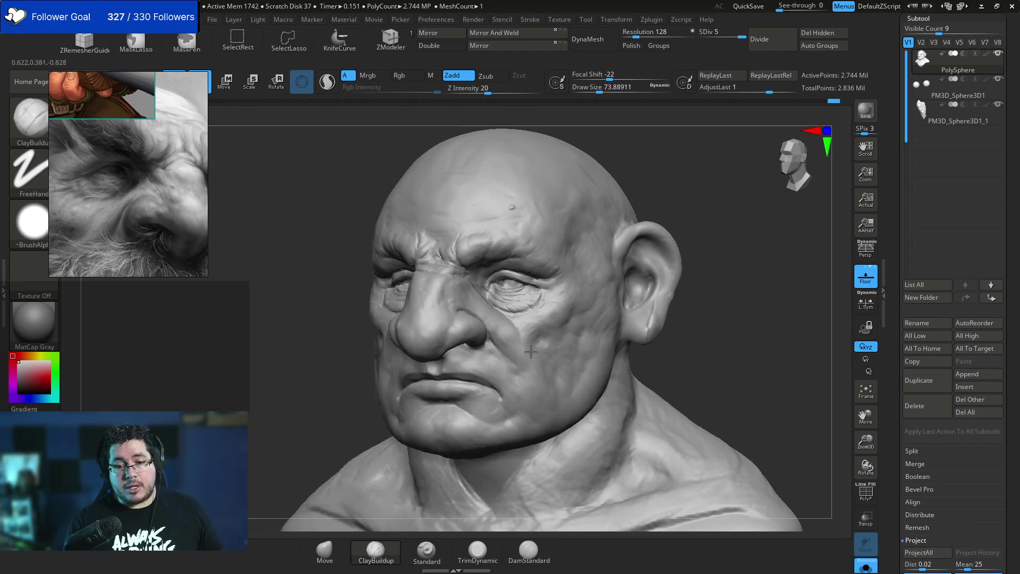
{"action": "left_click_drag", "start_coordinate": [555, 346], "coordinate": [550, 350]}
{"action": "mouse_move", "coordinate": [544, 342]}
{"action": "left_mouse_down"}
{"action": "mouse_move", "coordinate": [556, 328]}
{"action": "mouse_move", "coordinate": [535, 339]}
{"action": "left_mouse_up"}
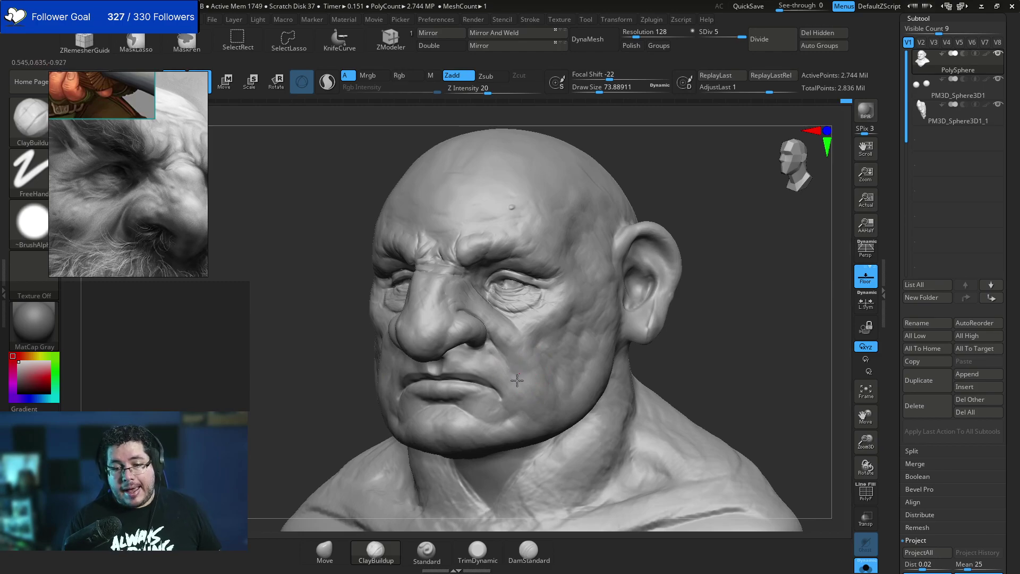
{"action": "left_click_drag", "start_coordinate": [712, 337], "coordinate": [656, 328], "text": "shift"}
Build up the cheekbone and side of the face in front of the ear with ClayBuildup at a draw size of about 87.
{"action": "left_click_drag", "start_coordinate": [621, 376], "coordinate": [696, 367]}
{"action": "key", "text": "space"}
{"action": "left_click_drag", "start_coordinate": [386, 313], "coordinate": [344, 295]}
{"action": "key", "text": "space"}
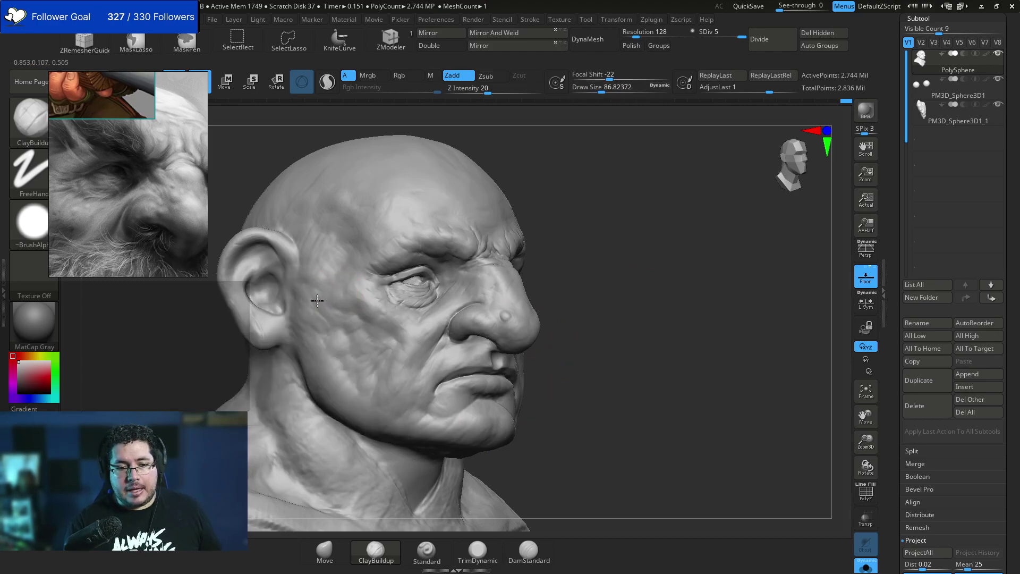
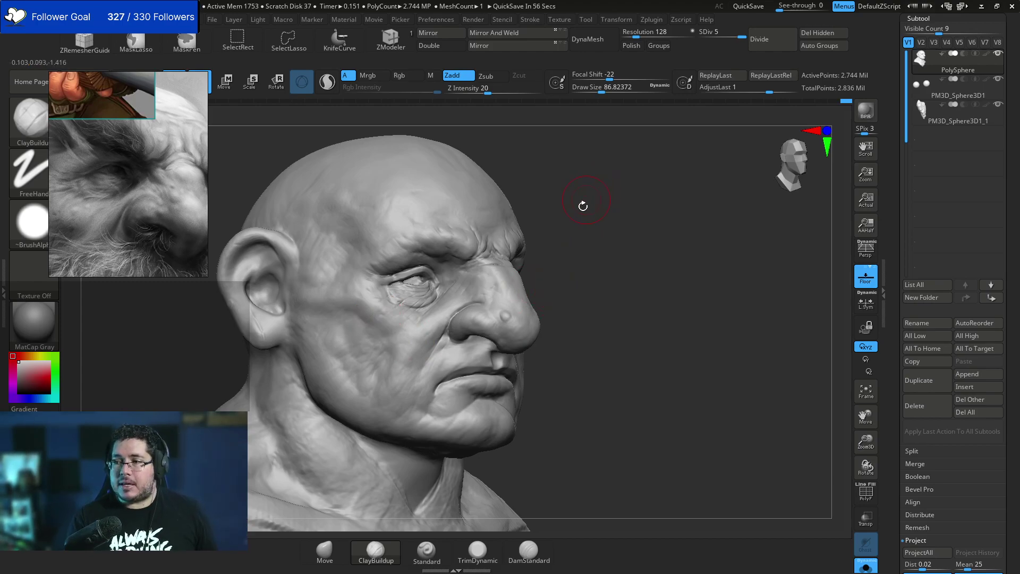
{"action": "left_click_drag", "start_coordinate": [627, 399], "coordinate": [629, 366], "text": "alt"}
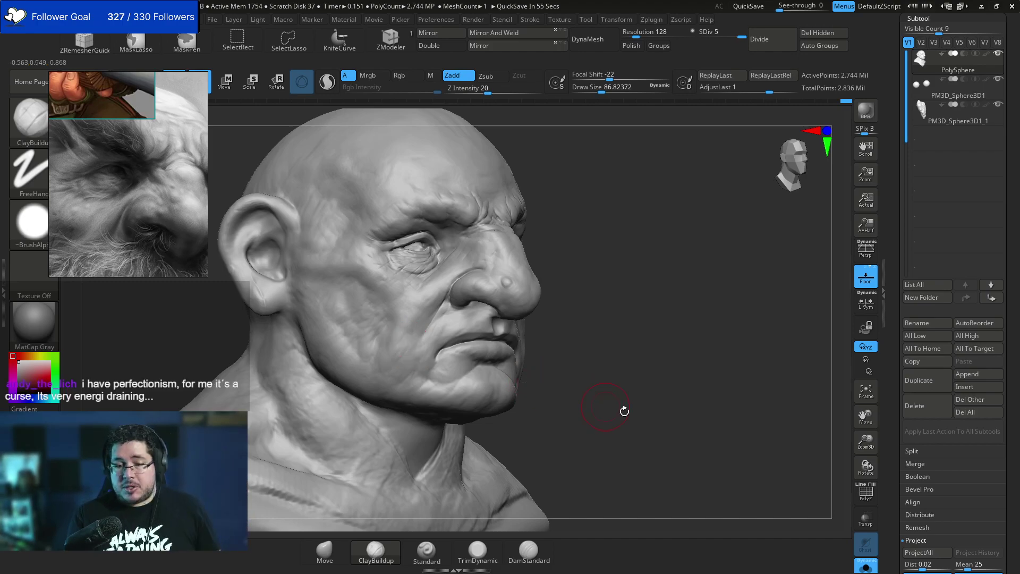
Show the beard again and sculpt the cheek just above its edge with ClayBuildup at a draw size of about 71.
{"action": "left_click", "coordinate": [865, 566]}
{"action": "left_click_drag", "start_coordinate": [693, 422], "coordinate": [692, 435], "text": "alt"}
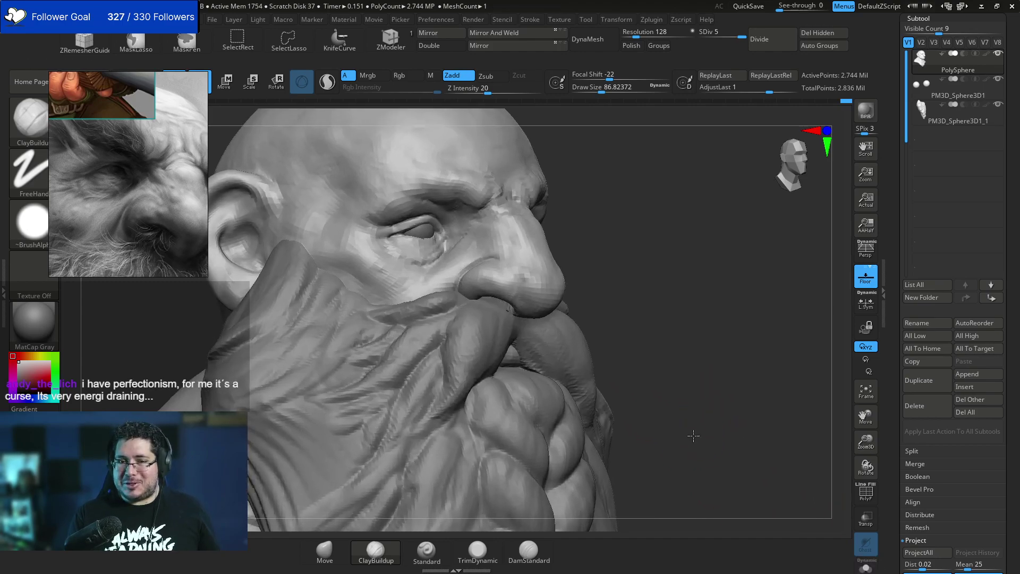
{"action": "key", "text": "space"}
{"action": "left_click_drag", "start_coordinate": [360, 282], "coordinate": [354, 282]}
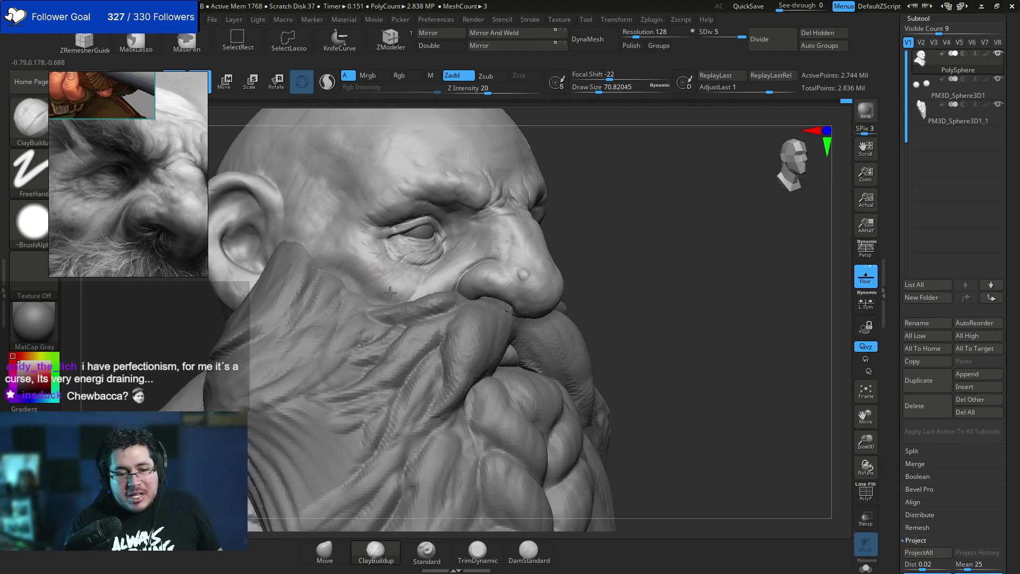
{"action": "mouse_move", "coordinate": [590, 273]}
{"action": "left_mouse_down", "text": "alt"}
{"action": "mouse_move", "coordinate": [587, 251]}
{"action": "mouse_move", "coordinate": [655, 223]}
{"action": "mouse_move", "coordinate": [652, 243]}
{"action": "mouse_move", "coordinate": [807, 421]}
{"action": "mouse_move", "coordinate": [772, 447]}
{"action": "left_mouse_up", "text": "alt"}
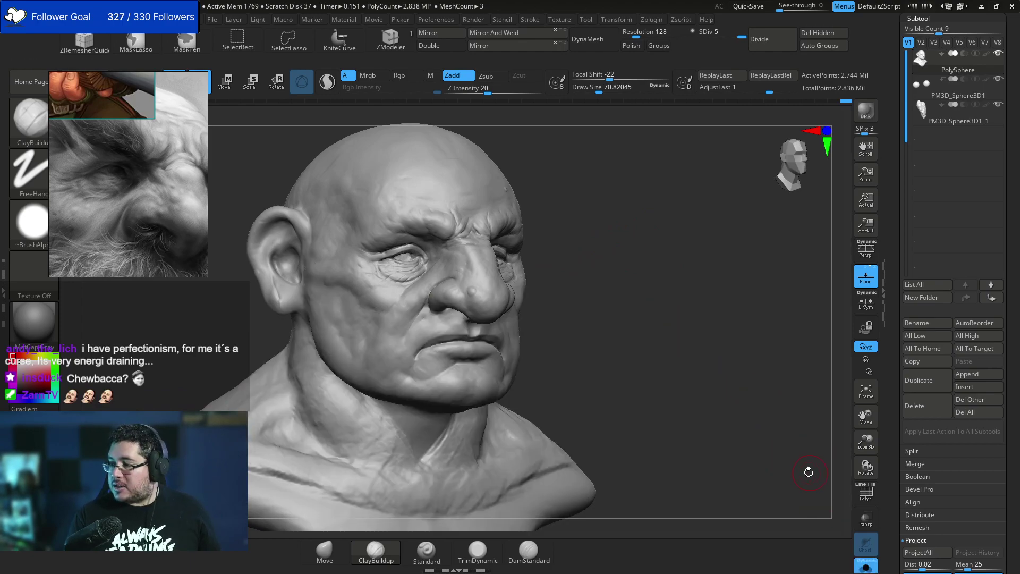
Build up the lower cheek and jaw of the beardless head with ClayBuildup at a draw size of about 87.
{"action": "left_click_drag", "start_coordinate": [658, 403], "coordinate": [659, 425], "text": "alt"}
{"action": "key", "text": "space"}
{"action": "left_click_drag", "start_coordinate": [392, 284], "coordinate": [396, 283]}
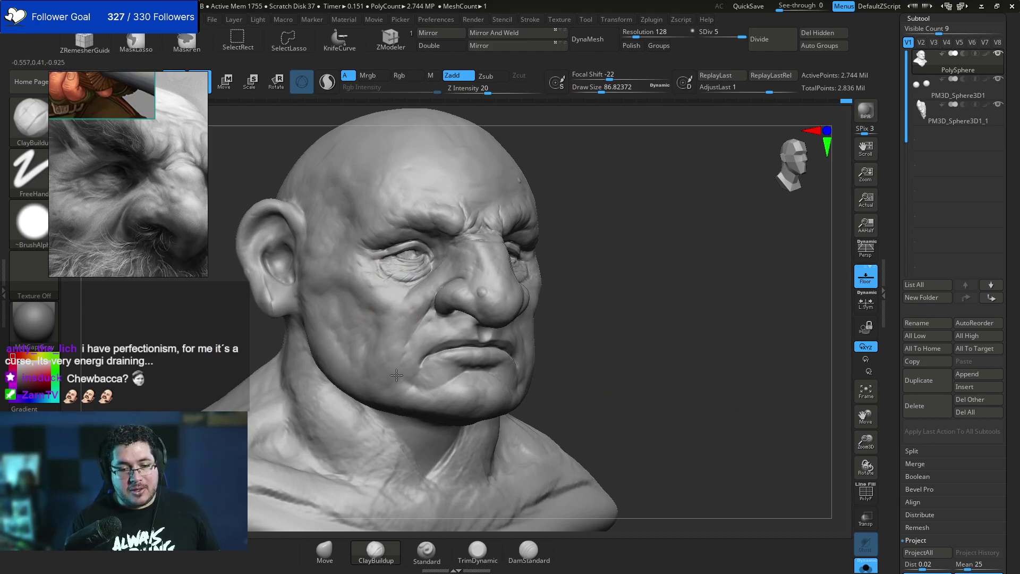
Switch to the web browser and search Google Images for "vanara 3.5".
{"action": "key", "text": "alt+Tab"}
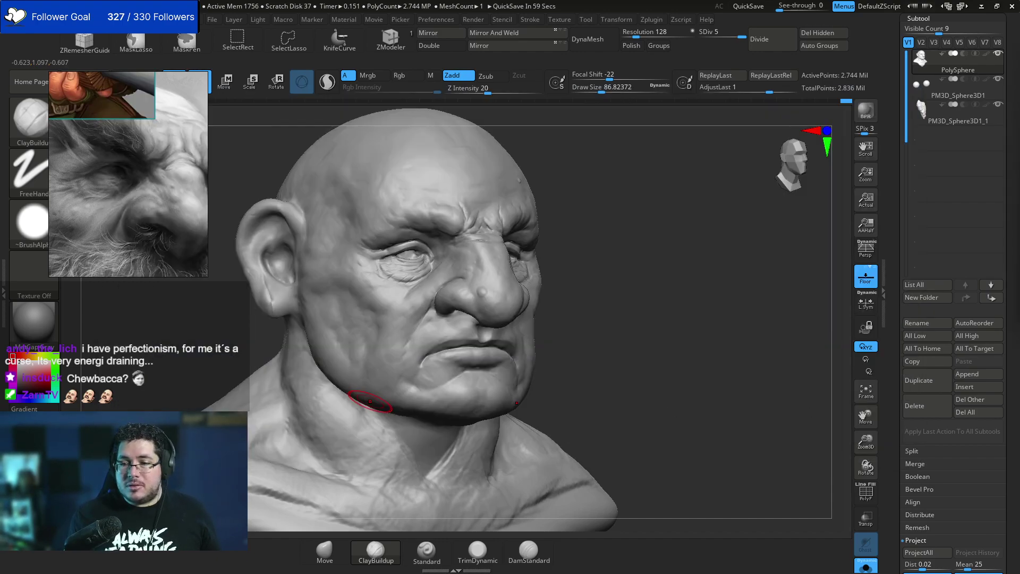
{"action": "left_click_drag", "start_coordinate": [608, 227], "coordinate": [576, 2]}
{"action": "left_click", "coordinate": [566, 33]}
{"action": "type", "text": "vanara 3.5"}
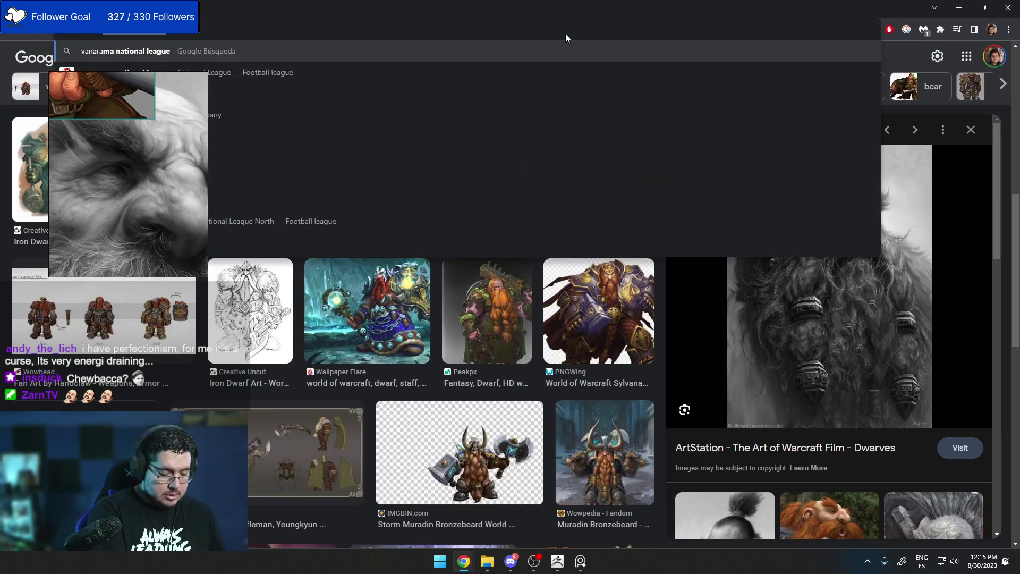
{"action": "key", "text": "BackSpace"}
{"action": "type", "text": "3.5"}
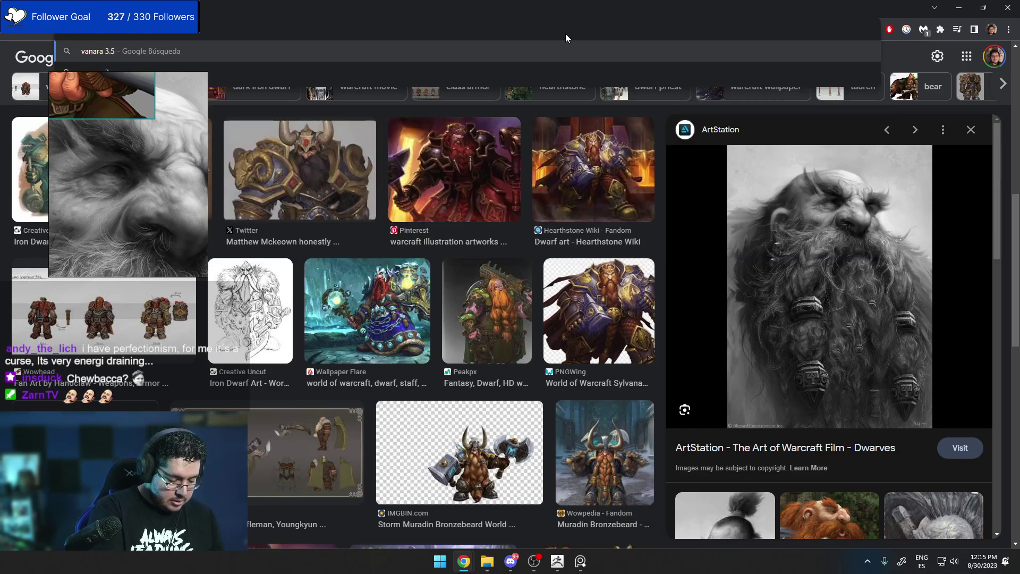
{"action": "key", "text": "Return"}
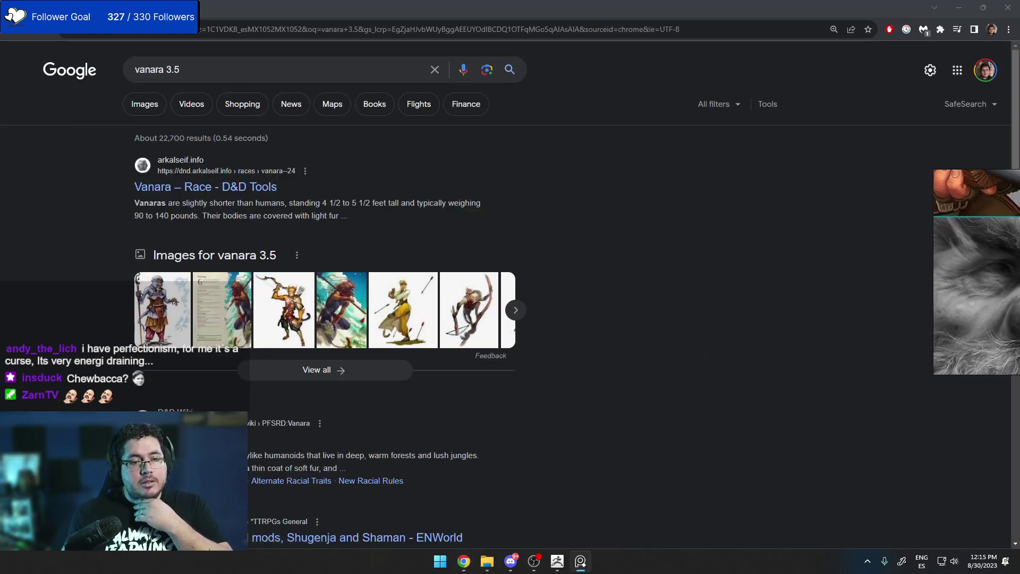
{"action": "left_click", "coordinate": [133, 110]}
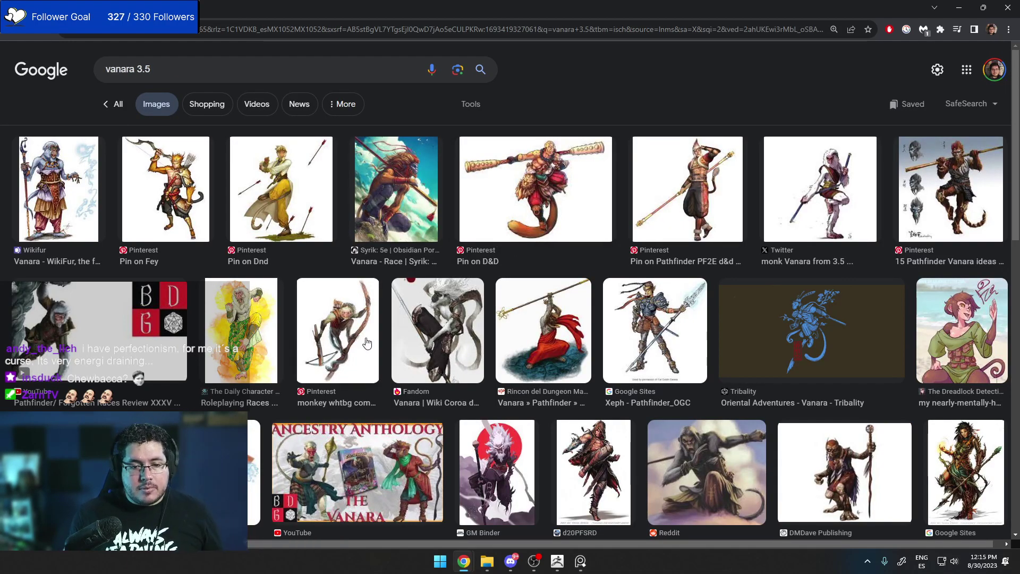
Preview the Wikifur vanara illustration and look through the other vanara image results.
{"action": "left_click", "coordinate": [76, 199]}
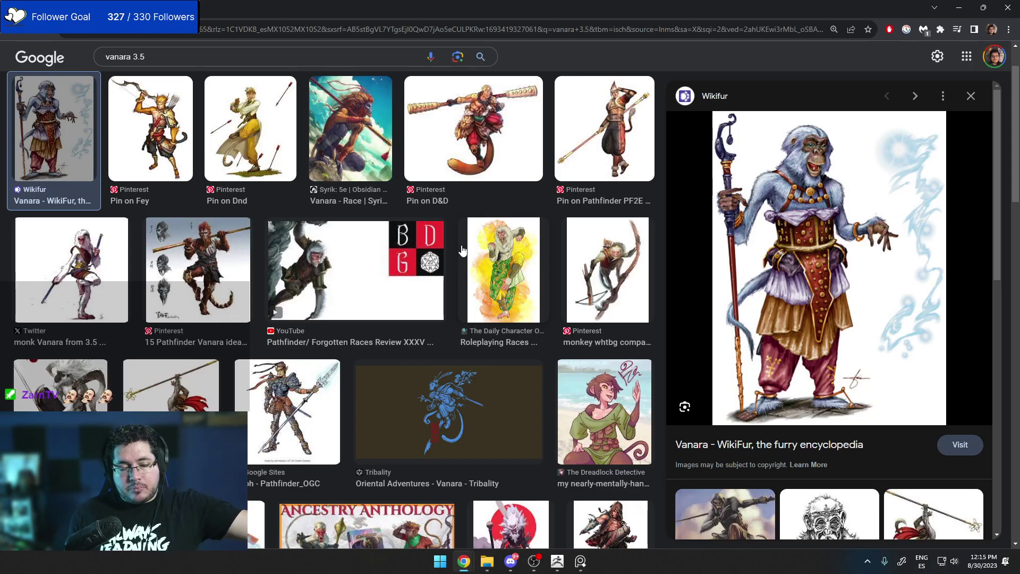
{"action": "scroll", "coordinate": [465, 248], "scroll_direction": "down", "scroll_amount": 4}
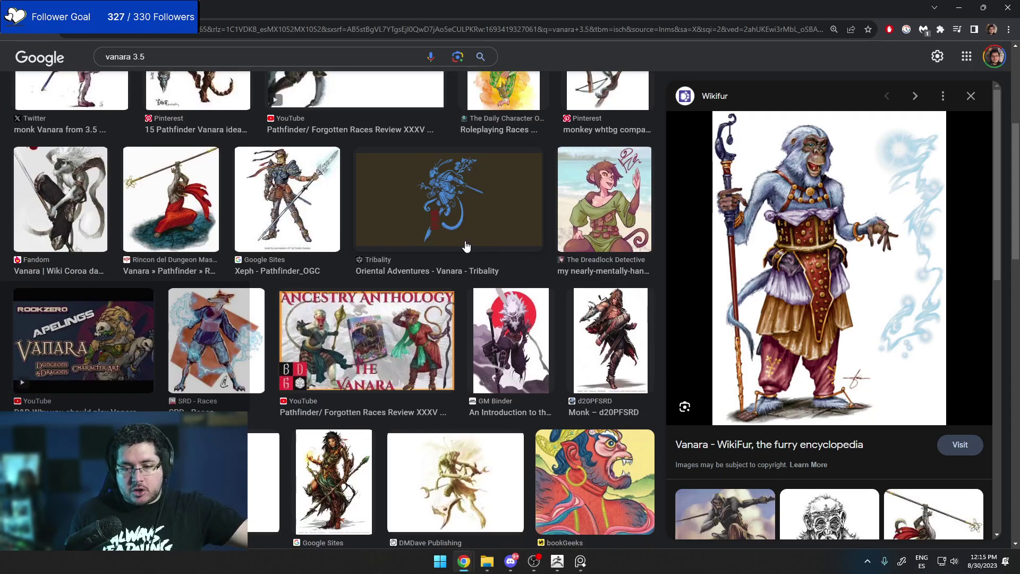
{"action": "scroll", "coordinate": [466, 246], "scroll_direction": "down", "scroll_amount": 3}
{"action": "scroll", "coordinate": [464, 240], "scroll_direction": "down", "scroll_amount": 4}
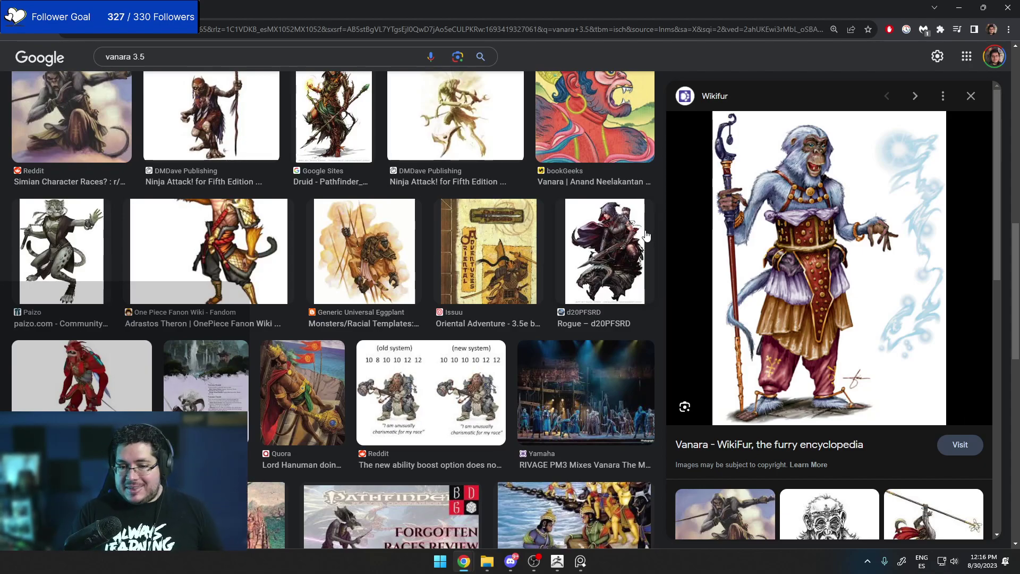
{"action": "scroll", "coordinate": [491, 239], "scroll_direction": "up", "scroll_amount": 4}
{"action": "scroll", "coordinate": [607, 226], "scroll_direction": "up", "scroll_amount": 8}
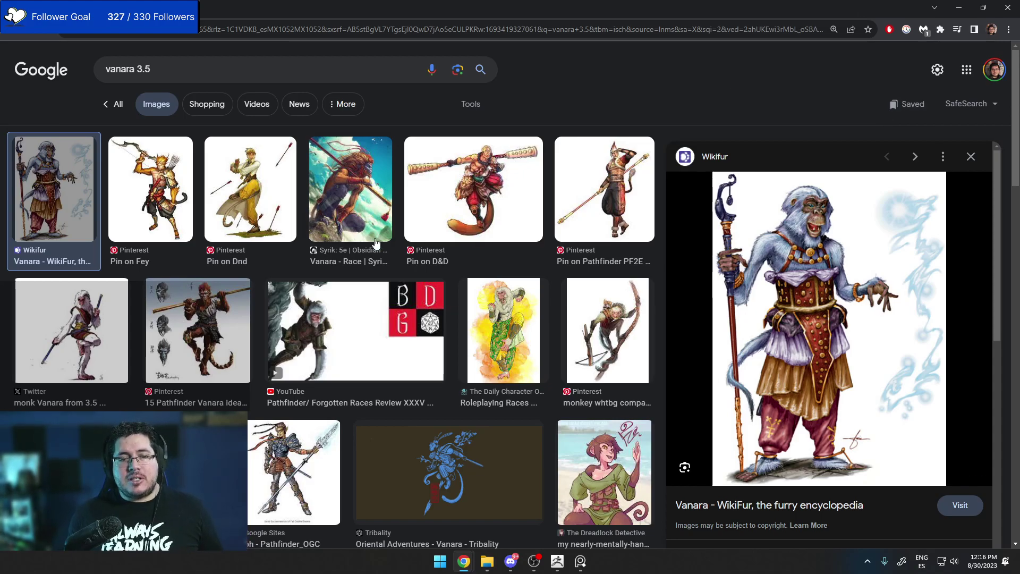
Preview the YouTube and Pinterest Pathfinder vanara artworks, including the sheet of character sketches, and return to ZBrush.
{"action": "left_click", "coordinate": [326, 335]}
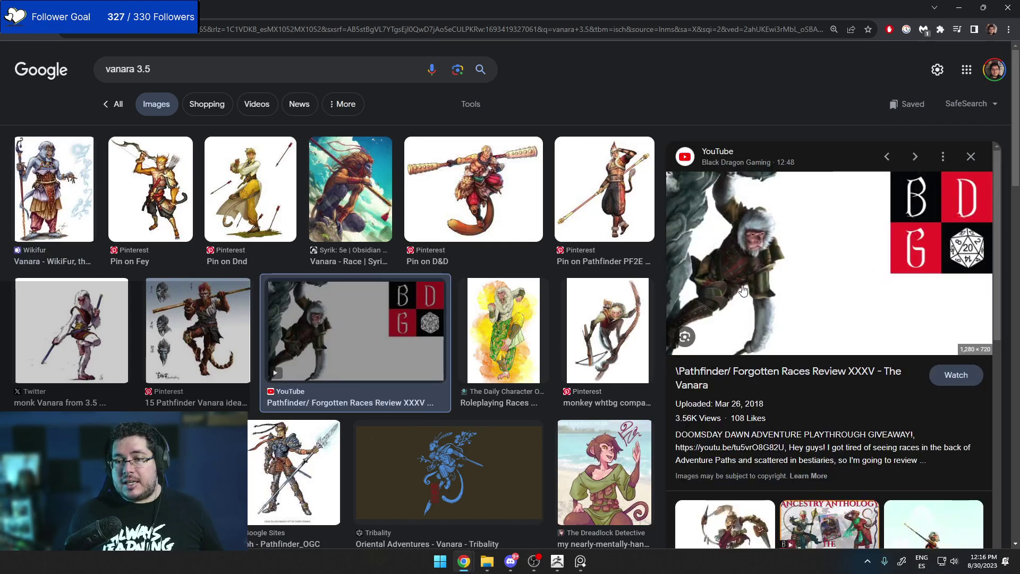
{"action": "scroll", "coordinate": [725, 289], "scroll_direction": "down", "scroll_amount": 5}
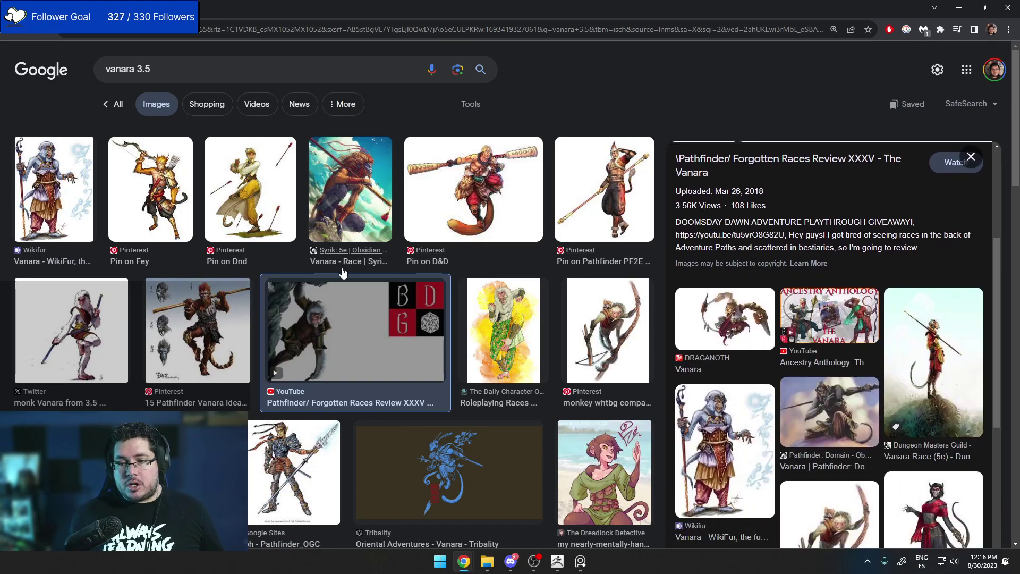
{"action": "scroll", "coordinate": [728, 361], "scroll_direction": "down", "scroll_amount": 2}
{"action": "scroll", "coordinate": [731, 364], "scroll_direction": "down", "scroll_amount": 1}
{"action": "left_click", "coordinate": [838, 433]}
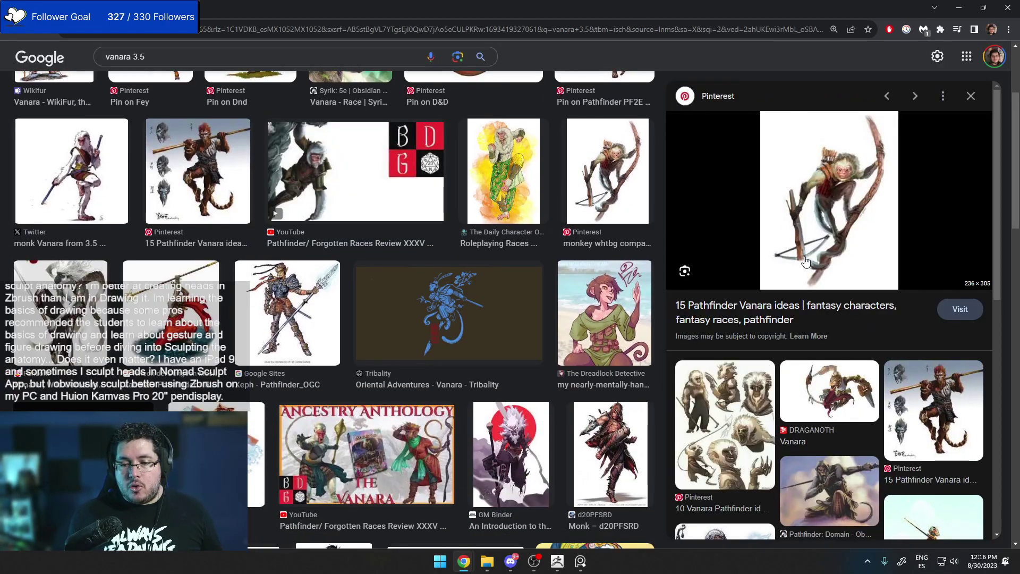
{"action": "left_click", "coordinate": [725, 412]}
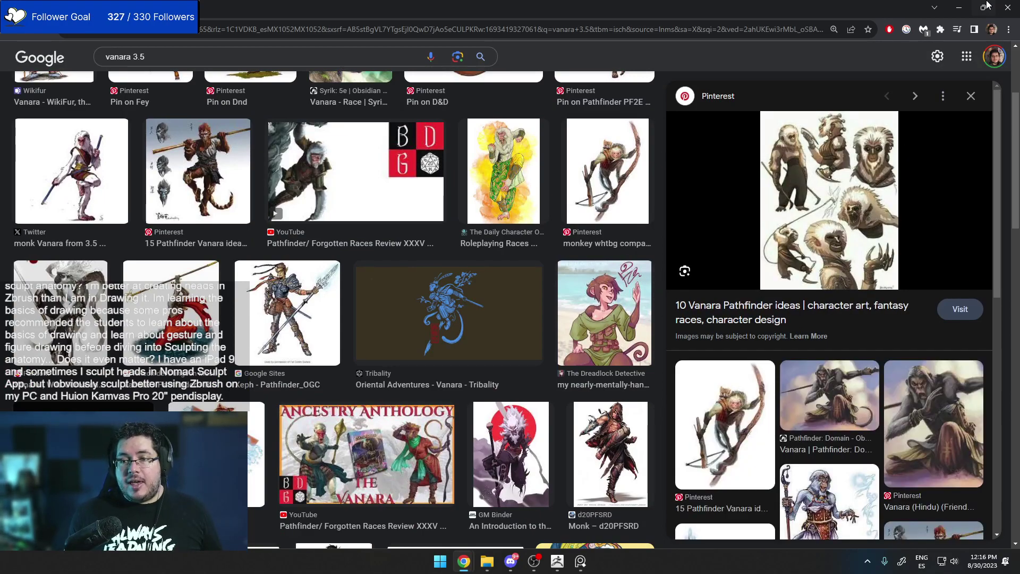
{"action": "left_click", "coordinate": [962, 8]}
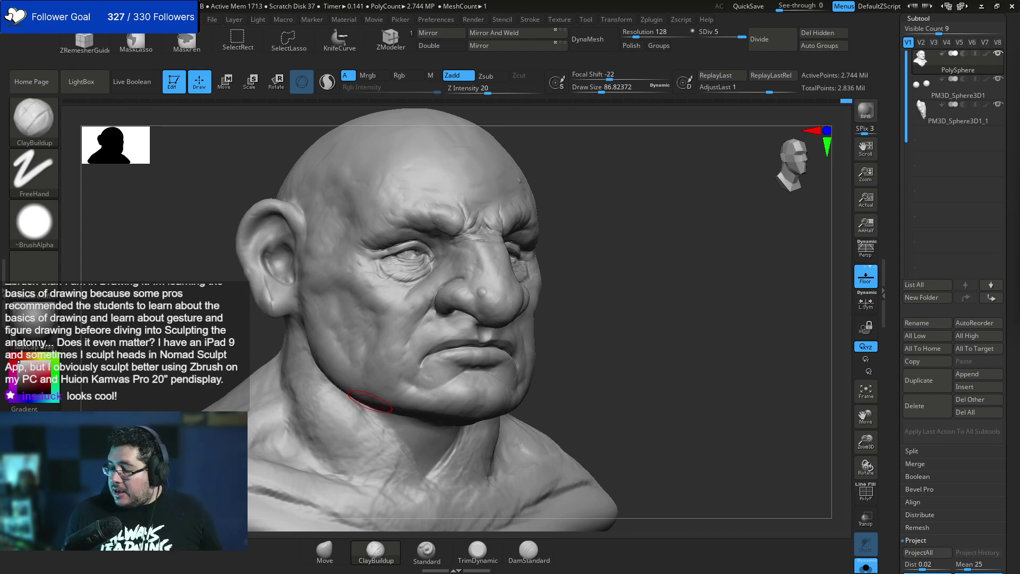
Define the line between the lips with DamStandard at a draw size of about 25.
{"action": "mouse_move", "coordinate": [668, 317]}
{"action": "left_mouse_down"}
{"action": "mouse_move", "coordinate": [666, 374]}
{"action": "mouse_move", "coordinate": [690, 382]}
{"action": "left_mouse_up"}
{"action": "left_click_drag", "start_coordinate": [657, 309], "coordinate": [587, 314]}
{"action": "key", "text": "b"}
{"action": "key", "text": "d"}
{"action": "key", "text": "s"}
{"action": "key", "text": "space"}
{"action": "left_click_drag", "start_coordinate": [476, 335], "coordinate": [461, 334]}
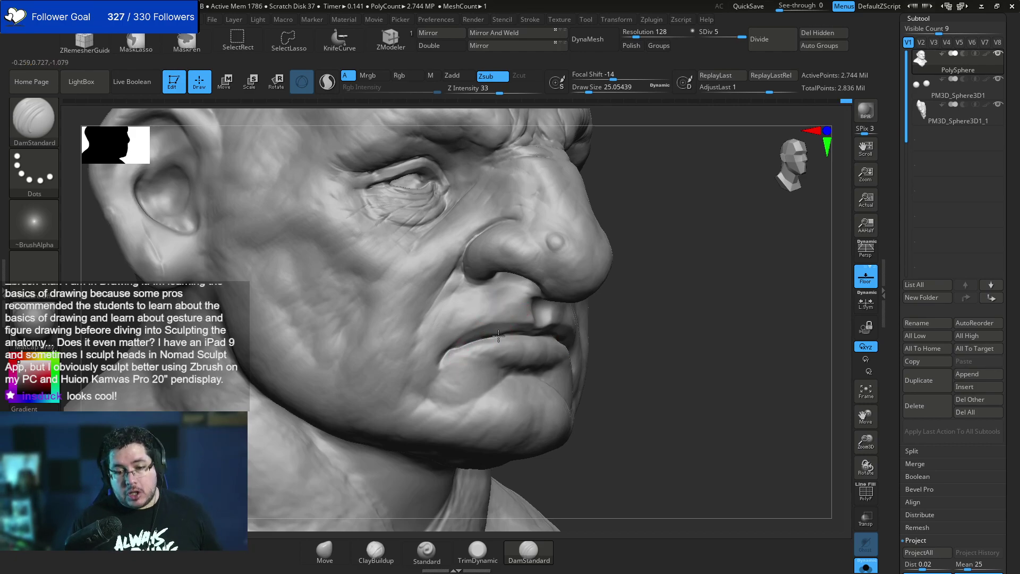
{"action": "left_click_drag", "start_coordinate": [641, 323], "coordinate": [576, 287]}
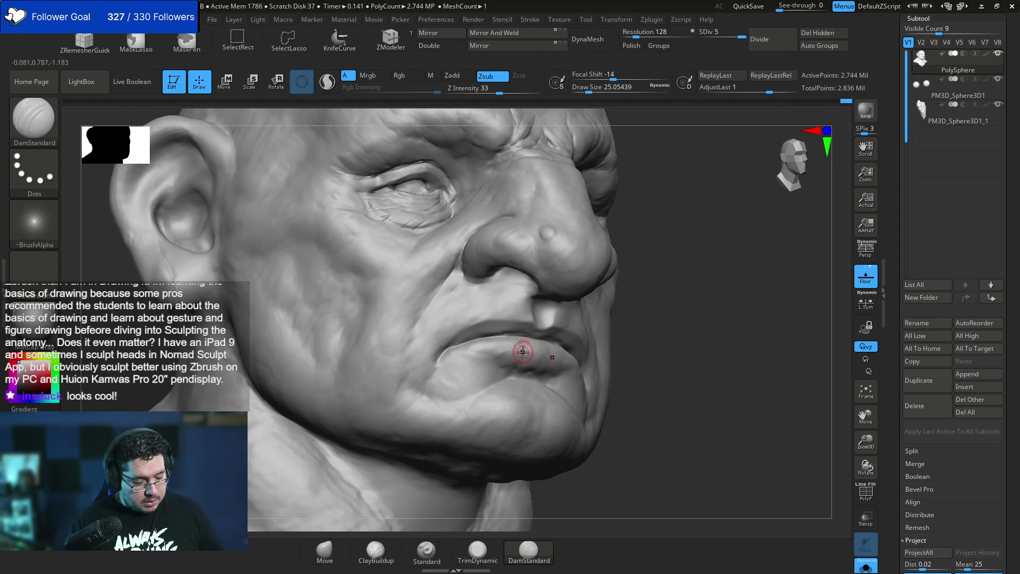
Build up the edge of the upper lip towards the mouth corner with ClayBuildup at a draw size of about 41.
{"action": "key", "text": "b"}
{"action": "key", "text": "c"}
{"action": "key", "text": "b"}
{"action": "key", "text": "space"}
{"action": "left_click_drag", "start_coordinate": [523, 352], "coordinate": [527, 351]}
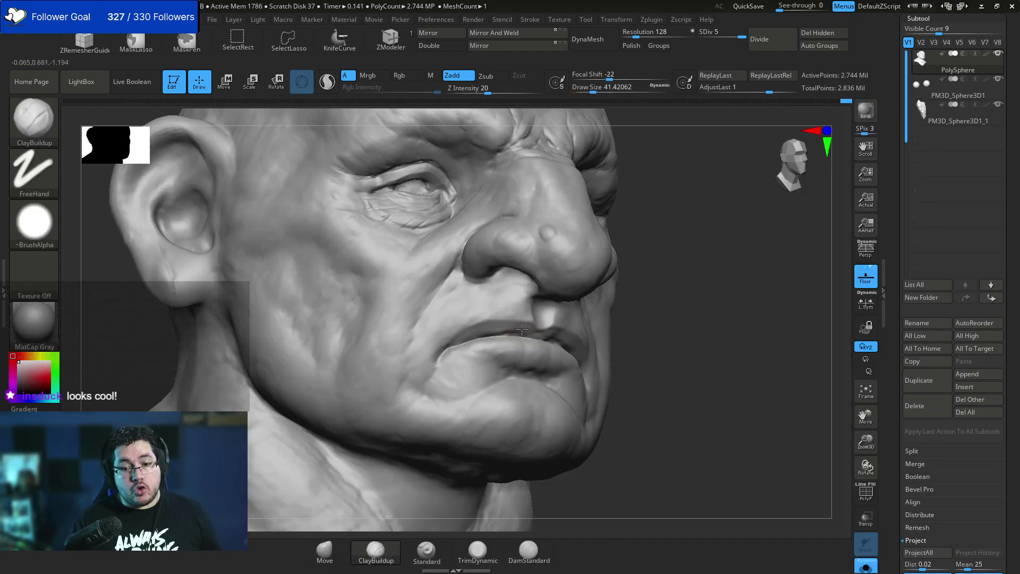
{"action": "key", "text": "ctrl+z"}
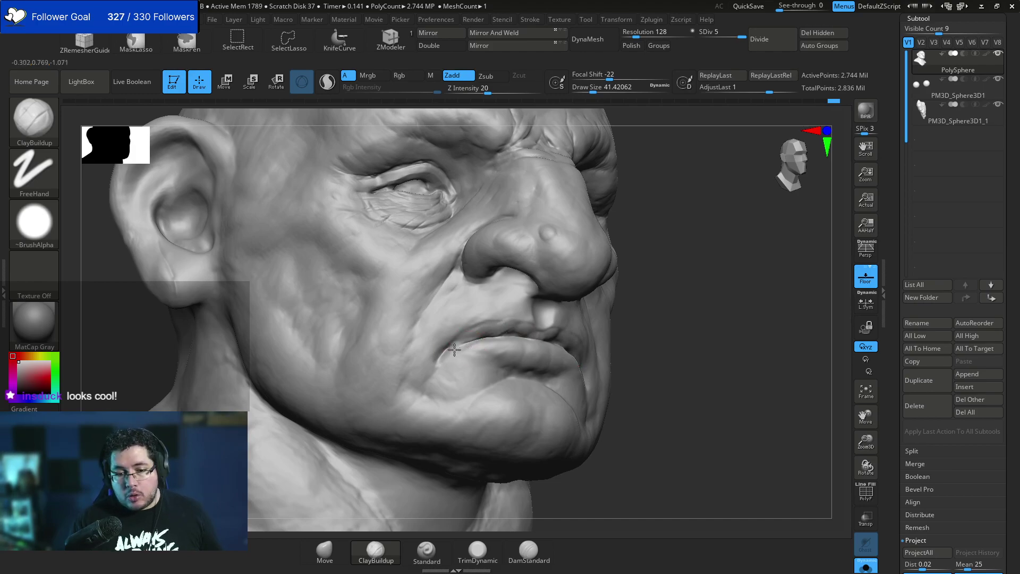
{"action": "right_click_drag", "start_coordinate": [582, 315], "coordinate": [498, 332]}
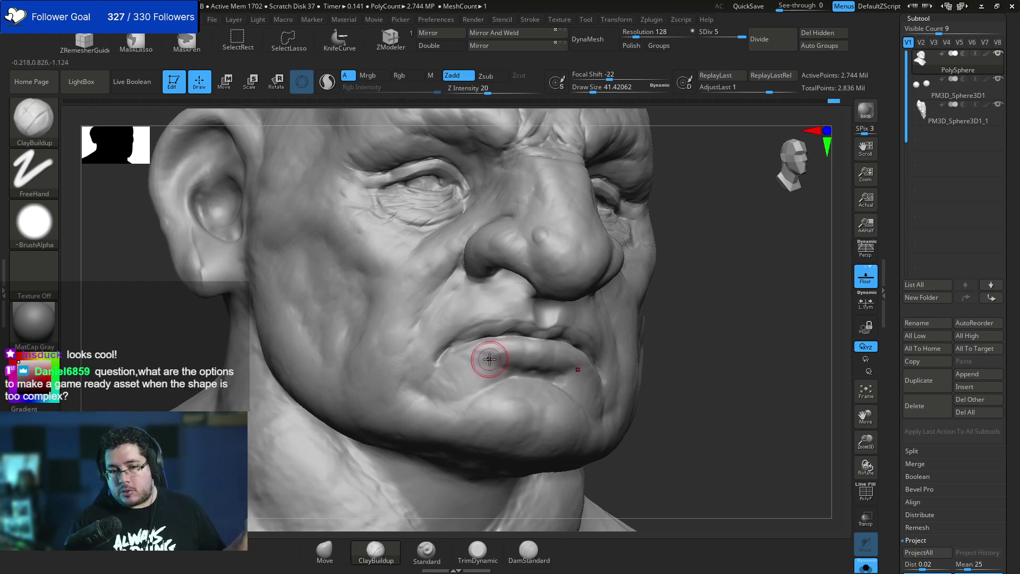
Refine the lower lip and the mouth corner with ClayBuildup at a draw size of about 41.
{"action": "key", "text": "space"}
{"action": "mouse_move", "coordinate": [425, 234]}
{"action": "left_mouse_down"}
{"action": "mouse_move", "coordinate": [397, 224]}
{"action": "mouse_move", "coordinate": [441, 232]}
{"action": "left_mouse_up"}
{"action": "left_click_drag", "start_coordinate": [689, 210], "coordinate": [724, 211]}
{"action": "key", "text": "space"}
{"action": "mouse_move", "coordinate": [432, 242]}
{"action": "left_mouse_down"}
{"action": "mouse_move", "coordinate": [438, 220]}
{"action": "mouse_move", "coordinate": [428, 219]}
{"action": "left_mouse_up"}
{"action": "mouse_move", "coordinate": [660, 280]}
{"action": "left_mouse_down"}
{"action": "mouse_move", "coordinate": [644, 257]}
{"action": "mouse_move", "coordinate": [617, 265]}
{"action": "left_mouse_up"}
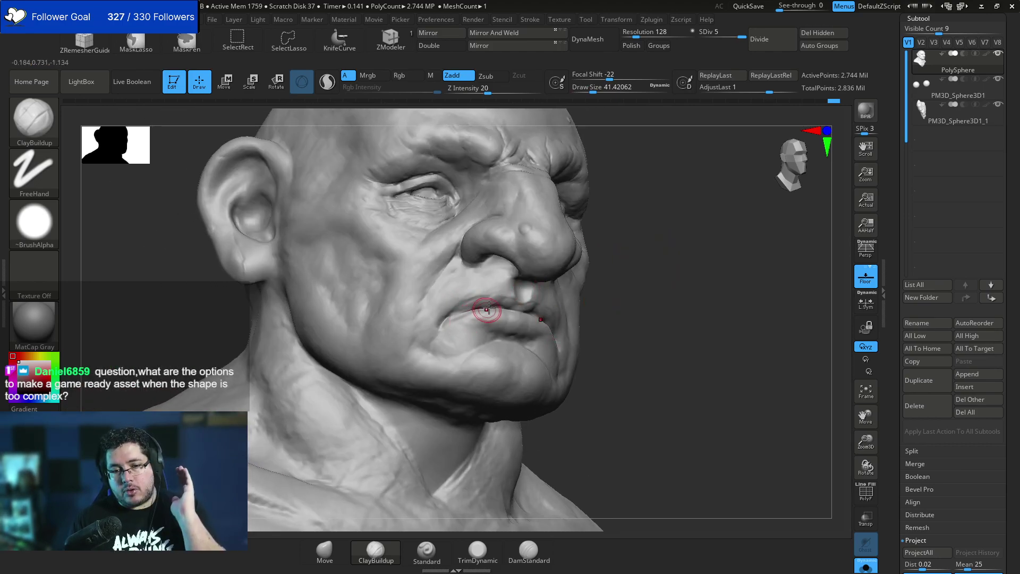
Flatten the skin above the upper lip with TrimDynamic at a draw size of about 65.
{"action": "key", "text": "b"}
{"action": "key", "text": "t"}
{"action": "key", "text": "d"}
{"action": "key", "text": "space"}
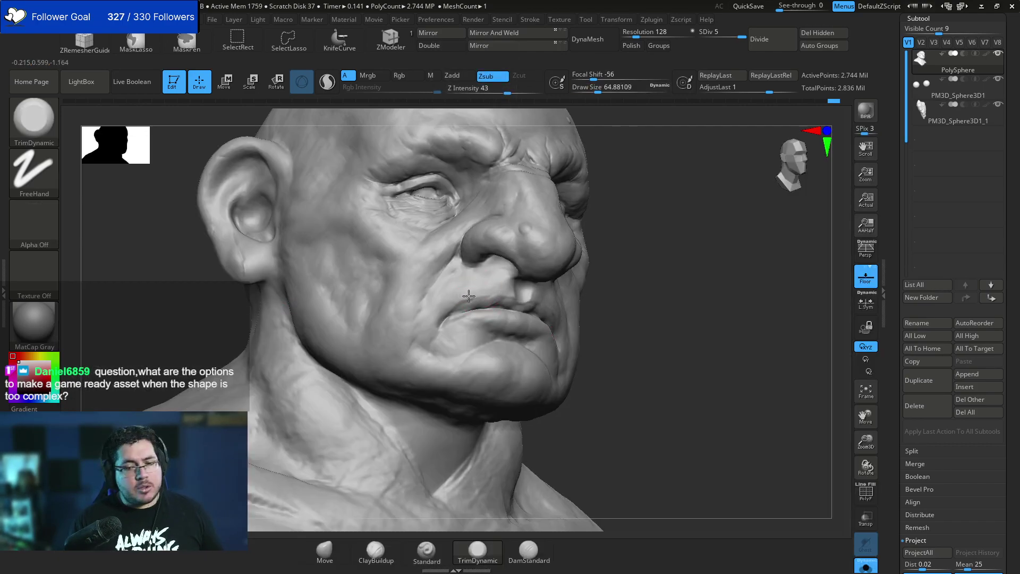
{"action": "left_click_drag", "start_coordinate": [637, 292], "coordinate": [682, 249]}
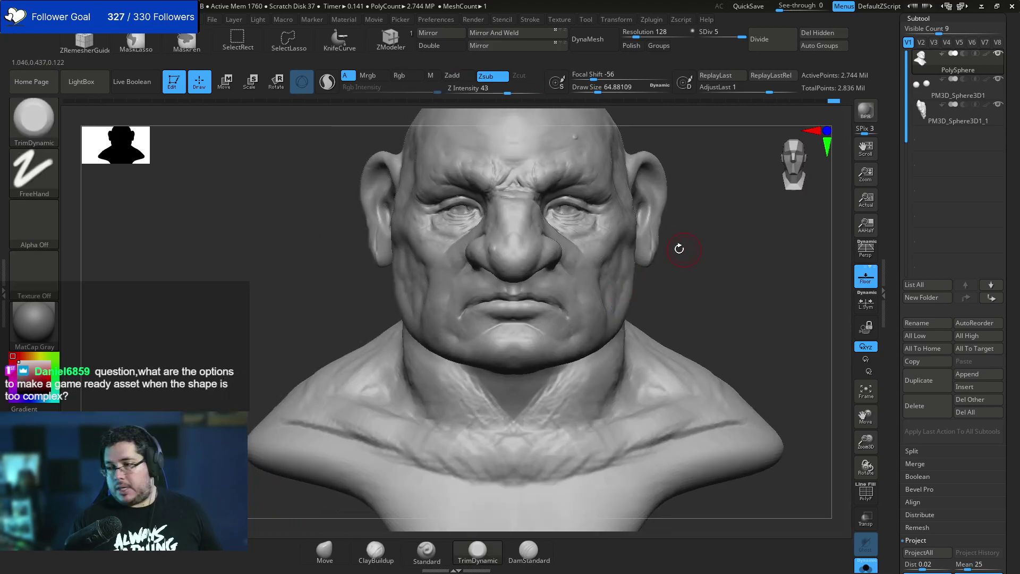
Sculpt the tragus and the front of the ear with ClayBuildup at a draw size of about 54.
{"action": "left_click_drag", "start_coordinate": [676, 292], "coordinate": [738, 286], "text": "alt"}
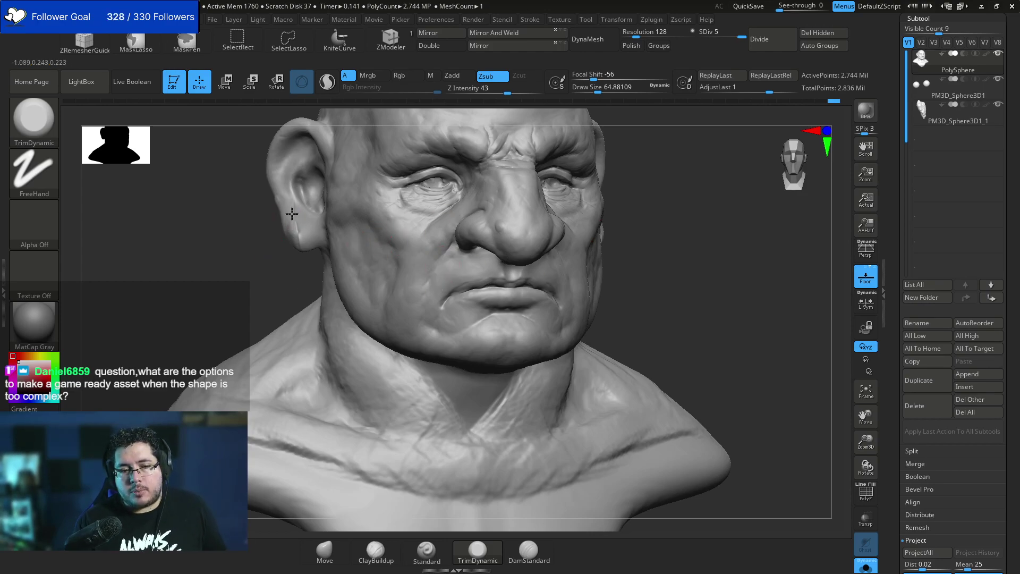
{"action": "left_click_drag", "start_coordinate": [279, 254], "coordinate": [332, 252]}
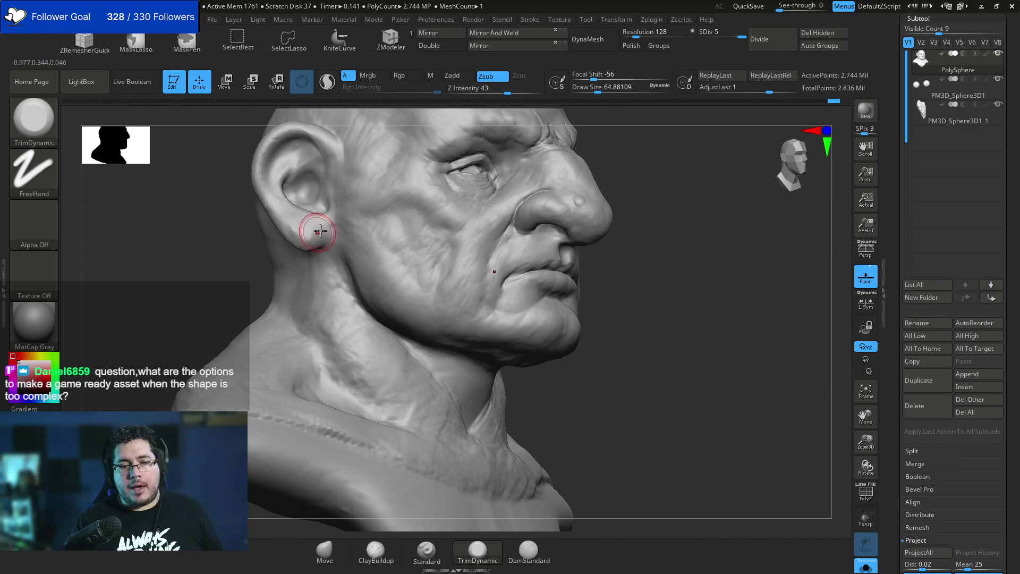
{"action": "key", "text": "b"}
{"action": "key", "text": "c"}
{"action": "key", "text": "b"}
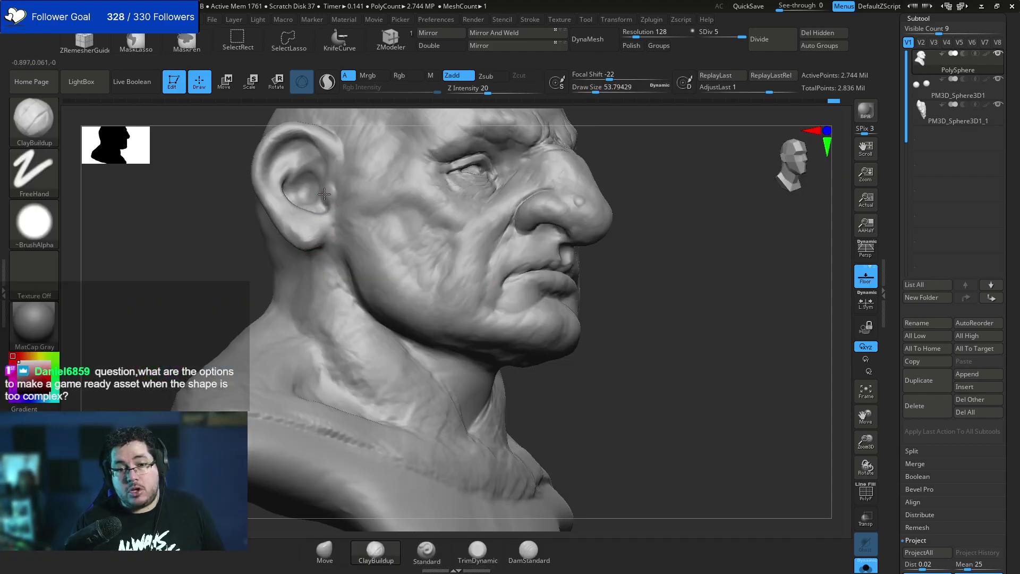
{"action": "mouse_move", "coordinate": [654, 200]}
{"action": "left_mouse_down"}
{"action": "mouse_move", "coordinate": [672, 205]}
{"action": "mouse_move", "coordinate": [644, 249]}
{"action": "left_mouse_up"}
{"action": "left_click_drag", "start_coordinate": [324, 245], "coordinate": [328, 230]}
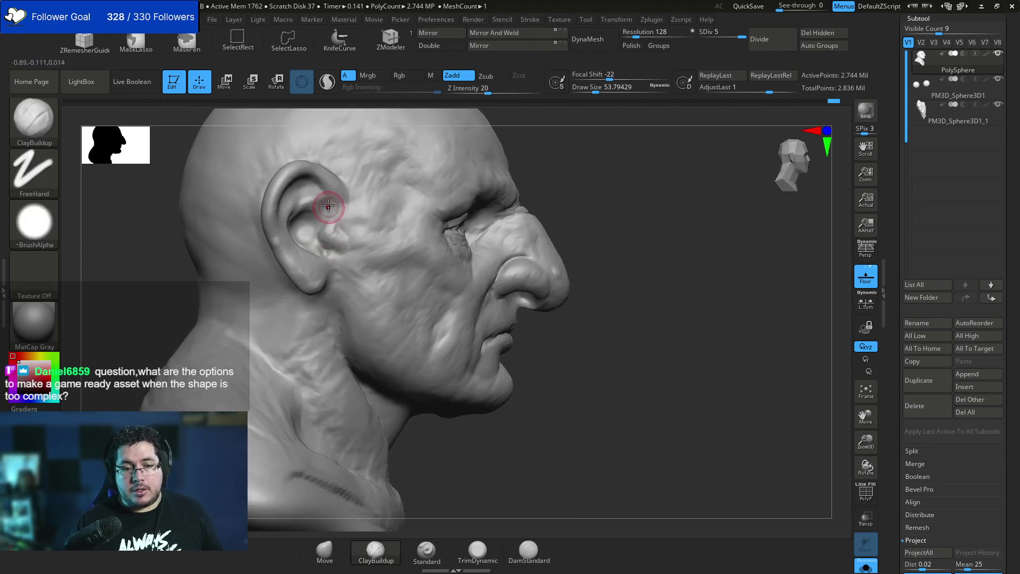
{"action": "mouse_move", "coordinate": [310, 182]}
{"action": "left_mouse_down"}
{"action": "mouse_move", "coordinate": [323, 205]}
{"action": "mouse_move", "coordinate": [317, 248]}
{"action": "mouse_move", "coordinate": [316, 217]}
{"action": "mouse_move", "coordinate": [336, 200]}
{"action": "left_mouse_up"}
Build up the area where the ear's upper rim meets the temple with ClayBuildup at a draw size of about 56.
{"action": "key", "text": "space"}
{"action": "key", "text": "space"}
{"action": "left_click_drag", "start_coordinate": [538, 155], "coordinate": [425, 155]}
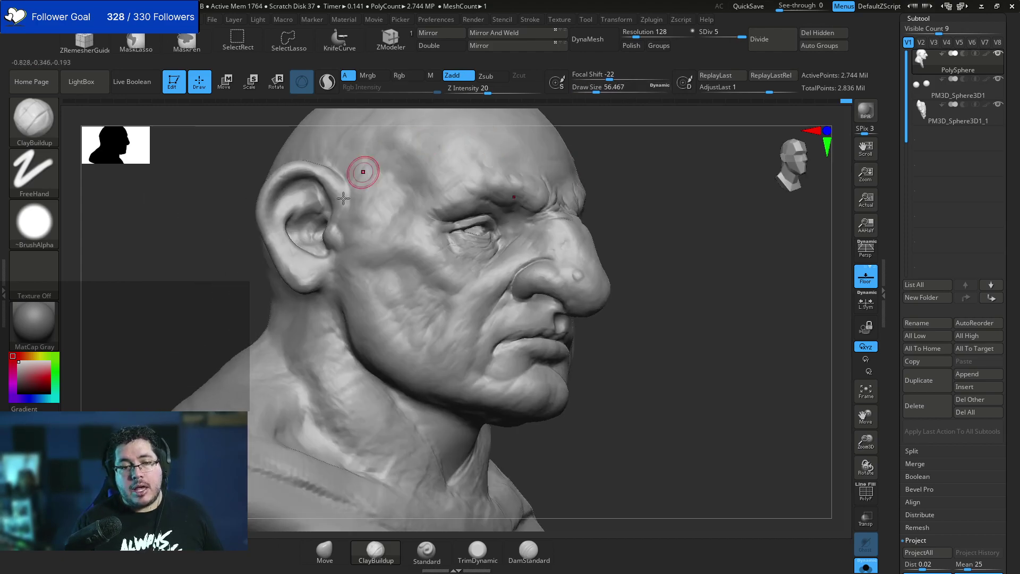
{"action": "key", "text": "space"}
{"action": "left_click_drag", "start_coordinate": [332, 205], "coordinate": [338, 205]}
{"action": "left_click_drag", "start_coordinate": [715, 204], "coordinate": [623, 220]}
Sculpt the inner side of the opposite ear's upper rim with ClayBuildup at a draw size of about 49.
{"action": "key", "text": "space"}
{"action": "left_click_drag", "start_coordinate": [656, 214], "coordinate": [632, 218]}
{"action": "key", "text": "space"}
{"action": "left_click_drag", "start_coordinate": [534, 221], "coordinate": [531, 221]}
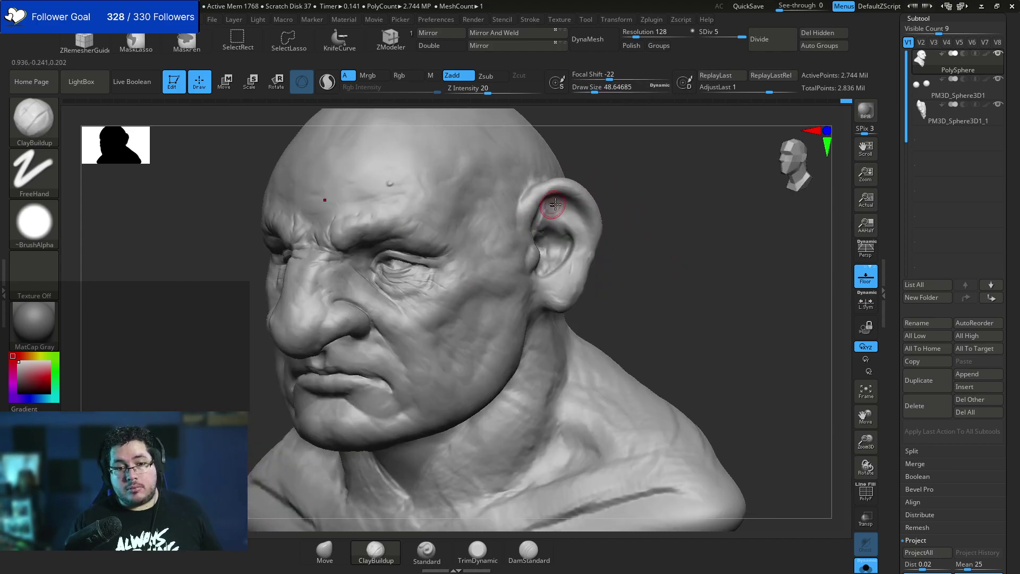
{"action": "mouse_move", "coordinate": [620, 185]}
{"action": "left_mouse_down"}
{"action": "mouse_move", "coordinate": [515, 223]}
{"action": "mouse_move", "coordinate": [528, 226]}
{"action": "left_mouse_up"}
Blend the front of the ear's upper rim into the head with ClayBuildup at a draw size of about 74.
{"action": "key", "text": "space"}
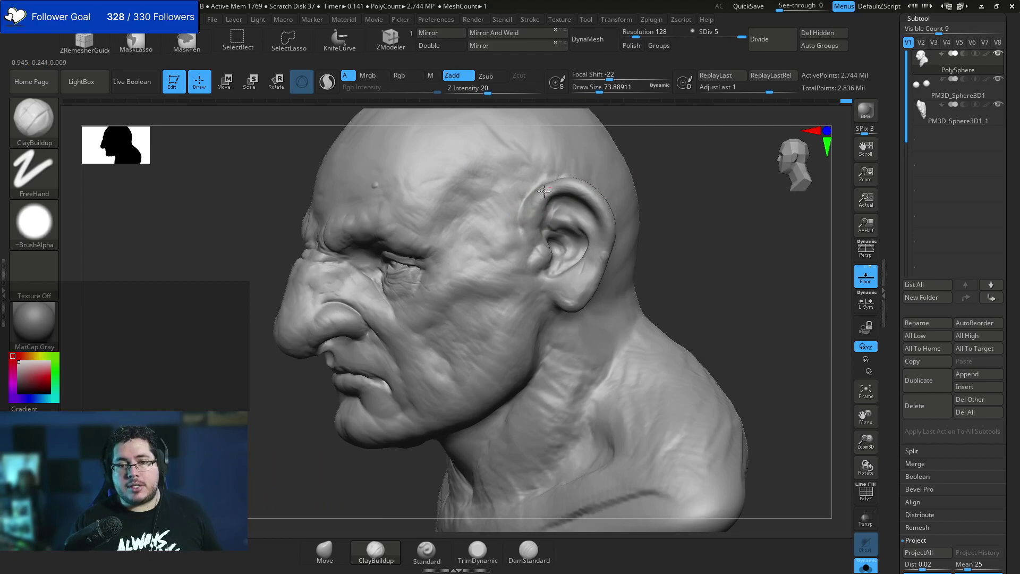
{"action": "mouse_move", "coordinate": [560, 196]}
{"action": "left_mouse_down"}
{"action": "mouse_move", "coordinate": [673, 173]}
{"action": "mouse_move", "coordinate": [619, 220]}
{"action": "mouse_move", "coordinate": [559, 188]}
{"action": "left_mouse_up"}
{"action": "key", "text": "space"}
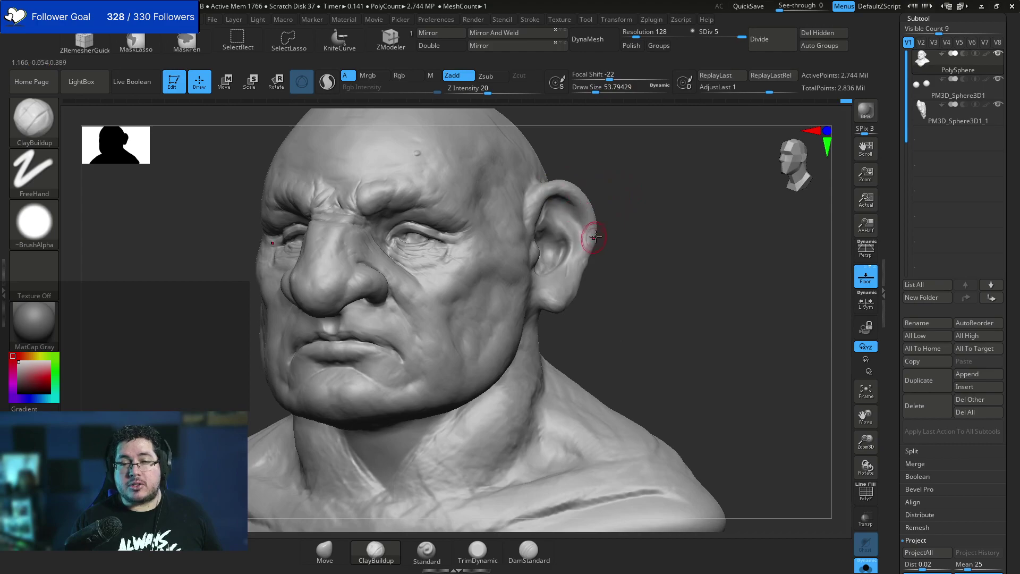
Carve the crease where the ear's front edge meets the head with DamStandard at a draw size of about 35, and smooth it.
{"action": "left_click_drag", "start_coordinate": [593, 238], "coordinate": [587, 165]}
{"action": "key", "text": "b"}
{"action": "key", "text": "d"}
{"action": "key", "text": "s"}
{"action": "key", "text": "space"}
{"action": "mouse_move", "coordinate": [546, 214]}
{"action": "left_mouse_down"}
{"action": "mouse_move", "coordinate": [544, 199]}
{"action": "mouse_move", "coordinate": [579, 210]}
{"action": "left_mouse_up"}
{"action": "mouse_move", "coordinate": [573, 210]}
{"action": "right_mouse_down"}
{"action": "mouse_move", "coordinate": [618, 212]}
{"action": "mouse_move", "coordinate": [619, 224]}
{"action": "mouse_move", "coordinate": [578, 210]}
{"action": "mouse_move", "coordinate": [615, 223]}
{"action": "mouse_move", "coordinate": [524, 235]}
{"action": "mouse_move", "coordinate": [518, 248]}
{"action": "right_mouse_up"}
{"action": "left_click_drag", "start_coordinate": [517, 248], "coordinate": [512, 288]}
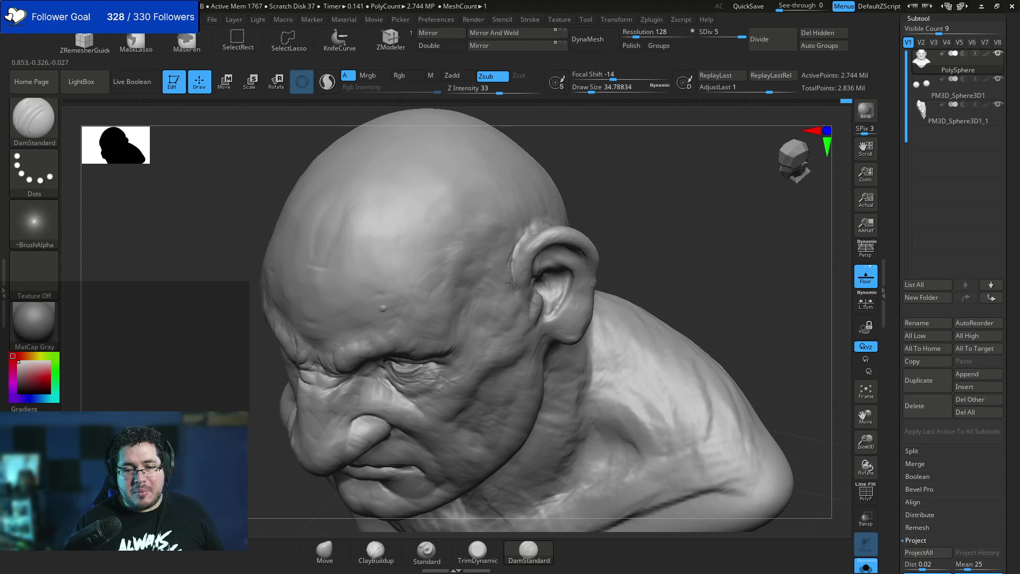
{"action": "key", "text": "shift"}
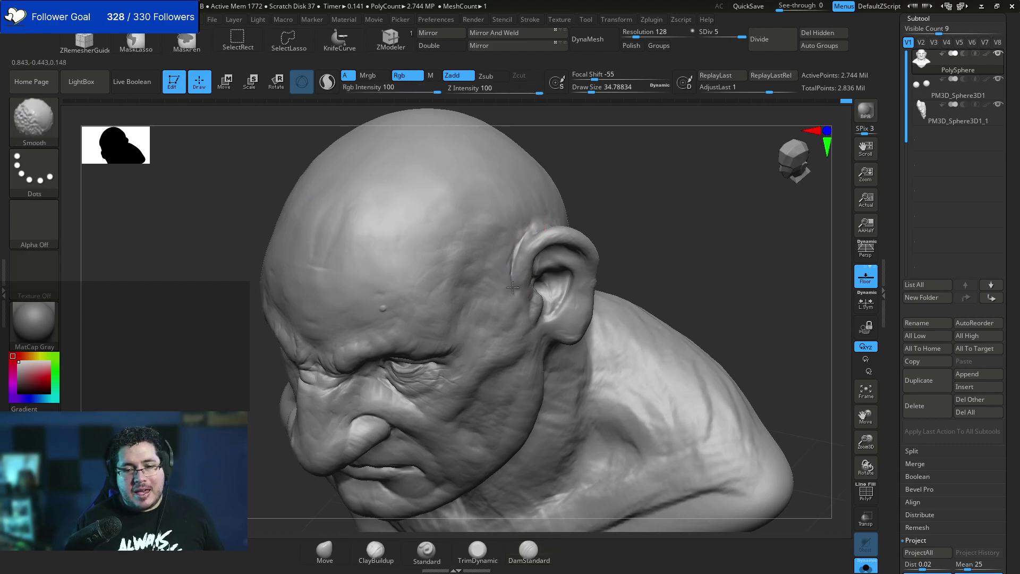
{"action": "right_click_drag", "start_coordinate": [511, 294], "coordinate": [517, 259], "text": "shift"}
Deepen the fold running from the nose down past the mouth with DamStandard at a draw size of about 49.
{"action": "mouse_move", "coordinate": [585, 232]}
{"action": "right_mouse_down", "text": "alt"}
{"action": "mouse_move", "coordinate": [594, 250]}
{"action": "mouse_move", "coordinate": [597, 238]}
{"action": "mouse_move", "coordinate": [619, 244]}
{"action": "mouse_move", "coordinate": [553, 203]}
{"action": "right_mouse_up", "text": "alt"}
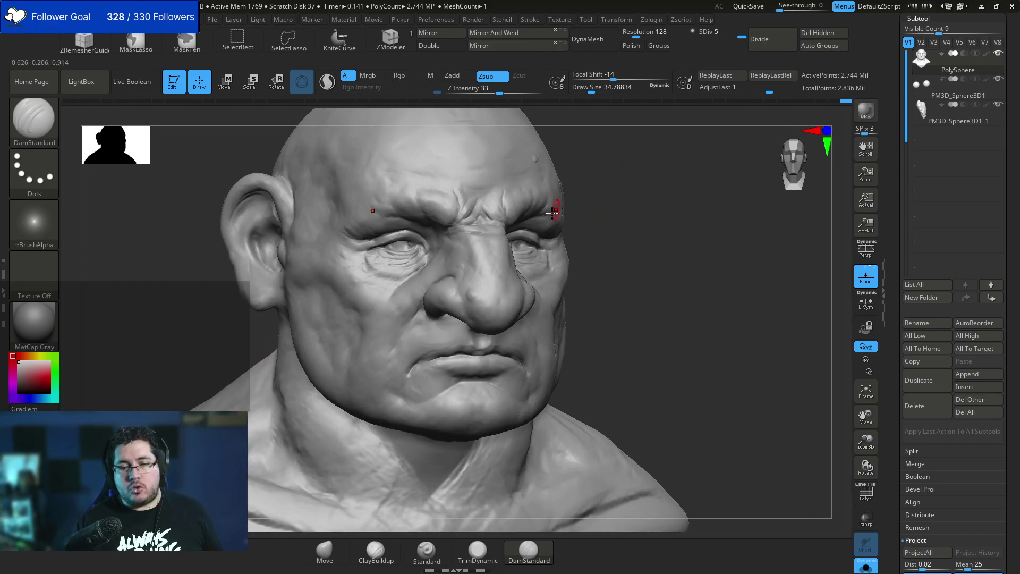
{"action": "key", "text": "space"}
{"action": "left_click_drag", "start_coordinate": [415, 297], "coordinate": [417, 314]}
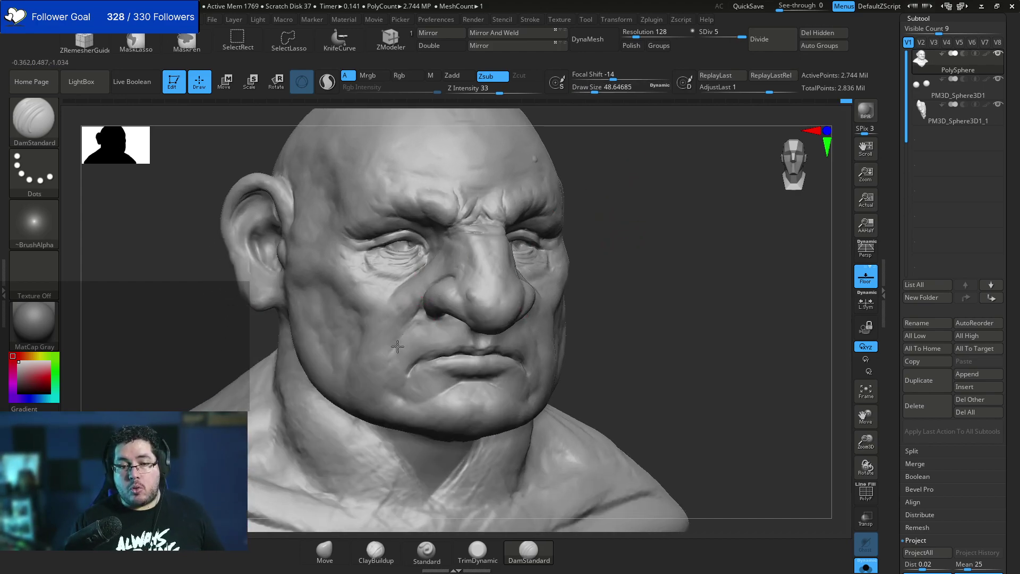
{"action": "right_click_drag", "start_coordinate": [417, 383], "coordinate": [548, 348]}
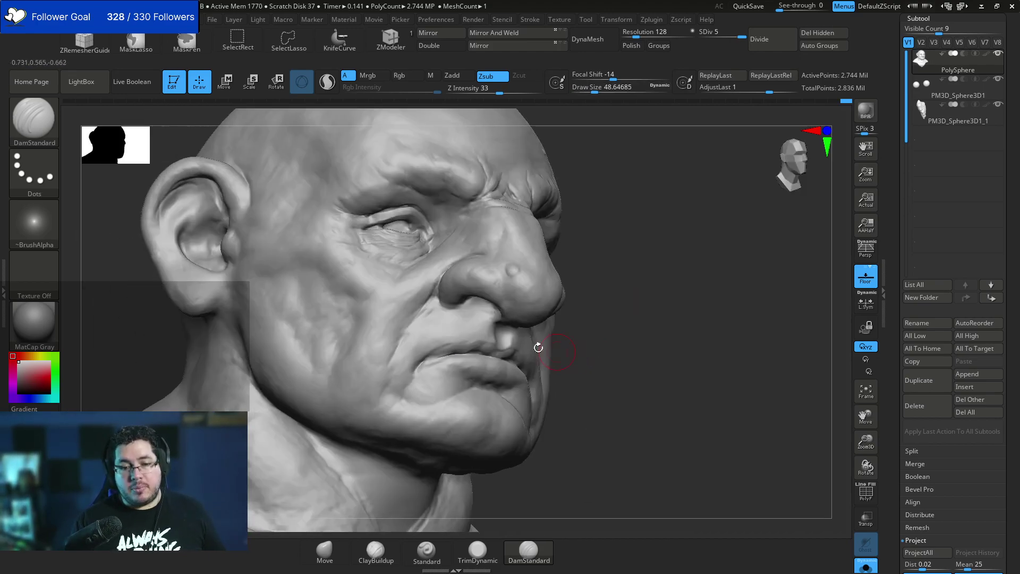
Carve the cheek surface just outside the mouth corner with ClayBuildup at a draw size of about 56.
{"action": "key", "text": "b"}
{"action": "key", "text": "c"}
{"action": "key", "text": "b"}
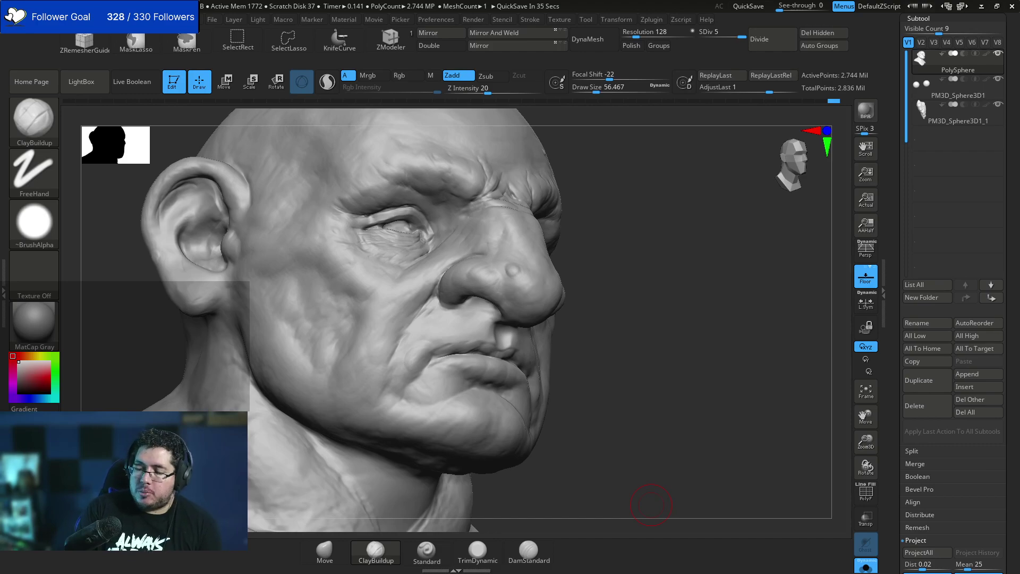
{"action": "left_click_drag", "start_coordinate": [629, 353], "coordinate": [599, 346]}
{"action": "left_click_drag", "start_coordinate": [426, 358], "coordinate": [408, 367], "text": "alt"}
Flatten the skin beside the mouth corner with TrimDynamic at a draw size of about 83.
{"action": "key", "text": "b"}
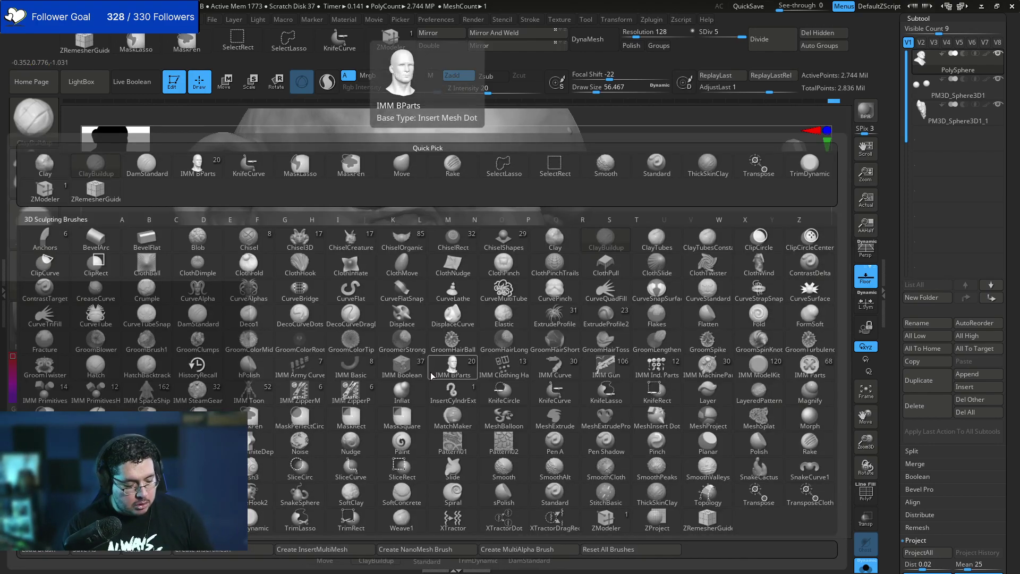
{"action": "key", "text": "t"}
{"action": "key", "text": "d"}
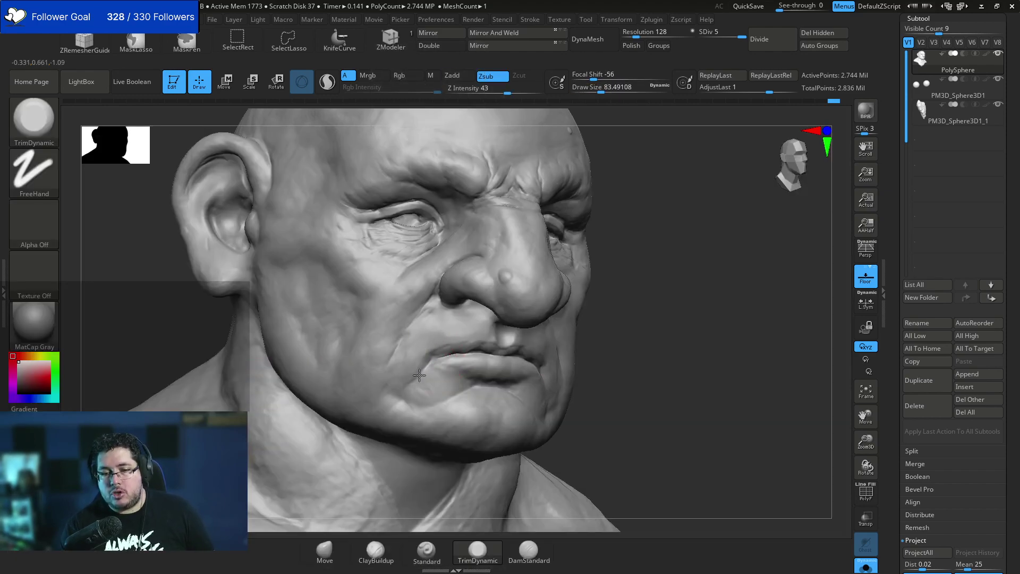
{"action": "mouse_move", "coordinate": [616, 340]}
{"action": "left_mouse_down"}
{"action": "mouse_move", "coordinate": [633, 326]}
{"action": "mouse_move", "coordinate": [704, 312]}
{"action": "mouse_move", "coordinate": [631, 264]}
{"action": "left_mouse_up"}
Carve the crease at the mouth corner with DamStandard at a draw size of about 29, and smooth it.
{"action": "key", "text": "b"}
{"action": "key", "text": "d"}
{"action": "key", "text": "s"}
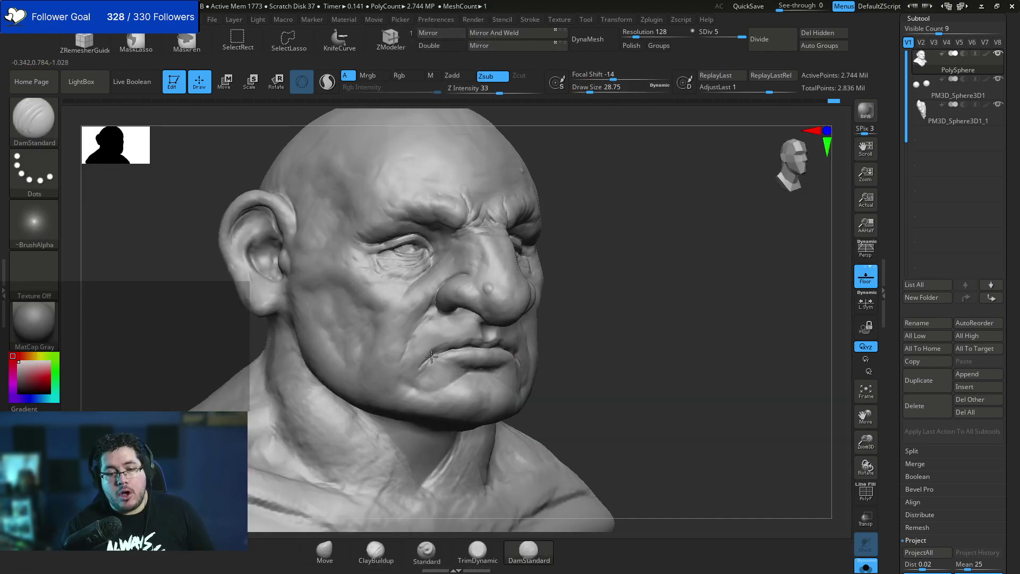
{"action": "key", "text": "shift"}
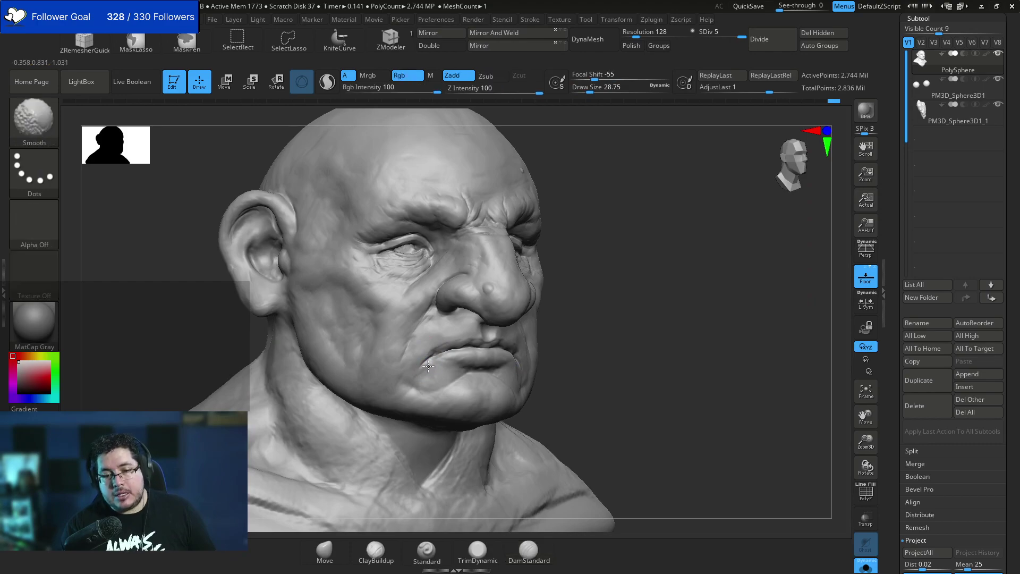
{"action": "left_click_drag", "start_coordinate": [420, 371], "coordinate": [436, 351]}
{"action": "key", "text": "space"}
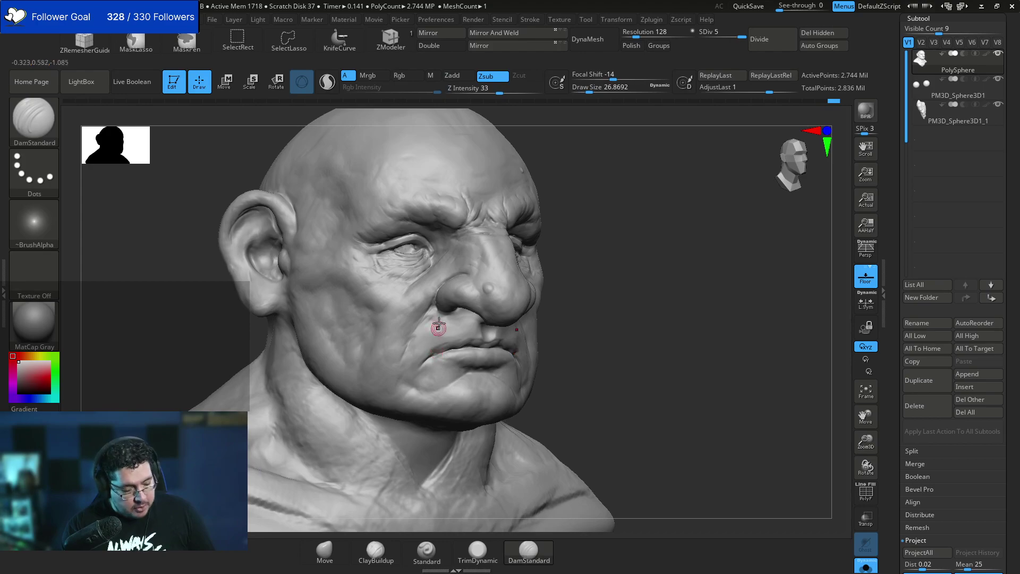
Build up the skin beside the mouth corner with ClayBuildup at a draw size of about 31.
{"action": "key", "text": "b"}
{"action": "key", "text": "c"}
{"action": "key", "text": "b"}
{"action": "key", "text": "space"}
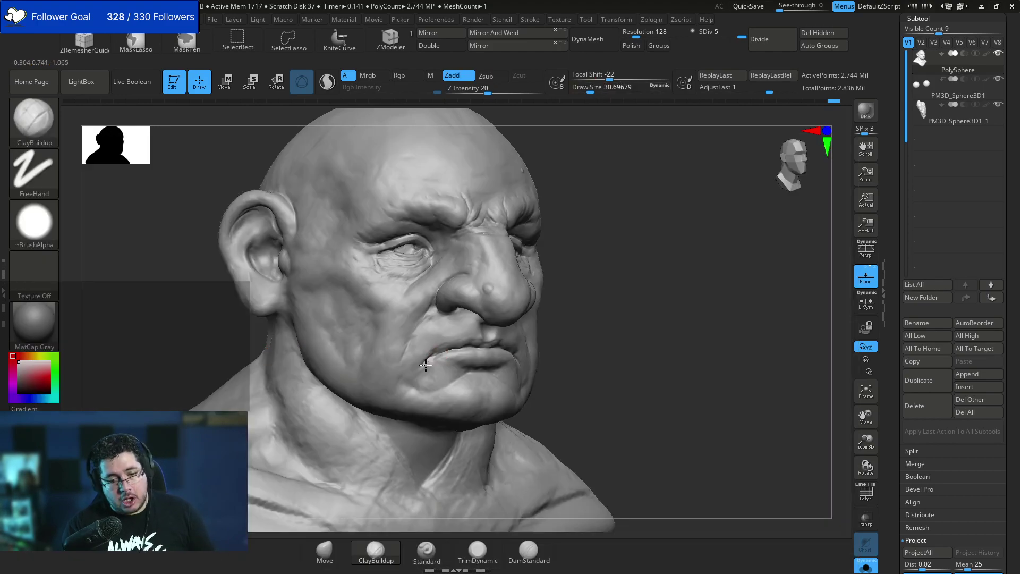
Add volume below the mouth corner with ClayBuildup, increasing the draw size to about 83.
{"action": "left_click_drag", "start_coordinate": [565, 310], "coordinate": [521, 302]}
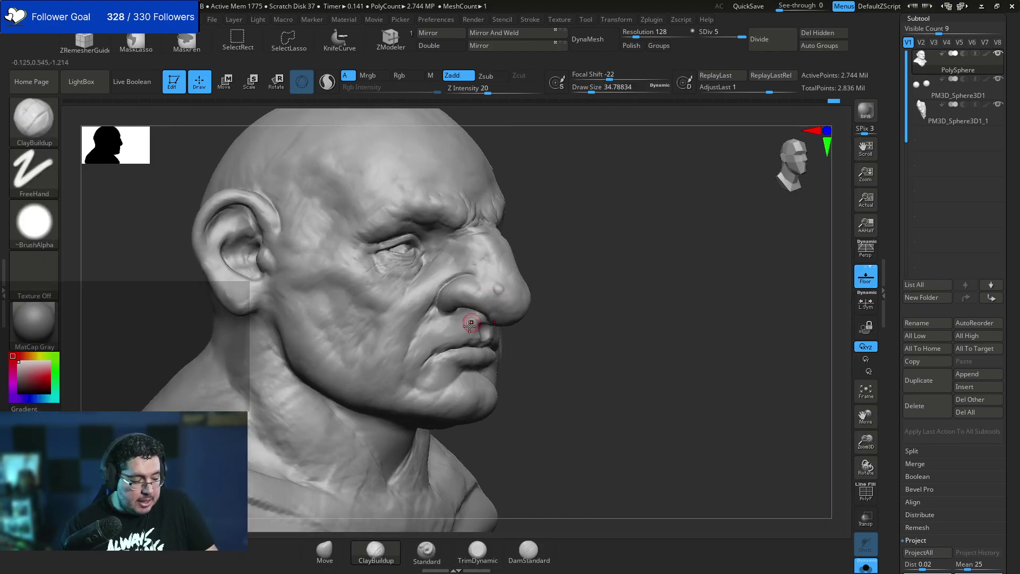
{"action": "key", "text": "b"}
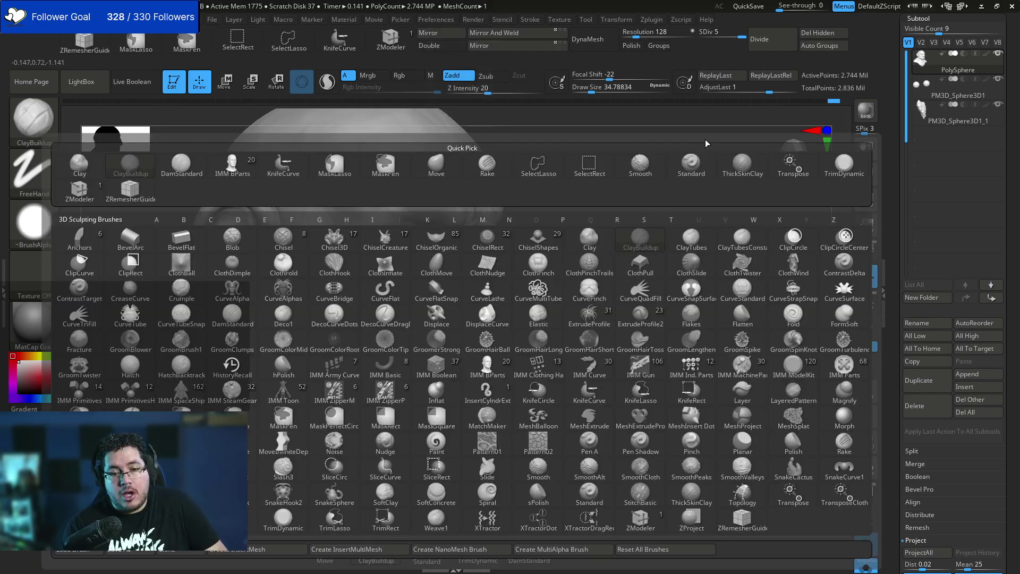
{"action": "key", "text": "b"}
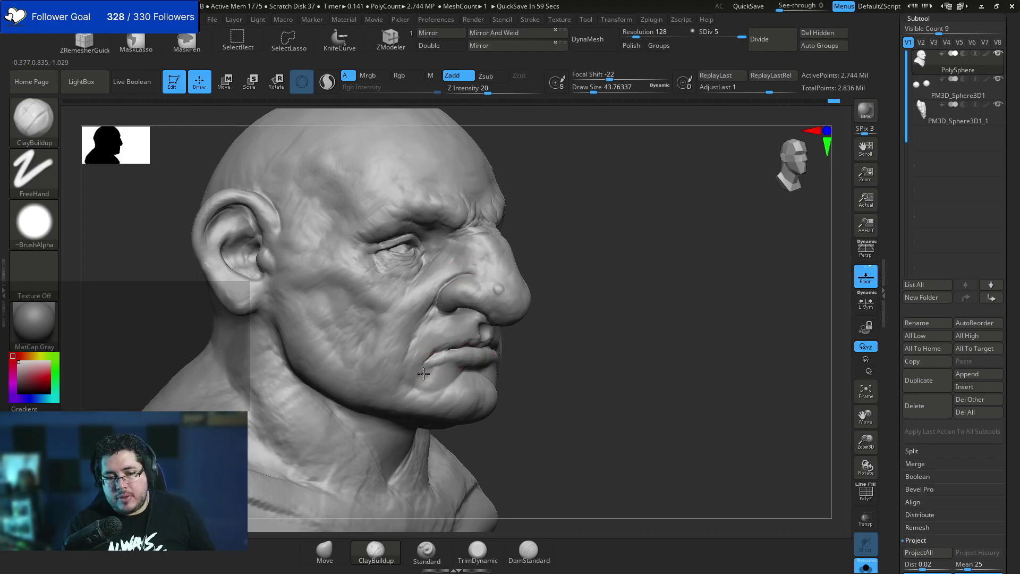
{"action": "key", "text": "space"}
{"action": "left_click_drag", "start_coordinate": [430, 374], "coordinate": [432, 374]}
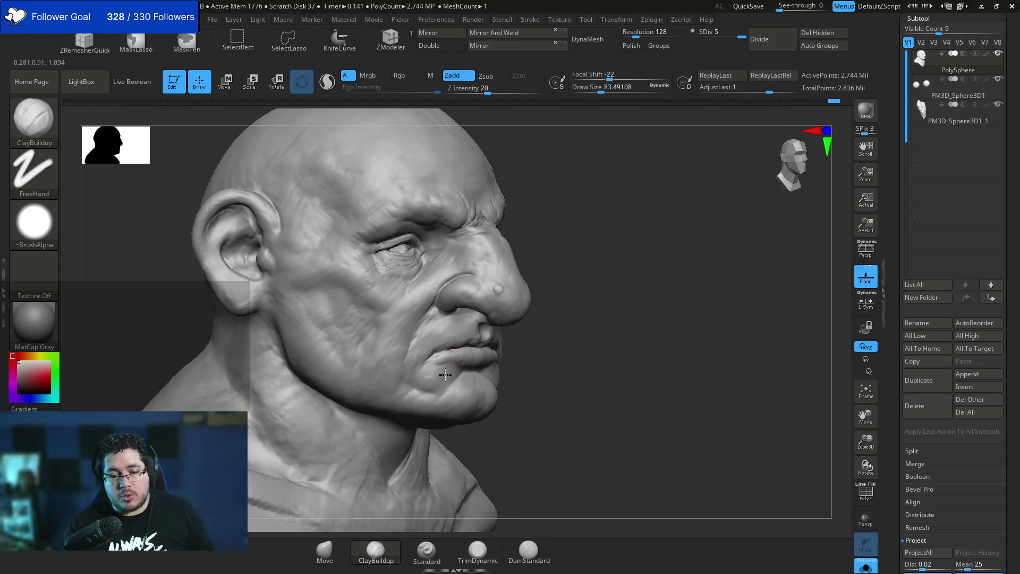
Build up the chin and lower cheek on the opposite side of the face with ClayBuildup at a draw size of about 83.
{"action": "mouse_move", "coordinate": [531, 382]}
{"action": "left_mouse_down"}
{"action": "mouse_move", "coordinate": [645, 336]}
{"action": "mouse_move", "coordinate": [507, 318]}
{"action": "left_mouse_up"}
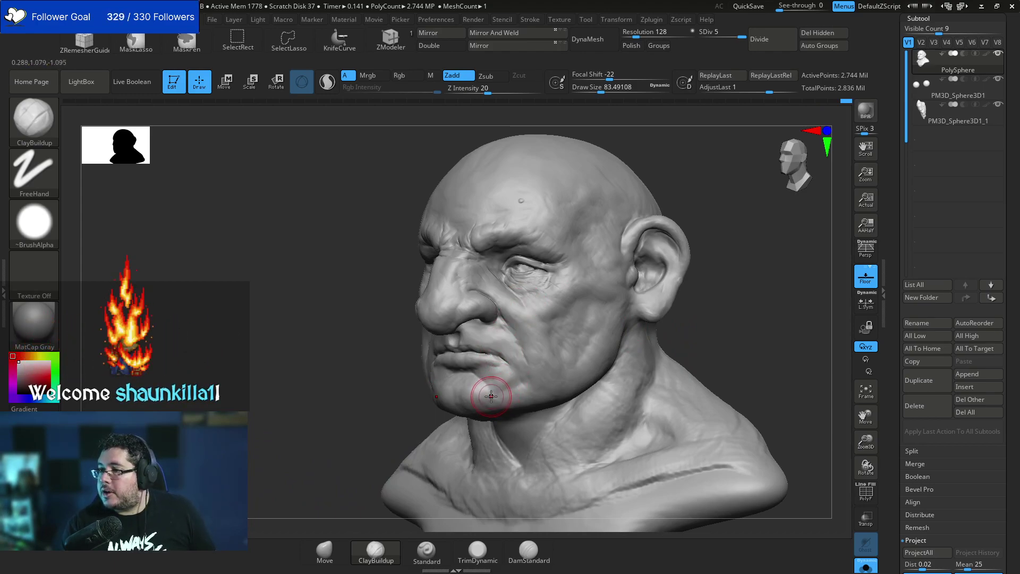
{"action": "mouse_move", "coordinate": [391, 375]}
{"action": "left_mouse_down"}
{"action": "mouse_move", "coordinate": [570, 361]}
{"action": "mouse_move", "coordinate": [501, 378]}
{"action": "left_mouse_up"}
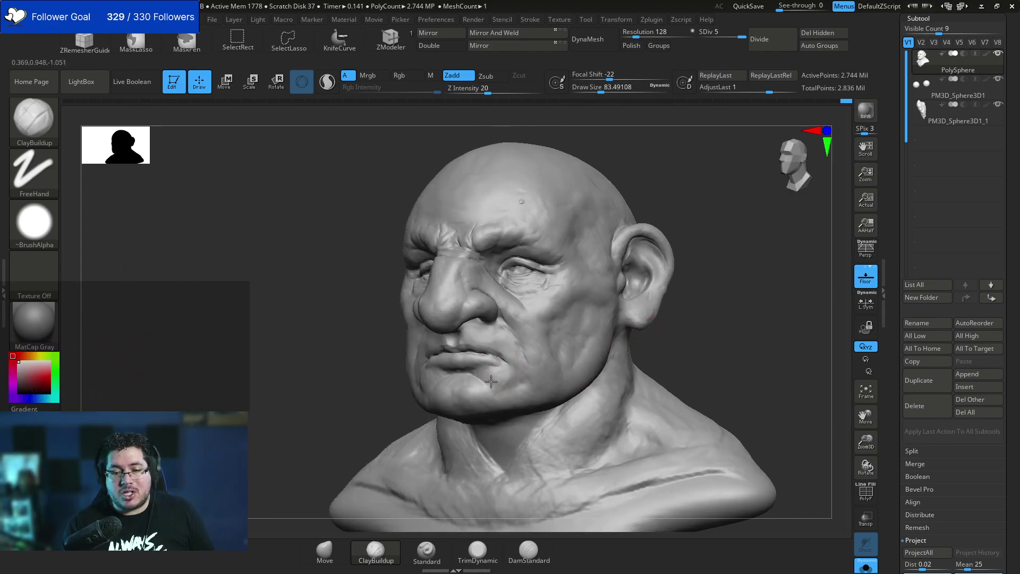
{"action": "left_click_drag", "start_coordinate": [372, 383], "coordinate": [507, 370]}
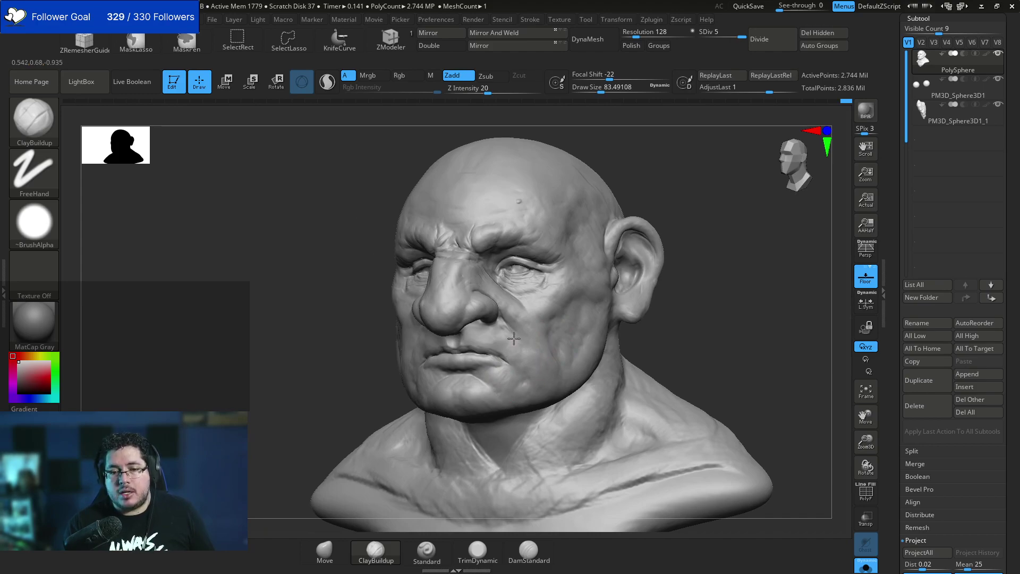
{"action": "left_click_drag", "start_coordinate": [667, 293], "coordinate": [606, 257], "text": "shift"}
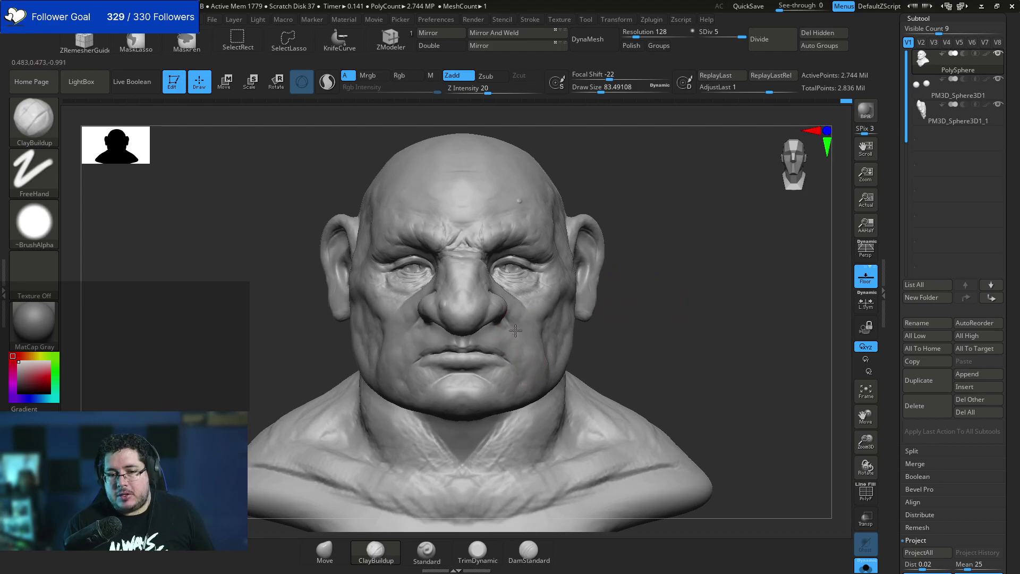
Define the groove between the nose and upper lip with DamStandard at a draw size of about 59.
{"action": "left_click_drag", "start_coordinate": [616, 324], "coordinate": [547, 335]}
{"action": "mouse_move", "coordinate": [380, 396]}
{"action": "left_mouse_down"}
{"action": "mouse_move", "coordinate": [616, 339]}
{"action": "mouse_move", "coordinate": [611, 356]}
{"action": "left_mouse_up"}
{"action": "mouse_move", "coordinate": [483, 299]}
{"action": "left_mouse_down"}
{"action": "mouse_move", "coordinate": [466, 317]}
{"action": "mouse_move", "coordinate": [467, 351]}
{"action": "left_mouse_up"}
{"action": "key", "text": "b"}
{"action": "key", "text": "d"}
{"action": "key", "text": "s"}
{"action": "right_click_drag", "start_coordinate": [470, 334], "coordinate": [540, 341]}
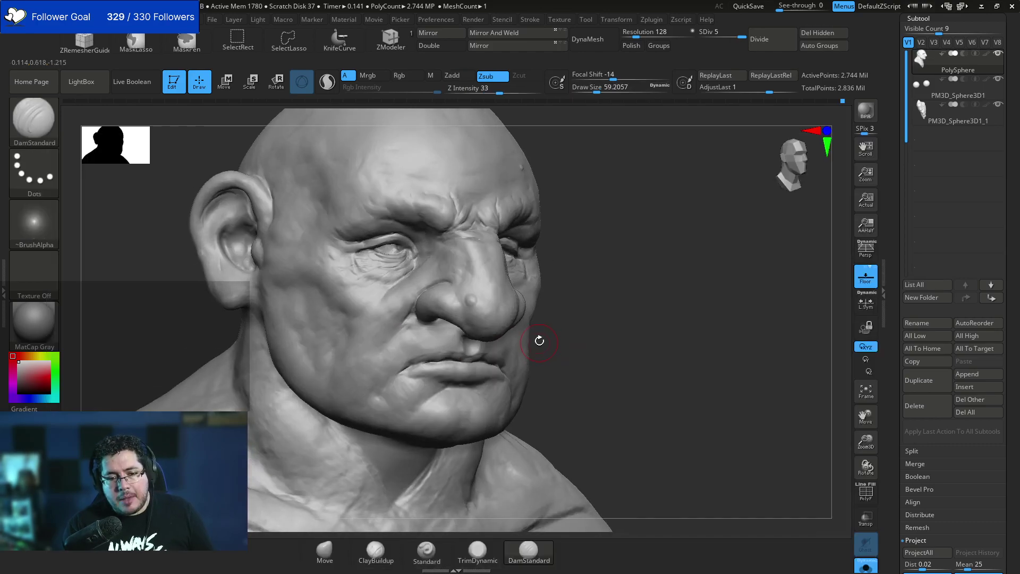
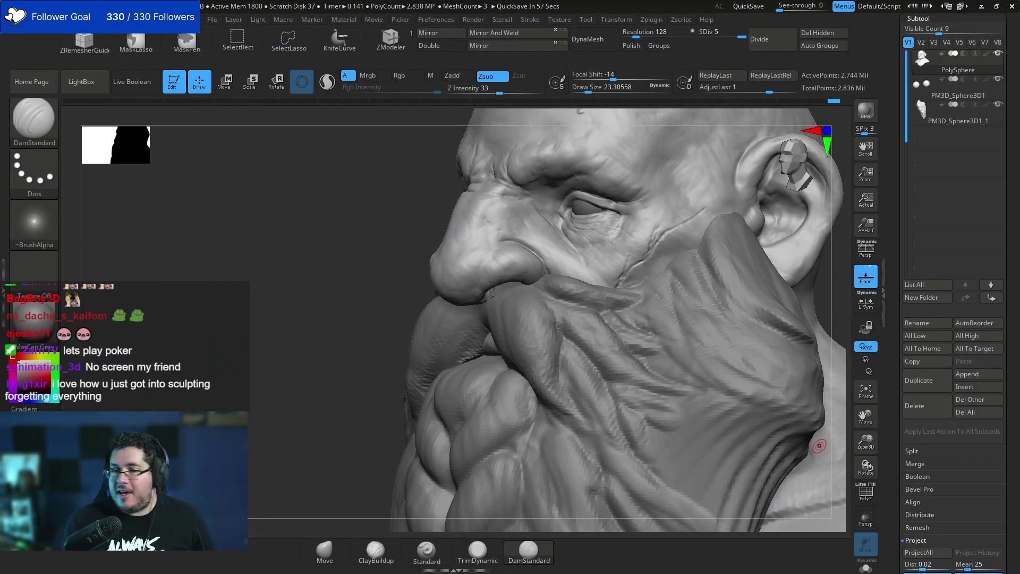
Isolate the head and deepen the scar running from the mouth corner across the cheek with DamStandard at a draw size of about 23.
{"action": "mouse_move", "coordinate": [330, 376]}
{"action": "left_mouse_down"}
{"action": "mouse_move", "coordinate": [705, 246]}
{"action": "mouse_move", "coordinate": [760, 258]}
{"action": "left_mouse_up"}
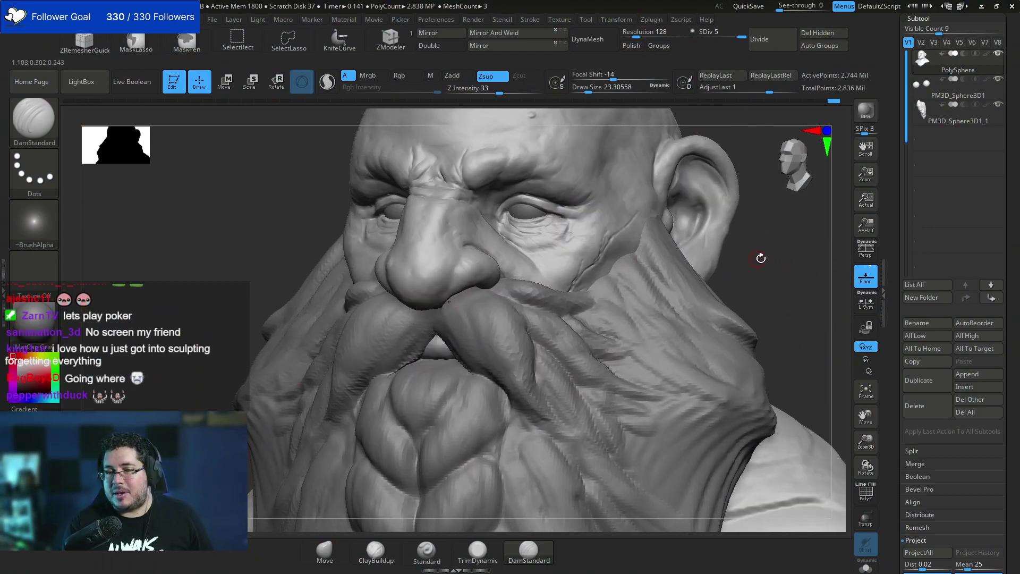
{"action": "left_click", "coordinate": [866, 567]}
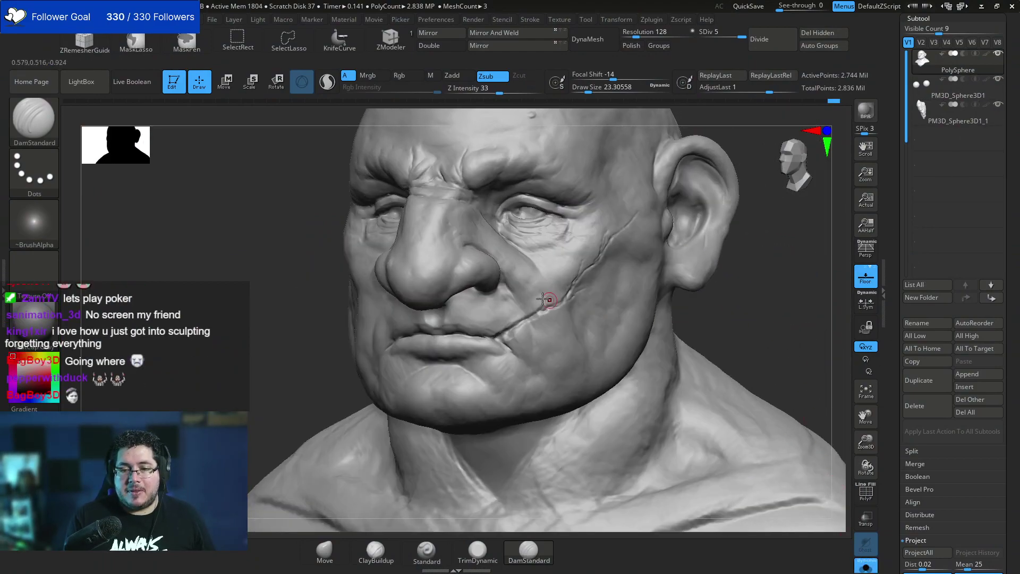
{"action": "left_click_drag", "start_coordinate": [492, 341], "coordinate": [498, 336]}
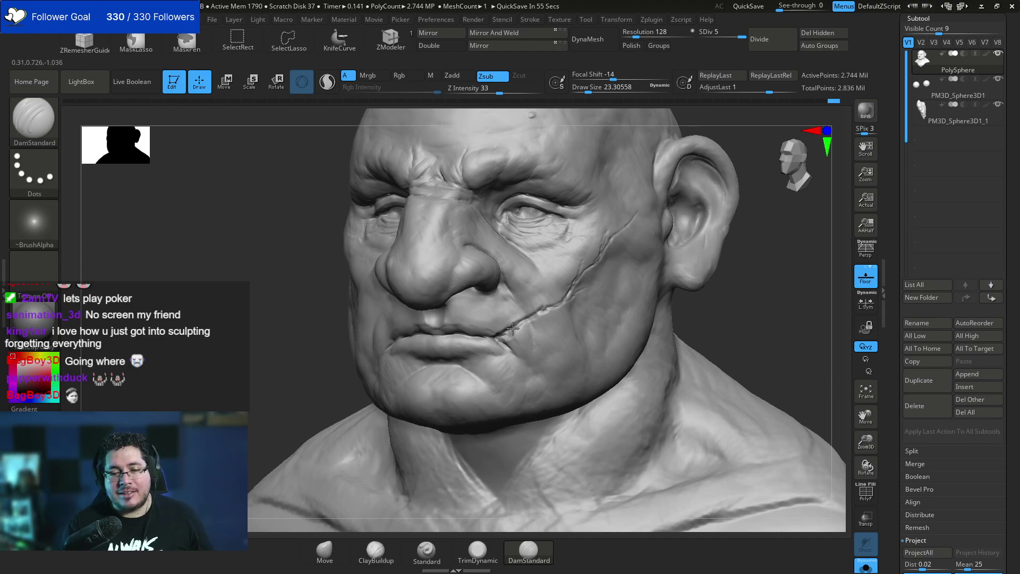
{"action": "left_click_drag", "start_coordinate": [513, 328], "coordinate": [530, 317]}
{"action": "left_click_drag", "start_coordinate": [772, 290], "coordinate": [670, 289]}
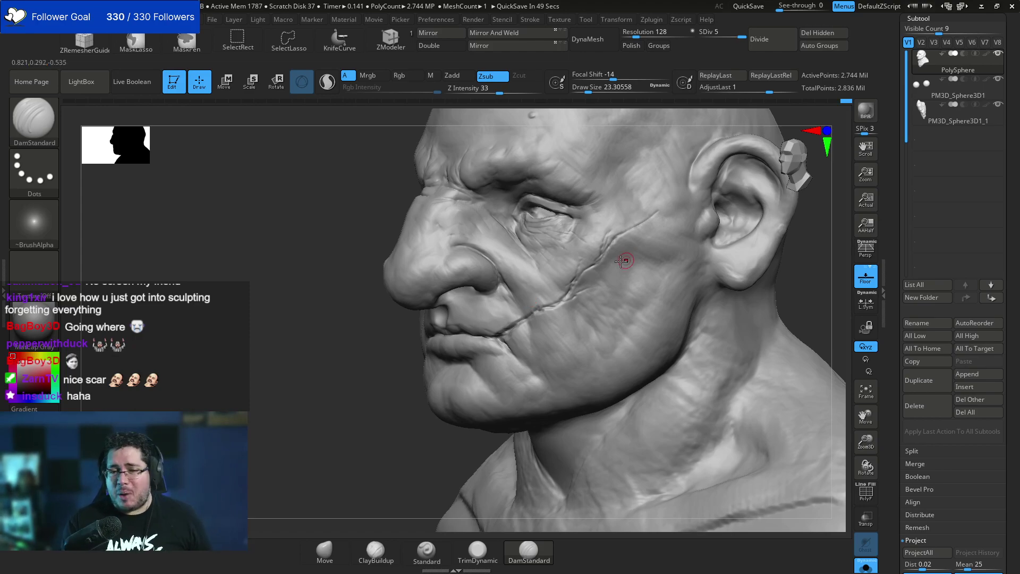
{"action": "left_click_drag", "start_coordinate": [345, 387], "coordinate": [441, 380]}
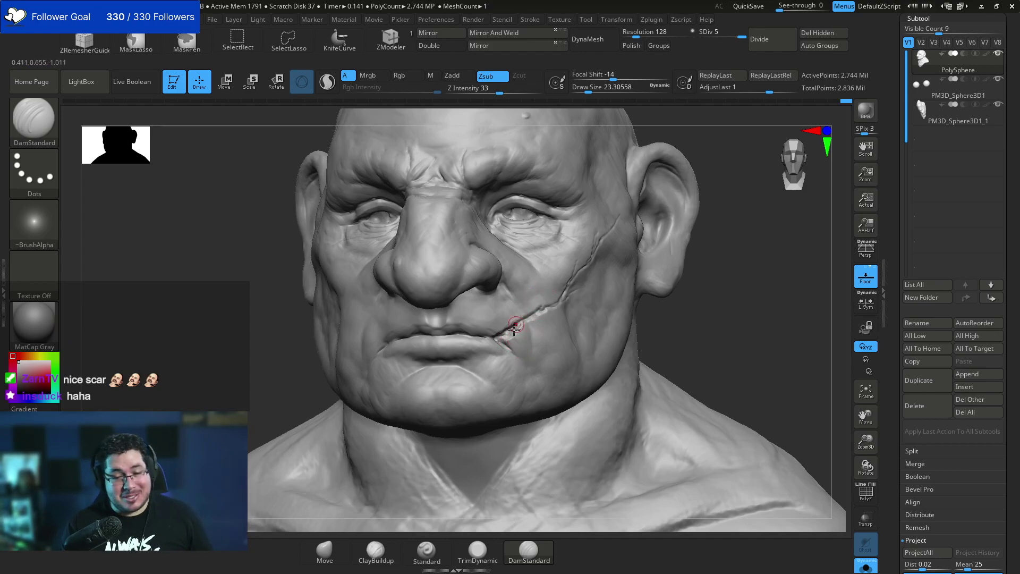
Build up the scar's edges near the mouth corner with ClayBuildup at a draw size of about 25.
{"action": "key", "text": "b"}
{"action": "key", "text": "c"}
{"action": "key", "text": "b"}
{"action": "key", "text": "space"}
{"action": "left_click_drag", "start_coordinate": [513, 330], "coordinate": [507, 331]}
{"action": "left_click_drag", "start_coordinate": [694, 324], "coordinate": [640, 325]}
{"action": "key", "text": "space"}
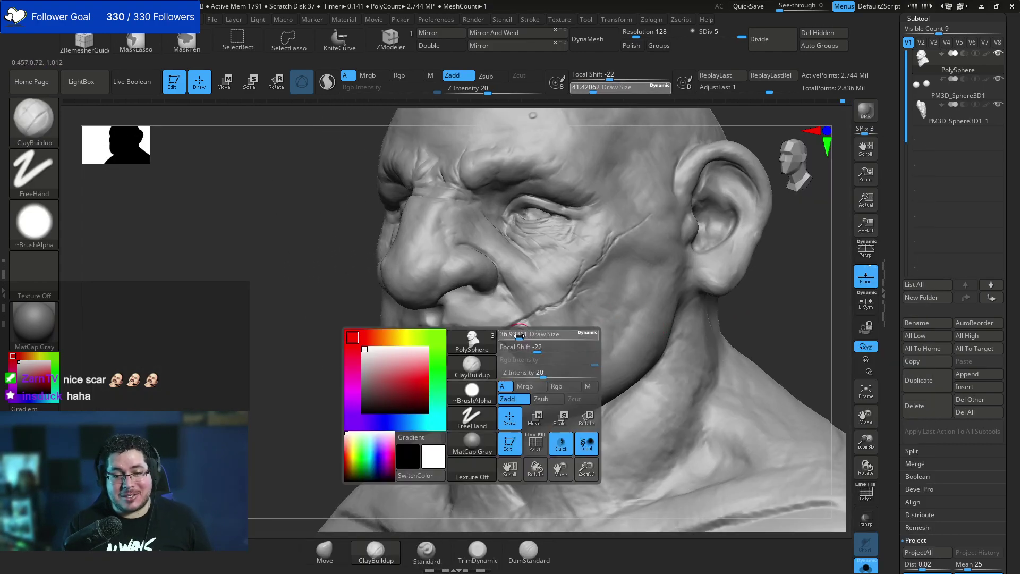
{"action": "left_click_drag", "start_coordinate": [523, 330], "coordinate": [503, 328]}
{"action": "key", "text": "space"}
{"action": "key", "text": "space"}
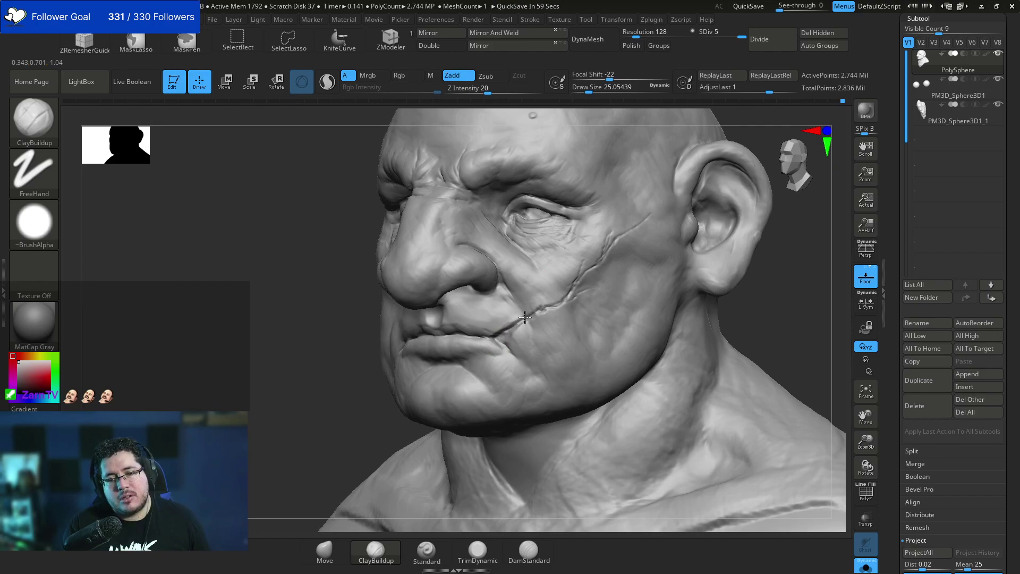
Refine the scar's raised edge along the cheek with ClayBuildup at a draw size of about 18, and smooth it.
{"action": "key", "text": "space"}
{"action": "left_click_drag", "start_coordinate": [537, 313], "coordinate": [526, 317]}
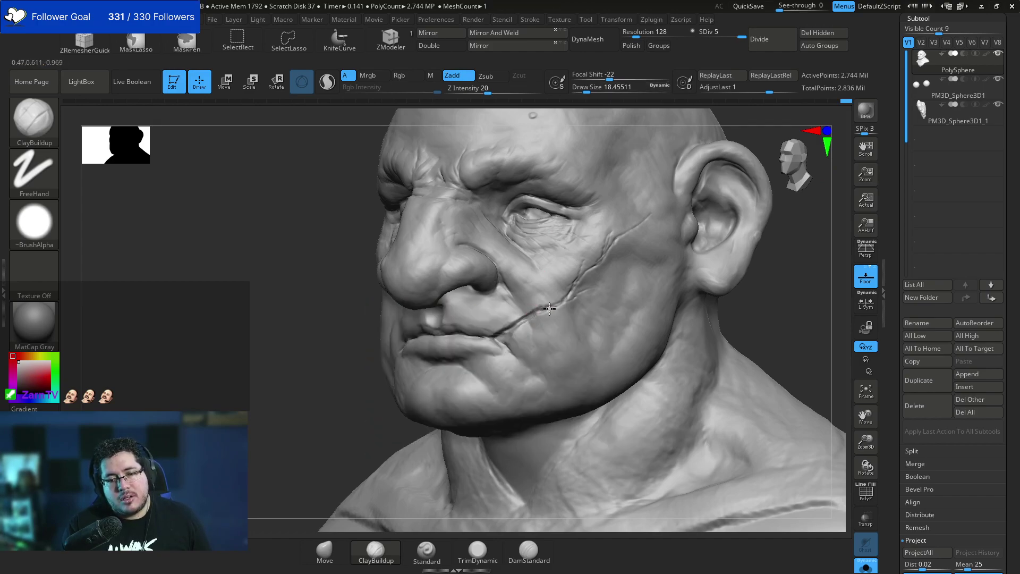
{"action": "key", "text": "shift"}
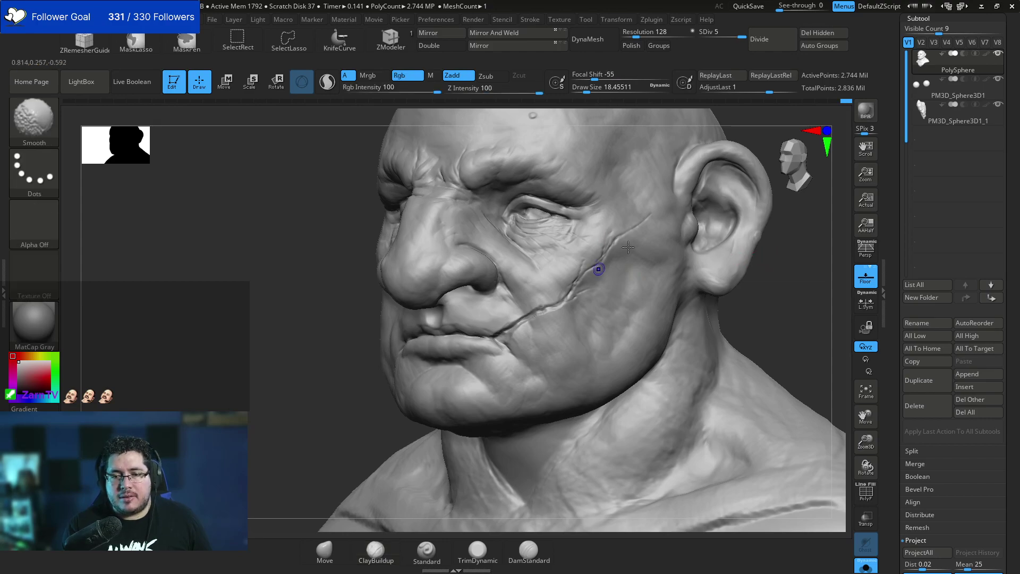
Bring back the beard and flatten the scar's edges on the upper cheek with TrimDynamic at a draw size of about 25.
{"action": "left_click", "coordinate": [869, 566]}
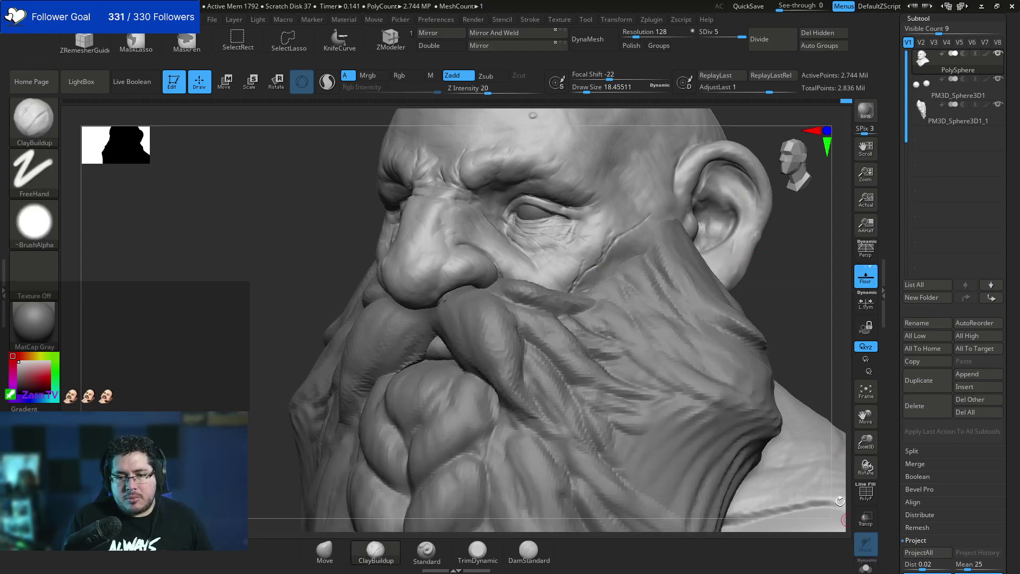
{"action": "key", "text": "space"}
{"action": "key", "text": "b"}
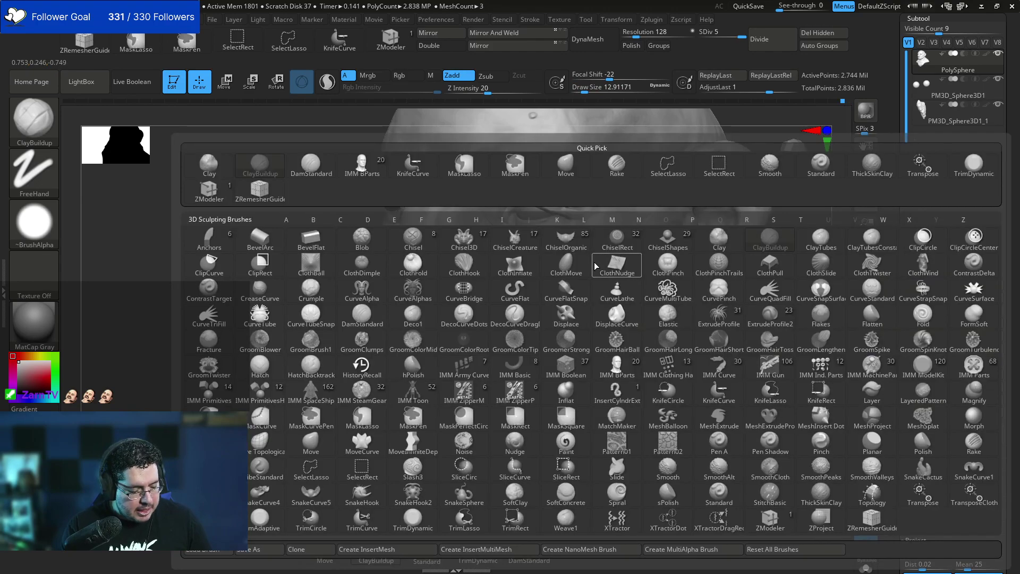
{"action": "key", "text": "t"}
{"action": "key", "text": "d"}
{"action": "key", "text": "space"}
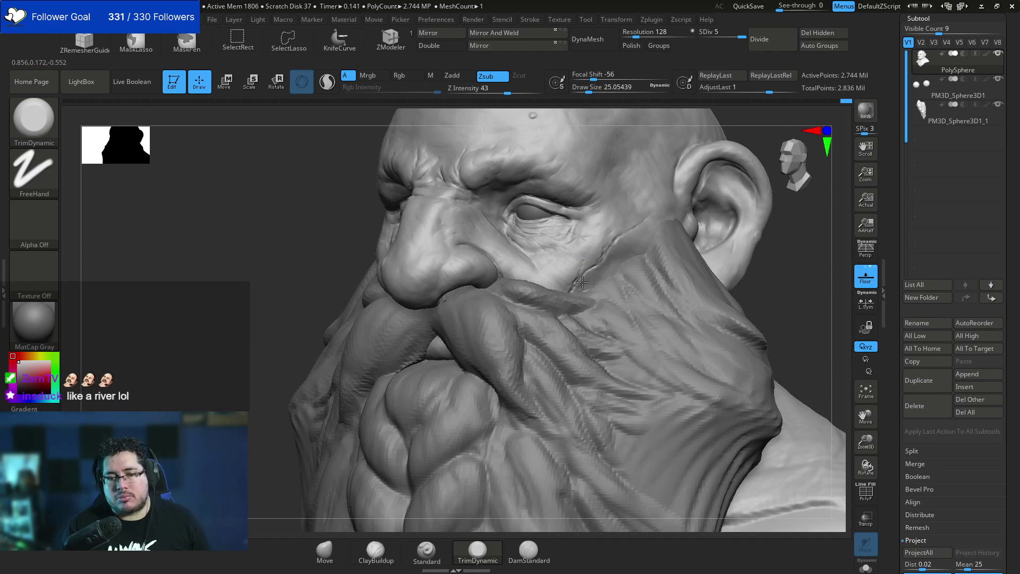
Compare the whole bust with and without the beard to examine the cheek scar.
{"action": "left_click_drag", "start_coordinate": [791, 290], "coordinate": [585, 275], "text": "alt"}
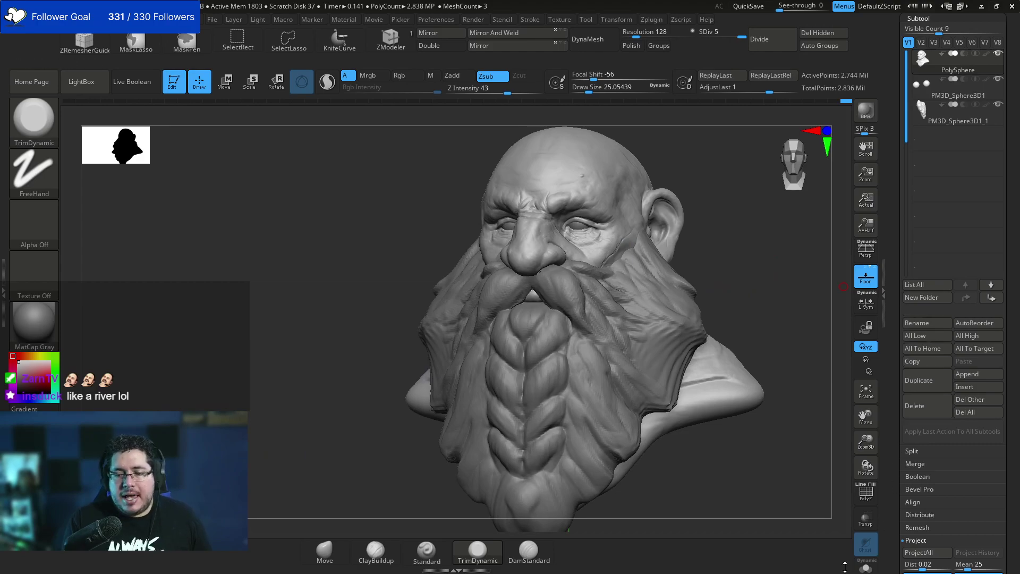
{"action": "left_click", "coordinate": [865, 566]}
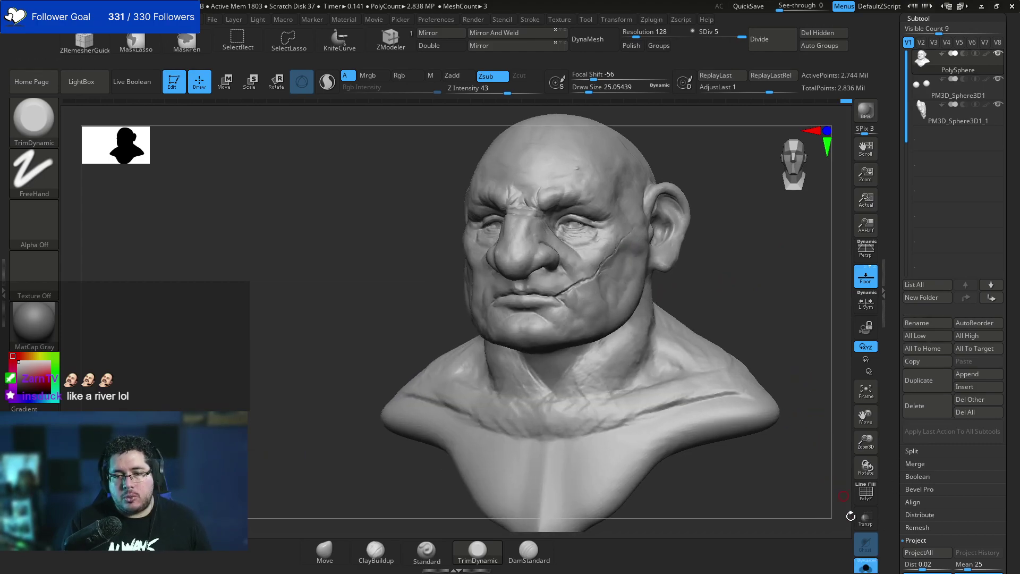
{"action": "left_click_drag", "start_coordinate": [767, 300], "coordinate": [748, 299]}
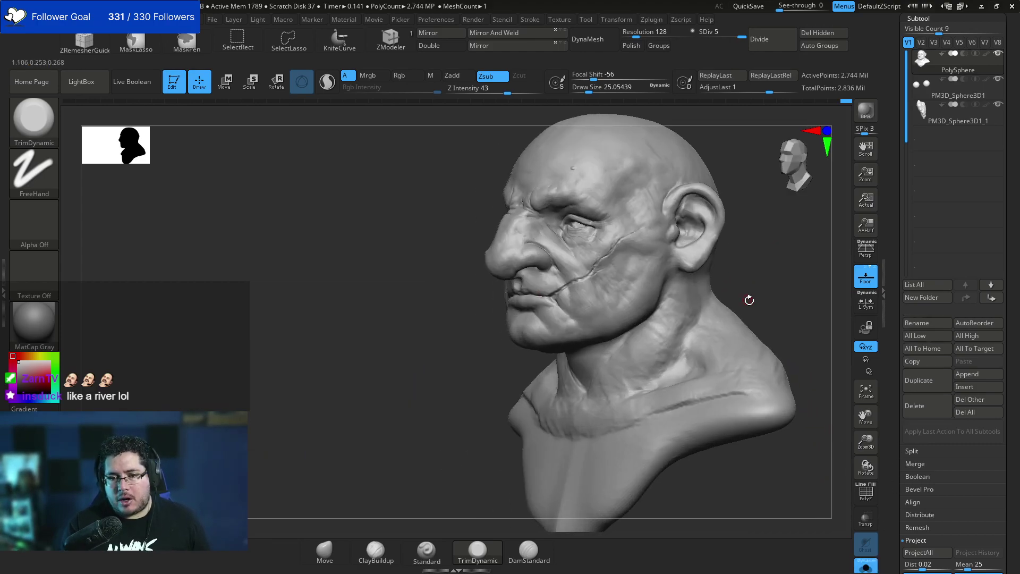
Bring back the beard to examine the face with it, and reduce the TrimDynamic draw size to about 22.
{"action": "left_click", "coordinate": [865, 567]}
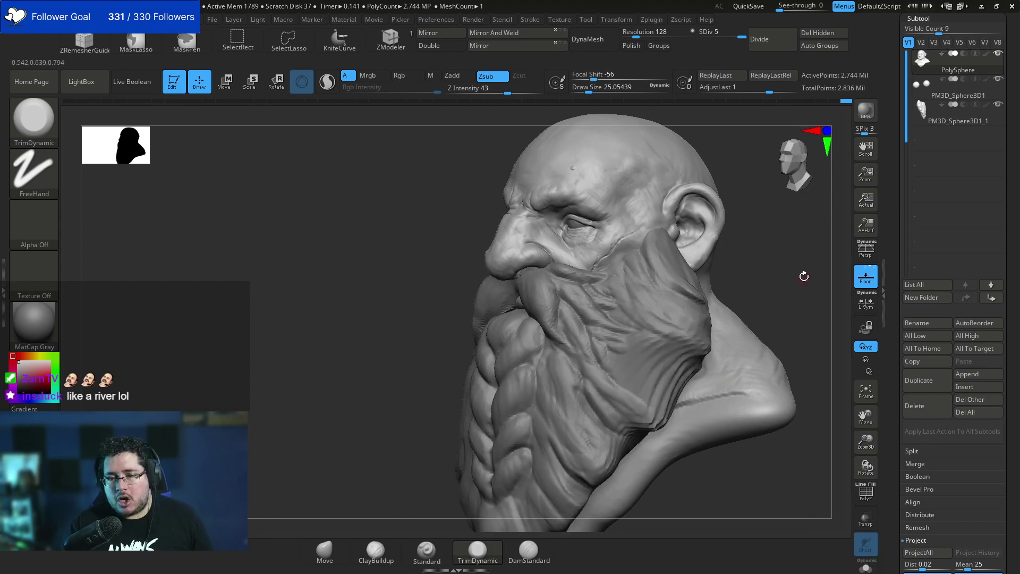
{"action": "left_click_drag", "start_coordinate": [803, 276], "coordinate": [818, 277], "text": "shift"}
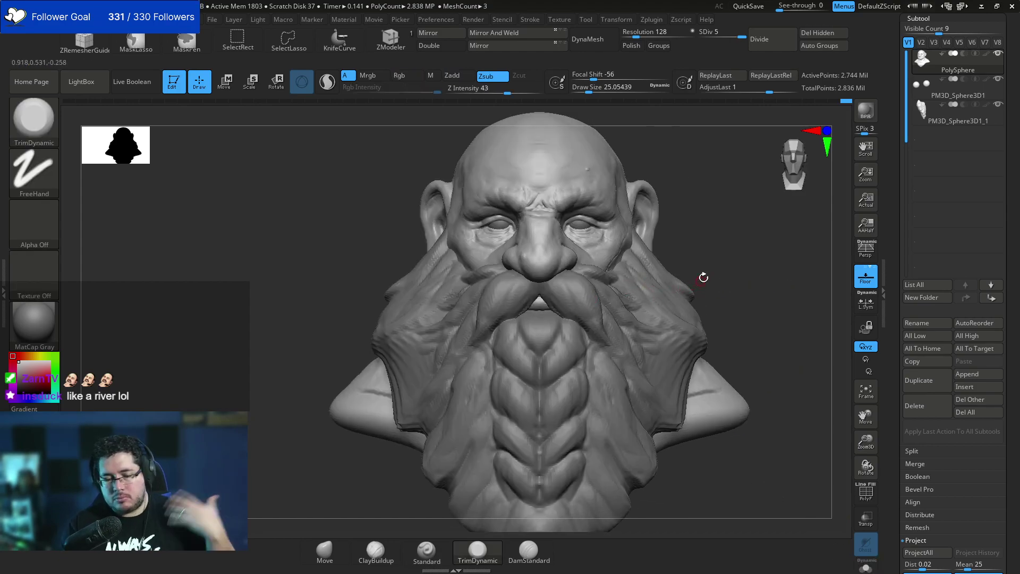
{"action": "left_click_drag", "start_coordinate": [728, 255], "coordinate": [728, 292], "text": "alt"}
{"action": "left_click_drag", "start_coordinate": [760, 247], "coordinate": [531, 228], "text": "alt"}
{"action": "key", "text": "space"}
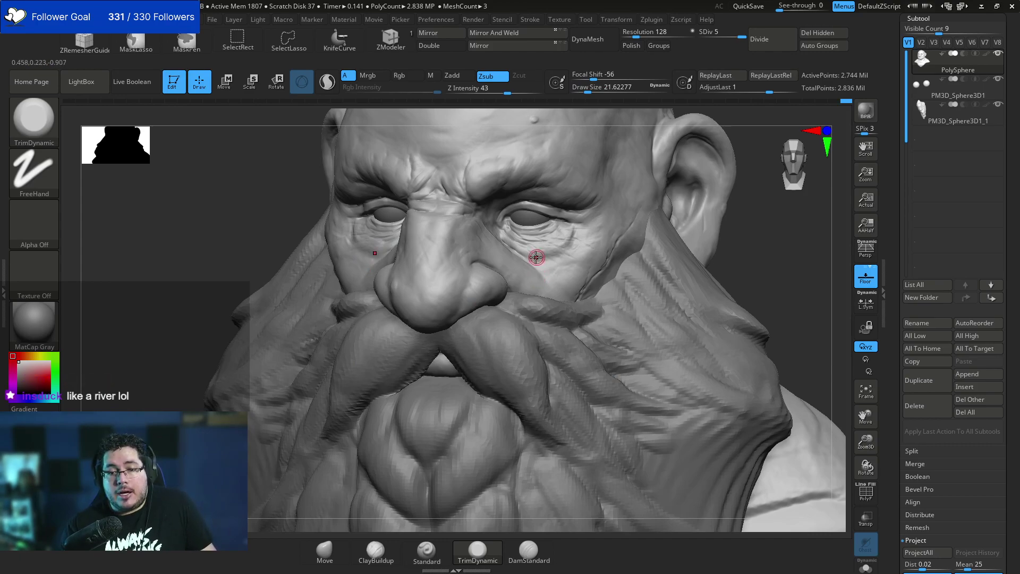
{"action": "key", "text": "space"}
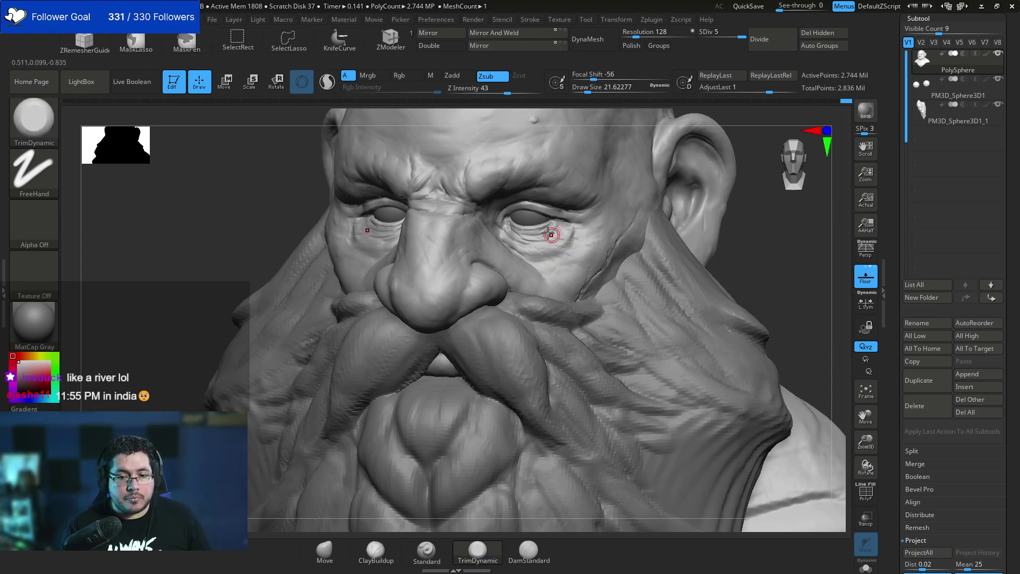
Choose the DamStandard brush and make the beard the active subtool.
{"action": "key", "text": "b"}
{"action": "key", "text": "d"}
{"action": "key", "text": "s"}
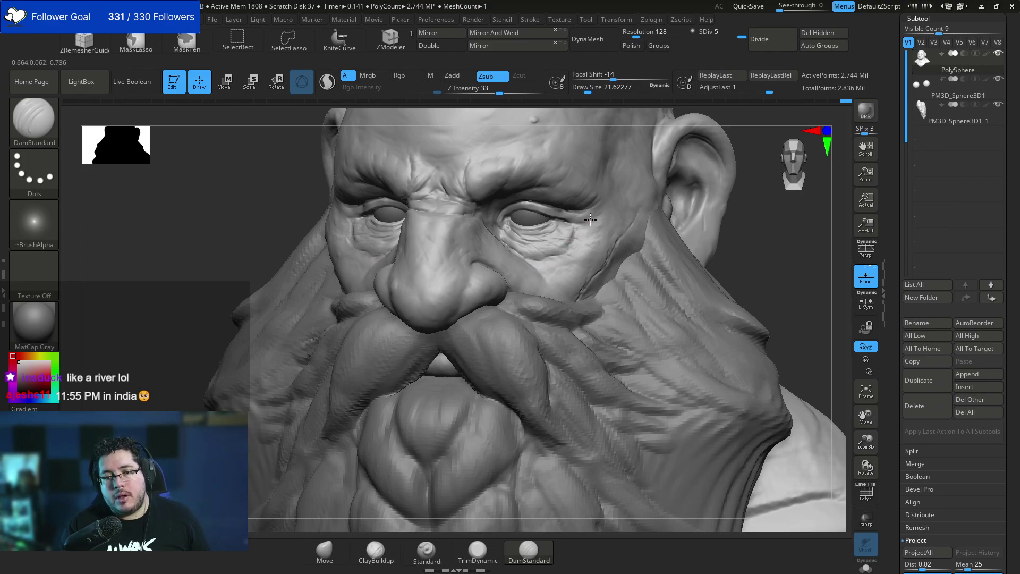
{"action": "mouse_move", "coordinate": [738, 202]}
{"action": "left_mouse_down", "text": "shift"}
{"action": "mouse_move", "coordinate": [742, 226]}
{"action": "mouse_move", "coordinate": [743, 183]}
{"action": "left_mouse_up", "text": "shift"}
{"action": "left_click_drag", "start_coordinate": [745, 240], "coordinate": [642, 244]}
{"action": "left_click", "coordinate": [676, 254], "text": "alt"}
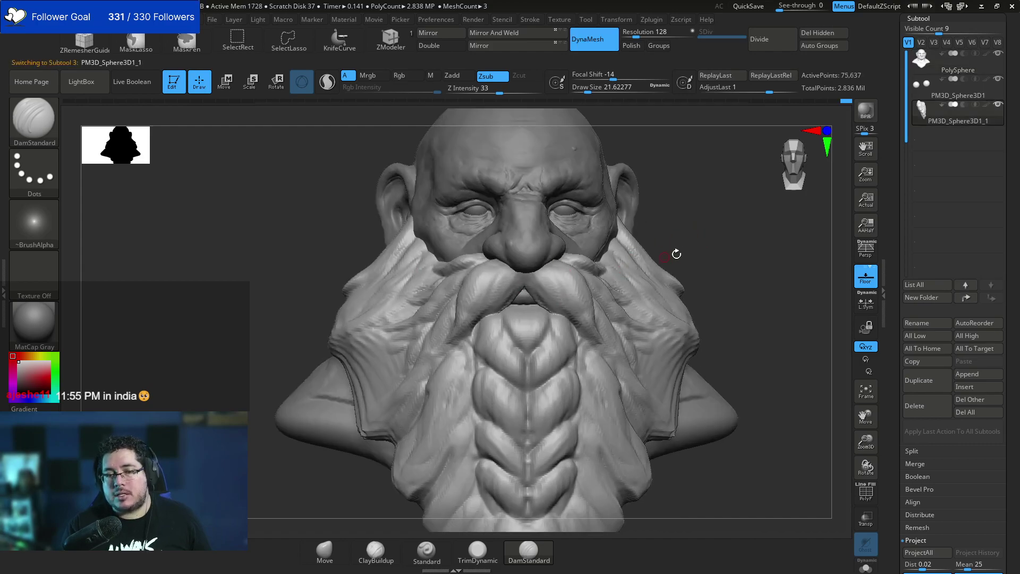
{"action": "left_click_drag", "start_coordinate": [706, 236], "coordinate": [704, 264]}
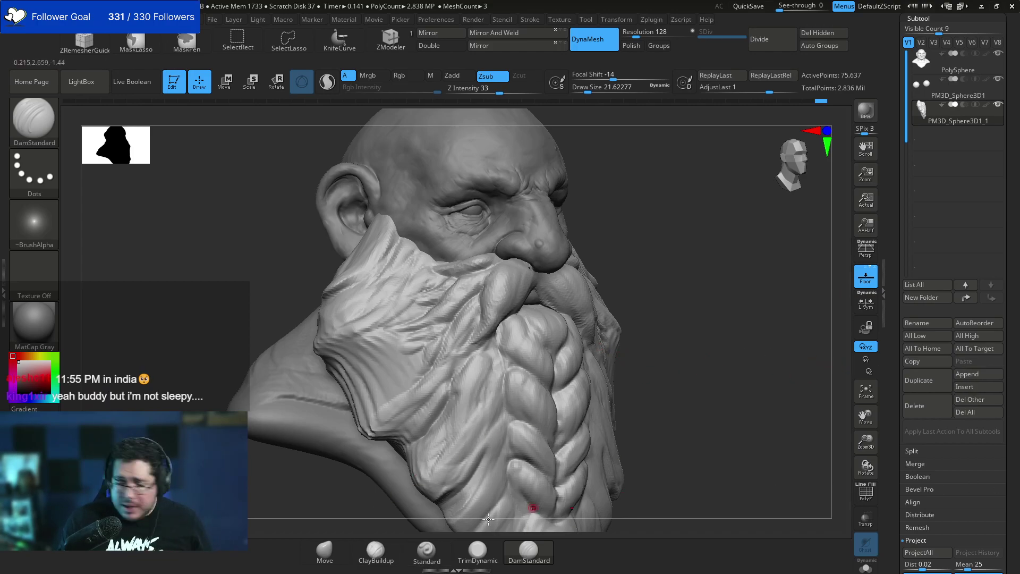
Switch to Discord to check the giveaway post in the events channel, and return to ZBrush.
{"action": "key", "text": "super"}
{"action": "left_click", "coordinate": [512, 561]}
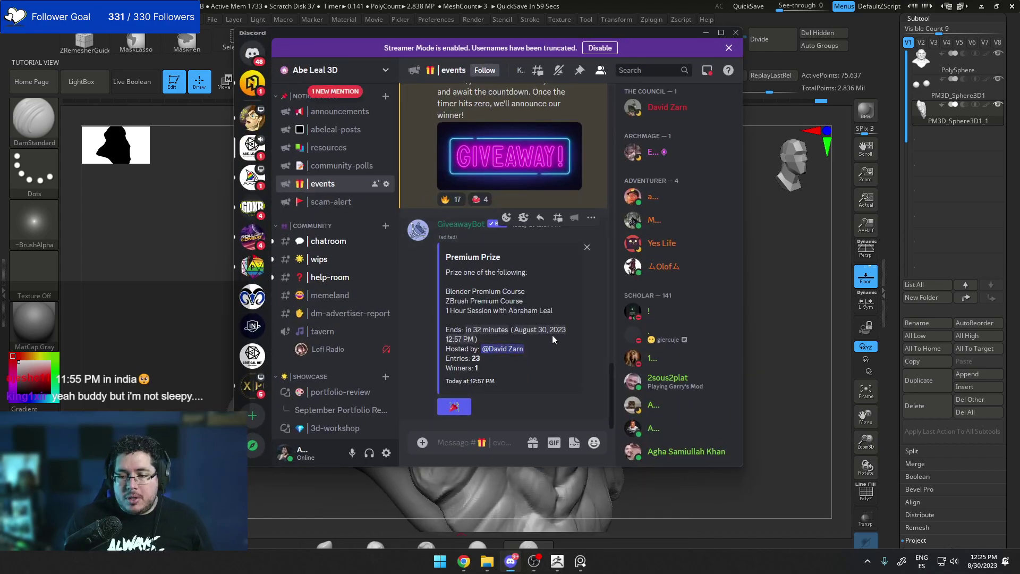
{"action": "left_click", "coordinate": [705, 32]}
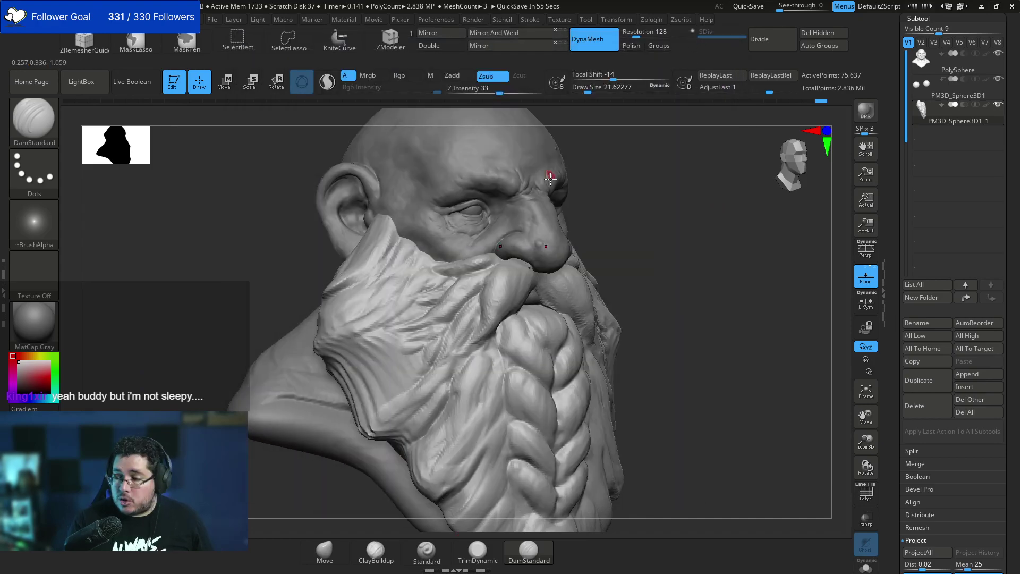
Subdivide the beard to level 2 and set the DamStandard draw size to about 33.
{"action": "left_click_drag", "start_coordinate": [658, 242], "coordinate": [537, 260]}
{"action": "left_click_drag", "start_coordinate": [705, 216], "coordinate": [797, 234]}
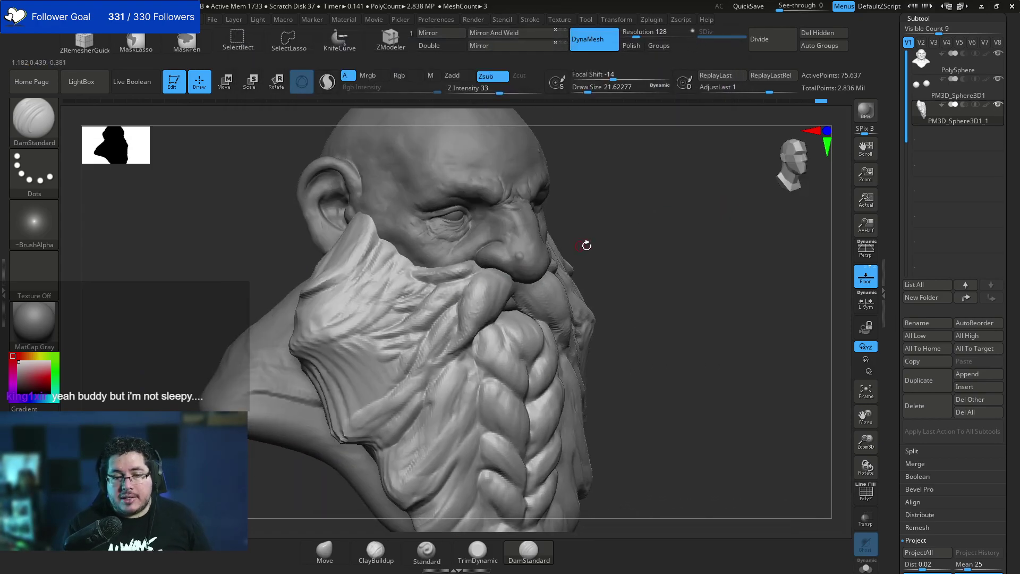
{"action": "mouse_move", "coordinate": [585, 243]}
{"action": "left_mouse_down", "text": "alt"}
{"action": "mouse_move", "coordinate": [640, 232]}
{"action": "mouse_move", "coordinate": [484, 298]}
{"action": "left_mouse_up", "text": "alt"}
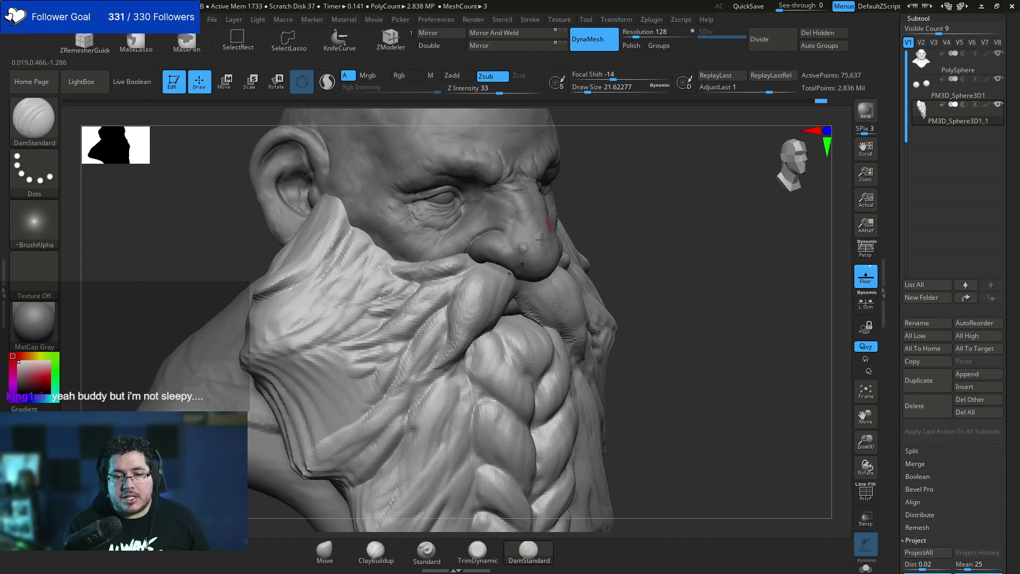
{"action": "key", "text": "ctrl+d"}
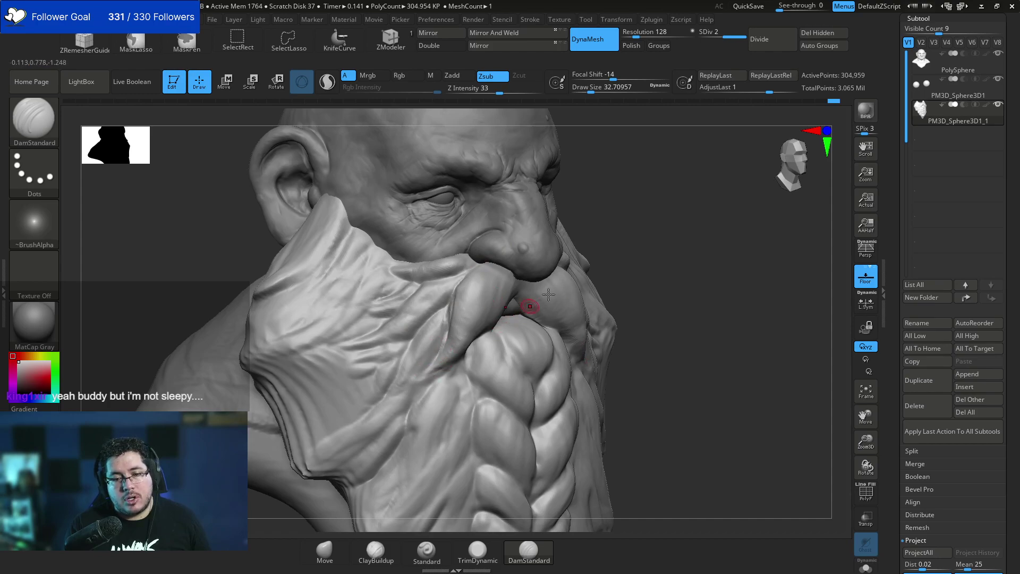
{"action": "right_click_drag", "start_coordinate": [548, 294], "coordinate": [468, 336]}
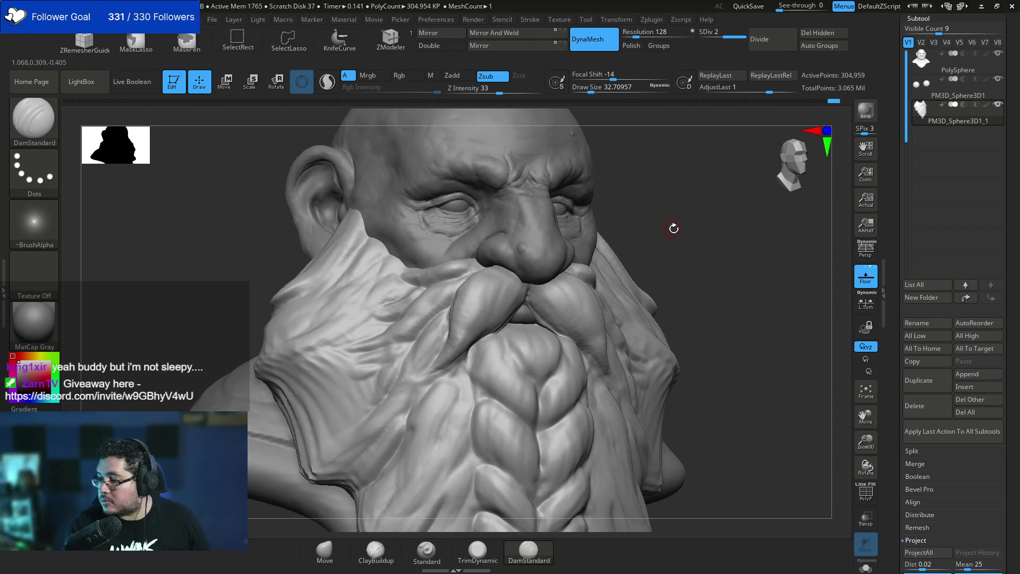
{"action": "left_click_drag", "start_coordinate": [673, 228], "coordinate": [661, 237]}
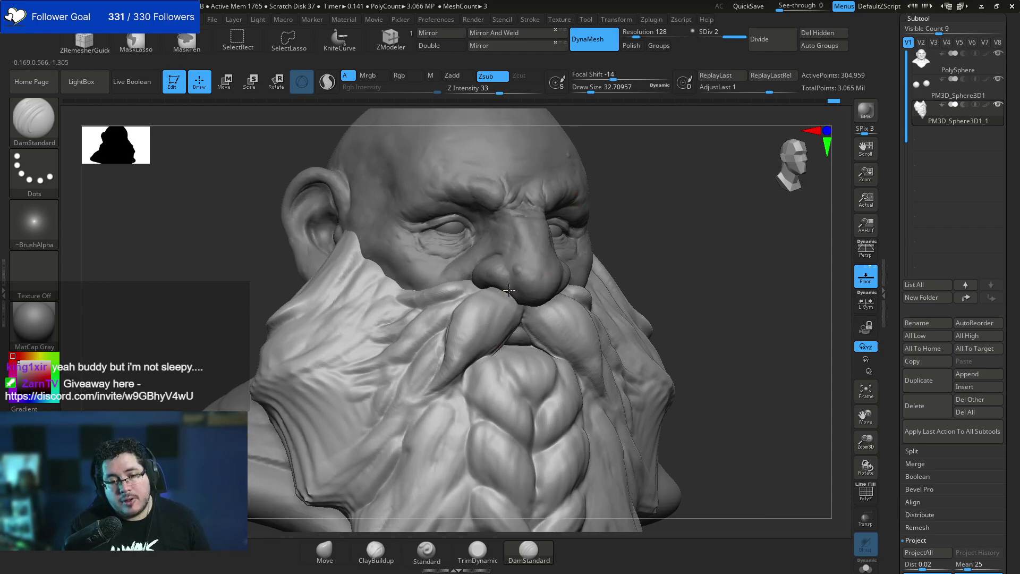
Carve the first hair strand grooves into the moustache with DamStandard, raising the draw size to about 39.
{"action": "left_click_drag", "start_coordinate": [497, 299], "coordinate": [475, 325]}
{"action": "key", "text": "space"}
{"action": "mouse_move", "coordinate": [480, 308]}
{"action": "left_mouse_down"}
{"action": "mouse_move", "coordinate": [479, 342]}
{"action": "mouse_move", "coordinate": [458, 355]}
{"action": "left_mouse_up"}
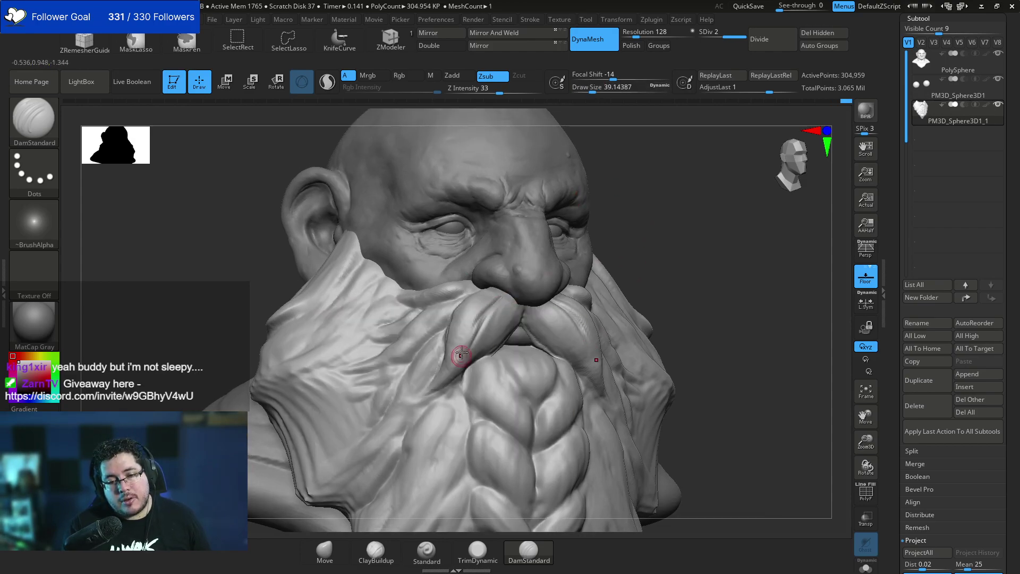
{"action": "left_click_drag", "start_coordinate": [666, 229], "coordinate": [605, 251]}
{"action": "mouse_move", "coordinate": [516, 303]}
{"action": "left_mouse_down"}
{"action": "mouse_move", "coordinate": [488, 351]}
{"action": "mouse_move", "coordinate": [470, 356]}
{"action": "mouse_move", "coordinate": [486, 339]}
{"action": "left_mouse_up"}
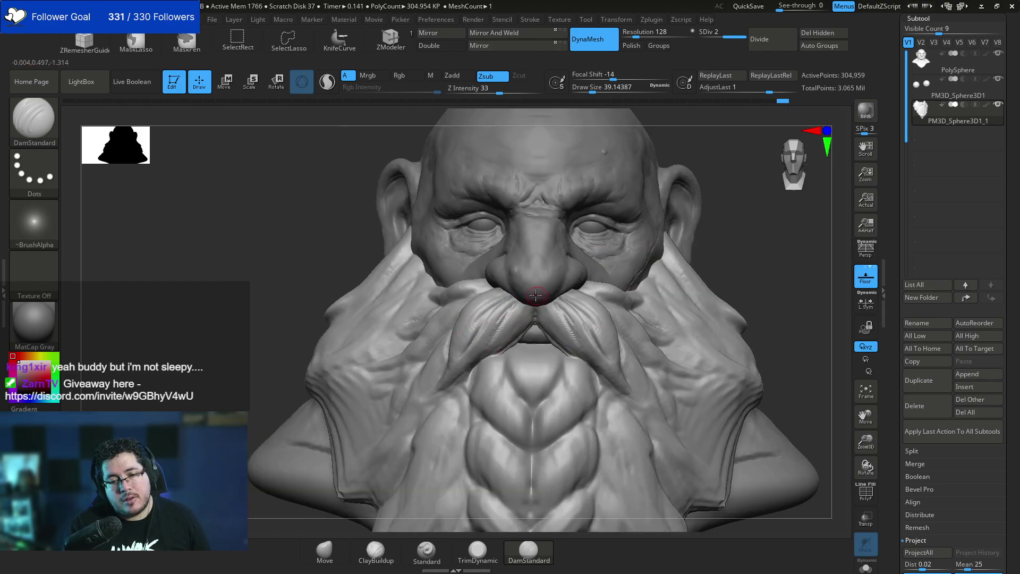
Carve more strand grooves down the side of the moustache toward its tip with DamStandard.
{"action": "mouse_move", "coordinate": [735, 241]}
{"action": "left_mouse_down", "text": "shift"}
{"action": "mouse_move", "coordinate": [525, 300]}
{"action": "mouse_move", "coordinate": [465, 367]}
{"action": "left_mouse_up", "text": "shift"}
{"action": "left_click_drag", "start_coordinate": [711, 230], "coordinate": [692, 190]}
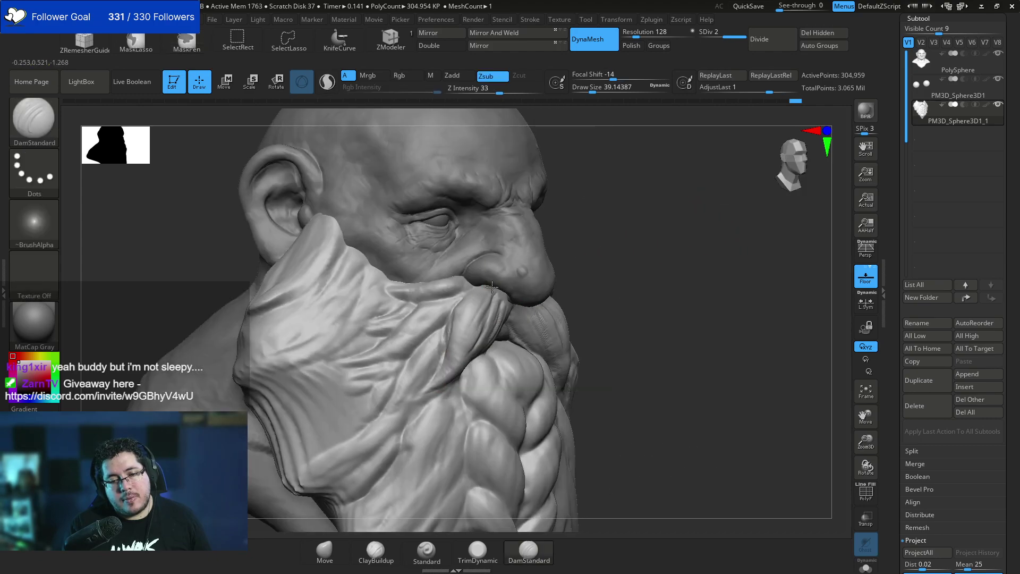
{"action": "left_click_drag", "start_coordinate": [465, 304], "coordinate": [448, 373]}
{"action": "left_click_drag", "start_coordinate": [456, 314], "coordinate": [416, 384]}
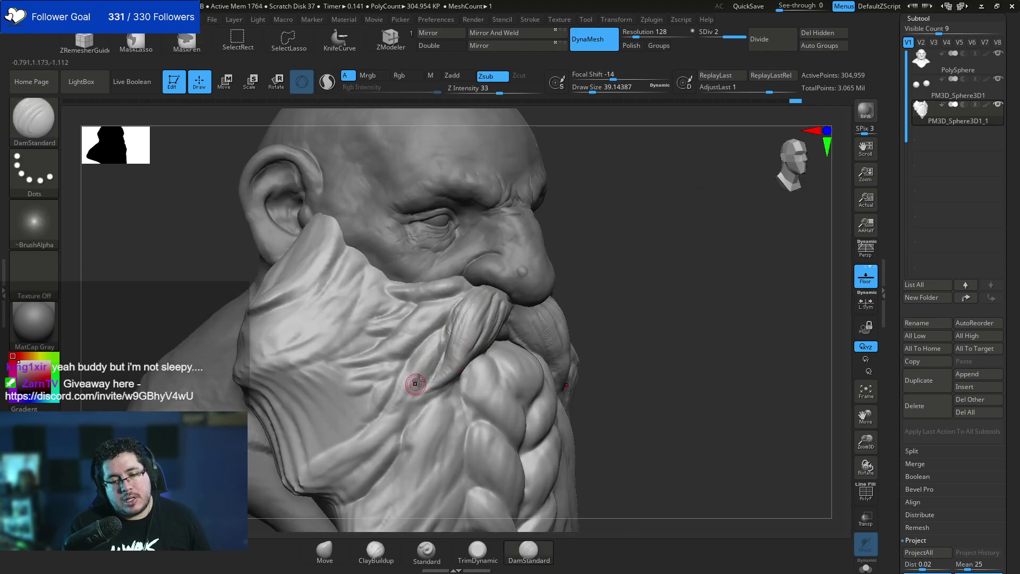
Fill and smooth the old braid pattern below the mouth into a plain column with ClayBuildup at draw sizes of about 116 and 202.
{"action": "mouse_move", "coordinate": [664, 266]}
{"action": "left_mouse_down"}
{"action": "mouse_move", "coordinate": [603, 251]}
{"action": "mouse_move", "coordinate": [652, 278]}
{"action": "mouse_move", "coordinate": [487, 366]}
{"action": "left_mouse_up"}
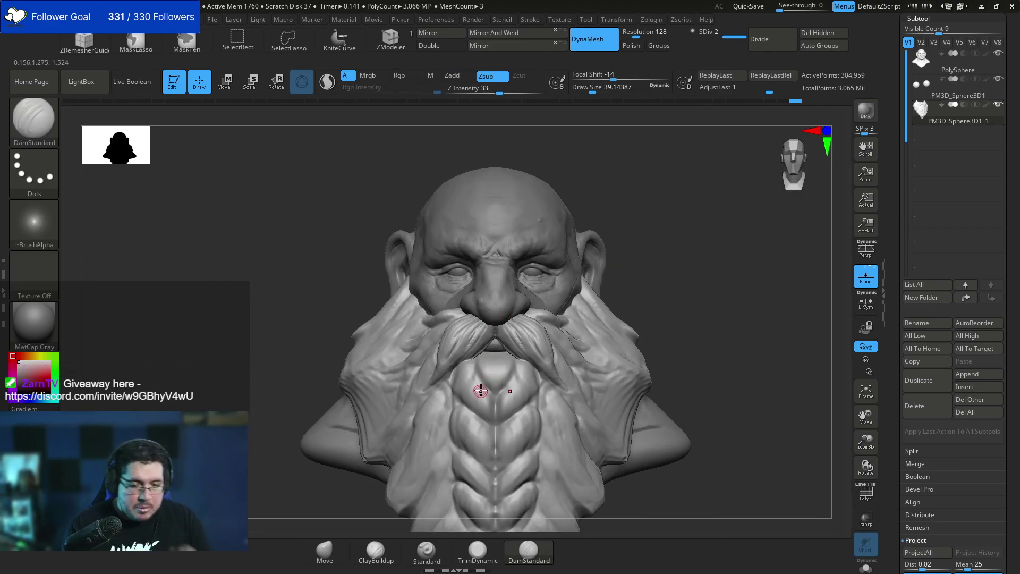
{"action": "left_click_drag", "start_coordinate": [625, 303], "coordinate": [628, 250], "text": "alt"}
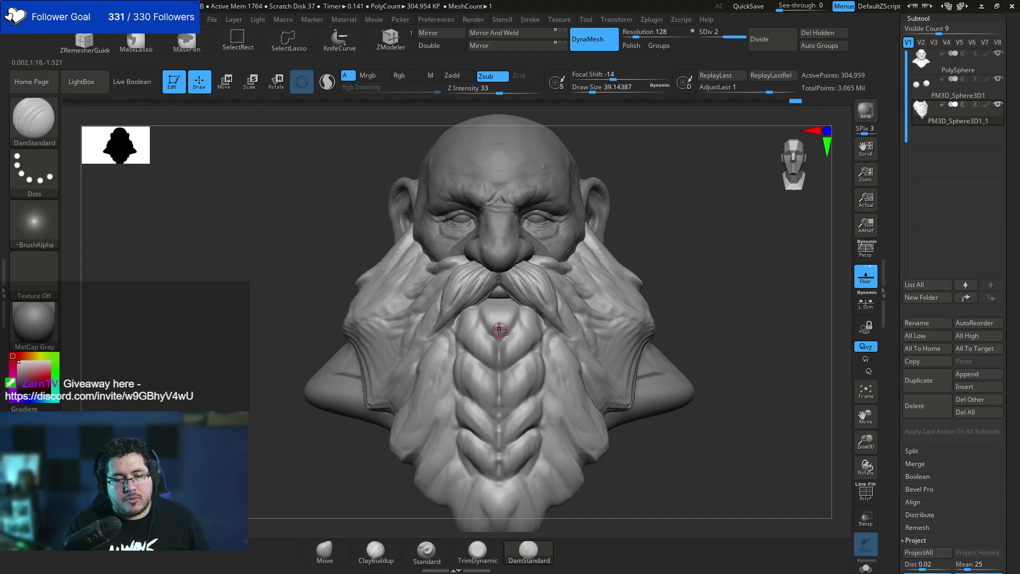
{"action": "mouse_move", "coordinate": [499, 328]}
{"action": "left_mouse_down"}
{"action": "mouse_move", "coordinate": [501, 367]}
{"action": "mouse_move", "coordinate": [501, 350]}
{"action": "left_mouse_up"}
{"action": "key", "text": "b"}
{"action": "key", "text": "c"}
{"action": "key", "text": "b"}
{"action": "key", "text": "space"}
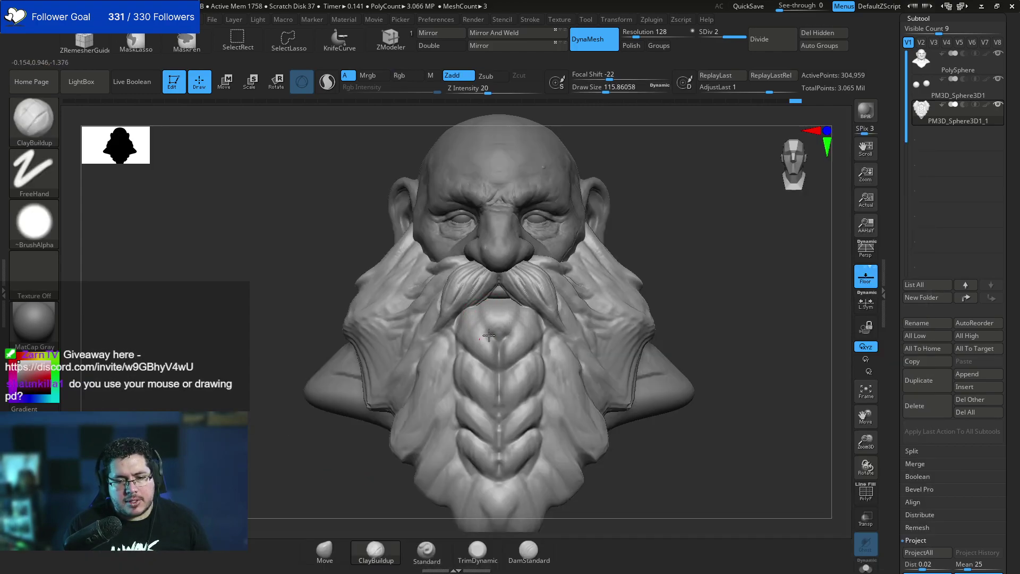
{"action": "key", "text": "space"}
{"action": "mouse_move", "coordinate": [499, 349]}
{"action": "left_mouse_down"}
{"action": "mouse_move", "coordinate": [475, 360]}
{"action": "mouse_move", "coordinate": [470, 351]}
{"action": "mouse_move", "coordinate": [499, 374]}
{"action": "mouse_move", "coordinate": [476, 359]}
{"action": "mouse_move", "coordinate": [470, 404]}
{"action": "mouse_move", "coordinate": [497, 419]}
{"action": "mouse_move", "coordinate": [480, 465]}
{"action": "mouse_move", "coordinate": [499, 442]}
{"action": "mouse_move", "coordinate": [485, 407]}
{"action": "mouse_move", "coordinate": [498, 366]}
{"action": "mouse_move", "coordinate": [481, 337]}
{"action": "mouse_move", "coordinate": [498, 382]}
{"action": "left_mouse_up"}
{"action": "key", "text": "space"}
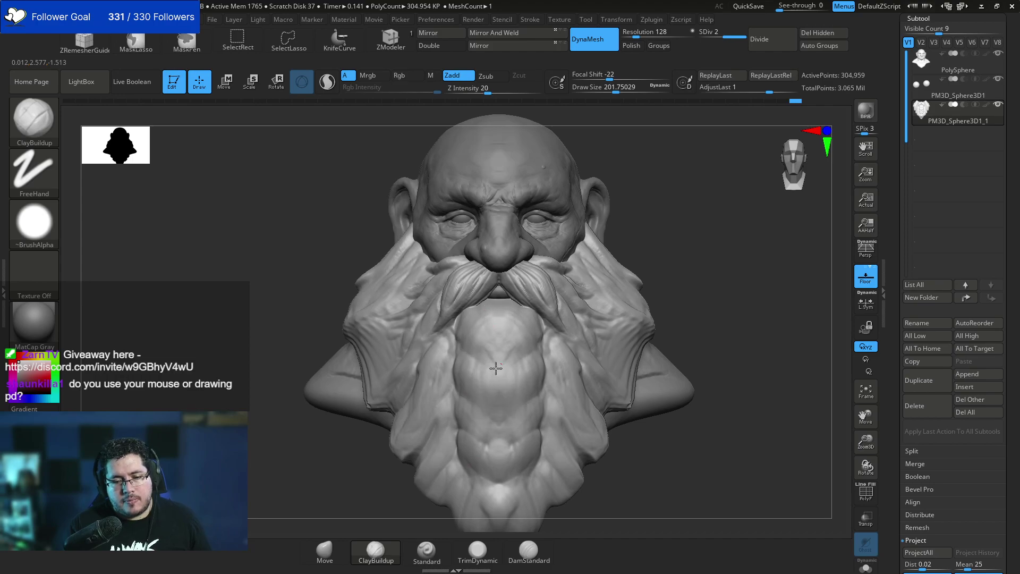
{"action": "left_click_drag", "start_coordinate": [498, 425], "coordinate": [495, 463]}
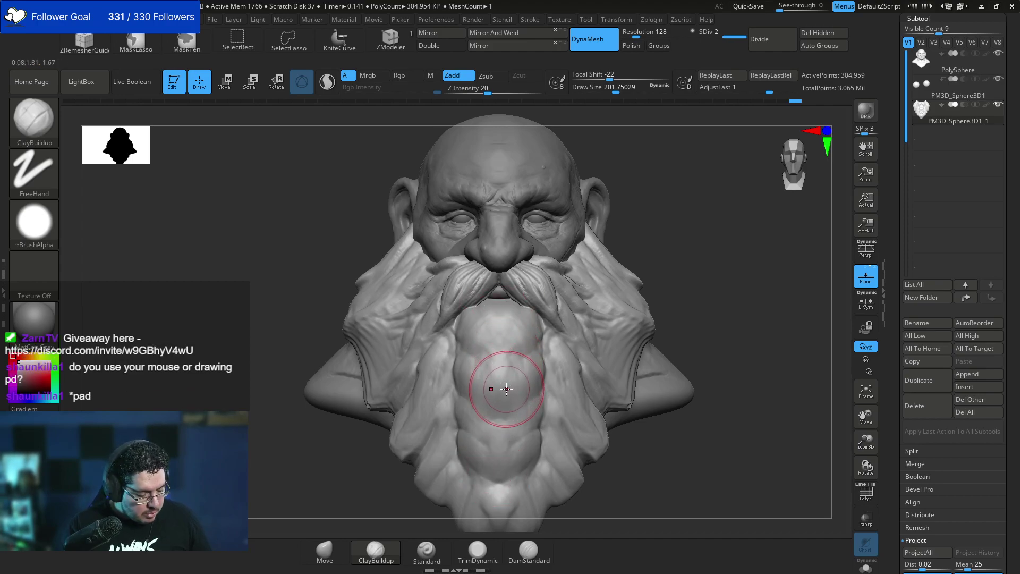
Carve curved lines for a new braid below the mouth with DamStandard at a draw size of about 80.
{"action": "key", "text": "b"}
{"action": "left_click", "coordinate": [499, 342]}
{"action": "key", "text": "space"}
{"action": "mouse_move", "coordinate": [495, 317]}
{"action": "left_mouse_down"}
{"action": "mouse_move", "coordinate": [483, 317]}
{"action": "mouse_move", "coordinate": [503, 338]}
{"action": "mouse_move", "coordinate": [496, 329]}
{"action": "mouse_move", "coordinate": [487, 350]}
{"action": "mouse_move", "coordinate": [543, 341]}
{"action": "left_mouse_up"}
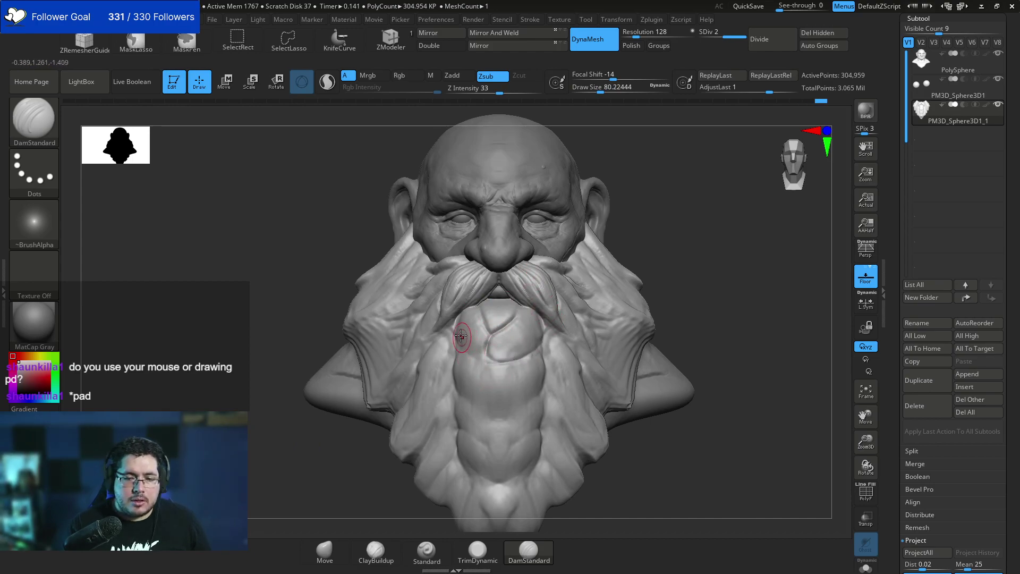
Switch to the Chrome browser and search Google Images for "thick braid".
{"action": "key", "text": "alt+Tab"}
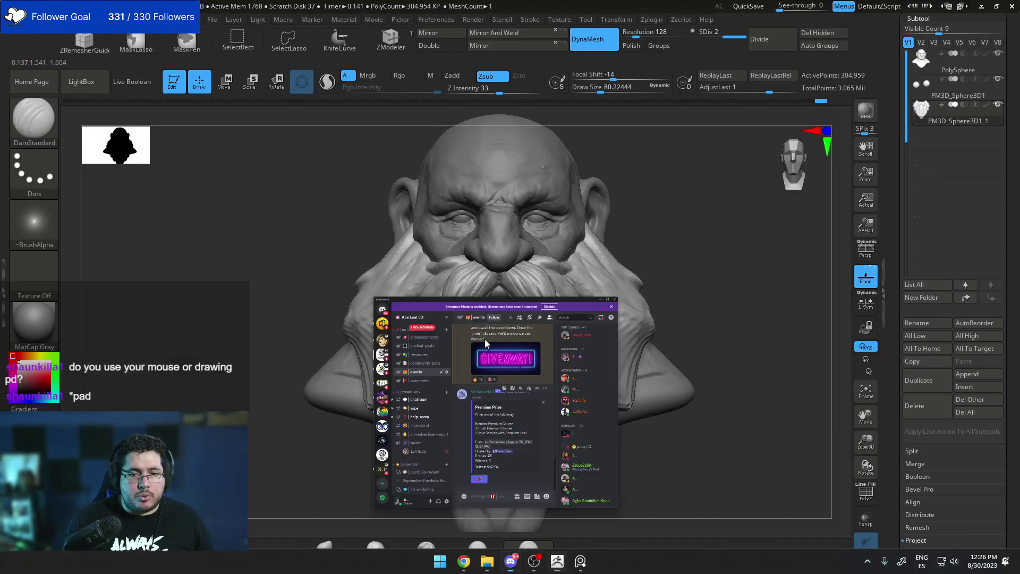
{"action": "key", "text": "alt+Tab"}
{"action": "key", "text": "alt+Tab"}
{"action": "key", "text": "alt+Tab"}
{"action": "key", "text": "alt+Tab"}
{"action": "left_click", "coordinate": [553, 372]}
{"action": "key", "text": "slash"}
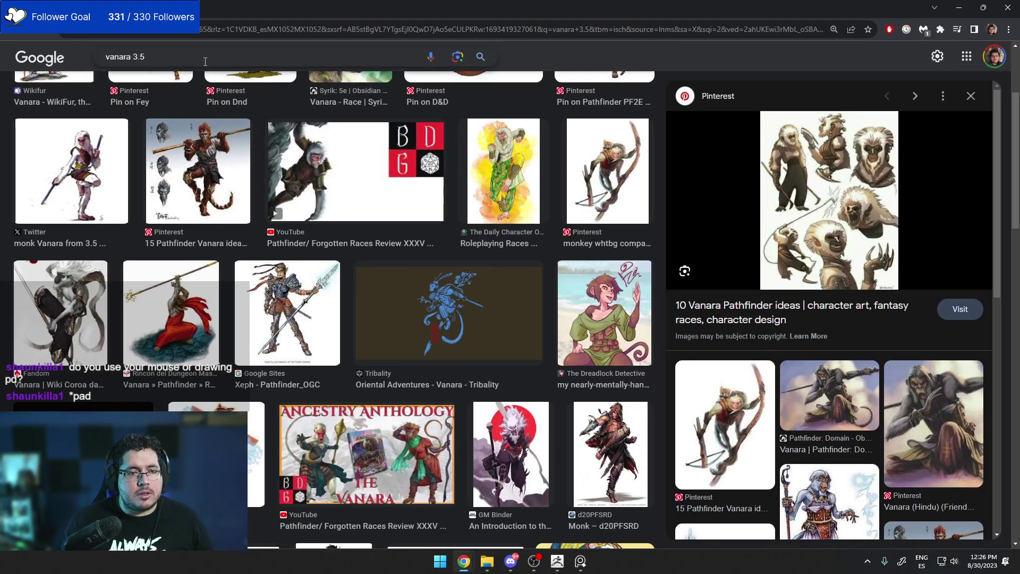
{"action": "type", "text": "thick braid"}
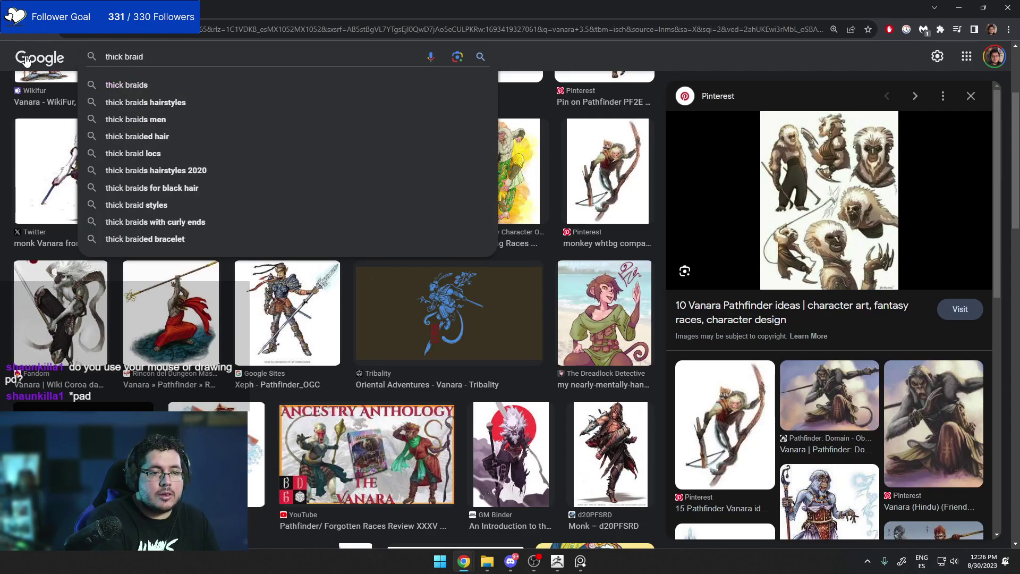
{"action": "key", "text": "Return"}
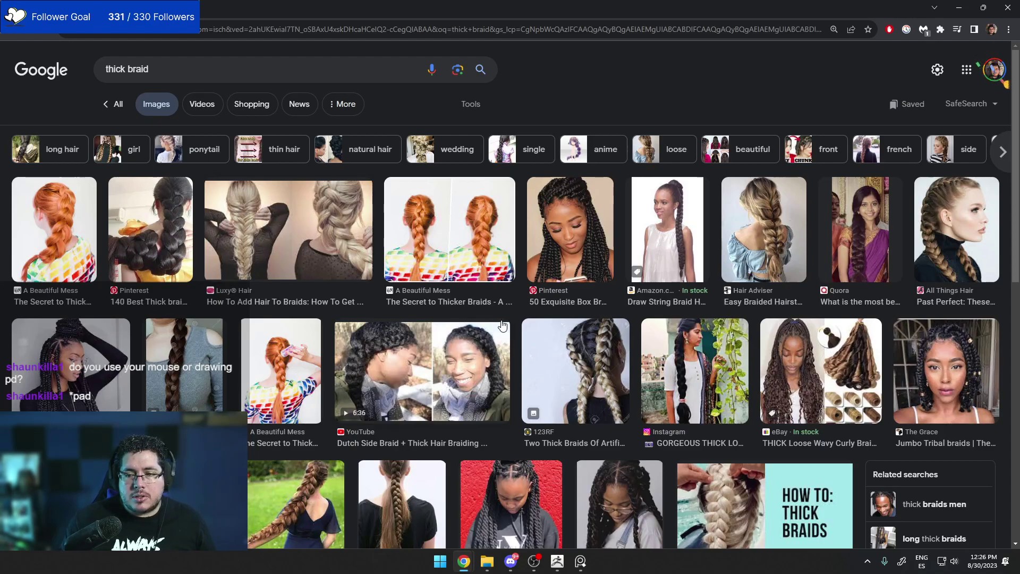
Copy the Hair Adviser photo of a thick blonde braid and paste it into the floating reference board, zoomed in on the braid.
{"action": "left_click", "coordinate": [751, 209]}
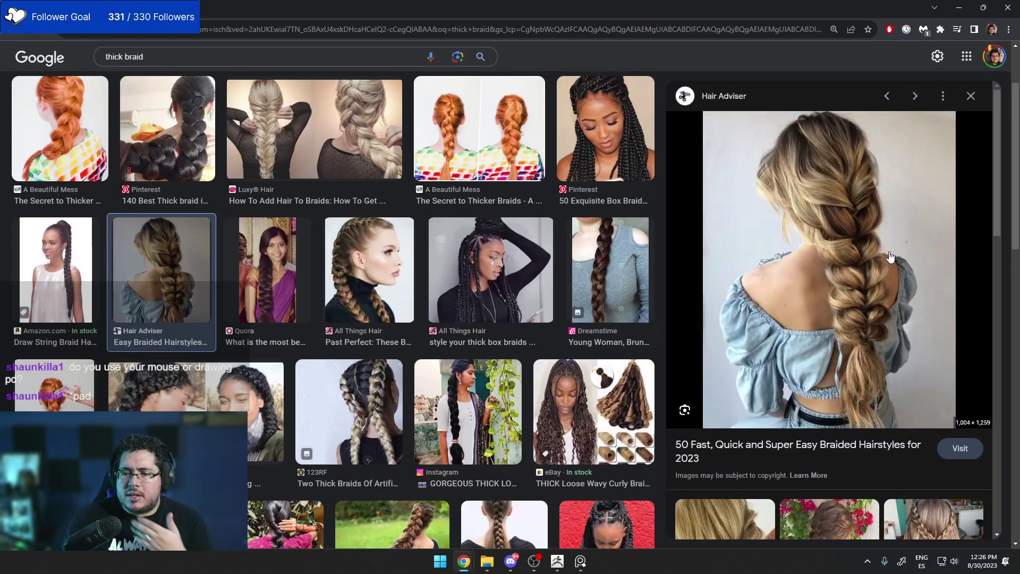
{"action": "right_click", "coordinate": [867, 218]}
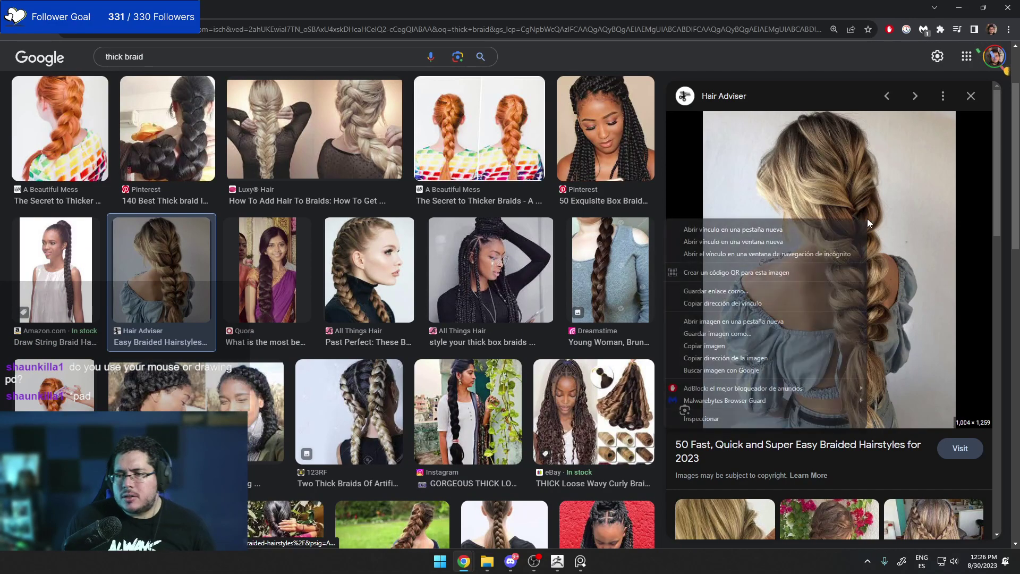
{"action": "left_click", "coordinate": [728, 347]}
{"action": "key", "text": "alt+Tab"}
{"action": "right_click_drag", "start_coordinate": [921, 426], "coordinate": [487, 335]}
{"action": "scroll", "coordinate": [468, 338], "scroll_direction": "down", "scroll_amount": 5}
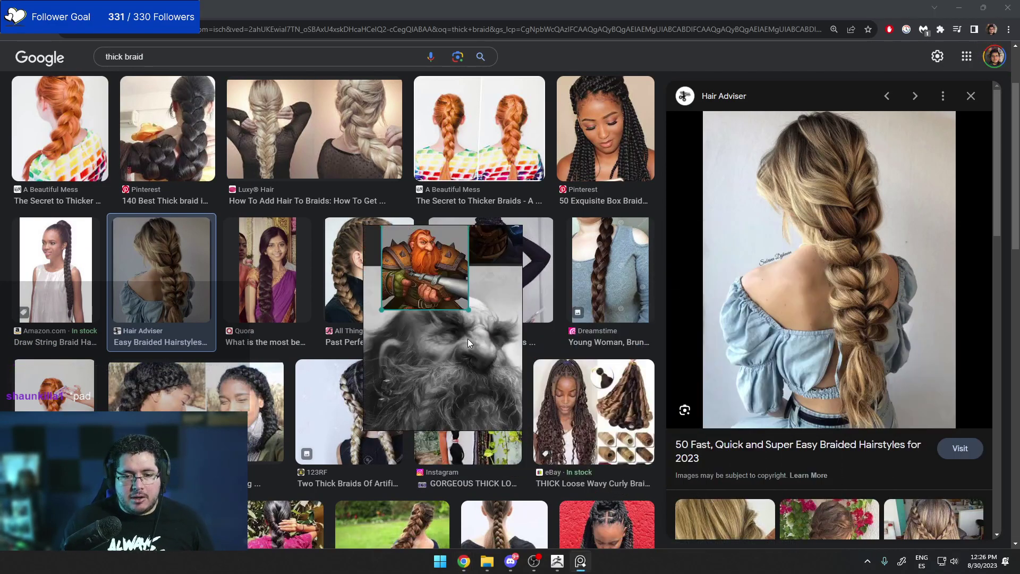
{"action": "key", "text": "ctrl+v"}
{"action": "scroll", "coordinate": [470, 338], "scroll_direction": "up", "scroll_amount": 4}
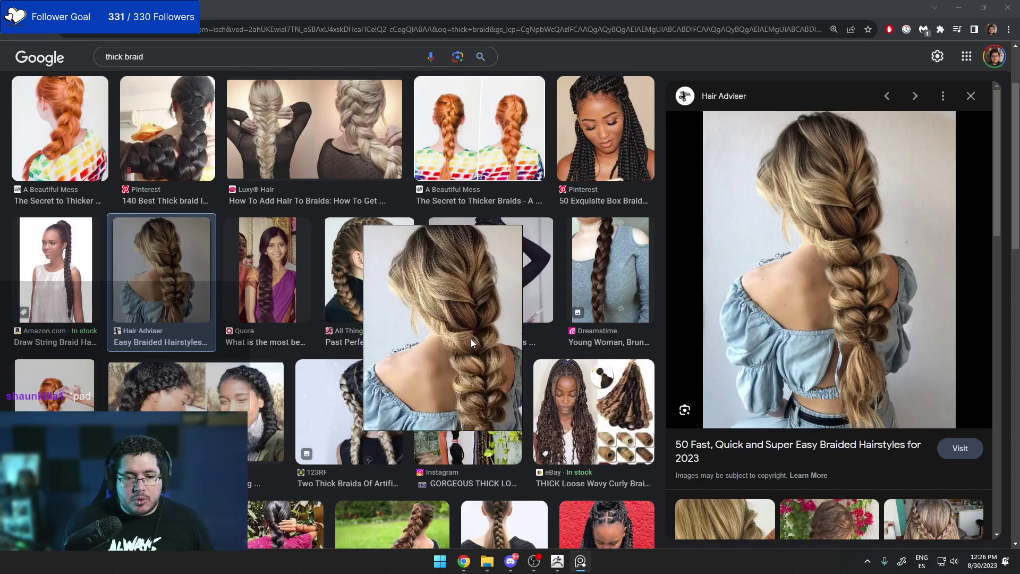
Minimise the browser and Discord, and place the braid reference beside the bust in ZBrush.
{"action": "left_click", "coordinate": [958, 8]}
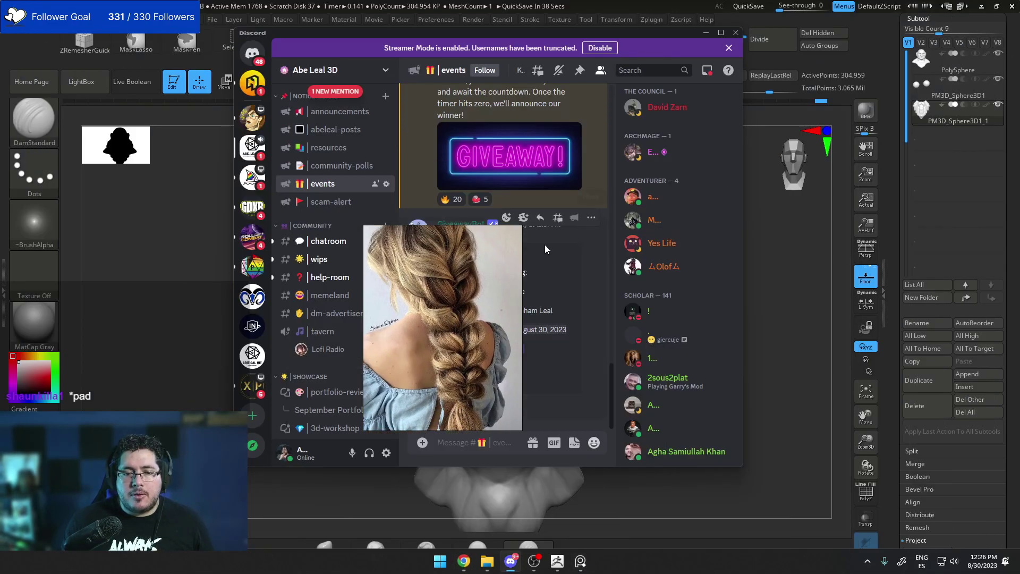
{"action": "right_click_drag", "start_coordinate": [461, 283], "coordinate": [164, 166]}
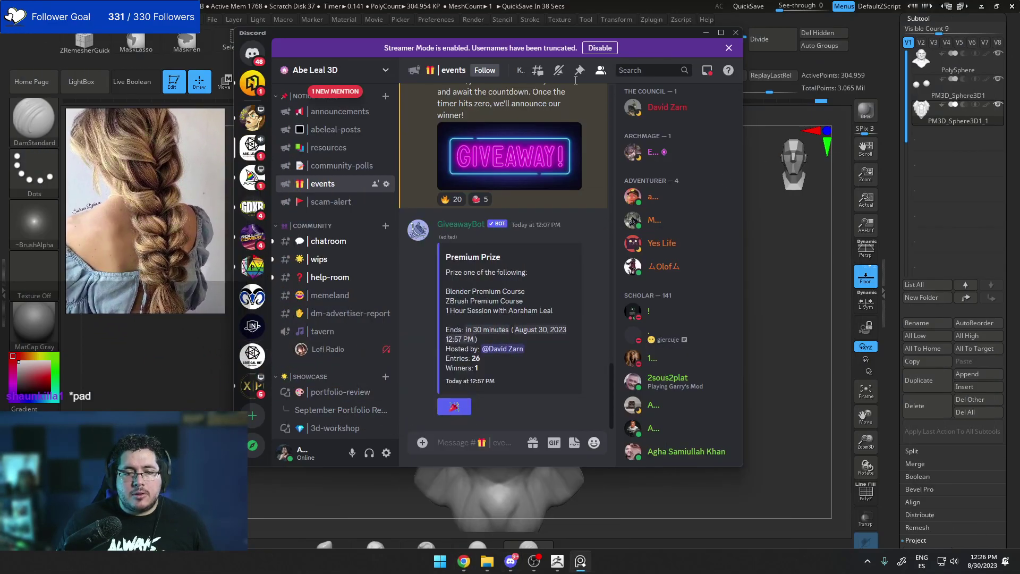
{"action": "left_click", "coordinate": [705, 33]}
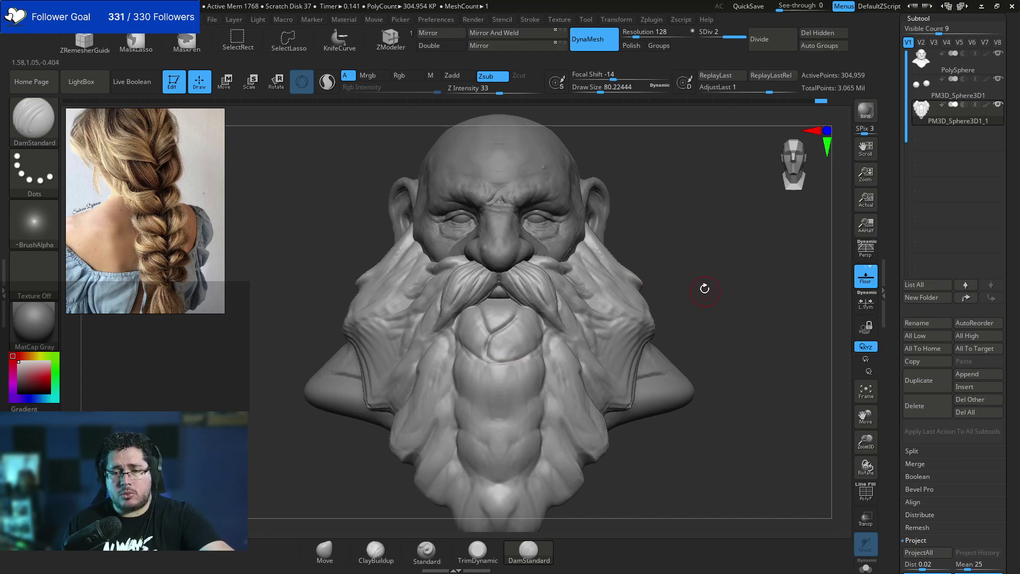
Undo the curved lines carved on the braid area below the mouth.
{"action": "left_click_drag", "start_coordinate": [714, 298], "coordinate": [709, 296]}
{"action": "key", "text": "ctrl"}
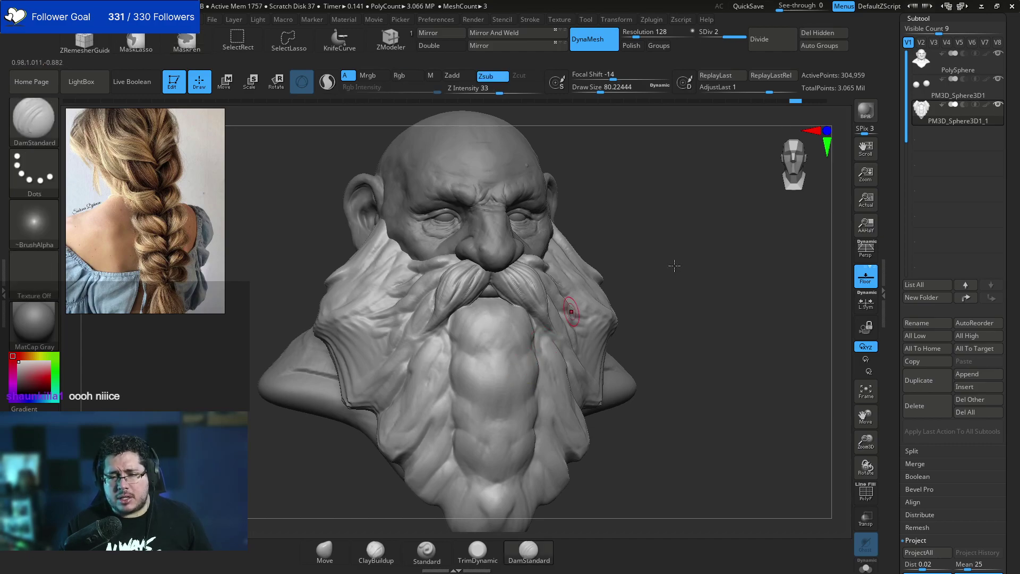
{"action": "left_click_drag", "start_coordinate": [672, 266], "coordinate": [654, 273]}
Set the DamStandard draw size to about 74, try carving a first braid line below the mouth, and undo the trial strokes.
{"action": "key", "text": "b"}
{"action": "key", "text": "d"}
{"action": "key", "text": "s"}
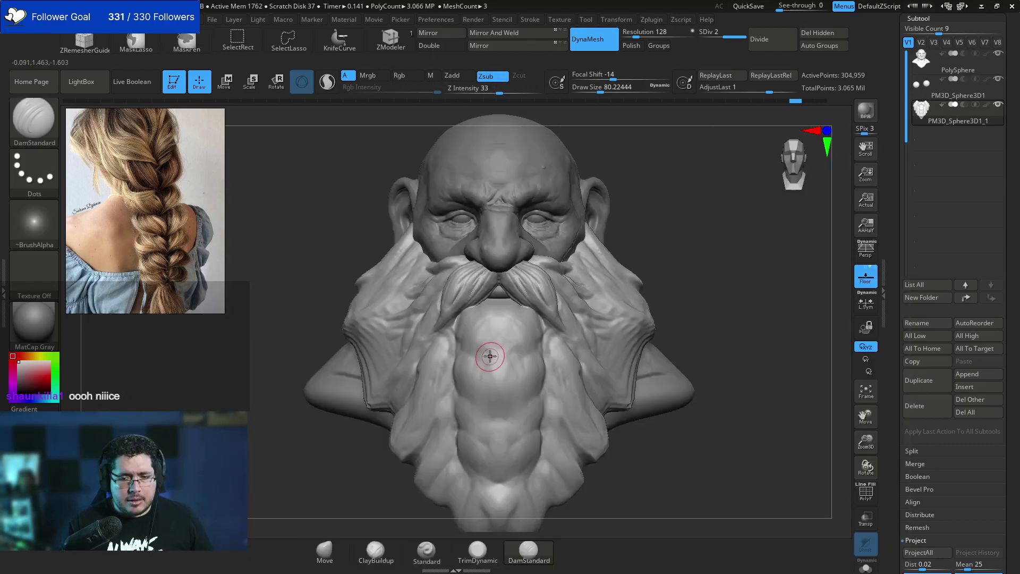
{"action": "key", "text": "space"}
{"action": "left_click_drag", "start_coordinate": [491, 350], "coordinate": [460, 324]}
{"action": "key", "text": "space"}
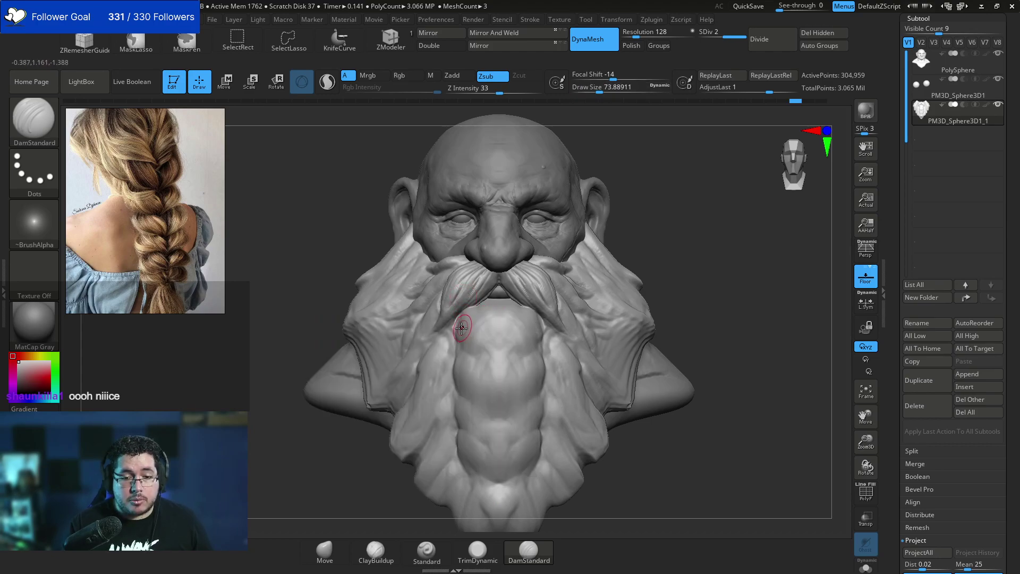
{"action": "key", "text": "ctrl+z"}
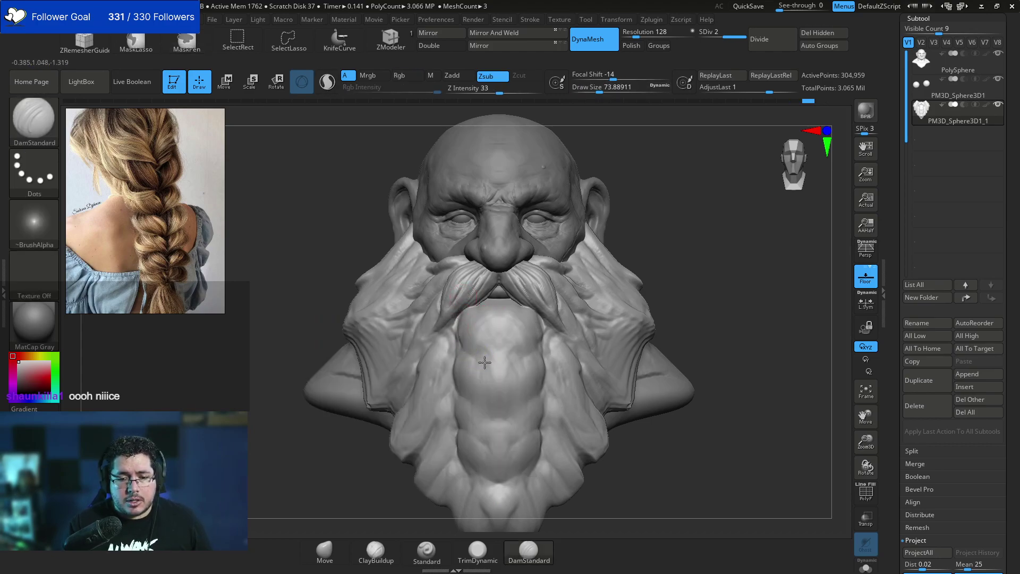
{"action": "left_click_drag", "start_coordinate": [479, 360], "coordinate": [486, 371]}
{"action": "key", "text": "ctrl+z"}
Carve mirrored V-shaped strand divisions down the beard's central braid to its tip with DamStandard.
{"action": "left_click_drag", "start_coordinate": [460, 333], "coordinate": [491, 380]}
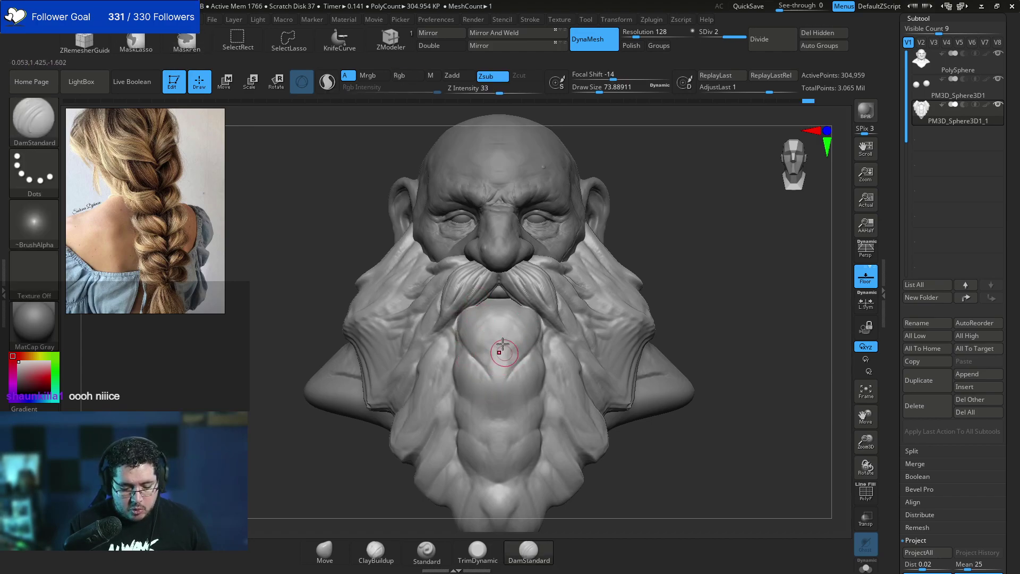
{"action": "left_click_drag", "start_coordinate": [472, 349], "coordinate": [499, 387]}
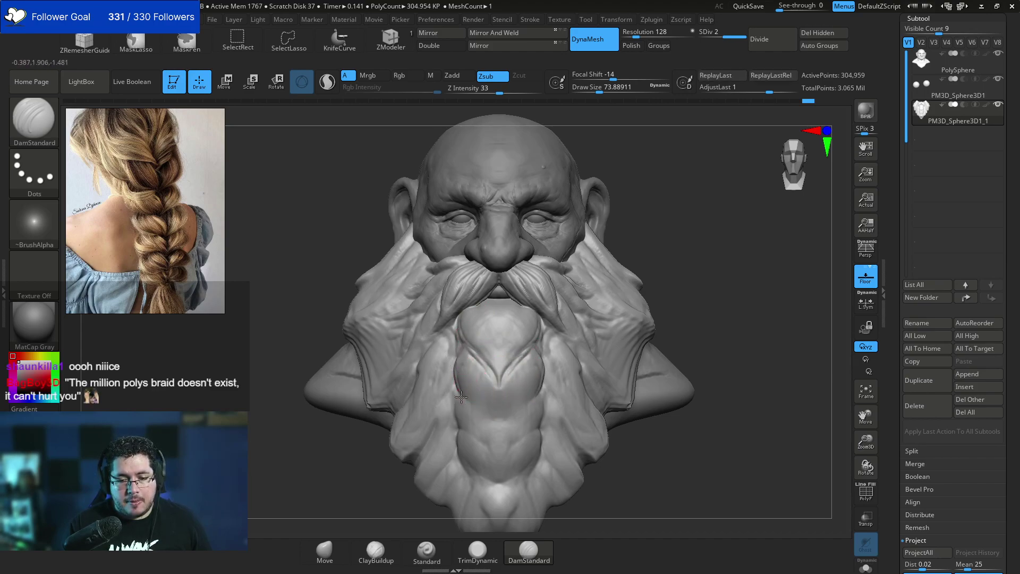
{"action": "left_click_drag", "start_coordinate": [461, 397], "coordinate": [497, 433]}
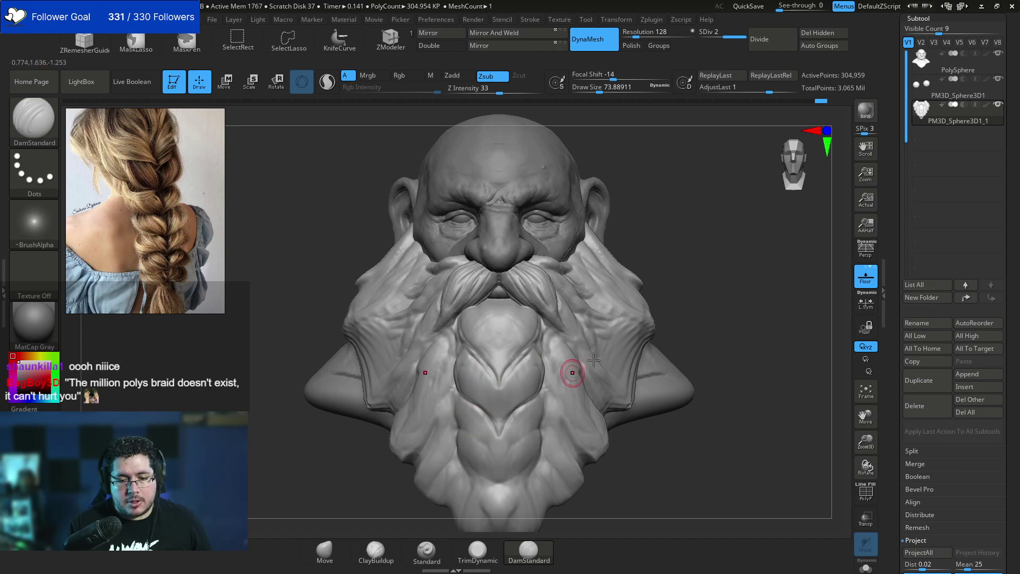
{"action": "right_click_drag", "start_coordinate": [593, 360], "coordinate": [601, 302], "text": "alt"}
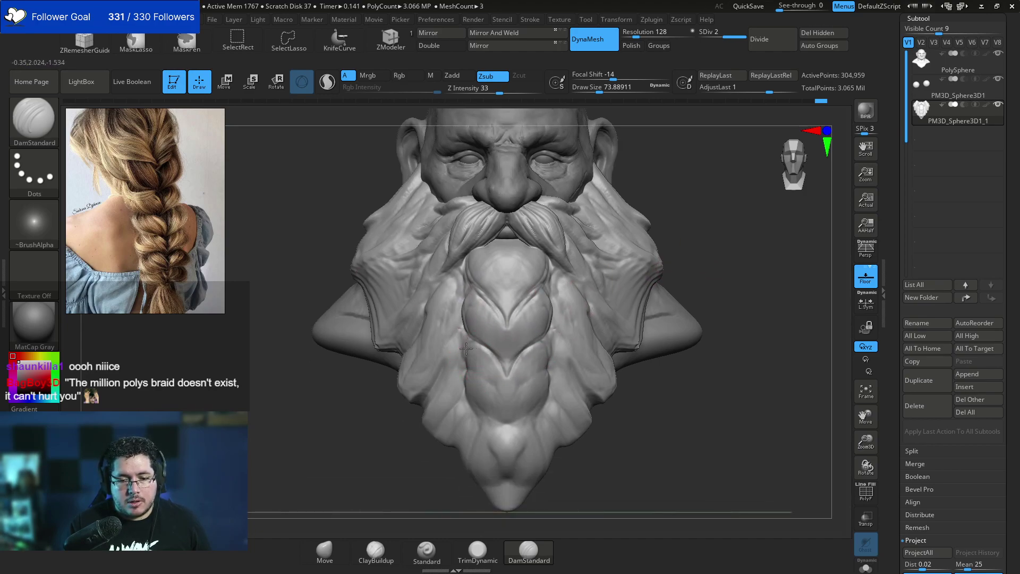
{"action": "left_click_drag", "start_coordinate": [466, 376], "coordinate": [502, 405]}
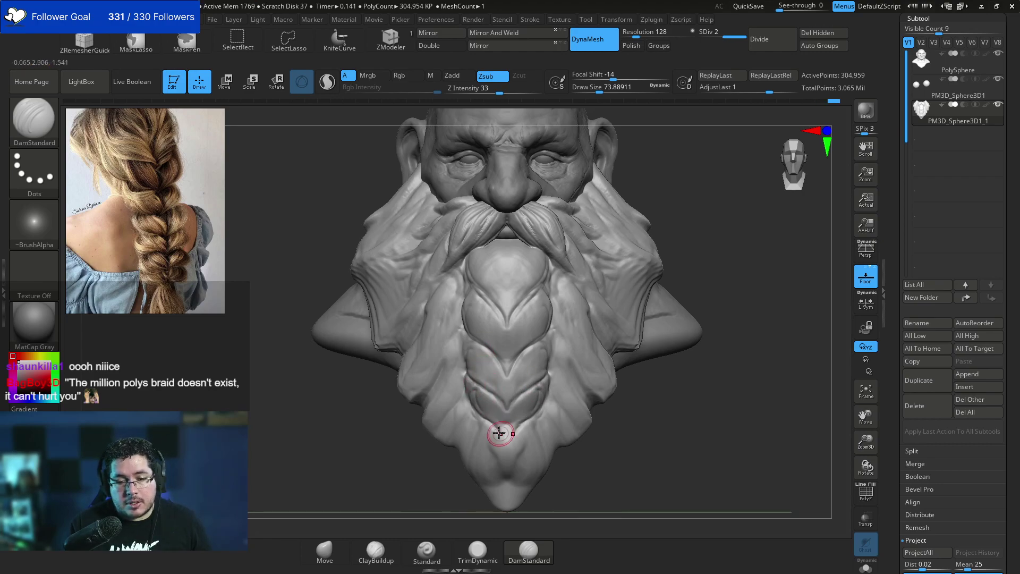
{"action": "left_click_drag", "start_coordinate": [497, 424], "coordinate": [488, 468]}
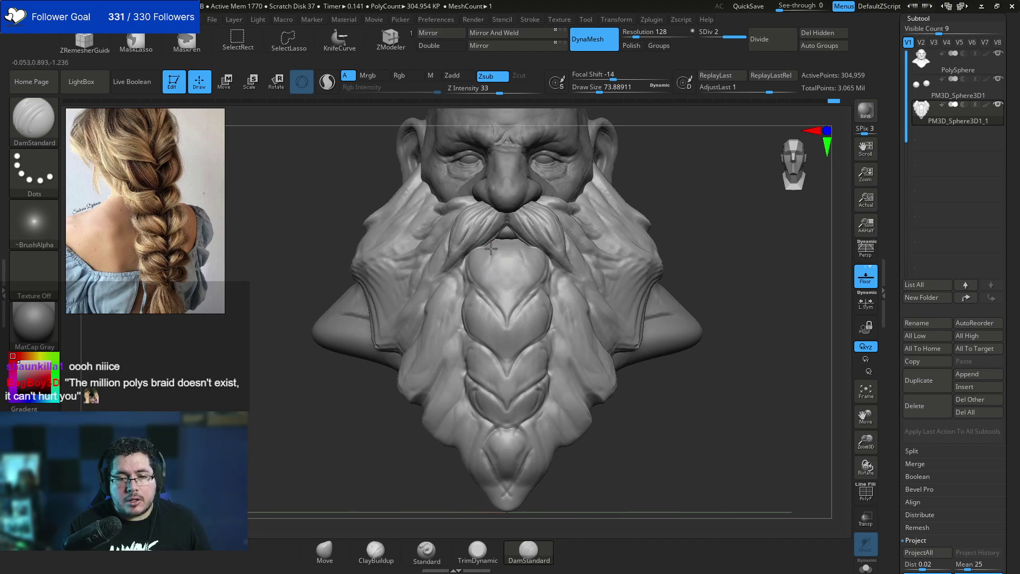
Carve the curved strand lines just under the mouth and a vertical centre groove down the length of the braid.
{"action": "left_click_drag", "start_coordinate": [491, 248], "coordinate": [505, 282]}
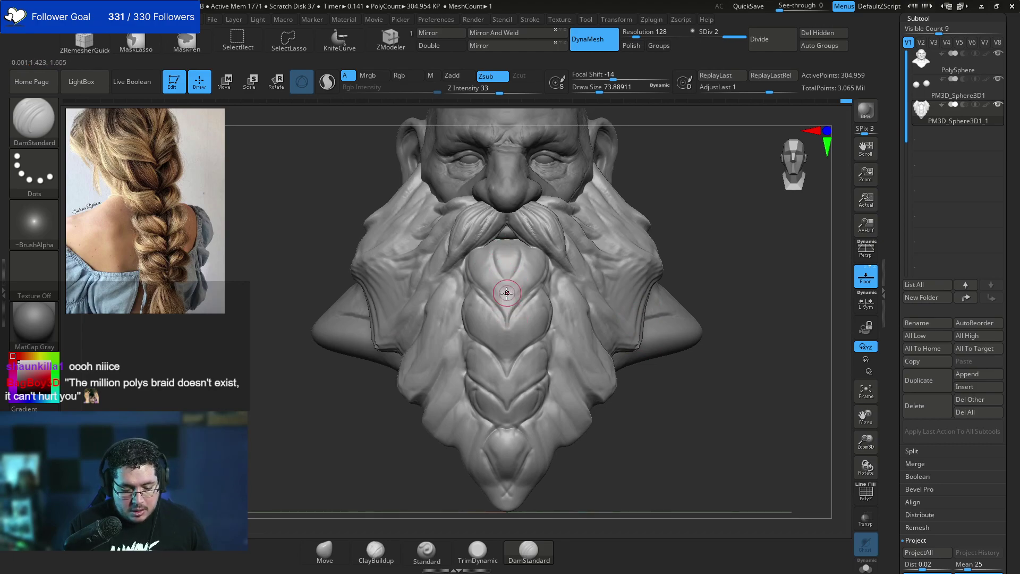
{"action": "key", "text": "ctrl+z"}
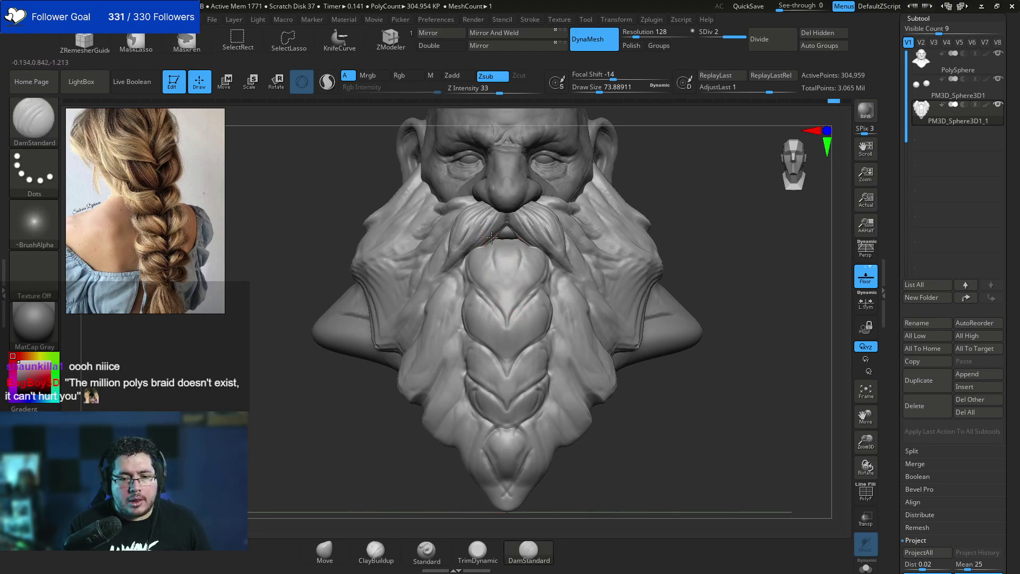
{"action": "left_click_drag", "start_coordinate": [491, 236], "coordinate": [506, 327]}
{"action": "left_click_drag", "start_coordinate": [507, 274], "coordinate": [504, 339]}
{"action": "left_click_drag", "start_coordinate": [507, 298], "coordinate": [506, 372]}
{"action": "left_click_drag", "start_coordinate": [604, 448], "coordinate": [590, 389], "text": "alt"}
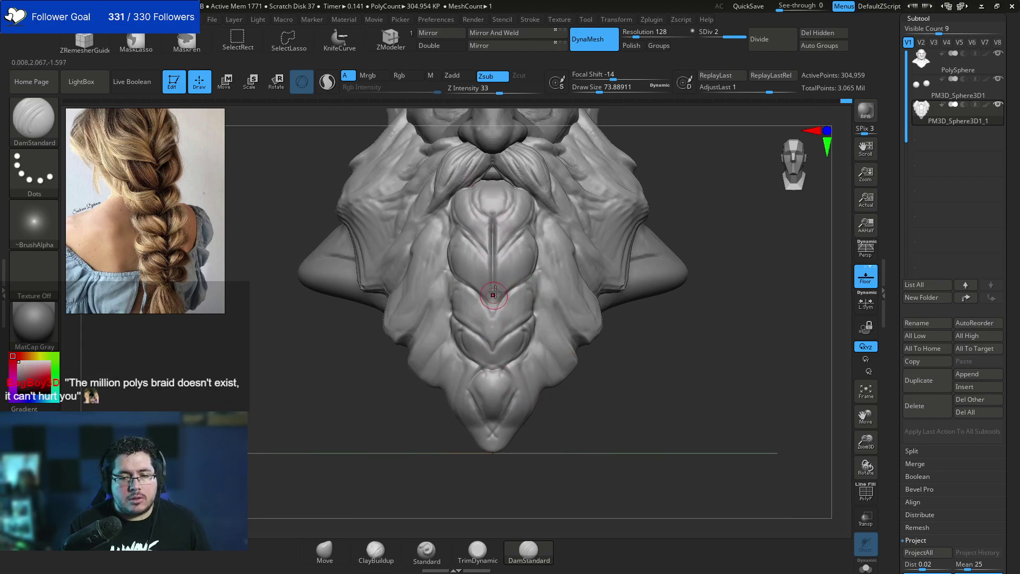
{"action": "left_click_drag", "start_coordinate": [493, 292], "coordinate": [492, 379]}
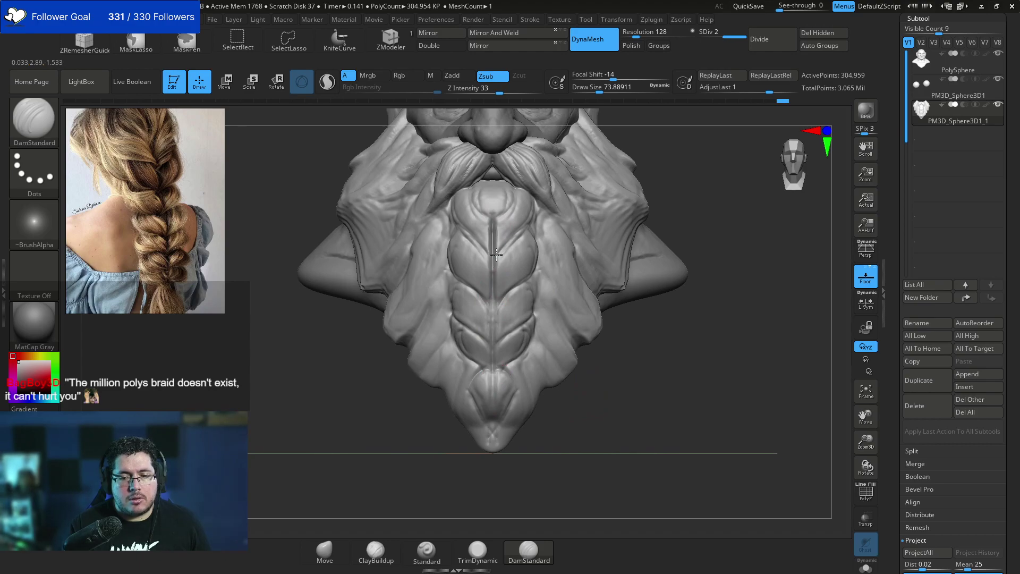
{"action": "left_click_drag", "start_coordinate": [561, 181], "coordinate": [547, 238], "text": "alt"}
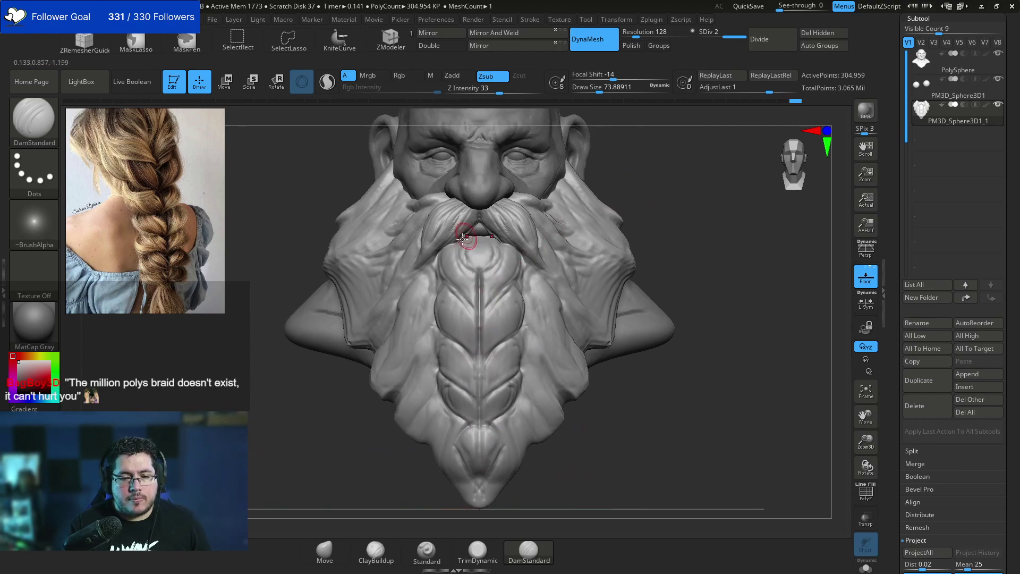
Build up the upper braid strands on both sides with ClayBuildup at a draw size of about 74.
{"action": "key", "text": "b"}
{"action": "key", "text": "c"}
{"action": "key", "text": "b"}
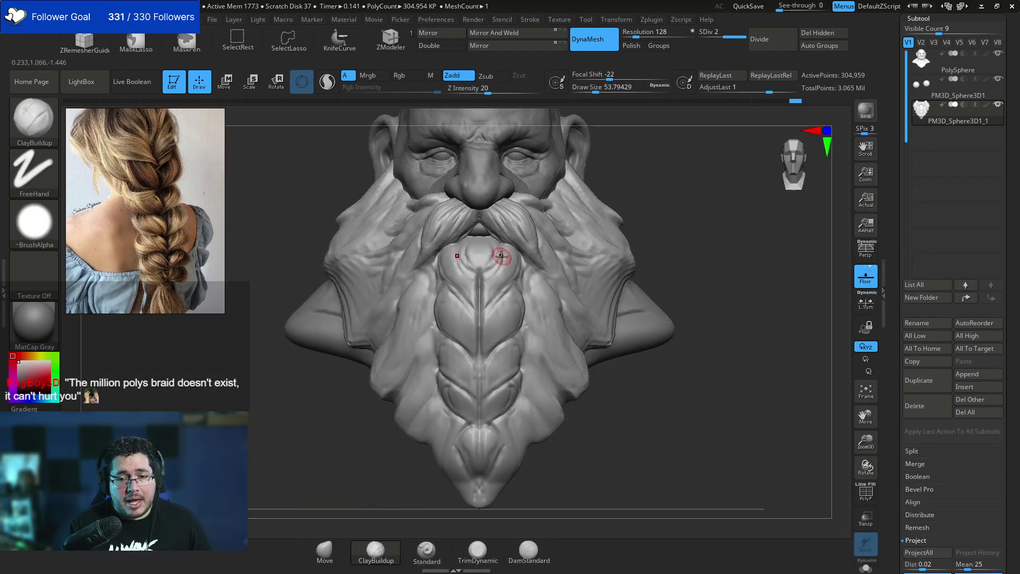
{"action": "mouse_move", "coordinate": [501, 239]}
{"action": "left_mouse_down"}
{"action": "mouse_move", "coordinate": [482, 306]}
{"action": "mouse_move", "coordinate": [499, 278]}
{"action": "mouse_move", "coordinate": [475, 305]}
{"action": "mouse_move", "coordinate": [482, 266]}
{"action": "mouse_move", "coordinate": [481, 336]}
{"action": "mouse_move", "coordinate": [522, 284]}
{"action": "mouse_move", "coordinate": [499, 330]}
{"action": "mouse_move", "coordinate": [486, 319]}
{"action": "mouse_move", "coordinate": [507, 325]}
{"action": "mouse_move", "coordinate": [497, 340]}
{"action": "mouse_move", "coordinate": [510, 305]}
{"action": "mouse_move", "coordinate": [491, 338]}
{"action": "mouse_move", "coordinate": [502, 325]}
{"action": "left_mouse_up"}
{"action": "key", "text": "space"}
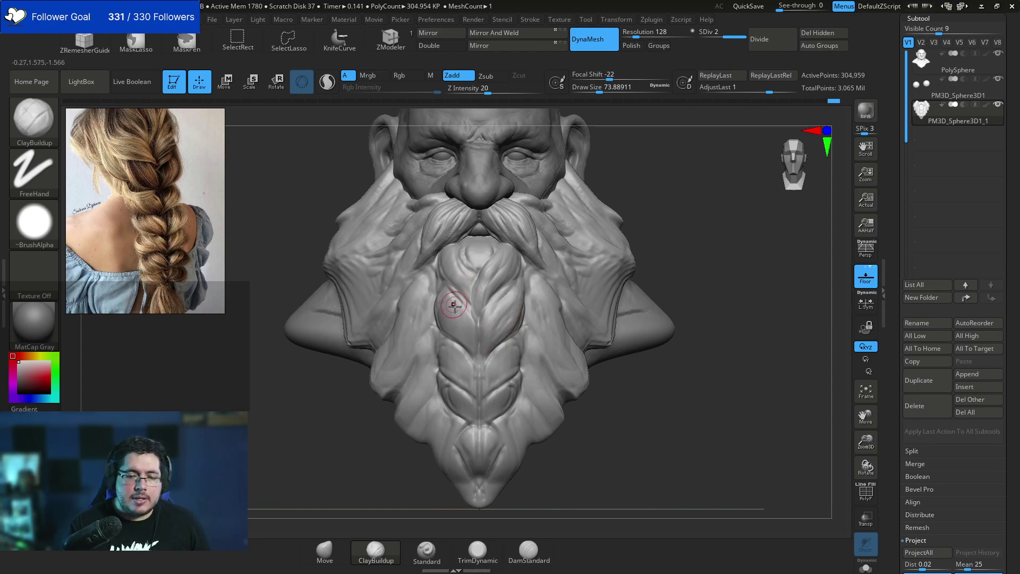
{"action": "mouse_move", "coordinate": [447, 284]}
{"action": "left_mouse_down"}
{"action": "mouse_move", "coordinate": [475, 314]}
{"action": "mouse_move", "coordinate": [454, 306]}
{"action": "mouse_move", "coordinate": [469, 329]}
{"action": "mouse_move", "coordinate": [455, 309]}
{"action": "mouse_move", "coordinate": [465, 349]}
{"action": "mouse_move", "coordinate": [471, 321]}
{"action": "mouse_move", "coordinate": [451, 301]}
{"action": "mouse_move", "coordinate": [477, 363]}
{"action": "mouse_move", "coordinate": [466, 330]}
{"action": "left_mouse_up"}
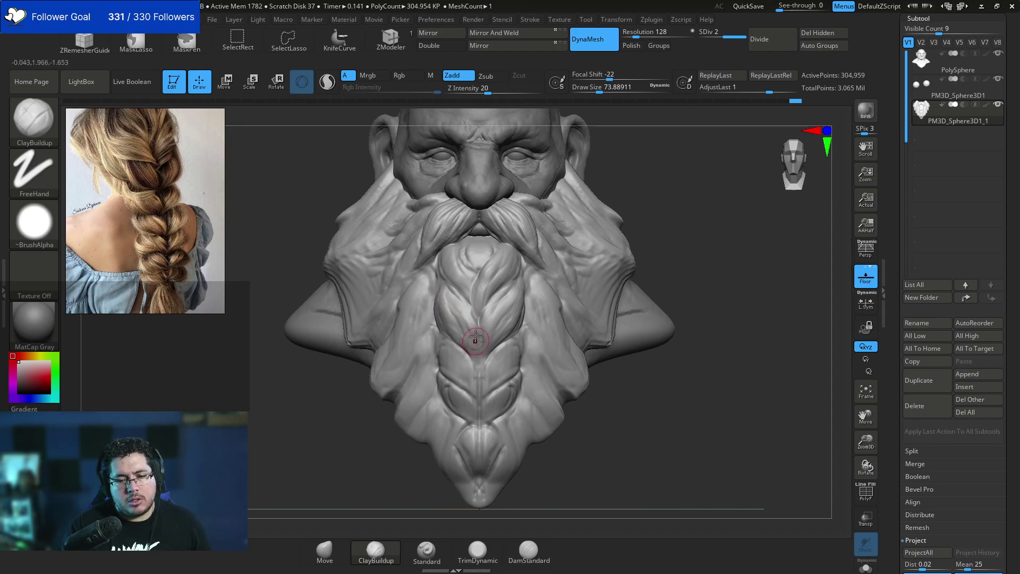
Carve the creases around the braid's middle strands with DamStandard at a draw size of about 62.
{"action": "key", "text": "space"}
{"action": "key", "text": "b"}
{"action": "key", "text": "d"}
{"action": "key", "text": "s"}
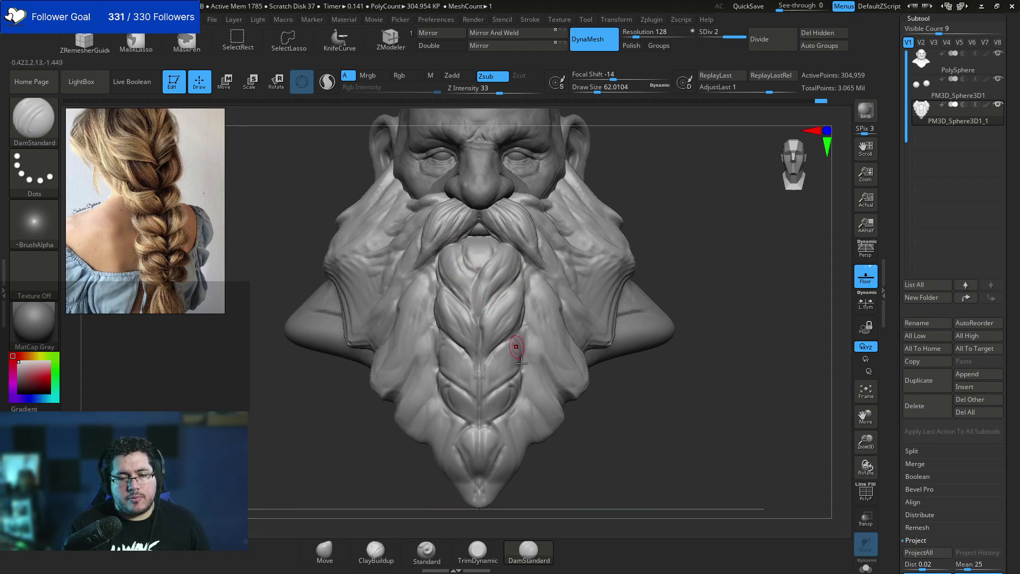
{"action": "left_click_drag", "start_coordinate": [488, 372], "coordinate": [530, 332]}
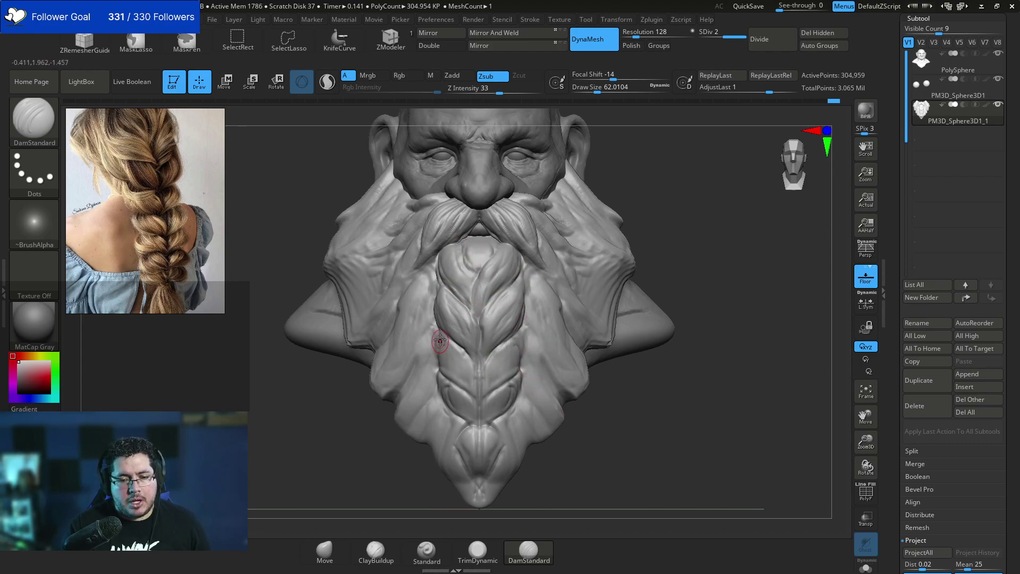
Add volume to the braid's middle strands with ClayBuildup at a draw size of about 87.
{"action": "key", "text": "b"}
{"action": "key", "text": "c"}
{"action": "key", "text": "b"}
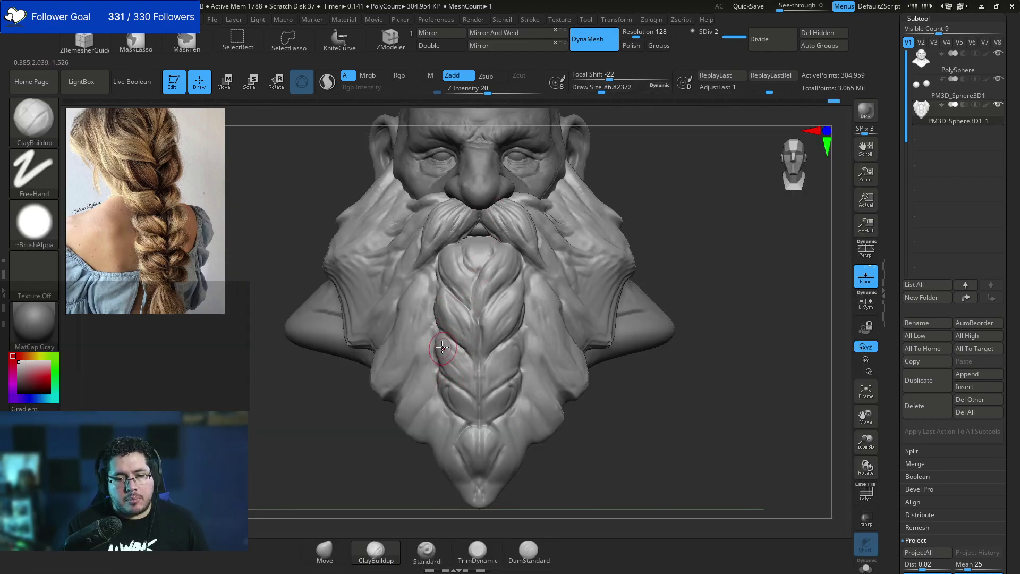
{"action": "left_click_drag", "start_coordinate": [452, 363], "coordinate": [473, 380]}
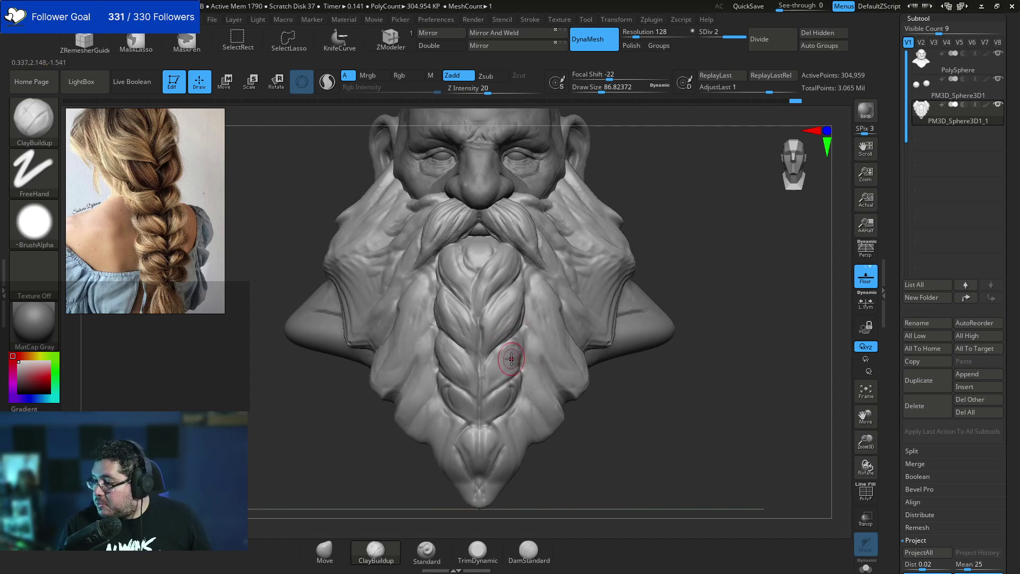
Build up the overlapping middle and lower braid strands down to the tip with ClayBuildup at a draw size of about 80.
{"action": "key", "text": "space"}
{"action": "left_click_drag", "start_coordinate": [509, 362], "coordinate": [506, 363]}
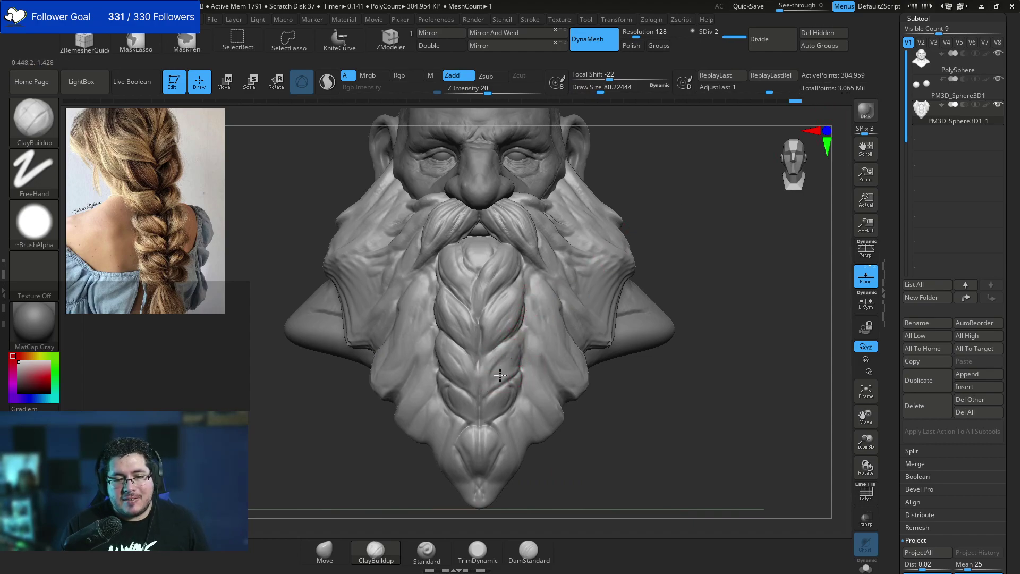
{"action": "left_click_drag", "start_coordinate": [504, 366], "coordinate": [510, 360]}
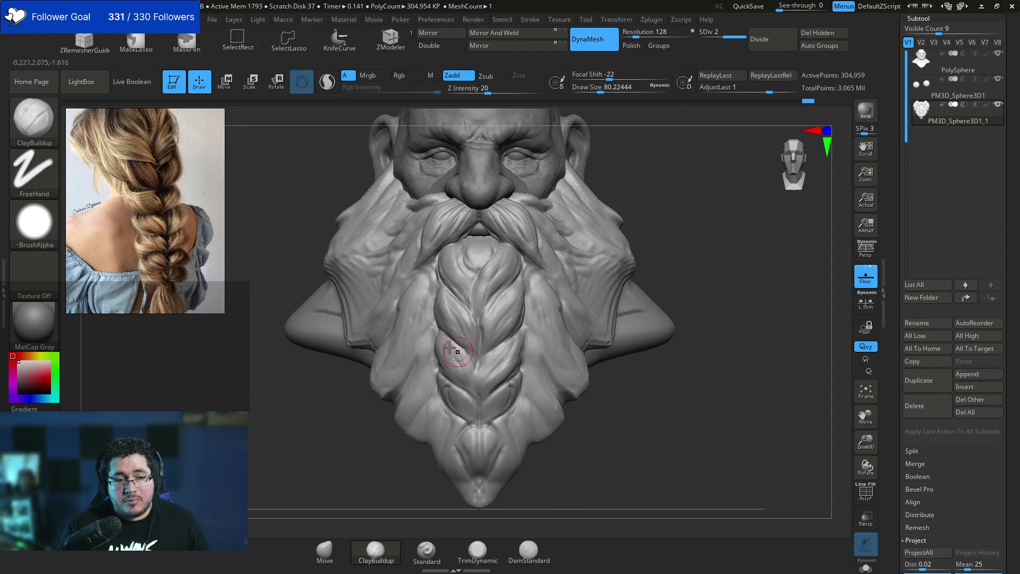
{"action": "mouse_move", "coordinate": [450, 348]}
{"action": "left_mouse_down"}
{"action": "mouse_move", "coordinate": [425, 385]}
{"action": "mouse_move", "coordinate": [445, 376]}
{"action": "left_mouse_up"}
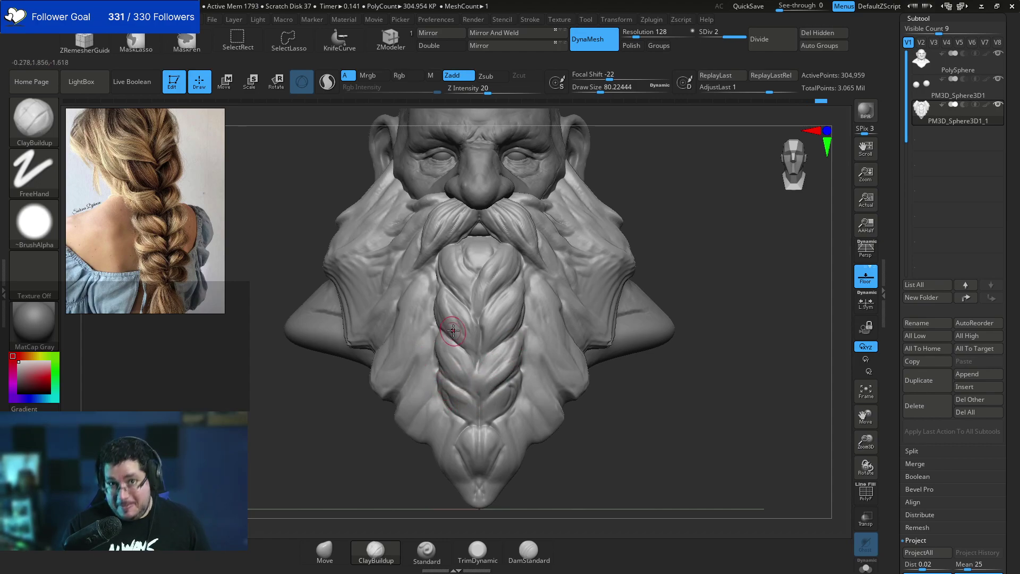
{"action": "mouse_move", "coordinate": [447, 379]}
{"action": "left_mouse_down"}
{"action": "mouse_move", "coordinate": [478, 409]}
{"action": "mouse_move", "coordinate": [474, 422]}
{"action": "left_mouse_up"}
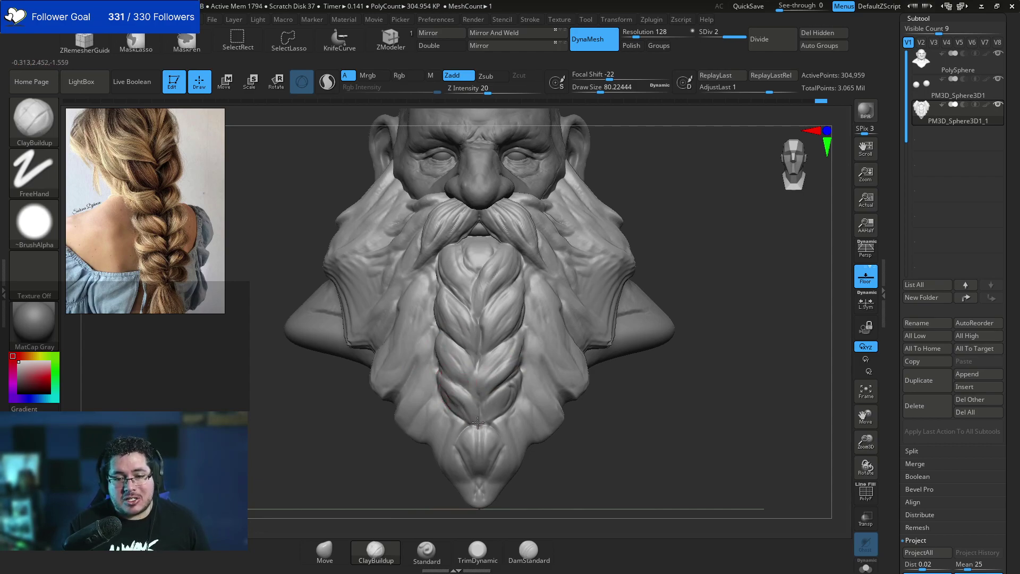
{"action": "mouse_move", "coordinate": [442, 383]}
{"action": "left_mouse_down"}
{"action": "mouse_move", "coordinate": [457, 417]}
{"action": "mouse_move", "coordinate": [497, 366]}
{"action": "mouse_move", "coordinate": [481, 361]}
{"action": "left_mouse_up"}
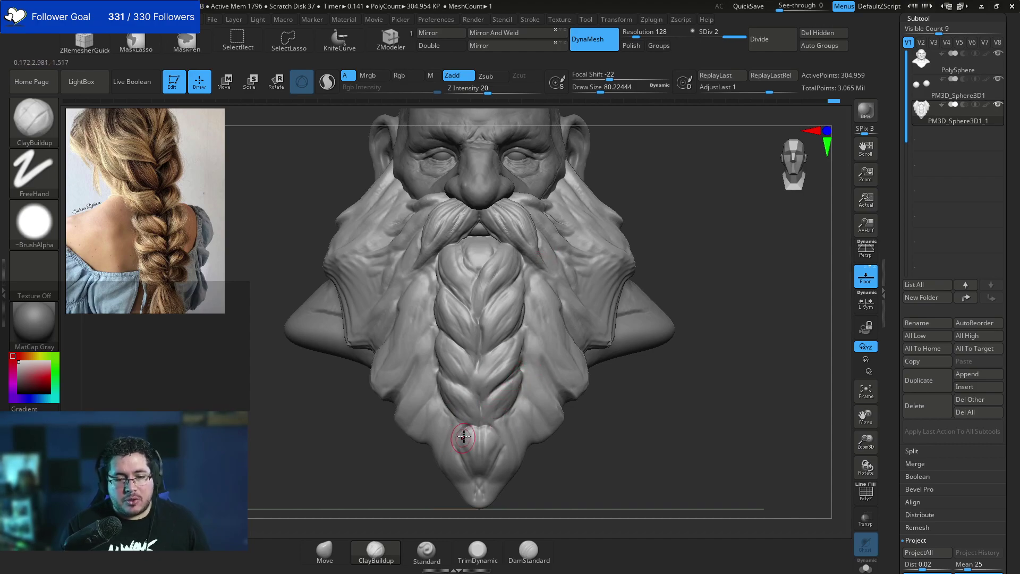
{"action": "left_click_drag", "start_coordinate": [454, 415], "coordinate": [477, 456]}
{"action": "left_click_drag", "start_coordinate": [574, 481], "coordinate": [562, 410], "text": "alt"}
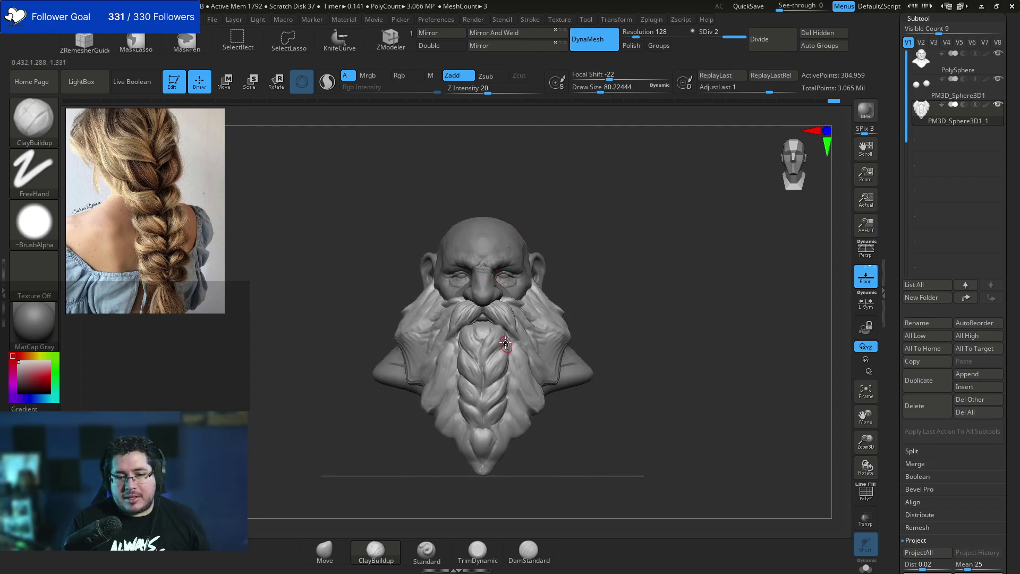
Build up hair strands along the moustache's upper edge beside the nose with ClayBuildup at a draw size of about 29.
{"action": "left_click_drag", "start_coordinate": [560, 277], "coordinate": [460, 340], "text": "alt"}
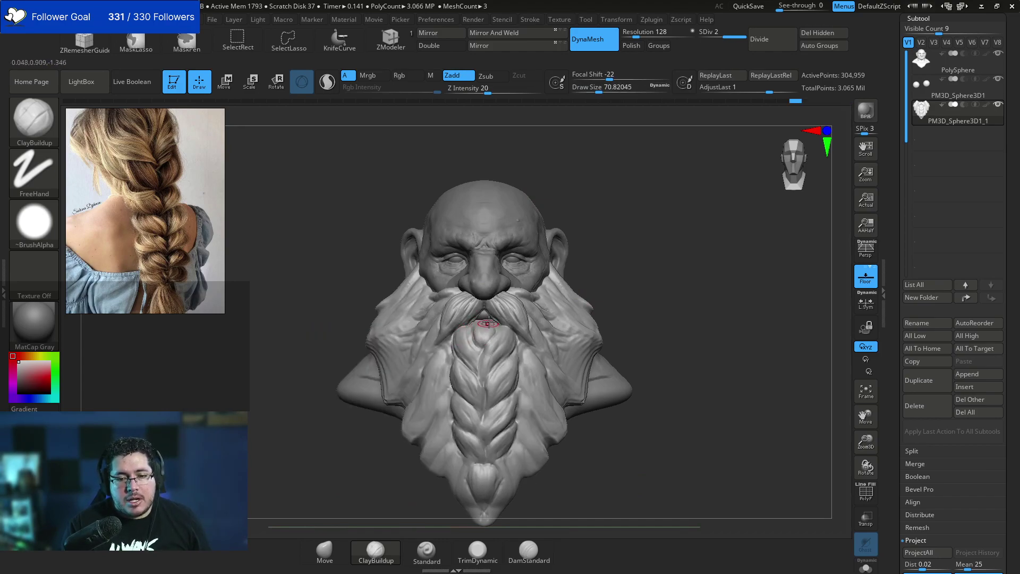
{"action": "right_click_drag", "start_coordinate": [531, 322], "coordinate": [481, 330]}
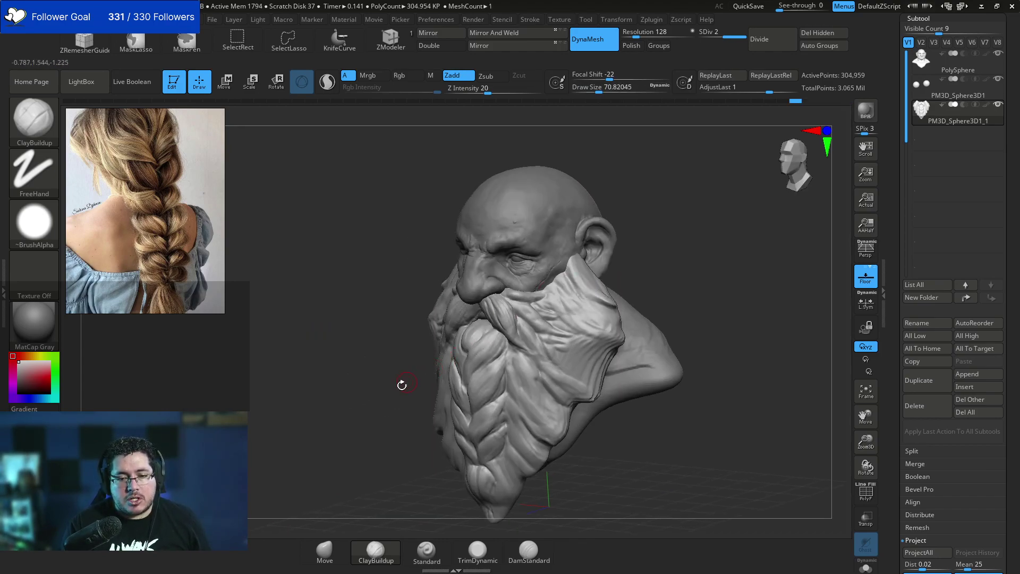
{"action": "right_click_drag", "start_coordinate": [401, 384], "coordinate": [478, 328]}
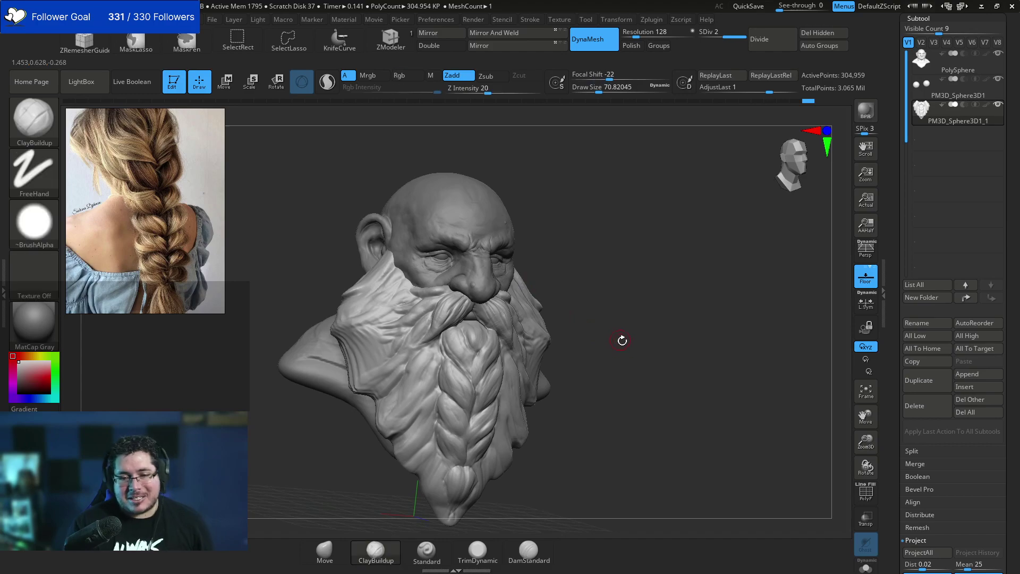
{"action": "mouse_move", "coordinate": [622, 340]}
{"action": "left_mouse_down"}
{"action": "mouse_move", "coordinate": [752, 341]}
{"action": "mouse_move", "coordinate": [773, 323]}
{"action": "mouse_move", "coordinate": [784, 273]}
{"action": "mouse_move", "coordinate": [797, 264]}
{"action": "left_mouse_up"}
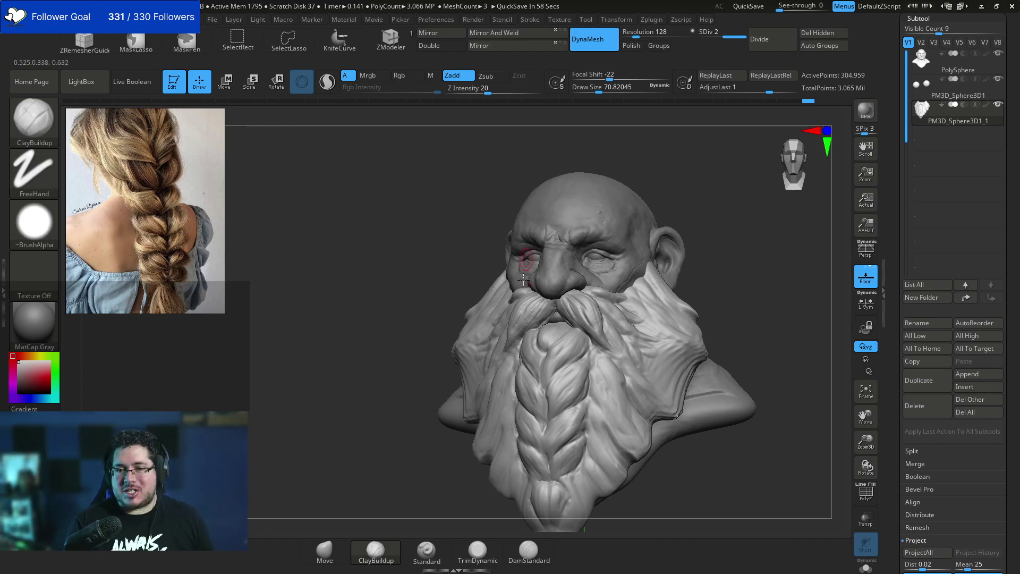
{"action": "mouse_move", "coordinate": [658, 294]}
{"action": "left_mouse_down"}
{"action": "mouse_move", "coordinate": [724, 276]}
{"action": "mouse_move", "coordinate": [636, 224]}
{"action": "left_mouse_up"}
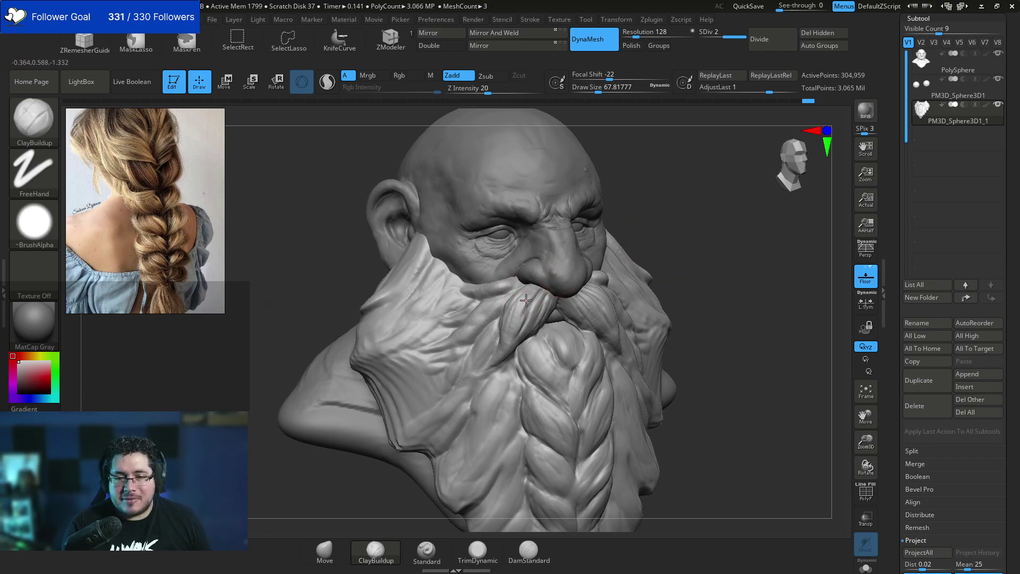
{"action": "key", "text": "space"}
{"action": "key", "text": "space"}
{"action": "left_click_drag", "start_coordinate": [531, 277], "coordinate": [497, 275]}
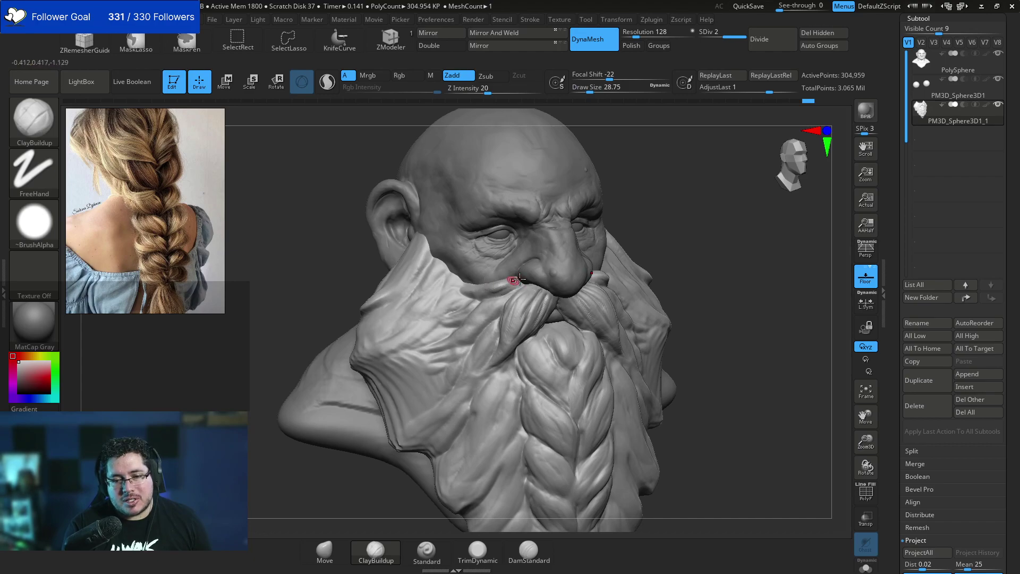
{"action": "mouse_move", "coordinate": [520, 278]}
{"action": "left_mouse_down"}
{"action": "mouse_move", "coordinate": [465, 290]}
{"action": "mouse_move", "coordinate": [439, 342]}
{"action": "mouse_move", "coordinate": [478, 353]}
{"action": "mouse_move", "coordinate": [462, 379]}
{"action": "mouse_move", "coordinate": [445, 371]}
{"action": "mouse_move", "coordinate": [486, 344]}
{"action": "left_mouse_up"}
{"action": "mouse_move", "coordinate": [685, 276]}
{"action": "left_mouse_down"}
{"action": "mouse_move", "coordinate": [692, 236]}
{"action": "mouse_move", "coordinate": [522, 331]}
{"action": "left_mouse_up"}
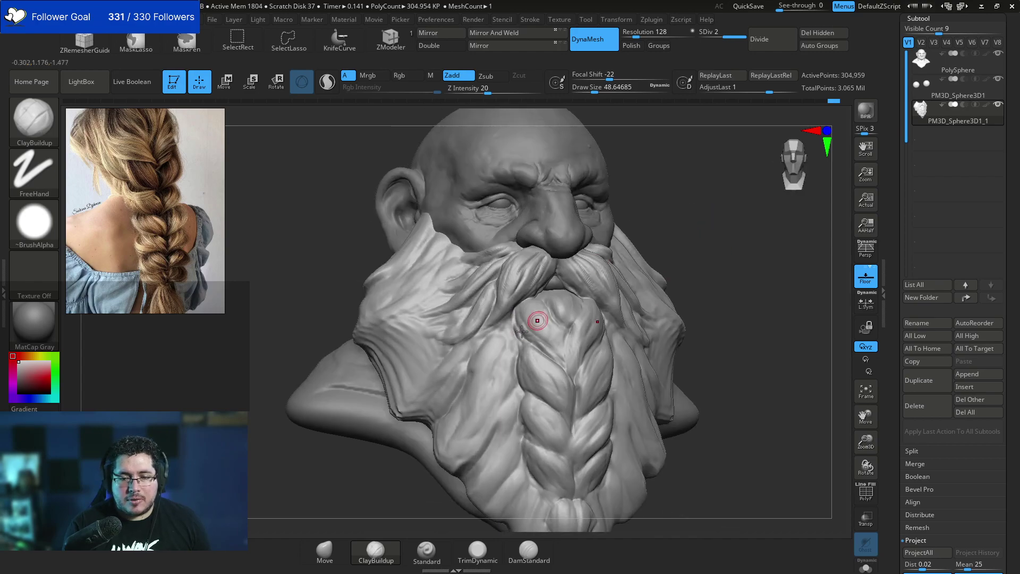
Build up small hair tufts along the sideburn's upper edge in front of the ear with ClayBuildup at a draw size of about 35.
{"action": "left_click_drag", "start_coordinate": [707, 225], "coordinate": [688, 264]}
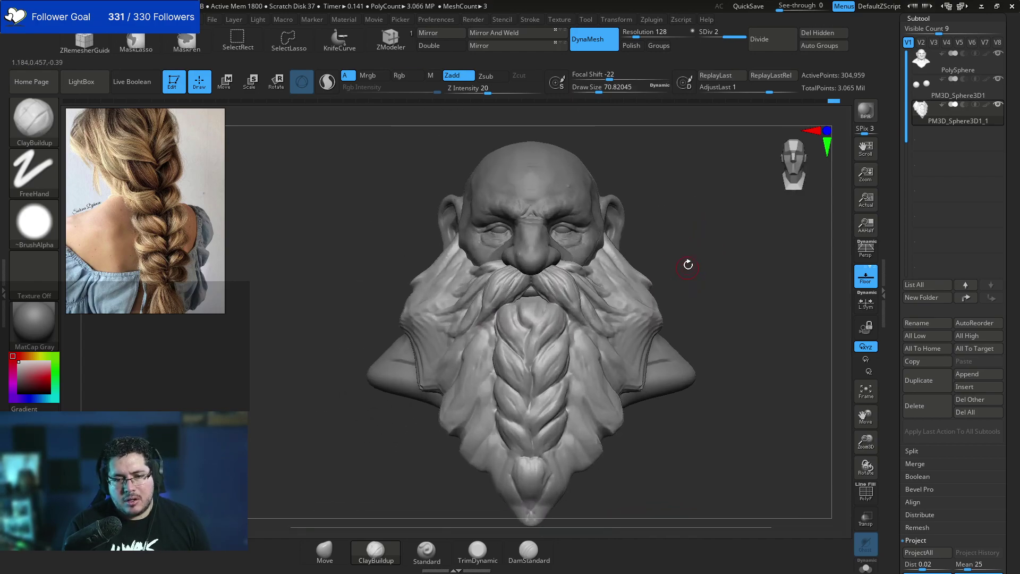
{"action": "mouse_move", "coordinate": [396, 266]}
{"action": "left_mouse_down"}
{"action": "mouse_move", "coordinate": [355, 250]}
{"action": "mouse_move", "coordinate": [377, 327]}
{"action": "left_mouse_up"}
{"action": "key", "text": "space"}
{"action": "left_click_drag", "start_coordinate": [447, 282], "coordinate": [444, 283]}
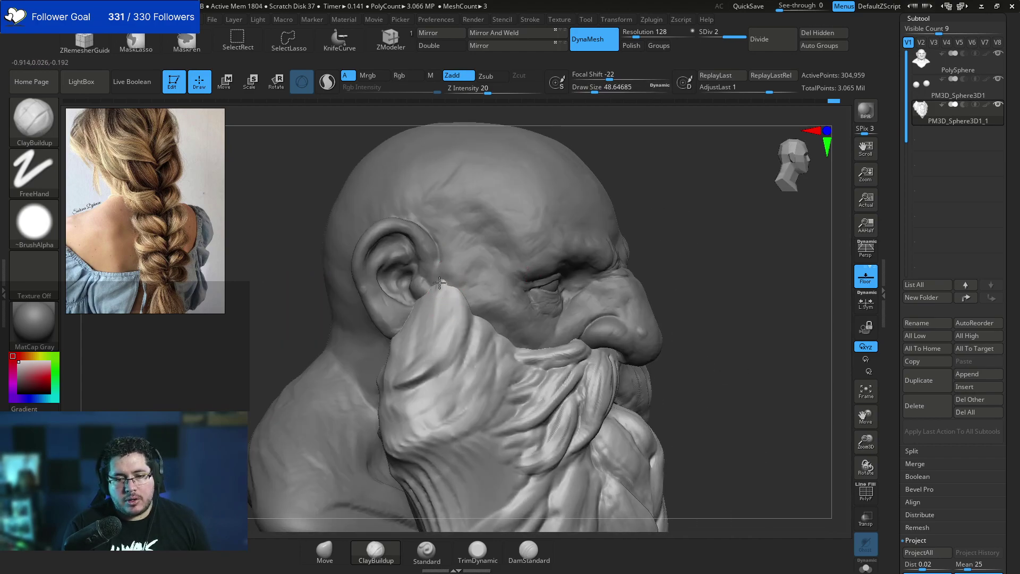
{"action": "key", "text": "space"}
{"action": "left_click_drag", "start_coordinate": [457, 283], "coordinate": [452, 278]}
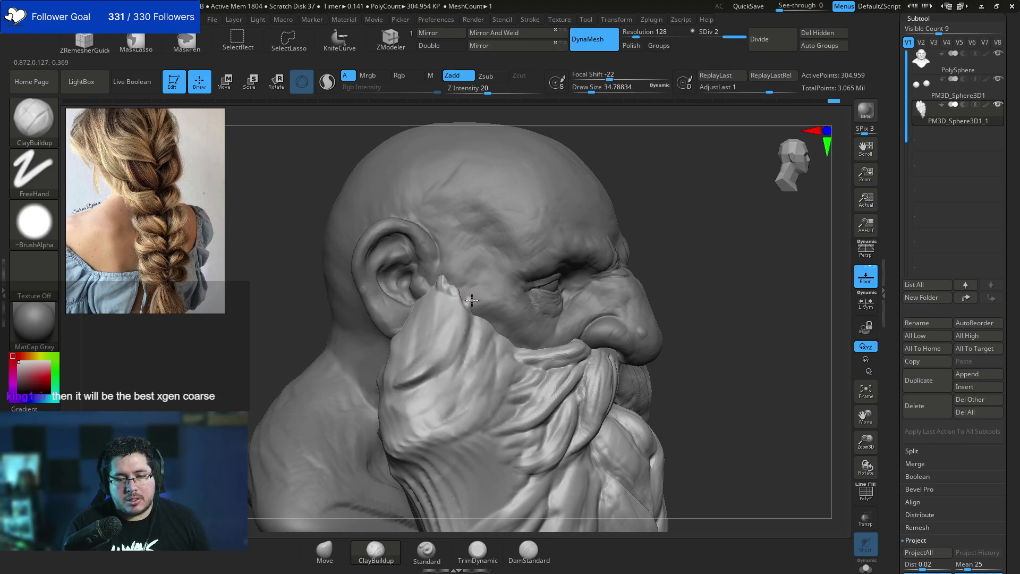
{"action": "mouse_move", "coordinate": [477, 316]}
{"action": "right_mouse_down"}
{"action": "mouse_move", "coordinate": [683, 249]}
{"action": "mouse_move", "coordinate": [576, 208]}
{"action": "right_mouse_up"}
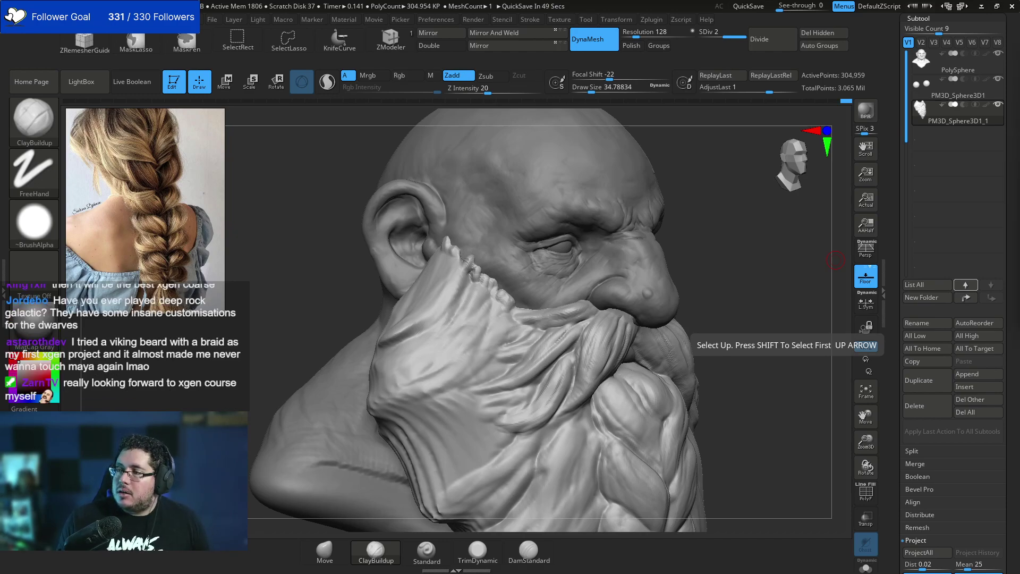
Switch to Chrome, search the web for "deep rock galactic" and view its image results full screen.
{"action": "left_click_drag", "start_coordinate": [621, 107], "coordinate": [645, 14]}
{"action": "type", "text": "deep rock"}
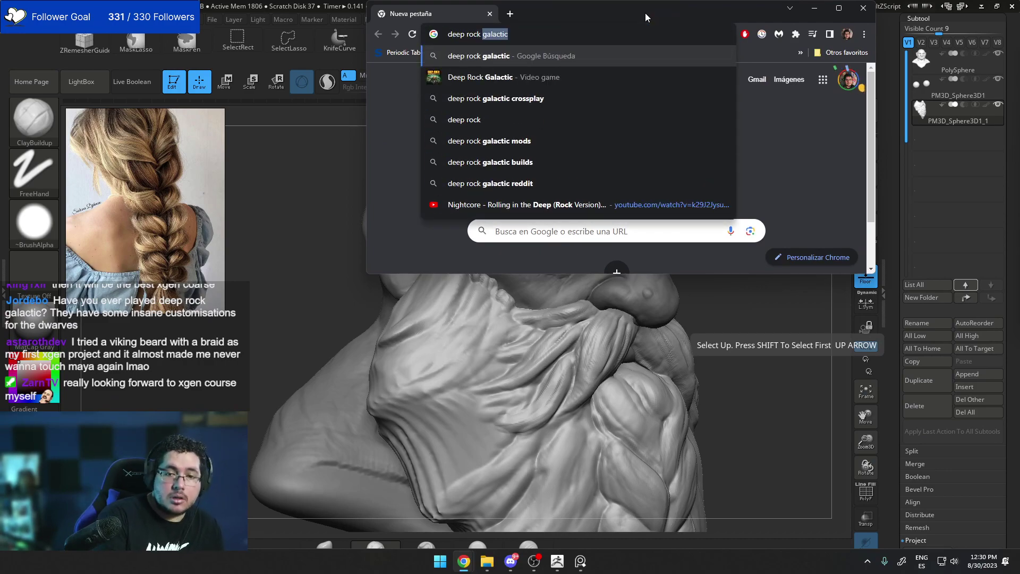
{"action": "key", "text": "Return"}
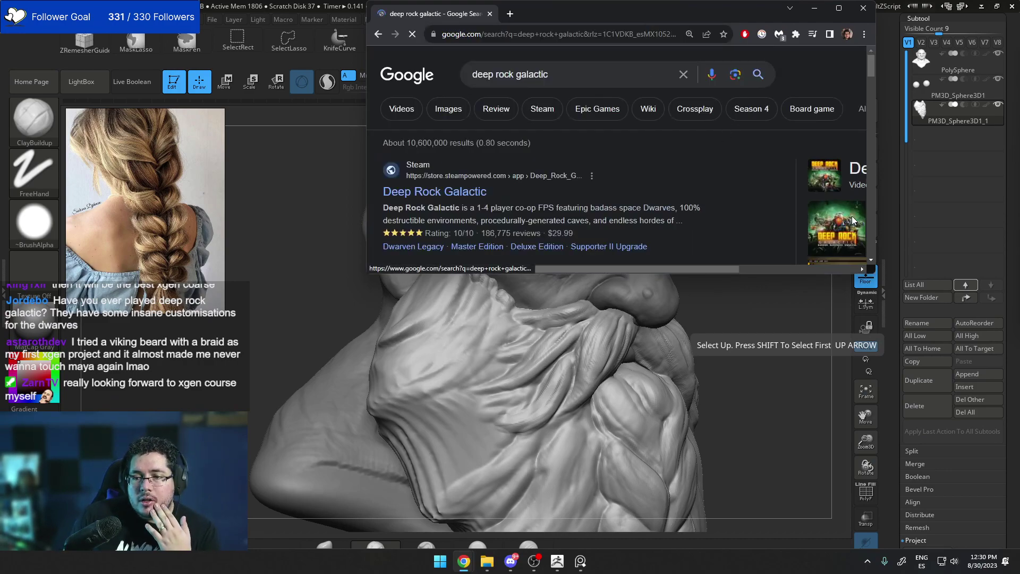
{"action": "left_click", "coordinate": [852, 215]}
{"action": "left_click_drag", "start_coordinate": [598, 16], "coordinate": [586, 3]}
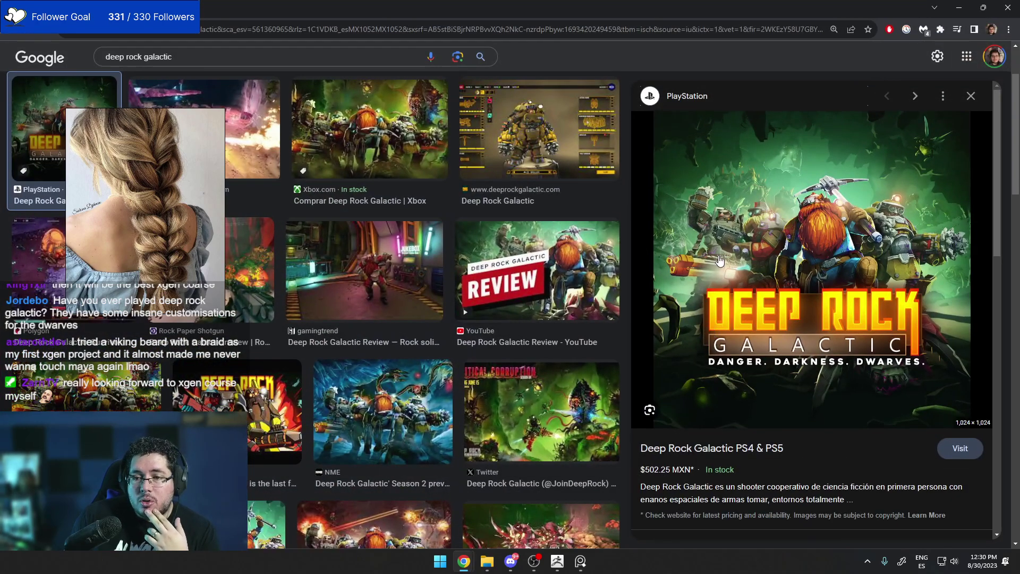
{"action": "scroll", "coordinate": [401, 219], "scroll_direction": "up", "scroll_amount": 2}
{"action": "right_click_drag", "start_coordinate": [184, 212], "coordinate": [1019, 345]}
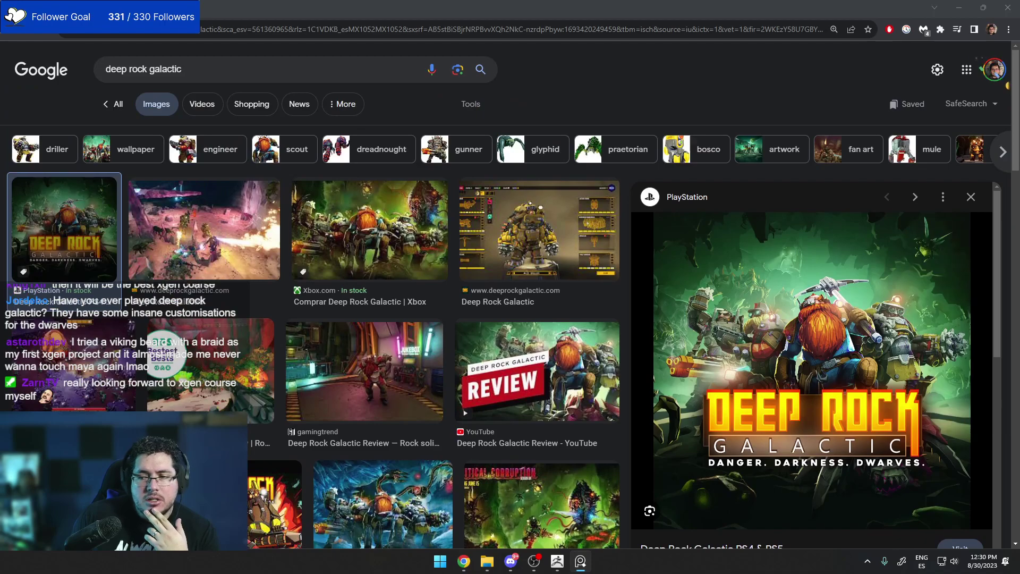
Open the Deep Rock Galactic store page on Steam, browse its screenshots, and return to ZBrush.
{"action": "left_click", "coordinate": [119, 103]}
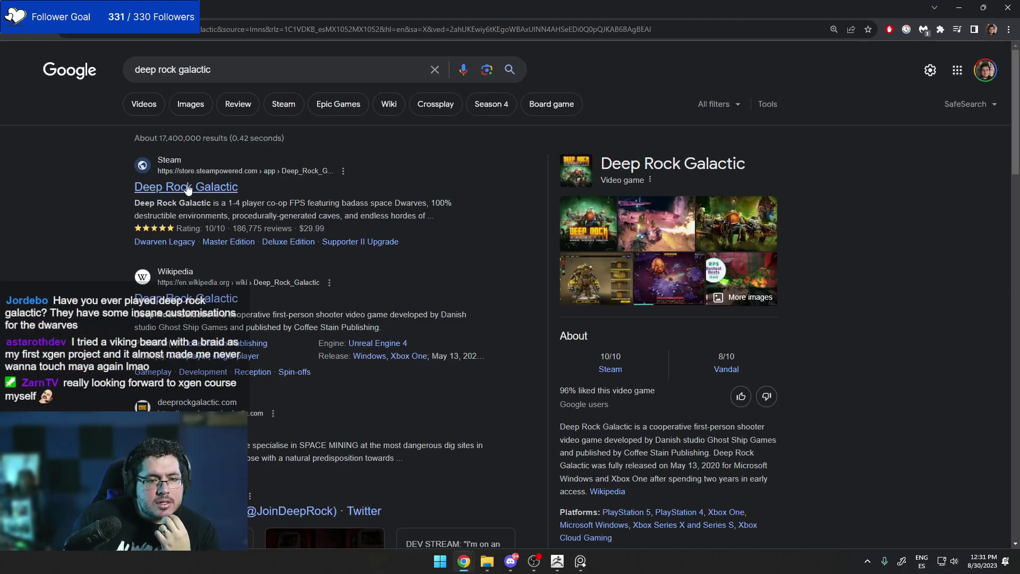
{"action": "left_click", "coordinate": [186, 187]}
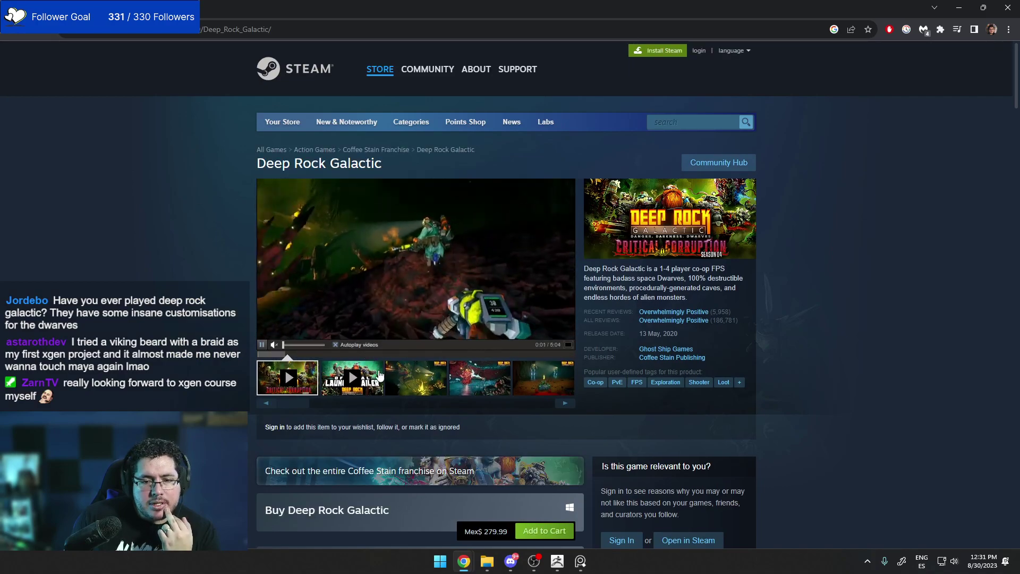
{"action": "left_click", "coordinate": [416, 377]}
{"action": "left_click", "coordinate": [478, 377]}
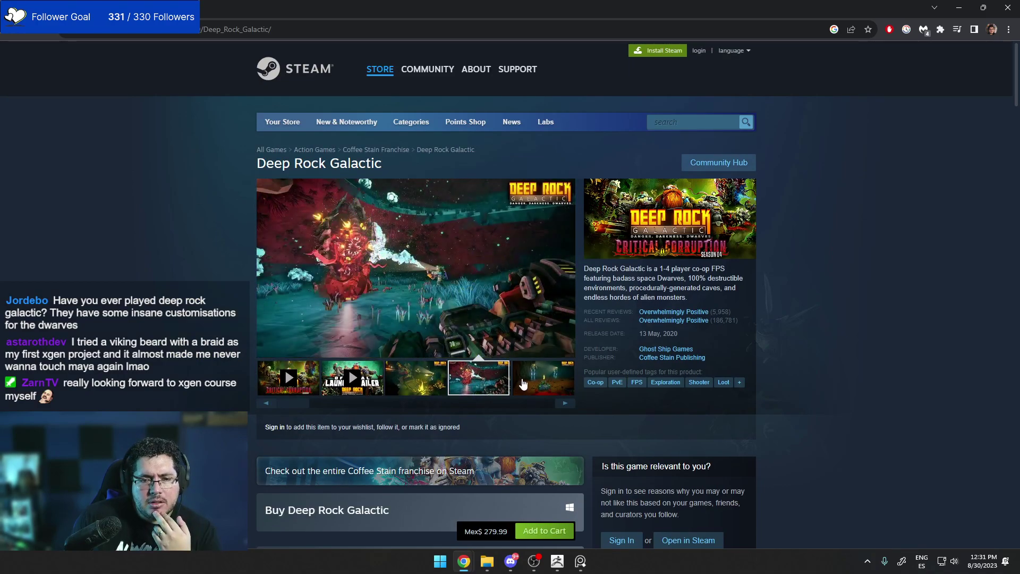
{"action": "left_click", "coordinate": [534, 381]}
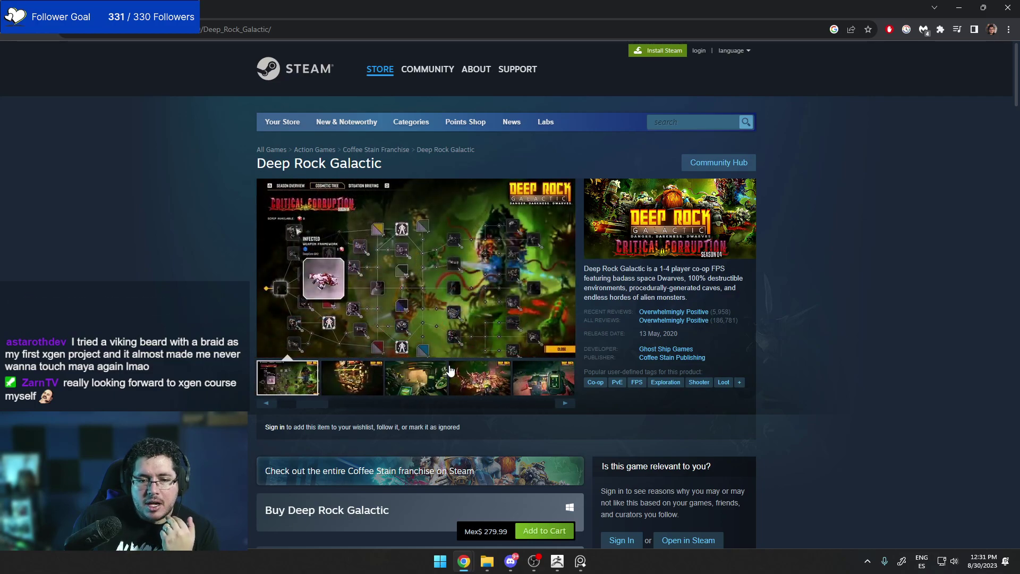
{"action": "left_click", "coordinate": [428, 384]}
{"action": "left_click", "coordinate": [478, 377]}
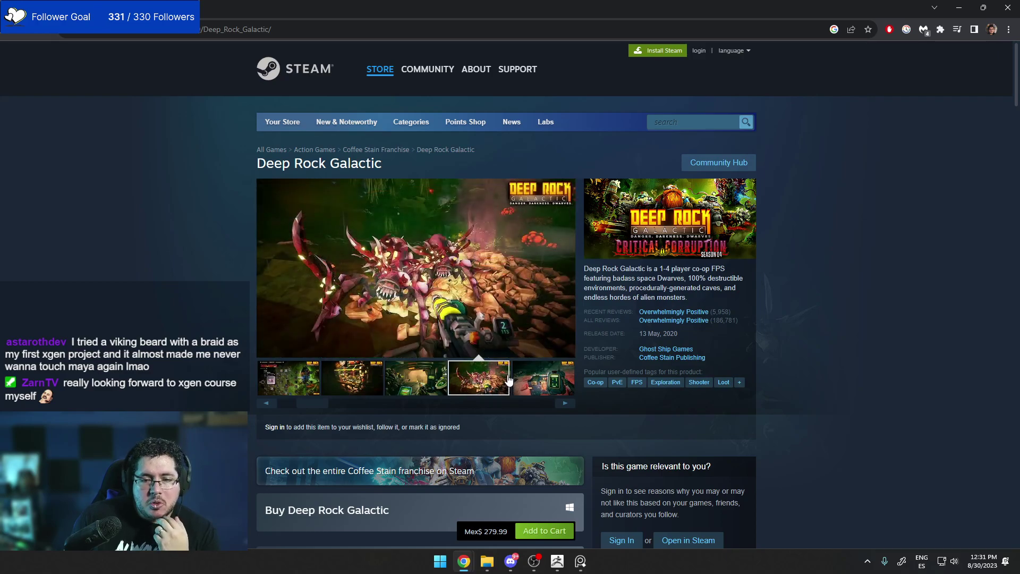
{"action": "left_click", "coordinate": [958, 7]}
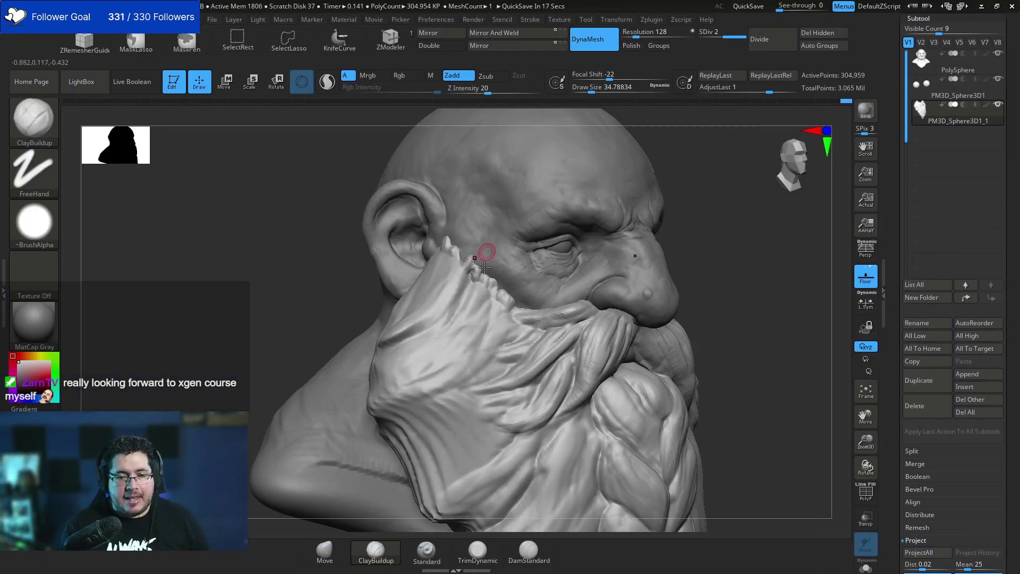
Blend the sideburn tufts into the cheek beard with ClayBuildup strands at a draw size of about 49.
{"action": "key", "text": "space"}
{"action": "left_click_drag", "start_coordinate": [420, 364], "coordinate": [423, 363]}
{"action": "left_click_drag", "start_coordinate": [469, 275], "coordinate": [478, 319]}
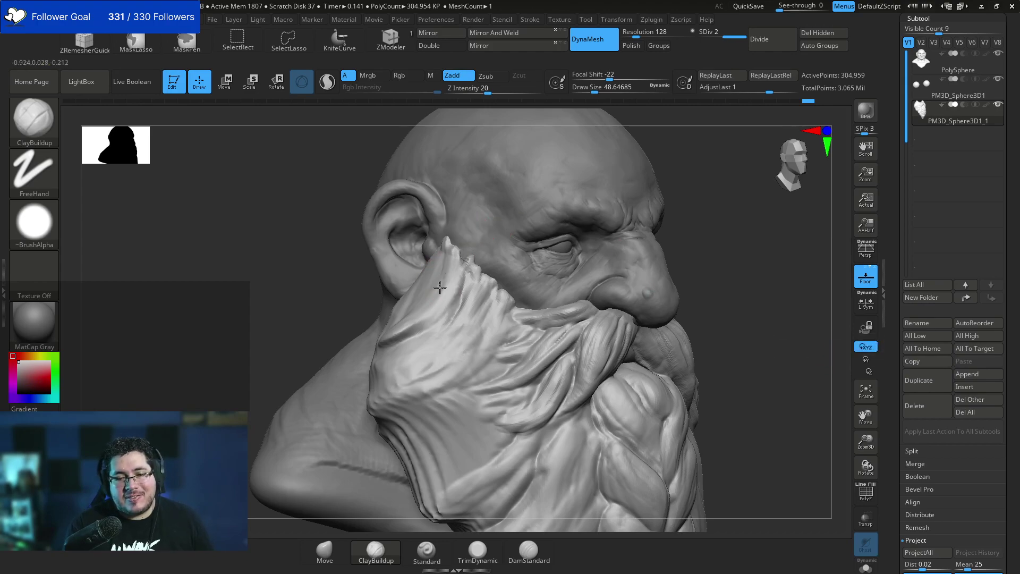
{"action": "left_click_drag", "start_coordinate": [350, 302], "coordinate": [457, 252]}
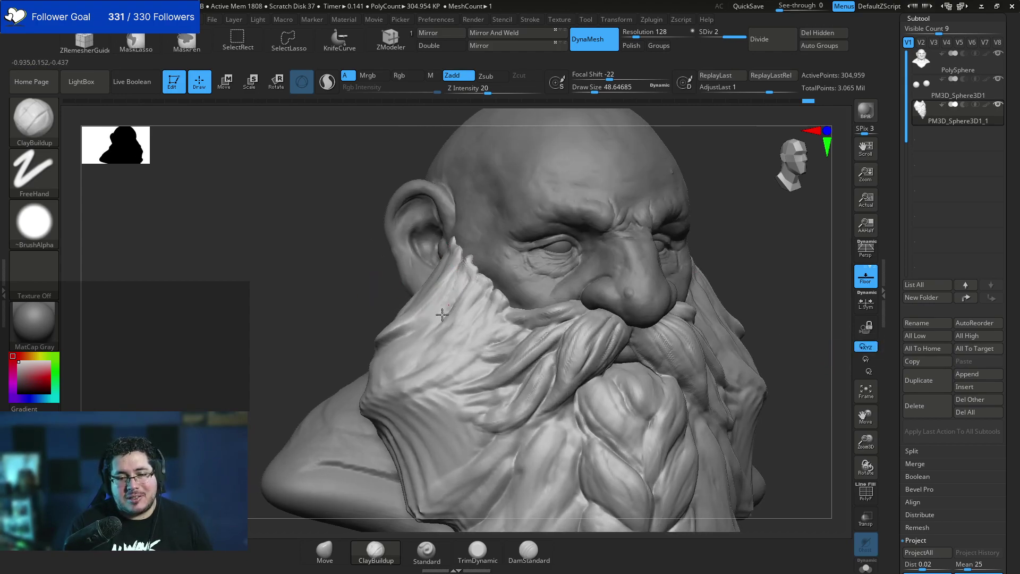
{"action": "left_click_drag", "start_coordinate": [346, 318], "coordinate": [303, 319], "text": "shift"}
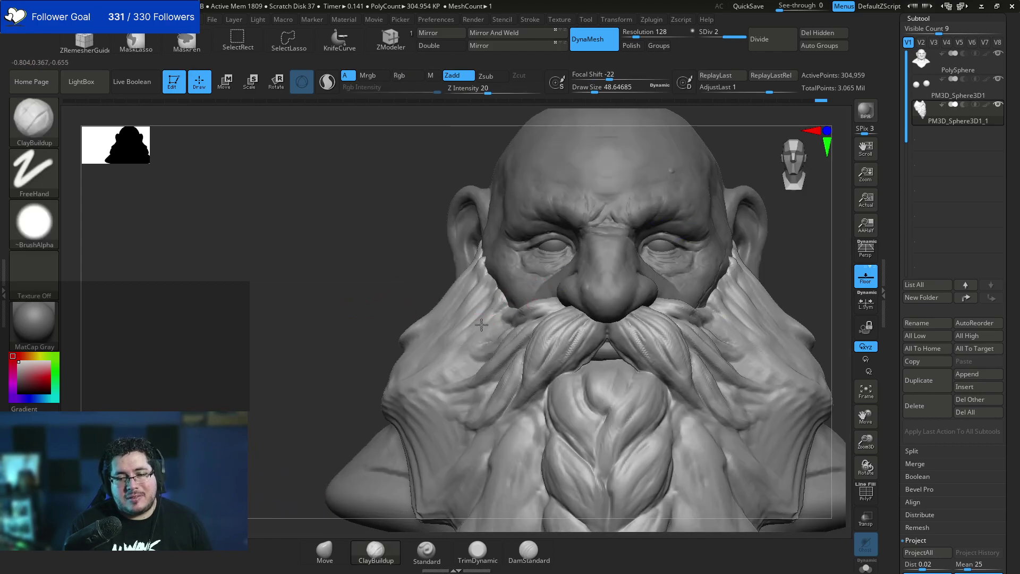
Refine the fine hair tips along the sideburn's cheek edge with ClayBuildup at a draw size of about 35.
{"action": "mouse_move", "coordinate": [350, 289]}
{"action": "left_mouse_down"}
{"action": "mouse_move", "coordinate": [424, 283]}
{"action": "mouse_move", "coordinate": [462, 271]}
{"action": "mouse_move", "coordinate": [474, 256]}
{"action": "mouse_move", "coordinate": [464, 254]}
{"action": "mouse_move", "coordinate": [470, 261]}
{"action": "left_mouse_up"}
{"action": "key", "text": "space"}
{"action": "key", "text": "space"}
{"action": "key", "text": "space"}
{"action": "key", "text": "space"}
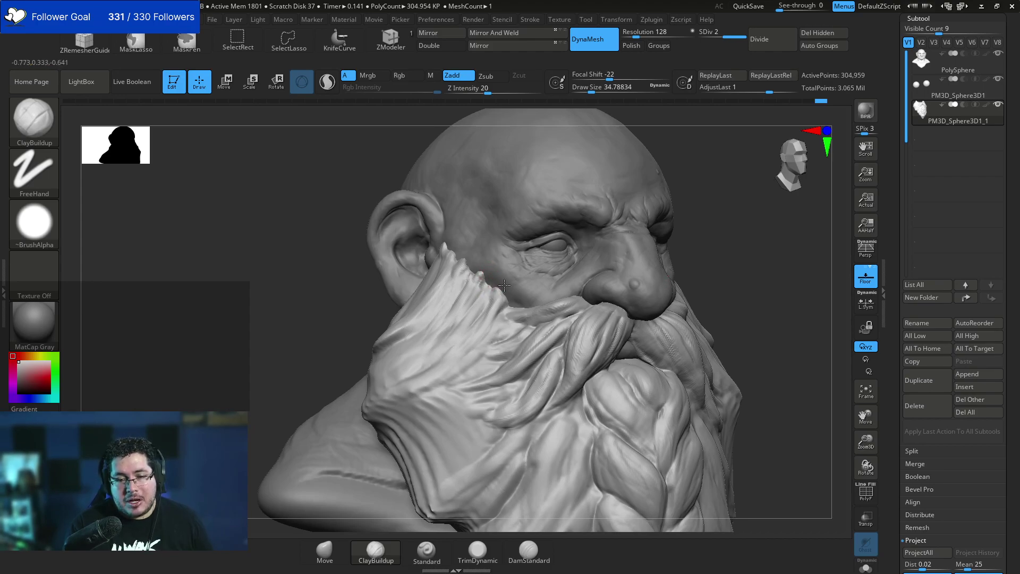
Add volume to the sideburn strands below the cheek edge with ClayBuildup at a draw size of about 56.
{"action": "key", "text": "bracketright"}
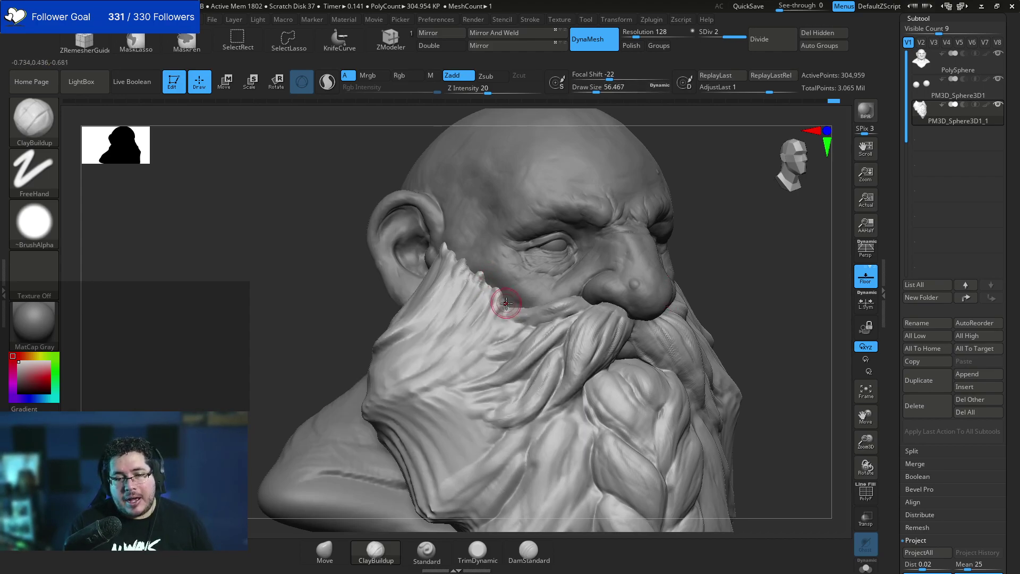
{"action": "left_click_drag", "start_coordinate": [505, 304], "coordinate": [479, 327]}
{"action": "left_click_drag", "start_coordinate": [473, 290], "coordinate": [469, 314]}
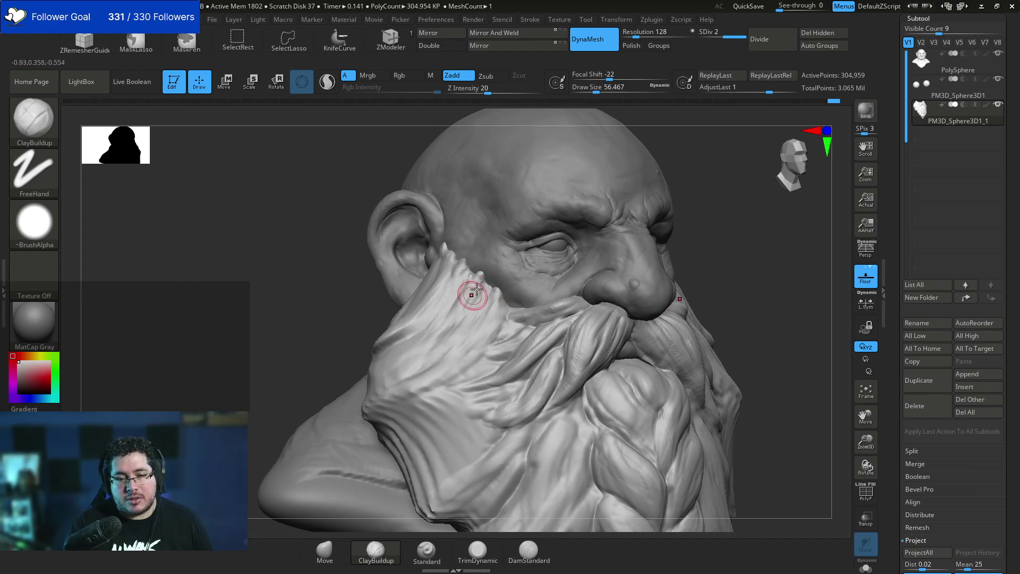
{"action": "mouse_move", "coordinate": [812, 250]}
{"action": "left_mouse_down"}
{"action": "mouse_move", "coordinate": [779, 259]}
{"action": "mouse_move", "coordinate": [652, 234]}
{"action": "mouse_move", "coordinate": [628, 251]}
{"action": "left_mouse_up"}
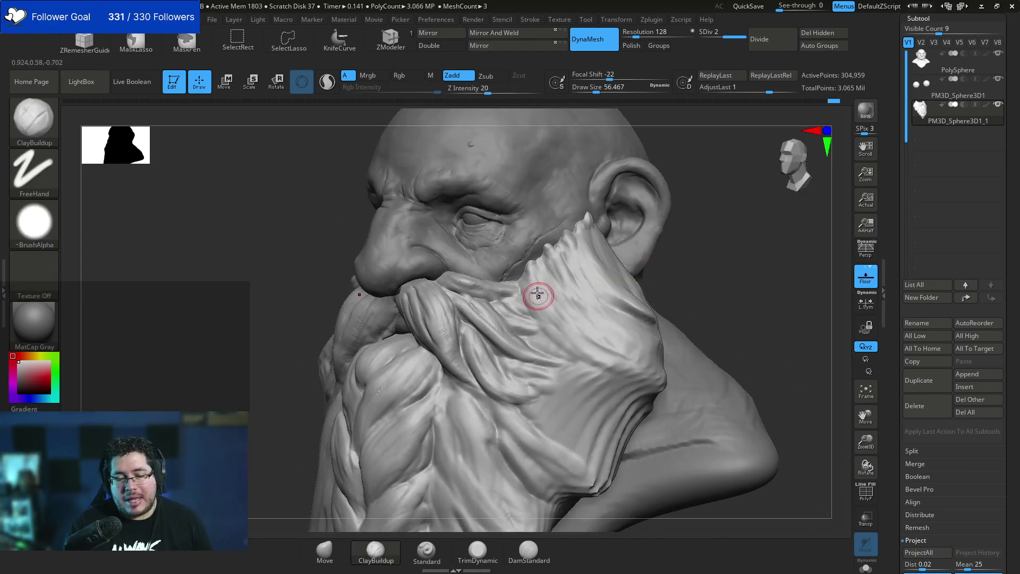
{"action": "mouse_move", "coordinate": [688, 264]}
{"action": "left_mouse_down"}
{"action": "mouse_move", "coordinate": [729, 208]}
{"action": "mouse_move", "coordinate": [658, 253]}
{"action": "mouse_move", "coordinate": [698, 238]}
{"action": "mouse_move", "coordinate": [719, 244]}
{"action": "left_mouse_up"}
Try to reshape the top of the braid below the lip with ClothMove at a draw size of about 44.
{"action": "key", "text": "space"}
{"action": "left_click_drag", "start_coordinate": [453, 271], "coordinate": [438, 268]}
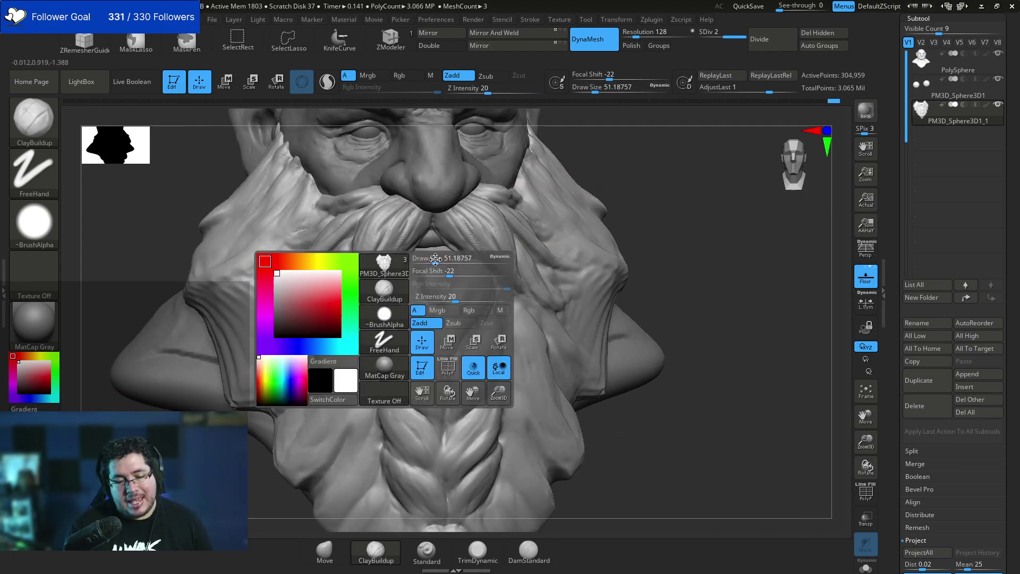
{"action": "key", "text": "b"}
{"action": "key", "text": "c"}
{"action": "key", "text": "m"}
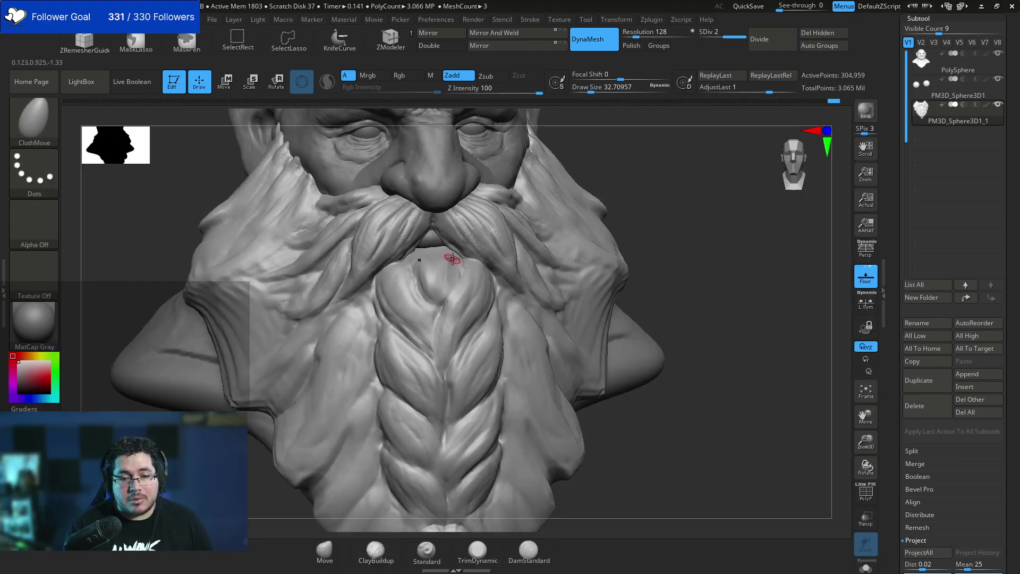
{"action": "key", "text": "space"}
{"action": "left_click_drag", "start_coordinate": [449, 259], "coordinate": [453, 266]}
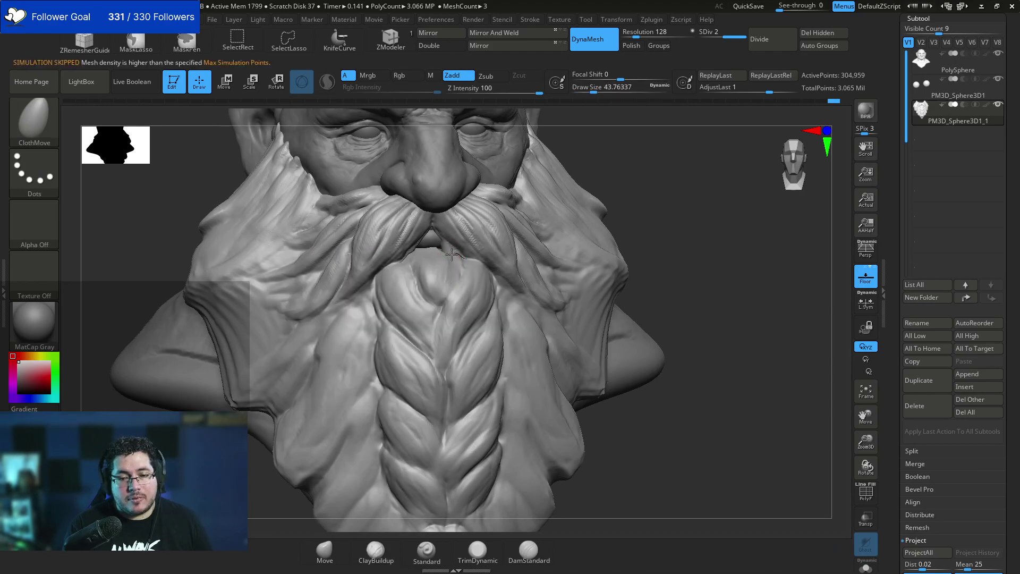
Build up the strands at the top of the braid with ClayBuildup at a draw size of about 49.
{"action": "key", "text": "b"}
{"action": "key", "text": "c"}
{"action": "key", "text": "b"}
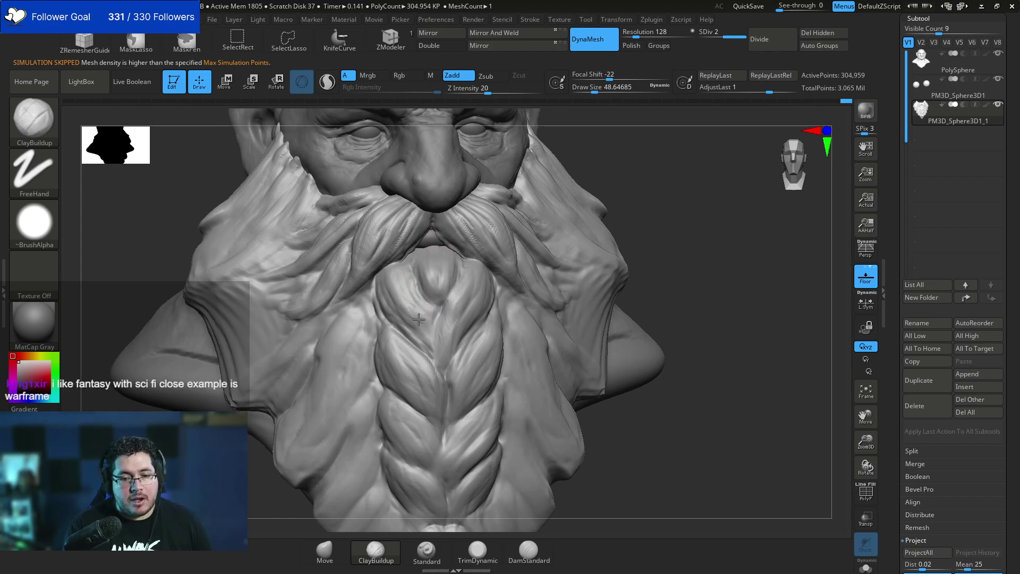
{"action": "left_click_drag", "start_coordinate": [418, 319], "coordinate": [426, 333]}
{"action": "key", "text": "b"}
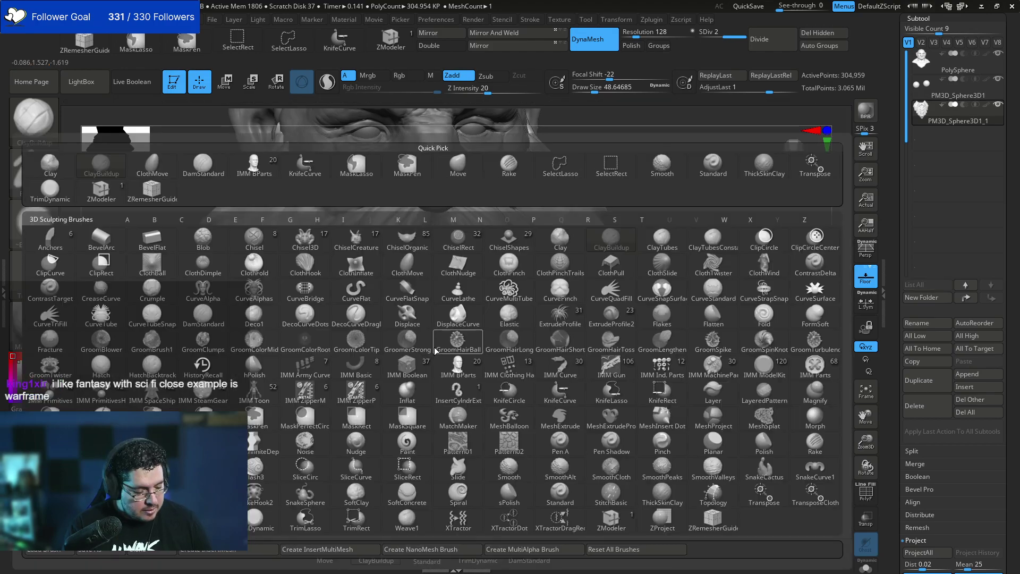
{"action": "key", "text": "s"}
{"action": "key", "text": "l"}
{"action": "left_click", "coordinate": [390, 371]}
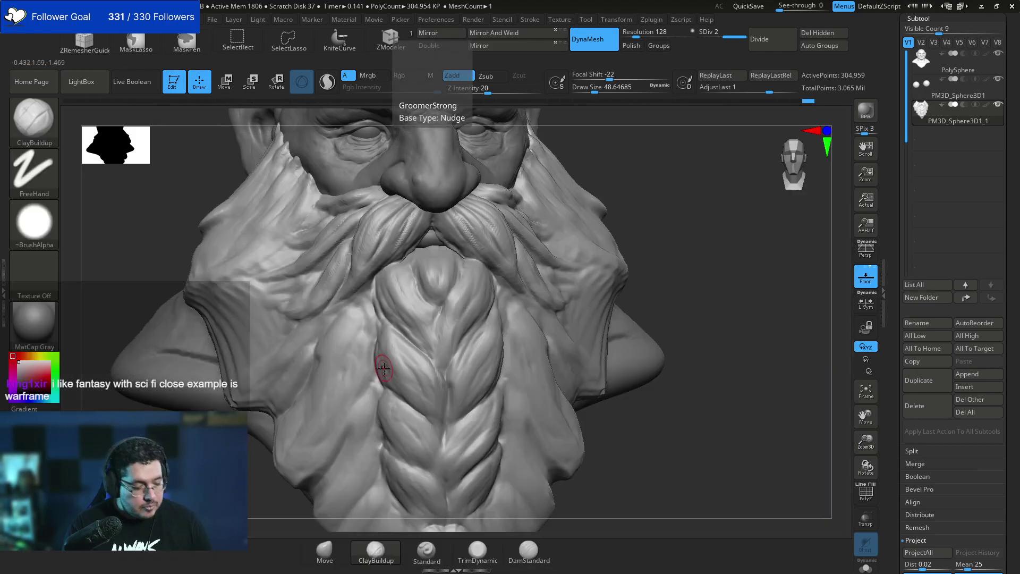
Carve the creases between the braid's upper and middle strands with DamStandard at a draw size of about 49.
{"action": "key", "text": "b"}
{"action": "key", "text": "d"}
{"action": "key", "text": "s"}
{"action": "mouse_move", "coordinate": [379, 296]}
{"action": "left_mouse_down"}
{"action": "mouse_move", "coordinate": [419, 348]}
{"action": "mouse_move", "coordinate": [439, 333]}
{"action": "mouse_move", "coordinate": [416, 280]}
{"action": "left_mouse_up"}
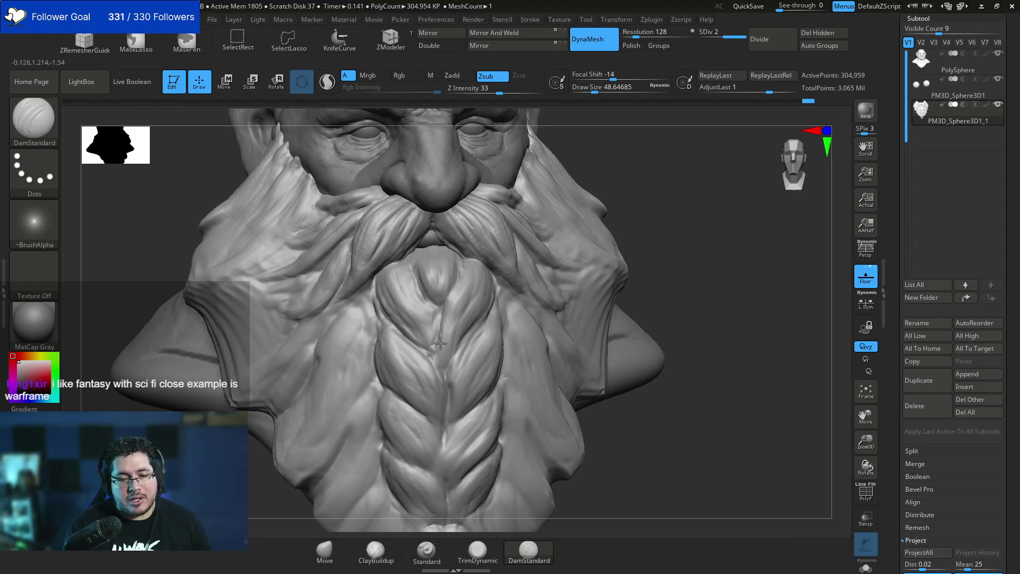
{"action": "left_click_drag", "start_coordinate": [647, 271], "coordinate": [564, 205]}
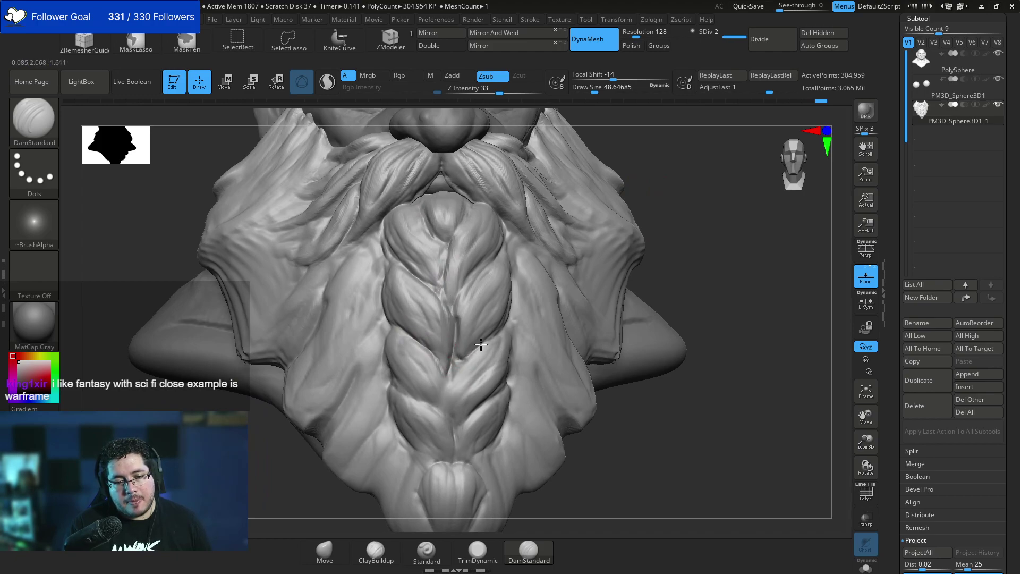
{"action": "left_click_drag", "start_coordinate": [447, 382], "coordinate": [451, 389]}
Deepen the creases between the braid's lower strands down to the tie with DamStandard at a draw size of about 49.
{"action": "mouse_move", "coordinate": [685, 229]}
{"action": "left_mouse_down"}
{"action": "mouse_move", "coordinate": [683, 186]}
{"action": "mouse_move", "coordinate": [663, 174]}
{"action": "left_mouse_up"}
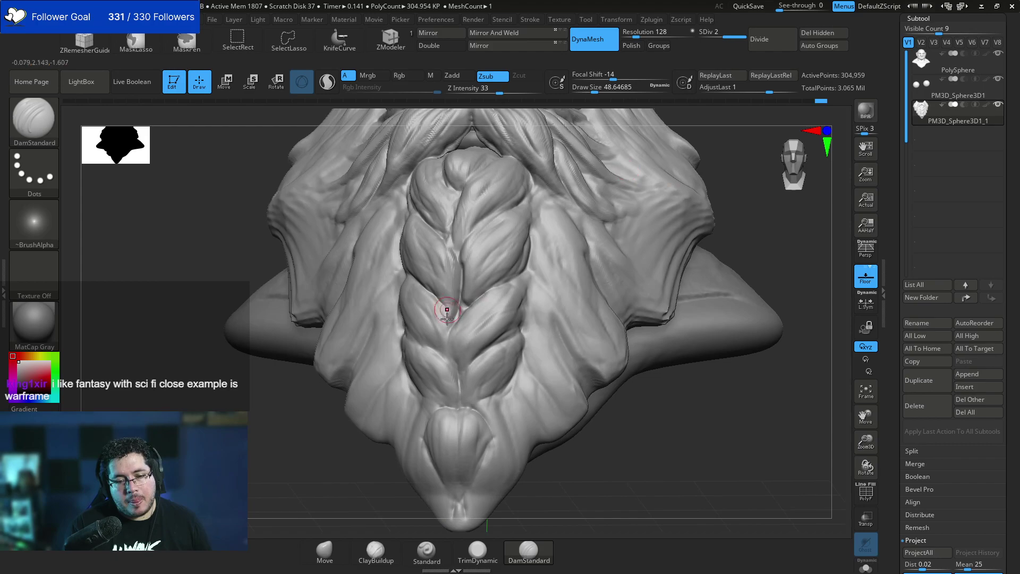
{"action": "mouse_move", "coordinate": [458, 321]}
{"action": "left_mouse_down"}
{"action": "mouse_move", "coordinate": [447, 347]}
{"action": "mouse_move", "coordinate": [466, 373]}
{"action": "left_mouse_up"}
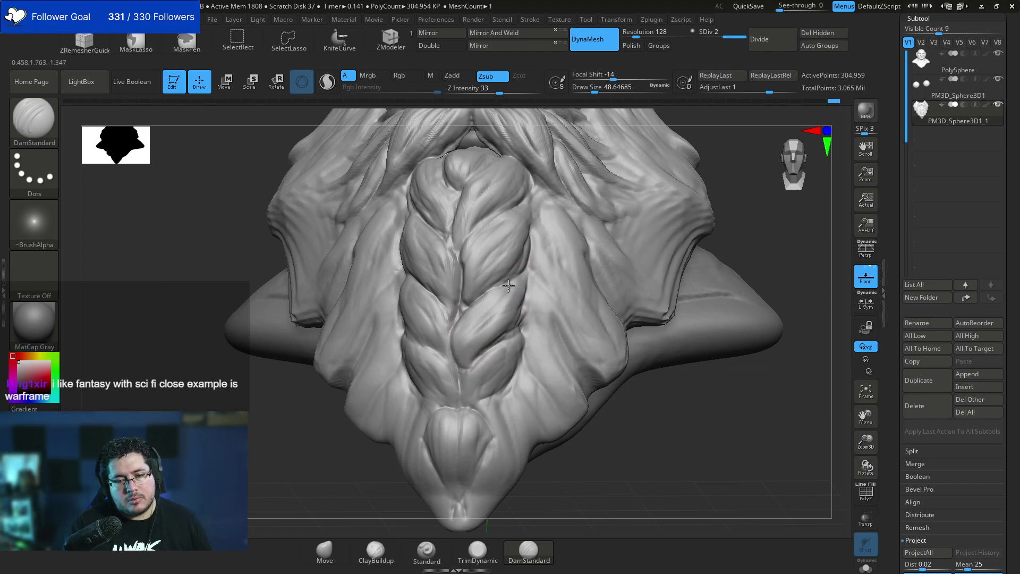
{"action": "left_click_drag", "start_coordinate": [284, 416], "coordinate": [437, 335]}
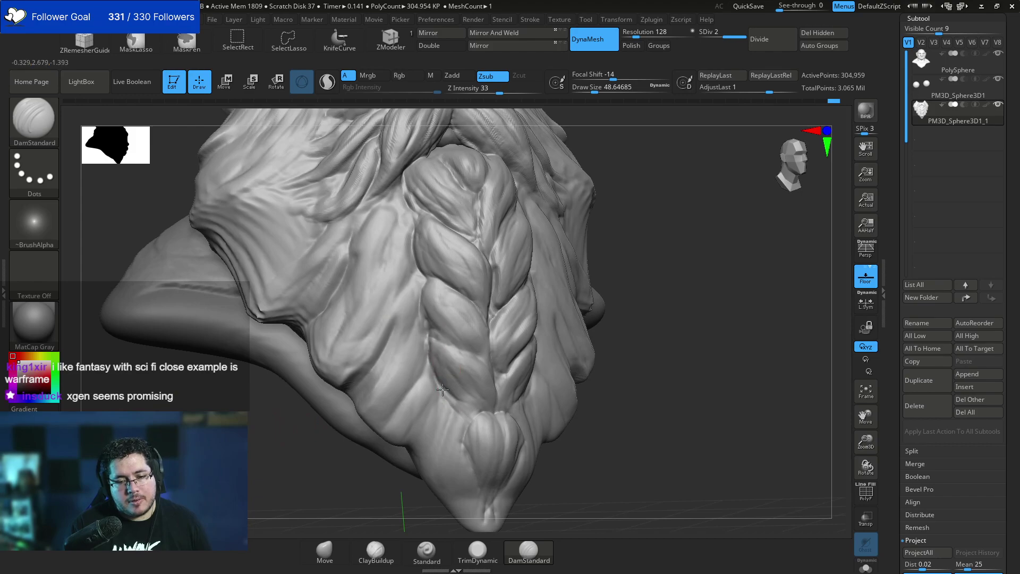
{"action": "mouse_move", "coordinate": [443, 390]}
{"action": "left_mouse_down"}
{"action": "mouse_move", "coordinate": [547, 411]}
{"action": "mouse_move", "coordinate": [564, 405]}
{"action": "mouse_move", "coordinate": [553, 392]}
{"action": "mouse_move", "coordinate": [561, 400]}
{"action": "left_mouse_up"}
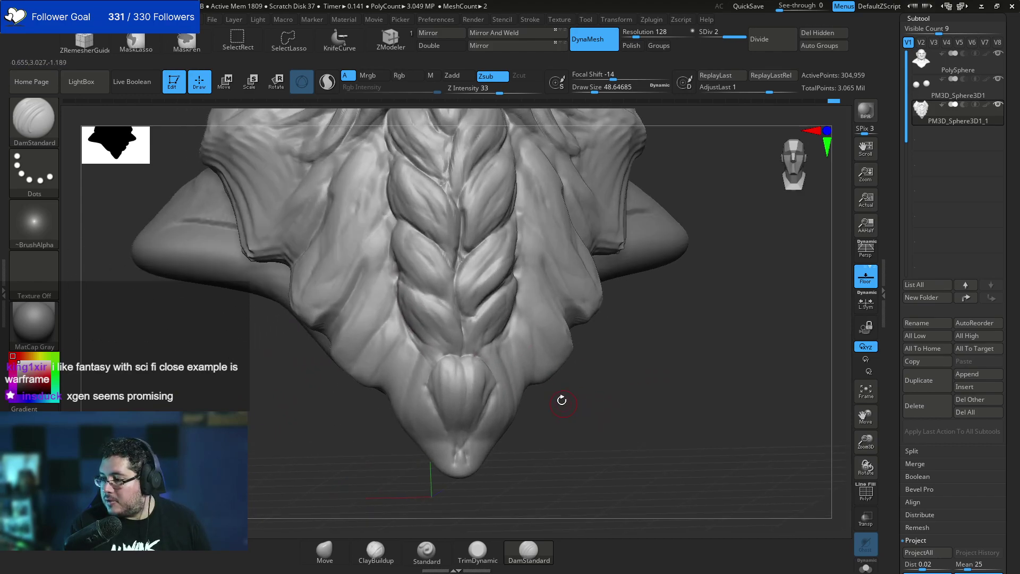
{"action": "left_click_drag", "start_coordinate": [600, 437], "coordinate": [532, 389]}
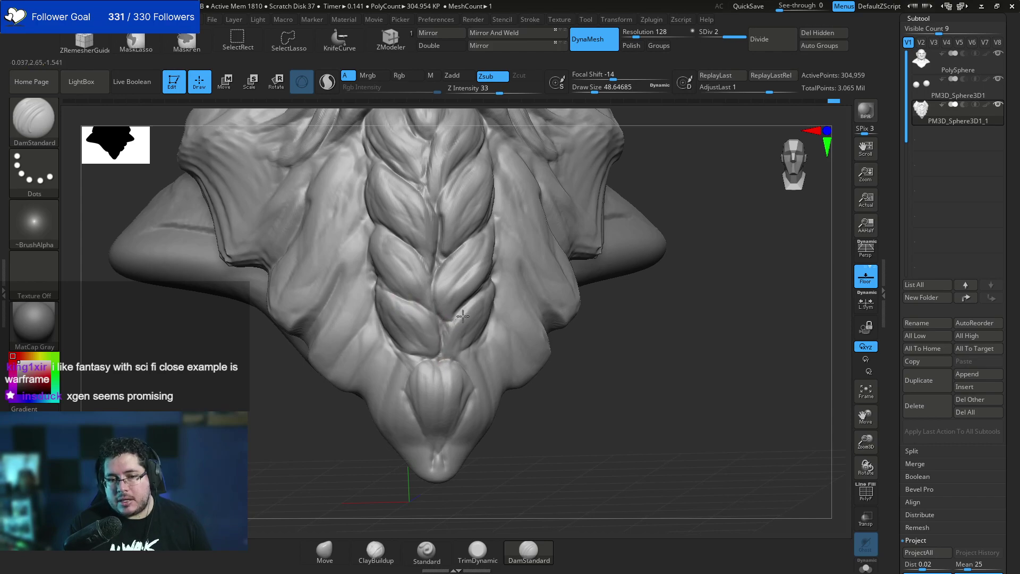
{"action": "right_click_drag", "start_coordinate": [485, 345], "coordinate": [451, 354]}
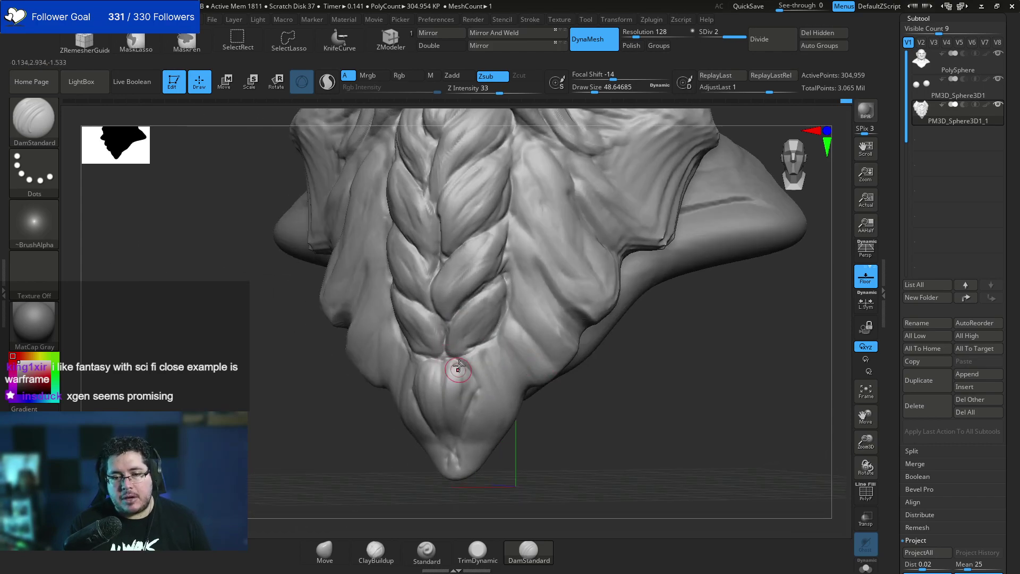
Build up the beard strands beside the upper braid with ClayBuildup at a draw size of about 83.
{"action": "right_click_drag", "start_coordinate": [473, 483], "coordinate": [515, 283]}
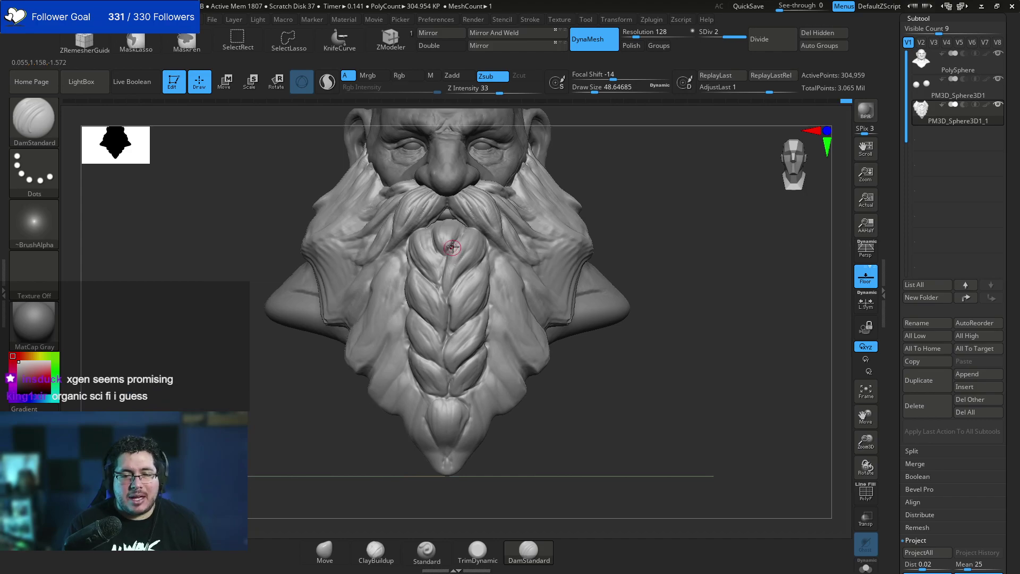
{"action": "left_click_drag", "start_coordinate": [647, 198], "coordinate": [471, 243]}
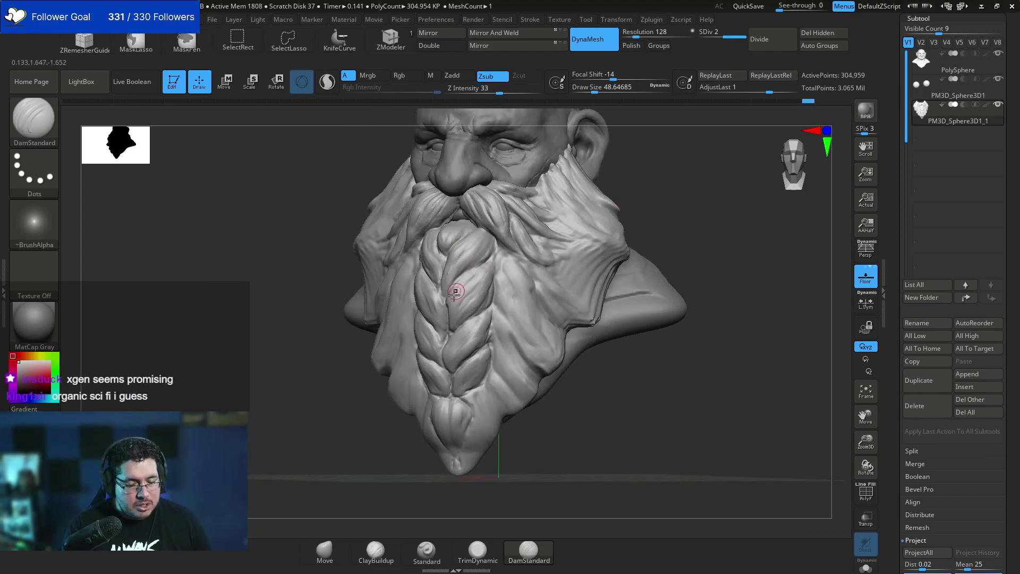
{"action": "key", "text": "b"}
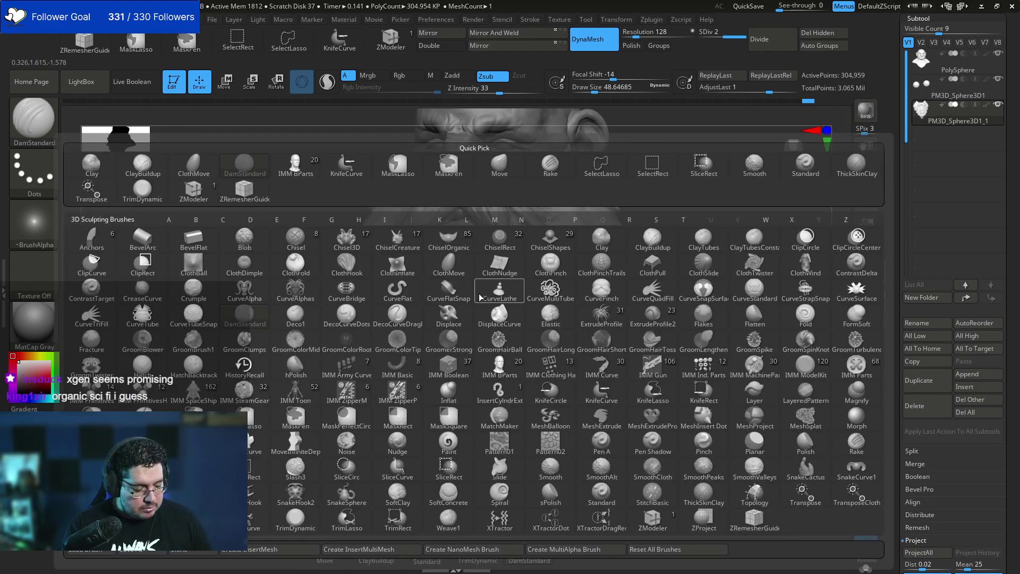
{"action": "key", "text": "c"}
{"action": "key", "text": "b"}
{"action": "key", "text": "space"}
{"action": "left_click_drag", "start_coordinate": [506, 277], "coordinate": [519, 303]}
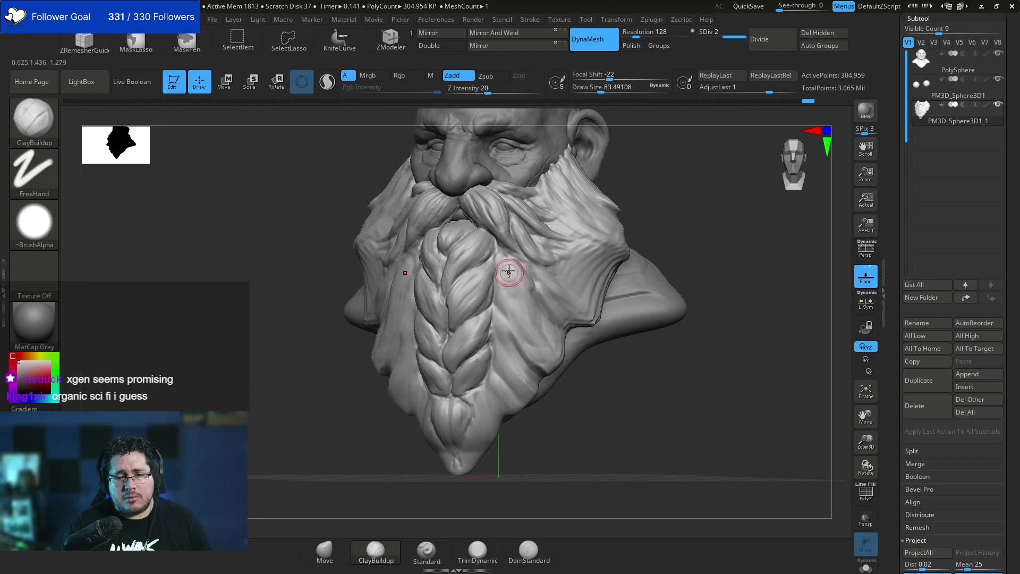
{"action": "left_click_drag", "start_coordinate": [503, 259], "coordinate": [537, 317]}
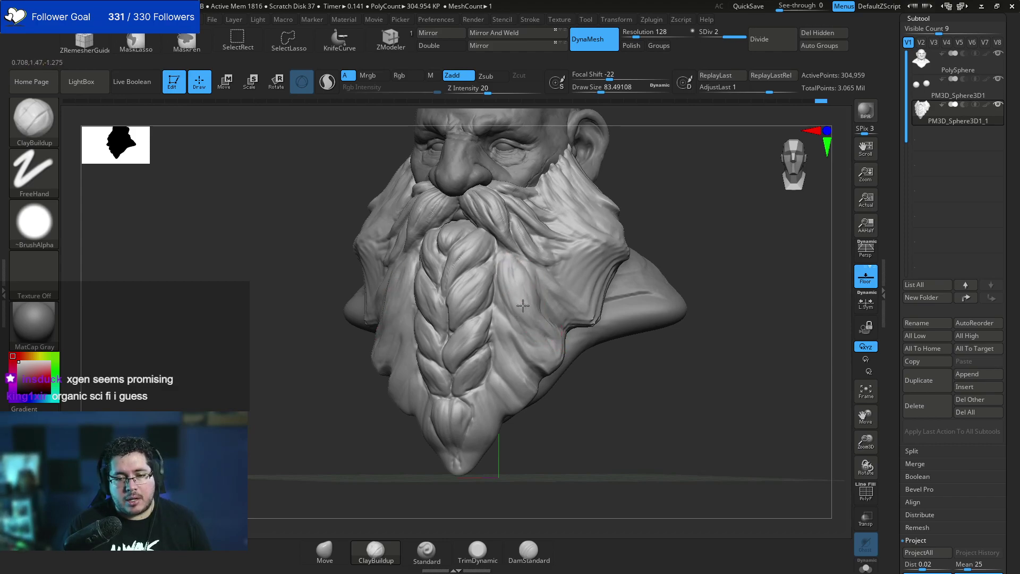
Add ClayBuildup volume to the beard strands running beside the middle and lower braid at a draw size of about 83.
{"action": "right_click_drag", "start_coordinate": [597, 234], "coordinate": [632, 225]}
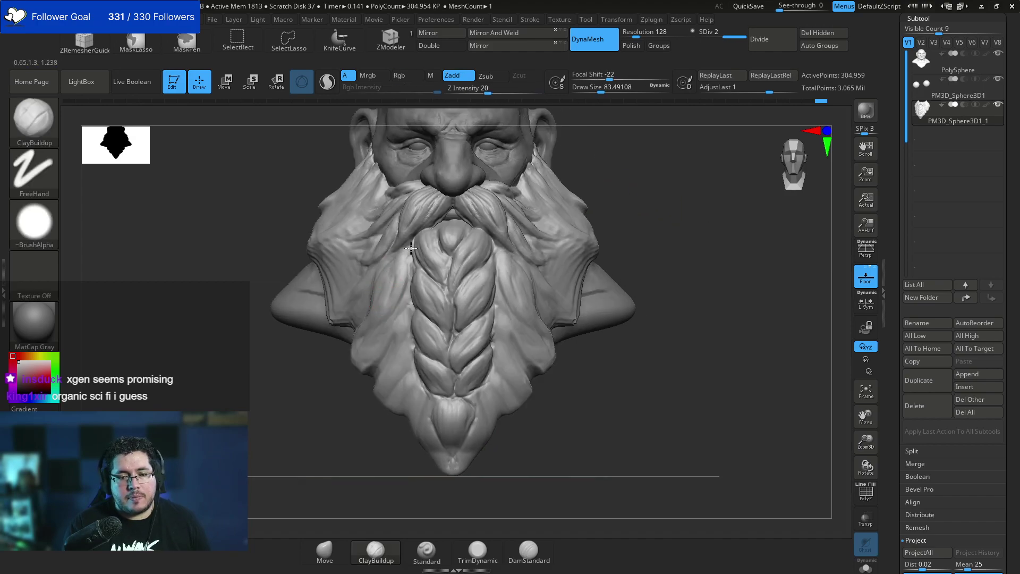
{"action": "mouse_move", "coordinate": [408, 271]}
{"action": "left_mouse_down"}
{"action": "mouse_move", "coordinate": [389, 319]}
{"action": "mouse_move", "coordinate": [410, 296]}
{"action": "mouse_move", "coordinate": [407, 357]}
{"action": "mouse_move", "coordinate": [398, 323]}
{"action": "mouse_move", "coordinate": [372, 381]}
{"action": "left_mouse_up"}
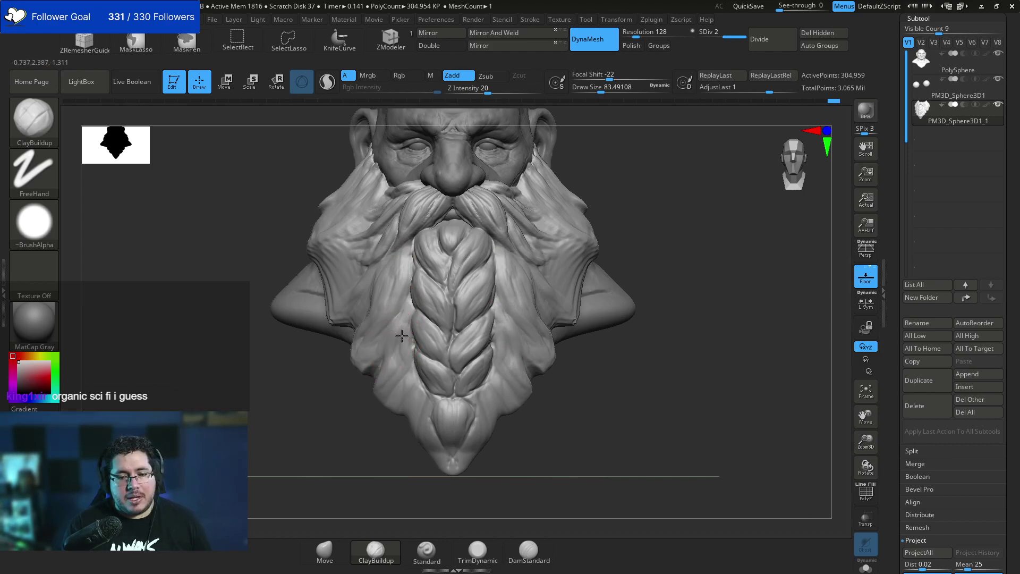
{"action": "left_click_drag", "start_coordinate": [402, 336], "coordinate": [394, 368]}
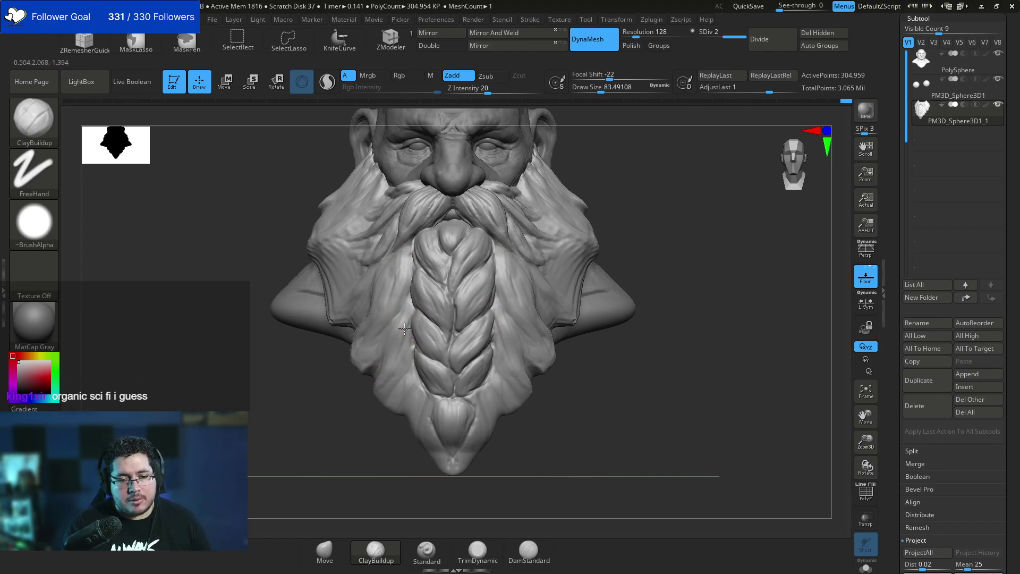
{"action": "mouse_move", "coordinate": [404, 329]}
{"action": "left_mouse_down"}
{"action": "mouse_move", "coordinate": [380, 397]}
{"action": "mouse_move", "coordinate": [399, 341]}
{"action": "mouse_move", "coordinate": [406, 361]}
{"action": "left_mouse_up"}
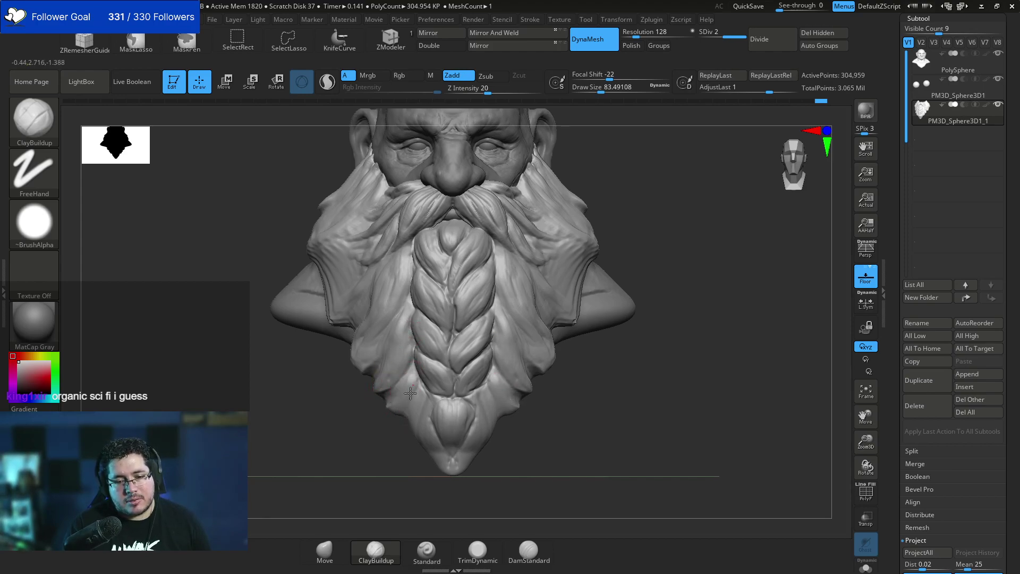
Build up the side of the beard below the sideburn with ClayBuildup at a draw size of about 94.
{"action": "mouse_move", "coordinate": [541, 448]}
{"action": "left_mouse_down"}
{"action": "mouse_move", "coordinate": [528, 444]}
{"action": "mouse_move", "coordinate": [572, 440]}
{"action": "mouse_move", "coordinate": [585, 403]}
{"action": "mouse_move", "coordinate": [564, 342]}
{"action": "left_mouse_up"}
{"action": "mouse_move", "coordinate": [661, 243]}
{"action": "left_mouse_down"}
{"action": "mouse_move", "coordinate": [463, 349]}
{"action": "mouse_move", "coordinate": [460, 324]}
{"action": "mouse_move", "coordinate": [468, 333]}
{"action": "left_mouse_up"}
{"action": "key", "text": "space"}
{"action": "key", "text": "space"}
{"action": "key", "text": "space"}
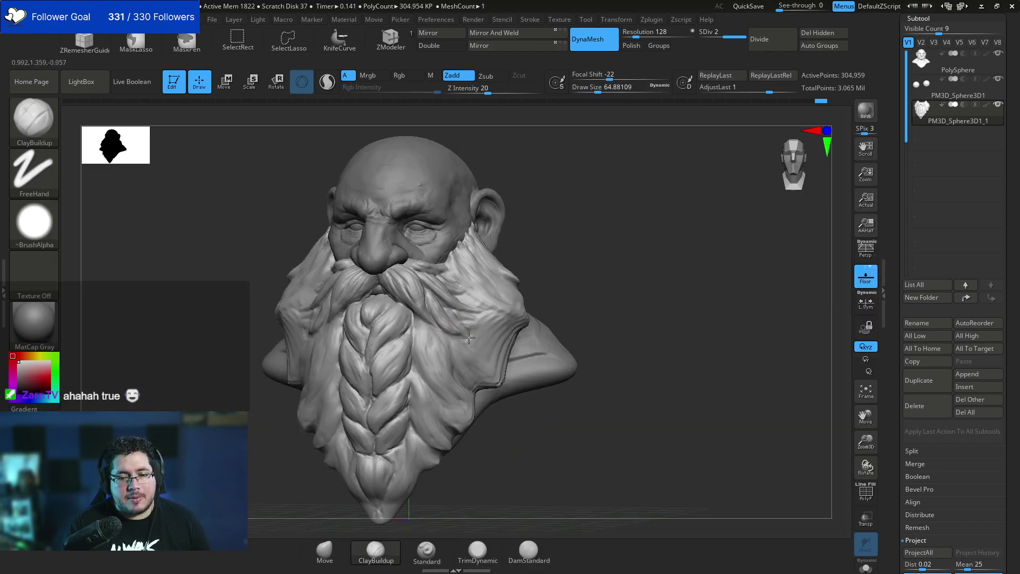
{"action": "key", "text": "bracketright"}
{"action": "left_click_drag", "start_coordinate": [473, 325], "coordinate": [484, 330]}
{"action": "key", "text": "space"}
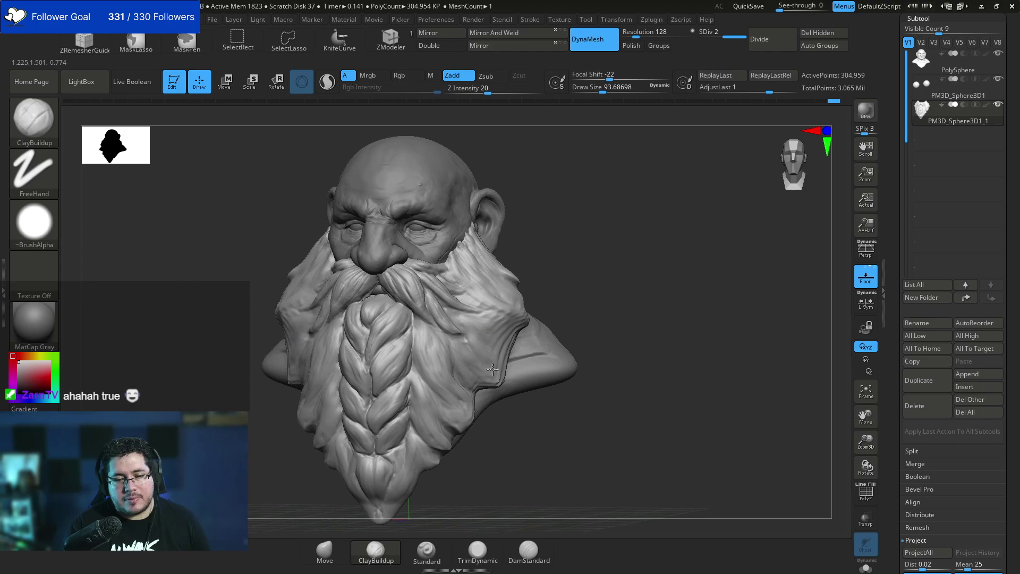
{"action": "left_click_drag", "start_coordinate": [504, 409], "coordinate": [496, 345]}
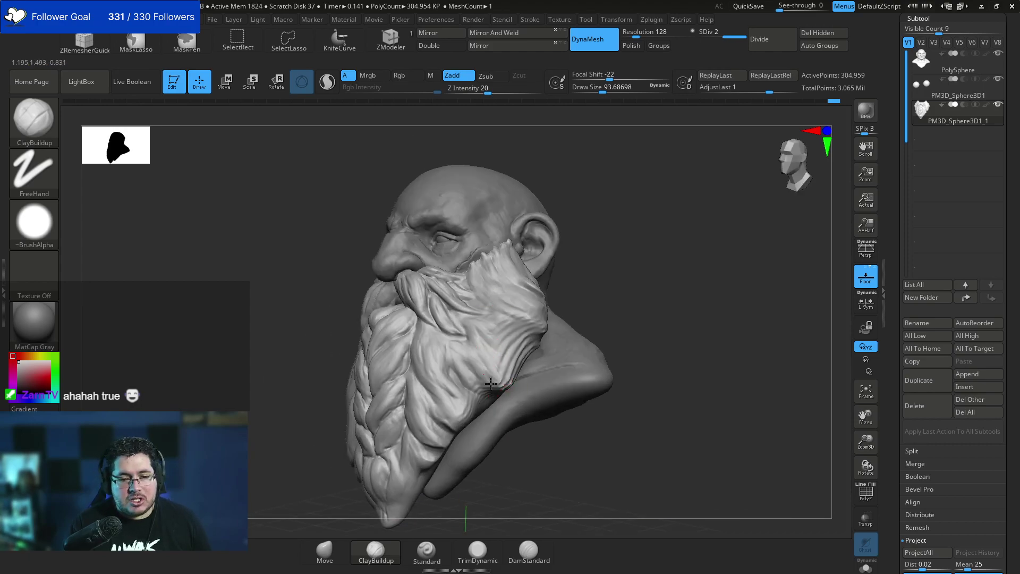
Thicken the outer beard strands beside the mustache with ClayBuildup, enlarging the draw size to 112.
{"action": "right_click_drag", "start_coordinate": [478, 384], "coordinate": [472, 402]}
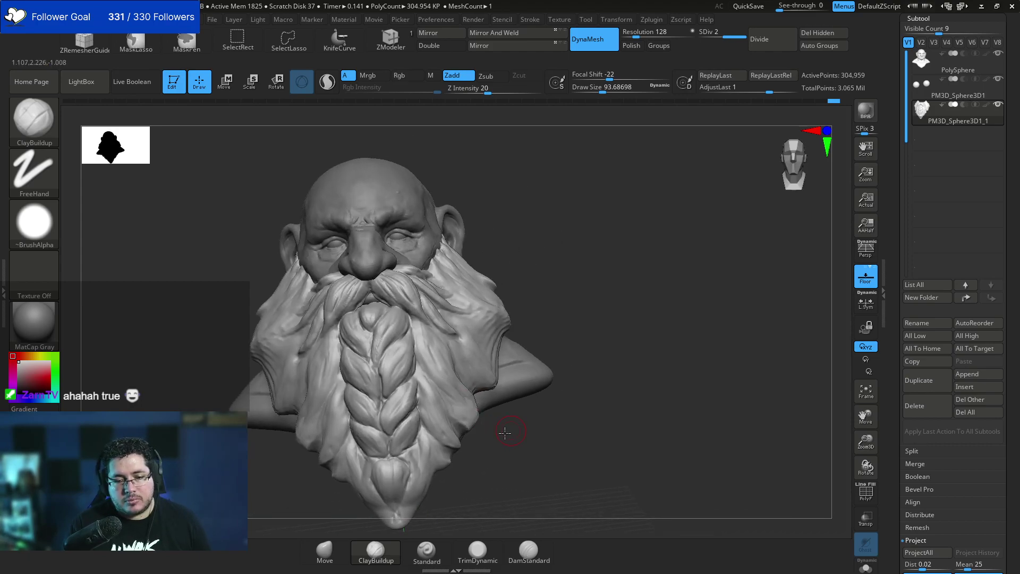
{"action": "mouse_move", "coordinate": [504, 432]}
{"action": "left_mouse_down"}
{"action": "mouse_move", "coordinate": [482, 414]}
{"action": "mouse_move", "coordinate": [482, 391]}
{"action": "left_mouse_up"}
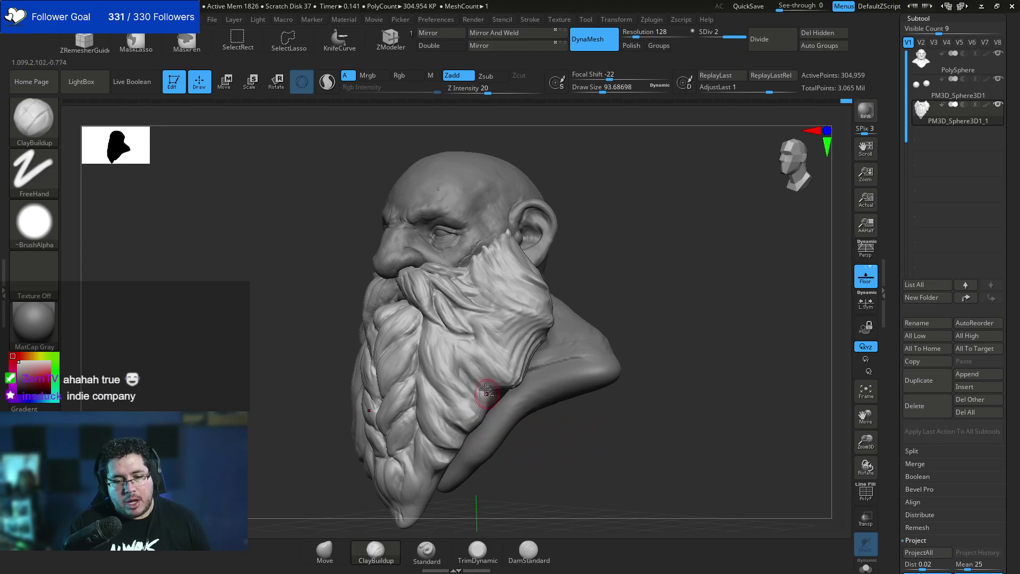
{"action": "left_click_drag", "start_coordinate": [557, 427], "coordinate": [574, 435], "text": "shift"}
{"action": "left_click_drag", "start_coordinate": [556, 358], "coordinate": [518, 350]}
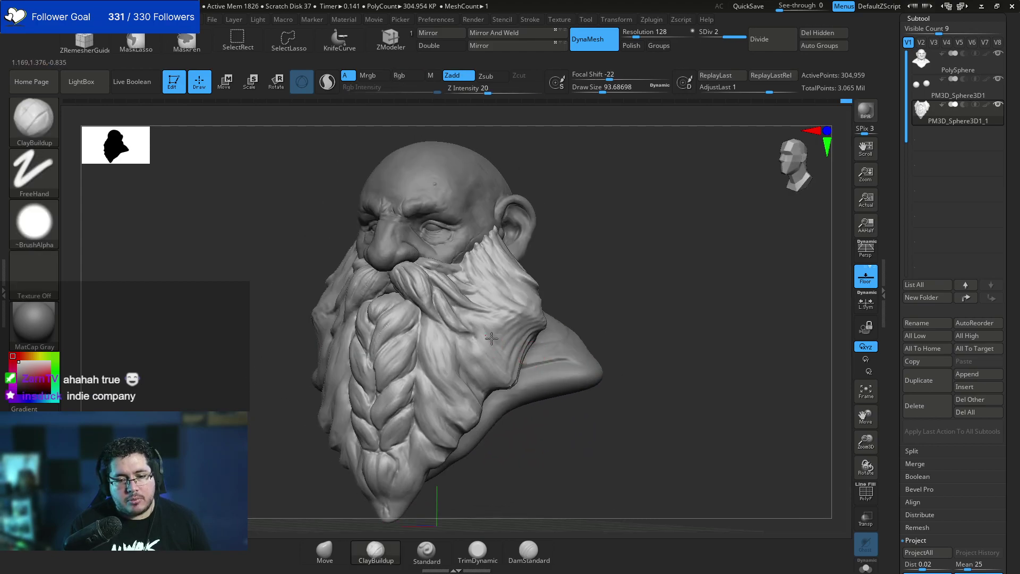
{"action": "key", "text": "space"}
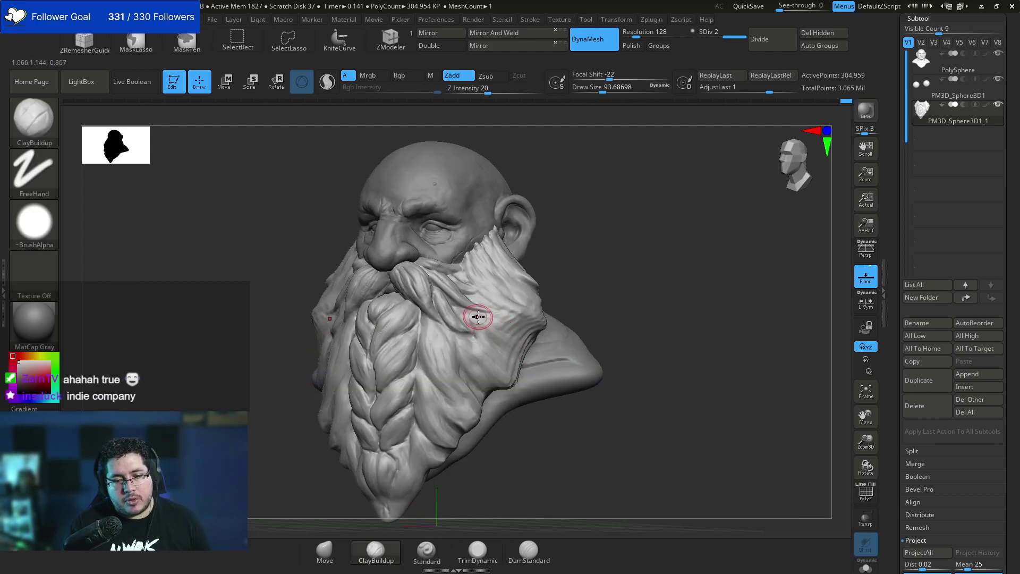
{"action": "key", "text": "space"}
{"action": "left_click_drag", "start_coordinate": [477, 317], "coordinate": [505, 328]}
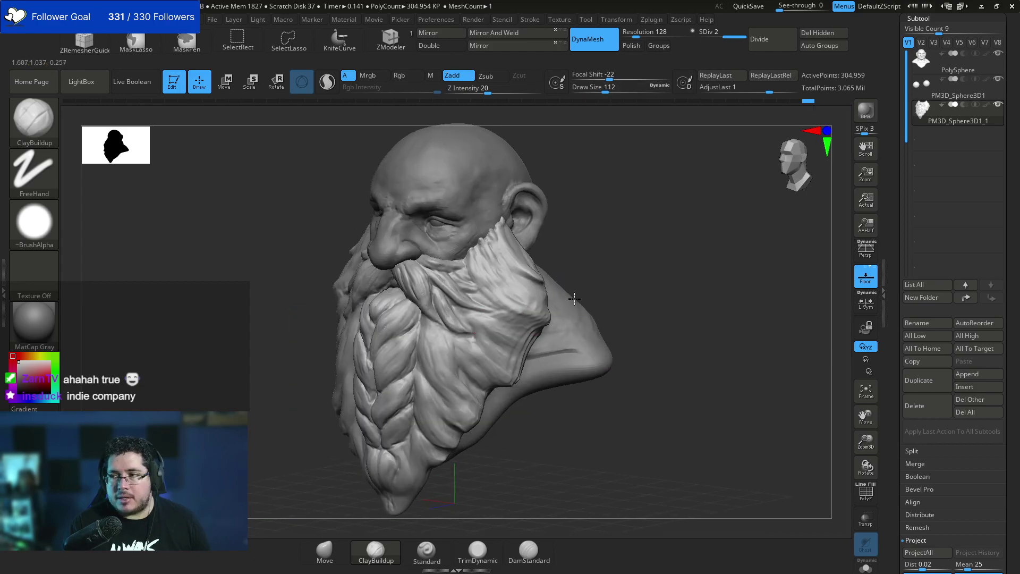
Flatten the side edge of the beard below the ear with TrimDynamic at a draw size of 112.
{"action": "key", "text": "b"}
{"action": "key", "text": "t"}
{"action": "key", "text": "d"}
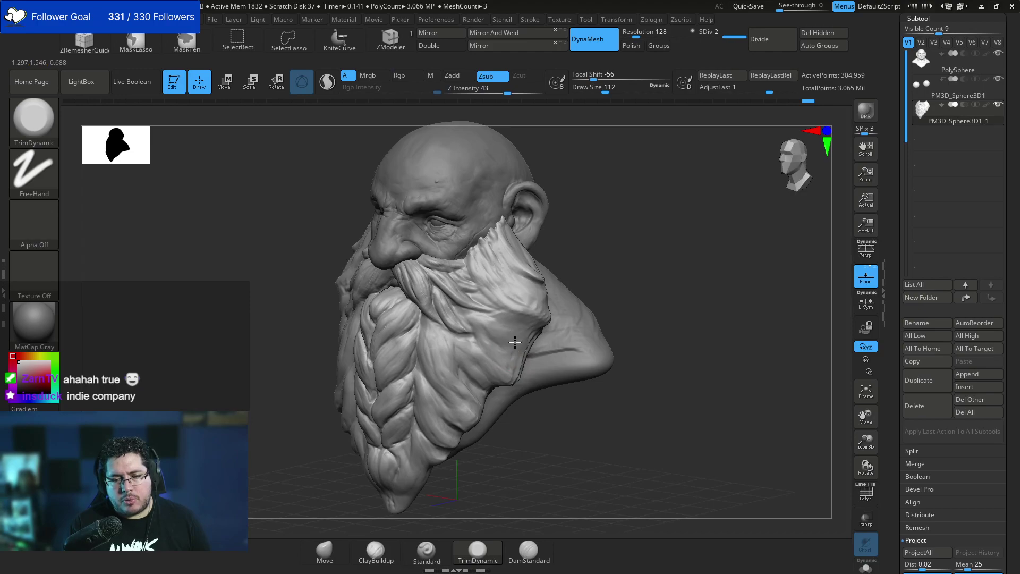
{"action": "mouse_move", "coordinate": [510, 354]}
{"action": "right_mouse_down"}
{"action": "mouse_move", "coordinate": [530, 356]}
{"action": "mouse_move", "coordinate": [563, 322]}
{"action": "right_mouse_up"}
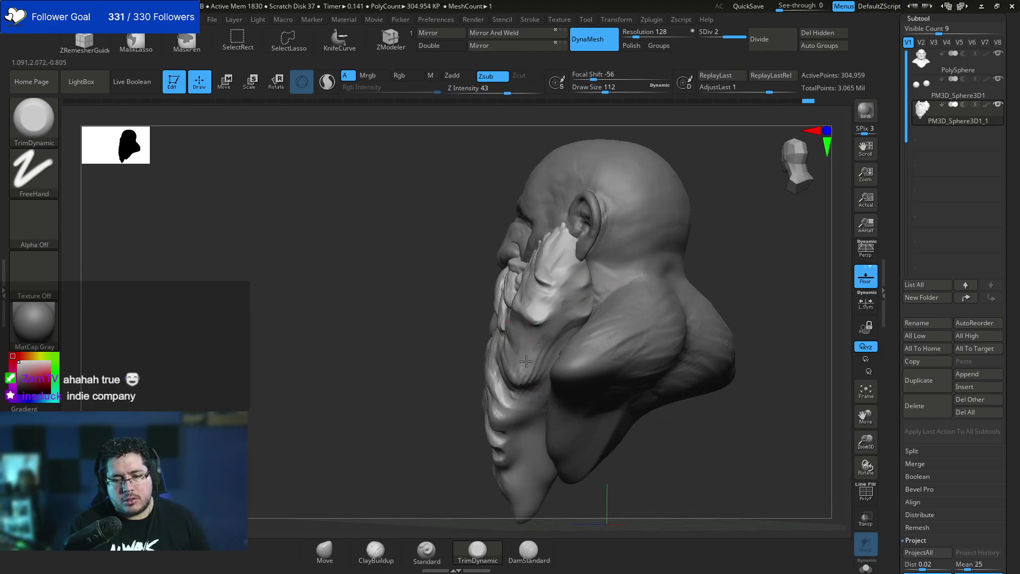
{"action": "mouse_move", "coordinate": [511, 391]}
{"action": "right_mouse_down"}
{"action": "mouse_move", "coordinate": [496, 308]}
{"action": "mouse_move", "coordinate": [674, 245]}
{"action": "mouse_move", "coordinate": [620, 207]}
{"action": "right_mouse_up"}
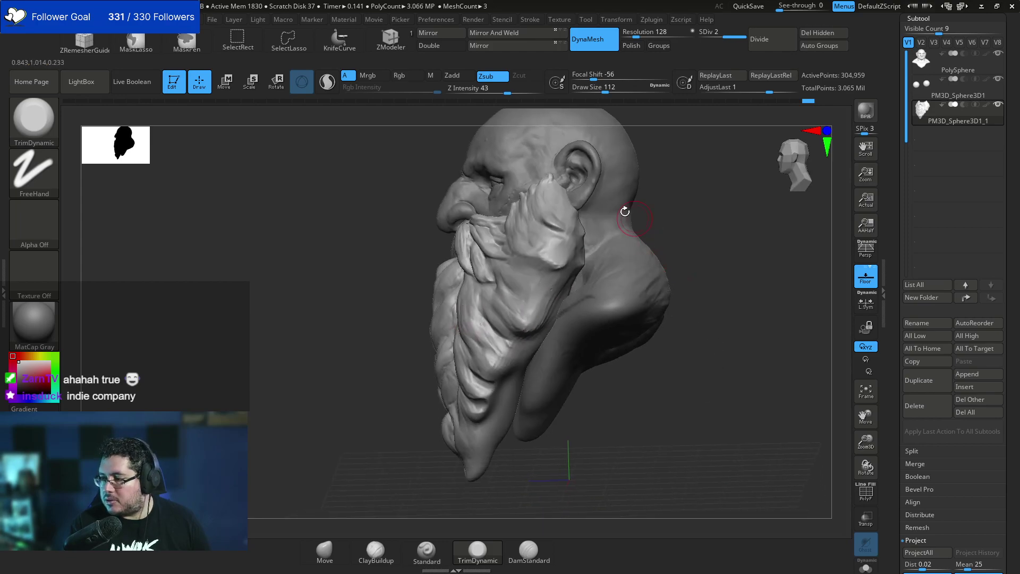
{"action": "right_click_drag", "start_coordinate": [683, 304], "coordinate": [606, 310]}
{"action": "right_click_drag", "start_coordinate": [478, 366], "coordinate": [605, 319]}
Make the head and shoulders mesh active and set ClayBuildup to a draw size of about 217.
{"action": "left_click", "coordinate": [632, 263], "text": "alt"}
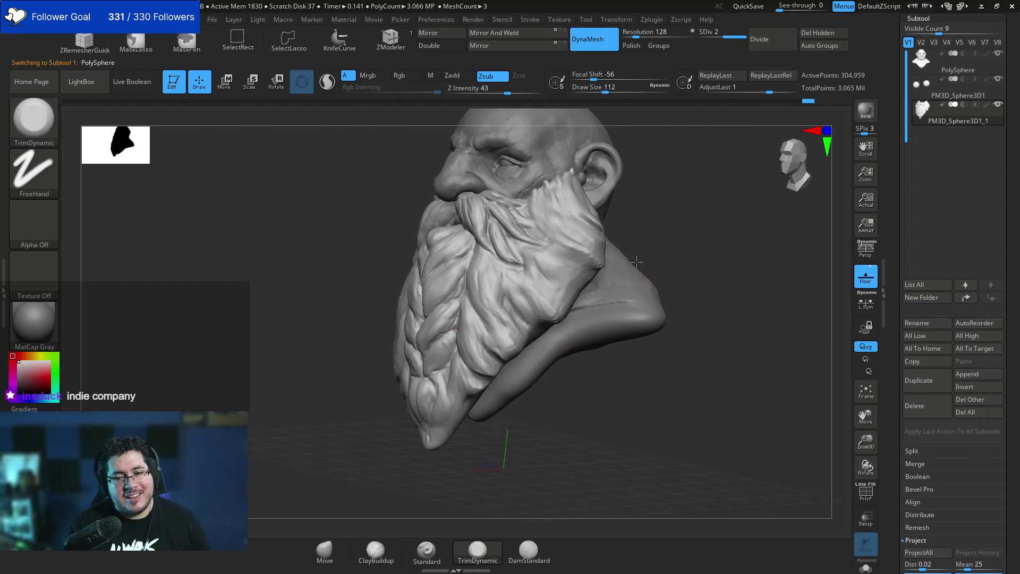
{"action": "right_click_drag", "start_coordinate": [635, 263], "coordinate": [597, 279]}
{"action": "key", "text": "b"}
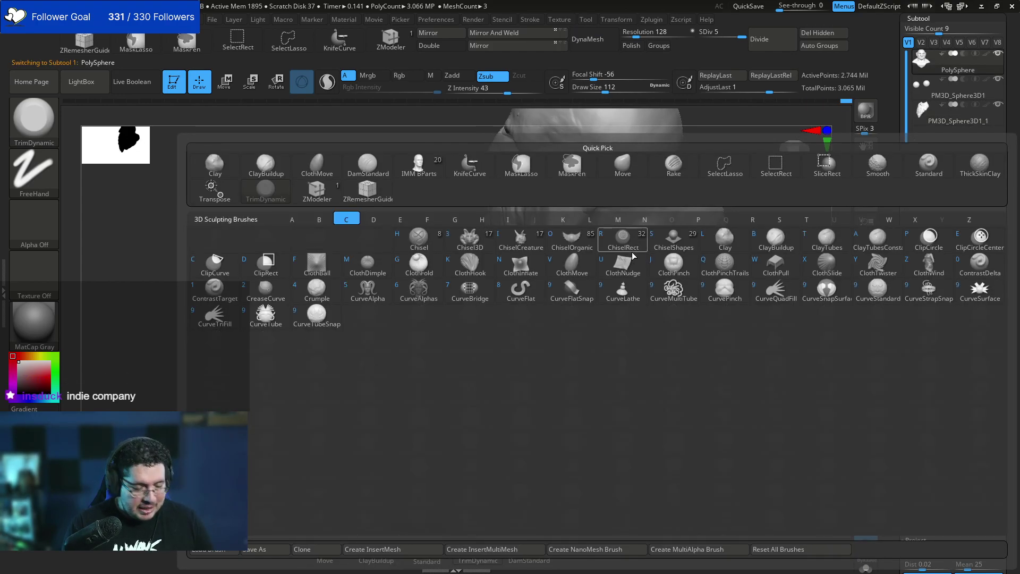
{"action": "key", "text": "c"}
{"action": "key", "text": "b"}
{"action": "mouse_move", "coordinate": [652, 232]}
{"action": "left_mouse_down"}
{"action": "mouse_move", "coordinate": [619, 237]}
{"action": "mouse_move", "coordinate": [645, 221]}
{"action": "mouse_move", "coordinate": [630, 232]}
{"action": "left_mouse_up"}
{"action": "key", "text": "space"}
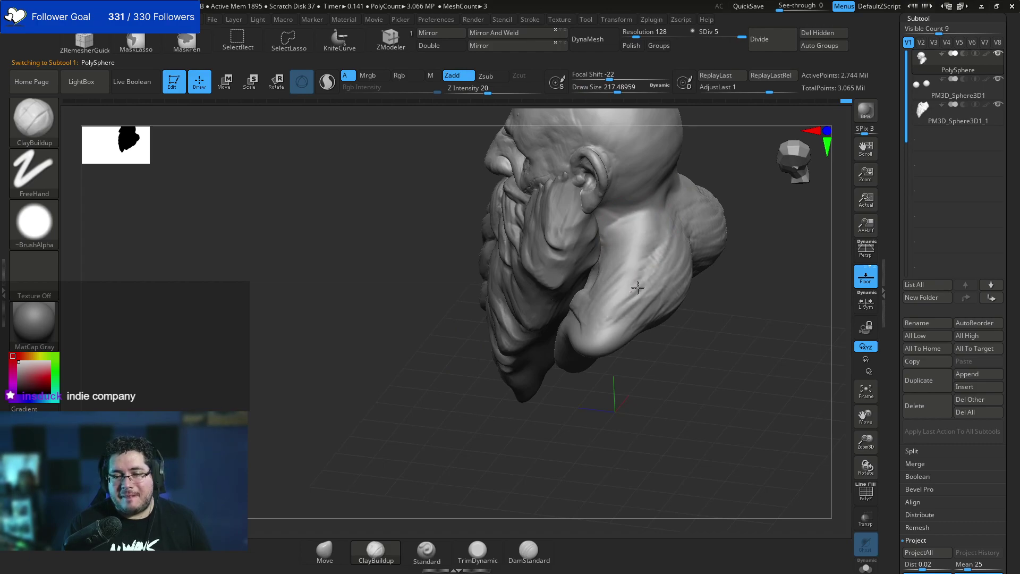
Reduce the ClayBuildup draw size to about 74 for the cheek in front of the ear.
{"action": "mouse_move", "coordinate": [608, 327]}
{"action": "right_mouse_down"}
{"action": "mouse_move", "coordinate": [706, 356]}
{"action": "mouse_move", "coordinate": [736, 284]}
{"action": "mouse_move", "coordinate": [706, 271]}
{"action": "right_mouse_up"}
{"action": "key", "text": "space"}
{"action": "left_click_drag", "start_coordinate": [703, 272], "coordinate": [689, 271]}
{"action": "right_click_drag", "start_coordinate": [696, 282], "coordinate": [708, 269], "text": "ctrl"}
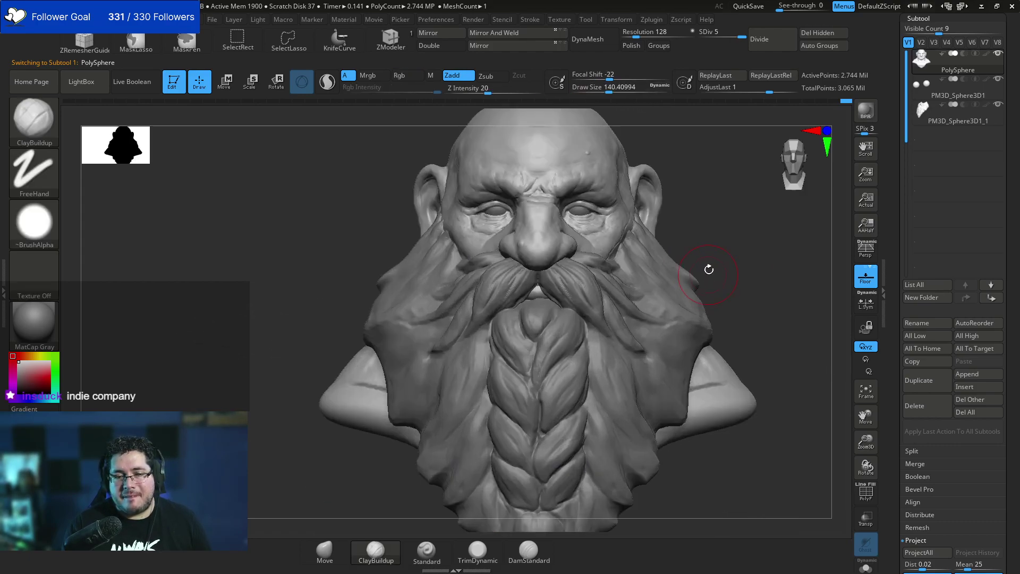
{"action": "right_click_drag", "start_coordinate": [696, 235], "coordinate": [705, 264], "text": "alt"}
{"action": "key", "text": "space"}
{"action": "left_click_drag", "start_coordinate": [582, 249], "coordinate": [574, 249]}
{"action": "right_click_drag", "start_coordinate": [553, 260], "coordinate": [378, 291]}
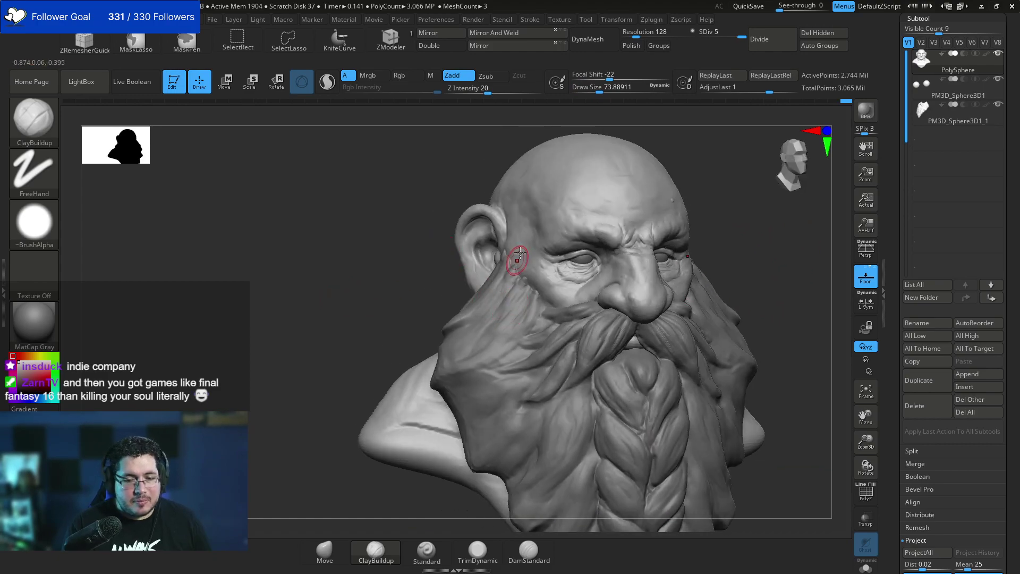
Switch to DamStandard with a draw size of about 62 for the cheek below the eye.
{"action": "key", "text": "b"}
{"action": "key", "text": "d"}
{"action": "key", "text": "s"}
{"action": "key", "text": "space"}
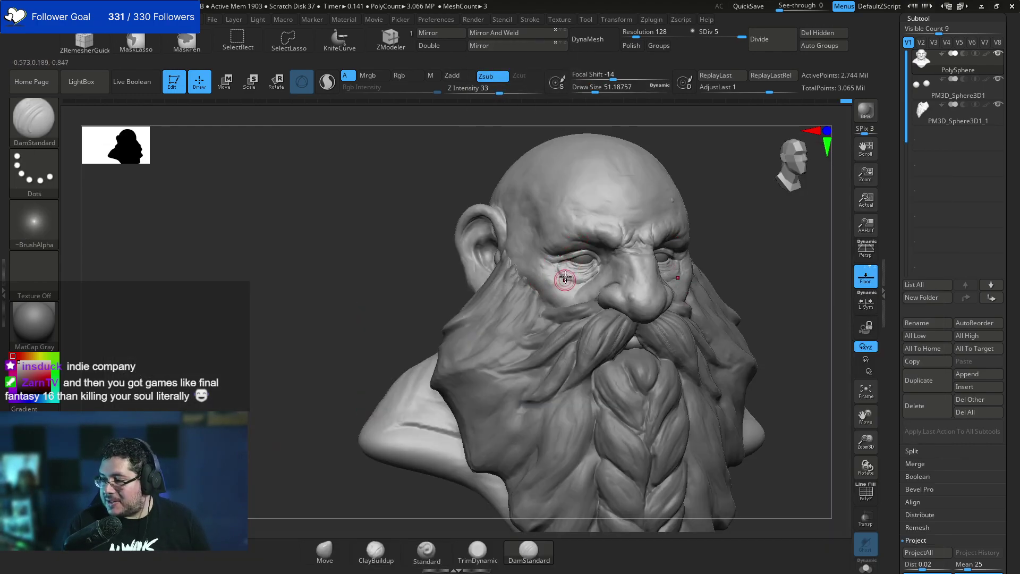
{"action": "key", "text": "space"}
{"action": "left_click_drag", "start_coordinate": [560, 292], "coordinate": [568, 288]}
{"action": "key", "text": "space"}
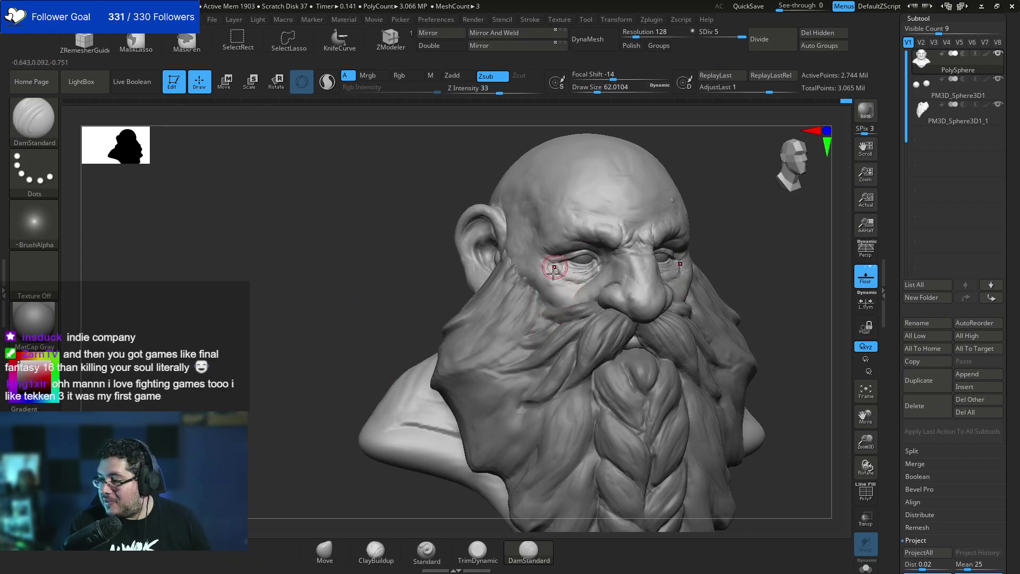
{"action": "key", "text": "space"}
{"action": "left_click_drag", "start_coordinate": [530, 294], "coordinate": [527, 292]}
Make the beard mesh active and carve strand grooves through the sideburn below the ear with DamStandard at a draw size of about 49.
{"action": "left_click", "coordinate": [494, 304], "text": "alt"}
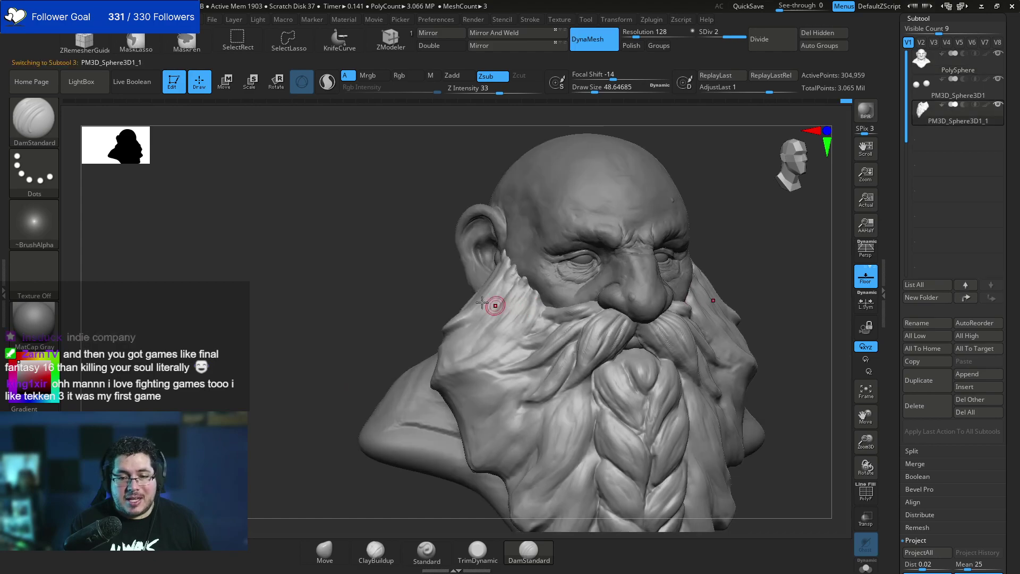
{"action": "right_click_drag", "start_coordinate": [494, 305], "coordinate": [536, 298]}
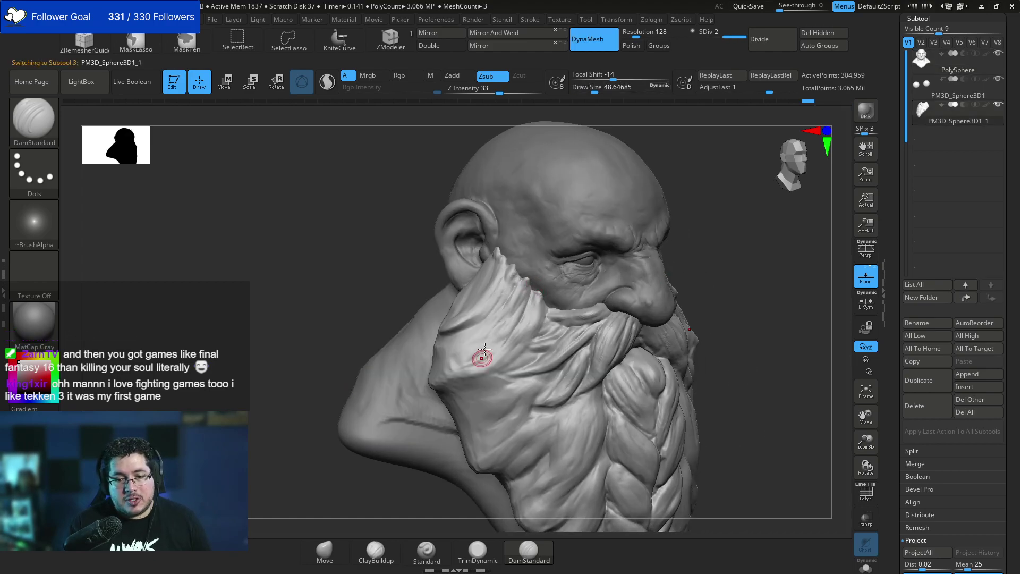
{"action": "left_click_drag", "start_coordinate": [513, 332], "coordinate": [458, 367]}
{"action": "left_click_drag", "start_coordinate": [520, 270], "coordinate": [488, 320]}
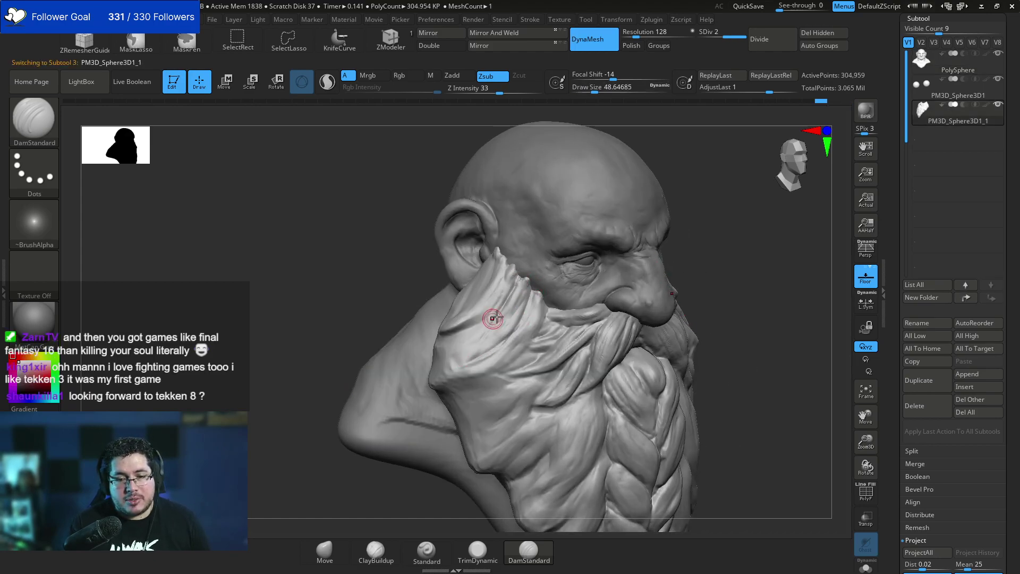
{"action": "left_click_drag", "start_coordinate": [387, 283], "coordinate": [442, 296]}
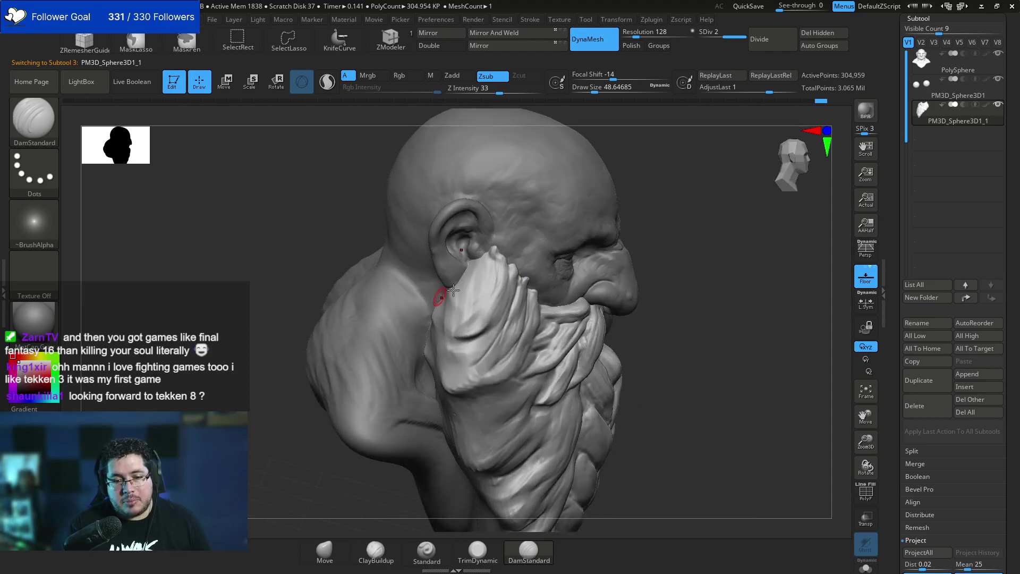
{"action": "left_click_drag", "start_coordinate": [492, 257], "coordinate": [472, 313]}
{"action": "left_click_drag", "start_coordinate": [744, 234], "coordinate": [670, 223]}
{"action": "left_click_drag", "start_coordinate": [718, 265], "coordinate": [712, 216], "text": "alt"}
{"action": "left_click_drag", "start_coordinate": [365, 299], "coordinate": [403, 299]}
{"action": "mouse_move", "coordinate": [511, 297]}
{"action": "left_mouse_down"}
{"action": "mouse_move", "coordinate": [465, 329]}
{"action": "mouse_move", "coordinate": [485, 320]}
{"action": "left_mouse_up"}
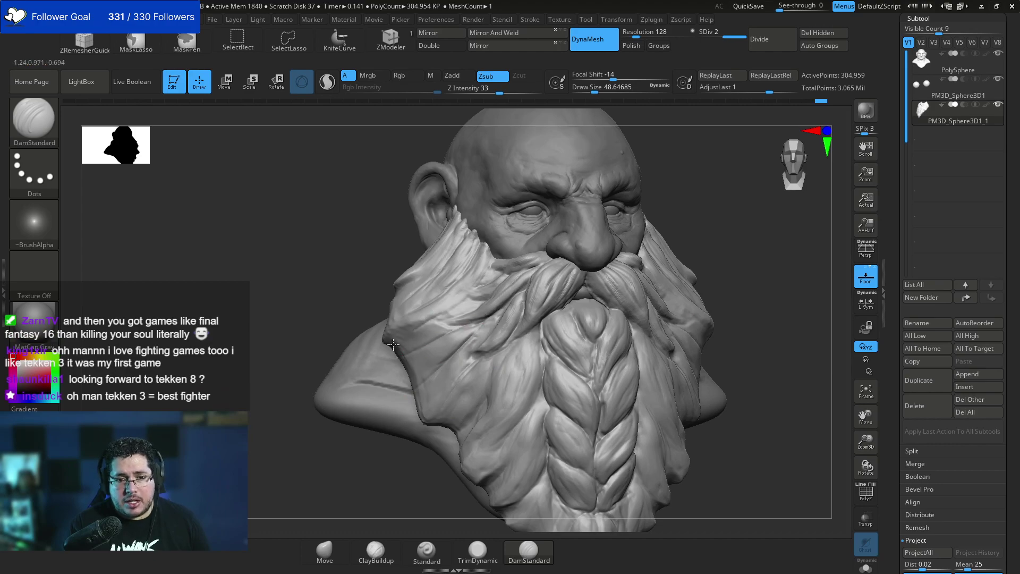
Flatten the outer sideburn and beard edge with TrimDynamic, enlarging the draw size to about 120.
{"action": "key", "text": "b"}
{"action": "key", "text": "t"}
{"action": "key", "text": "d"}
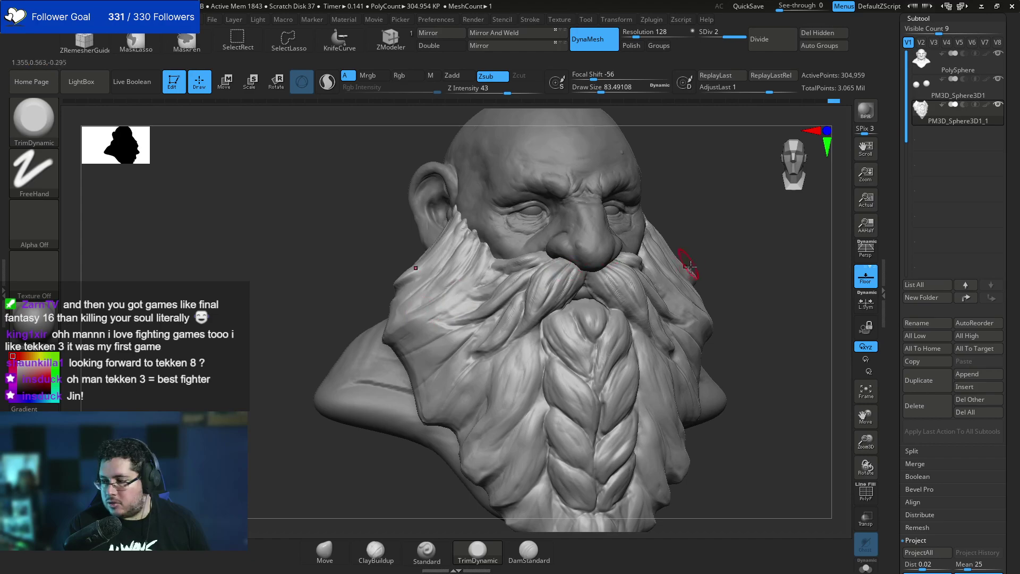
{"action": "mouse_move", "coordinate": [690, 269]}
{"action": "left_mouse_down"}
{"action": "mouse_move", "coordinate": [694, 246]}
{"action": "mouse_move", "coordinate": [683, 276]}
{"action": "mouse_move", "coordinate": [683, 253]}
{"action": "mouse_move", "coordinate": [710, 234]}
{"action": "mouse_move", "coordinate": [660, 244]}
{"action": "left_mouse_up"}
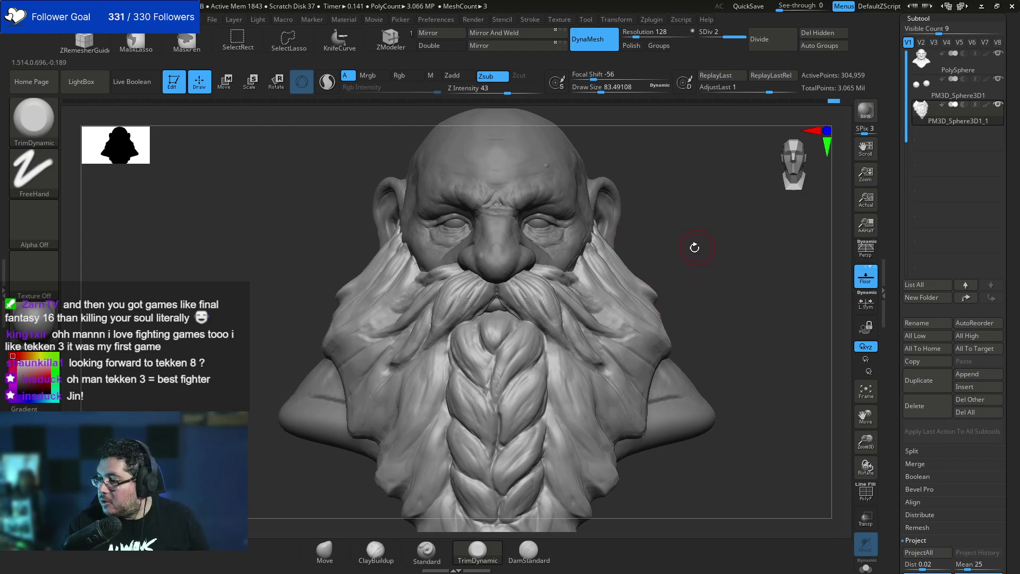
{"action": "left_click_drag", "start_coordinate": [701, 273], "coordinate": [644, 303]}
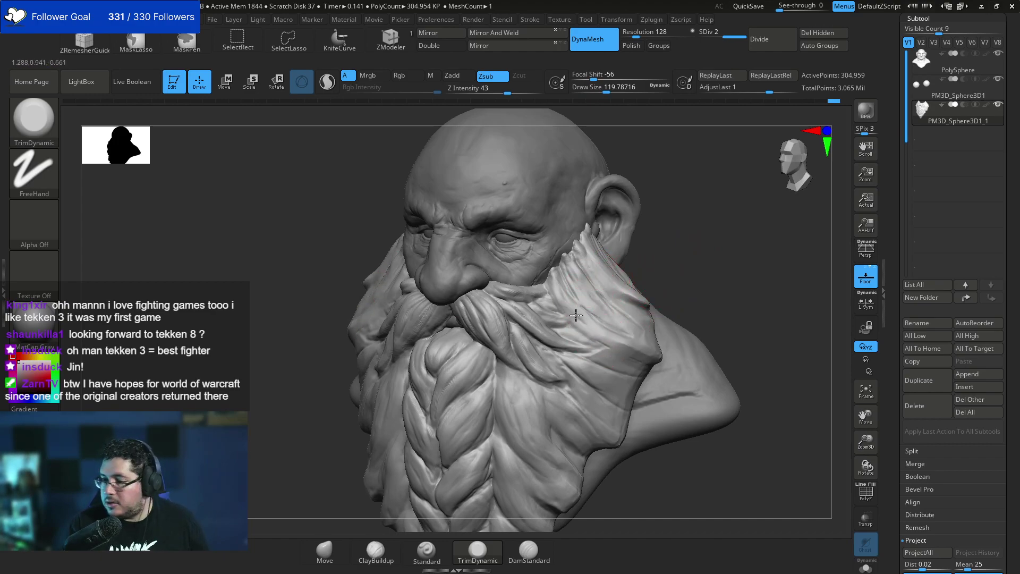
Build up hair strands on the beard's outer side below the ear with ClayBuildup at a draw size of about 71.
{"action": "left_click_drag", "start_coordinate": [714, 249], "coordinate": [642, 272]}
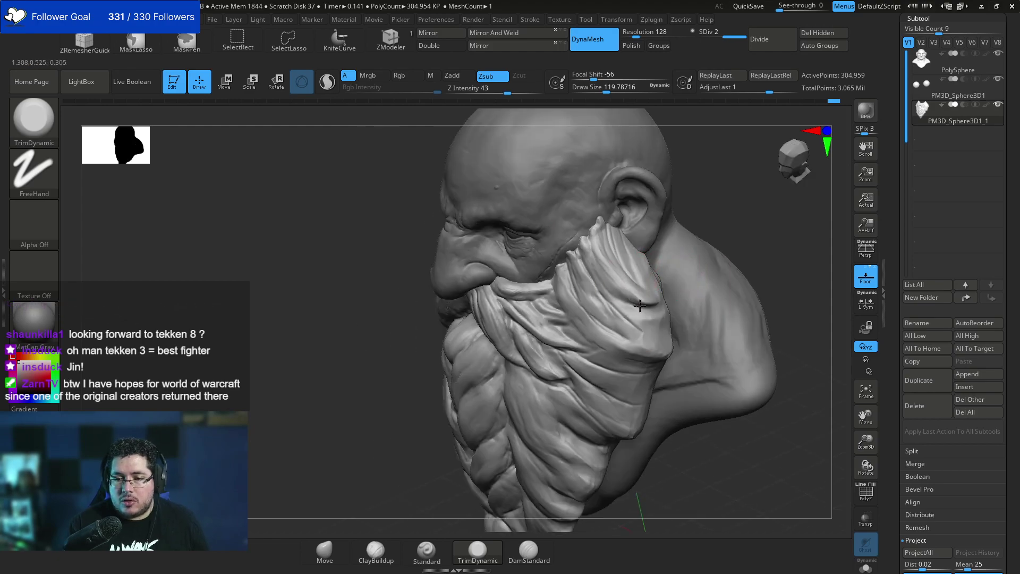
{"action": "left_click_drag", "start_coordinate": [676, 304], "coordinate": [616, 282]}
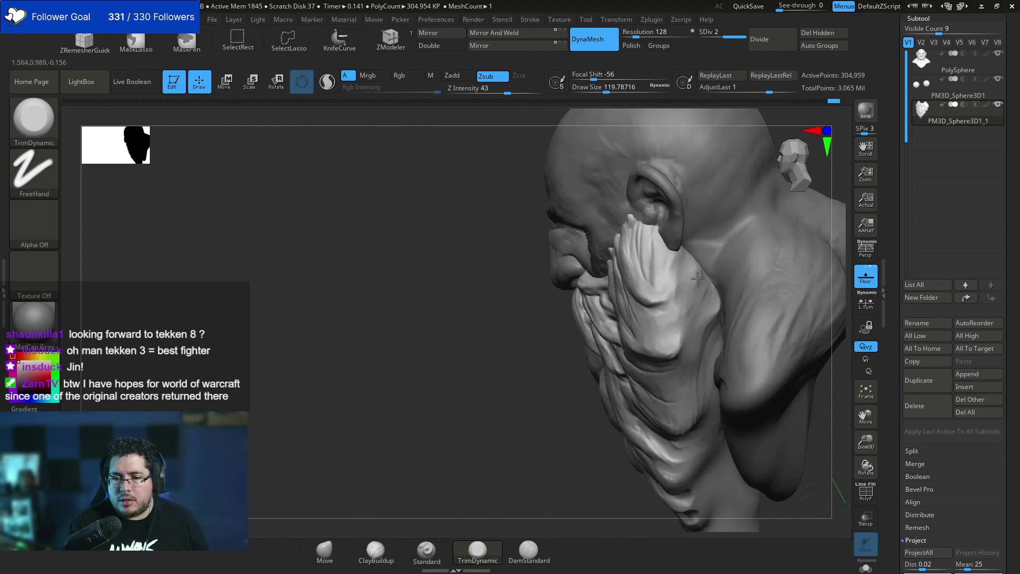
{"action": "left_click_drag", "start_coordinate": [568, 407], "coordinate": [744, 367], "text": "shift"}
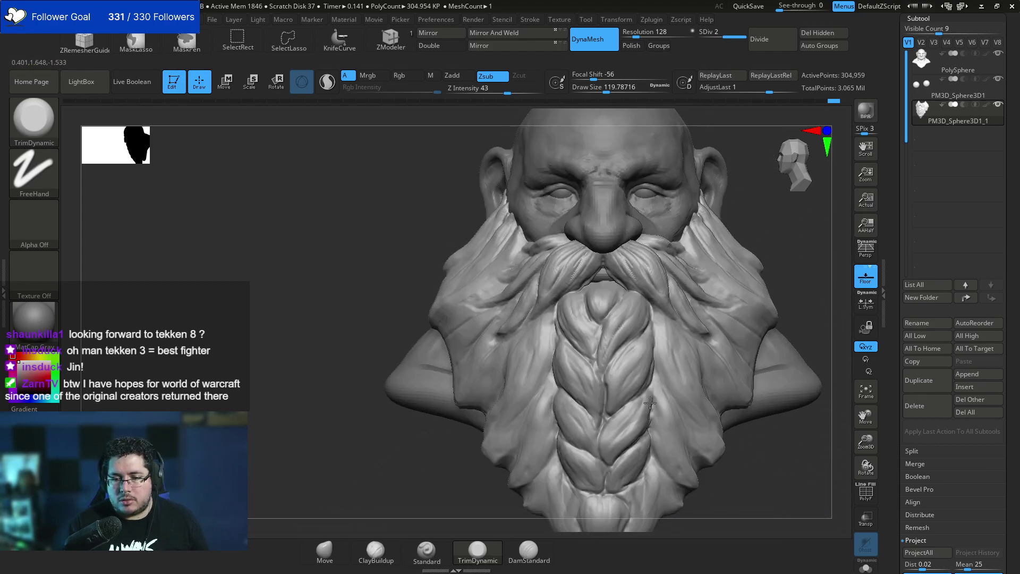
{"action": "mouse_move", "coordinate": [811, 303]}
{"action": "left_mouse_down", "text": "alt"}
{"action": "mouse_move", "coordinate": [804, 280]}
{"action": "mouse_move", "coordinate": [779, 286]}
{"action": "left_mouse_up", "text": "alt"}
{"action": "key", "text": "space"}
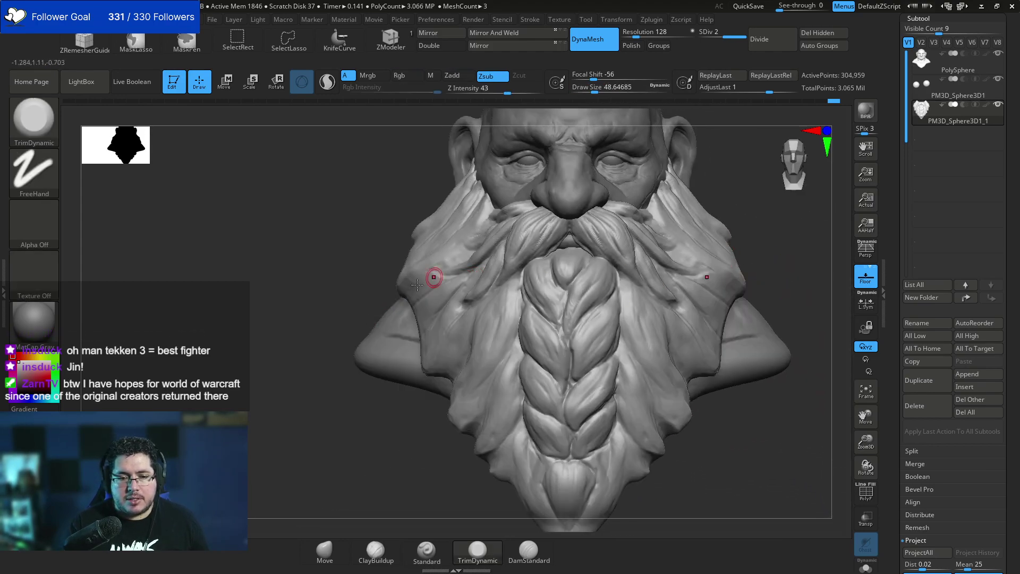
{"action": "right_click_drag", "start_coordinate": [433, 273], "coordinate": [473, 289]}
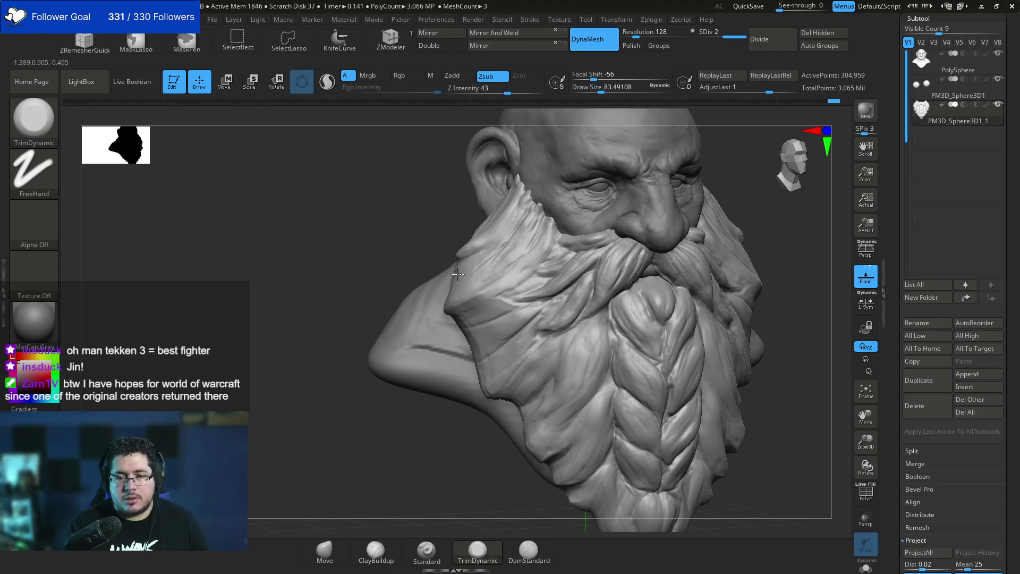
{"action": "key", "text": "b"}
{"action": "key", "text": "c"}
{"action": "key", "text": "b"}
{"action": "key", "text": "space"}
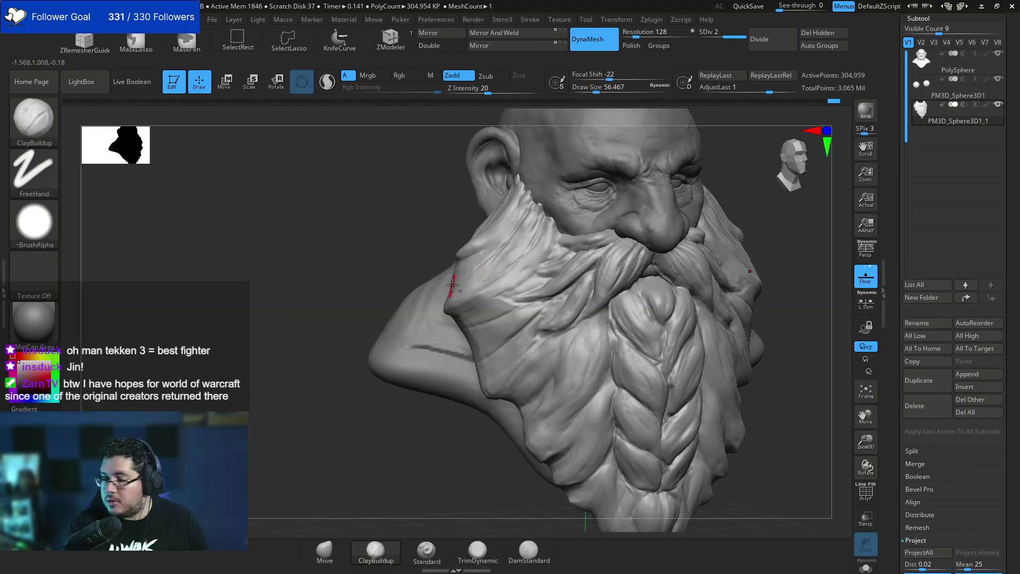
{"action": "key", "text": "space"}
{"action": "mouse_move", "coordinate": [472, 266]}
{"action": "left_mouse_down"}
{"action": "mouse_move", "coordinate": [463, 266]}
{"action": "mouse_move", "coordinate": [483, 252]}
{"action": "left_mouse_up"}
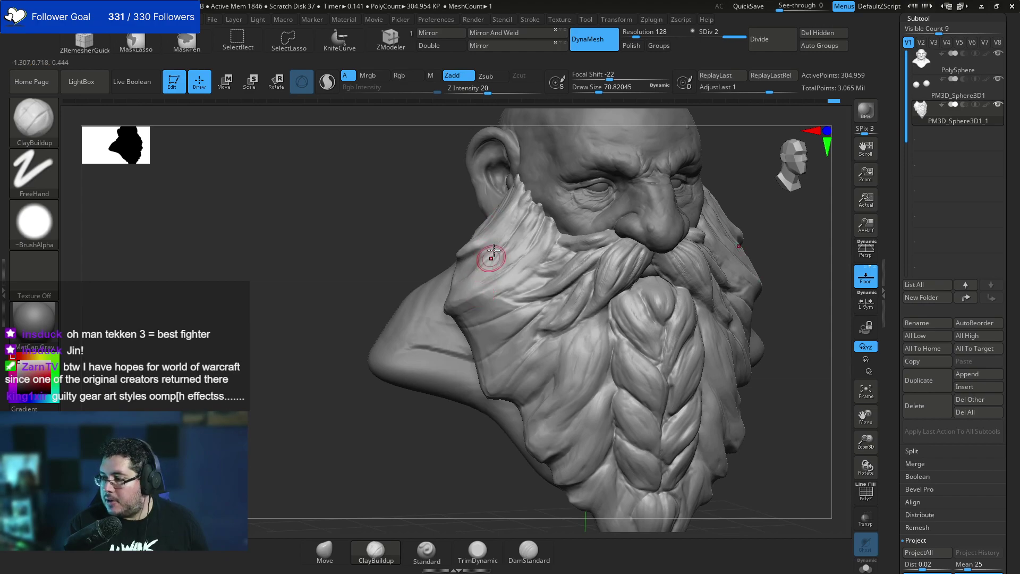
Refine the upper side beard between the ear and mustache with ClayBuildup, varying the draw size between about 41 and 90.
{"action": "mouse_move", "coordinate": [372, 264]}
{"action": "left_mouse_down"}
{"action": "mouse_move", "coordinate": [463, 270]}
{"action": "mouse_move", "coordinate": [476, 259]}
{"action": "left_mouse_up"}
{"action": "key", "text": "space"}
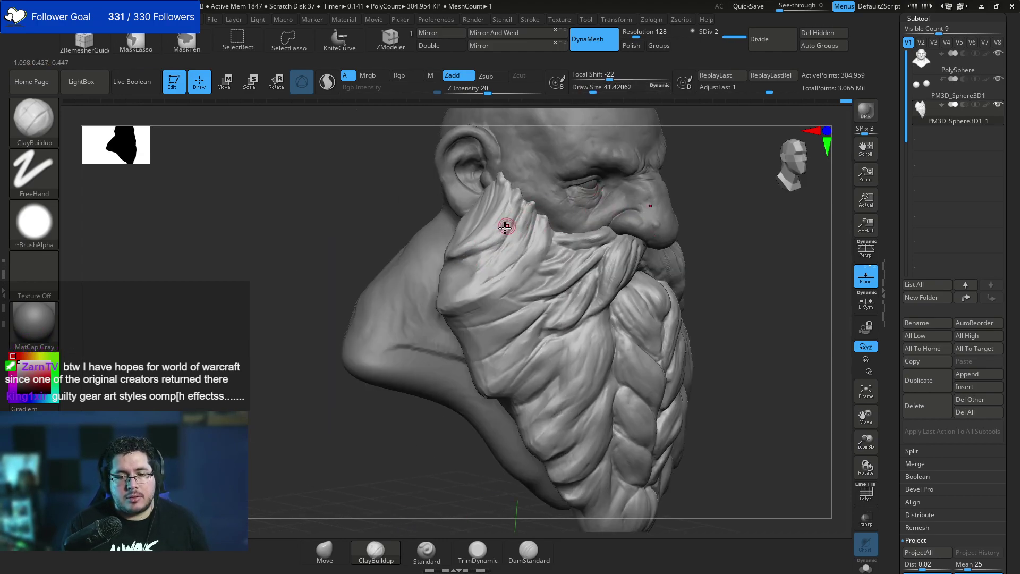
{"action": "mouse_move", "coordinate": [501, 255]}
{"action": "right_mouse_down", "text": "shift"}
{"action": "mouse_move", "coordinate": [464, 295]}
{"action": "mouse_move", "coordinate": [416, 318]}
{"action": "mouse_move", "coordinate": [376, 319]}
{"action": "mouse_move", "coordinate": [404, 315]}
{"action": "right_mouse_up", "text": "shift"}
{"action": "key", "text": "space"}
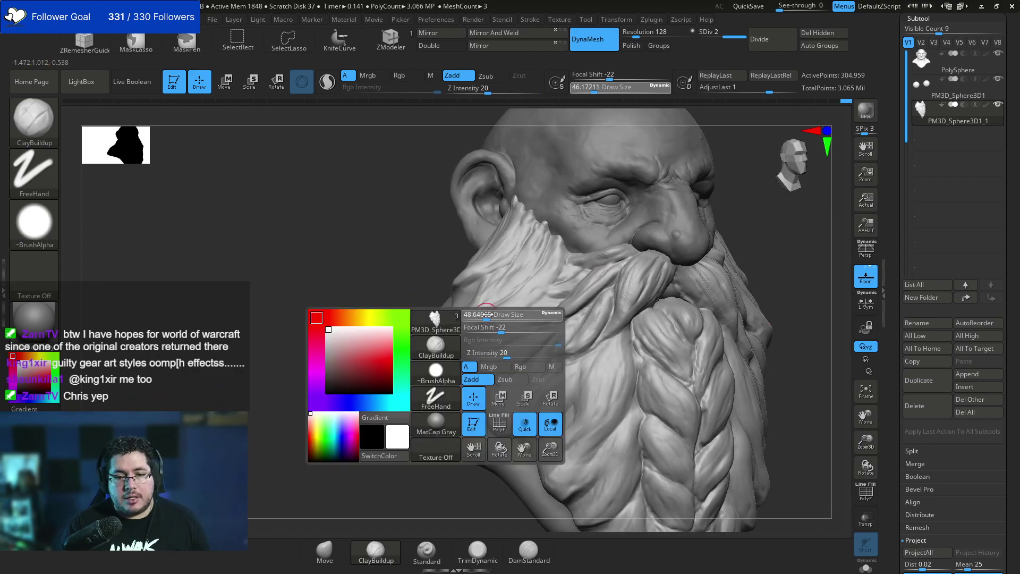
{"action": "left_click_drag", "start_coordinate": [484, 314], "coordinate": [490, 313]}
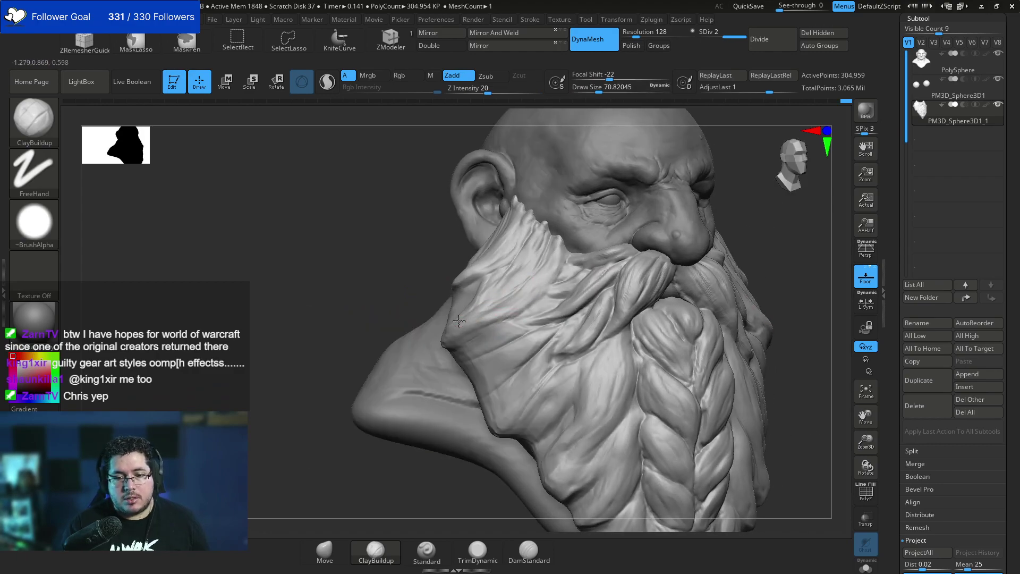
{"action": "key", "text": "bracketright"}
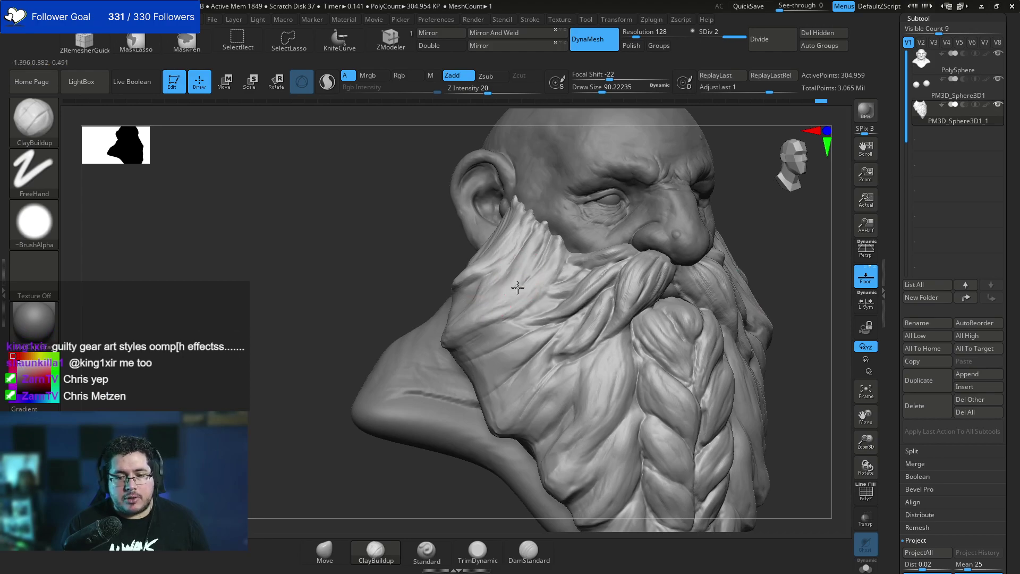
Add broad and finer clay volumes to the beard's flat side area, varying the draw size from about 68 to 124.
{"action": "right_click_drag", "start_coordinate": [502, 319], "coordinate": [523, 315]}
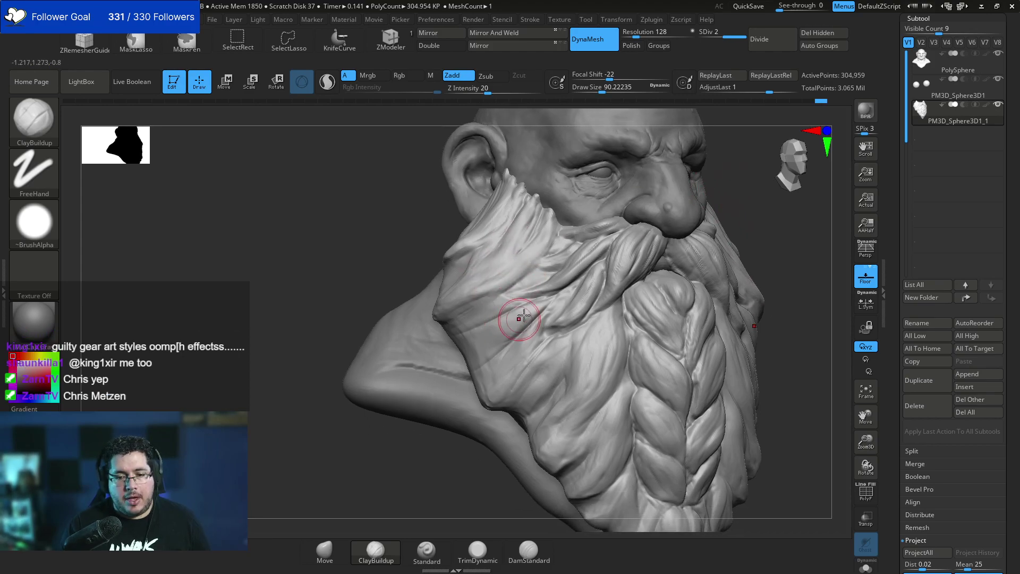
{"action": "key", "text": "space"}
{"action": "key", "text": "bracketright"}
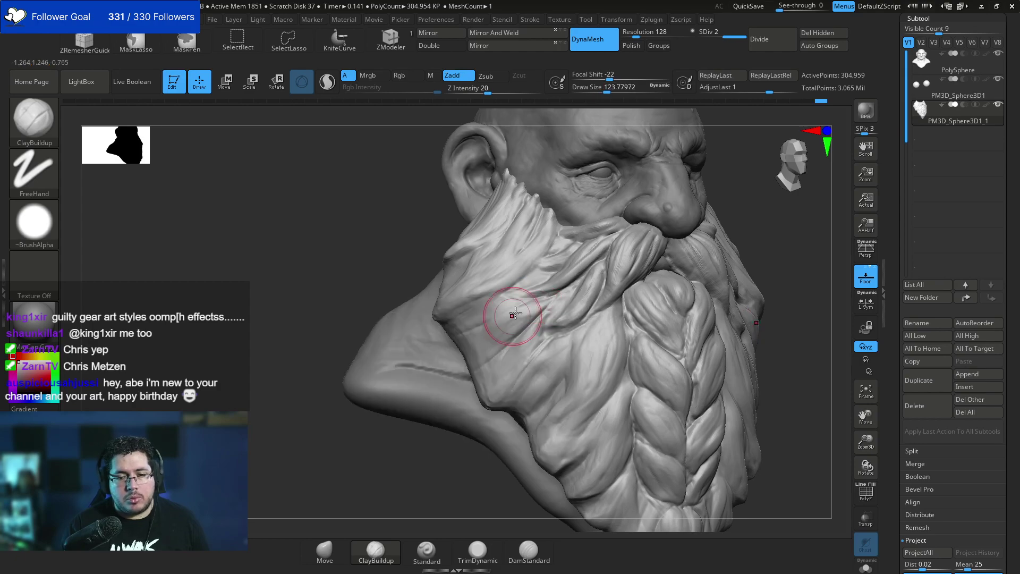
{"action": "key", "text": "space"}
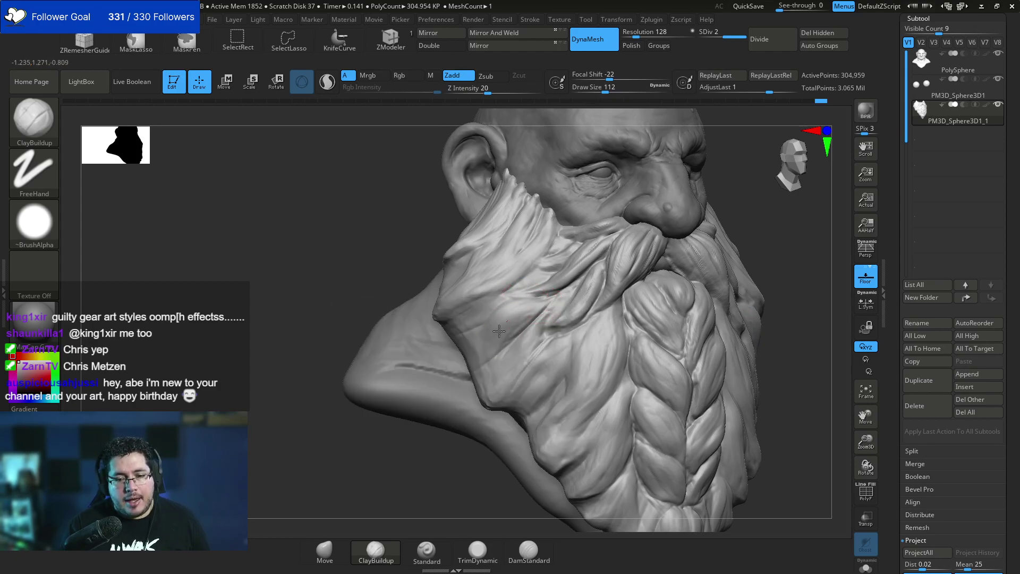
{"action": "key", "text": "space"}
{"action": "left_click_drag", "start_coordinate": [486, 349], "coordinate": [481, 346]}
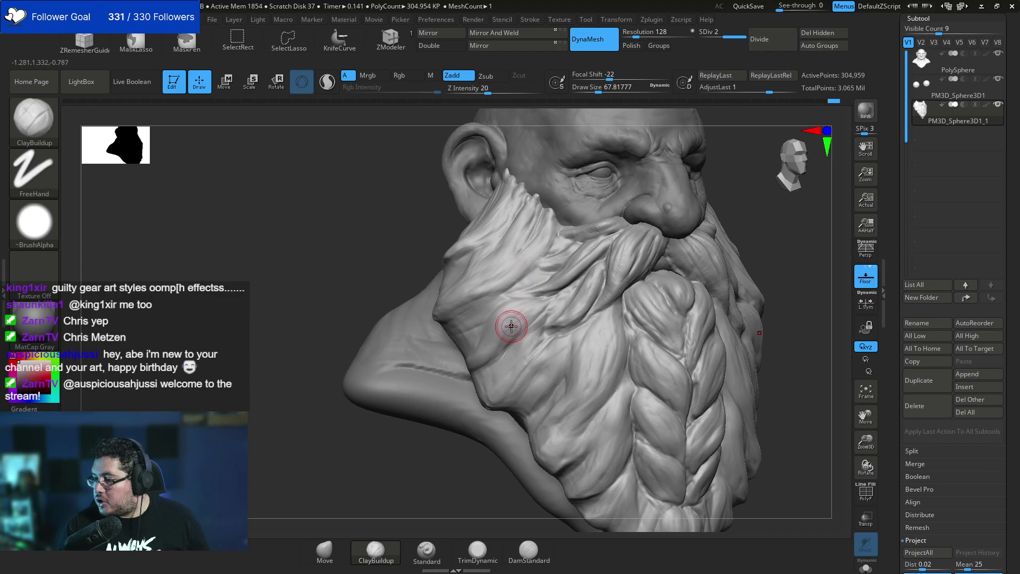
{"action": "key", "text": "space"}
{"action": "left_click_drag", "start_coordinate": [512, 328], "coordinate": [495, 344]}
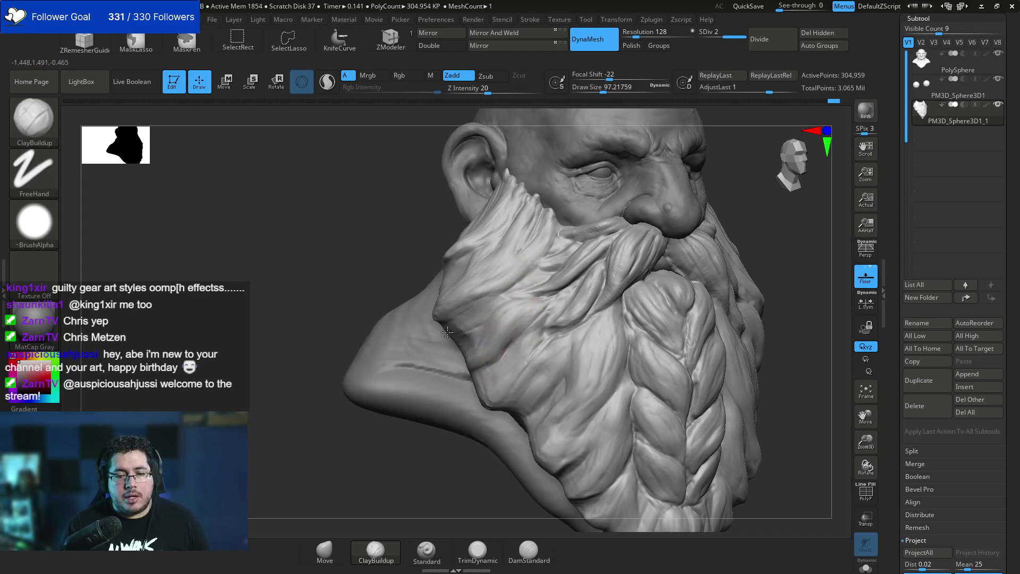
{"action": "left_click_drag", "start_coordinate": [807, 287], "coordinate": [743, 286]}
{"action": "key", "text": "space"}
{"action": "mouse_move", "coordinate": [783, 215]}
{"action": "left_mouse_down"}
{"action": "mouse_move", "coordinate": [788, 203]}
{"action": "mouse_move", "coordinate": [767, 203]}
{"action": "left_mouse_up"}
{"action": "key", "text": "super"}
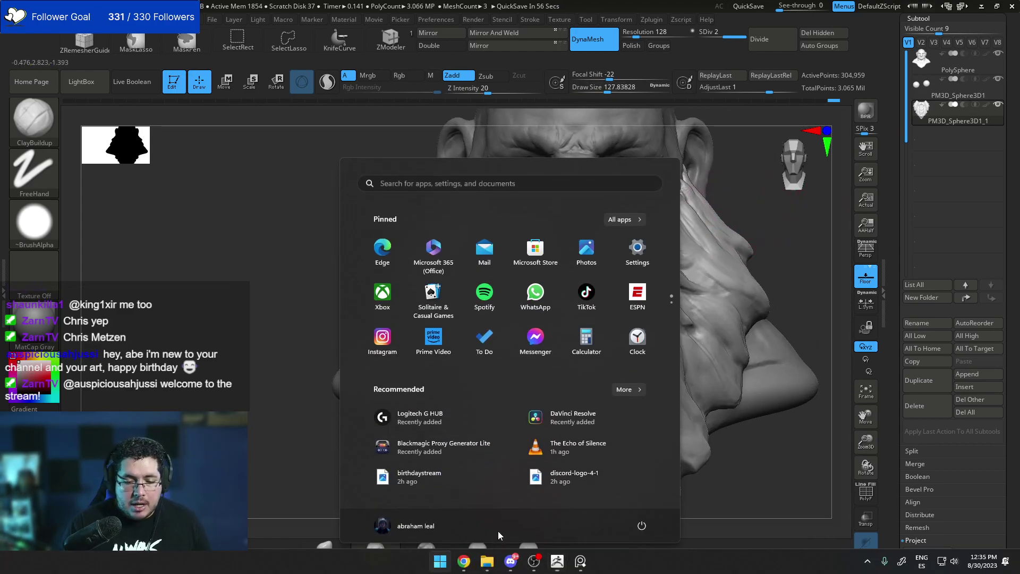
{"action": "left_click", "coordinate": [510, 562]}
{"action": "left_click", "coordinate": [511, 566]}
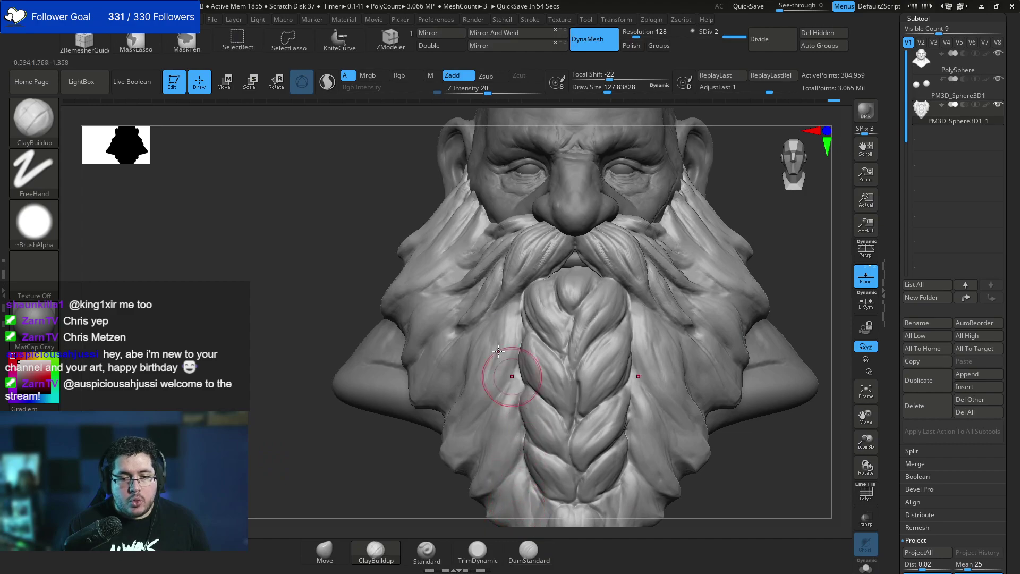
Build up flowing strands on the side beard below the mustache with ClayBuildup at a draw size of about 80.
{"action": "left_click_drag", "start_coordinate": [324, 468], "coordinate": [396, 457]}
{"action": "key", "text": "space"}
{"action": "left_click_drag", "start_coordinate": [462, 328], "coordinate": [453, 302]}
{"action": "key", "text": "space"}
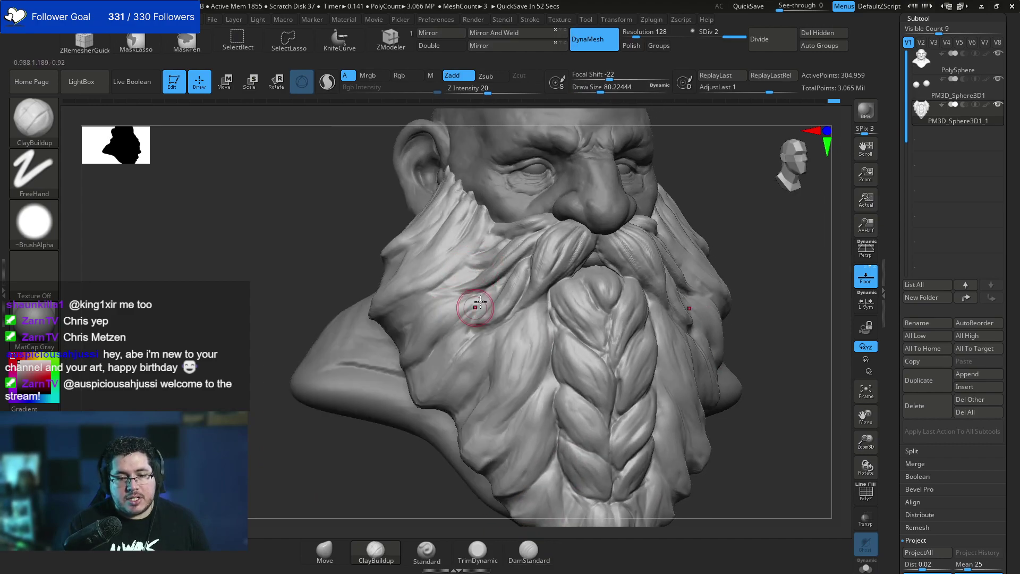
{"action": "mouse_move", "coordinate": [477, 335]}
{"action": "left_mouse_down"}
{"action": "mouse_move", "coordinate": [457, 361]}
{"action": "mouse_move", "coordinate": [455, 399]}
{"action": "left_mouse_up"}
Shape the lower side lobe of the beard with further ClayBuildup strokes, using draw sizes from about 44 to 108.
{"action": "key", "text": "space"}
{"action": "key", "text": "space"}
{"action": "key", "text": "space"}
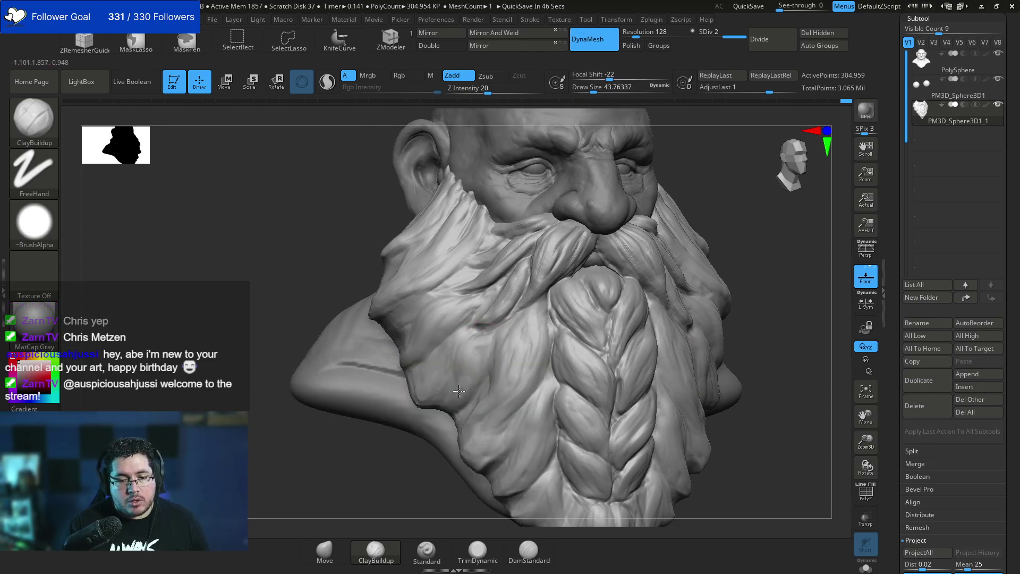
{"action": "key", "text": "space"}
{"action": "mouse_move", "coordinate": [484, 364]}
{"action": "left_mouse_down"}
{"action": "mouse_move", "coordinate": [487, 342]}
{"action": "mouse_move", "coordinate": [473, 361]}
{"action": "mouse_move", "coordinate": [477, 402]}
{"action": "left_mouse_up"}
{"action": "key", "text": "space"}
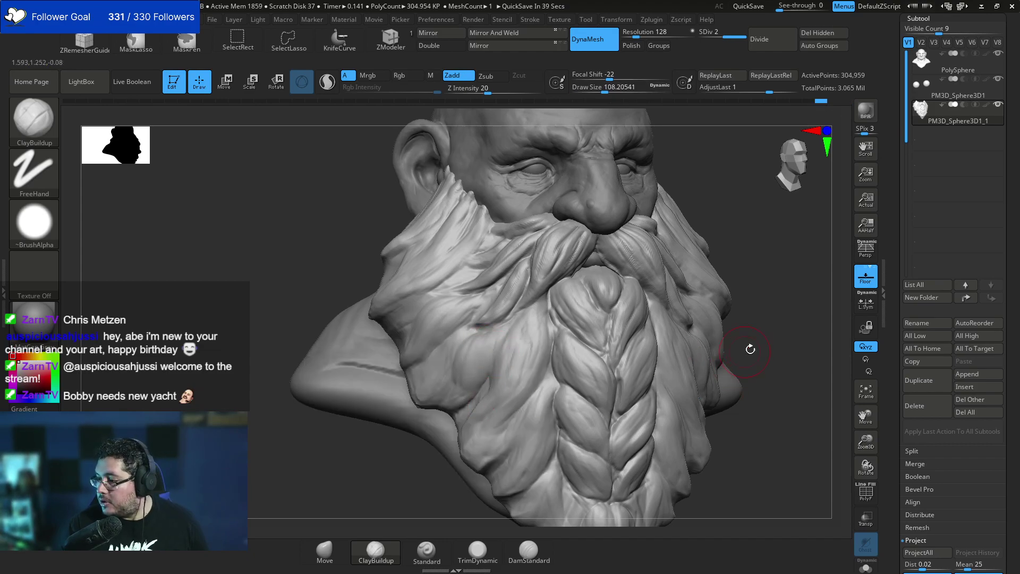
Extend the strands between the side lobe and the braid with ClayBuildup at draw sizes of about 65 to 80.
{"action": "left_click_drag", "start_coordinate": [764, 394], "coordinate": [755, 370], "text": "alt"}
{"action": "left_click_drag", "start_coordinate": [740, 406], "coordinate": [546, 364], "text": "shift"}
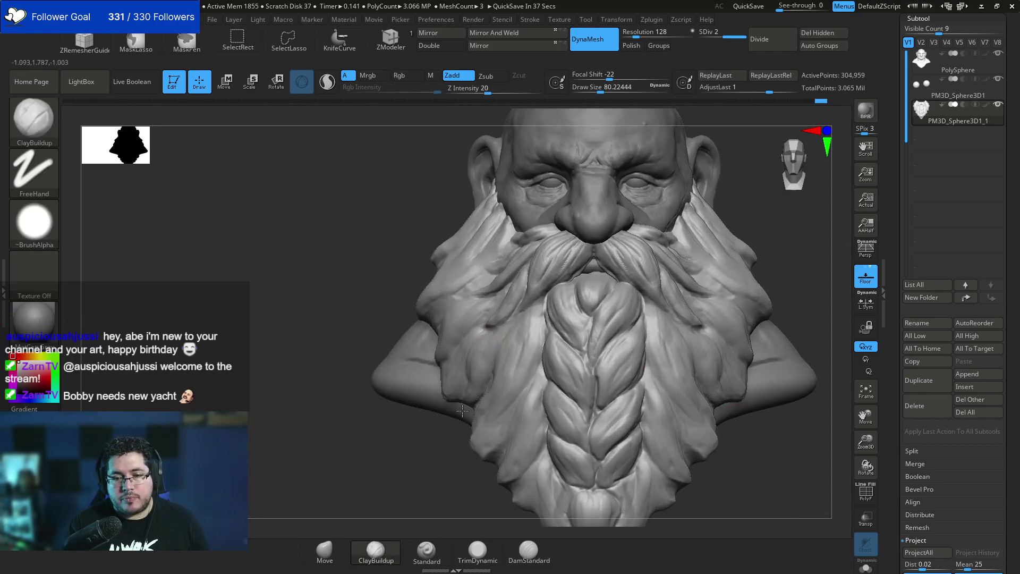
{"action": "left_click_drag", "start_coordinate": [479, 345], "coordinate": [476, 369]}
{"action": "key", "text": "["}
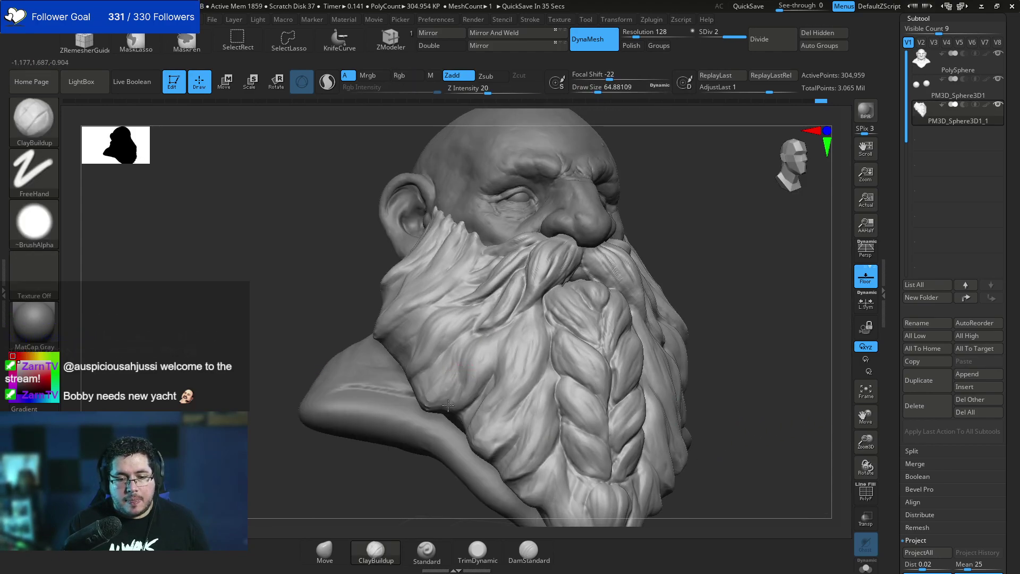
{"action": "mouse_move", "coordinate": [478, 342]}
{"action": "right_mouse_down"}
{"action": "mouse_move", "coordinate": [710, 241]}
{"action": "mouse_move", "coordinate": [489, 342]}
{"action": "right_mouse_up"}
{"action": "key", "text": "space"}
{"action": "left_click_drag", "start_coordinate": [489, 343], "coordinate": [492, 343]}
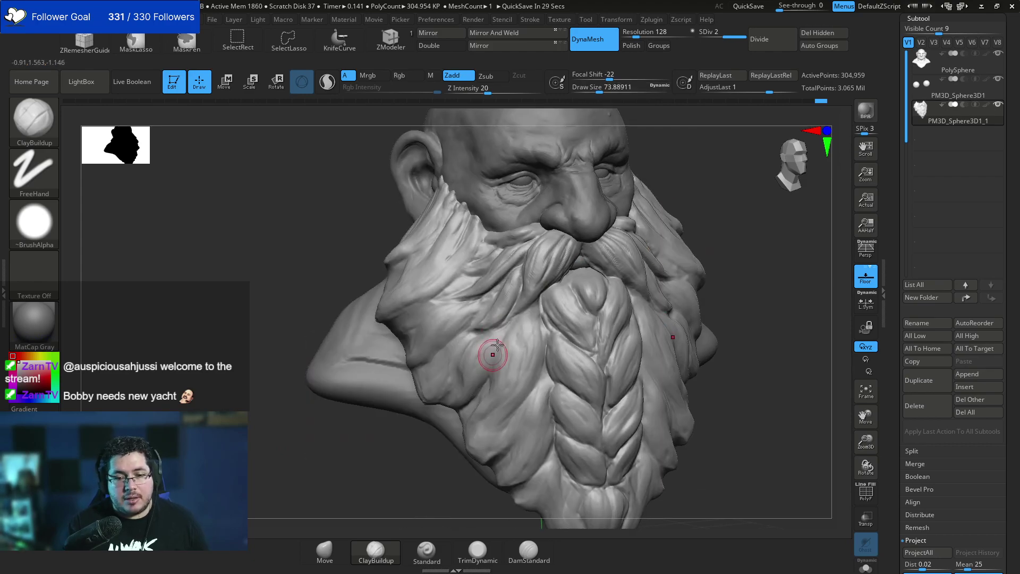
Carve hair grooves beside the braid and at the beard's tip with DamStandard at a draw size of about 54.
{"action": "key", "text": "b"}
{"action": "key", "text": "d"}
{"action": "key", "text": "s"}
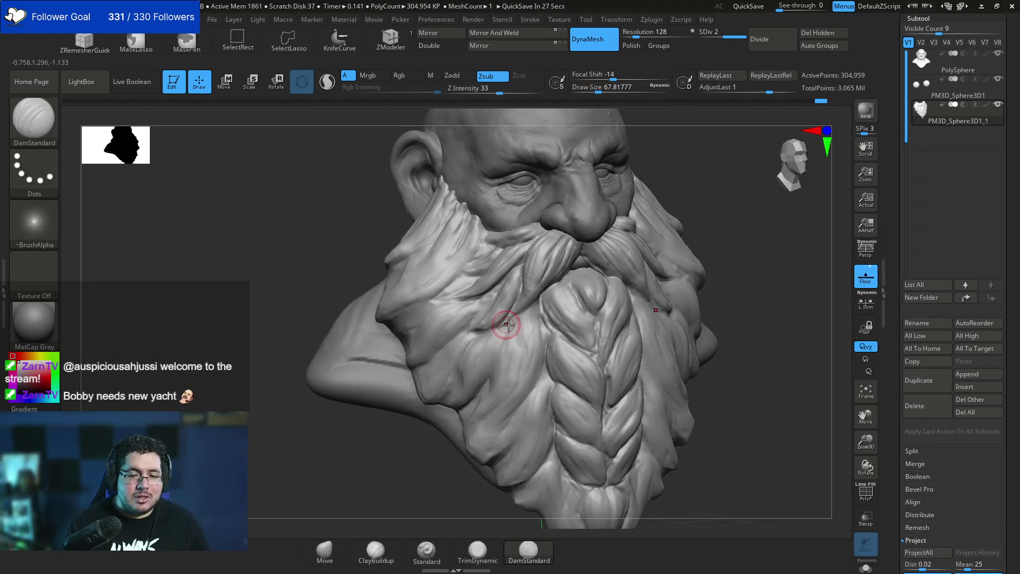
{"action": "key", "text": "space"}
{"action": "left_click_drag", "start_coordinate": [505, 338], "coordinate": [488, 376]}
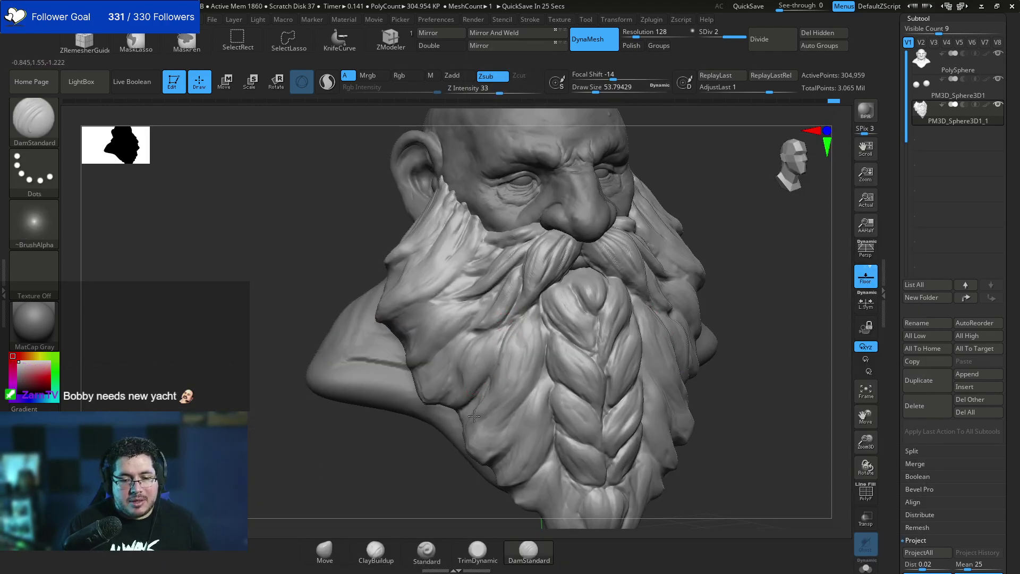
{"action": "left_click_drag", "start_coordinate": [507, 409], "coordinate": [492, 414]}
{"action": "left_click_drag", "start_coordinate": [539, 367], "coordinate": [512, 405]}
{"action": "key", "text": "ctrl+z"}
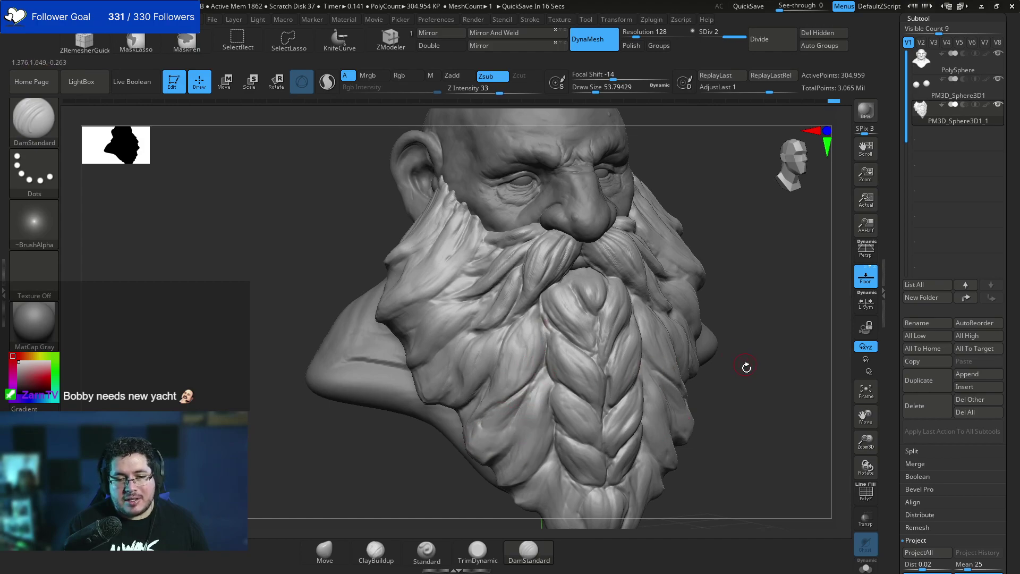
{"action": "left_click_drag", "start_coordinate": [744, 364], "coordinate": [706, 285], "text": "shift"}
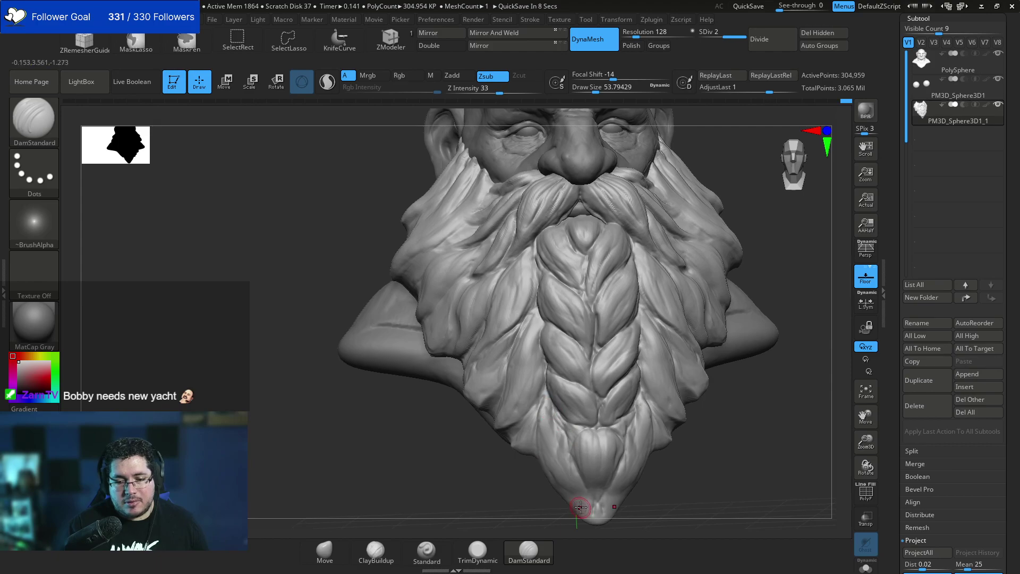
{"action": "left_click_drag", "start_coordinate": [710, 433], "coordinate": [708, 433]}
Thicken the strands beside the braid with ClayBuildup, using draw sizes of about 65 to 90.
{"action": "key", "text": "b"}
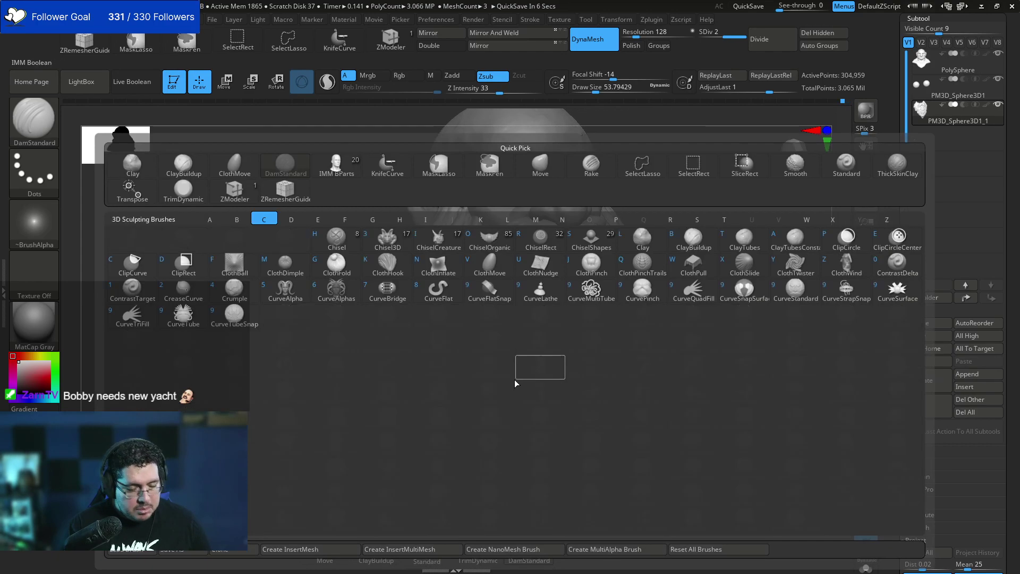
{"action": "key", "text": "c"}
{"action": "key", "text": "b"}
{"action": "key", "text": "s"}
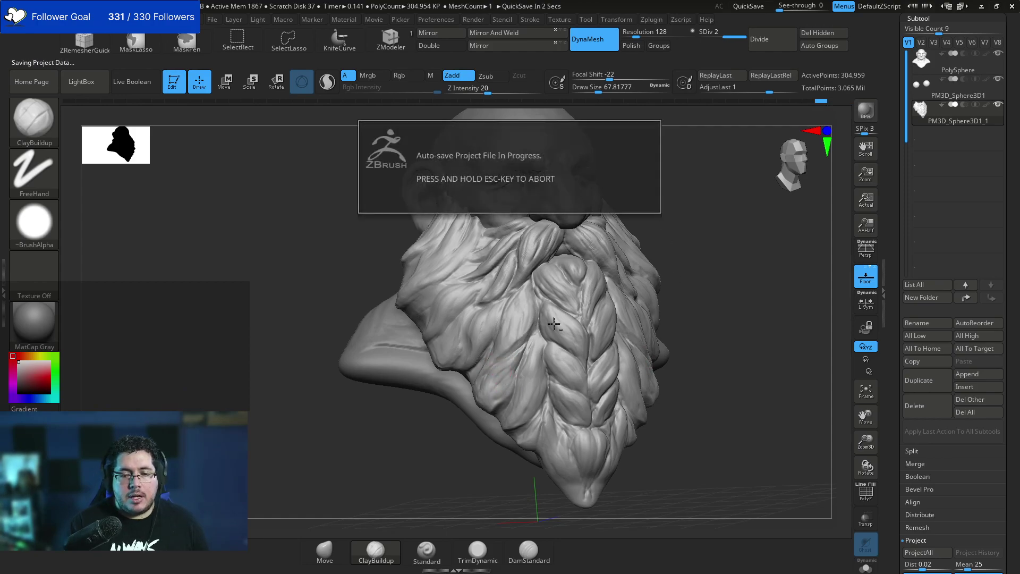
{"action": "left_click_drag", "start_coordinate": [681, 278], "coordinate": [706, 259], "text": "shift"}
{"action": "key", "text": "s"}
{"action": "left_click_drag", "start_coordinate": [565, 313], "coordinate": [569, 314]}
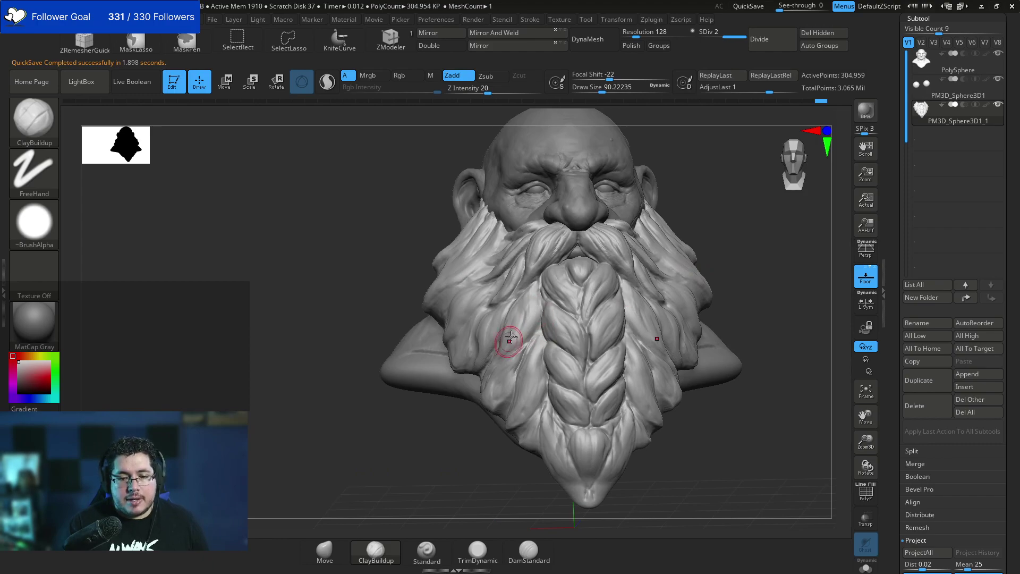
{"action": "left_click_drag", "start_coordinate": [525, 314], "coordinate": [498, 380]}
{"action": "key", "text": "s"}
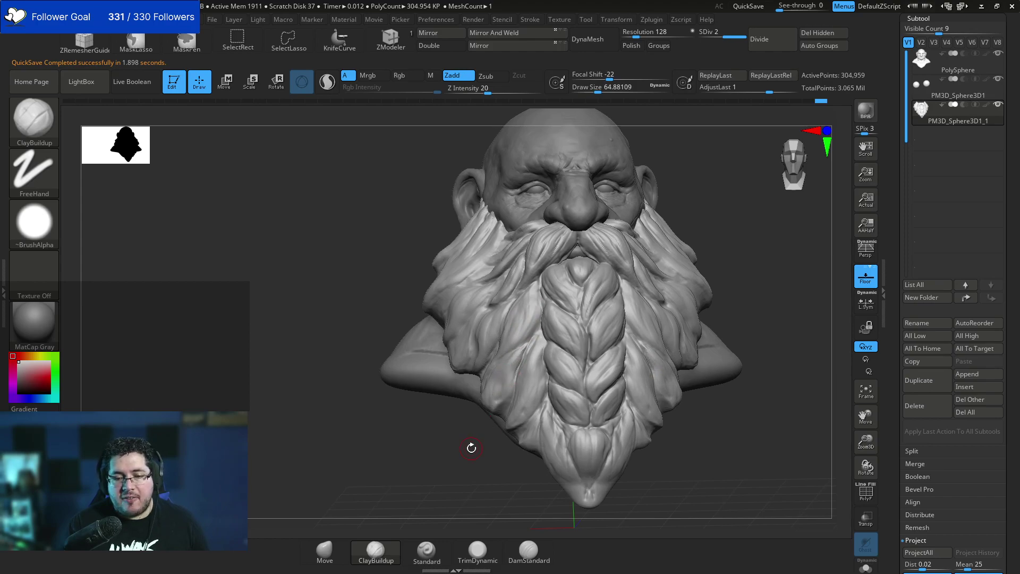
Build up the lower side lobes of the beard with ClayBuildup strokes at a draw size of about 87.
{"action": "left_click_drag", "start_coordinate": [471, 446], "coordinate": [483, 391]}
{"action": "left_click_drag", "start_coordinate": [651, 286], "coordinate": [685, 285]}
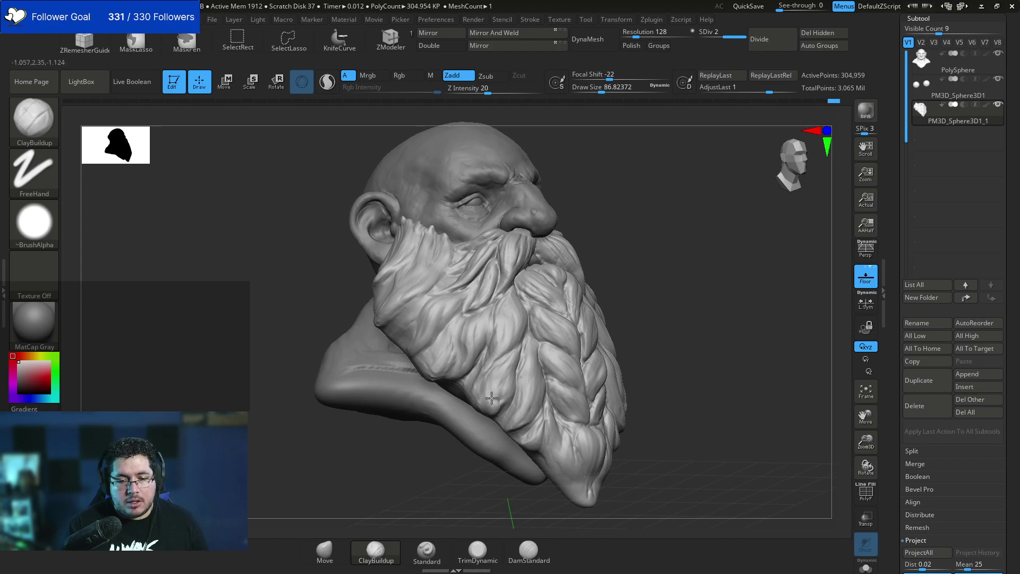
{"action": "left_click_drag", "start_coordinate": [651, 335], "coordinate": [576, 337], "text": "shift"}
{"action": "left_click_drag", "start_coordinate": [480, 418], "coordinate": [510, 410]}
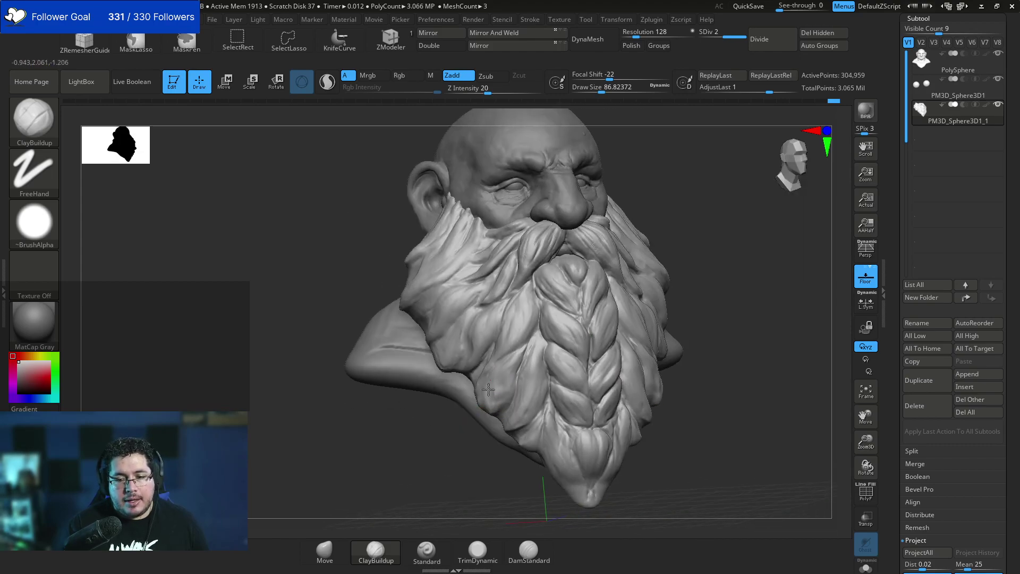
{"action": "left_click_drag", "start_coordinate": [717, 230], "coordinate": [710, 287], "text": "alt"}
{"action": "key", "text": "space"}
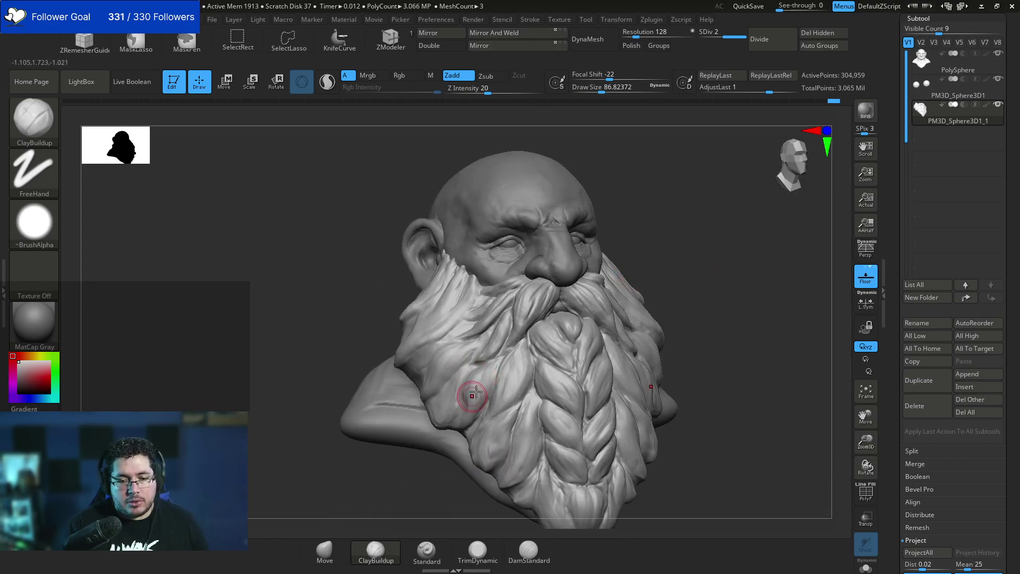
{"action": "left_click_drag", "start_coordinate": [453, 389], "coordinate": [461, 416]}
{"action": "left_click_drag", "start_coordinate": [701, 366], "coordinate": [621, 289], "text": "alt"}
{"action": "left_click_drag", "start_coordinate": [668, 433], "coordinate": [707, 272], "text": "alt"}
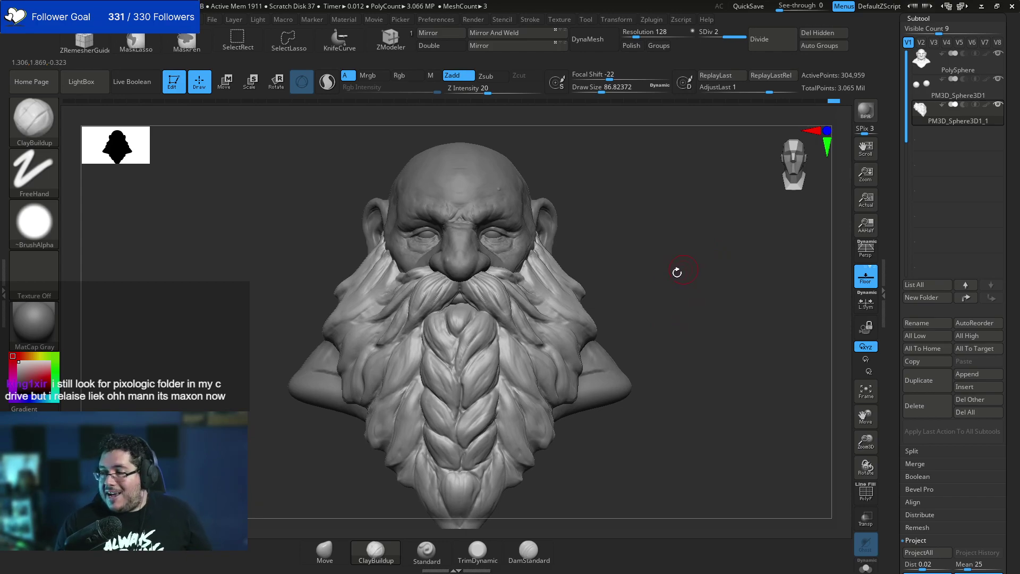
Switch to the head subtool and carve wrinkles across the forehead with DamStandard at a draw size of about 41.
{"action": "left_click_drag", "start_coordinate": [677, 272], "coordinate": [692, 350], "text": "alt"}
{"action": "left_click", "coordinate": [485, 251], "text": "alt"}
{"action": "mouse_move", "coordinate": [589, 246]}
{"action": "left_mouse_down"}
{"action": "mouse_move", "coordinate": [653, 248]}
{"action": "mouse_move", "coordinate": [649, 330]}
{"action": "mouse_move", "coordinate": [553, 319]}
{"action": "left_mouse_up"}
{"action": "key", "text": "b"}
{"action": "key", "text": "d"}
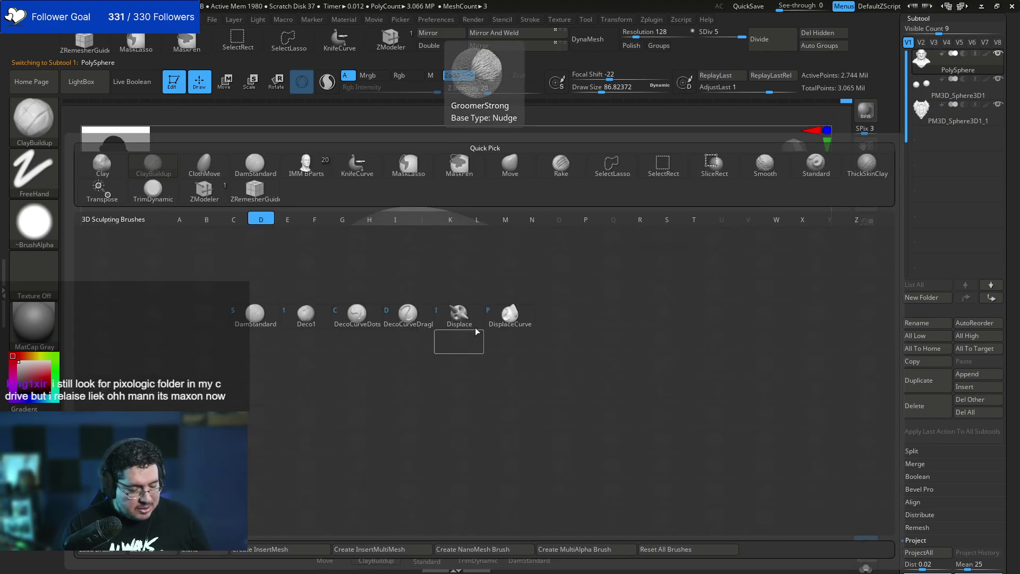
{"action": "key", "text": "s"}
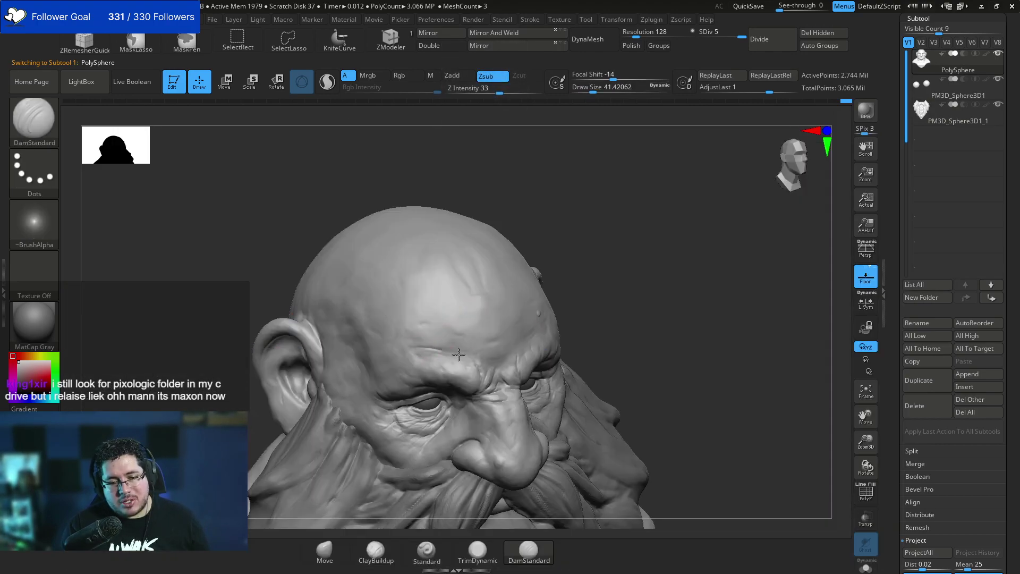
{"action": "left_click_drag", "start_coordinate": [459, 354], "coordinate": [476, 347]}
{"action": "right_click_drag", "start_coordinate": [532, 338], "coordinate": [516, 344]}
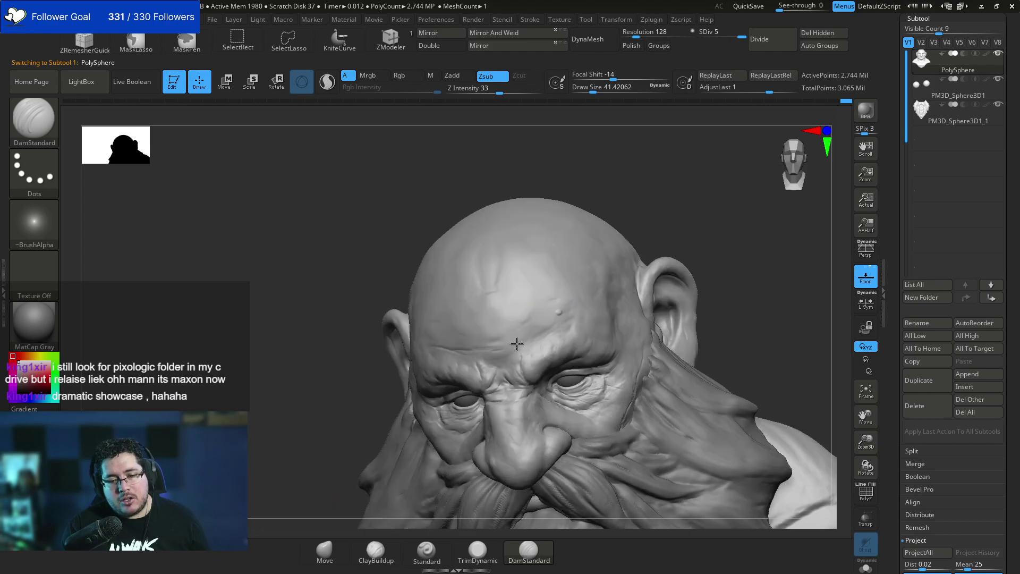
{"action": "left_click_drag", "start_coordinate": [466, 338], "coordinate": [553, 304]}
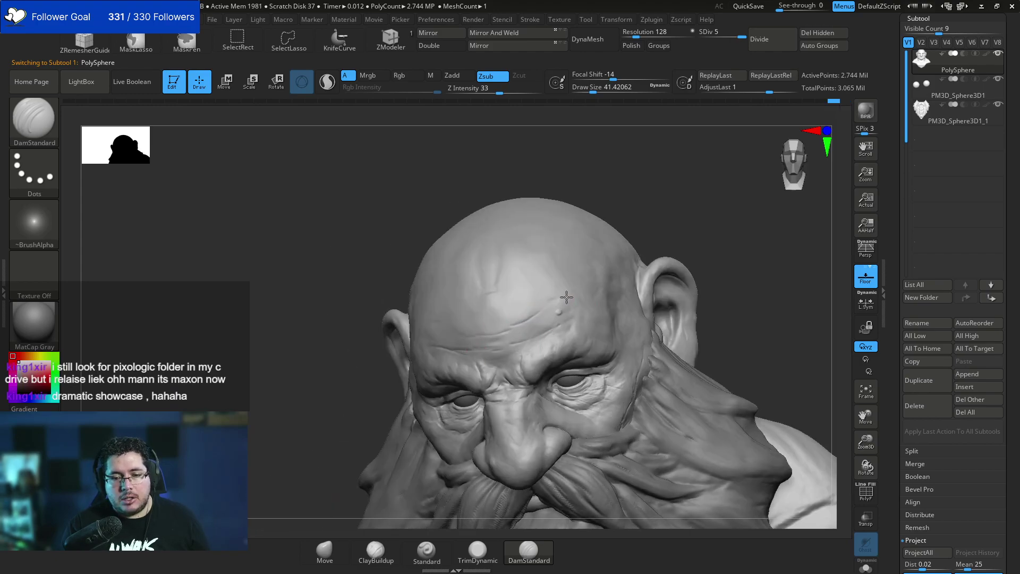
{"action": "right_click_drag", "start_coordinate": [491, 318], "coordinate": [580, 211]}
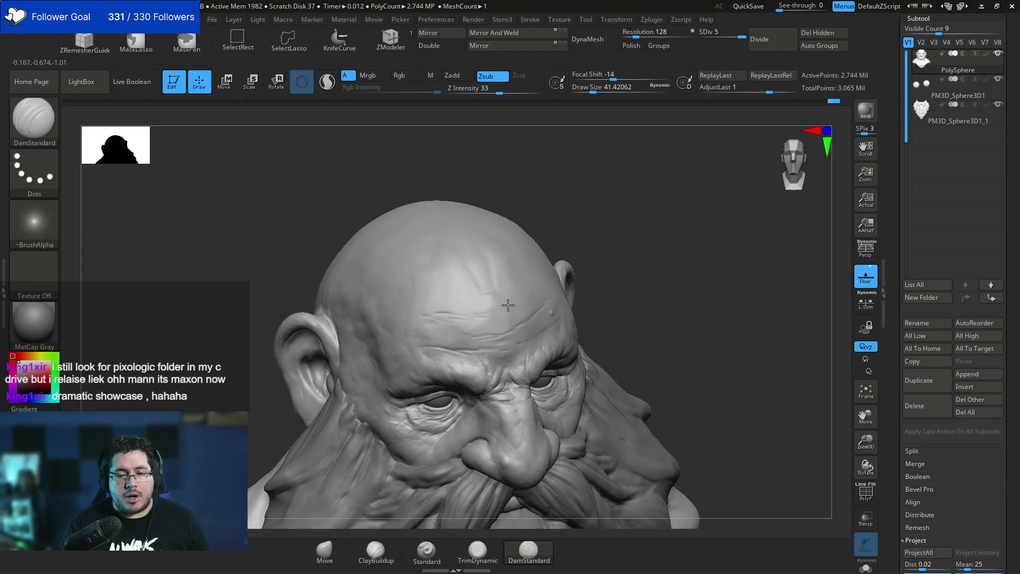
{"action": "right_click_drag", "start_coordinate": [496, 307], "coordinate": [528, 269]}
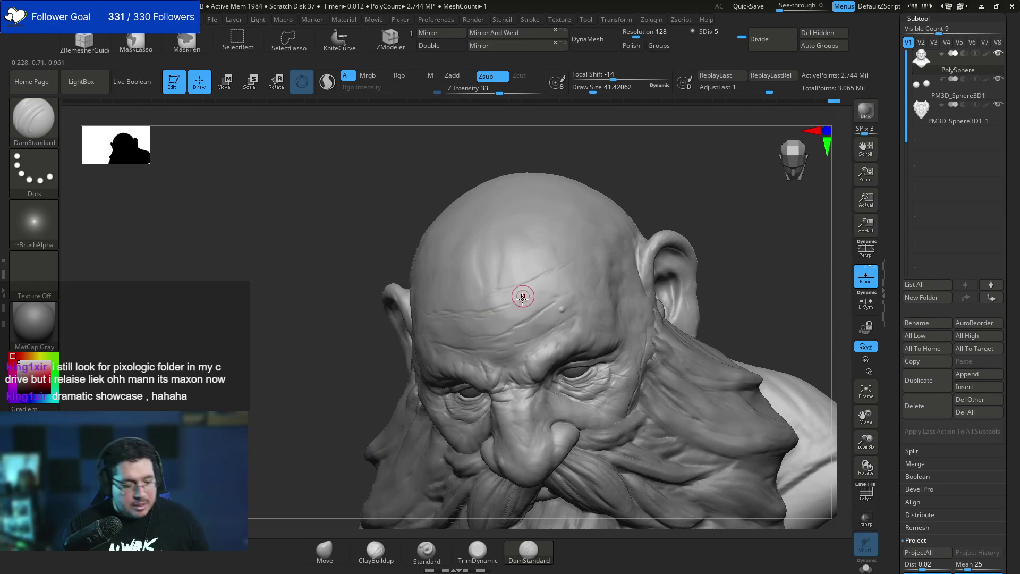
Build up the skin folds around the upper forehead wrinkles with ClayBuildup at a draw size of about 59.
{"action": "key", "text": "b"}
{"action": "key", "text": "c"}
{"action": "key", "text": "b"}
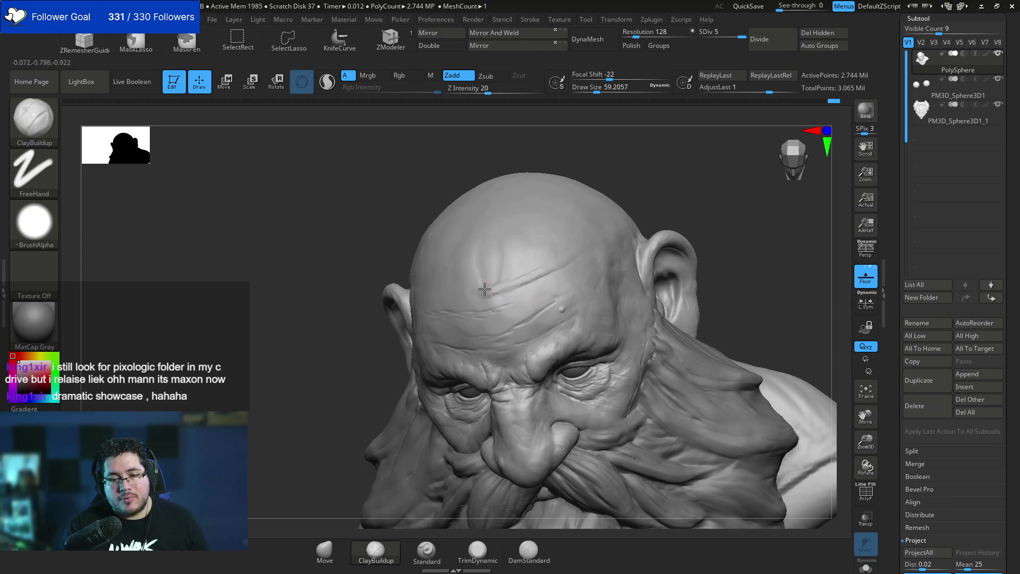
{"action": "right_click_drag", "start_coordinate": [530, 250], "coordinate": [500, 292]}
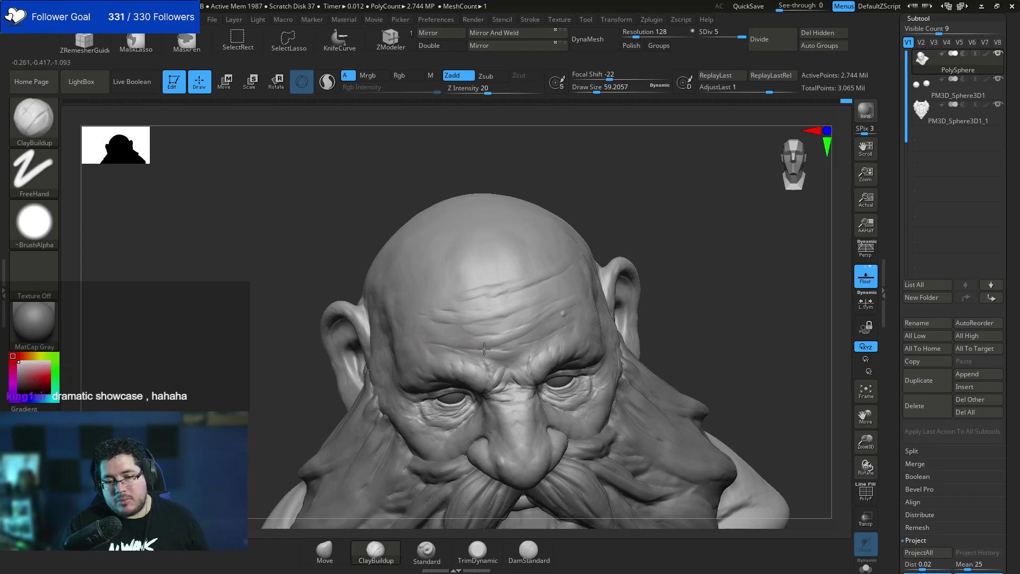
Refine the folds between the forehead wrinkles and above the brows with ClayBuildup, using draw sizes from about 29 to 54.
{"action": "right_click_drag", "start_coordinate": [673, 241], "coordinate": [524, 342]}
{"action": "key", "text": "bracketleft"}
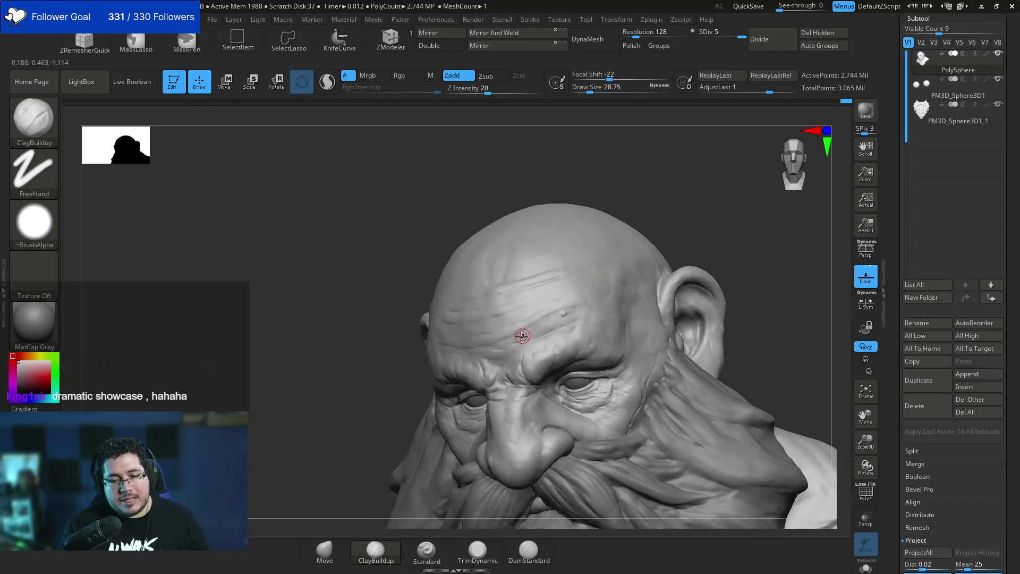
{"action": "key", "text": "bracketright"}
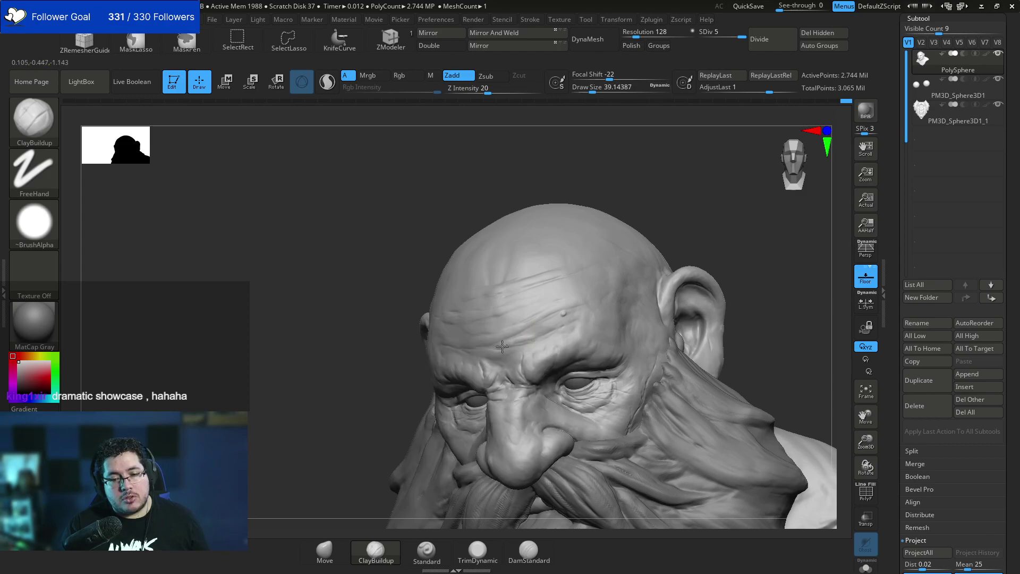
{"action": "key", "text": "bracketright"}
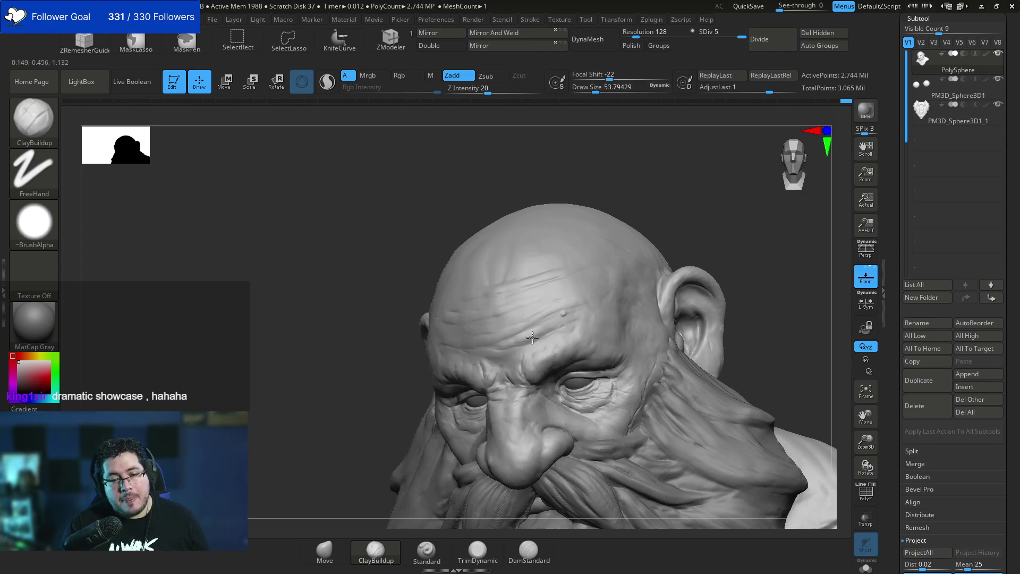
{"action": "right_click_drag", "start_coordinate": [592, 311], "coordinate": [593, 277]}
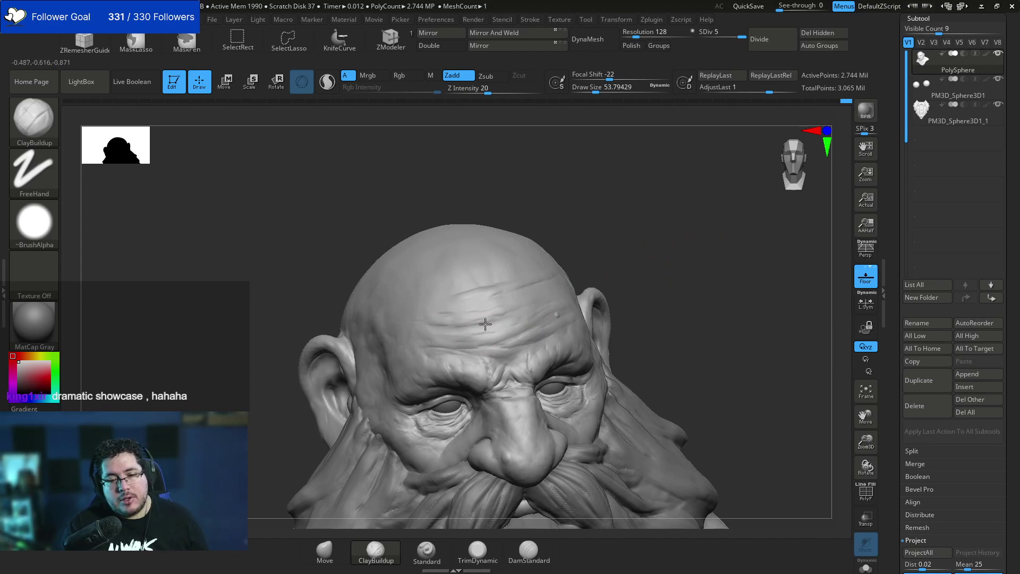
{"action": "left_click_drag", "start_coordinate": [597, 267], "coordinate": [514, 320]}
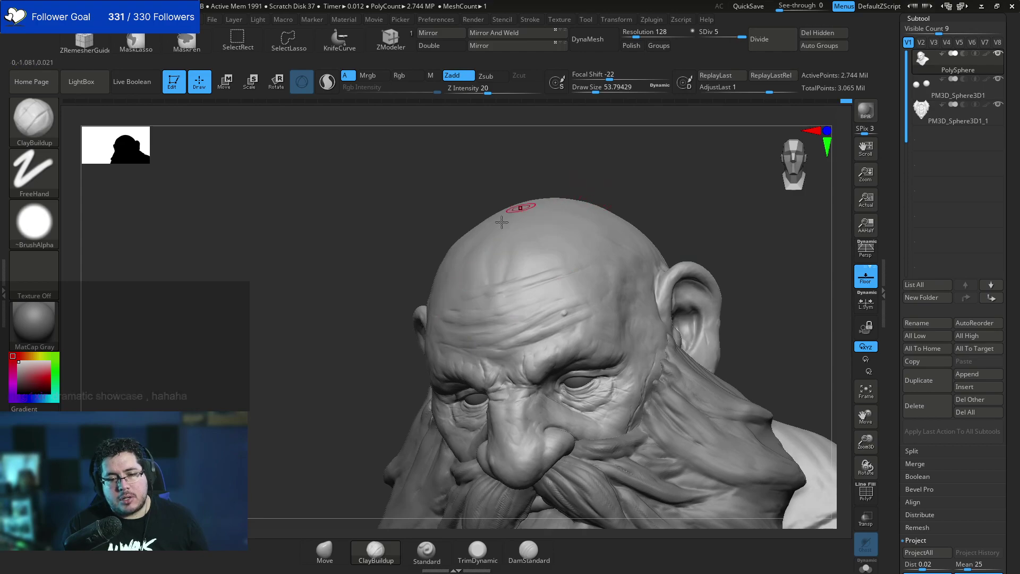
{"action": "right_click_drag", "start_coordinate": [505, 221], "coordinate": [471, 230]}
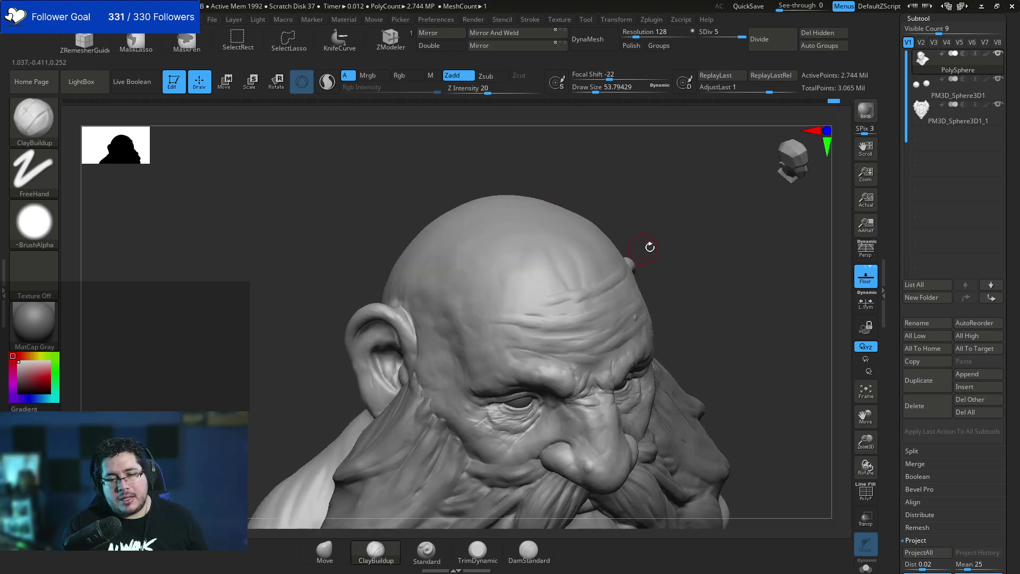
{"action": "left_click_drag", "start_coordinate": [649, 243], "coordinate": [510, 312]}
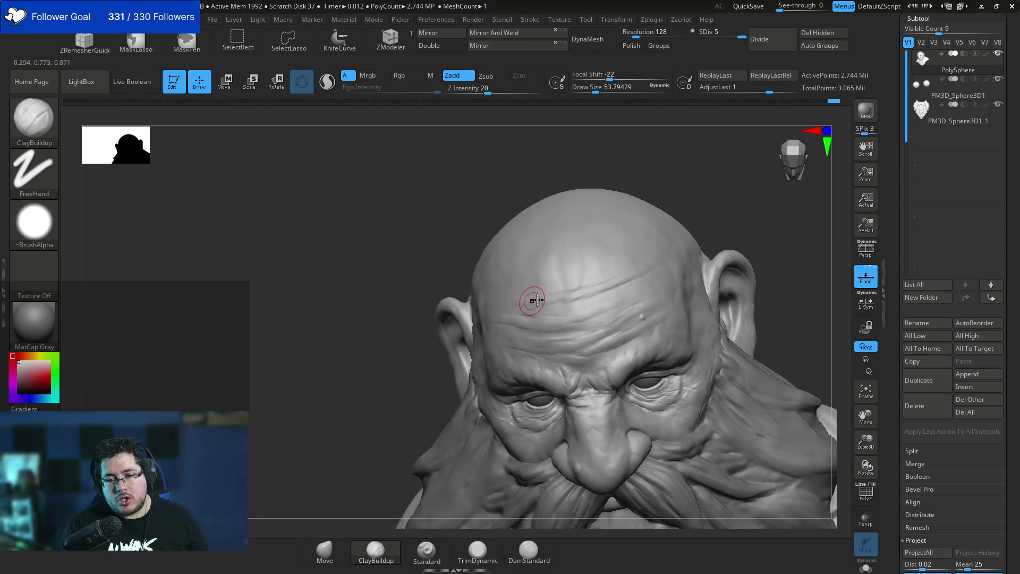
{"action": "left_click_drag", "start_coordinate": [699, 223], "coordinate": [661, 222]}
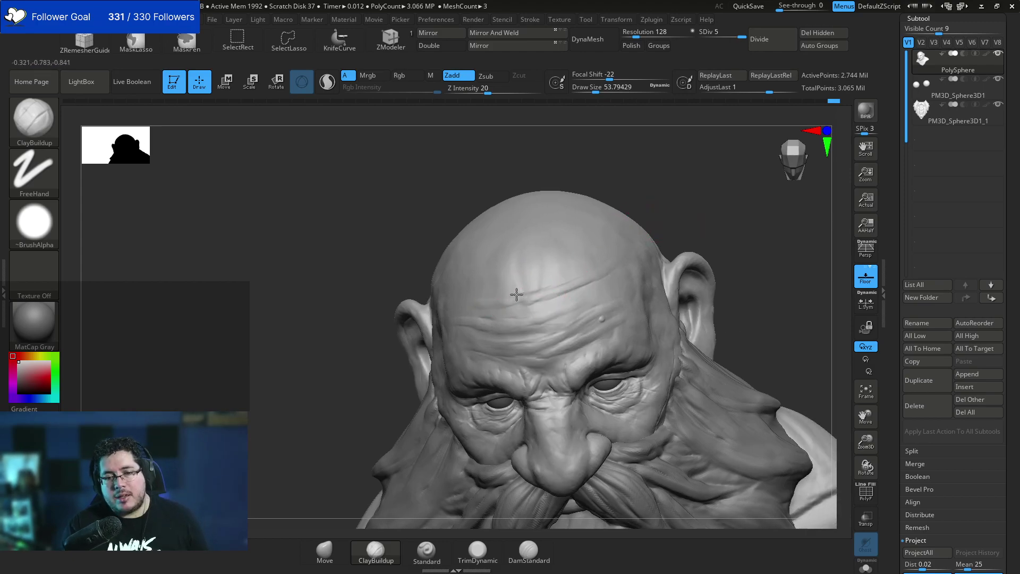
Flatten the raised folds on the forehead with TrimDynamic at a draw size of about 77.
{"action": "key", "text": "b"}
{"action": "key", "text": "t"}
{"action": "key", "text": "d"}
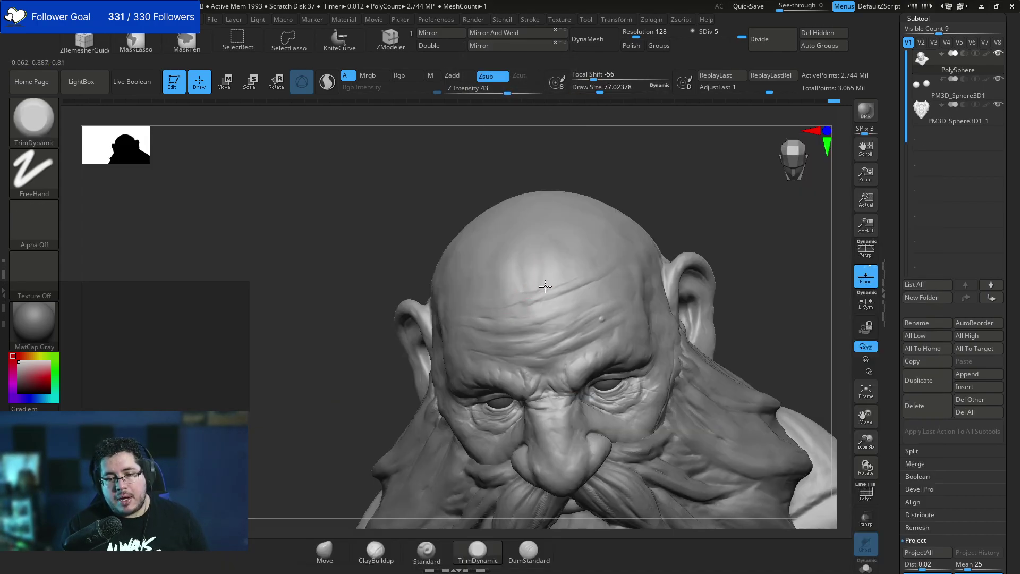
{"action": "right_click_drag", "start_coordinate": [580, 285], "coordinate": [617, 244], "text": "shift"}
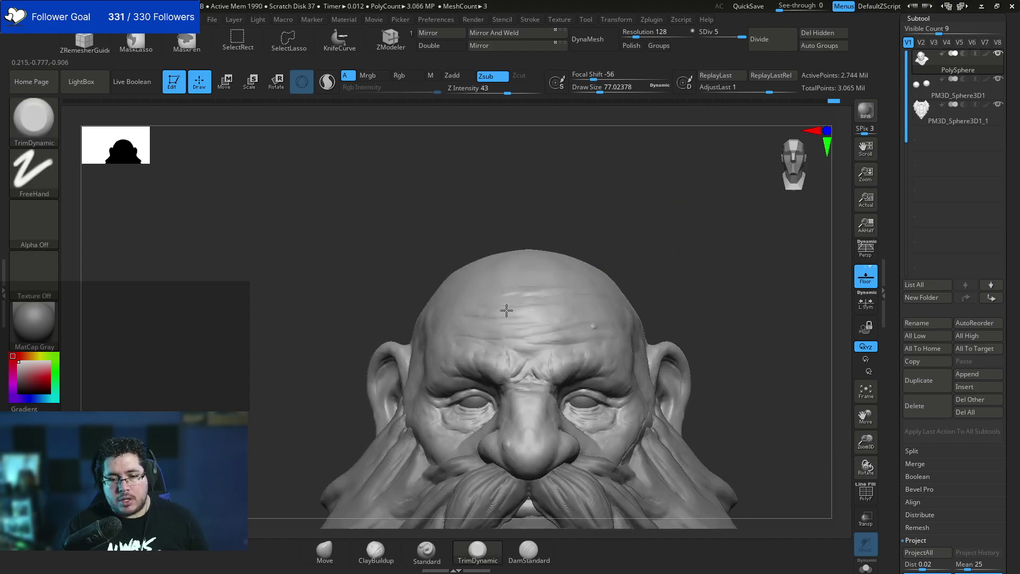
Trim the planes of the temples and the sides of the skull with TrimDynamic at draw sizes of about 77 to 97.
{"action": "mouse_move", "coordinate": [573, 346]}
{"action": "right_mouse_down", "text": "alt"}
{"action": "mouse_move", "coordinate": [555, 303]}
{"action": "mouse_move", "coordinate": [573, 278]}
{"action": "right_mouse_up", "text": "alt"}
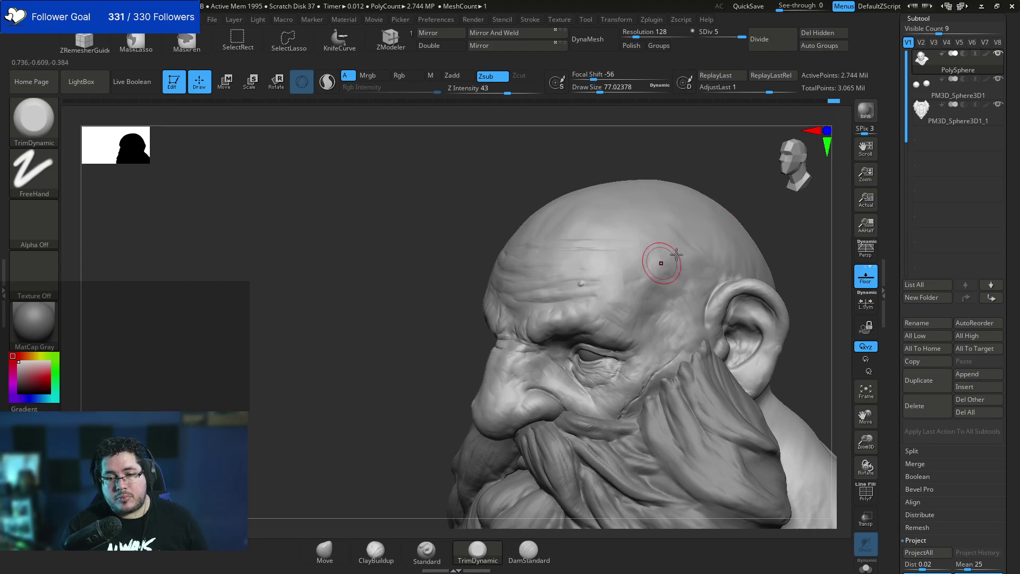
{"action": "right_click_drag", "start_coordinate": [660, 261], "coordinate": [610, 221], "text": "alt"}
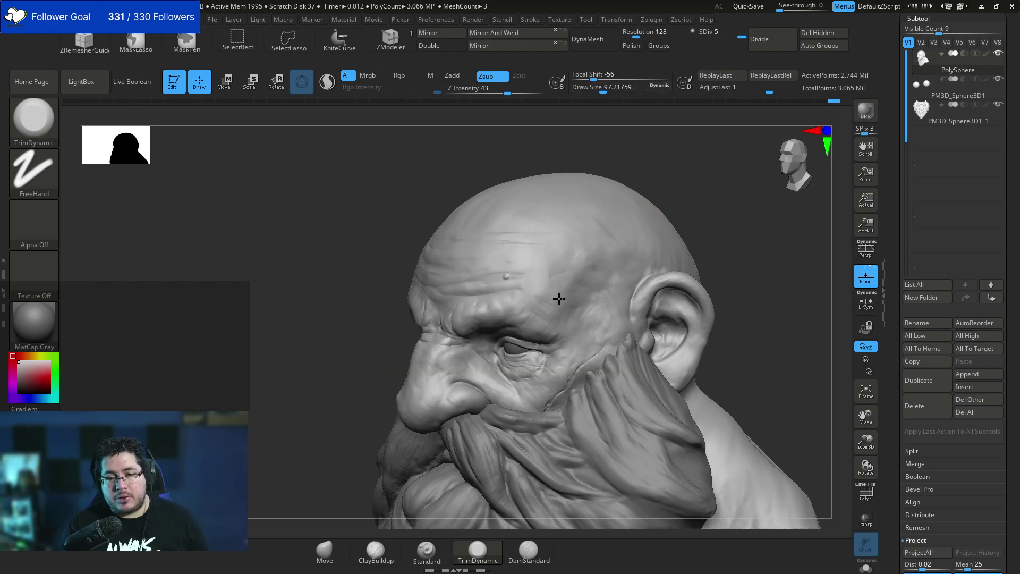
{"action": "right_click_drag", "start_coordinate": [585, 246], "coordinate": [482, 307]}
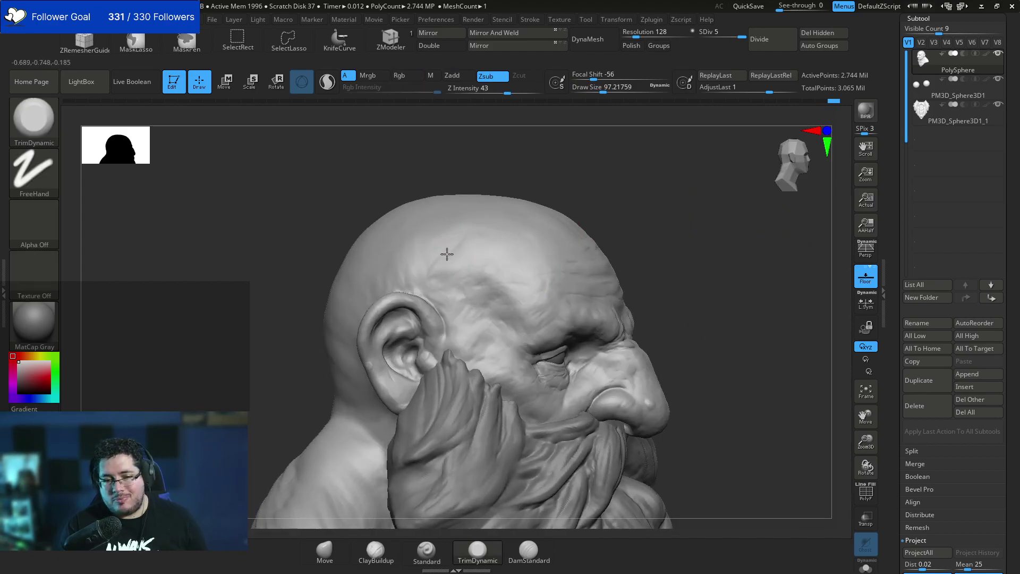
{"action": "mouse_move", "coordinate": [576, 246]}
{"action": "right_mouse_down"}
{"action": "mouse_move", "coordinate": [531, 289]}
{"action": "mouse_move", "coordinate": [596, 227]}
{"action": "mouse_move", "coordinate": [529, 210]}
{"action": "right_mouse_up"}
{"action": "mouse_move", "coordinate": [685, 276]}
{"action": "right_mouse_down", "text": "ctrl"}
{"action": "mouse_move", "coordinate": [687, 218]}
{"action": "mouse_move", "coordinate": [591, 338]}
{"action": "right_mouse_up", "text": "ctrl"}
{"action": "key", "text": "space"}
{"action": "left_click_drag", "start_coordinate": [651, 268], "coordinate": [643, 258]}
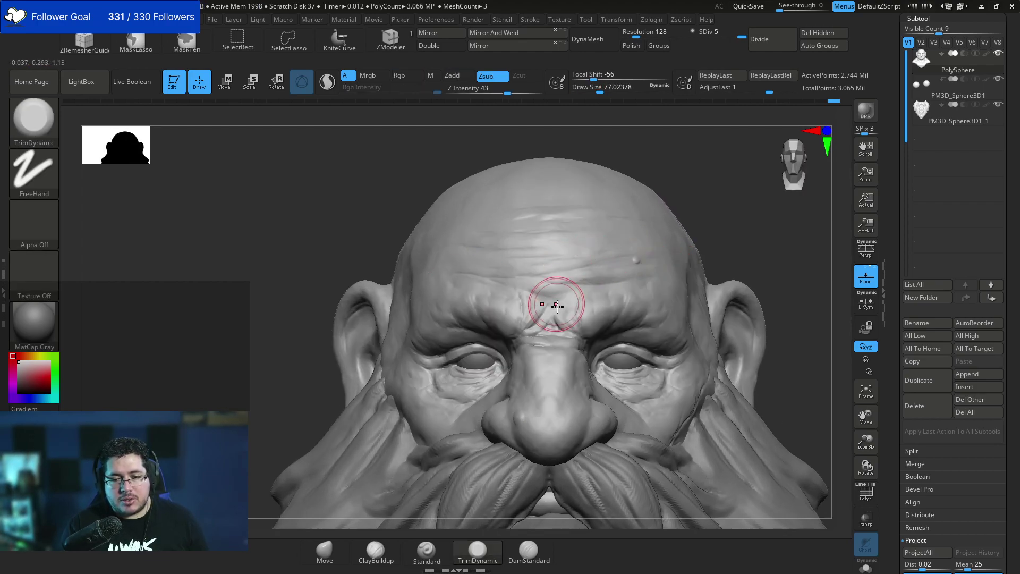
Build up the frown folds between the eyebrows and at the nose bridge with ClayBuildup at a draw size of about 31.
{"action": "key", "text": "b"}
{"action": "key", "text": "c"}
{"action": "key", "text": "b"}
{"action": "key", "text": "space"}
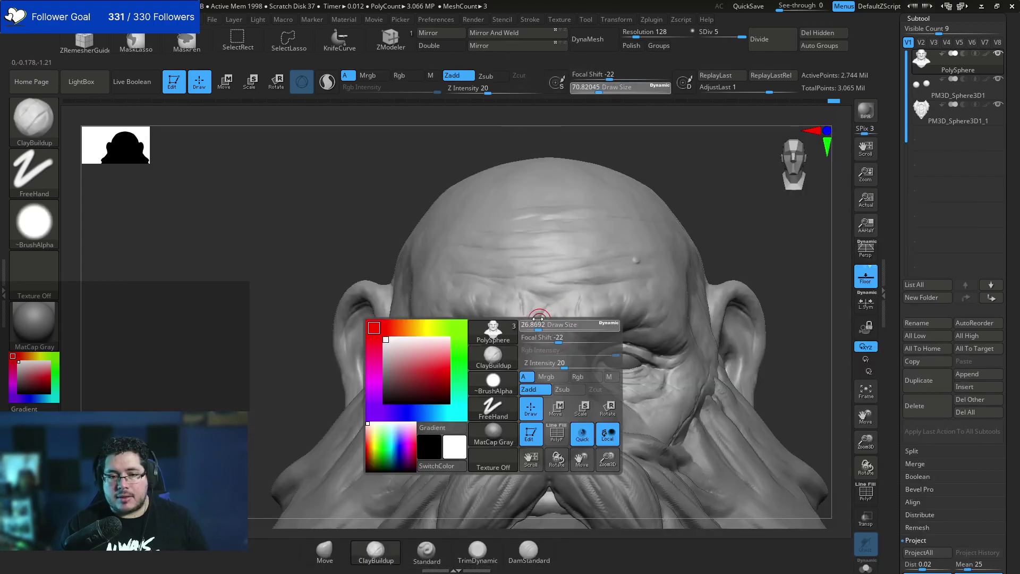
{"action": "left_click_drag", "start_coordinate": [552, 332], "coordinate": [542, 309]}
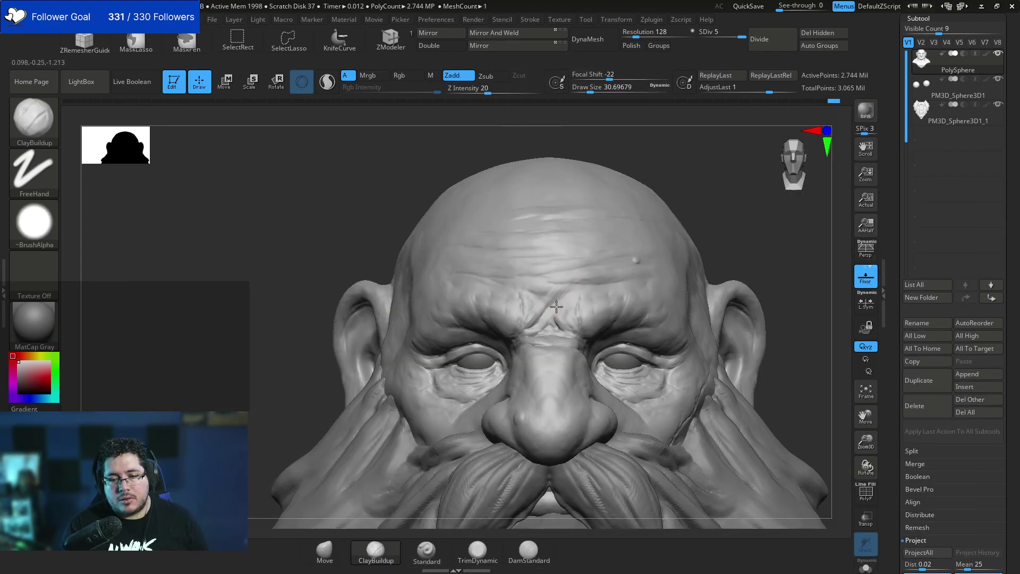
{"action": "mouse_move", "coordinate": [526, 319]}
{"action": "right_mouse_down"}
{"action": "mouse_move", "coordinate": [558, 349]}
{"action": "mouse_move", "coordinate": [550, 347]}
{"action": "right_mouse_up"}
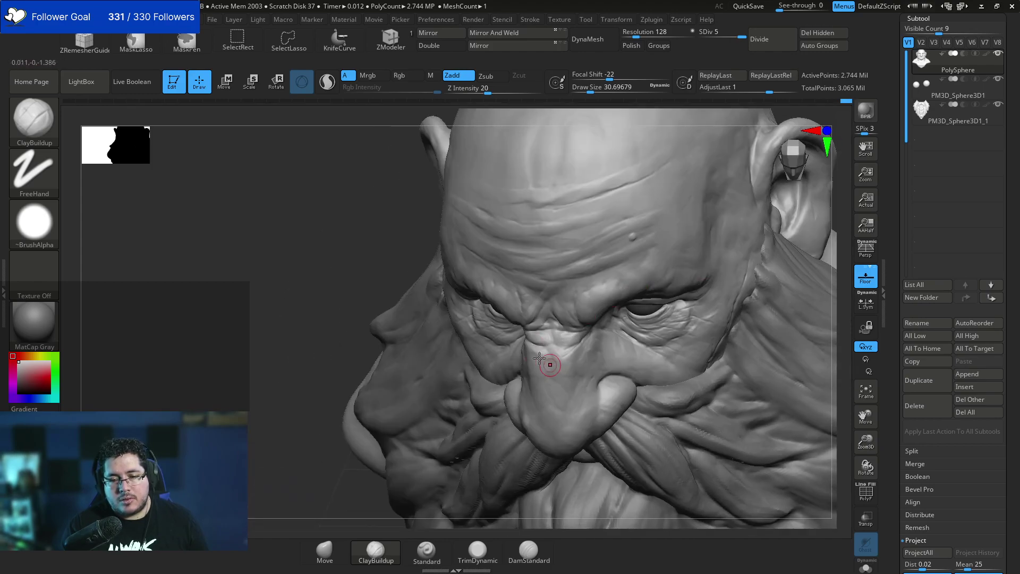
{"action": "mouse_move", "coordinate": [838, 247]}
{"action": "left_mouse_down"}
{"action": "mouse_move", "coordinate": [840, 232]}
{"action": "mouse_move", "coordinate": [799, 242]}
{"action": "mouse_move", "coordinate": [659, 237]}
{"action": "left_mouse_up"}
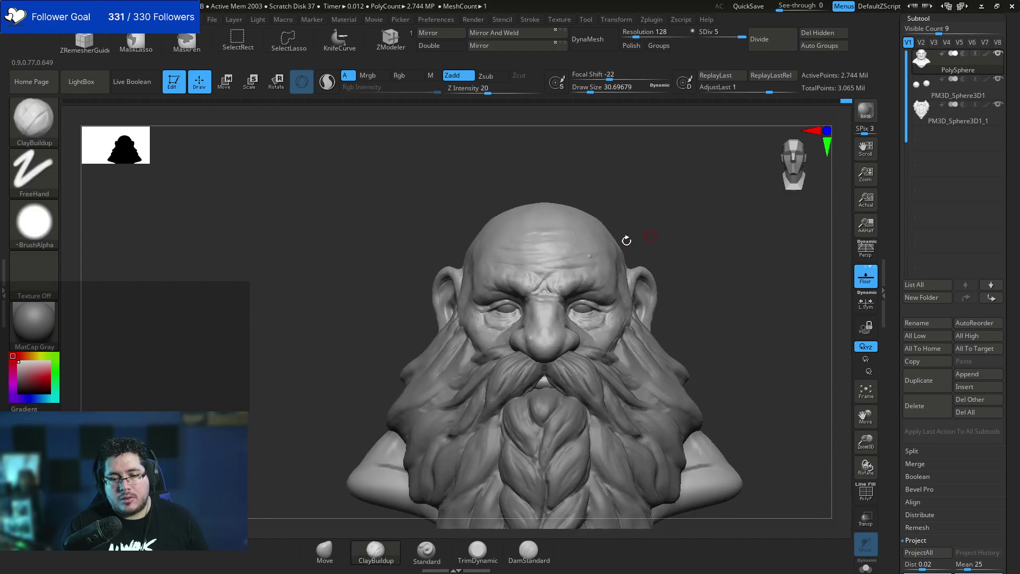
Switch to the beard subtool and add hair strands to the sideburns below the ears with ClayBuildup at draw sizes of about 49 to 56.
{"action": "left_click", "coordinate": [510, 264], "text": "alt"}
{"action": "right_click_drag", "start_coordinate": [510, 264], "coordinate": [493, 335]}
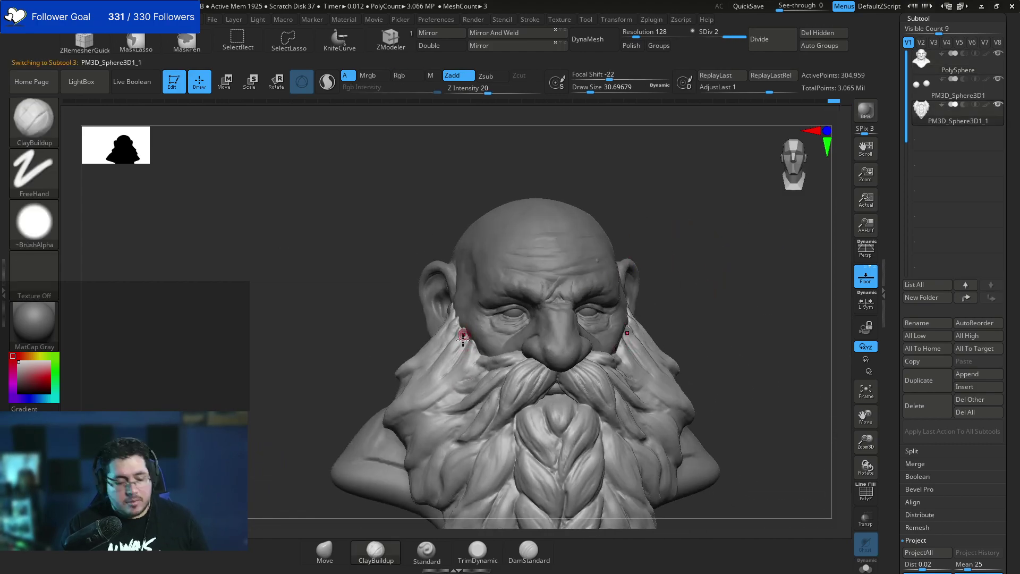
{"action": "key", "text": "space"}
{"action": "left_click_drag", "start_coordinate": [457, 352], "coordinate": [463, 352]}
{"action": "right_click_drag", "start_coordinate": [494, 324], "coordinate": [540, 321]}
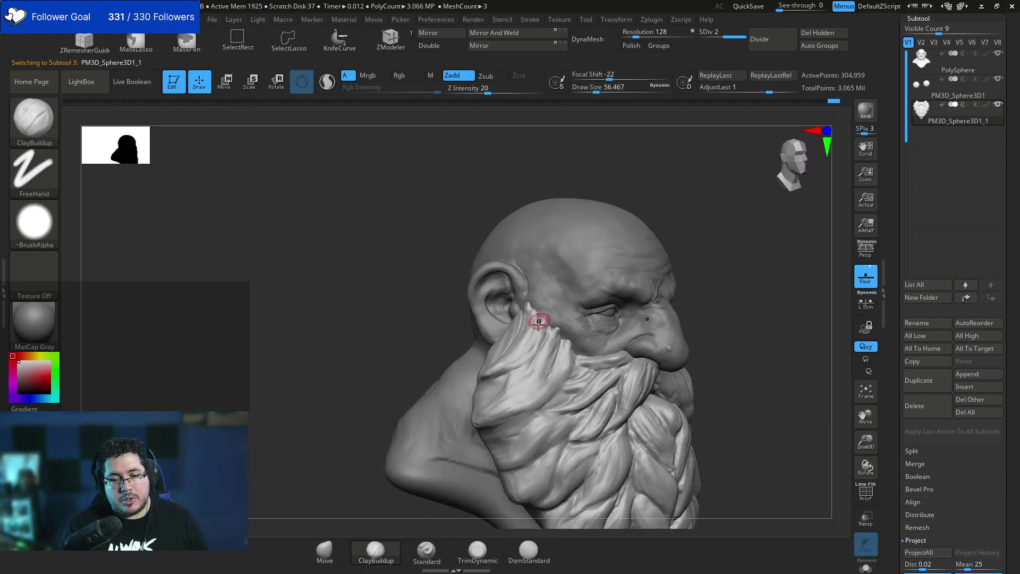
{"action": "key", "text": "["}
{"action": "left_click_drag", "start_coordinate": [548, 350], "coordinate": [547, 339]}
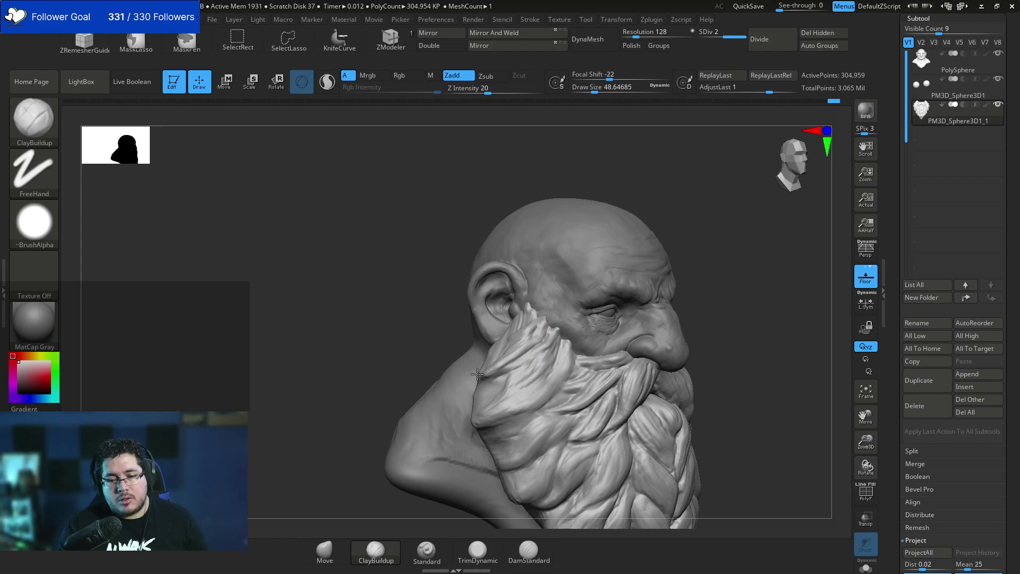
{"action": "left_click_drag", "start_coordinate": [723, 309], "coordinate": [546, 373]}
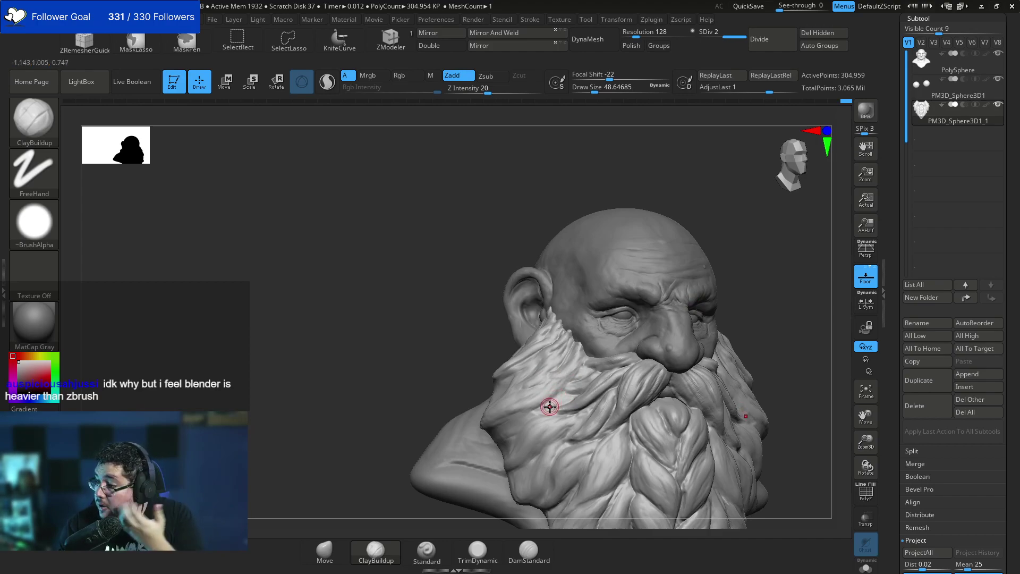
{"action": "mouse_move", "coordinate": [706, 281]}
{"action": "left_mouse_down"}
{"action": "mouse_move", "coordinate": [720, 278]}
{"action": "mouse_move", "coordinate": [735, 292]}
{"action": "left_mouse_up"}
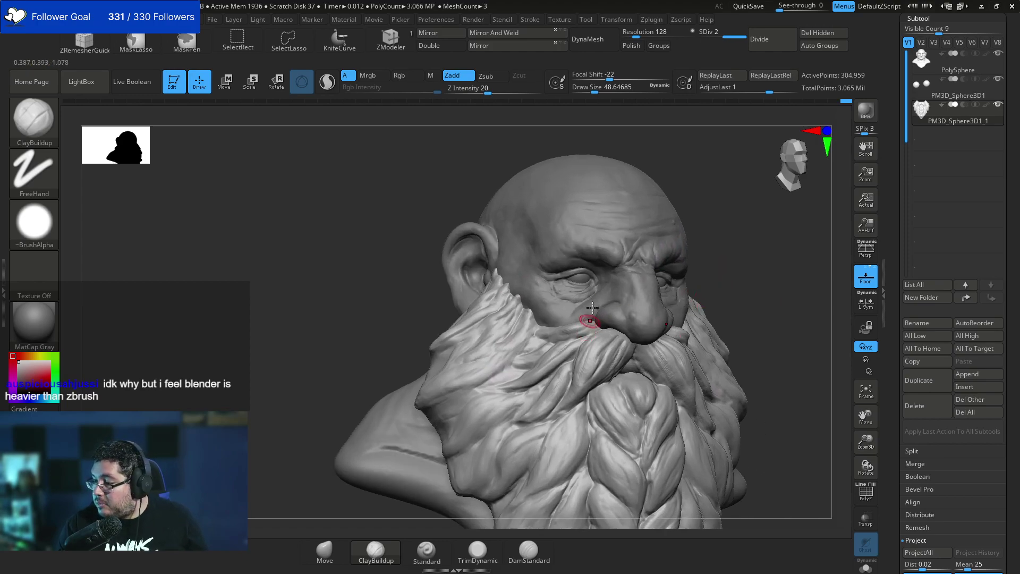
Set the draw size to about 33 and switch from the beard to the head subtool.
{"action": "key", "text": "space"}
{"action": "mouse_move", "coordinate": [523, 319]}
{"action": "left_mouse_down"}
{"action": "mouse_move", "coordinate": [502, 316]}
{"action": "mouse_move", "coordinate": [471, 341]}
{"action": "left_mouse_up"}
{"action": "mouse_move", "coordinate": [729, 265]}
{"action": "left_mouse_down"}
{"action": "mouse_move", "coordinate": [699, 271]}
{"action": "mouse_move", "coordinate": [710, 270]}
{"action": "left_mouse_up"}
{"action": "key", "text": "space"}
{"action": "left_click_drag", "start_coordinate": [710, 270], "coordinate": [713, 289]}
{"action": "key", "text": "space"}
{"action": "mouse_move", "coordinate": [731, 276]}
{"action": "left_mouse_down"}
{"action": "mouse_move", "coordinate": [740, 269]}
{"action": "mouse_move", "coordinate": [741, 287]}
{"action": "left_mouse_up"}
{"action": "left_click", "coordinate": [647, 281], "text": "alt"}
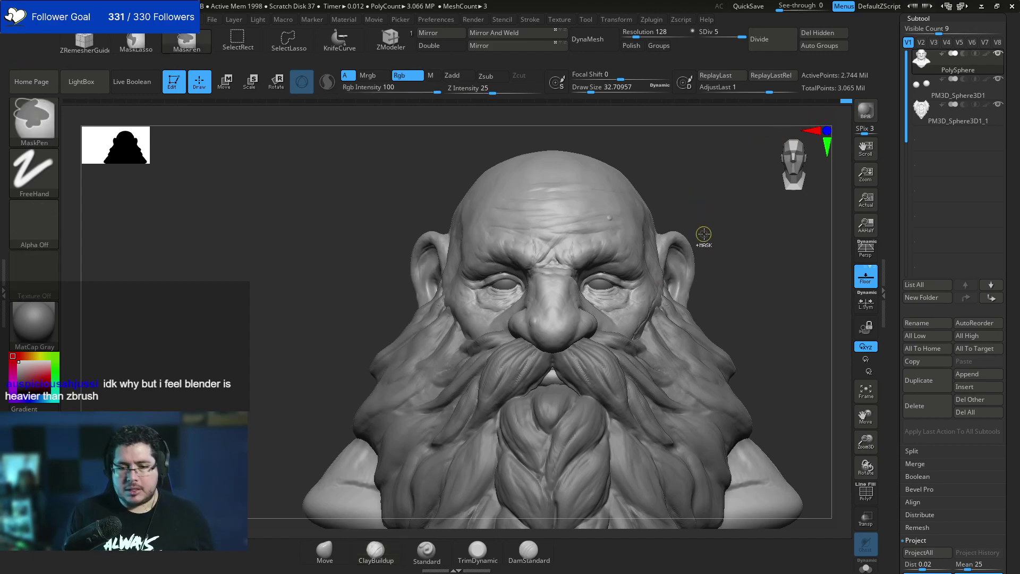
Subdivide the head mesh to level 6 and return it to subdivision level 5.
{"action": "key", "text": "ctrl+d"}
{"action": "left_click_drag", "start_coordinate": [727, 210], "coordinate": [745, 255]}
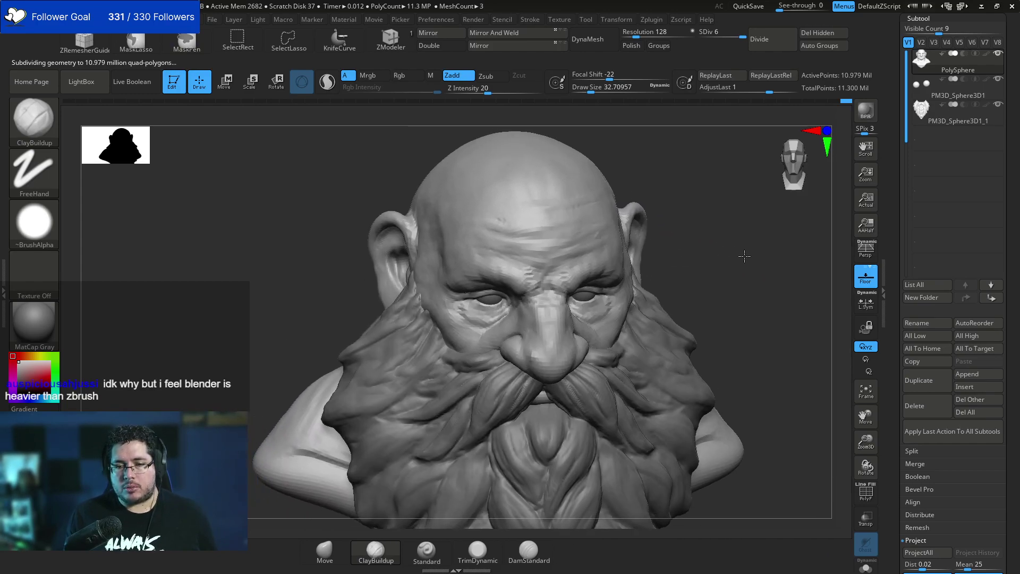
{"action": "key", "text": "shift+d"}
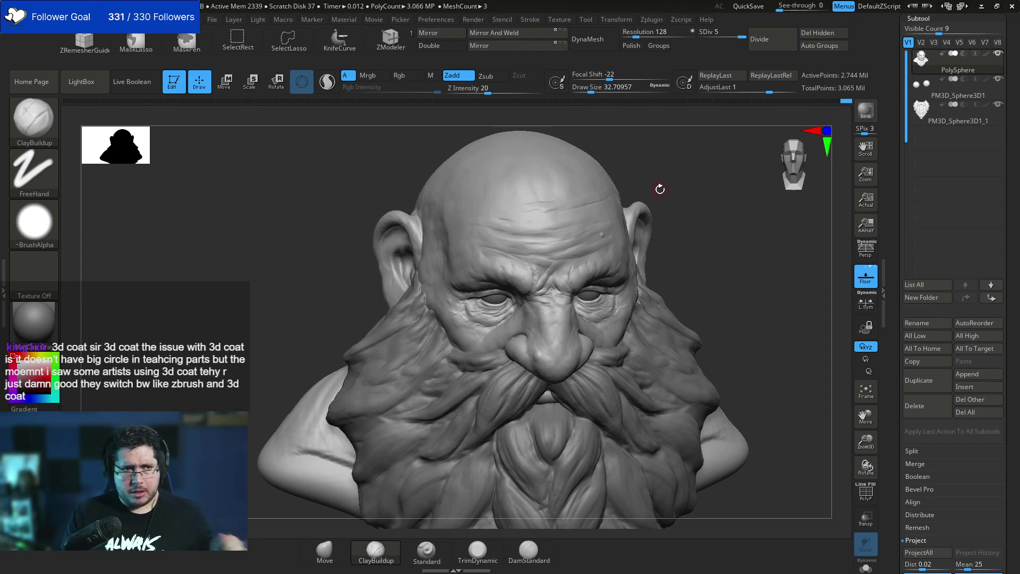
{"action": "left_click_drag", "start_coordinate": [765, 342], "coordinate": [762, 335], "text": "shift"}
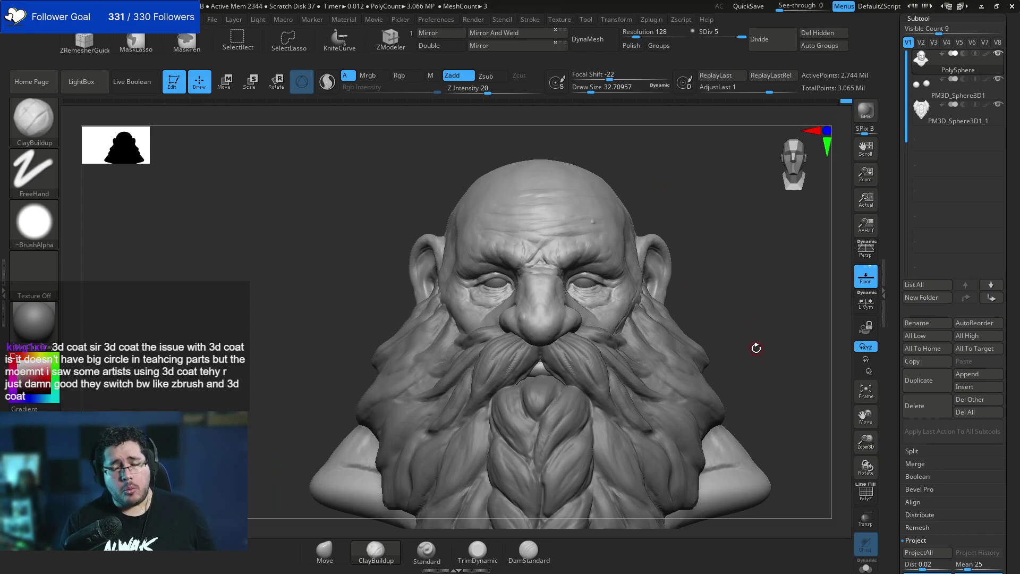
Switch to the beard subtool and build up strands where the moustache meets the cheek with ClayBuildup at draw sizes of about 56 to 62.
{"action": "mouse_move", "coordinate": [758, 377]}
{"action": "left_mouse_down", "text": "alt"}
{"action": "mouse_move", "coordinate": [763, 347]}
{"action": "mouse_move", "coordinate": [774, 364]}
{"action": "left_mouse_up", "text": "alt"}
{"action": "mouse_move", "coordinate": [735, 331]}
{"action": "left_mouse_down"}
{"action": "mouse_move", "coordinate": [724, 299]}
{"action": "mouse_move", "coordinate": [743, 303]}
{"action": "left_mouse_up"}
{"action": "mouse_move", "coordinate": [744, 303]}
{"action": "left_mouse_down", "text": "alt"}
{"action": "mouse_move", "coordinate": [713, 321]}
{"action": "mouse_move", "coordinate": [736, 323]}
{"action": "left_mouse_up", "text": "alt"}
{"action": "left_click", "coordinate": [538, 341], "text": "alt"}
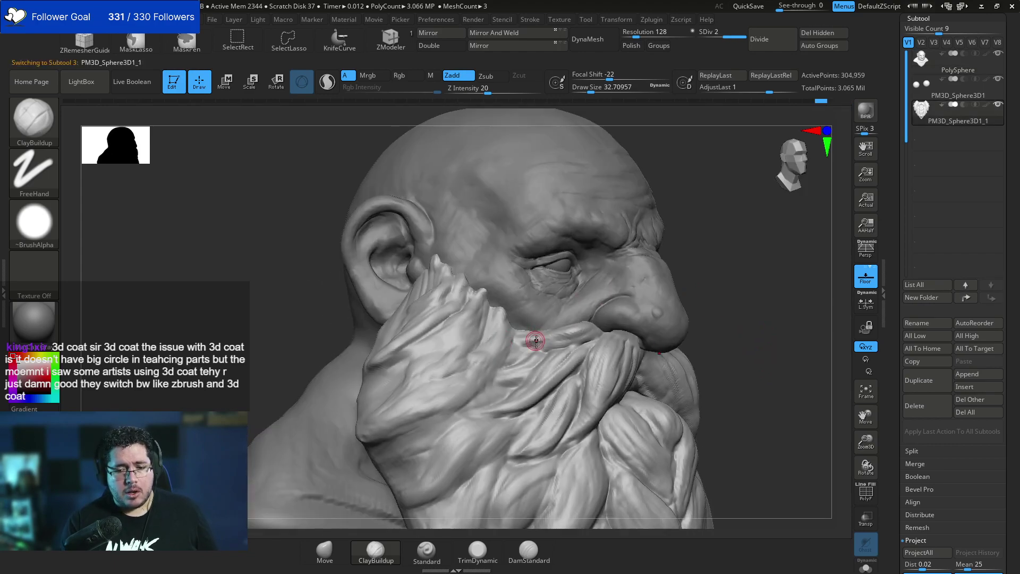
{"action": "key", "text": "space"}
{"action": "left_click", "coordinate": [538, 349]}
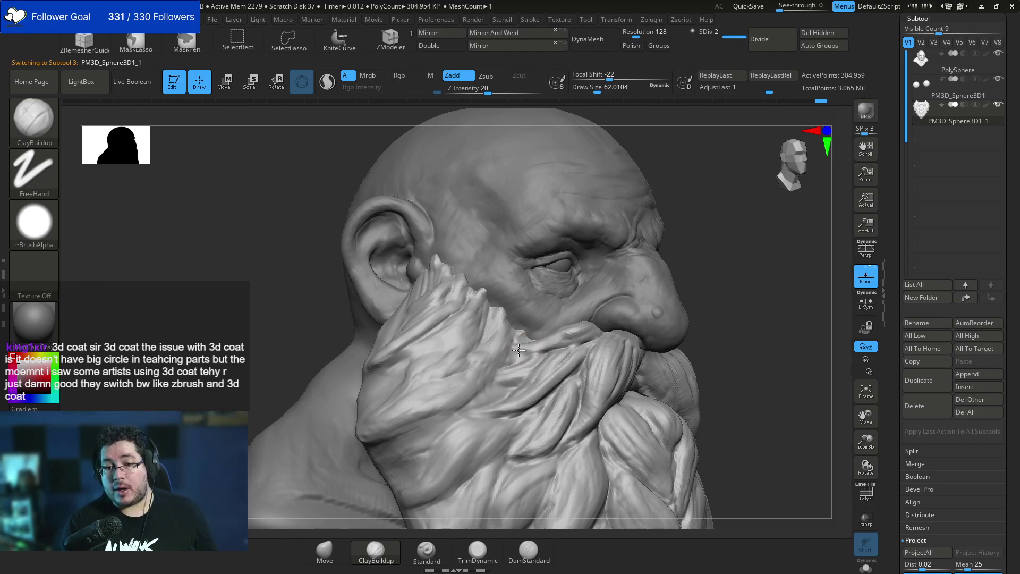
{"action": "mouse_move", "coordinate": [751, 289]}
{"action": "left_mouse_down"}
{"action": "mouse_move", "coordinate": [788, 307]}
{"action": "mouse_move", "coordinate": [786, 294]}
{"action": "mouse_move", "coordinate": [648, 307]}
{"action": "left_mouse_up"}
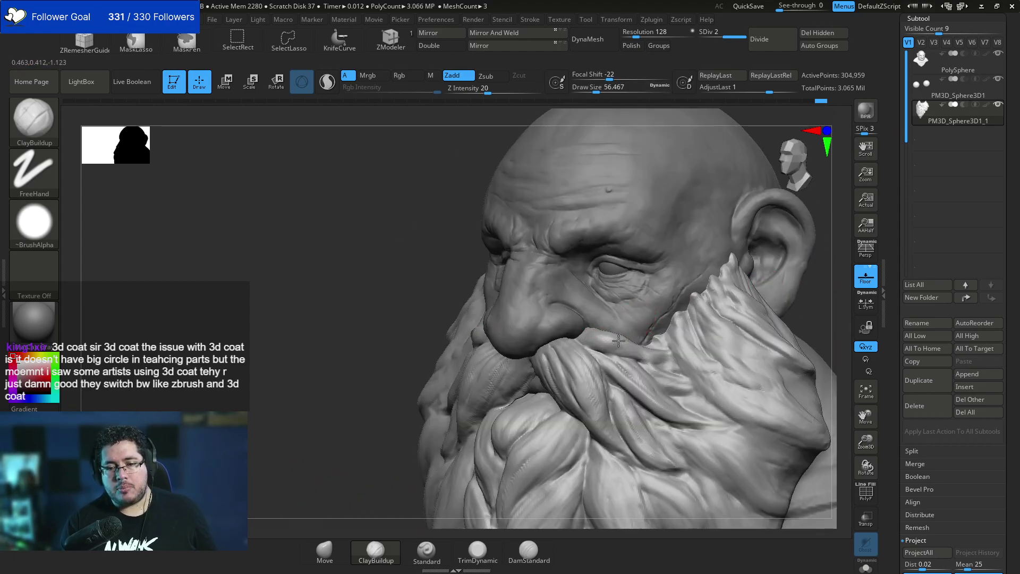
{"action": "left_click_drag", "start_coordinate": [619, 340], "coordinate": [643, 352]}
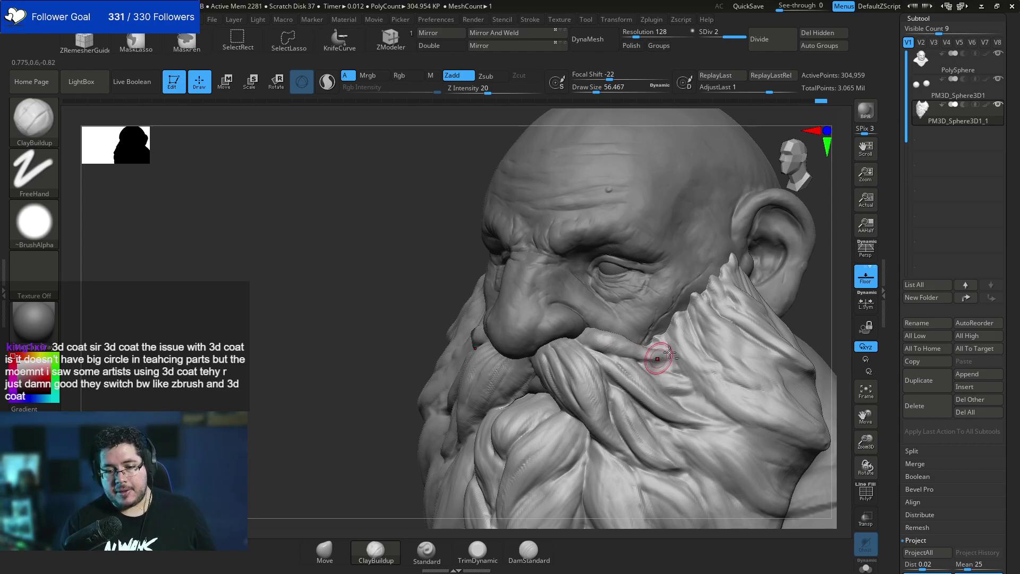
{"action": "mouse_move", "coordinate": [815, 314]}
{"action": "left_mouse_down", "text": "alt"}
{"action": "mouse_move", "coordinate": [792, 273]}
{"action": "mouse_move", "coordinate": [804, 304]}
{"action": "left_mouse_up", "text": "alt"}
{"action": "left_click_drag", "start_coordinate": [758, 333], "coordinate": [745, 354]}
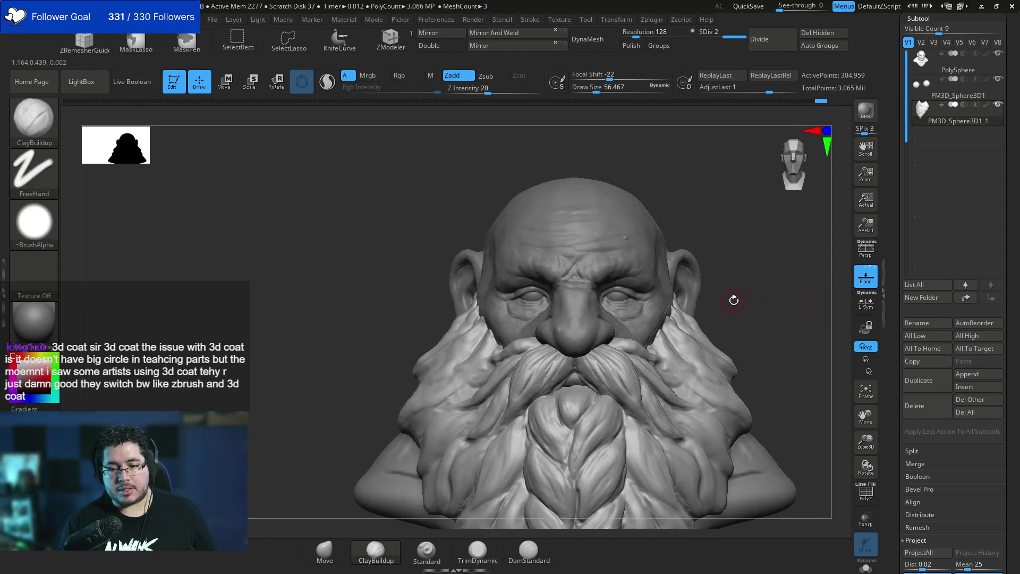
Append a Sphere3D to the bust as a new subtool and make it active.
{"action": "left_click_drag", "start_coordinate": [733, 300], "coordinate": [697, 274], "text": "alt"}
{"action": "left_click_drag", "start_coordinate": [762, 298], "coordinate": [771, 289]}
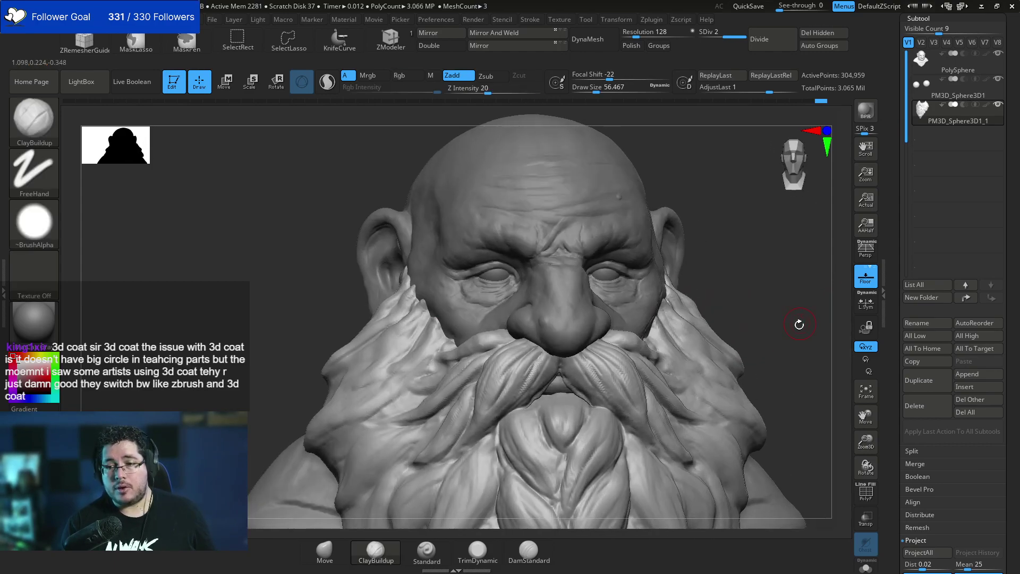
{"action": "left_click", "coordinate": [977, 373]}
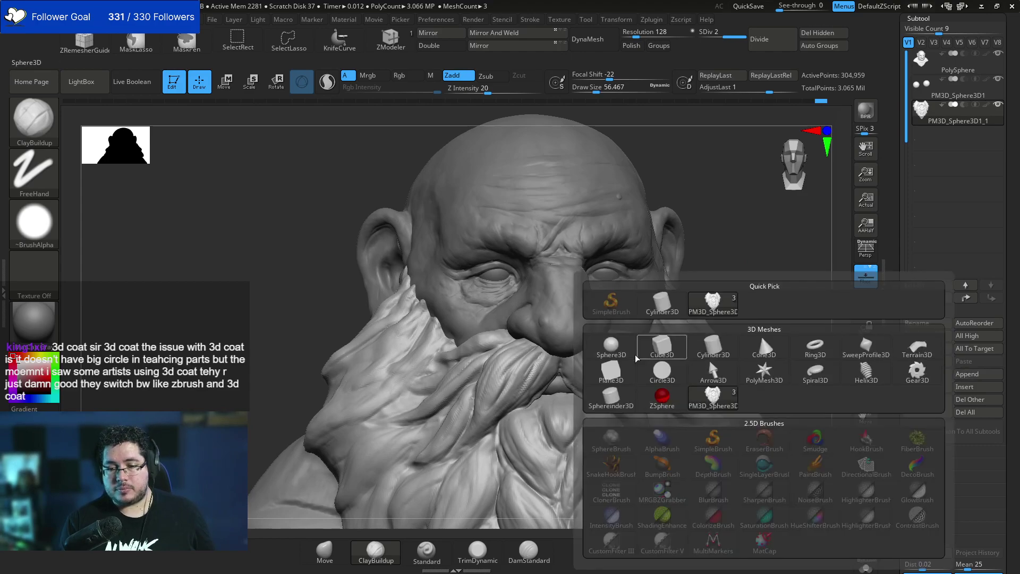
{"action": "left_click", "coordinate": [760, 333]}
{"action": "left_click", "coordinate": [643, 269], "text": "alt"}
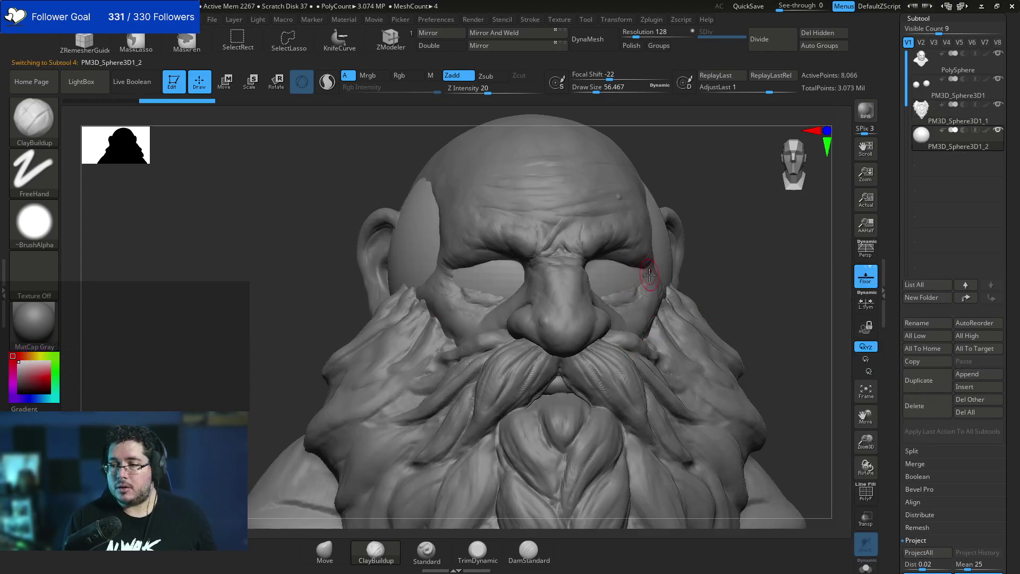
Examine the reference images of the braided hair and the bearded character's face and eyebrows.
{"action": "right_click_drag", "start_coordinate": [1019, 366], "coordinate": [153, 135]}
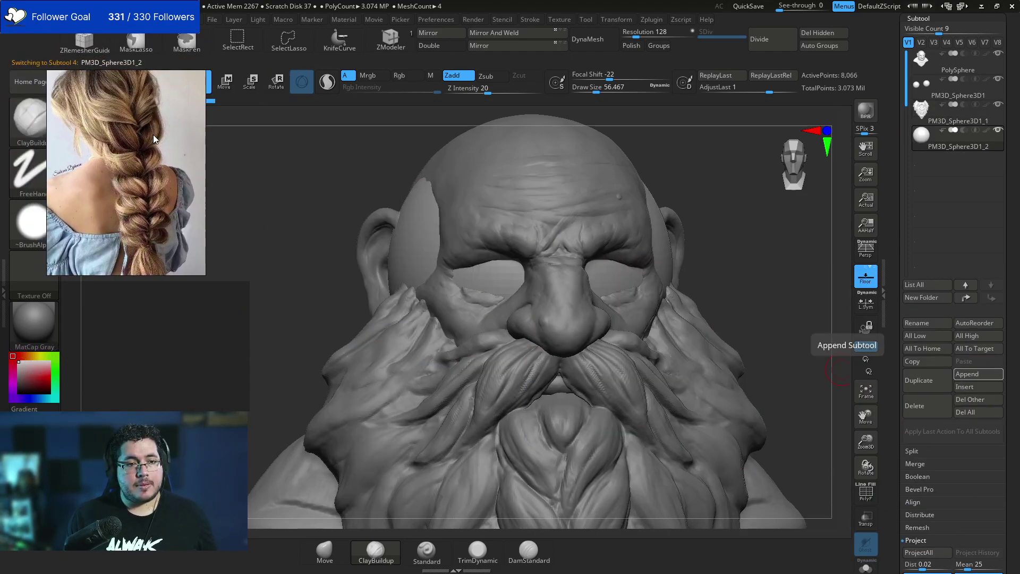
{"action": "scroll", "coordinate": [146, 184], "scroll_direction": "down", "scroll_amount": 5}
{"action": "scroll", "coordinate": [70, 148], "scroll_direction": "up", "scroll_amount": 5}
{"action": "mouse_move", "coordinate": [70, 148]}
{"action": "middle_mouse_down"}
{"action": "mouse_move", "coordinate": [170, 180]}
{"action": "mouse_move", "coordinate": [94, 176]}
{"action": "middle_mouse_up"}
{"action": "scroll", "coordinate": [170, 181], "scroll_direction": "down", "scroll_amount": 3}
{"action": "scroll", "coordinate": [127, 181], "scroll_direction": "down", "scroll_amount": 2}
{"action": "scroll", "coordinate": [127, 178], "scroll_direction": "down", "scroll_amount": 1}
{"action": "mouse_move", "coordinate": [150, 159]}
{"action": "middle_mouse_down"}
{"action": "mouse_move", "coordinate": [115, 178]}
{"action": "mouse_move", "coordinate": [180, 165]}
{"action": "middle_mouse_up"}
{"action": "scroll", "coordinate": [107, 158], "scroll_direction": "up", "scroll_amount": 5}
{"action": "scroll", "coordinate": [126, 170], "scroll_direction": "up", "scroll_amount": 3}
{"action": "scroll", "coordinate": [117, 174], "scroll_direction": "down", "scroll_amount": 5}
{"action": "scroll", "coordinate": [125, 195], "scroll_direction": "up", "scroll_amount": 3}
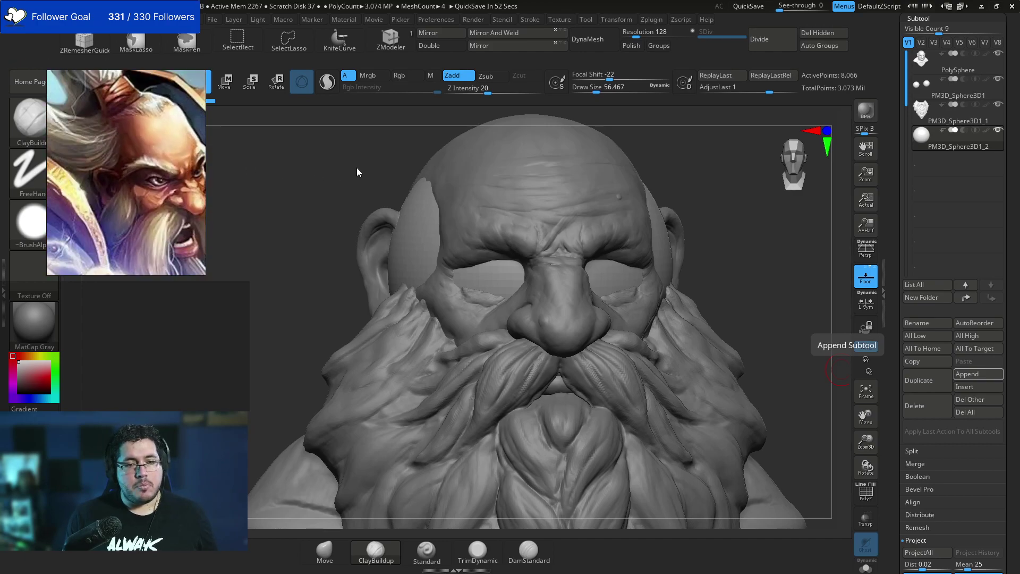
Scale the appended sphere down with the gizmo to roughly an eye socket's size, in front of the nose bridge.
{"action": "left_click_drag", "start_coordinate": [780, 285], "coordinate": [725, 279]}
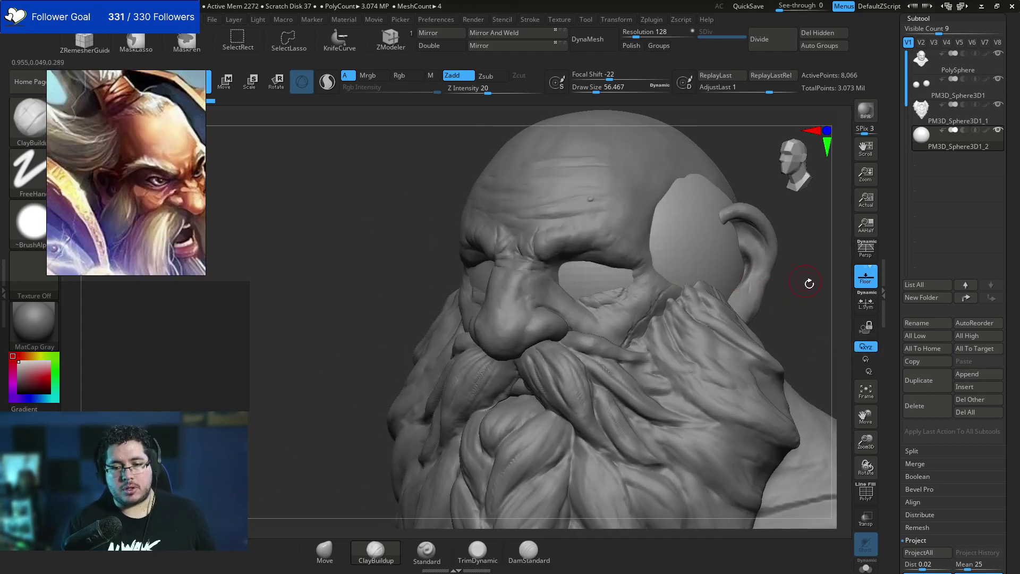
{"action": "left_click_drag", "start_coordinate": [808, 283], "coordinate": [454, 331], "text": "shift"}
{"action": "key", "text": "w"}
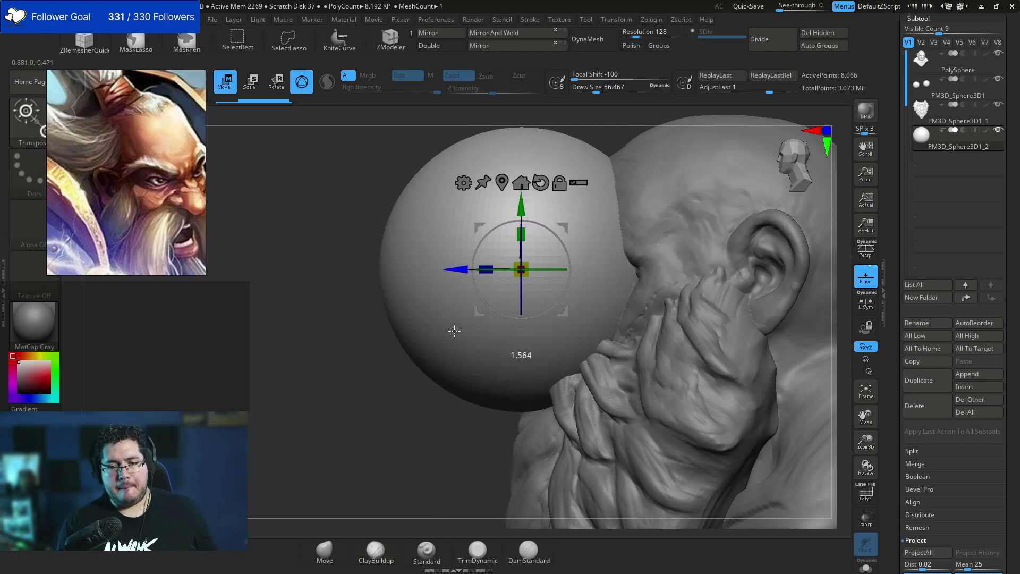
{"action": "right_click_drag", "start_coordinate": [454, 331], "coordinate": [534, 314]}
{"action": "left_click_drag", "start_coordinate": [521, 270], "coordinate": [265, 376]}
{"action": "left_click_drag", "start_coordinate": [265, 376], "coordinate": [393, 340], "text": "shift"}
{"action": "left_click_drag", "start_coordinate": [811, 238], "coordinate": [731, 293], "text": "alt"}
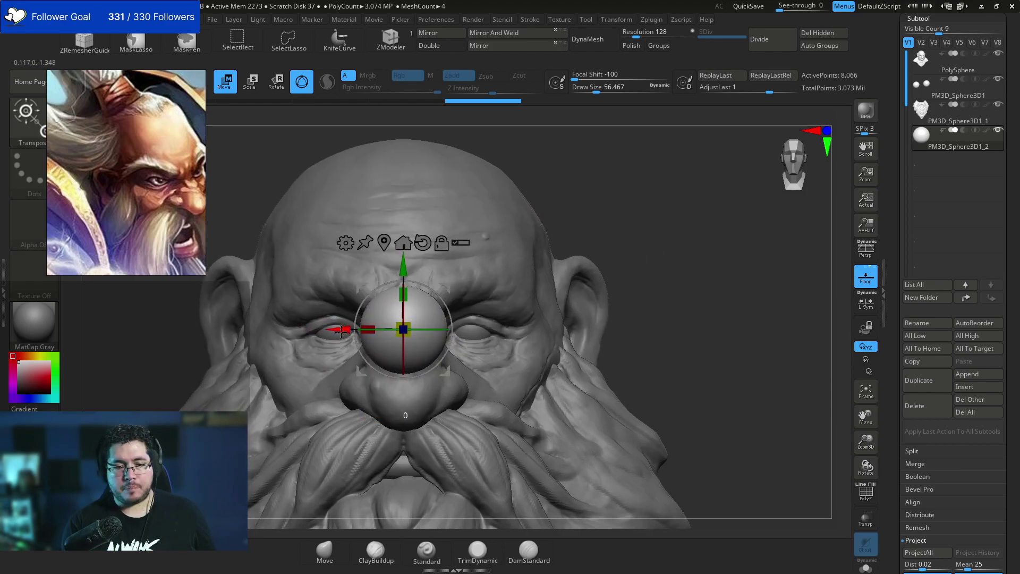
Move the small sphere sideways and up over the dwarf's left brow and fit it against the brow ridge.
{"action": "left_click_drag", "start_coordinate": [341, 330], "coordinate": [432, 330]}
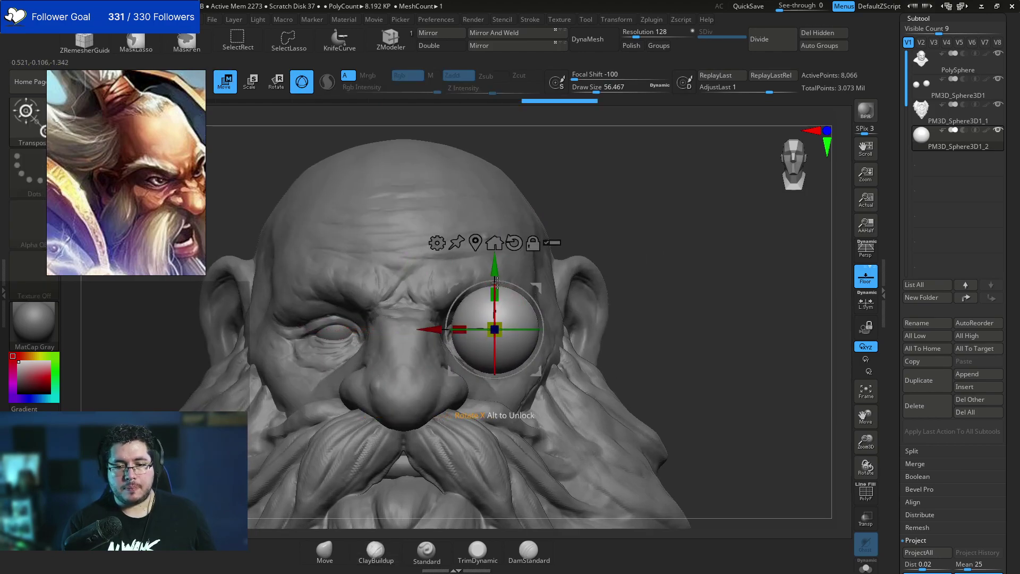
{"action": "left_click_drag", "start_coordinate": [495, 266], "coordinate": [495, 220]}
{"action": "left_click_drag", "start_coordinate": [494, 282], "coordinate": [402, 283]}
{"action": "key", "text": "q"}
{"action": "key", "text": "w"}
{"action": "key", "text": "q"}
{"action": "mouse_move", "coordinate": [740, 244]}
{"action": "left_mouse_down"}
{"action": "mouse_move", "coordinate": [633, 236]}
{"action": "mouse_move", "coordinate": [623, 248]}
{"action": "left_mouse_up"}
{"action": "left_click_drag", "start_coordinate": [406, 349], "coordinate": [403, 364]}
{"action": "key", "text": "w"}
{"action": "left_click_drag", "start_coordinate": [405, 283], "coordinate": [523, 284]}
{"action": "key", "text": "q"}
{"action": "left_click_drag", "start_coordinate": [729, 242], "coordinate": [727, 289], "text": "alt"}
Stretch the sphere along the left brow into an arched eyebrow shape with the Move brush at a draw size of about 167.
{"action": "key", "text": "b"}
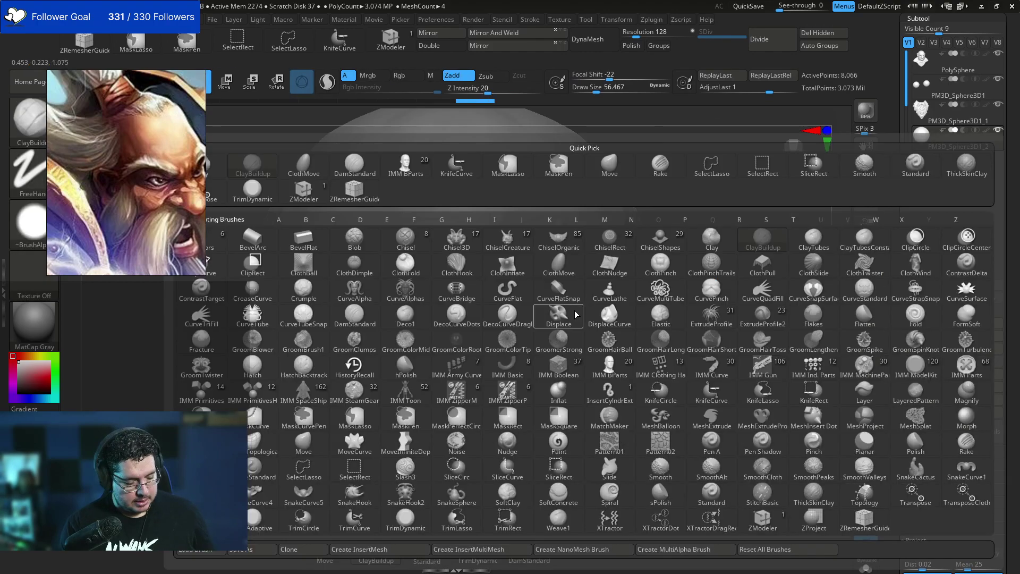
{"action": "key", "text": "m"}
{"action": "key", "text": "v"}
{"action": "key", "text": "space"}
{"action": "left_click_drag", "start_coordinate": [578, 295], "coordinate": [589, 292]}
{"action": "right_click_drag", "start_coordinate": [680, 284], "coordinate": [579, 265]}
{"action": "key", "text": "space"}
{"action": "mouse_move", "coordinate": [581, 266]}
{"action": "left_mouse_down"}
{"action": "mouse_move", "coordinate": [570, 268]}
{"action": "mouse_move", "coordinate": [652, 293]}
{"action": "left_mouse_up"}
{"action": "left_click_drag", "start_coordinate": [351, 346], "coordinate": [537, 307]}
{"action": "left_click_drag", "start_coordinate": [641, 304], "coordinate": [670, 320]}
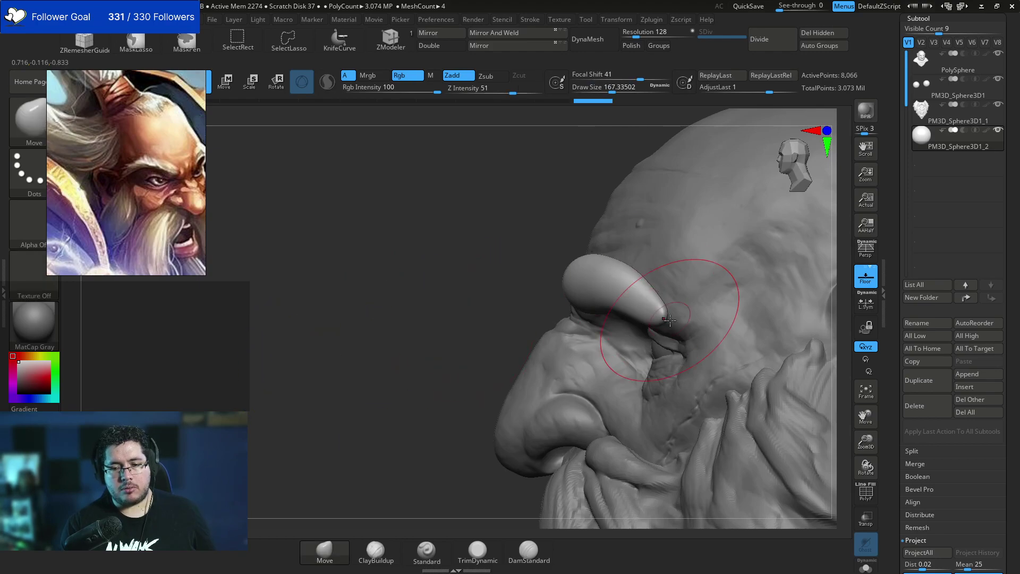
{"action": "left_click_drag", "start_coordinate": [455, 320], "coordinate": [537, 300], "text": "shift"}
Pull the eyebrow's inner end down toward the nose bridge and fit its outer side to the brow with Move at about 167.
{"action": "left_click_drag", "start_coordinate": [786, 277], "coordinate": [758, 267], "text": "alt"}
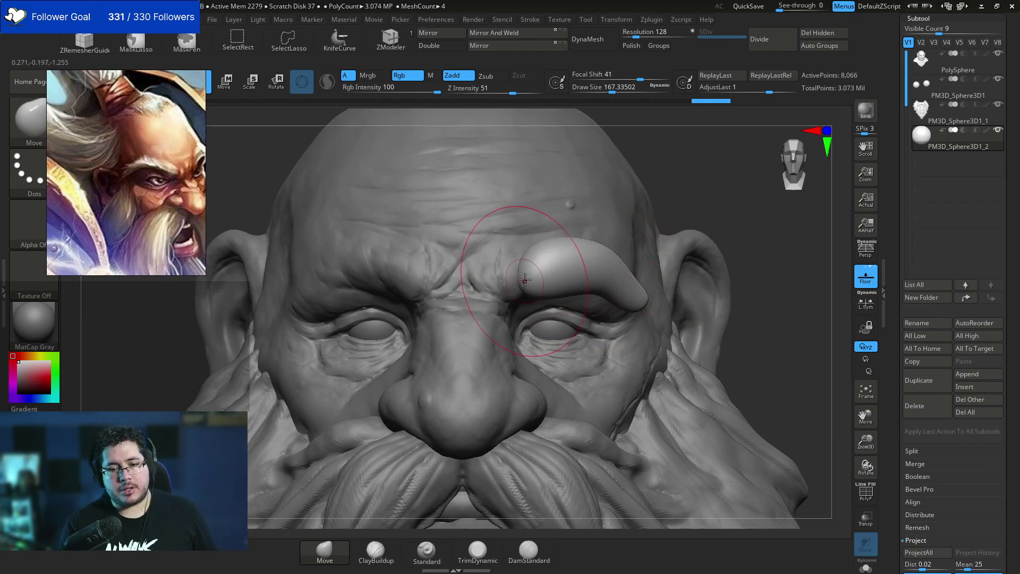
{"action": "mouse_move", "coordinate": [537, 274]}
{"action": "left_mouse_down"}
{"action": "mouse_move", "coordinate": [522, 284]}
{"action": "mouse_move", "coordinate": [526, 295]}
{"action": "left_mouse_up"}
{"action": "left_click_drag", "start_coordinate": [756, 247], "coordinate": [661, 260]}
{"action": "left_click_drag", "start_coordinate": [675, 310], "coordinate": [672, 303]}
{"action": "mouse_move", "coordinate": [410, 312]}
{"action": "left_mouse_down"}
{"action": "mouse_move", "coordinate": [388, 325]}
{"action": "mouse_move", "coordinate": [400, 362]}
{"action": "mouse_move", "coordinate": [627, 328]}
{"action": "left_mouse_up"}
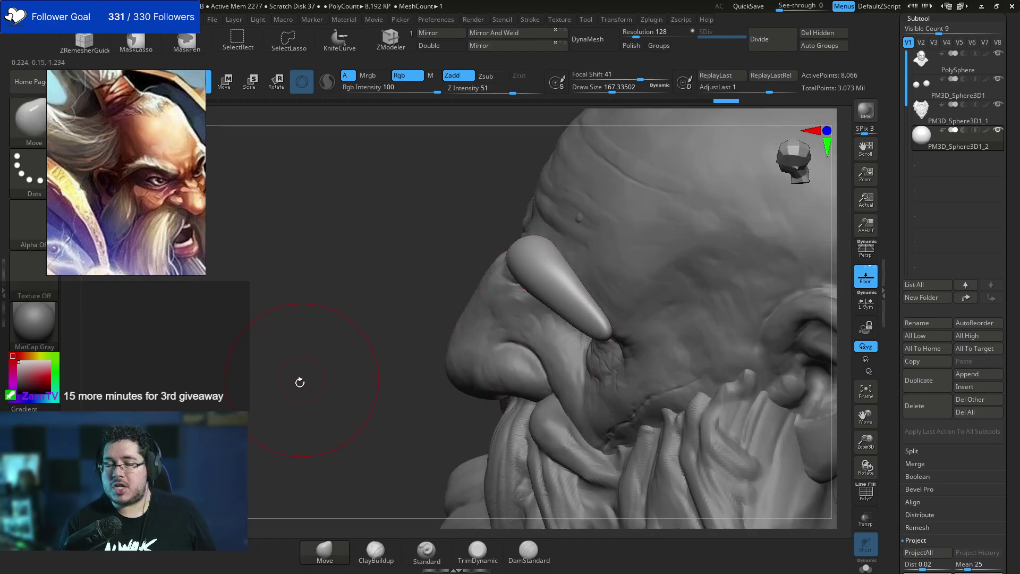
{"action": "left_click_drag", "start_coordinate": [299, 382], "coordinate": [391, 342], "text": "shift"}
Refine the eyebrow's contour and its fit to the brow ridge with the Move brush, starting at a draw size of about 83.
{"action": "key", "text": "space"}
{"action": "left_click_drag", "start_coordinate": [552, 301], "coordinate": [536, 302]}
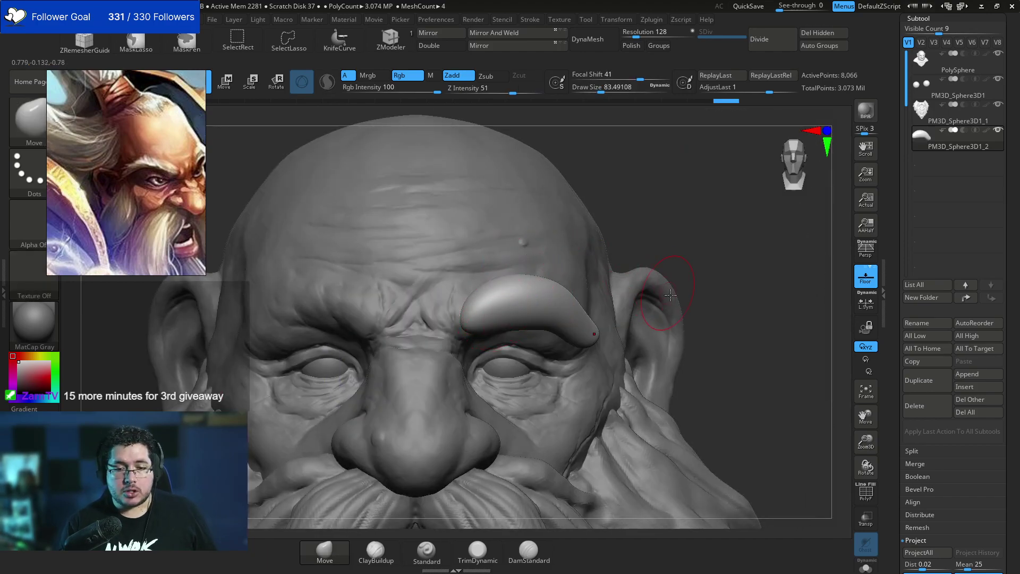
{"action": "mouse_move", "coordinate": [707, 270]}
{"action": "left_mouse_down"}
{"action": "mouse_move", "coordinate": [735, 253]}
{"action": "mouse_move", "coordinate": [676, 271]}
{"action": "left_mouse_up"}
{"action": "key", "text": "space"}
{"action": "mouse_move", "coordinate": [545, 303]}
{"action": "left_mouse_down"}
{"action": "mouse_move", "coordinate": [558, 305]}
{"action": "mouse_move", "coordinate": [522, 298]}
{"action": "left_mouse_up"}
{"action": "left_click_drag", "start_coordinate": [690, 234], "coordinate": [627, 281]}
{"action": "key", "text": "space"}
{"action": "mouse_move", "coordinate": [526, 291]}
{"action": "left_mouse_down"}
{"action": "mouse_move", "coordinate": [538, 291]}
{"action": "mouse_move", "coordinate": [532, 281]}
{"action": "left_mouse_up"}
{"action": "mouse_move", "coordinate": [435, 307]}
{"action": "left_mouse_down", "text": "shift"}
{"action": "mouse_move", "coordinate": [513, 298]}
{"action": "mouse_move", "coordinate": [524, 274]}
{"action": "left_mouse_up", "text": "shift"}
Adjust the eyebrow's overall arch with the Move brush at draw sizes of about 268 and 90.
{"action": "key", "text": "space"}
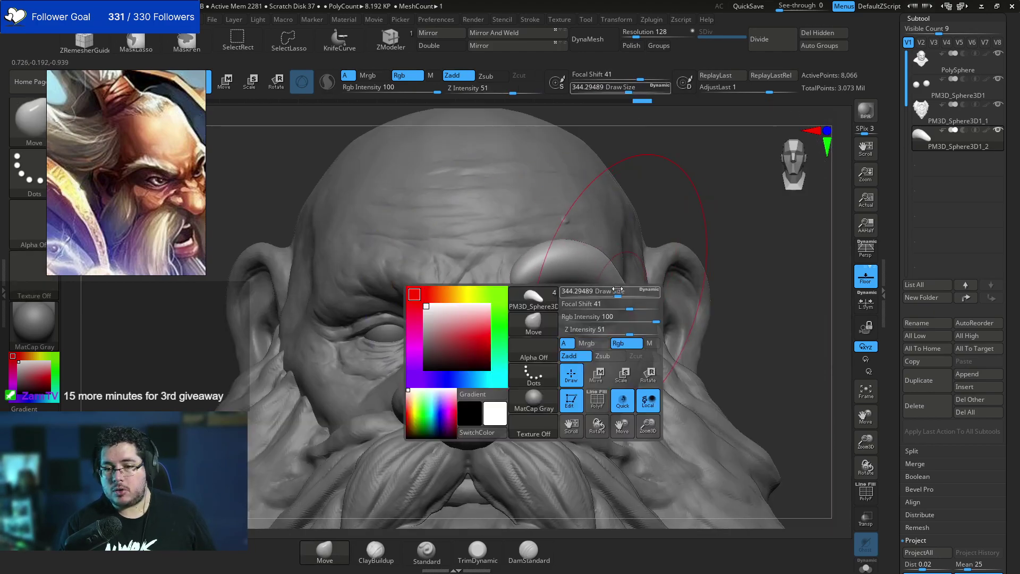
{"action": "left_click_drag", "start_coordinate": [617, 289], "coordinate": [611, 289]}
{"action": "key", "text": "space"}
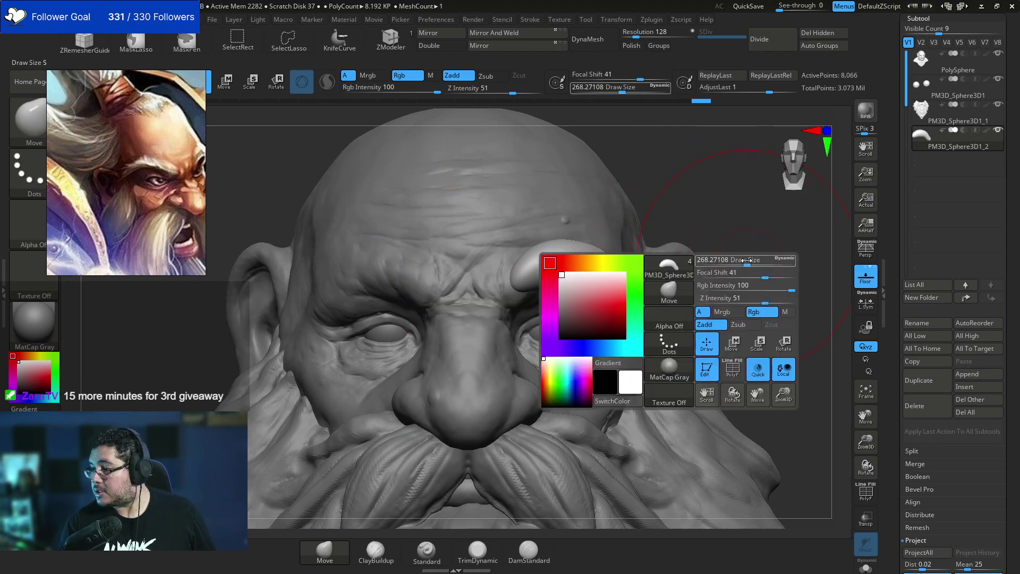
{"action": "left_click_drag", "start_coordinate": [721, 260], "coordinate": [711, 260]}
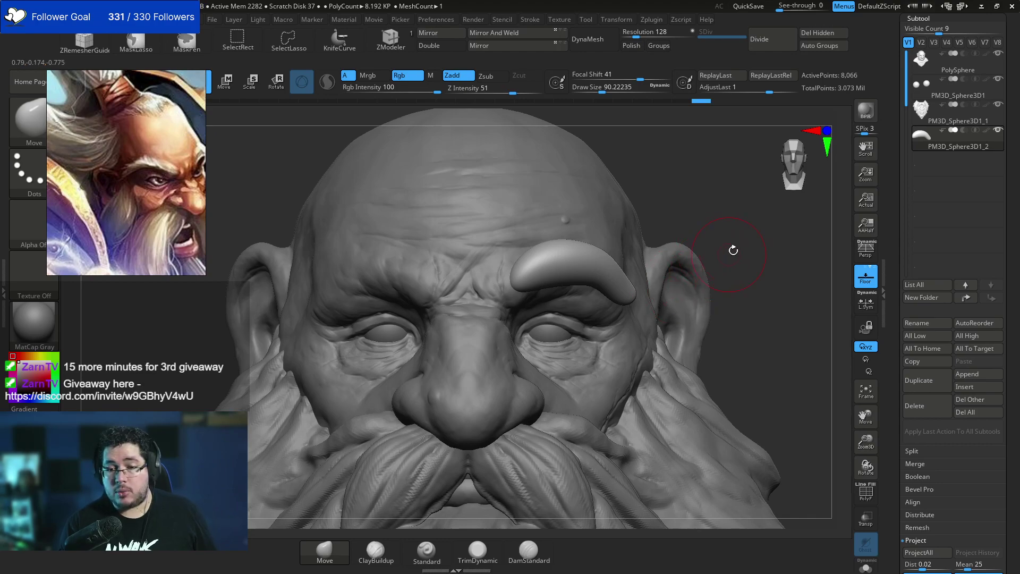
{"action": "left_click_drag", "start_coordinate": [733, 249], "coordinate": [649, 233]}
{"action": "left_click_drag", "start_coordinate": [334, 383], "coordinate": [342, 353], "text": "shift"}
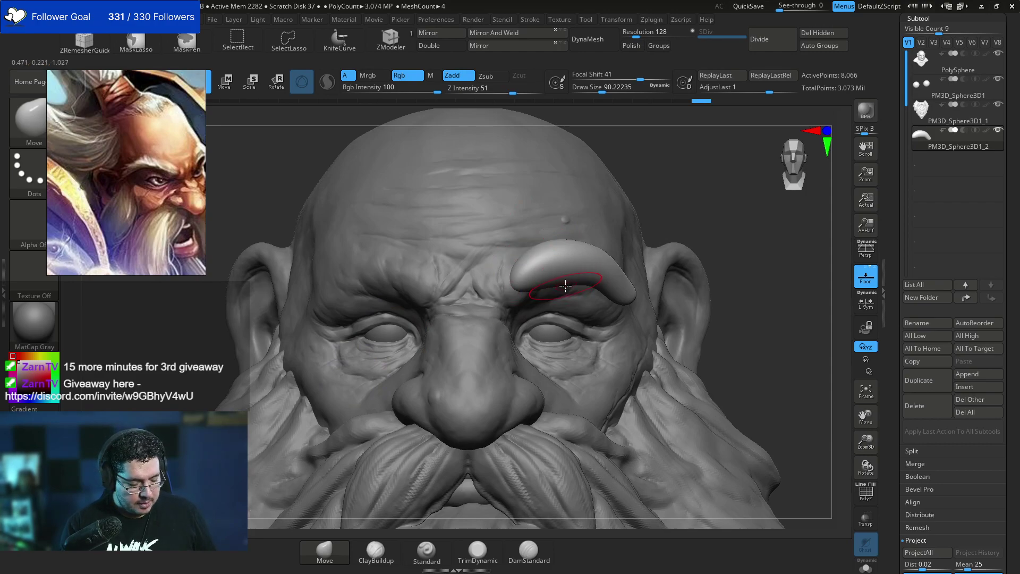
{"action": "key", "text": "b"}
{"action": "key", "text": "c"}
{"action": "key", "text": "b"}
{"action": "key", "text": "space"}
{"action": "key", "text": "s"}
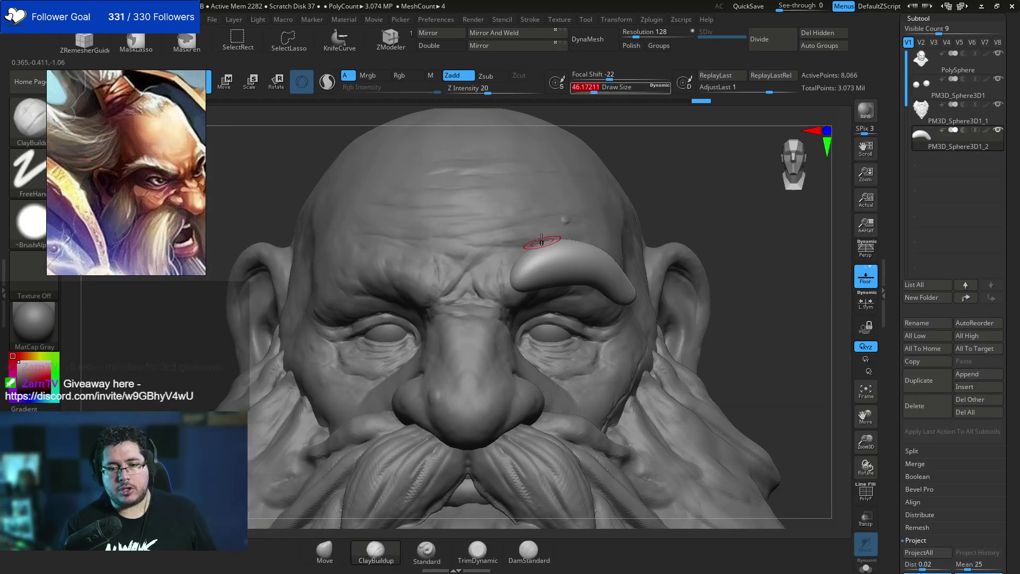
{"action": "left_click", "coordinate": [525, 259]}
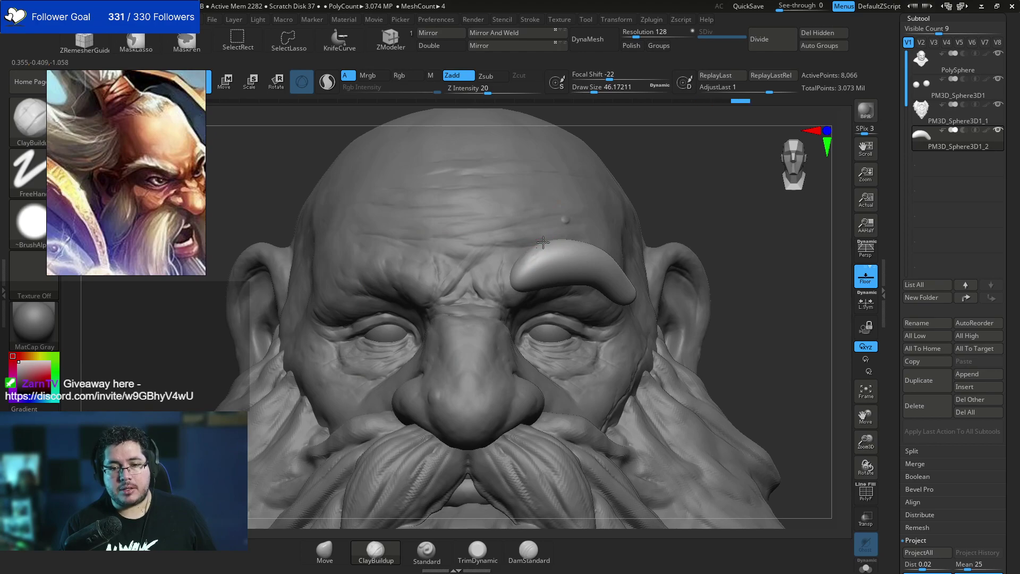
Pull pointed hair tufts up from the eyebrow's upper edge with SnakeHook at draw sizes of about 68 and 49.
{"action": "key", "text": "b"}
{"action": "key", "text": "s"}
{"action": "key", "text": "h"}
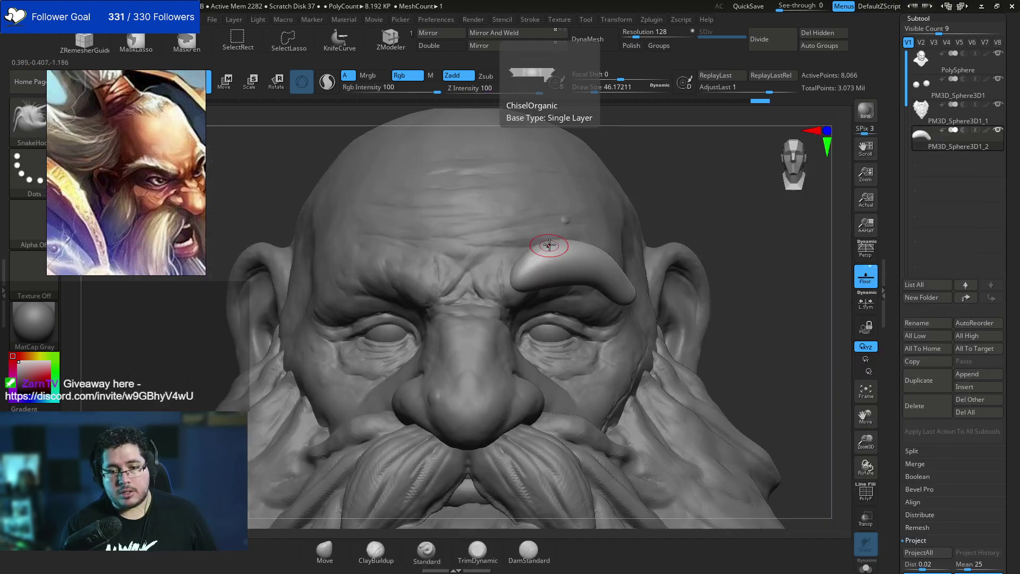
{"action": "key", "text": "space"}
{"action": "mouse_move", "coordinate": [551, 253]}
{"action": "left_mouse_down"}
{"action": "mouse_move", "coordinate": [564, 254]}
{"action": "mouse_move", "coordinate": [557, 240]}
{"action": "left_mouse_up"}
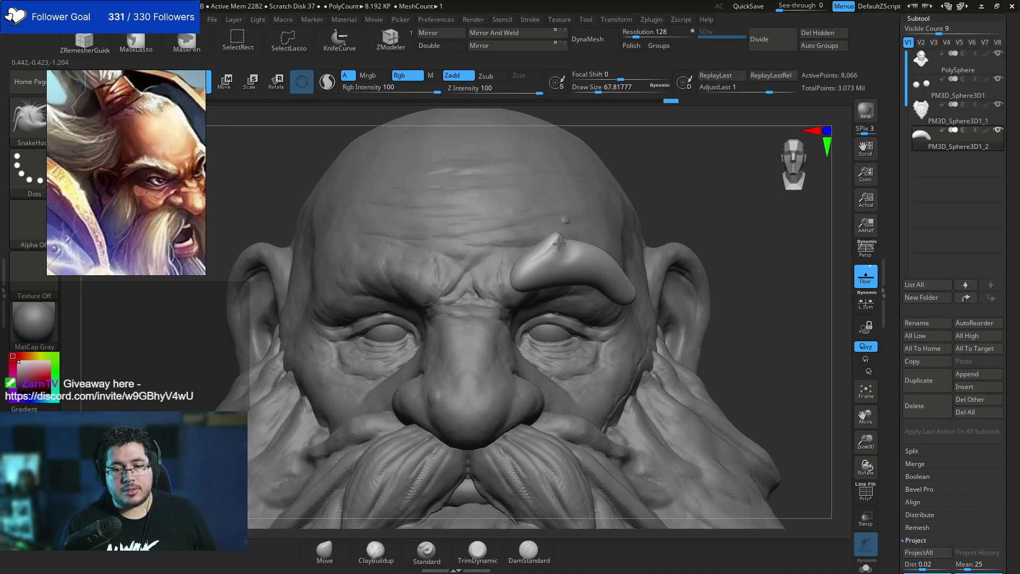
{"action": "key", "text": "bracketleft"}
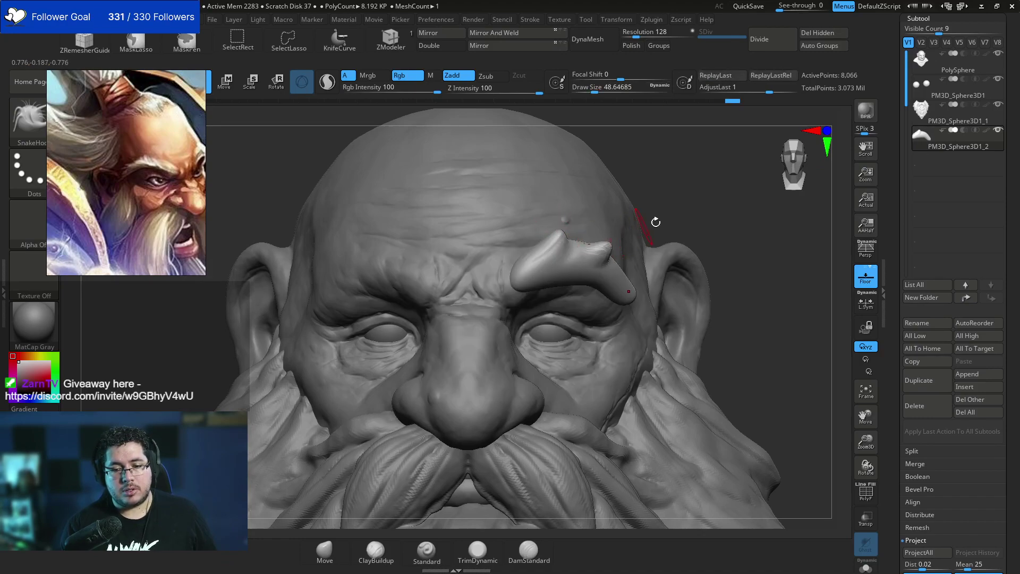
Pull further tufts out of the eyebrow's outer half with SnakeHook, reducing the draw size to about 29.
{"action": "left_click_drag", "start_coordinate": [656, 222], "coordinate": [536, 249]}
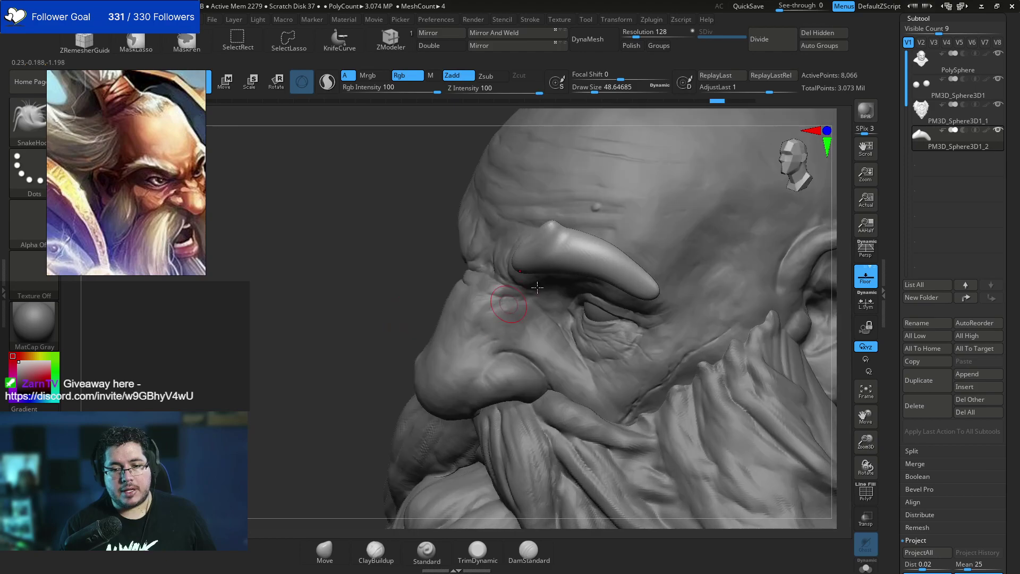
{"action": "key", "text": "space"}
{"action": "left_click_drag", "start_coordinate": [547, 287], "coordinate": [561, 287]}
{"action": "mouse_move", "coordinate": [601, 244]}
{"action": "left_mouse_down"}
{"action": "mouse_move", "coordinate": [616, 250]}
{"action": "mouse_move", "coordinate": [608, 239]}
{"action": "left_mouse_up"}
{"action": "key", "text": "space"}
{"action": "left_click_drag", "start_coordinate": [664, 264], "coordinate": [645, 265]}
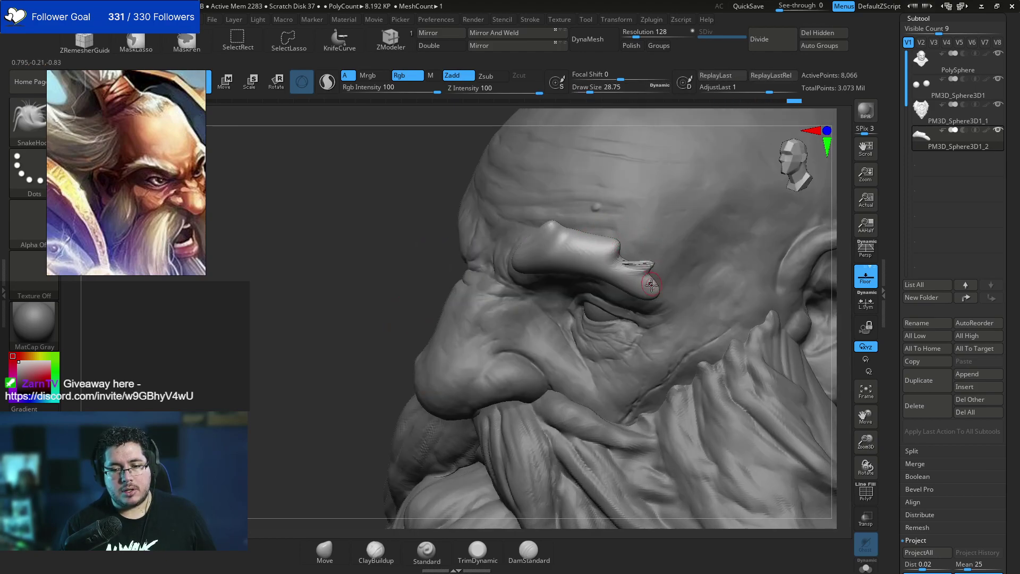
{"action": "left_click_drag", "start_coordinate": [344, 371], "coordinate": [729, 198]}
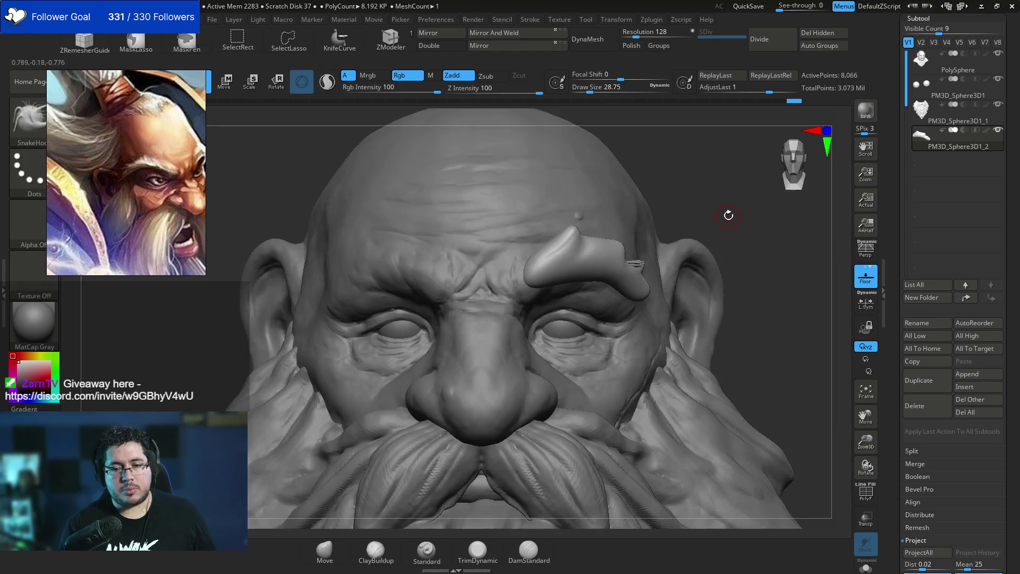
Pull pointed hair tufts out of the eyebrow's outer tip, inner end and upper edge with SnakeHook at a draw size of about 29.
{"action": "mouse_move", "coordinate": [710, 205]}
{"action": "left_mouse_down"}
{"action": "mouse_move", "coordinate": [635, 281]}
{"action": "mouse_move", "coordinate": [662, 259]}
{"action": "left_mouse_up"}
{"action": "key", "text": "ctrl+z"}
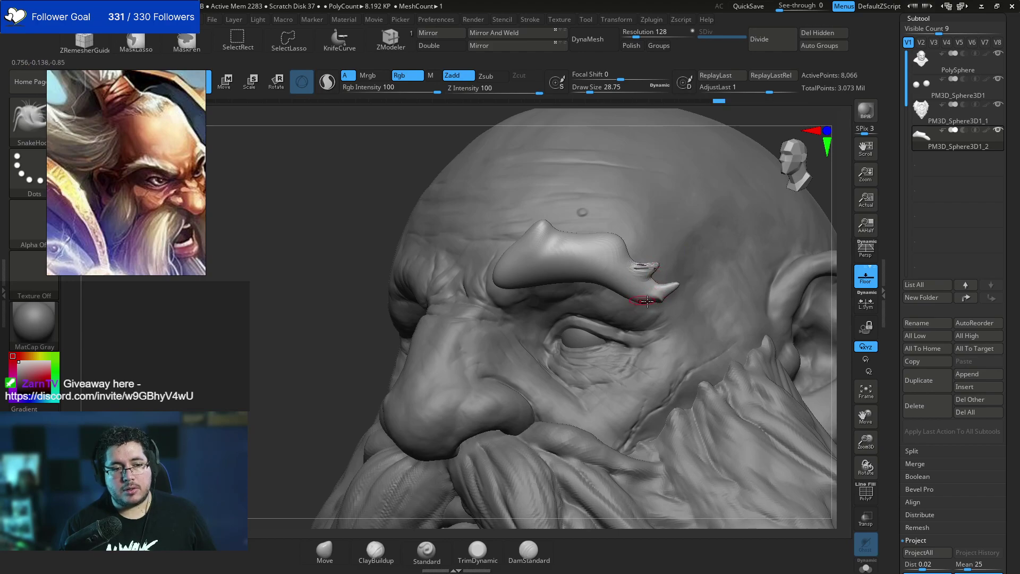
{"action": "left_click_drag", "start_coordinate": [405, 270], "coordinate": [509, 265]}
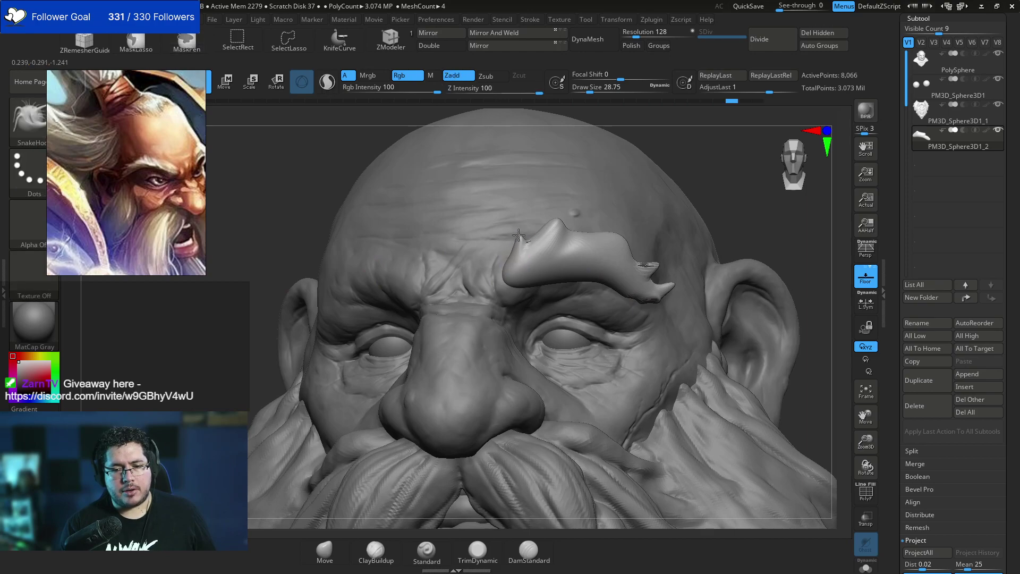
{"action": "left_click_drag", "start_coordinate": [765, 212], "coordinate": [664, 202]}
{"action": "left_click_drag", "start_coordinate": [631, 246], "coordinate": [640, 231]}
{"action": "mouse_move", "coordinate": [361, 348]}
{"action": "left_mouse_down"}
{"action": "mouse_move", "coordinate": [298, 355]}
{"action": "mouse_move", "coordinate": [751, 185]}
{"action": "left_mouse_up"}
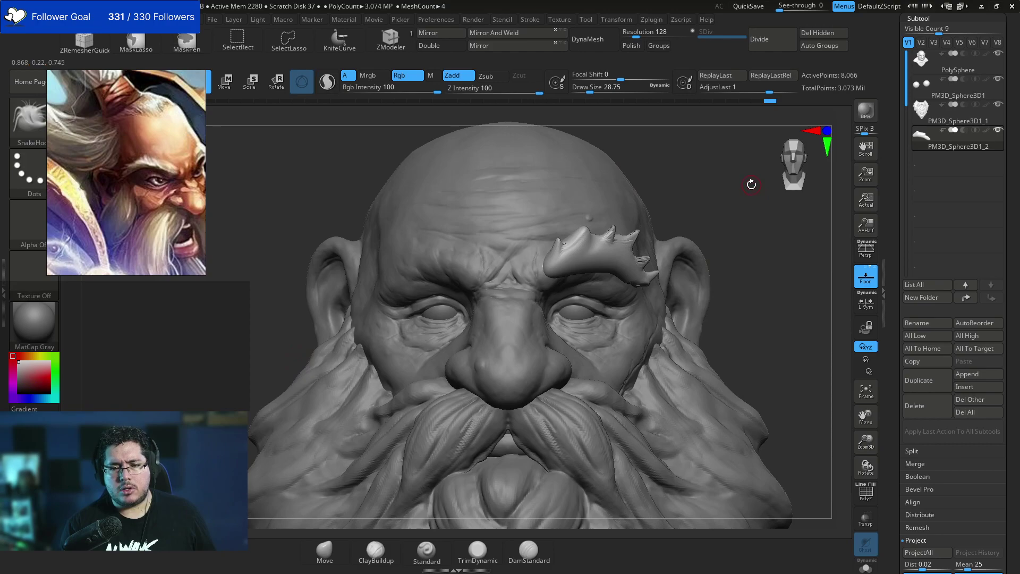
{"action": "left_click", "coordinate": [957, 148]}
Switch to Chrome and search Google for "3d coAT".
{"action": "left_click_drag", "start_coordinate": [1017, 6], "coordinate": [555, 2]}
{"action": "left_click", "coordinate": [532, 24]}
{"action": "type", "text": "3d co"}
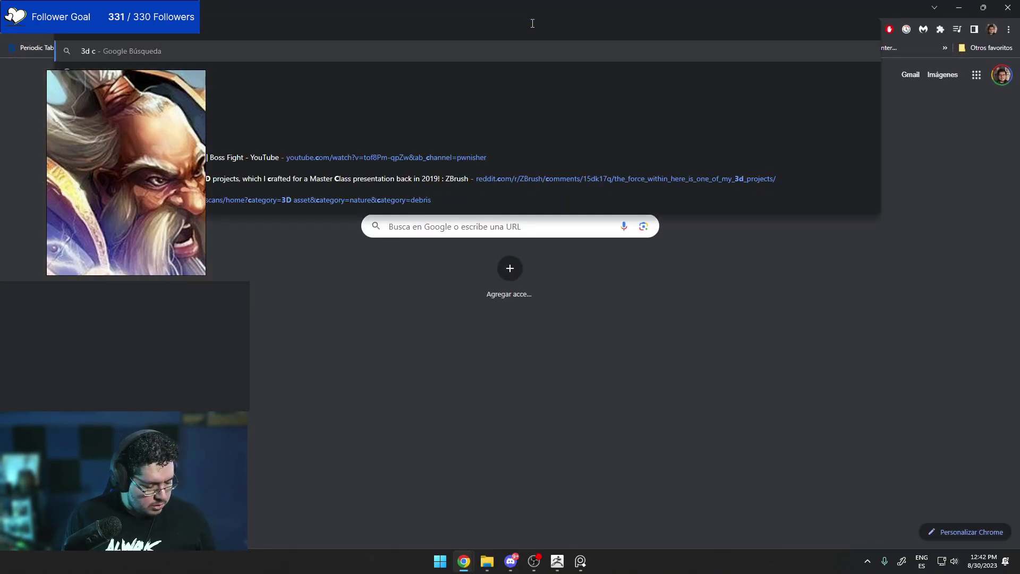
{"action": "left_click", "coordinate": [348, 91]}
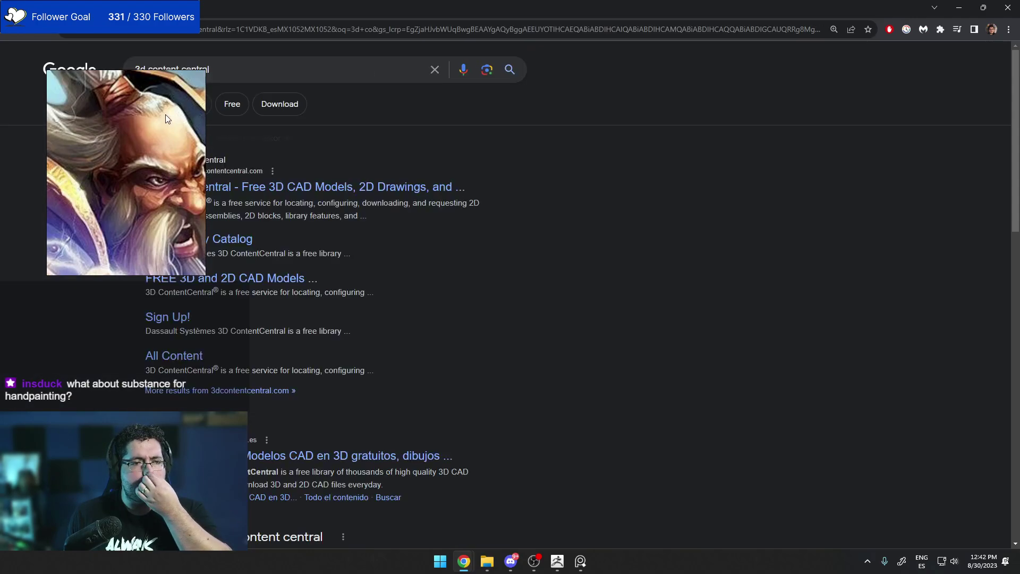
{"action": "left_click_drag", "start_coordinate": [225, 71], "coordinate": [152, 78]}
{"action": "type", "text": "oA"}
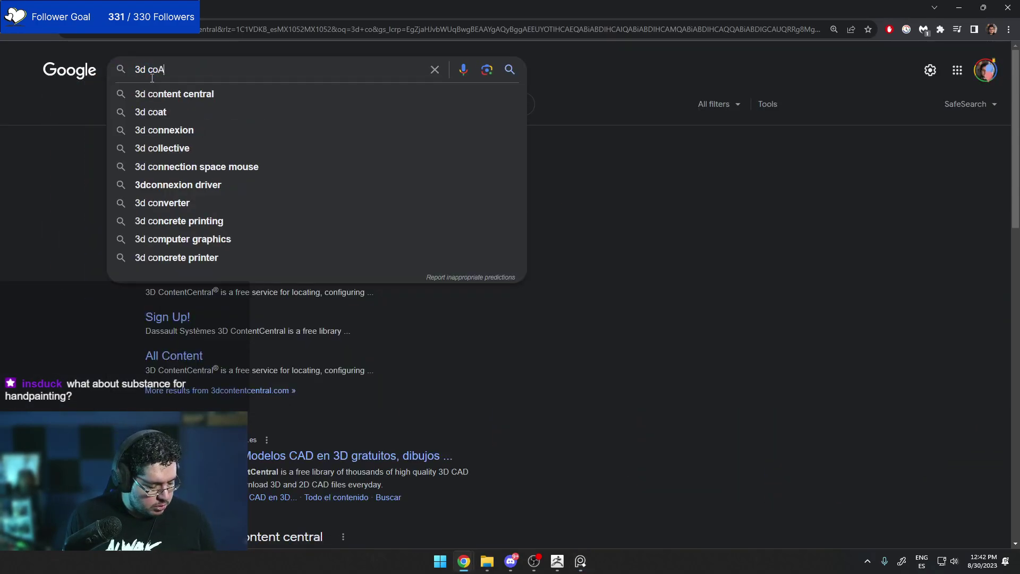
{"action": "type", "text": "T"}
{"action": "key", "text": "Return"}
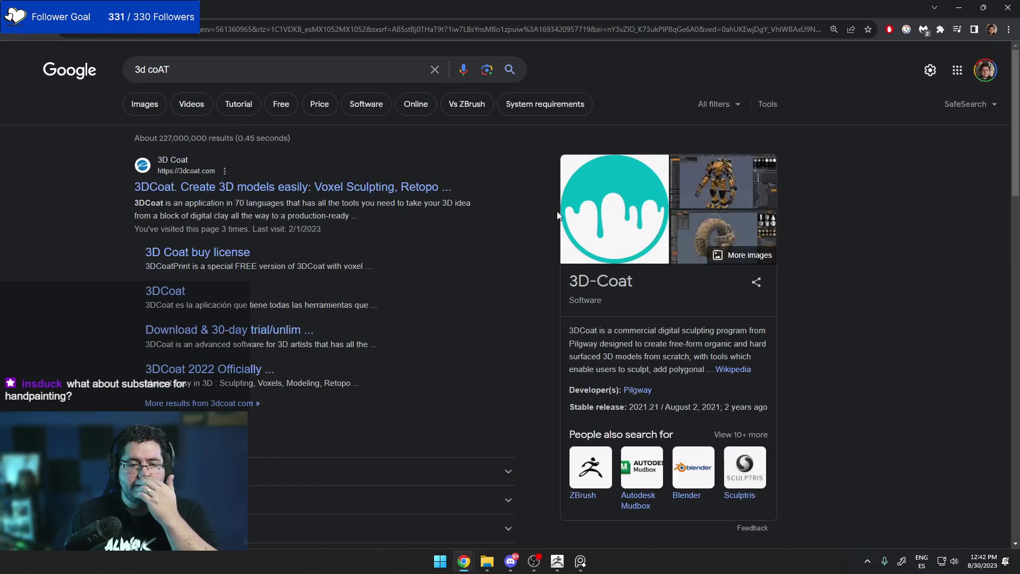
Open the 3DCoat website's download page and read the terms of the 30-day trial and unlimited learning mode.
{"action": "left_click", "coordinate": [428, 187]}
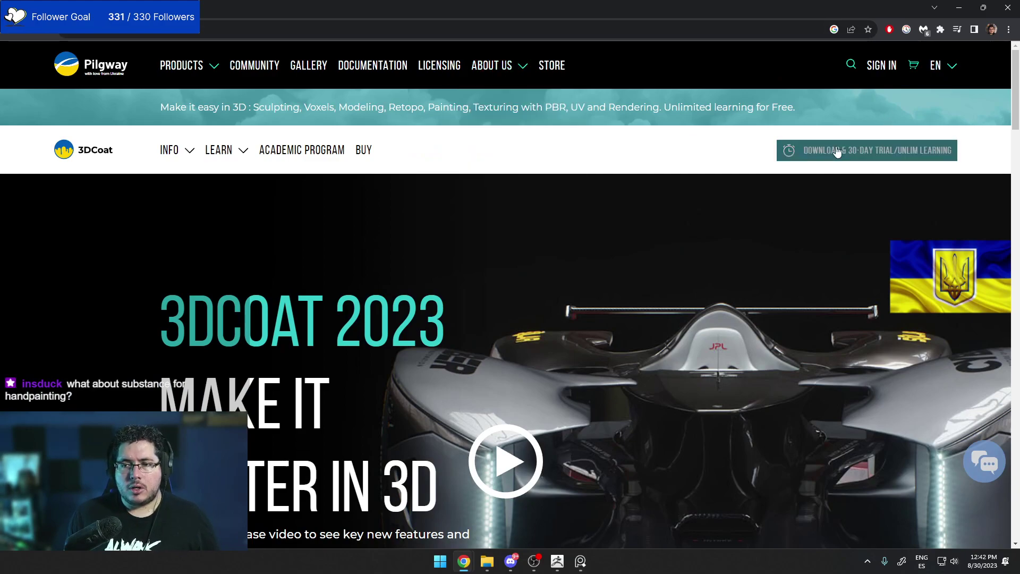
{"action": "mouse_move", "coordinate": [484, 69]}
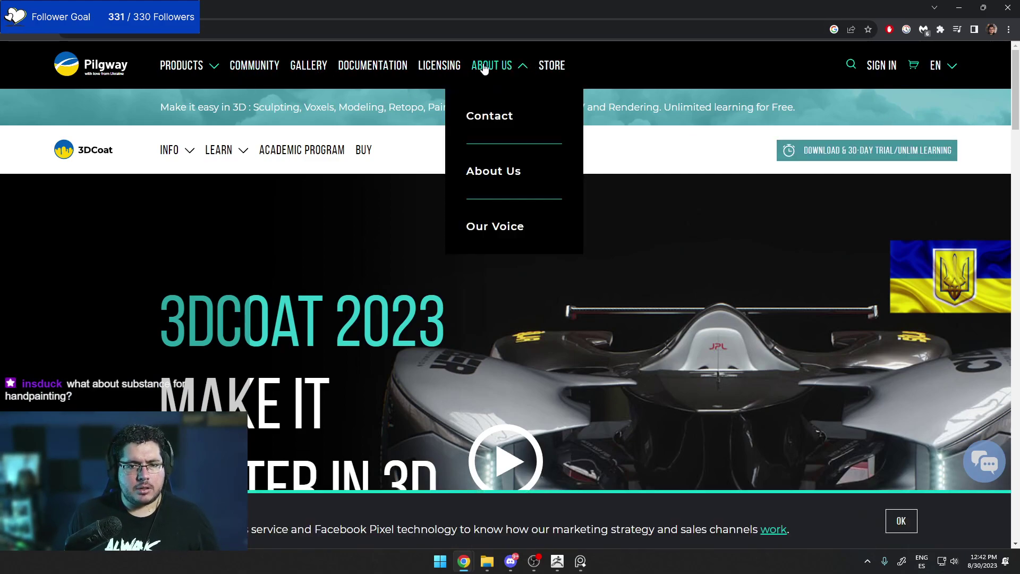
{"action": "scroll", "coordinate": [464, 251], "scroll_direction": "down", "scroll_amount": 5}
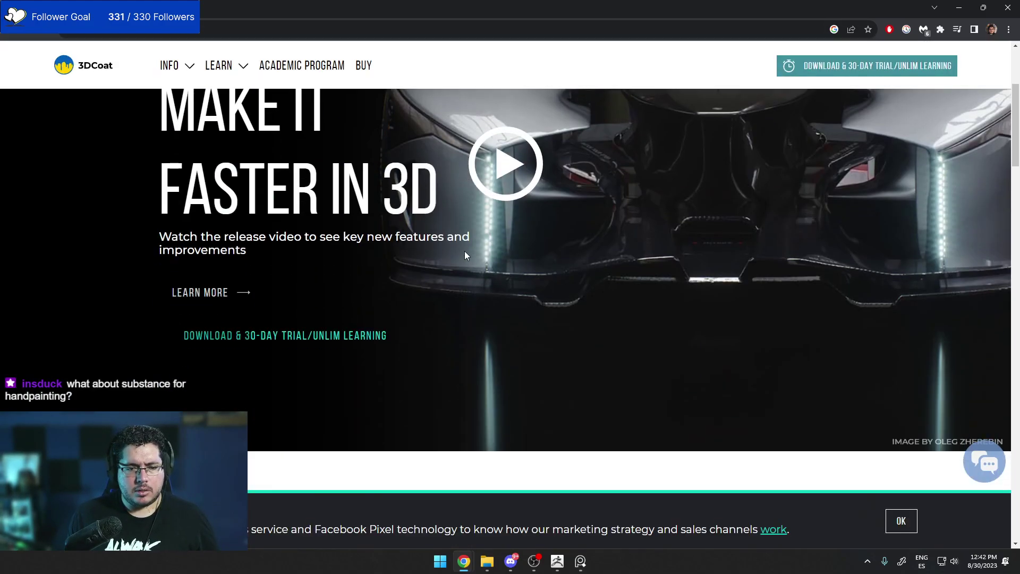
{"action": "scroll", "coordinate": [770, 207], "scroll_direction": "up", "scroll_amount": 5}
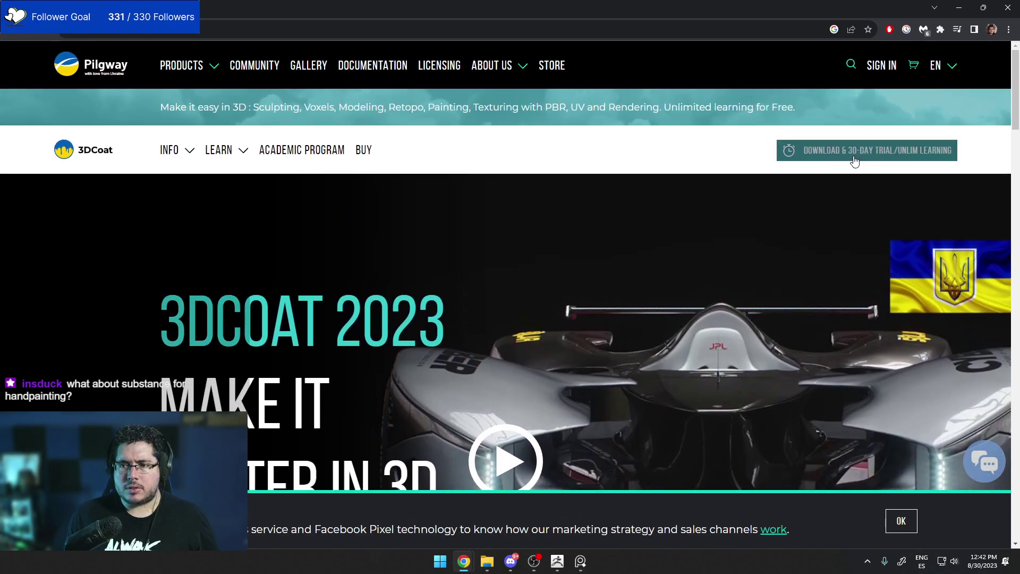
{"action": "left_click", "coordinate": [859, 153]}
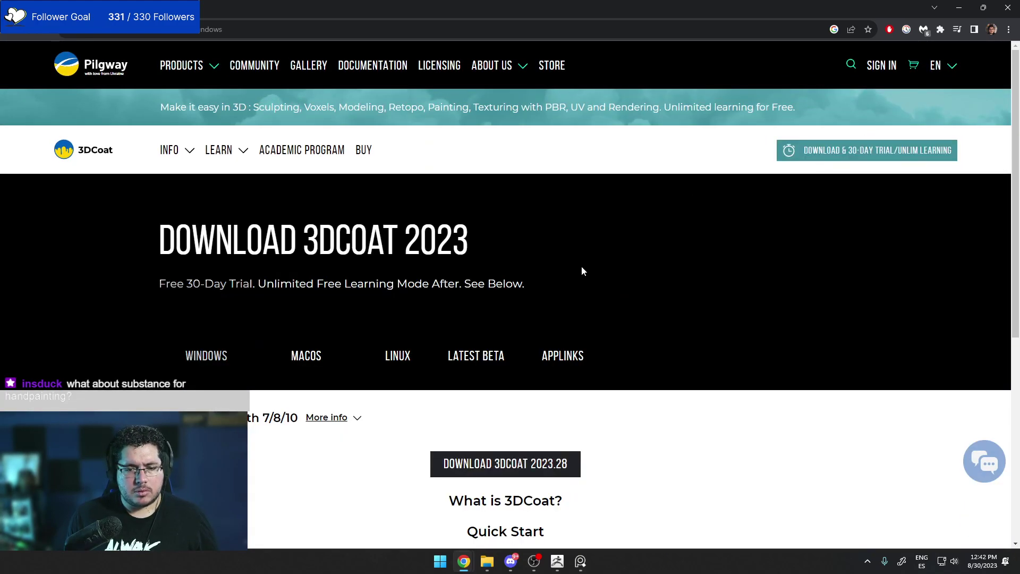
{"action": "scroll", "coordinate": [582, 267], "scroll_direction": "down", "scroll_amount": 5}
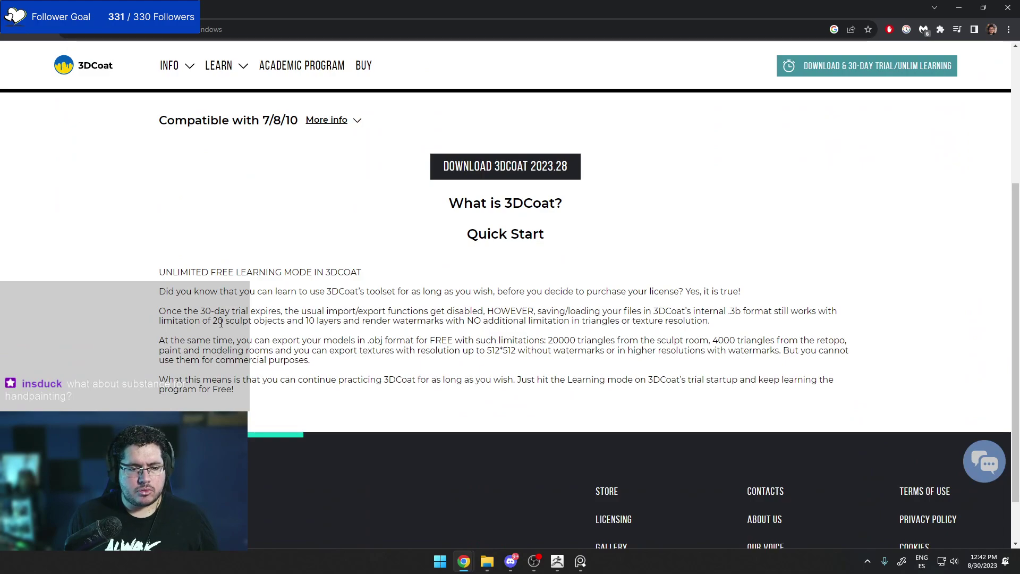
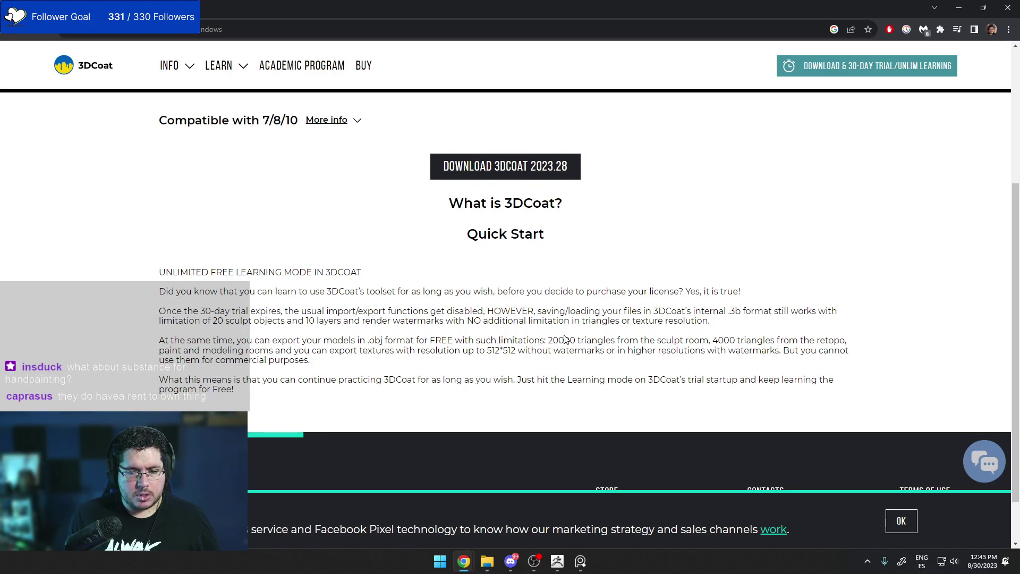
{"action": "left_click_drag", "start_coordinate": [495, 350], "coordinate": [549, 351]}
{"action": "left_click", "coordinate": [508, 348]}
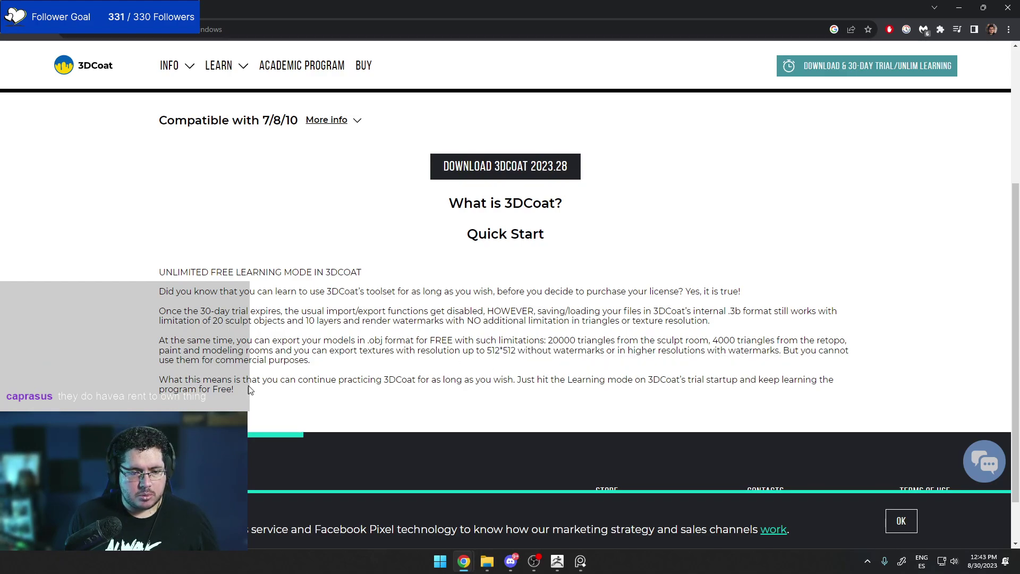
{"action": "scroll", "coordinate": [439, 365], "scroll_direction": "down", "scroll_amount": 1}
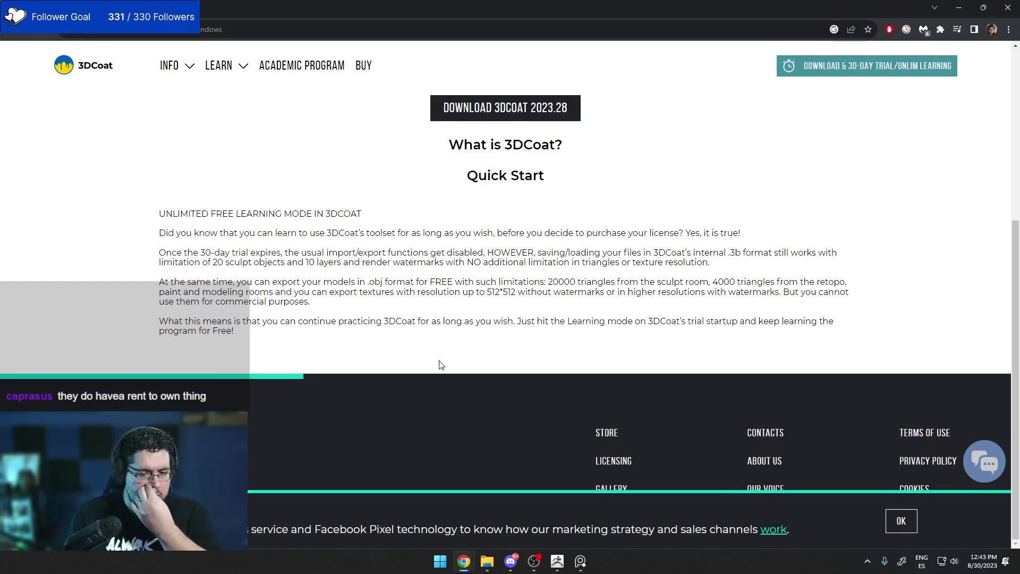
Check the licensing page and open the store's rent-to-own offers for individuals.
{"action": "left_click", "coordinate": [624, 461]}
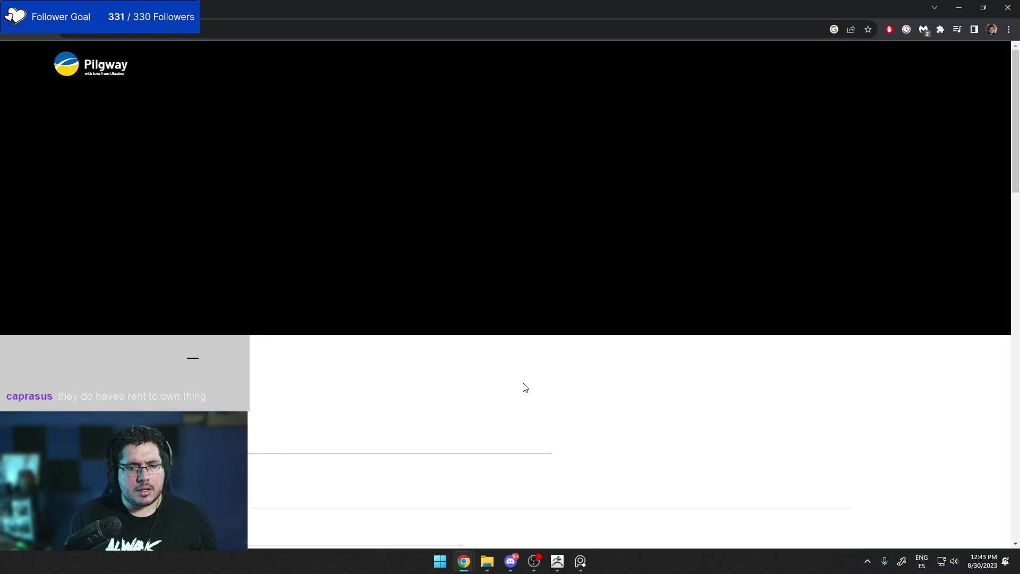
{"action": "scroll", "coordinate": [530, 383], "scroll_direction": "down", "scroll_amount": 3}
{"action": "scroll", "coordinate": [530, 382], "scroll_direction": "up", "scroll_amount": 3}
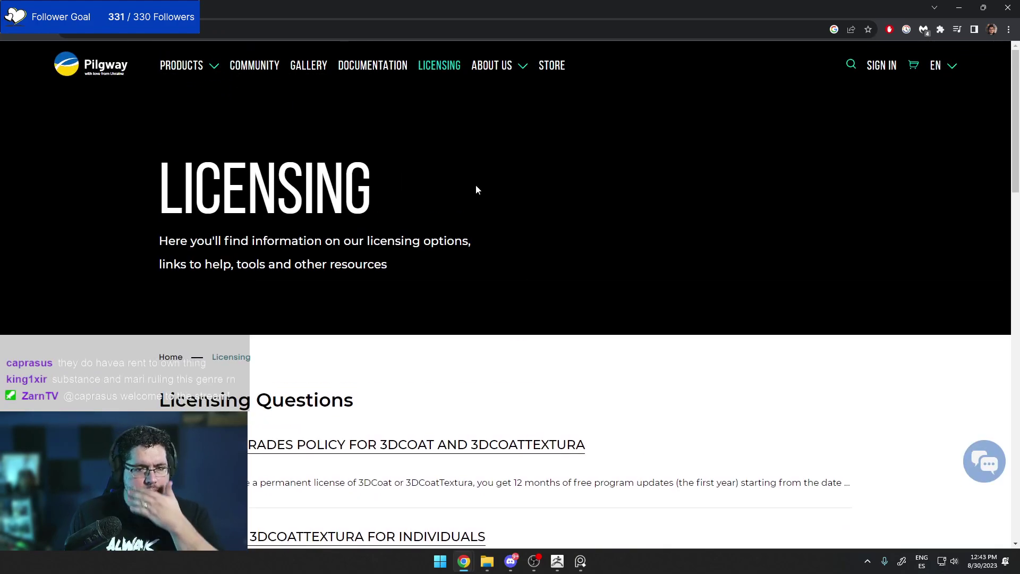
{"action": "mouse_move", "coordinate": [218, 68]}
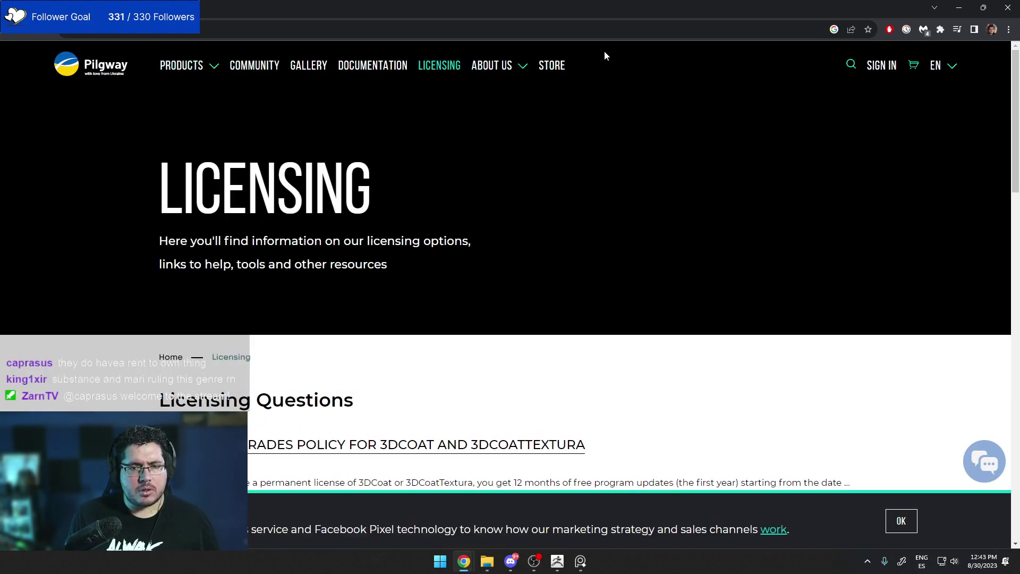
{"action": "left_click", "coordinate": [560, 65]}
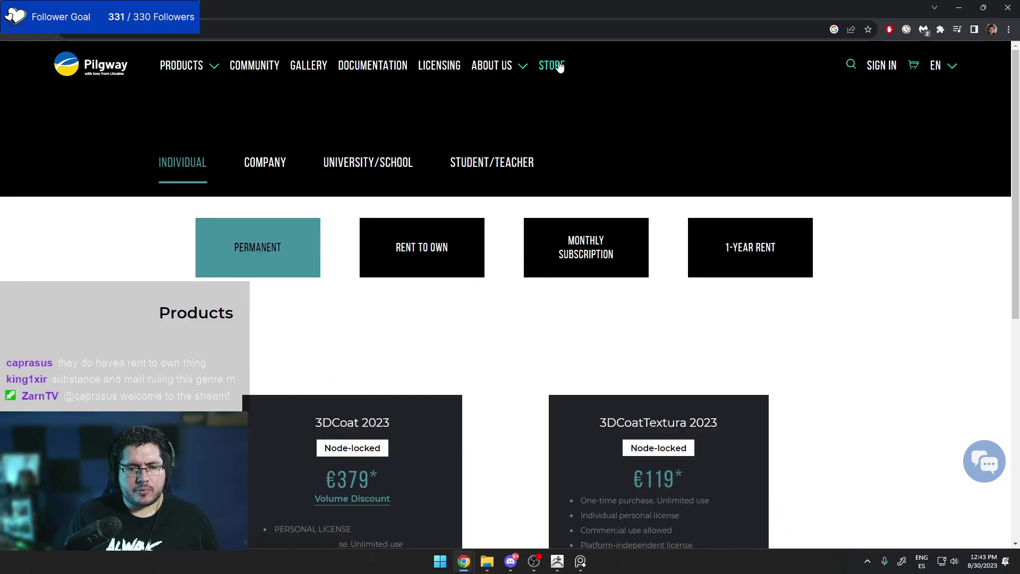
{"action": "scroll", "coordinate": [512, 223], "scroll_direction": "down", "scroll_amount": 3}
{"action": "left_click", "coordinate": [444, 111]}
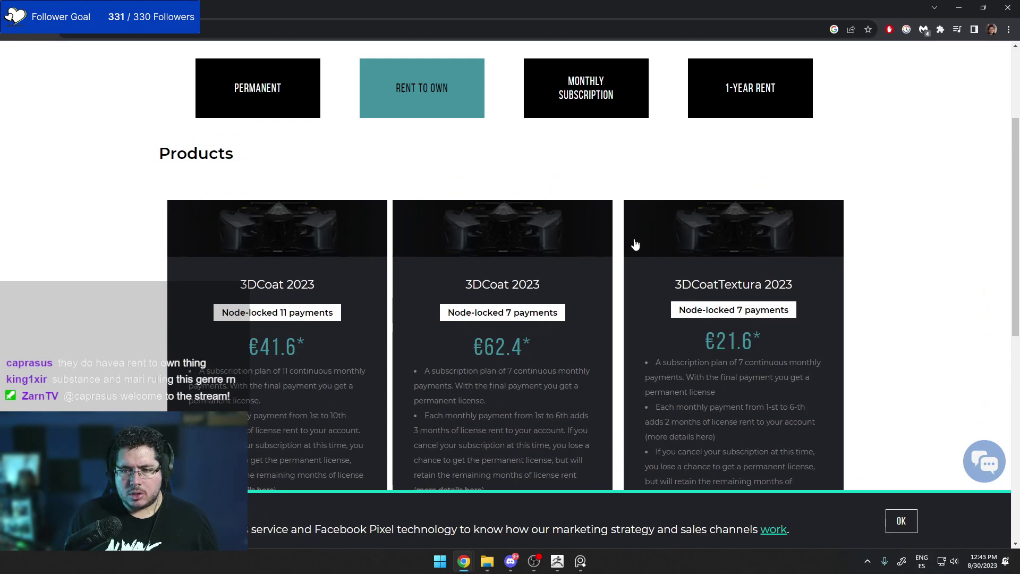
Examine the prices, payment terms and upgrade conditions of the 3DCoat and 3DCoatTextura rent-to-own plans.
{"action": "scroll", "coordinate": [635, 243], "scroll_direction": "down", "scroll_amount": 1}
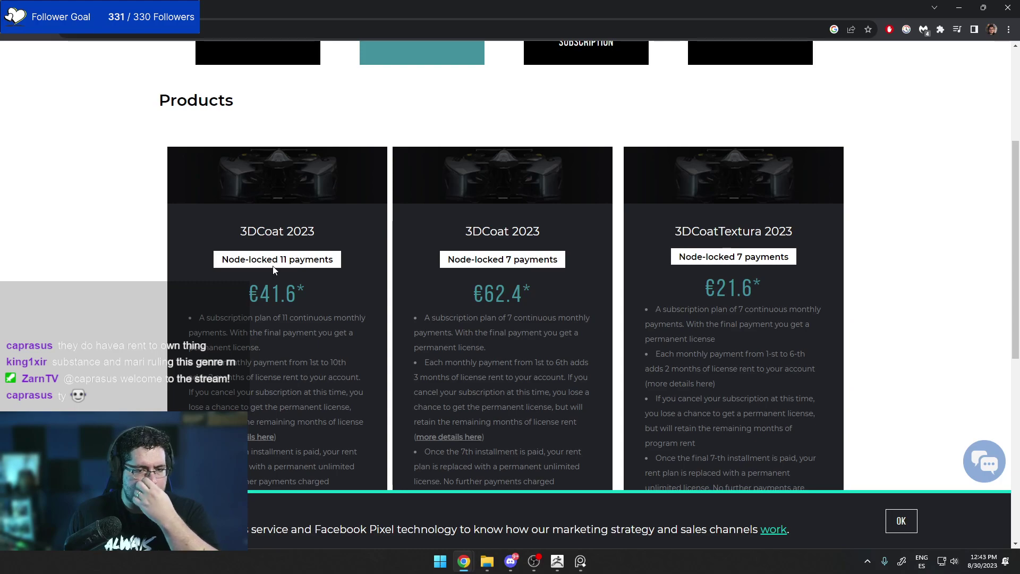
{"action": "scroll", "coordinate": [282, 250], "scroll_direction": "down", "scroll_amount": 1}
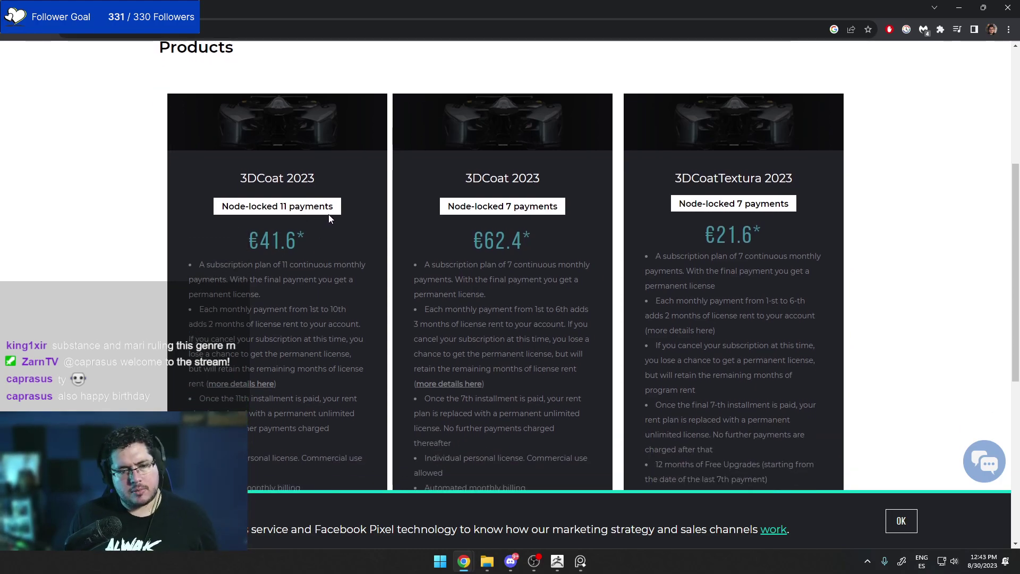
{"action": "scroll", "coordinate": [329, 215], "scroll_direction": "down", "scroll_amount": 4}
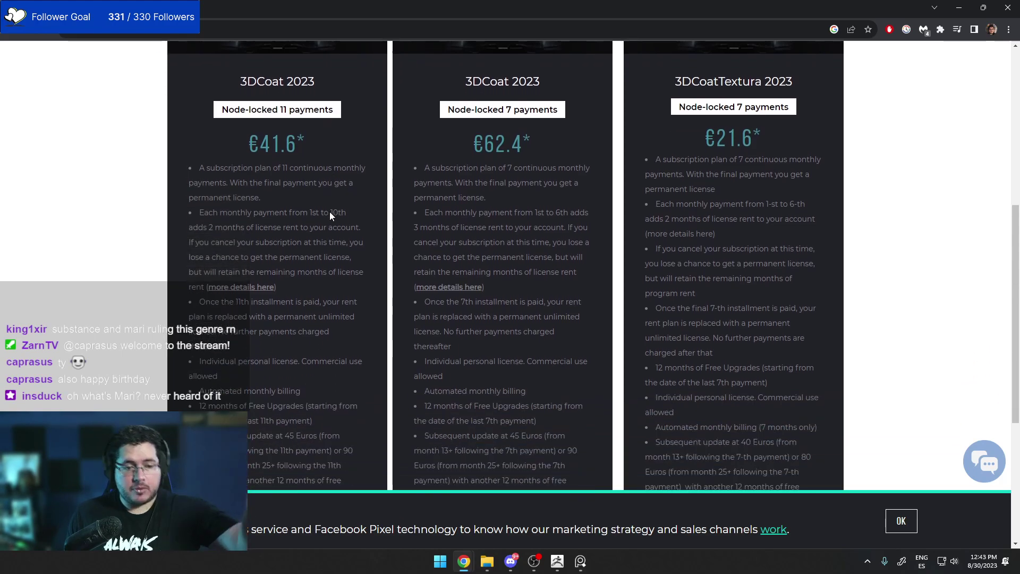
{"action": "scroll", "coordinate": [333, 214], "scroll_direction": "down", "scroll_amount": 1}
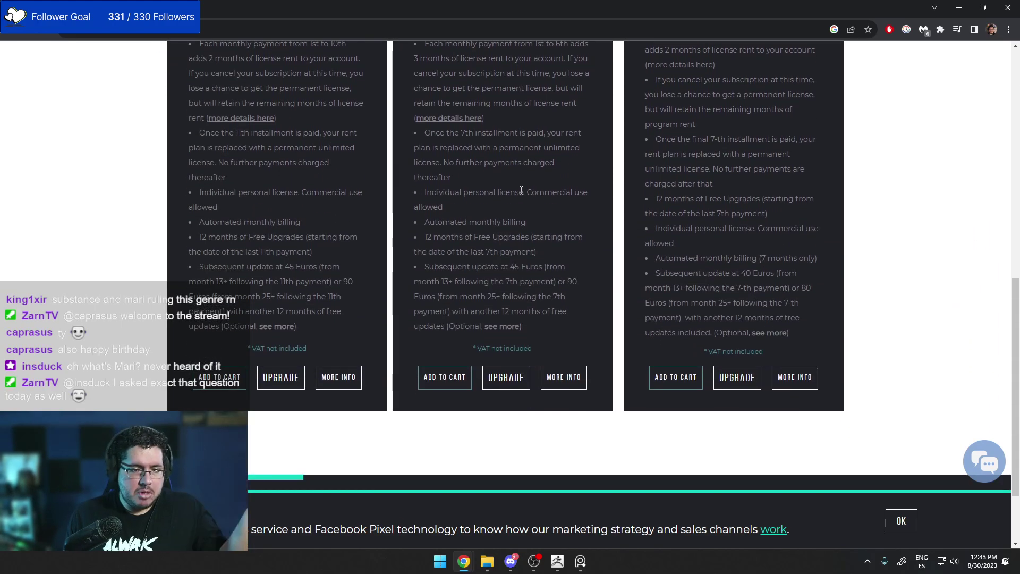
{"action": "scroll", "coordinate": [352, 197], "scroll_direction": "up", "scroll_amount": 2}
{"action": "scroll", "coordinate": [333, 204], "scroll_direction": "up", "scroll_amount": 3}
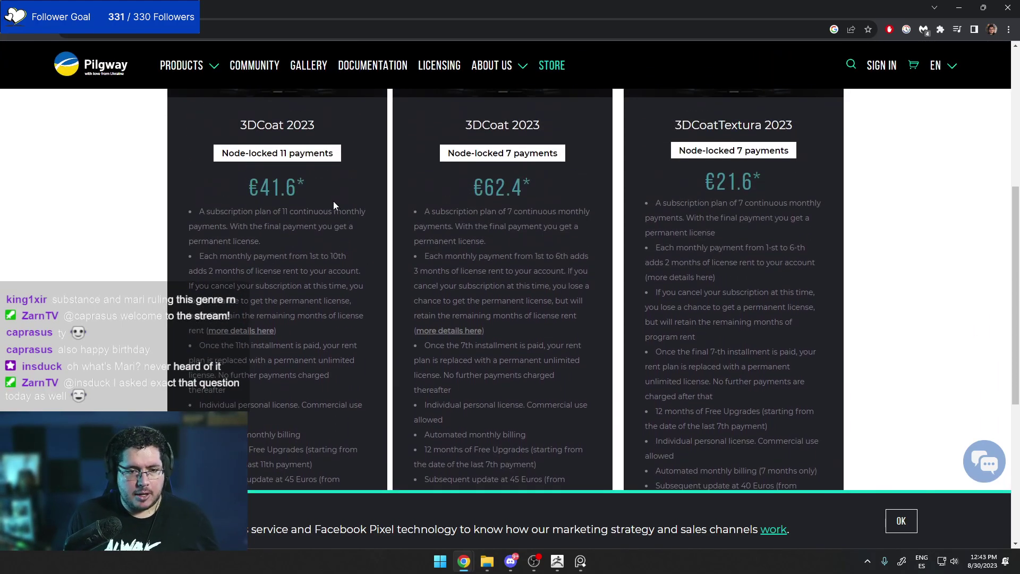
{"action": "scroll", "coordinate": [333, 205], "scroll_direction": "down", "scroll_amount": 3}
{"action": "scroll", "coordinate": [229, 214], "scroll_direction": "down", "scroll_amount": 1}
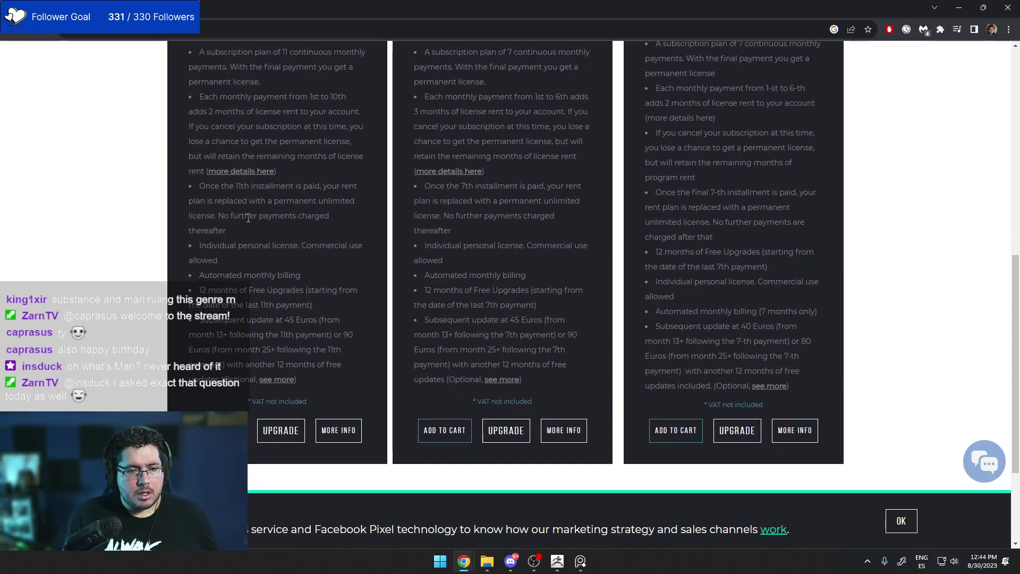
Return to ZBrush, convert the eyebrow to a DynaMesh and raise its DynaMesh resolution to 552.
{"action": "left_click", "coordinate": [959, 8]}
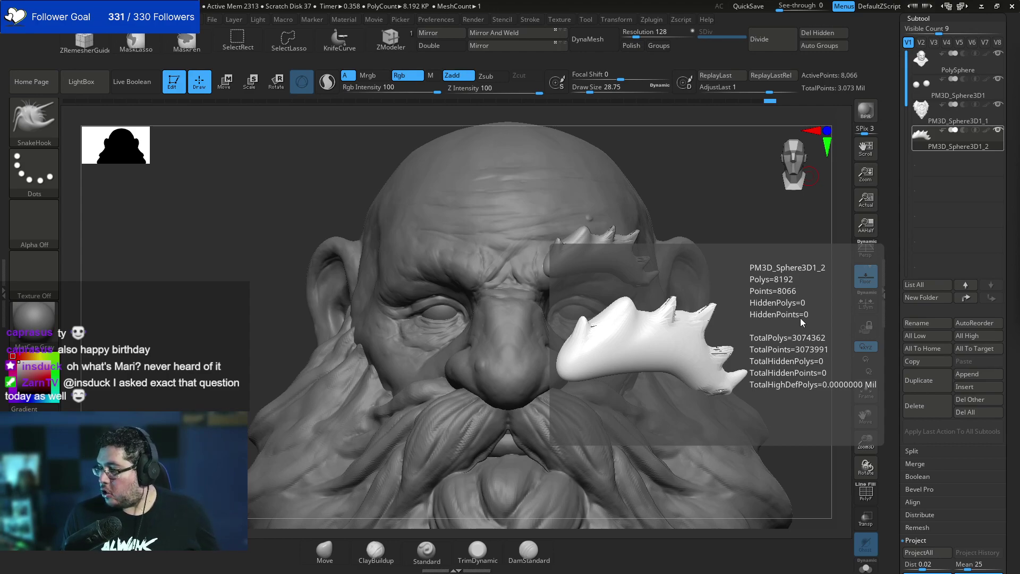
{"action": "left_click_drag", "start_coordinate": [712, 226], "coordinate": [764, 238]}
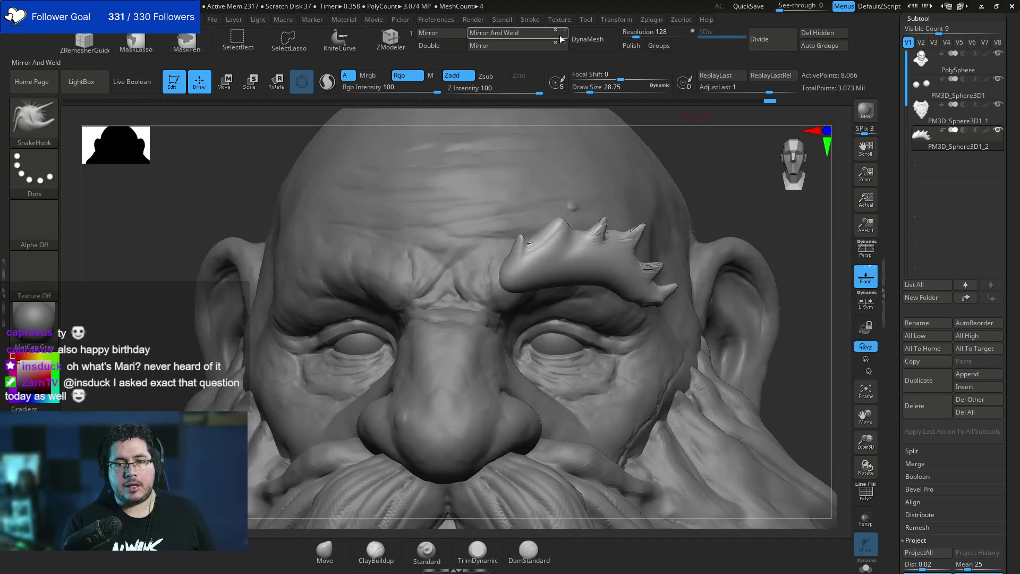
{"action": "left_click", "coordinate": [588, 39]}
{"action": "left_click_drag", "start_coordinate": [636, 36], "coordinate": [649, 36]}
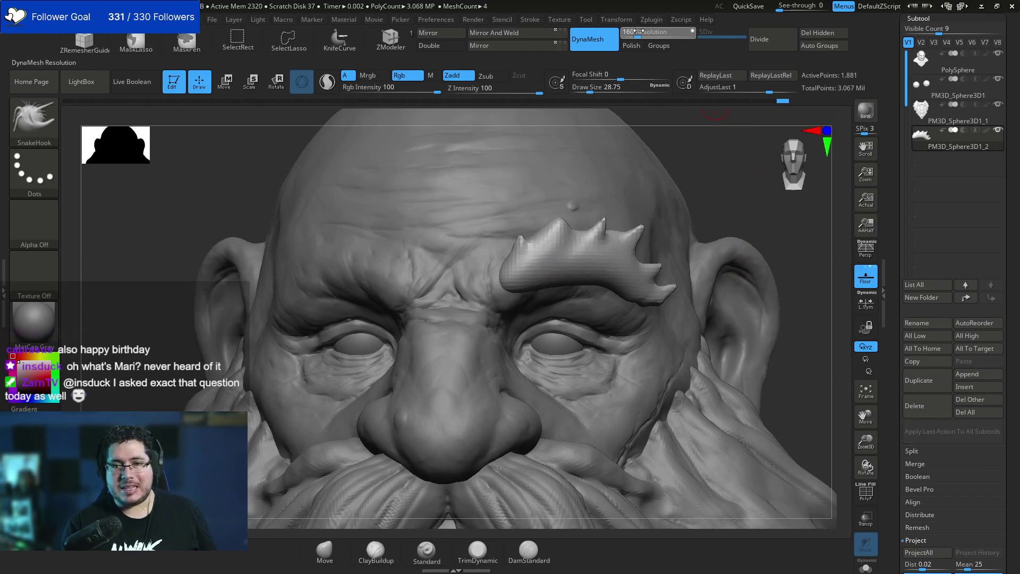
{"action": "left_click_drag", "start_coordinate": [743, 211], "coordinate": [747, 201]}
{"action": "left_click_drag", "start_coordinate": [712, 242], "coordinate": [729, 234], "text": "ctrl"}
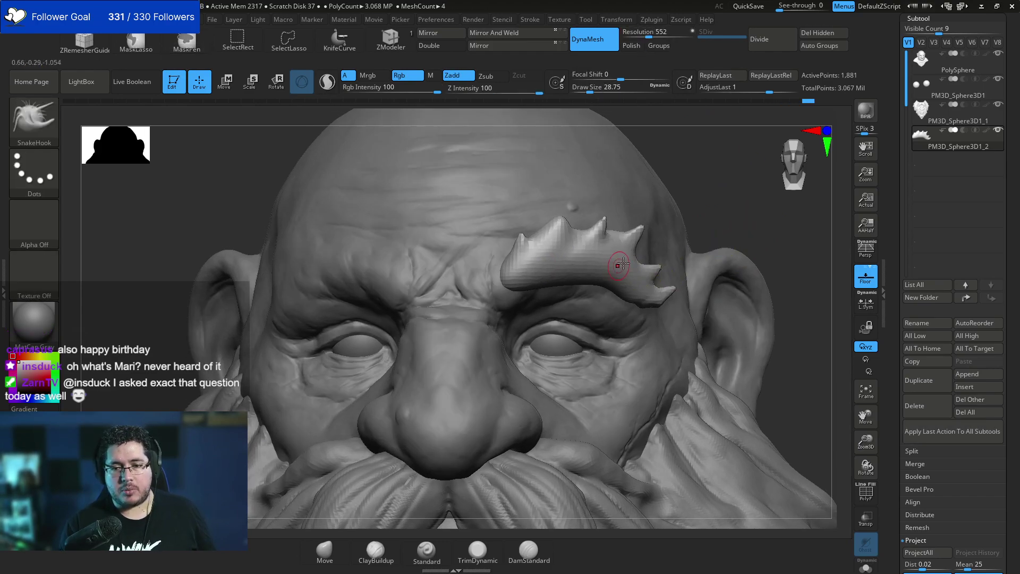
Pull a tuft out of the middle of the eyebrow's outer half with SnakeHook and remesh the eyebrow at resolution 552.
{"action": "left_click_drag", "start_coordinate": [615, 264], "coordinate": [633, 253]}
{"action": "left_click_drag", "start_coordinate": [739, 191], "coordinate": [755, 202], "text": "ctrl"}
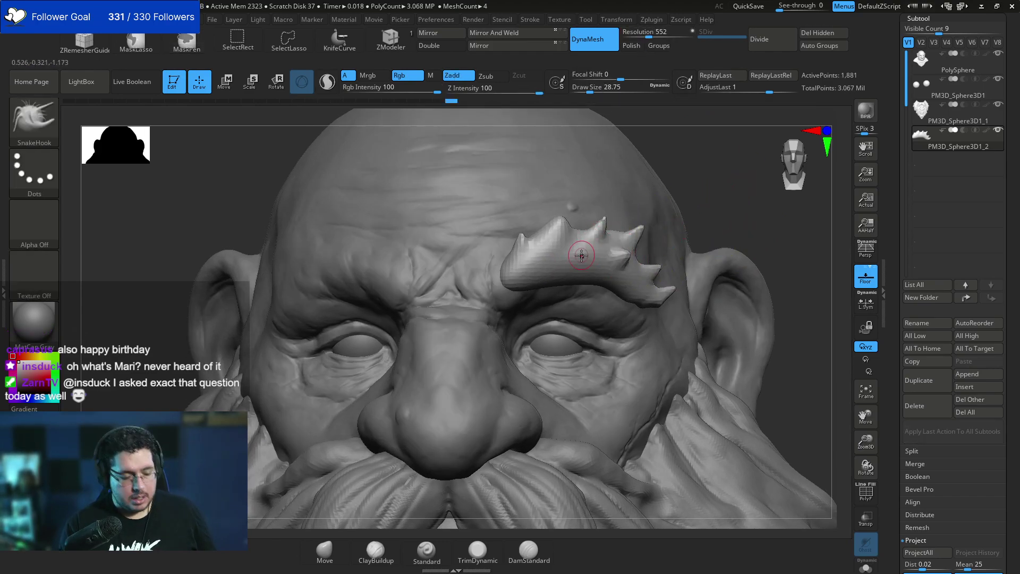
{"action": "key", "text": "ctrl+z"}
{"action": "left_click_drag", "start_coordinate": [611, 219], "coordinate": [606, 212]}
Build up flowing hair clumps along the eyebrow from inner end to outer tip with ClayBuildup at a draw size of about 29.
{"action": "key", "text": "b"}
{"action": "key", "text": "c"}
{"action": "key", "text": "b"}
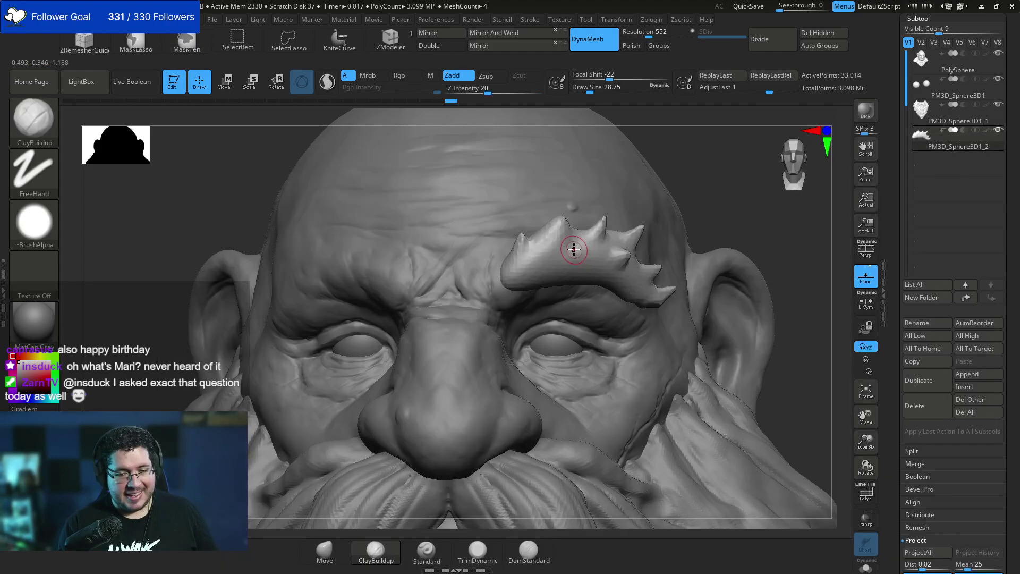
{"action": "mouse_move", "coordinate": [509, 268]}
{"action": "left_mouse_down"}
{"action": "mouse_move", "coordinate": [552, 224]}
{"action": "mouse_move", "coordinate": [526, 266]}
{"action": "mouse_move", "coordinate": [542, 242]}
{"action": "mouse_move", "coordinate": [576, 234]}
{"action": "mouse_move", "coordinate": [567, 255]}
{"action": "mouse_move", "coordinate": [581, 238]}
{"action": "mouse_move", "coordinate": [590, 244]}
{"action": "mouse_move", "coordinate": [544, 285]}
{"action": "left_mouse_up"}
{"action": "mouse_move", "coordinate": [594, 249]}
{"action": "left_mouse_down"}
{"action": "mouse_move", "coordinate": [576, 281]}
{"action": "mouse_move", "coordinate": [637, 231]}
{"action": "mouse_move", "coordinate": [616, 275]}
{"action": "left_mouse_up"}
{"action": "left_click_drag", "start_coordinate": [705, 231], "coordinate": [692, 222]}
{"action": "left_click_drag", "start_coordinate": [625, 273], "coordinate": [679, 305]}
{"action": "right_click_drag", "start_coordinate": [705, 282], "coordinate": [575, 264]}
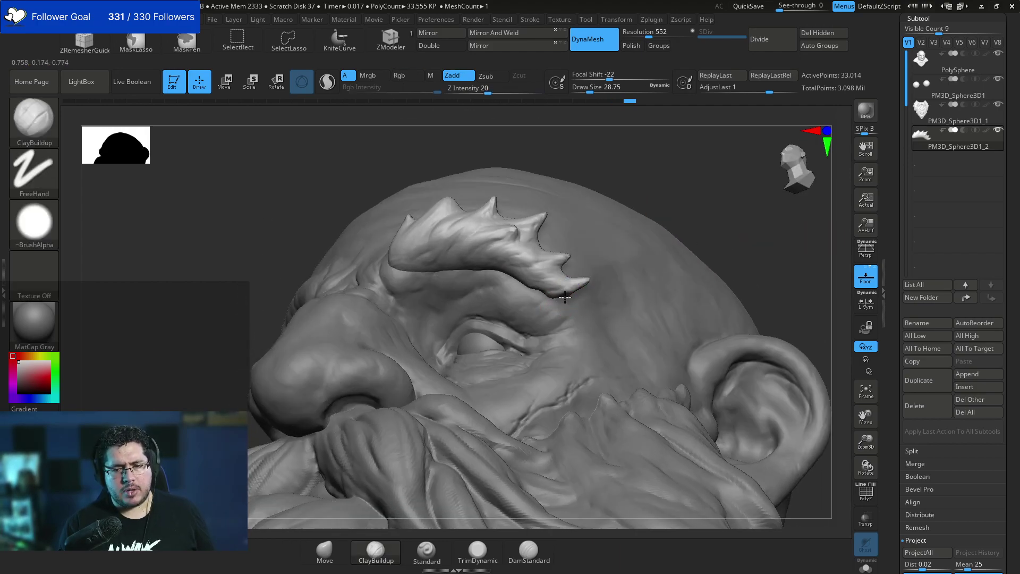
Flatten the outer tufts of the eyebrow with TrimDynamic at a draw size of about 51.
{"action": "key", "text": "b"}
{"action": "key", "text": "t"}
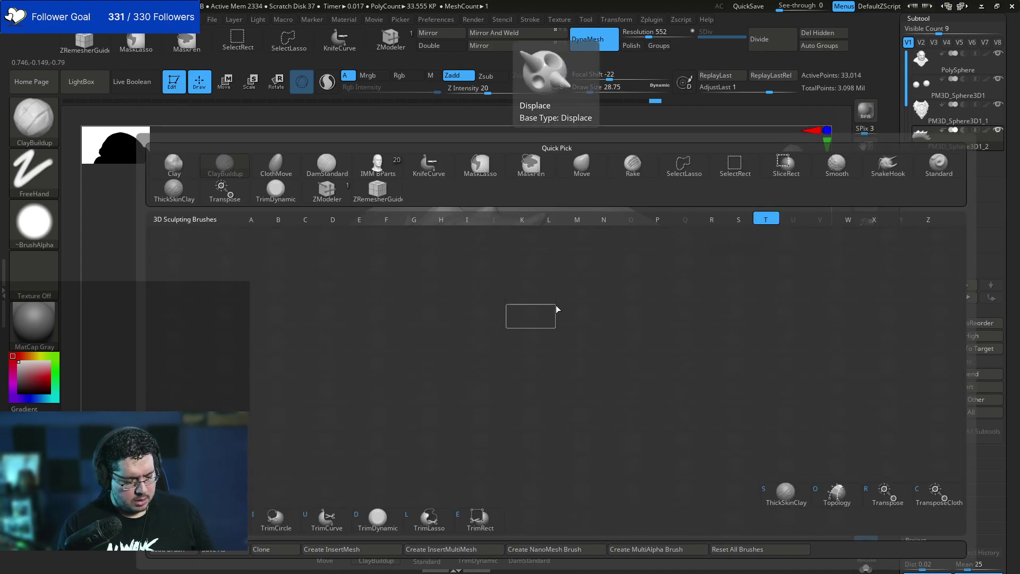
{"action": "key", "text": "d"}
{"action": "key", "text": "space"}
{"action": "left_click_drag", "start_coordinate": [560, 292], "coordinate": [562, 291]}
{"action": "mouse_move", "coordinate": [671, 270]}
{"action": "right_mouse_down"}
{"action": "mouse_move", "coordinate": [667, 200]}
{"action": "mouse_move", "coordinate": [656, 210]}
{"action": "right_mouse_up"}
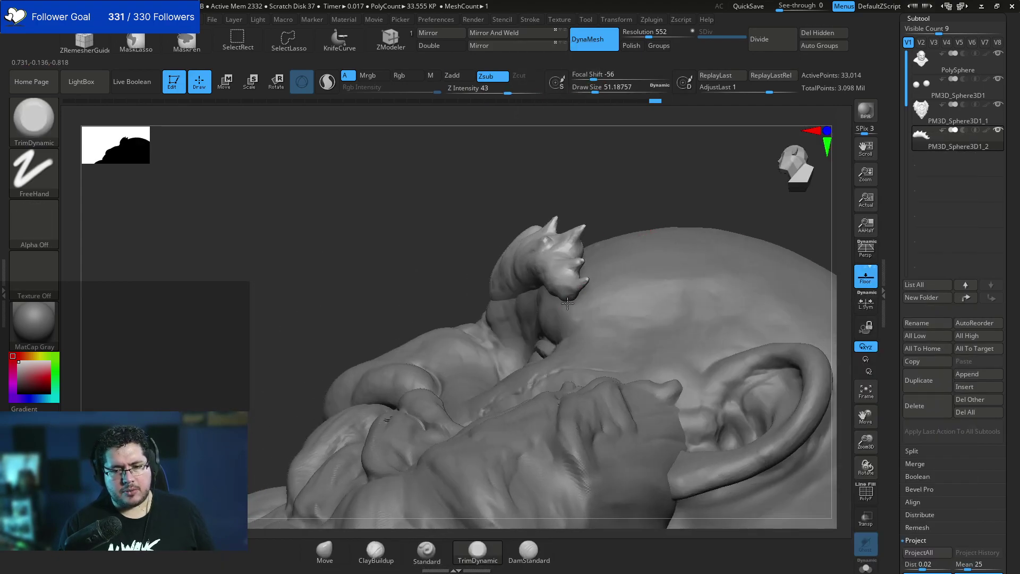
{"action": "right_click_drag", "start_coordinate": [574, 302], "coordinate": [571, 296]}
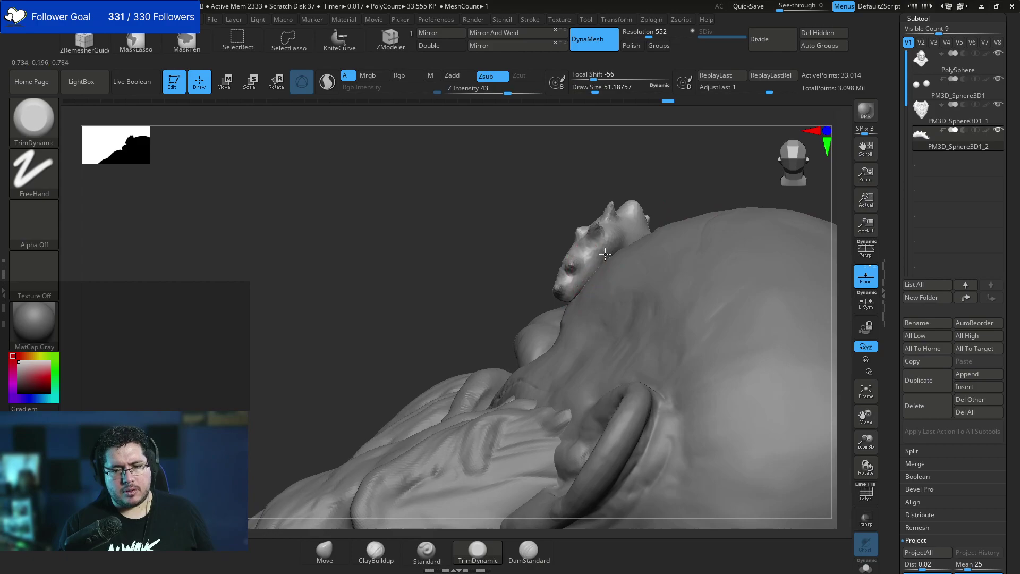
{"action": "right_click_drag", "start_coordinate": [608, 247], "coordinate": [584, 303]}
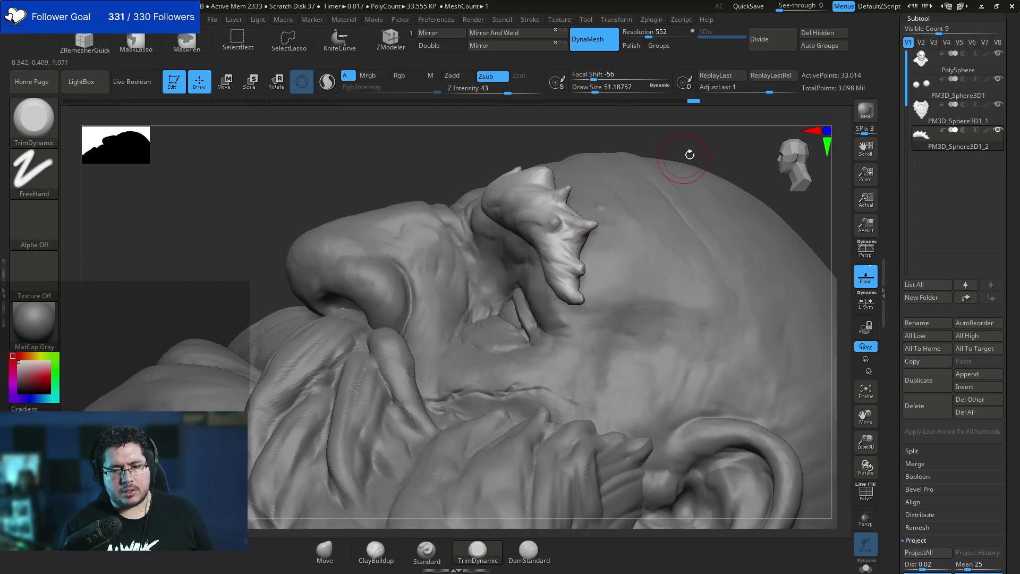
{"action": "right_click_drag", "start_coordinate": [683, 152], "coordinate": [660, 187]}
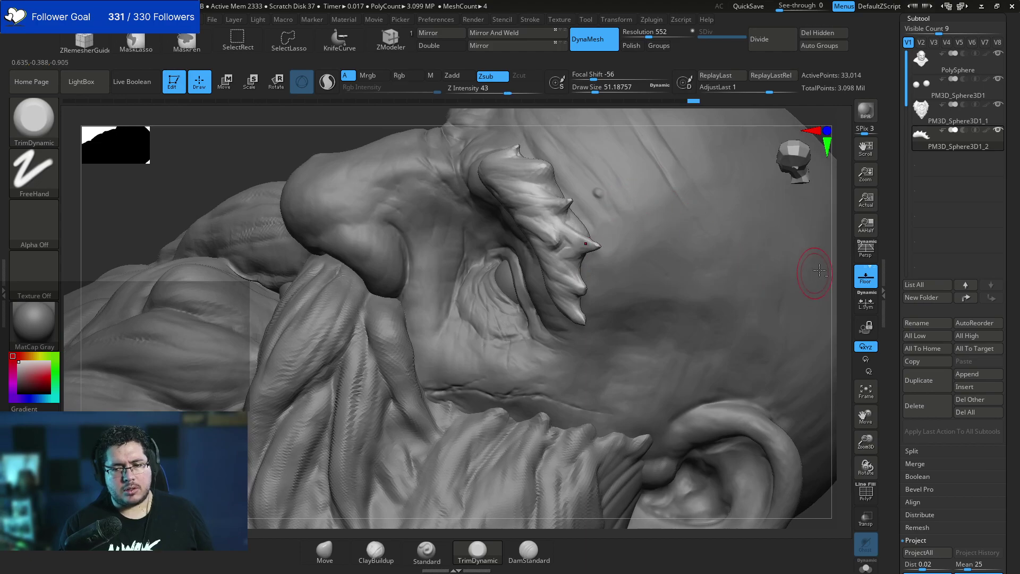
Build up hair clumps along the upper middle of the eyebrow with ClayBuildup at a draw size of about 39.
{"action": "mouse_move", "coordinate": [825, 264]}
{"action": "right_mouse_down", "text": "ctrl"}
{"action": "mouse_move", "coordinate": [781, 175]}
{"action": "mouse_move", "coordinate": [783, 239]}
{"action": "mouse_move", "coordinate": [754, 244]}
{"action": "mouse_move", "coordinate": [597, 216]}
{"action": "right_mouse_up", "text": "ctrl"}
{"action": "right_click_drag", "start_coordinate": [680, 162], "coordinate": [685, 231]}
{"action": "key", "text": "b"}
{"action": "key", "text": "b"}
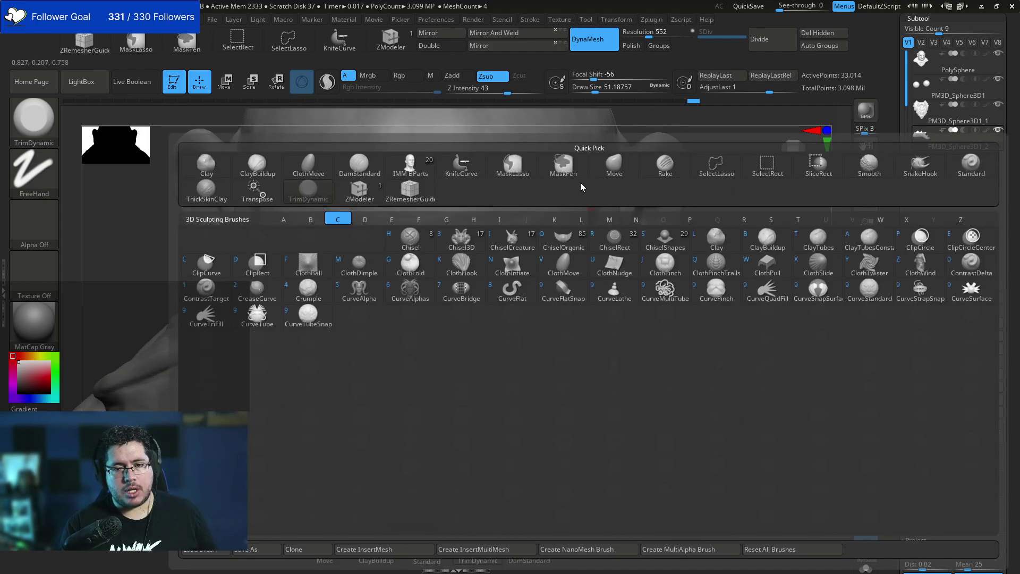
{"action": "key", "text": "c"}
{"action": "key", "text": "b"}
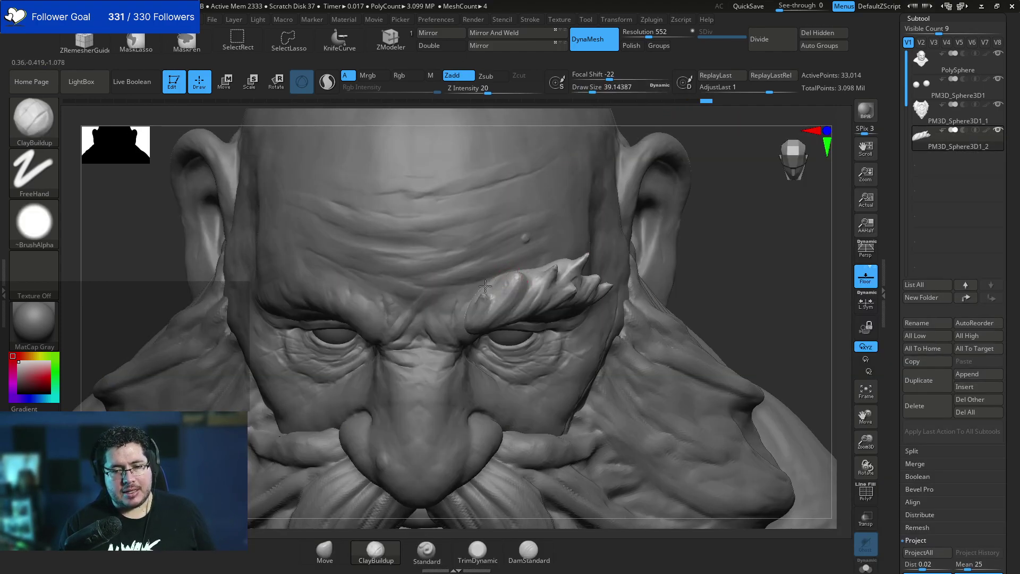
{"action": "left_click_drag", "start_coordinate": [493, 282], "coordinate": [542, 266]}
{"action": "left_click_drag", "start_coordinate": [746, 219], "coordinate": [718, 255]}
{"action": "left_click_drag", "start_coordinate": [524, 284], "coordinate": [549, 268]}
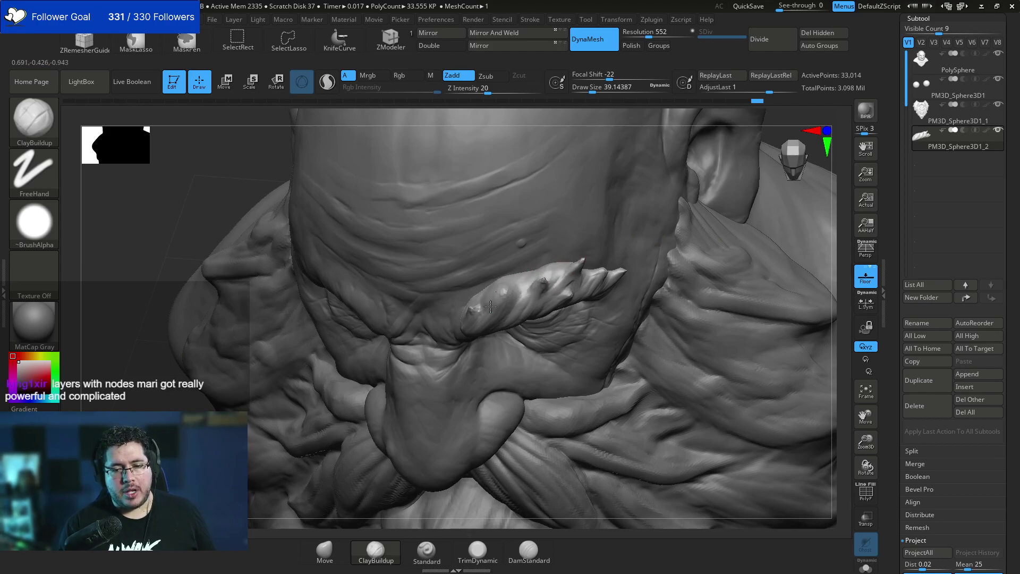
Add hair volume at the inner end of the eyebrow with ClayBuildup, reducing the draw size to about 31.
{"action": "left_click_drag", "start_coordinate": [489, 306], "coordinate": [478, 290]}
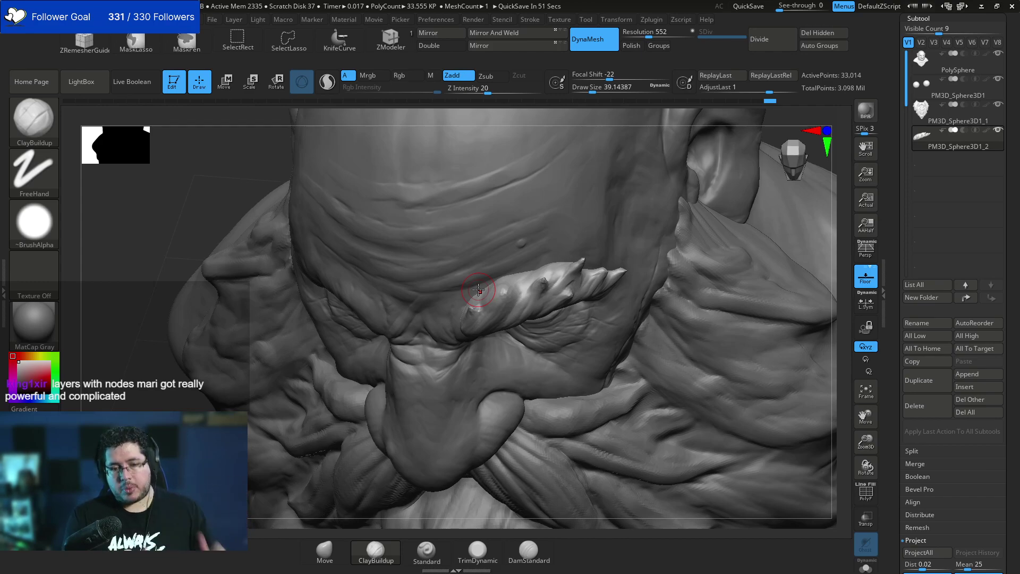
{"action": "mouse_move", "coordinate": [842, 348]}
{"action": "left_mouse_down"}
{"action": "mouse_move", "coordinate": [833, 285]}
{"action": "mouse_move", "coordinate": [775, 319]}
{"action": "mouse_move", "coordinate": [712, 304]}
{"action": "left_mouse_up"}
{"action": "key", "text": "space"}
{"action": "left_click_drag", "start_coordinate": [455, 285], "coordinate": [436, 304]}
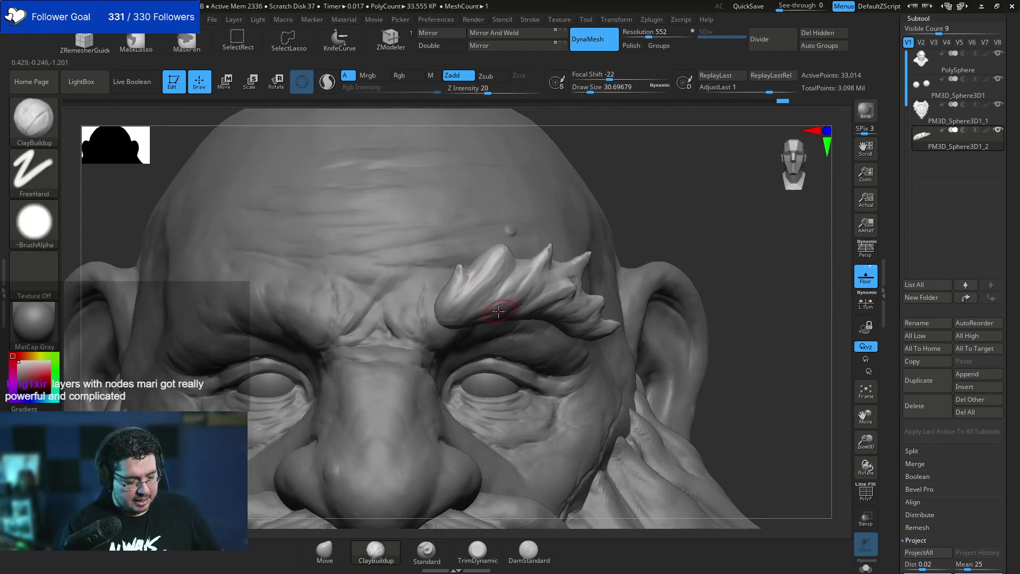
Switch to DamStandard at a draw size of about 37 and smooth the tufts along the eyebrow's upper edge.
{"action": "key", "text": "b"}
{"action": "key", "text": "d"}
{"action": "key", "text": "s"}
{"action": "key", "text": "space"}
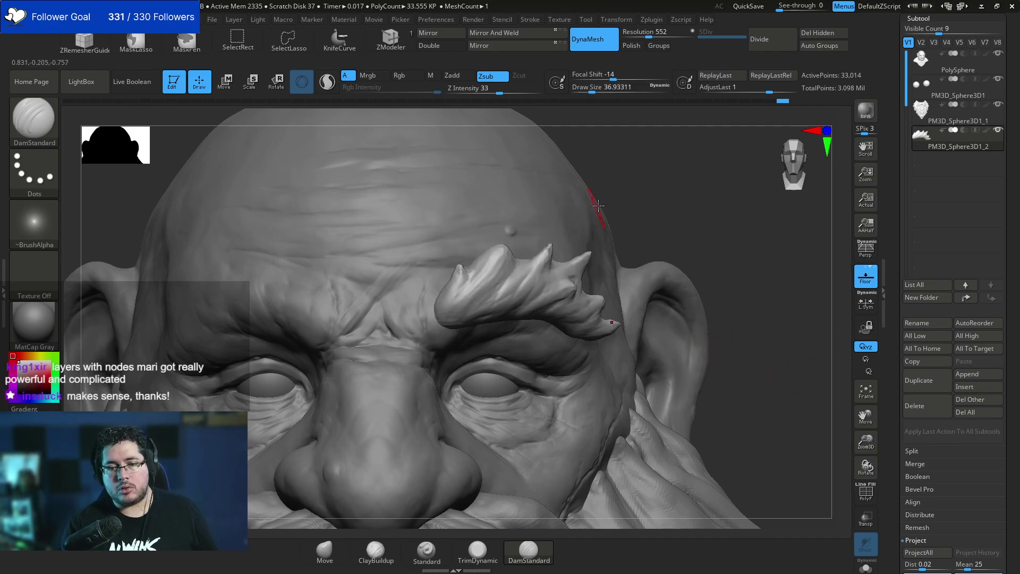
{"action": "right_click_drag", "start_coordinate": [598, 206], "coordinate": [494, 213]}
{"action": "left_click_drag", "start_coordinate": [497, 255], "coordinate": [493, 261], "text": "shift"}
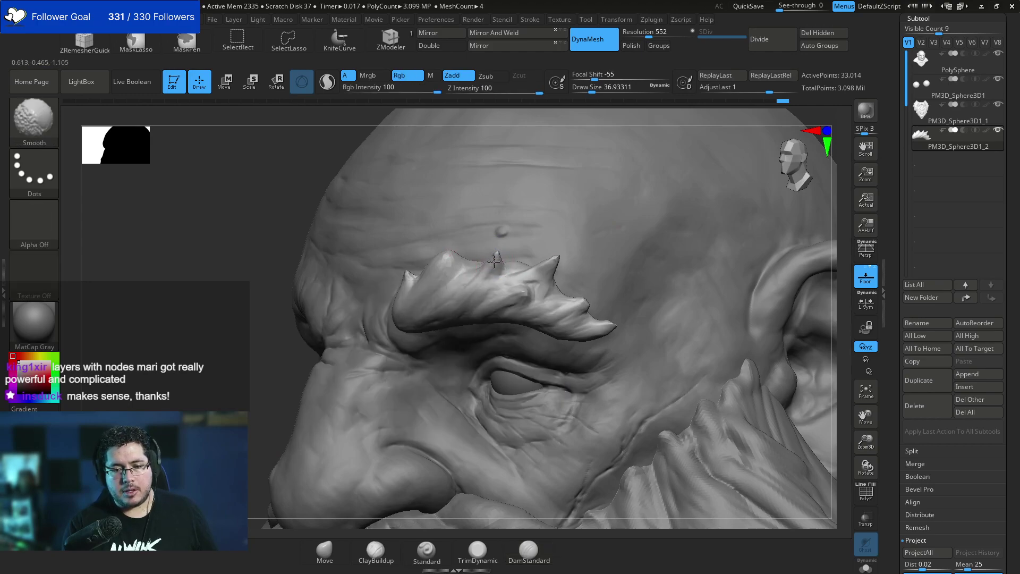
{"action": "mouse_move", "coordinate": [557, 257]}
{"action": "left_mouse_down", "text": "shift"}
{"action": "mouse_move", "coordinate": [500, 275]}
{"action": "mouse_move", "coordinate": [484, 293]}
{"action": "mouse_move", "coordinate": [447, 288]}
{"action": "mouse_move", "coordinate": [419, 311]}
{"action": "left_mouse_up", "text": "shift"}
Carve thin grooves between the eyebrow's hair clumps with DamStandard at a draw size of about 20.
{"action": "key", "text": "space"}
{"action": "key", "text": "space"}
{"action": "left_click_drag", "start_coordinate": [276, 337], "coordinate": [379, 335]}
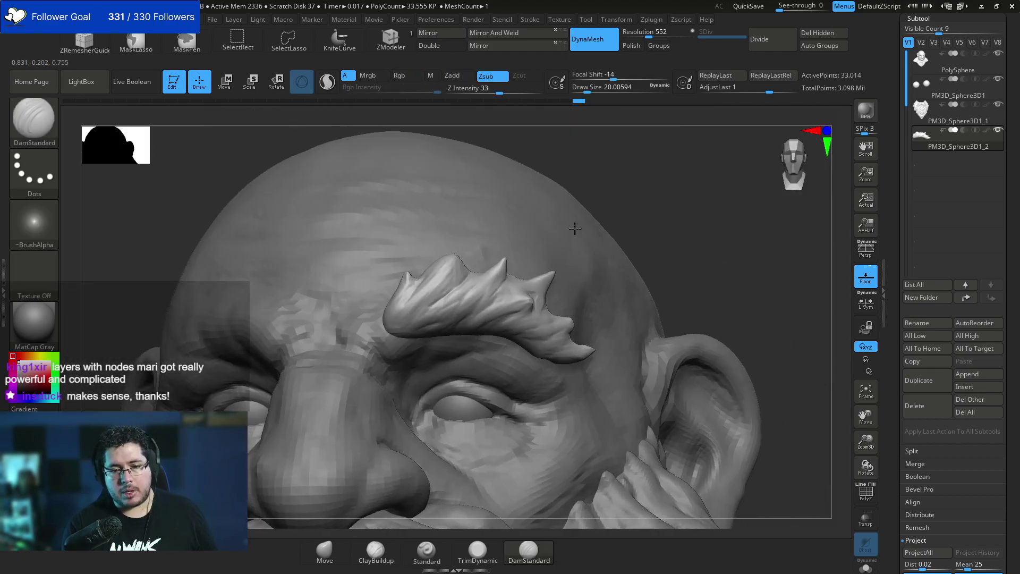
{"action": "right_click_drag", "start_coordinate": [411, 284], "coordinate": [388, 287]}
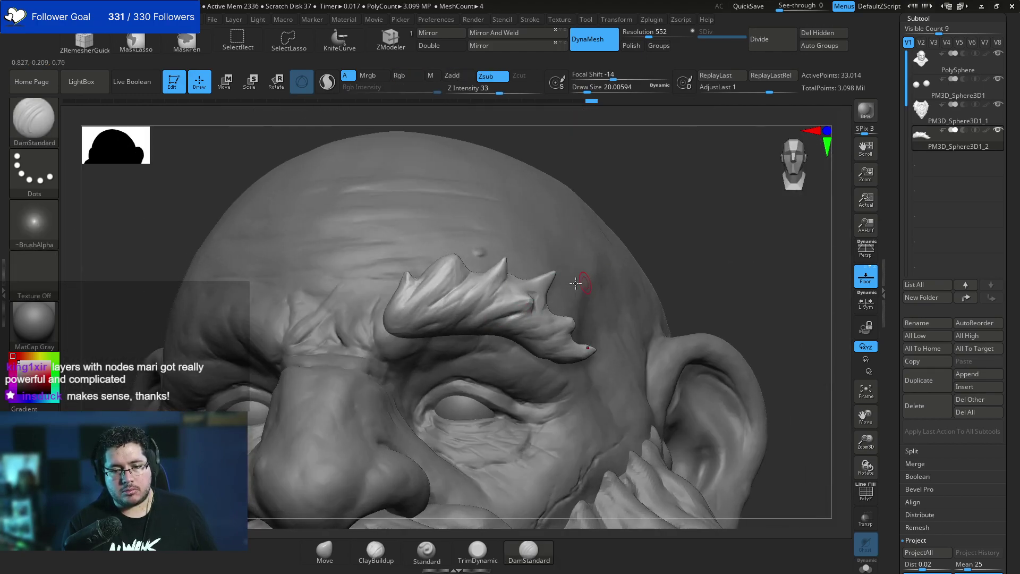
{"action": "right_click_drag", "start_coordinate": [568, 243], "coordinate": [603, 236]}
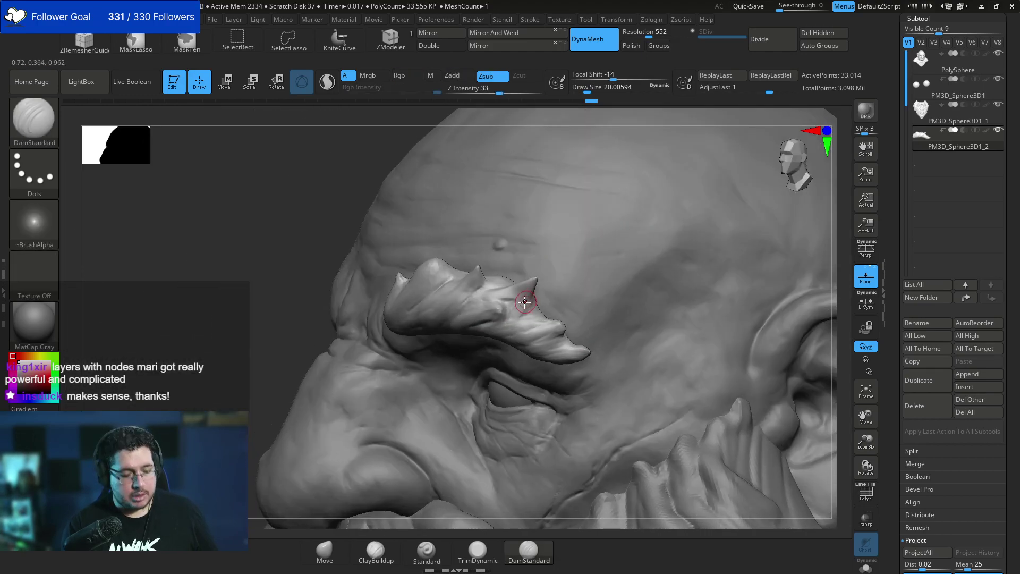
Flatten the spiky tuft on the eyebrow's outer half with TrimDynamic at a draw size of about 37.
{"action": "key", "text": "b"}
{"action": "key", "text": "t"}
{"action": "key", "text": "d"}
{"action": "key", "text": "space"}
{"action": "mouse_move", "coordinate": [525, 299]}
{"action": "left_mouse_down"}
{"action": "mouse_move", "coordinate": [531, 288]}
{"action": "mouse_move", "coordinate": [477, 324]}
{"action": "left_mouse_up"}
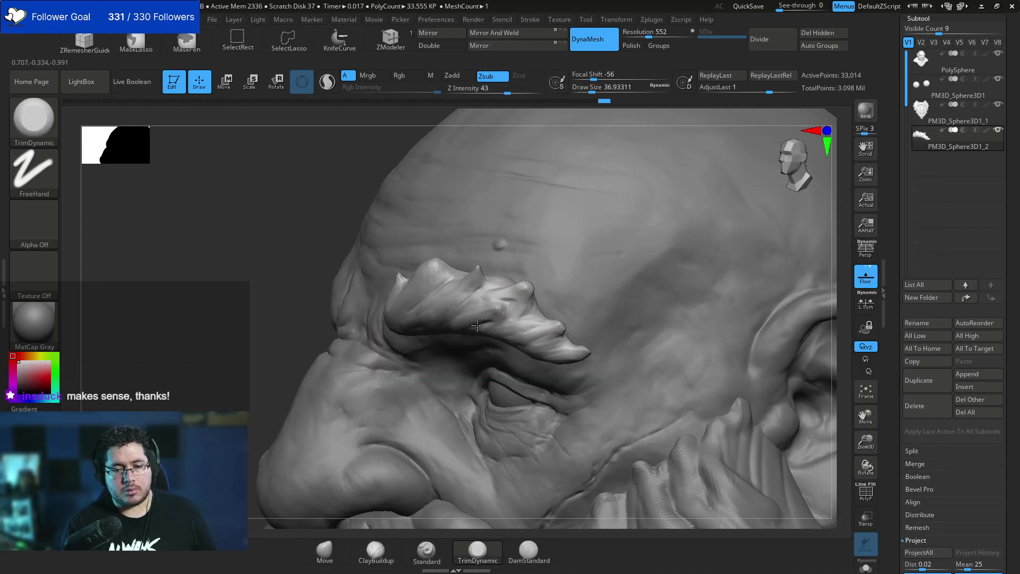
{"action": "left_click_drag", "start_coordinate": [242, 355], "coordinate": [406, 329]}
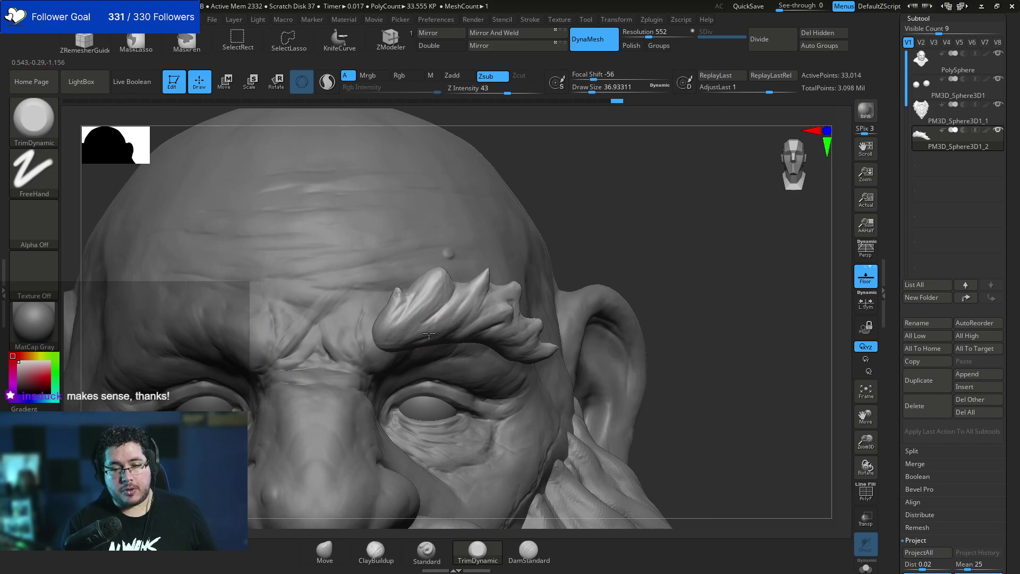
{"action": "left_click_drag", "start_coordinate": [677, 299], "coordinate": [619, 257]}
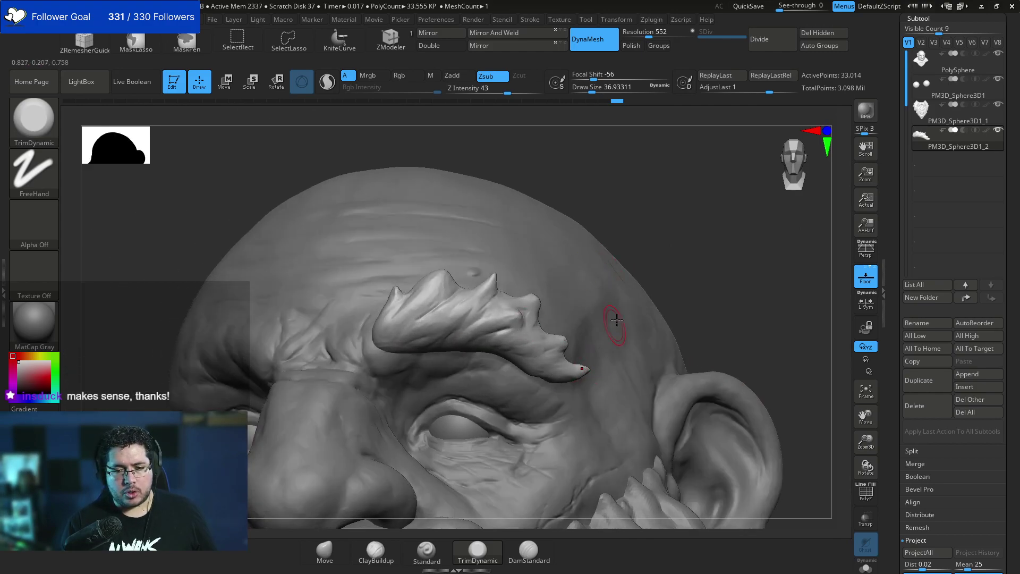
{"action": "left_click_drag", "start_coordinate": [663, 276], "coordinate": [636, 327], "text": "shift"}
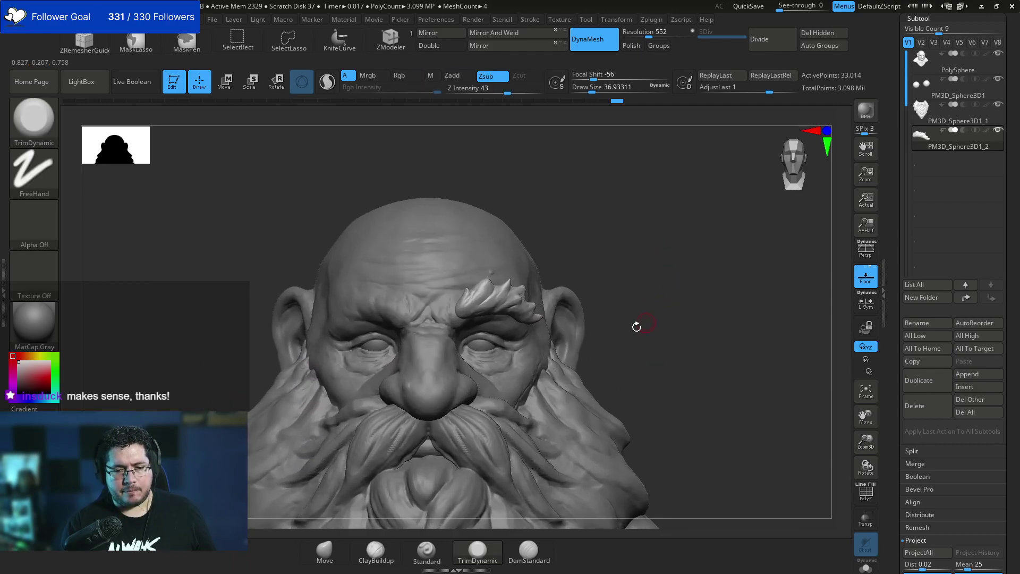
Mirror the finished eyebrow to the other side of the face, with both eyebrows merged into one subtool.
{"action": "left_click", "coordinate": [441, 33]}
{"action": "left_click", "coordinate": [444, 275]}
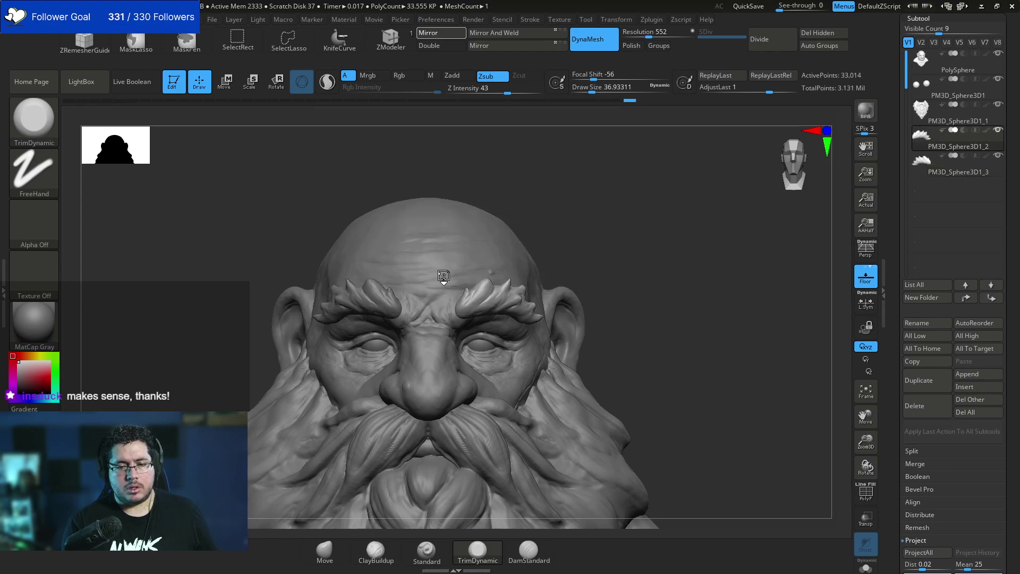
{"action": "left_click_drag", "start_coordinate": [638, 284], "coordinate": [632, 234], "text": "alt"}
{"action": "mouse_move", "coordinate": [582, 297]}
{"action": "left_mouse_down"}
{"action": "mouse_move", "coordinate": [608, 305]}
{"action": "mouse_move", "coordinate": [569, 313]}
{"action": "mouse_move", "coordinate": [644, 325]}
{"action": "mouse_move", "coordinate": [672, 280]}
{"action": "mouse_move", "coordinate": [614, 371]}
{"action": "mouse_move", "coordinate": [633, 376]}
{"action": "mouse_move", "coordinate": [624, 319]}
{"action": "left_mouse_up"}
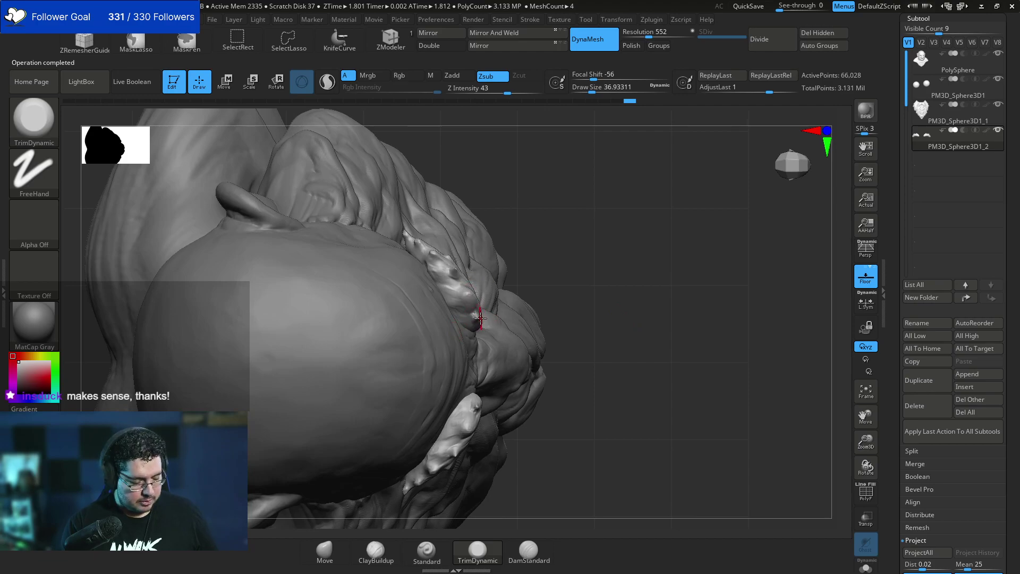
Reposition the eyebrows against the brow ridge with the Move brush at a draw size of about 393.
{"action": "key", "text": "b"}
{"action": "key", "text": "m"}
{"action": "key", "text": "v"}
{"action": "key", "text": "space"}
{"action": "left_click_drag", "start_coordinate": [482, 292], "coordinate": [484, 292]}
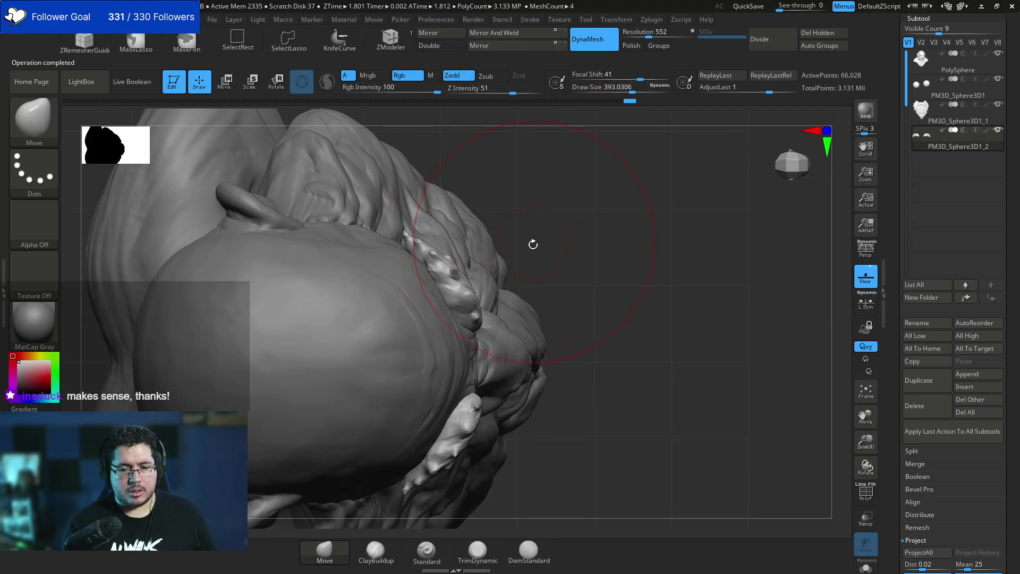
{"action": "left_click_drag", "start_coordinate": [532, 244], "coordinate": [460, 295]}
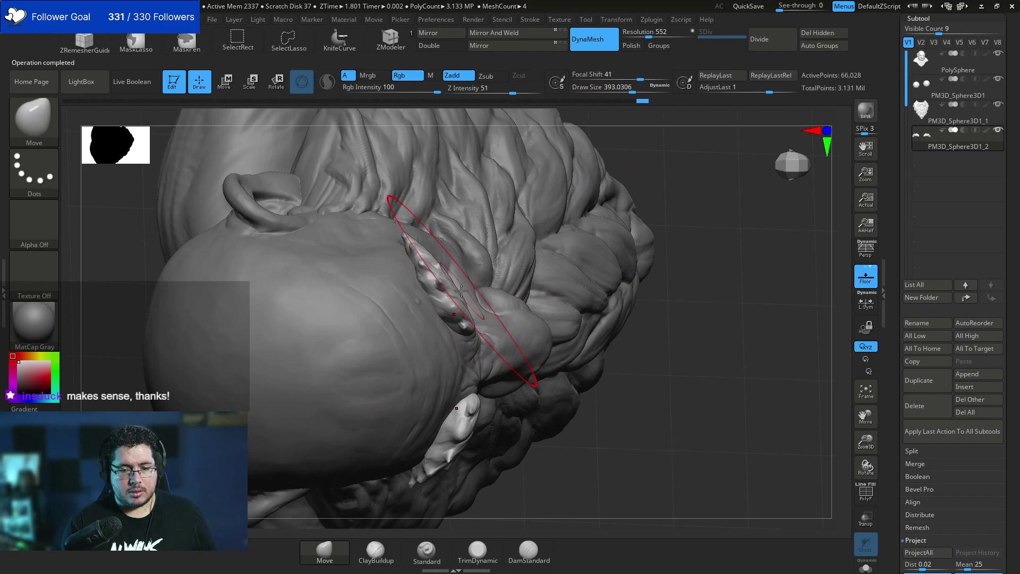
{"action": "left_click_drag", "start_coordinate": [454, 299], "coordinate": [455, 301]}
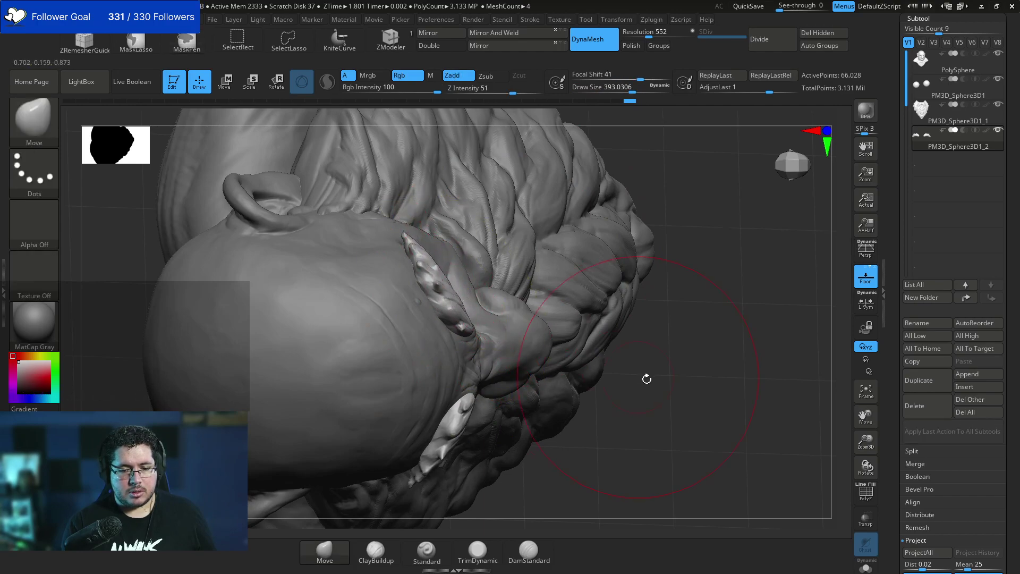
{"action": "mouse_move", "coordinate": [646, 378]}
{"action": "left_mouse_down"}
{"action": "mouse_move", "coordinate": [626, 292]}
{"action": "mouse_move", "coordinate": [568, 291]}
{"action": "left_mouse_up"}
{"action": "left_click_drag", "start_coordinate": [451, 308], "coordinate": [452, 313]}
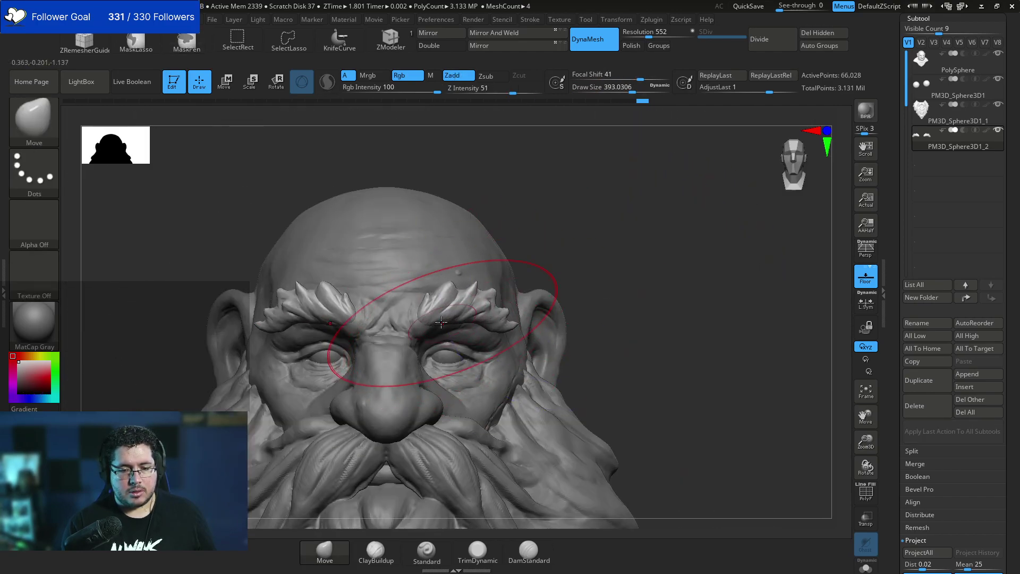
Refine the eyebrows' curve over the eye sockets with the Move brush at a draw size of about 212.
{"action": "mouse_move", "coordinate": [562, 250]}
{"action": "left_mouse_down"}
{"action": "mouse_move", "coordinate": [437, 329]}
{"action": "mouse_move", "coordinate": [523, 254]}
{"action": "mouse_move", "coordinate": [504, 251]}
{"action": "mouse_move", "coordinate": [573, 260]}
{"action": "left_mouse_up"}
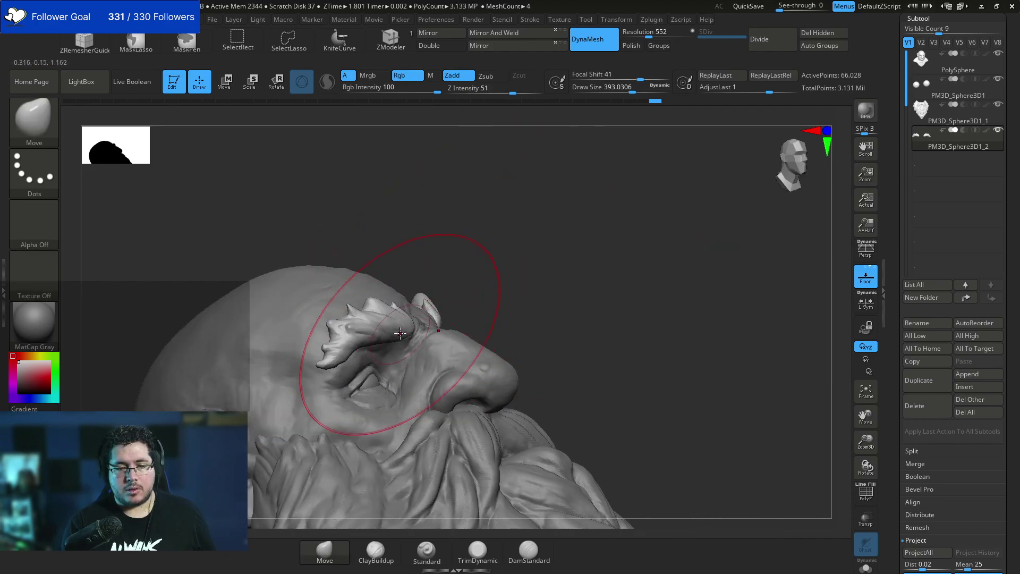
{"action": "left_click_drag", "start_coordinate": [400, 330], "coordinate": [394, 337]}
{"action": "left_click_drag", "start_coordinate": [464, 298], "coordinate": [462, 287]}
{"action": "key", "text": "space"}
{"action": "left_click_drag", "start_coordinate": [395, 318], "coordinate": [379, 318]}
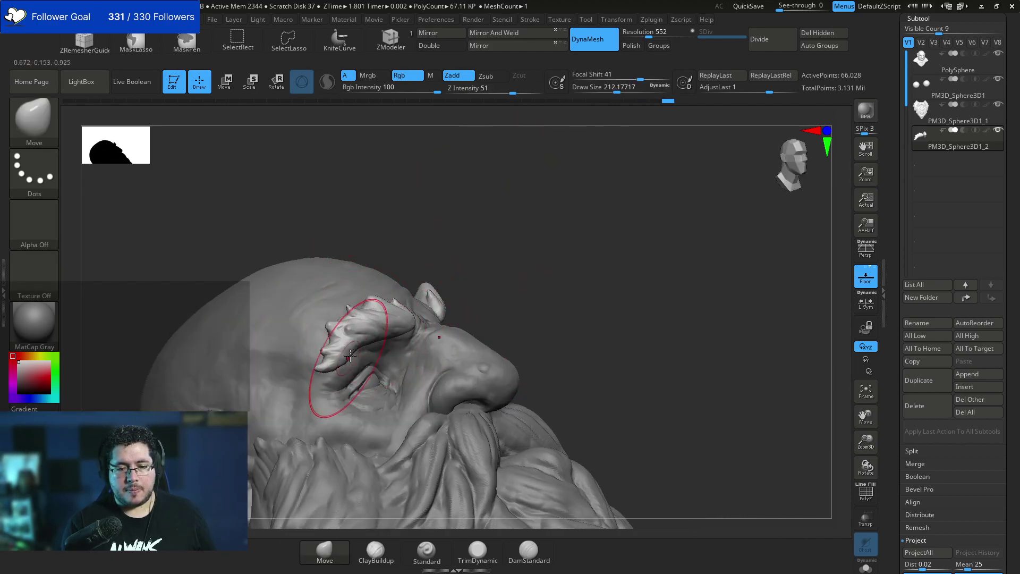
{"action": "left_click_drag", "start_coordinate": [473, 290], "coordinate": [573, 305], "text": "shift"}
{"action": "mouse_move", "coordinate": [632, 327]}
{"action": "left_mouse_down", "text": "shift"}
{"action": "mouse_move", "coordinate": [606, 336]}
{"action": "mouse_move", "coordinate": [601, 253]}
{"action": "mouse_move", "coordinate": [578, 282]}
{"action": "mouse_move", "coordinate": [612, 287]}
{"action": "mouse_move", "coordinate": [628, 250]}
{"action": "left_mouse_up", "text": "shift"}
{"action": "key", "text": "space"}
{"action": "key", "text": "["}
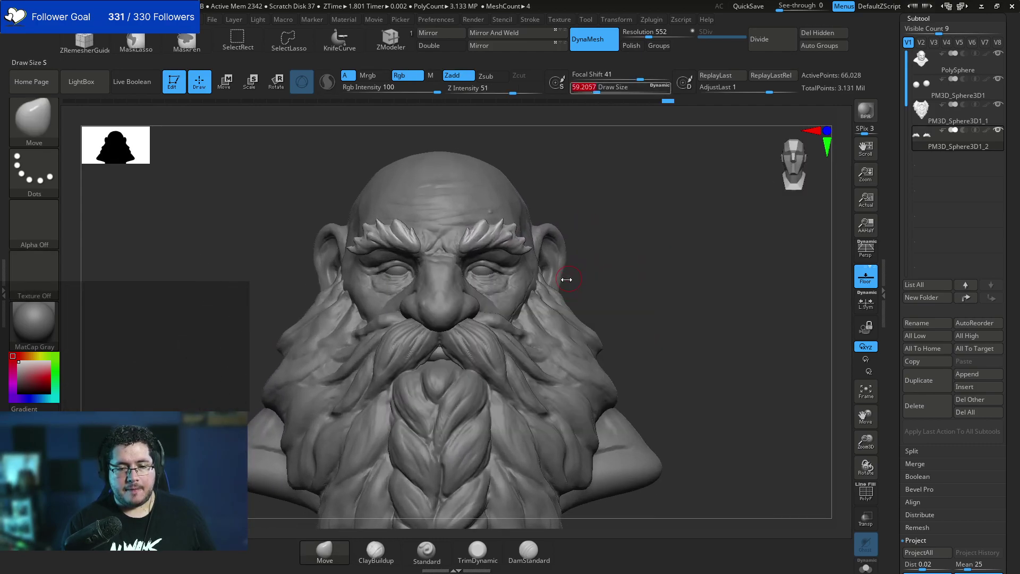
Select the beard subtool and build up its side strands below the ear with ClayBuildup at a draw size of about 97.
{"action": "left_click", "coordinate": [559, 308], "text": "alt"}
{"action": "mouse_move", "coordinate": [622, 292]}
{"action": "left_mouse_down"}
{"action": "mouse_move", "coordinate": [553, 319]}
{"action": "mouse_move", "coordinate": [564, 325]}
{"action": "mouse_move", "coordinate": [610, 288]}
{"action": "left_mouse_up"}
{"action": "key", "text": "b"}
{"action": "key", "text": "c"}
{"action": "key", "text": "b"}
{"action": "key", "text": "space"}
{"action": "key", "text": "space"}
{"action": "left_click_drag", "start_coordinate": [576, 322], "coordinate": [552, 314]}
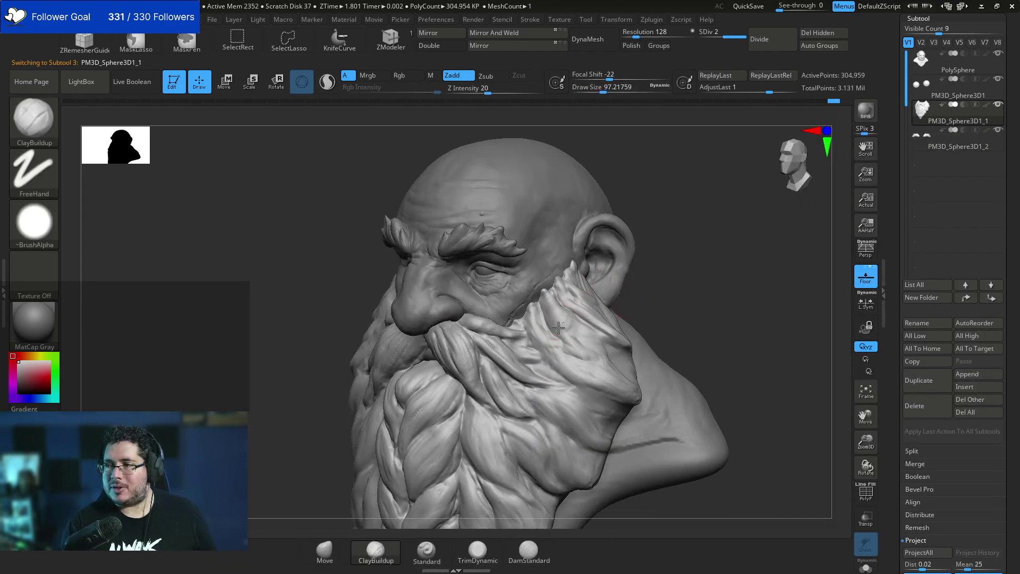
{"action": "key", "text": "space"}
{"action": "mouse_move", "coordinate": [596, 338]}
{"action": "left_mouse_down"}
{"action": "mouse_move", "coordinate": [542, 311]}
{"action": "mouse_move", "coordinate": [539, 349]}
{"action": "left_mouse_up"}
Add more volume to the outer side of the beard with ClayBuildup at a draw size of about 104.
{"action": "right_click_drag", "start_coordinate": [578, 355], "coordinate": [526, 360]}
{"action": "key", "text": "space"}
{"action": "left_click_drag", "start_coordinate": [586, 297], "coordinate": [596, 297]}
{"action": "mouse_move", "coordinate": [595, 302]}
{"action": "left_mouse_down"}
{"action": "mouse_move", "coordinate": [588, 274]}
{"action": "mouse_move", "coordinate": [597, 317]}
{"action": "left_mouse_up"}
{"action": "right_click_drag", "start_coordinate": [649, 313], "coordinate": [690, 308], "text": "shift"}
{"action": "key", "text": "space"}
{"action": "left_click_drag", "start_coordinate": [605, 321], "coordinate": [608, 321]}
{"action": "right_click_drag", "start_coordinate": [652, 283], "coordinate": [669, 246], "text": "alt"}
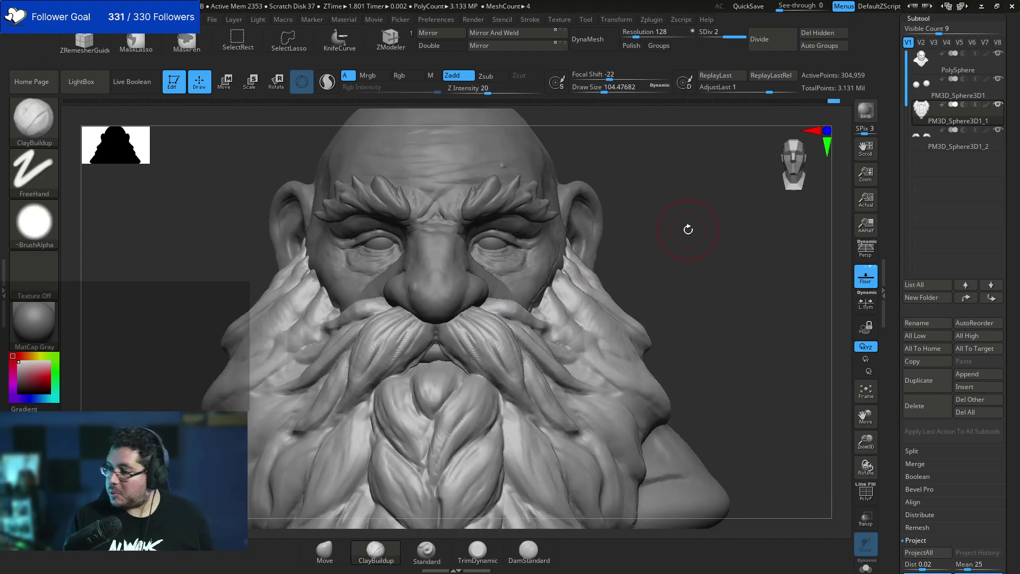
{"action": "key", "text": "space"}
{"action": "mouse_move", "coordinate": [658, 294]}
{"action": "right_mouse_down"}
{"action": "mouse_move", "coordinate": [673, 294]}
{"action": "mouse_move", "coordinate": [674, 281]}
{"action": "right_mouse_up"}
{"action": "key", "text": "space"}
{"action": "left_click_drag", "start_coordinate": [674, 283], "coordinate": [662, 284]}
{"action": "right_click_drag", "start_coordinate": [662, 294], "coordinate": [674, 285]}
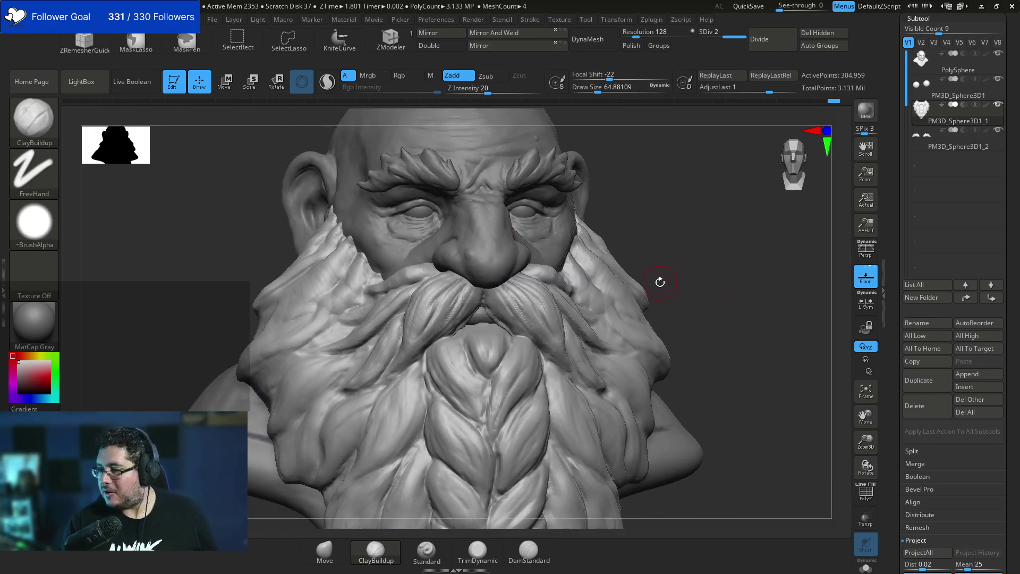
Switch to Discord to check the giveaway post in the events channel, and return to ZBrush.
{"action": "key", "text": "super"}
{"action": "left_click", "coordinate": [510, 561]}
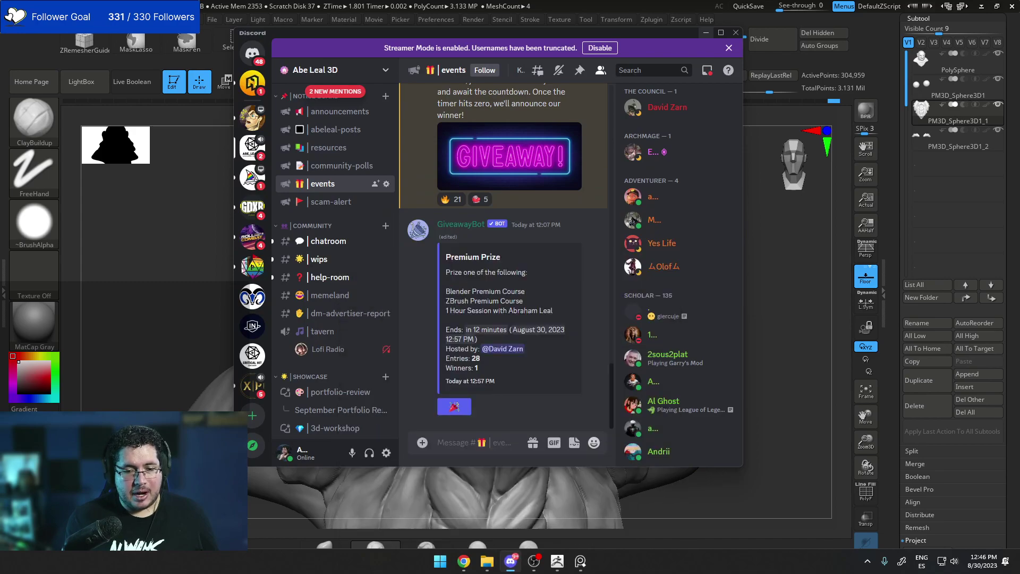
{"action": "left_click", "coordinate": [787, 410]}
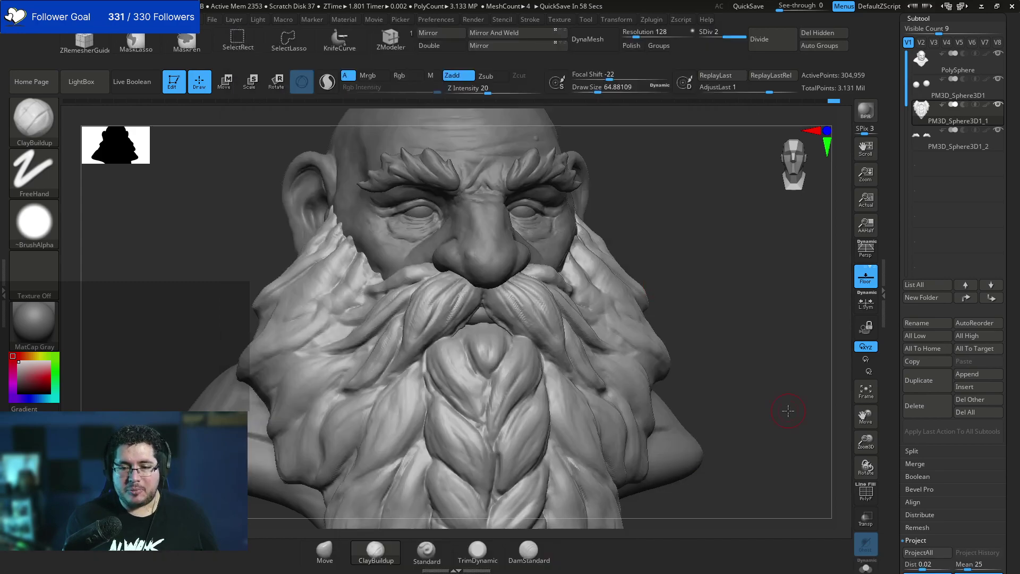
Flatten the beard's side volume below the ear with the TrimDynamic brush at a draw size of about 158.
{"action": "right_click_drag", "start_coordinate": [664, 241], "coordinate": [658, 217]}
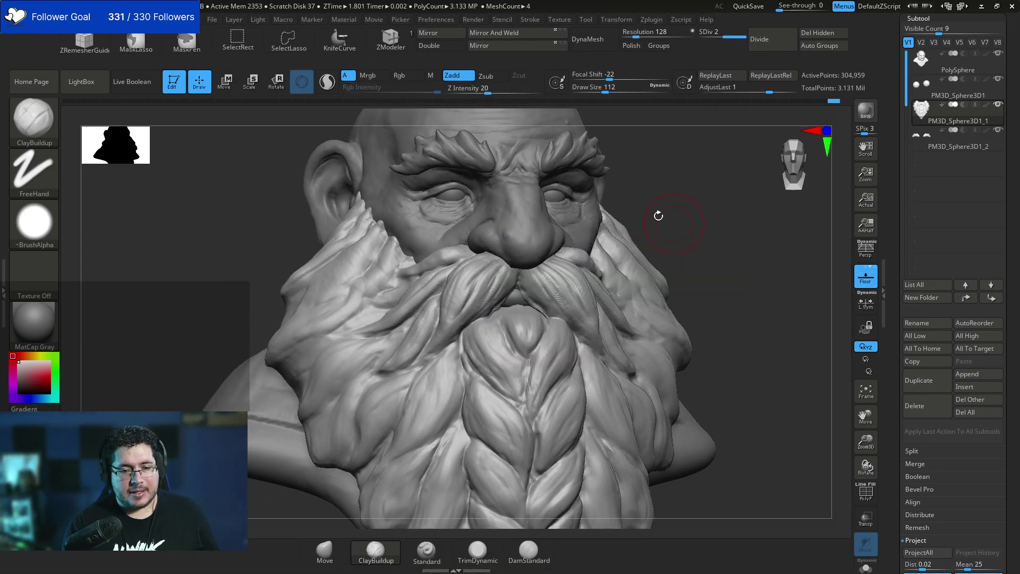
{"action": "right_click_drag", "start_coordinate": [217, 299], "coordinate": [342, 308]}
{"action": "key", "text": "b"}
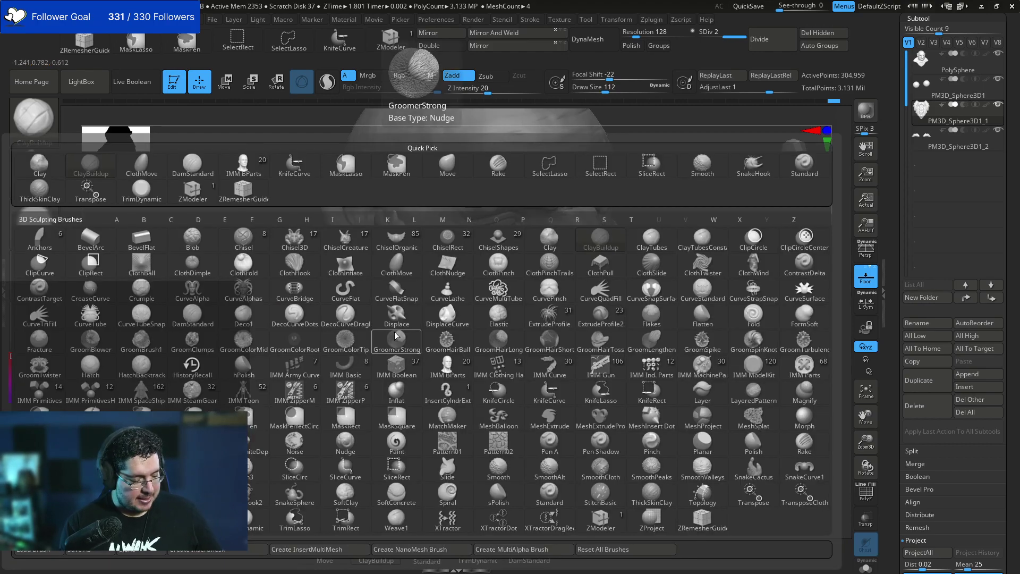
{"action": "key", "text": "d"}
{"action": "left_click", "coordinate": [402, 327]}
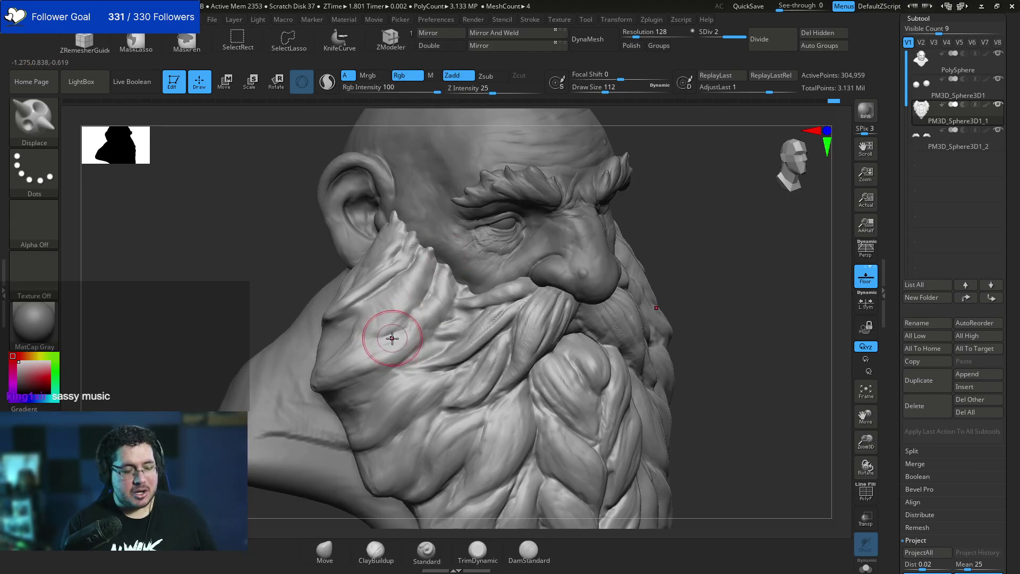
{"action": "key", "text": "b"}
{"action": "key", "text": "t"}
{"action": "key", "text": "d"}
{"action": "key", "text": "space"}
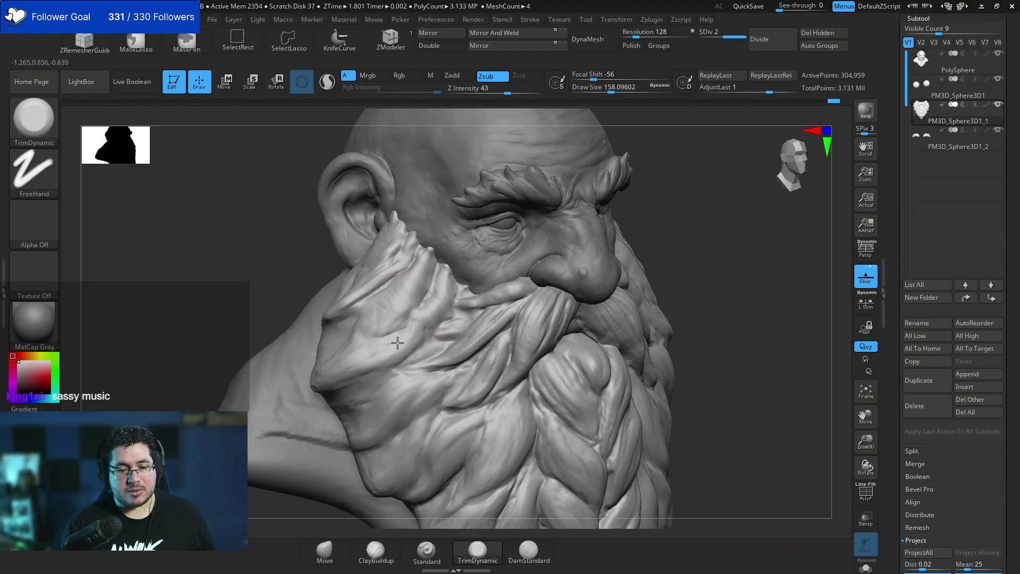
{"action": "left_click_drag", "start_coordinate": [377, 353], "coordinate": [355, 297]}
{"action": "right_click_drag", "start_coordinate": [297, 297], "coordinate": [385, 293]}
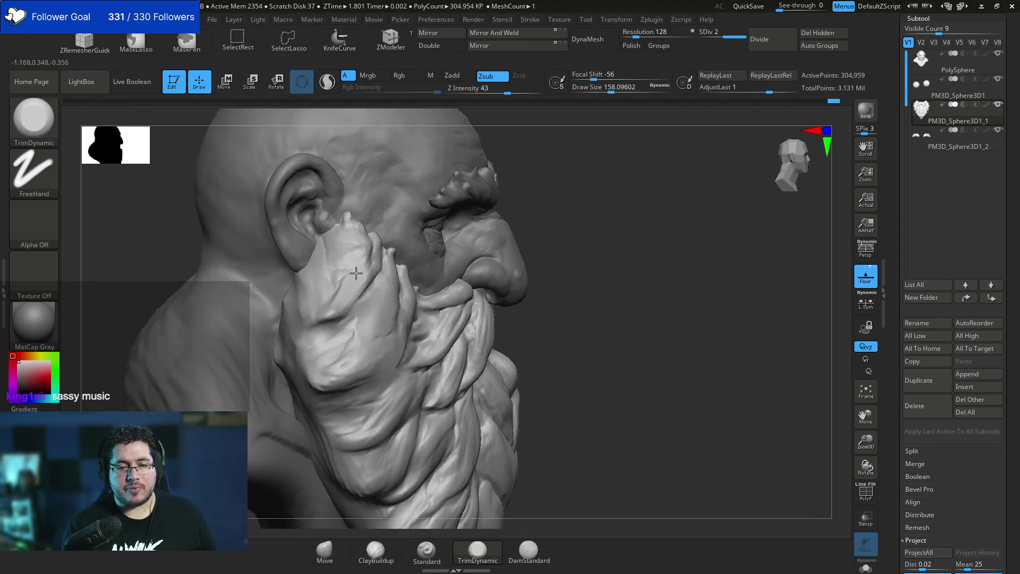
Build up the upper side strands of the beard near the ear with ClayBuildup at a draw size of about 83.
{"action": "key", "text": "b"}
{"action": "key", "text": "c"}
{"action": "key", "text": "b"}
{"action": "key", "text": "space"}
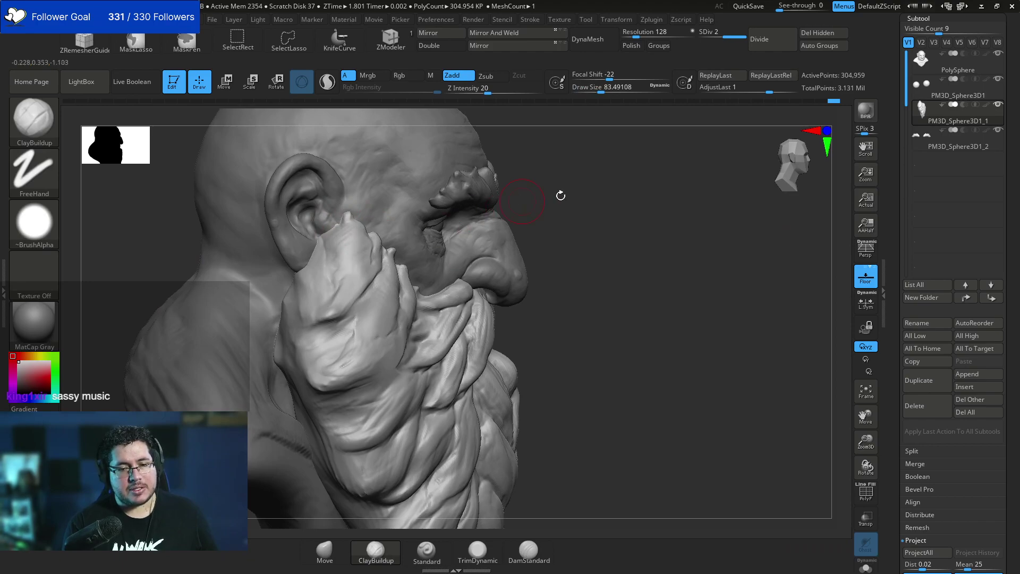
{"action": "left_click_drag", "start_coordinate": [560, 196], "coordinate": [462, 196]}
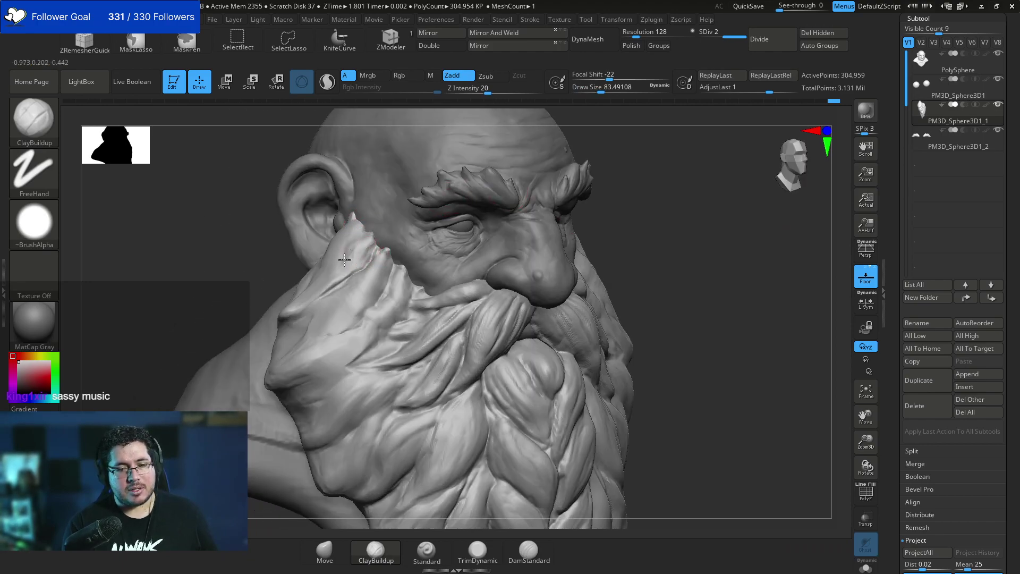
{"action": "mouse_move", "coordinate": [327, 297]}
{"action": "left_mouse_down"}
{"action": "mouse_move", "coordinate": [371, 252]}
{"action": "mouse_move", "coordinate": [343, 279]}
{"action": "left_mouse_up"}
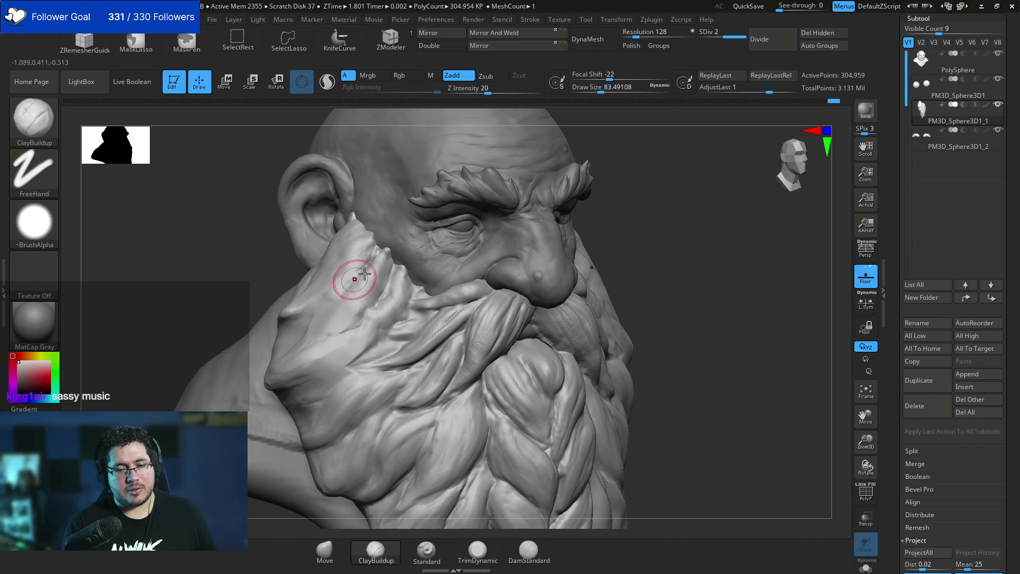
{"action": "right_click_drag", "start_coordinate": [355, 277], "coordinate": [302, 274], "text": "shift"}
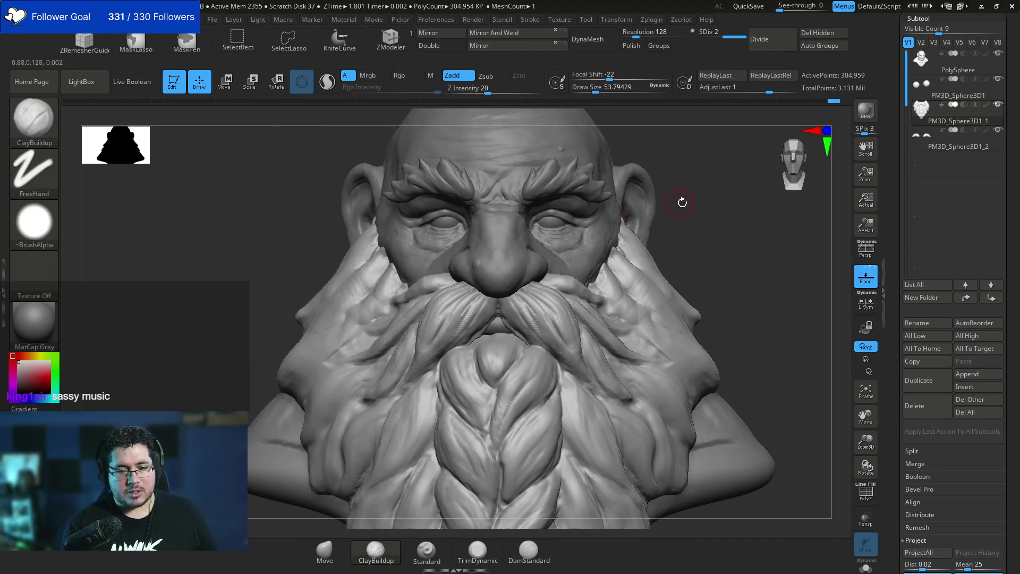
Add long strand volumes running down from the sideburn with ClayBuildup at a draw size of about 77.
{"action": "left_click_drag", "start_coordinate": [682, 202], "coordinate": [660, 216]}
{"action": "key", "text": "space"}
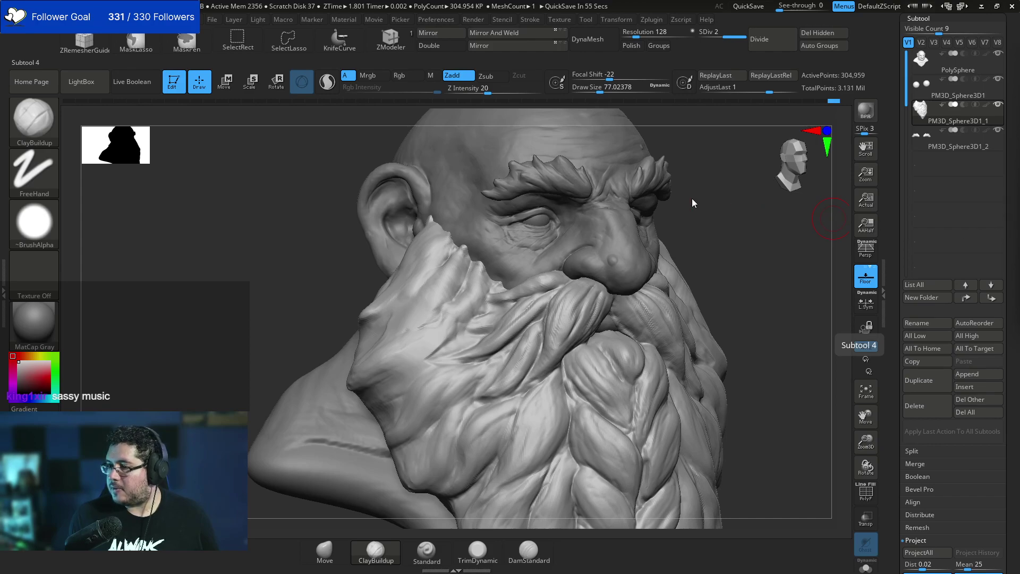
{"action": "left_click_drag", "start_coordinate": [310, 285], "coordinate": [340, 297]}
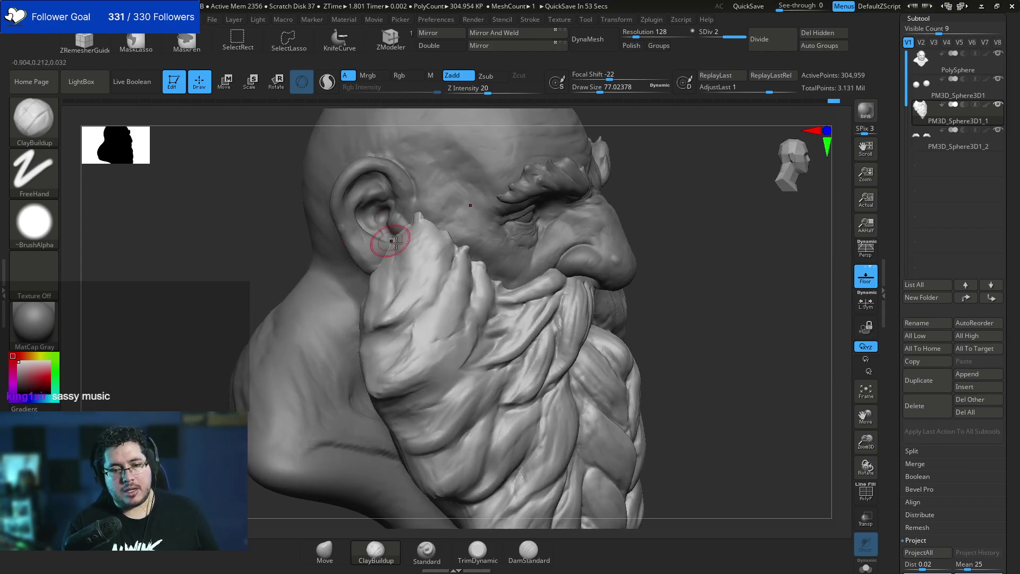
{"action": "mouse_move", "coordinate": [427, 221]}
{"action": "left_mouse_down"}
{"action": "mouse_move", "coordinate": [398, 240]}
{"action": "mouse_move", "coordinate": [430, 271]}
{"action": "mouse_move", "coordinate": [410, 310]}
{"action": "left_mouse_up"}
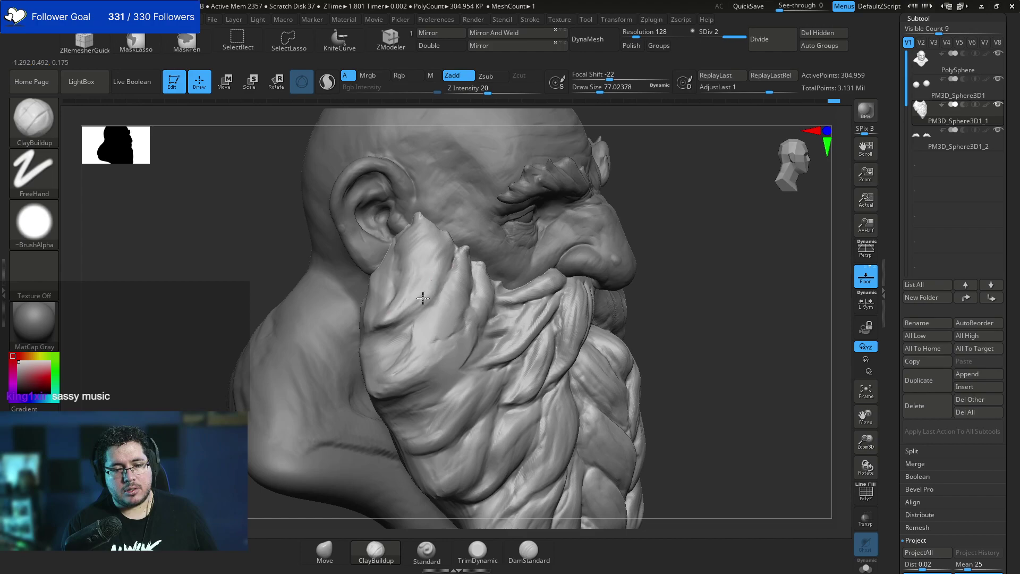
{"action": "left_click_drag", "start_coordinate": [686, 182], "coordinate": [640, 180]}
{"action": "key", "text": "space"}
{"action": "mouse_move", "coordinate": [442, 244]}
{"action": "left_mouse_down"}
{"action": "mouse_move", "coordinate": [455, 239]}
{"action": "mouse_move", "coordinate": [415, 271]}
{"action": "mouse_move", "coordinate": [442, 260]}
{"action": "left_mouse_up"}
{"action": "key", "text": "ctrl+z"}
{"action": "key", "text": "ctrl+z"}
Sculpt finer strands between the sideburn and the cheek side of the beard with ClayBuildup at a draw size of about 65.
{"action": "key", "text": "space"}
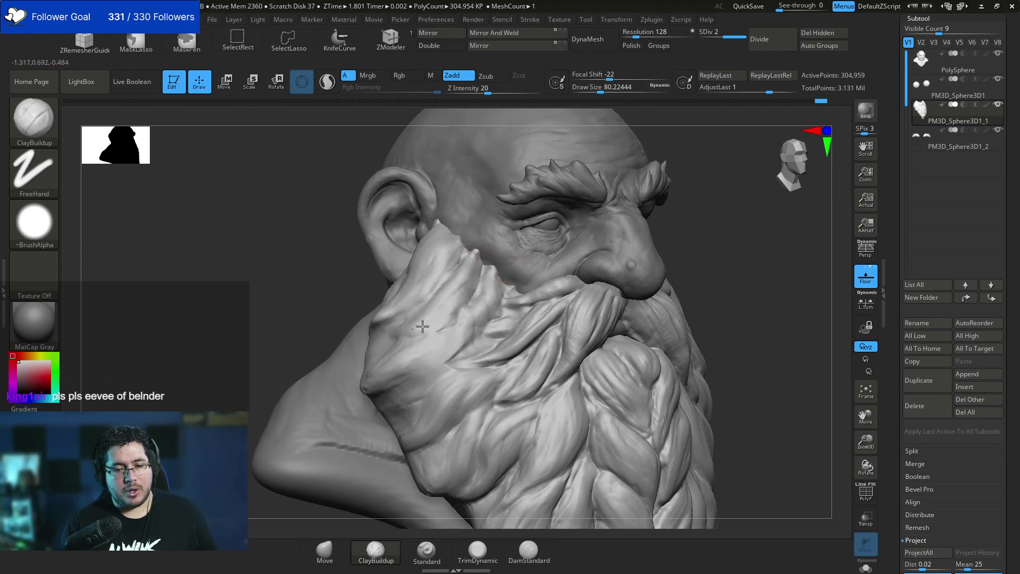
{"action": "key", "text": "space"}
{"action": "left_click_drag", "start_coordinate": [452, 319], "coordinate": [449, 319]}
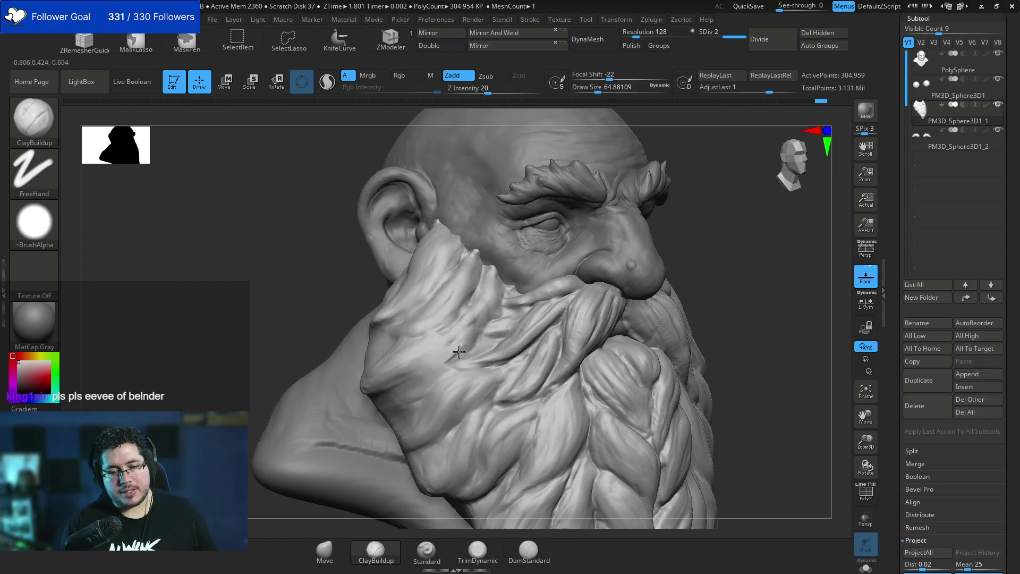
{"action": "left_click_drag", "start_coordinate": [754, 214], "coordinate": [712, 209], "text": "shift"}
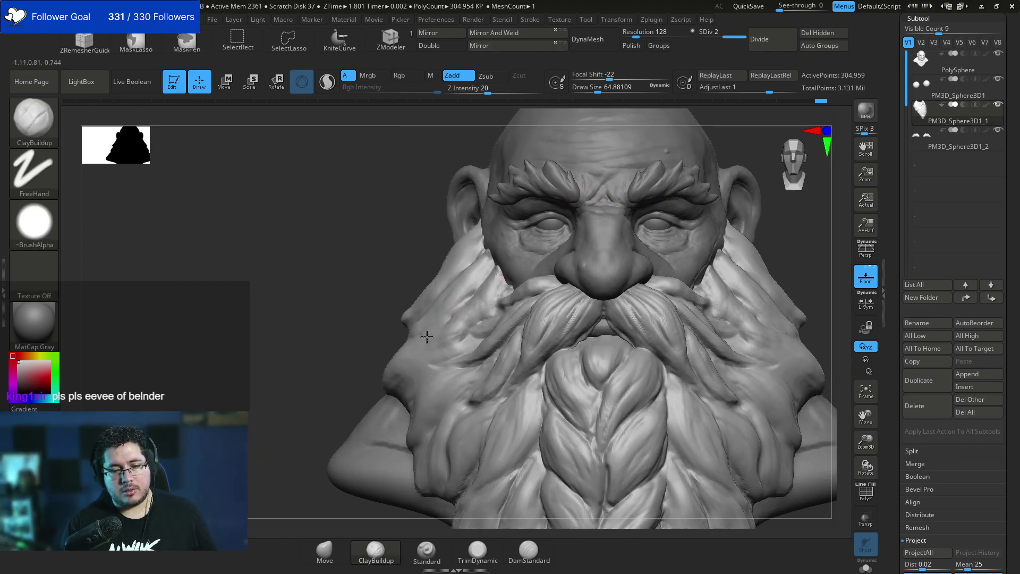
{"action": "right_click_drag", "start_coordinate": [436, 336], "coordinate": [428, 330]}
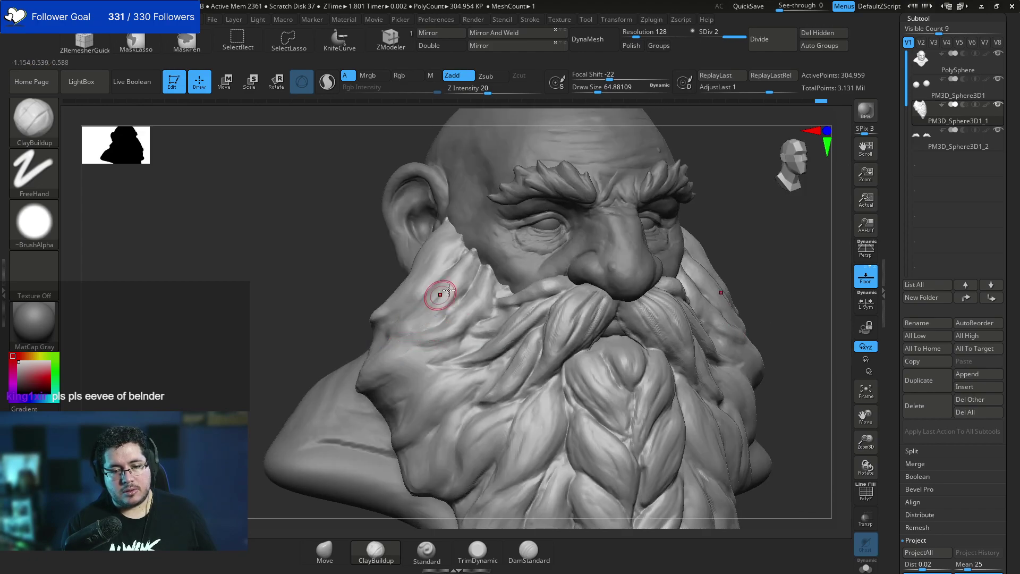
{"action": "mouse_move", "coordinate": [403, 316]}
{"action": "left_mouse_down"}
{"action": "mouse_move", "coordinate": [422, 307]}
{"action": "mouse_move", "coordinate": [408, 323]}
{"action": "mouse_move", "coordinate": [444, 265]}
{"action": "mouse_move", "coordinate": [410, 295]}
{"action": "mouse_move", "coordinate": [428, 258]}
{"action": "left_mouse_up"}
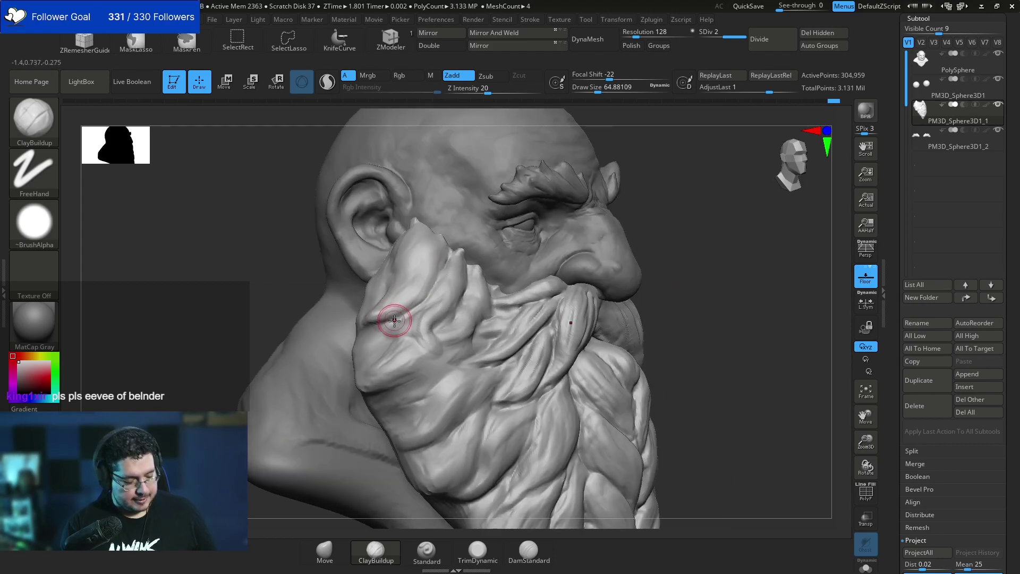
Carve grooves between the sideburn strands and along the outer side clump with DamStandard, starting at a draw size of about 41.
{"action": "key", "text": "b"}
{"action": "key", "text": "d"}
{"action": "key", "text": "s"}
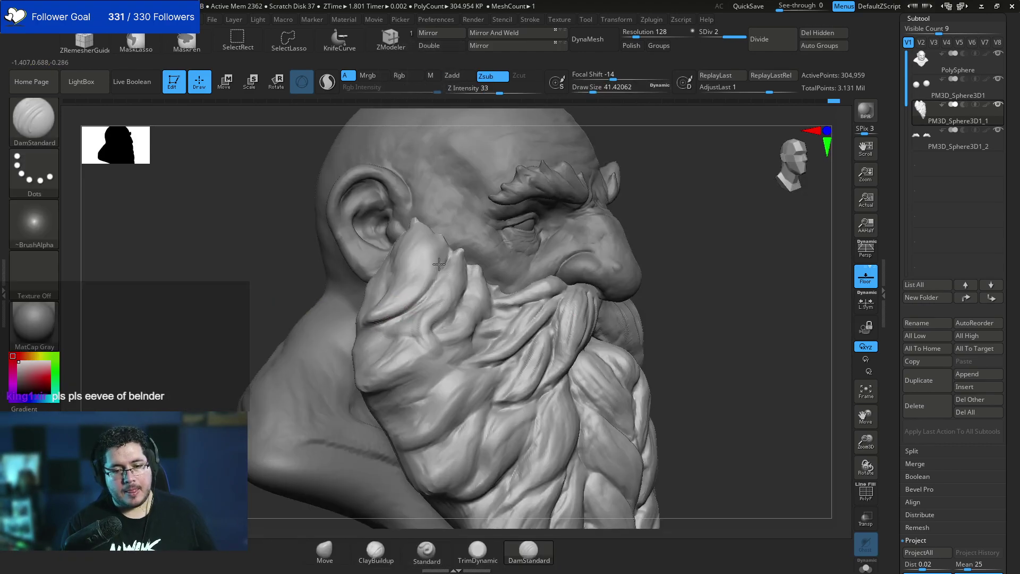
{"action": "left_click_drag", "start_coordinate": [586, 217], "coordinate": [556, 223]}
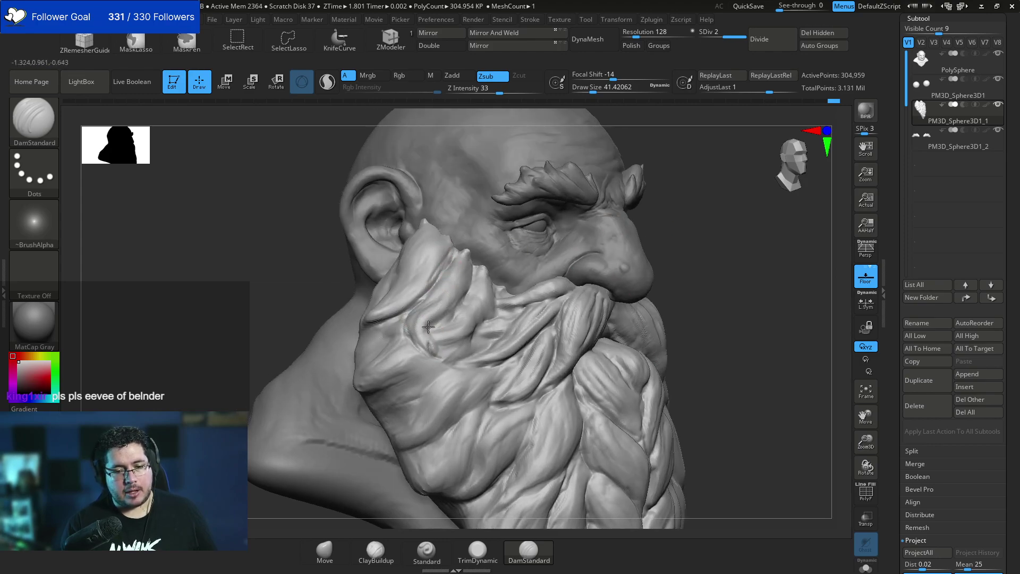
{"action": "left_click_drag", "start_coordinate": [685, 216], "coordinate": [757, 191]}
{"action": "left_click_drag", "start_coordinate": [336, 332], "coordinate": [391, 330]}
{"action": "left_click_drag", "start_coordinate": [391, 331], "coordinate": [353, 348], "text": "alt"}
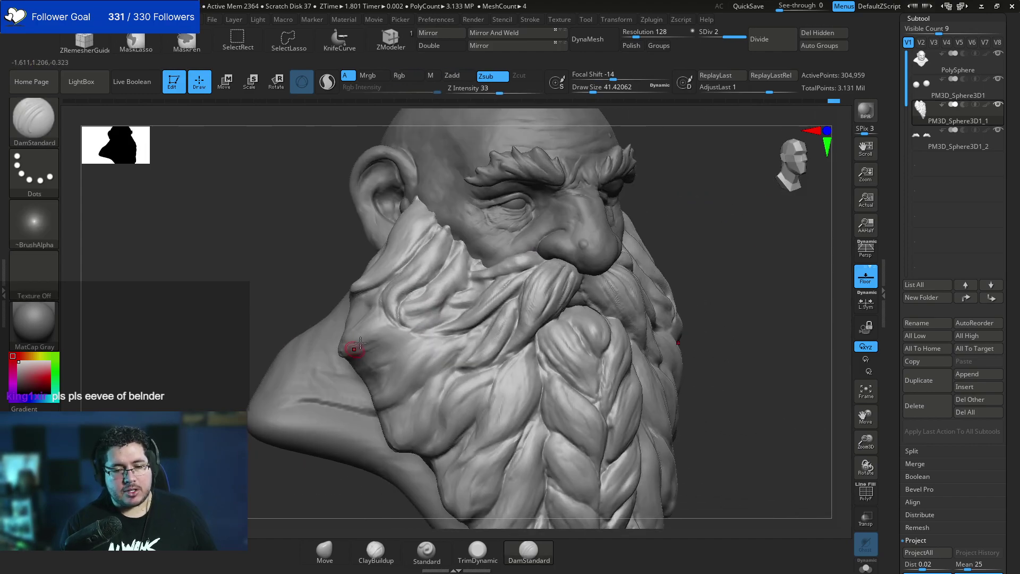
{"action": "left_click_drag", "start_coordinate": [368, 296], "coordinate": [354, 371]}
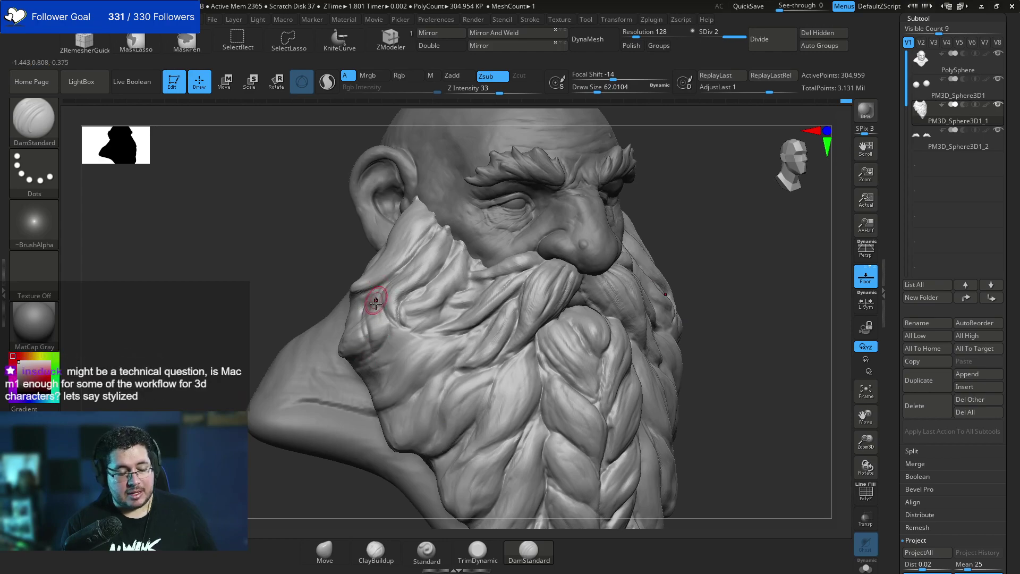
Add hair volume to the outer side clump of the beard below the ear with ClayBuildup.
{"action": "key", "text": "b"}
{"action": "key", "text": "c"}
{"action": "key", "text": "b"}
{"action": "mouse_move", "coordinate": [378, 293]}
{"action": "left_mouse_down"}
{"action": "mouse_move", "coordinate": [365, 357]}
{"action": "mouse_move", "coordinate": [419, 345]}
{"action": "left_mouse_up"}
{"action": "key", "text": "space"}
{"action": "key", "text": "space"}
{"action": "right_click_drag", "start_coordinate": [421, 342], "coordinate": [497, 240]}
Cut strand separations into the middle side of the beard with DamStandard at a draw size of about 65.
{"action": "key", "text": "b"}
{"action": "key", "text": "d"}
{"action": "key", "text": "s"}
{"action": "key", "text": "space"}
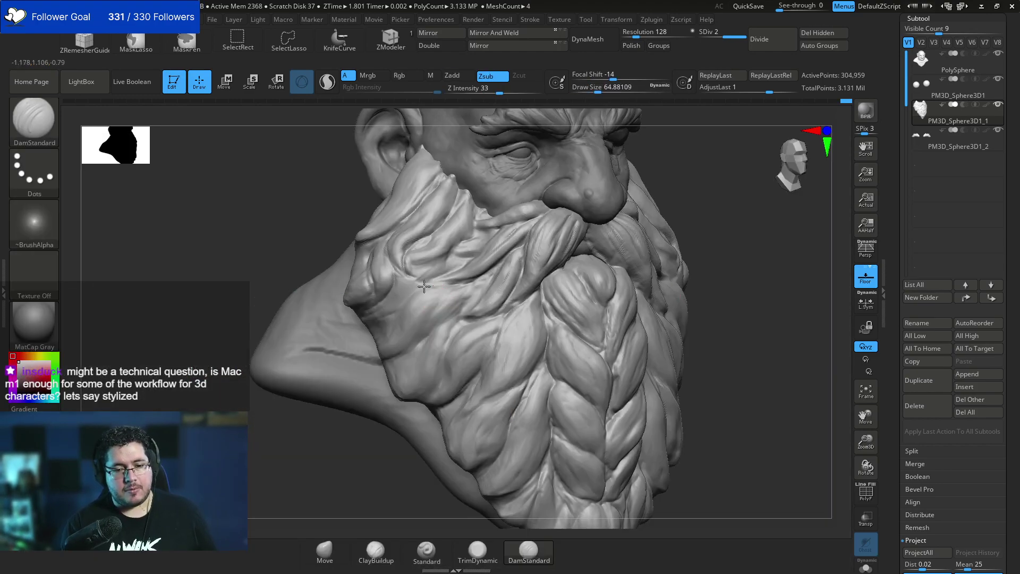
{"action": "left_click_drag", "start_coordinate": [397, 356], "coordinate": [459, 302]}
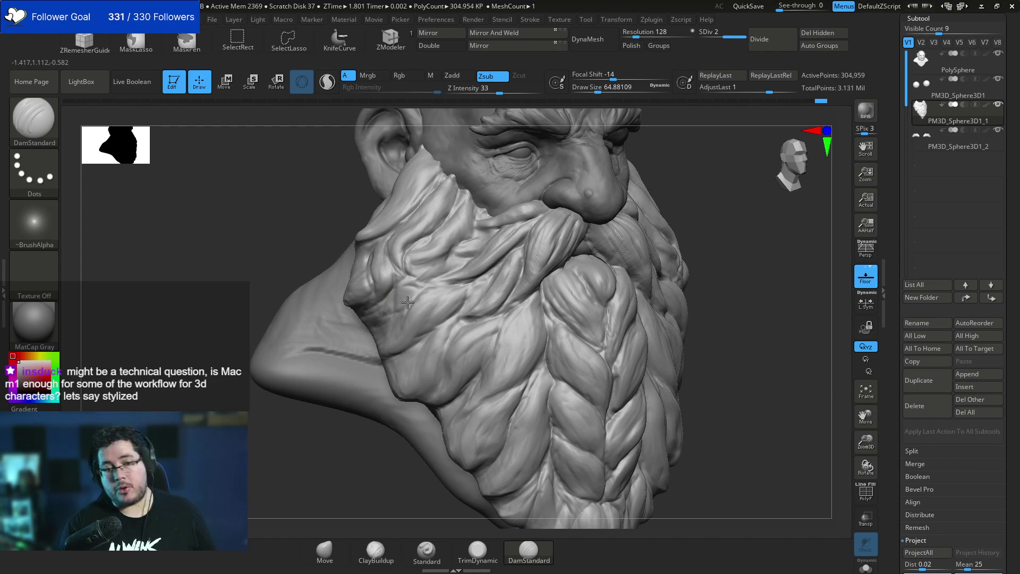
Build up the strands along the beard's outer edge above the shoulder with ClayBuildup at a draw size of about 65.
{"action": "key", "text": "b"}
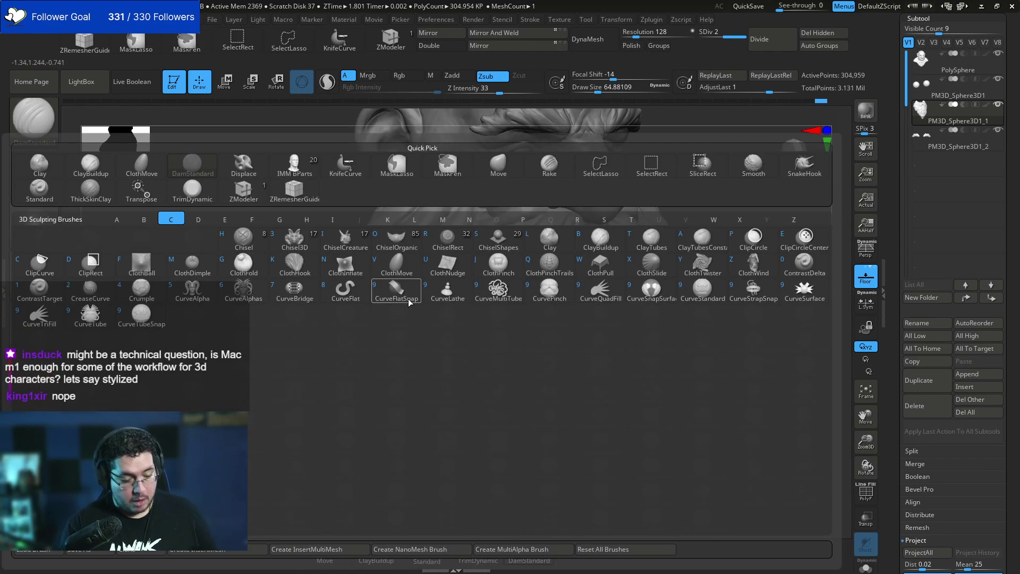
{"action": "key", "text": "c"}
{"action": "key", "text": "b"}
{"action": "key", "text": "space"}
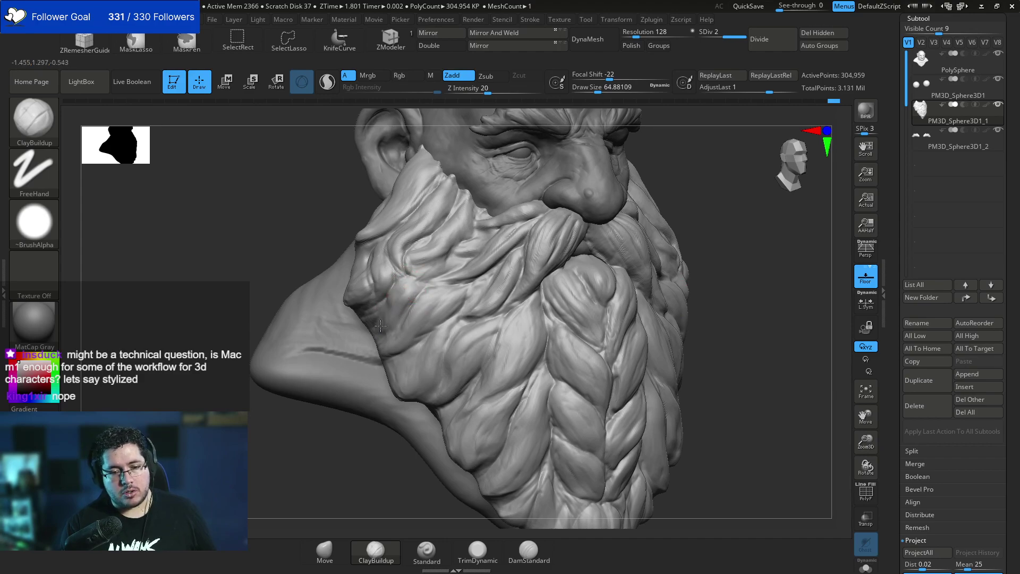
{"action": "mouse_move", "coordinate": [384, 431]}
{"action": "left_mouse_down"}
{"action": "mouse_move", "coordinate": [346, 422]}
{"action": "mouse_move", "coordinate": [384, 419]}
{"action": "left_mouse_up"}
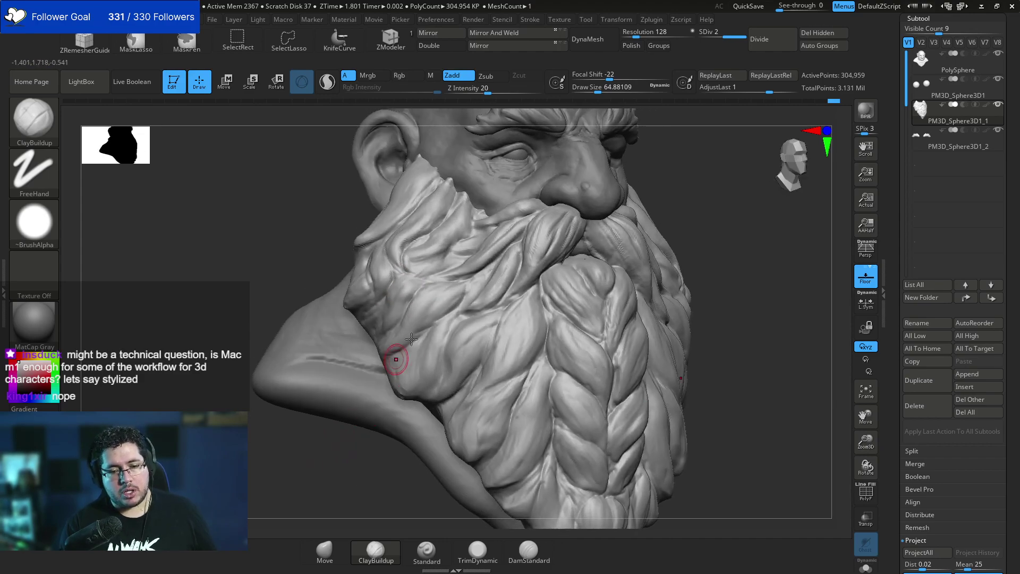
Thicken the lower side clump of the beard with ClayBuildup at a draw size of about 94.
{"action": "key", "text": "space"}
{"action": "left_click_drag", "start_coordinate": [423, 334], "coordinate": [433, 325]}
{"action": "key", "text": "space"}
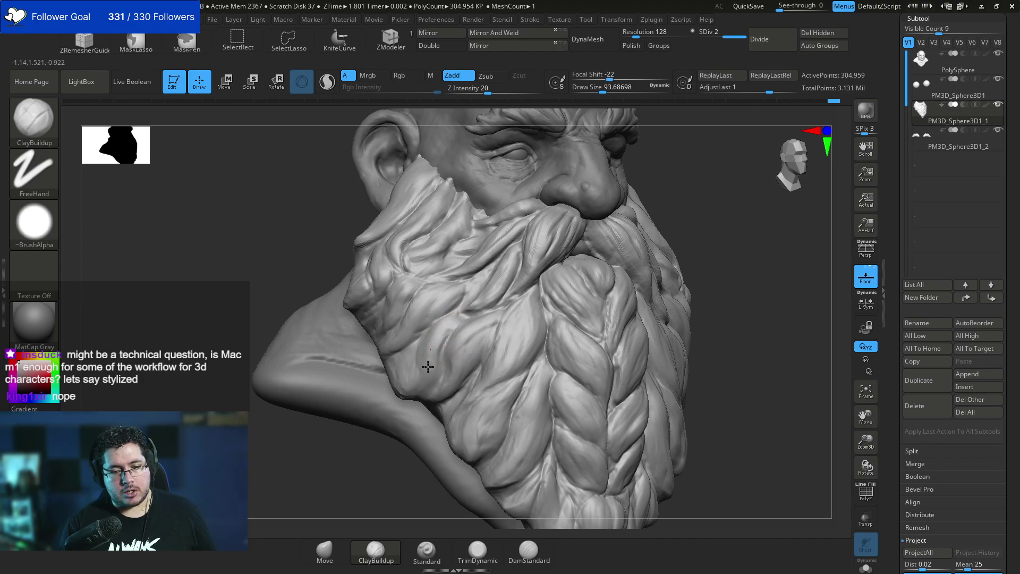
{"action": "left_click_drag", "start_coordinate": [387, 453], "coordinate": [409, 308]}
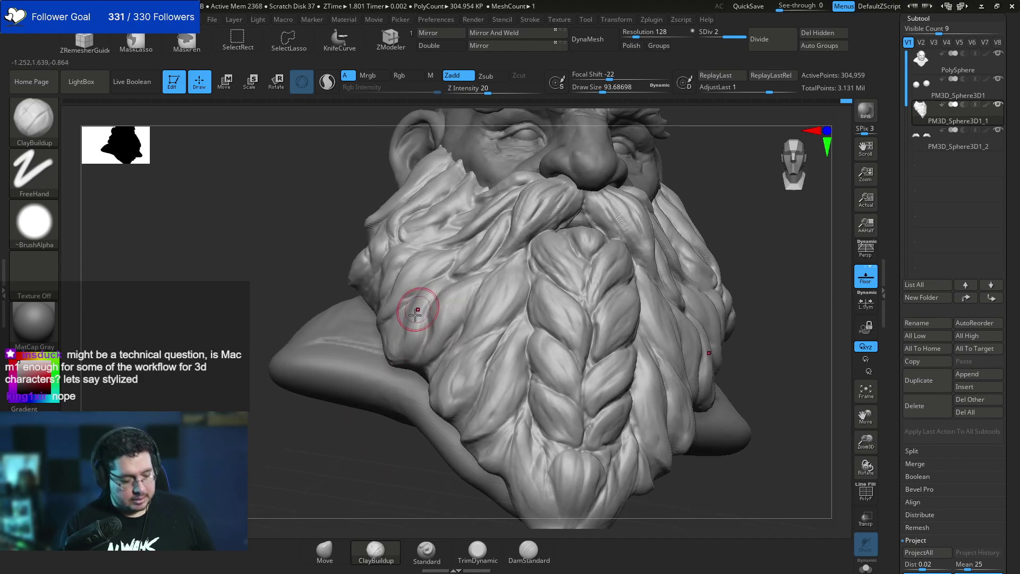
Define the lower side clump's strands and edge with DamStandard at a draw size of about 77.
{"action": "key", "text": "b"}
{"action": "key", "text": "d"}
{"action": "key", "text": "s"}
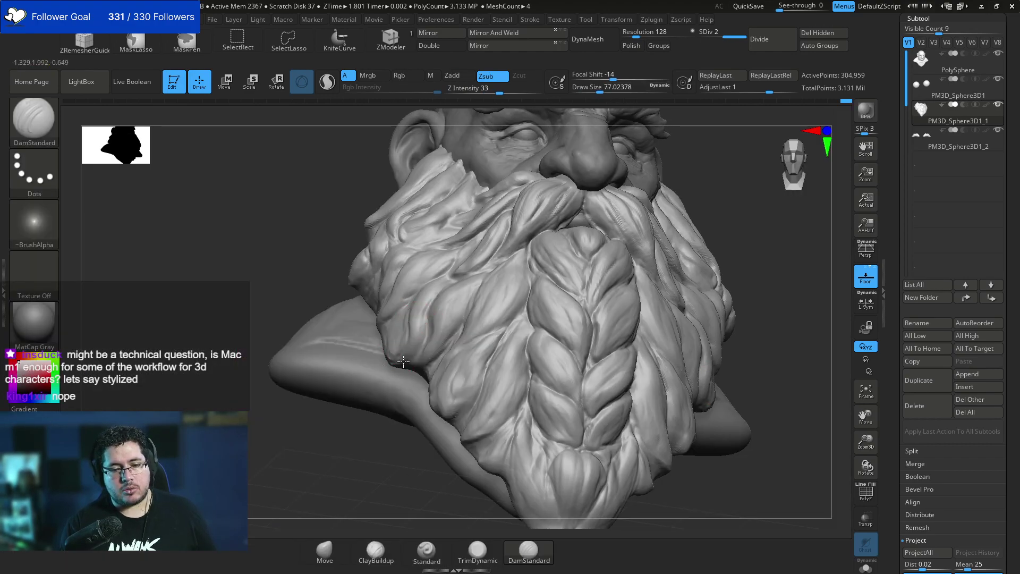
{"action": "left_click_drag", "start_coordinate": [428, 296], "coordinate": [364, 368]}
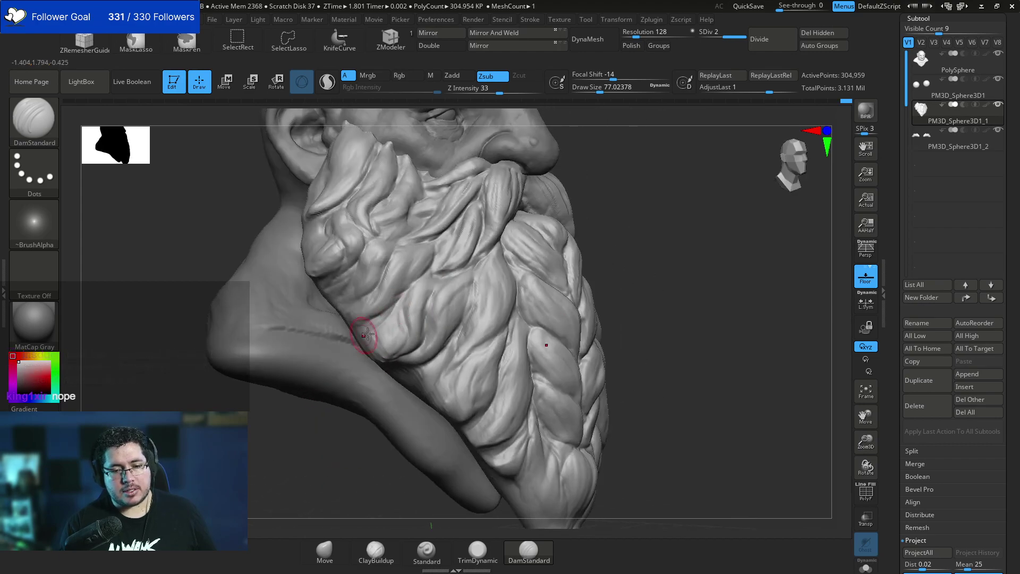
{"action": "left_click_drag", "start_coordinate": [649, 290], "coordinate": [629, 241], "text": "alt"}
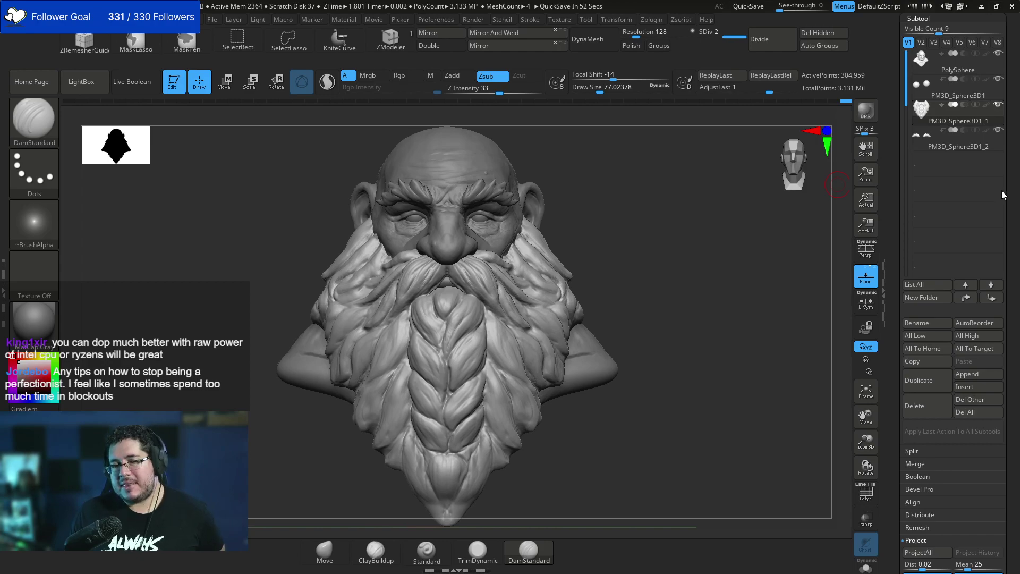
Slim the beard's upper sides below the ears with the Move brush at draw sizes of about 657 and 550.
{"action": "key", "text": "b"}
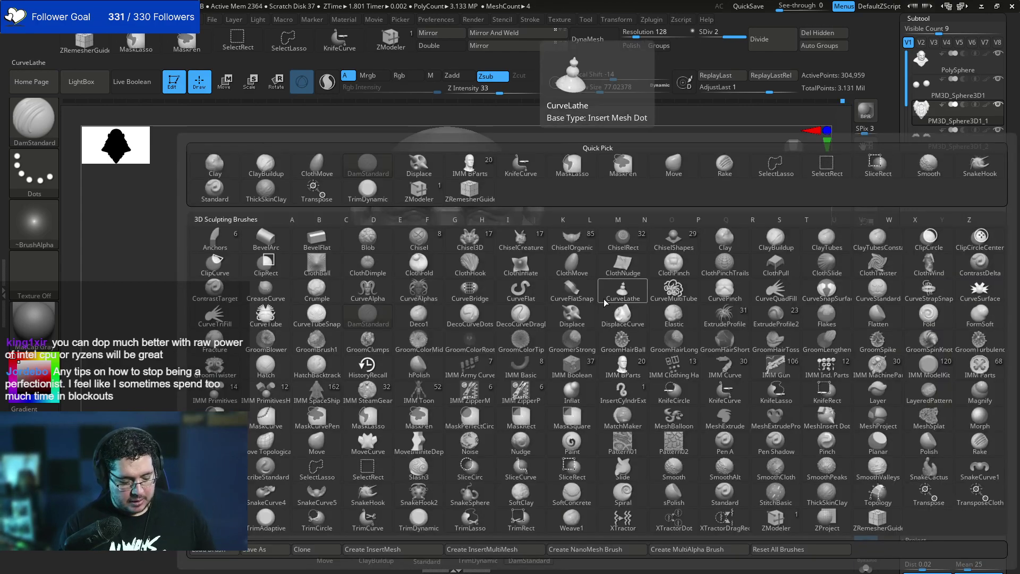
{"action": "key", "text": "m"}
{"action": "key", "text": "v"}
{"action": "key", "text": "space"}
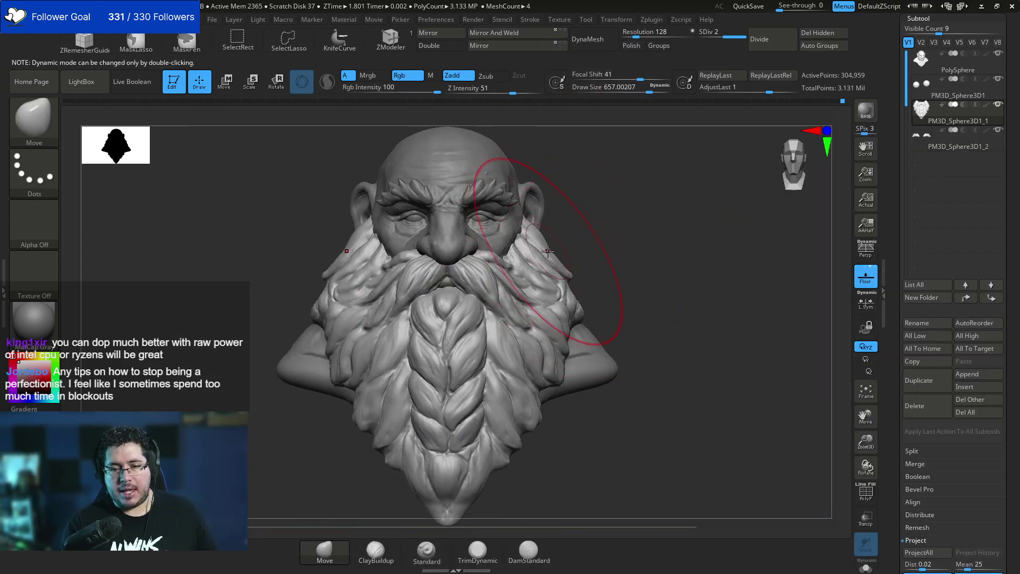
{"action": "left_click_drag", "start_coordinate": [548, 251], "coordinate": [549, 274]}
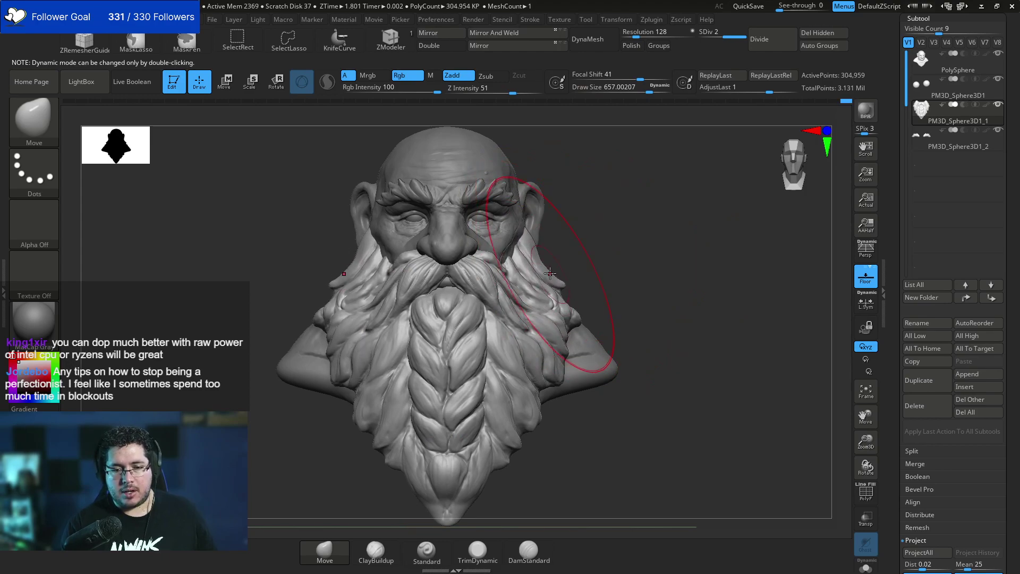
{"action": "key", "text": "space"}
{"action": "right_click_drag", "start_coordinate": [566, 278], "coordinate": [649, 239]}
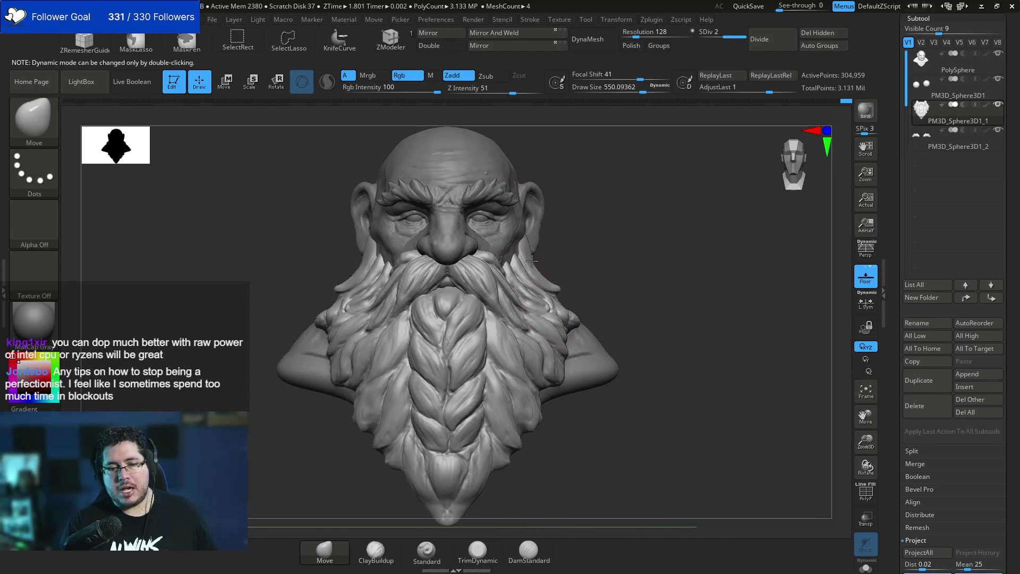
Pull out the strand tips at the beard's sides above the shoulders with the Move brush at draw sizes of about 262 and 149.
{"action": "key", "text": "space"}
{"action": "mouse_move", "coordinate": [532, 260]}
{"action": "left_mouse_down"}
{"action": "mouse_move", "coordinate": [522, 259]}
{"action": "mouse_move", "coordinate": [584, 312]}
{"action": "mouse_move", "coordinate": [574, 308]}
{"action": "left_mouse_up"}
{"action": "key", "text": "space"}
{"action": "key", "text": "space"}
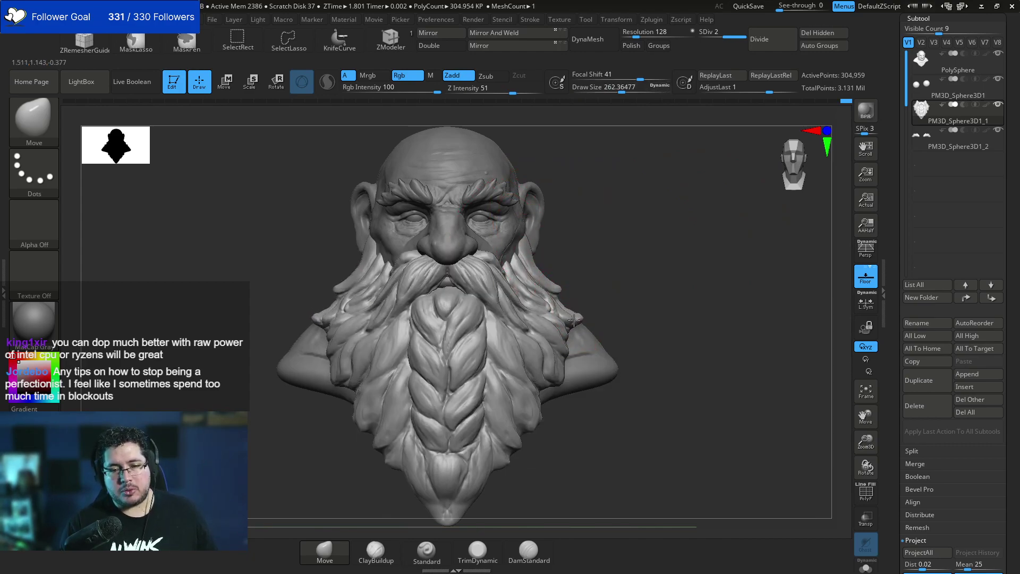
{"action": "key", "text": "space"}
{"action": "mouse_move", "coordinate": [570, 351]}
{"action": "left_mouse_down"}
{"action": "mouse_move", "coordinate": [577, 361]}
{"action": "mouse_move", "coordinate": [570, 355]}
{"action": "left_mouse_up"}
{"action": "key", "text": "space"}
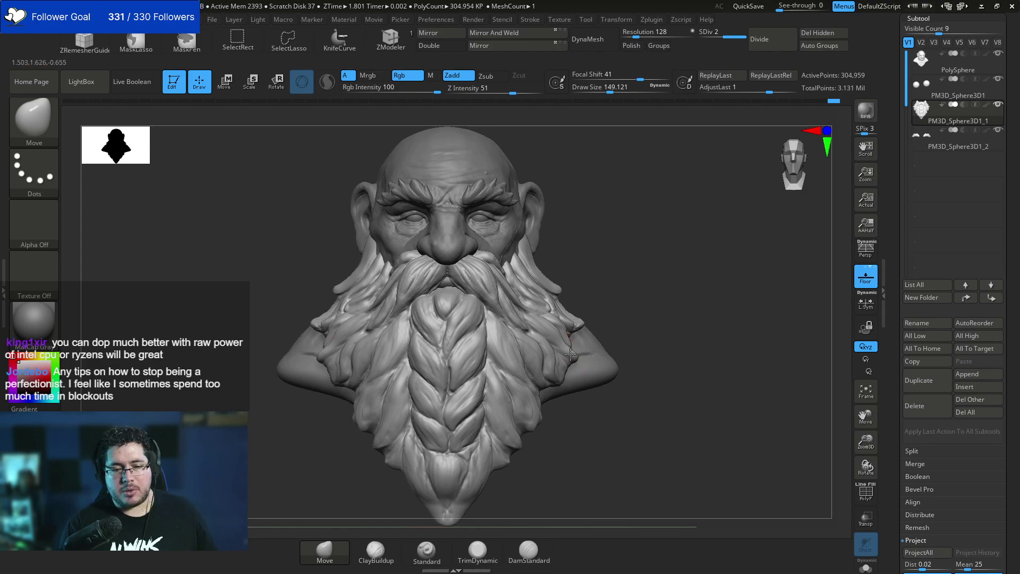
Extend the lower strand tips at the beard's sides with the Move brush at a draw size of about 182.
{"action": "left_click_drag", "start_coordinate": [620, 316], "coordinate": [523, 314]}
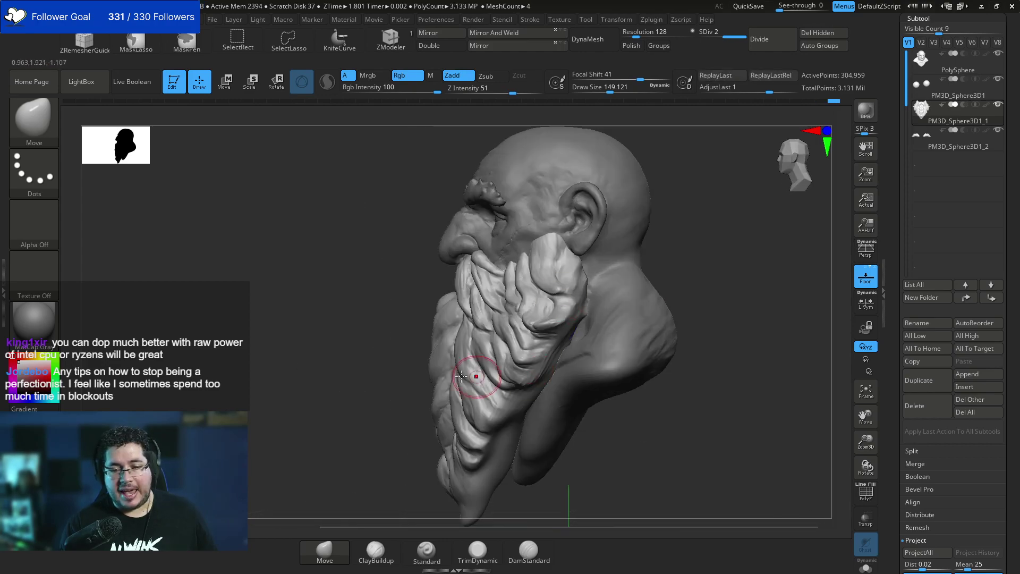
{"action": "left_click_drag", "start_coordinate": [412, 385], "coordinate": [523, 367], "text": "shift"}
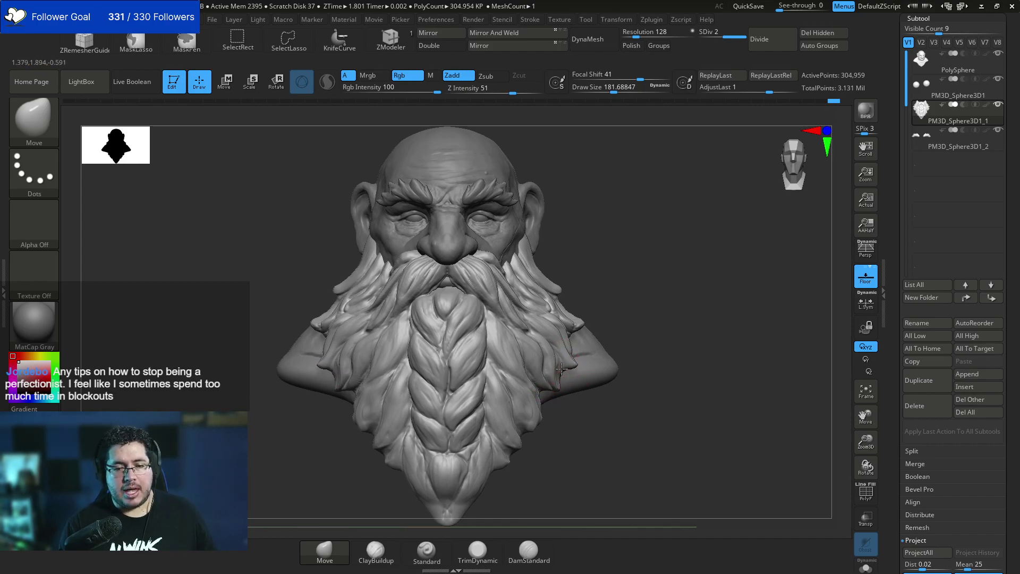
{"action": "mouse_move", "coordinate": [678, 291]}
{"action": "left_mouse_down"}
{"action": "mouse_move", "coordinate": [644, 284]}
{"action": "mouse_move", "coordinate": [662, 312]}
{"action": "mouse_move", "coordinate": [655, 298]}
{"action": "mouse_move", "coordinate": [568, 262]}
{"action": "left_mouse_up"}
{"action": "key", "text": "space"}
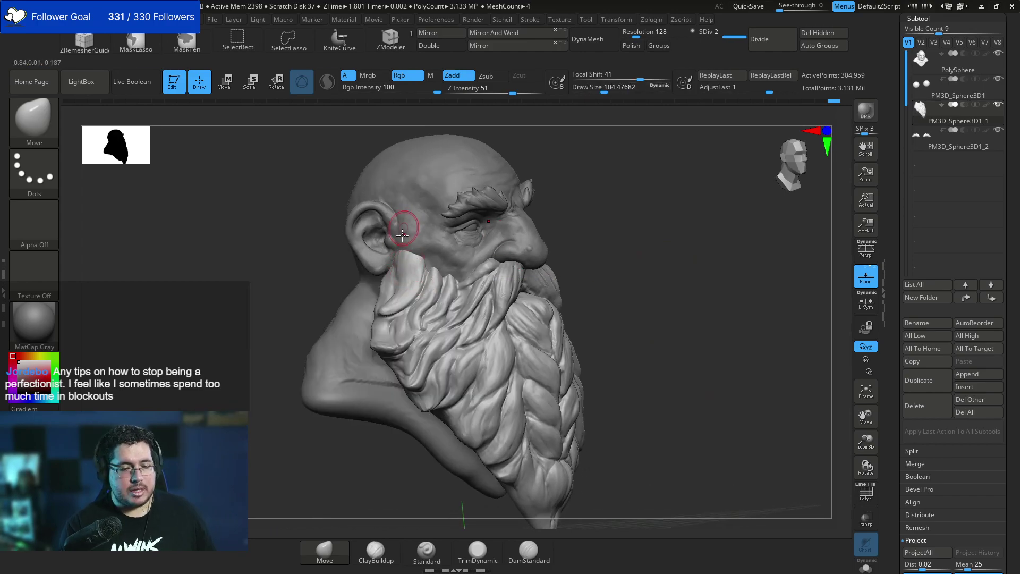
Build up the sideburn below the ear with ClayBuildup at draw sizes of about 77 and 39.
{"action": "key", "text": "b"}
{"action": "key", "text": "c"}
{"action": "key", "text": "b"}
{"action": "key", "text": "space"}
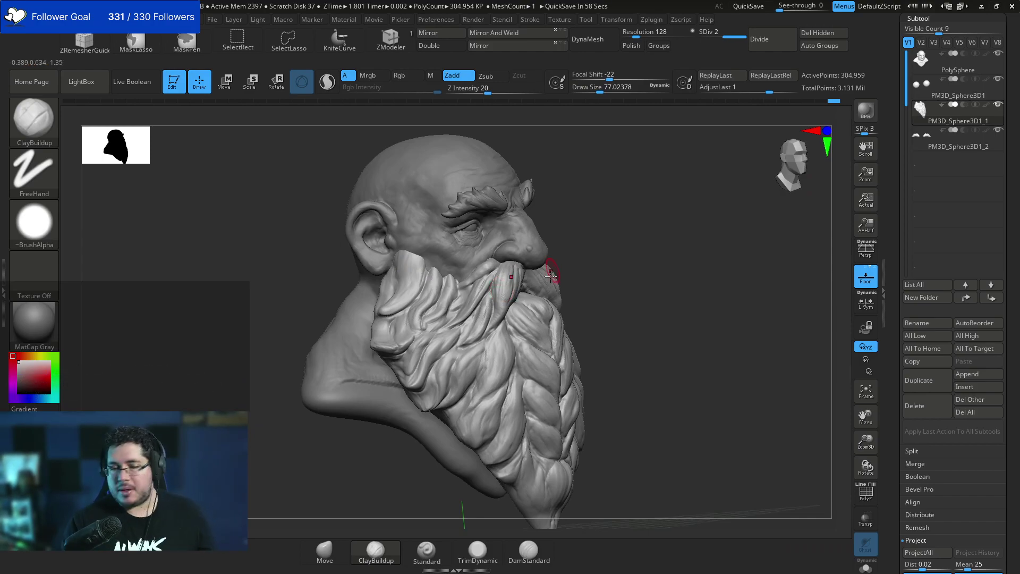
{"action": "key", "text": "space"}
{"action": "right_click_drag", "start_coordinate": [595, 263], "coordinate": [620, 264], "text": "ctrl"}
{"action": "key", "text": "space"}
{"action": "left_click_drag", "start_coordinate": [620, 264], "coordinate": [585, 252]}
{"action": "key", "text": "space"}
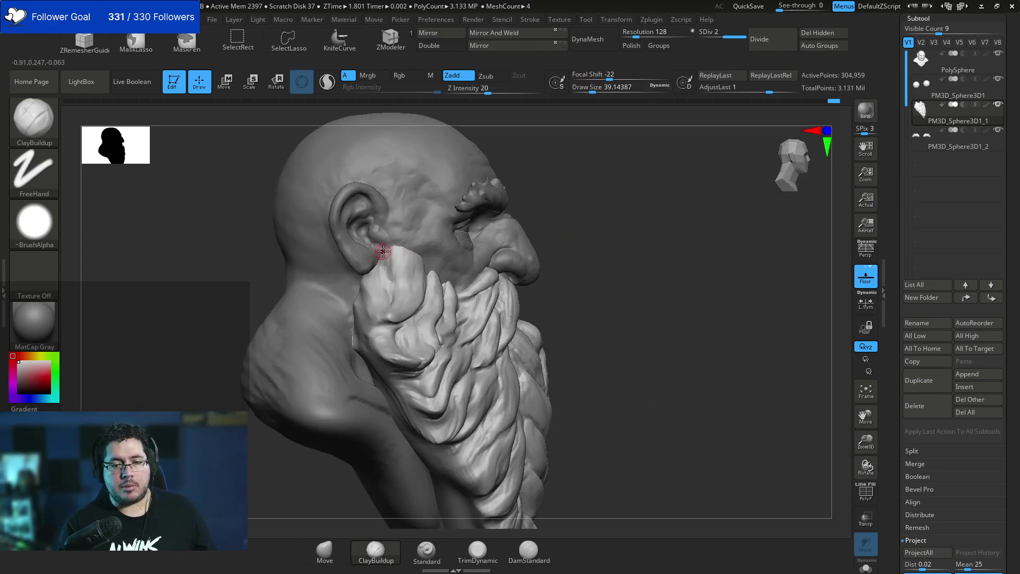
Carve strand grooves into the sideburn below the ear with DamStandard at a draw size of about 46.
{"action": "key", "text": "b"}
{"action": "key", "text": "d"}
{"action": "key", "text": "s"}
{"action": "key", "text": "space"}
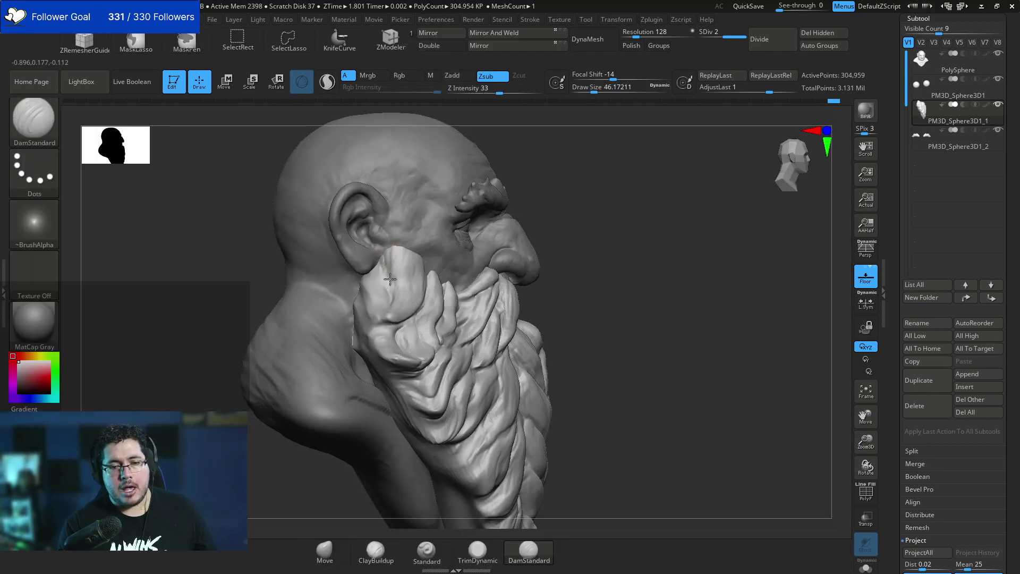
{"action": "left_click_drag", "start_coordinate": [396, 244], "coordinate": [391, 271]}
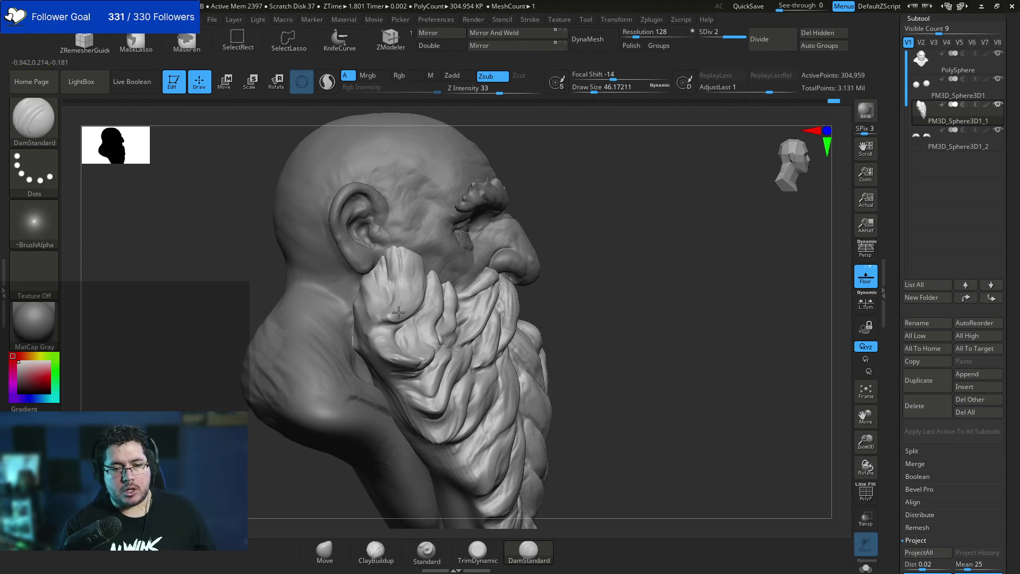
{"action": "left_click_drag", "start_coordinate": [600, 234], "coordinate": [523, 215]}
{"action": "left_click_drag", "start_coordinate": [401, 281], "coordinate": [391, 300]}
{"action": "left_click_drag", "start_coordinate": [658, 207], "coordinate": [568, 213]}
{"action": "left_click_drag", "start_coordinate": [678, 272], "coordinate": [603, 260]}
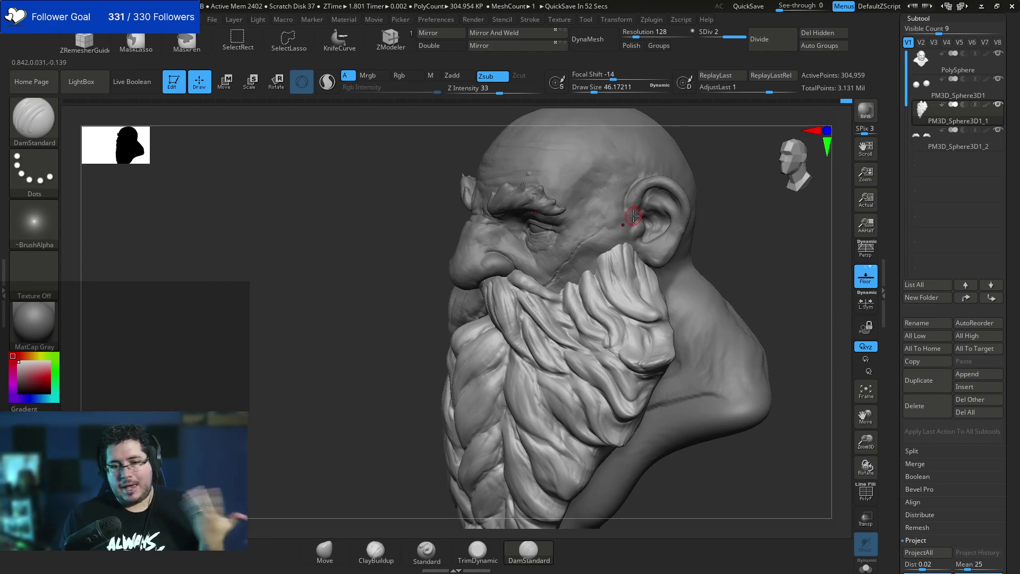
{"action": "mouse_move", "coordinate": [740, 292]}
{"action": "left_mouse_down", "text": "shift"}
{"action": "mouse_move", "coordinate": [789, 274]}
{"action": "mouse_move", "coordinate": [530, 282]}
{"action": "left_mouse_up", "text": "shift"}
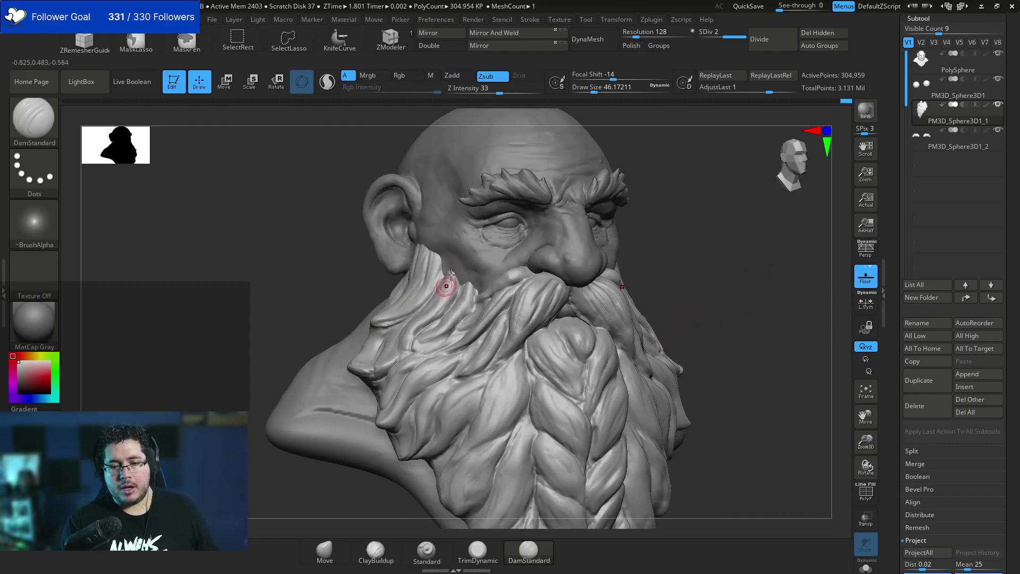
{"action": "left_click_drag", "start_coordinate": [714, 274], "coordinate": [650, 266]}
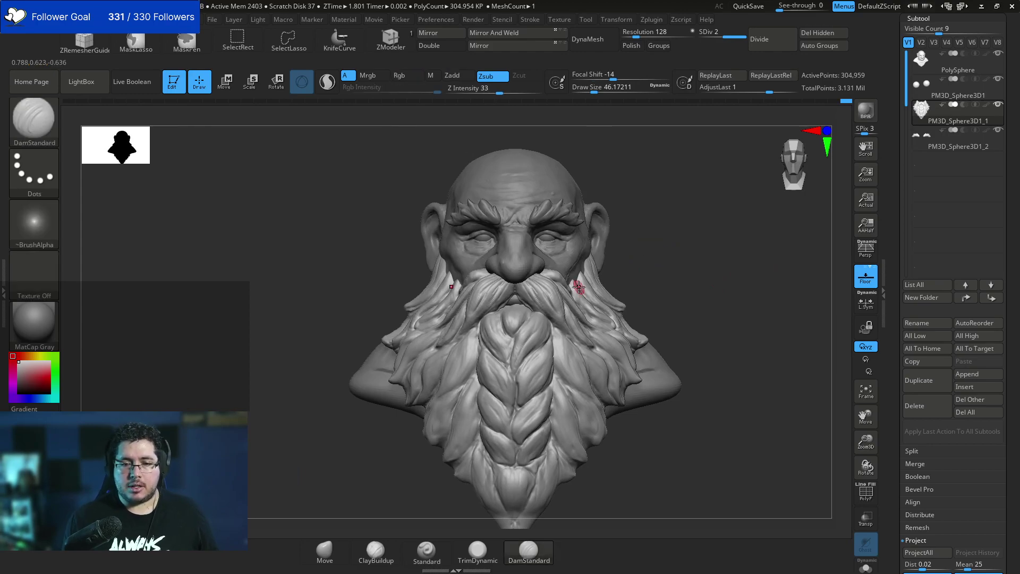
Select the PolySphere body and add volume to the shoulder with ClayBuildup at a draw size of about 324.
{"action": "mouse_move", "coordinate": [711, 286]}
{"action": "left_mouse_down", "text": "alt"}
{"action": "mouse_move", "coordinate": [648, 271]}
{"action": "mouse_move", "coordinate": [676, 237]}
{"action": "mouse_move", "coordinate": [646, 250]}
{"action": "mouse_move", "coordinate": [648, 261]}
{"action": "left_mouse_up", "text": "alt"}
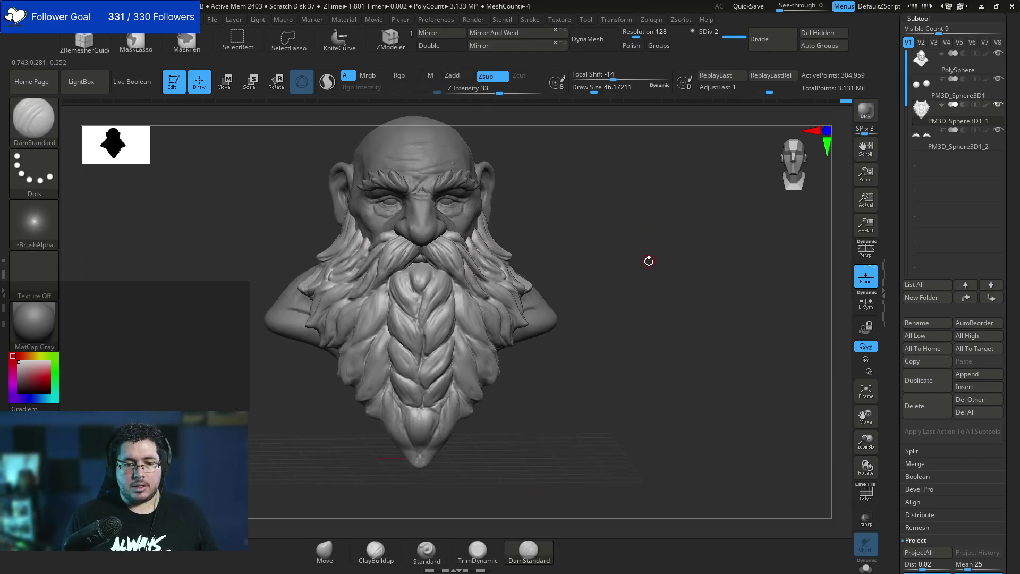
{"action": "left_click", "coordinate": [552, 321], "text": "alt"}
{"action": "mouse_move", "coordinate": [611, 323]}
{"action": "left_mouse_down"}
{"action": "mouse_move", "coordinate": [510, 319]}
{"action": "mouse_move", "coordinate": [669, 333]}
{"action": "left_mouse_up"}
{"action": "key", "text": "b"}
{"action": "key", "text": "c"}
{"action": "key", "text": "b"}
{"action": "key", "text": "space"}
{"action": "left_click_drag", "start_coordinate": [590, 308], "coordinate": [603, 308]}
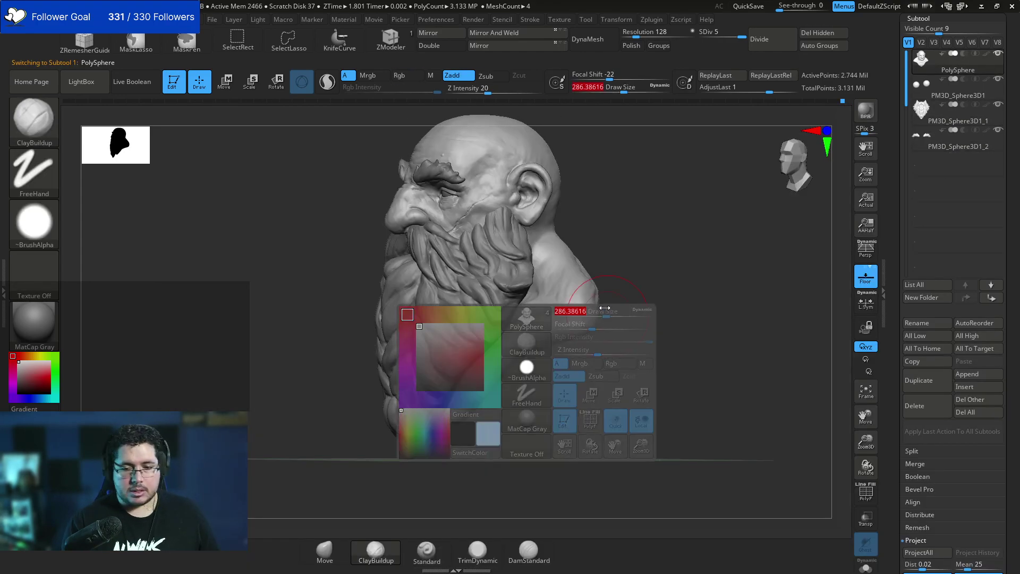
{"action": "mouse_move", "coordinate": [575, 367]}
{"action": "left_mouse_down"}
{"action": "mouse_move", "coordinate": [563, 318]}
{"action": "mouse_move", "coordinate": [588, 308]}
{"action": "left_mouse_up"}
{"action": "right_click_drag", "start_coordinate": [603, 342], "coordinate": [658, 441]}
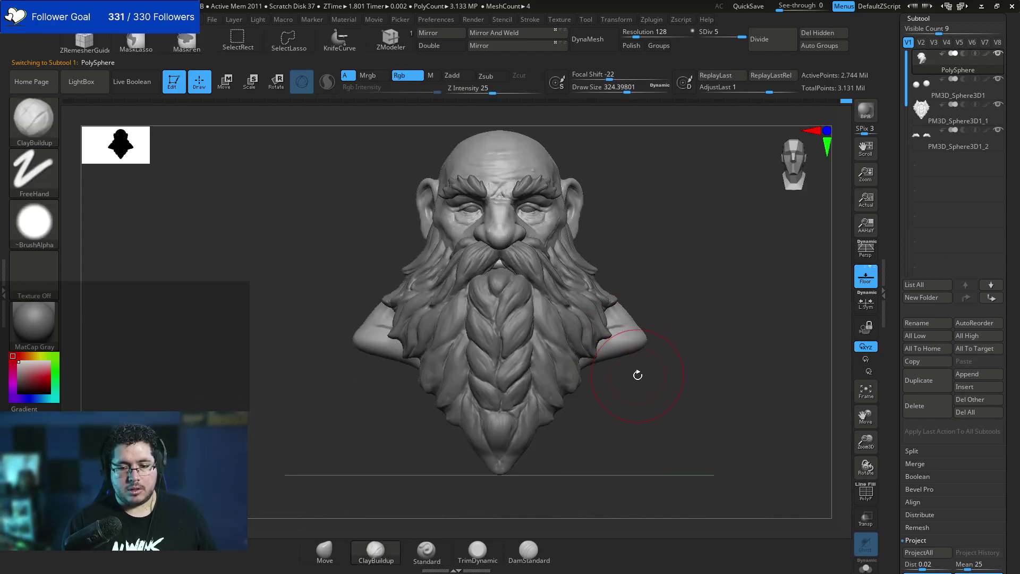
Fill out the underside of the shoulders and the upper back with ClayBuildup at a draw size of about 324.
{"action": "mouse_move", "coordinate": [638, 372]}
{"action": "left_mouse_down"}
{"action": "mouse_move", "coordinate": [640, 313]}
{"action": "mouse_move", "coordinate": [627, 355]}
{"action": "left_mouse_up"}
{"action": "right_click_drag", "start_coordinate": [631, 365], "coordinate": [605, 377]}
{"action": "mouse_move", "coordinate": [622, 341]}
{"action": "left_mouse_down"}
{"action": "mouse_move", "coordinate": [606, 329]}
{"action": "mouse_move", "coordinate": [615, 317]}
{"action": "left_mouse_up"}
{"action": "right_click_drag", "start_coordinate": [619, 324], "coordinate": [571, 361]}
{"action": "left_click_drag", "start_coordinate": [665, 297], "coordinate": [679, 297]}
{"action": "right_click_drag", "start_coordinate": [680, 300], "coordinate": [622, 285]}
{"action": "mouse_move", "coordinate": [704, 294]}
{"action": "left_mouse_down"}
{"action": "mouse_move", "coordinate": [720, 337]}
{"action": "mouse_move", "coordinate": [683, 300]}
{"action": "mouse_move", "coordinate": [696, 320]}
{"action": "mouse_move", "coordinate": [727, 304]}
{"action": "left_mouse_up"}
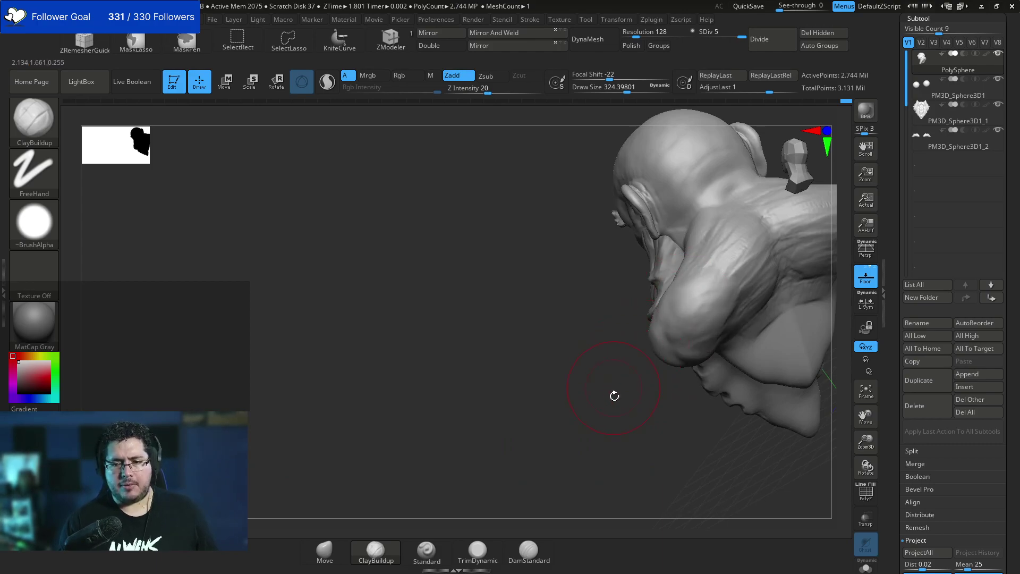
Trim back and flatten the shoulder ends and the bust's underside with TrimDynamic at a draw size of about 437.
{"action": "right_click_drag", "start_coordinate": [614, 395], "coordinate": [690, 325]}
{"action": "mouse_move", "coordinate": [690, 403]}
{"action": "right_mouse_down"}
{"action": "mouse_move", "coordinate": [681, 346]}
{"action": "mouse_move", "coordinate": [745, 307]}
{"action": "mouse_move", "coordinate": [673, 336]}
{"action": "right_mouse_up"}
{"action": "key", "text": "b"}
{"action": "key", "text": "t"}
{"action": "key", "text": "d"}
{"action": "mouse_move", "coordinate": [669, 335]}
{"action": "left_mouse_down"}
{"action": "mouse_move", "coordinate": [687, 303]}
{"action": "mouse_move", "coordinate": [692, 326]}
{"action": "mouse_move", "coordinate": [680, 347]}
{"action": "mouse_move", "coordinate": [693, 344]}
{"action": "left_mouse_up"}
{"action": "right_click_drag", "start_coordinate": [715, 330], "coordinate": [671, 345]}
{"action": "mouse_move", "coordinate": [692, 342]}
{"action": "left_mouse_down"}
{"action": "mouse_move", "coordinate": [721, 305]}
{"action": "mouse_move", "coordinate": [718, 271]}
{"action": "left_mouse_up"}
{"action": "right_click_drag", "start_coordinate": [723, 268], "coordinate": [733, 324]}
{"action": "mouse_move", "coordinate": [730, 322]}
{"action": "left_mouse_down"}
{"action": "mouse_move", "coordinate": [724, 285]}
{"action": "mouse_move", "coordinate": [715, 318]}
{"action": "left_mouse_up"}
{"action": "mouse_move", "coordinate": [717, 414]}
{"action": "right_mouse_down"}
{"action": "mouse_move", "coordinate": [721, 363]}
{"action": "mouse_move", "coordinate": [739, 335]}
{"action": "right_mouse_up"}
{"action": "left_click_drag", "start_coordinate": [706, 286], "coordinate": [675, 330]}
{"action": "right_click_drag", "start_coordinate": [672, 335], "coordinate": [701, 335]}
{"action": "mouse_move", "coordinate": [689, 329]}
{"action": "left_mouse_down"}
{"action": "mouse_move", "coordinate": [703, 312]}
{"action": "mouse_move", "coordinate": [696, 338]}
{"action": "left_mouse_up"}
{"action": "right_click_drag", "start_coordinate": [720, 366], "coordinate": [735, 366]}
{"action": "mouse_move", "coordinate": [705, 318]}
{"action": "left_mouse_down"}
{"action": "mouse_move", "coordinate": [691, 335]}
{"action": "mouse_move", "coordinate": [710, 351]}
{"action": "left_mouse_up"}
{"action": "right_click_drag", "start_coordinate": [680, 413], "coordinate": [709, 317]}
{"action": "mouse_move", "coordinate": [687, 258]}
{"action": "left_mouse_down"}
{"action": "mouse_move", "coordinate": [718, 298]}
{"action": "mouse_move", "coordinate": [717, 278]}
{"action": "left_mouse_up"}
{"action": "mouse_move", "coordinate": [735, 340]}
{"action": "right_mouse_down"}
{"action": "mouse_move", "coordinate": [726, 358]}
{"action": "mouse_move", "coordinate": [709, 335]}
{"action": "right_mouse_up"}
{"action": "left_click_drag", "start_coordinate": [726, 293], "coordinate": [728, 304]}
{"action": "mouse_move", "coordinate": [719, 339]}
{"action": "right_mouse_down", "text": "shift"}
{"action": "mouse_move", "coordinate": [691, 403]}
{"action": "mouse_move", "coordinate": [689, 324]}
{"action": "mouse_move", "coordinate": [759, 280]}
{"action": "mouse_move", "coordinate": [739, 302]}
{"action": "mouse_move", "coordinate": [772, 300]}
{"action": "right_mouse_up", "text": "shift"}
{"action": "key", "text": "ctrl"}
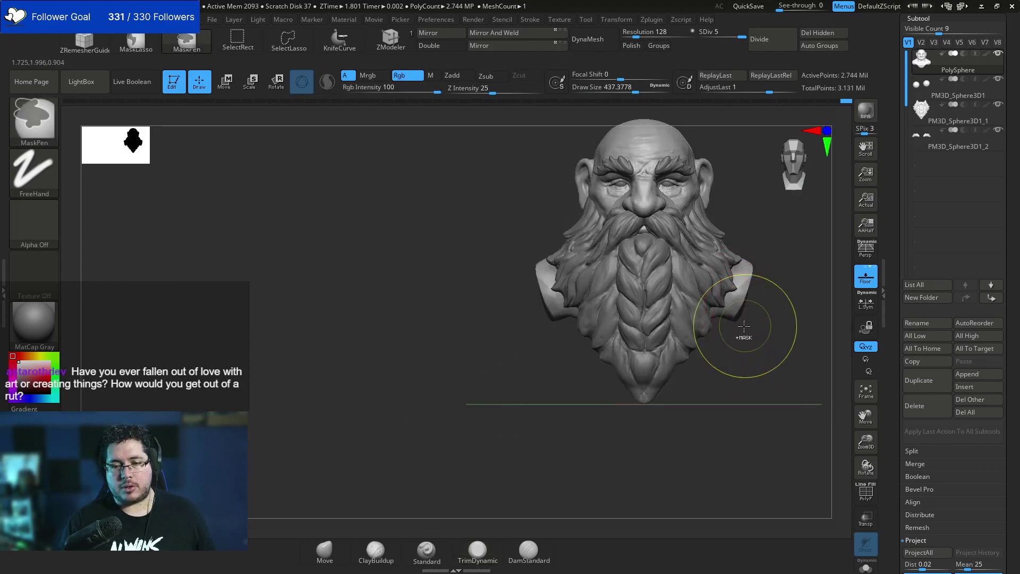
Reshape the shoulders and lower edge of the torso with the Move brush at draw sizes of about 753, 647 and 492.
{"action": "right_click_drag", "start_coordinate": [735, 357], "coordinate": [753, 282]}
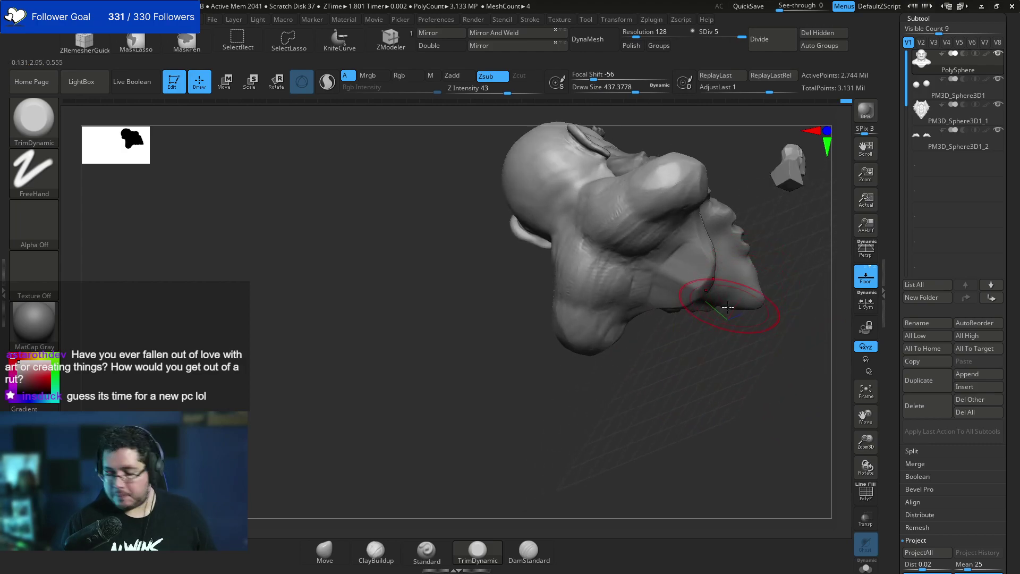
{"action": "key", "text": "b"}
{"action": "key", "text": "m"}
{"action": "key", "text": "v"}
{"action": "key", "text": "space"}
{"action": "left_click_drag", "start_coordinate": [692, 306], "coordinate": [704, 306]}
{"action": "mouse_move", "coordinate": [698, 316]}
{"action": "right_mouse_down"}
{"action": "mouse_move", "coordinate": [744, 268]}
{"action": "mouse_move", "coordinate": [708, 325]}
{"action": "right_mouse_up"}
{"action": "key", "text": "space"}
{"action": "left_click_drag", "start_coordinate": [704, 308], "coordinate": [709, 308]}
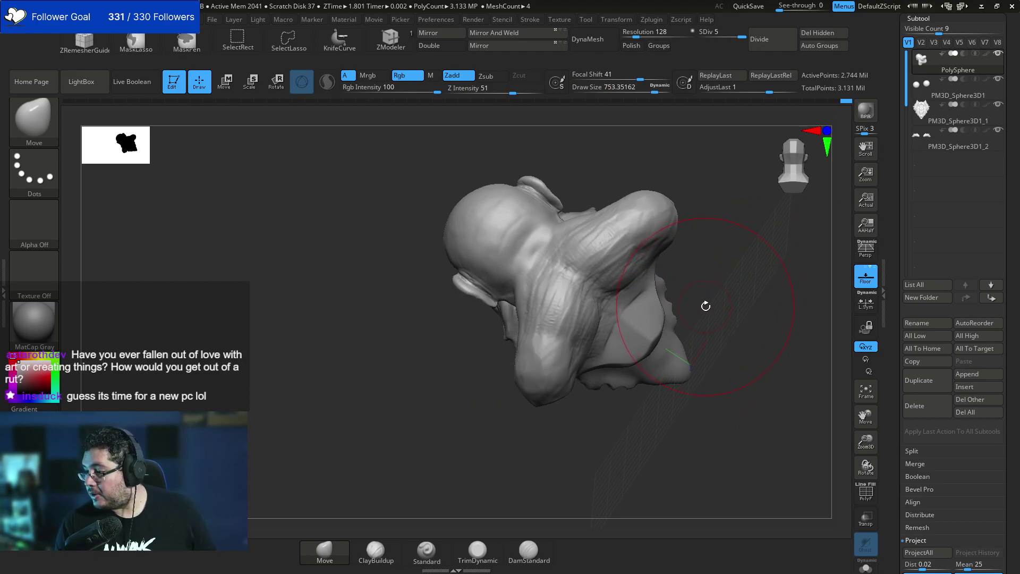
{"action": "right_click_drag", "start_coordinate": [695, 382], "coordinate": [644, 295]}
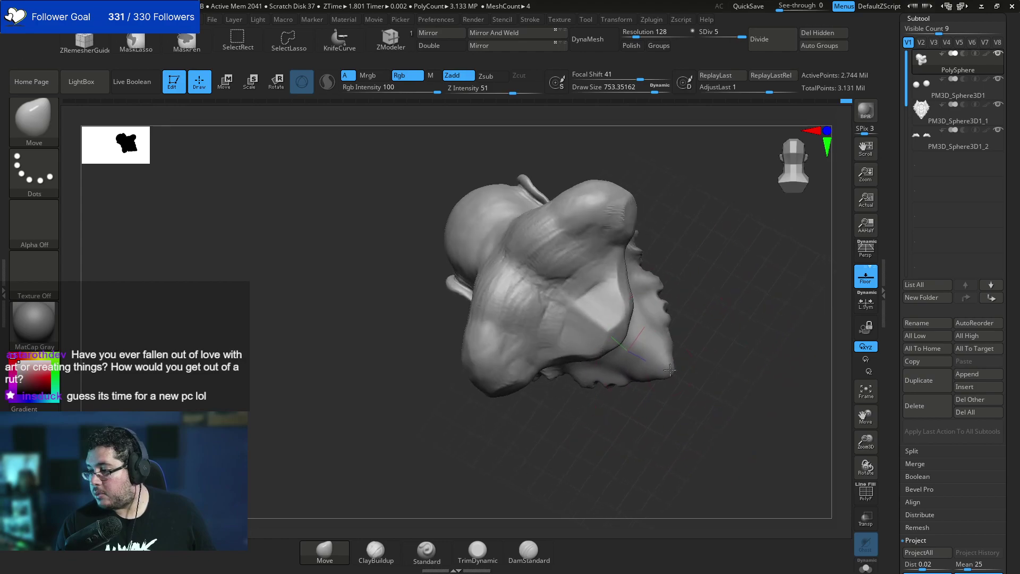
{"action": "key", "text": "space"}
{"action": "mouse_move", "coordinate": [641, 289]}
{"action": "left_mouse_down"}
{"action": "mouse_move", "coordinate": [666, 300]}
{"action": "mouse_move", "coordinate": [663, 327]}
{"action": "mouse_move", "coordinate": [676, 330]}
{"action": "mouse_move", "coordinate": [668, 276]}
{"action": "left_mouse_up"}
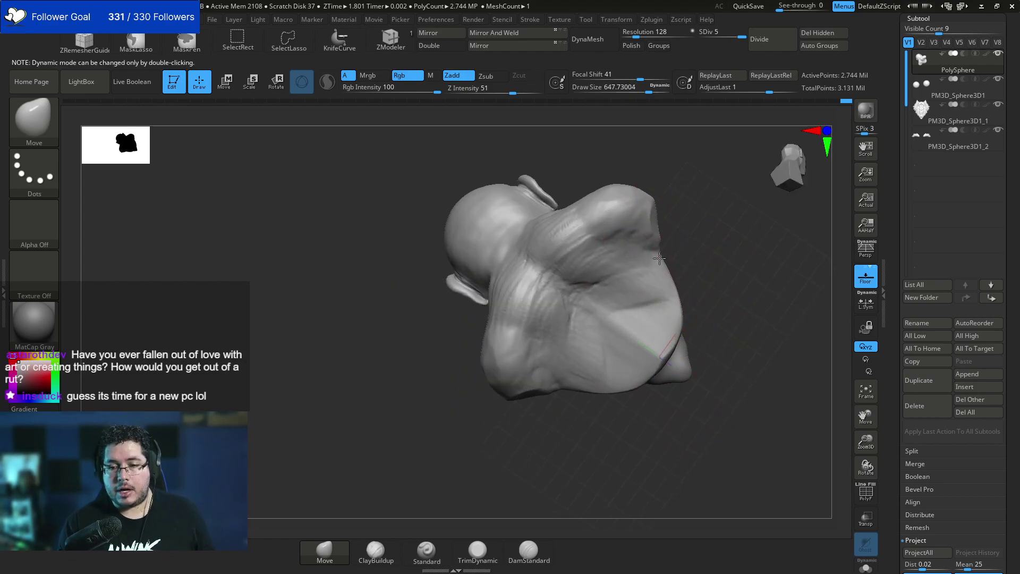
{"action": "mouse_move", "coordinate": [668, 276]}
{"action": "right_mouse_down"}
{"action": "mouse_move", "coordinate": [667, 290]}
{"action": "mouse_move", "coordinate": [635, 302]}
{"action": "right_mouse_up"}
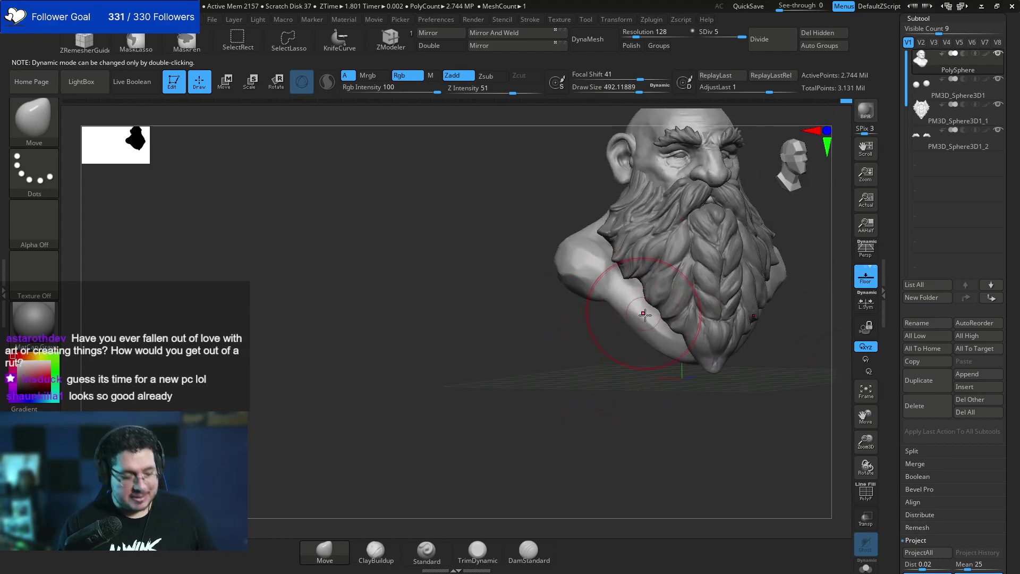
Isolate the body and build up the chest muscles with ClayBuildup at a draw size of about 318.
{"action": "left_click", "coordinate": [865, 567]}
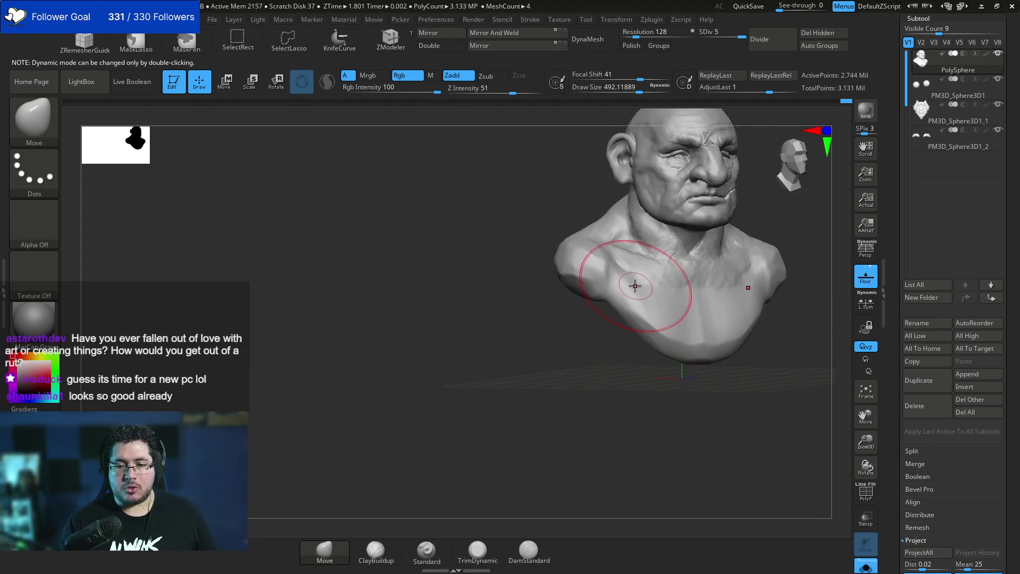
{"action": "key", "text": "b"}
{"action": "key", "text": "c"}
{"action": "key", "text": "b"}
{"action": "key", "text": "space"}
{"action": "key", "text": "space"}
{"action": "mouse_move", "coordinate": [635, 290]}
{"action": "left_mouse_down"}
{"action": "mouse_move", "coordinate": [631, 278]}
{"action": "mouse_move", "coordinate": [677, 307]}
{"action": "mouse_move", "coordinate": [679, 331]}
{"action": "mouse_move", "coordinate": [696, 308]}
{"action": "left_mouse_up"}
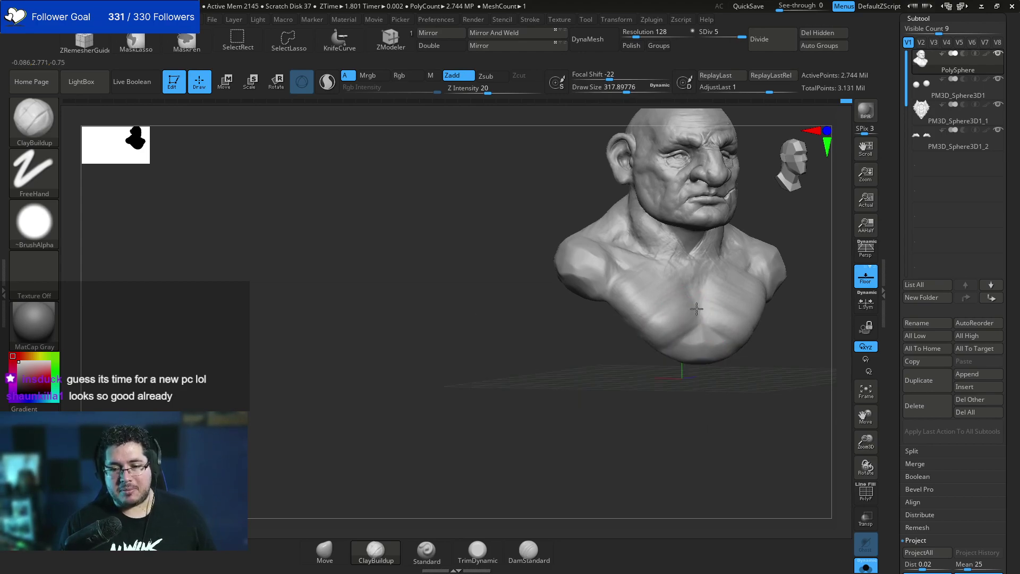
{"action": "right_click_drag", "start_coordinate": [653, 303], "coordinate": [665, 296], "text": "shift"}
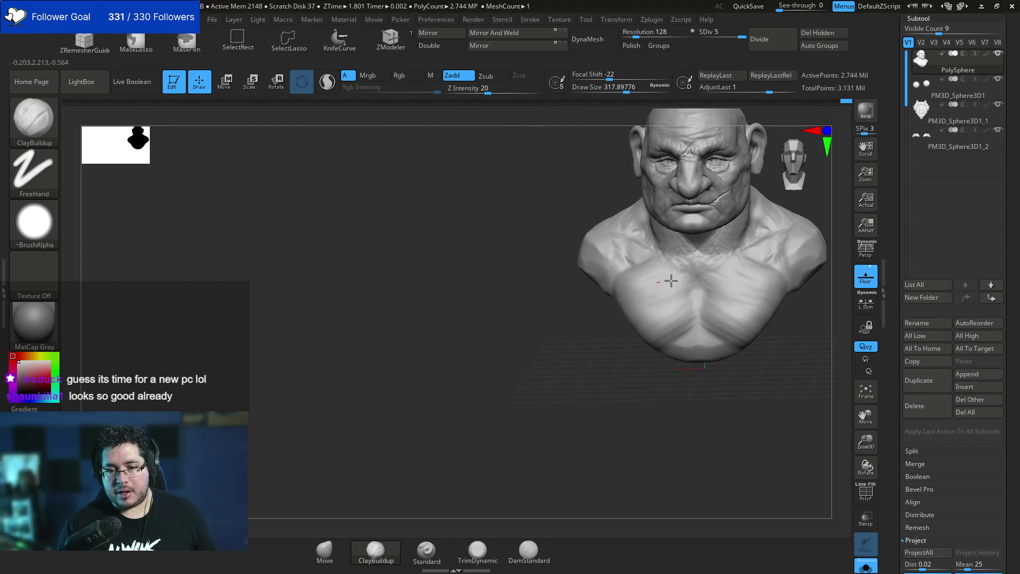
{"action": "right_click_drag", "start_coordinate": [682, 304], "coordinate": [662, 343]}
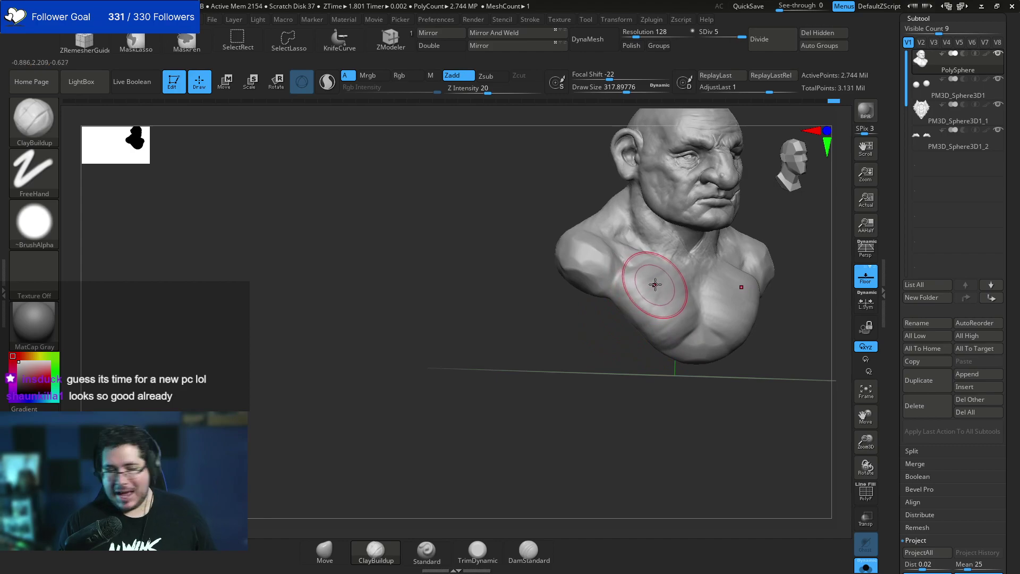
Flatten the chest planes and the torso's lower edge with TrimDynamic at a draw size of about 268.
{"action": "key", "text": "b"}
{"action": "key", "text": "t"}
{"action": "key", "text": "d"}
{"action": "key", "text": "space"}
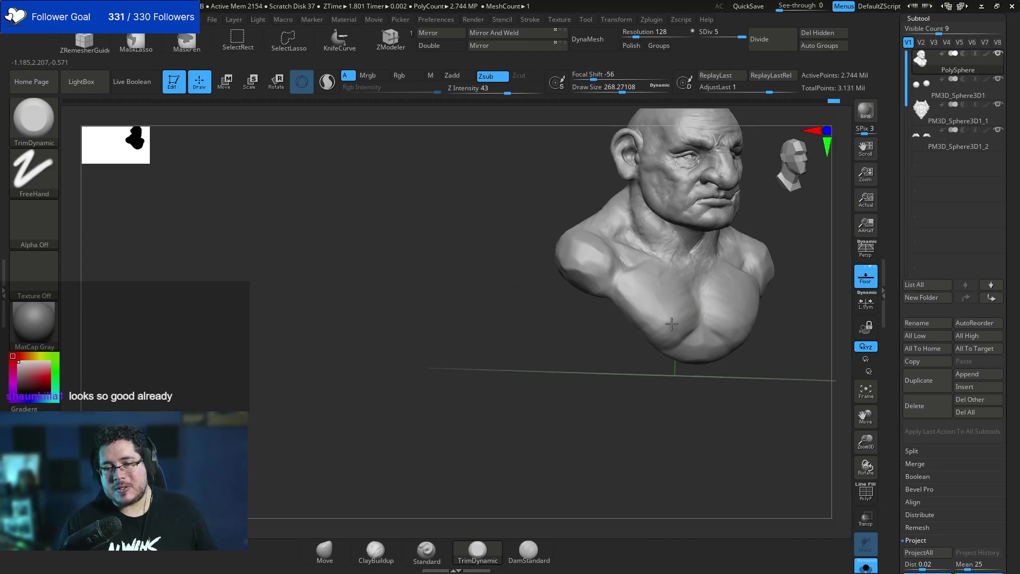
{"action": "right_click_drag", "start_coordinate": [671, 344], "coordinate": [680, 359]}
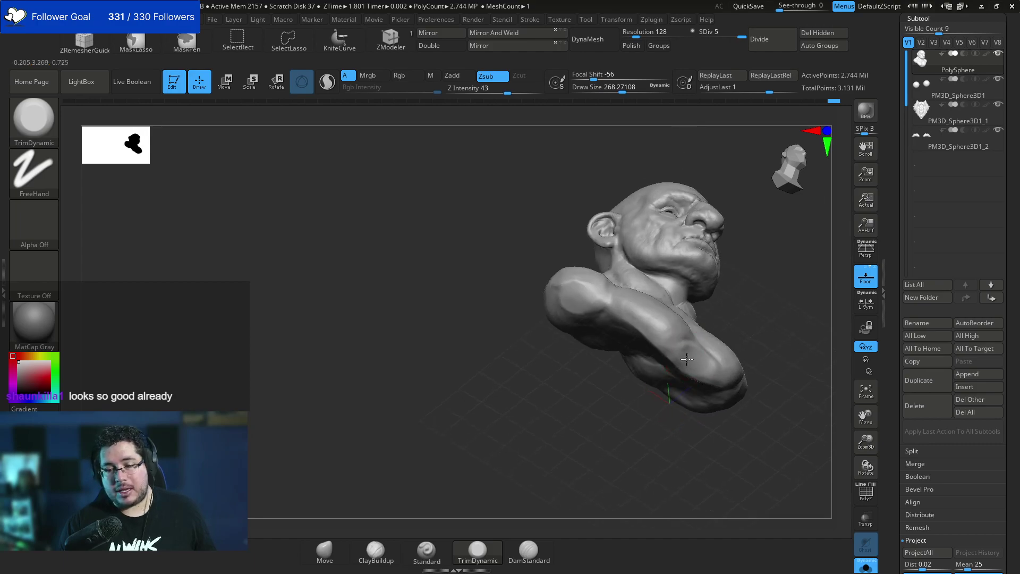
{"action": "right_click_drag", "start_coordinate": [760, 303], "coordinate": [642, 319]}
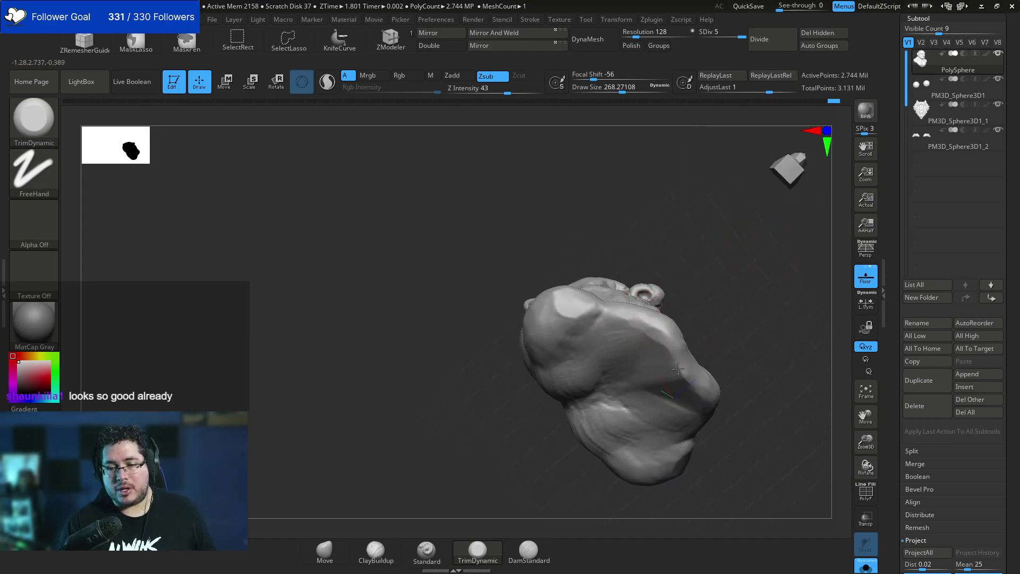
{"action": "mouse_move", "coordinate": [678, 368]}
{"action": "right_mouse_down"}
{"action": "mouse_move", "coordinate": [706, 352]}
{"action": "mouse_move", "coordinate": [667, 348]}
{"action": "mouse_move", "coordinate": [674, 355]}
{"action": "right_mouse_up"}
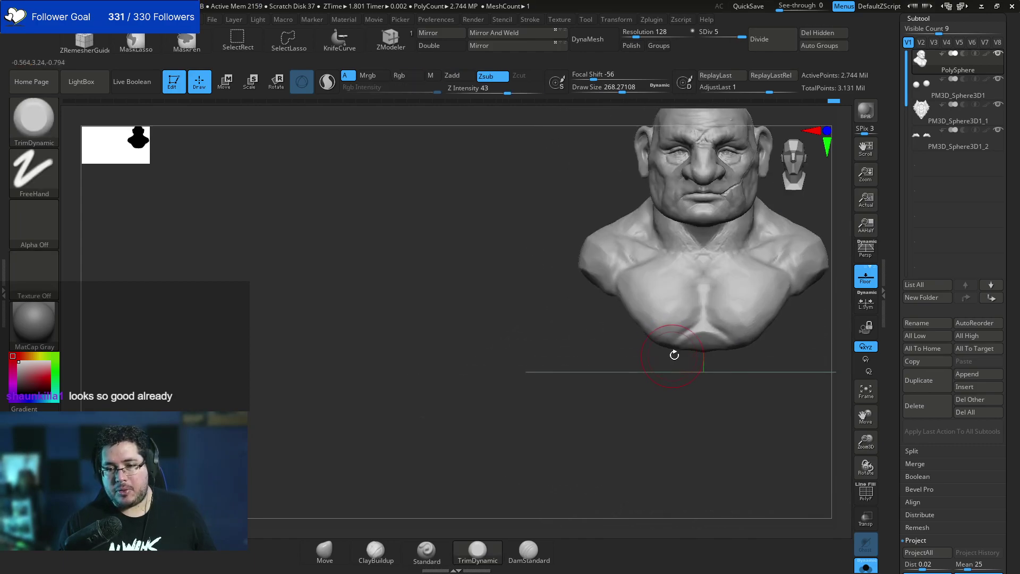
Broaden the lower contour of the chest with the Move brush.
{"action": "key", "text": "b"}
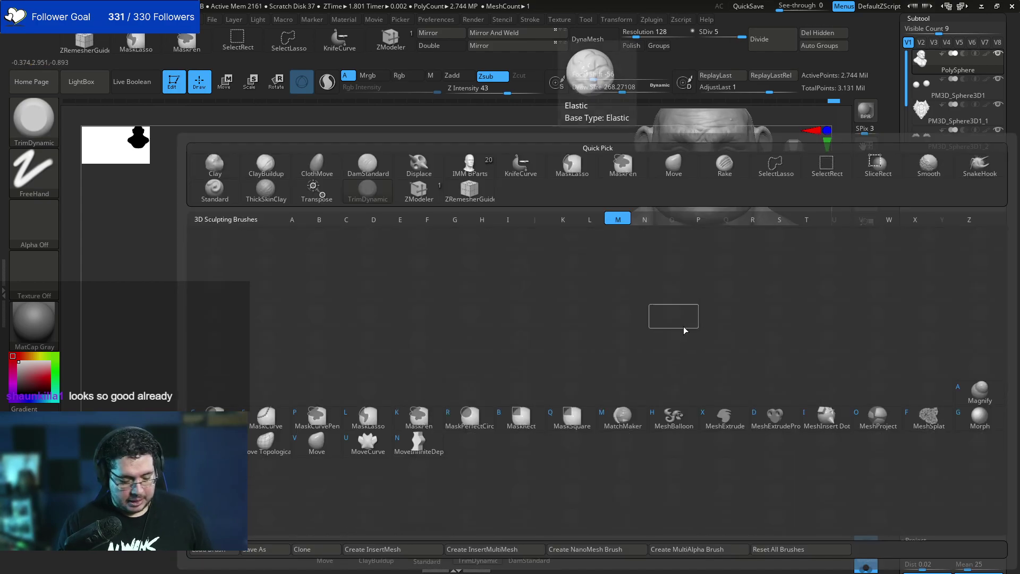
{"action": "key", "text": "m"}
{"action": "key", "text": "v"}
{"action": "key", "text": "space"}
{"action": "mouse_move", "coordinate": [692, 331]}
{"action": "left_mouse_down"}
{"action": "mouse_move", "coordinate": [692, 341]}
{"action": "mouse_move", "coordinate": [678, 329]}
{"action": "mouse_move", "coordinate": [637, 329]}
{"action": "mouse_move", "coordinate": [626, 304]}
{"action": "left_mouse_up"}
{"action": "key", "text": "space"}
{"action": "mouse_move", "coordinate": [675, 319]}
{"action": "left_mouse_down"}
{"action": "mouse_move", "coordinate": [679, 334]}
{"action": "mouse_move", "coordinate": [687, 306]}
{"action": "left_mouse_up"}
Add volume to the lower chest with ClayBuildup at a draw size of about 268.
{"action": "key", "text": "b"}
{"action": "key", "text": "c"}
{"action": "key", "text": "b"}
{"action": "key", "text": "space"}
{"action": "key", "text": "space"}
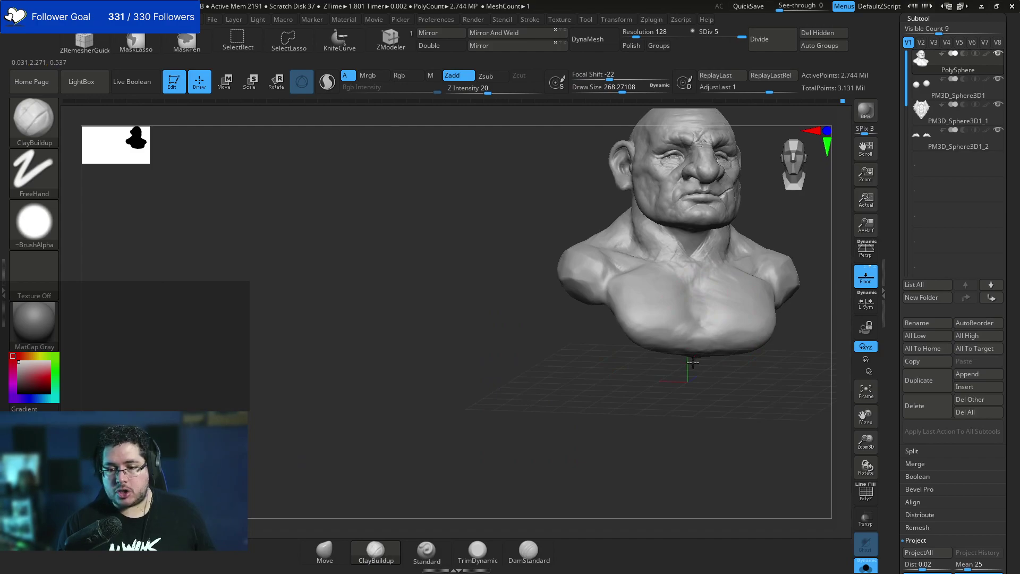
Smooth and flatten the rebuilt lower chest with TrimDynamic at a draw size of about 274.
{"action": "key", "text": "b"}
{"action": "key", "text": "t"}
{"action": "key", "text": "d"}
{"action": "key", "text": "space"}
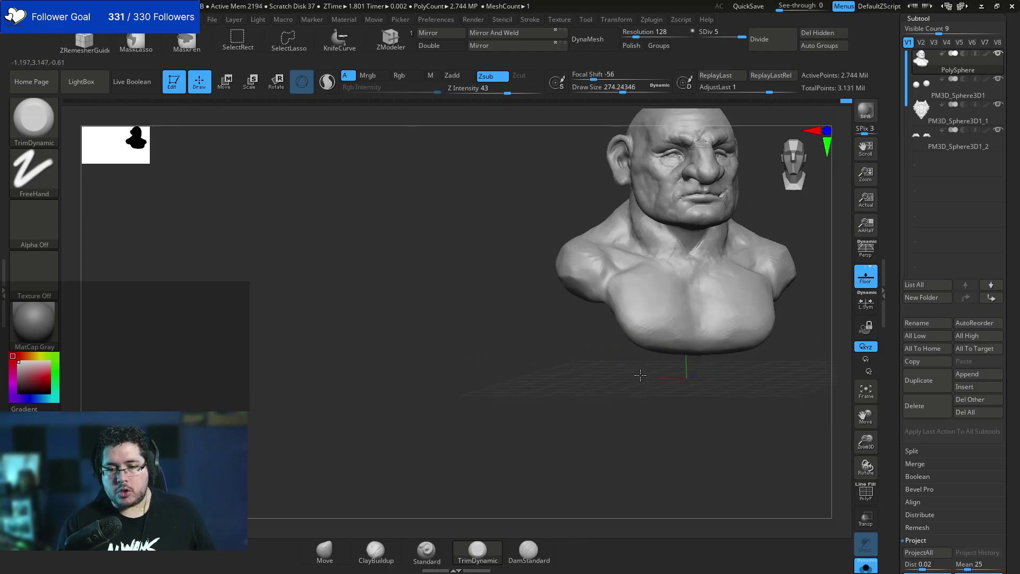
{"action": "mouse_move", "coordinate": [631, 375]}
{"action": "left_mouse_down", "text": "shift"}
{"action": "mouse_move", "coordinate": [711, 279]}
{"action": "mouse_move", "coordinate": [664, 326]}
{"action": "left_mouse_up", "text": "shift"}
{"action": "key", "text": "space"}
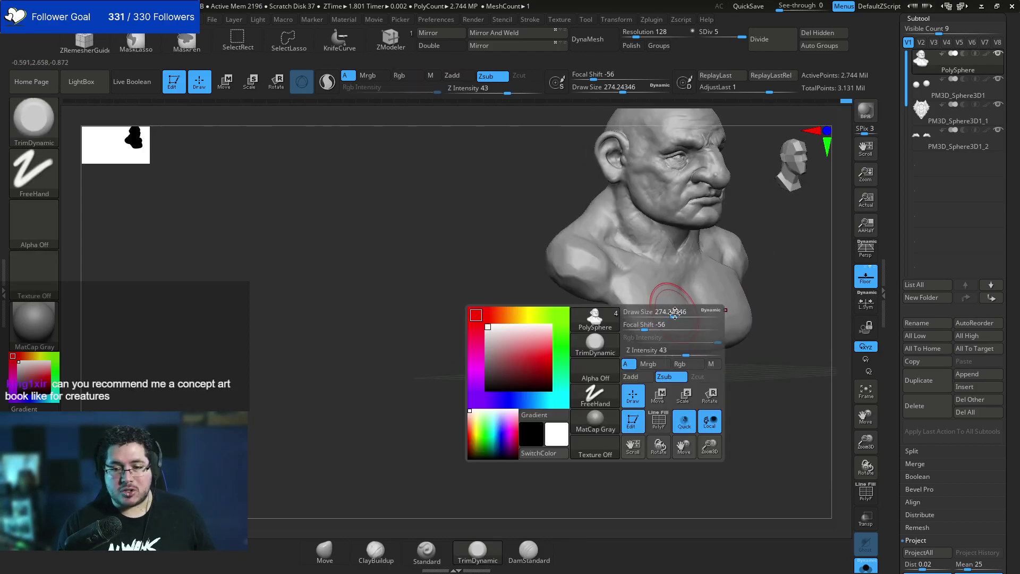
{"action": "mouse_move", "coordinate": [640, 280]}
{"action": "left_mouse_down", "text": "shift"}
{"action": "mouse_move", "coordinate": [674, 292]}
{"action": "mouse_move", "coordinate": [683, 351]}
{"action": "left_mouse_up", "text": "shift"}
Reshape the lower contour of the chest with the Move brush at a draw size of about 714.
{"action": "key", "text": "b"}
{"action": "key", "text": "m"}
{"action": "key", "text": "v"}
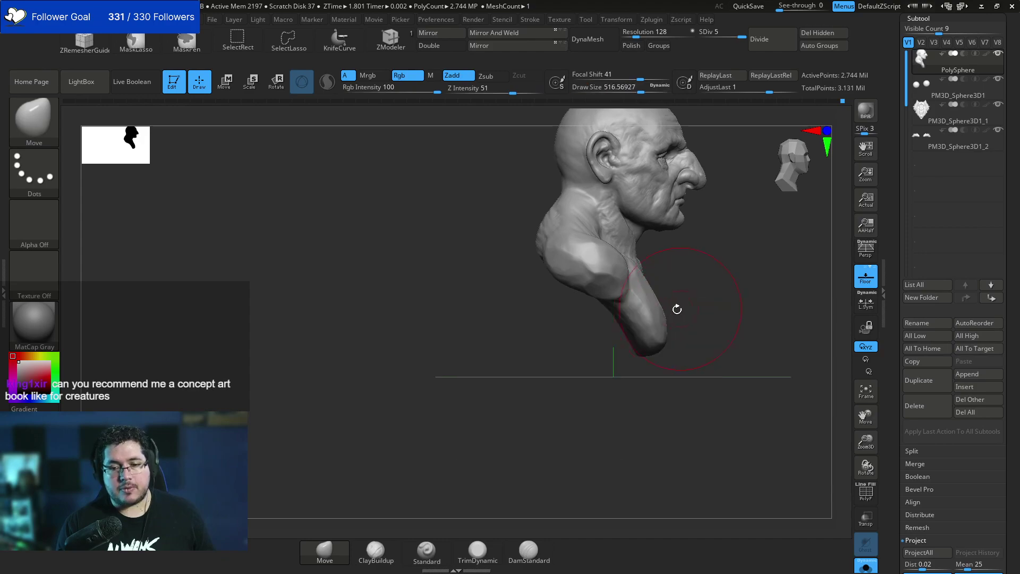
{"action": "key", "text": "bracketright"}
{"action": "left_click_drag", "start_coordinate": [684, 320], "coordinate": [657, 323]}
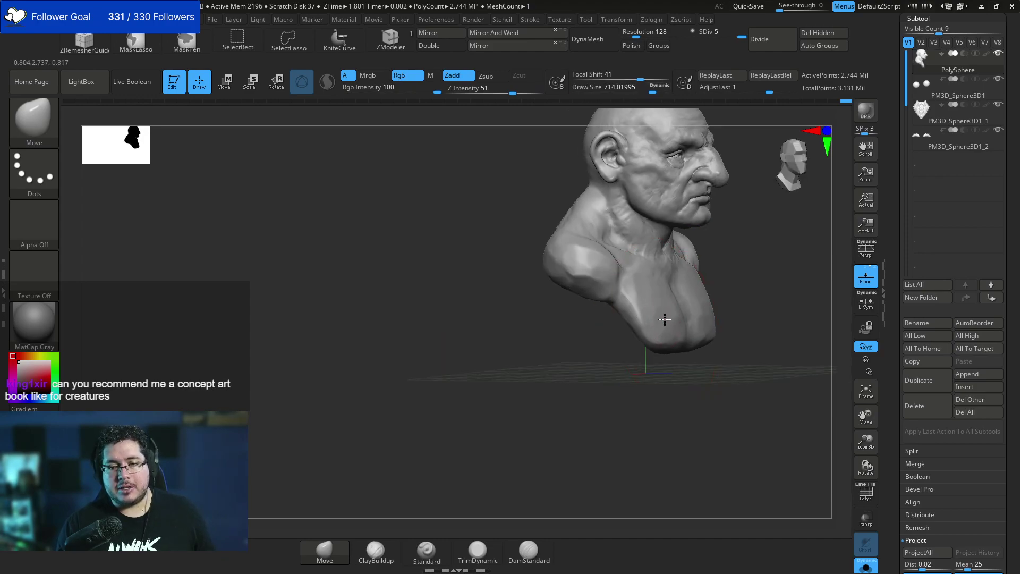
{"action": "left_click_drag", "start_coordinate": [682, 364], "coordinate": [653, 364]}
{"action": "key", "text": "space"}
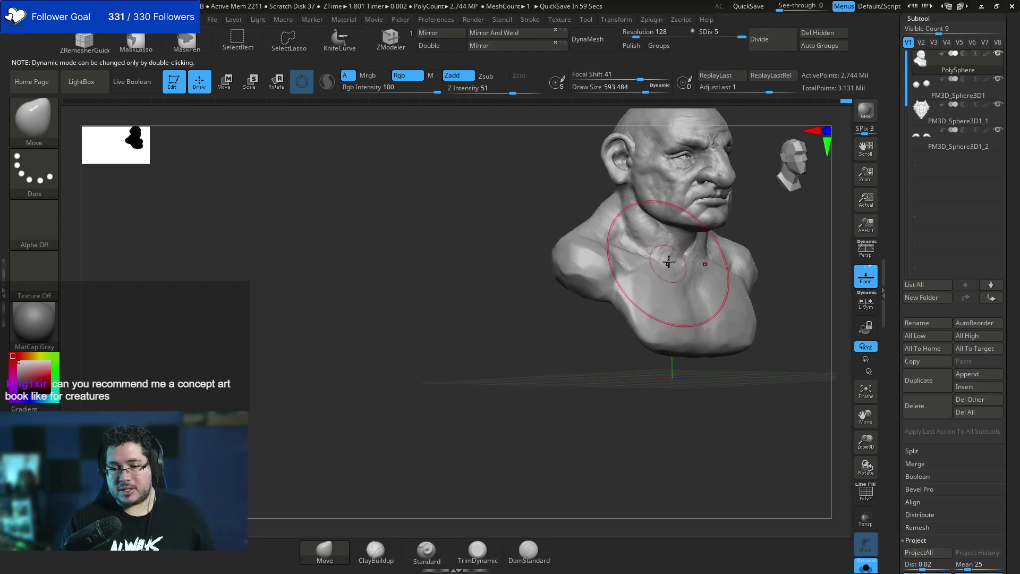
Flatten the side plane of the lower chest with TrimDynamic at a draw size of about 223.
{"action": "key", "text": "space"}
{"action": "key", "text": "b"}
{"action": "key", "text": "t"}
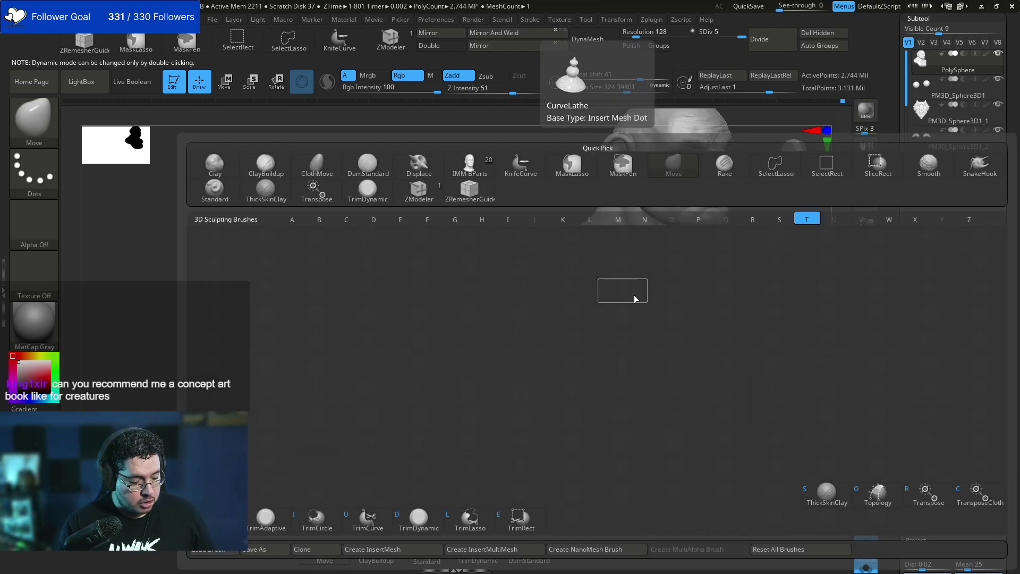
{"action": "key", "text": "d"}
{"action": "key", "text": "space"}
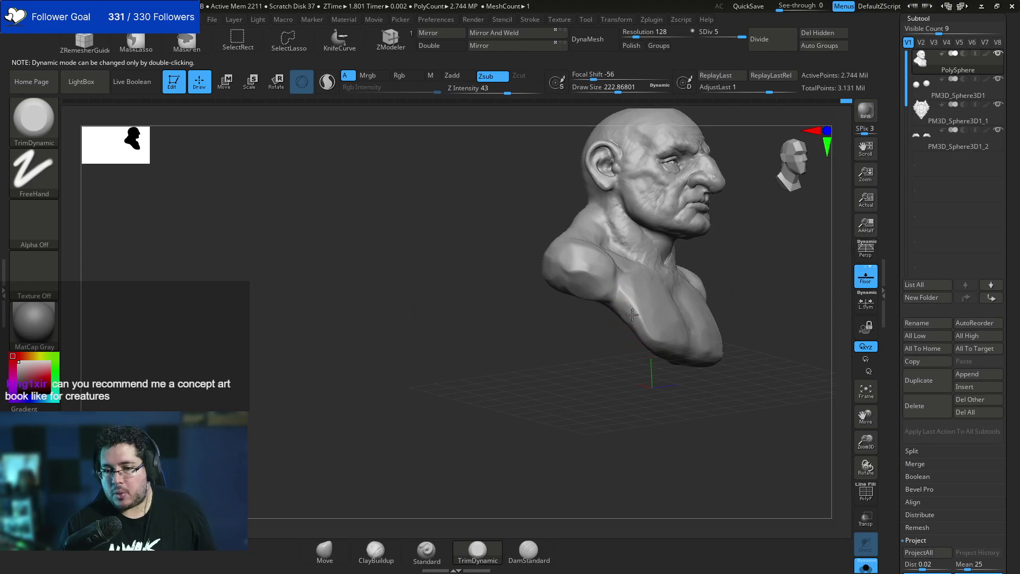
{"action": "mouse_move", "coordinate": [636, 317]}
{"action": "right_mouse_down"}
{"action": "mouse_move", "coordinate": [619, 341]}
{"action": "mouse_move", "coordinate": [635, 318]}
{"action": "right_mouse_up"}
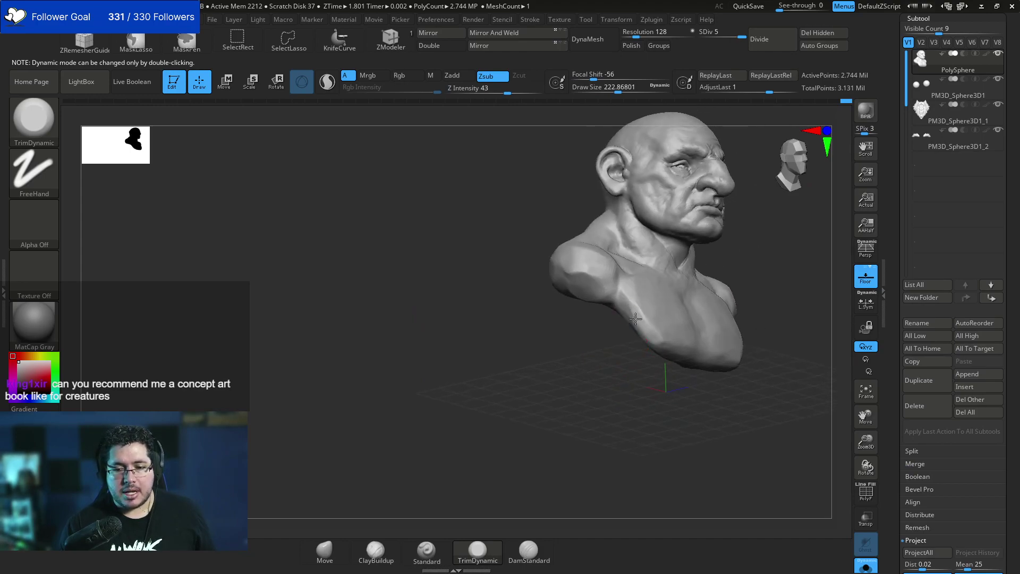
Turn off Solo to bring back the beard, and flatten the chest's side beneath it with TrimDynamic at a draw size of about 262.
{"action": "left_click", "coordinate": [863, 568]}
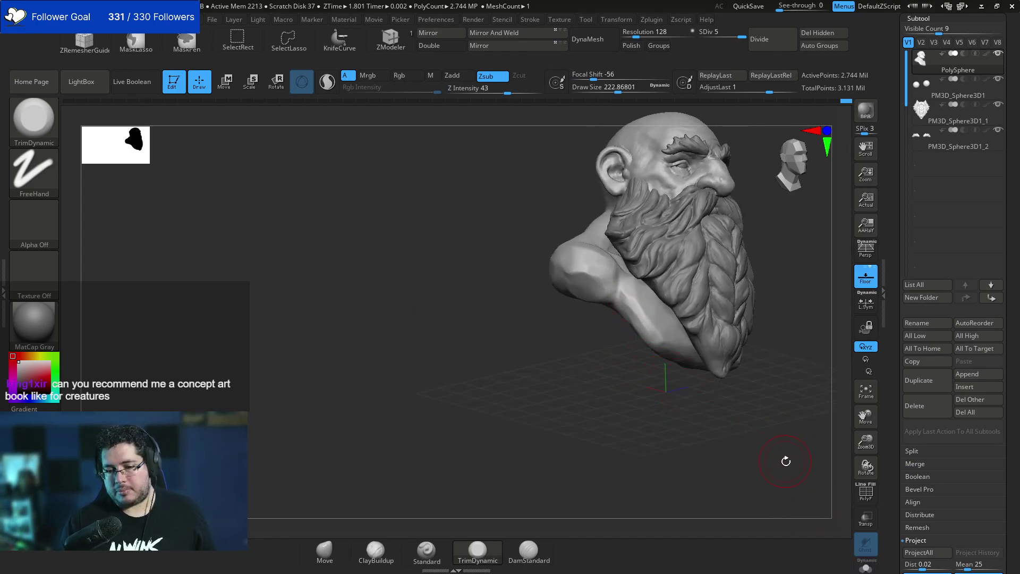
{"action": "right_click_drag", "start_coordinate": [785, 461], "coordinate": [781, 423], "text": "ctrl"}
{"action": "right_click_drag", "start_coordinate": [781, 424], "coordinate": [674, 345]}
{"action": "key", "text": "b"}
{"action": "key", "text": "t"}
{"action": "key", "text": "d"}
{"action": "key", "text": "space"}
{"action": "left_click_drag", "start_coordinate": [674, 321], "coordinate": [681, 320]}
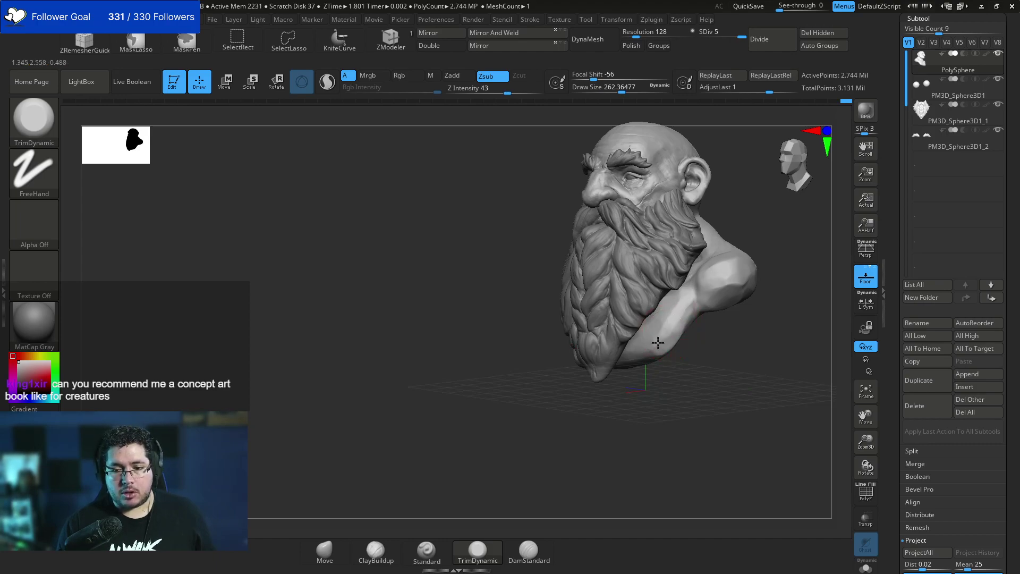
{"action": "right_click_drag", "start_coordinate": [688, 350], "coordinate": [672, 340]}
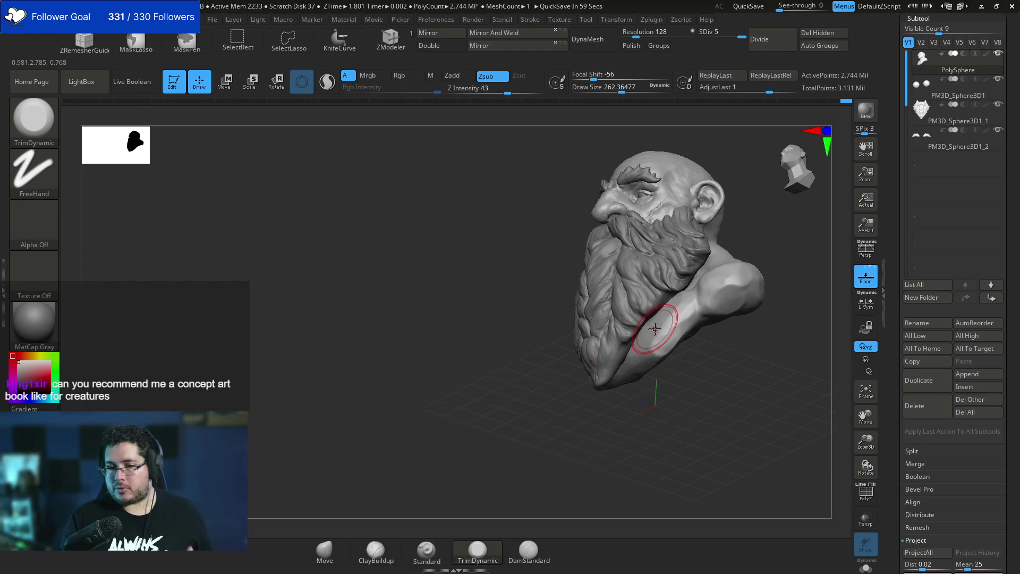
Refine the chest plane between beard and shoulder with TrimDynamic at a draw size of about 245.
{"action": "right_click_drag", "start_coordinate": [630, 353], "coordinate": [688, 429]}
{"action": "key", "text": "space"}
{"action": "left_click_drag", "start_coordinate": [691, 343], "coordinate": [689, 344]}
{"action": "right_click_drag", "start_coordinate": [730, 330], "coordinate": [683, 324]}
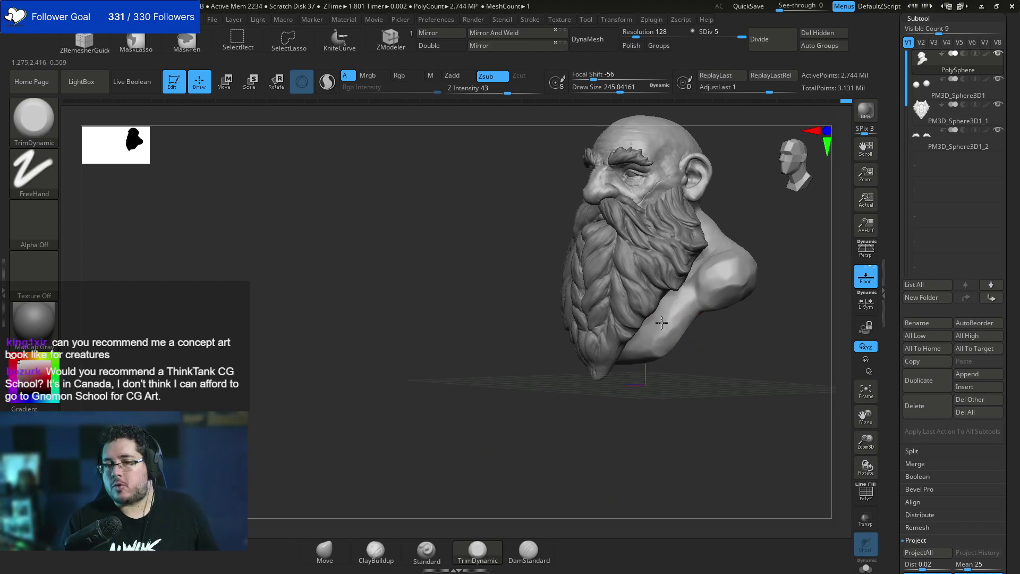
{"action": "mouse_move", "coordinate": [675, 376]}
{"action": "left_mouse_down"}
{"action": "mouse_move", "coordinate": [663, 354]}
{"action": "mouse_move", "coordinate": [702, 351]}
{"action": "left_mouse_up"}
Reshape the shoulders' silhouette from front and back with the Move brush at a draw size of about 966.
{"action": "left_click_drag", "start_coordinate": [761, 208], "coordinate": [754, 255], "text": "alt"}
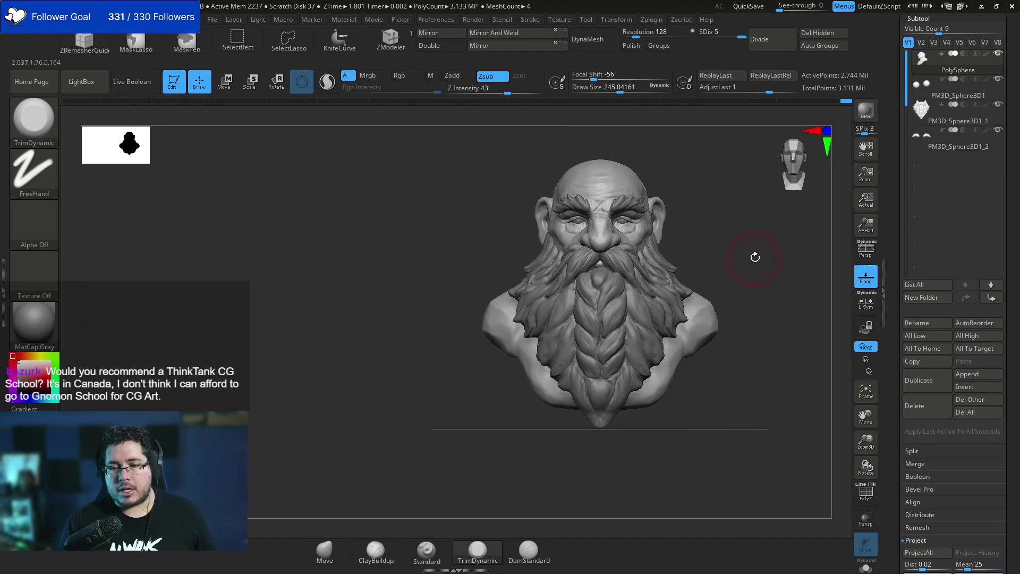
{"action": "key", "text": "b"}
{"action": "key", "text": "m"}
{"action": "key", "text": "v"}
{"action": "key", "text": "space"}
{"action": "mouse_move", "coordinate": [720, 310]}
{"action": "left_mouse_down"}
{"action": "mouse_move", "coordinate": [757, 319]}
{"action": "mouse_move", "coordinate": [708, 320]}
{"action": "left_mouse_up"}
{"action": "left_click_drag", "start_coordinate": [759, 361], "coordinate": [603, 368], "text": "shift"}
{"action": "key", "text": "space"}
{"action": "mouse_move", "coordinate": [713, 299]}
{"action": "left_mouse_down"}
{"action": "mouse_move", "coordinate": [722, 299]}
{"action": "mouse_move", "coordinate": [692, 308]}
{"action": "left_mouse_up"}
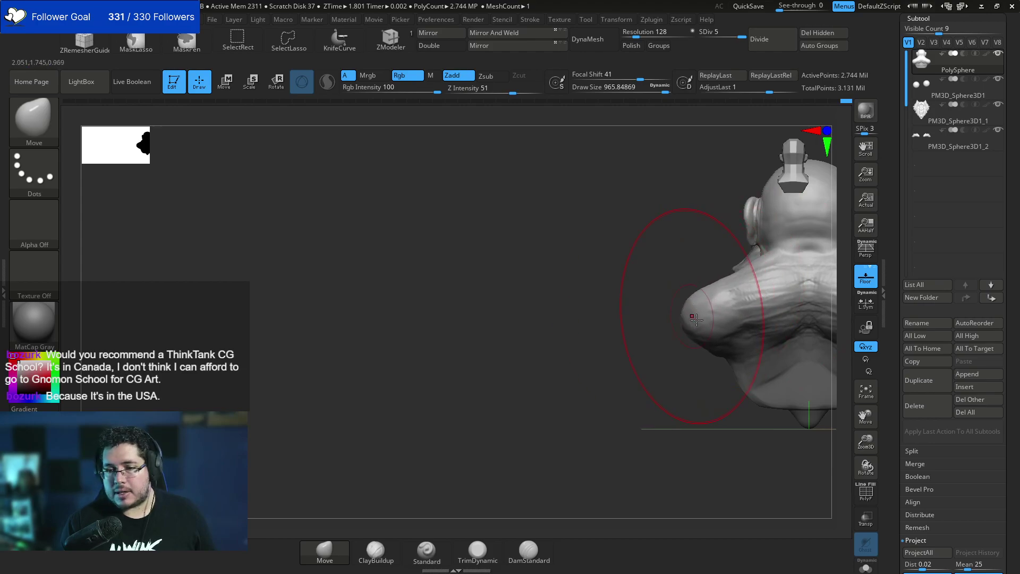
{"action": "left_click_drag", "start_coordinate": [726, 365], "coordinate": [722, 357]}
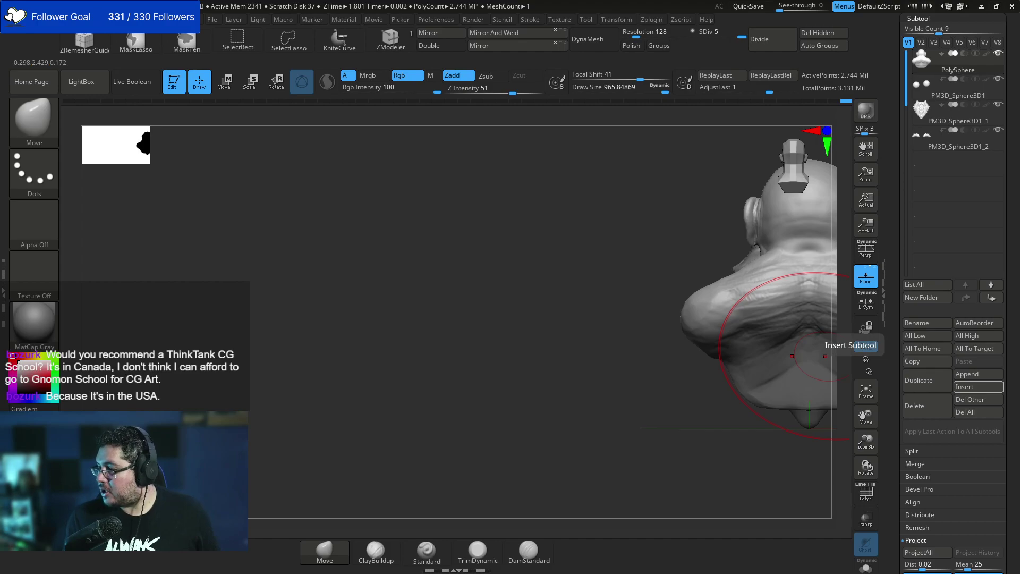
{"action": "key", "text": "x"}
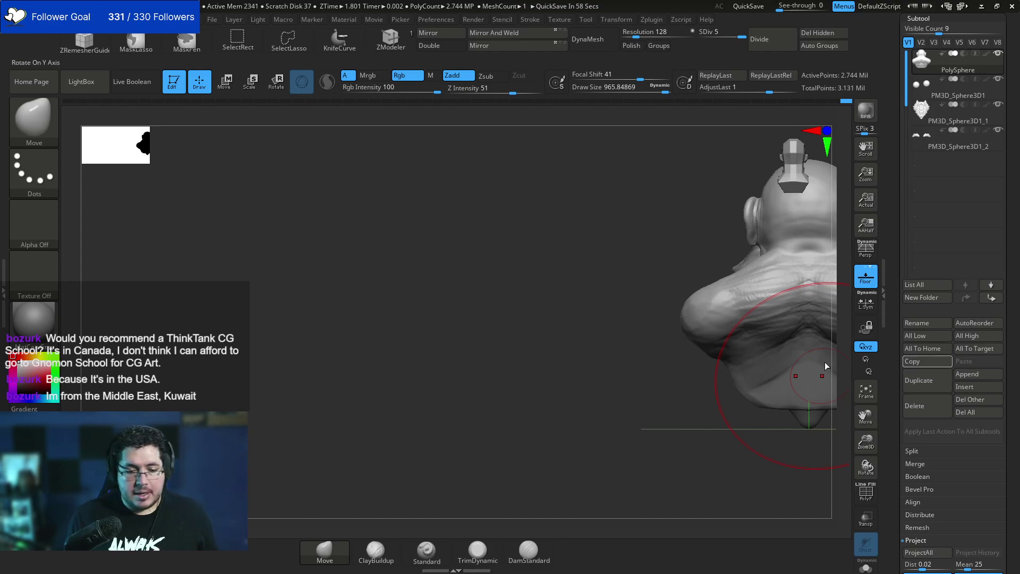
Switch to Chrome and run a Google search for "TERRY WITHLATCH".
{"action": "left_click", "coordinate": [439, 561]}
{"action": "mouse_move", "coordinate": [461, 566]}
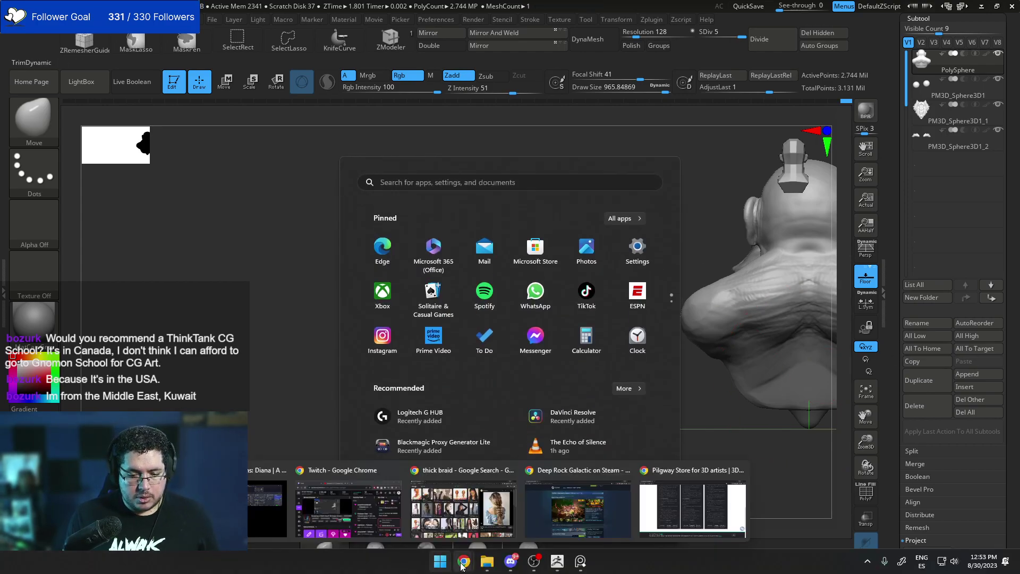
{"action": "left_click", "coordinate": [550, 512]}
{"action": "left_click", "coordinate": [179, 34]}
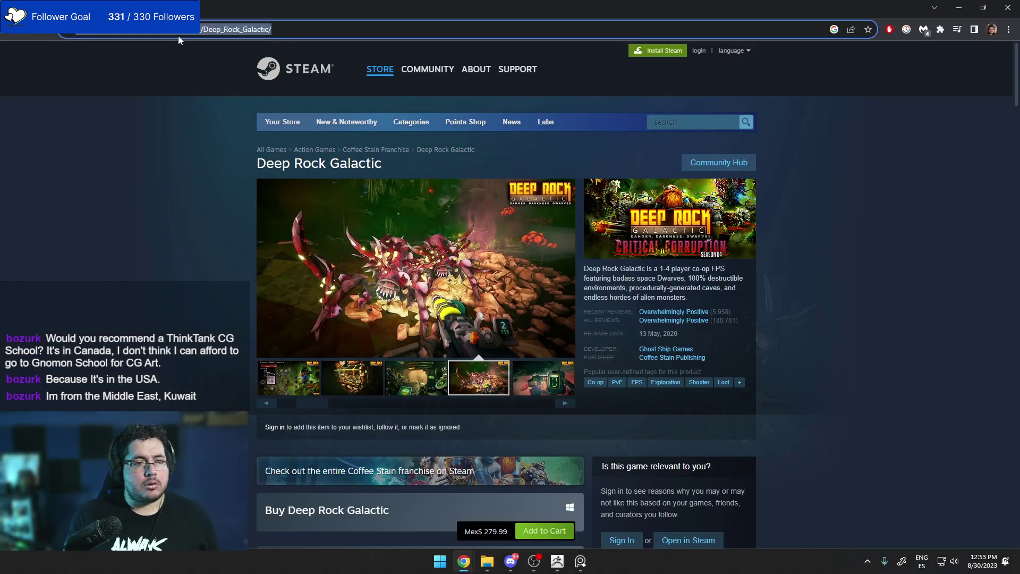
{"action": "type", "text": "TERRY WI"}
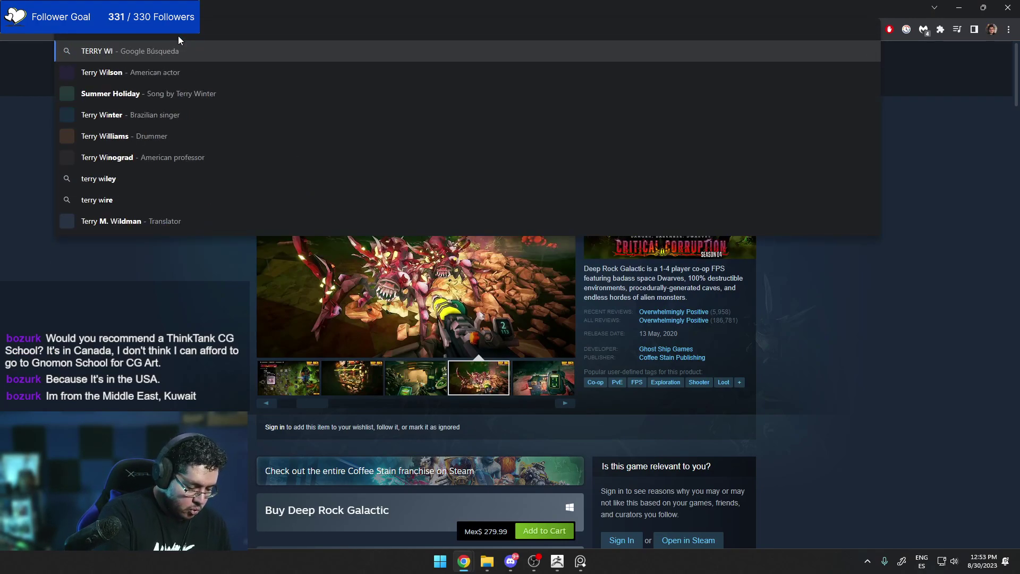
{"action": "type", "text": "THLATCH"}
{"action": "key", "text": "Return"}
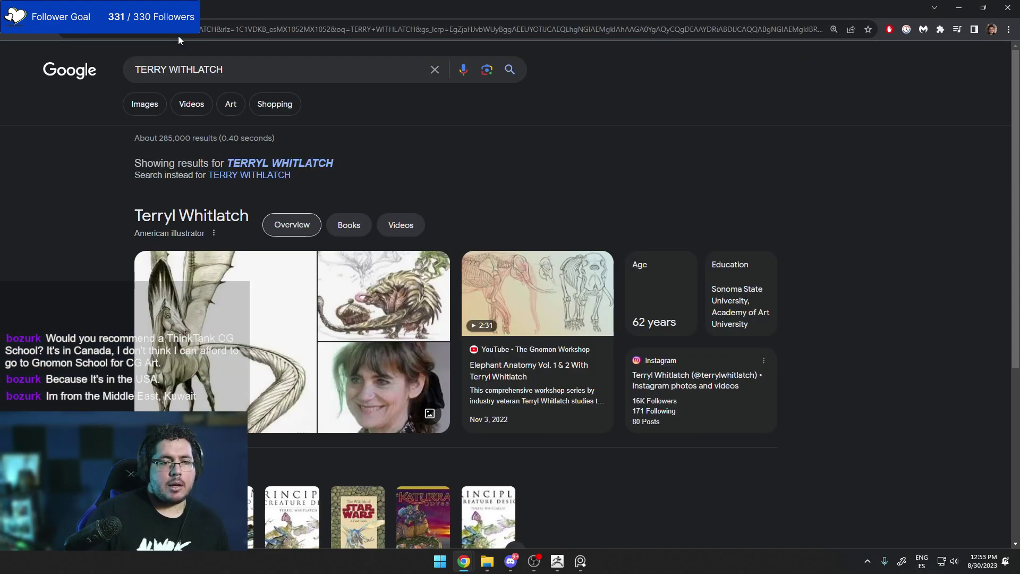
Look through the illustrator's books, including Science of Creature Design and Animals Real and Imagined, and return to ZBrush.
{"action": "scroll", "coordinate": [206, 239], "scroll_direction": "down", "scroll_amount": 4}
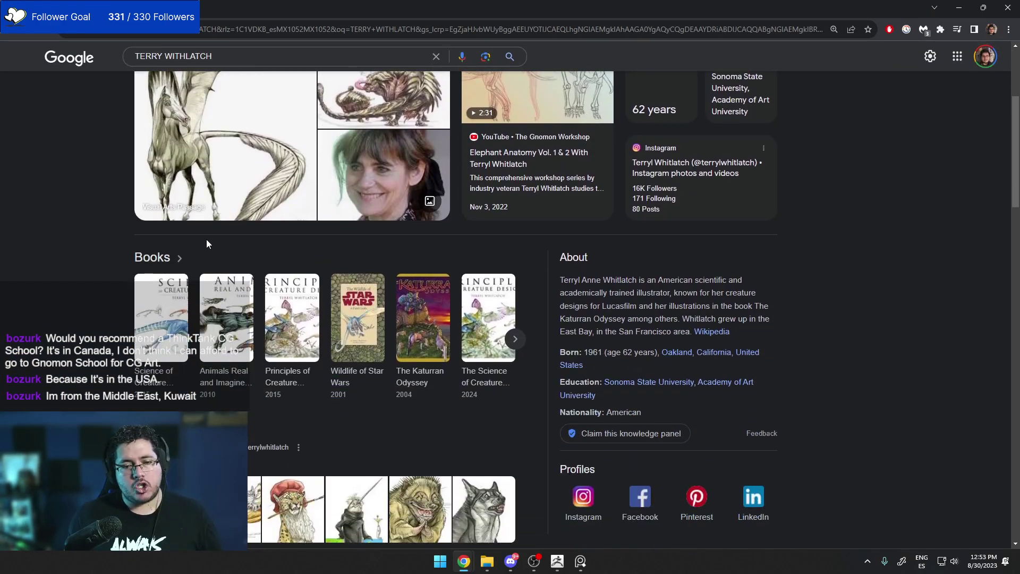
{"action": "left_click", "coordinate": [147, 326]}
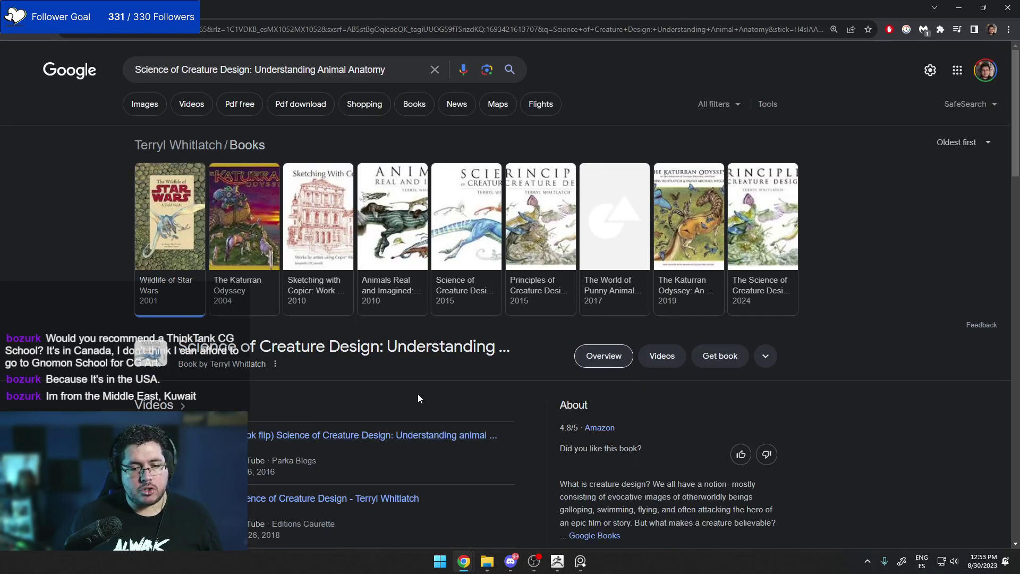
{"action": "left_click", "coordinate": [415, 232]}
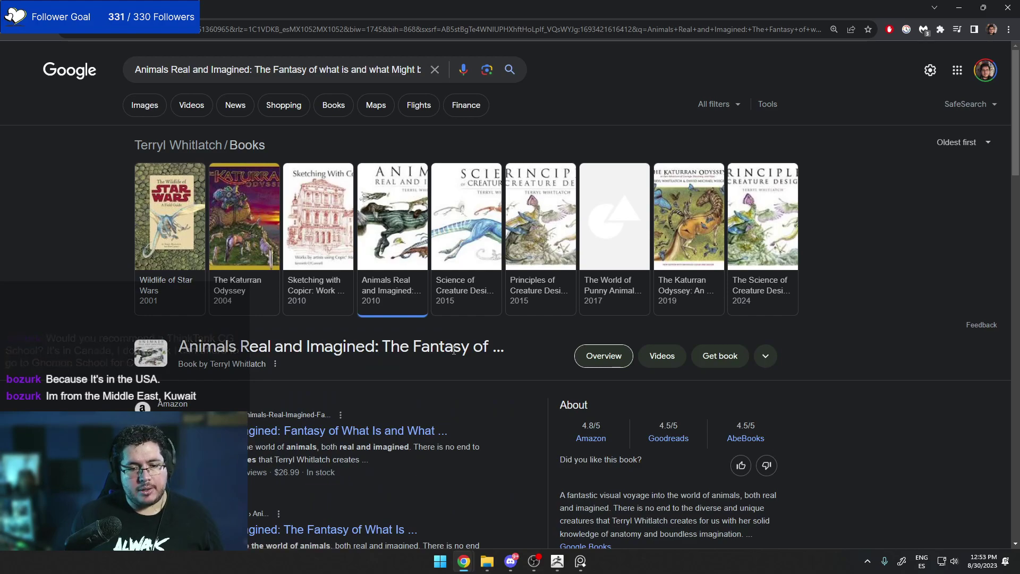
{"action": "left_click", "coordinate": [477, 286]}
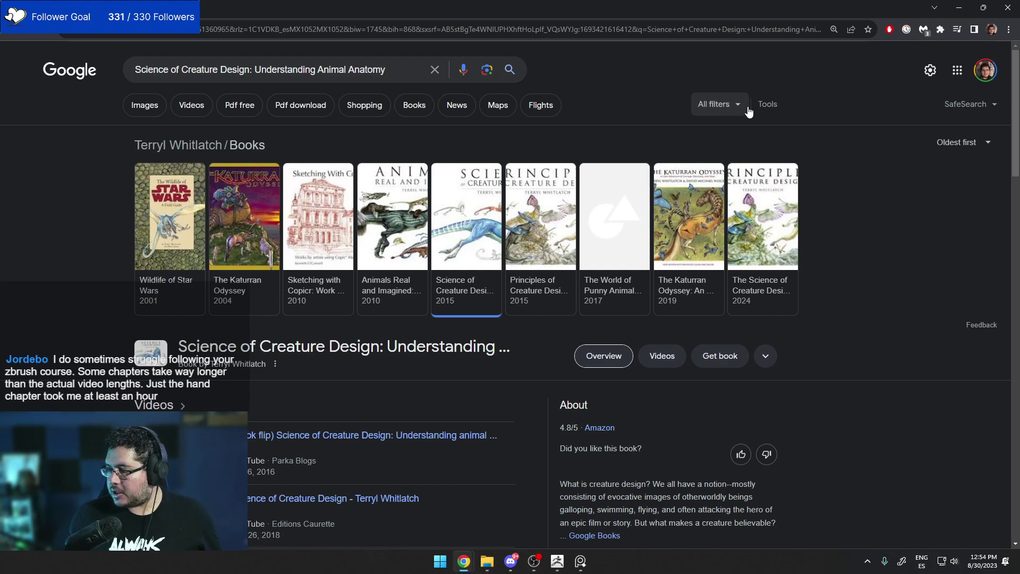
{"action": "left_click", "coordinate": [958, 7]}
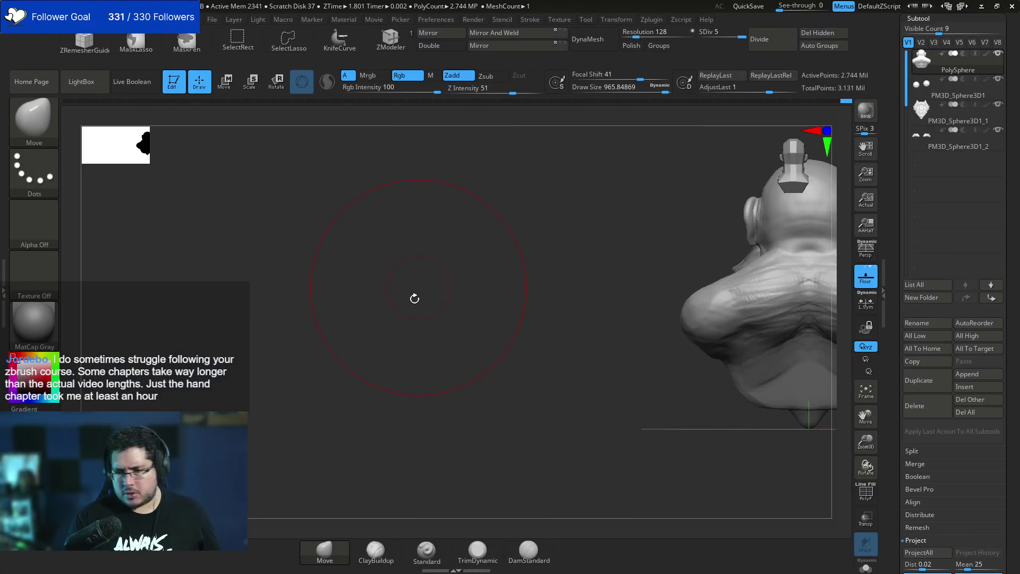
Set the Move brush's draw size to about 576.
{"action": "left_click_drag", "start_coordinate": [477, 395], "coordinate": [610, 392]}
{"action": "mouse_move", "coordinate": [751, 373]}
{"action": "left_mouse_down"}
{"action": "mouse_move", "coordinate": [659, 372]}
{"action": "mouse_move", "coordinate": [686, 361]}
{"action": "left_mouse_up"}
{"action": "key", "text": "space"}
{"action": "left_click", "coordinate": [696, 362]}
{"action": "key", "text": "space"}
{"action": "left_click", "coordinate": [682, 356]}
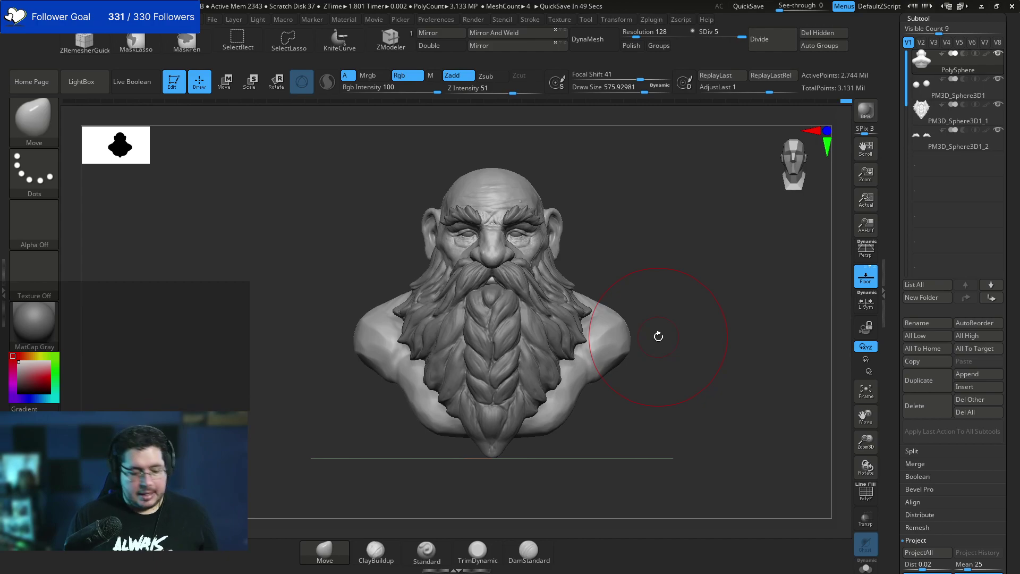
Open Paint and draw a large bell-shaped curve across the blank canvas.
{"action": "key", "text": "super"}
{"action": "type", "text": "PAINT"}
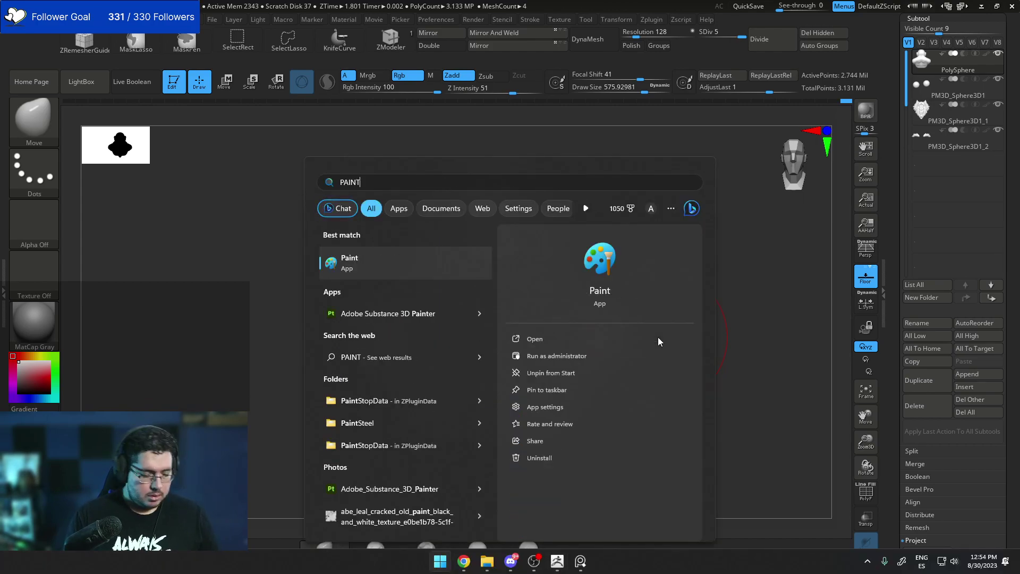
{"action": "key", "text": "Return"}
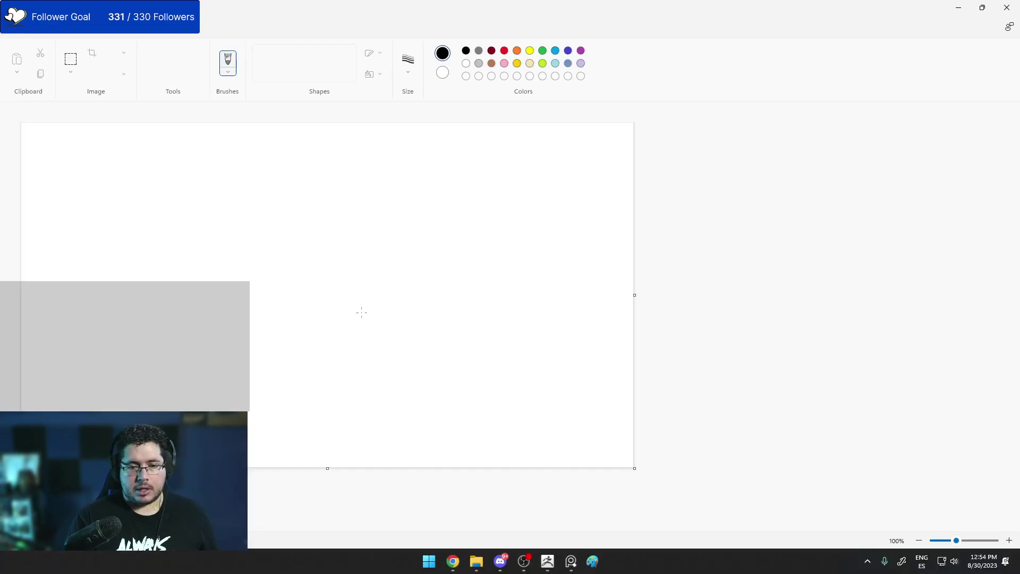
{"action": "mouse_move", "coordinate": [160, 325]}
{"action": "left_mouse_down"}
{"action": "mouse_move", "coordinate": [369, 182]}
{"action": "mouse_move", "coordinate": [572, 348]}
{"action": "left_mouse_up"}
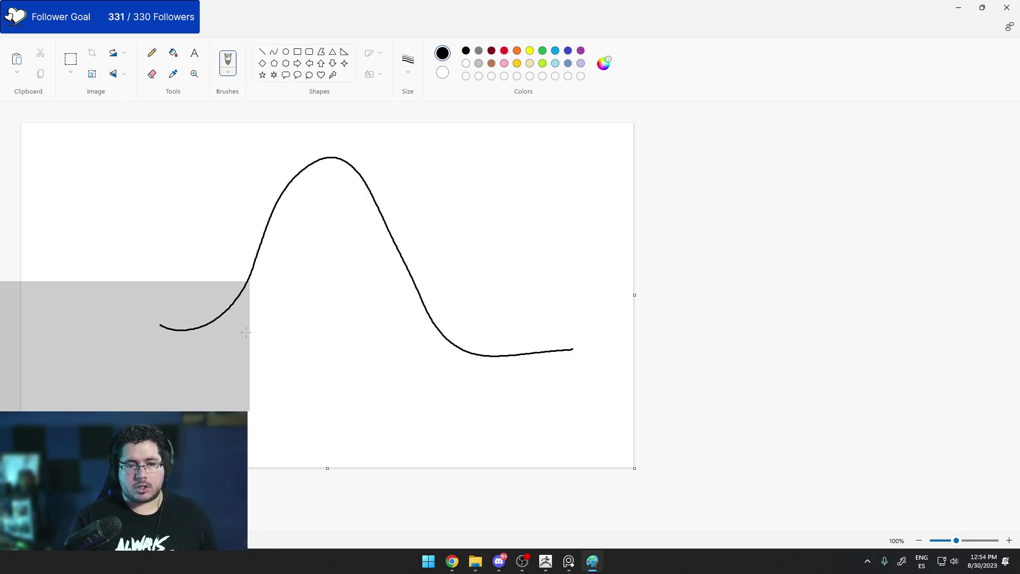
Mark both tails of the curve with dividing lines and "2-3" labels, add check marks above one tail, and close Paint without saving.
{"action": "left_click_drag", "start_coordinate": [508, 304], "coordinate": [544, 286]}
{"action": "left_click_drag", "start_coordinate": [529, 321], "coordinate": [580, 295]}
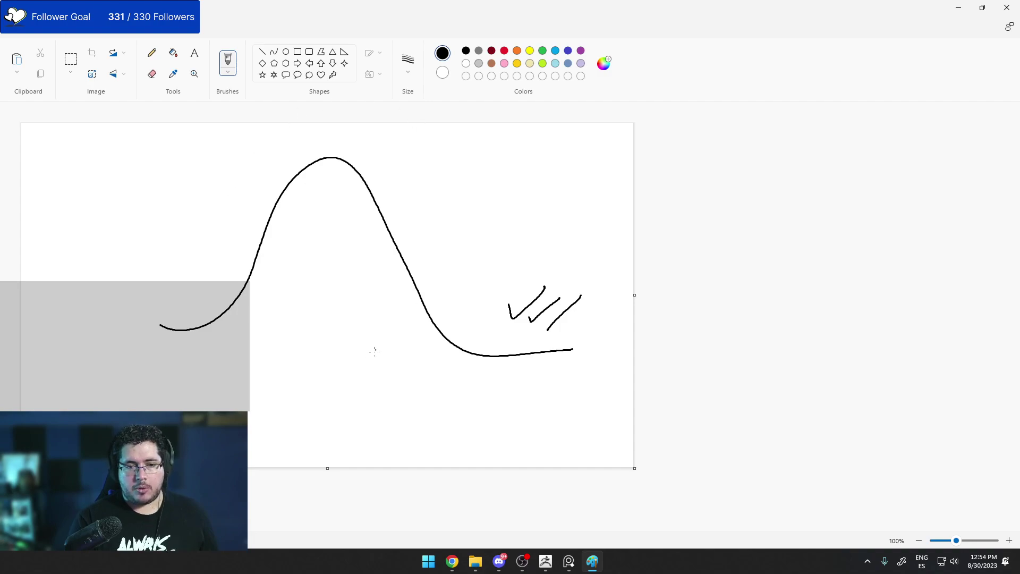
{"action": "left_click_drag", "start_coordinate": [514, 368], "coordinate": [527, 378]}
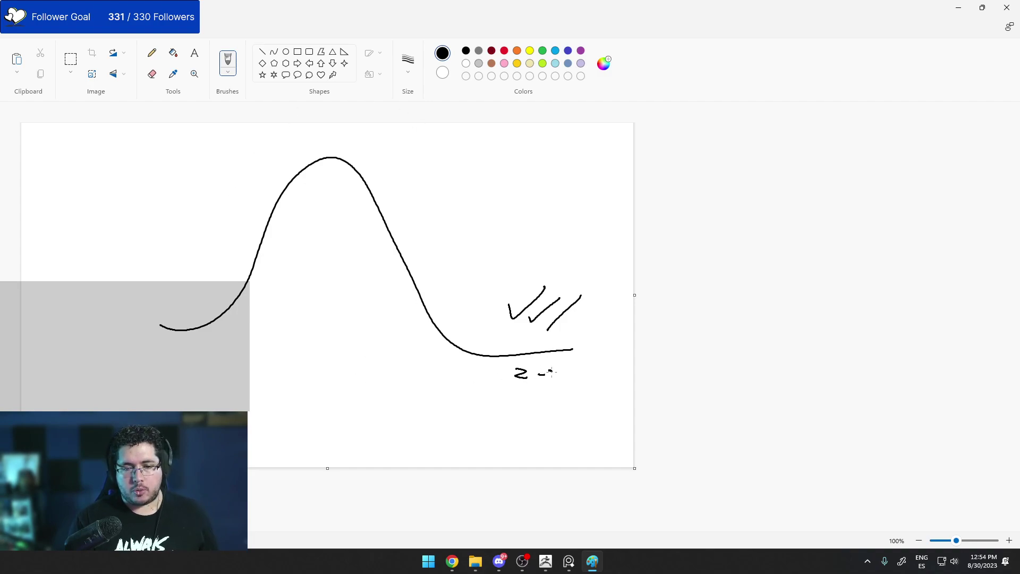
{"action": "left_click_drag", "start_coordinate": [229, 288], "coordinate": [232, 344]}
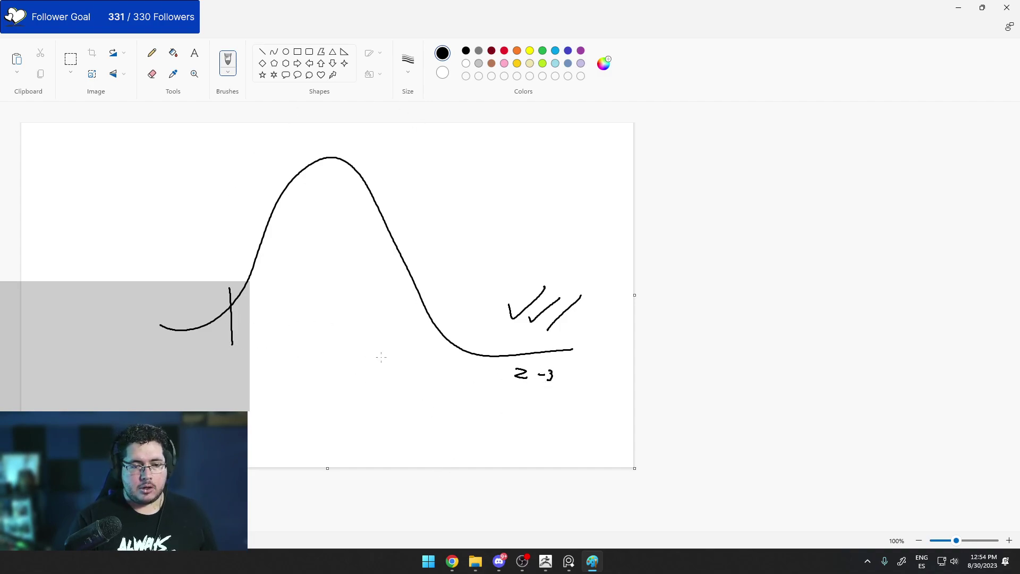
{"action": "left_click_drag", "start_coordinate": [464, 328], "coordinate": [461, 382]}
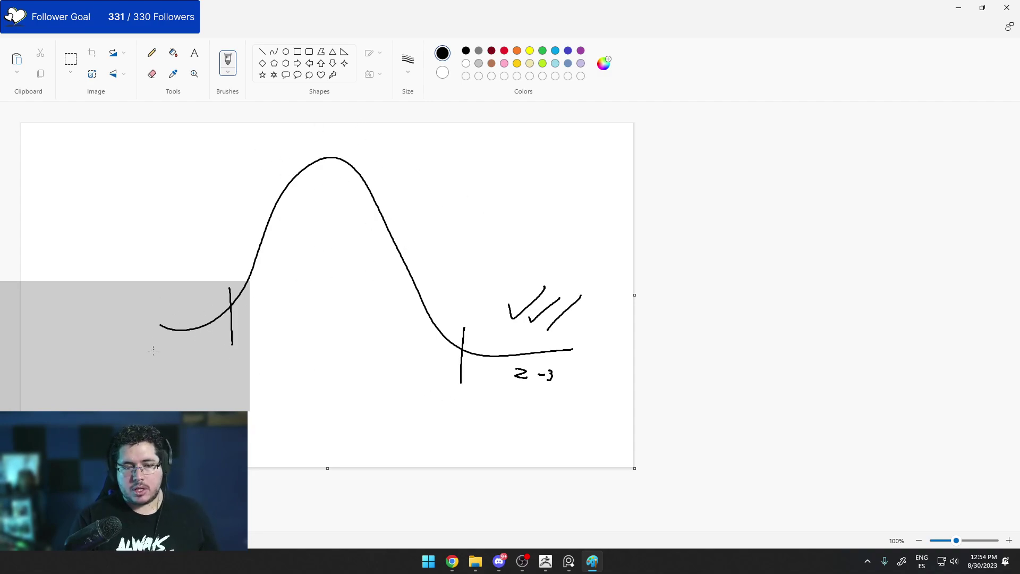
{"action": "left_click_drag", "start_coordinate": [145, 361], "coordinate": [160, 368]}
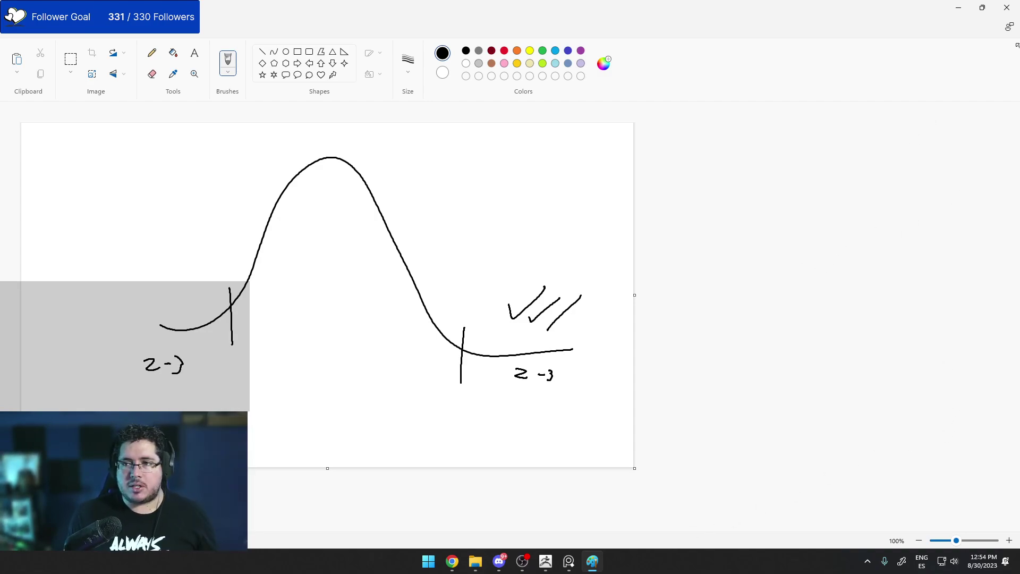
{"action": "left_click", "coordinate": [1007, 7]}
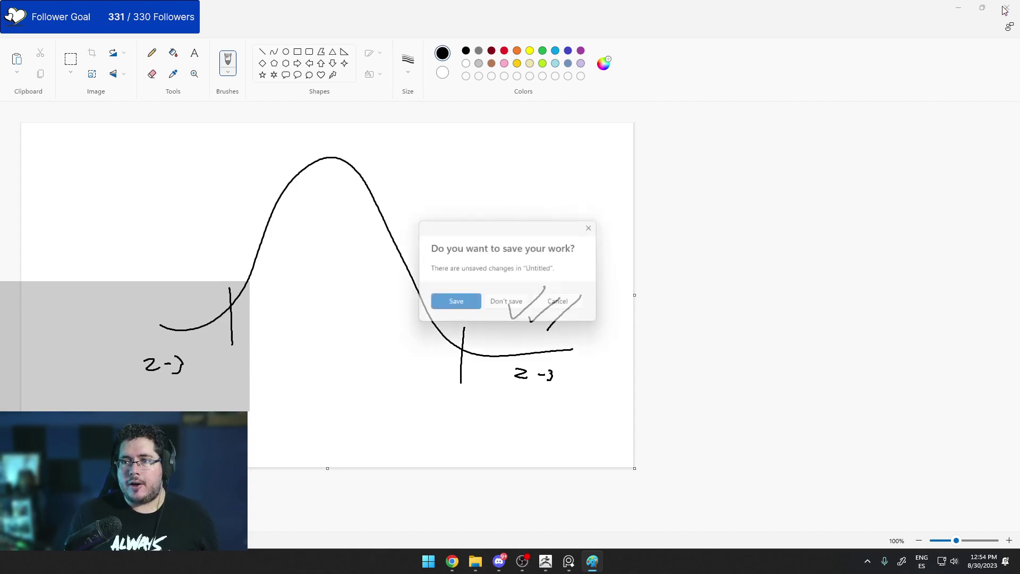
{"action": "left_click", "coordinate": [505, 308]}
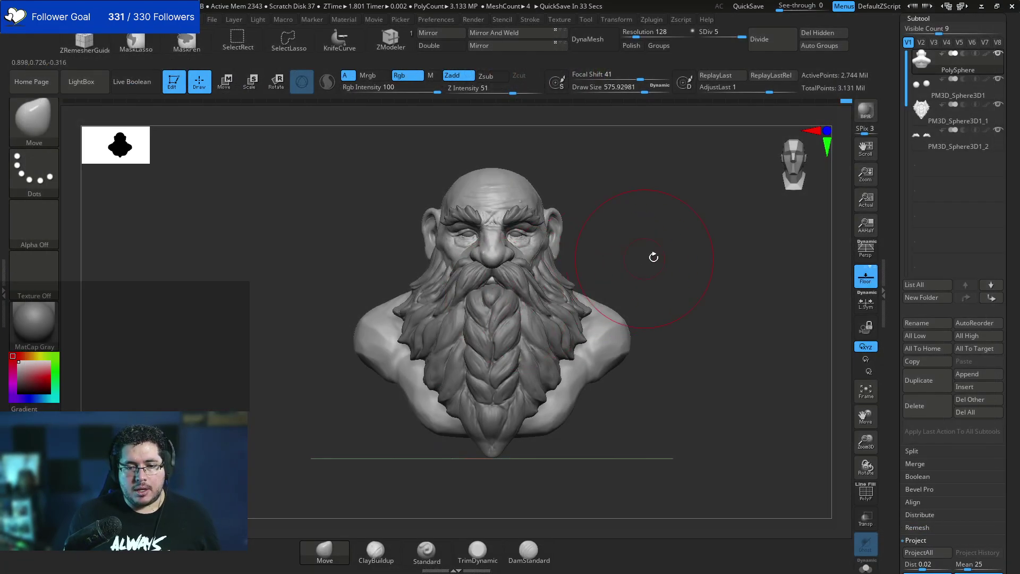
{"action": "left_click_drag", "start_coordinate": [683, 319], "coordinate": [654, 314]}
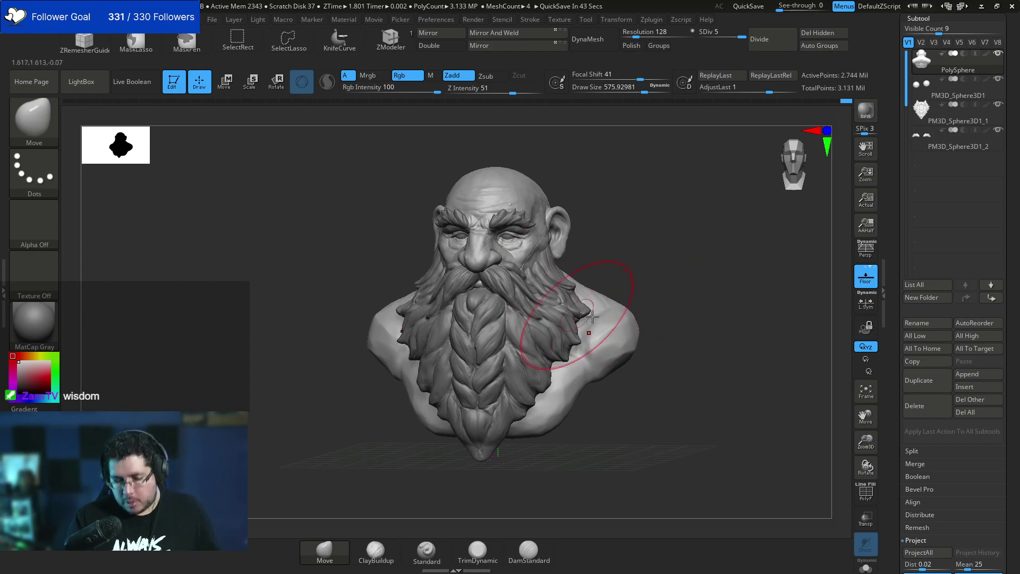
Flatten the surface on the outer side of the bust's shoulder with the TrimDynamic brush.
{"action": "left_click_drag", "start_coordinate": [655, 316], "coordinate": [657, 355]}
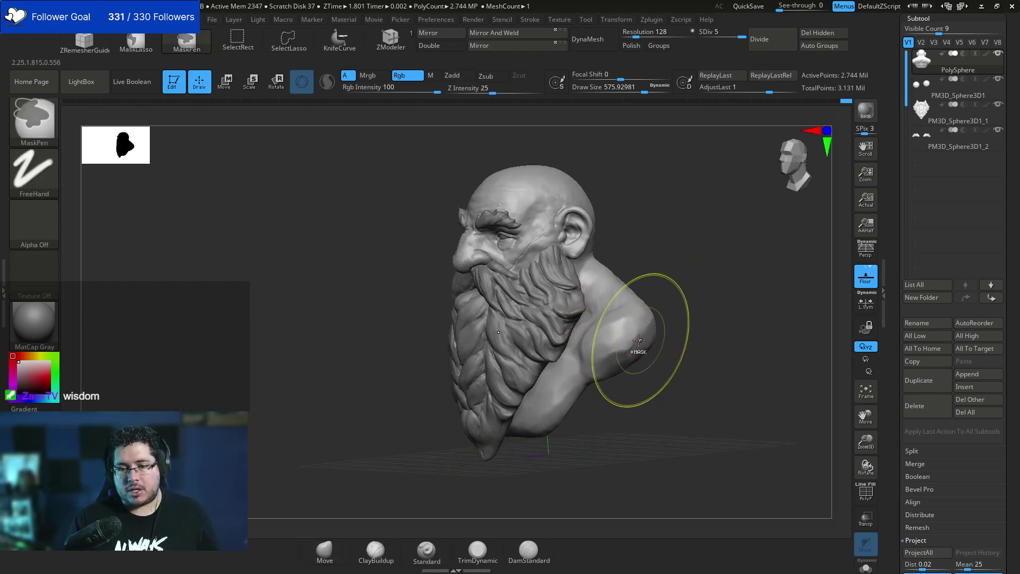
{"action": "key", "text": "ctrl+z"}
{"action": "key", "text": "b"}
{"action": "key", "text": "t"}
{"action": "key", "text": "d"}
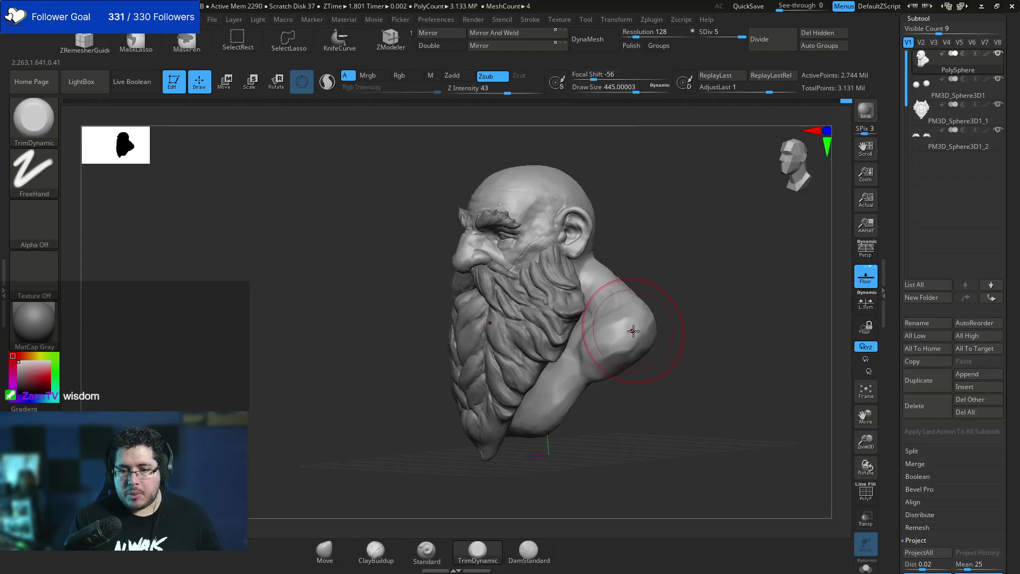
{"action": "mouse_move", "coordinate": [615, 353]}
{"action": "left_mouse_down"}
{"action": "mouse_move", "coordinate": [637, 330]}
{"action": "mouse_move", "coordinate": [627, 351]}
{"action": "left_mouse_up"}
{"action": "mouse_move", "coordinate": [675, 340]}
{"action": "left_mouse_down"}
{"action": "mouse_move", "coordinate": [728, 336]}
{"action": "mouse_move", "coordinate": [661, 362]}
{"action": "left_mouse_up"}
{"action": "mouse_move", "coordinate": [693, 357]}
{"action": "left_mouse_down"}
{"action": "mouse_move", "coordinate": [626, 355]}
{"action": "mouse_move", "coordinate": [662, 323]}
{"action": "mouse_move", "coordinate": [645, 346]}
{"action": "mouse_move", "coordinate": [665, 341]}
{"action": "left_mouse_up"}
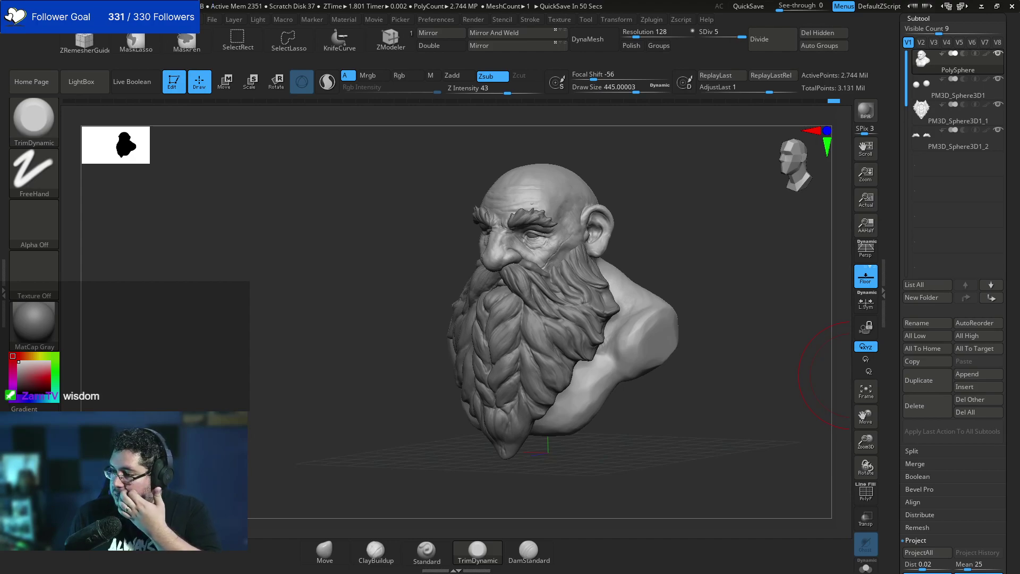
{"action": "left_click_drag", "start_coordinate": [692, 400], "coordinate": [725, 380], "text": "shift"}
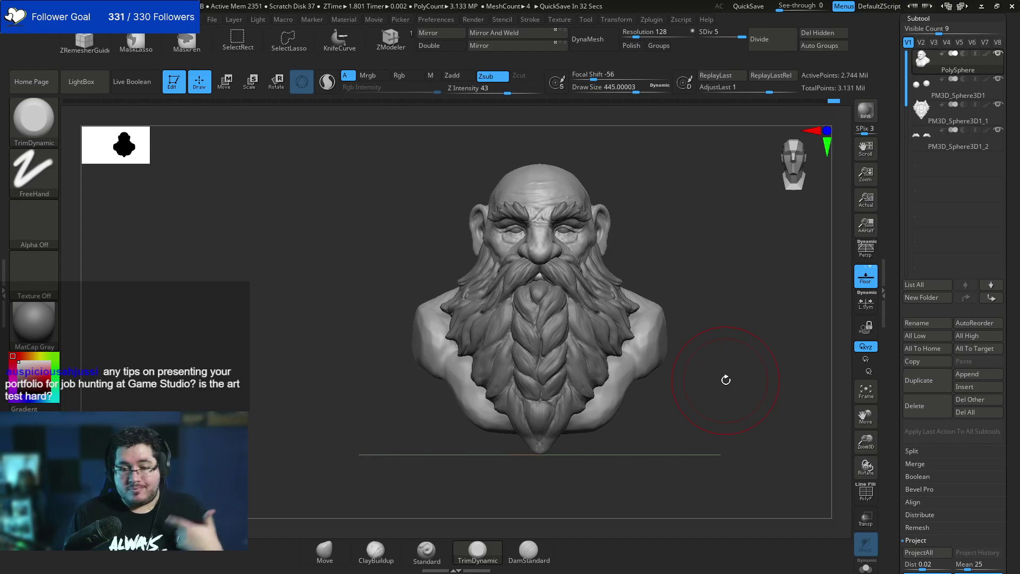
Reduce the brush's draw size to about 158 and make the beard the active subtool.
{"action": "mouse_move", "coordinate": [701, 282]}
{"action": "left_mouse_down"}
{"action": "mouse_move", "coordinate": [739, 293]}
{"action": "mouse_move", "coordinate": [711, 299]}
{"action": "left_mouse_up"}
{"action": "key", "text": "space"}
{"action": "key", "text": "space"}
{"action": "left_click_drag", "start_coordinate": [555, 274], "coordinate": [538, 274]}
{"action": "key", "text": "space"}
{"action": "left_click", "coordinate": [539, 270], "text": "alt"}
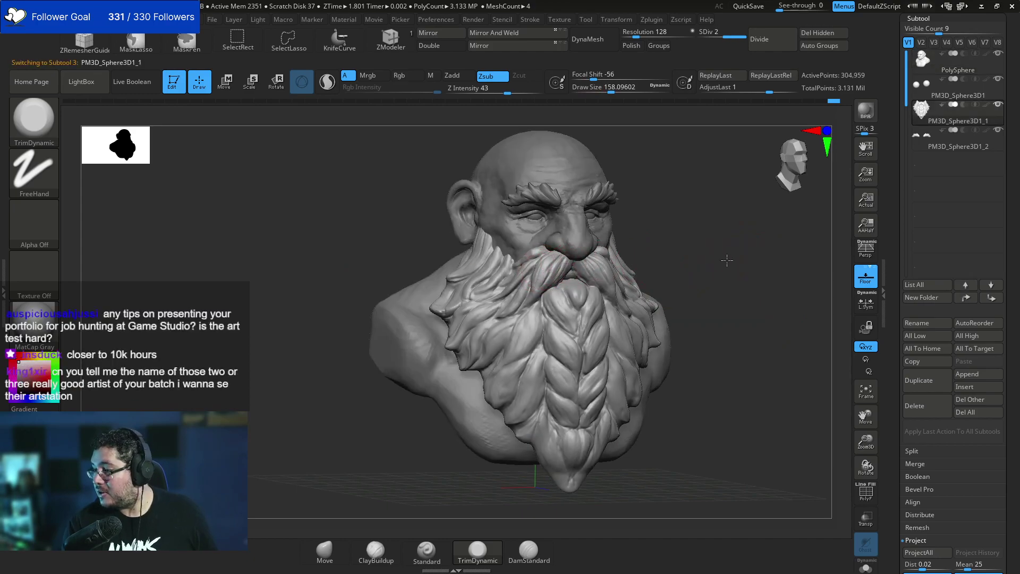
{"action": "left_click_drag", "start_coordinate": [726, 260], "coordinate": [725, 290], "text": "alt"}
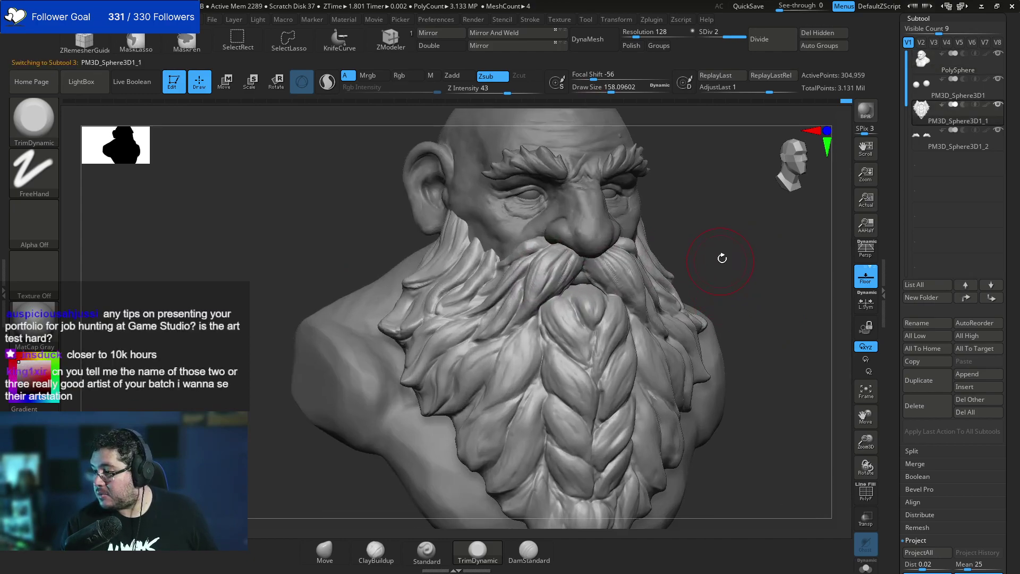
{"action": "mouse_move", "coordinate": [726, 263]}
{"action": "left_mouse_down"}
{"action": "mouse_move", "coordinate": [724, 302]}
{"action": "mouse_move", "coordinate": [512, 284]}
{"action": "mouse_move", "coordinate": [521, 272]}
{"action": "mouse_move", "coordinate": [520, 288]}
{"action": "left_mouse_up"}
Build up the moustache's upper edge below the cheek using the ClayBuildup brush at a draw size of about 71.
{"action": "key", "text": "b"}
{"action": "key", "text": "c"}
{"action": "key", "text": "b"}
{"action": "key", "text": "space"}
{"action": "key", "text": "space"}
{"action": "key", "text": "space"}
{"action": "key", "text": "space"}
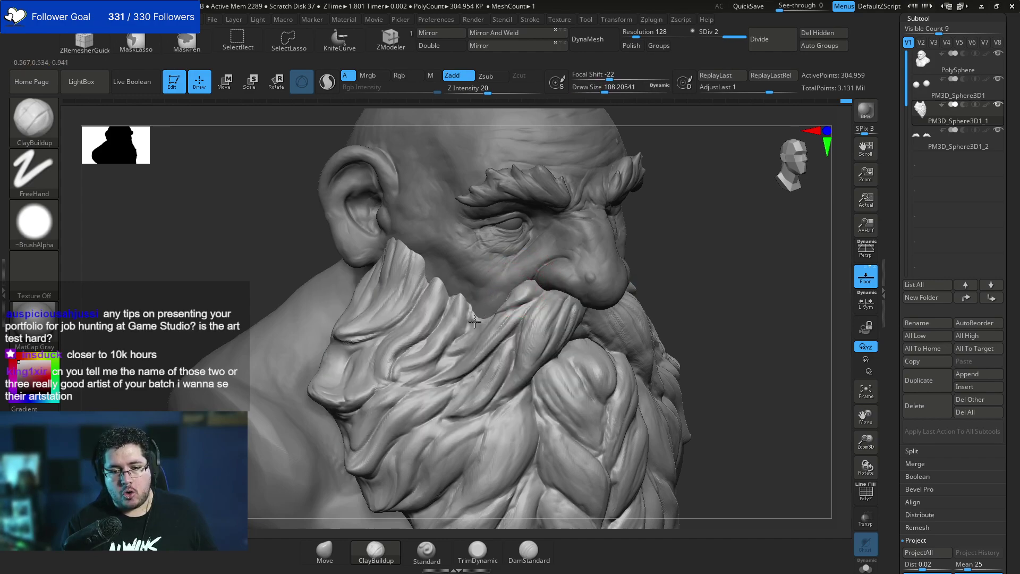
{"action": "key", "text": "space"}
{"action": "mouse_move", "coordinate": [474, 321]}
{"action": "left_mouse_down"}
{"action": "mouse_move", "coordinate": [461, 343]}
{"action": "mouse_move", "coordinate": [472, 335]}
{"action": "left_mouse_up"}
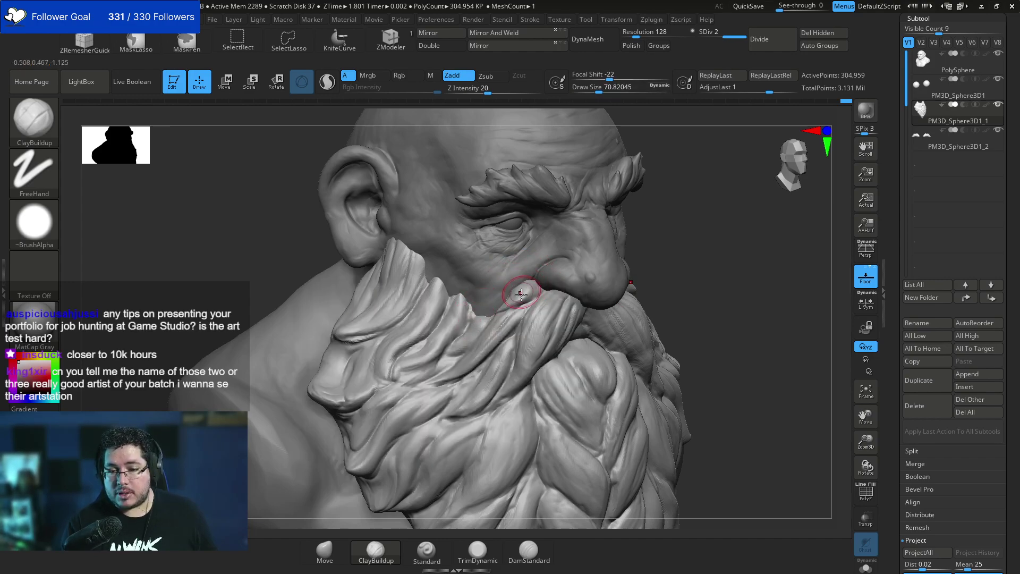
{"action": "mouse_move", "coordinate": [521, 294]}
{"action": "left_mouse_down"}
{"action": "mouse_move", "coordinate": [529, 291]}
{"action": "mouse_move", "coordinate": [525, 312]}
{"action": "mouse_move", "coordinate": [509, 316]}
{"action": "mouse_move", "coordinate": [525, 301]}
{"action": "left_mouse_up"}
{"action": "key", "text": "space"}
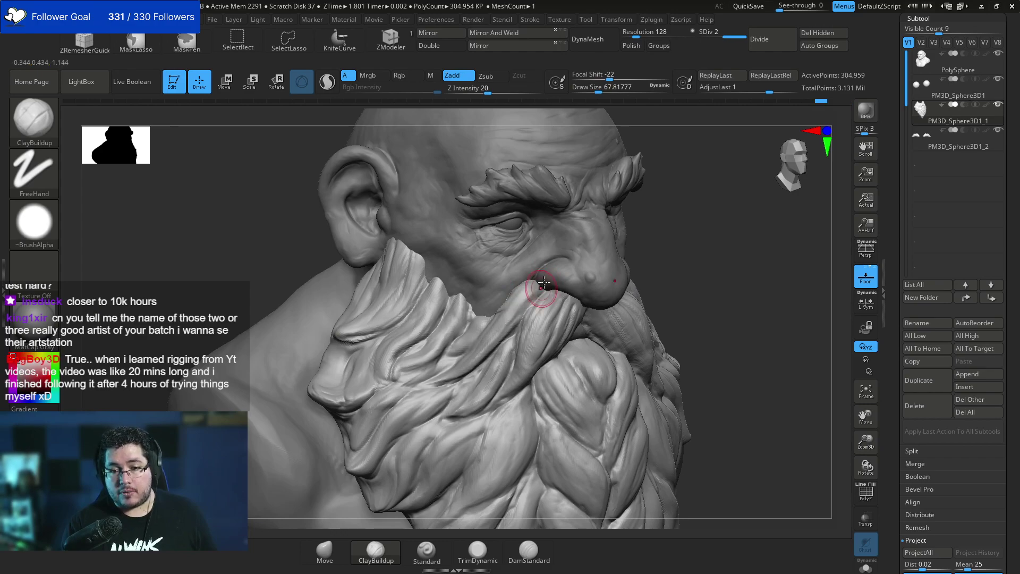
Reduce ClayBuildup's draw size to about 56 and add strand strokes where the moustache meets the cheek and side beard.
{"action": "left_click_drag", "start_coordinate": [733, 257], "coordinate": [621, 262]}
{"action": "left_click_drag", "start_coordinate": [748, 263], "coordinate": [799, 278]}
{"action": "key", "text": "space"}
{"action": "left_click_drag", "start_coordinate": [764, 287], "coordinate": [755, 287]}
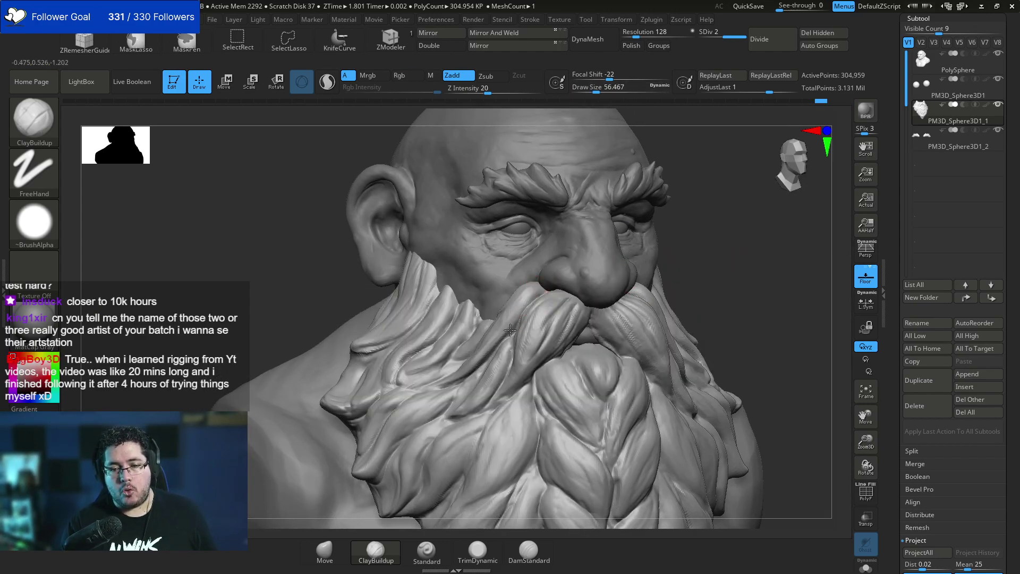
{"action": "left_click_drag", "start_coordinate": [673, 268], "coordinate": [727, 268]}
{"action": "left_click_drag", "start_coordinate": [506, 294], "coordinate": [504, 313]}
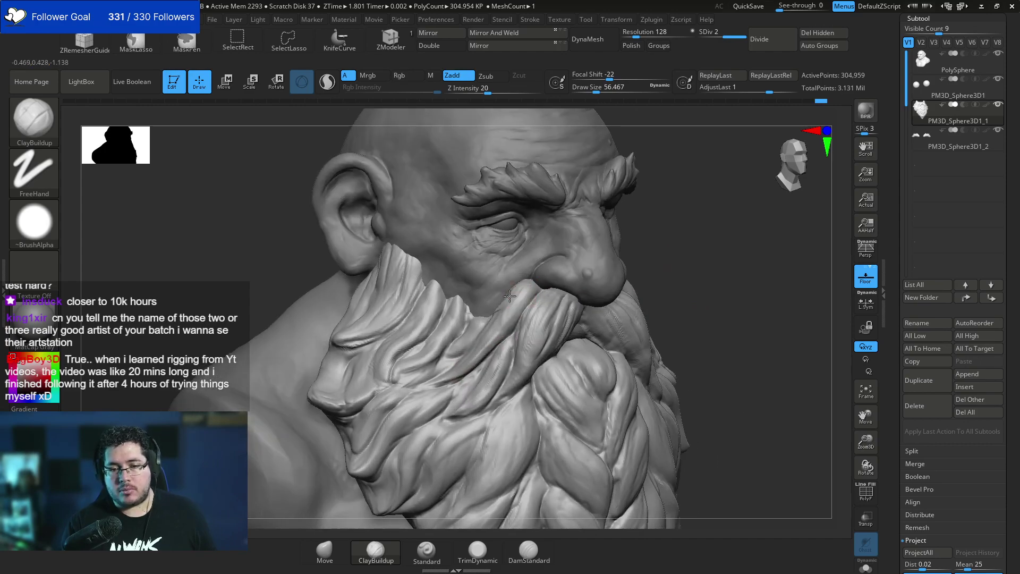
{"action": "left_click_drag", "start_coordinate": [677, 247], "coordinate": [735, 251]}
{"action": "left_click_drag", "start_coordinate": [489, 316], "coordinate": [500, 296]}
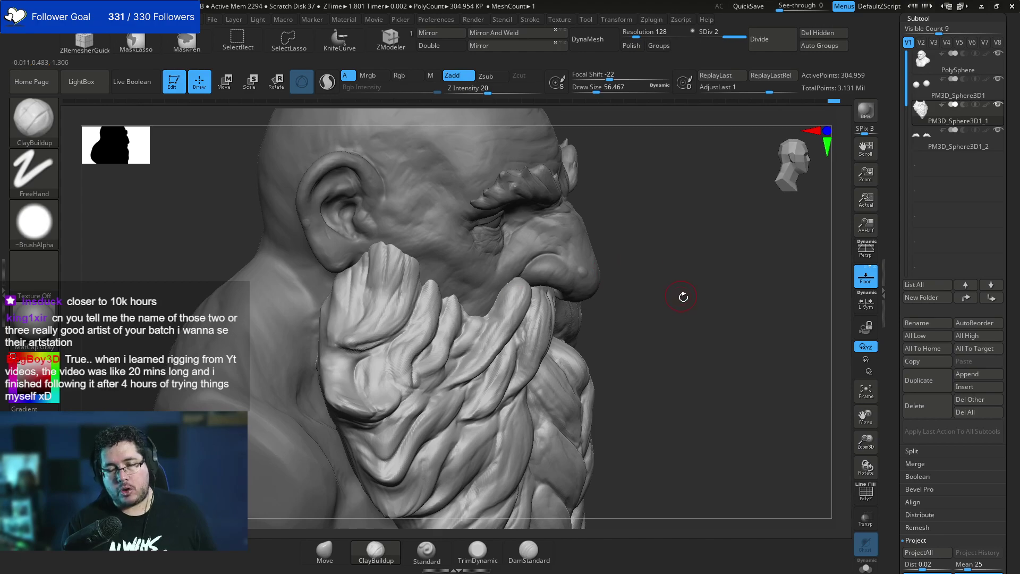
{"action": "left_click_drag", "start_coordinate": [683, 297], "coordinate": [660, 278], "text": "shift"}
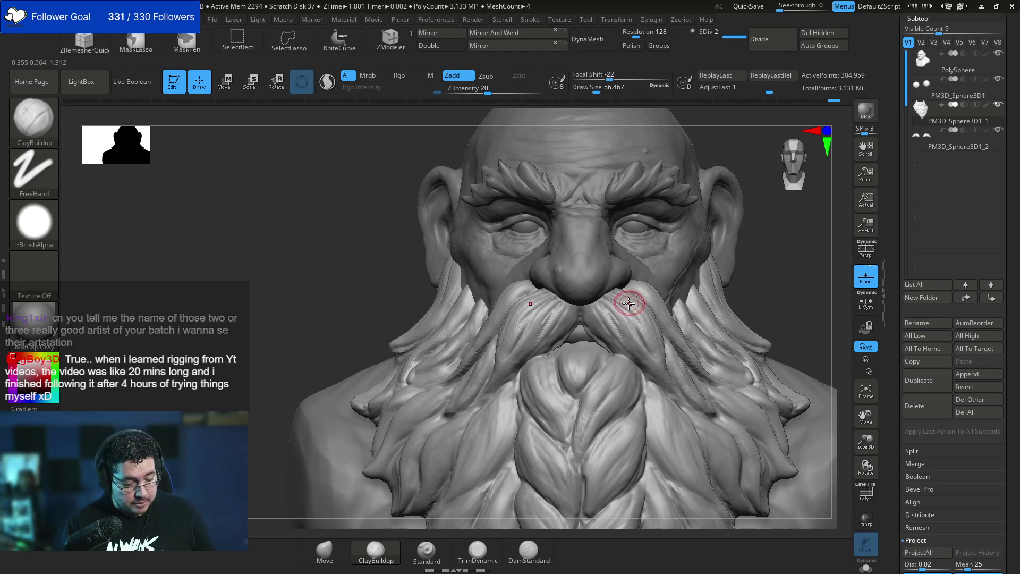
Reshape the moustache's upper outline beside the nose with the Move brush.
{"action": "key", "text": "b"}
{"action": "key", "text": "m"}
{"action": "key", "text": "v"}
{"action": "left_click_drag", "start_coordinate": [653, 292], "coordinate": [636, 301]}
{"action": "left_click_drag", "start_coordinate": [759, 286], "coordinate": [724, 287], "text": "alt"}
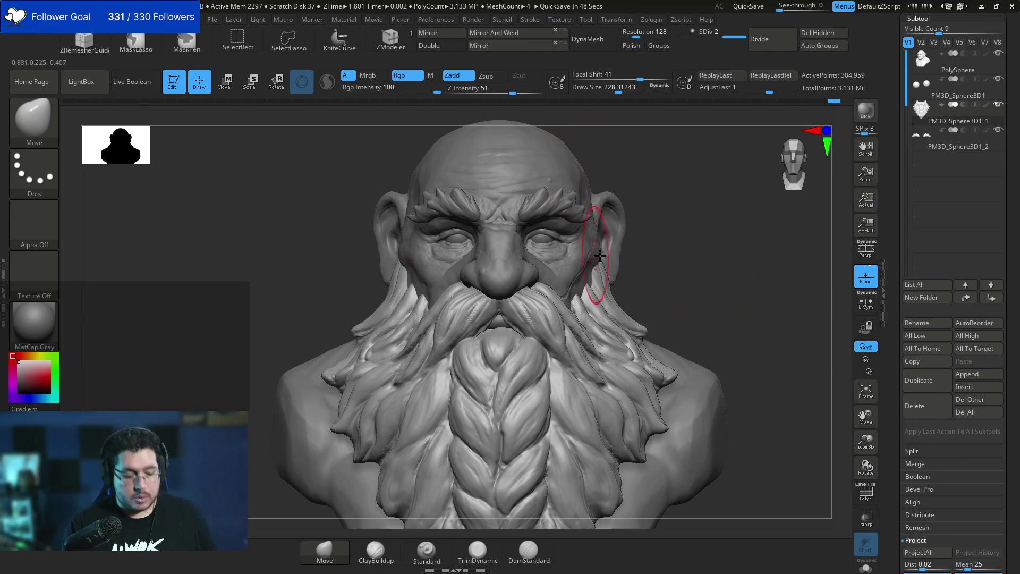
Add hair strokes to the upper segments of the central braid using ClayBuildup at a draw size of about 59.
{"action": "key", "text": "b"}
{"action": "key", "text": "c"}
{"action": "key", "text": "b"}
{"action": "key", "text": "space"}
{"action": "mouse_move", "coordinate": [582, 283]}
{"action": "left_mouse_down"}
{"action": "mouse_move", "coordinate": [570, 283]}
{"action": "mouse_move", "coordinate": [565, 309]}
{"action": "left_mouse_up"}
{"action": "key", "text": "space"}
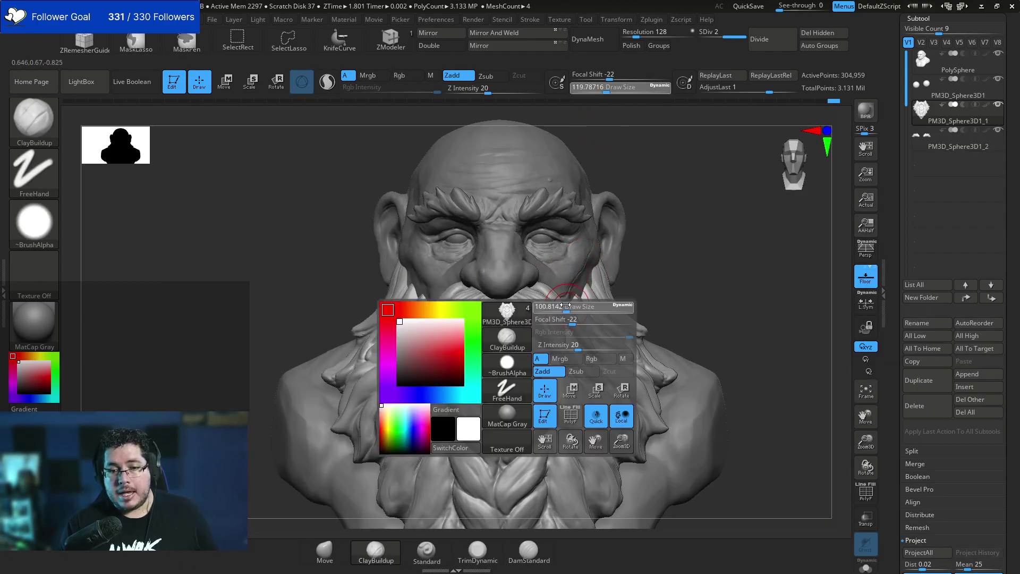
{"action": "key", "text": "space"}
{"action": "left_click_drag", "start_coordinate": [507, 350], "coordinate": [501, 349]}
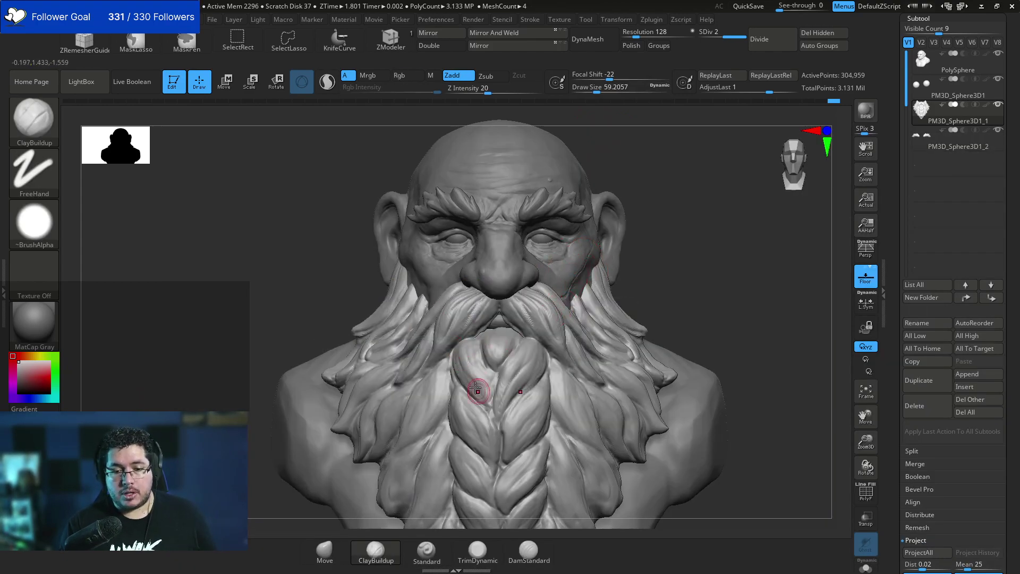
{"action": "left_click_drag", "start_coordinate": [476, 384], "coordinate": [488, 405]}
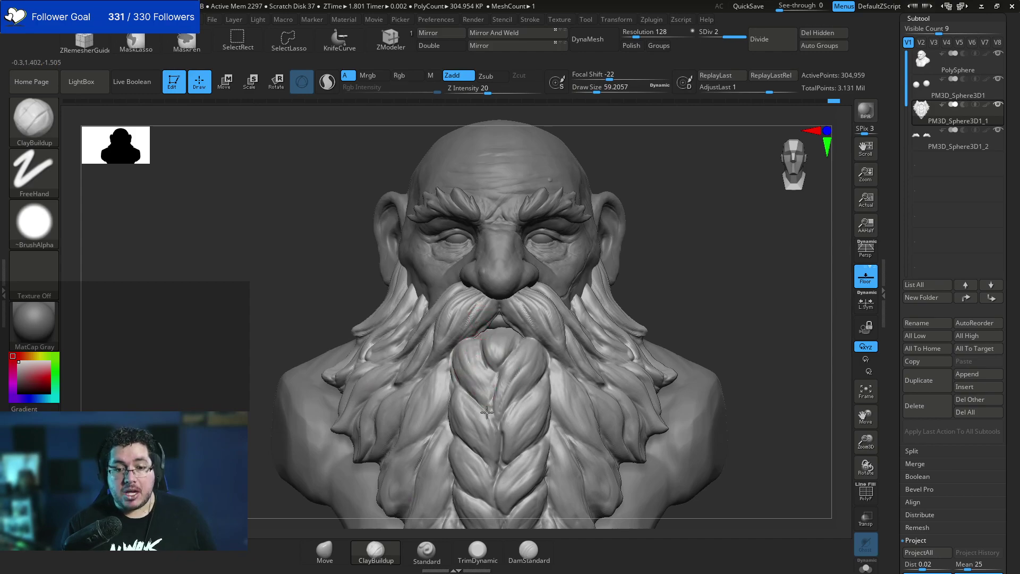
Raise the draw size to about 87, add volume to the top of the braid, and frame the beard.
{"action": "mouse_move", "coordinate": [642, 304]}
{"action": "left_mouse_down", "text": "alt"}
{"action": "mouse_move", "coordinate": [662, 302]}
{"action": "mouse_move", "coordinate": [642, 250]}
{"action": "mouse_move", "coordinate": [719, 246]}
{"action": "mouse_move", "coordinate": [628, 258]}
{"action": "mouse_move", "coordinate": [656, 281]}
{"action": "left_mouse_up", "text": "alt"}
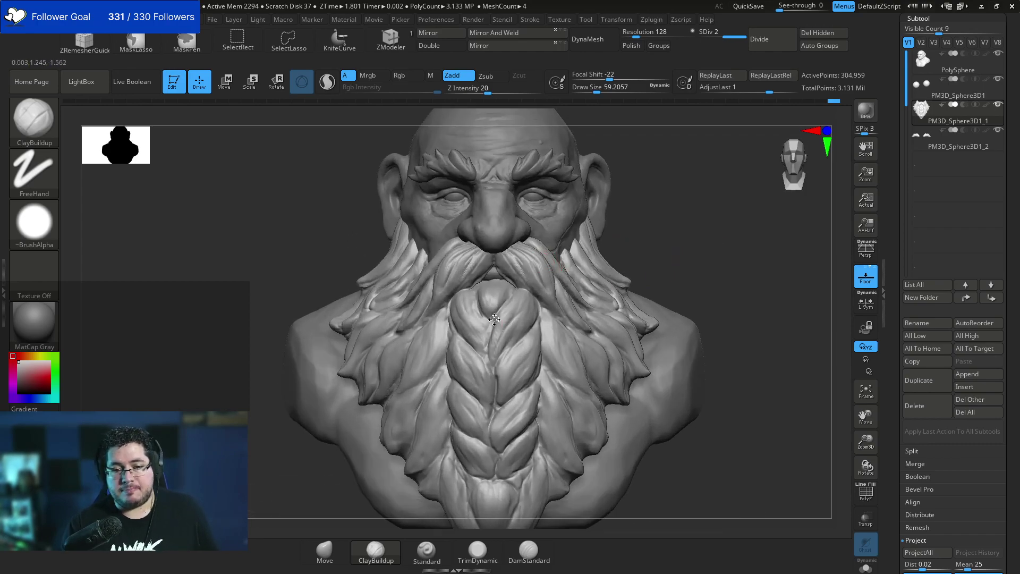
{"action": "key", "text": "space"}
{"action": "left_click_drag", "start_coordinate": [461, 305], "coordinate": [472, 308]}
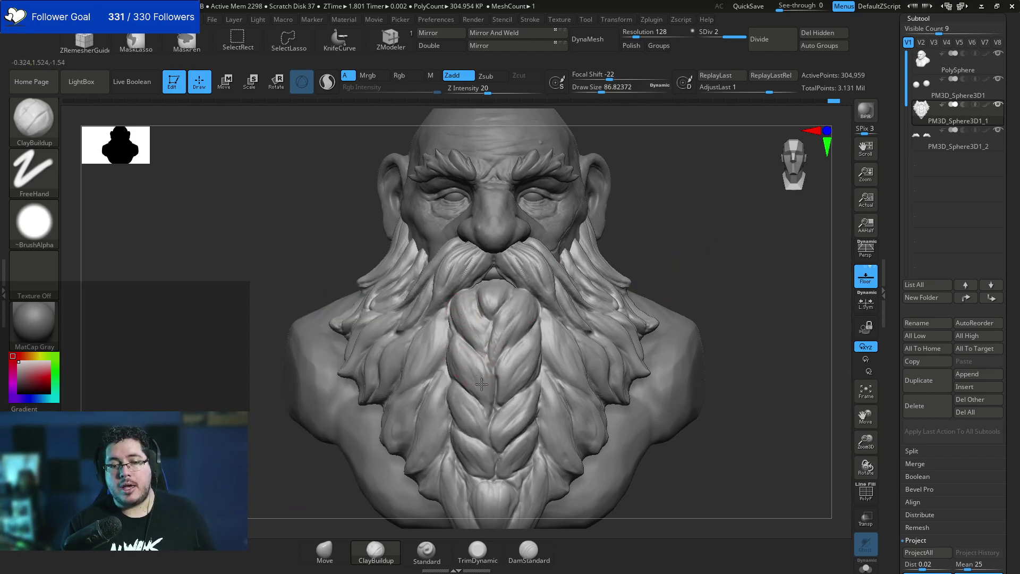
{"action": "key", "text": "f"}
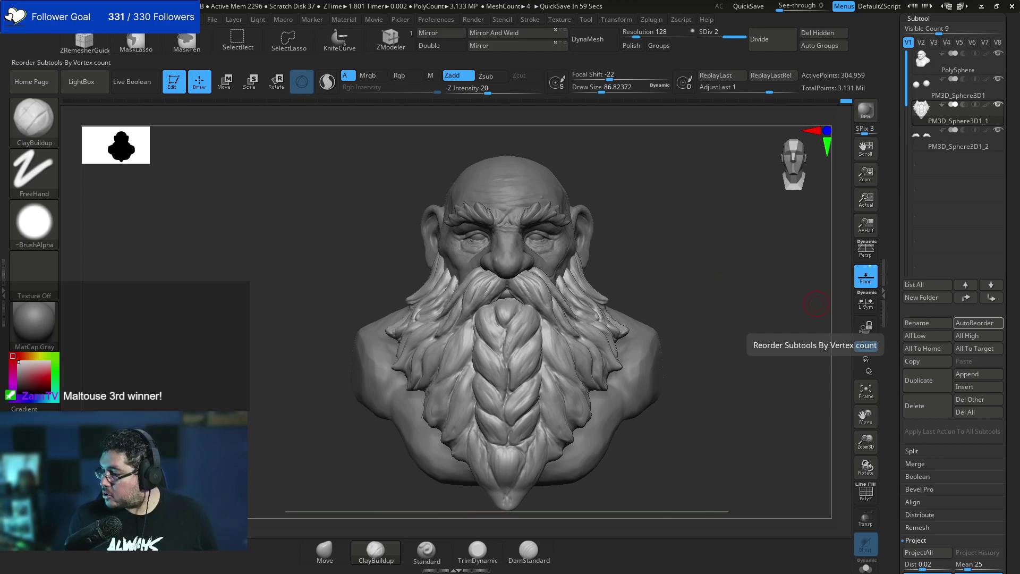
Switch to Discord to check the giveaway winner in the events channel, and return to the ZBrush bust.
{"action": "key", "text": "alt+Tab"}
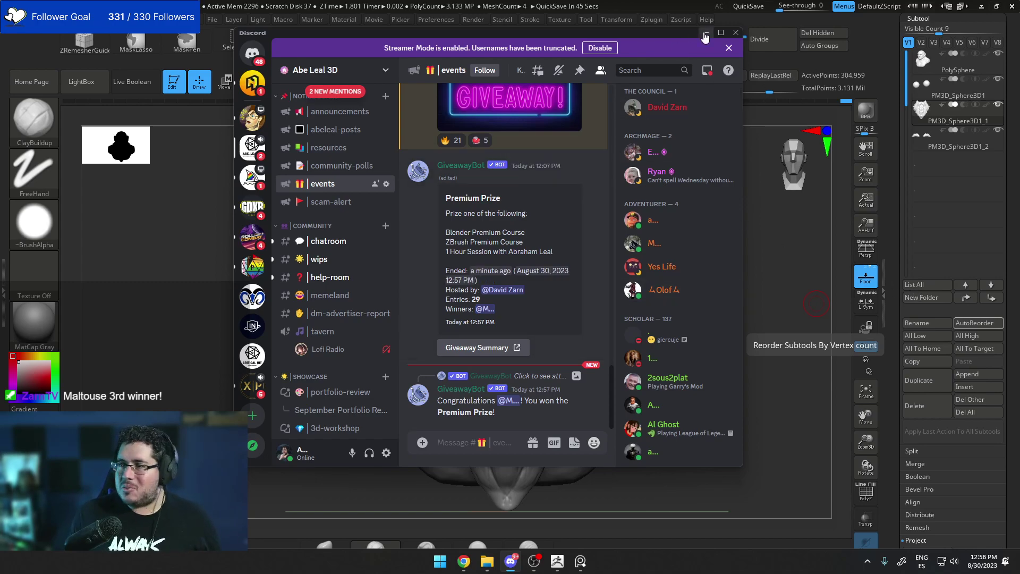
{"action": "left_click", "coordinate": [705, 35]}
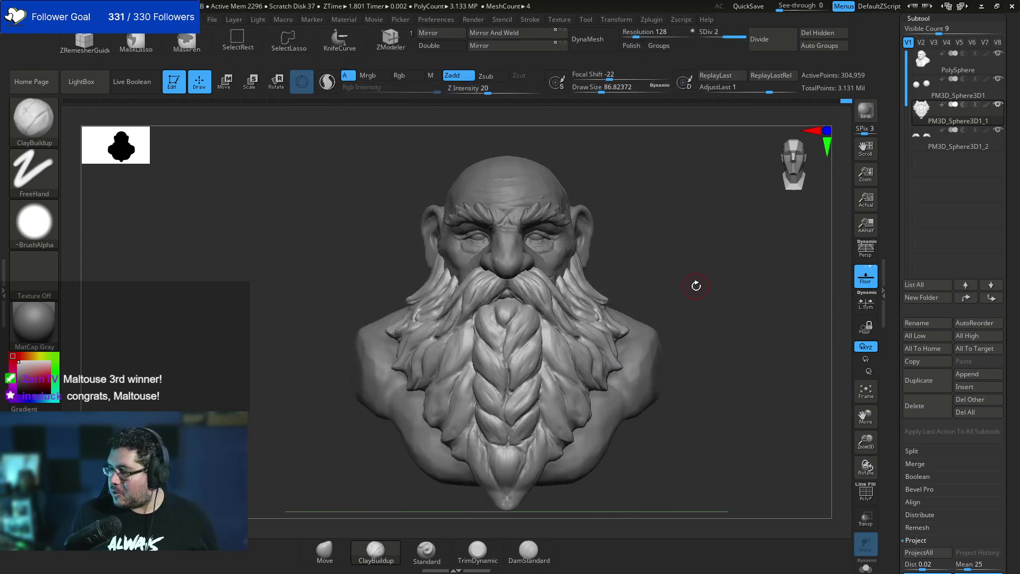
{"action": "right_click_drag", "start_coordinate": [715, 283], "coordinate": [744, 292], "text": "ctrl"}
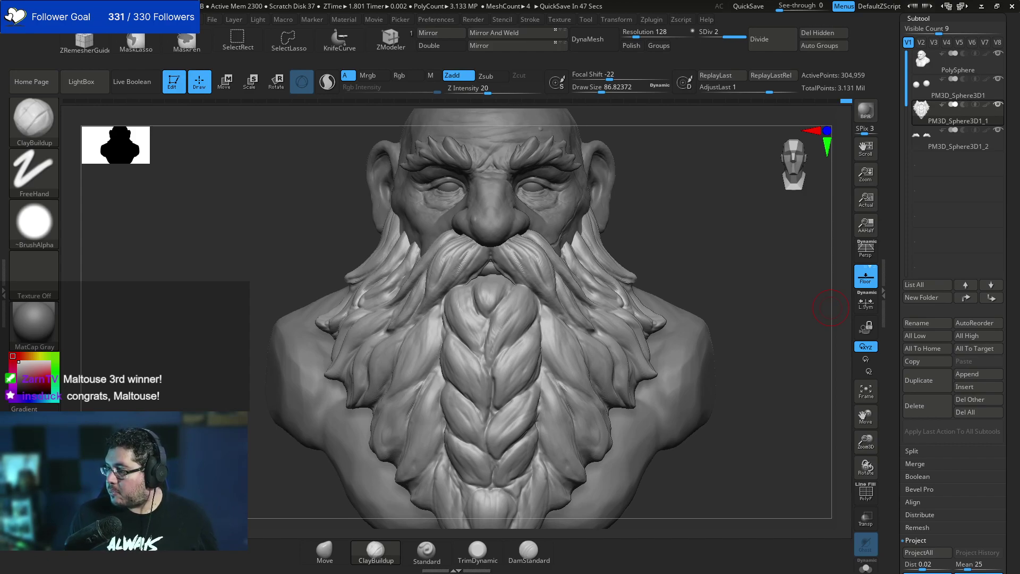
Switch to Chrome and search Google for the visual effects artist's name.
{"action": "key", "text": "super"}
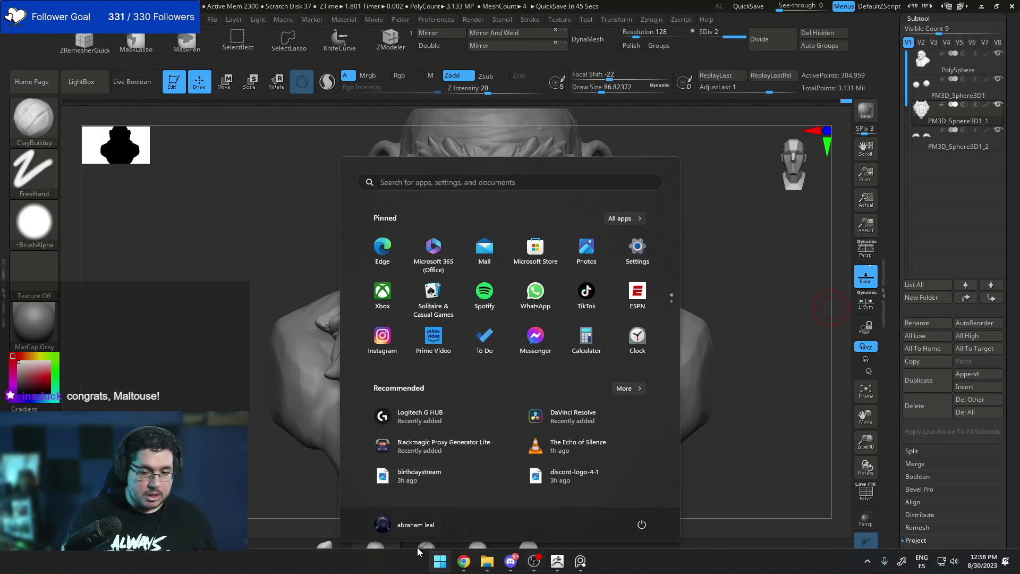
{"action": "mouse_move", "coordinate": [464, 561]}
{"action": "left_click", "coordinate": [375, 517]}
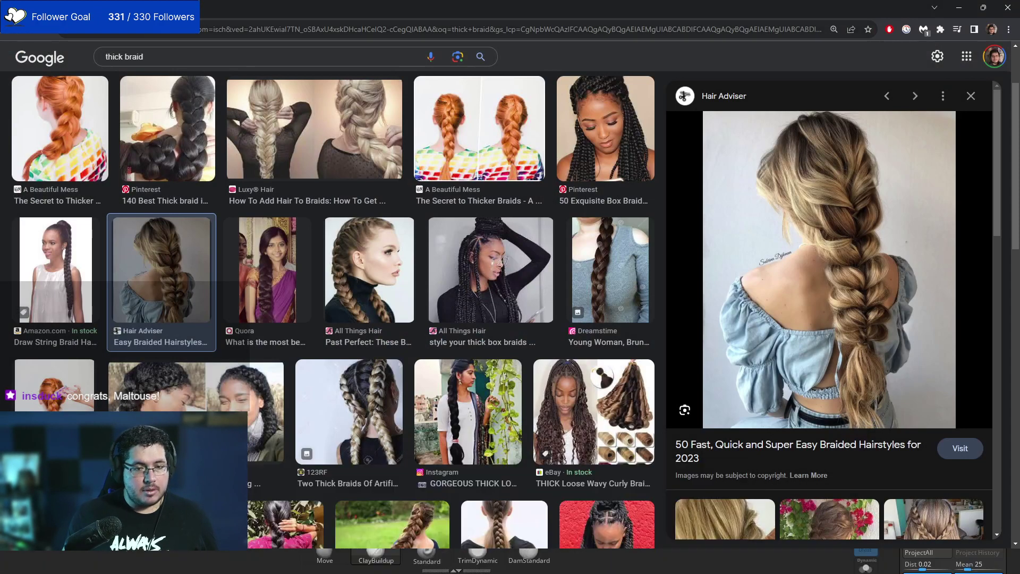
{"action": "left_click", "coordinate": [237, 22]}
{"action": "type", "text": "BEAT"}
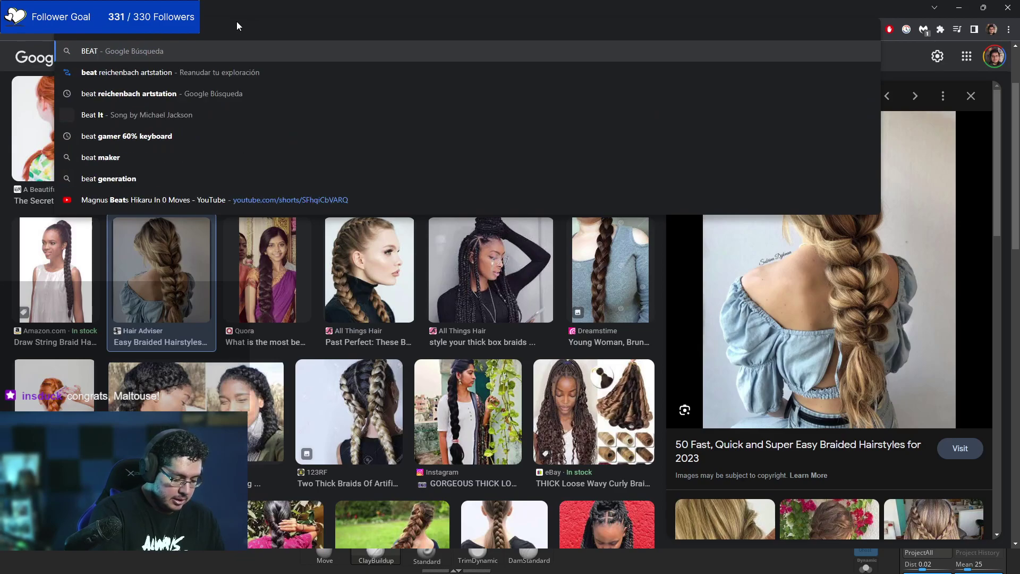
{"action": "type", "text": " RIECHNAB"}
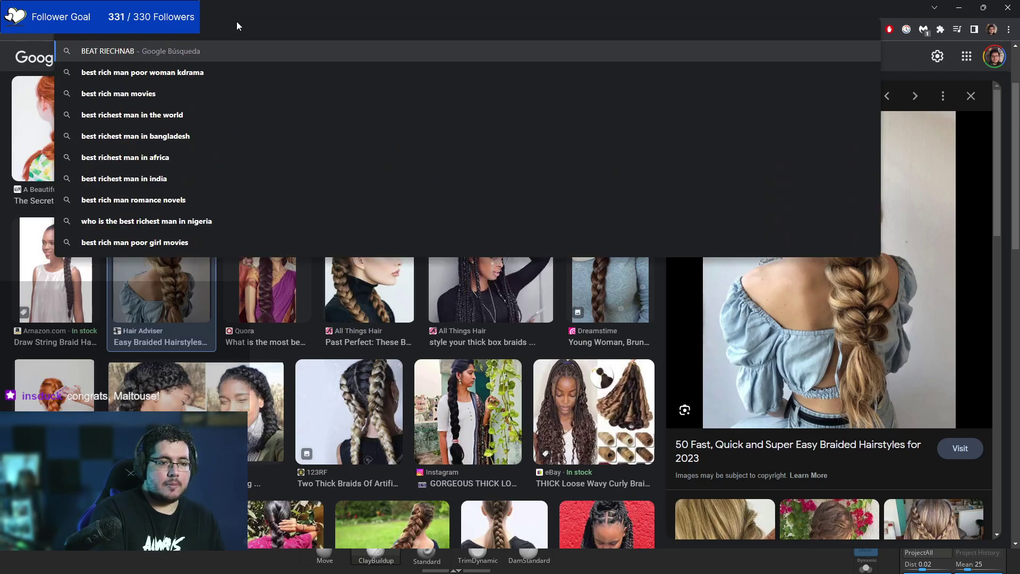
{"action": "key", "text": "BackSpace"}
{"action": "key", "text": "BackSpace"}
{"action": "key", "text": "BackSpace"}
{"action": "key", "text": "BackSpace"}
{"action": "key", "text": "BackSpace"}
{"action": "key", "text": "BackSpace"}
{"action": "key", "text": "BackSpace"}
{"action": "type", "text": "E"}
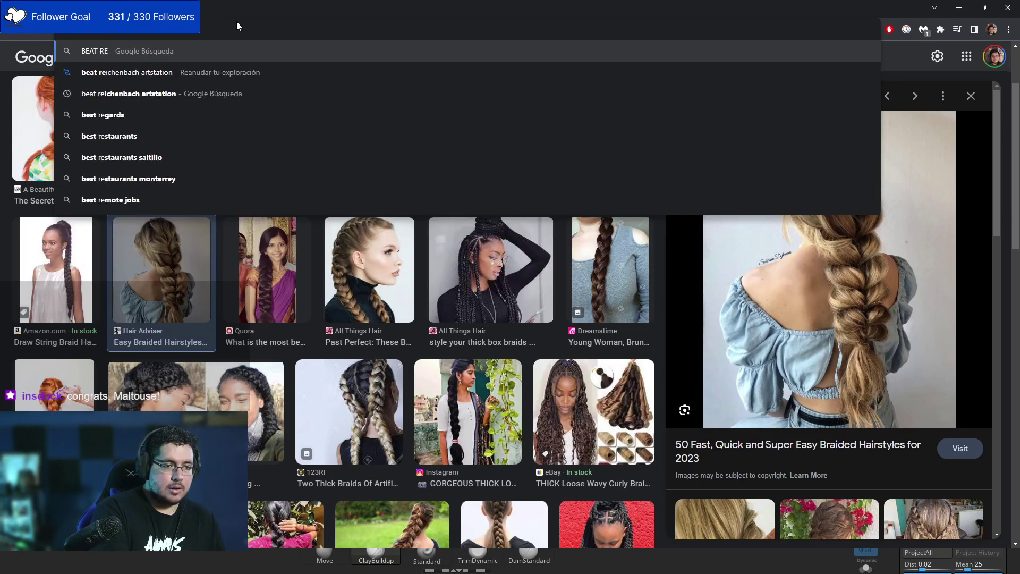
{"action": "type", "text": "ICEH"}
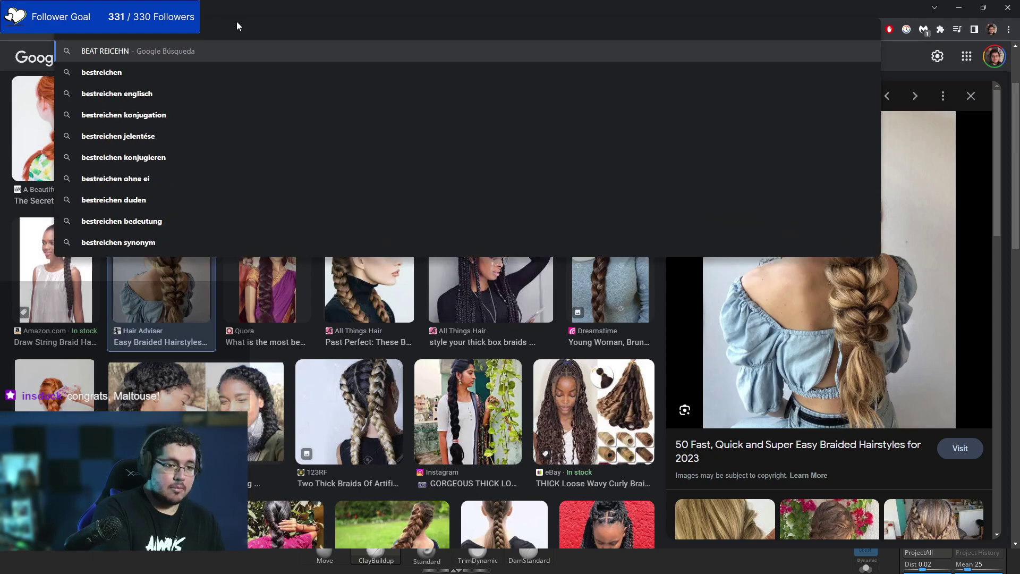
{"action": "type", "text": "BACH"}
{"action": "key", "text": "Return"}
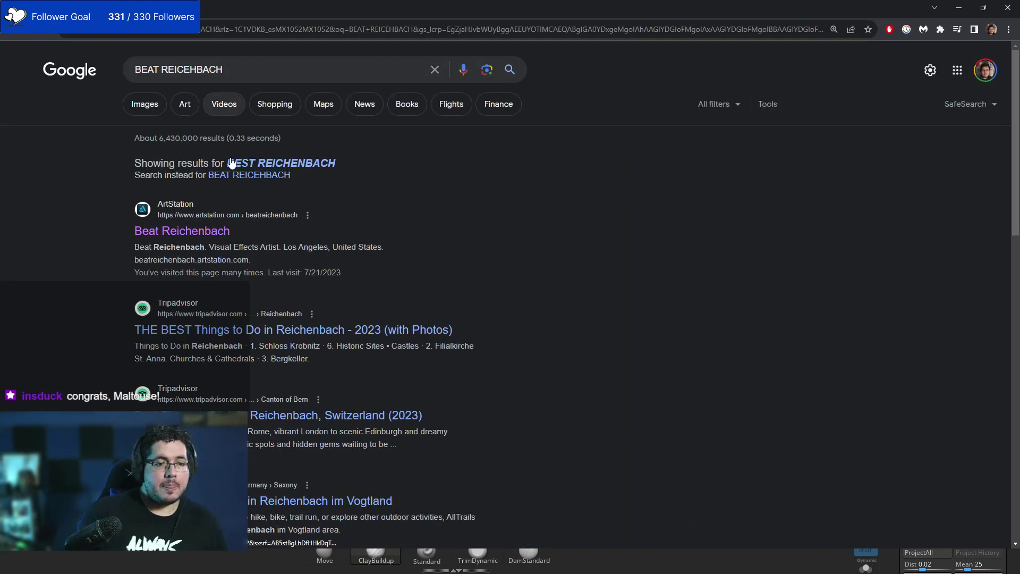
Open the artist's ArtStation portfolio, view the Dead Space 3 Interior project, and return to the portfolio's project grid.
{"action": "left_click", "coordinate": [178, 229]}
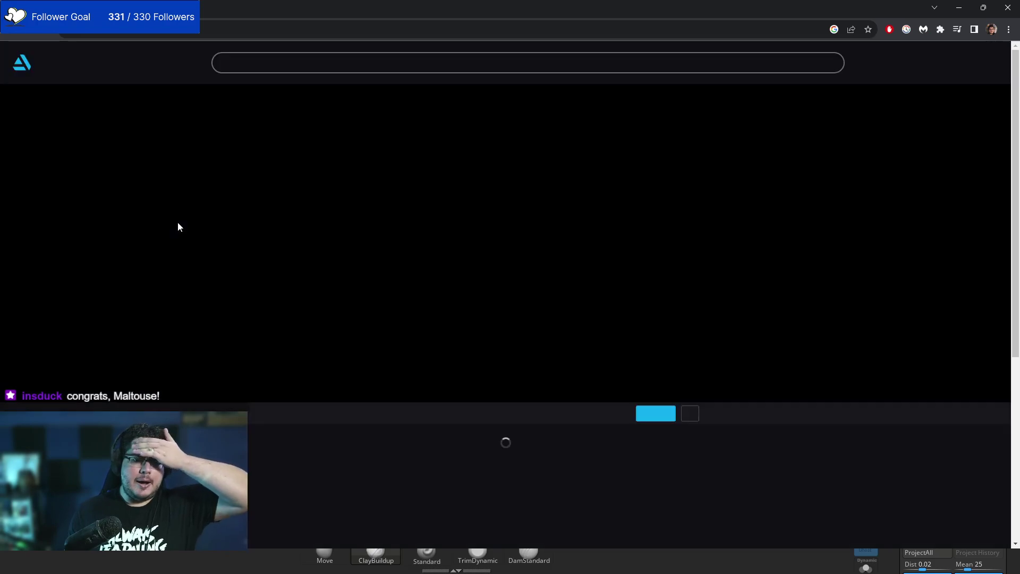
{"action": "scroll", "coordinate": [220, 244], "scroll_direction": "down", "scroll_amount": 4}
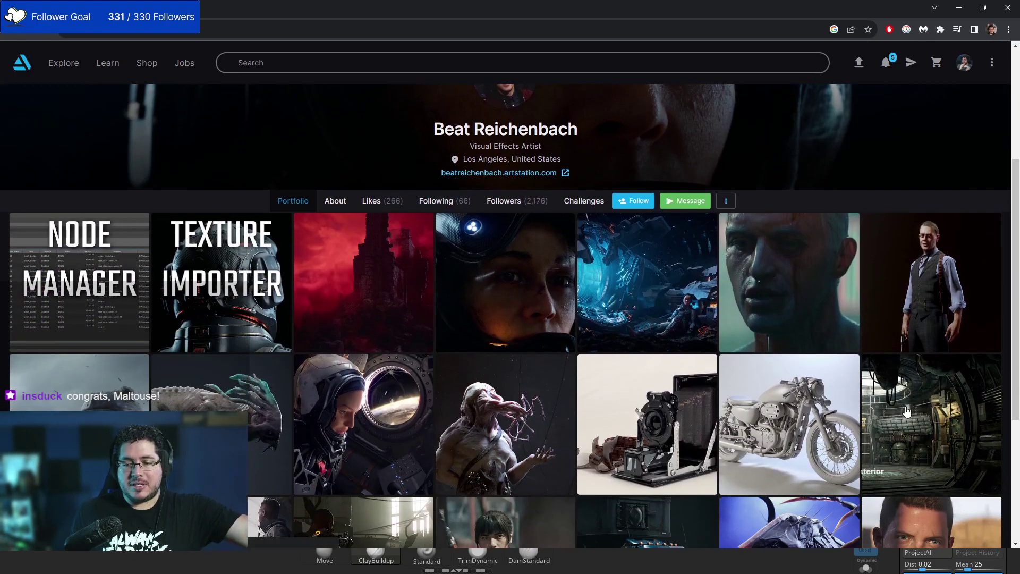
{"action": "left_click", "coordinate": [904, 410]}
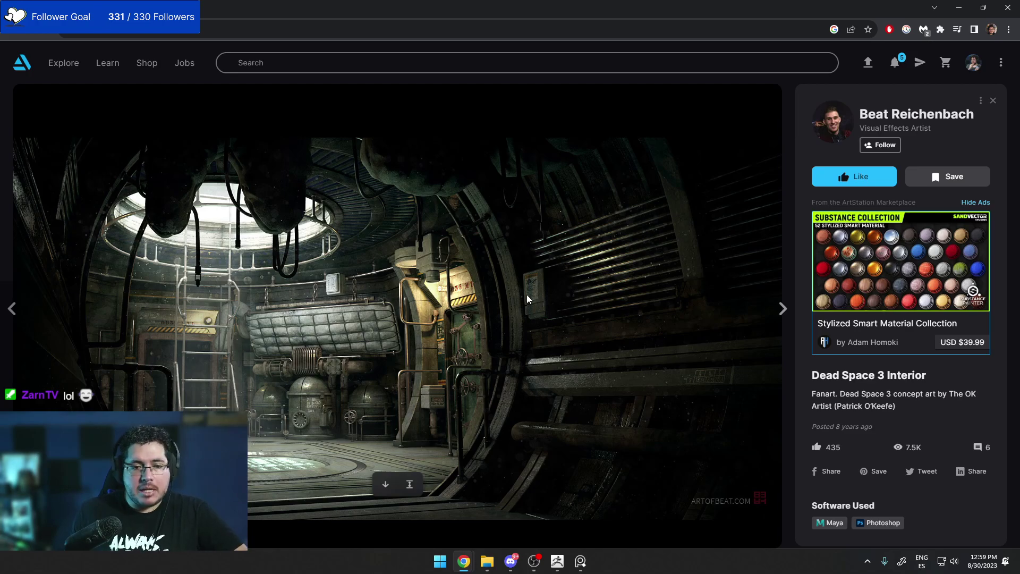
{"action": "left_click", "coordinate": [917, 115]}
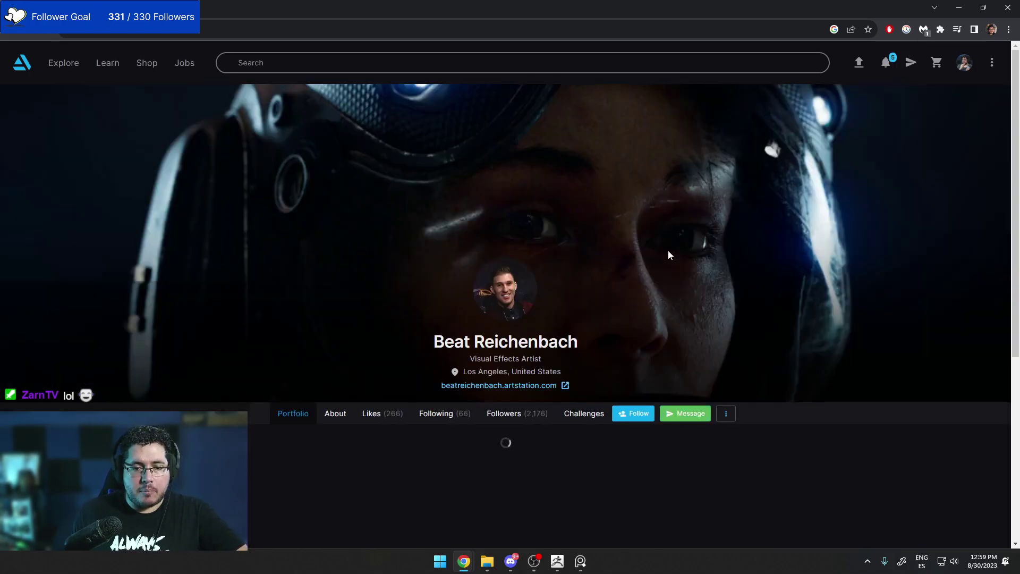
{"action": "scroll", "coordinate": [632, 294], "scroll_direction": "down", "scroll_amount": 5}
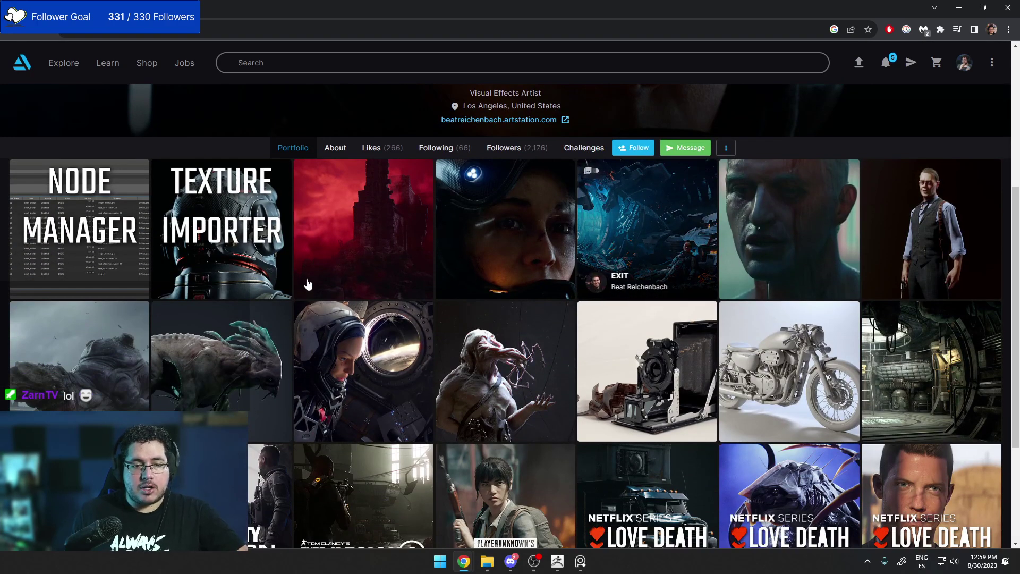
View the Texture Importer Script project down to its supported features, and return to the visual effects artist's portfolio.
{"action": "left_click", "coordinate": [238, 225]}
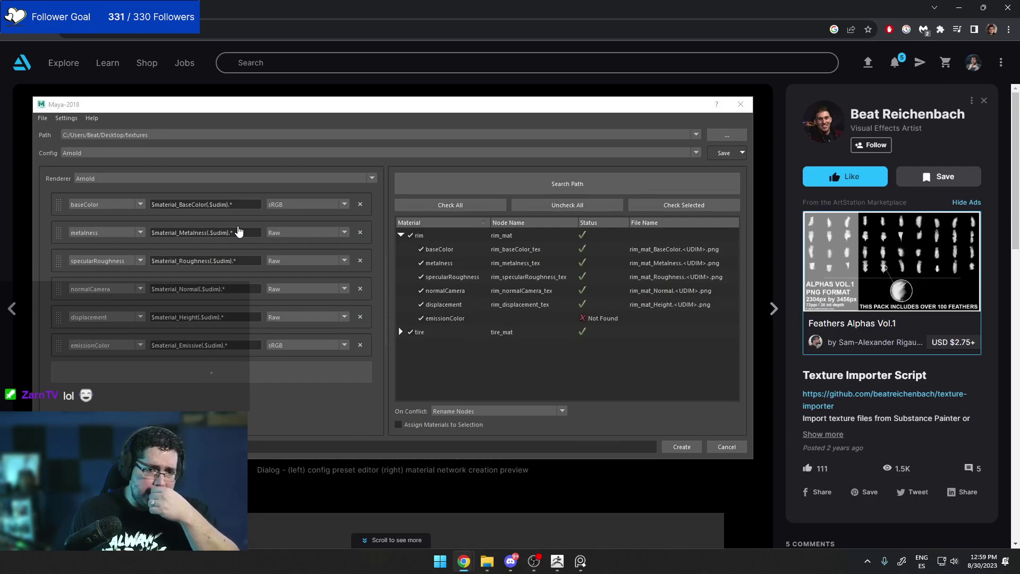
{"action": "scroll", "coordinate": [238, 232], "scroll_direction": "down", "scroll_amount": 15}
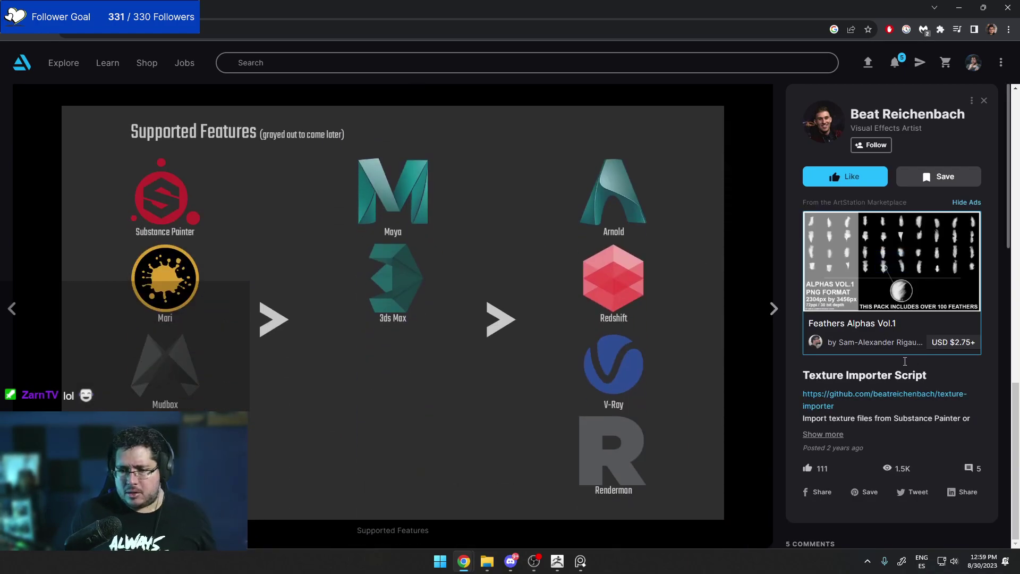
{"action": "left_click", "coordinate": [884, 122]}
{"action": "scroll", "coordinate": [166, 329], "scroll_direction": "down", "scroll_amount": 4}
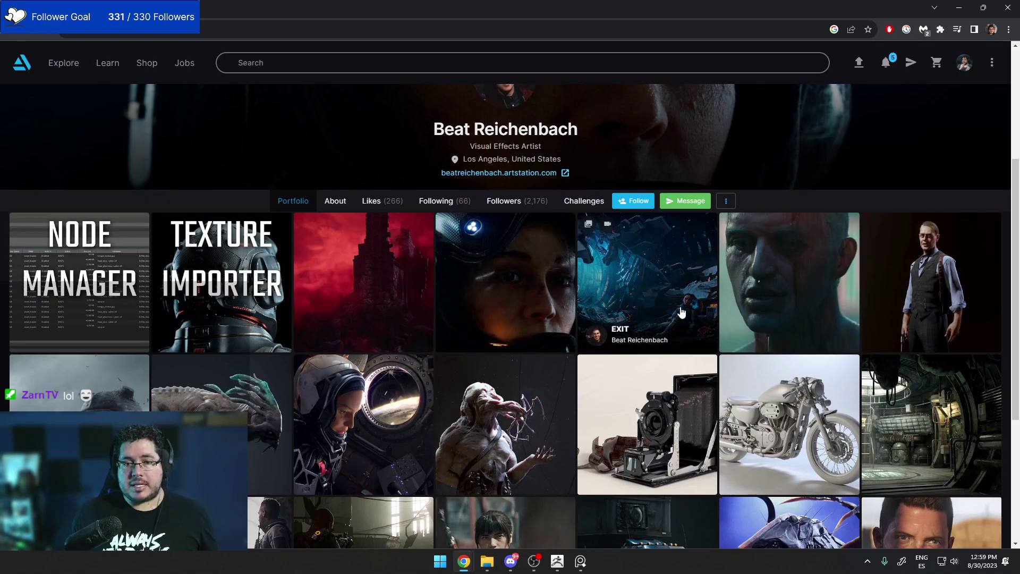
{"action": "scroll", "coordinate": [553, 344], "scroll_direction": "up", "scroll_amount": 4}
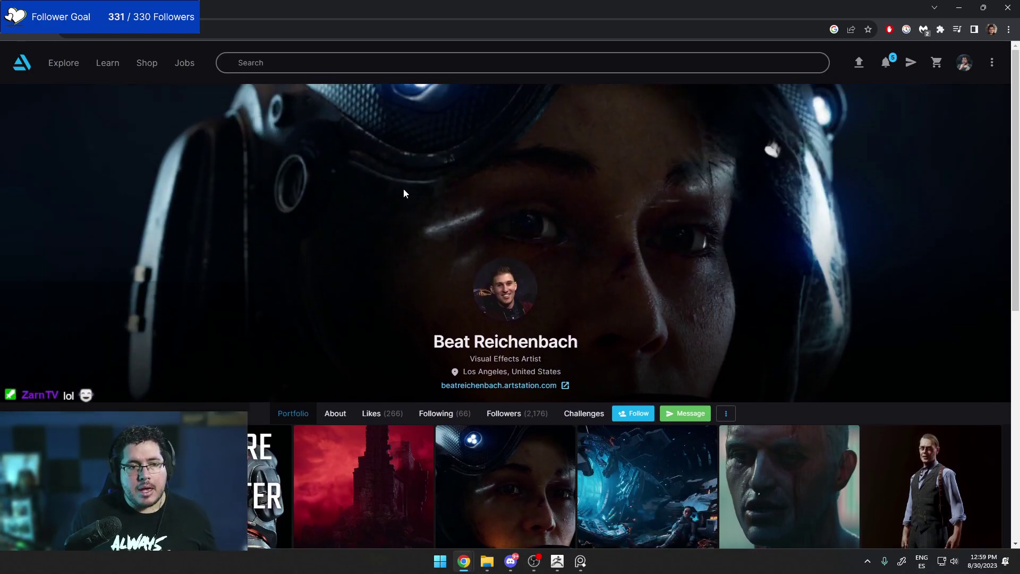
Search Google for the CG lead's full name together with "ARTSTATION".
{"action": "left_click", "coordinate": [210, 25]}
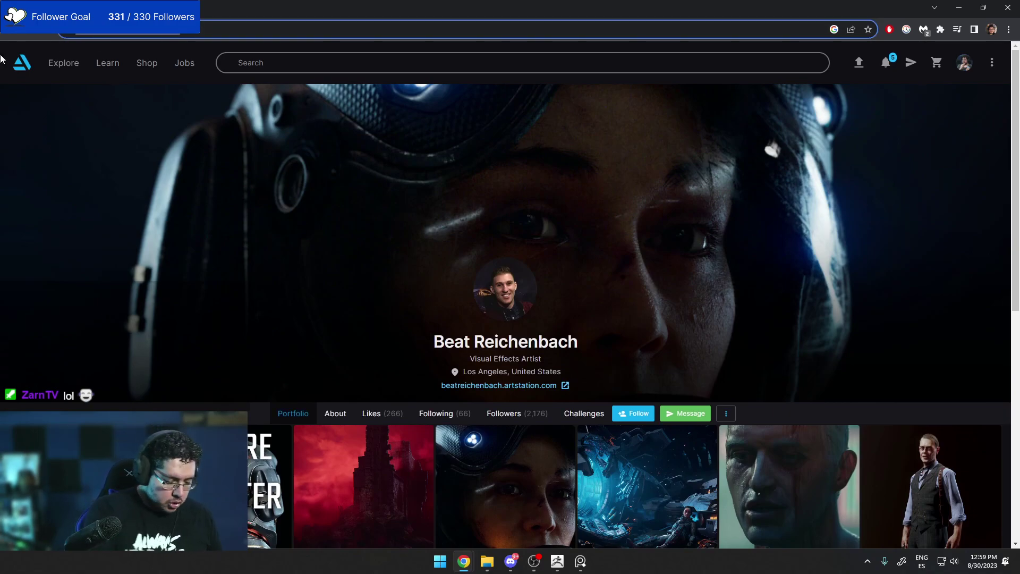
{"action": "key", "text": "BackSpace"}
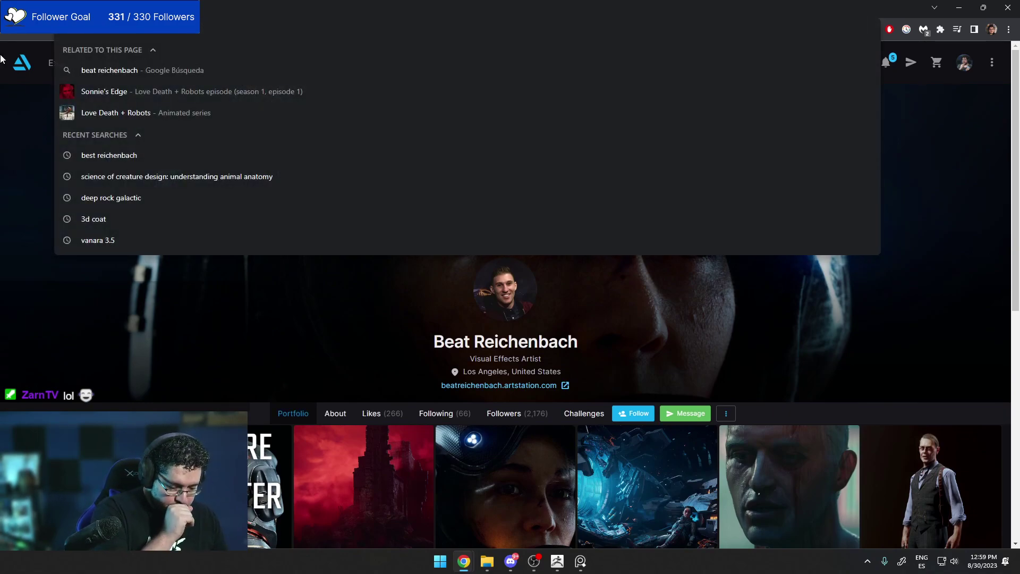
{"action": "type", "text": "MAR"}
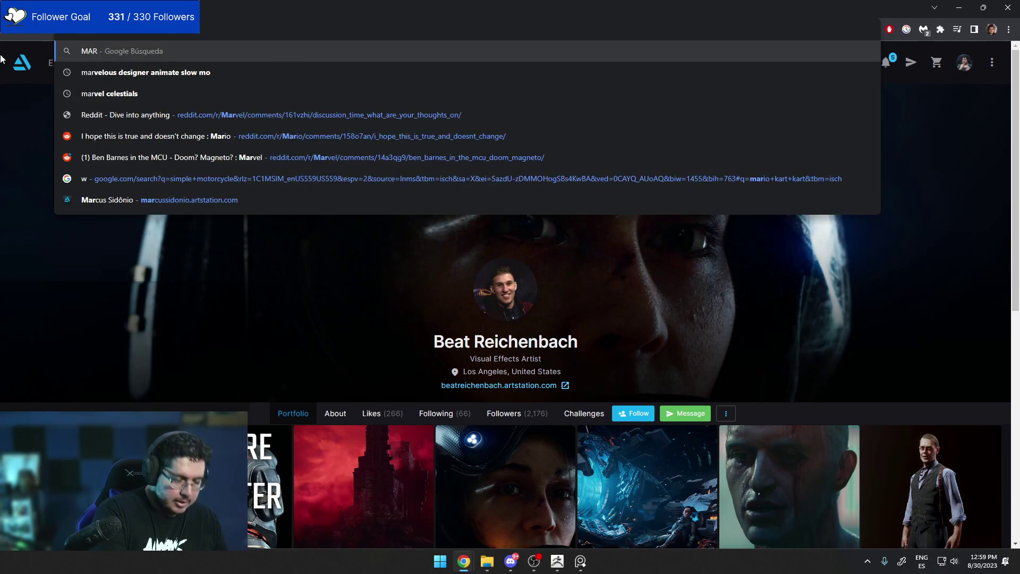
{"action": "type", "text": "IA CARRIEDP"}
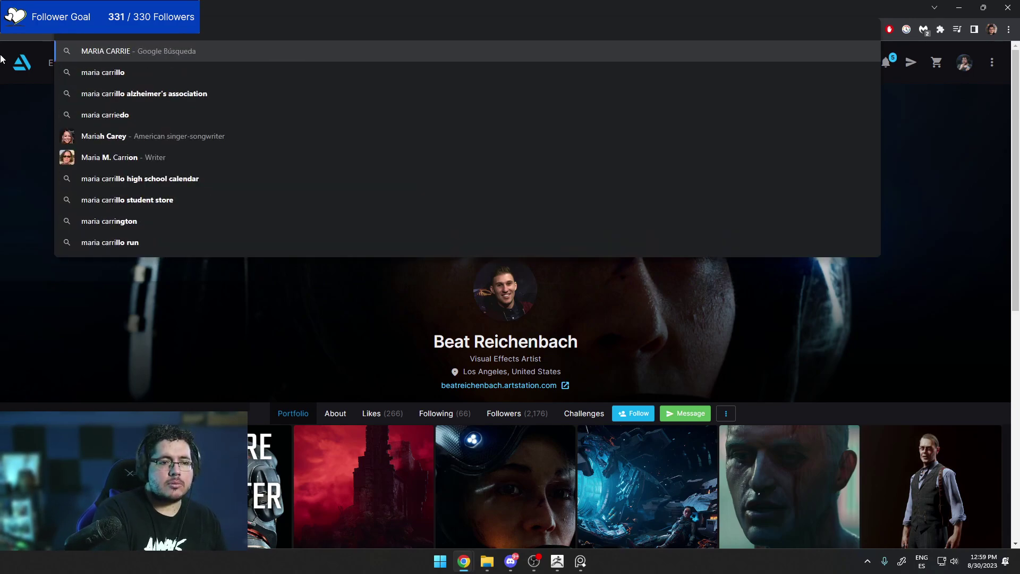
{"action": "key", "text": "BackSpace"}
{"action": "key", "text": "BackSpace"}
{"action": "key", "text": "BackSpace"}
{"action": "key", "text": "BackSpace"}
{"action": "key", "text": "BackSpace"}
{"action": "key", "text": "BackSpace"}
{"action": "key", "text": "BackSpace"}
{"action": "key", "text": "BackSpace"}
{"action": "key", "text": "BackSpace"}
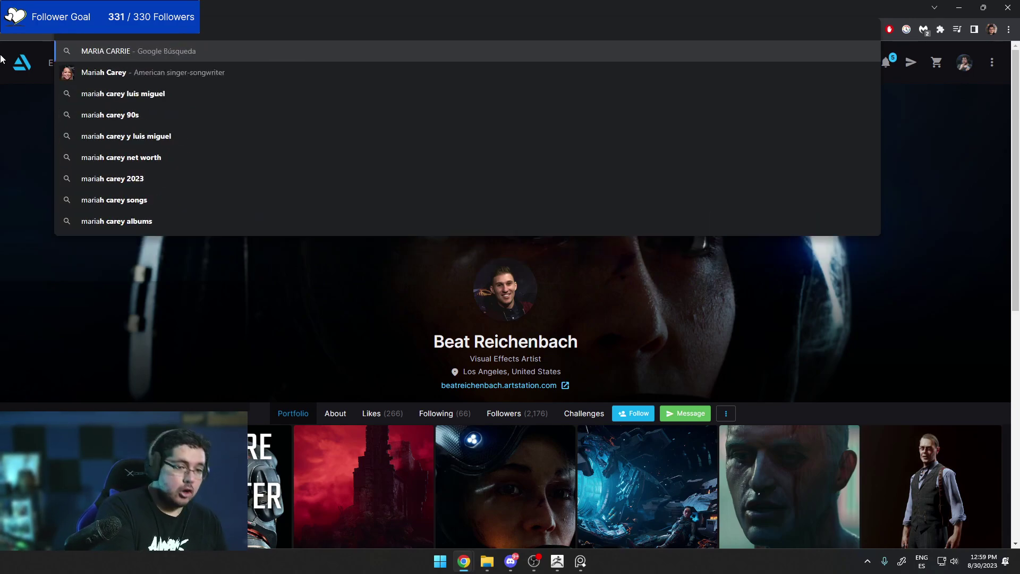
{"action": "key", "text": "BackSpace"}
{"action": "key", "text": "BackSpace"}
{"action": "key", "text": "BackSpace"}
{"action": "key", "text": "BackSpace"}
{"action": "key", "text": "BackSpace"}
{"action": "type", "text": "MARIA"}
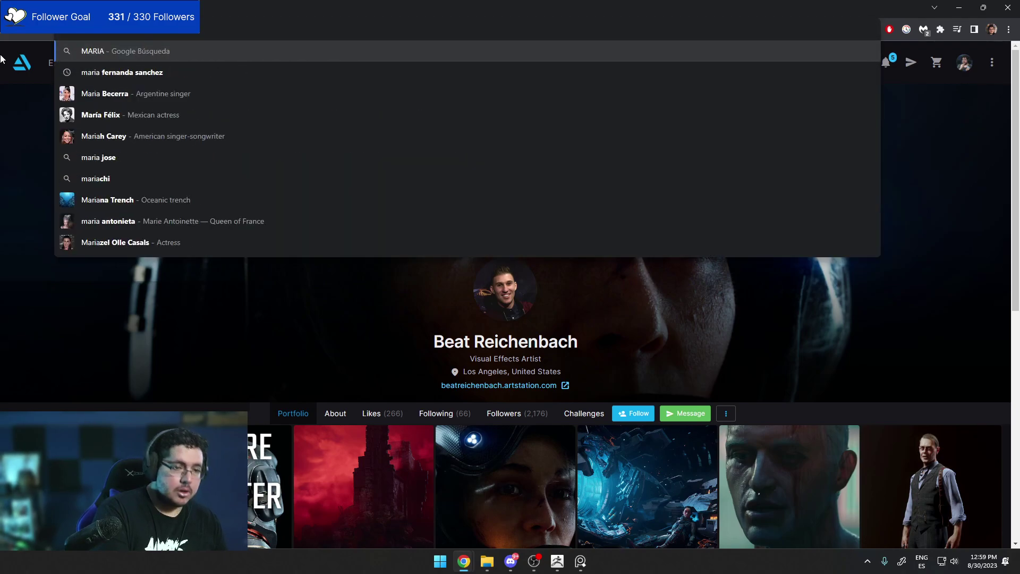
{"action": "type", "text": " CARRIEDO"}
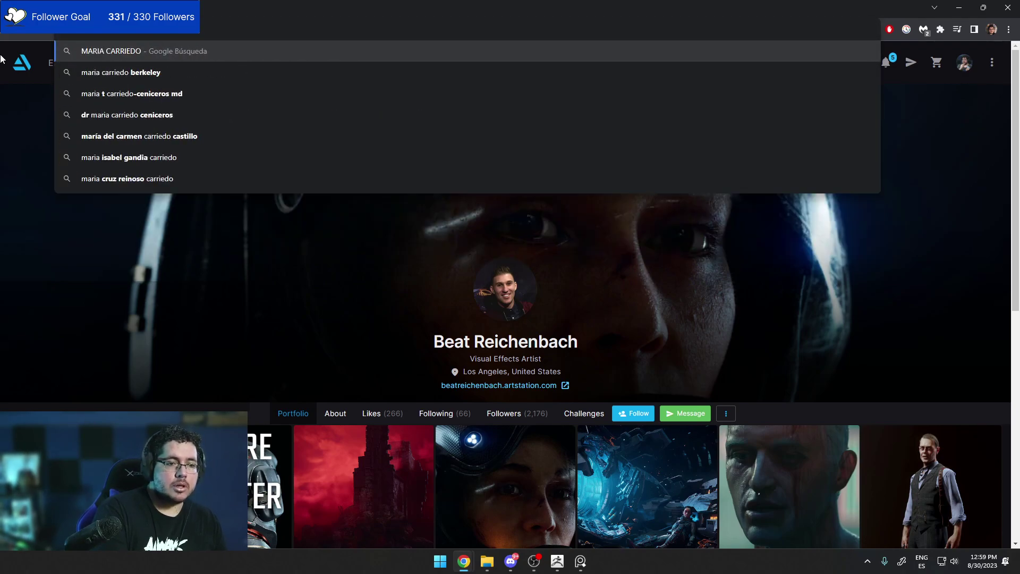
{"action": "type", "text": " ARTSTATION"}
{"action": "key", "text": "Return"}
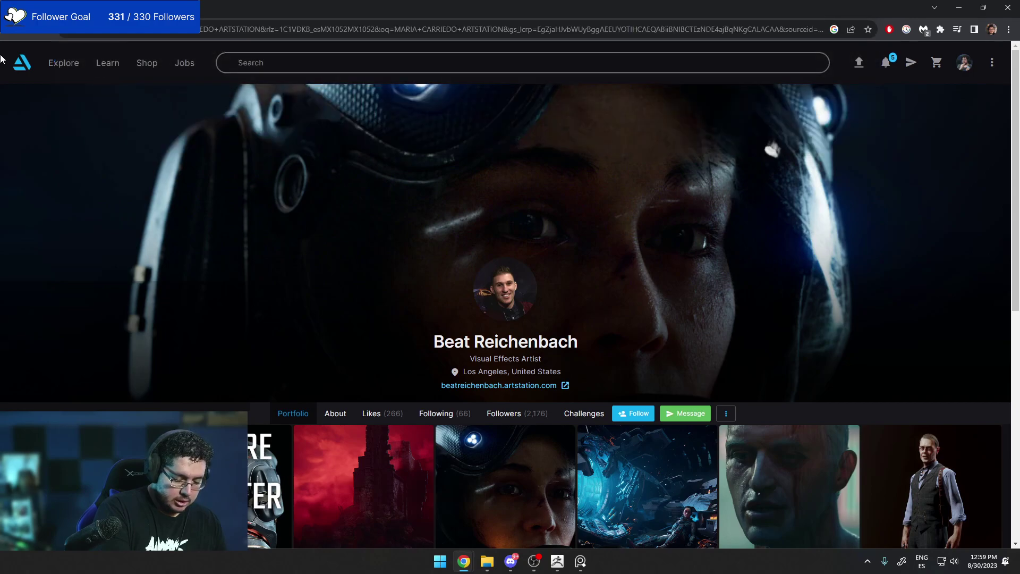
Open the CG lead's ArtStation portfolio from the search results and view the Surfing woodie beach scene project.
{"action": "left_click", "coordinate": [154, 187]}
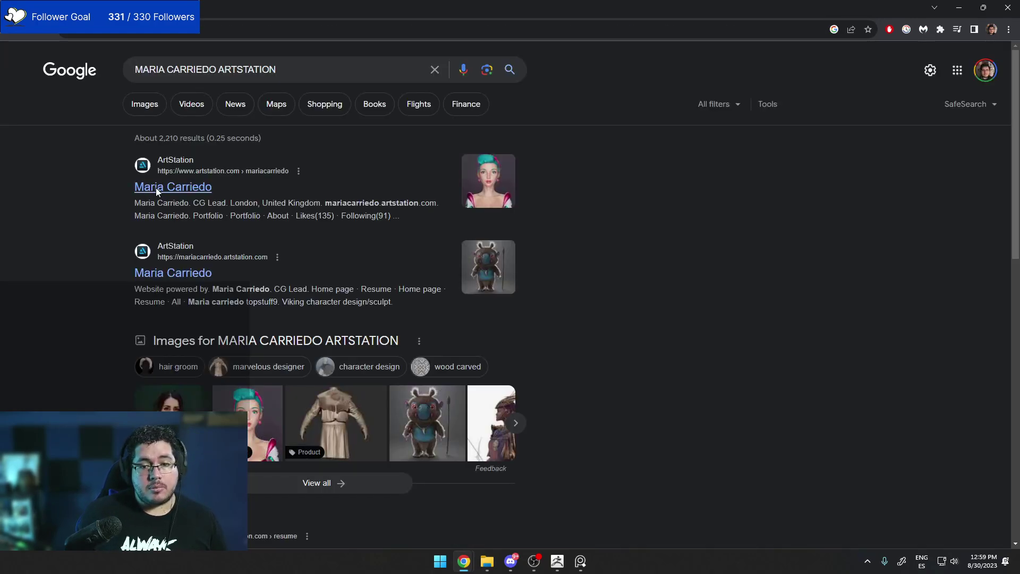
{"action": "scroll", "coordinate": [299, 235], "scroll_direction": "down", "scroll_amount": 5}
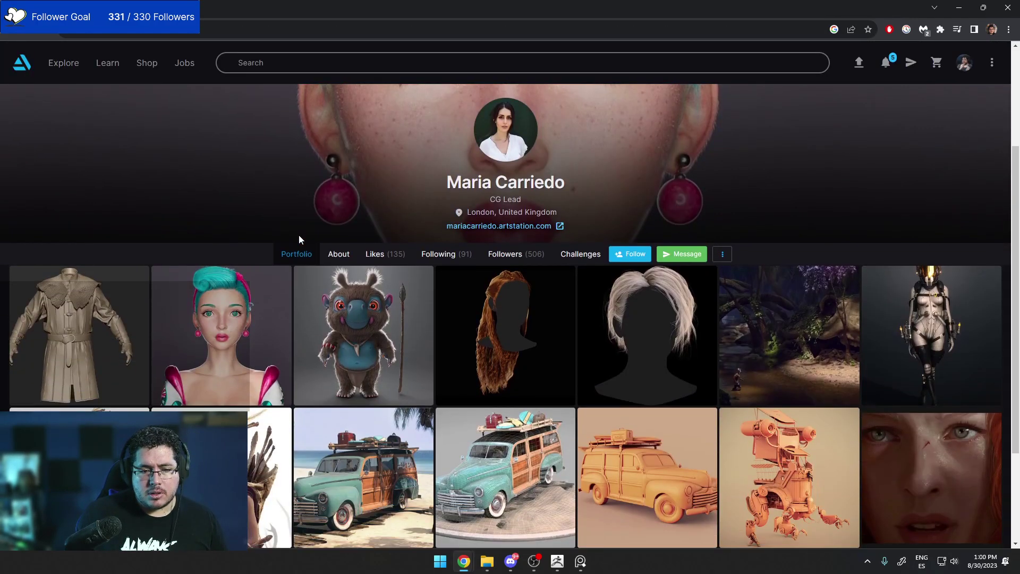
{"action": "scroll", "coordinate": [299, 235], "scroll_direction": "down", "scroll_amount": 2}
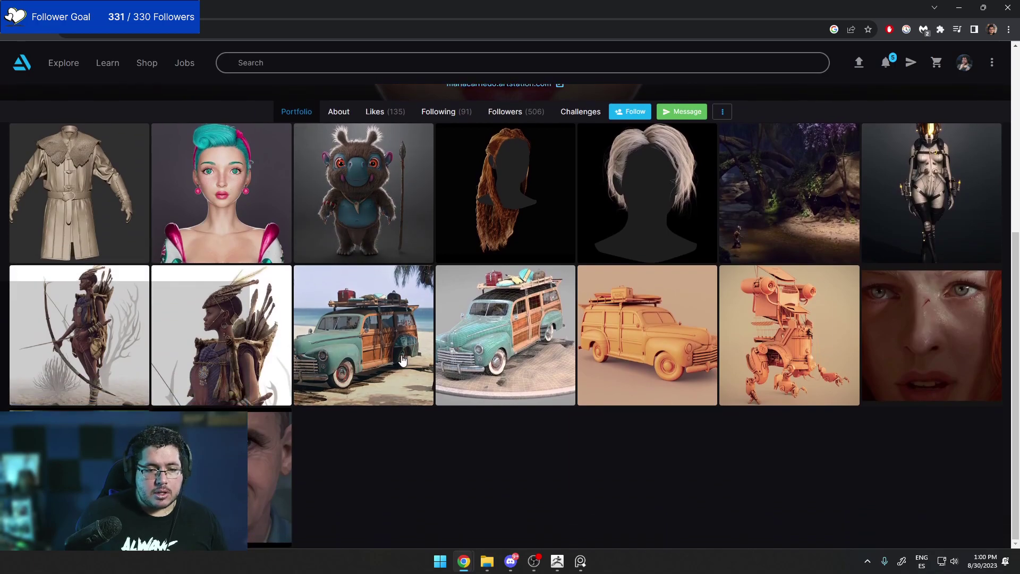
{"action": "left_click", "coordinate": [379, 344]}
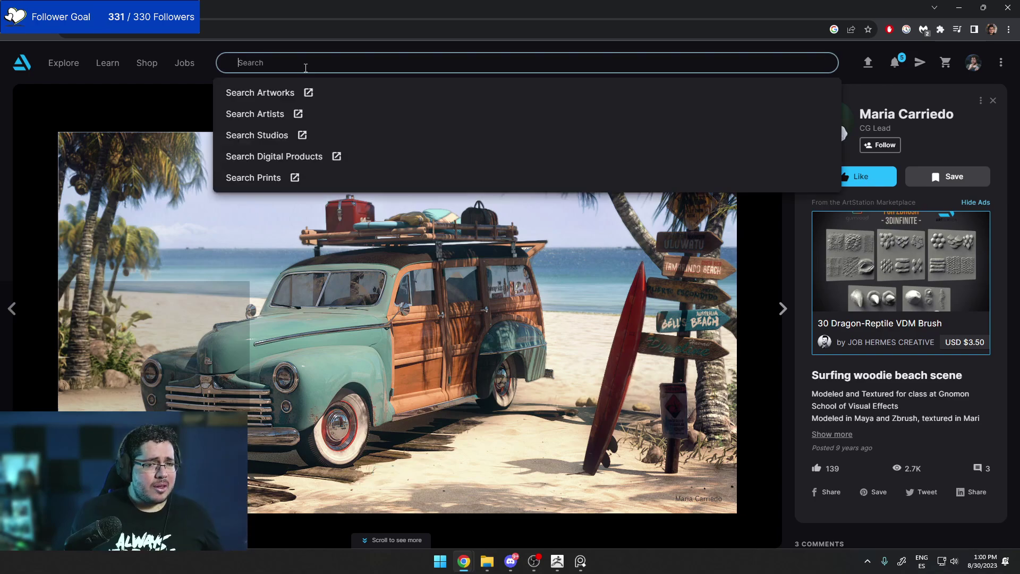
Search ArtStation artworks for the ILM 3D artist's name, correcting the first name's initial letter to T.
{"action": "left_click", "coordinate": [304, 63]}
{"action": "type", "text": "YO"}
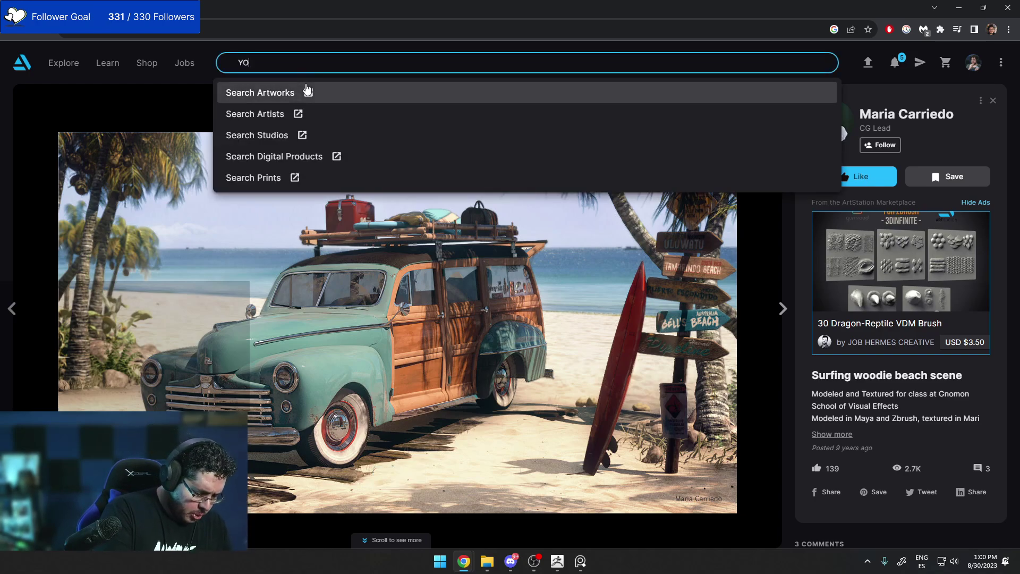
{"action": "type", "text": "BY LEWIN"}
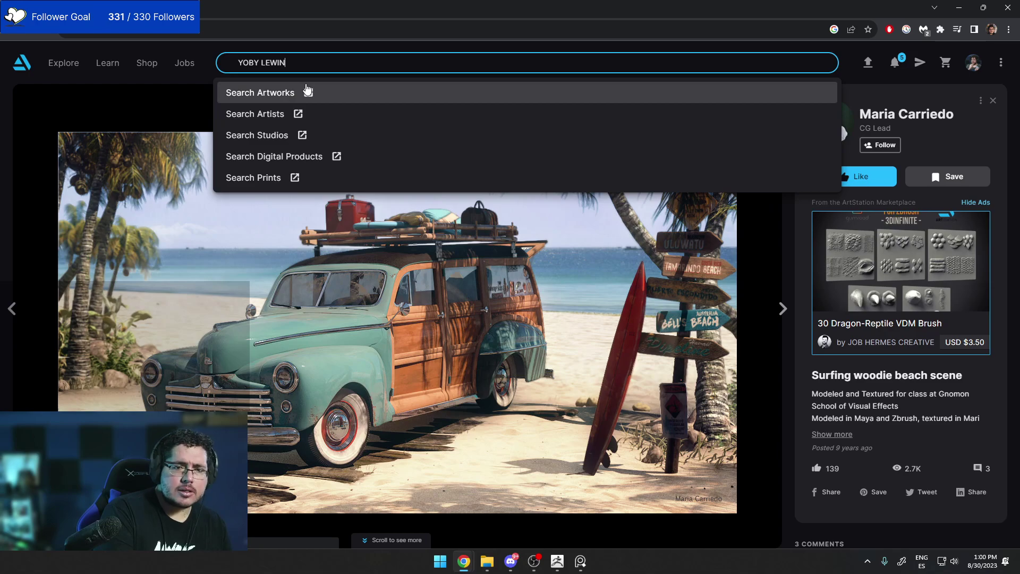
{"action": "left_click", "coordinate": [307, 92]}
{"action": "left_click", "coordinate": [319, 128]}
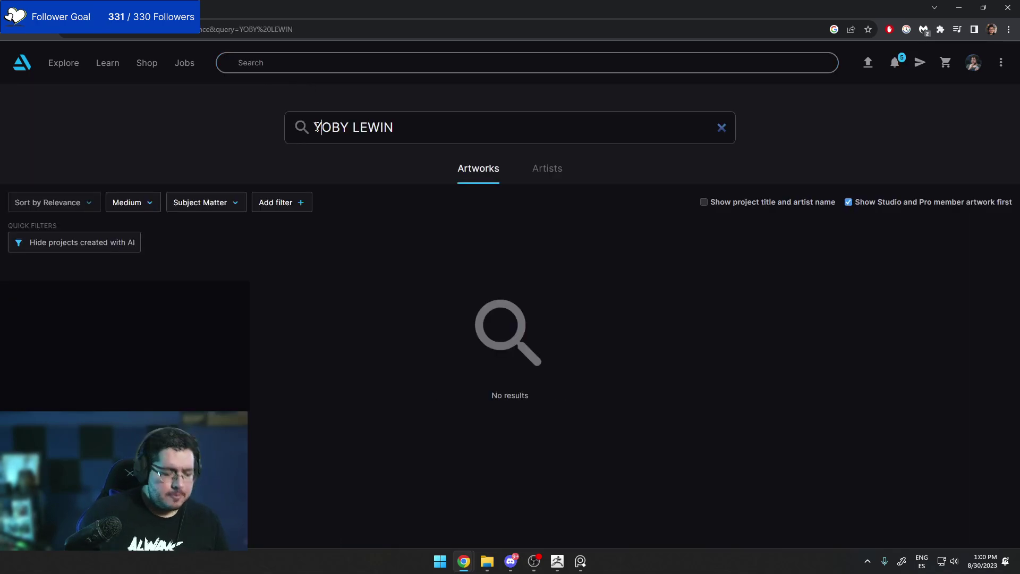
{"action": "key", "text": "BackSpace"}
{"action": "type", "text": "T"}
{"action": "key", "text": "Return"}
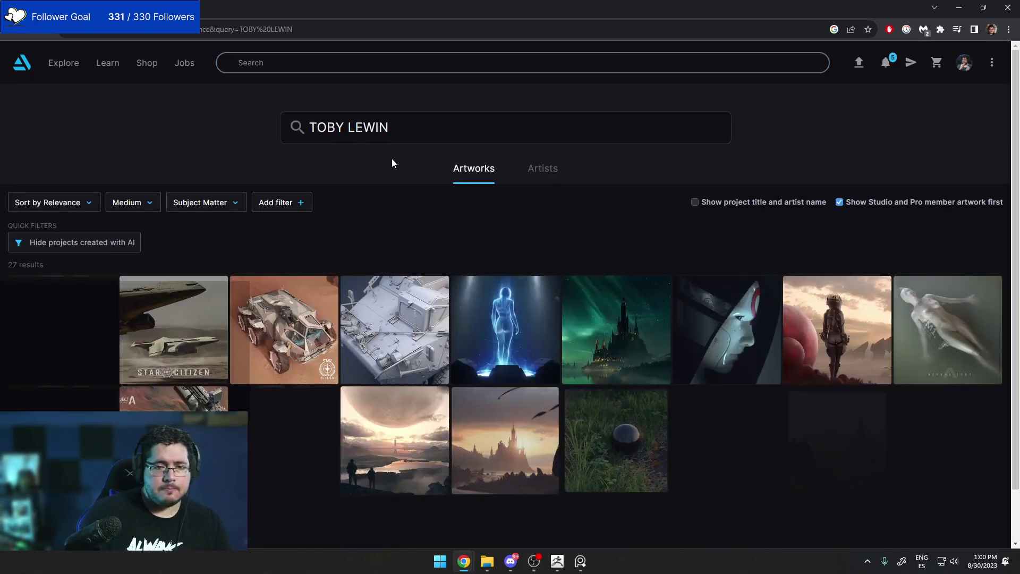
Switch the ArtStation search to artists and search for the ILM 3D artist's correctly spelled name.
{"action": "left_click", "coordinate": [547, 176]}
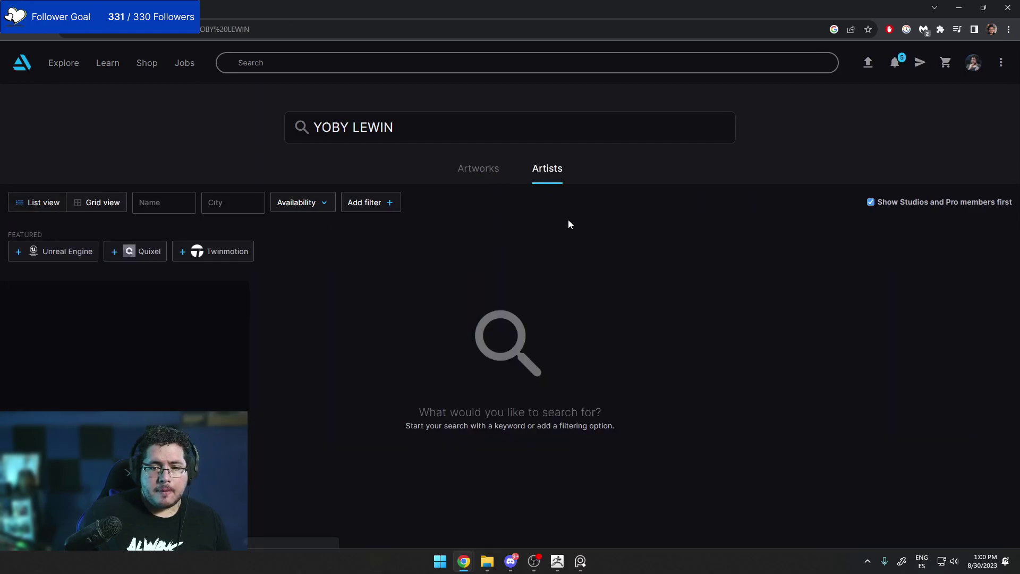
{"action": "left_click", "coordinate": [323, 126]}
{"action": "key", "text": "BackSpace"}
{"action": "type", "text": "T"}
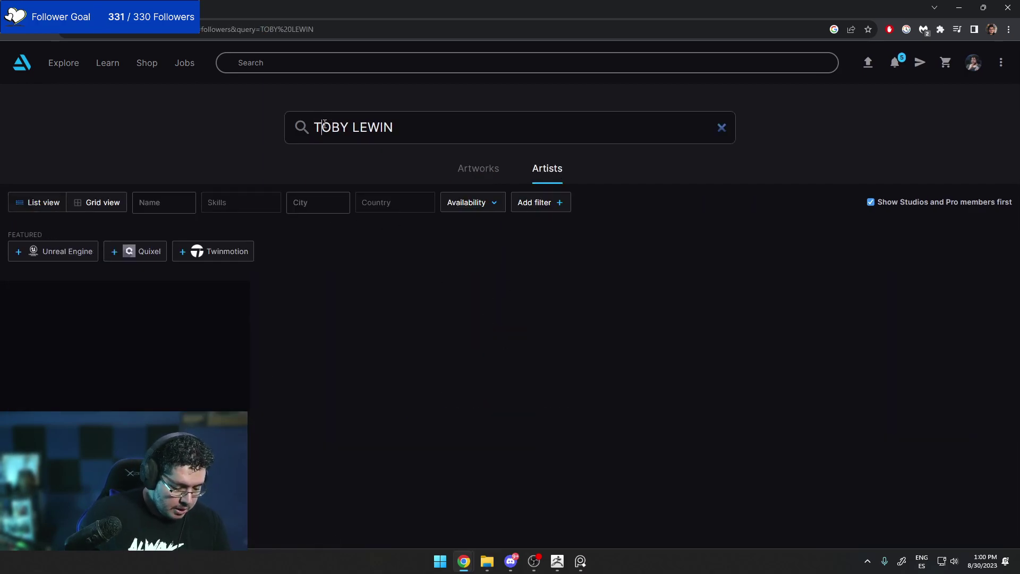
{"action": "key", "text": "Return"}
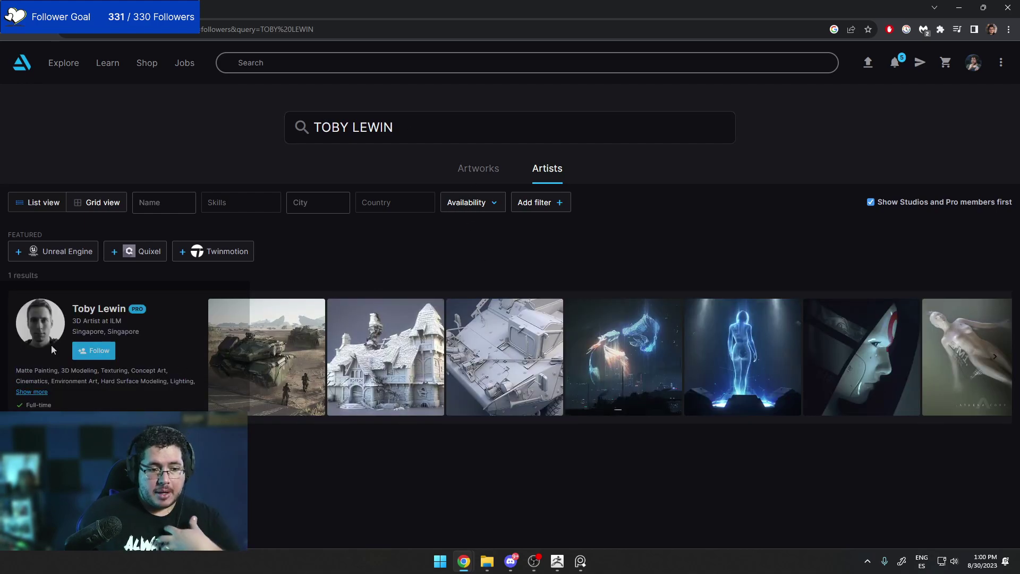
Open the ILM 3D artist's portfolio and view the Halo Helmet project, followed by the Ruined Building Model project.
{"action": "left_click", "coordinate": [94, 307]}
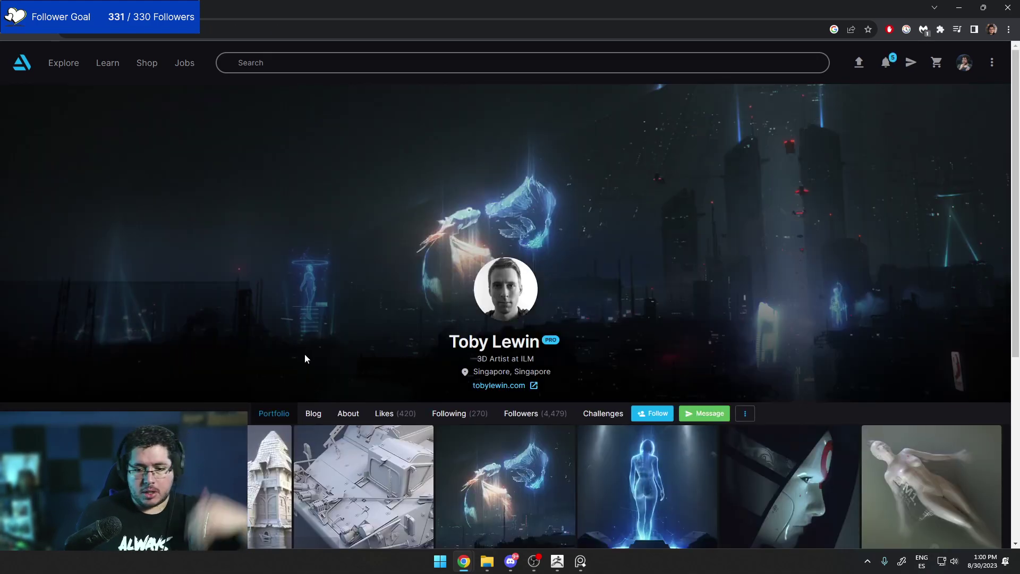
{"action": "scroll", "coordinate": [305, 355], "scroll_direction": "down", "scroll_amount": 4}
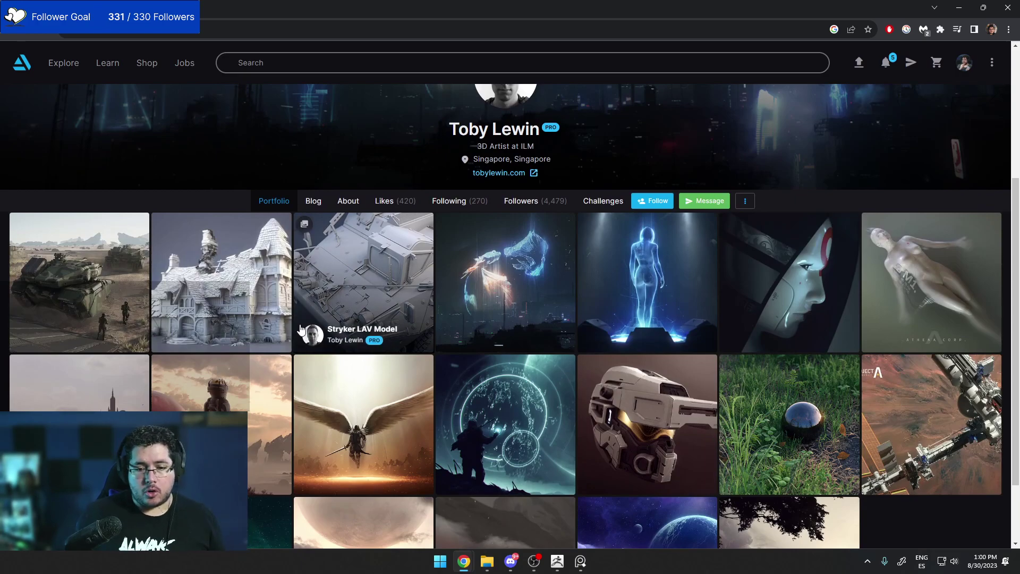
{"action": "left_click", "coordinate": [632, 401]}
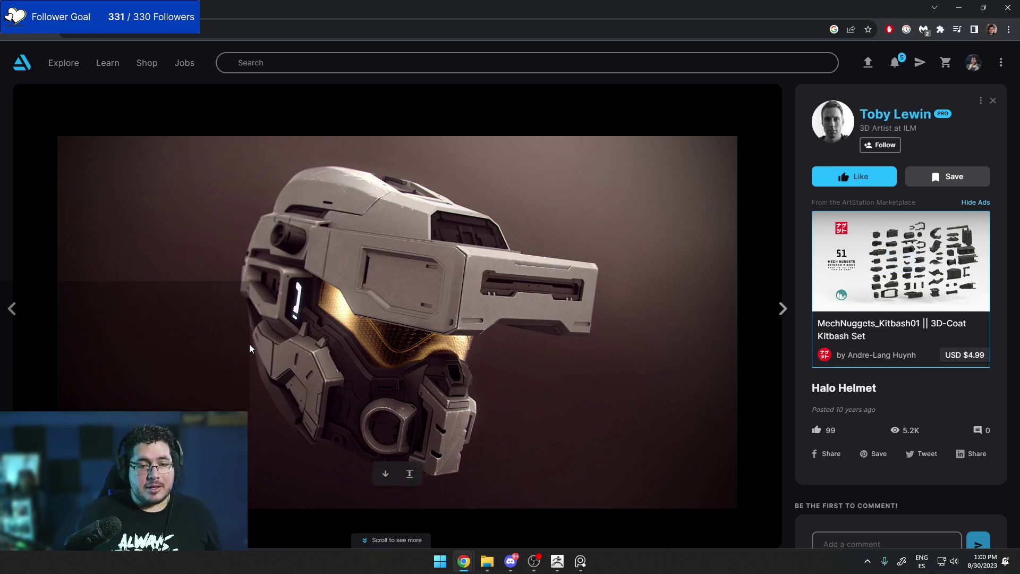
{"action": "key", "text": "alt+Left"}
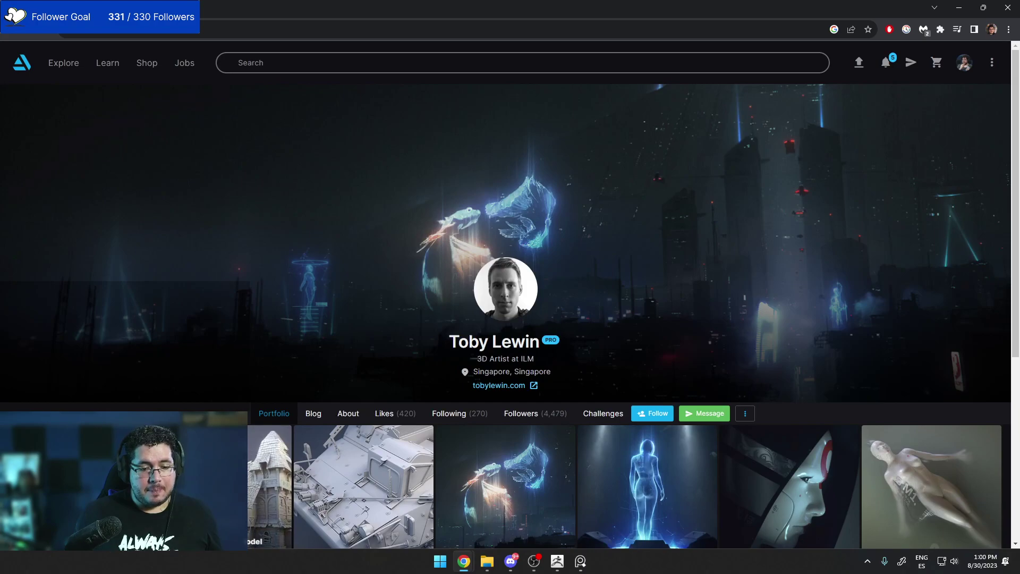
{"action": "left_click", "coordinate": [250, 457]}
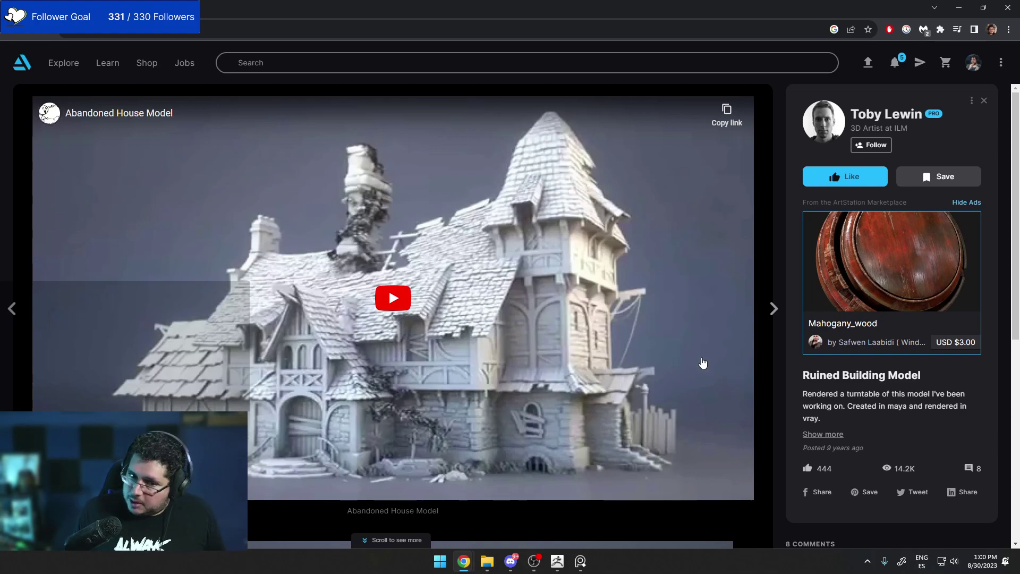
{"action": "mouse_move", "coordinate": [820, 310]}
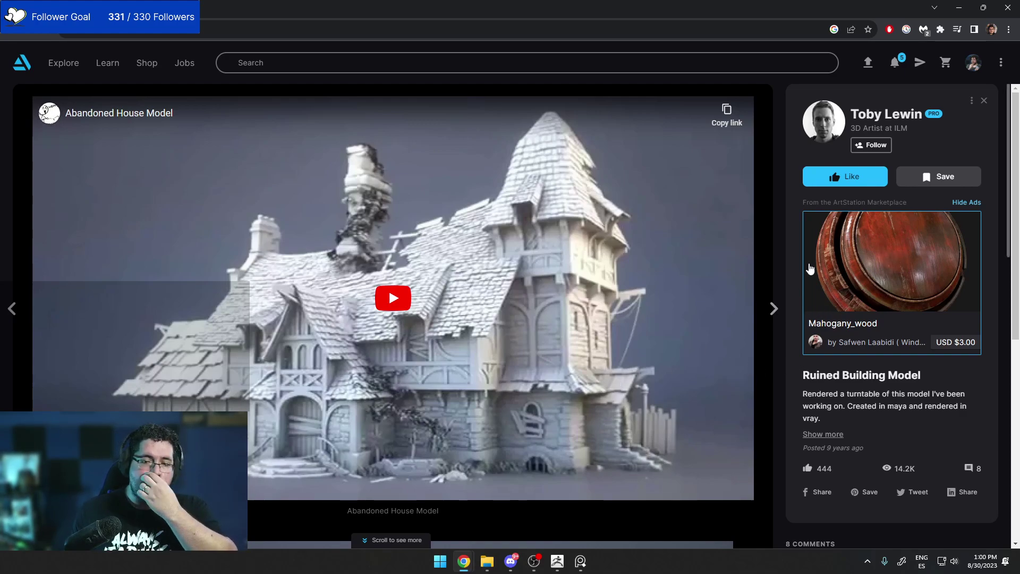
Return to ZBrush, make the head and shoulders subtool active, and frame the whole dwarf bust from the front.
{"action": "left_click", "coordinate": [1003, 13]}
{"action": "left_click_drag", "start_coordinate": [757, 267], "coordinate": [747, 244], "text": "alt"}
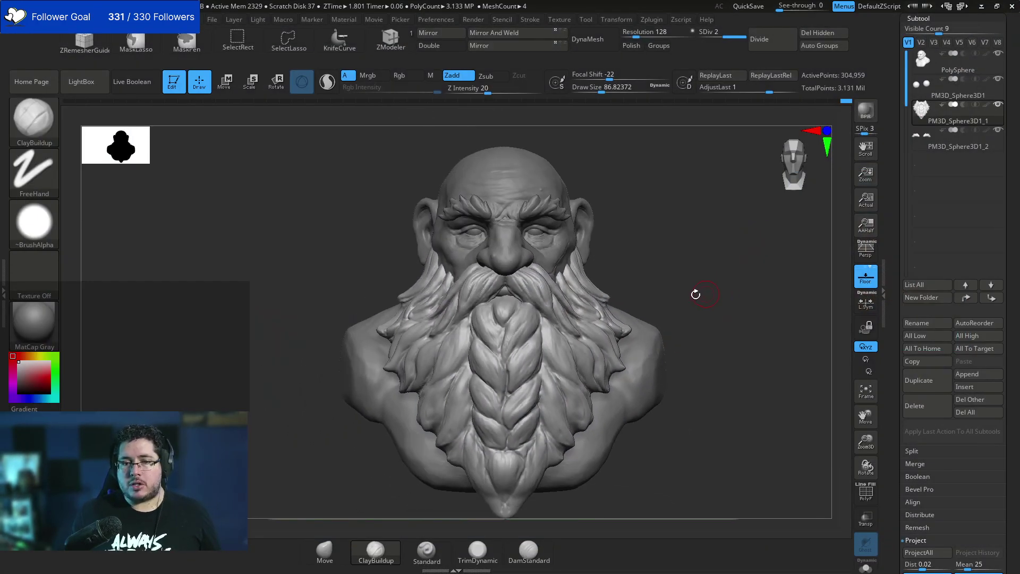
{"action": "left_click", "coordinate": [545, 187], "text": "alt"}
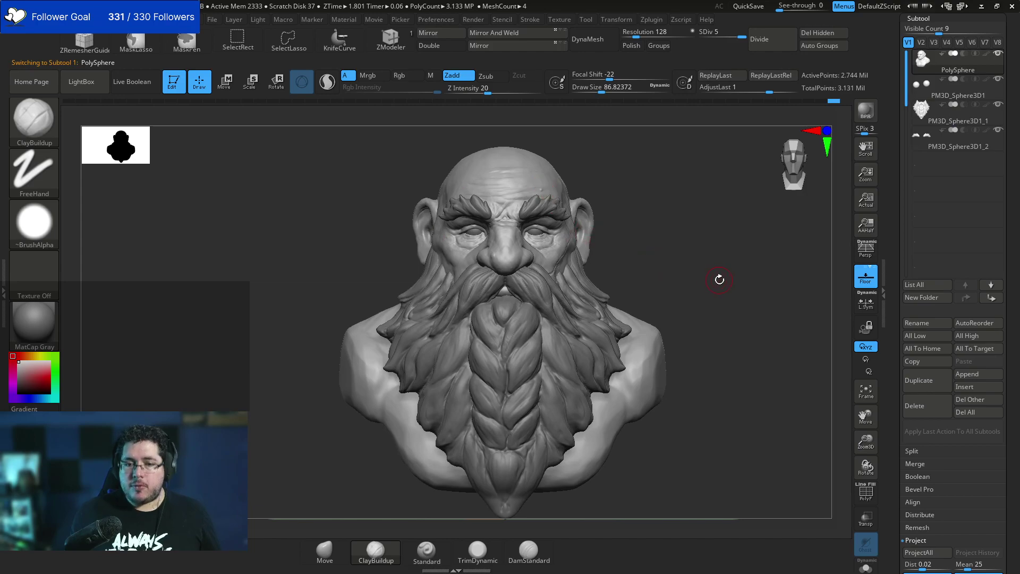
{"action": "mouse_move", "coordinate": [728, 301]}
{"action": "left_mouse_down", "text": "alt"}
{"action": "mouse_move", "coordinate": [700, 284]}
{"action": "mouse_move", "coordinate": [718, 291]}
{"action": "left_mouse_up", "text": "alt"}
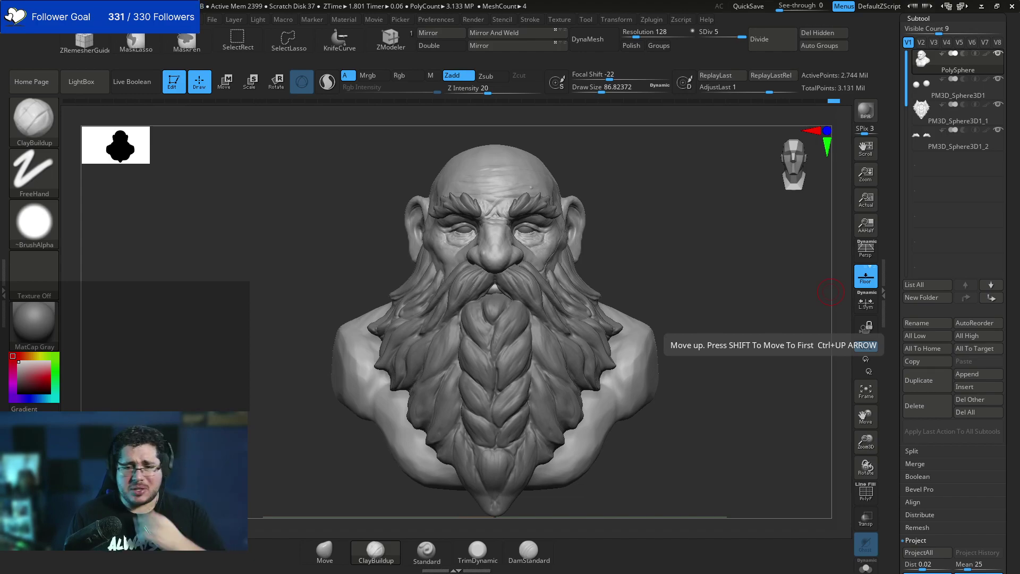
{"action": "left_click_drag", "start_coordinate": [831, 223], "coordinate": [739, 273]}
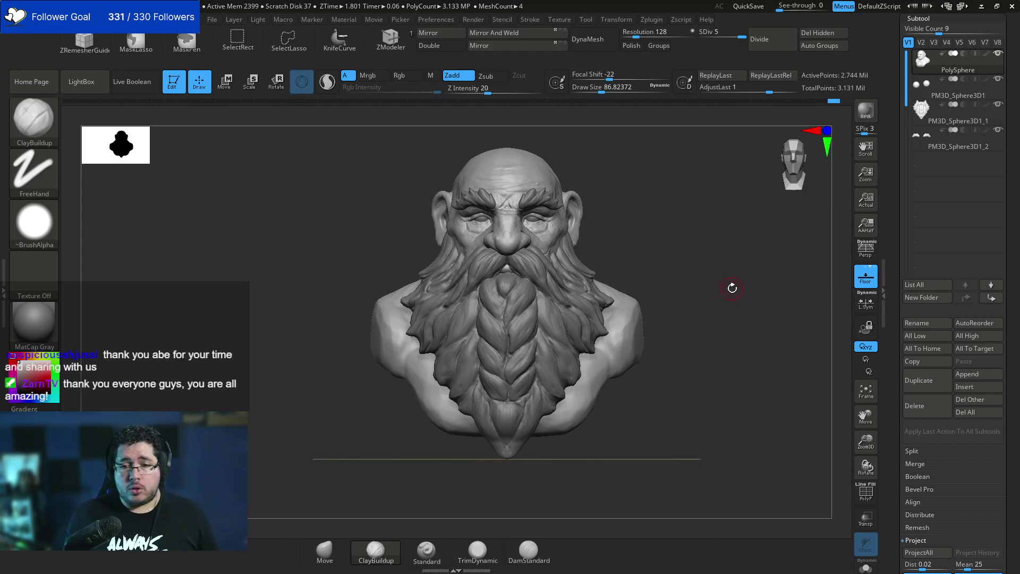
{"action": "left_click_drag", "start_coordinate": [732, 287], "coordinate": [734, 297], "text": "alt"}
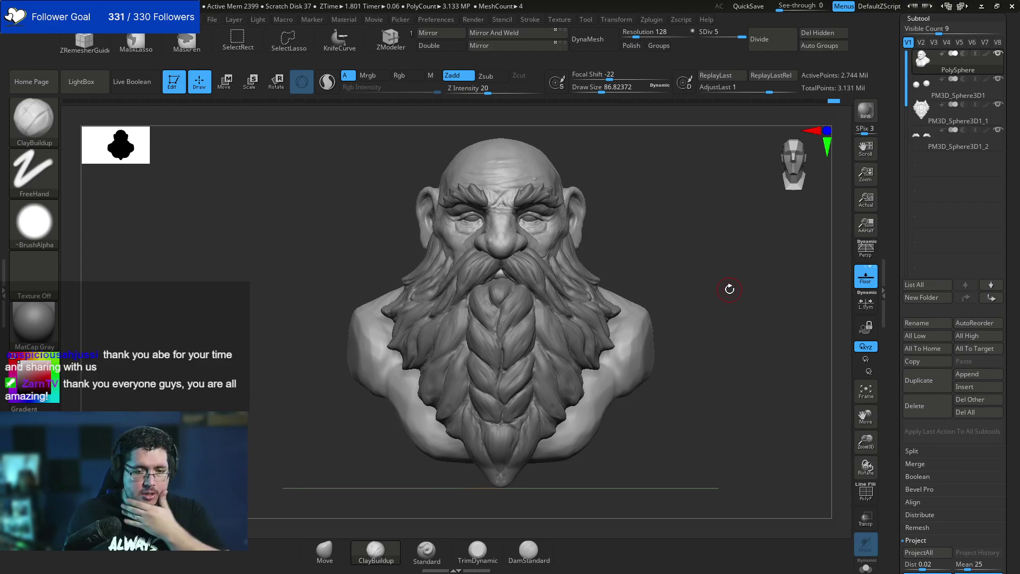